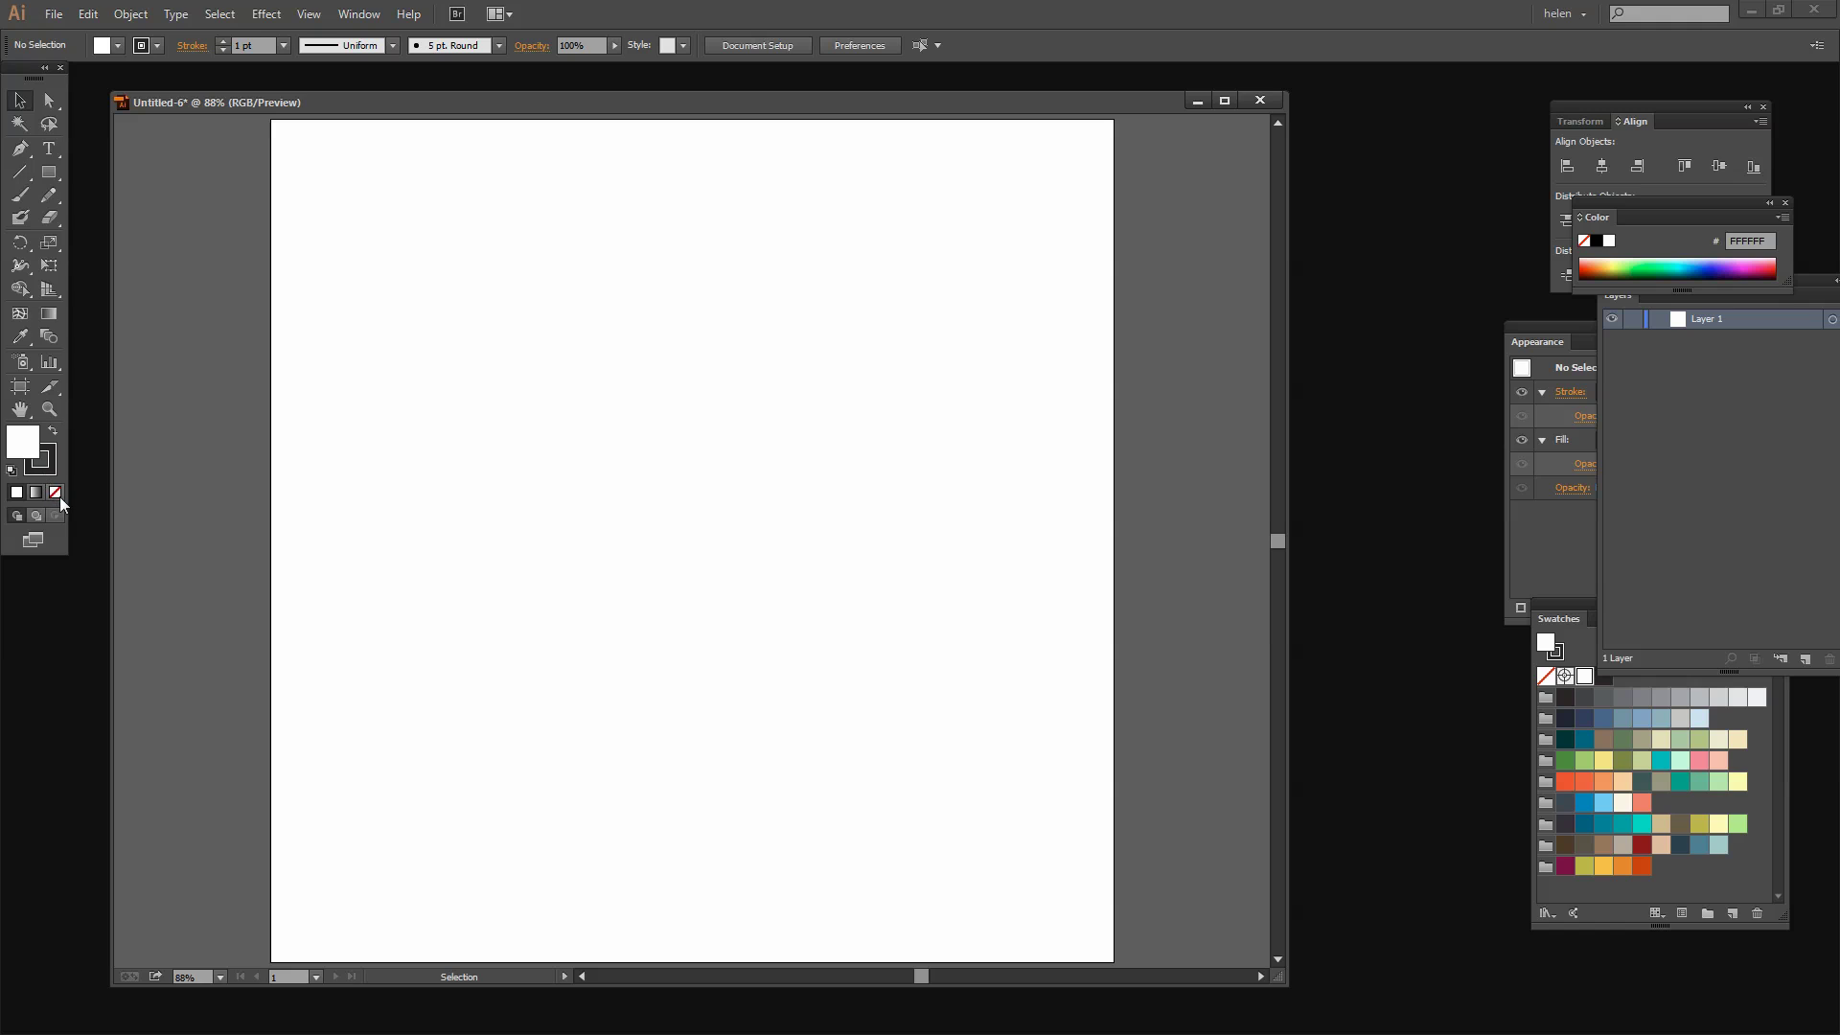
# Step: With no fill and a dark stroke, draw an arched Pen path from about X 260, Y 470 pt to about X 438, Y 262 pt
pyautogui.click(55, 492)
pyautogui.click(42, 473)
pyautogui.click(20, 149)
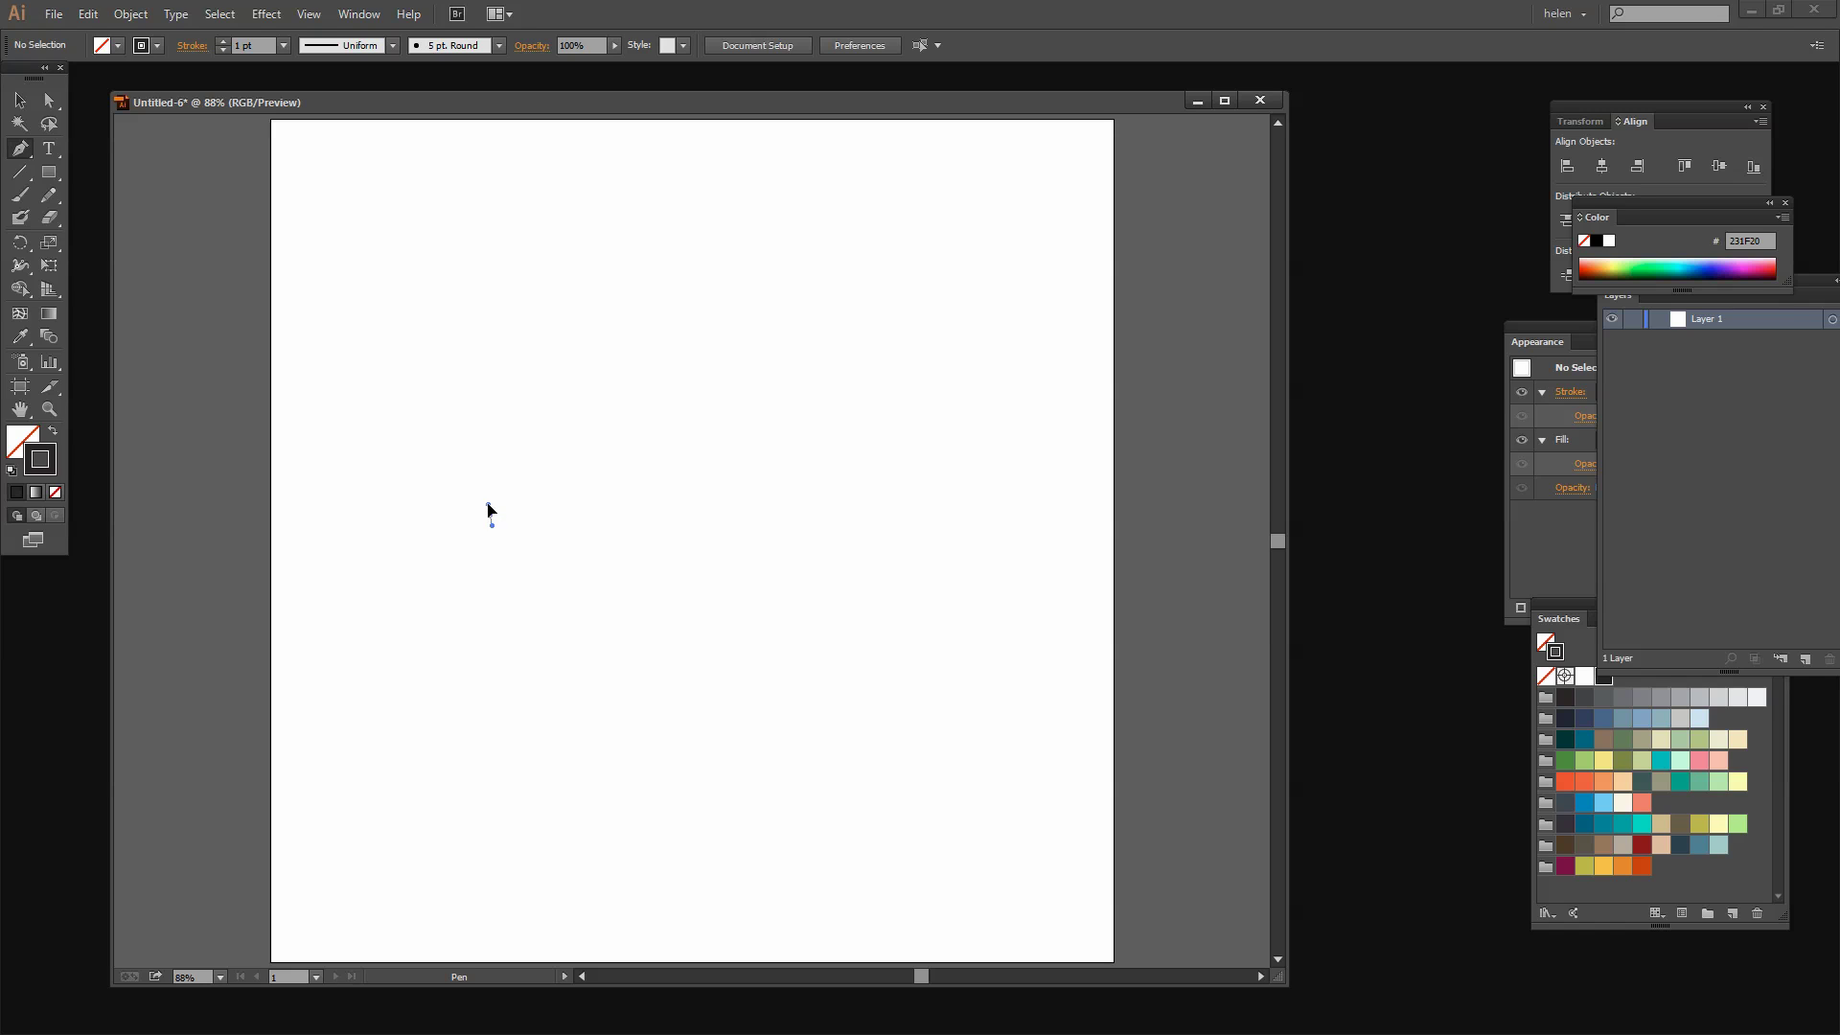
pyautogui.moveTo(490, 515); pyautogui.dragTo(472, 329)
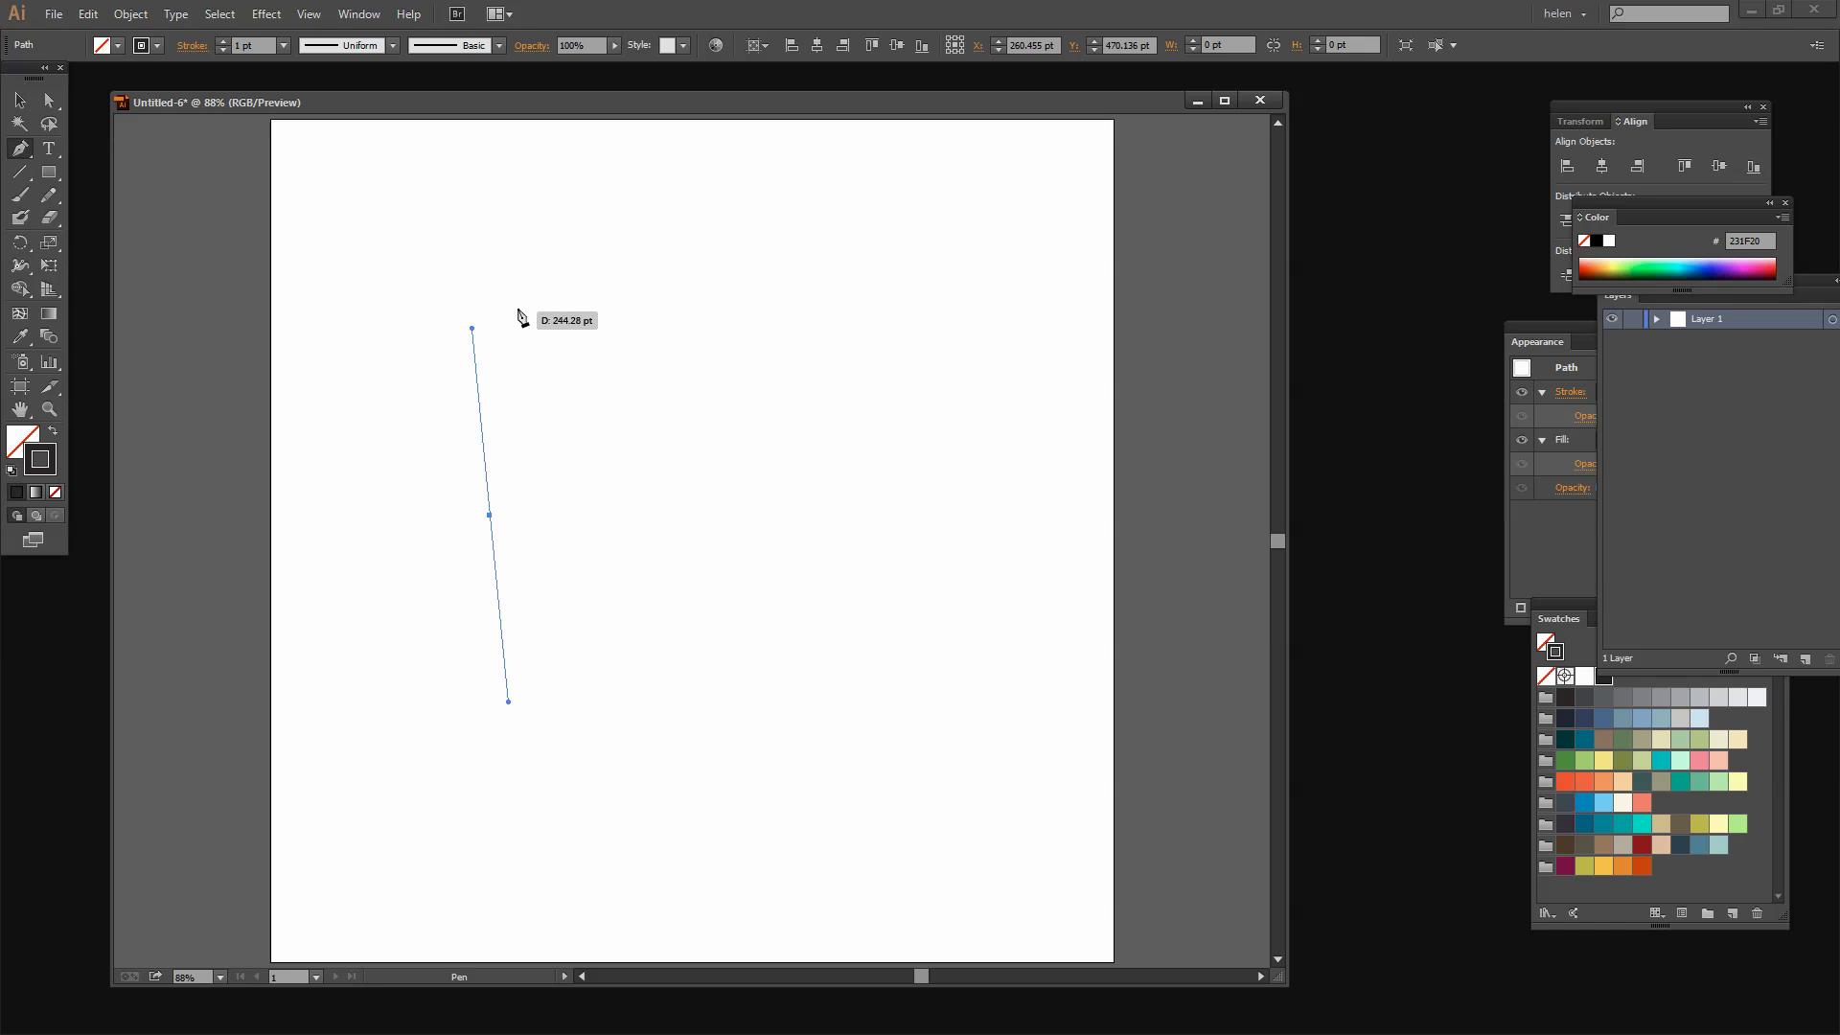
pyautogui.click(640, 340)
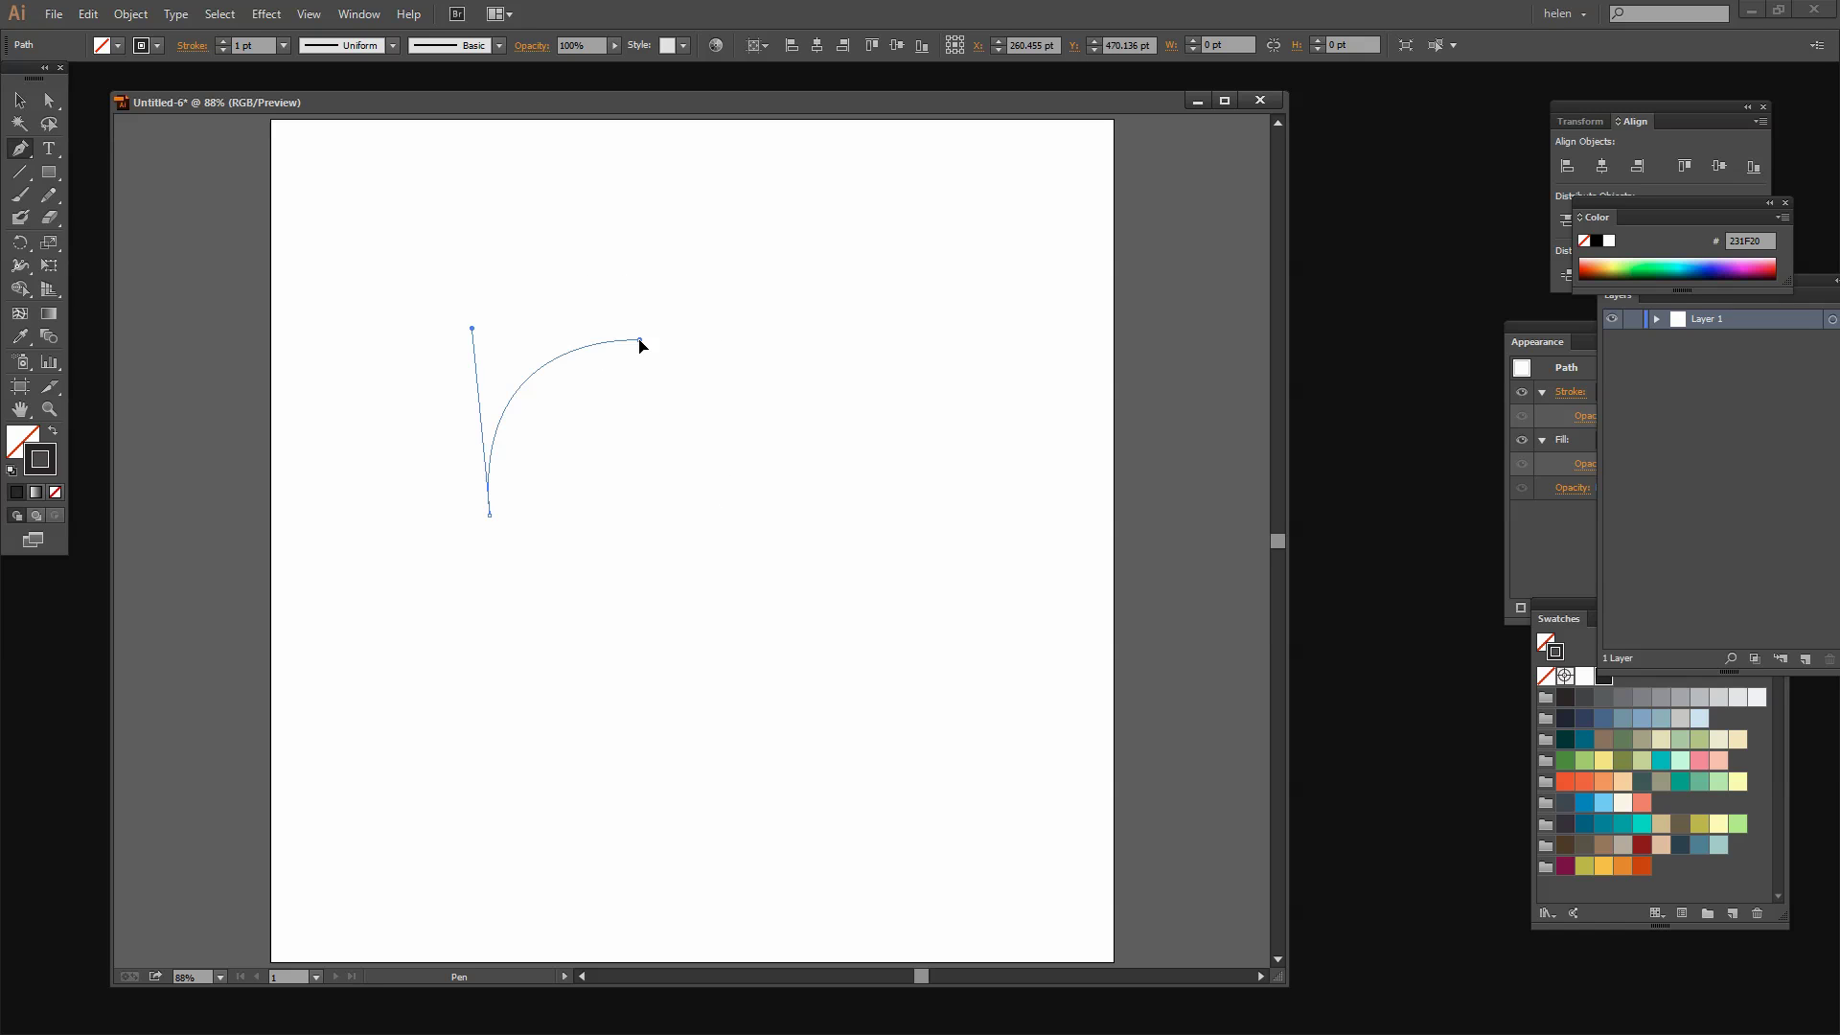
pyautogui.moveTo(640, 341); pyautogui.dragTo(687, 553)
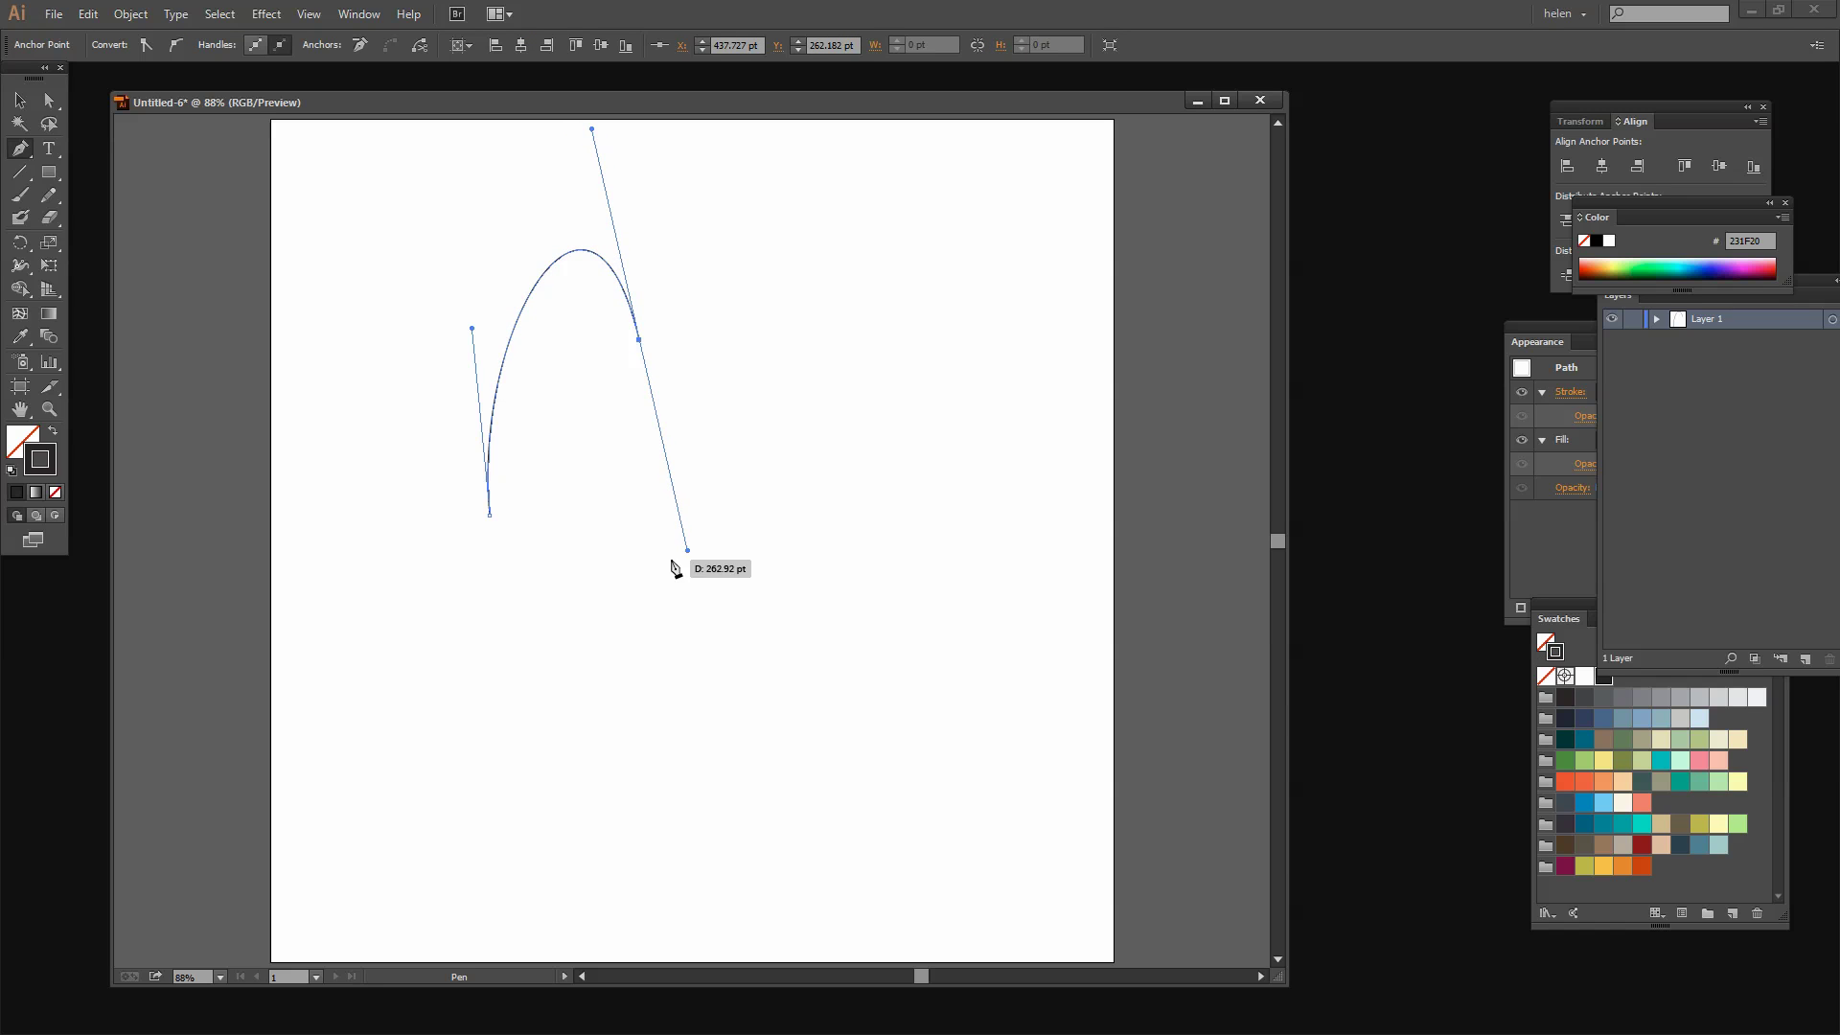
# Step: Turn the end anchor's outgoing handle upward, add a second arch ending level with the start point, and close the path at the start
pyautogui.click(46, 102)
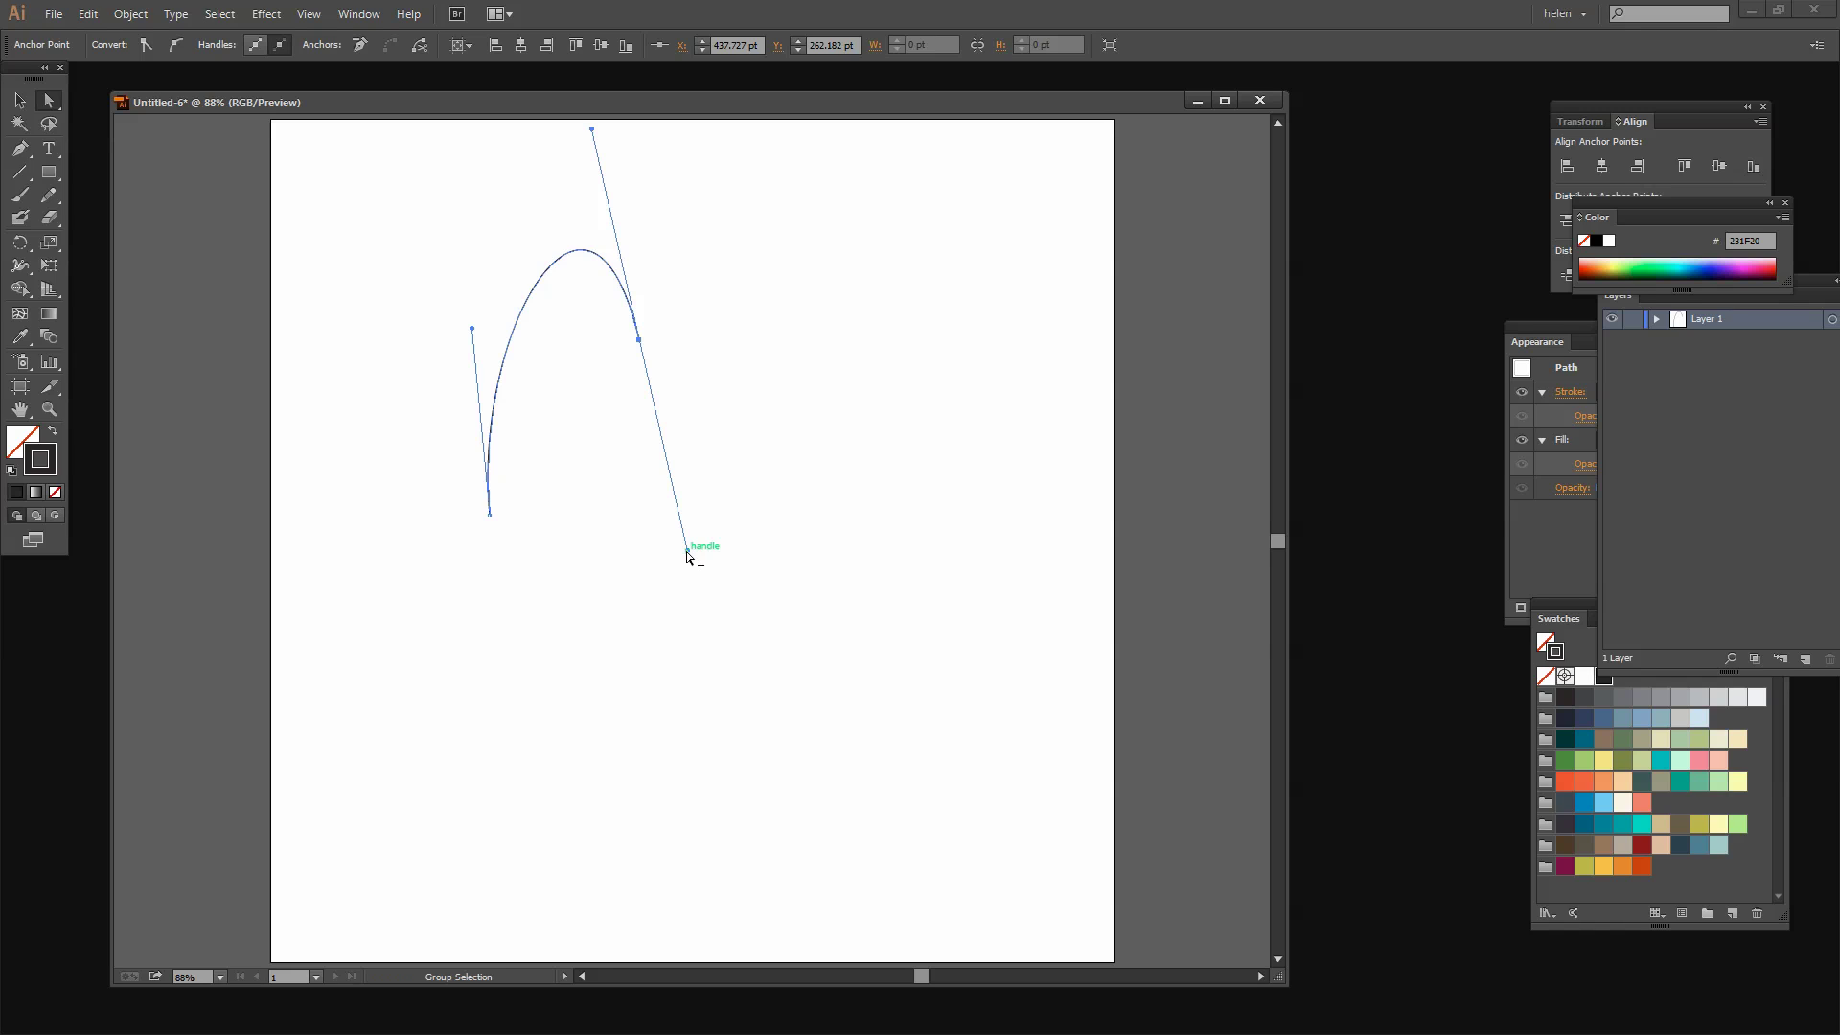
pyautogui.moveTo(687, 551); pyautogui.dragTo(693, 161)
pyautogui.click(22, 155)
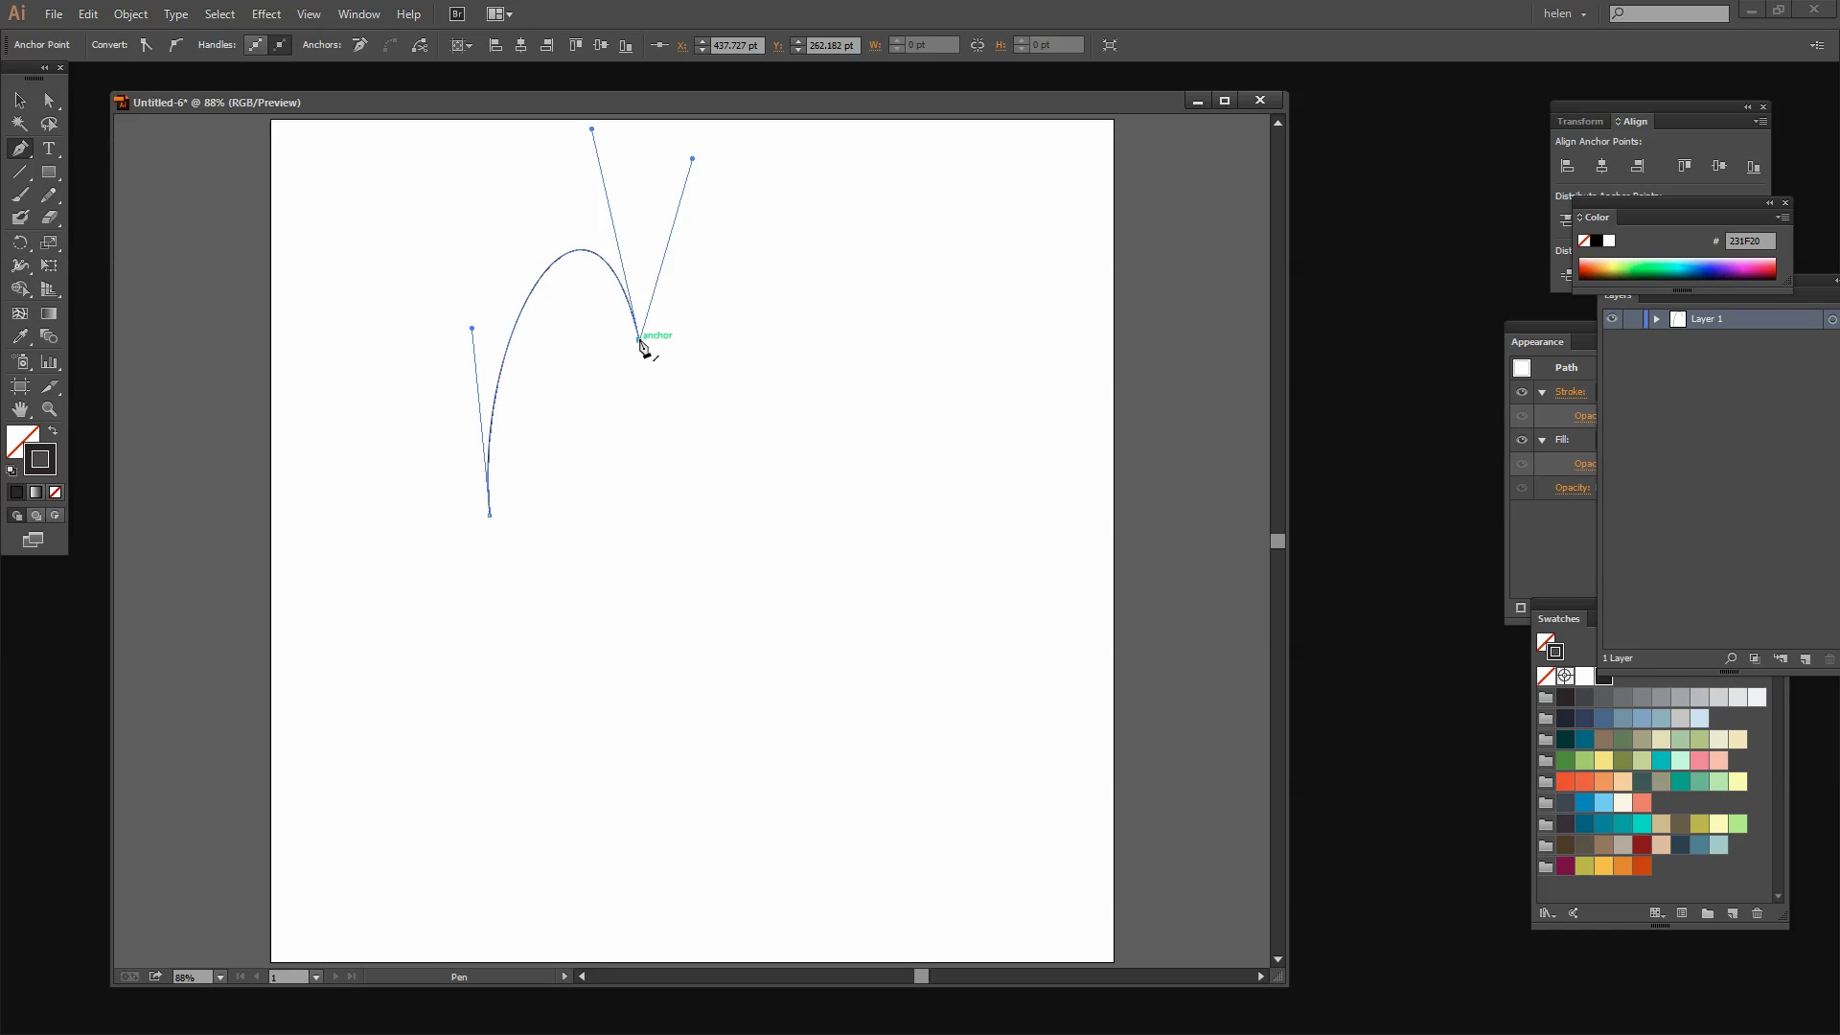
pyautogui.moveTo(640, 341); pyautogui.dragTo(716, 190)
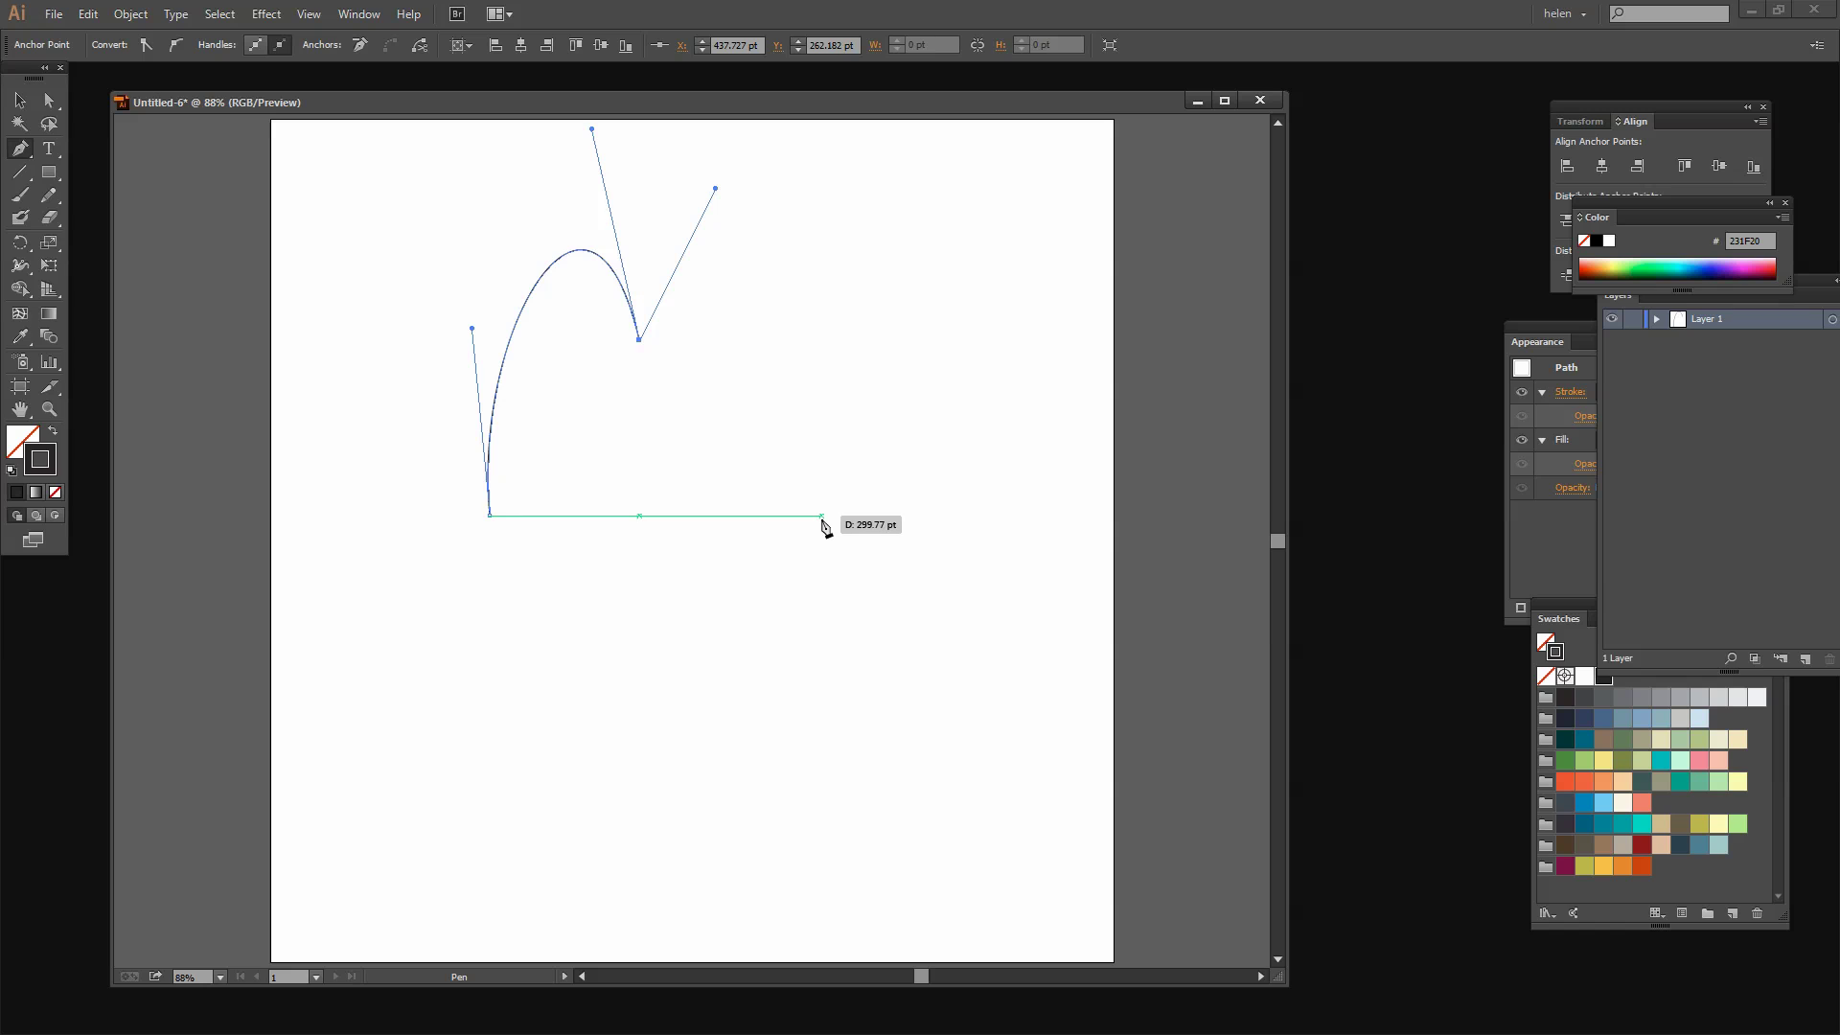
pyautogui.moveTo(821, 516); pyautogui.dragTo(815, 791)
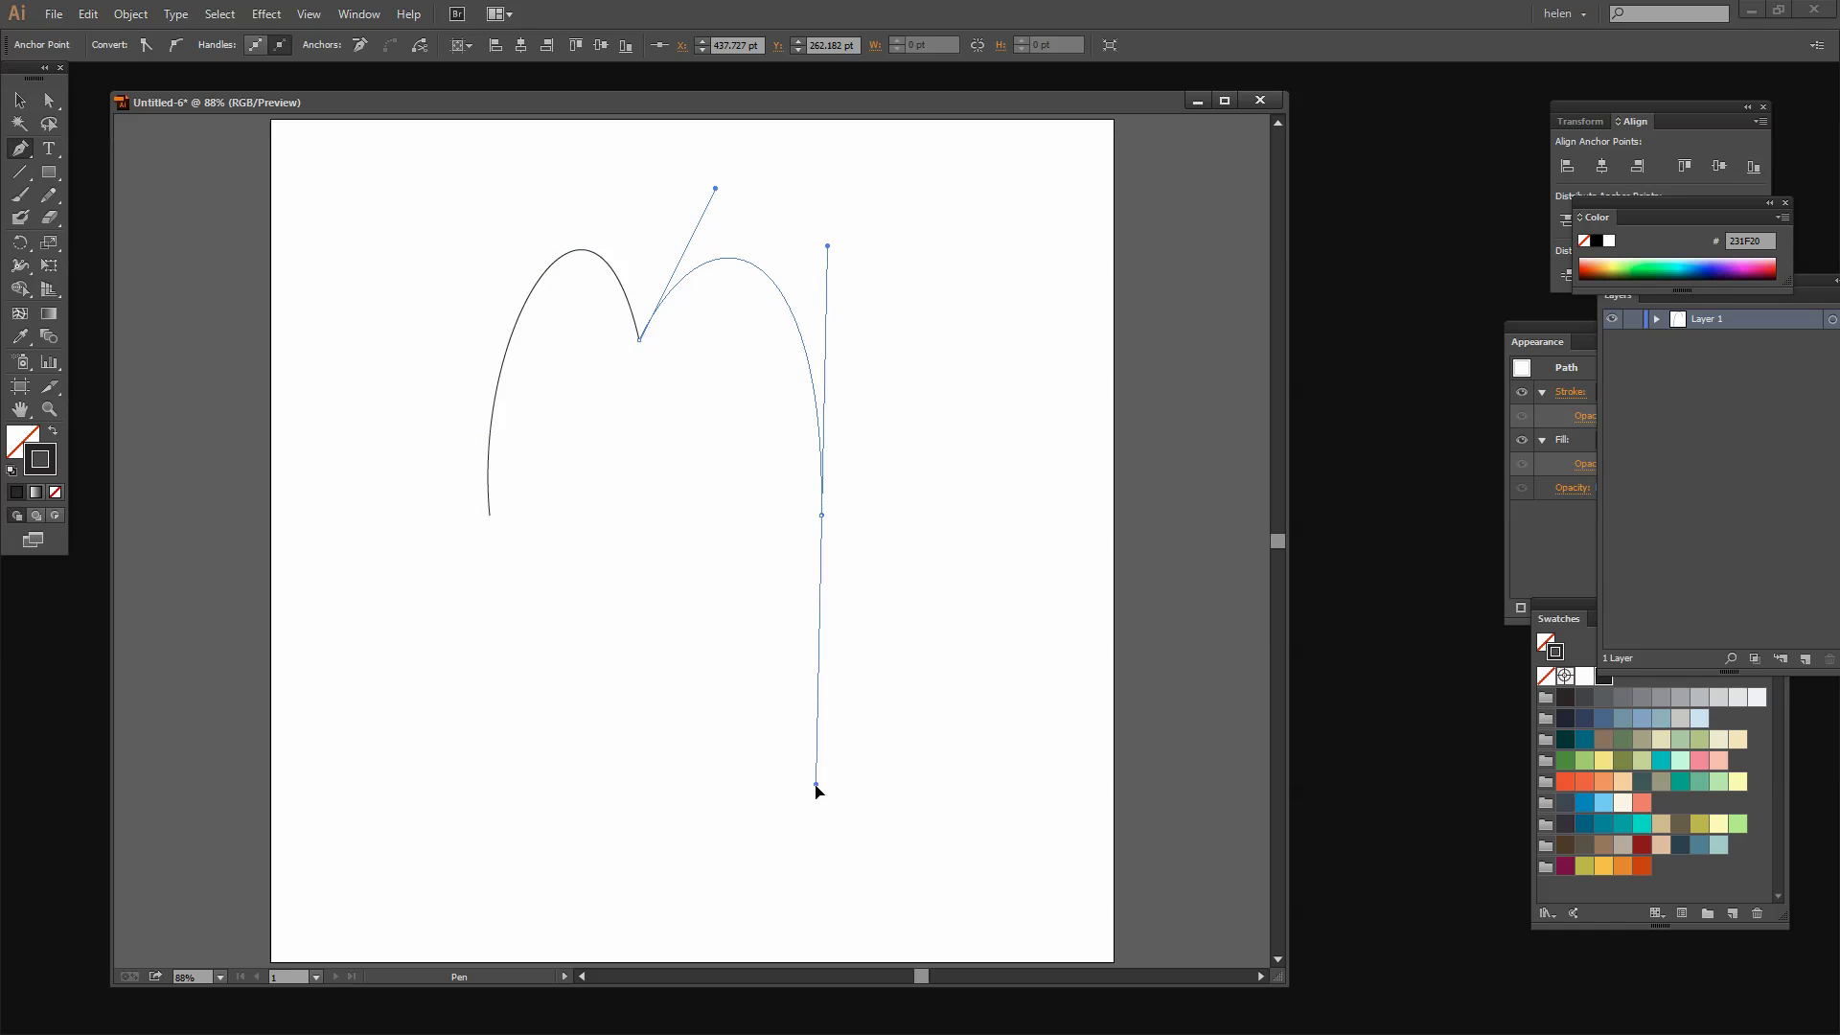
pyautogui.click(490, 519)
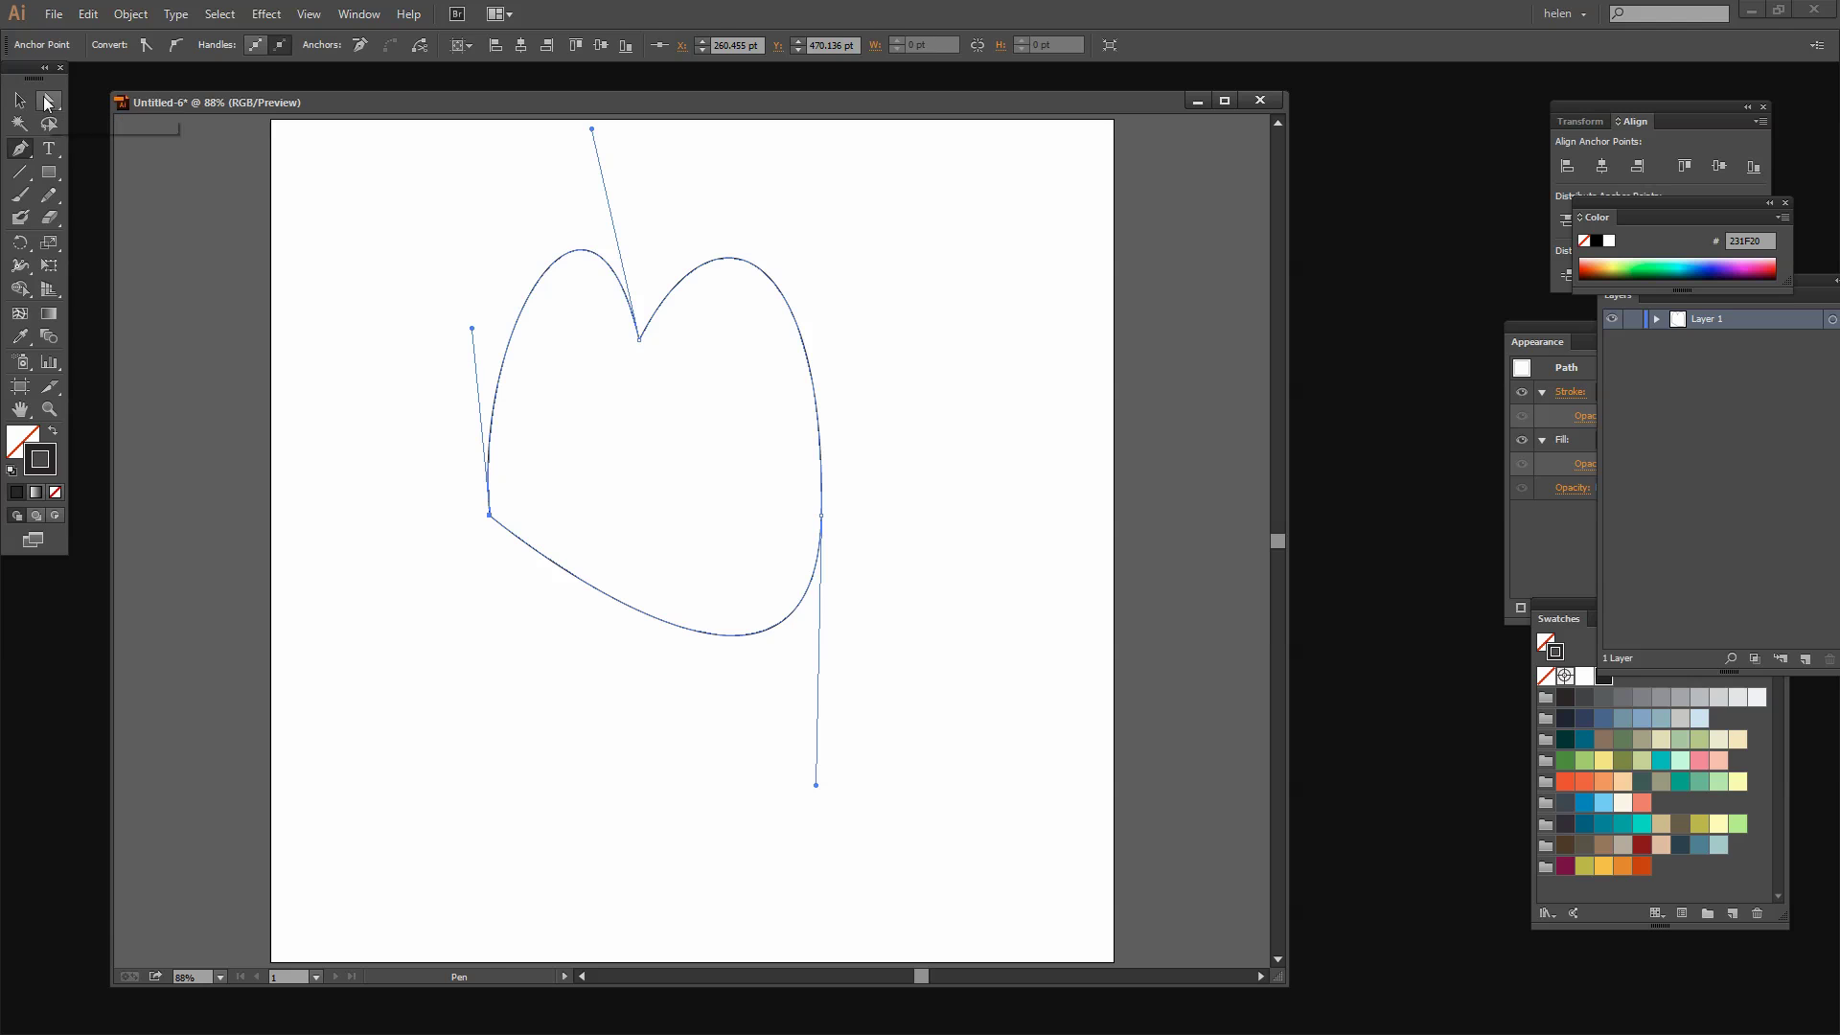
# Step: Straighten the shape's bottom edge by collapsing the right anchor's lower handle and lowering the left anchor to the same level
pyautogui.click(48, 101)
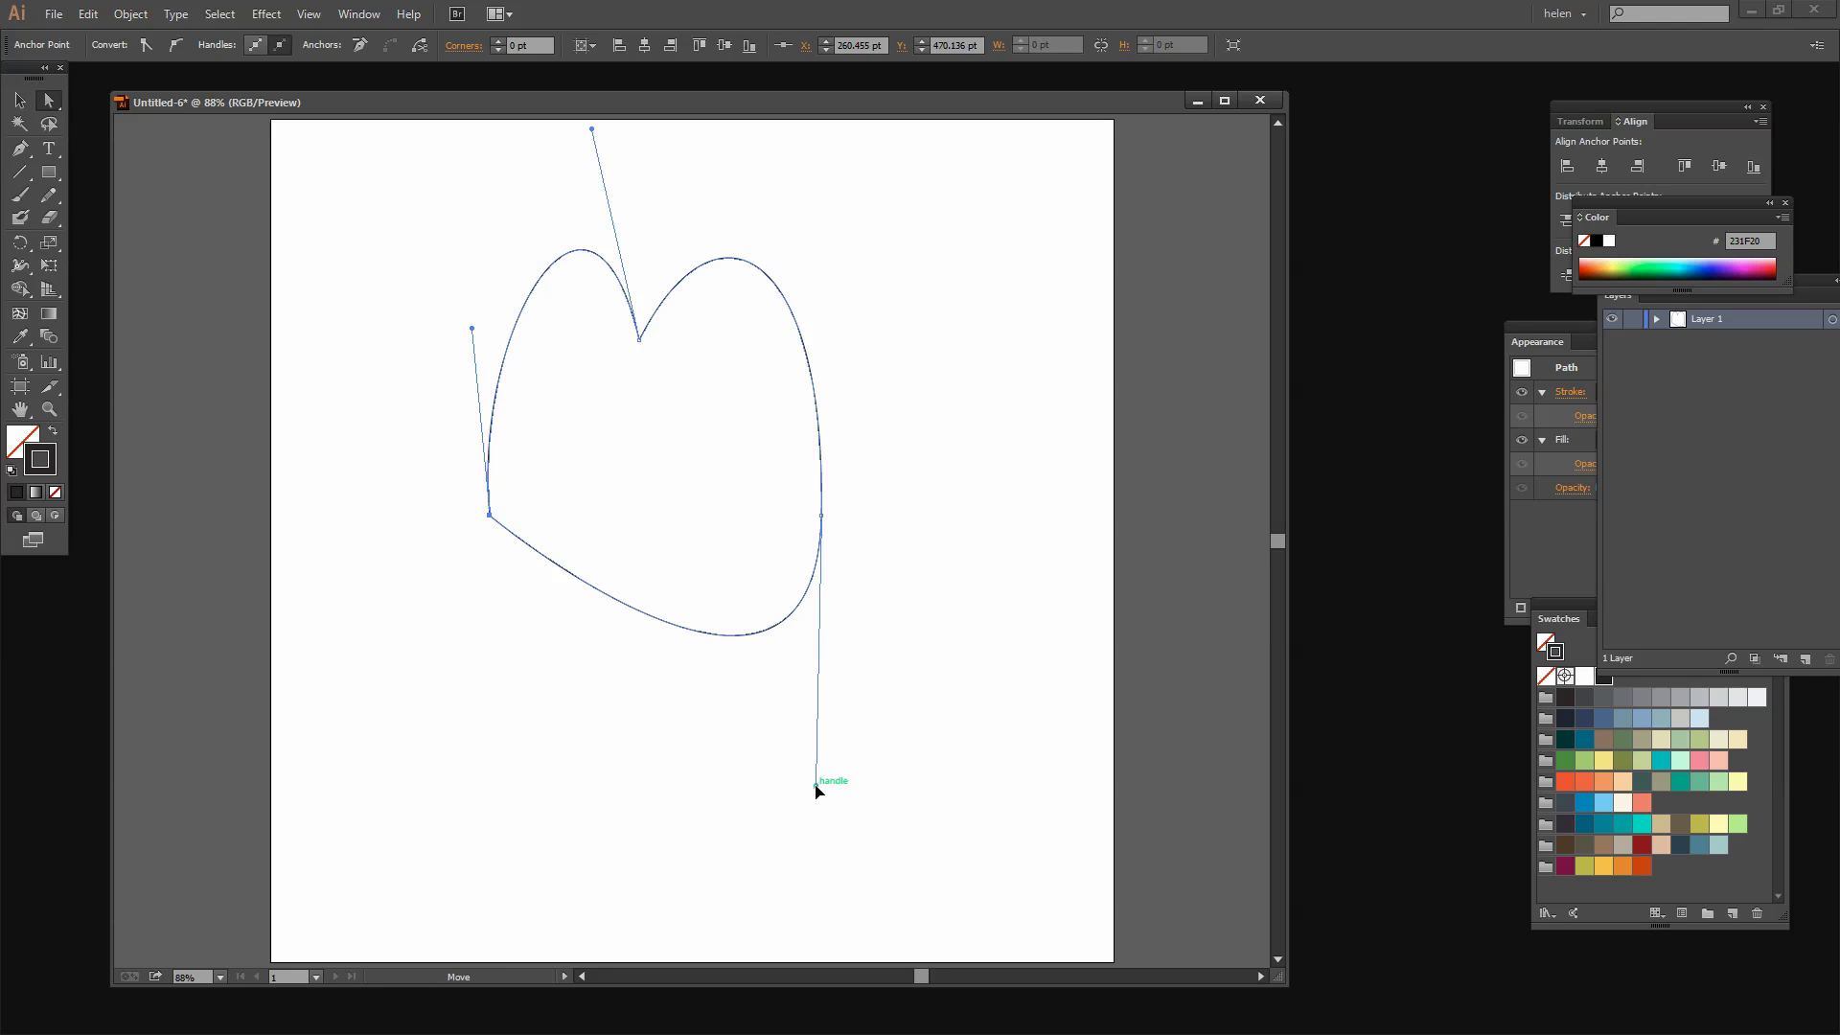
pyautogui.moveTo(817, 785); pyautogui.dragTo(814, 534)
pyautogui.moveTo(489, 516); pyautogui.dragTo(487, 533)
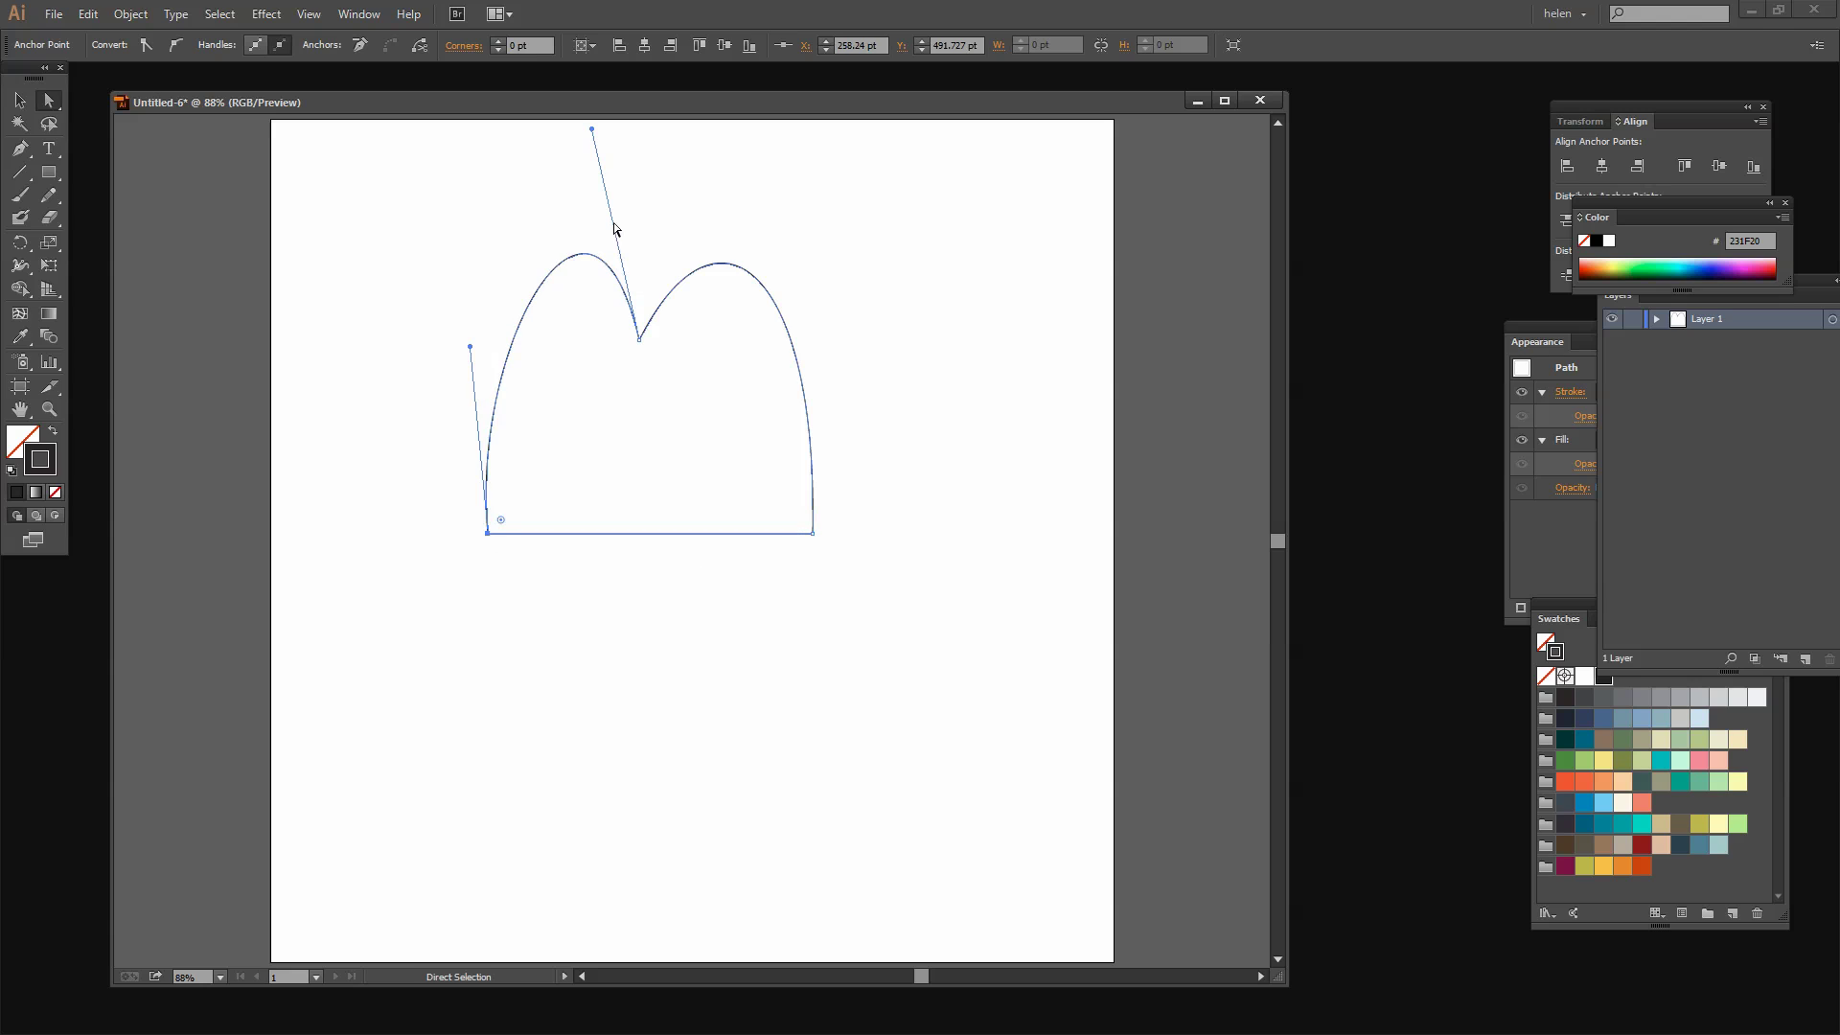
# Step: Spread the direction handles of the notch and both bottom anchors outward to widen the two arches into a more even pair
pyautogui.moveTo(589, 132); pyautogui.dragTo(548, 142)
pyautogui.click(640, 358)
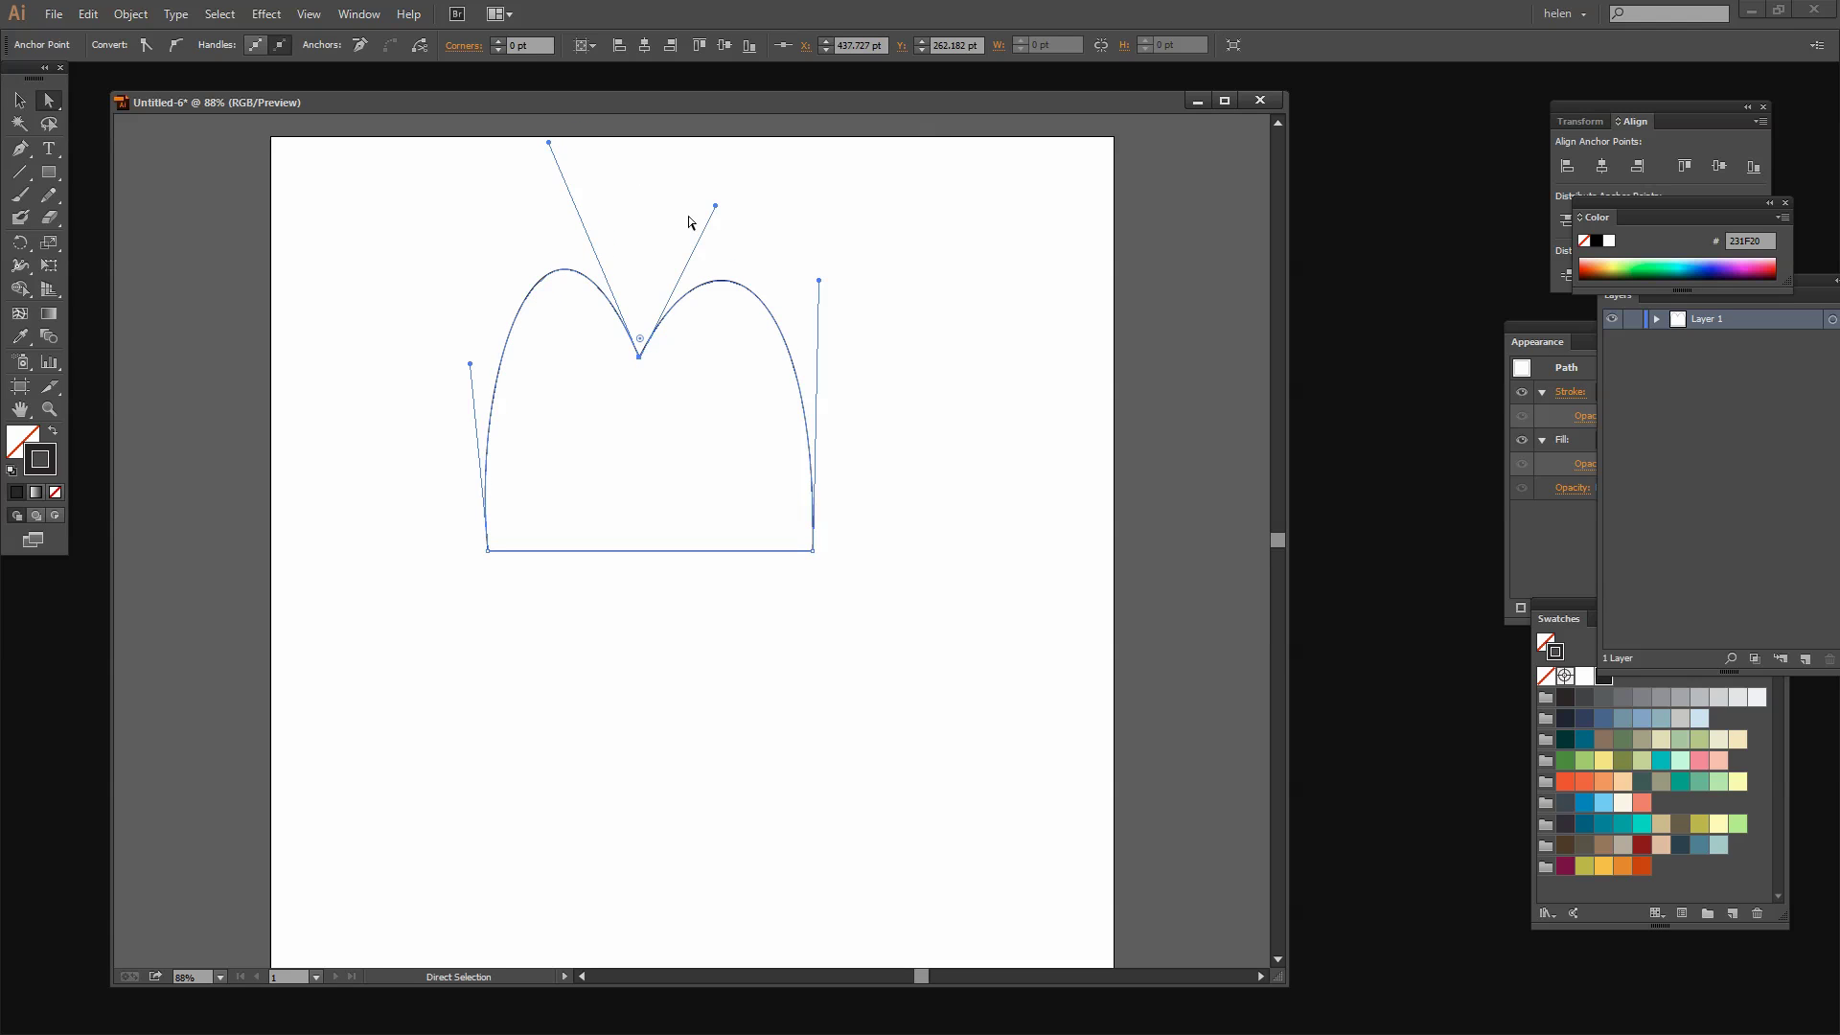
pyautogui.moveTo(717, 207); pyautogui.dragTo(750, 185)
pyautogui.moveTo(821, 284); pyautogui.dragTo(838, 281)
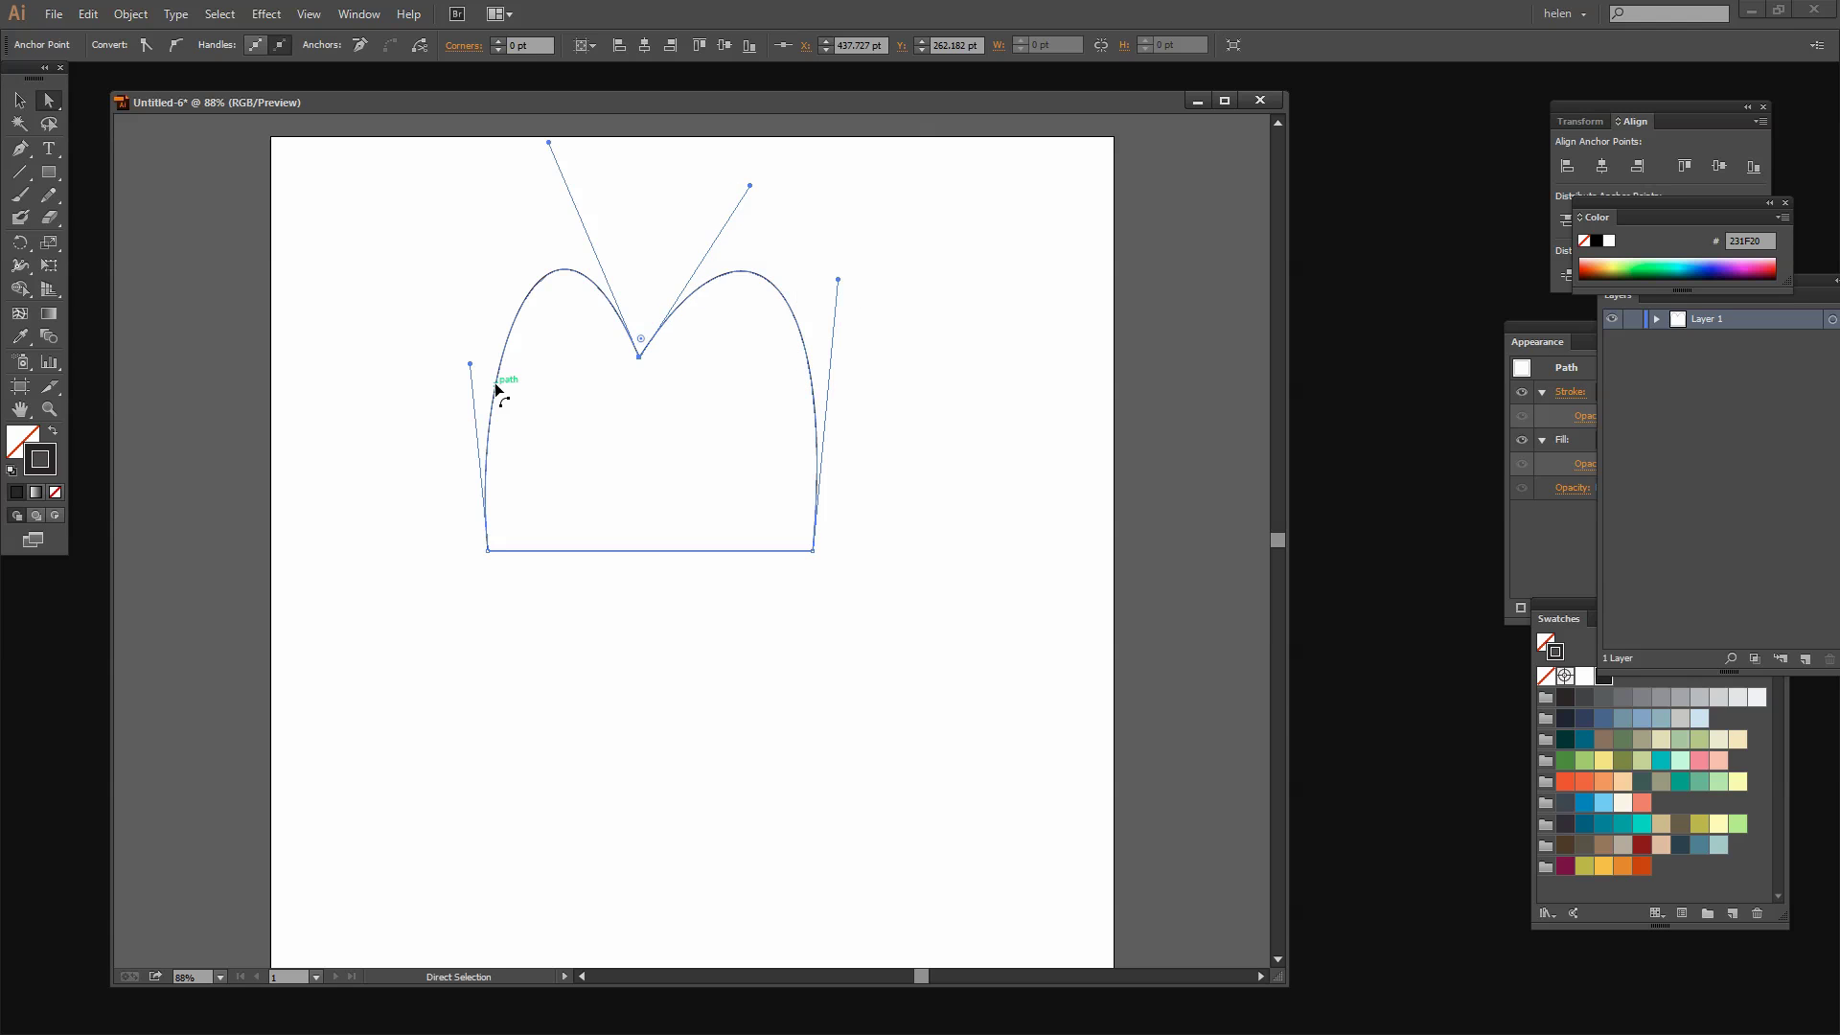
pyautogui.moveTo(471, 364); pyautogui.dragTo(449, 365)
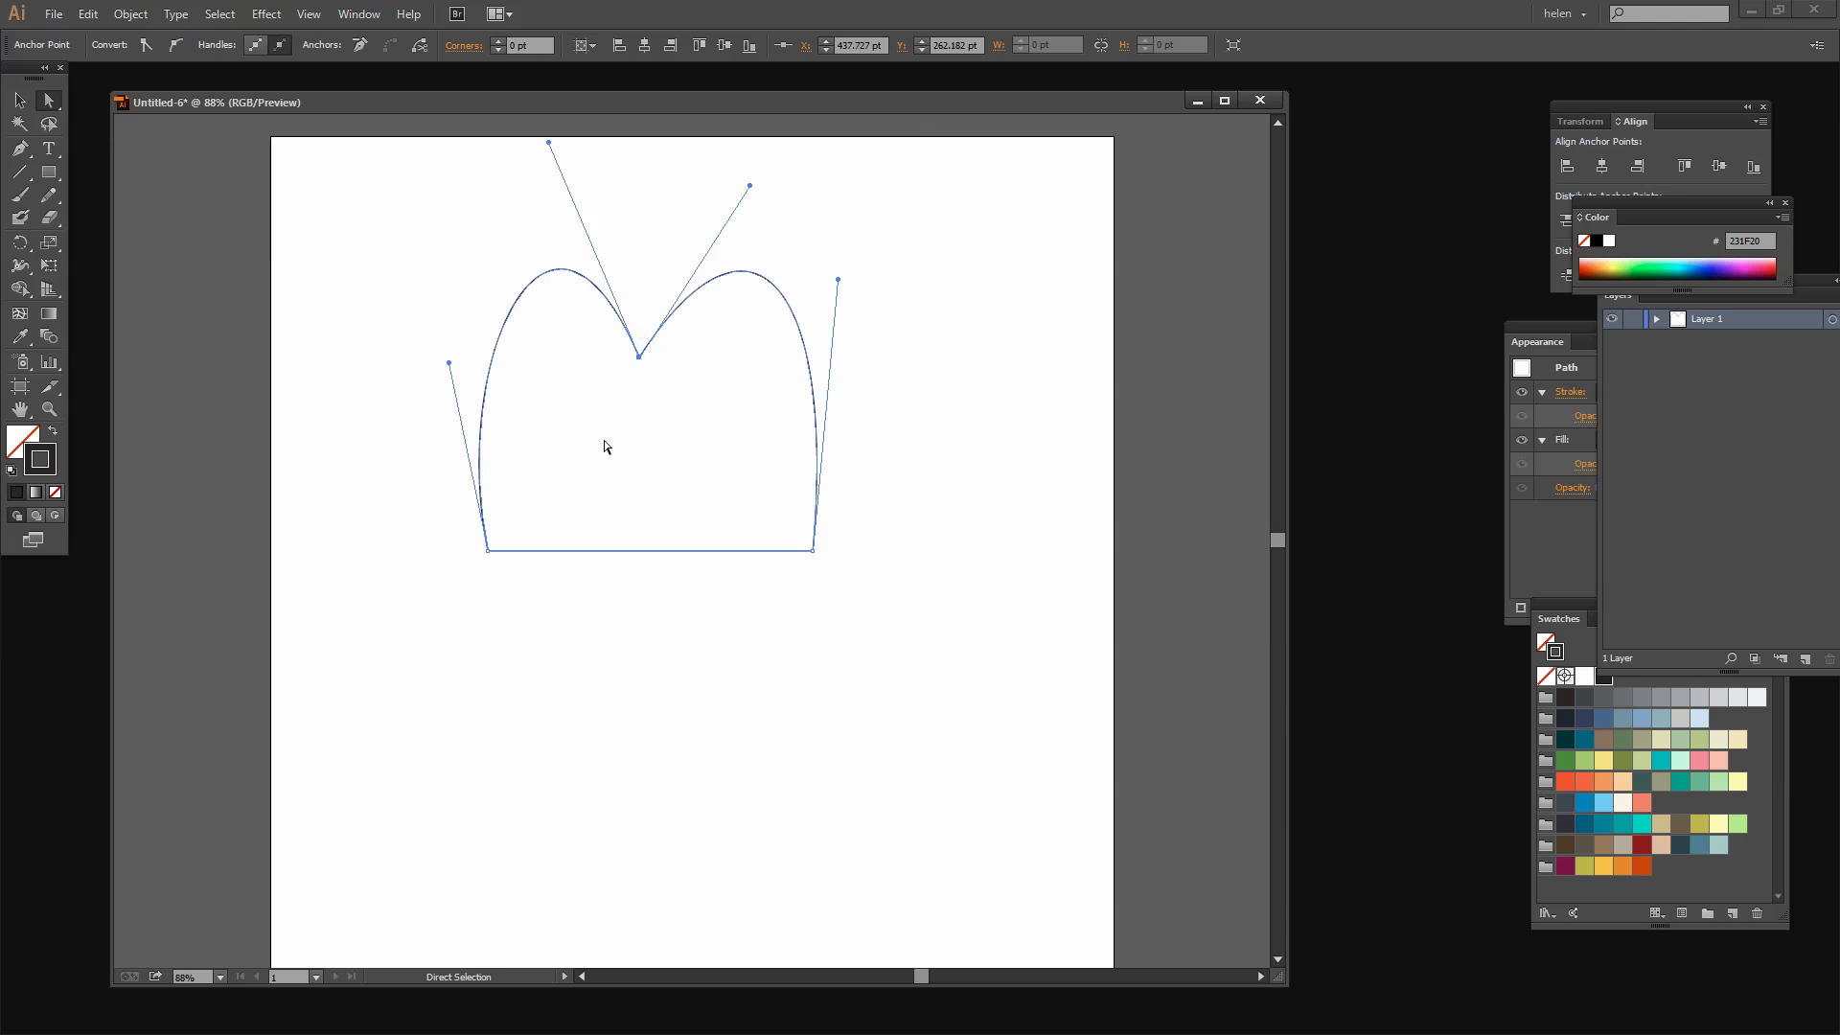
pyautogui.click(635, 494)
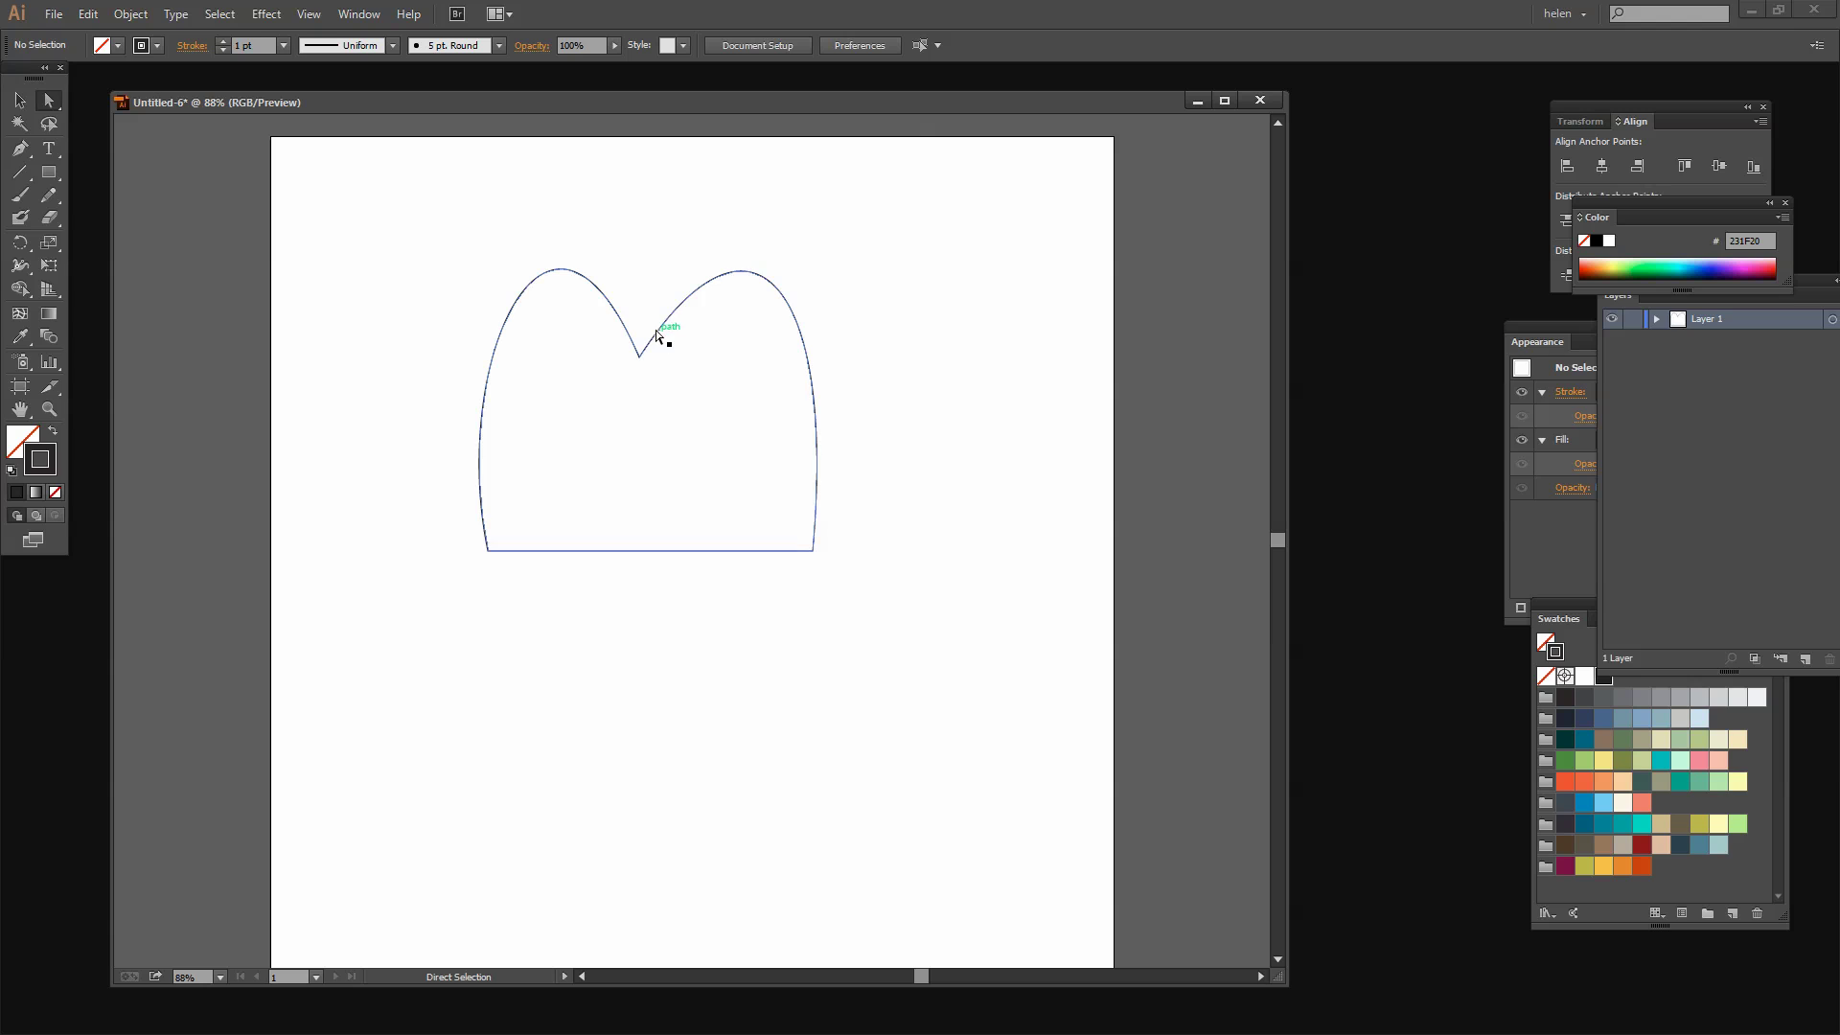
# Step: Move the double-arch shape lower on the artboard and scale it down proportionally to about 223 × 186 pt
pyautogui.click(17, 100)
pyautogui.moveTo(618, 323); pyautogui.dragTo(606, 484)
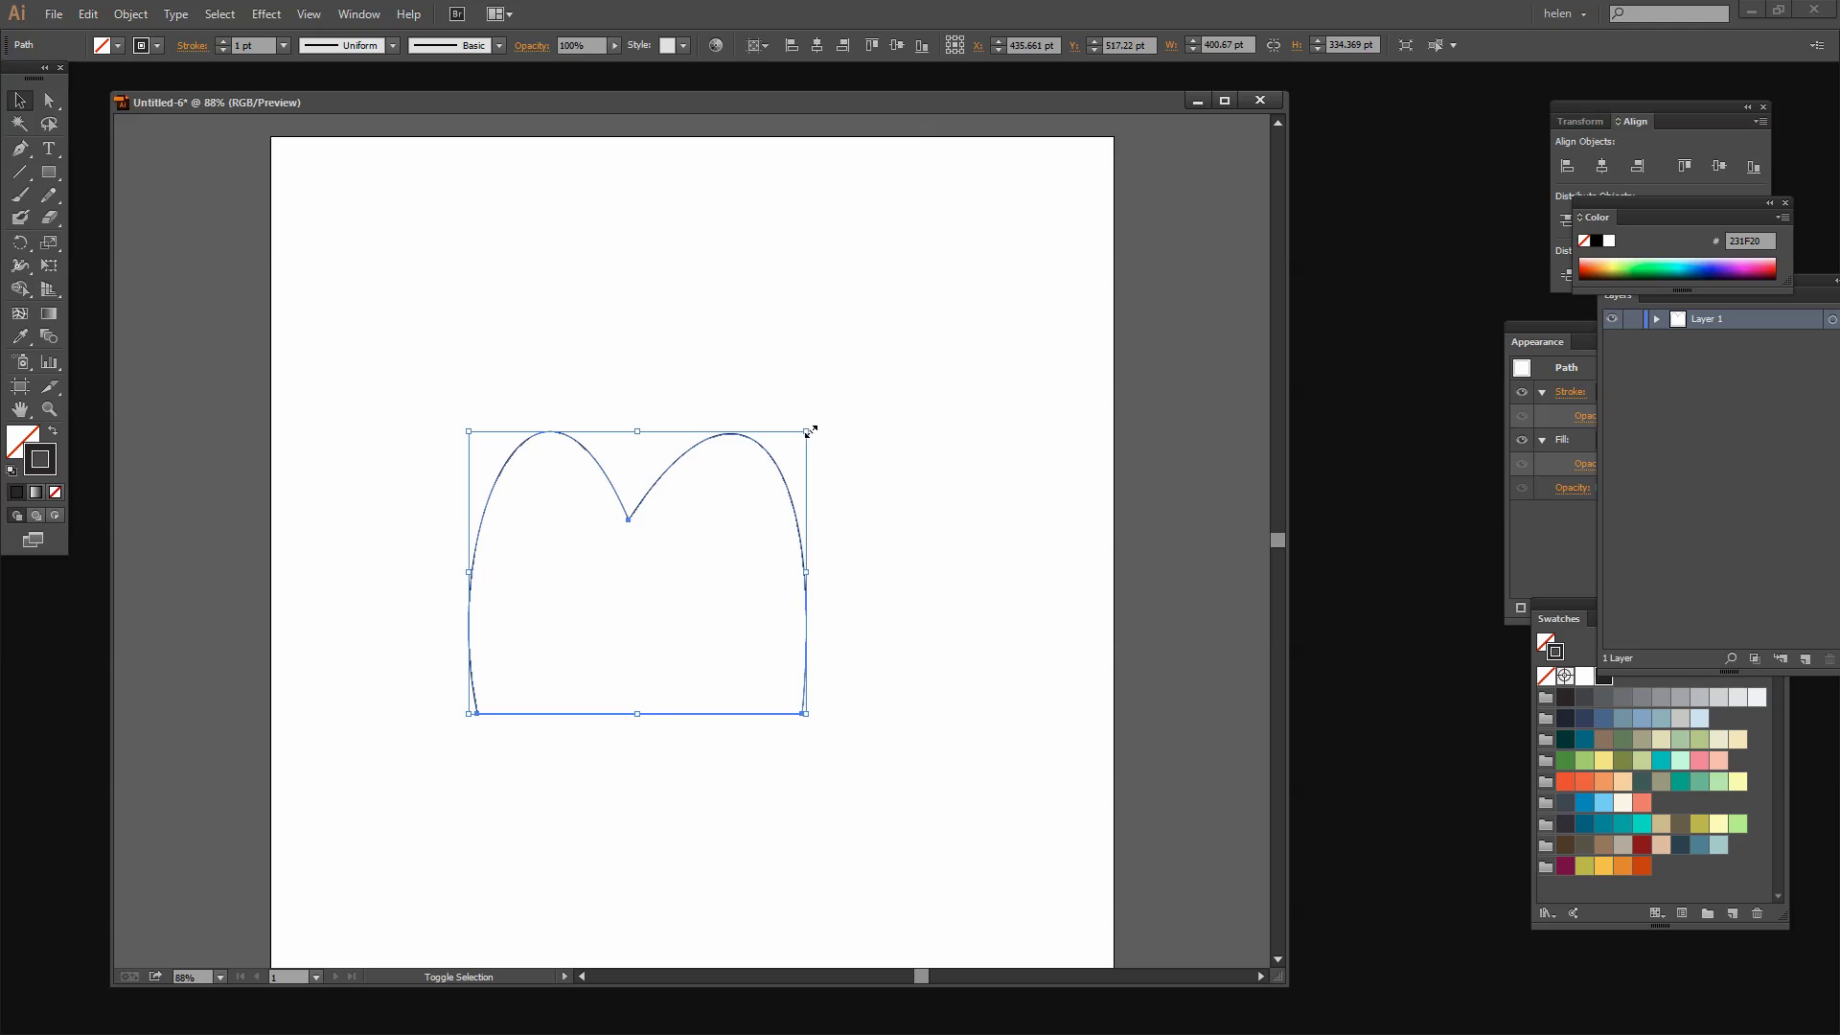
pyautogui.moveTo(808, 431); pyautogui.dragTo(663, 532)
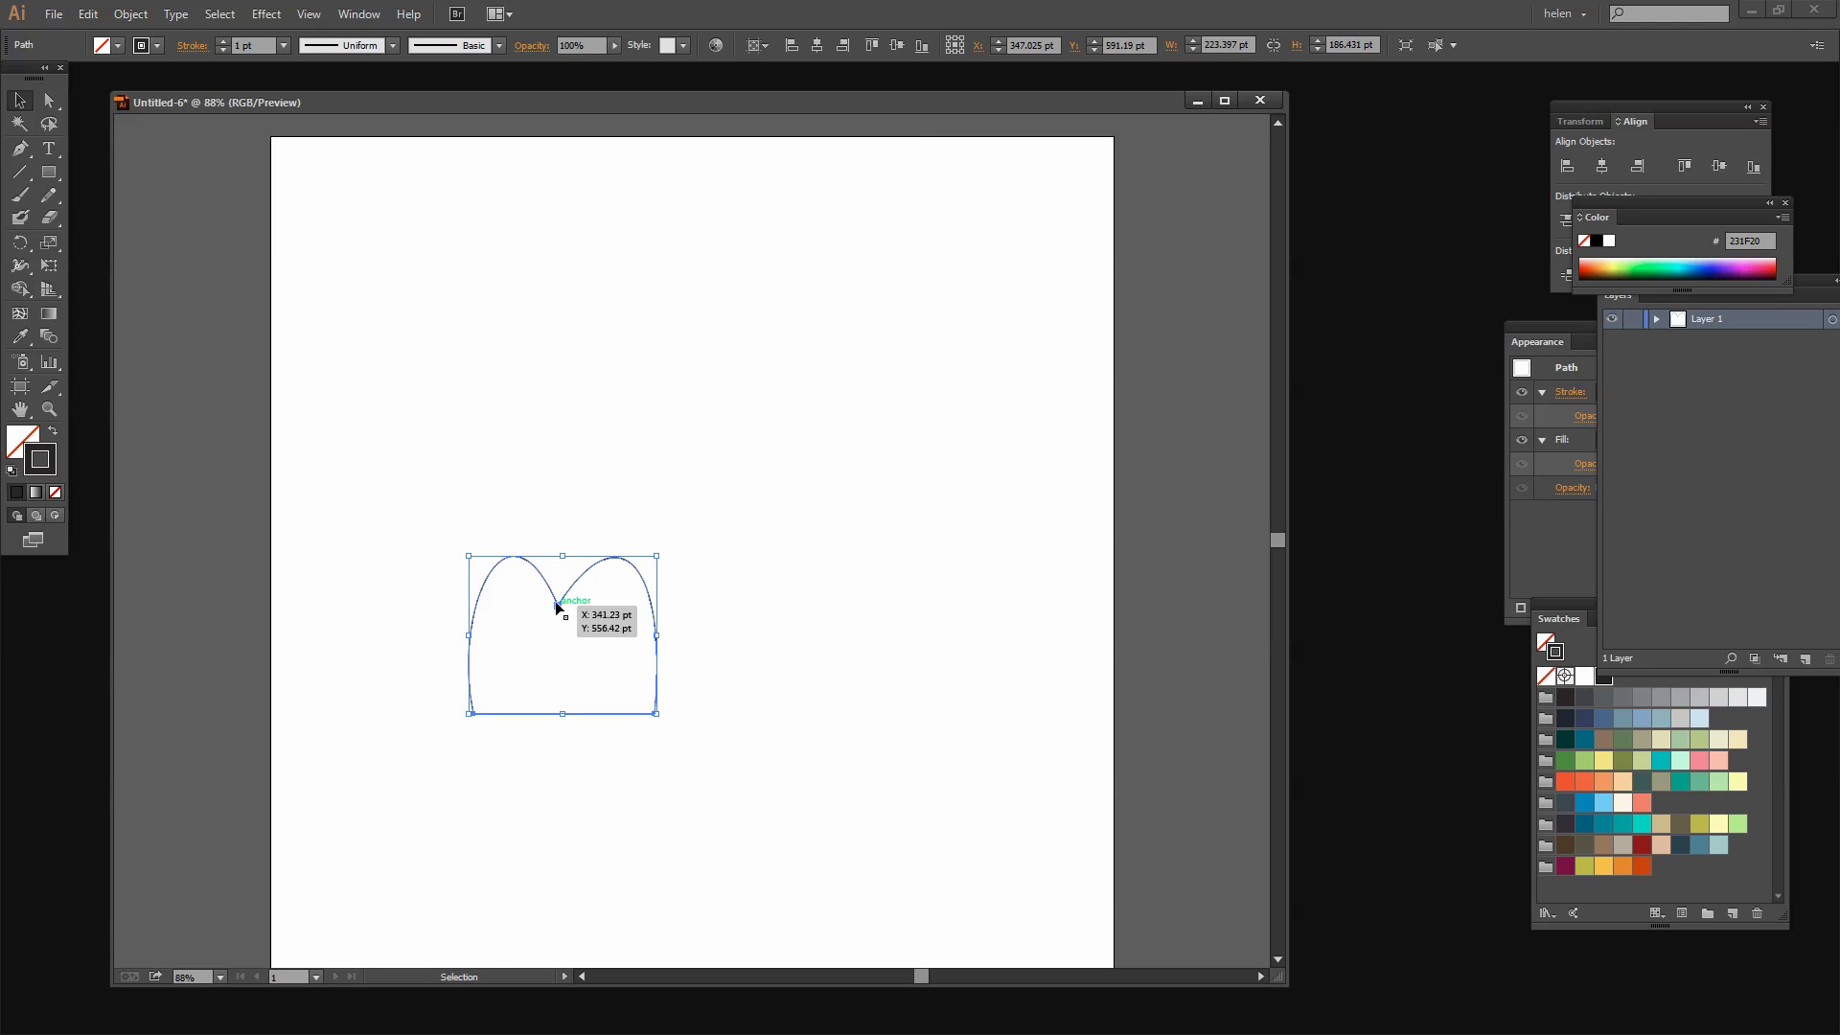
# Step: Lower the notch anchor between the two arches slightly to make the shape shorter, about 155 pt high
pyautogui.click(49, 101)
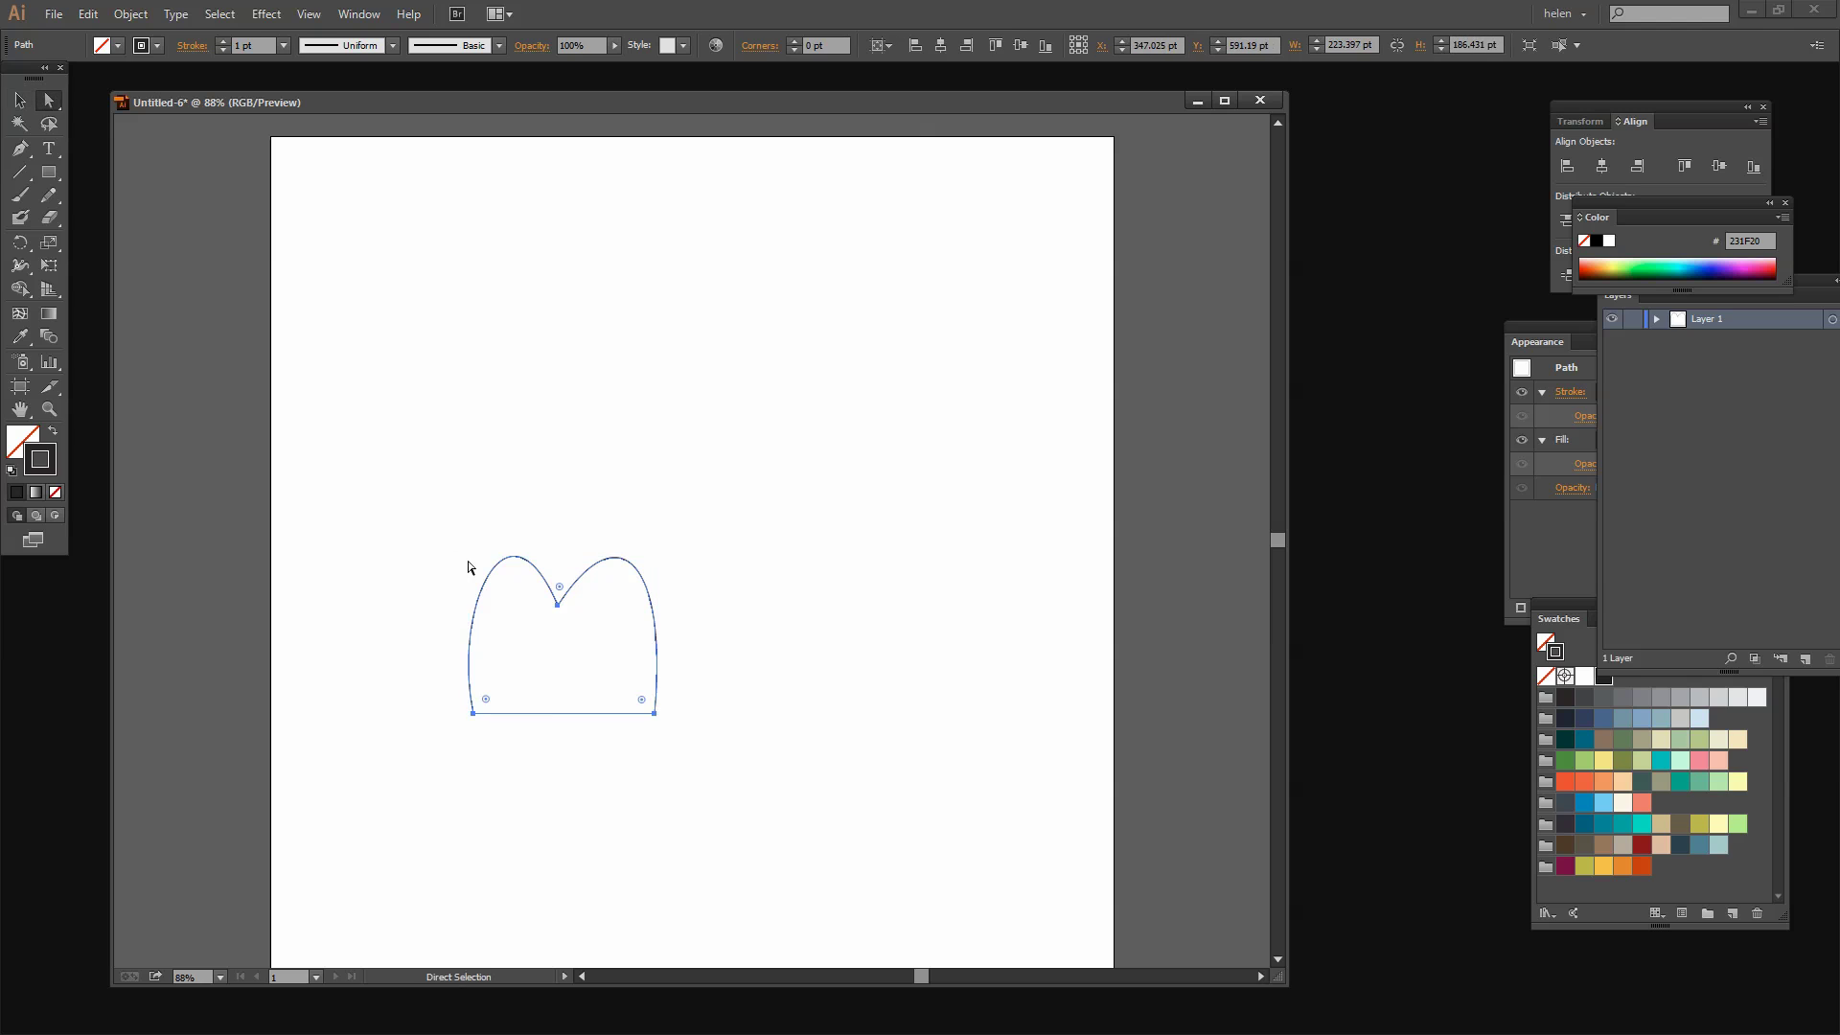
pyautogui.click(557, 616)
pyautogui.moveTo(556, 611); pyautogui.dragTo(563, 642)
pyautogui.click(710, 707)
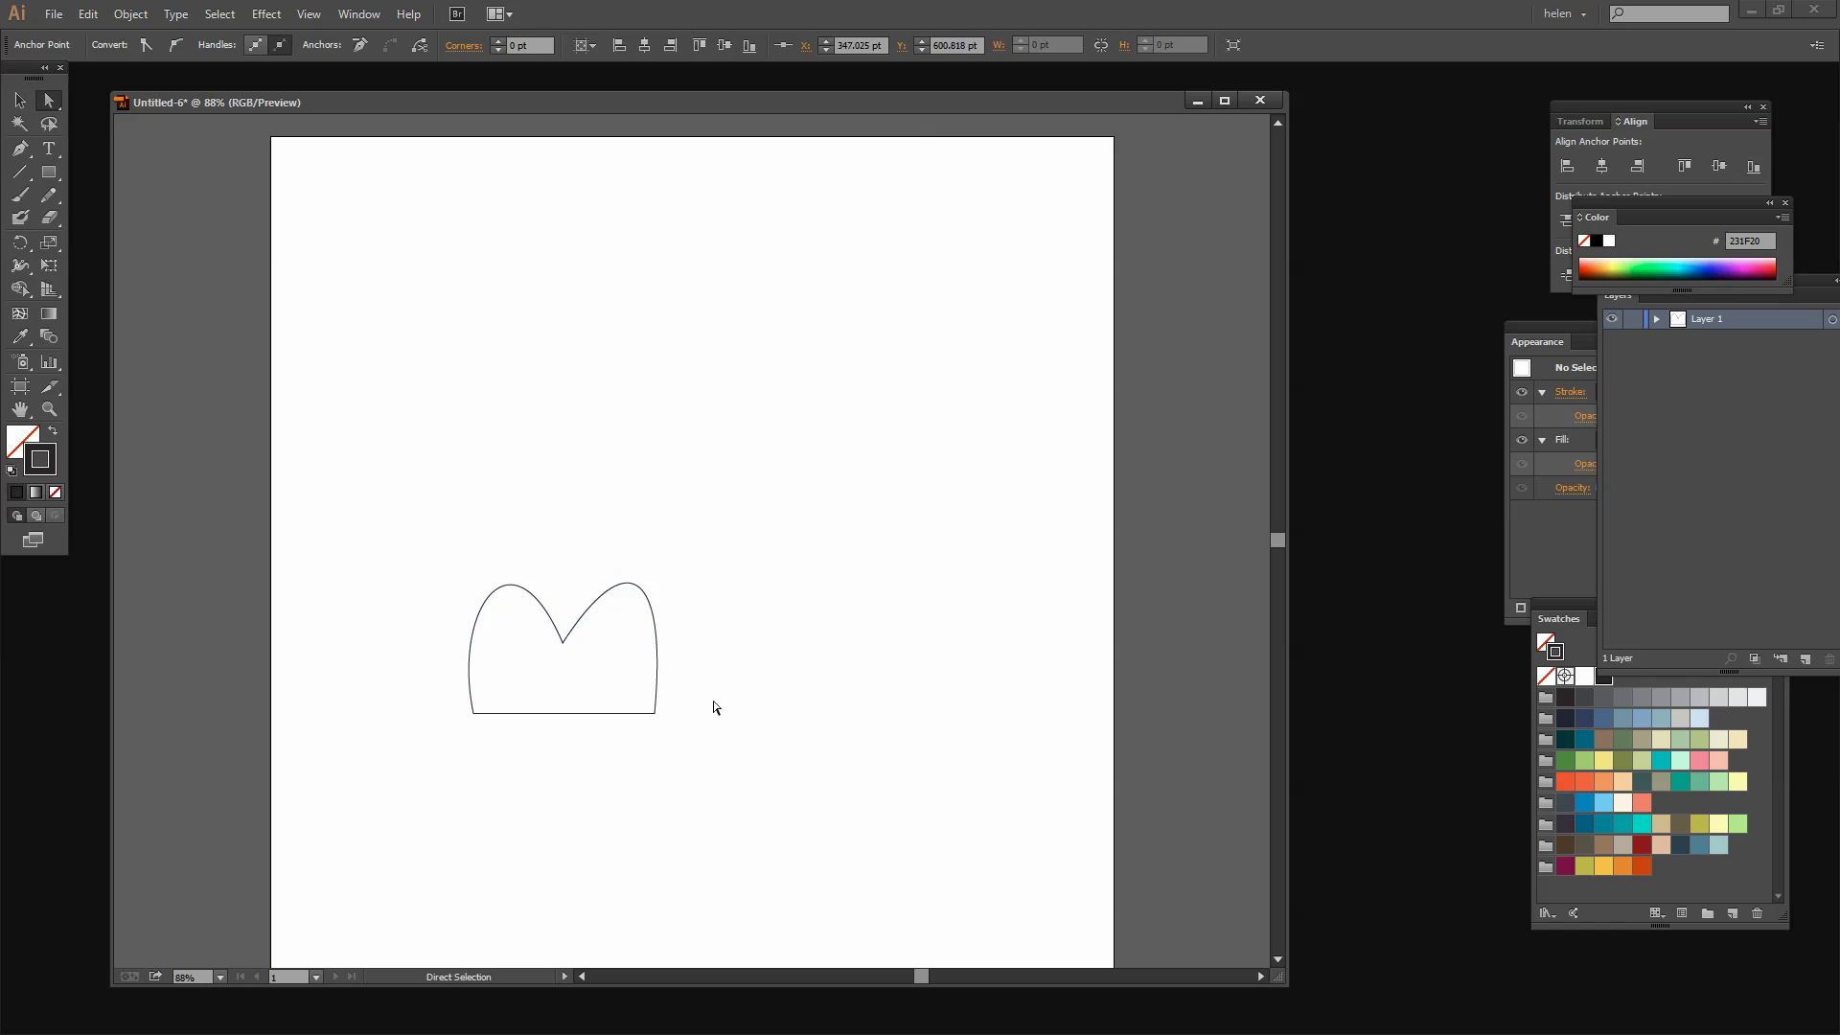
# Step: Select the whole double-arch shape and create a copy of it scaled uniformly to 125%
pyautogui.click(580, 621)
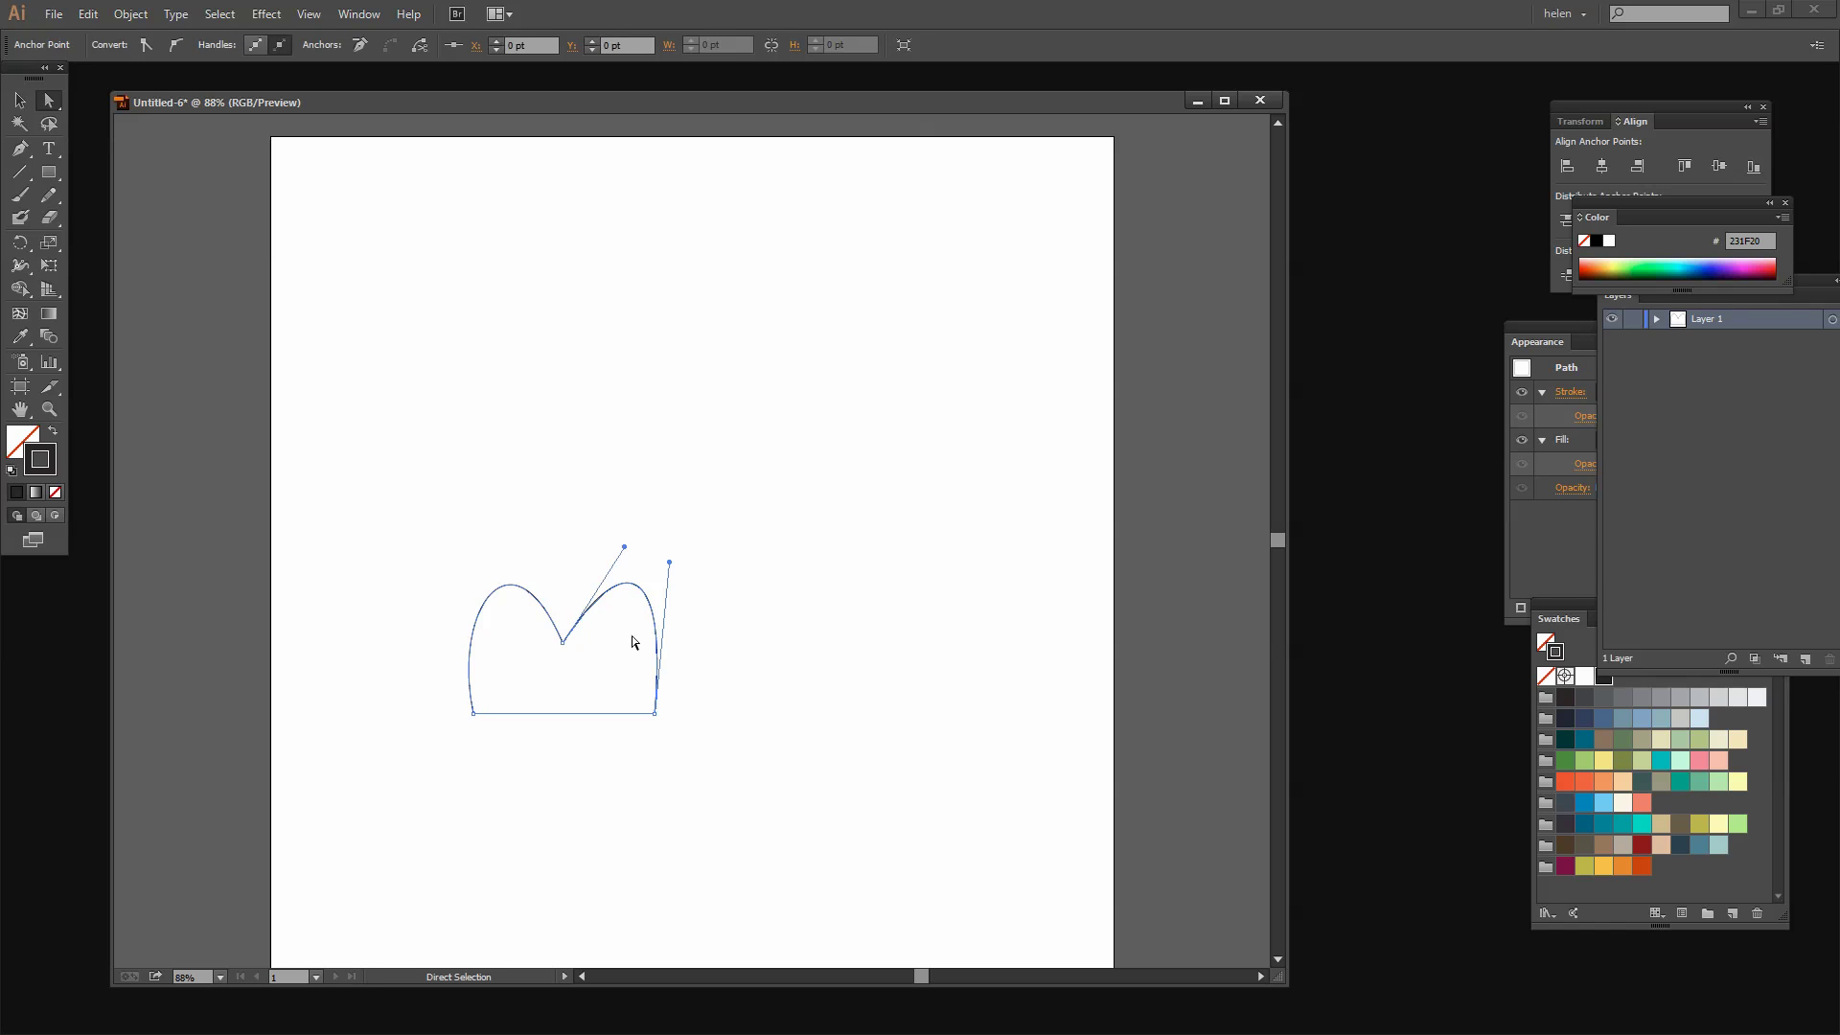
pyautogui.moveTo(436, 525); pyautogui.dragTo(723, 778)
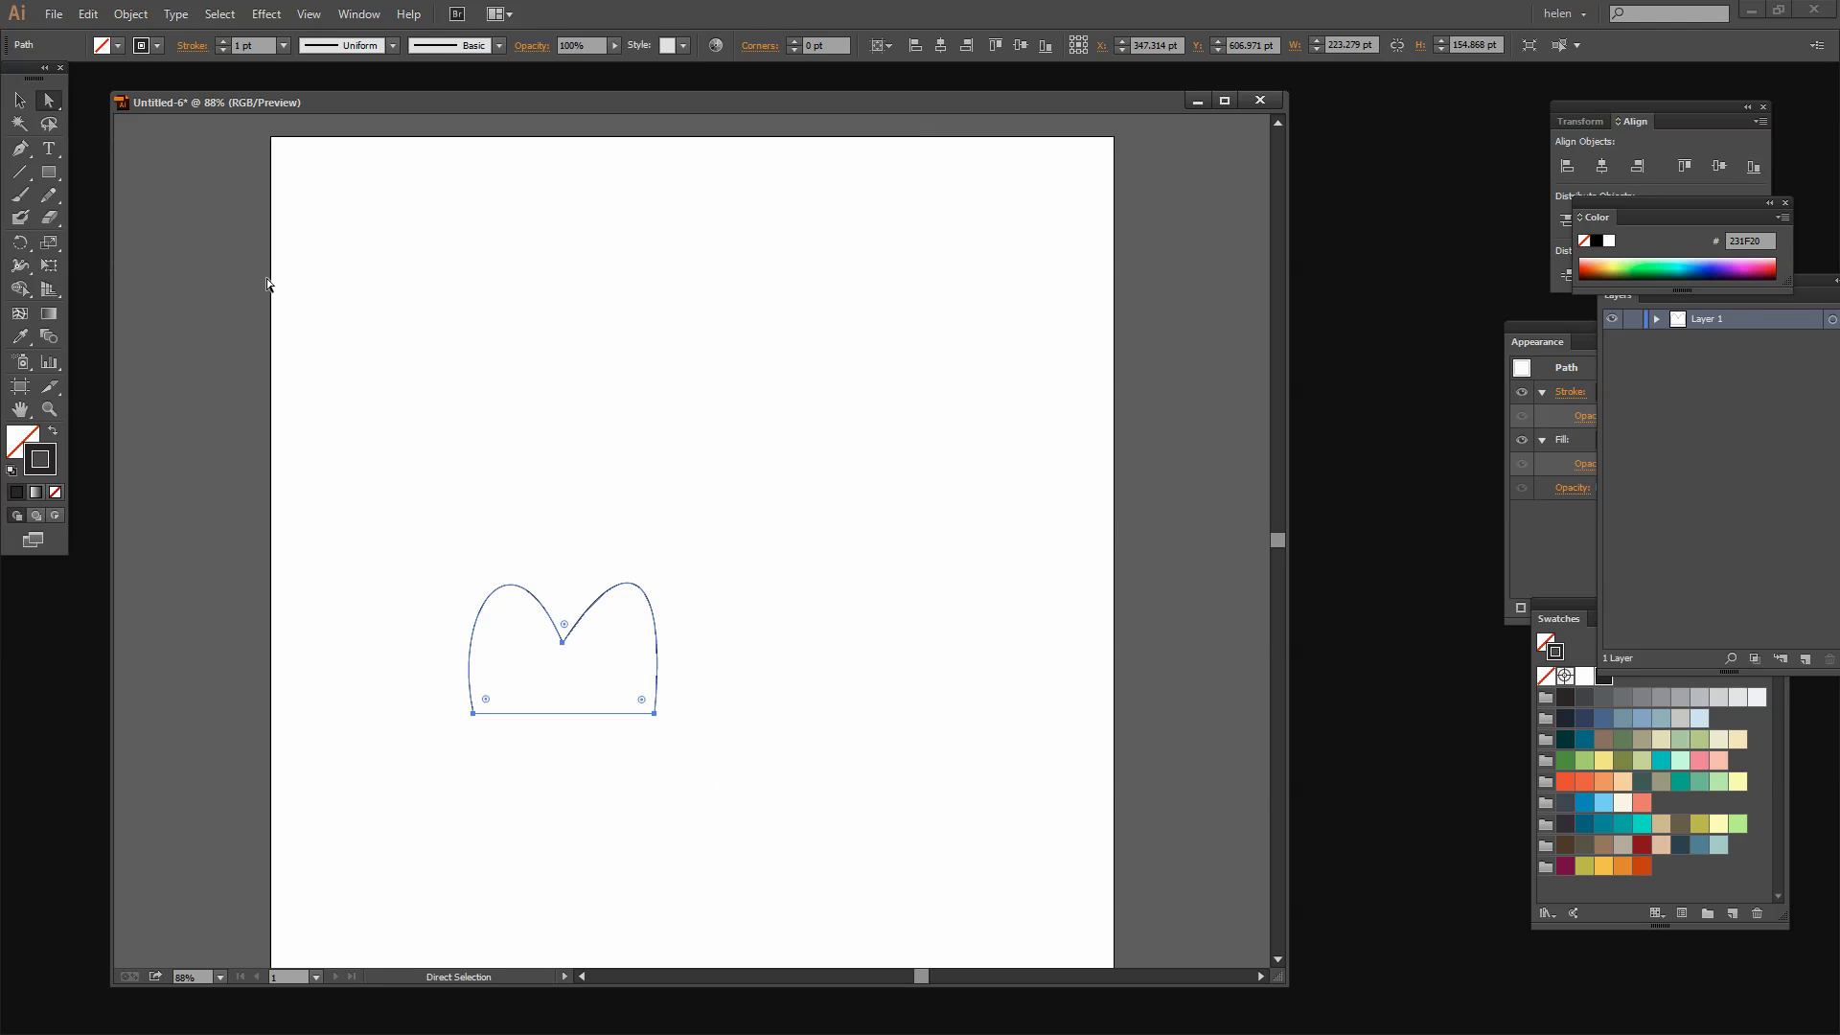
pyautogui.click(130, 14)
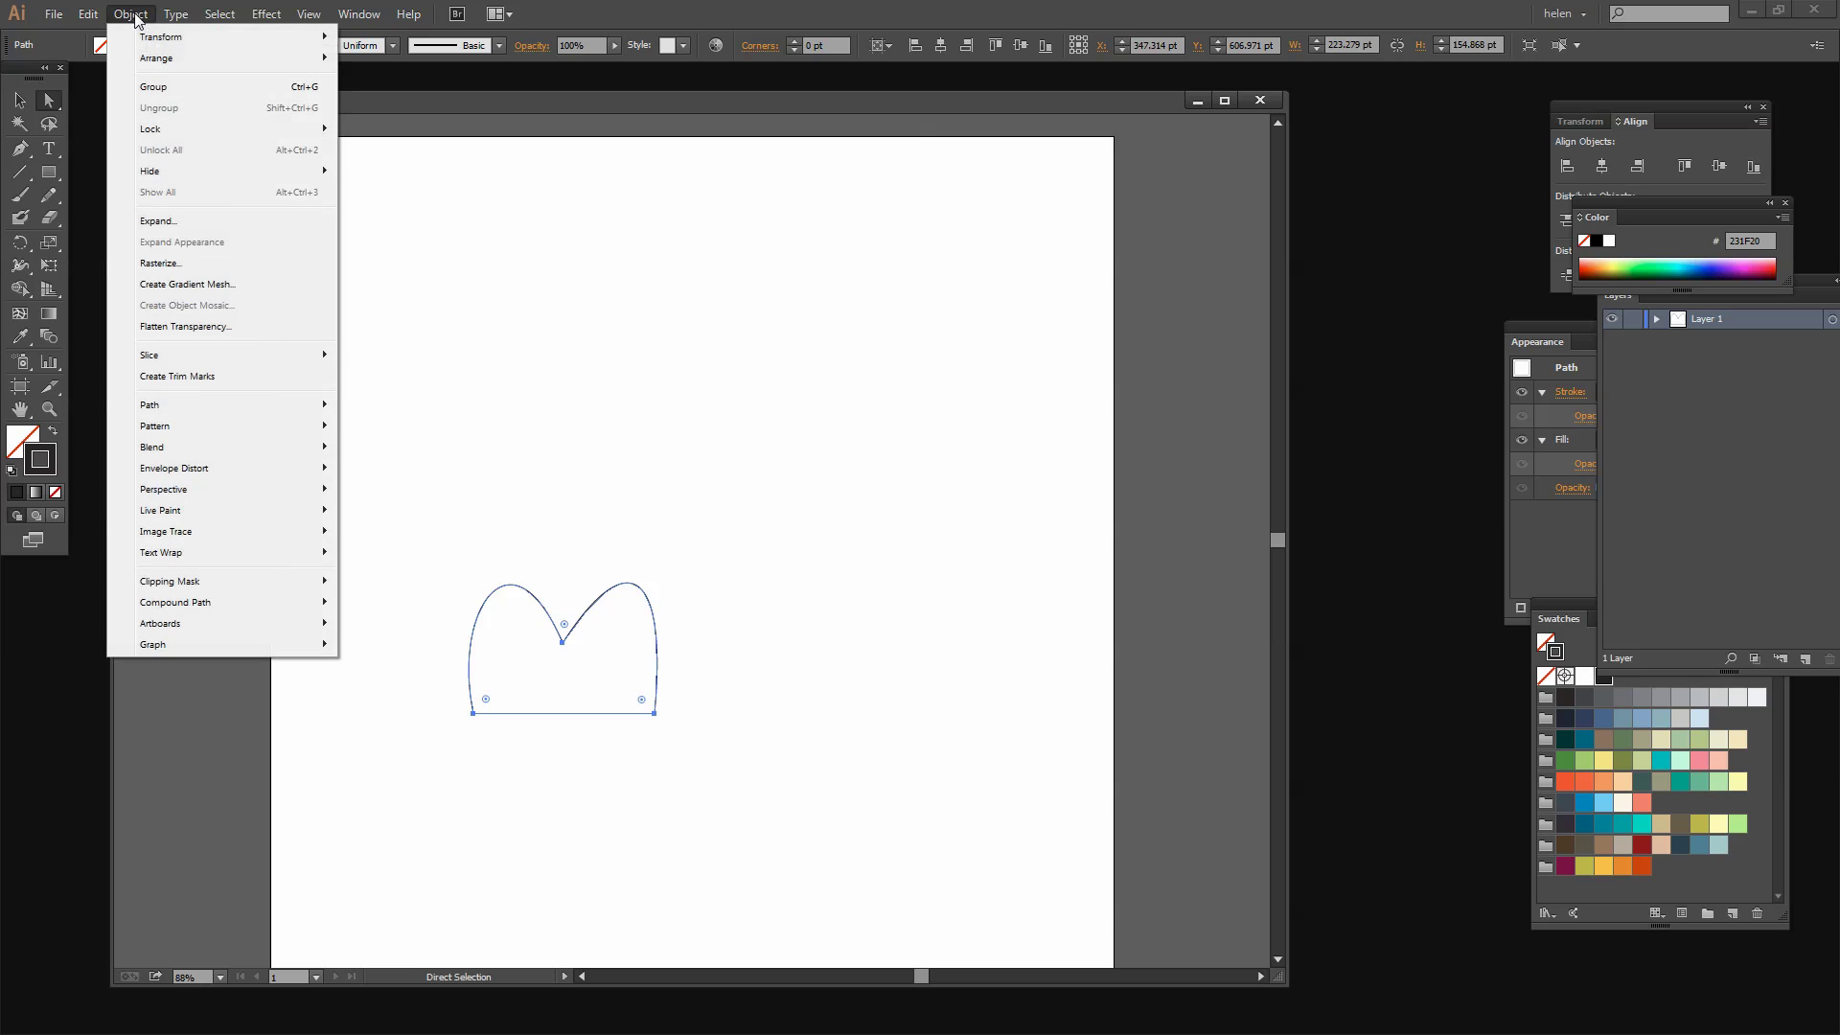
pyautogui.moveTo(191, 36)
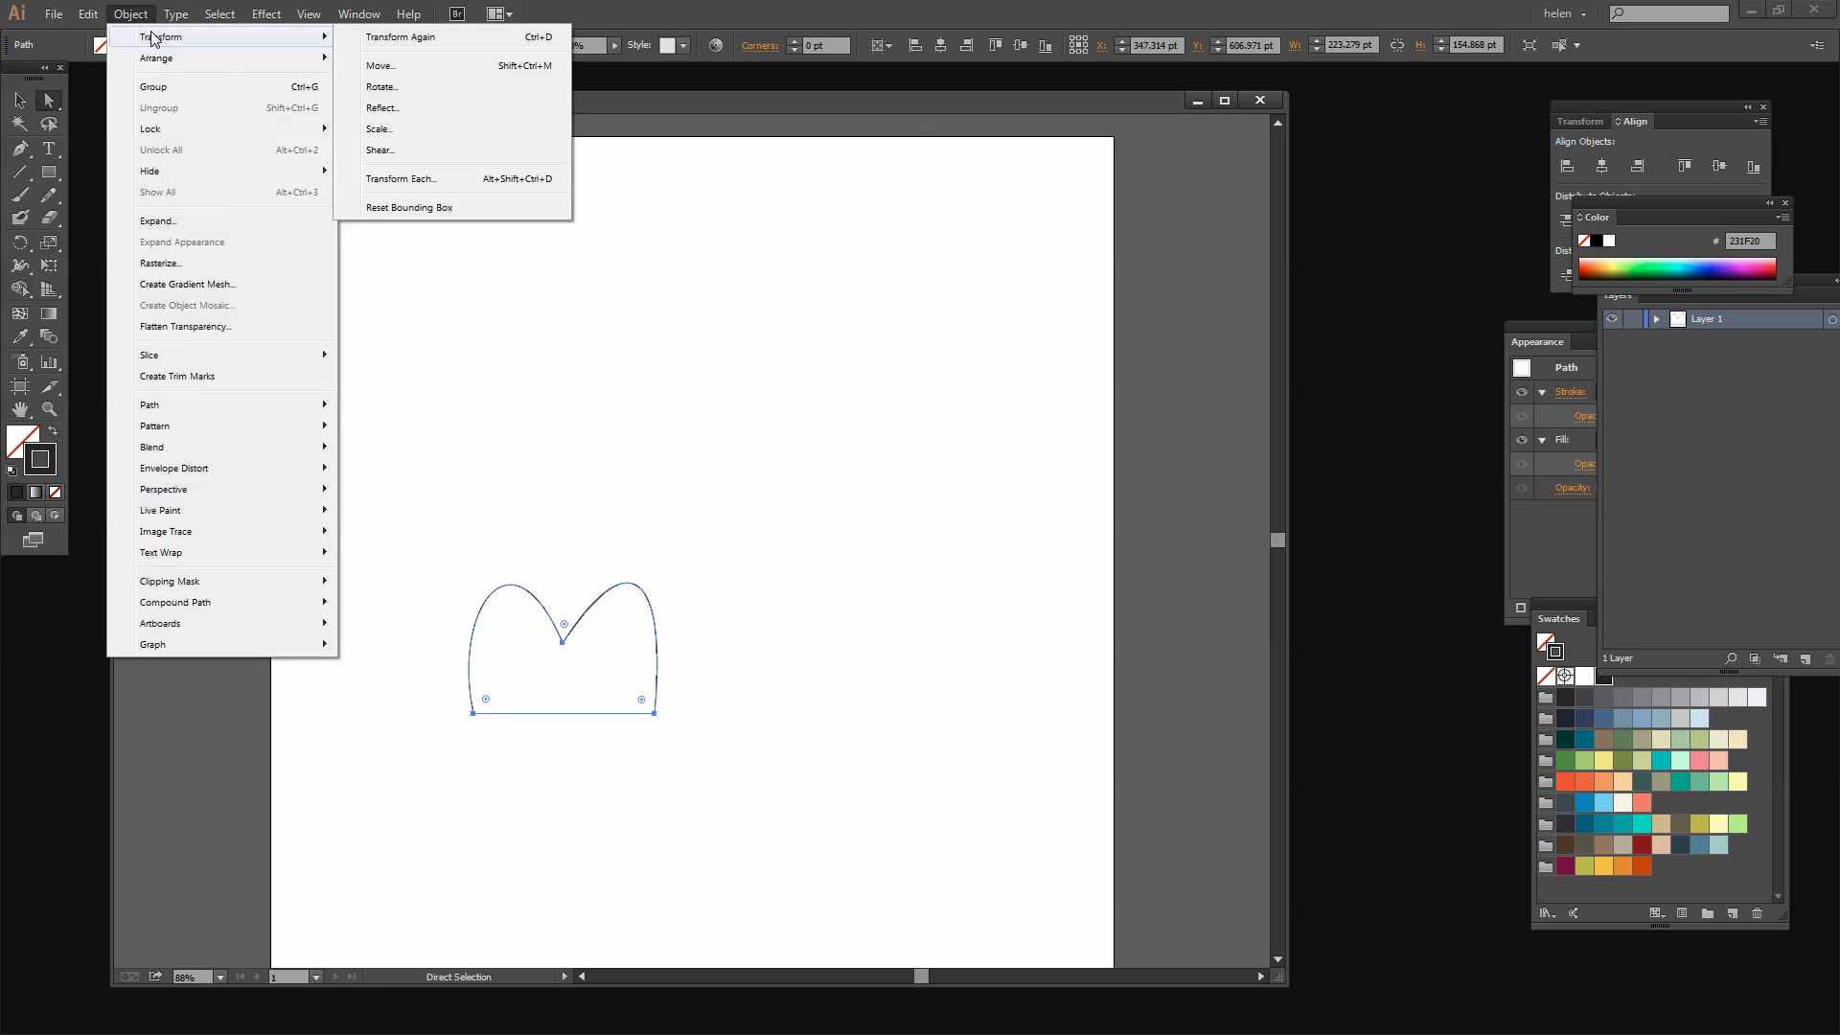
pyautogui.click(380, 128)
pyautogui.moveTo(691, 289); pyautogui.dragTo(880, 319)
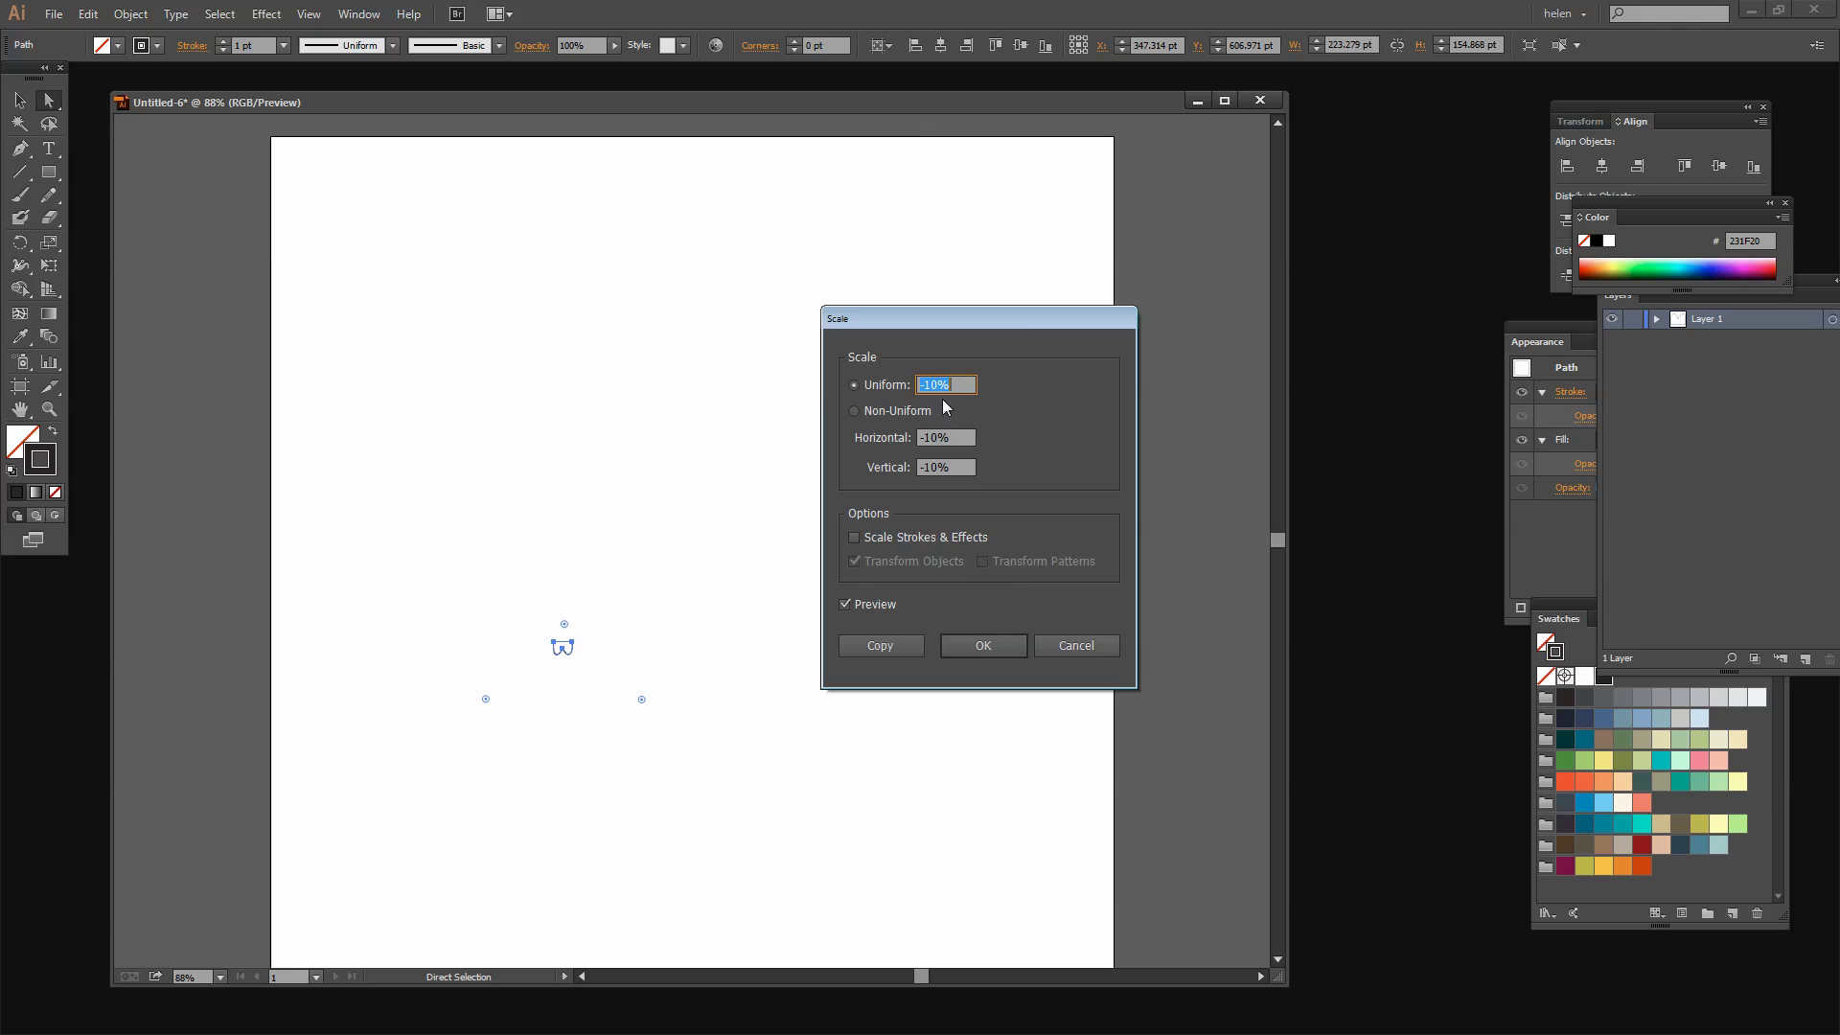
pyautogui.write('1')
pyautogui.press('Tab')
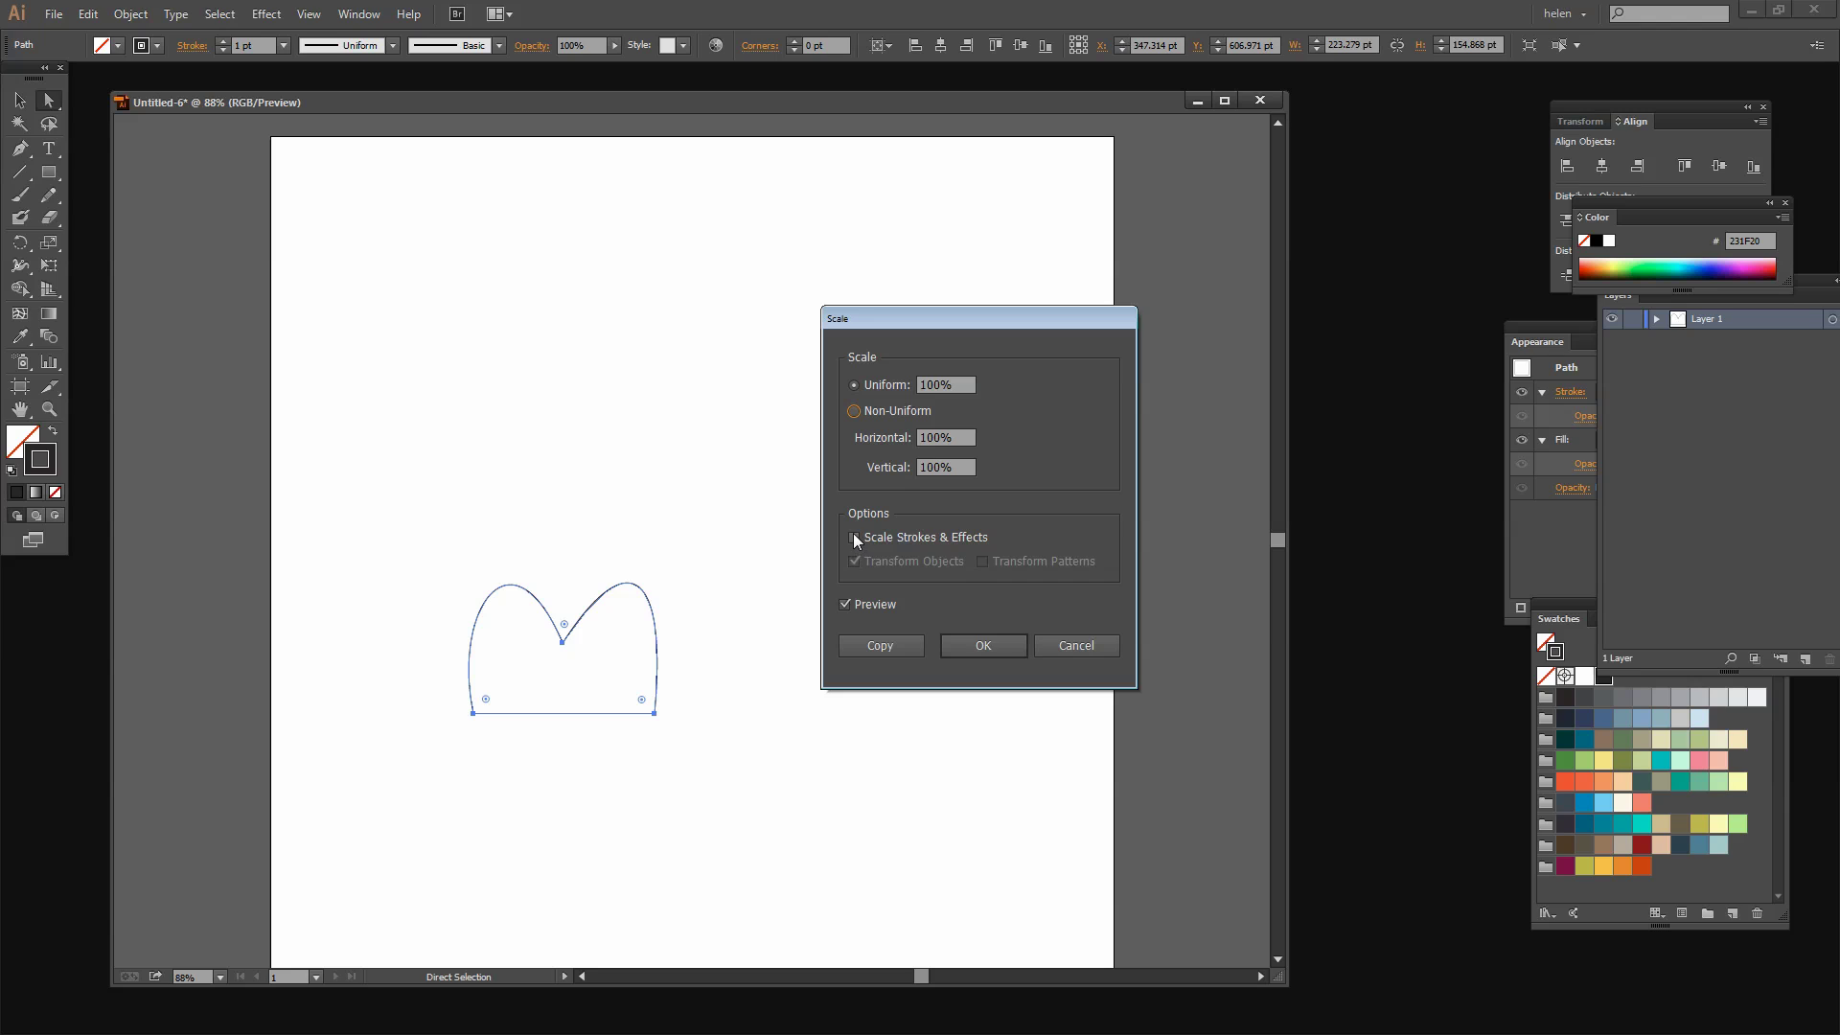
pyautogui.click(937, 384)
pyautogui.write('125')
pyautogui.press('Delete')
pyautogui.press('Tab')
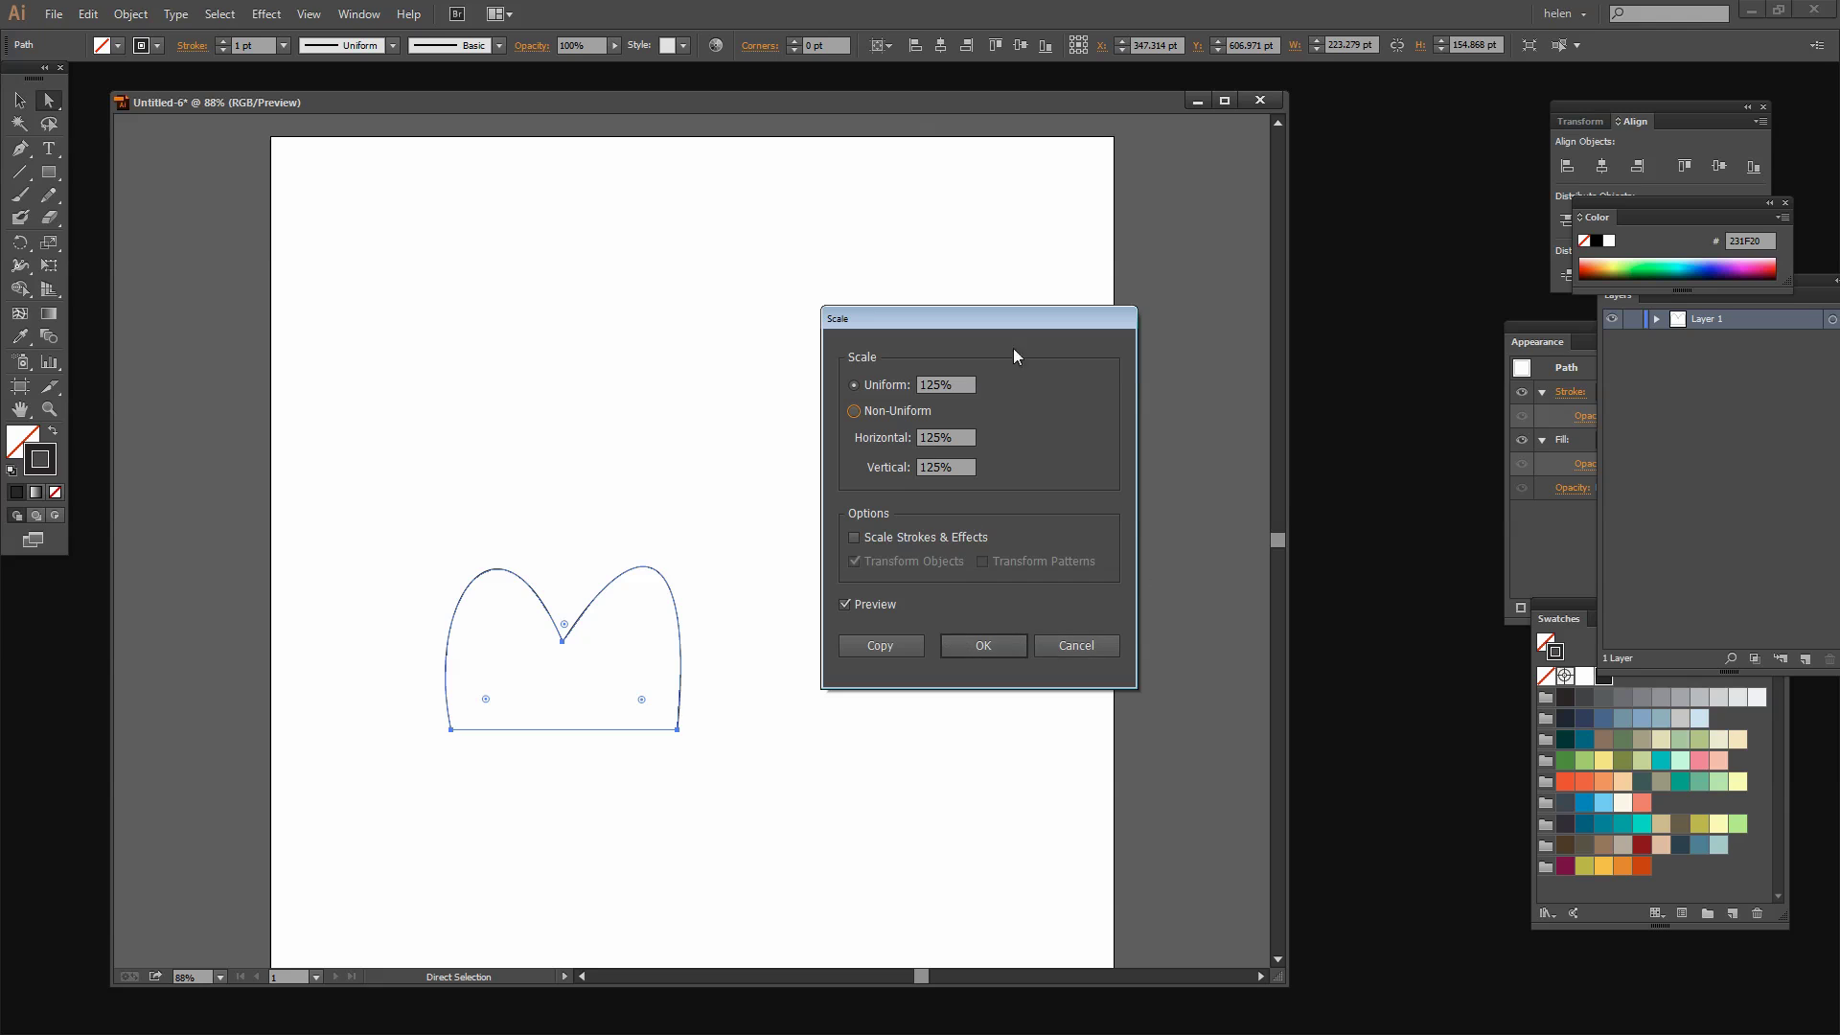
pyautogui.click(873, 645)
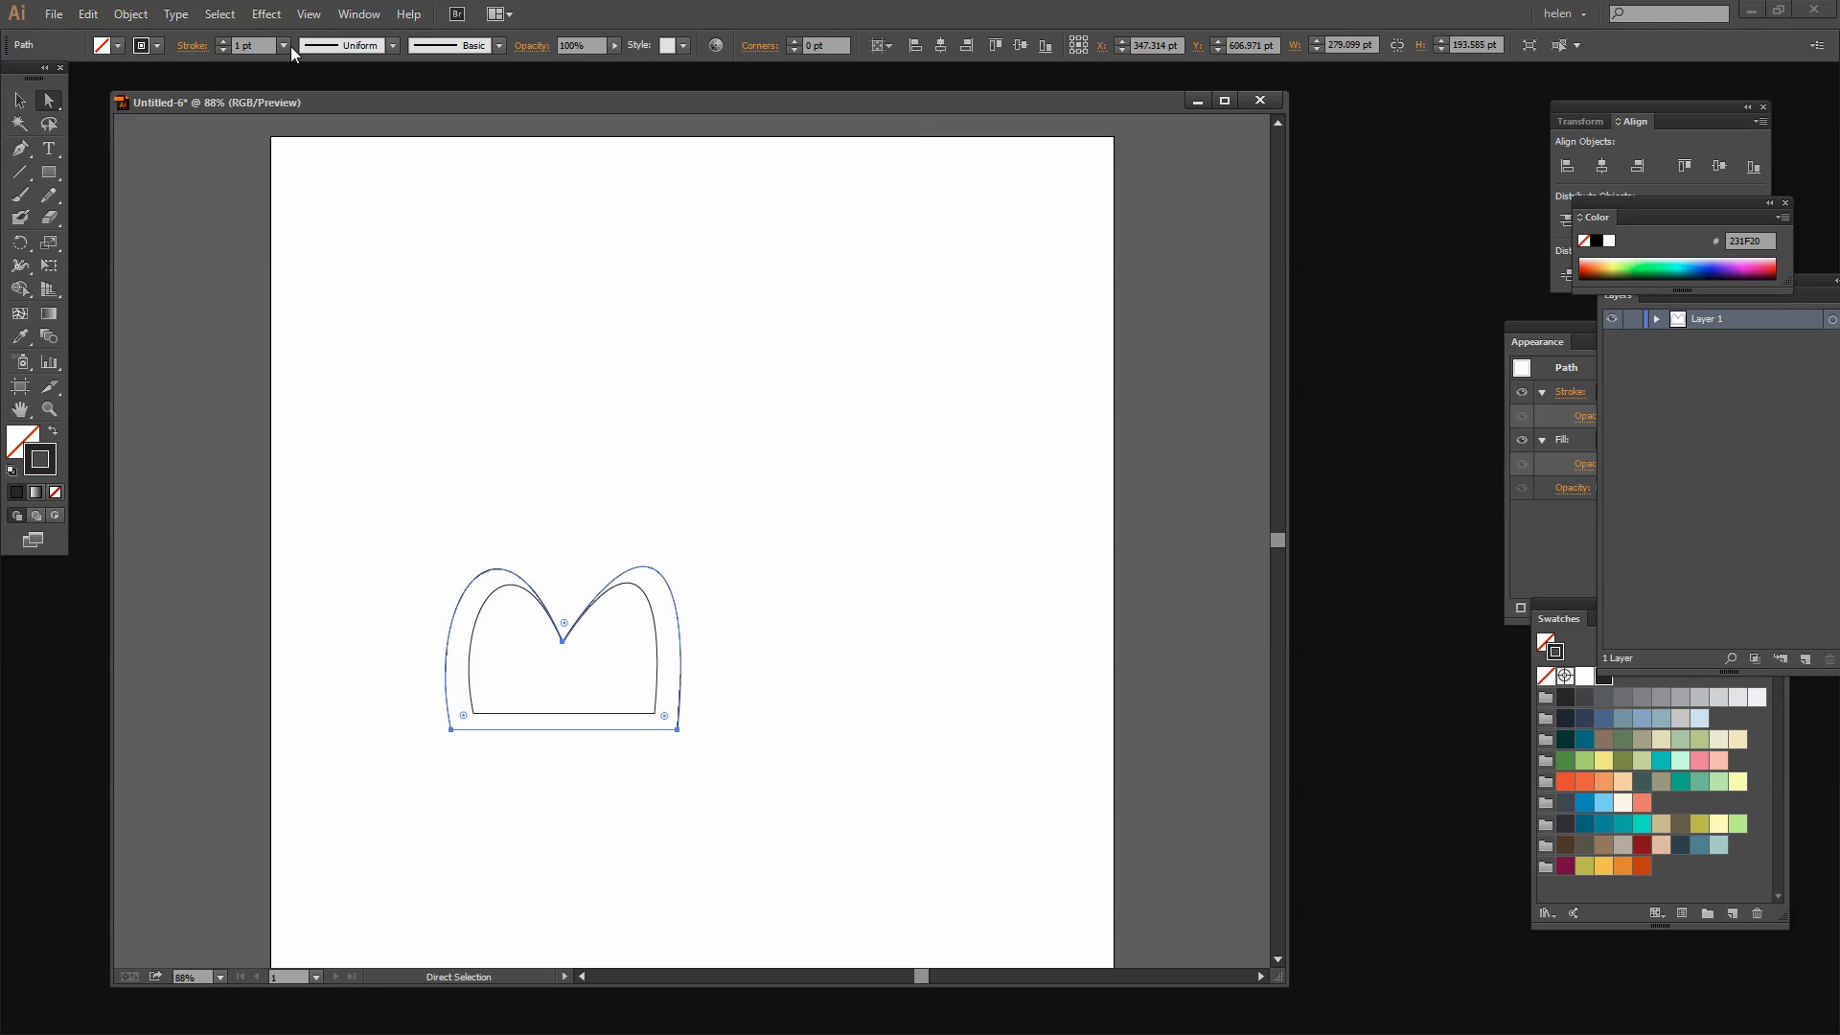
# Step: Create two more nested copies, each scaled uniformly to 125% of the outline before it
pyautogui.click(130, 14)
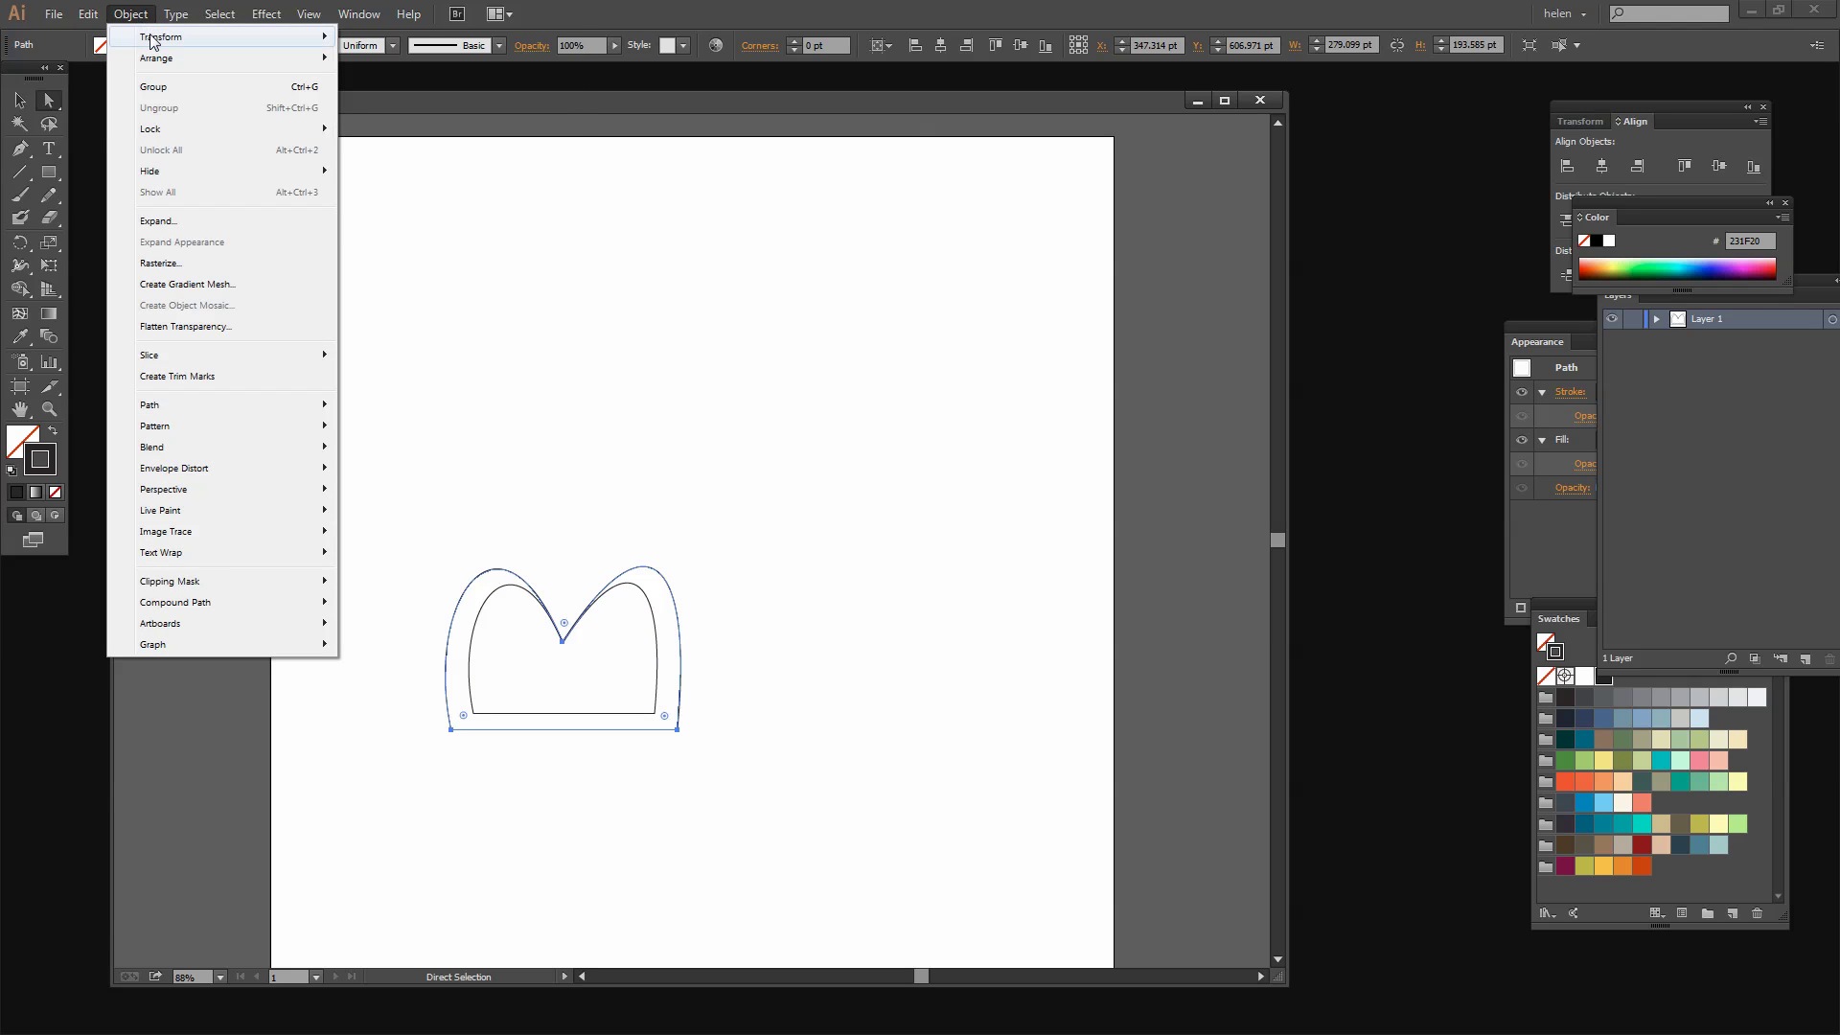
pyautogui.moveTo(153, 38)
pyautogui.click(395, 132)
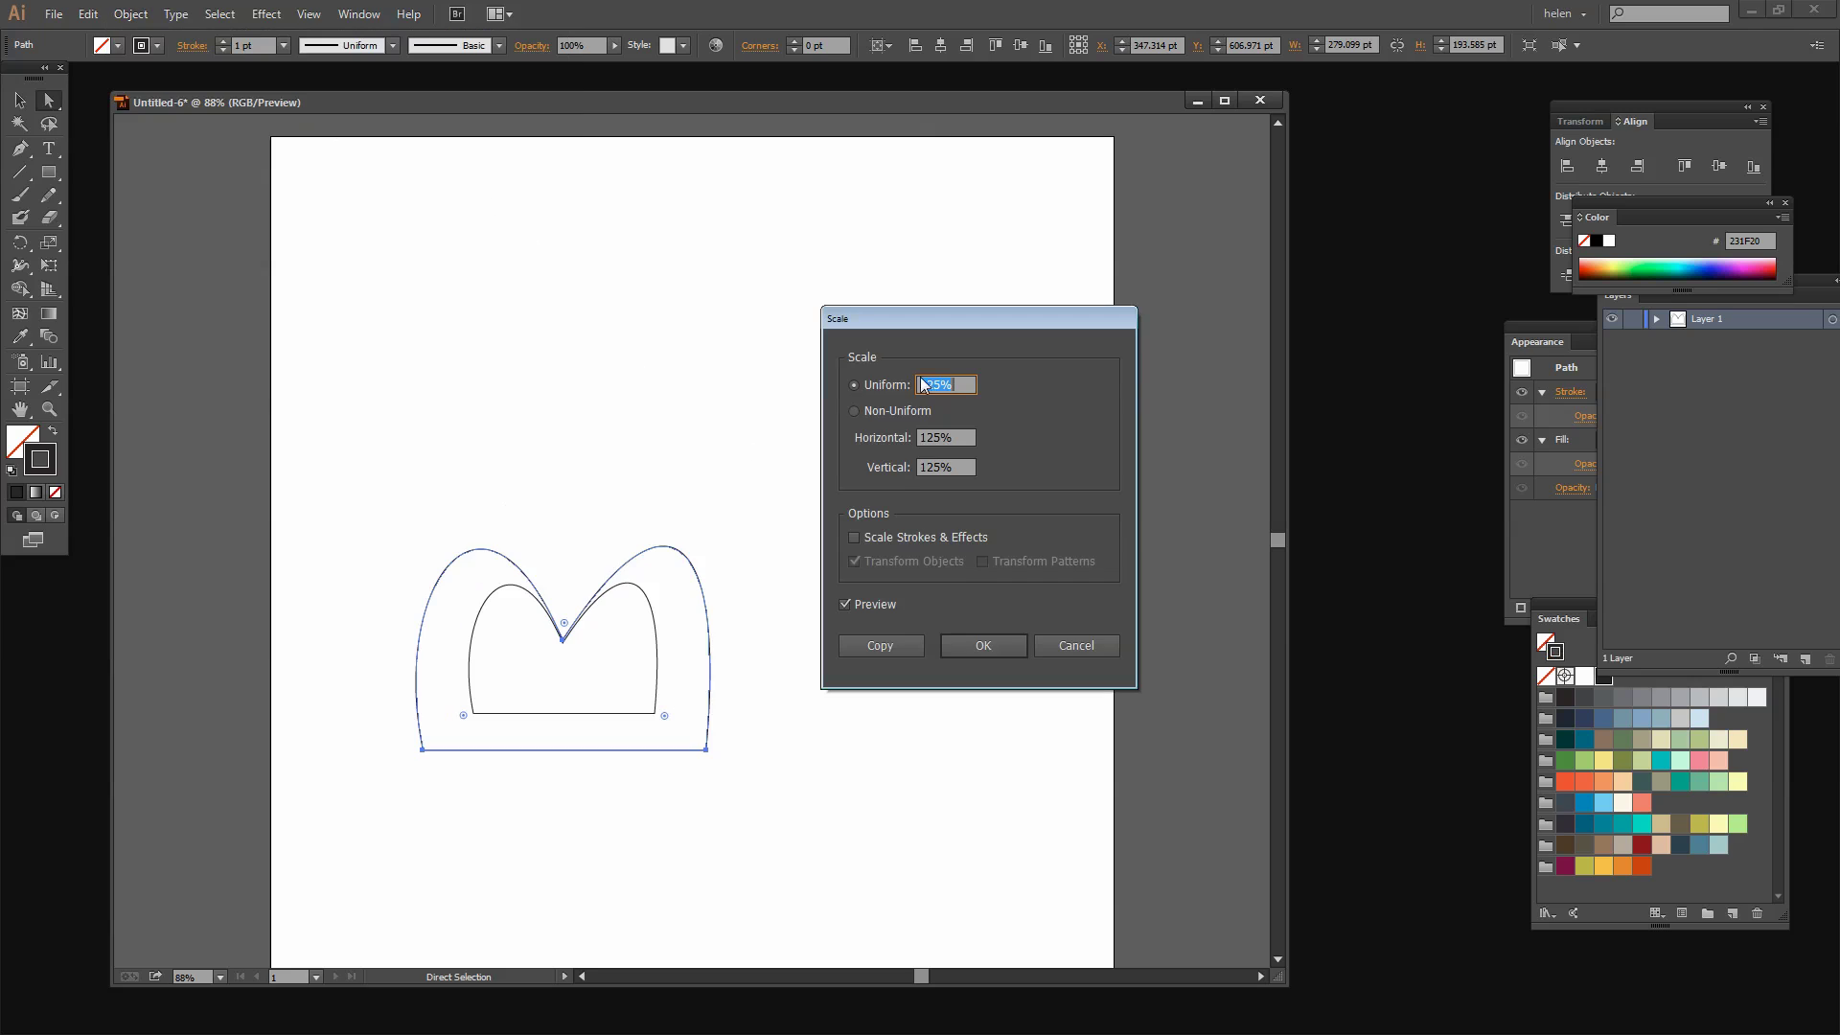
pyautogui.click(877, 645)
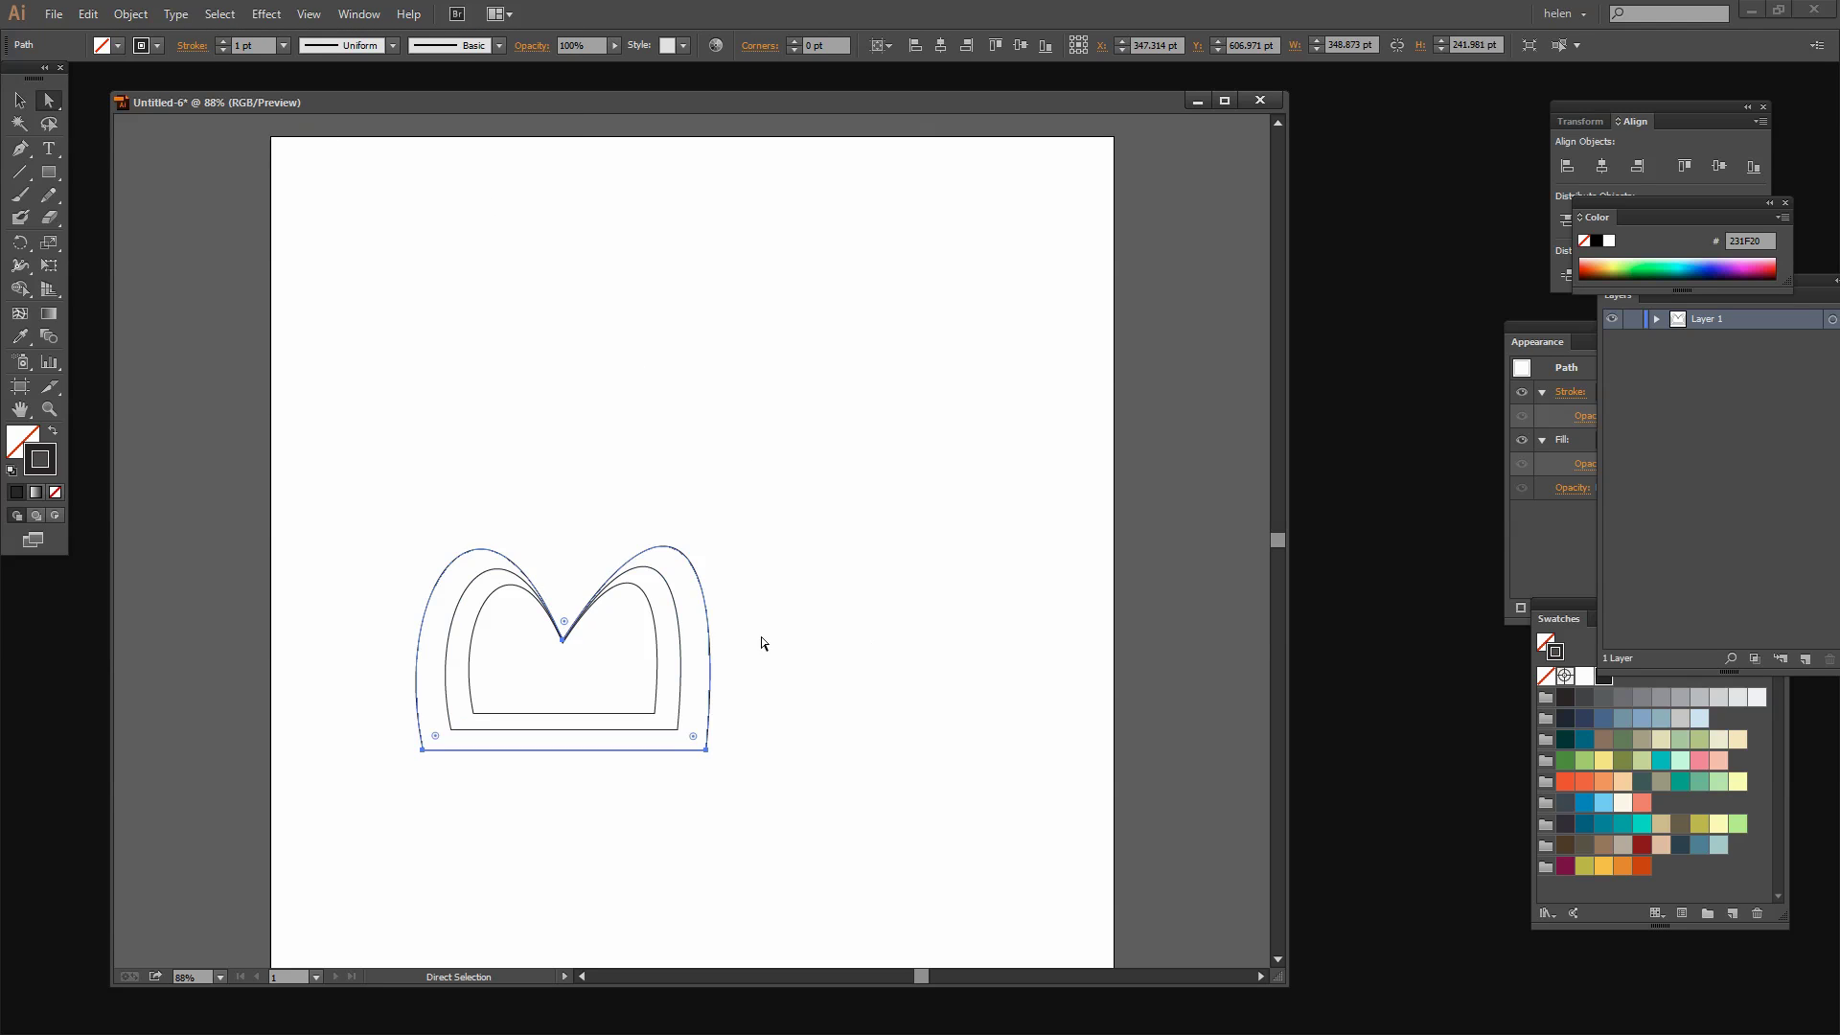
pyautogui.click(130, 13)
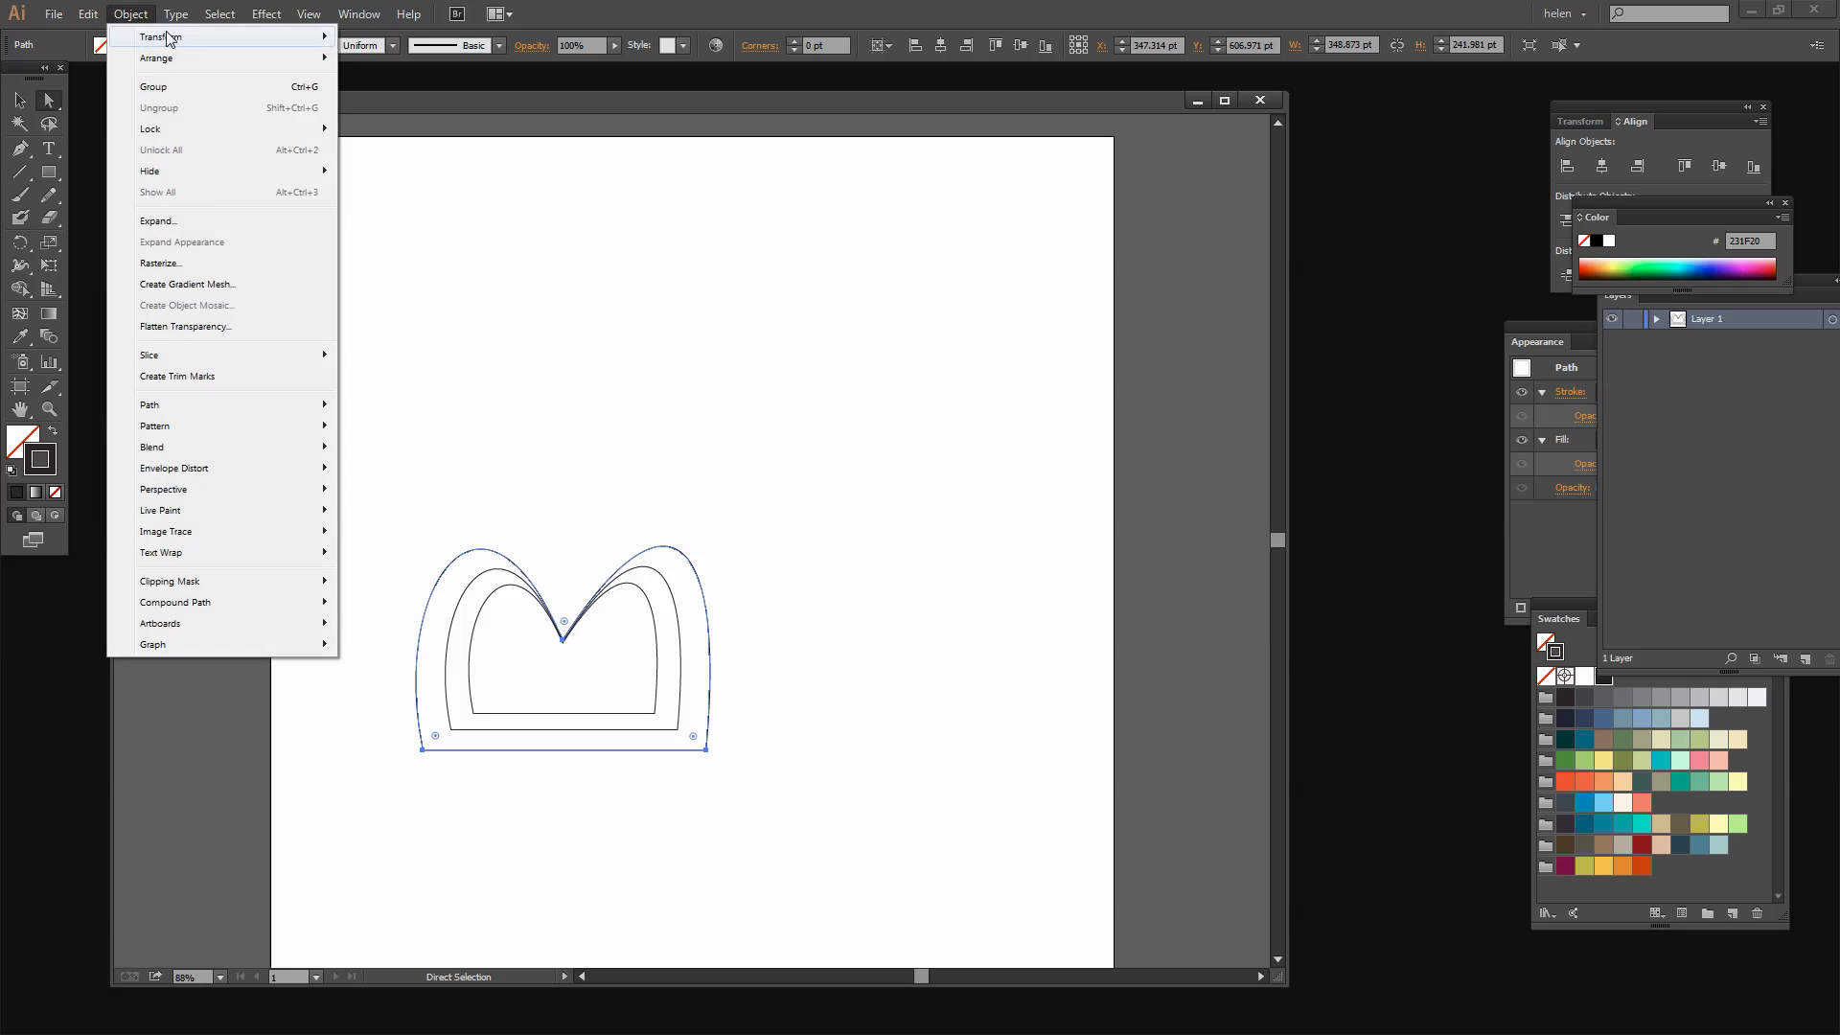
pyautogui.click(393, 130)
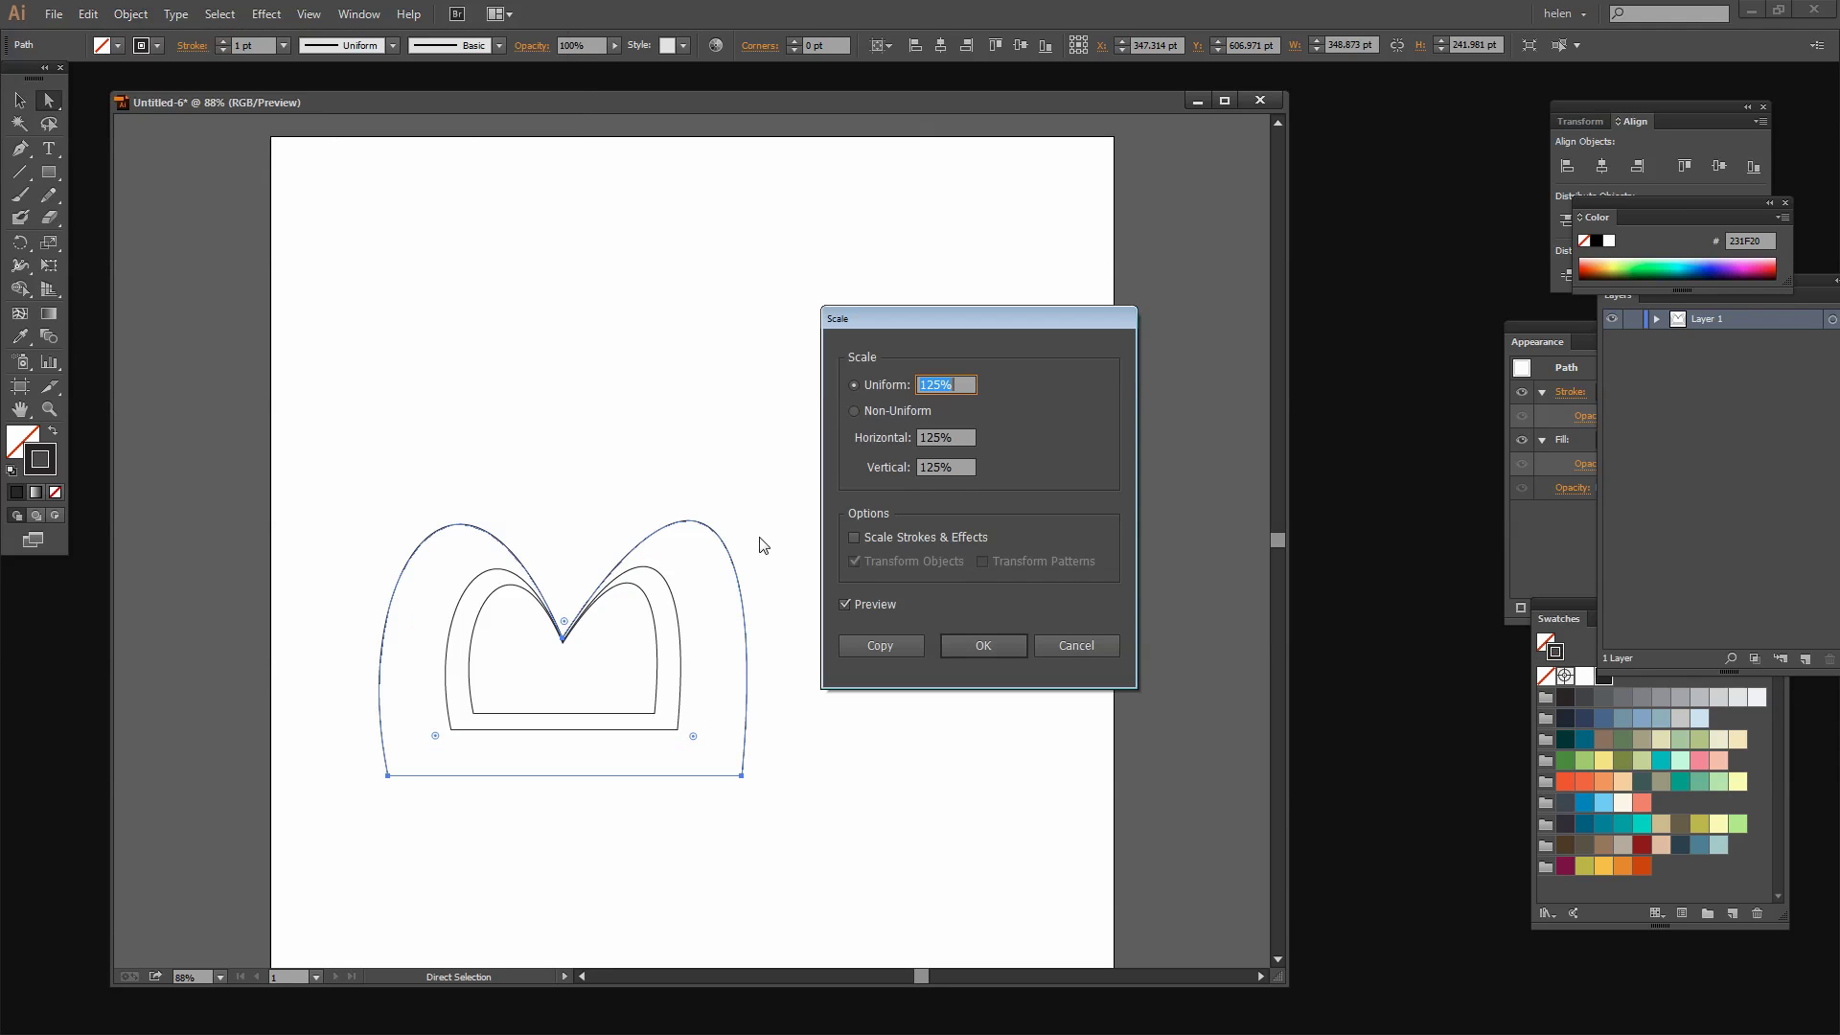
pyautogui.click(874, 645)
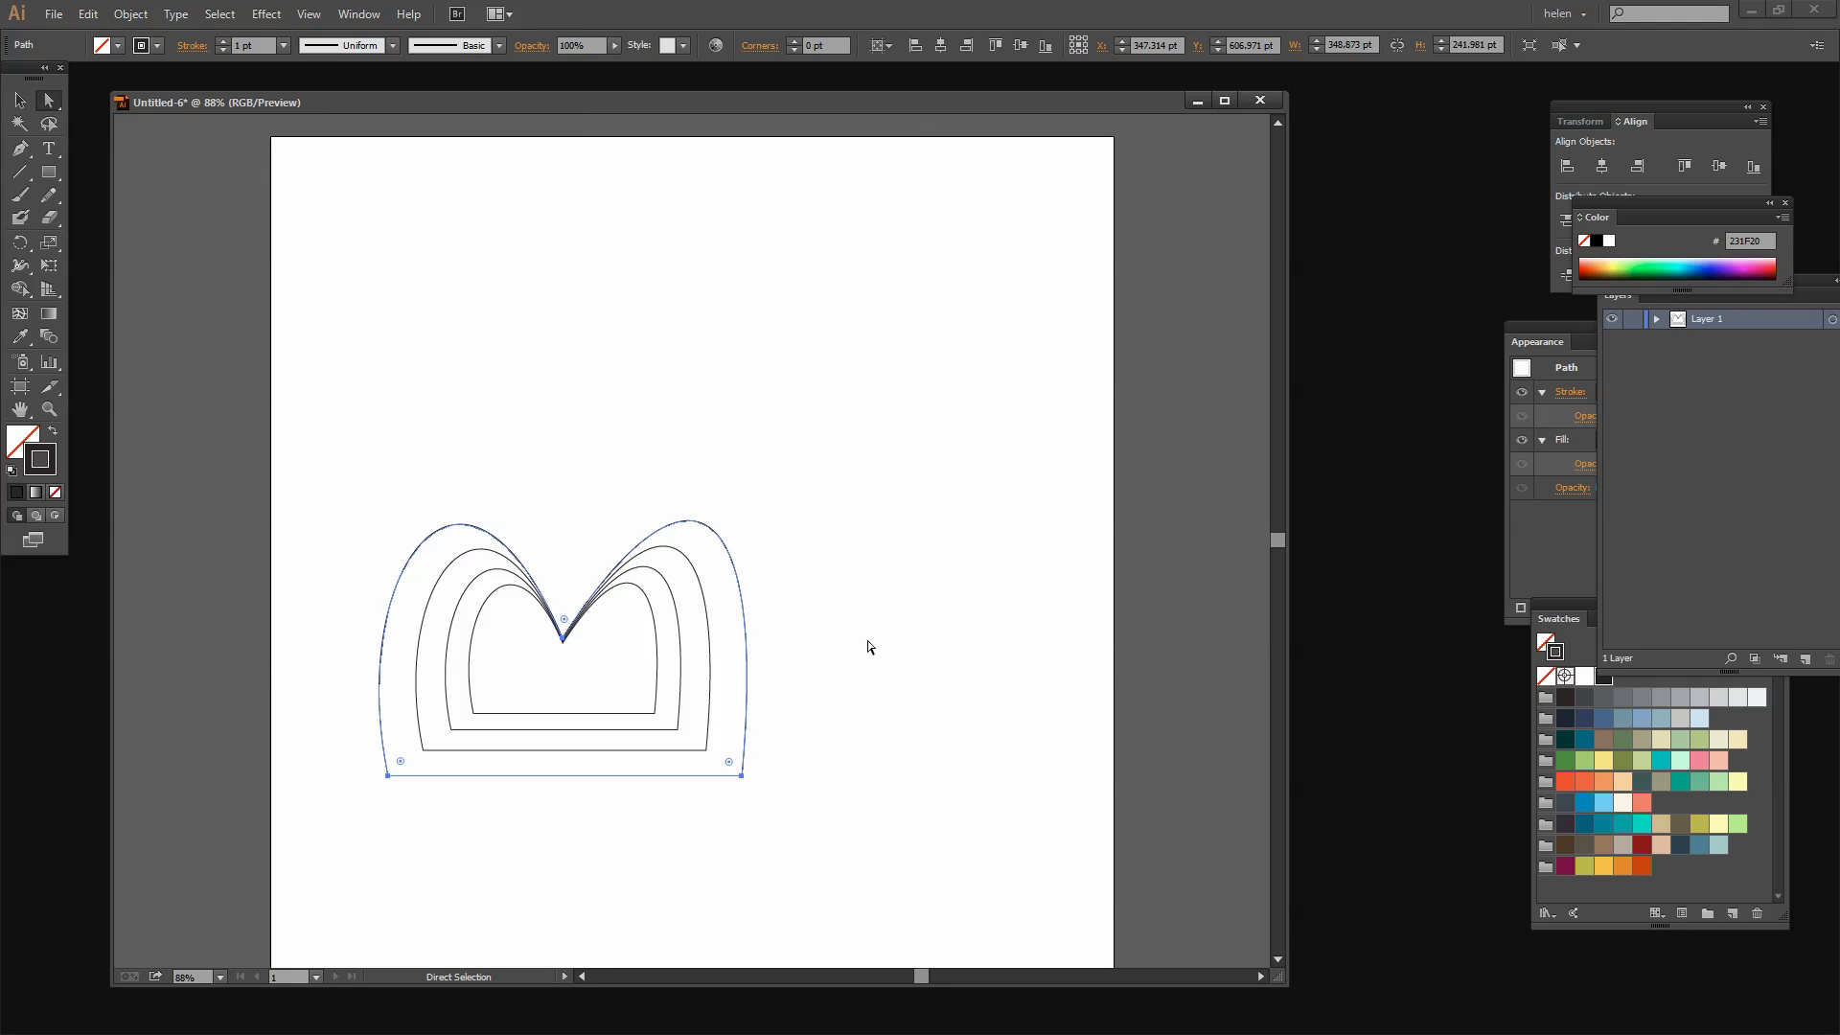
# Step: Select all four nested double-arch outlines and align them along their bottom edges
pyautogui.click(764, 773)
pyautogui.moveTo(793, 881); pyautogui.dragTo(350, 659)
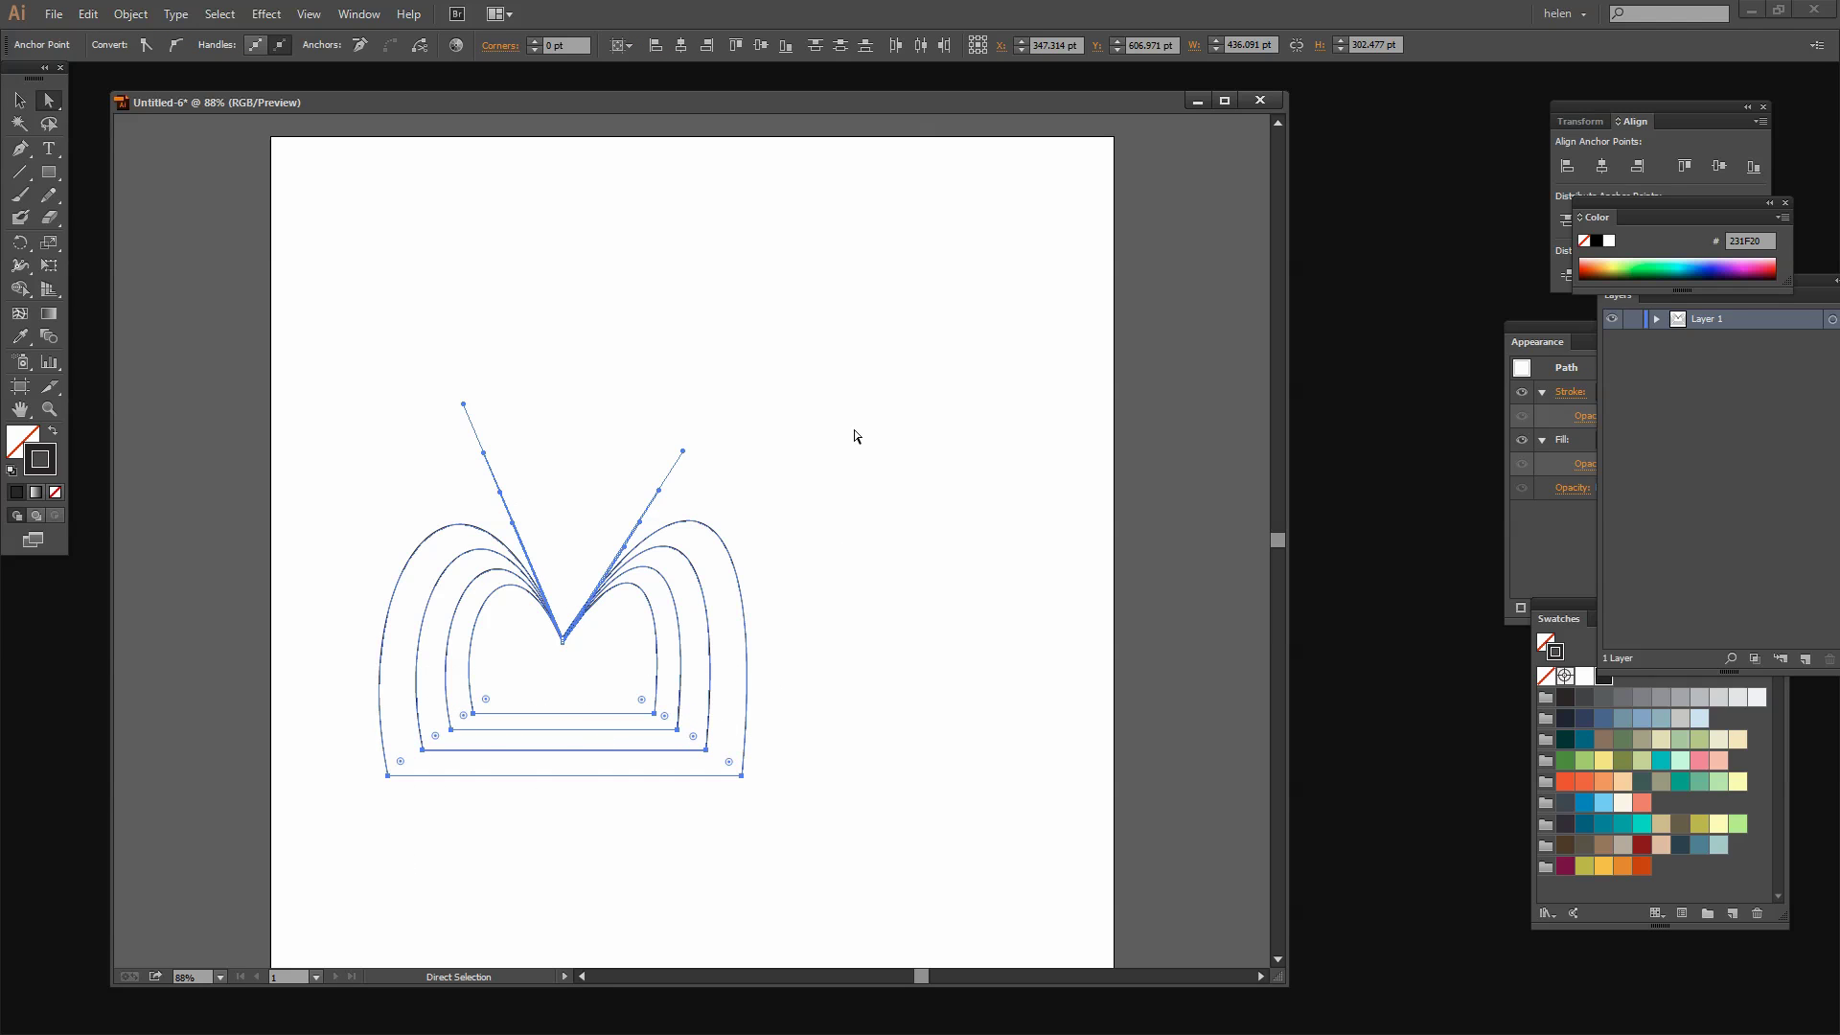
pyautogui.moveTo(844, 825); pyautogui.dragTo(327, 479)
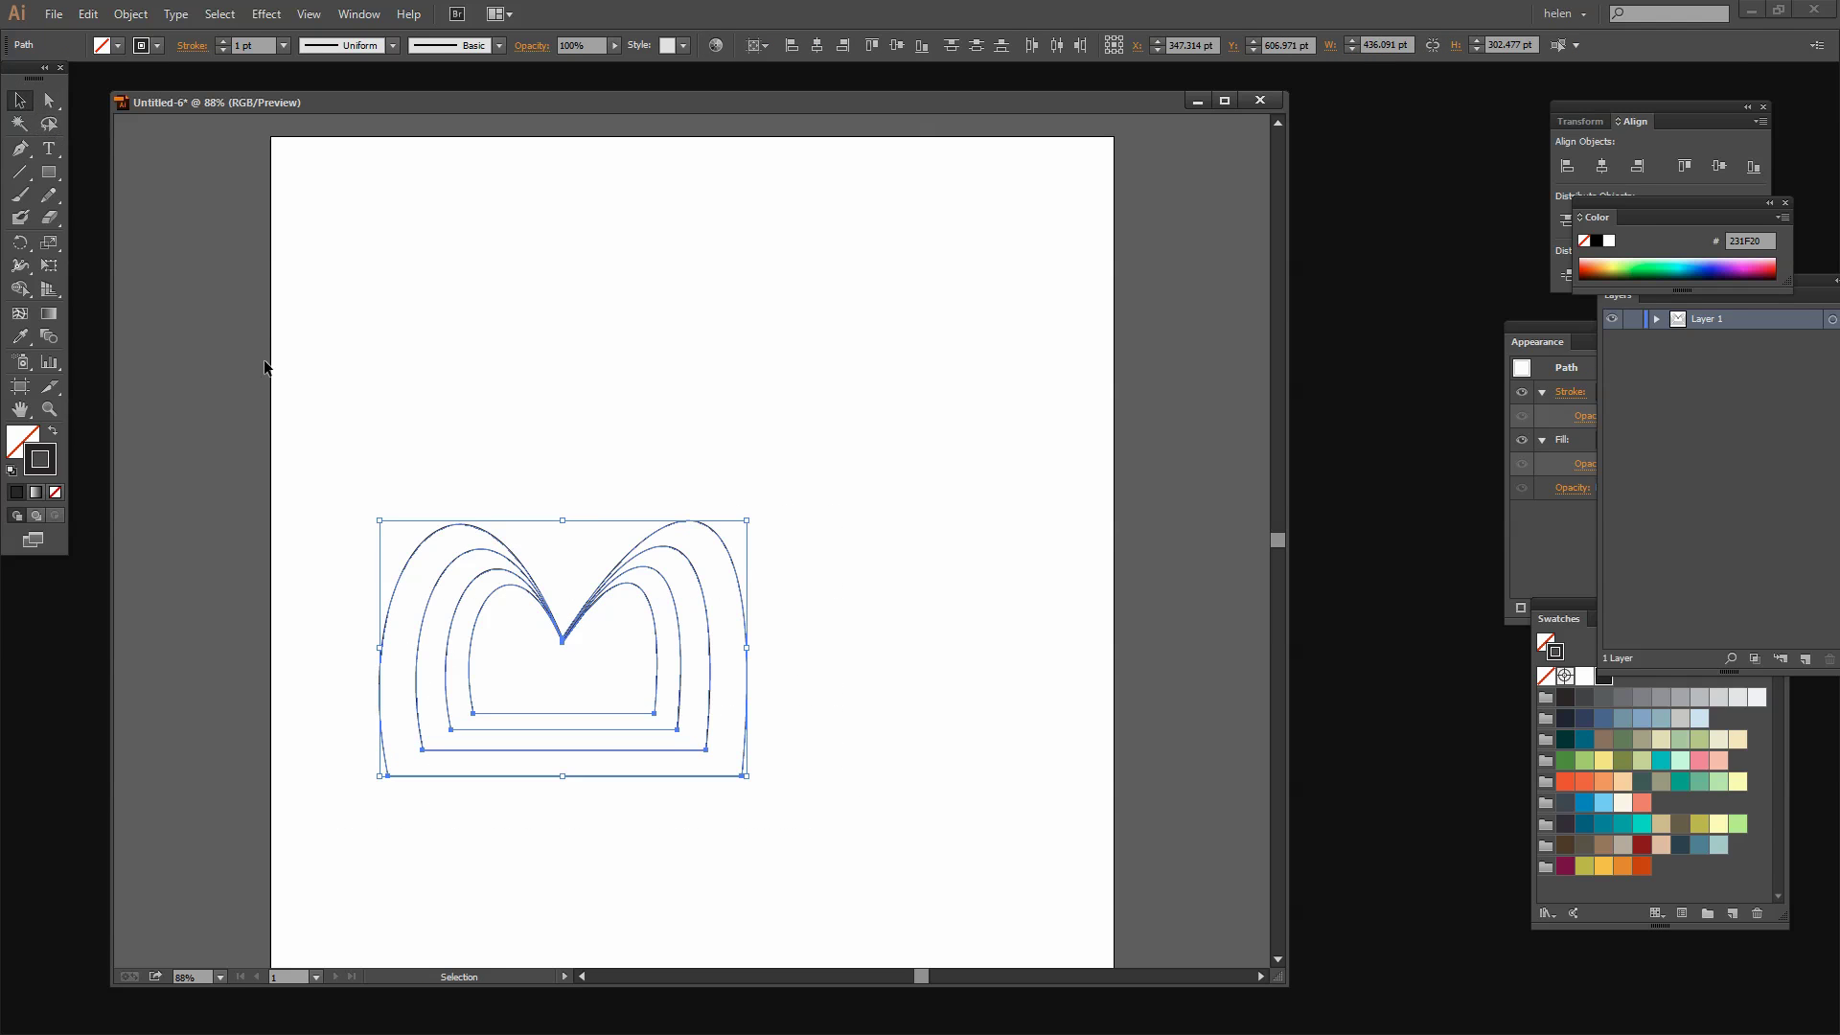
pyautogui.moveTo(349, 461); pyautogui.dragTo(854, 877)
pyautogui.click(920, 48)
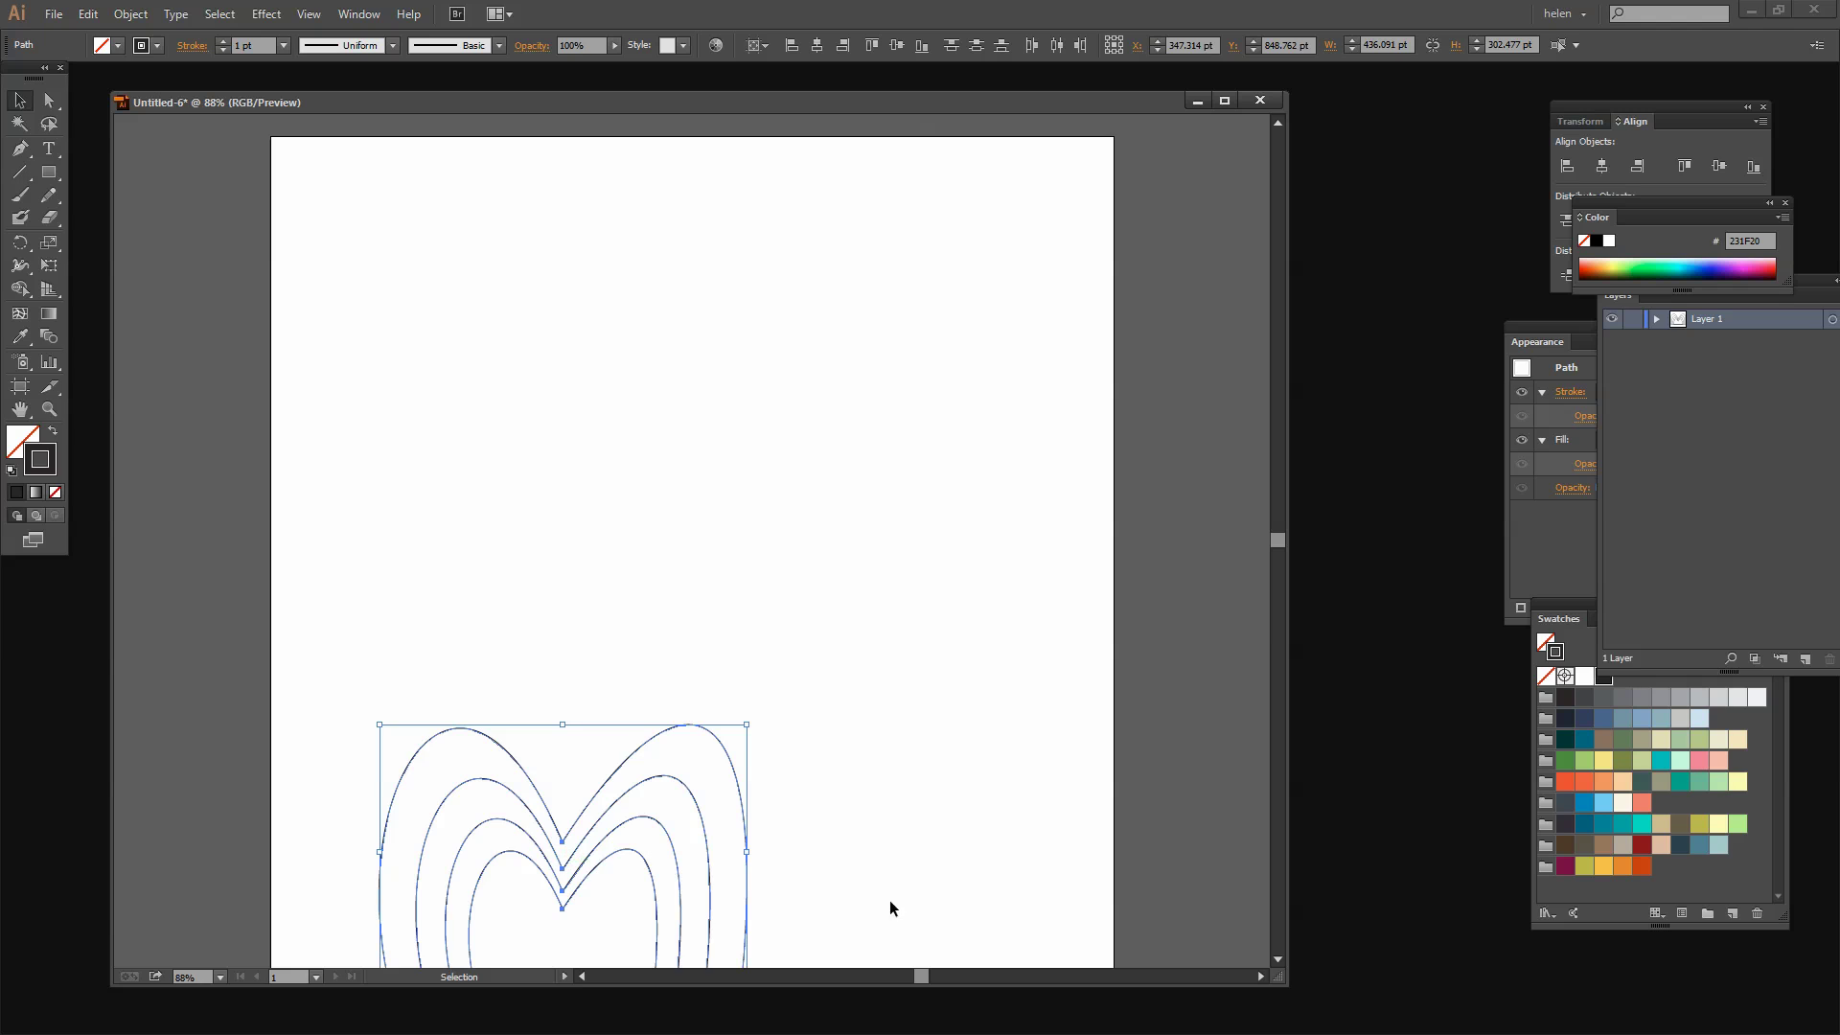
# Step: Move the four aligned outlines together up into the upper middle of the artboard and deselect them
pyautogui.scroll(-1, 977, 805)
pyautogui.moveTo(591, 828); pyautogui.dragTo(662, 439)
pyautogui.click(694, 738)
pyautogui.scroll(1, 661, 699)
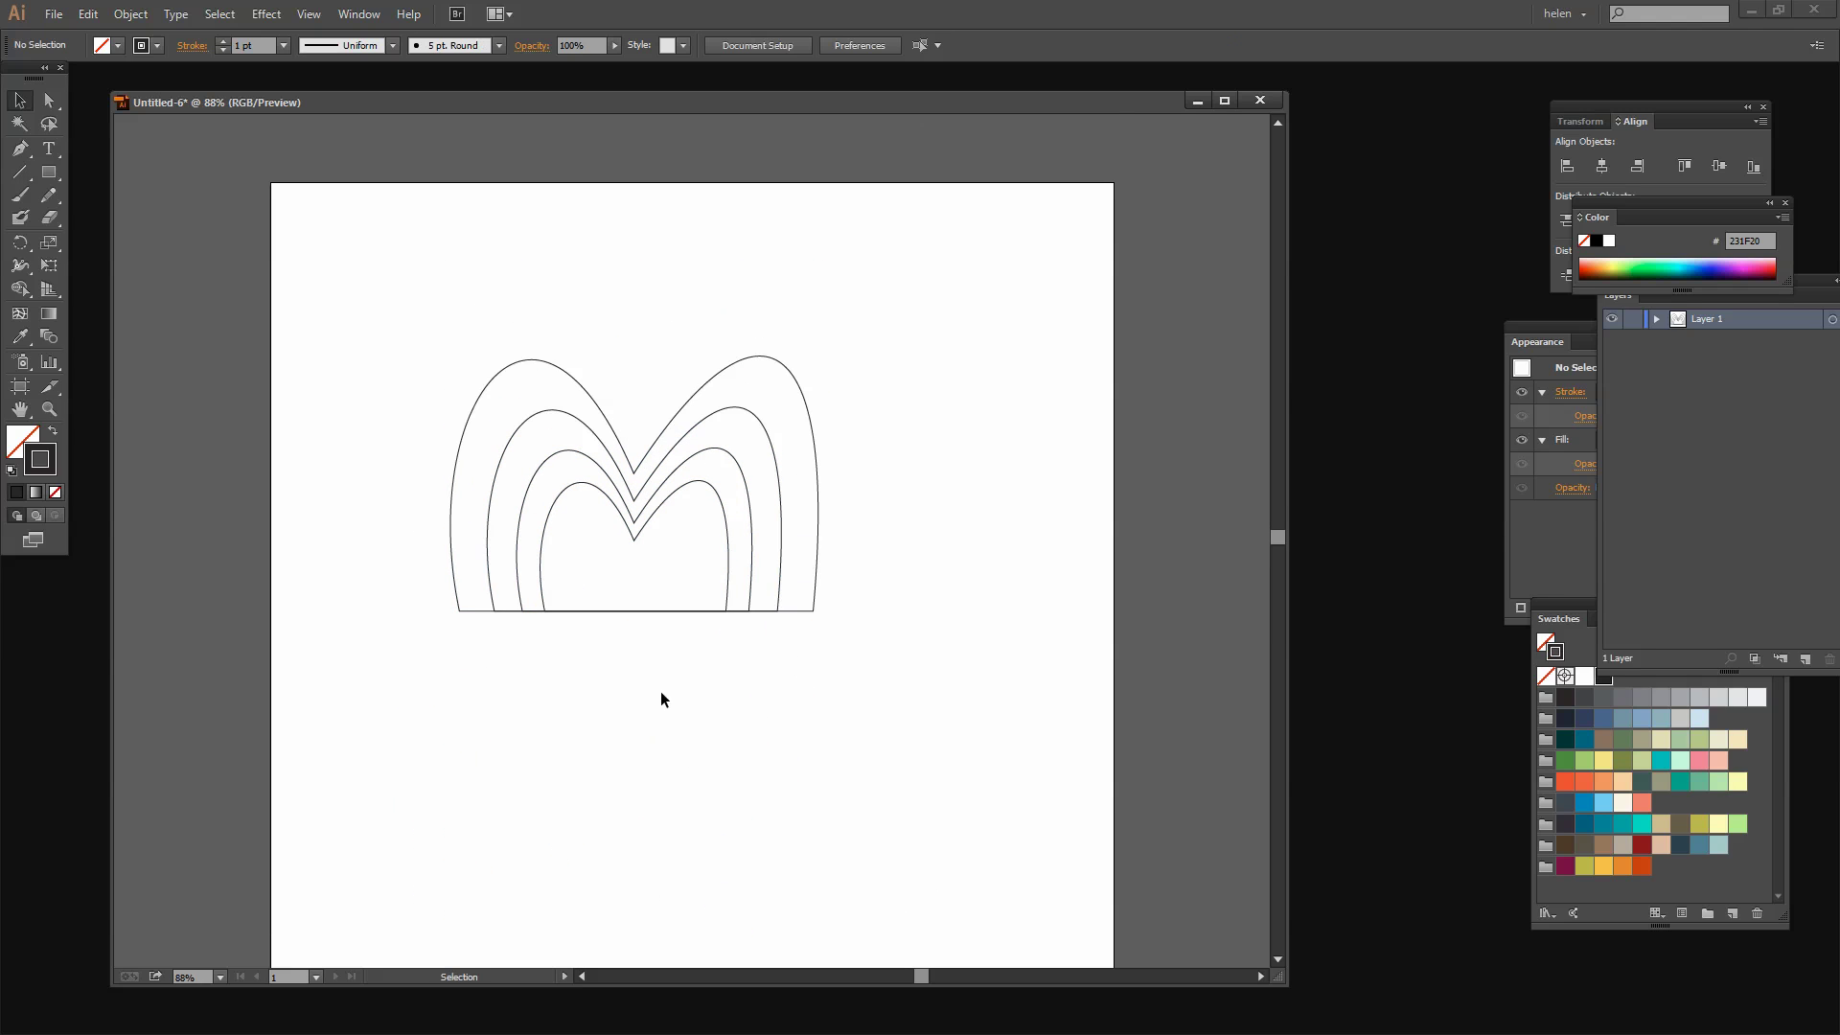
# Step: Swap fill and stroke on the innermost double-arch shape, giving it a solid dark fill with no stroke
pyautogui.click(541, 554)
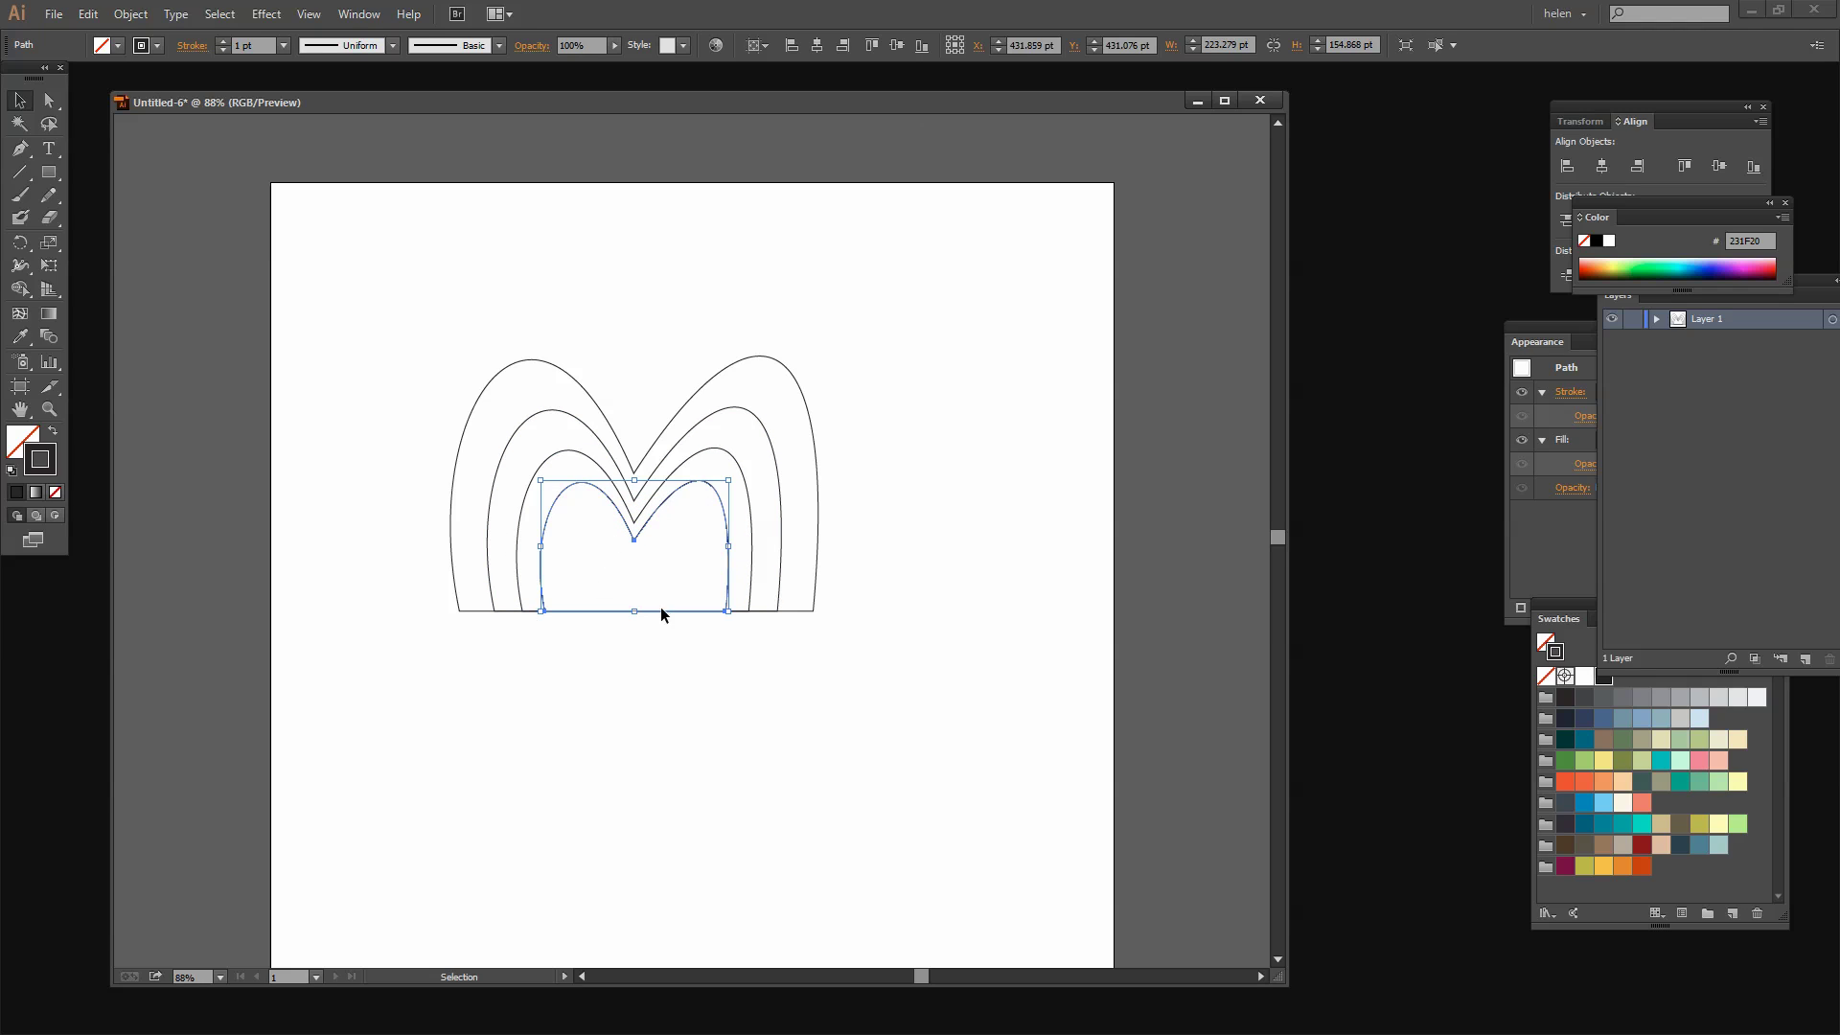
pyautogui.click(53, 431)
pyautogui.click(614, 744)
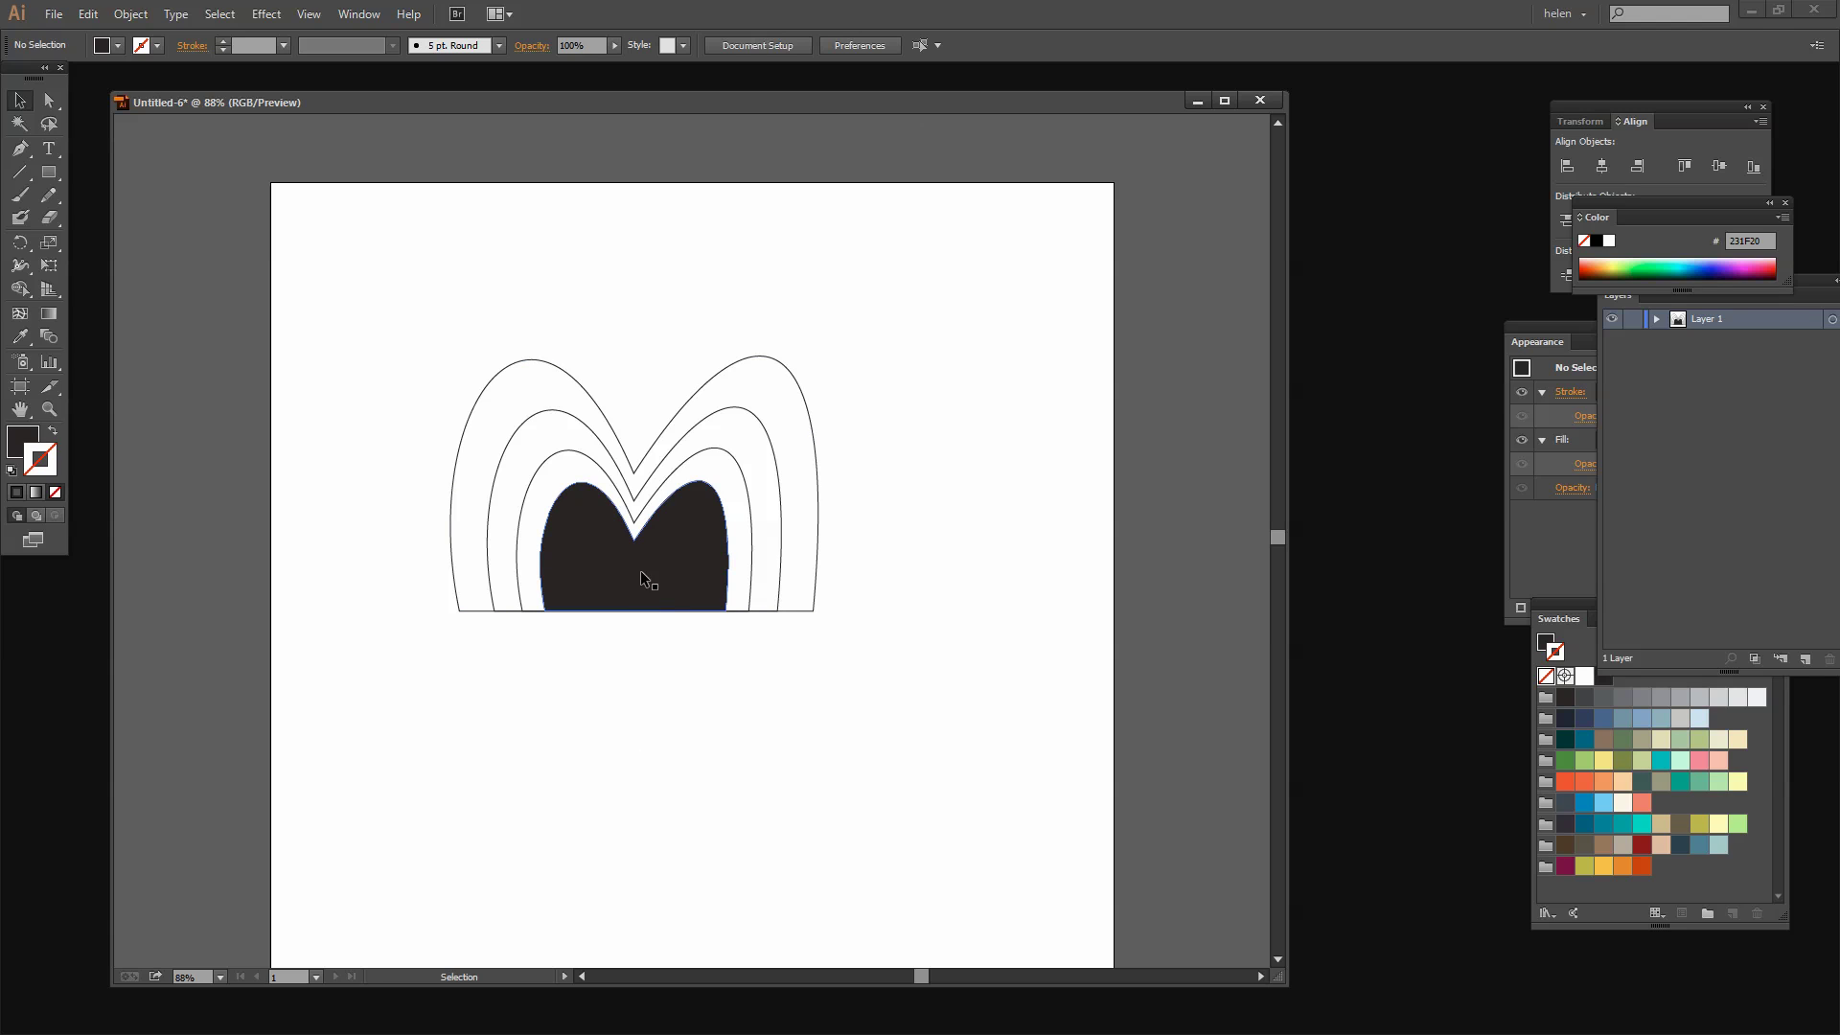
# Step: Set the stroke weight of the outline directly around the filled shape to 4 pt
pyautogui.click(743, 475)
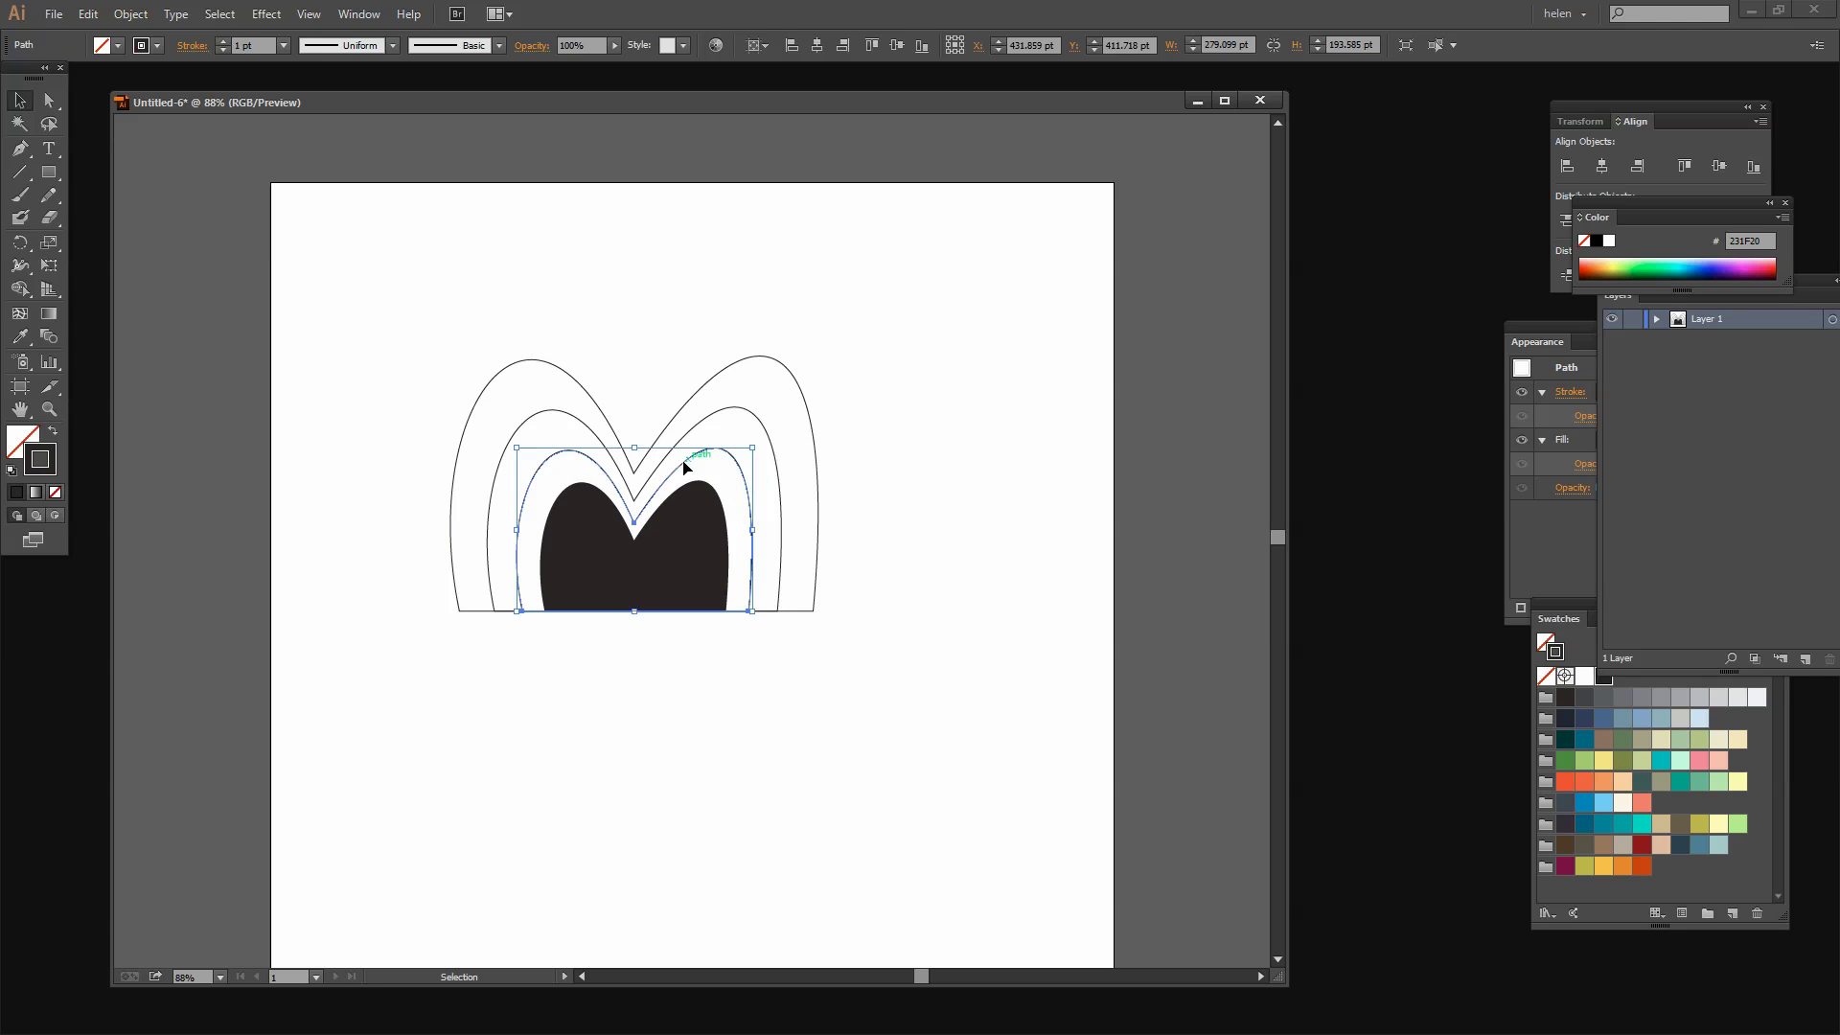
pyautogui.click(222, 41)
pyautogui.click(223, 41)
pyautogui.click(223, 42)
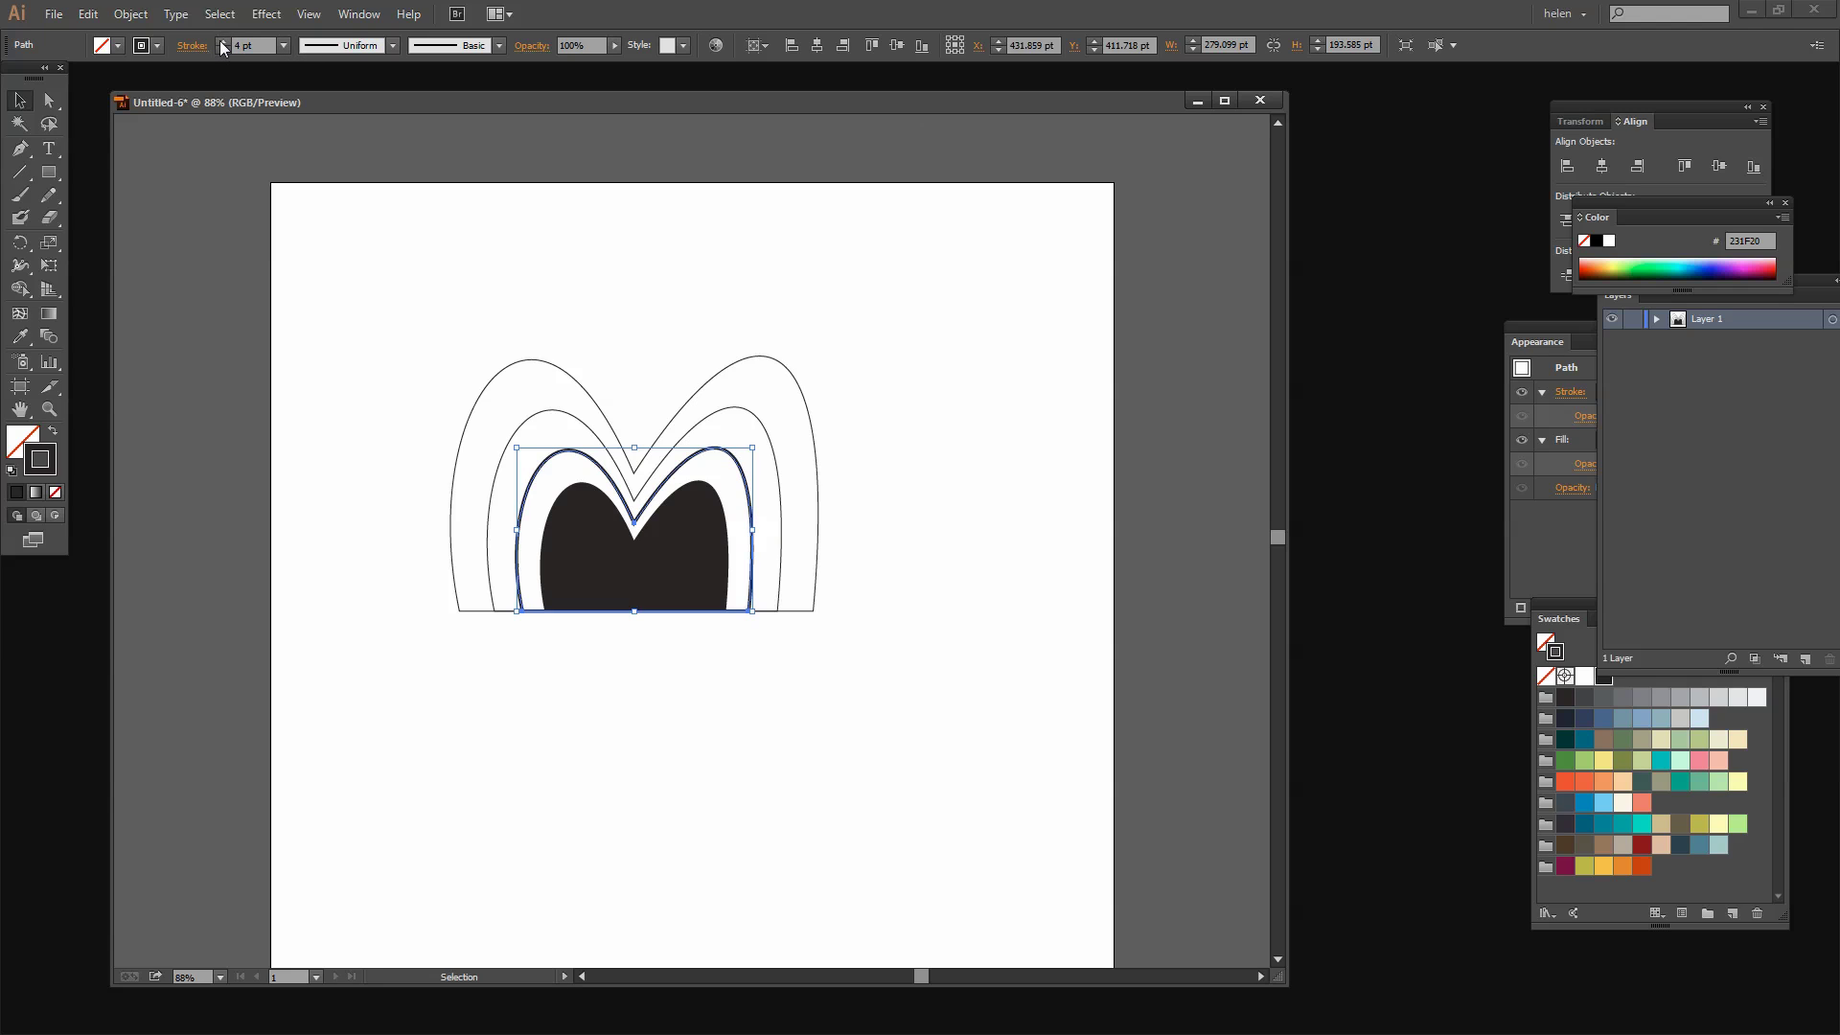
pyautogui.click(756, 654)
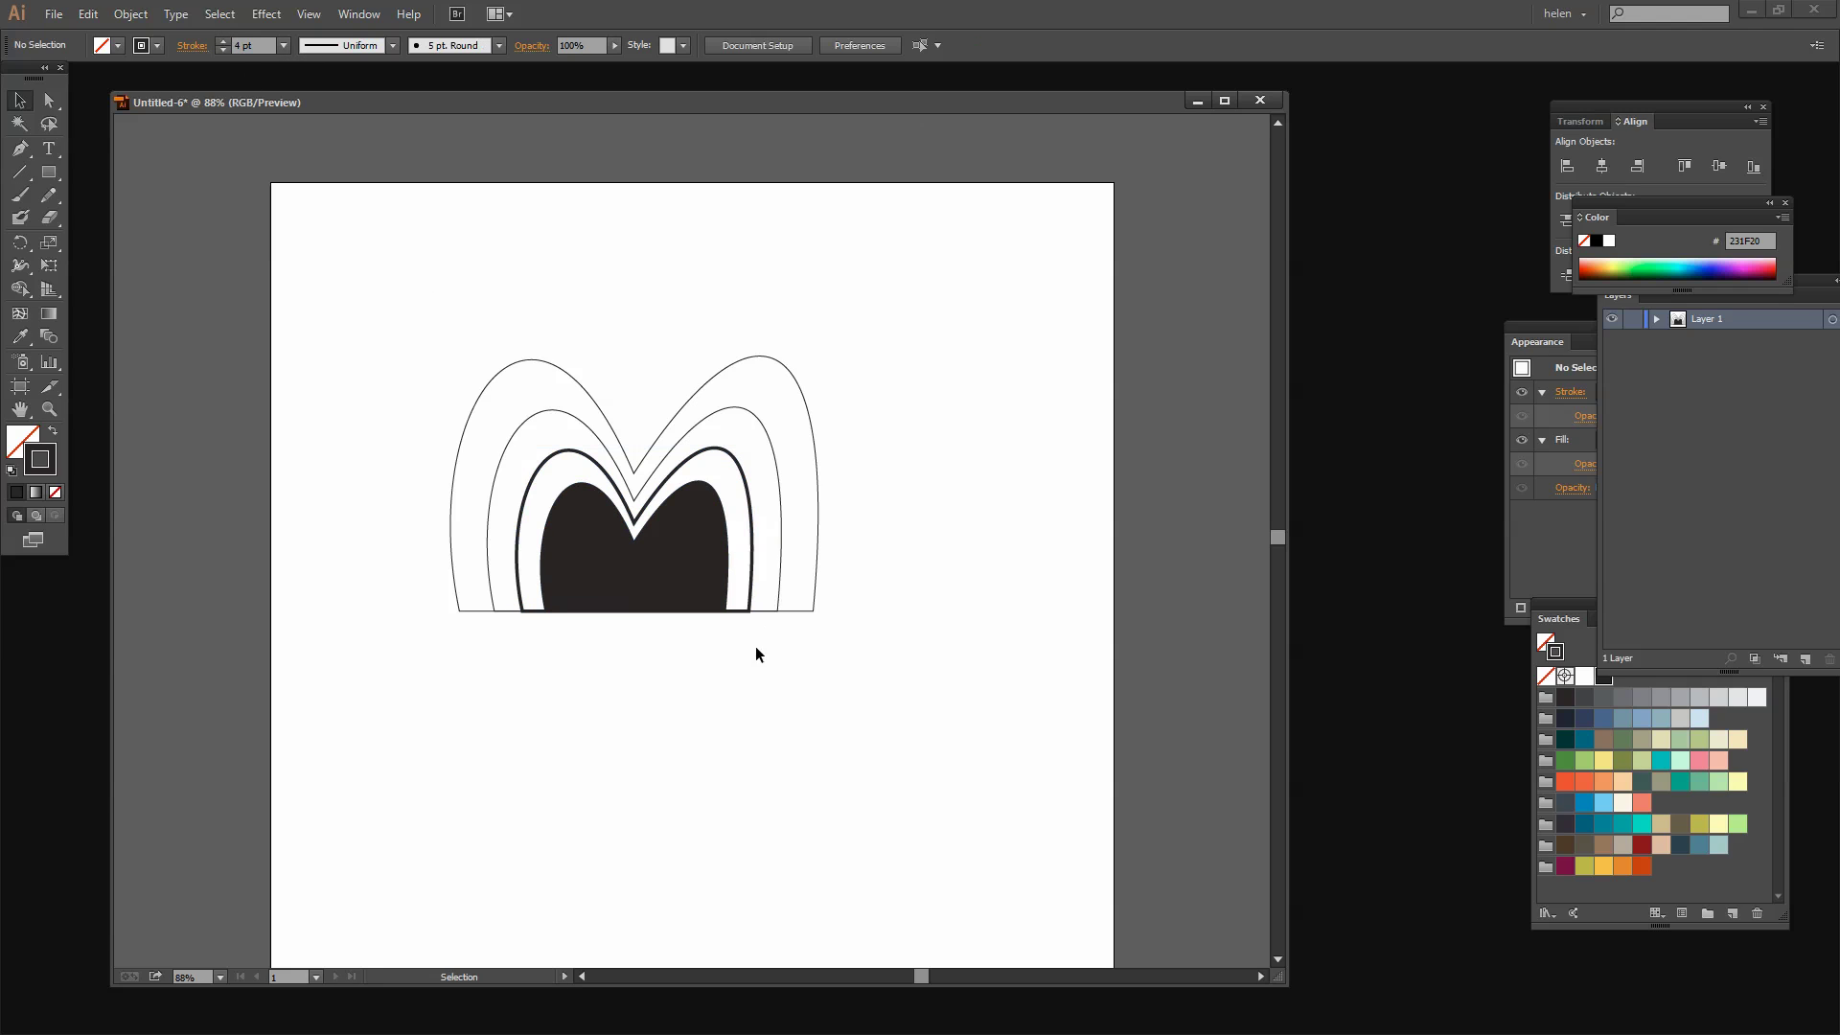
# Step: Increase the stroke weight of the next outline outward until it is heavier than the 4 pt one
pyautogui.click(779, 569)
pyautogui.click(222, 41)
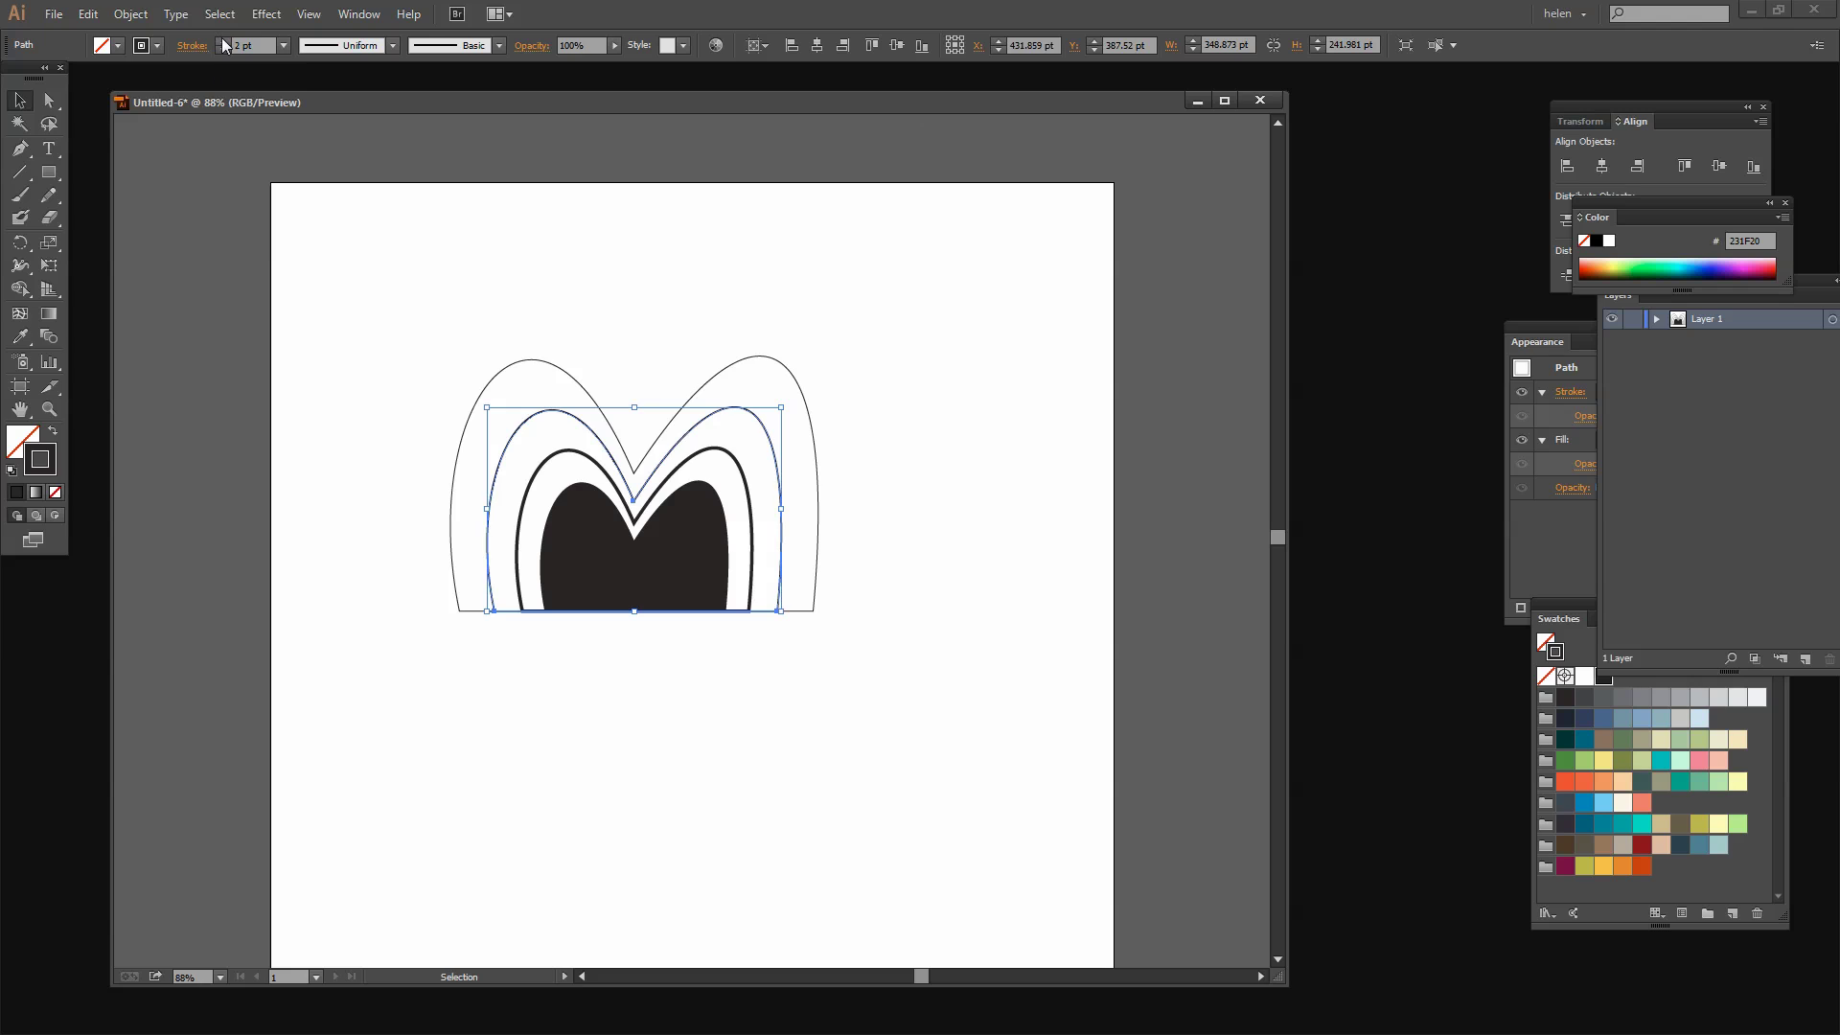
pyautogui.click(222, 41)
pyautogui.click(222, 41)
pyautogui.click(222, 41)
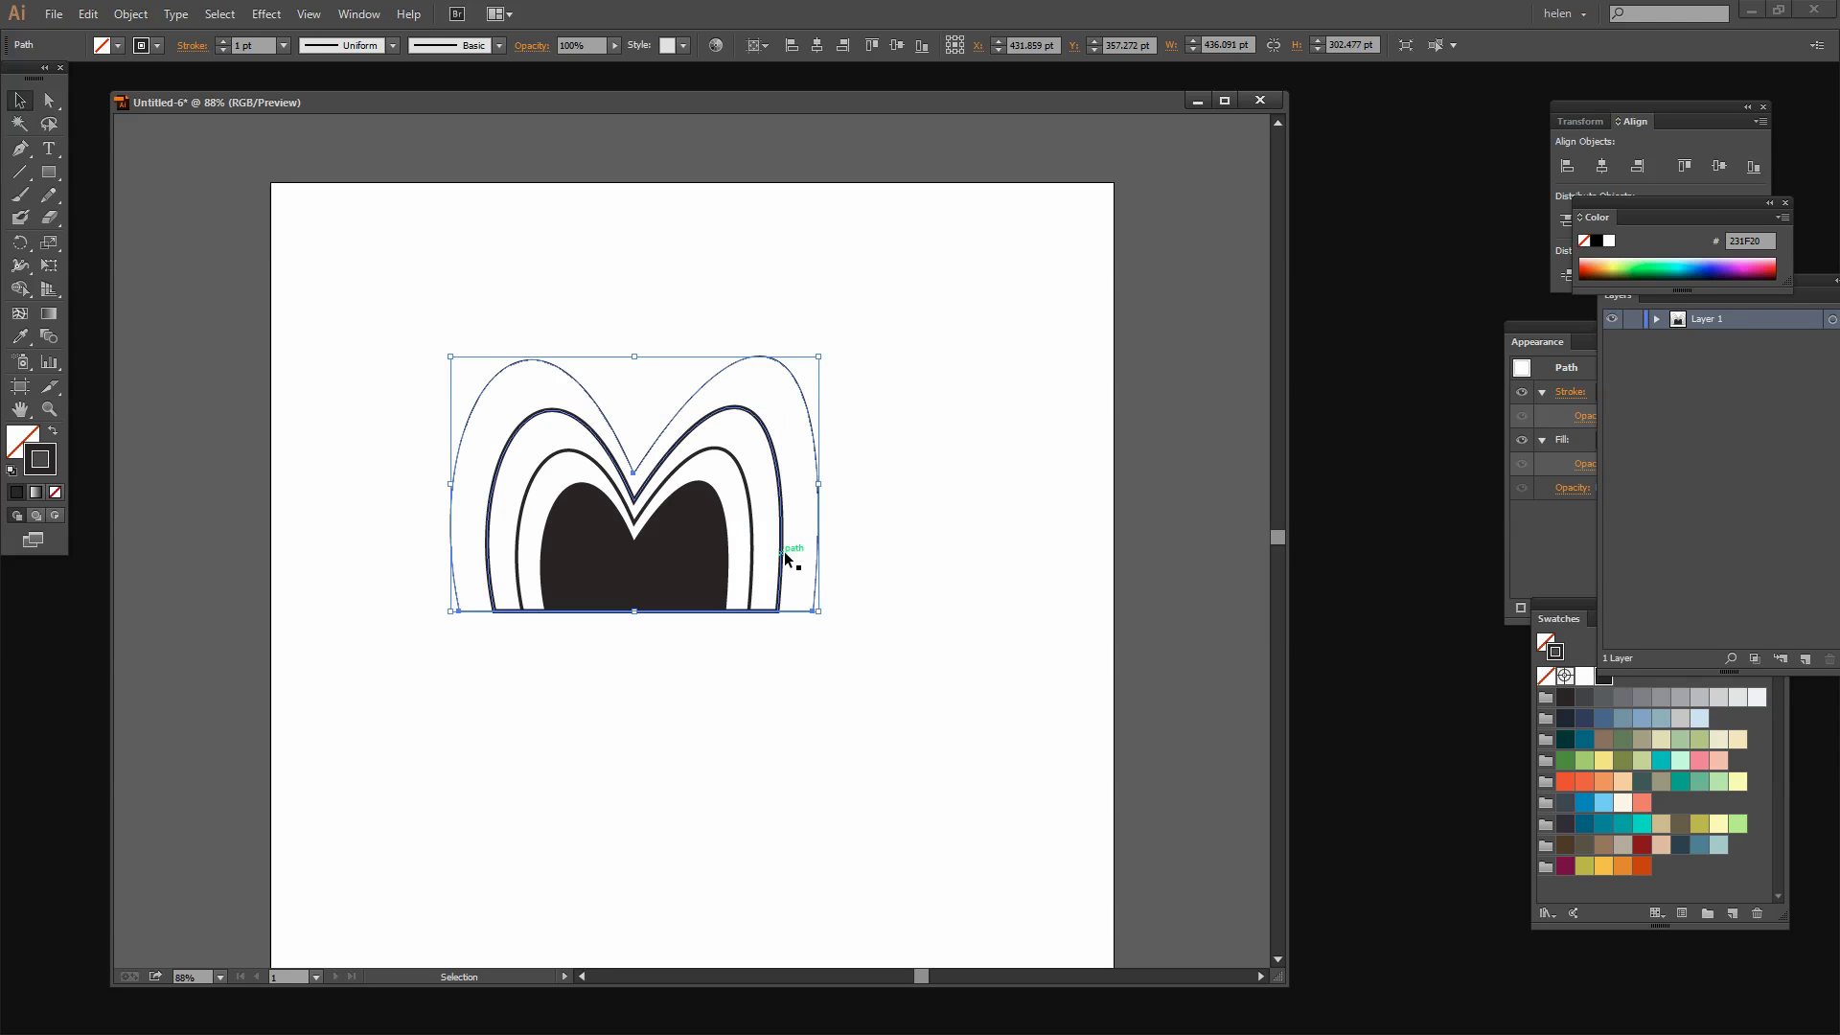
pyautogui.click(622, 429)
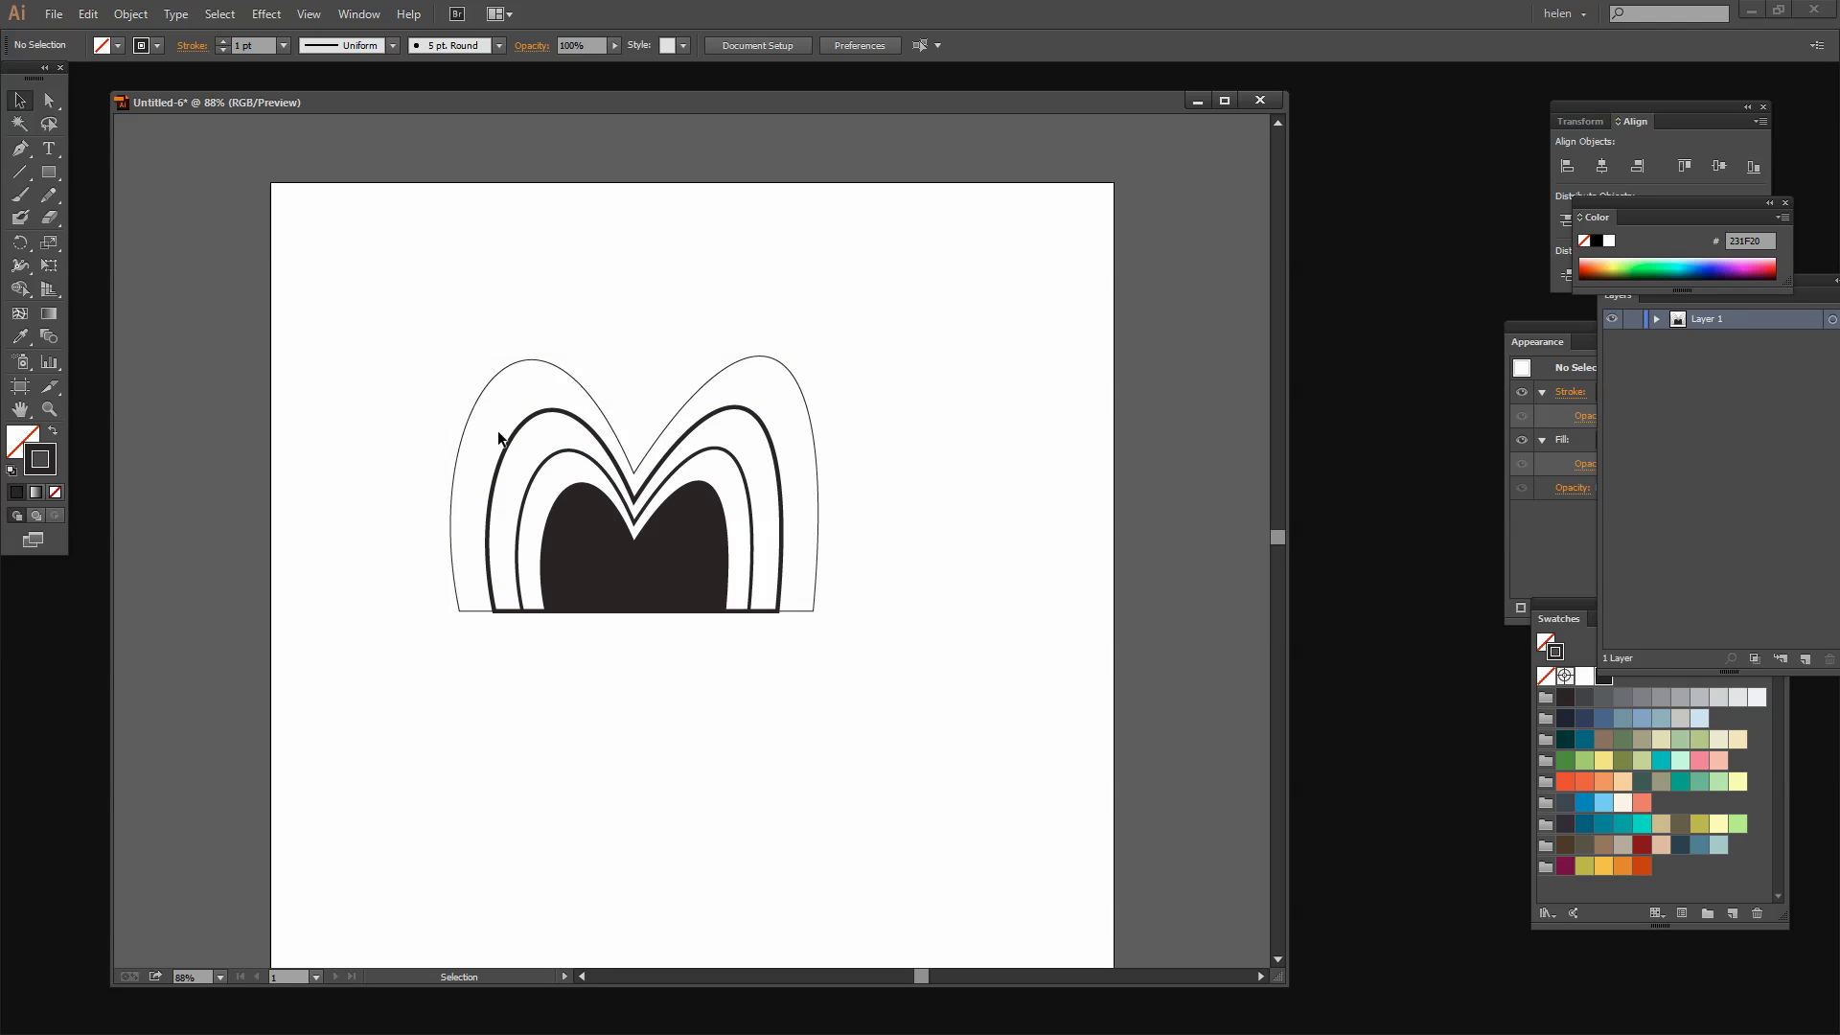
pyautogui.click(465, 433)
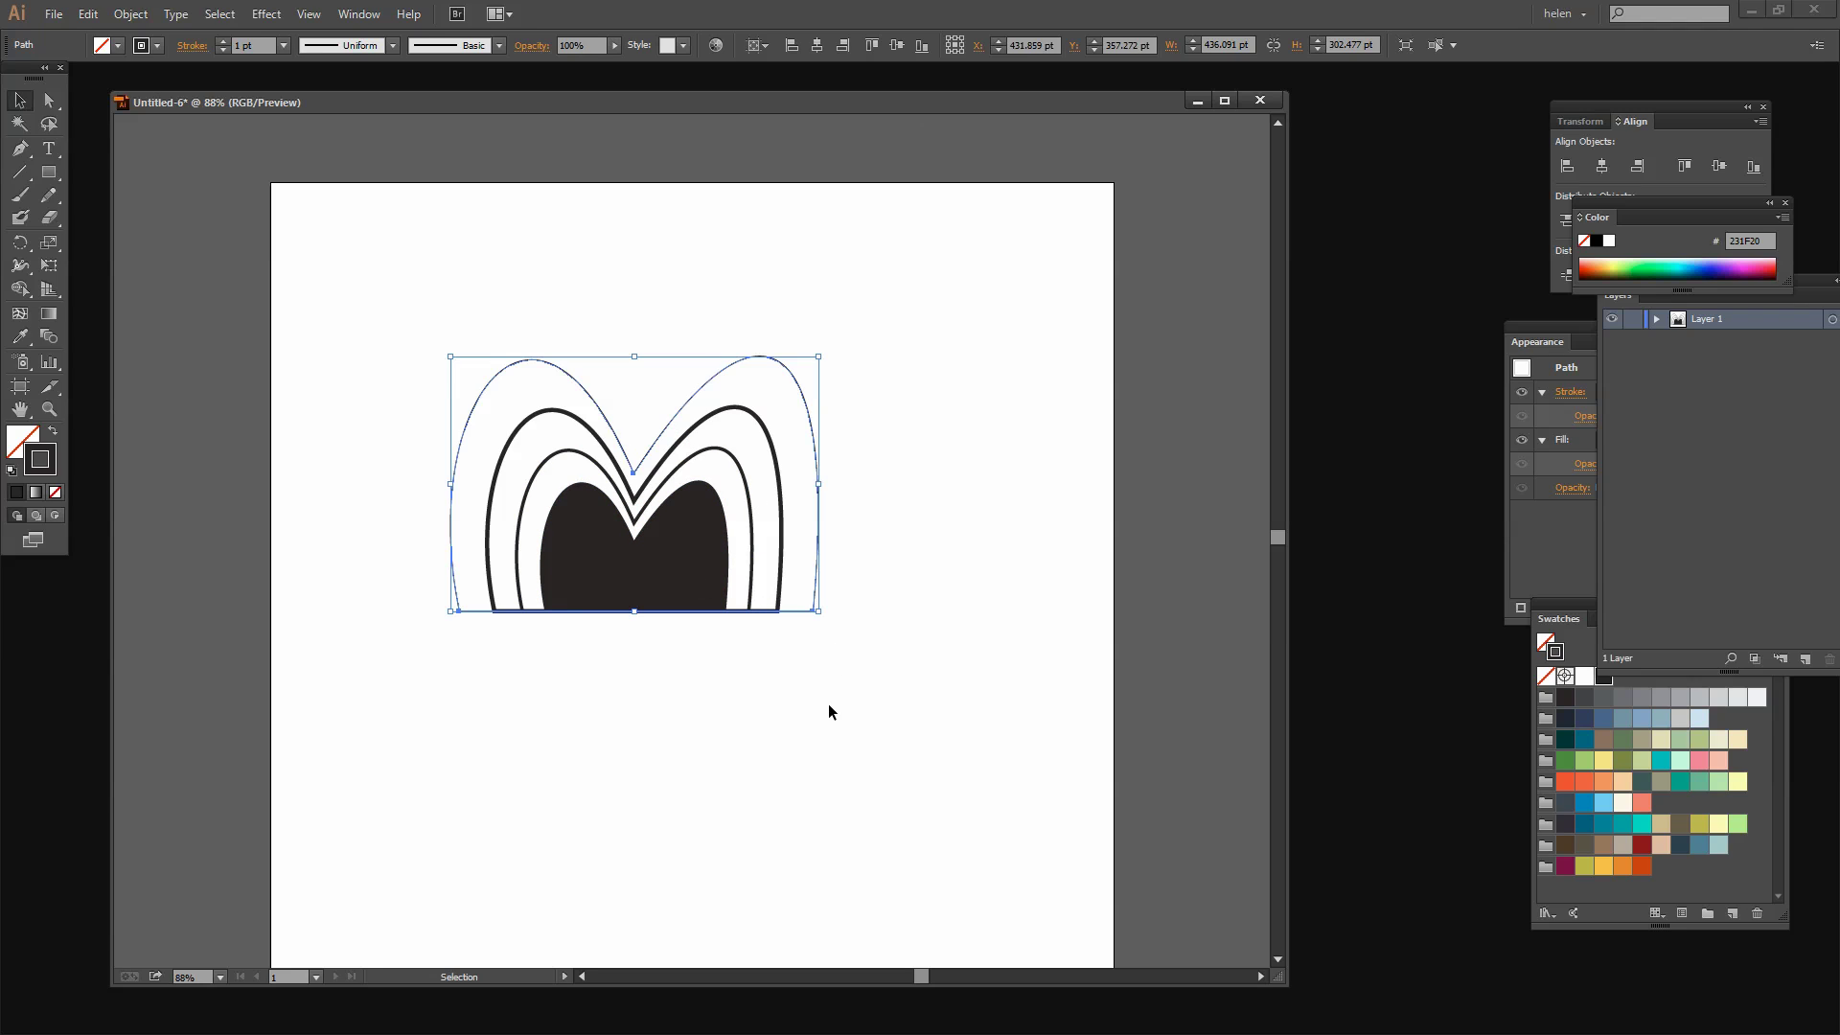
pyautogui.click(237, 785)
pyautogui.press('m')
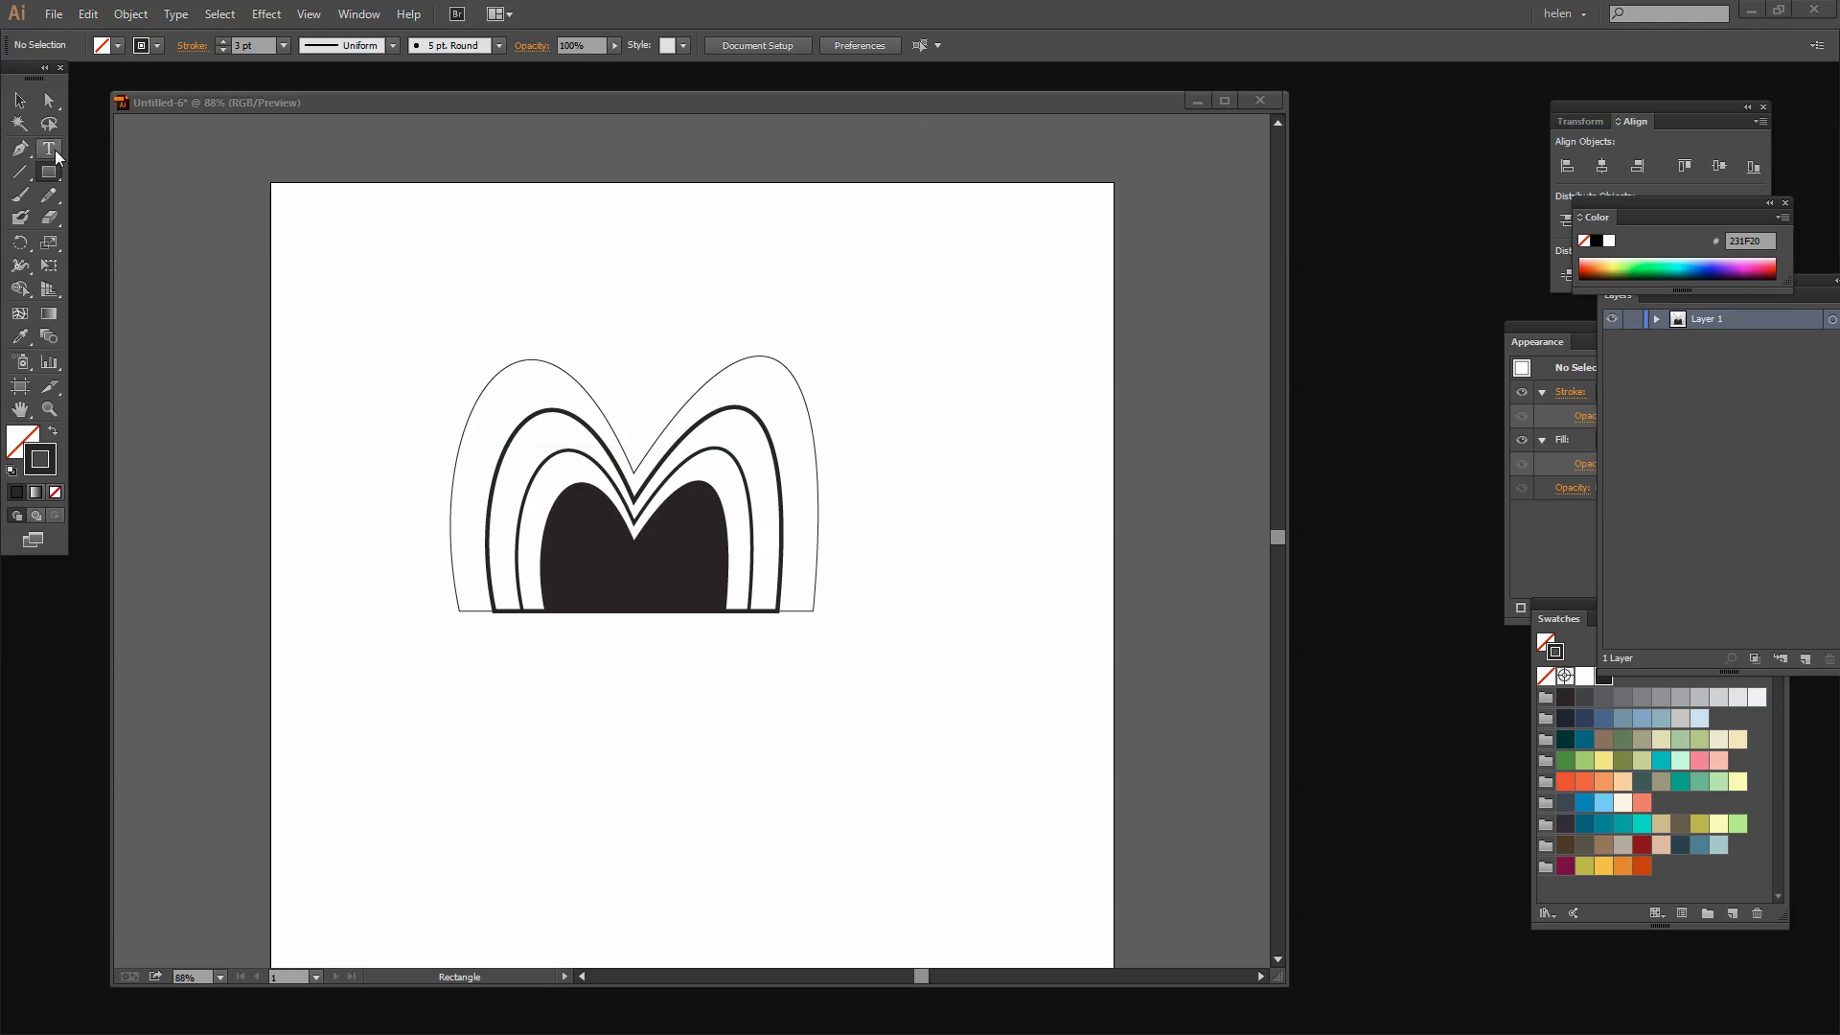
pyautogui.click(22, 100)
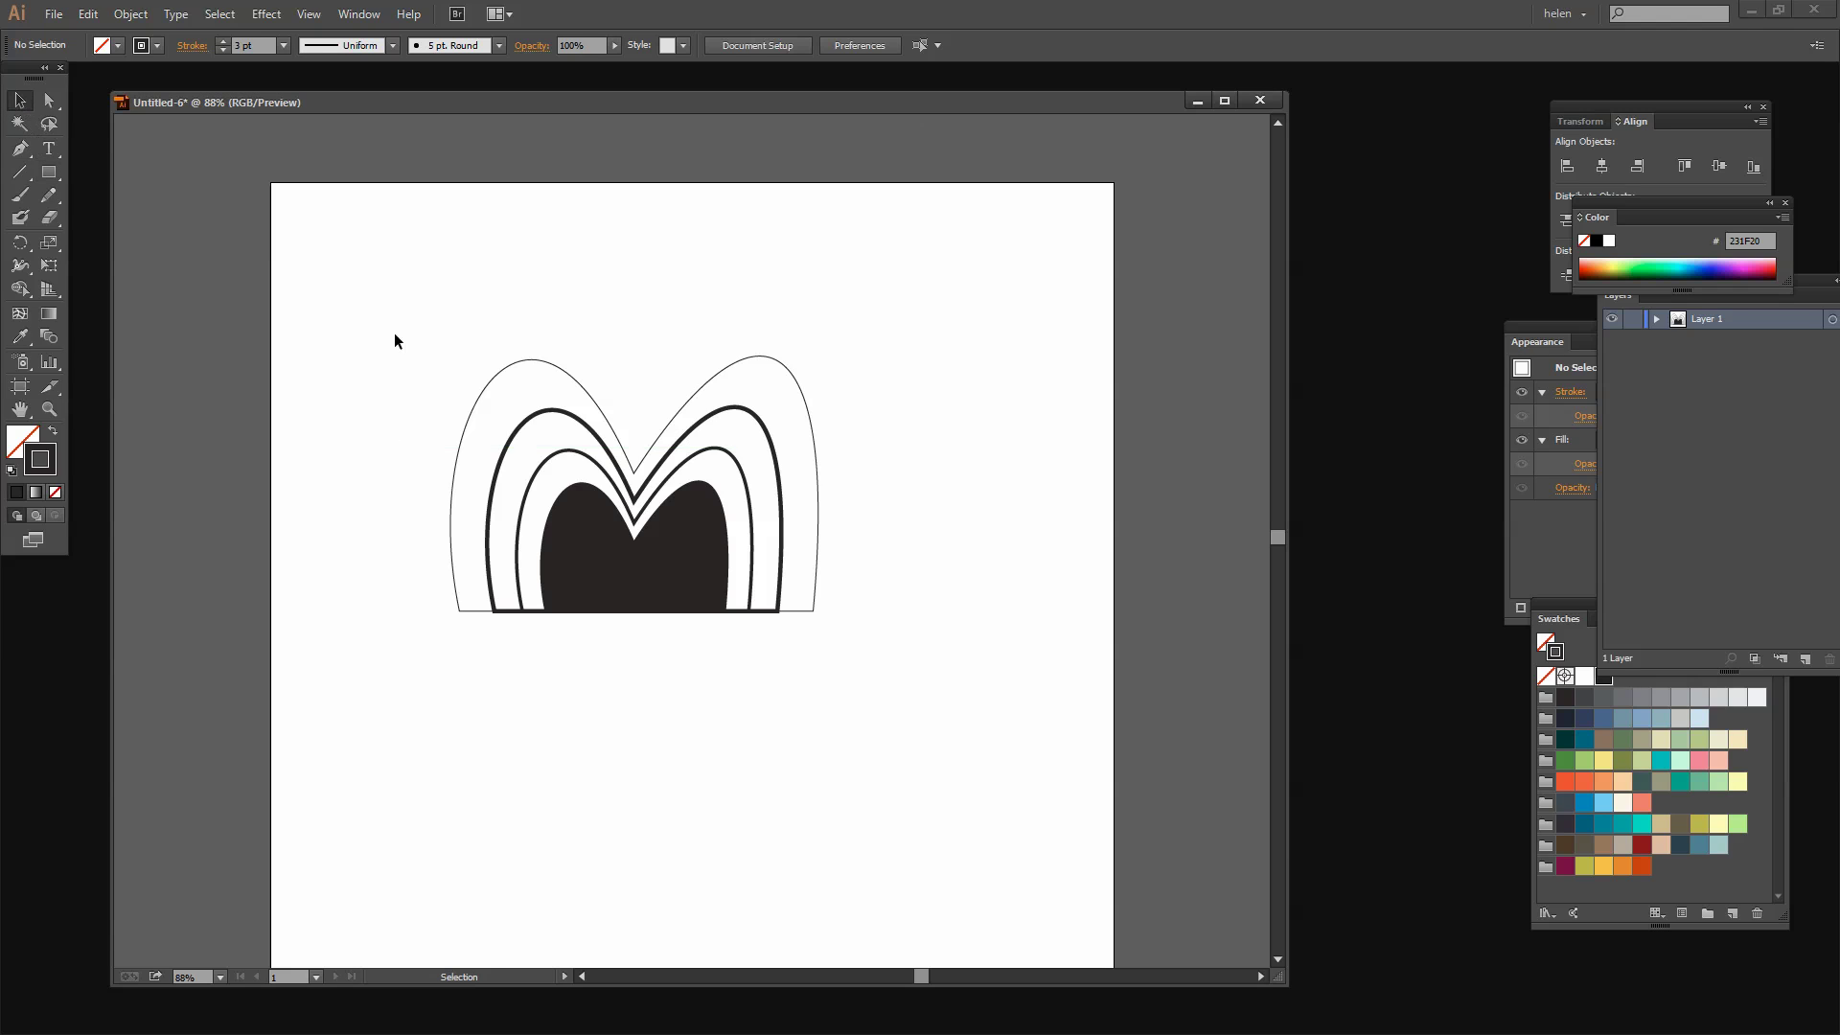
# Step: Draw an unfilled circle about 31 pt wide below and to the left of the arches, with a 3 pt stroke
pyautogui.click(477, 405)
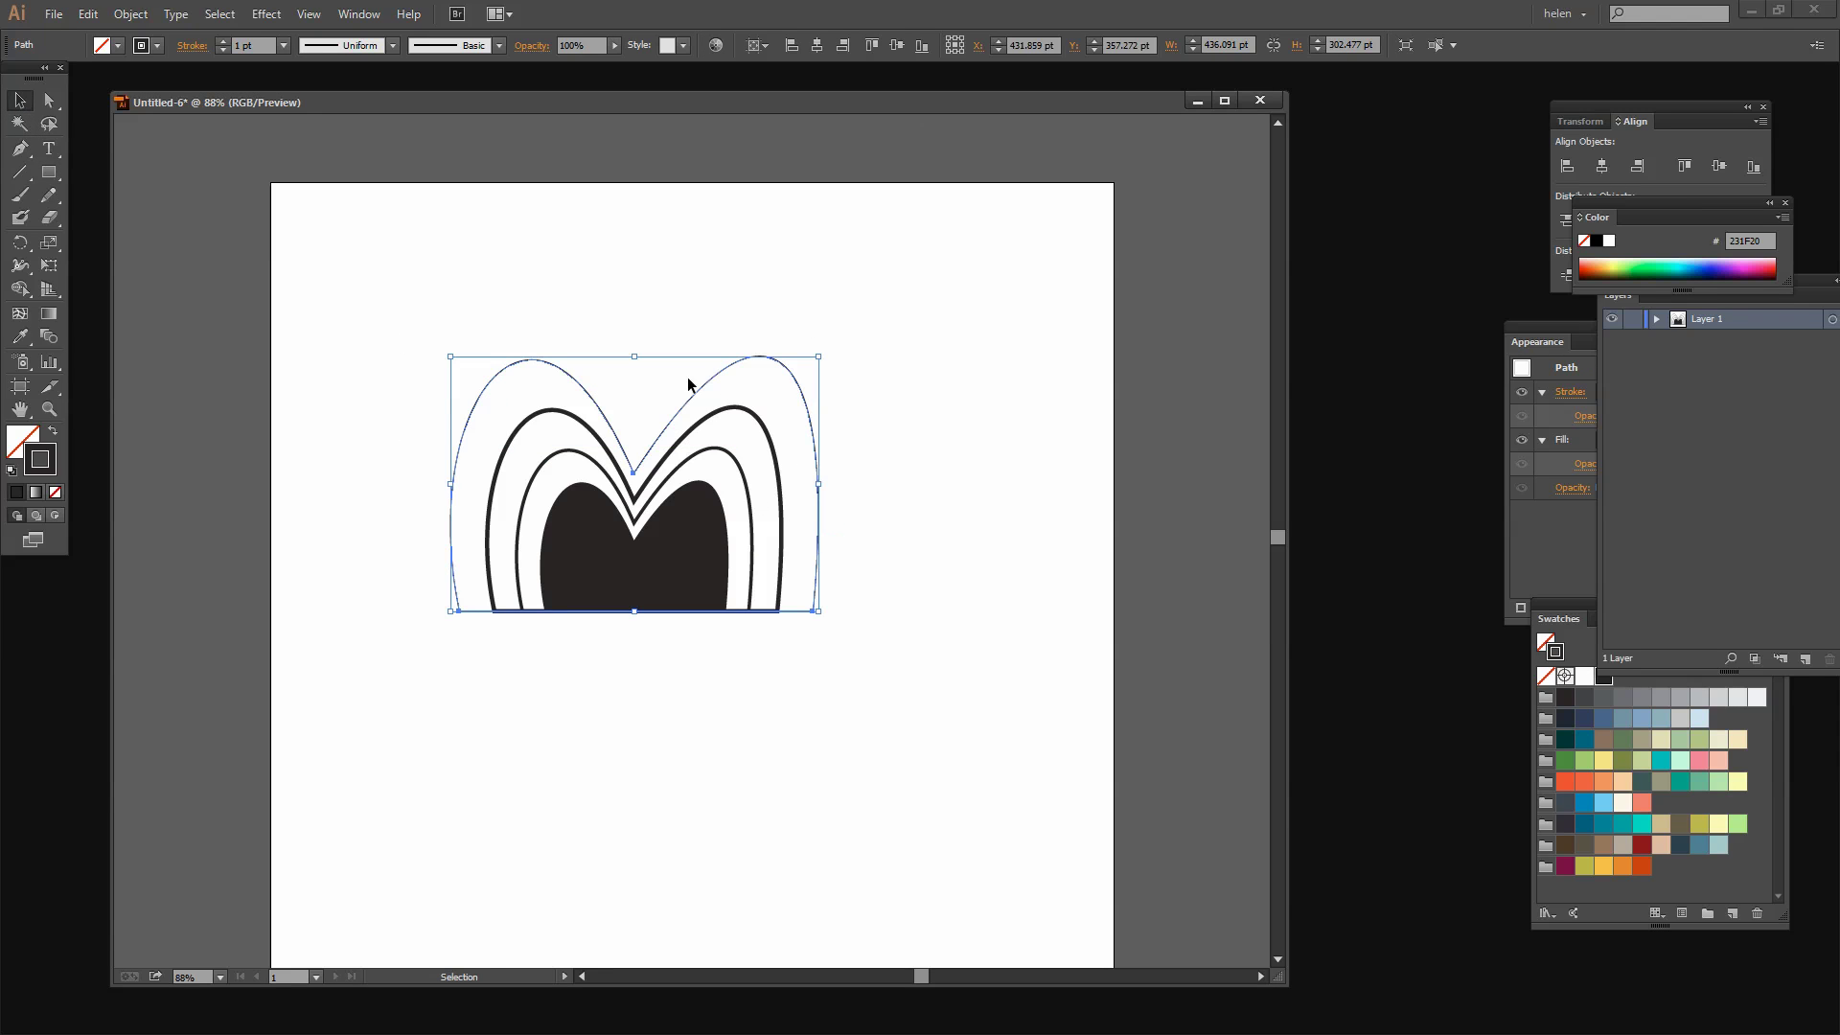
pyautogui.click(50, 175)
pyautogui.moveTo(50, 175); pyautogui.dragTo(115, 220)
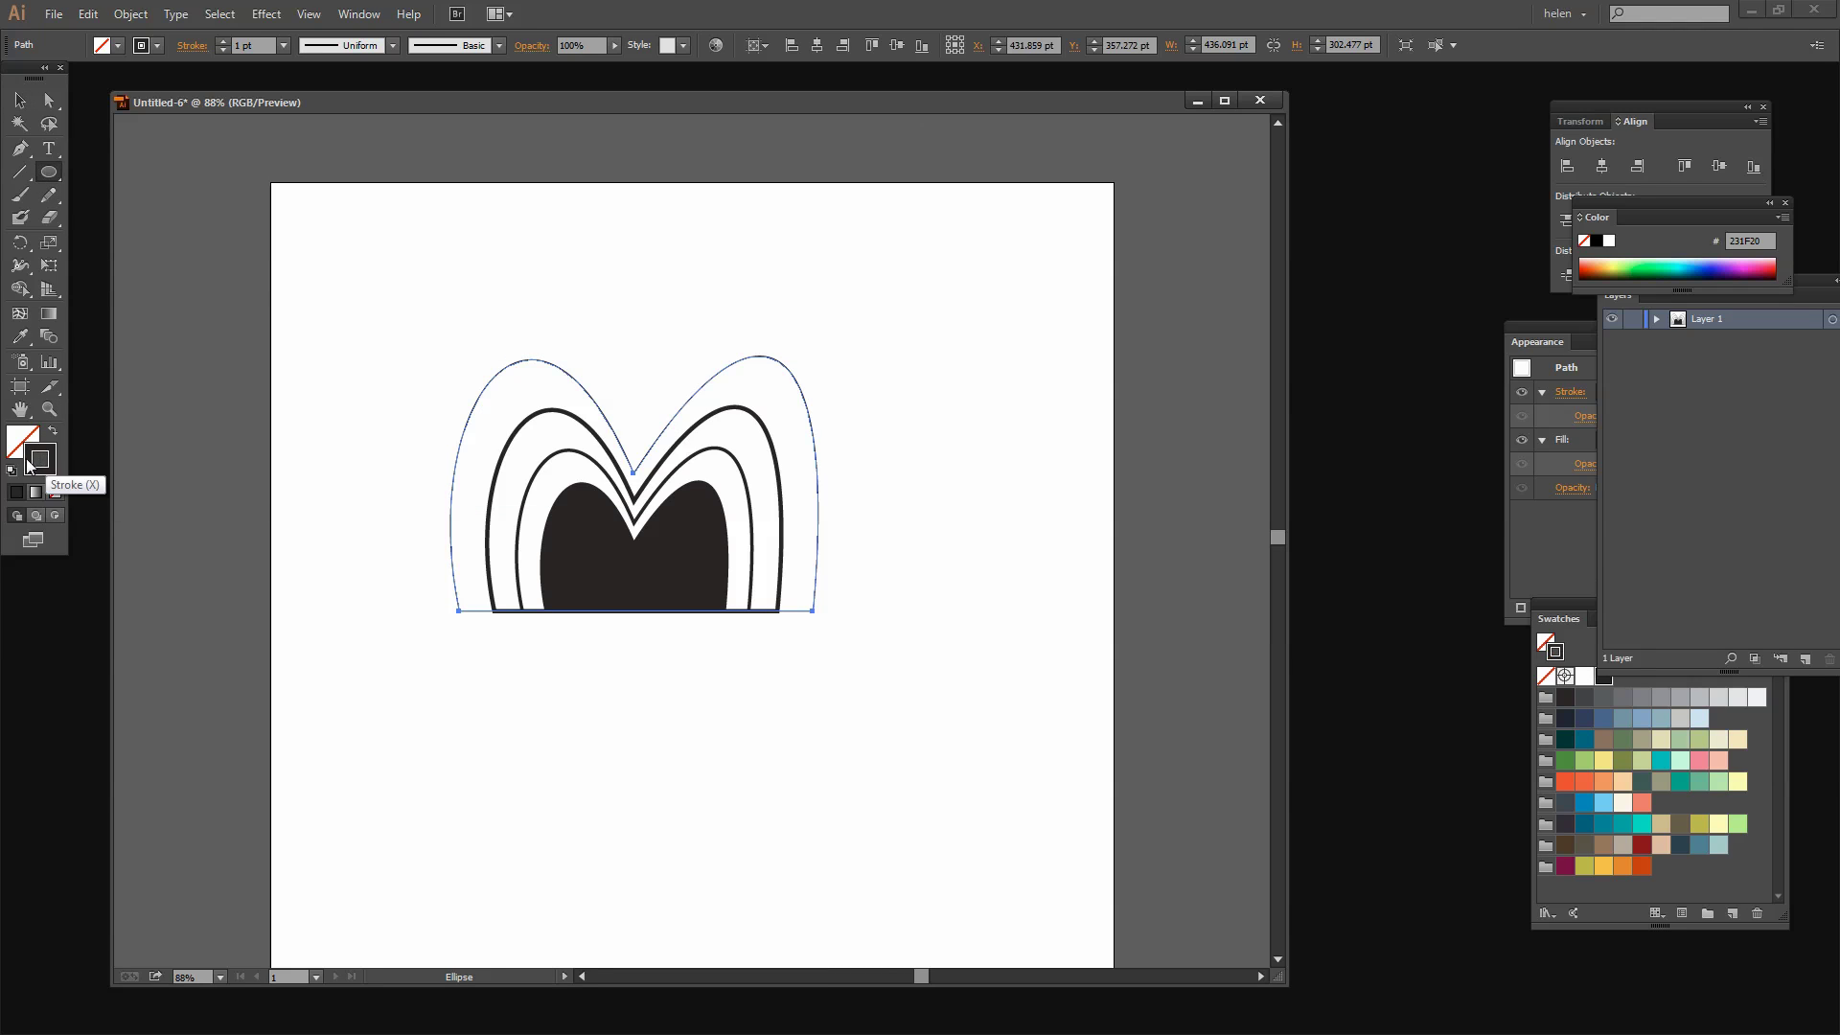
pyautogui.moveTo(363, 702); pyautogui.dragTo(388, 725)
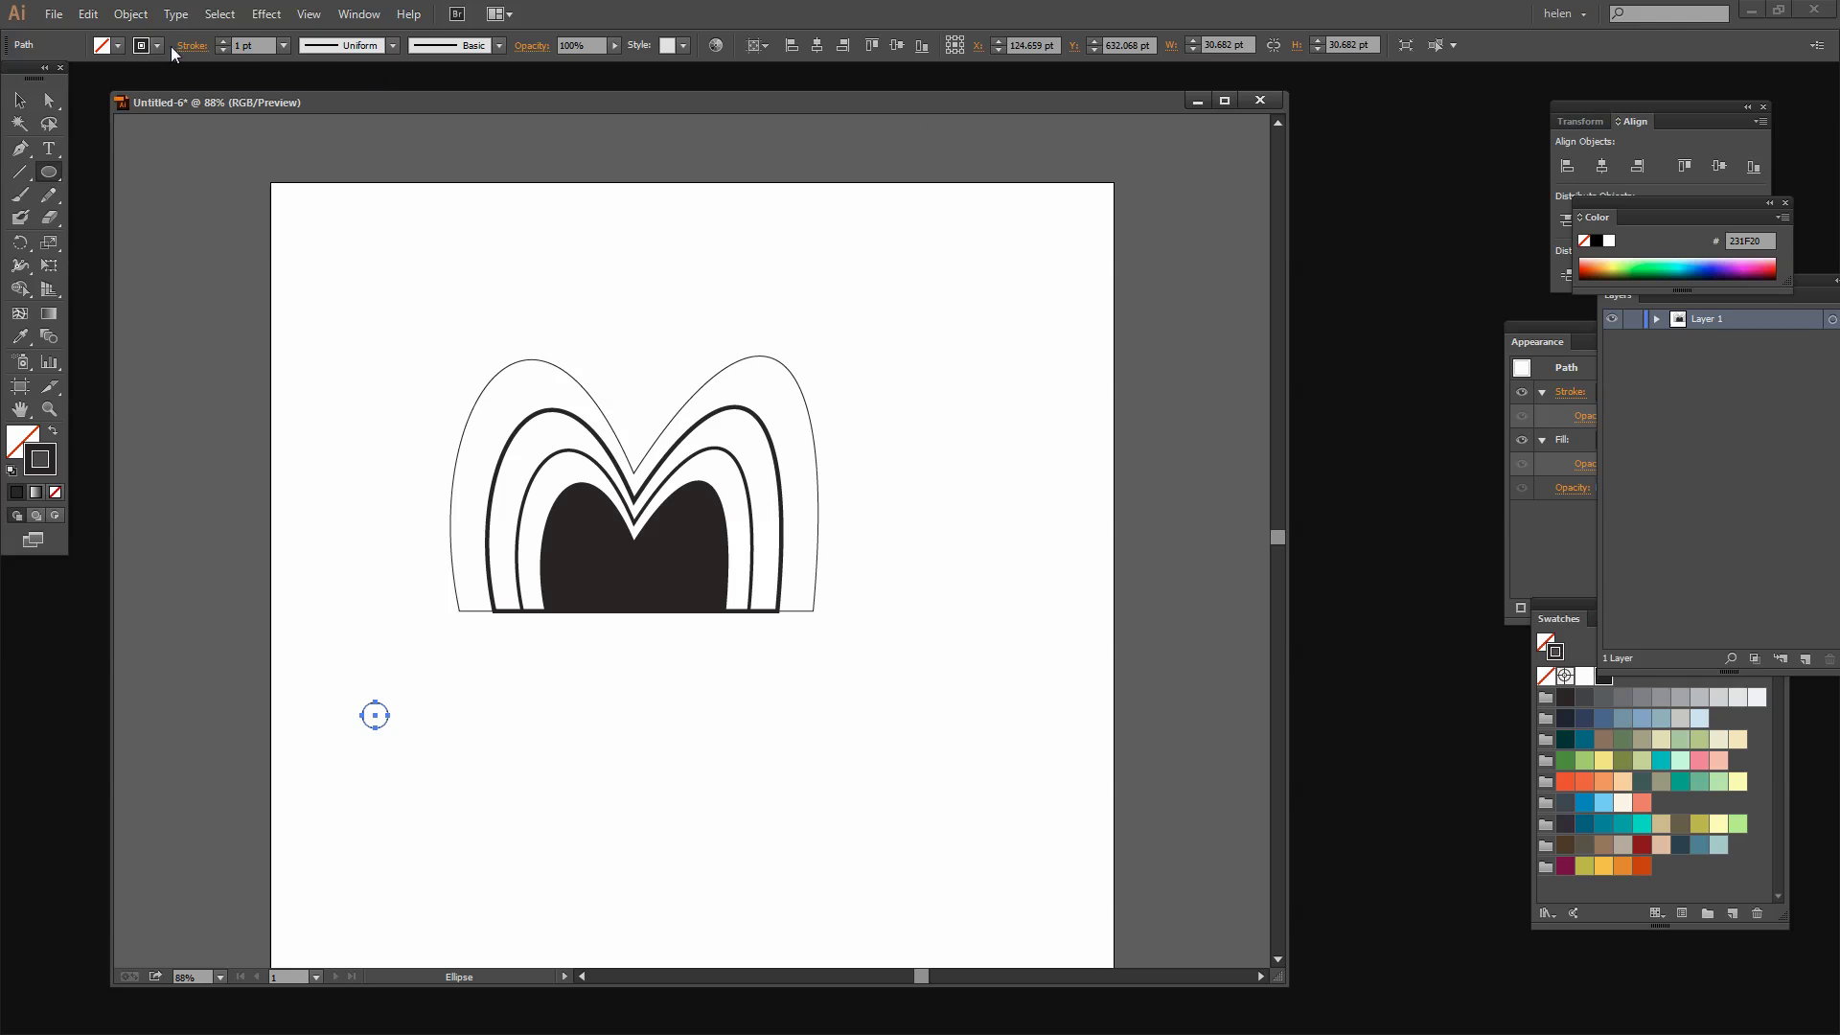
pyautogui.click(222, 42)
pyautogui.click(221, 41)
# Step: Start a Transform effect on the small circle with the preview on and 6 copies
pyautogui.click(264, 16)
pyautogui.moveTo(326, 158)
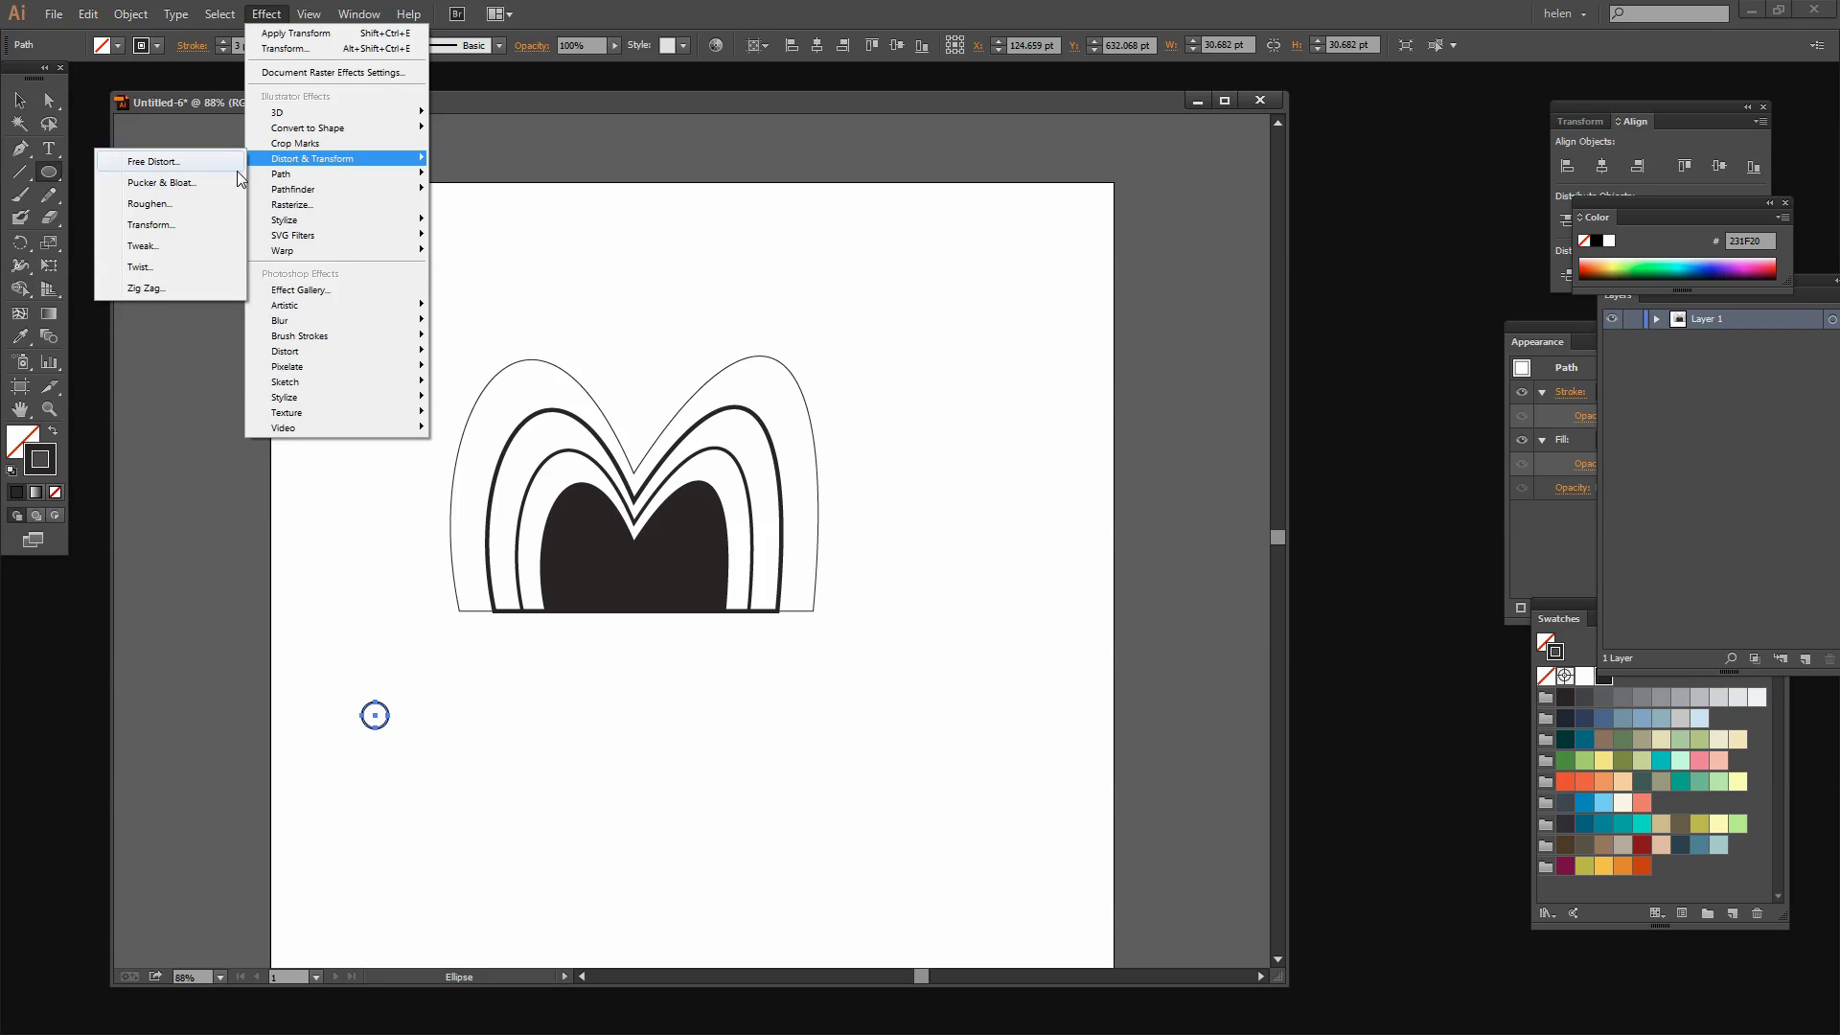
pyautogui.click(159, 232)
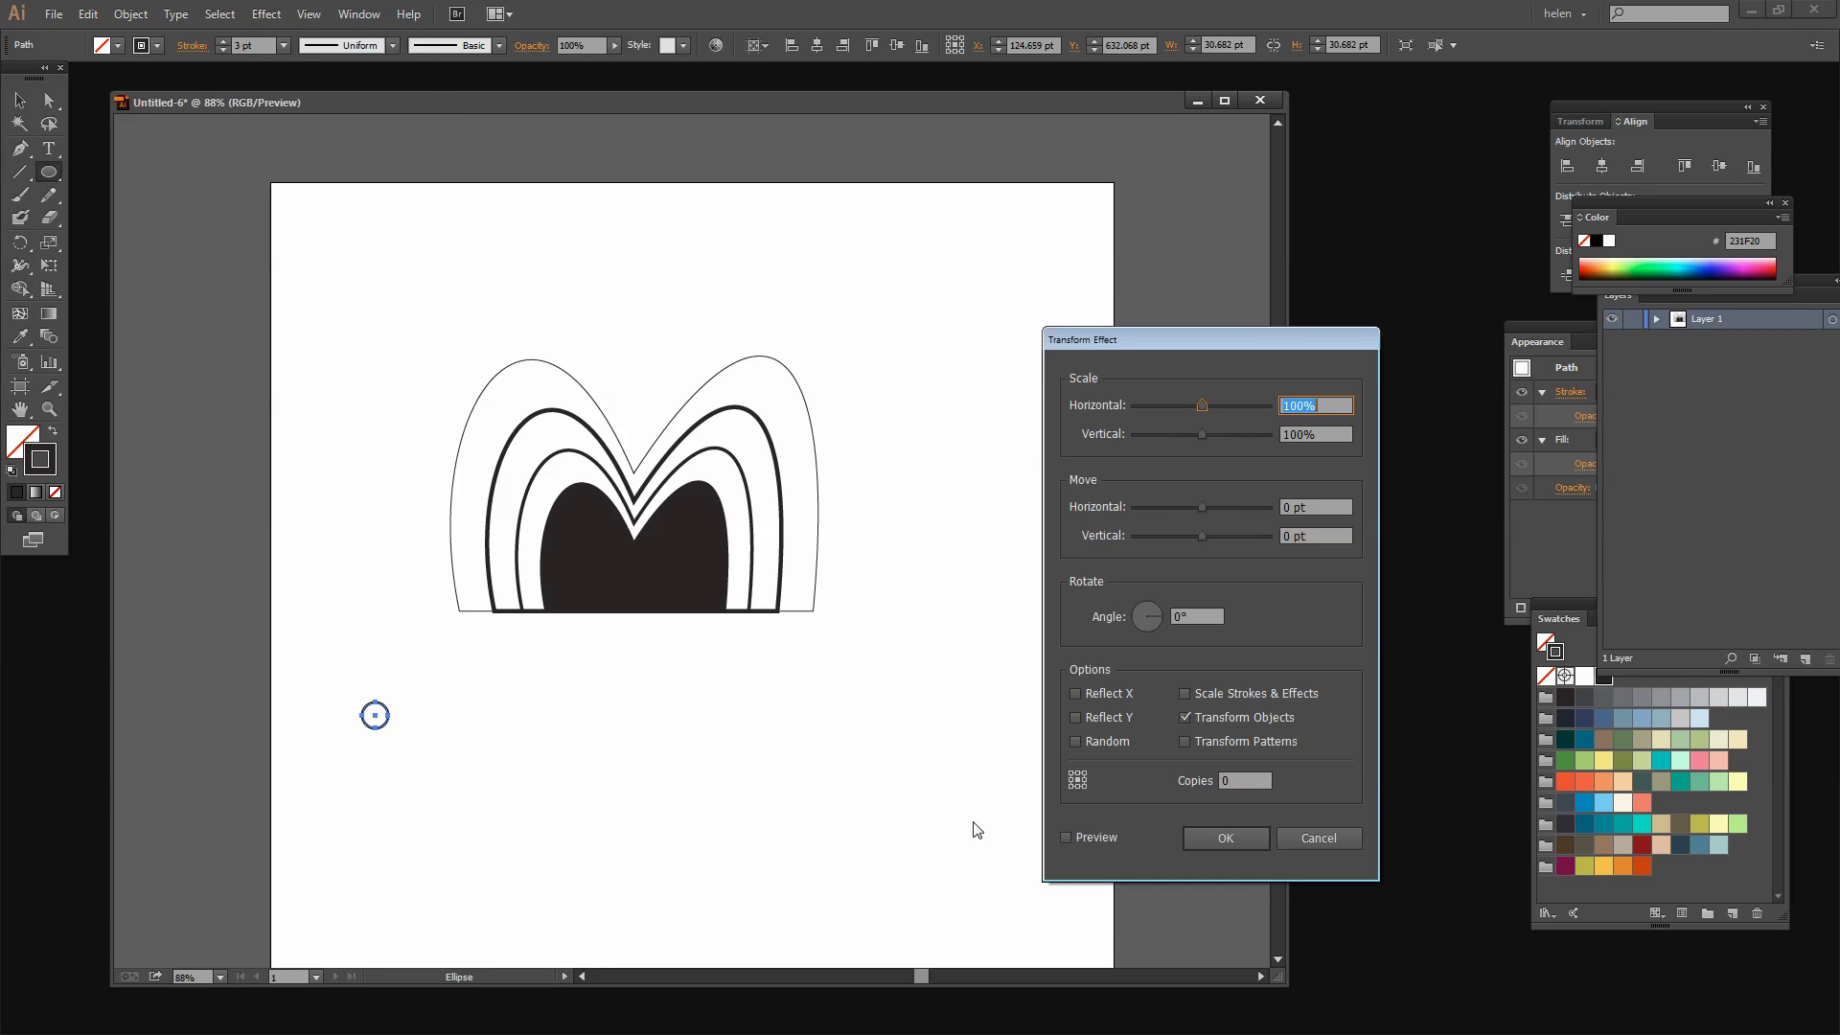
pyautogui.click(1066, 838)
pyautogui.click(1242, 782)
pyautogui.write('6')
# Step: Set the effect's horizontal move to 33 pt so the circles form a touching row, and apply it
pyautogui.click(1299, 510)
pyautogui.doubleClick(1286, 511)
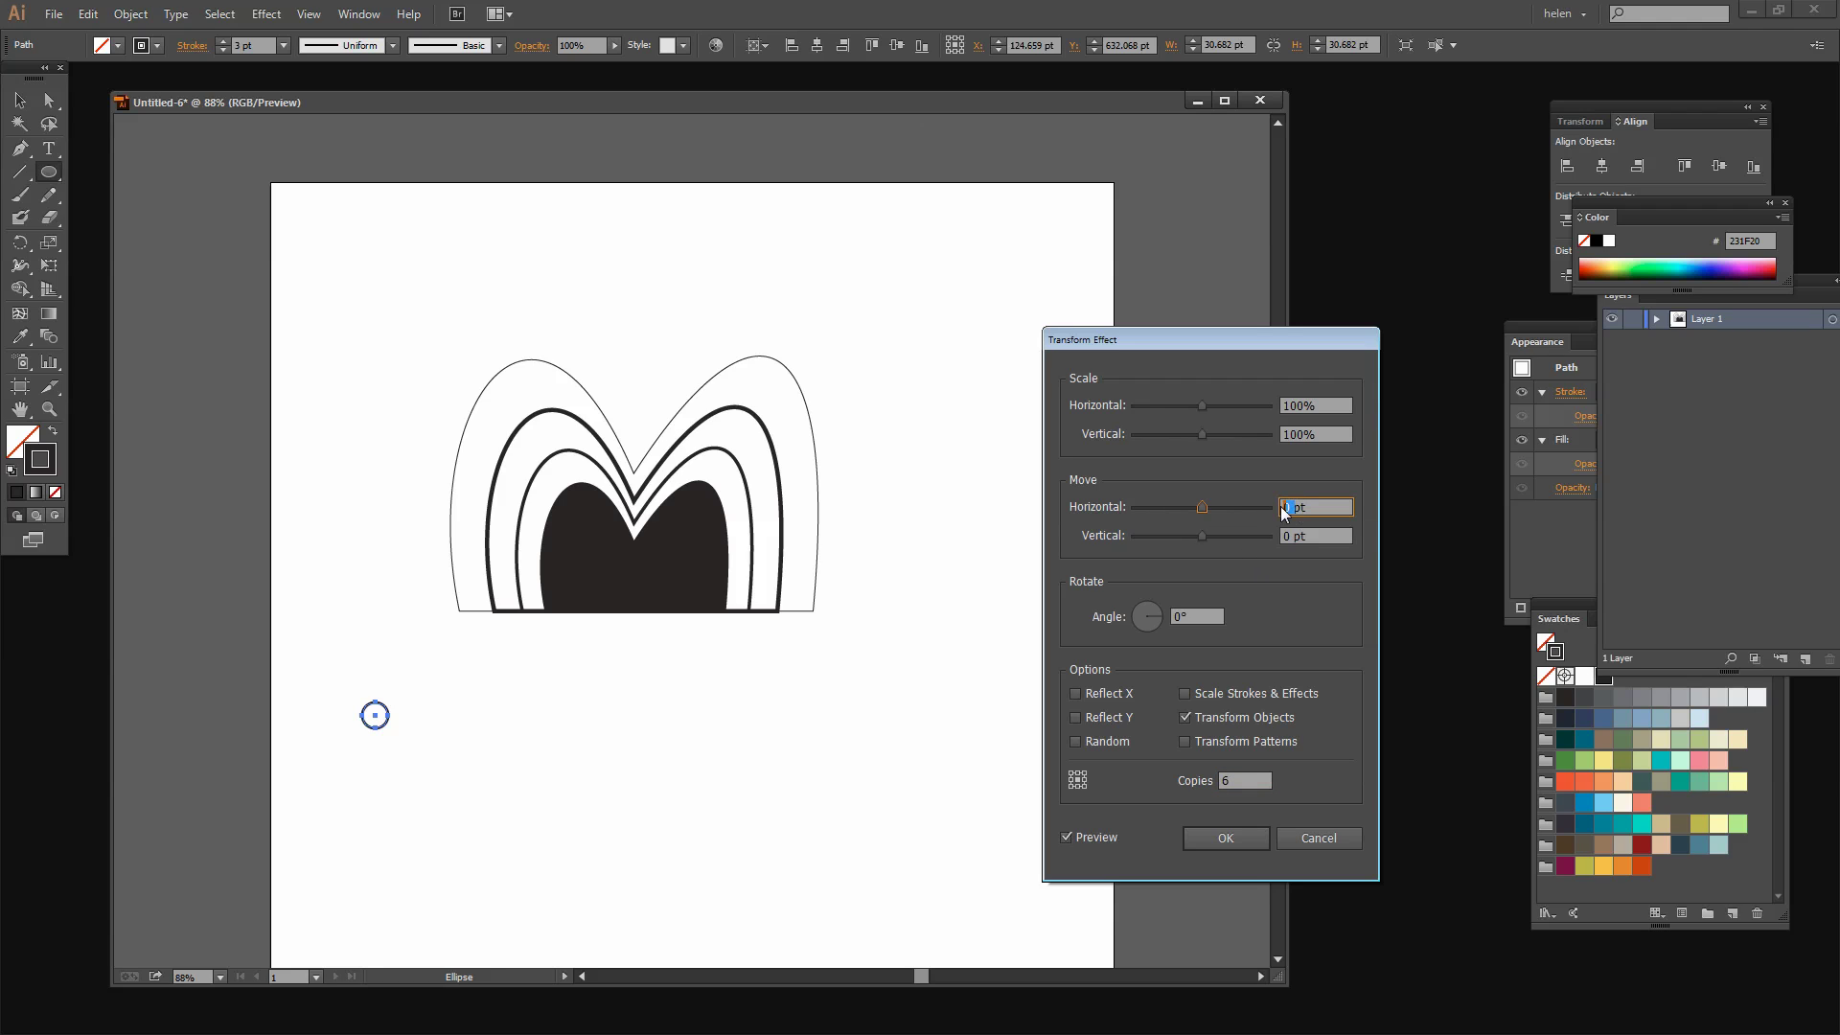
pyautogui.press('Up')
pyautogui.press('Up')
pyautogui.press('Up')
pyautogui.press('Up')
pyautogui.press('Up')
pyautogui.press('Up')
pyautogui.press('Up')
pyautogui.press('Up')
pyautogui.press('Up')
pyautogui.press('Up')
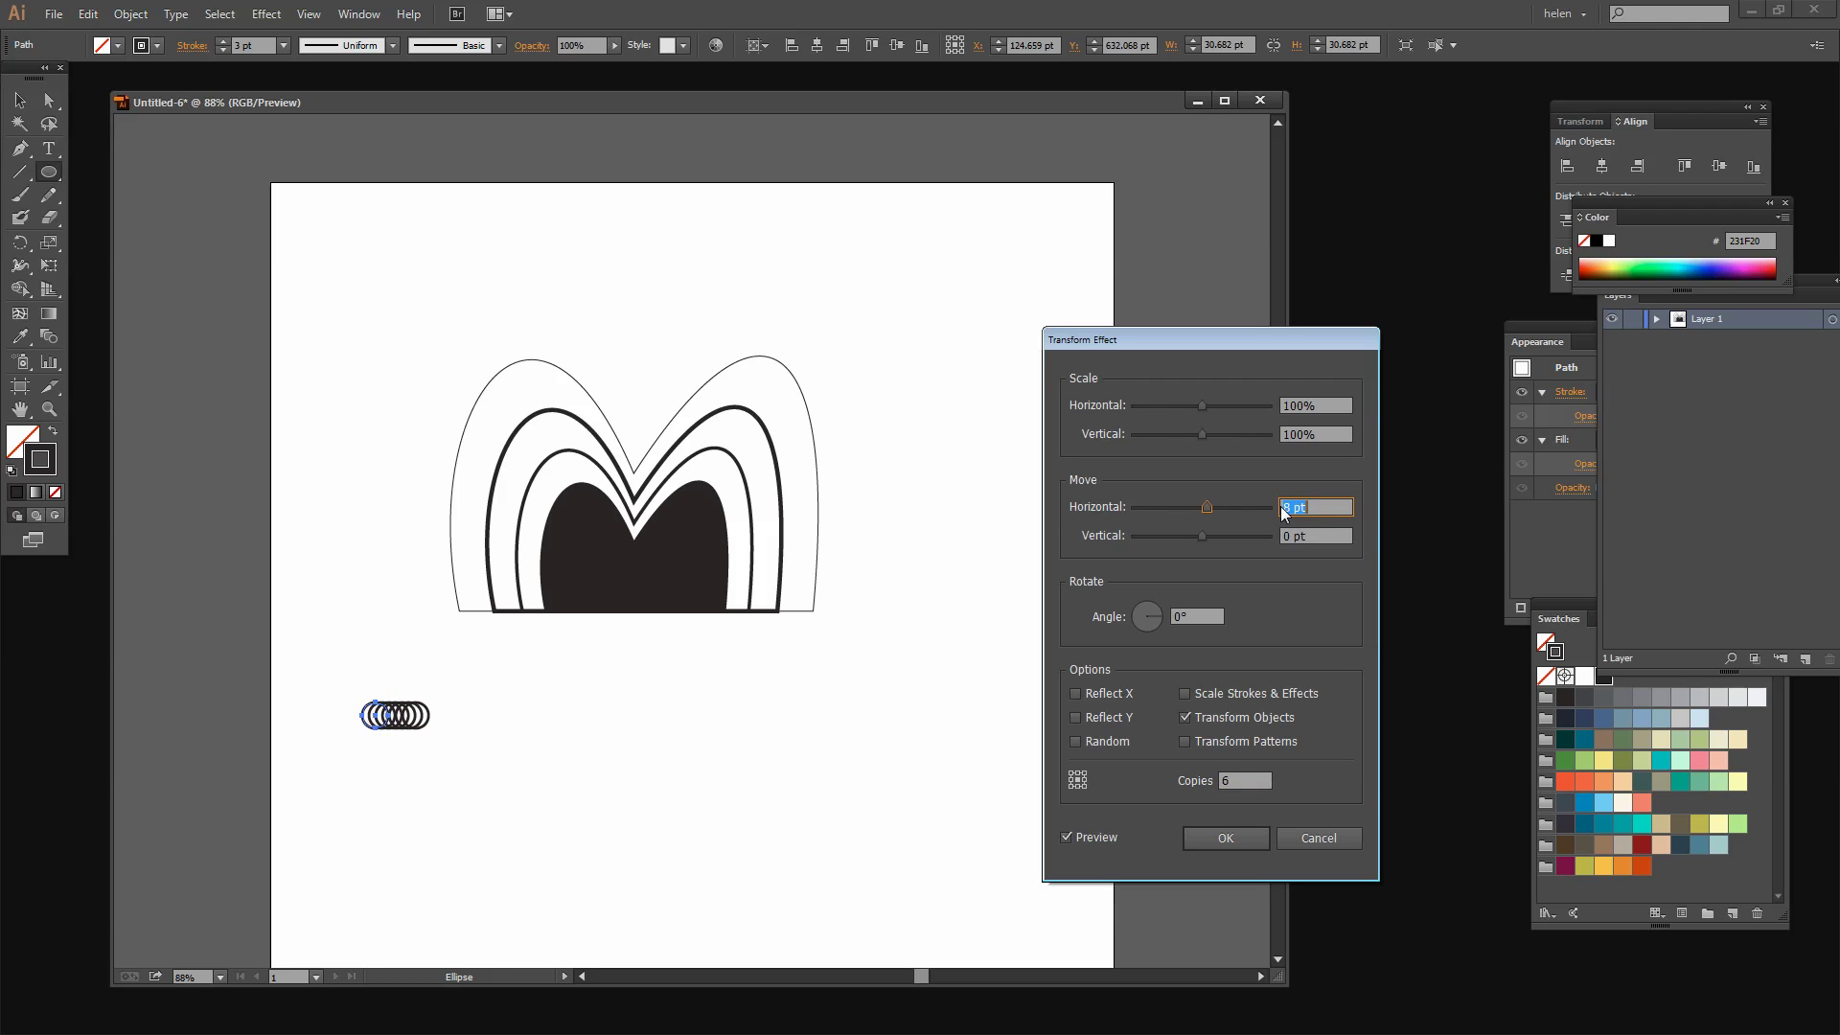
pyautogui.press('Up')
pyautogui.press('Up')
pyautogui.press('Up')
pyautogui.press('Up')
pyautogui.press('Up')
pyautogui.press('Up')
pyautogui.press('Up')
pyautogui.press('Up')
pyautogui.press('Up')
pyautogui.press('Up')
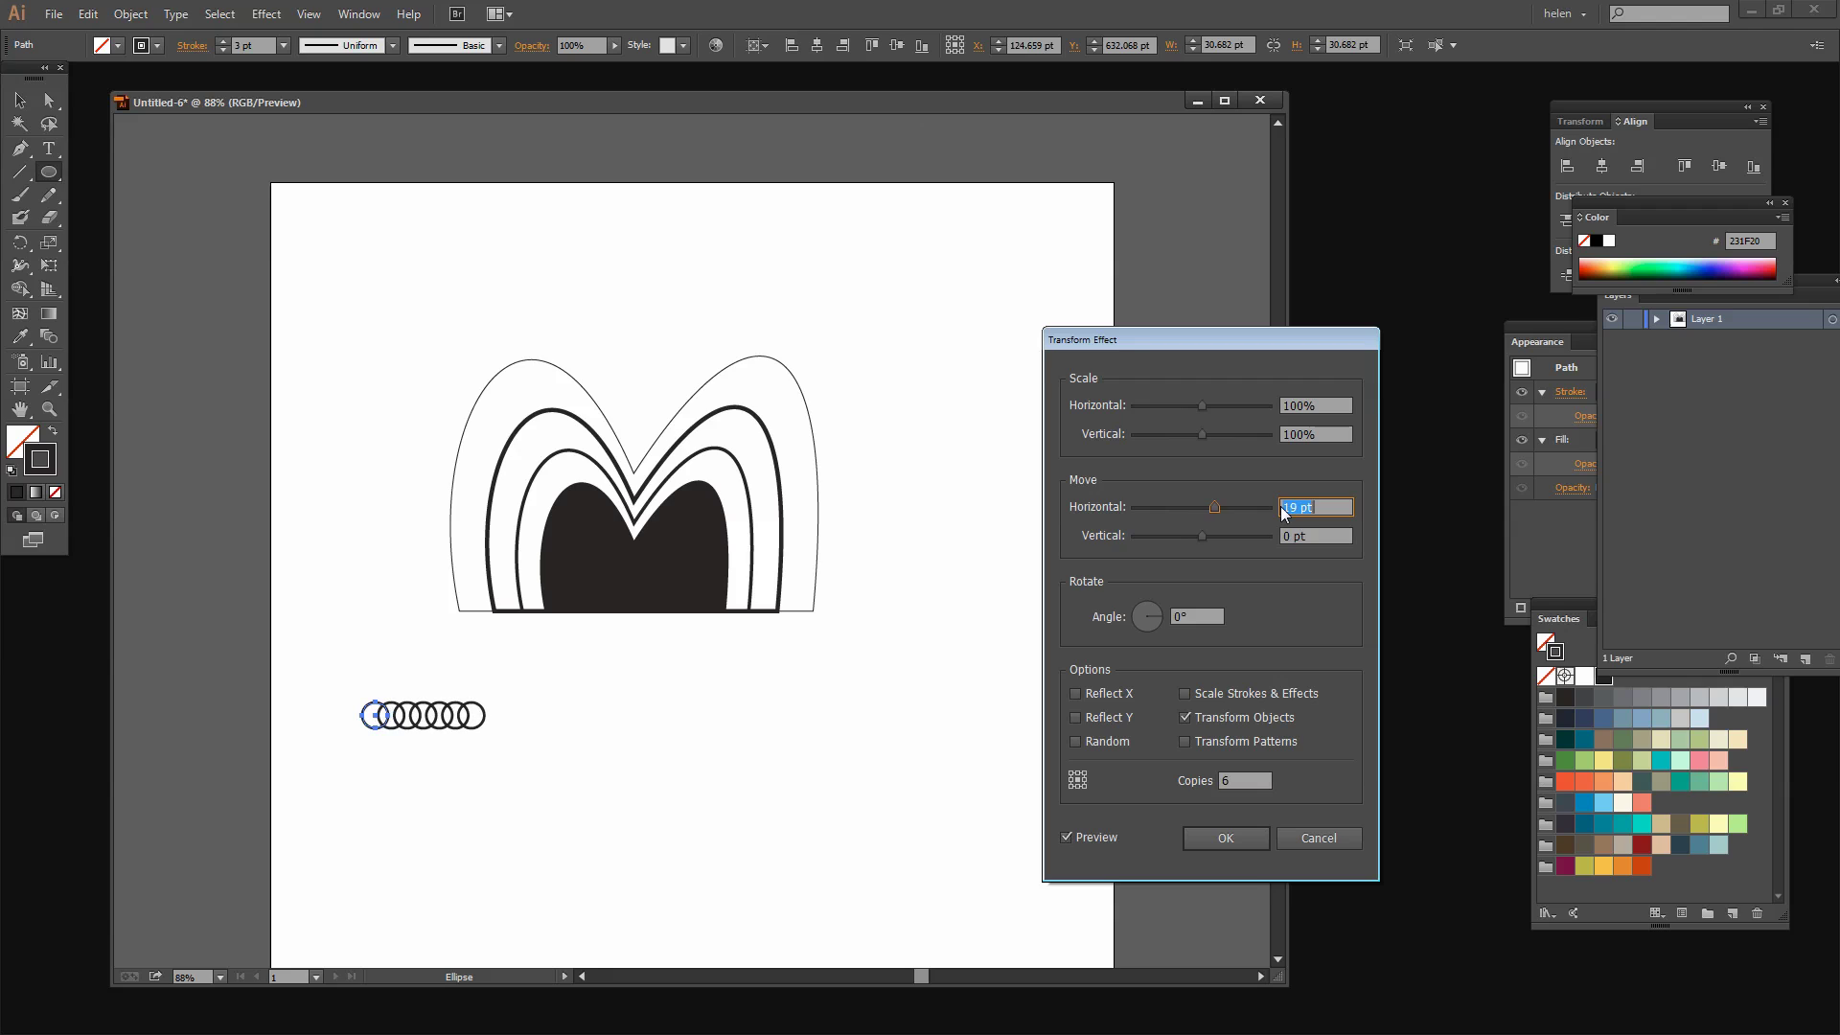
pyautogui.press('Up')
pyautogui.press('Up')
pyautogui.press('Up')
pyautogui.press('Up')
pyautogui.press('Up')
pyautogui.press('Up')
pyautogui.press('Up')
pyautogui.press('Up')
pyautogui.press('Up')
pyautogui.press('Up')
pyautogui.press('Up')
pyautogui.press('Up')
pyautogui.press('Up')
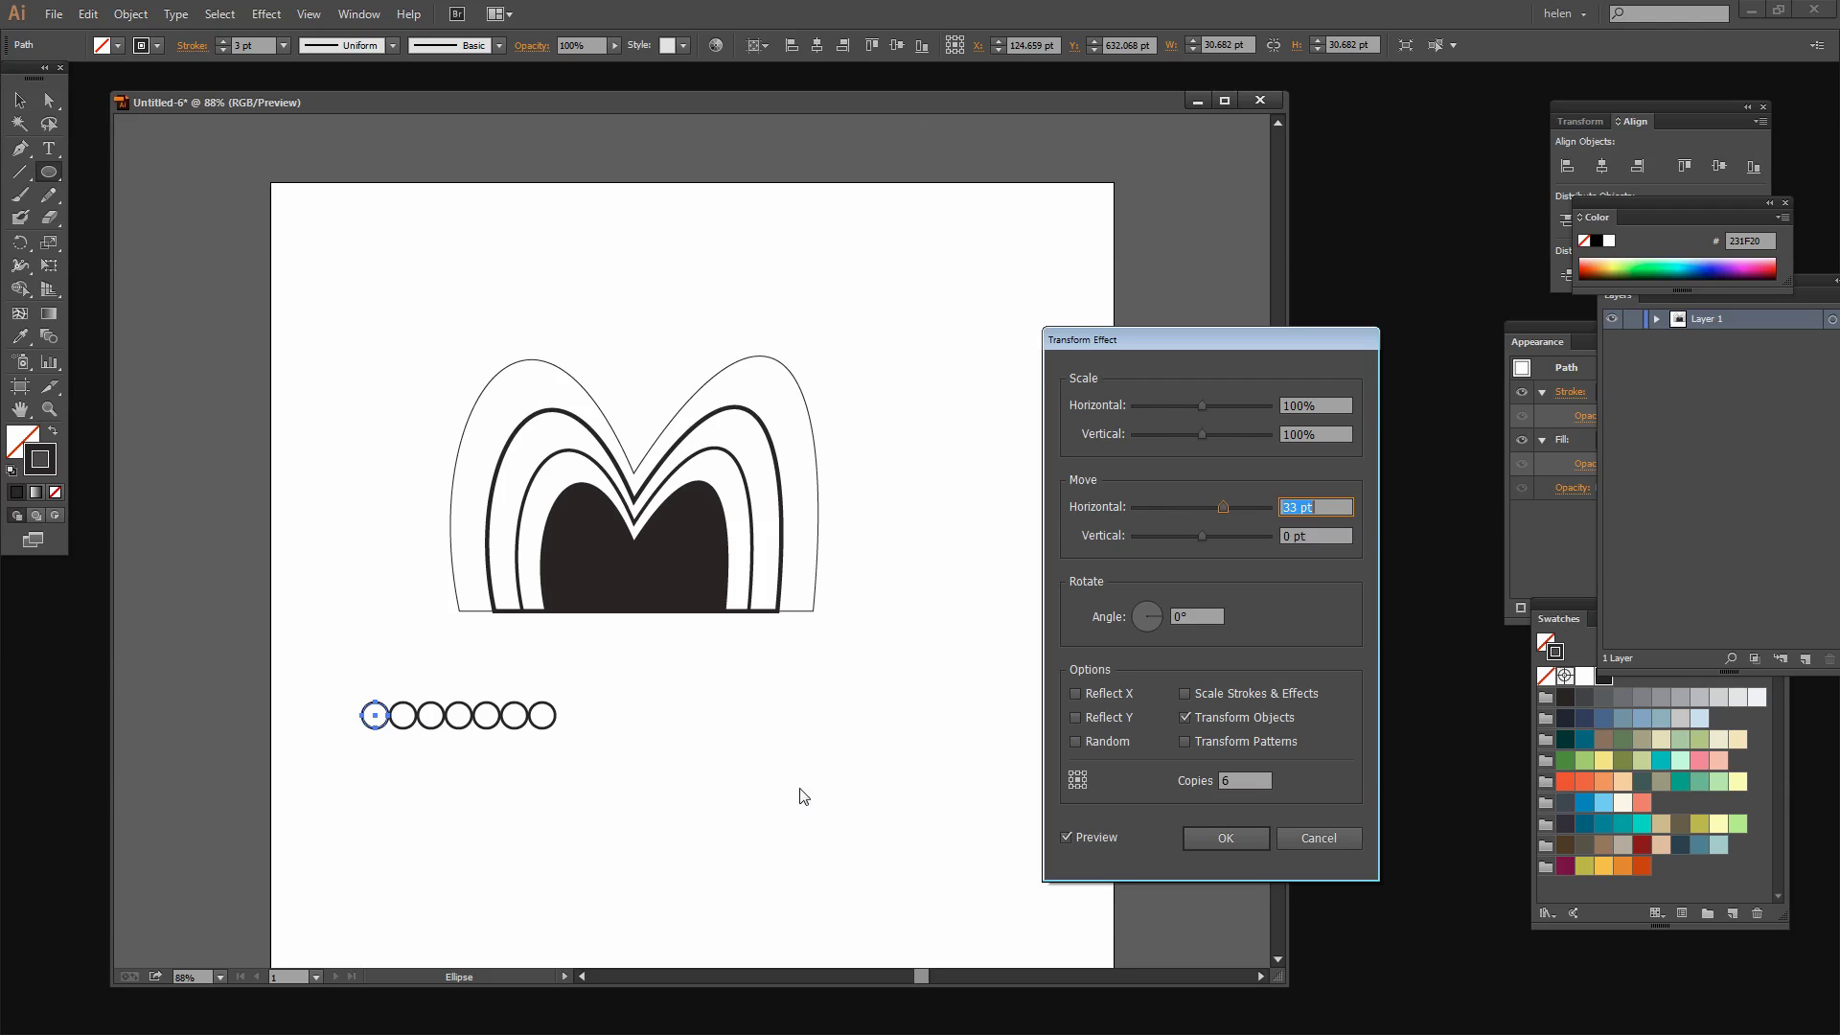
pyautogui.click(1223, 837)
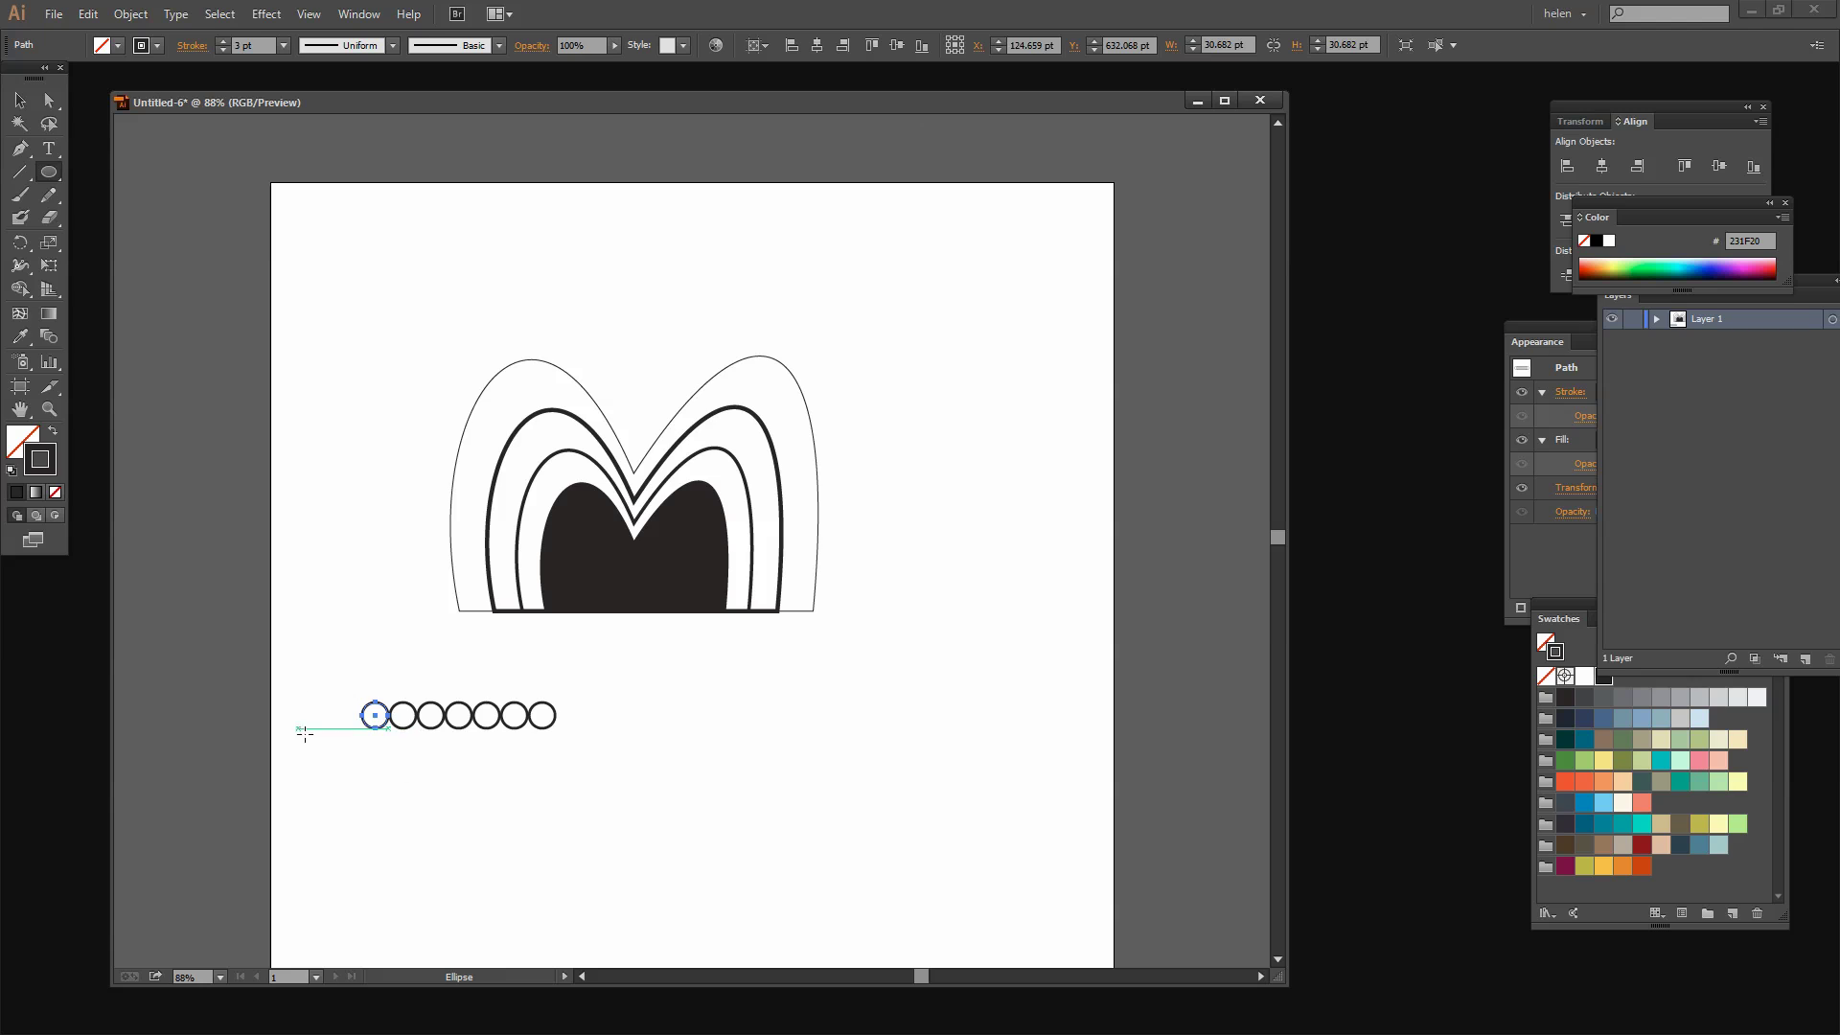
# Step: Expand the appearance of the circle row into real shapes and show the Brushes panel
pyautogui.click(137, 17)
pyautogui.click(184, 246)
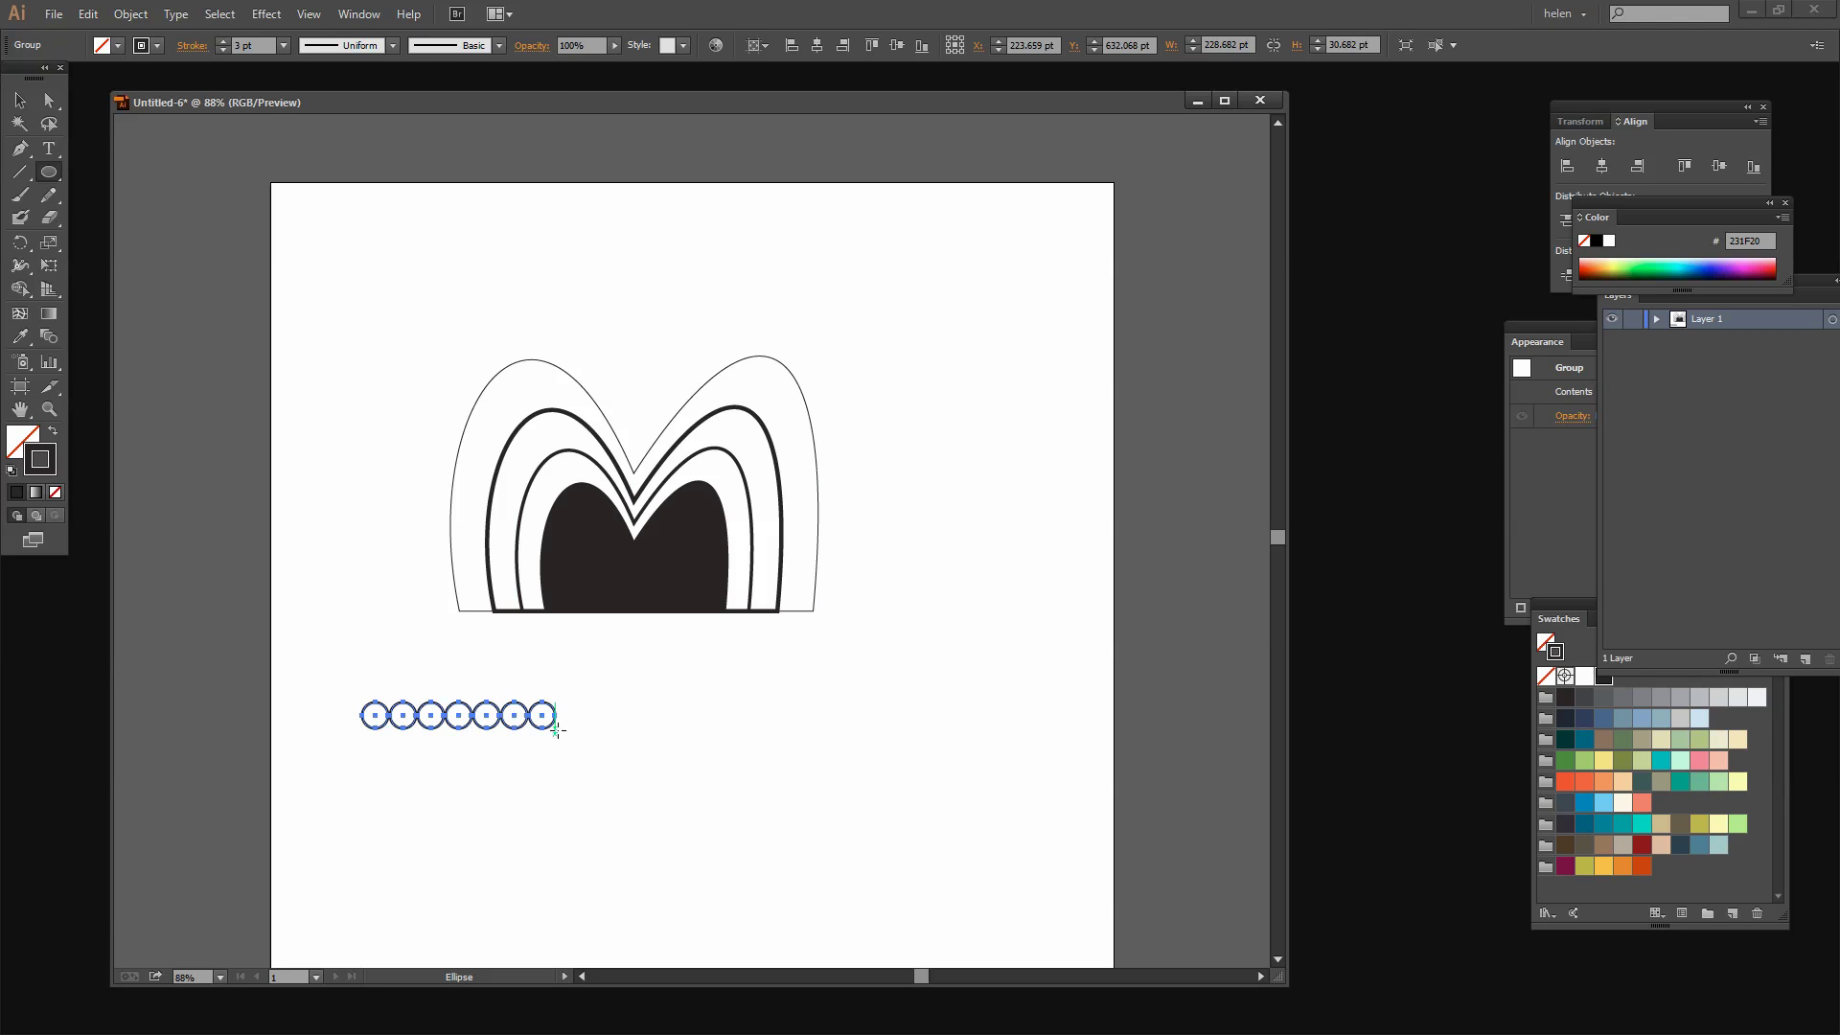
pyautogui.click(368, 18)
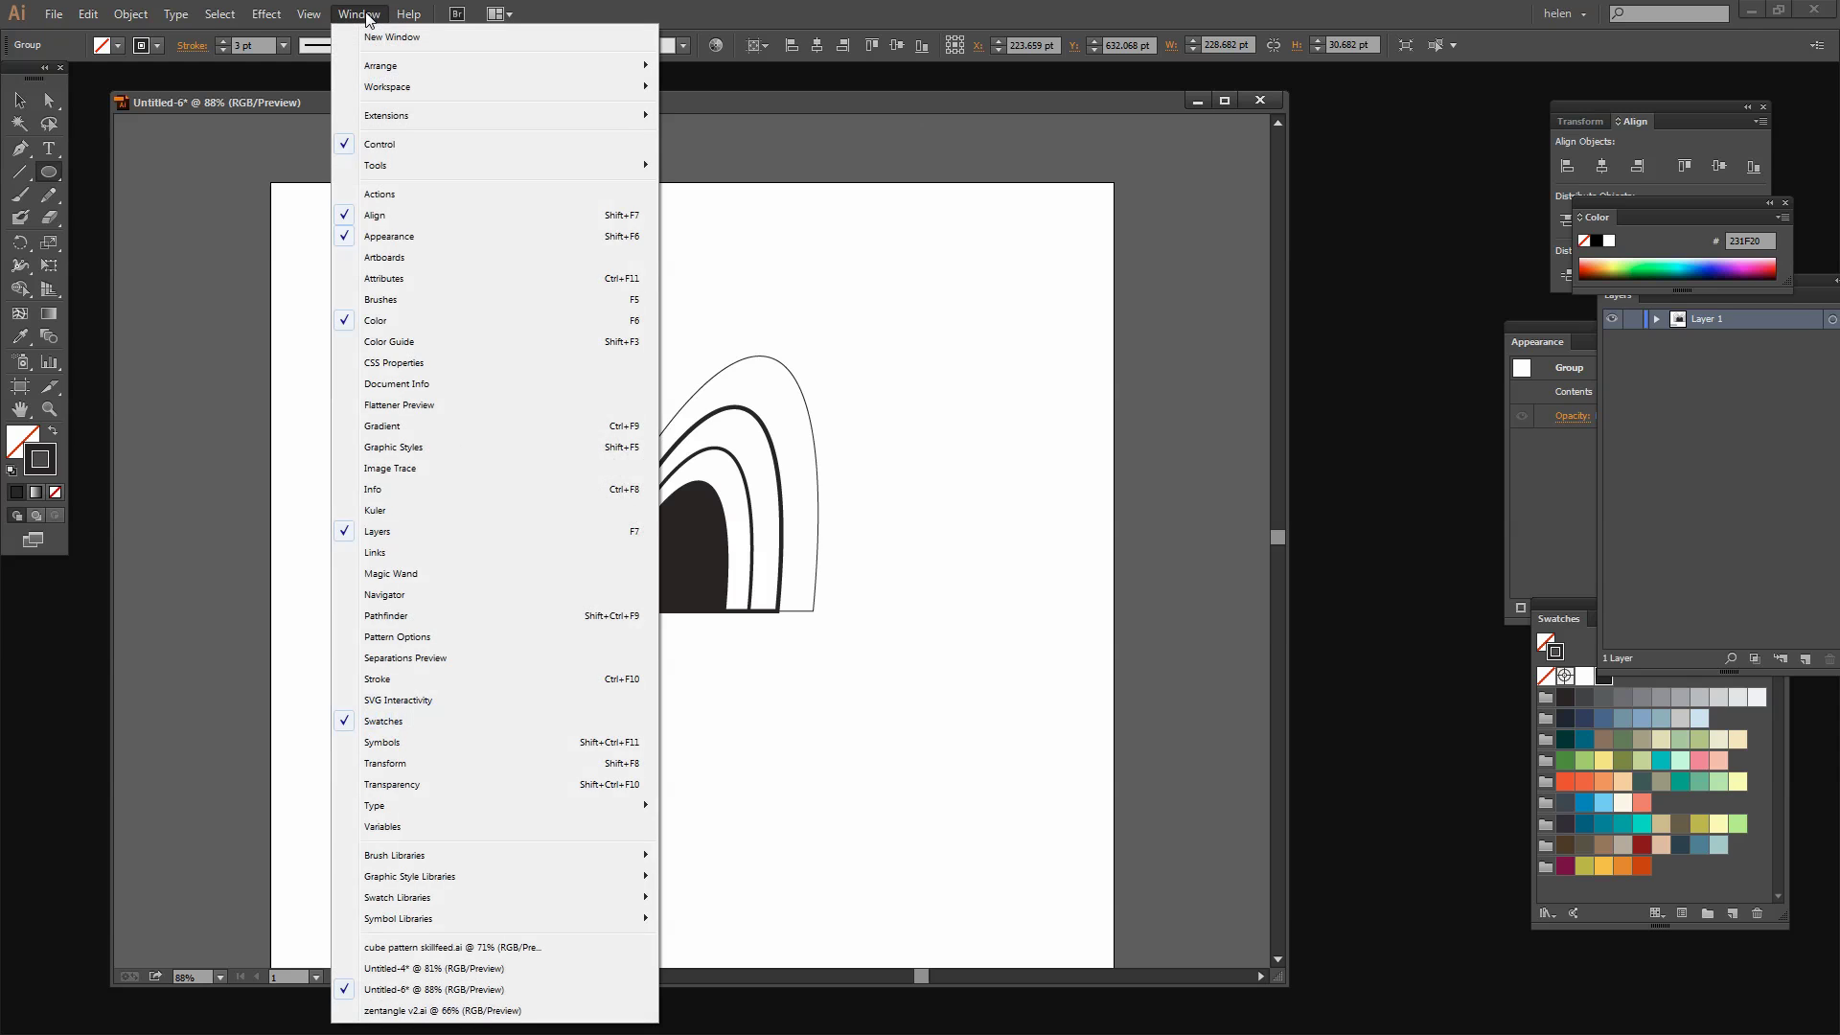
pyautogui.click(381, 300)
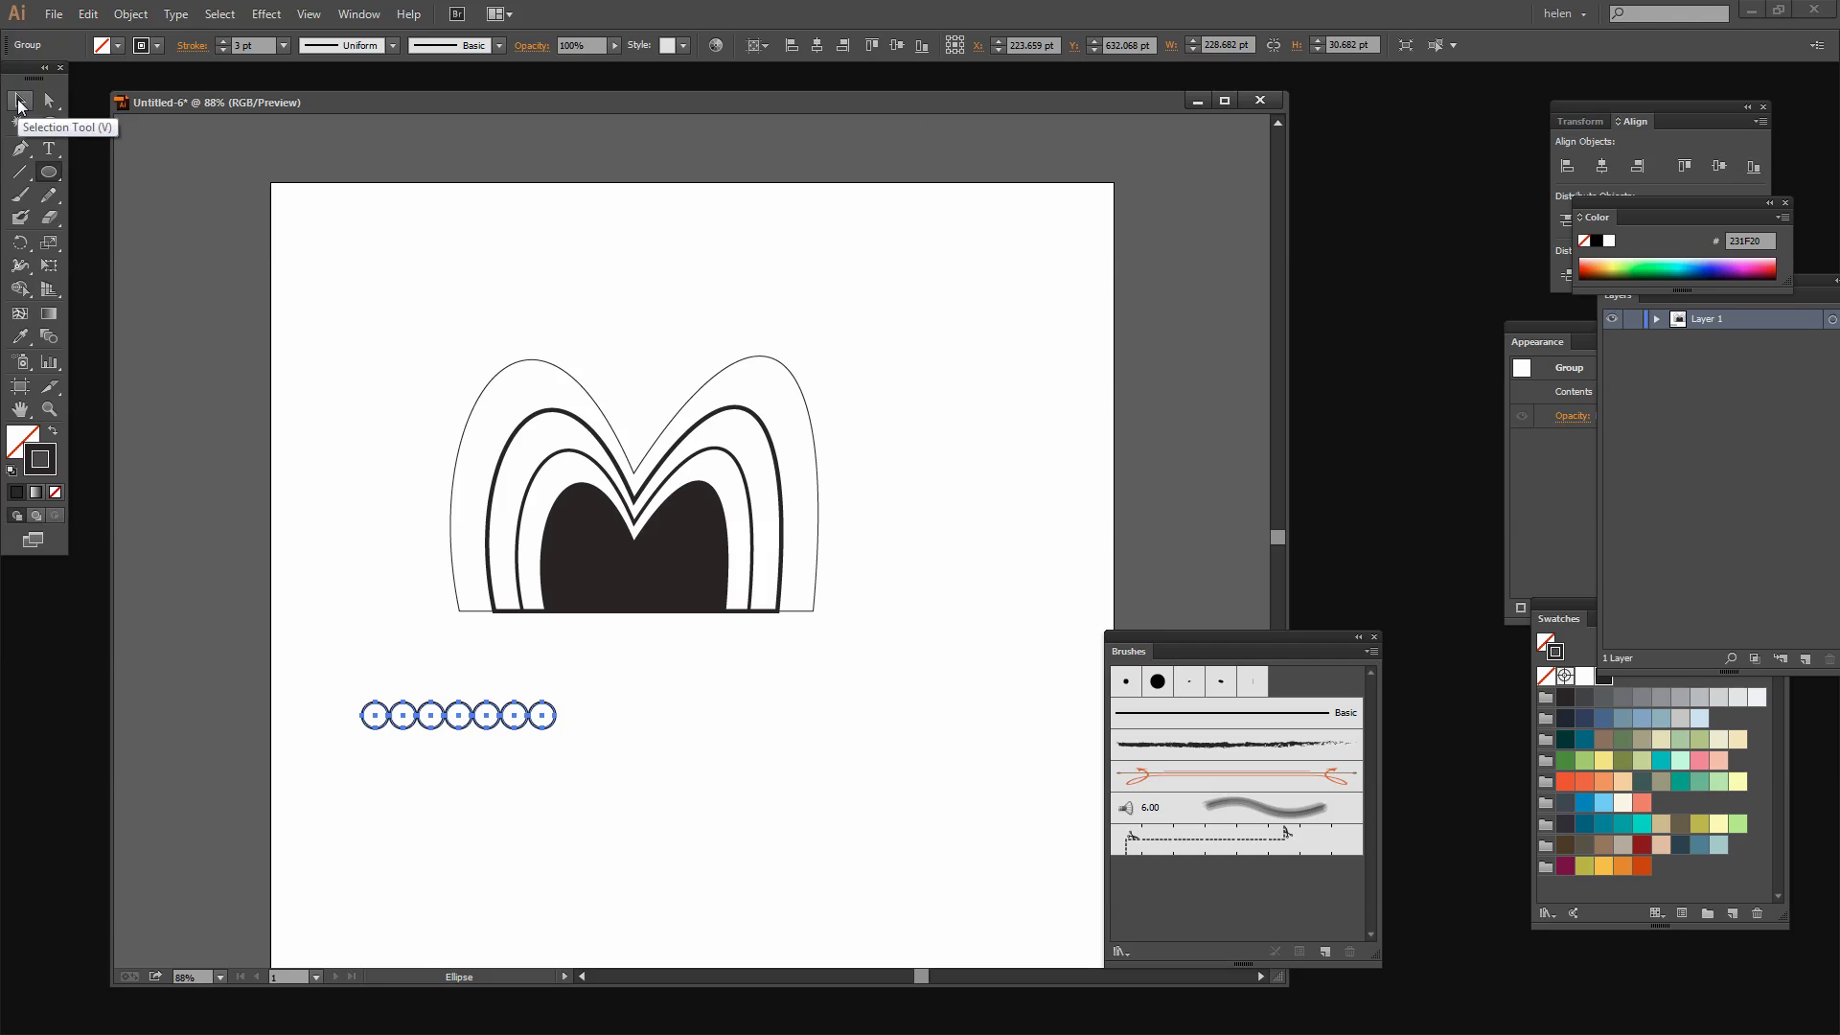
# Step: Select the row of circles and add it to the brushes as a new Pattern Brush
pyautogui.click(19, 102)
pyautogui.moveTo(487, 719)
pyautogui.mouseDown()
pyautogui.moveTo(1119, 865)
pyautogui.moveTo(507, 748)
pyautogui.mouseUp()
pyautogui.click(441, 713)
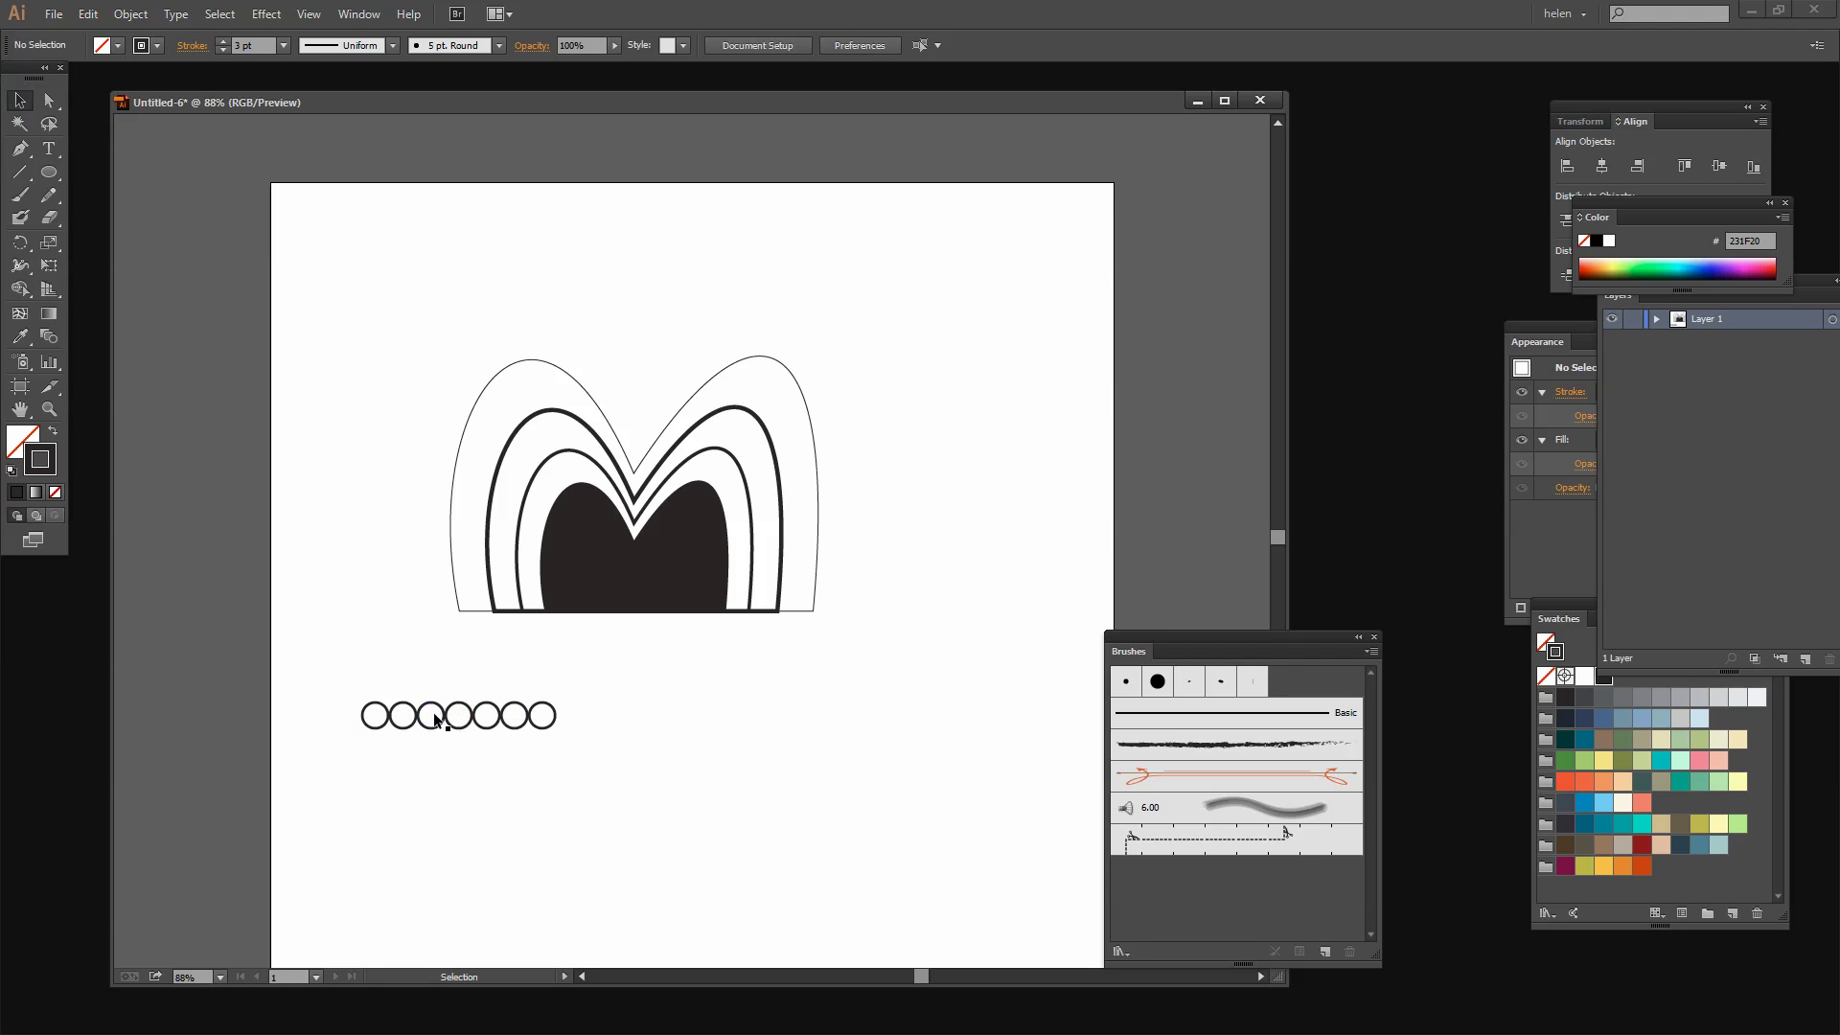
pyautogui.click(381, 716)
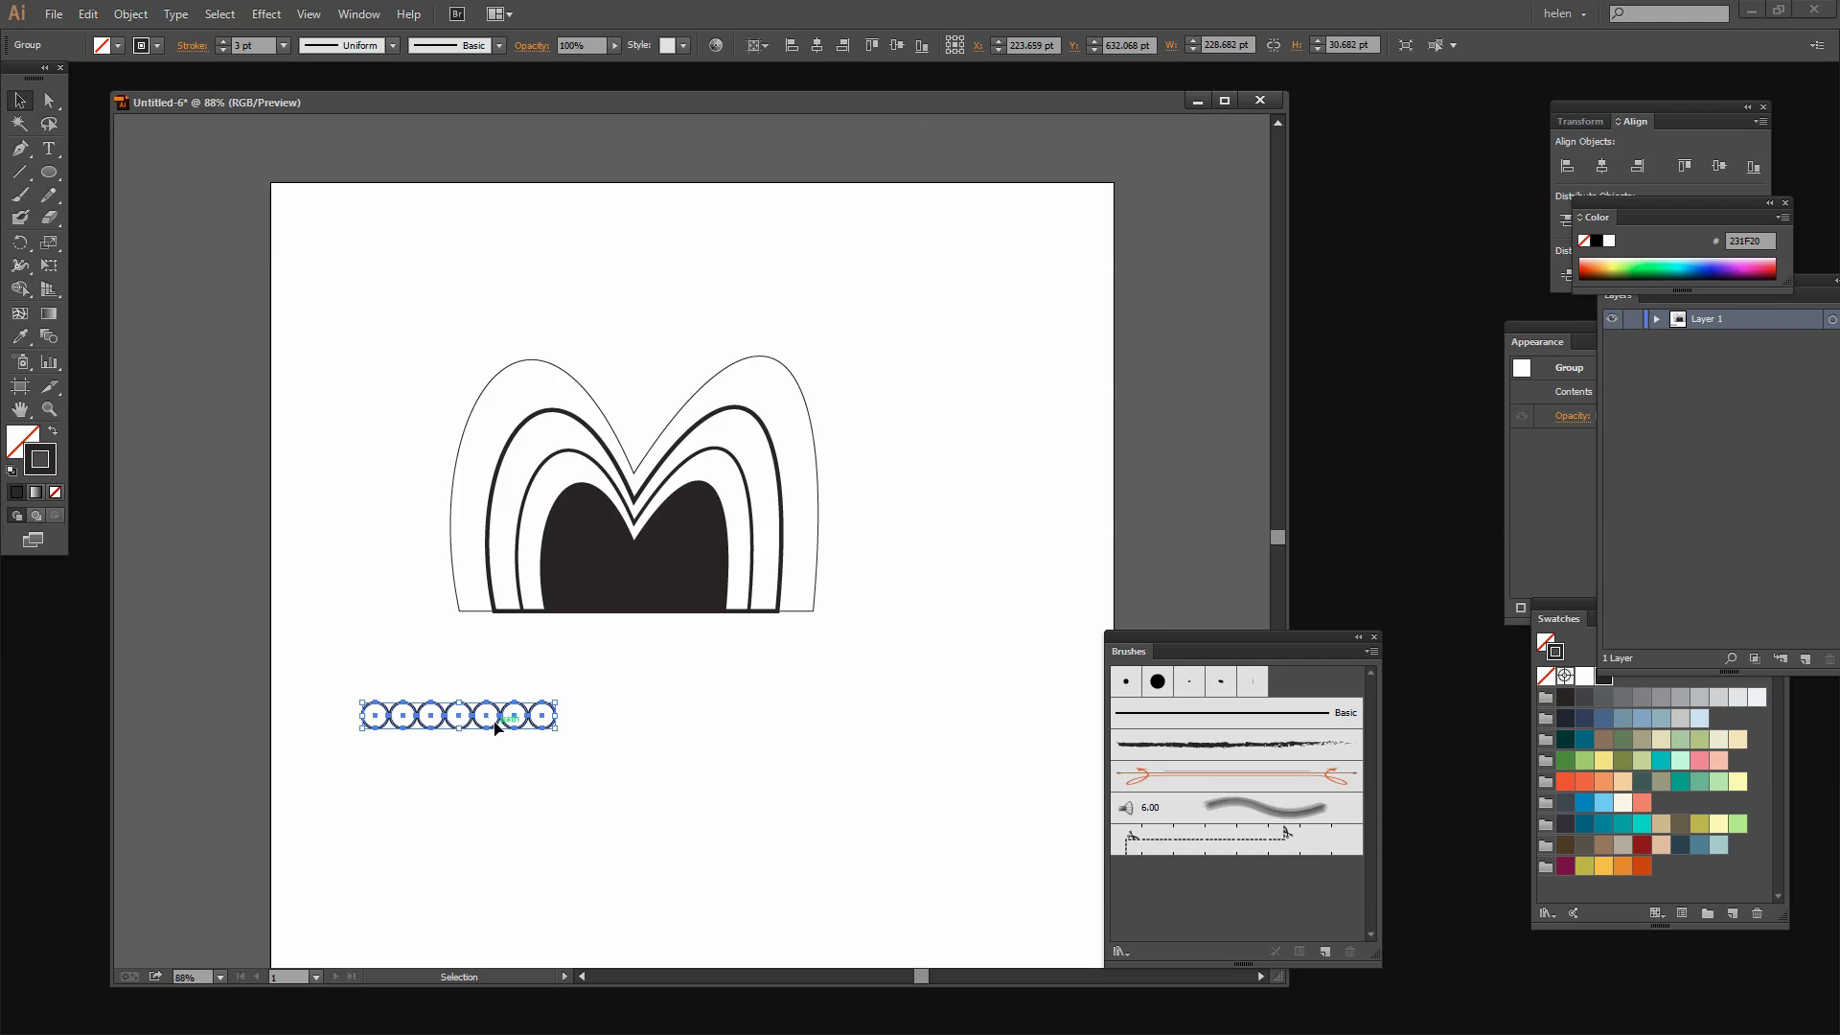
pyautogui.moveTo(496, 729)
pyautogui.mouseDown()
pyautogui.moveTo(780, 811)
pyautogui.moveTo(1220, 897)
pyautogui.mouseUp()
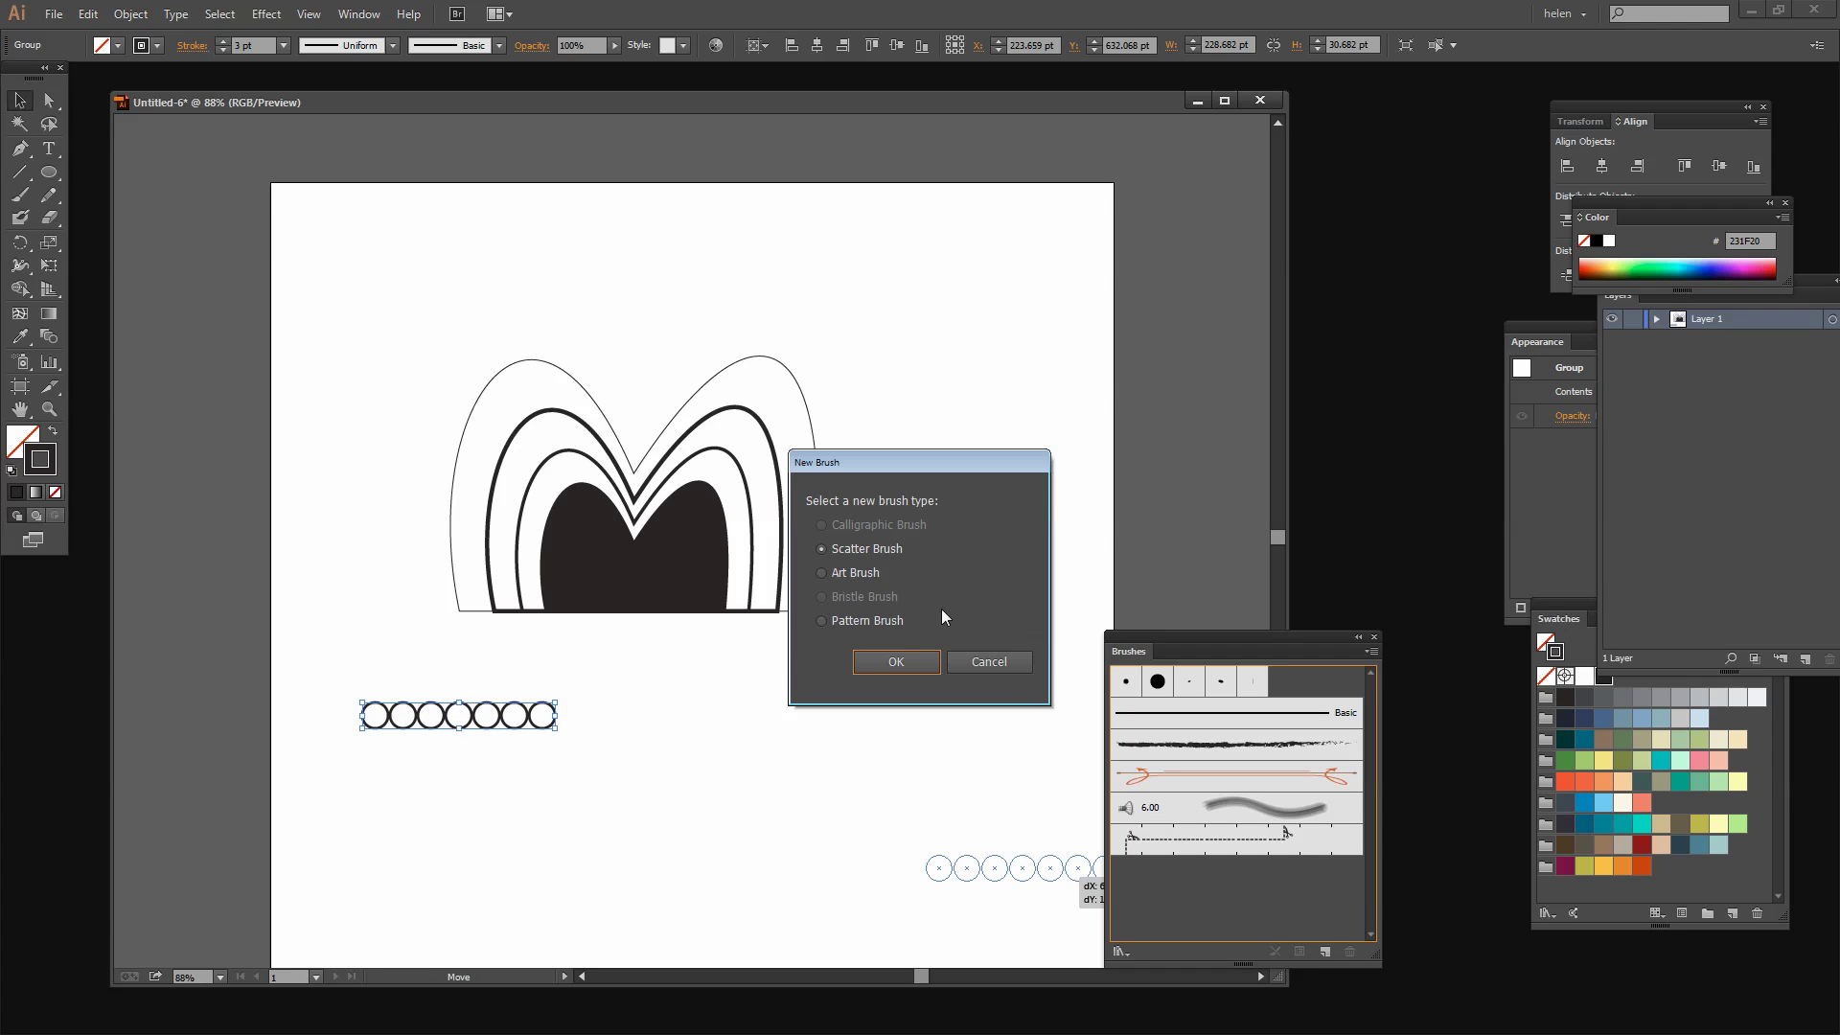
pyautogui.click(820, 621)
pyautogui.click(896, 662)
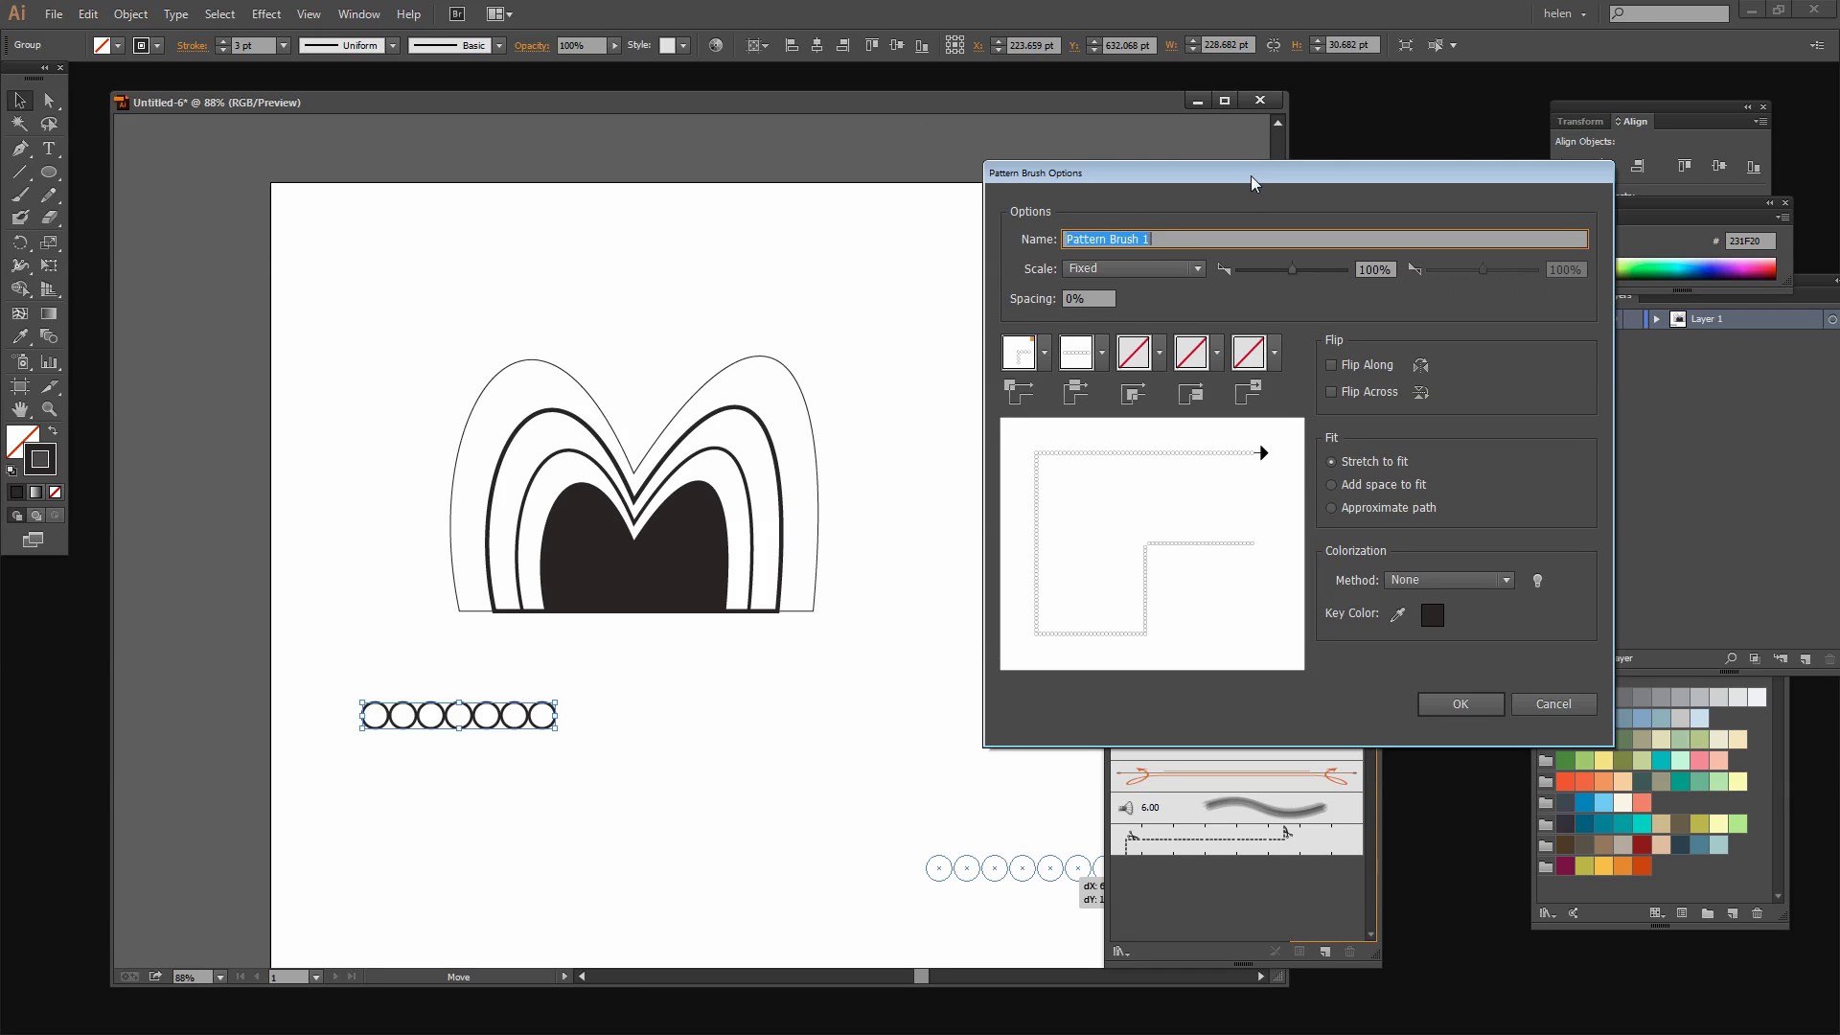
# Step: Set the inner corner tile of the new circle pattern brush to Auto-Centered
pyautogui.moveTo(1250, 175); pyautogui.dragTo(619, 214)
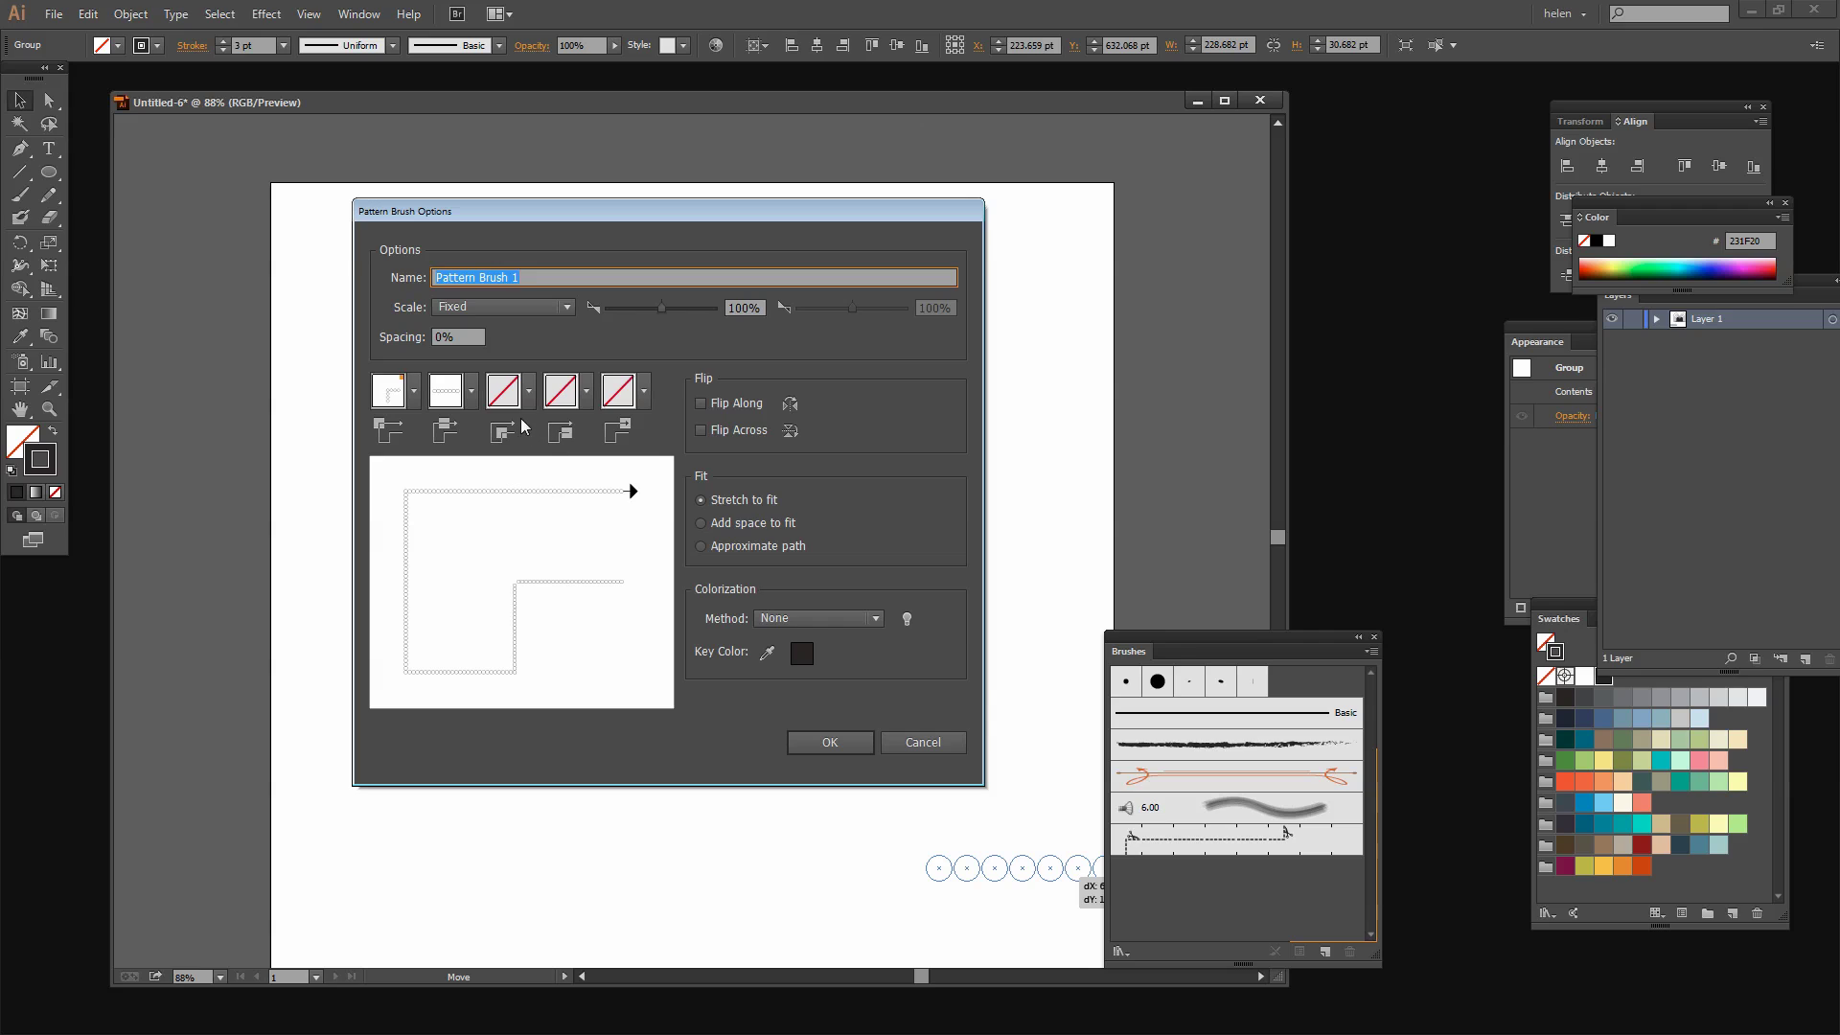
pyautogui.click(529, 391)
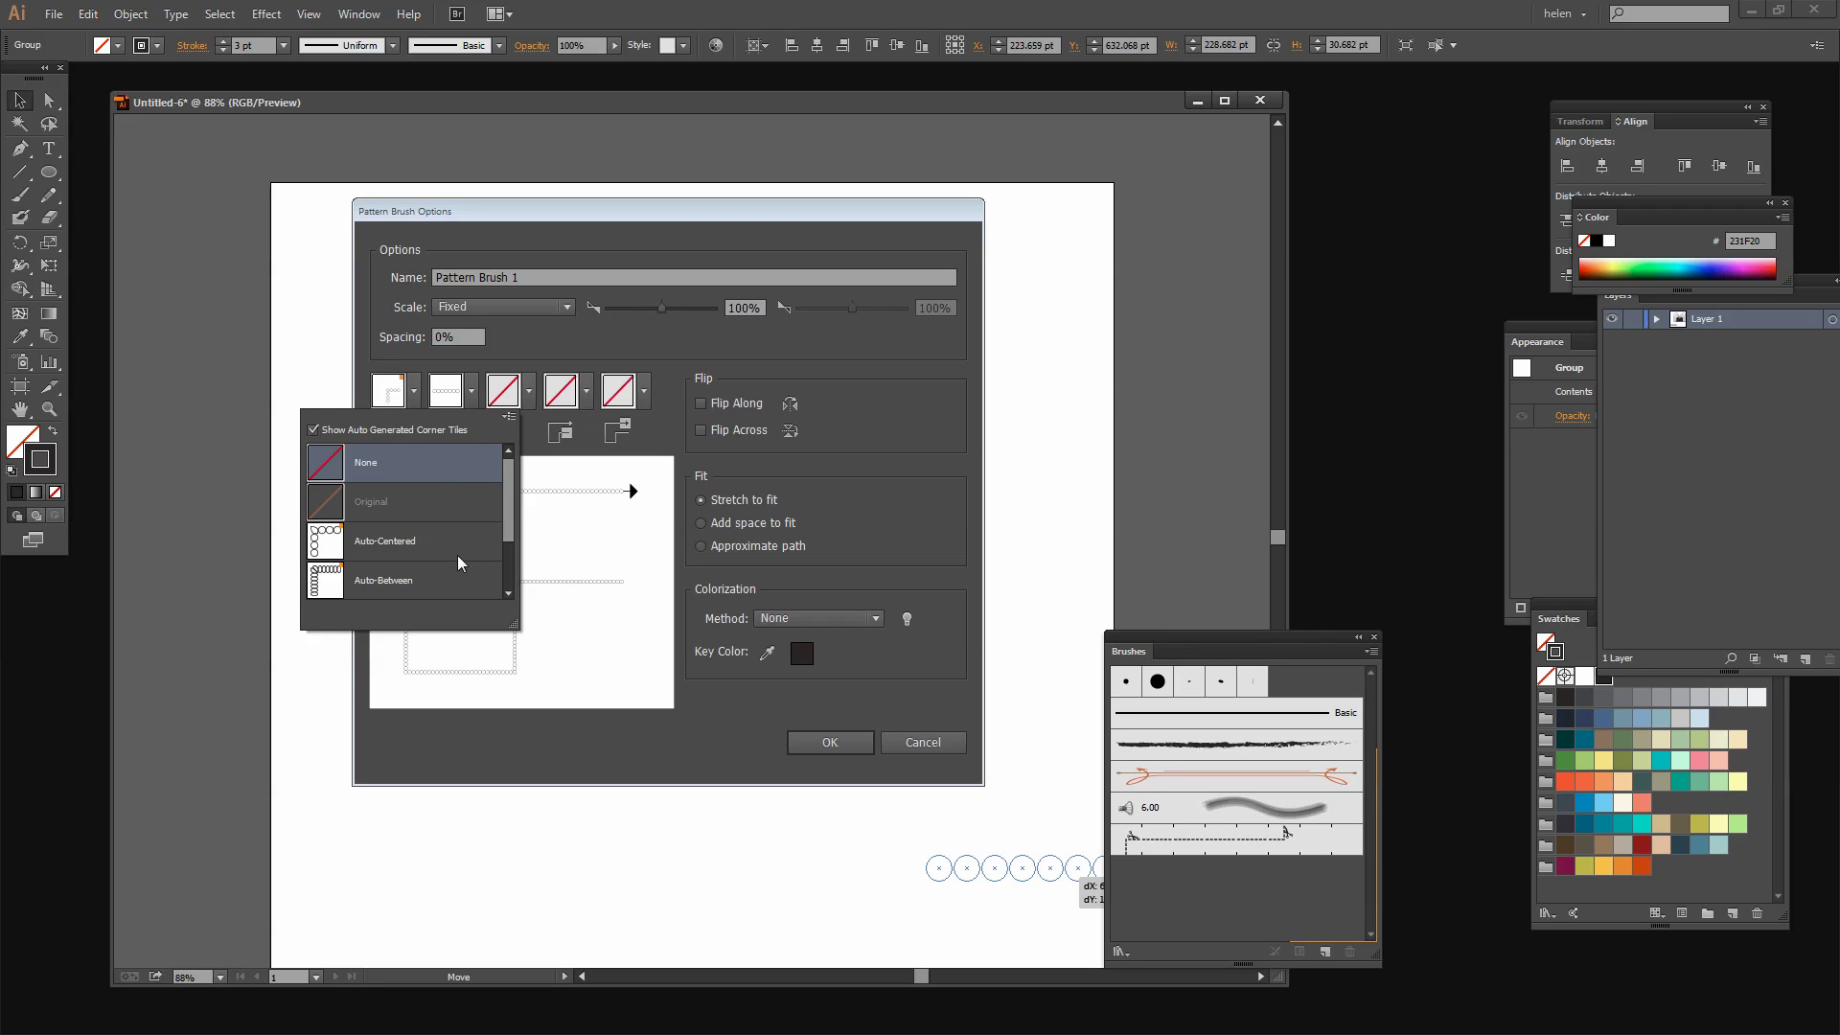
pyautogui.moveTo(502, 526); pyautogui.dragTo(511, 565)
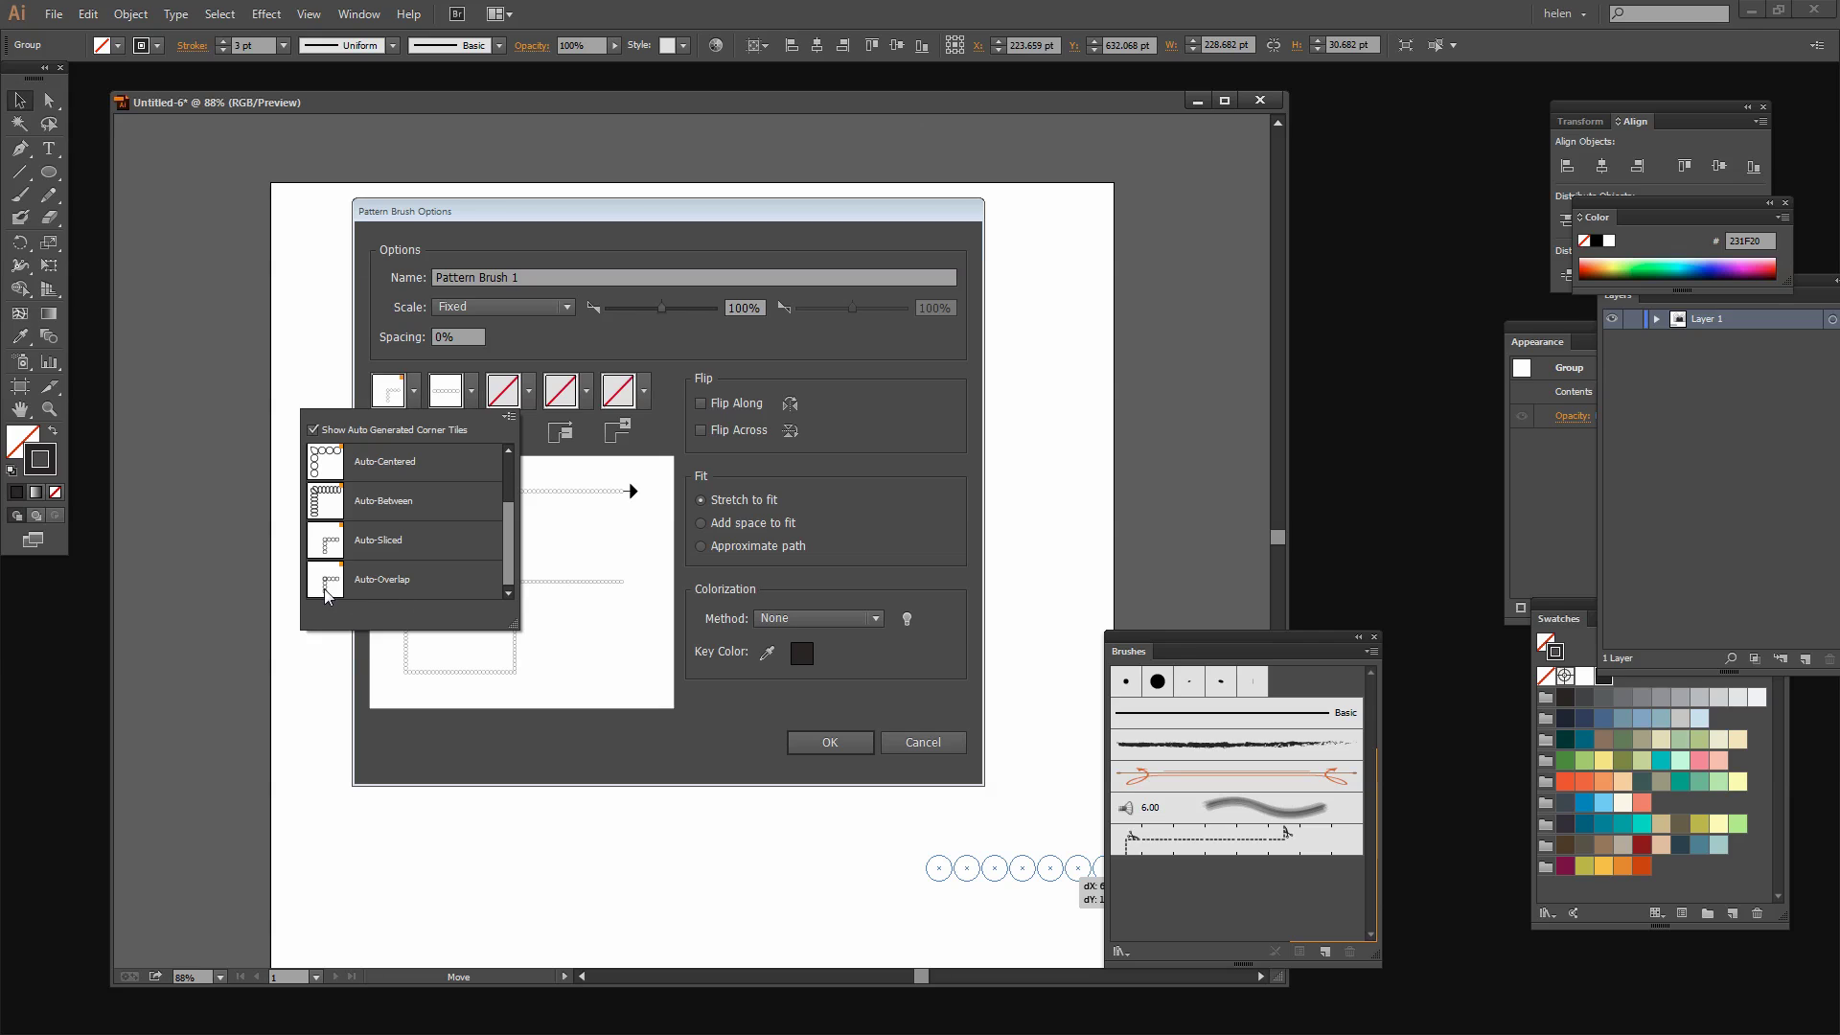
pyautogui.click(373, 552)
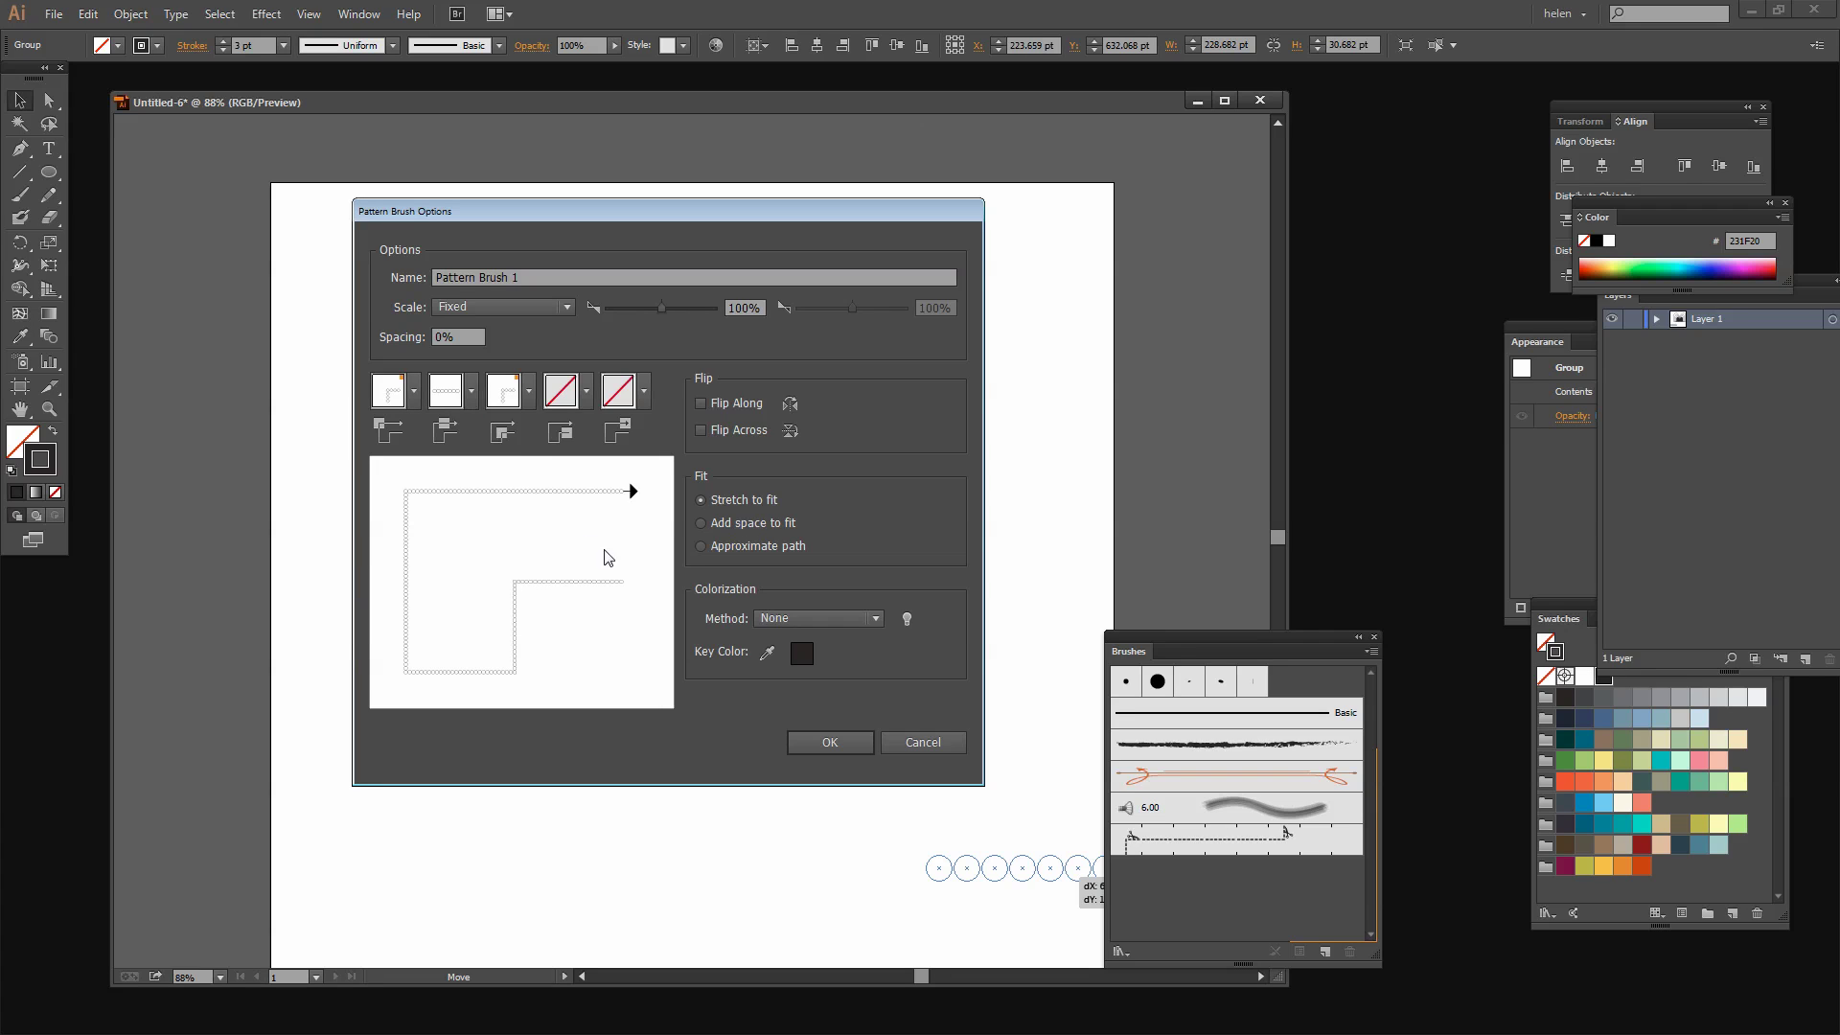
pyautogui.click(529, 393)
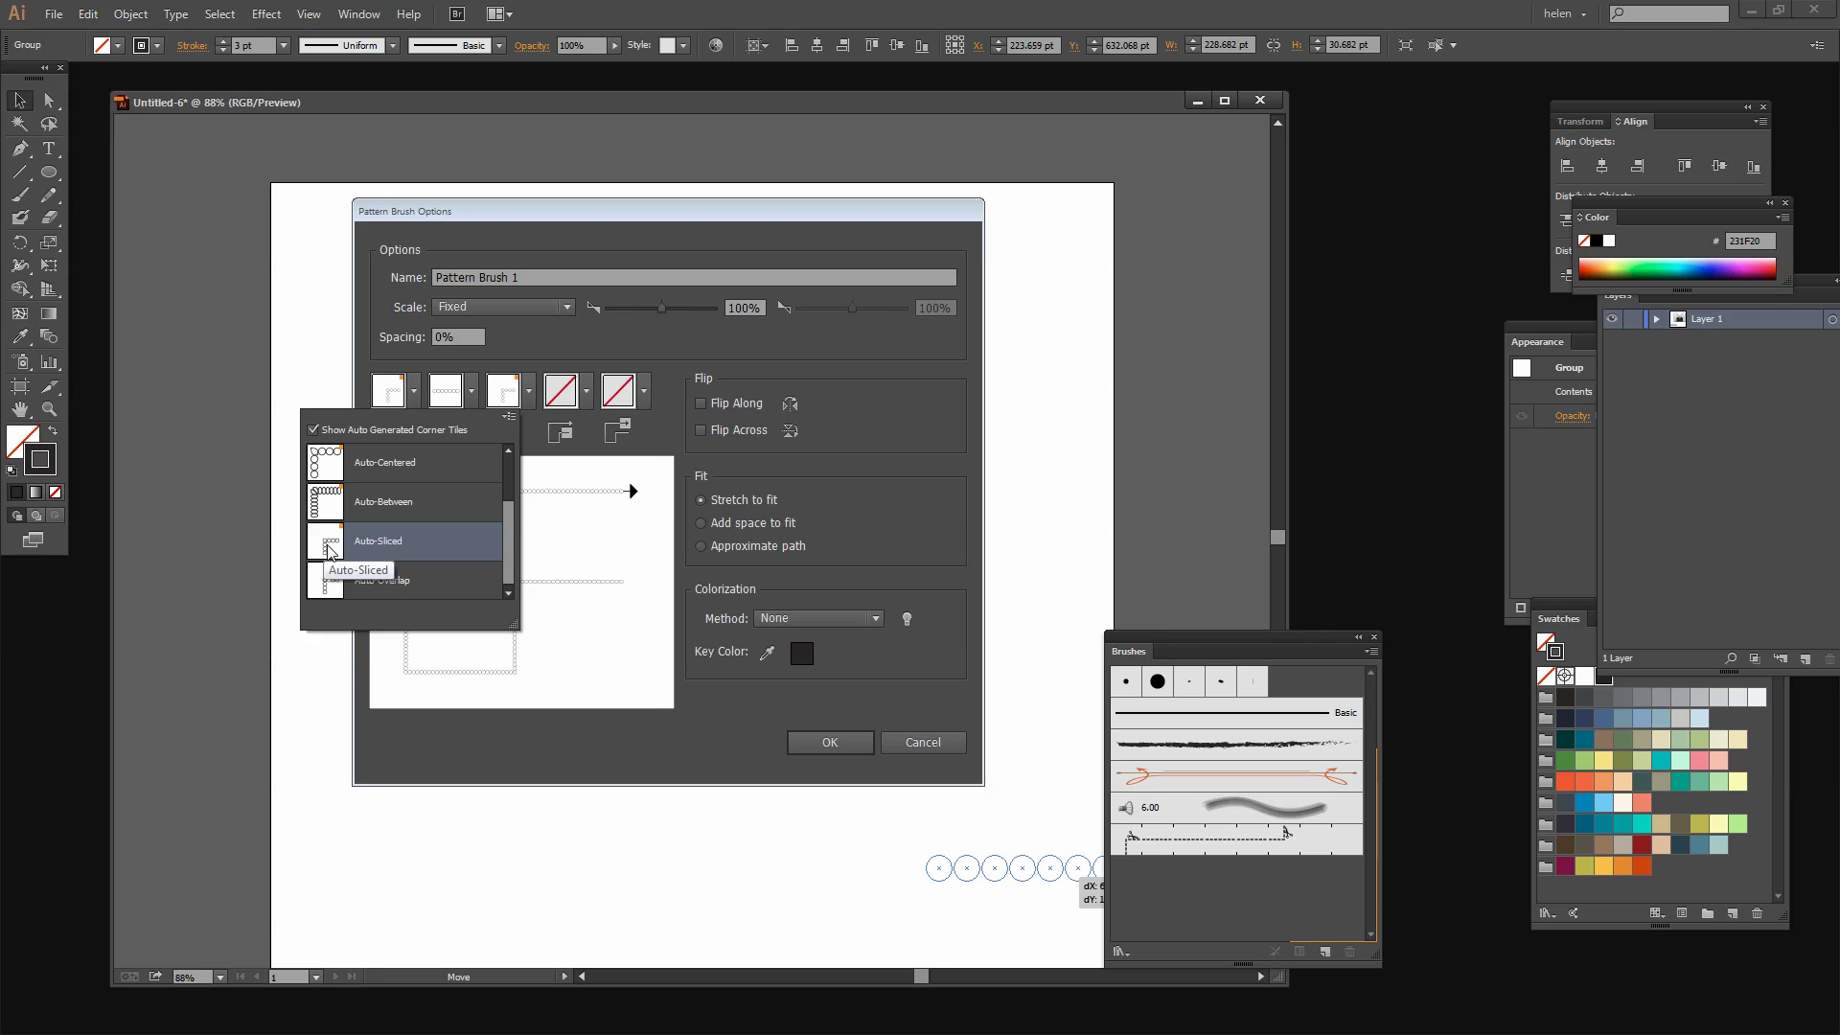
pyautogui.click(372, 464)
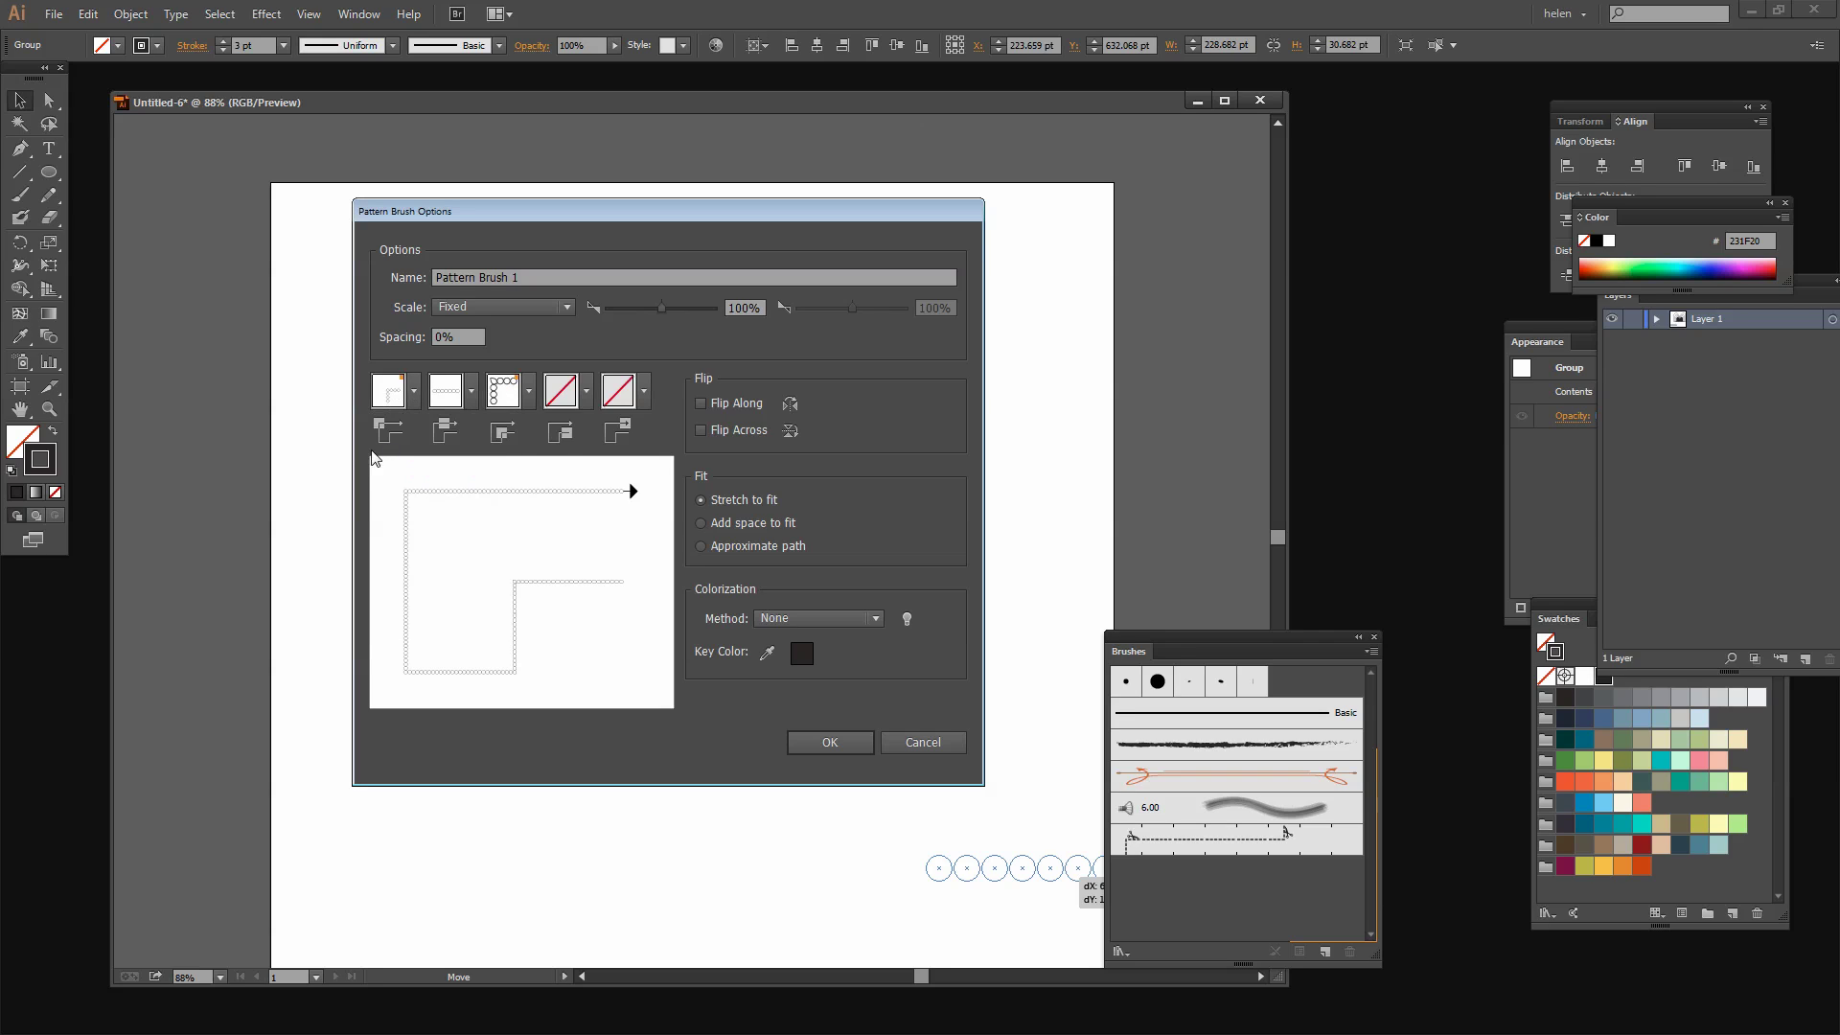
# Step: Set the pattern brush's colorization method to Tints and create the brush
pyautogui.click(873, 621)
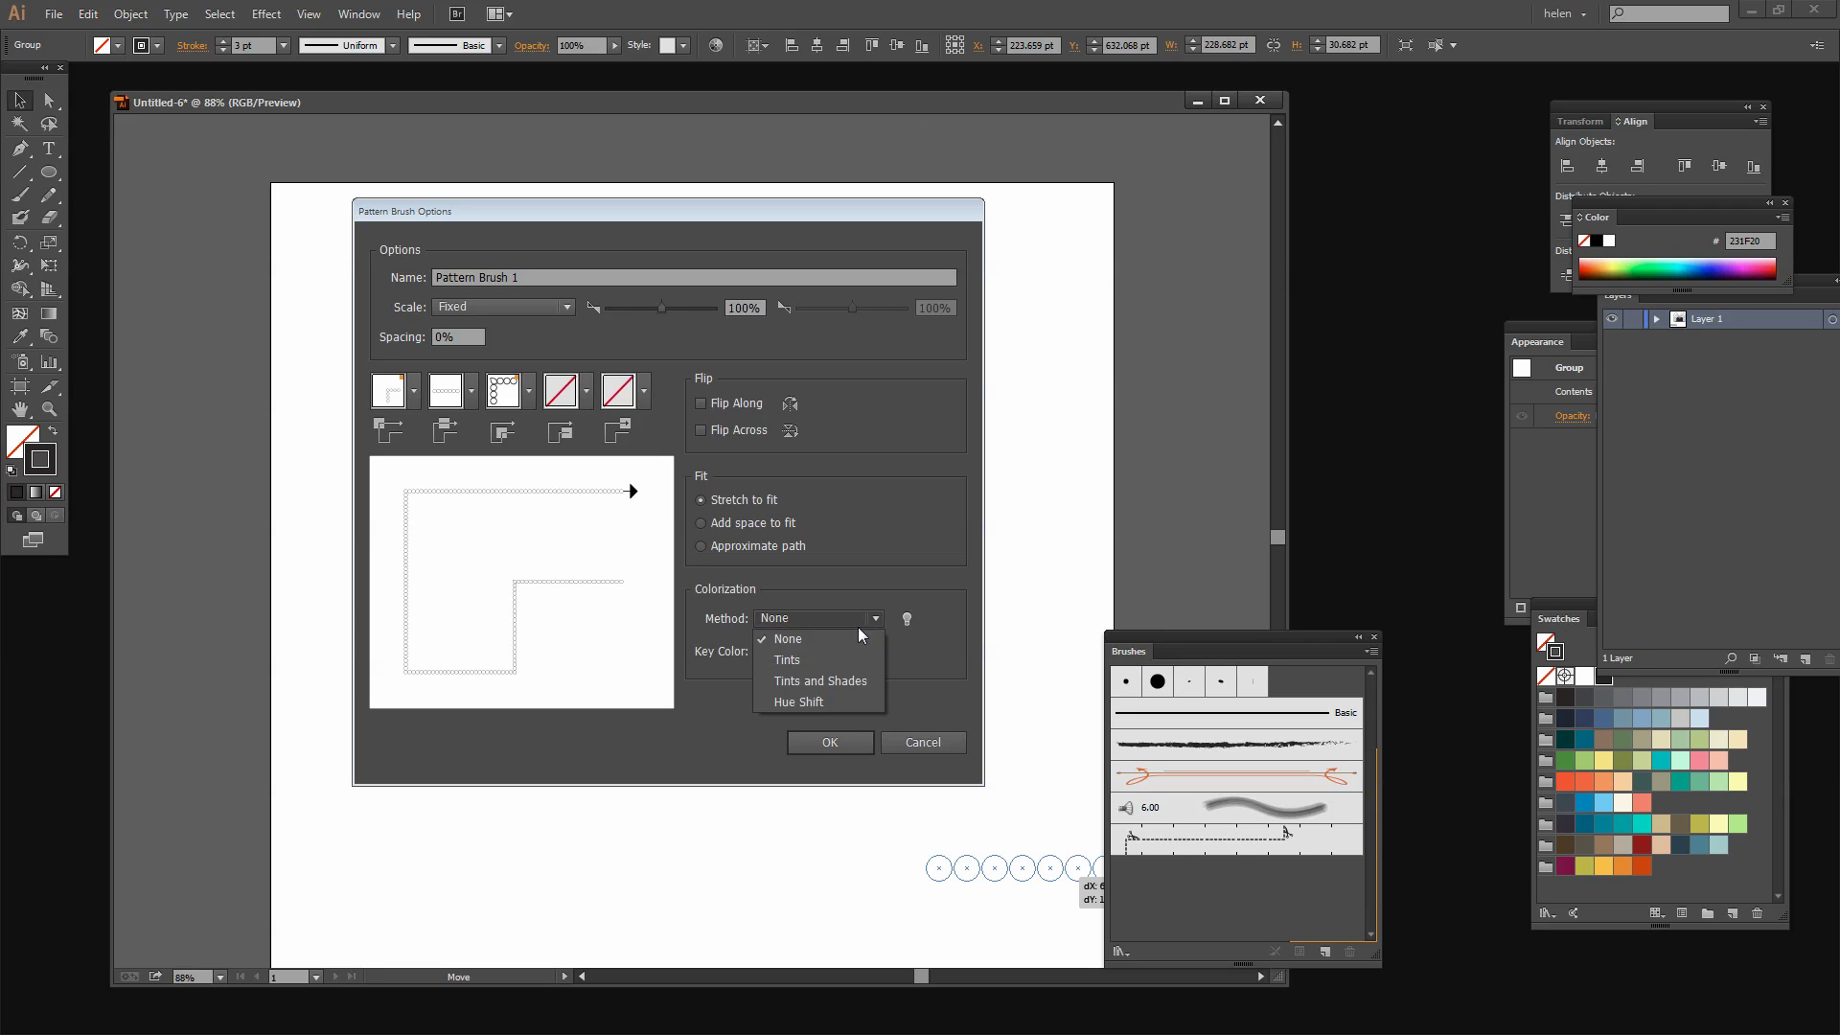
pyautogui.click(786, 661)
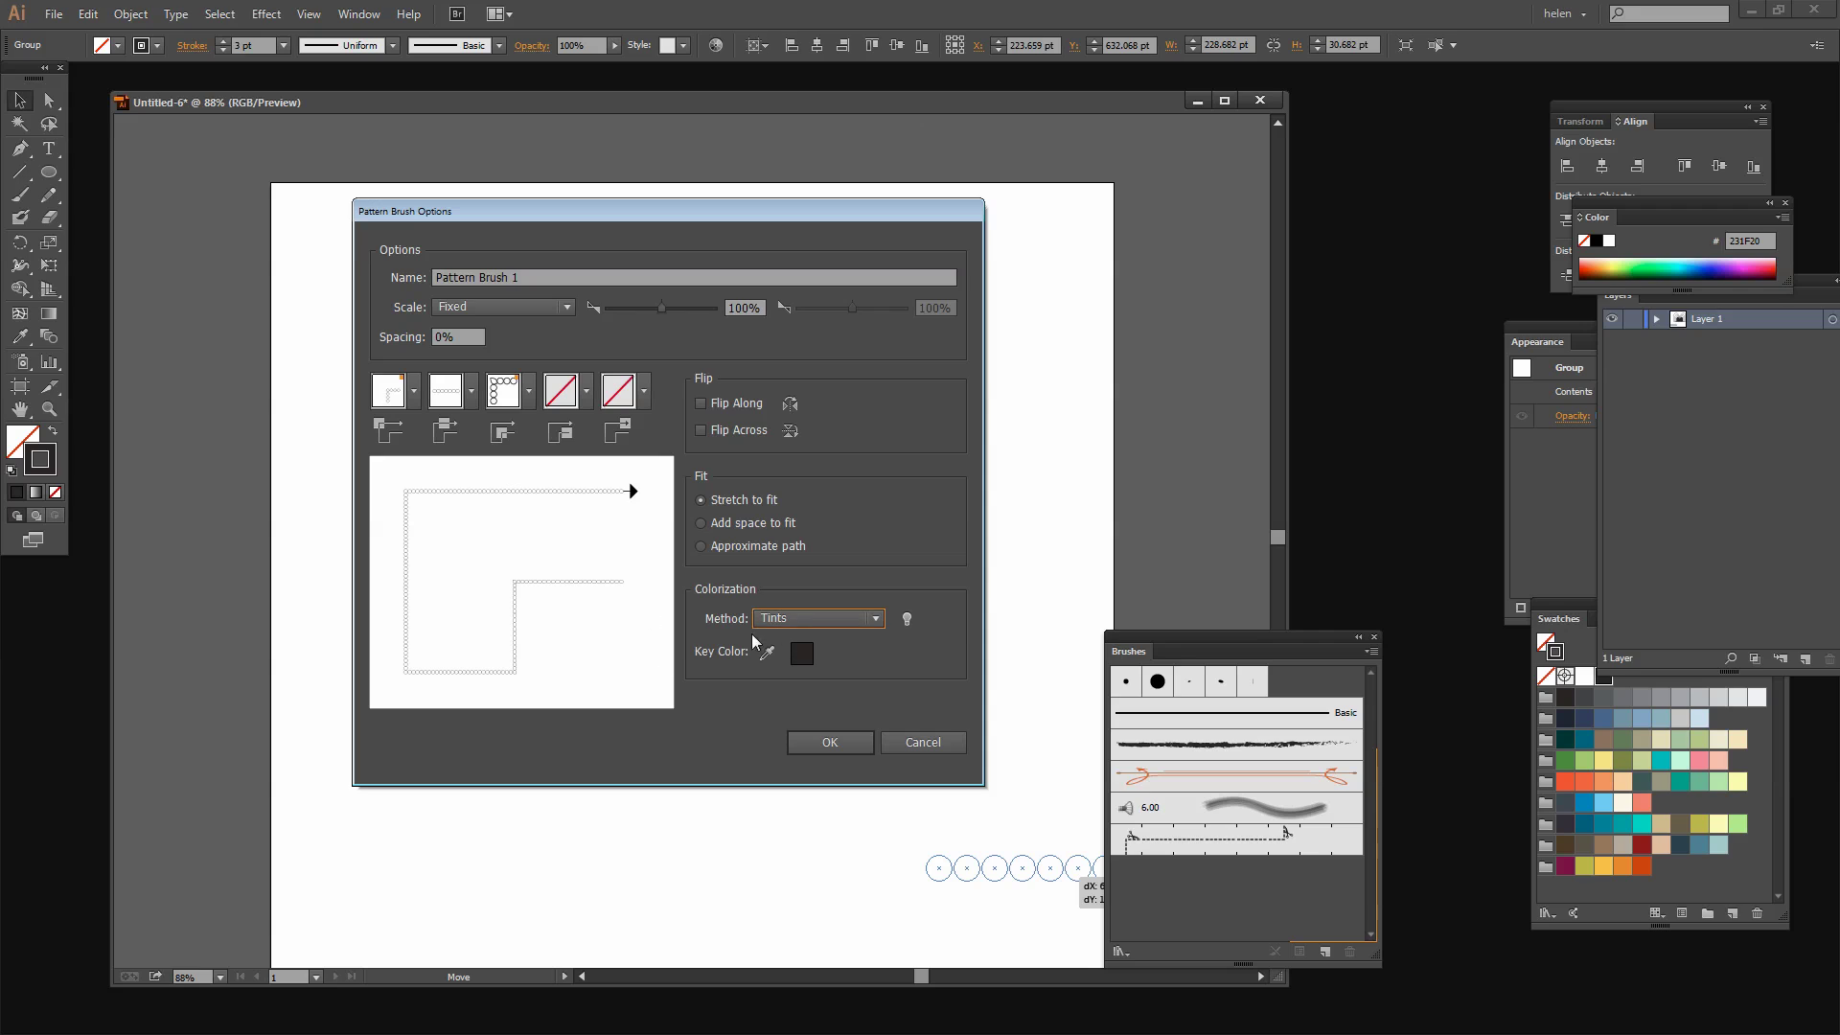
pyautogui.click(827, 744)
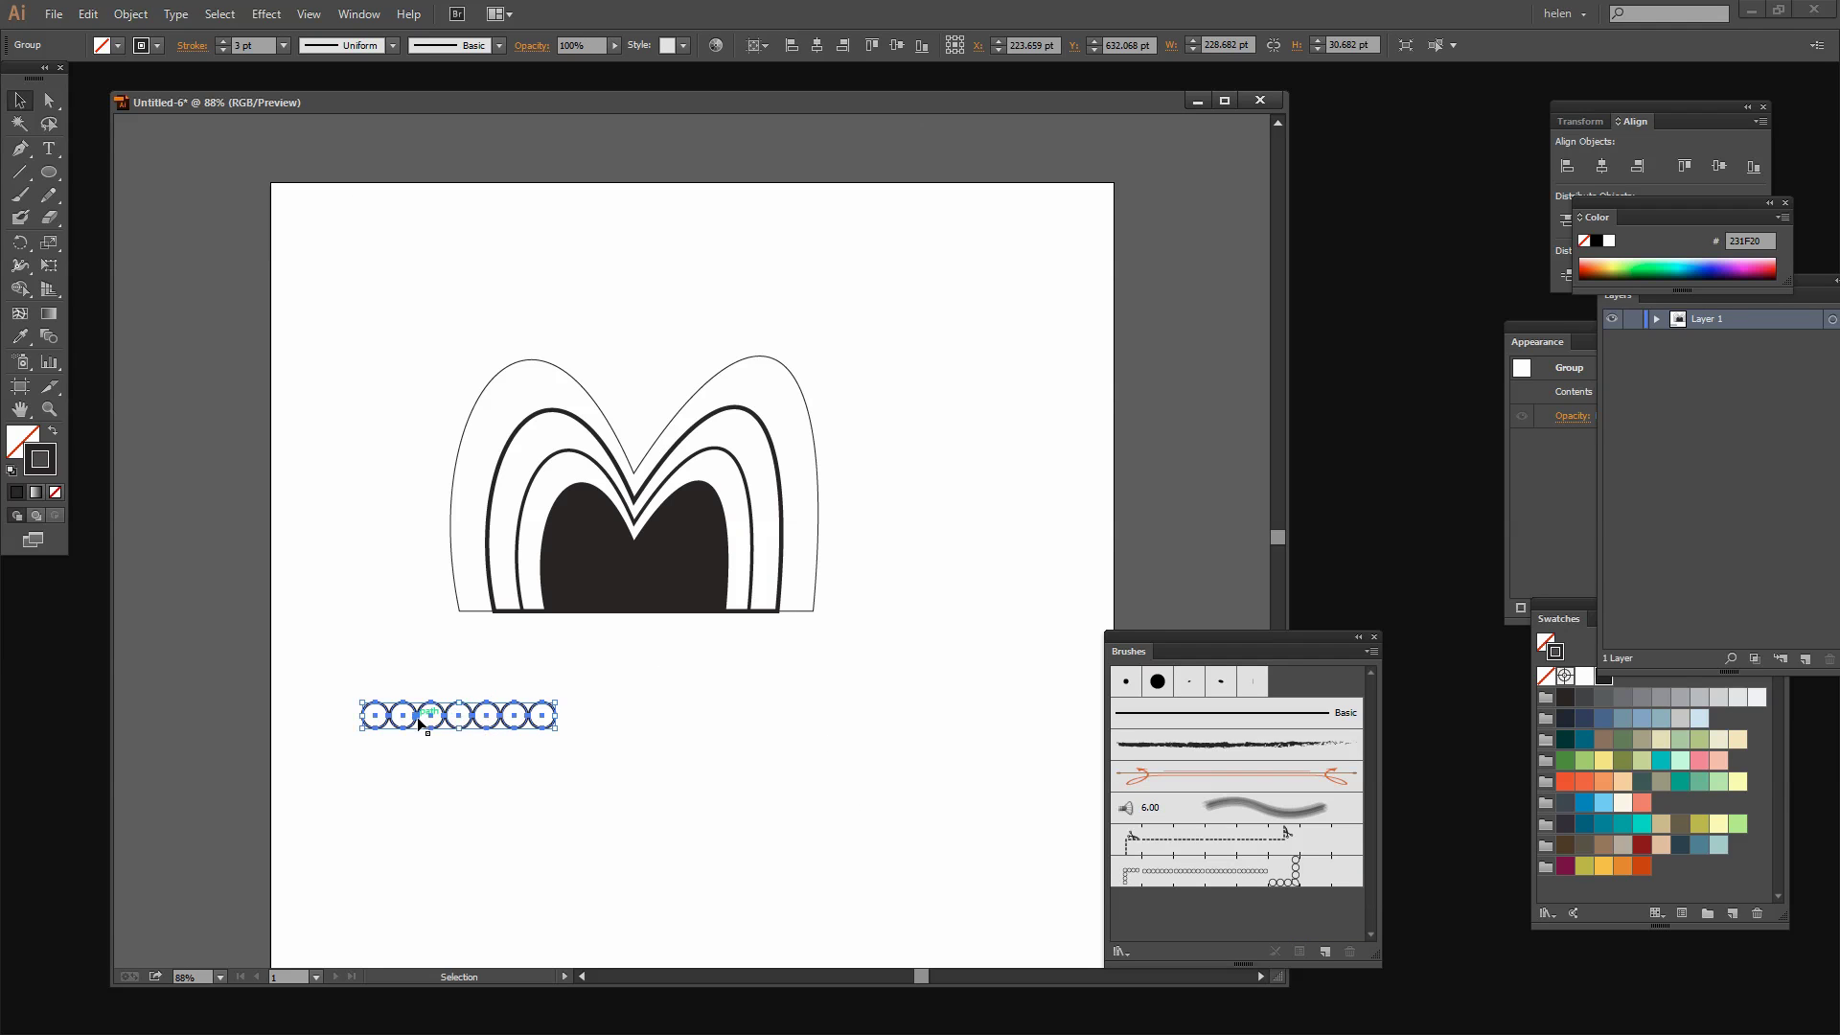
# Step: Move the row of circles off the artboard's left edge and the outermost arch outline below the rest of the motif
pyautogui.moveTo(407, 720); pyautogui.dragTo(189, 551)
pyautogui.moveTo(435, 707); pyautogui.dragTo(124, 753)
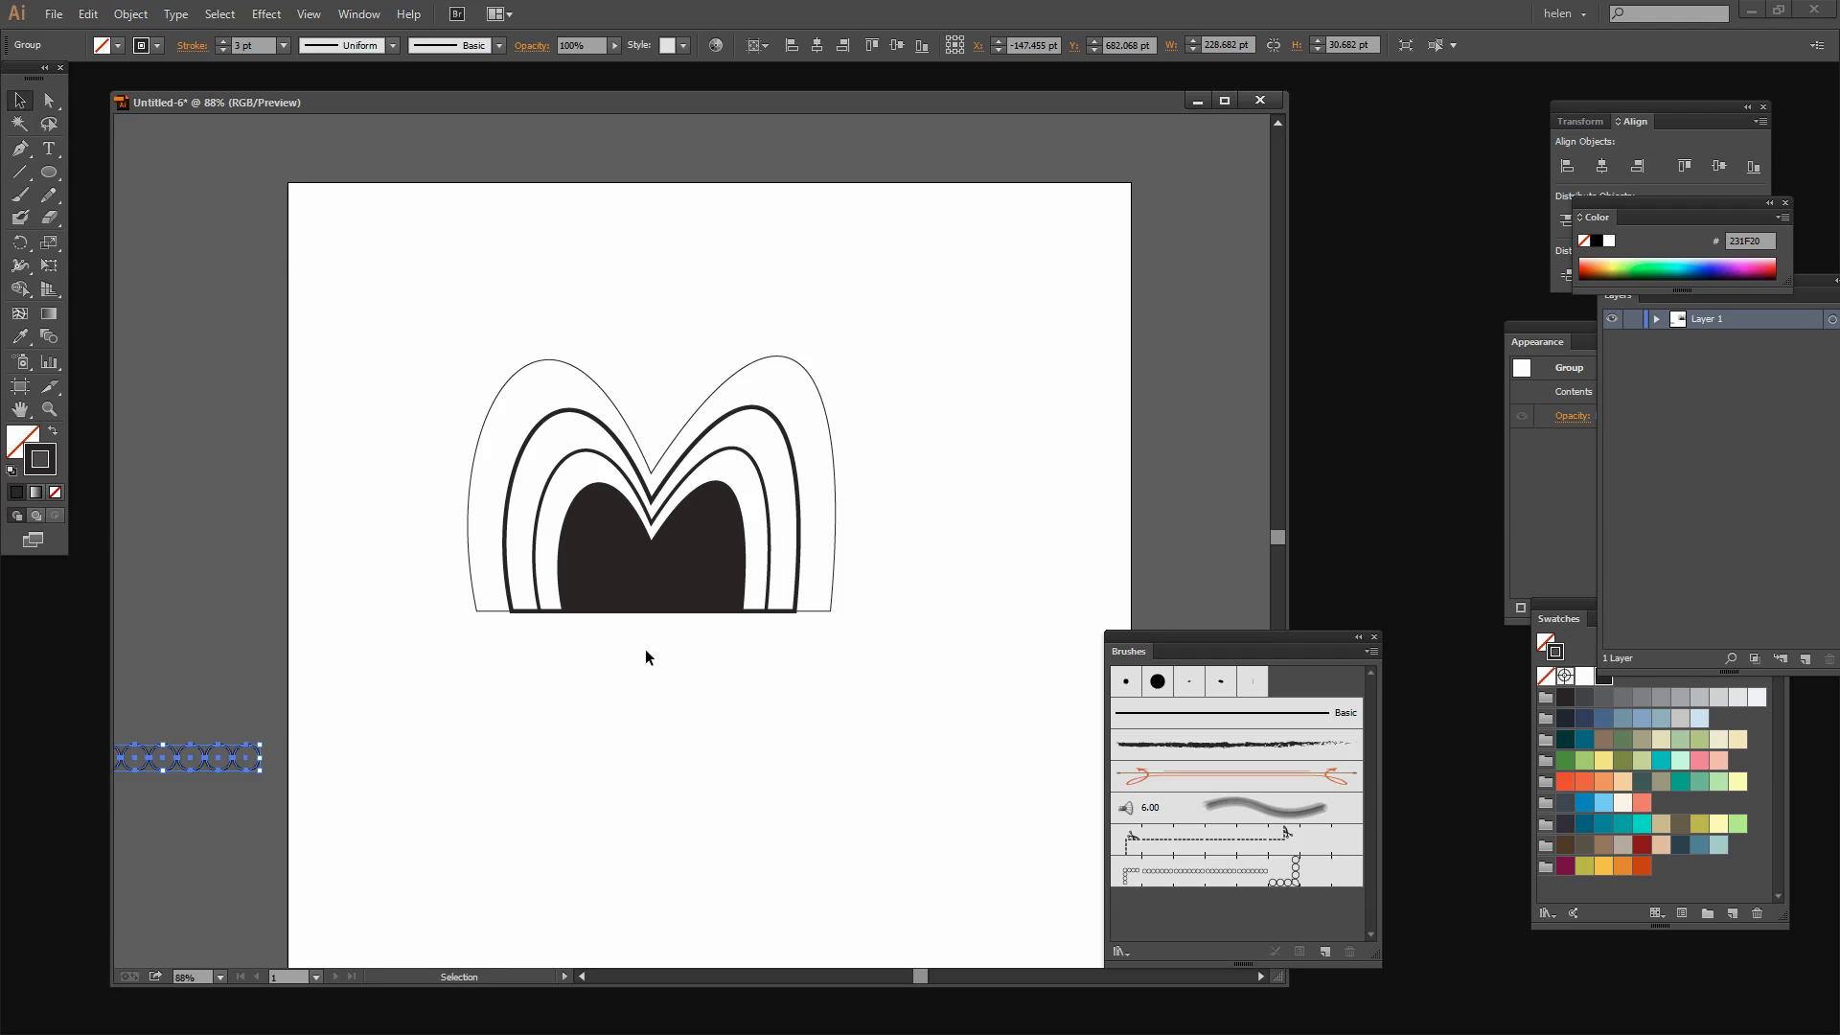
pyautogui.click(830, 587)
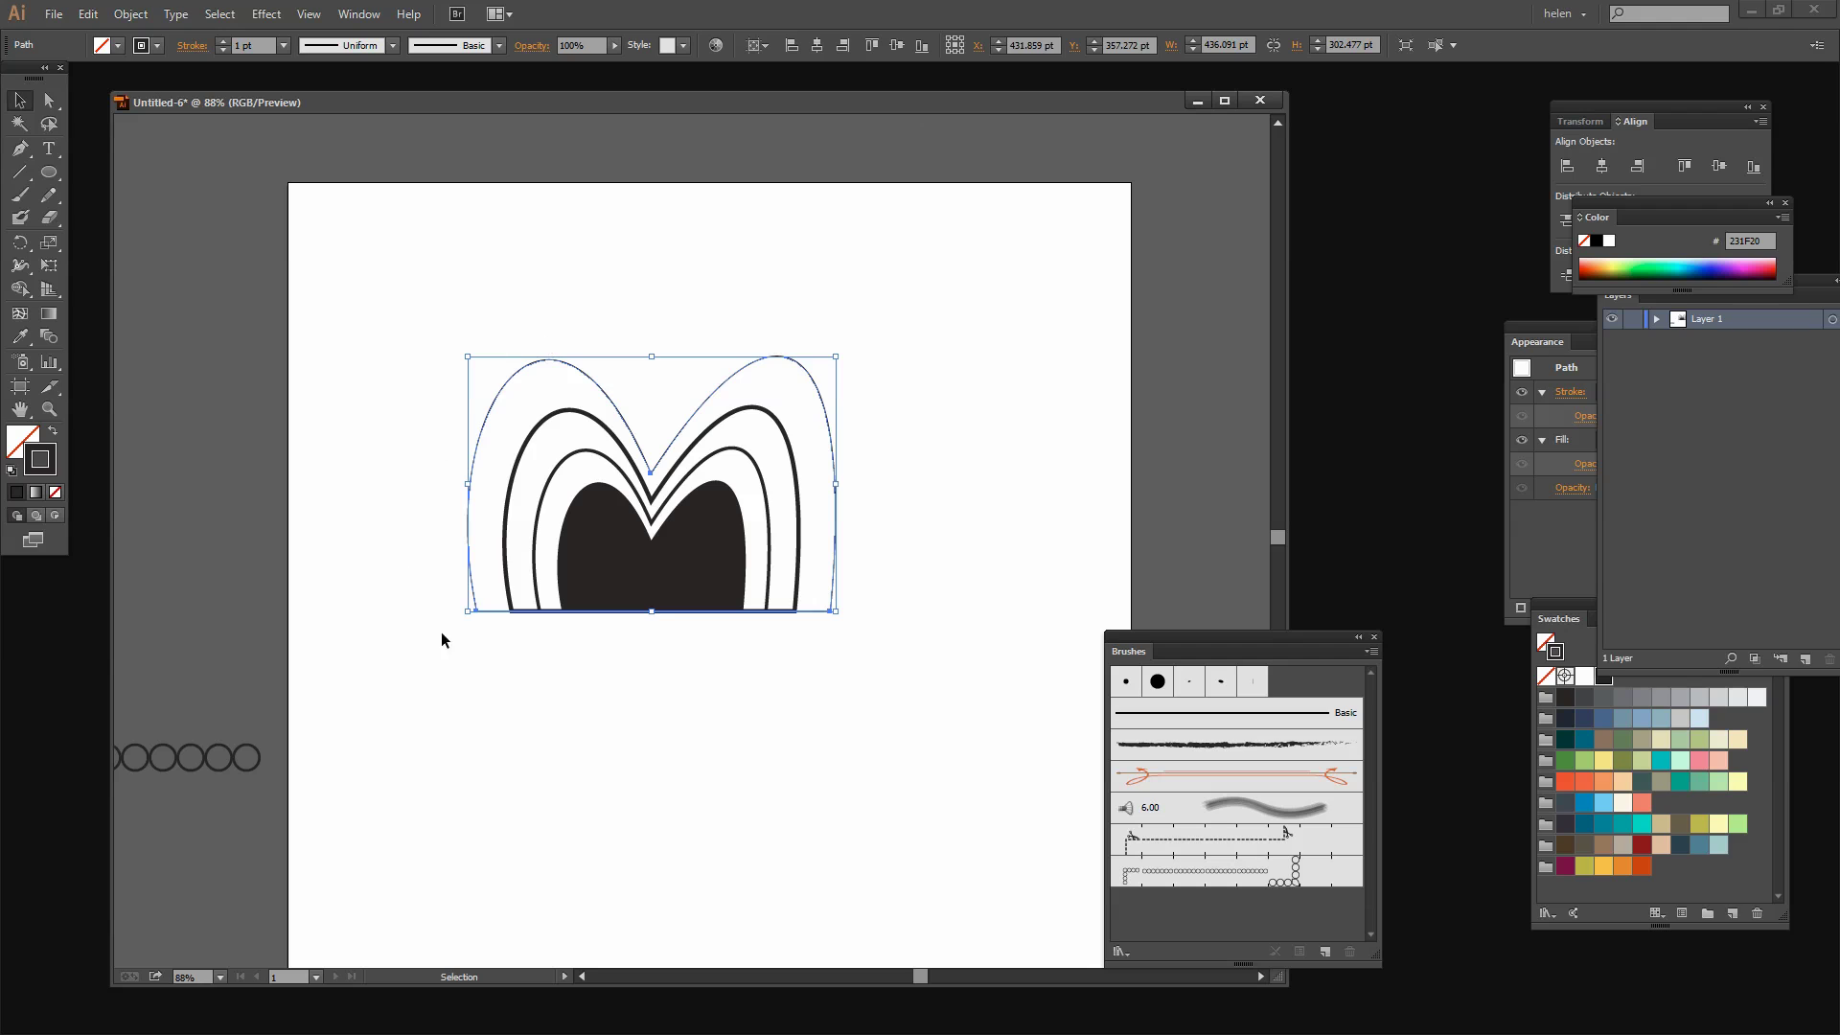
pyautogui.moveTo(723, 393); pyautogui.dragTo(658, 667)
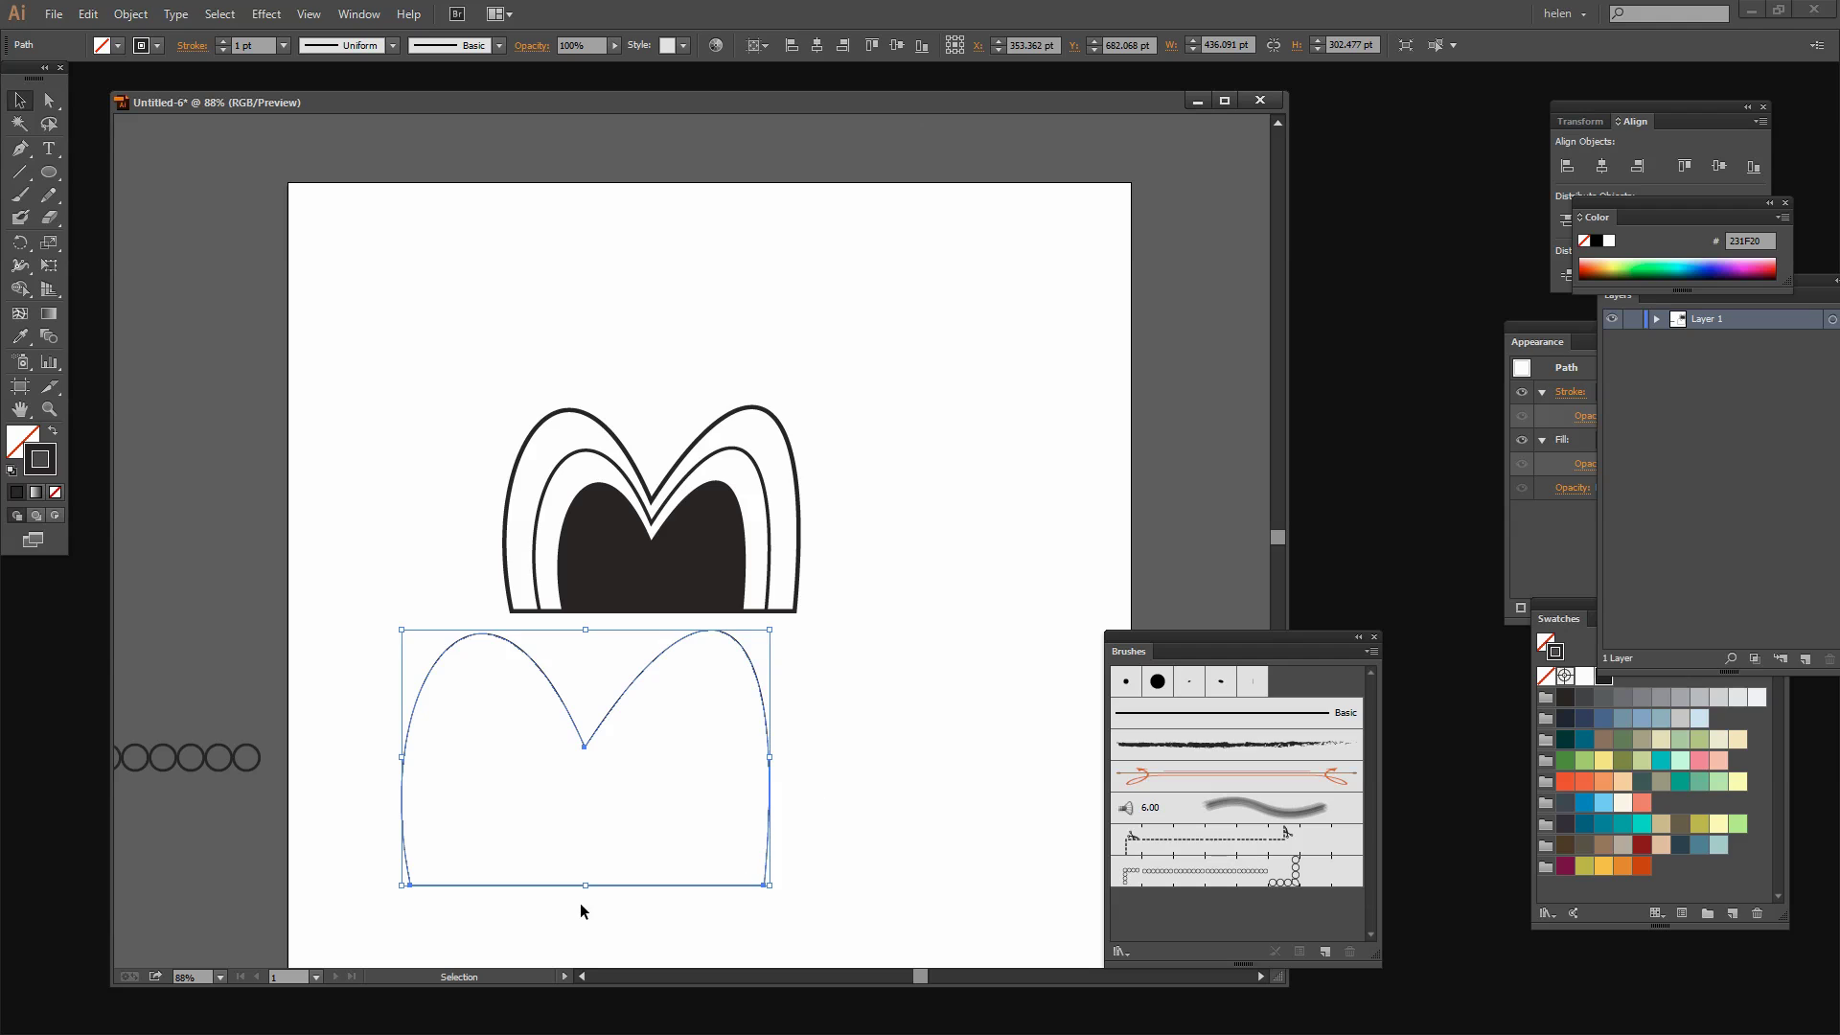
# Step: Cut the separated arch outline at both of its bottom corner anchors with the Scissors tool
pyautogui.click(670, 895)
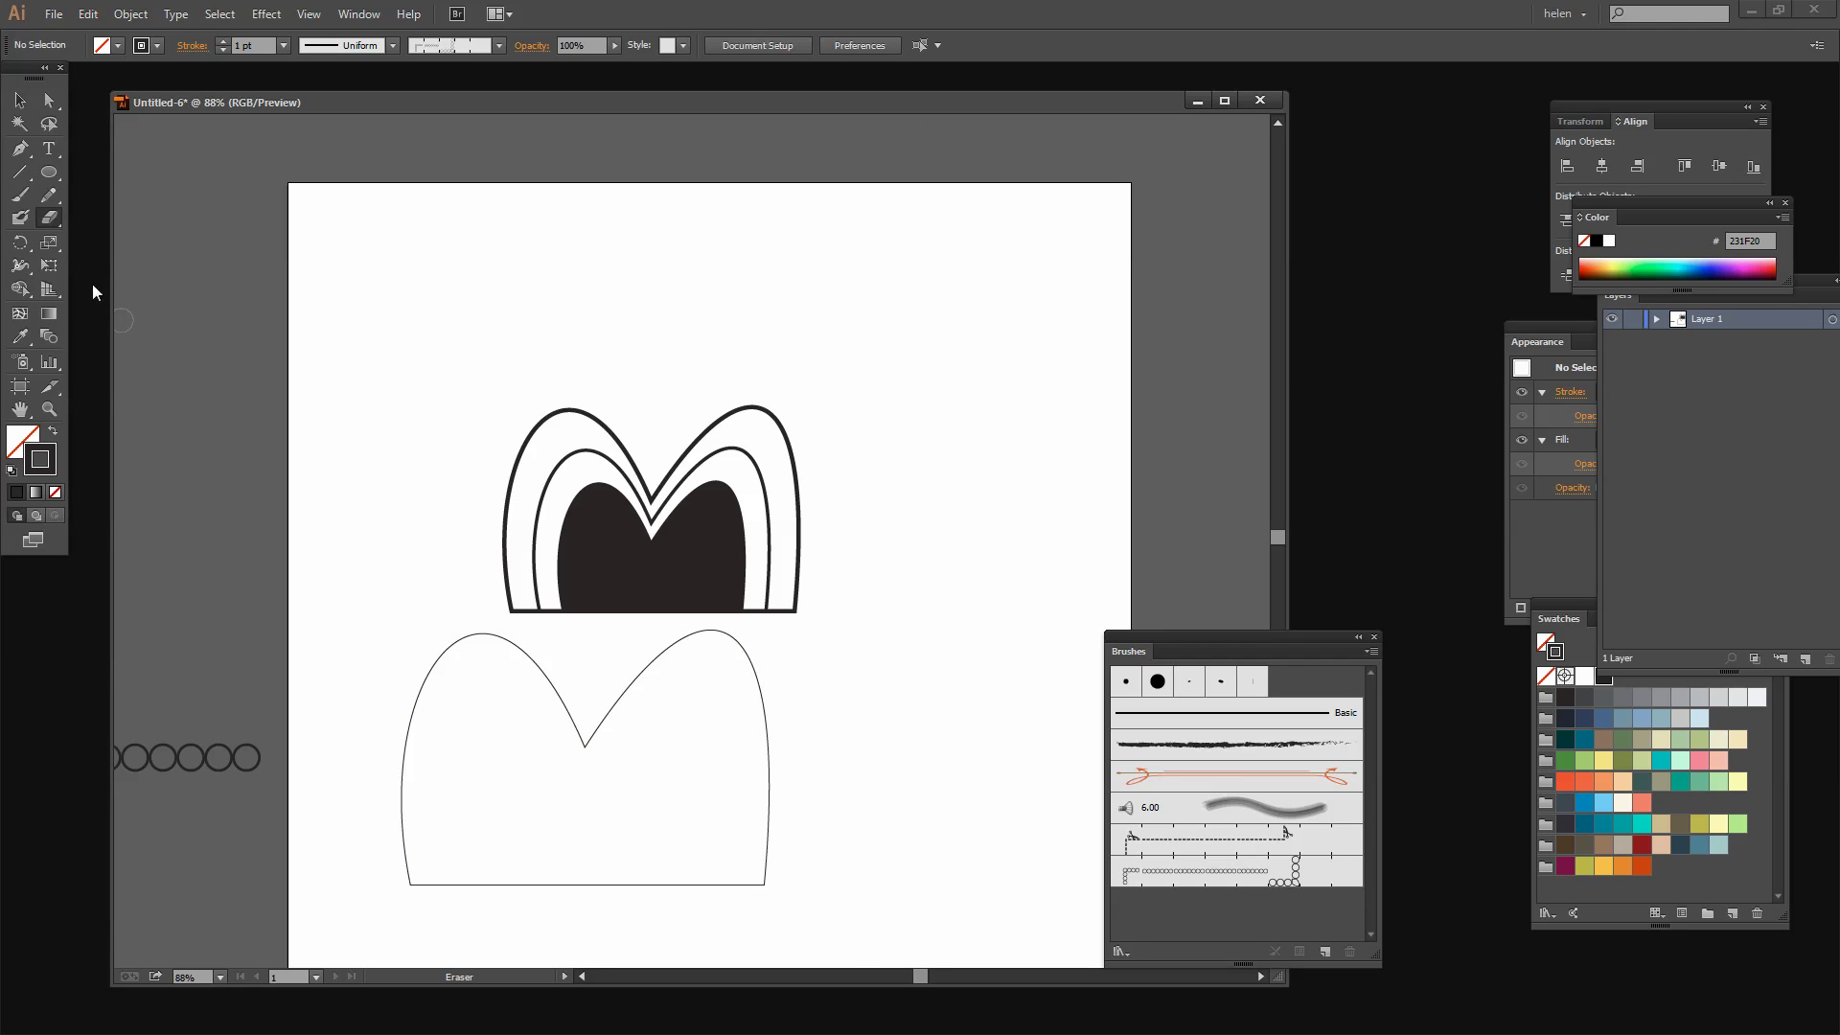
pyautogui.click(55, 218)
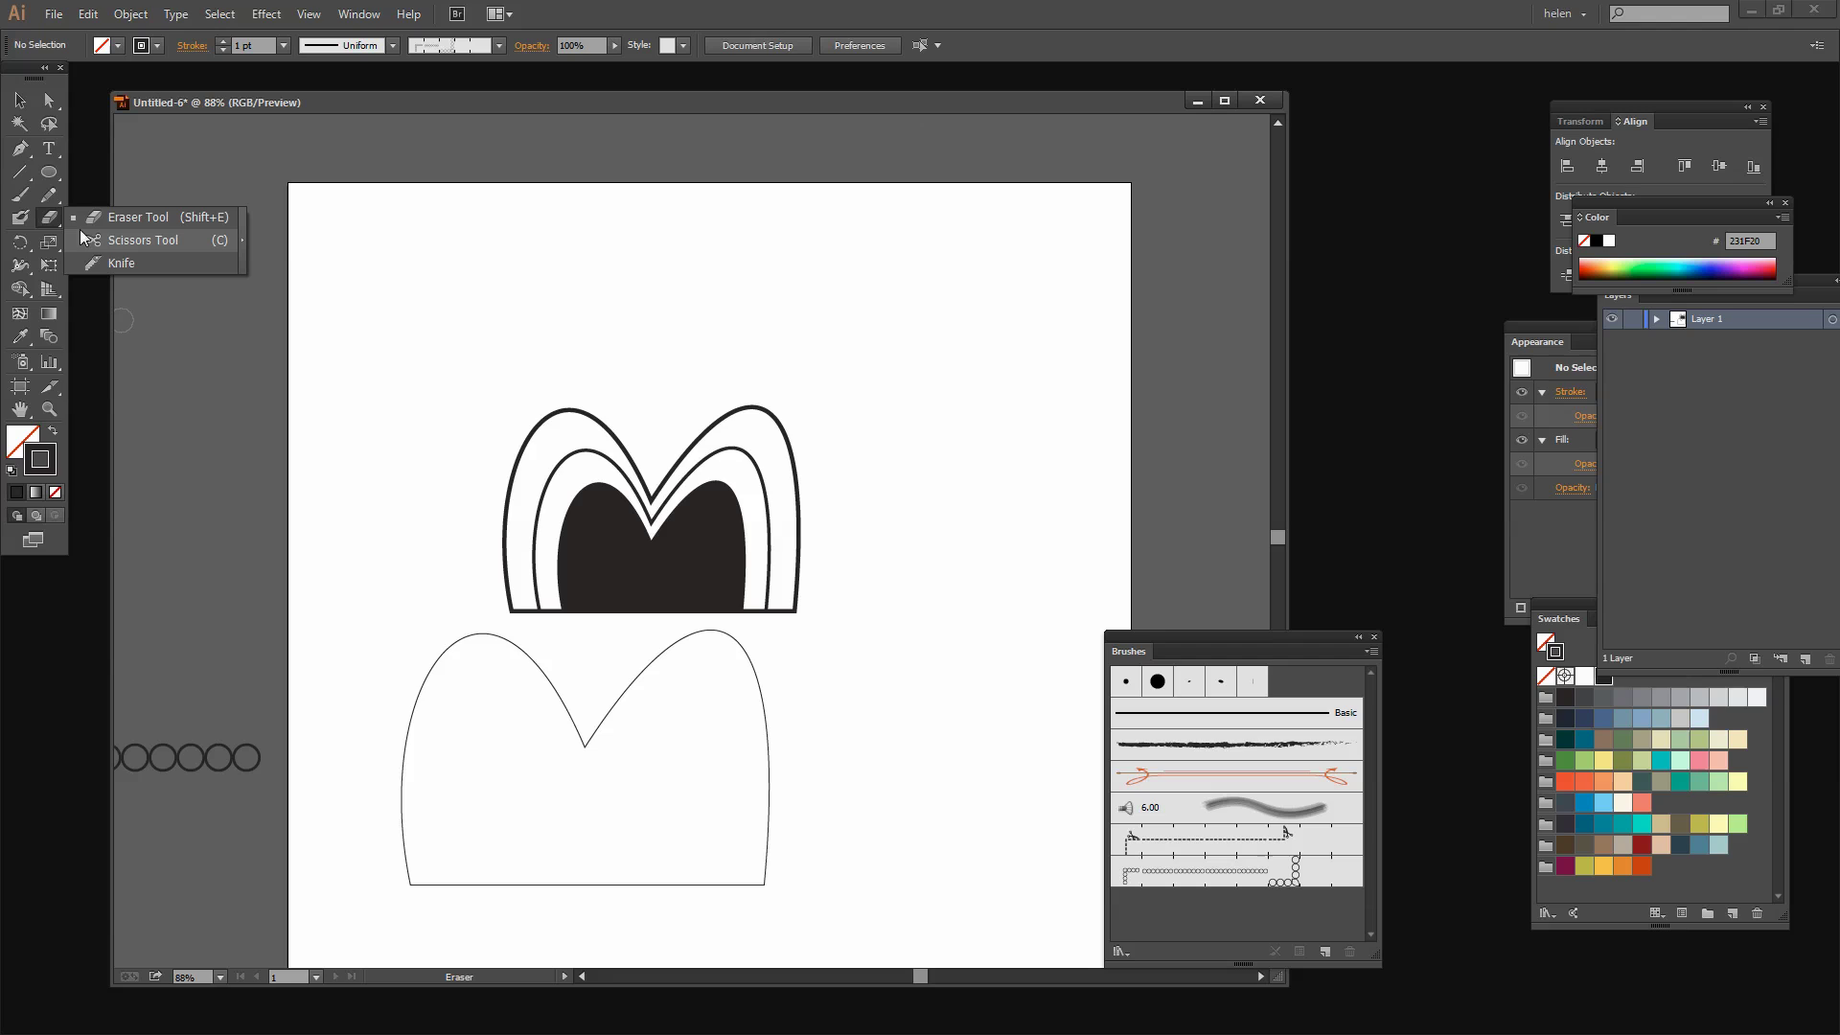
pyautogui.click(135, 241)
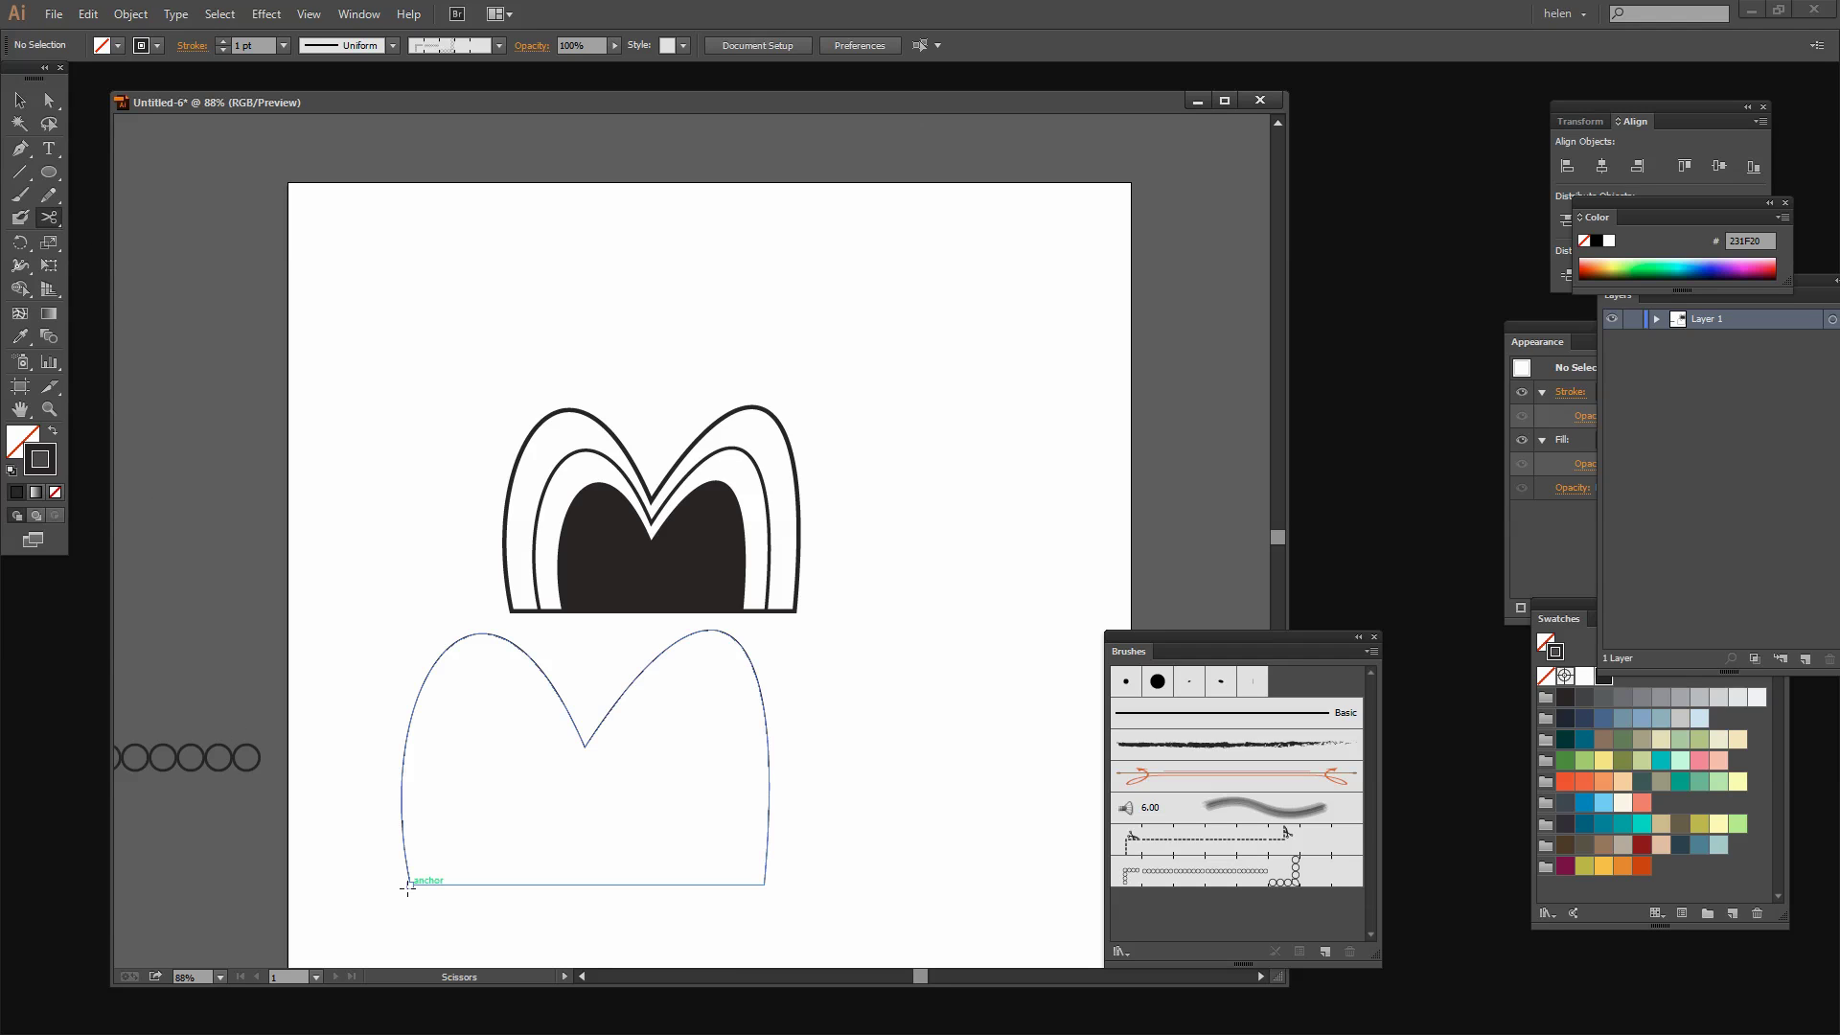
pyautogui.click(411, 884)
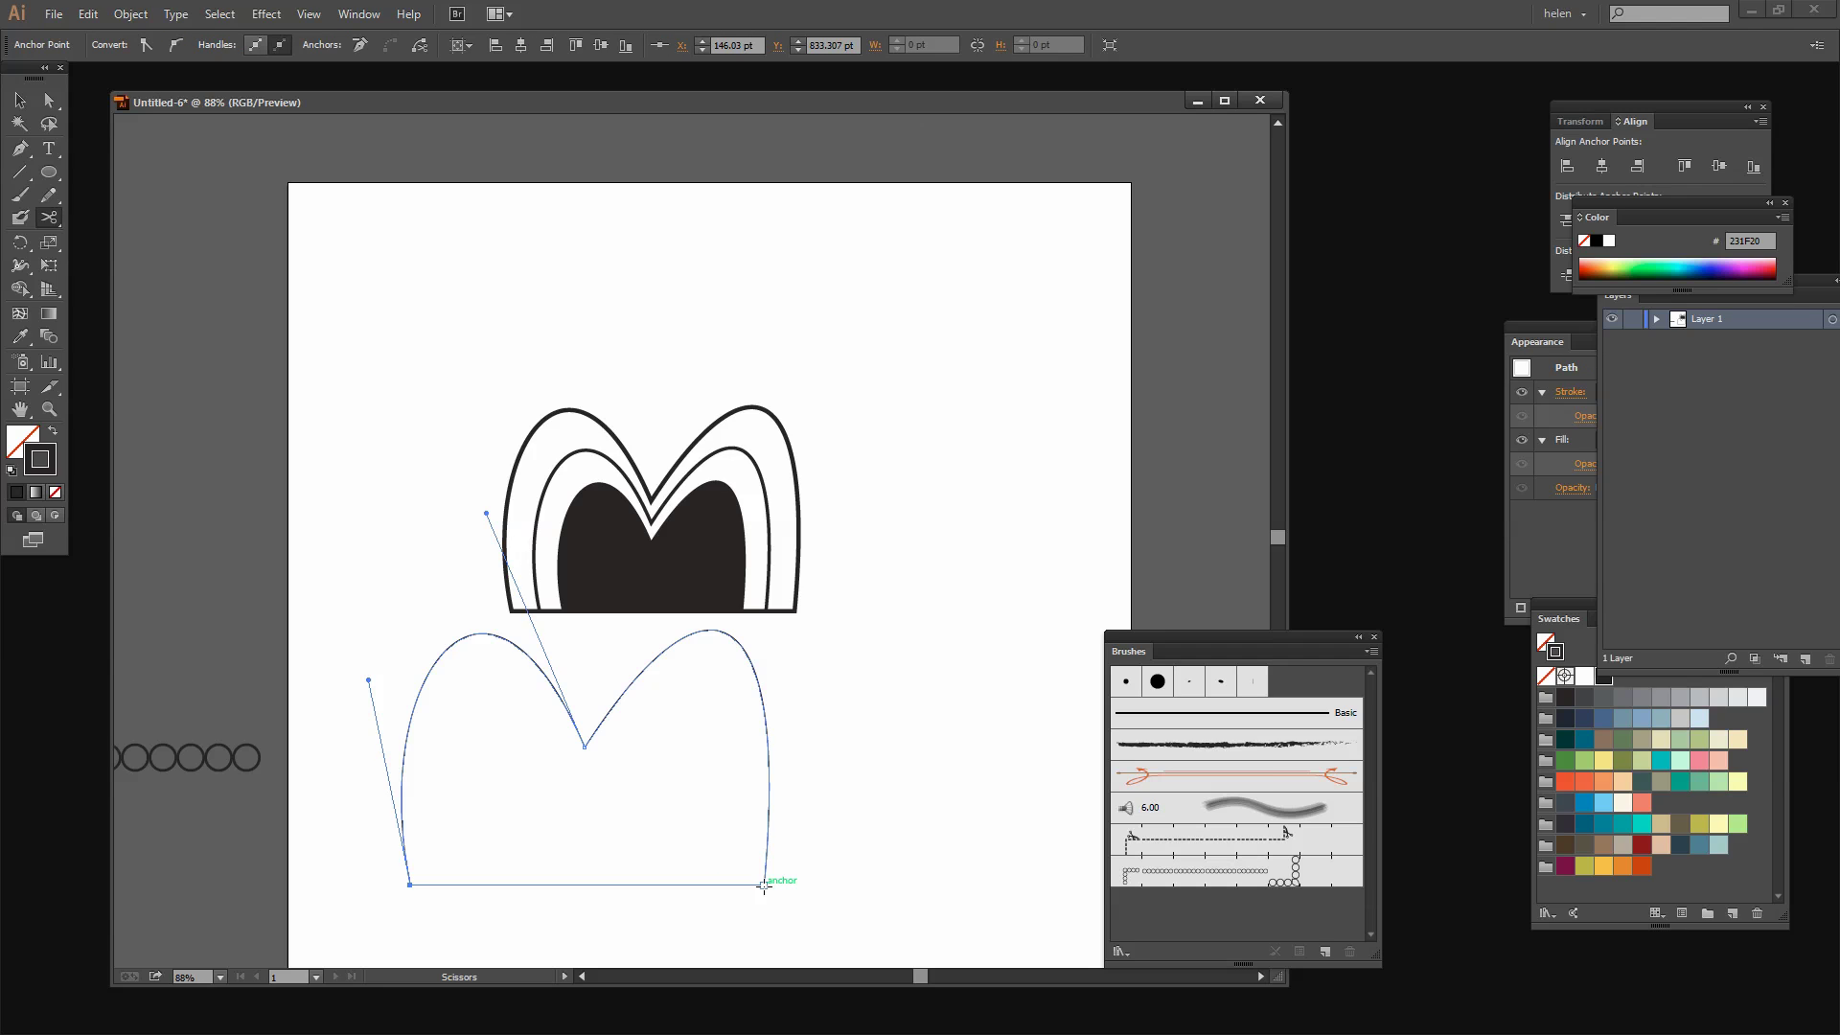
pyautogui.click(764, 883)
# Step: Delete the straight bottom segment cut from the arch outline
pyautogui.click(20, 99)
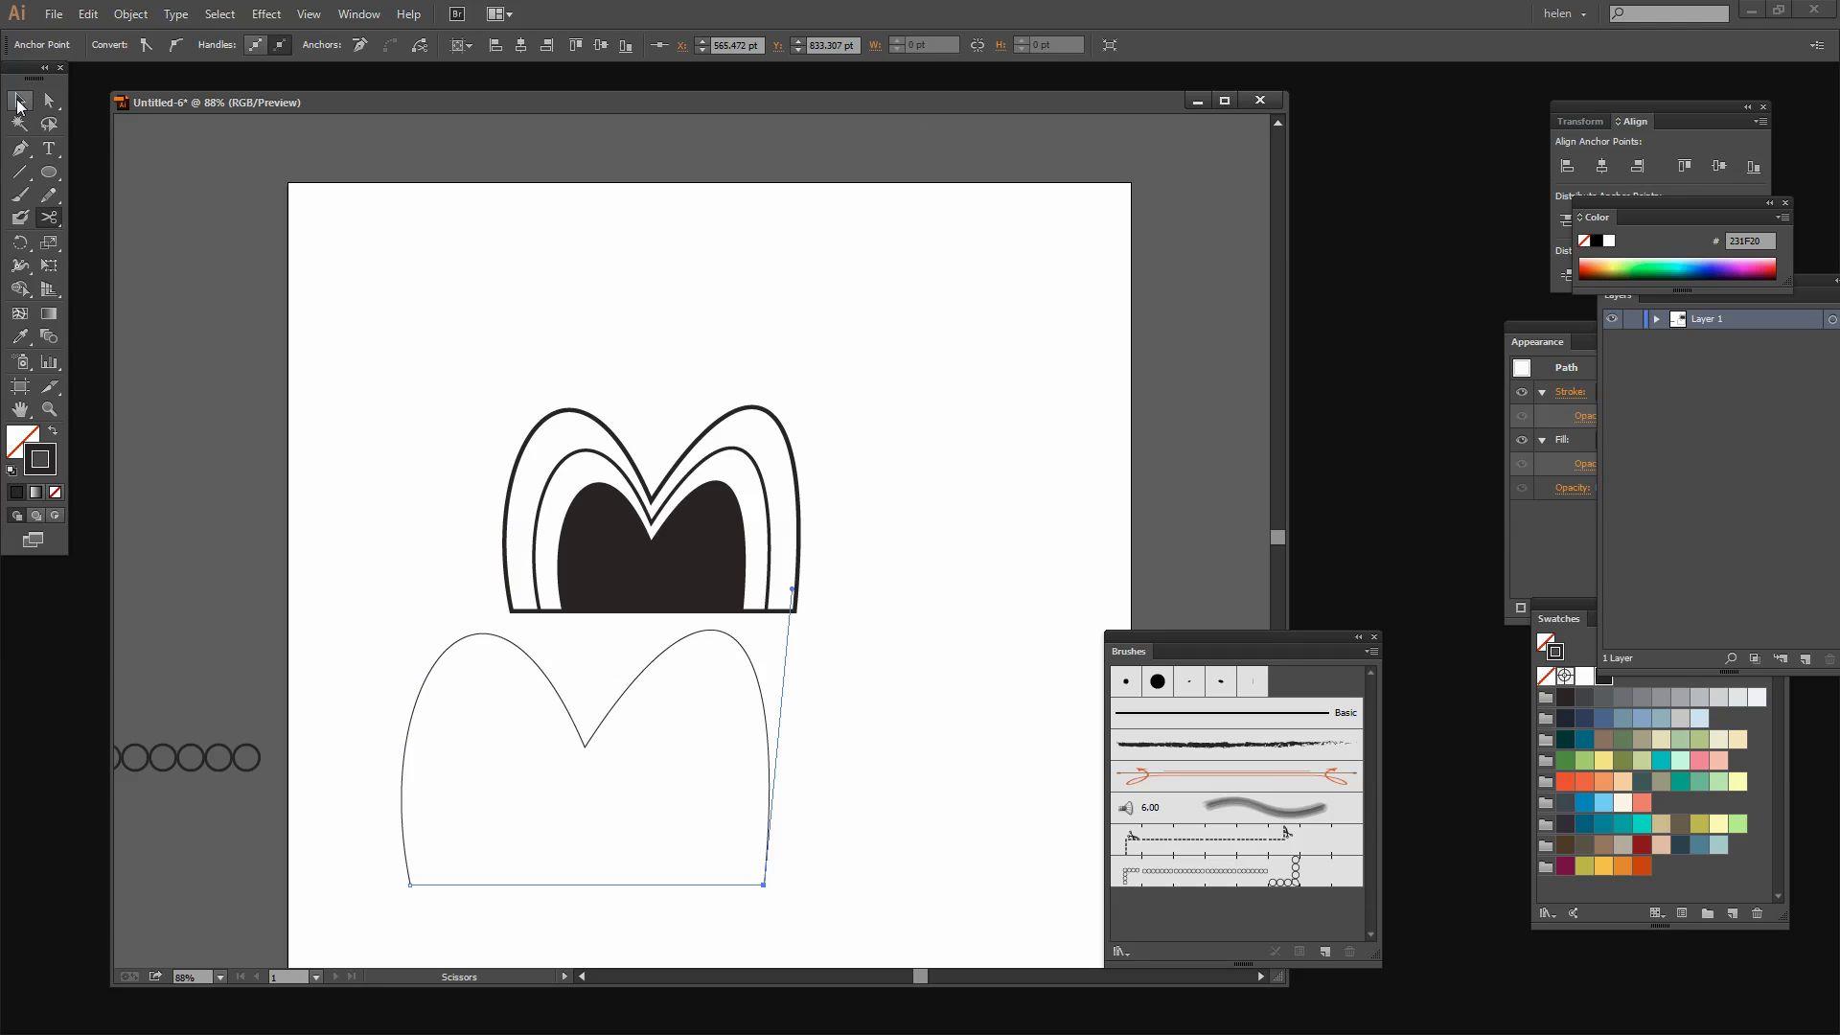
pyautogui.click(585, 884)
pyautogui.click(832, 832)
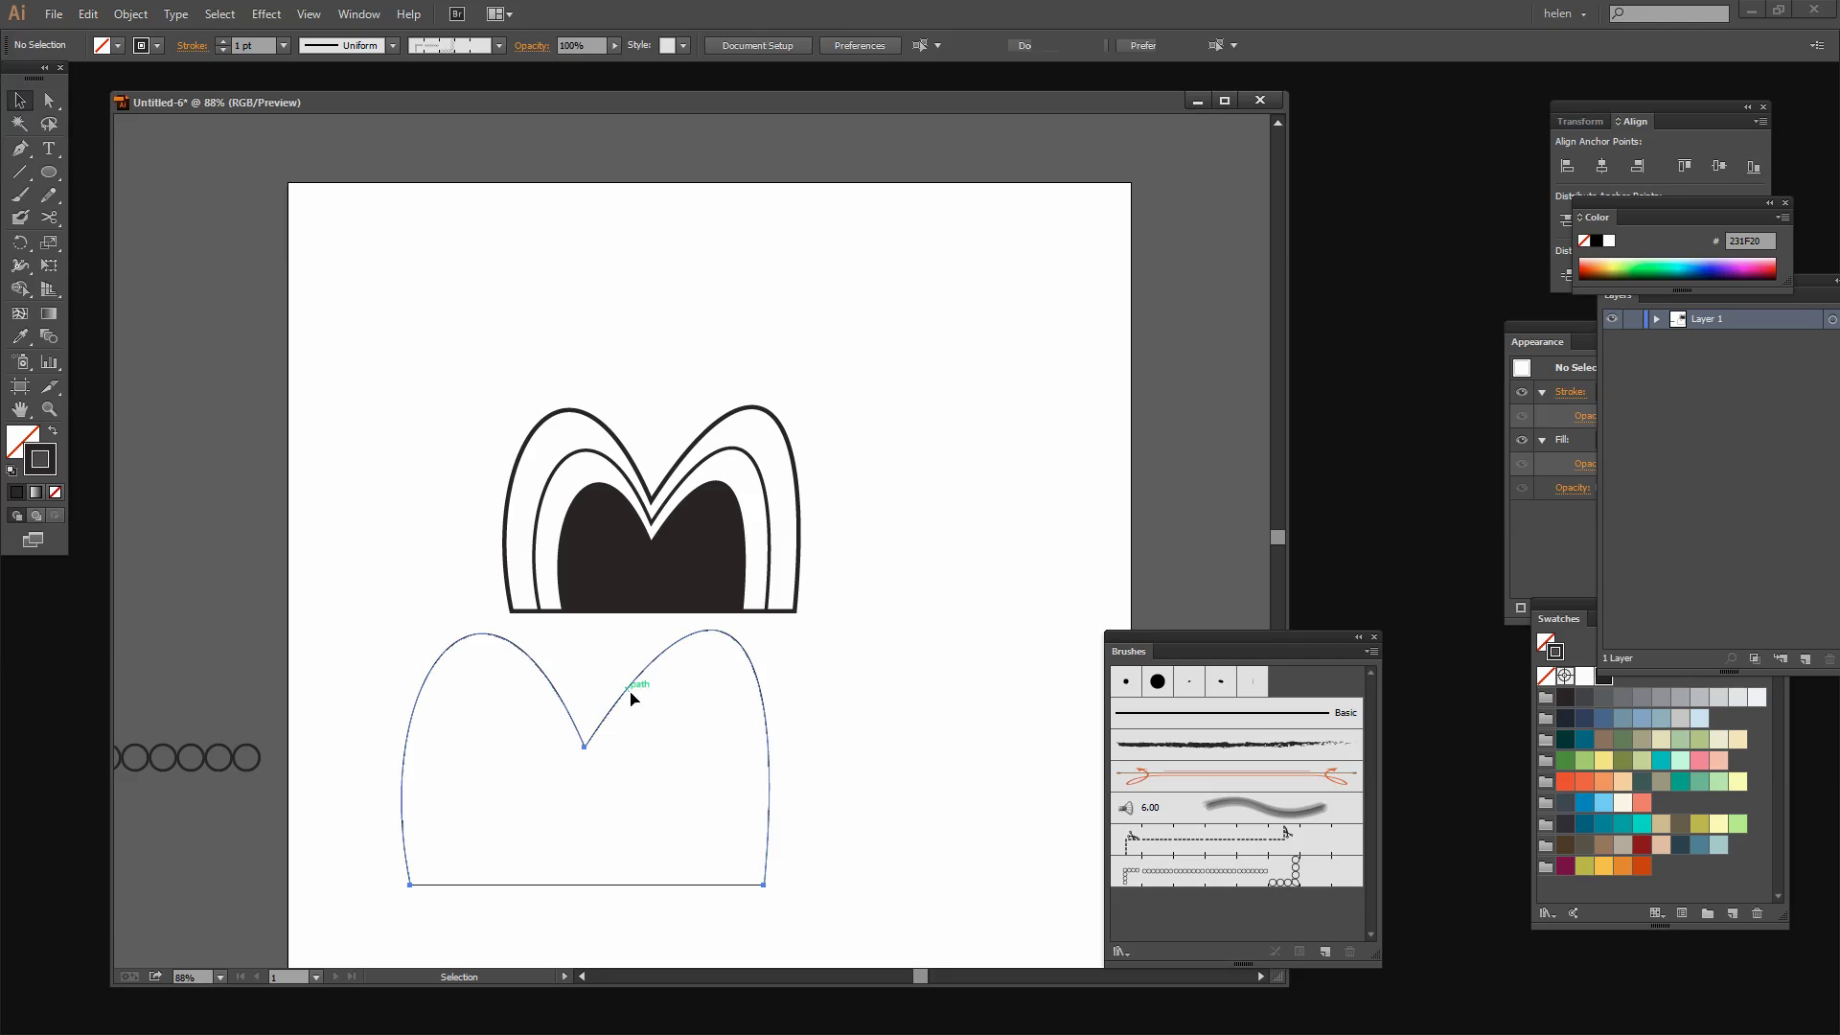
pyautogui.click(634, 697)
pyautogui.click(633, 909)
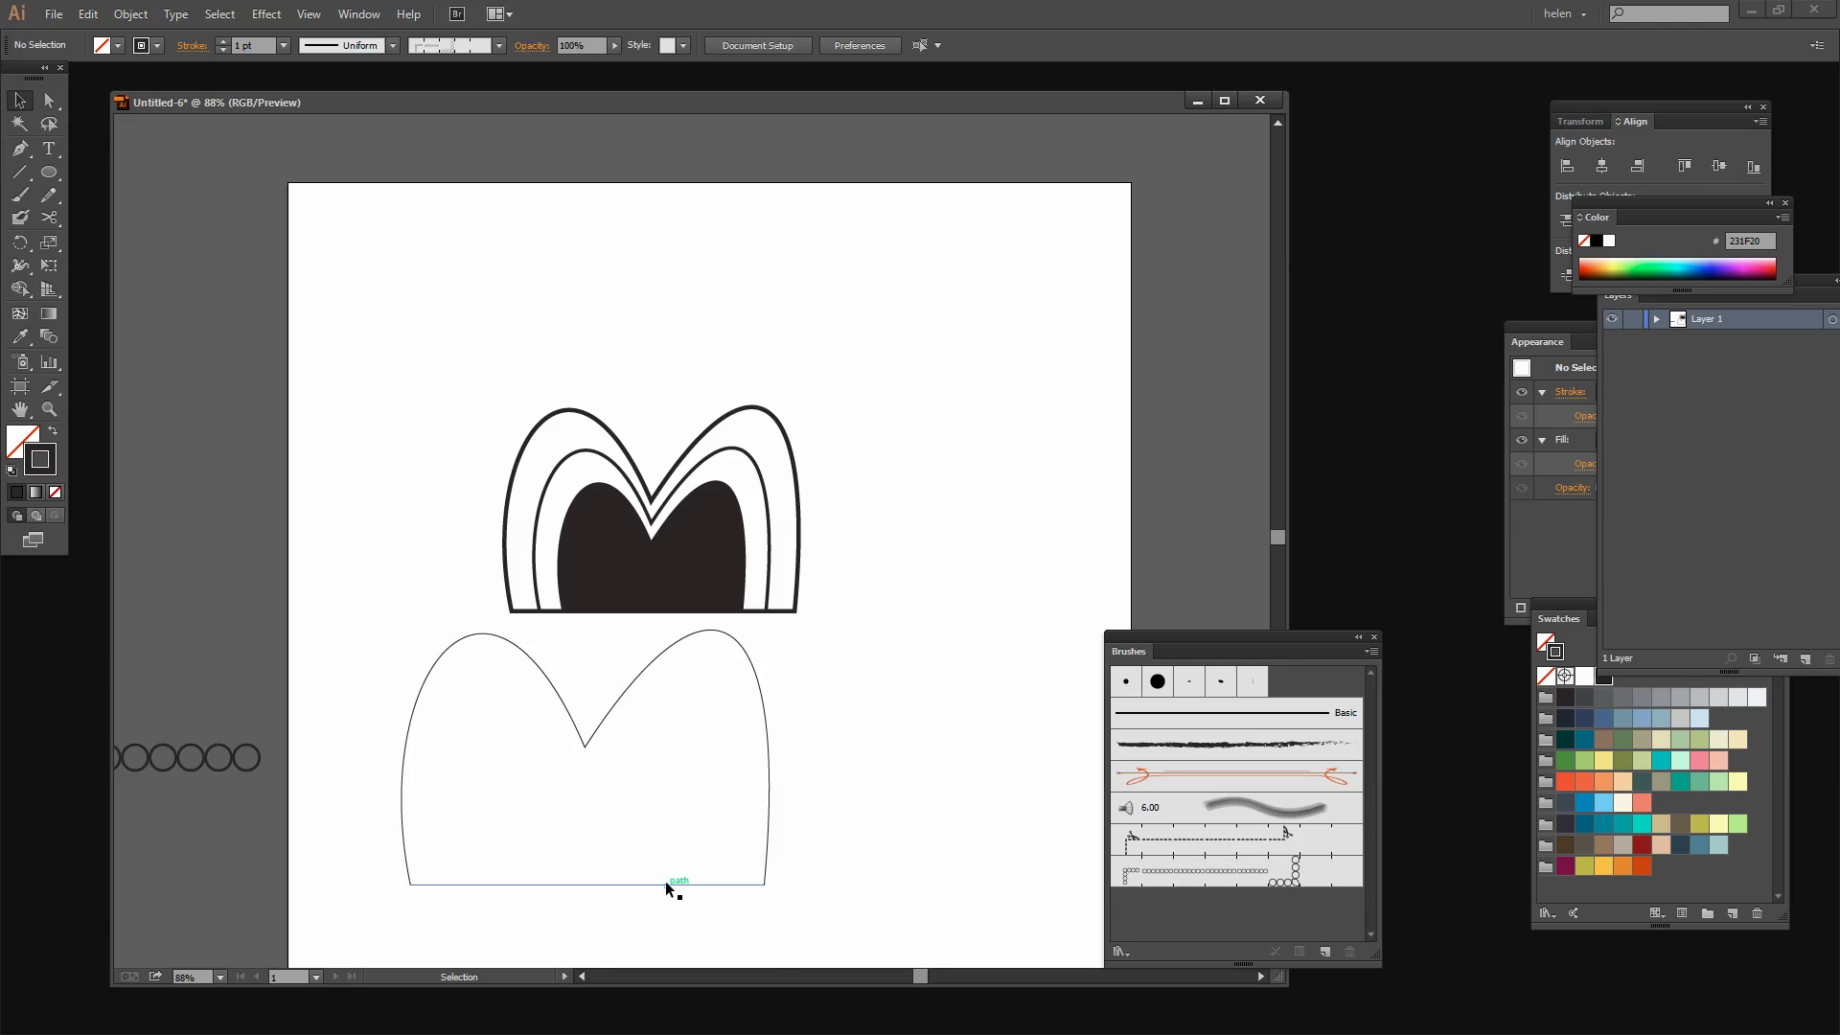
pyautogui.click(665, 883)
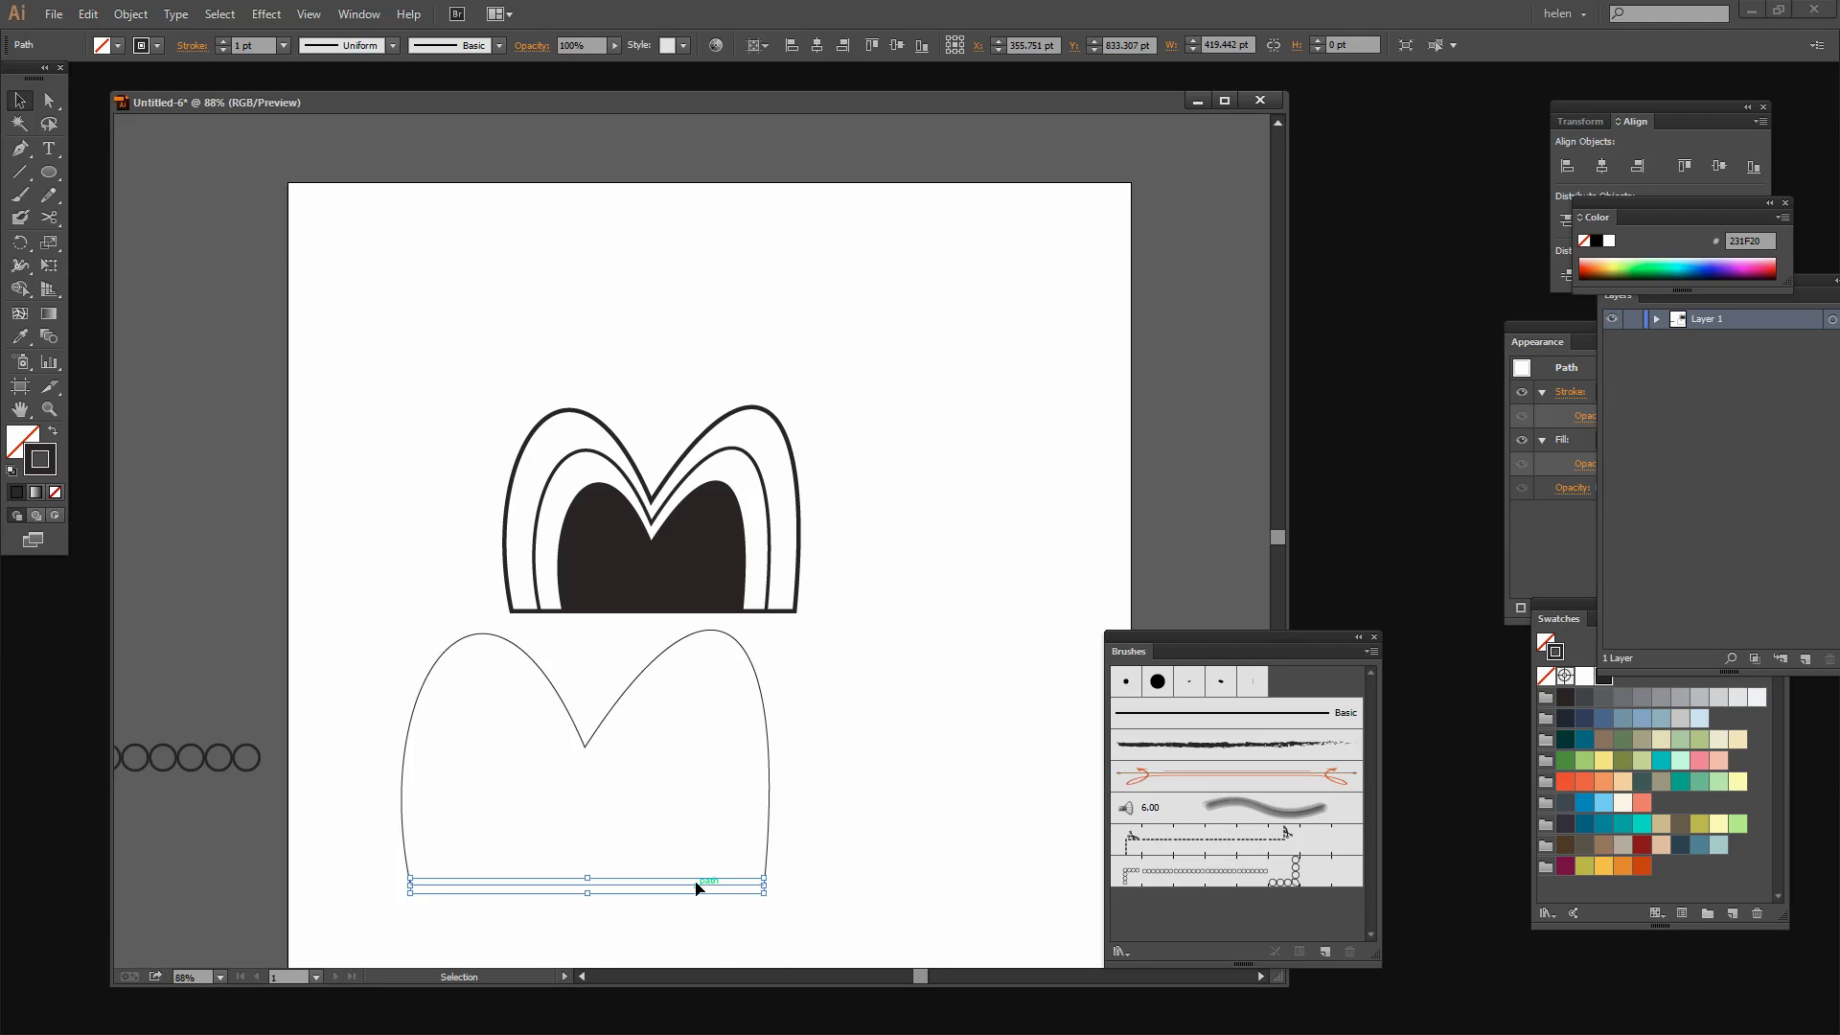
pyautogui.press('Delete')
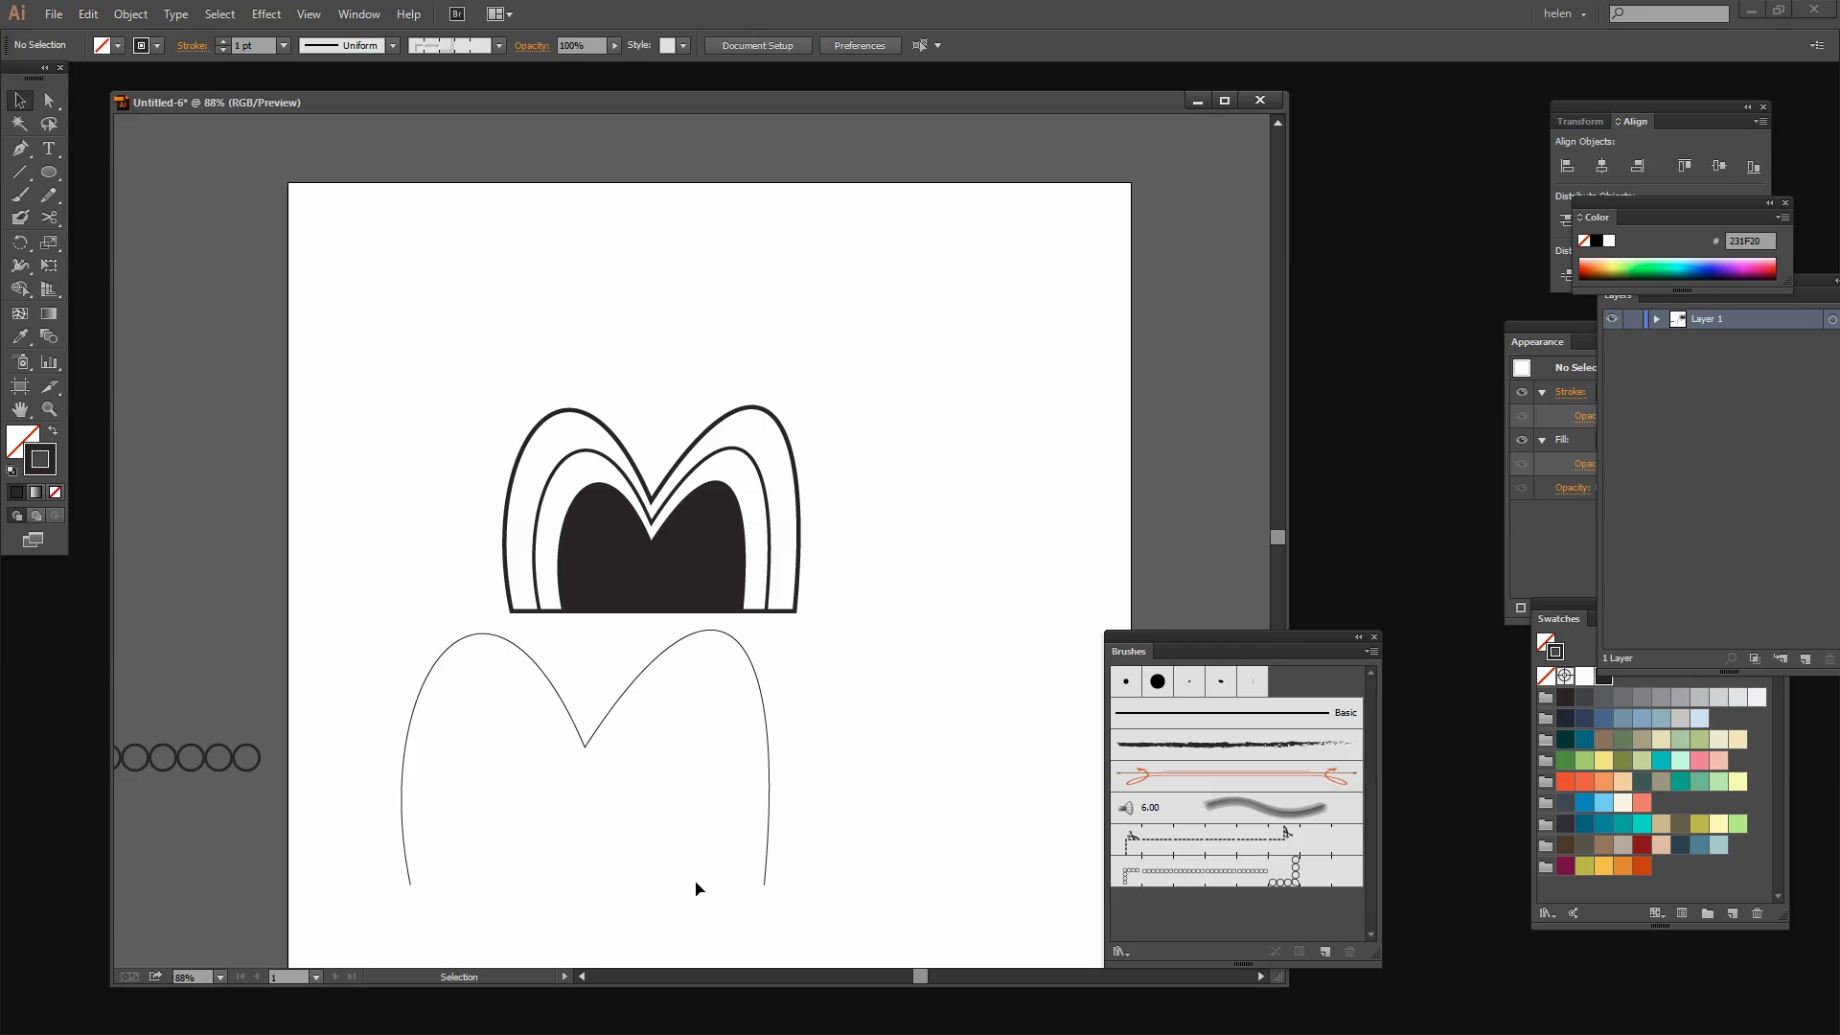
# Step: Move the open arch outline back around the motif and apply the circle pattern brush to it
pyautogui.moveTo(599, 726); pyautogui.dragTo(667, 453)
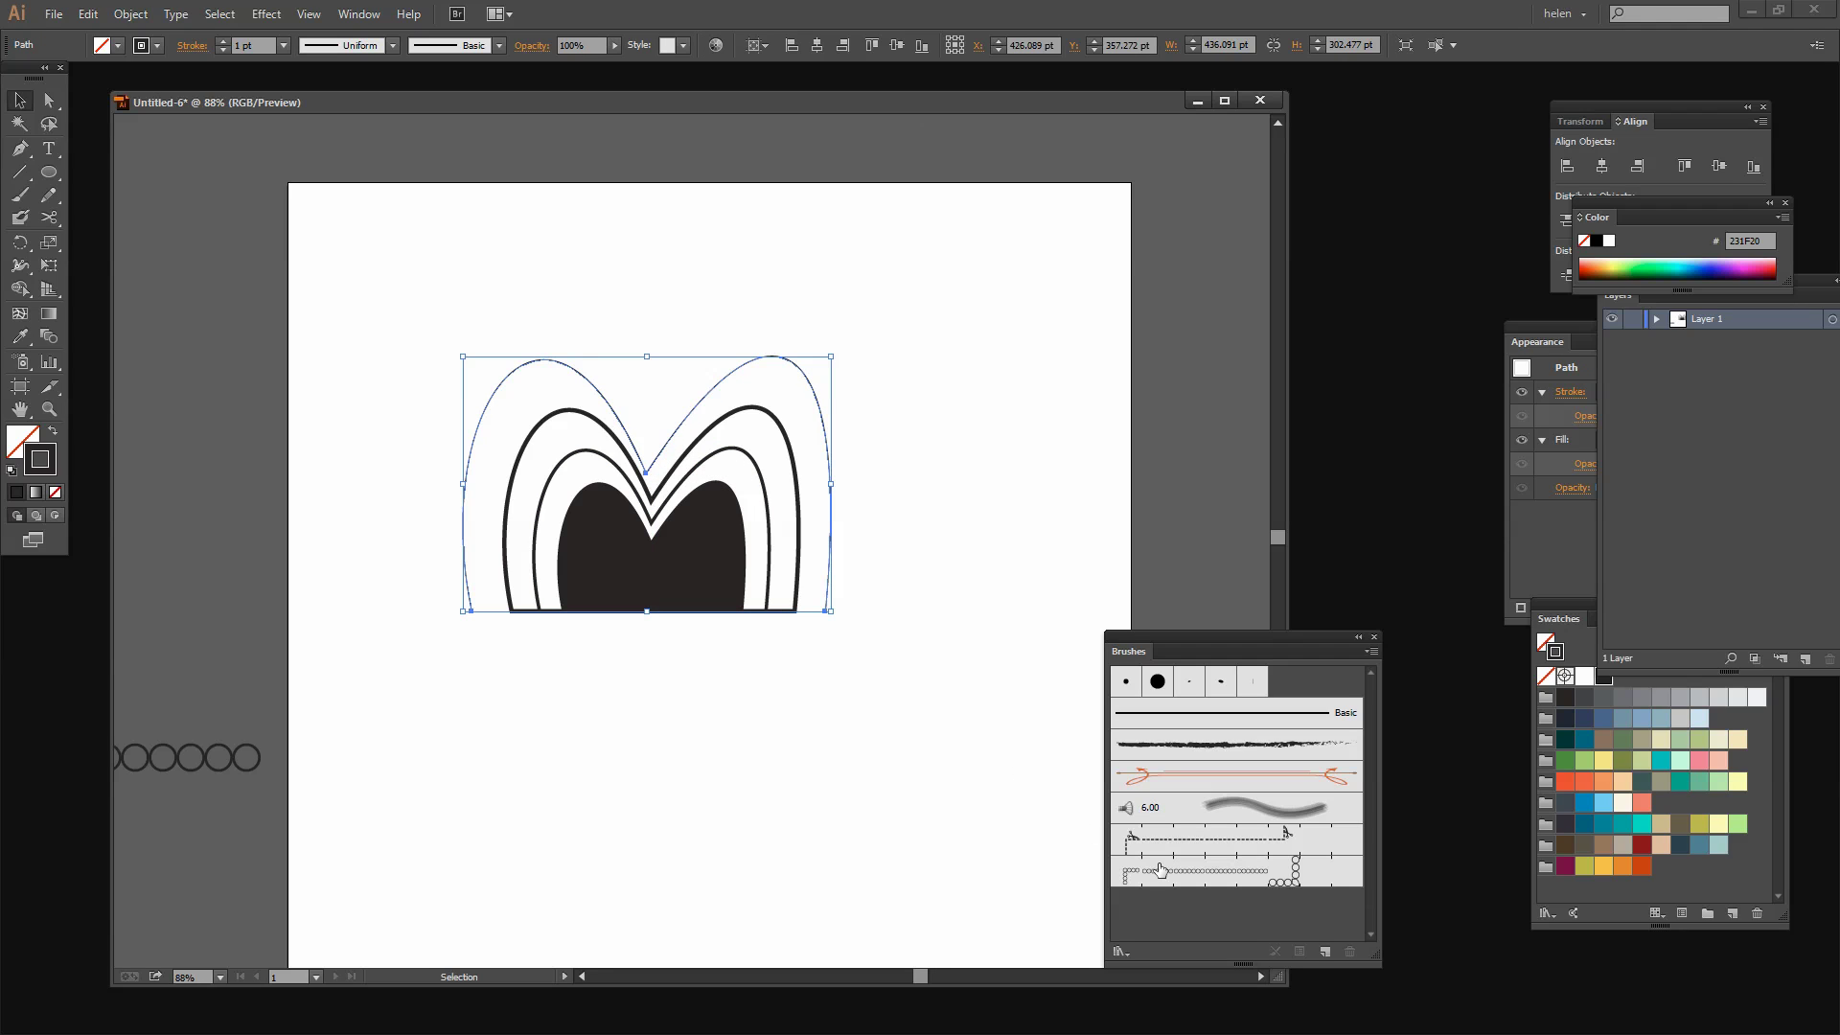
pyautogui.click(1188, 879)
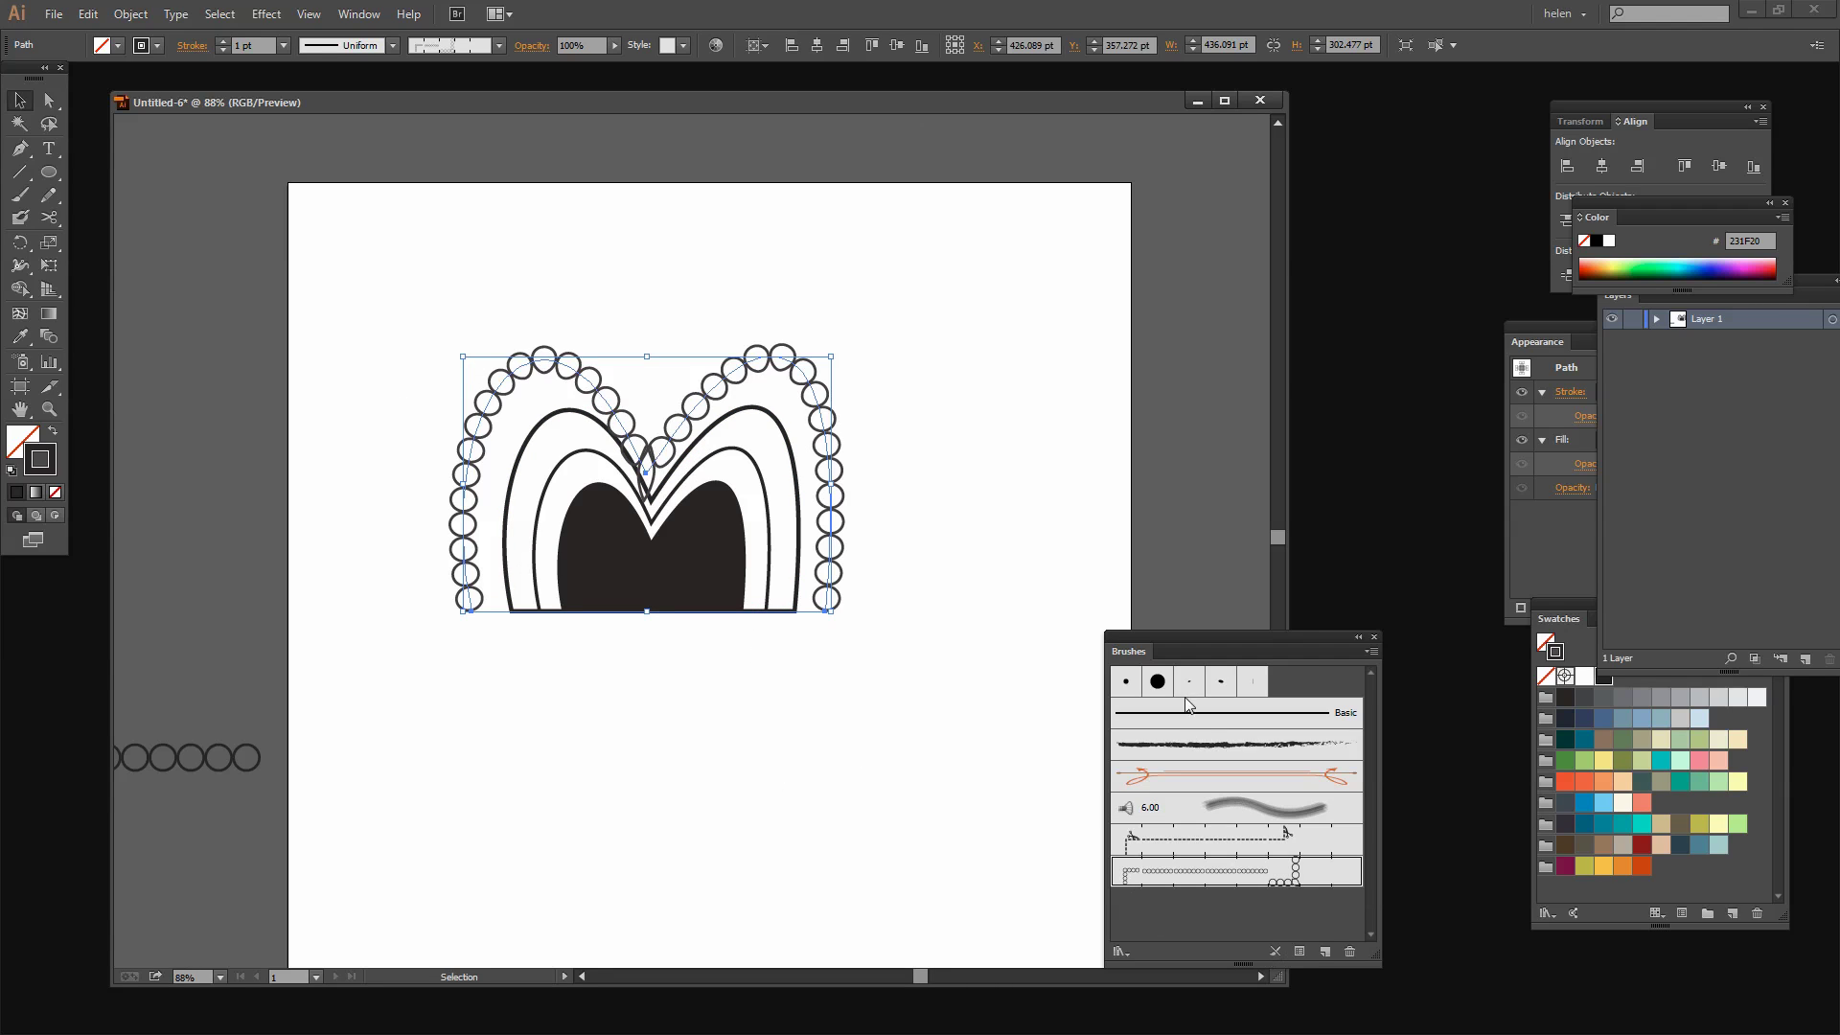
# Step: Set the brushed arch's stroke options to a fixed scale of 70% with Stretch to fit, and apply them
pyautogui.moveTo(1175, 632); pyautogui.dragTo(1081, 240)
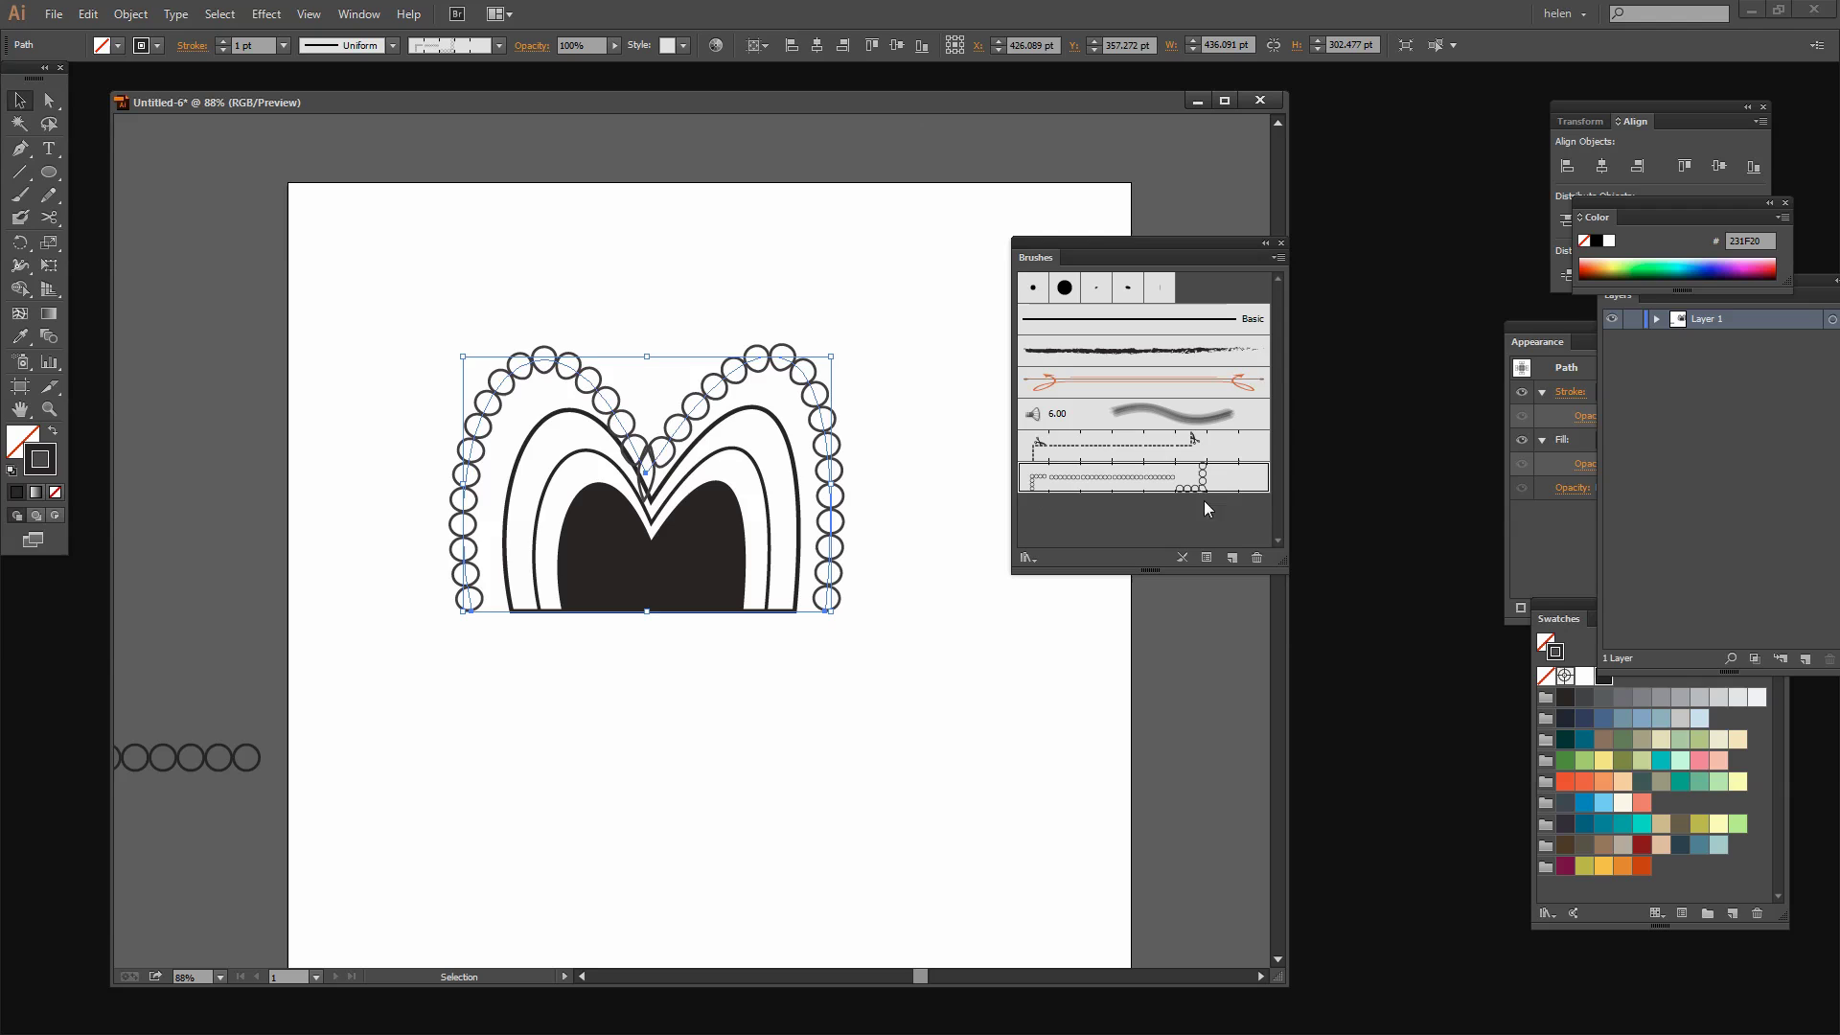
pyautogui.click(1205, 554)
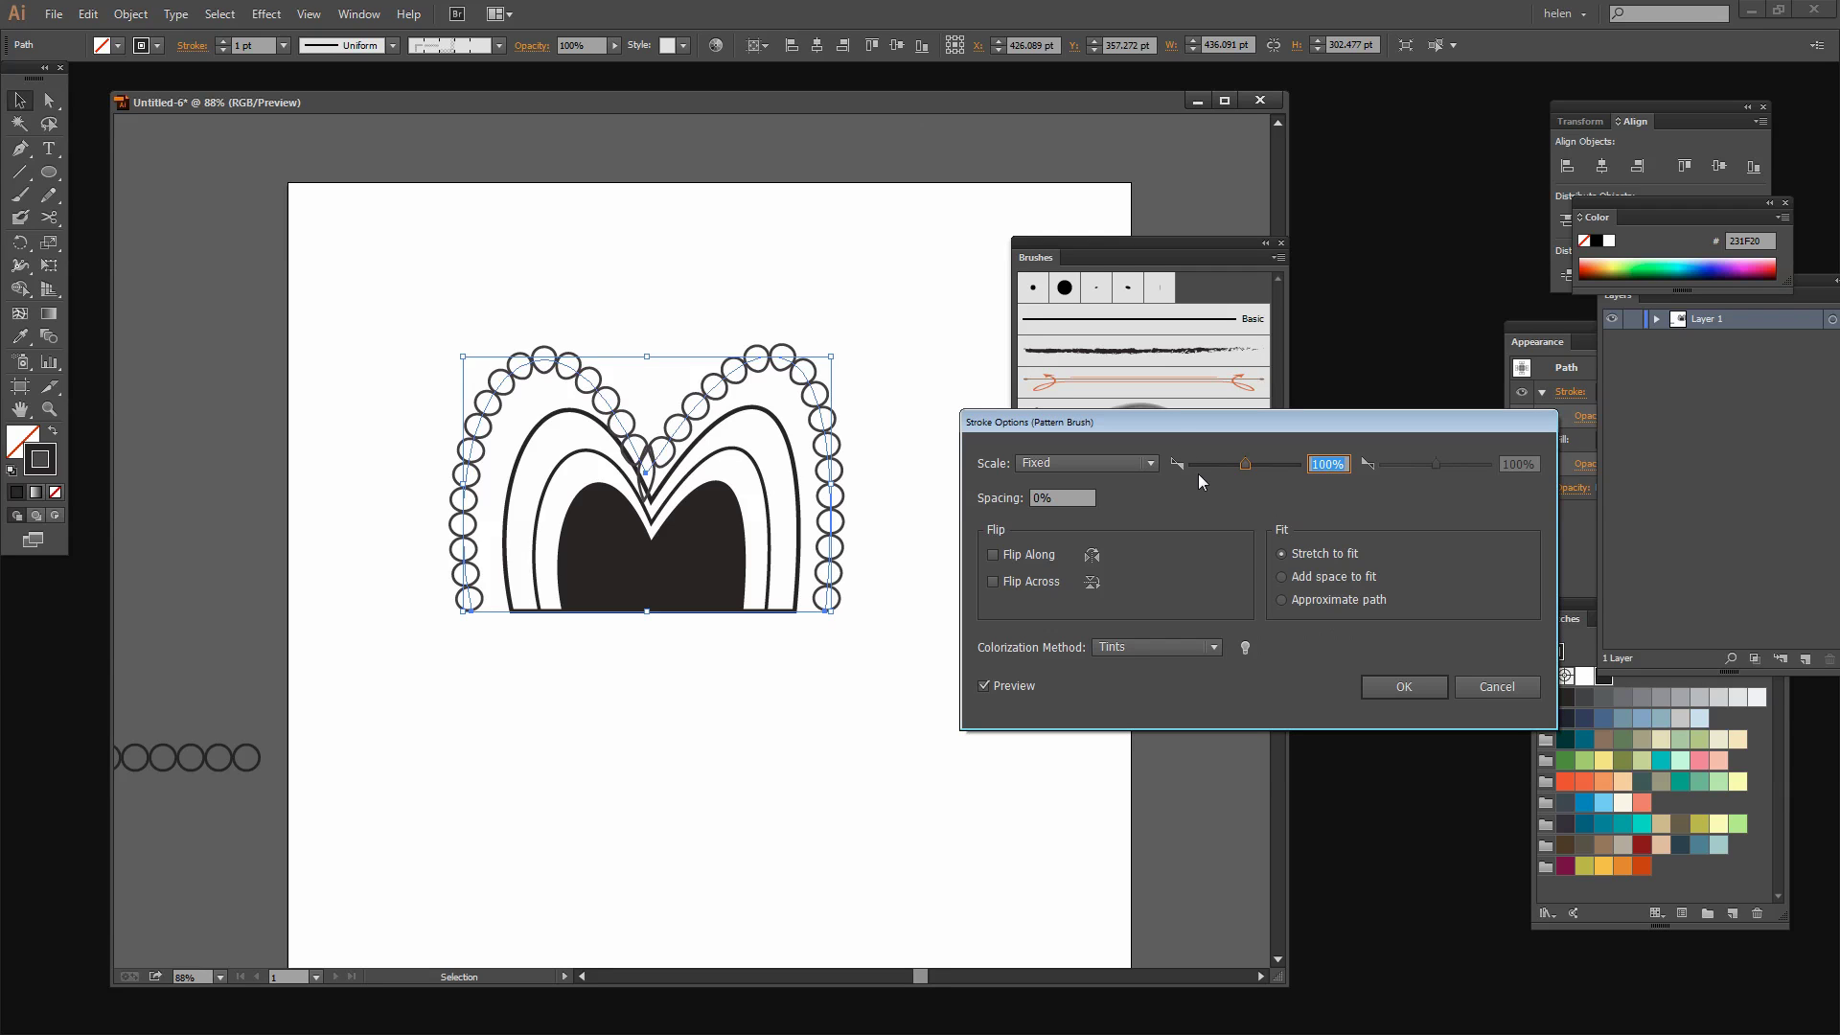
pyautogui.moveTo(1241, 467); pyautogui.dragTo(1220, 462)
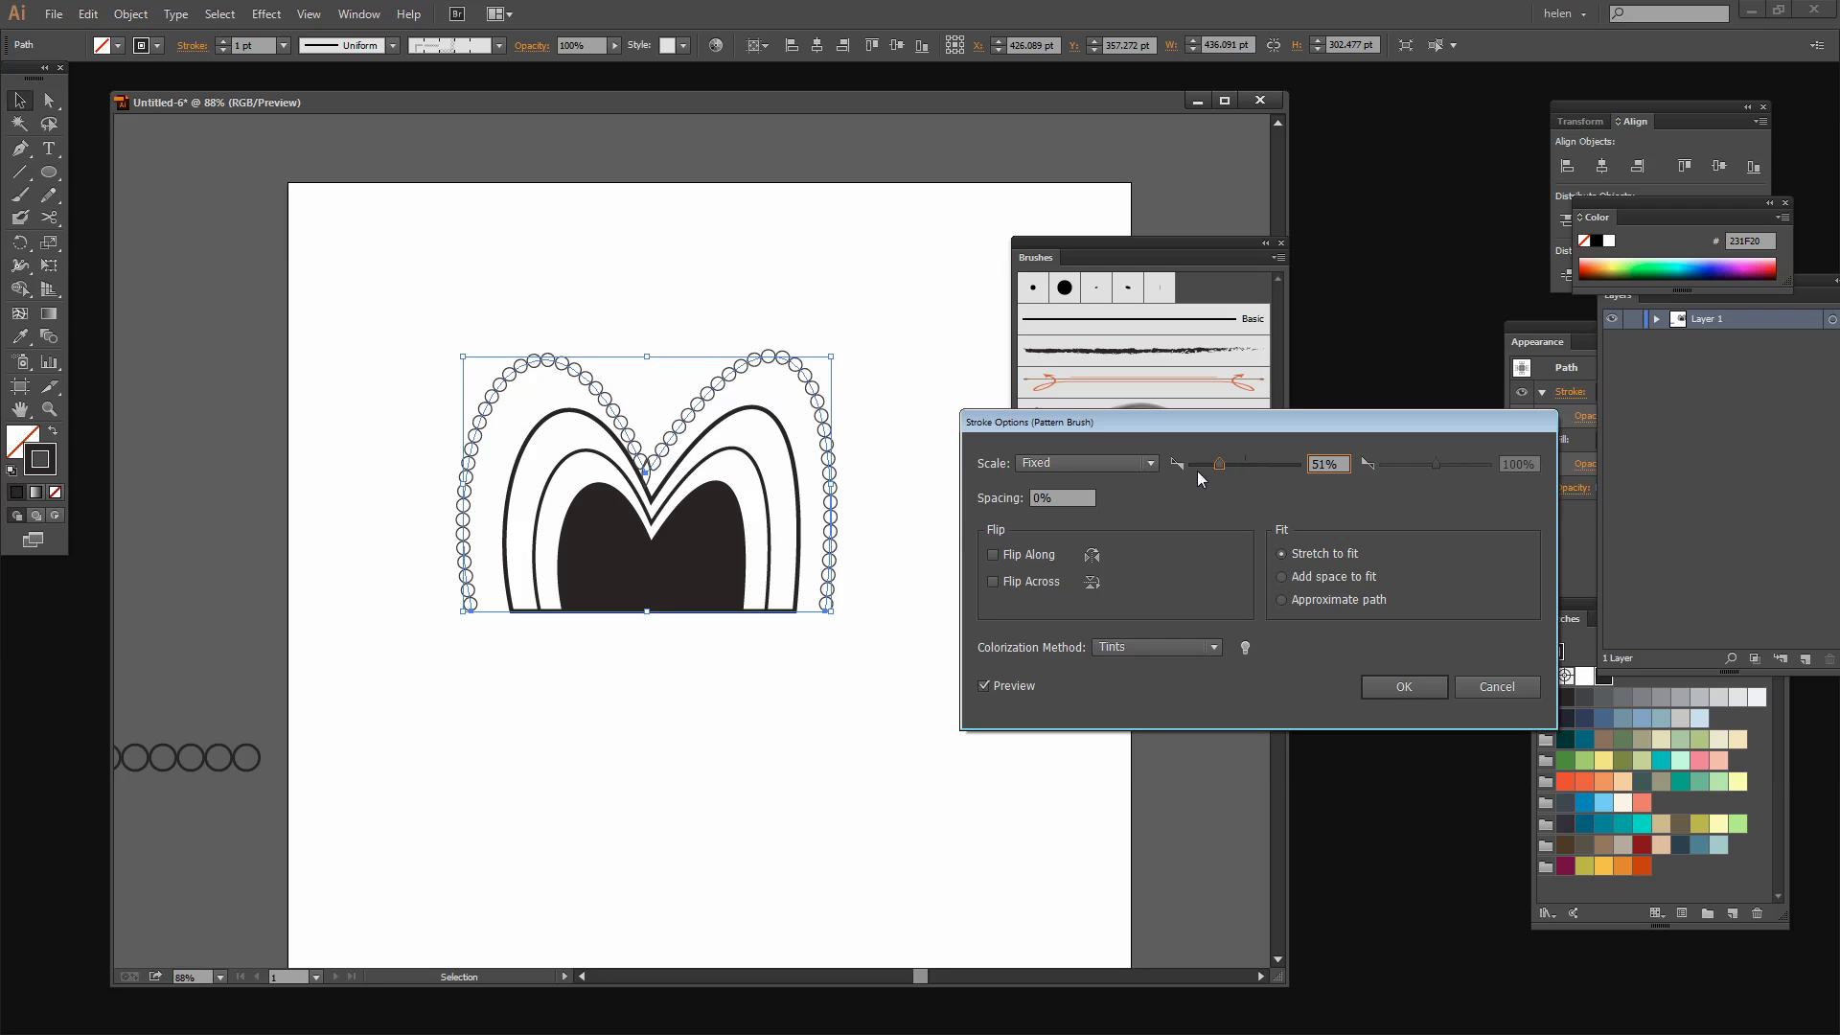
pyautogui.moveTo(1230, 464); pyautogui.dragTo(1227, 462)
pyautogui.click(1228, 463)
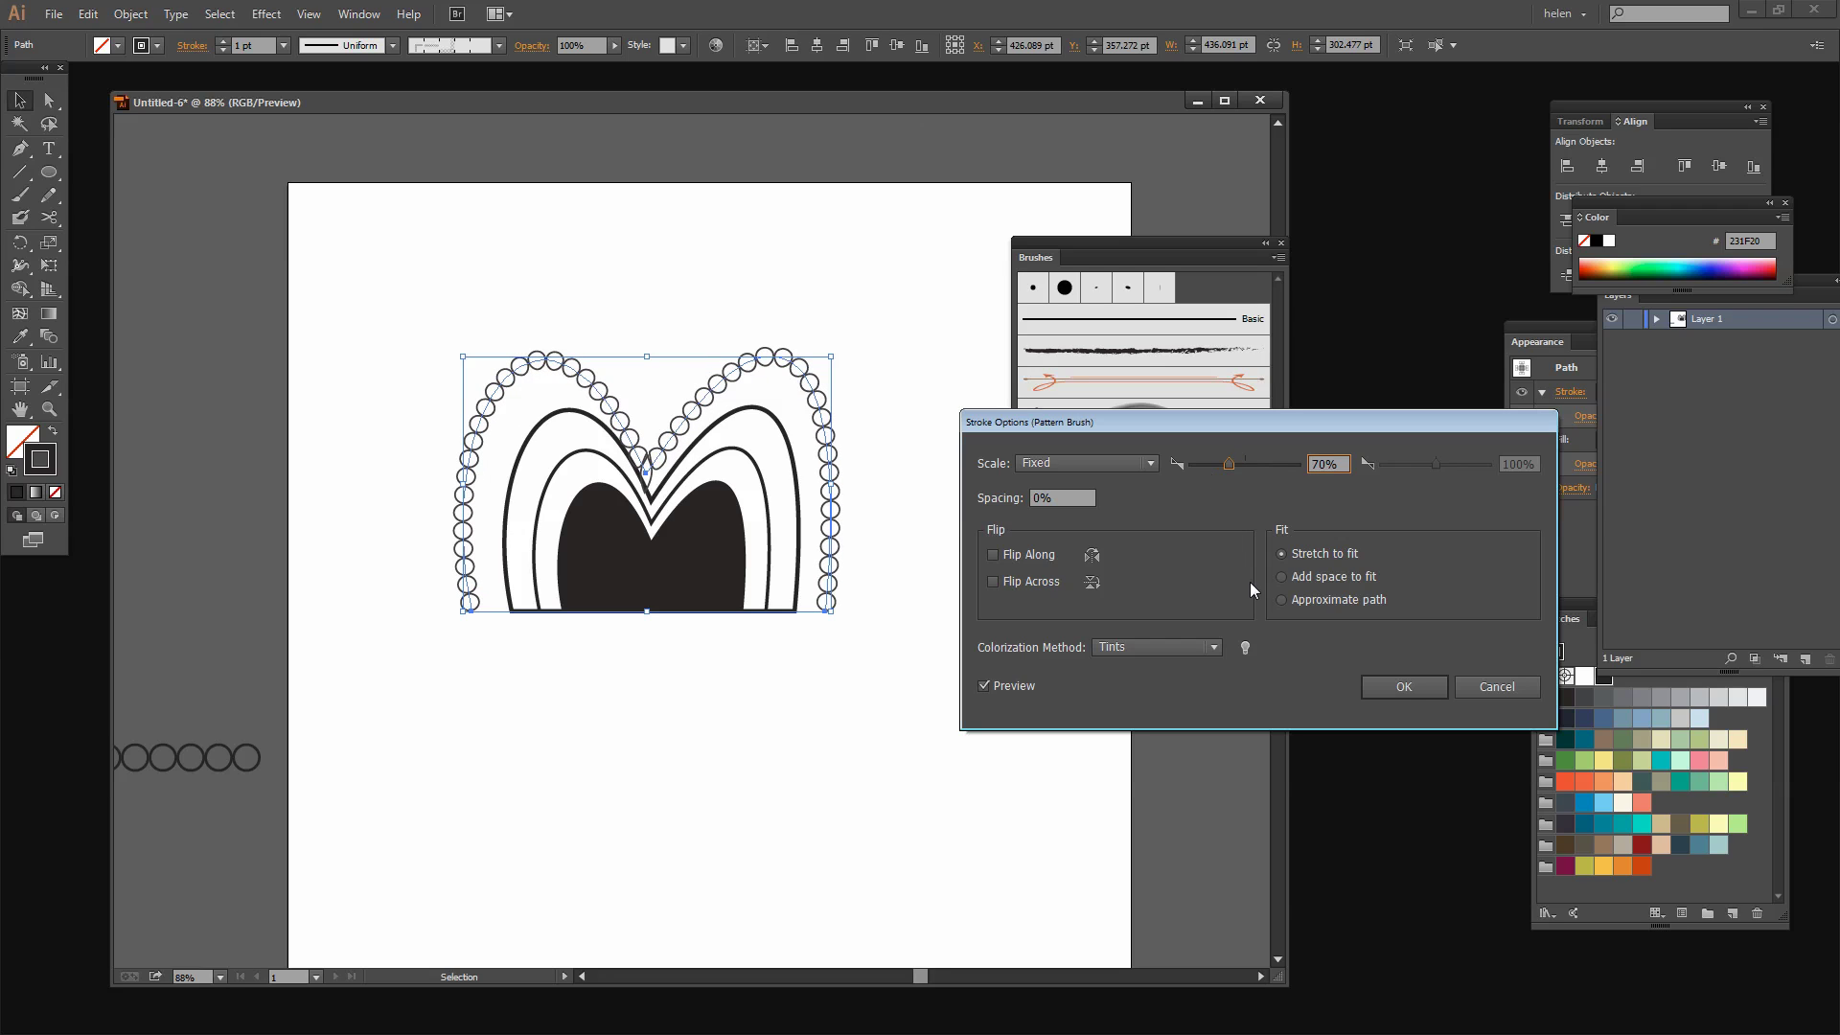
pyautogui.click(1281, 577)
pyautogui.click(1283, 554)
pyautogui.click(1401, 686)
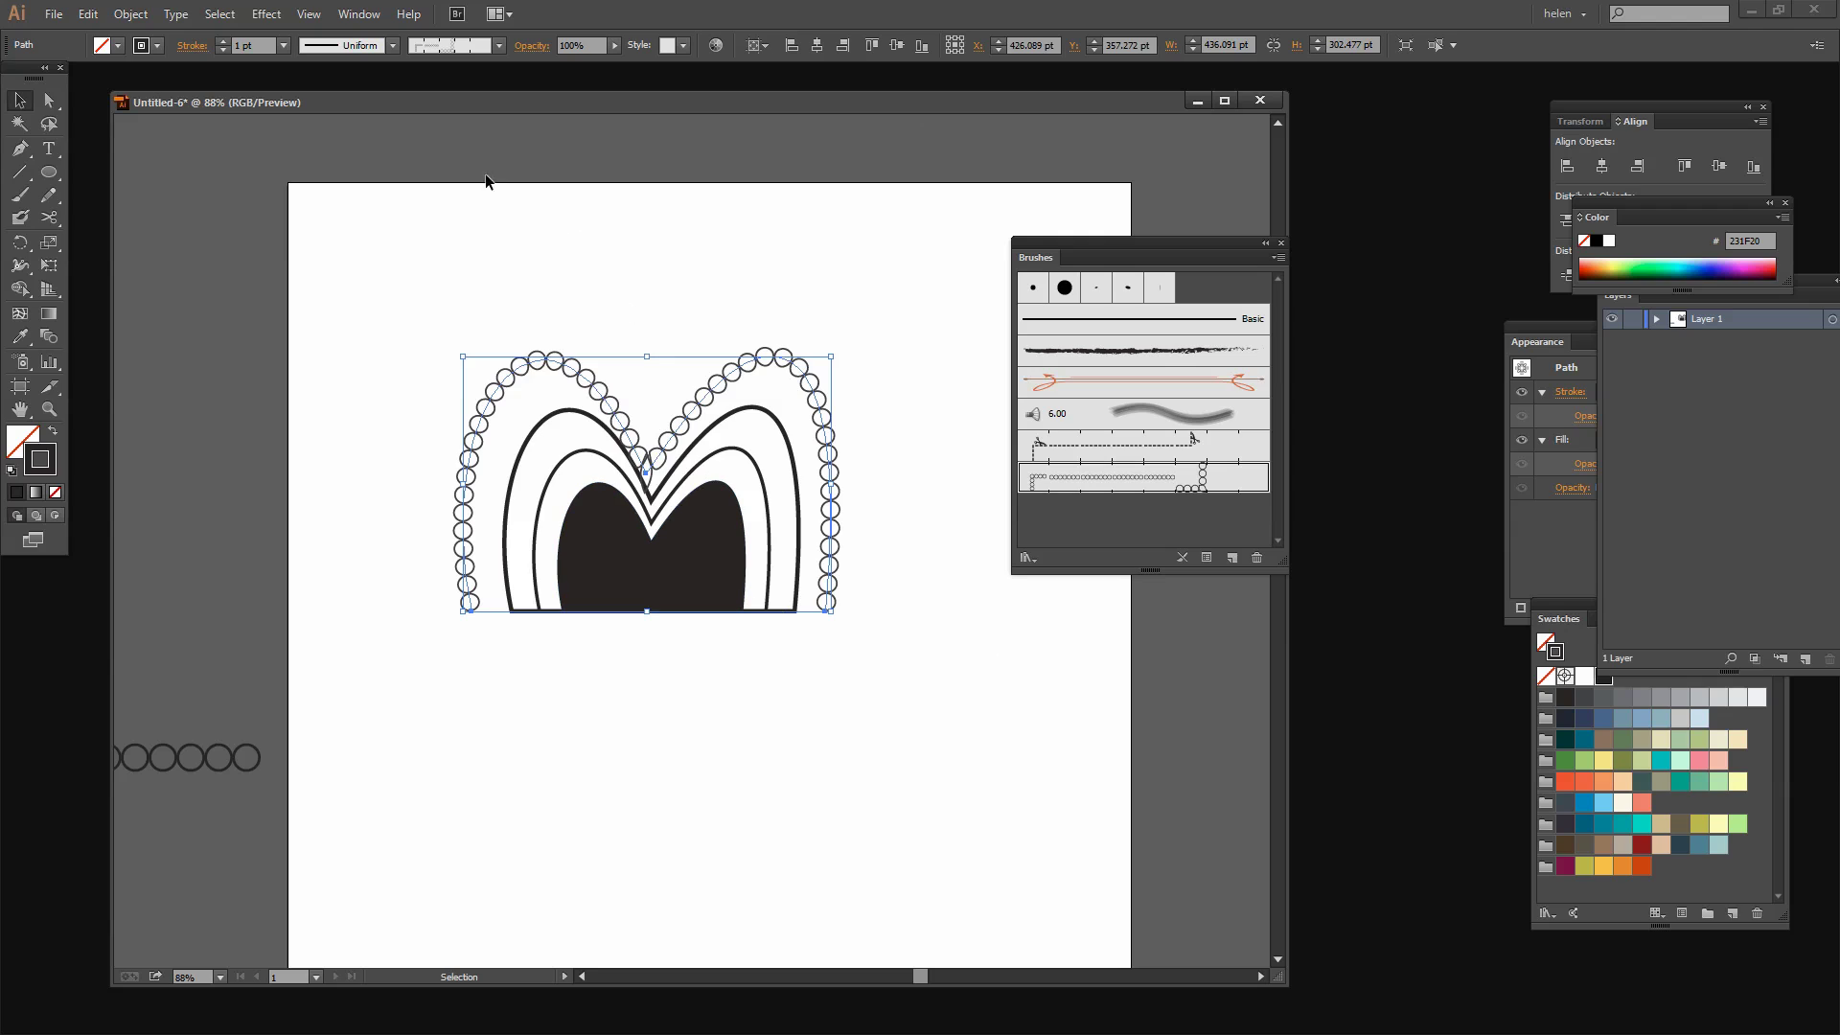
# Step: Set the stroke weight of the circle-brushed outer arch to 1.25 pt
pyautogui.click(221, 41)
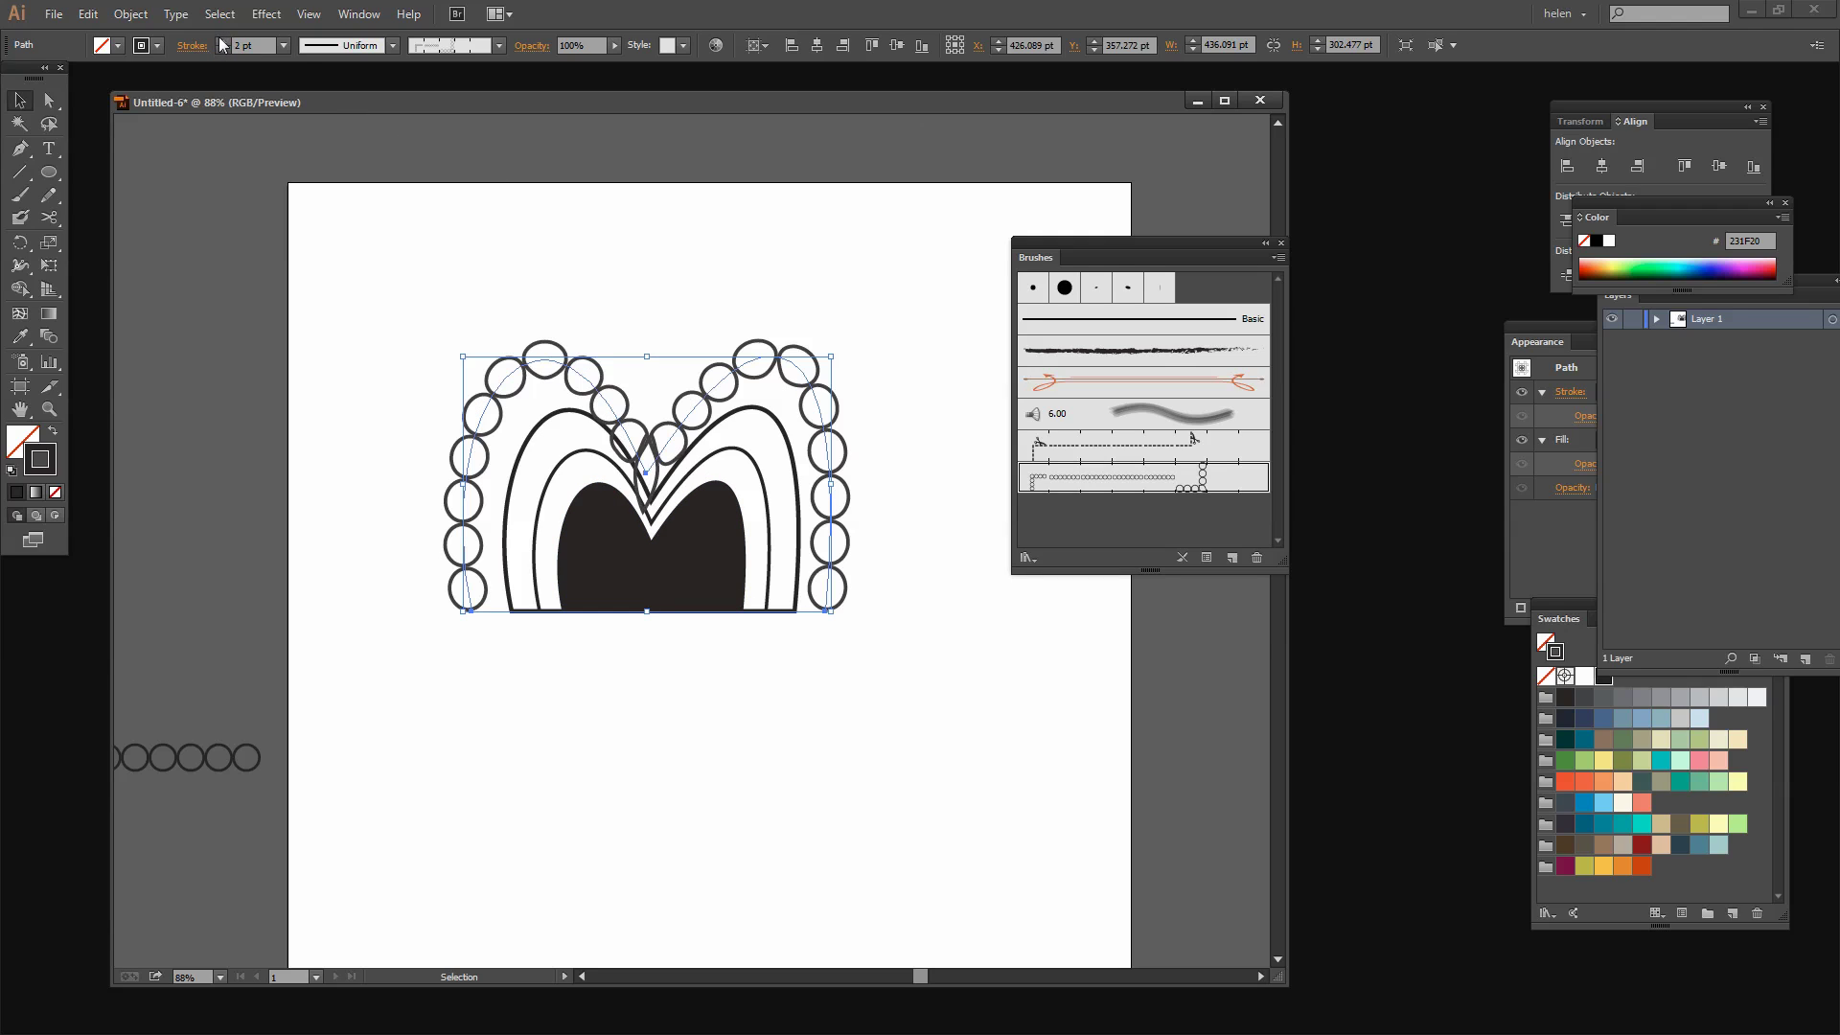
pyautogui.press('/')
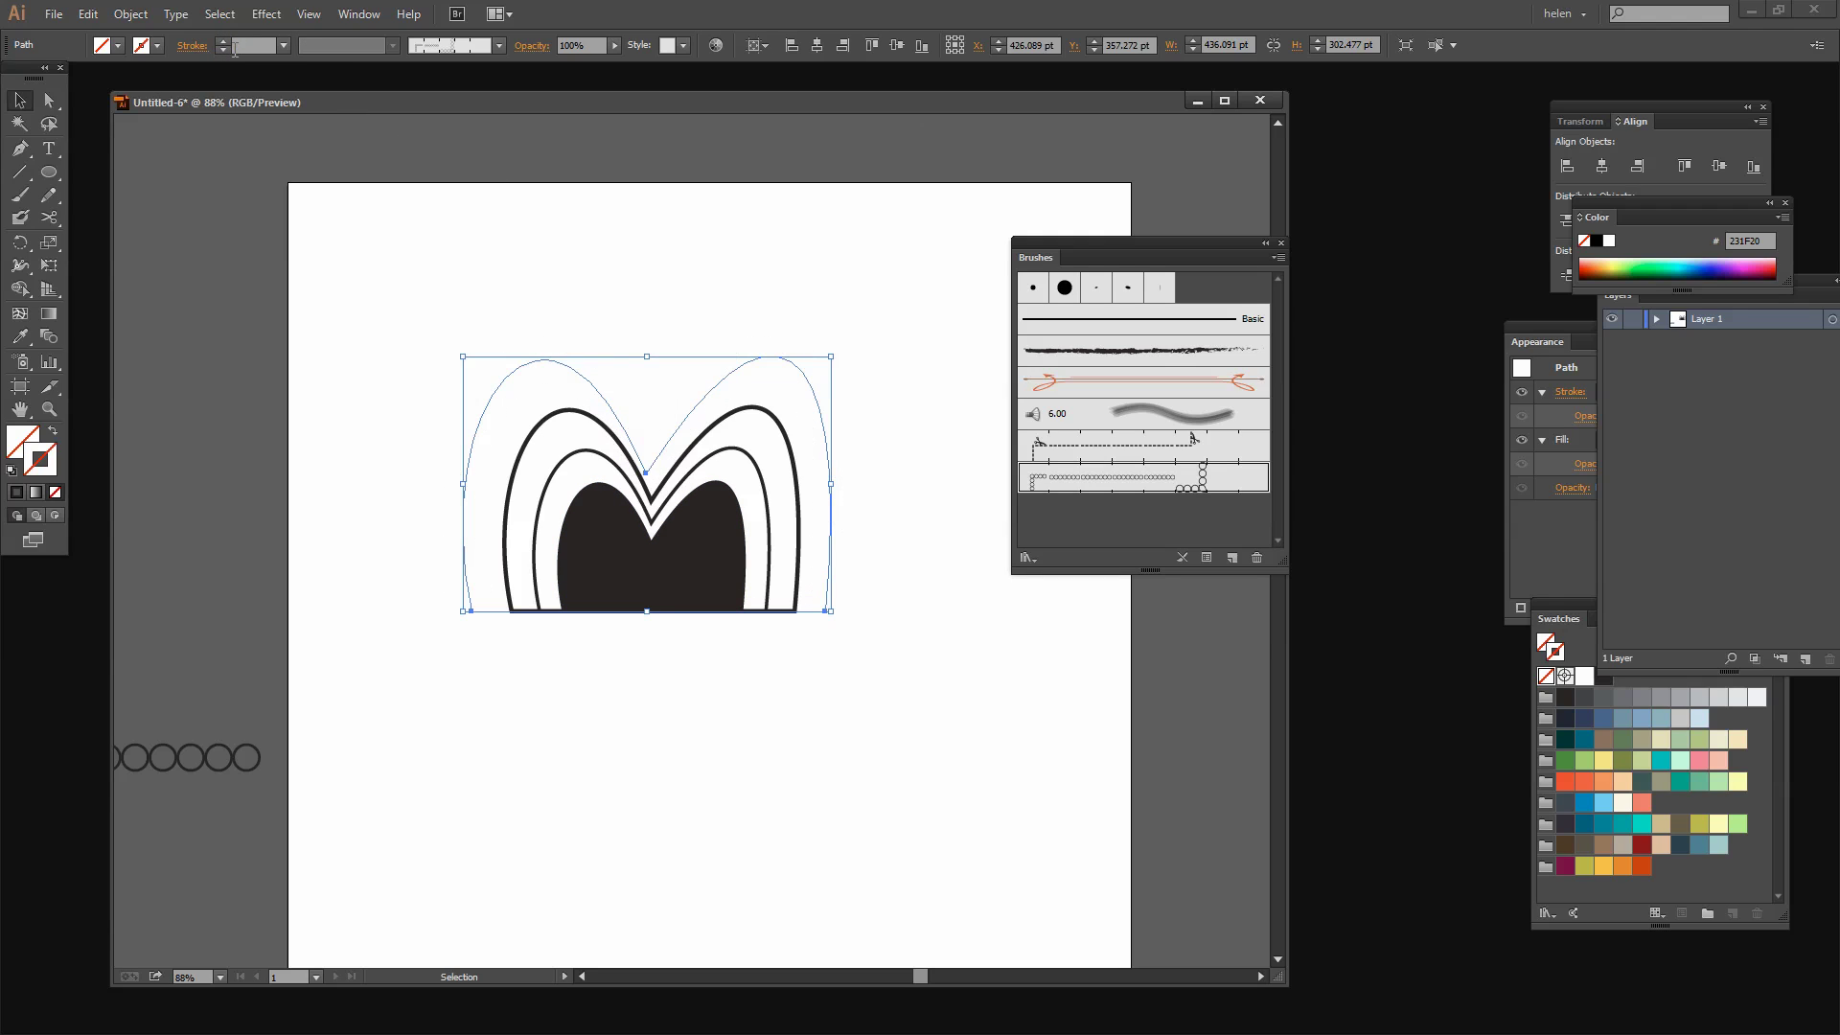
pyautogui.click(283, 47)
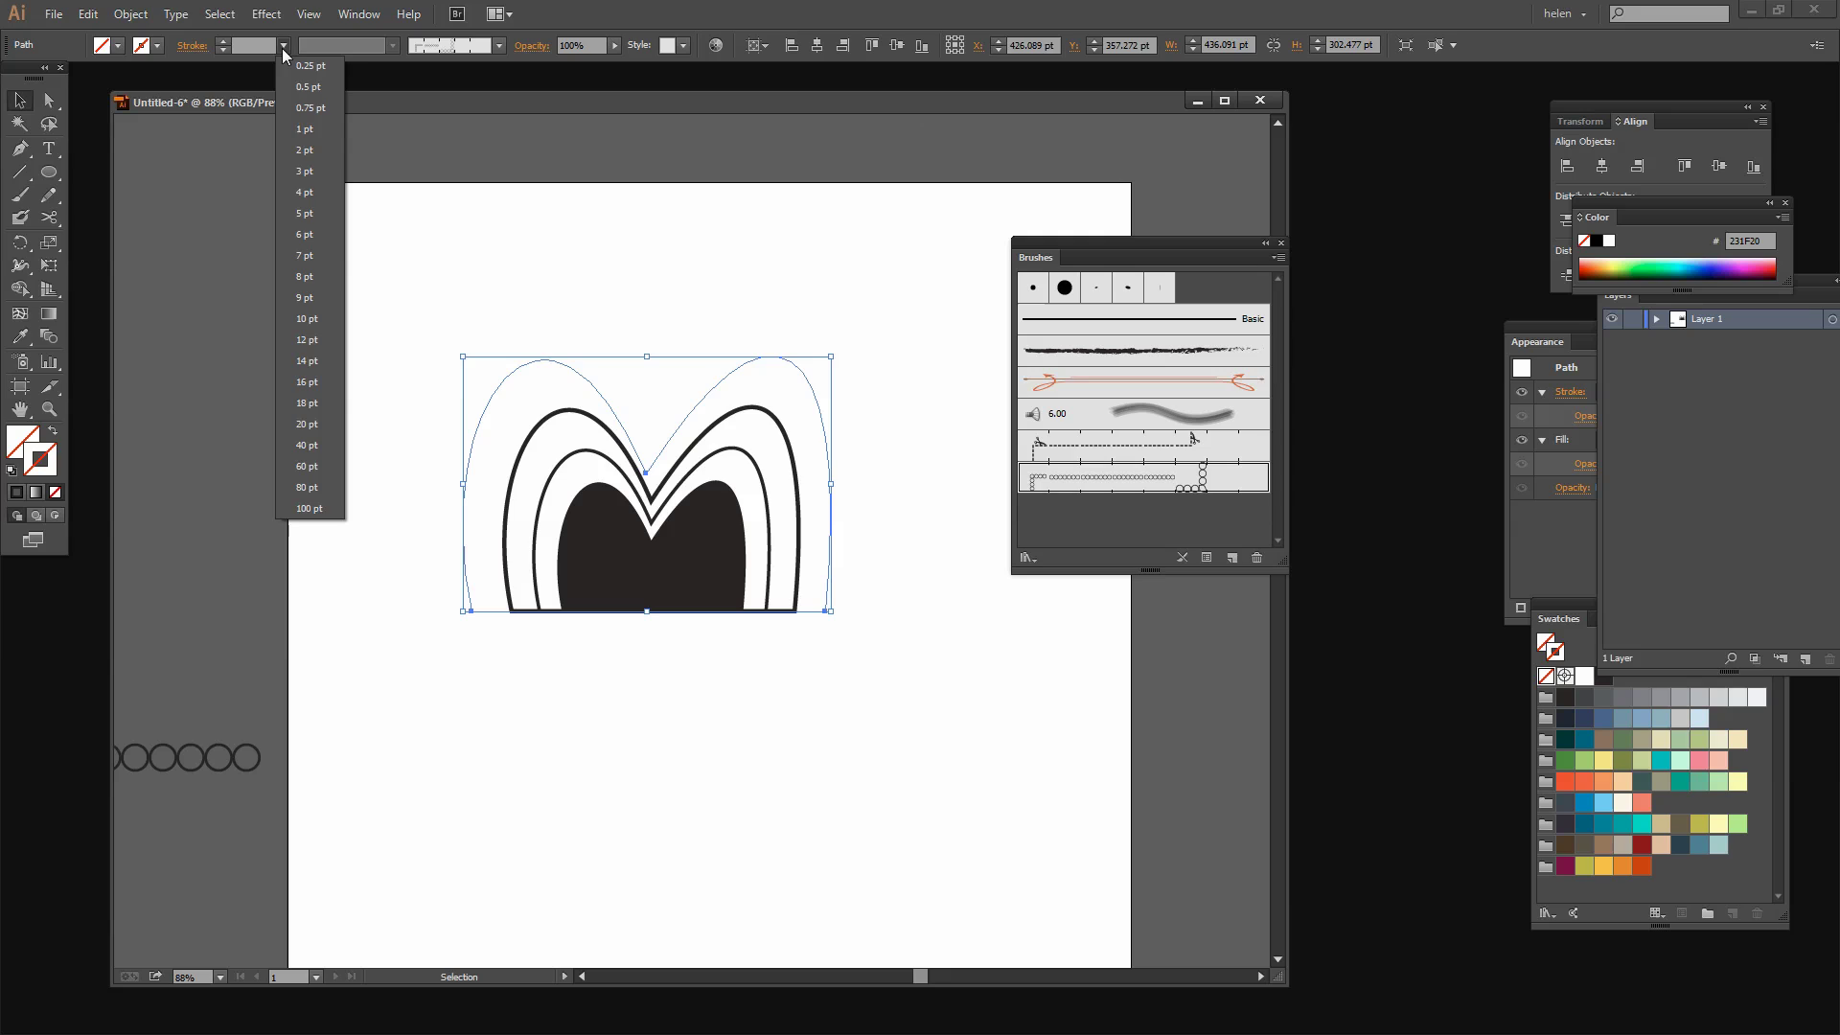
pyautogui.click(323, 124)
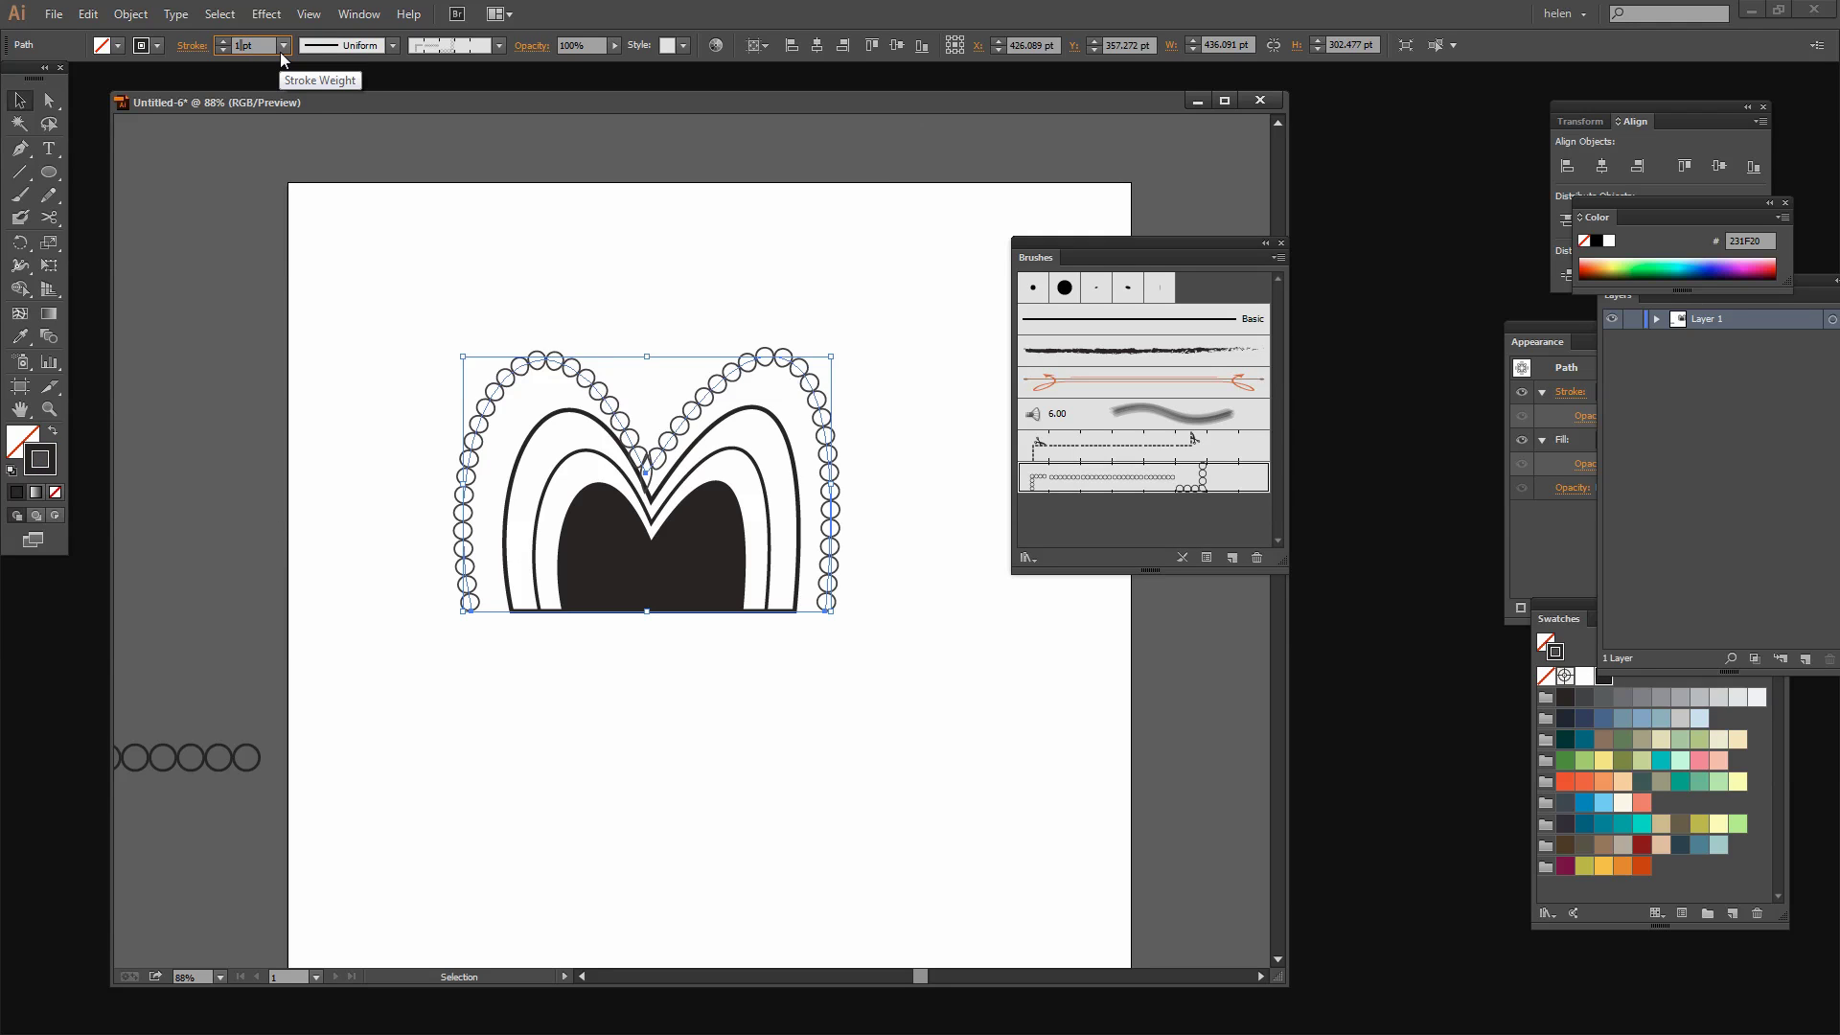
pyautogui.press('Tab')
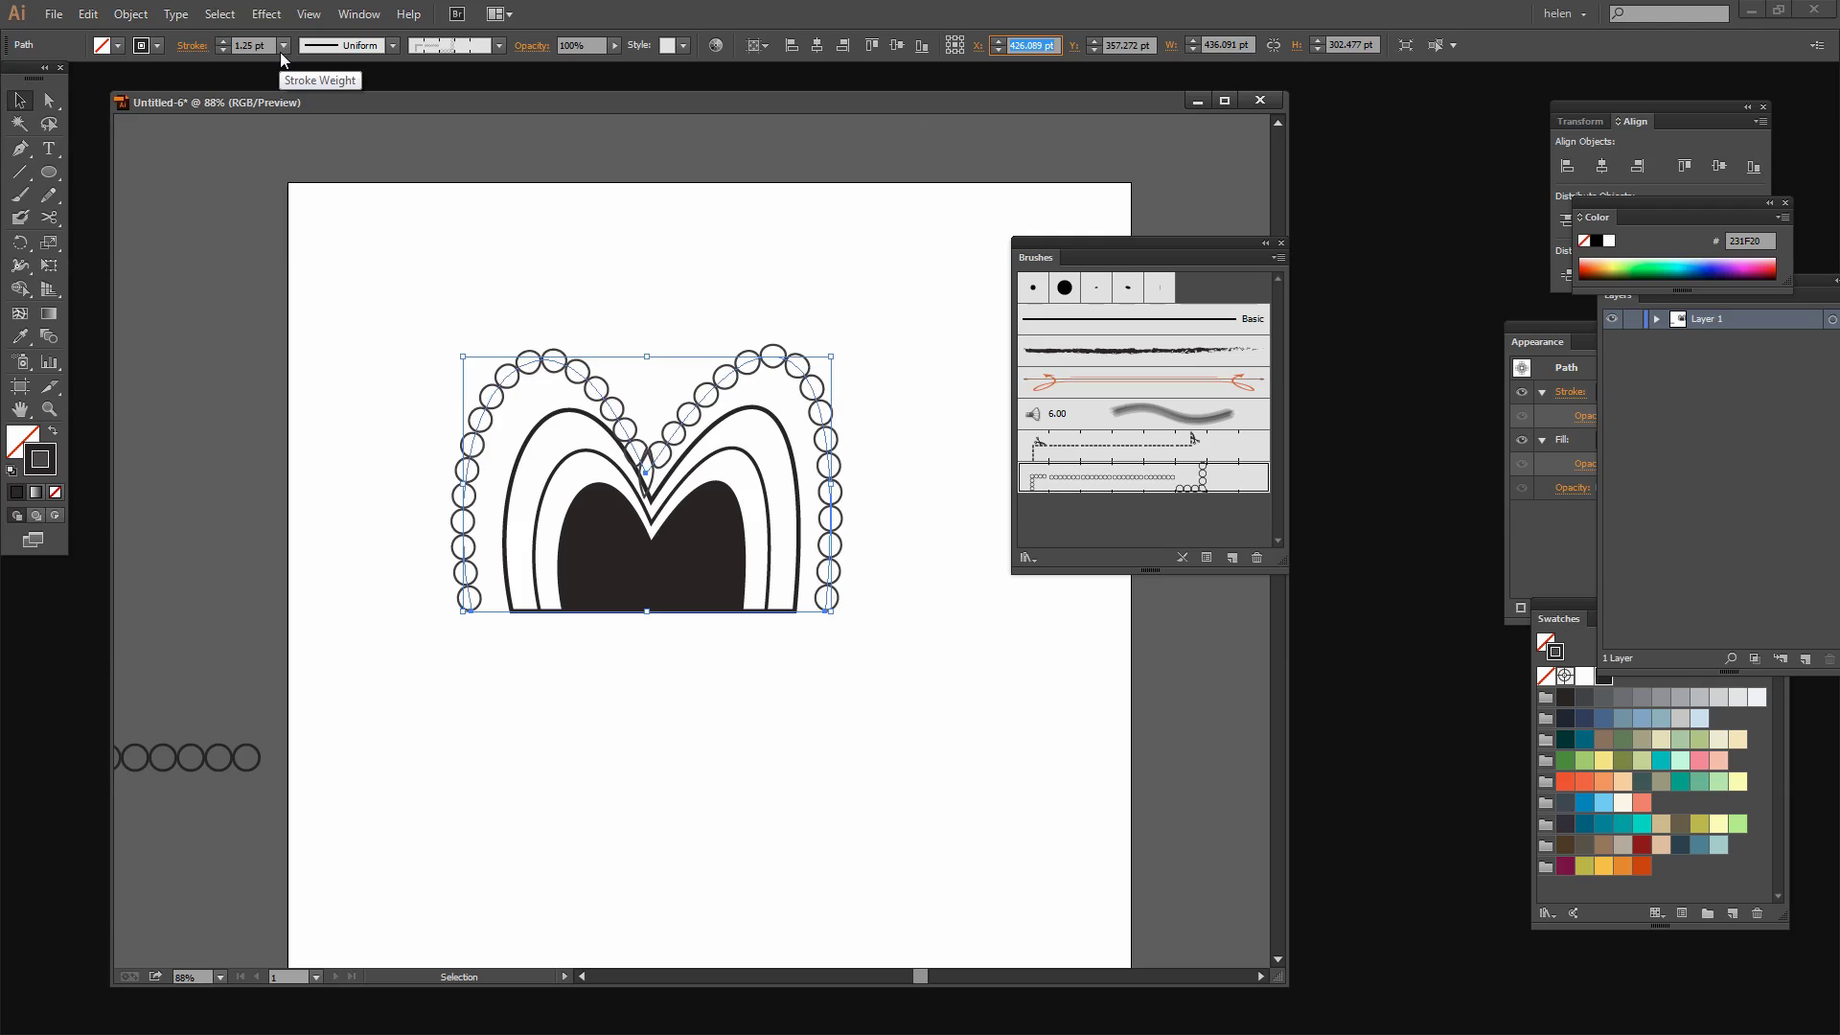
pyautogui.press('Return')
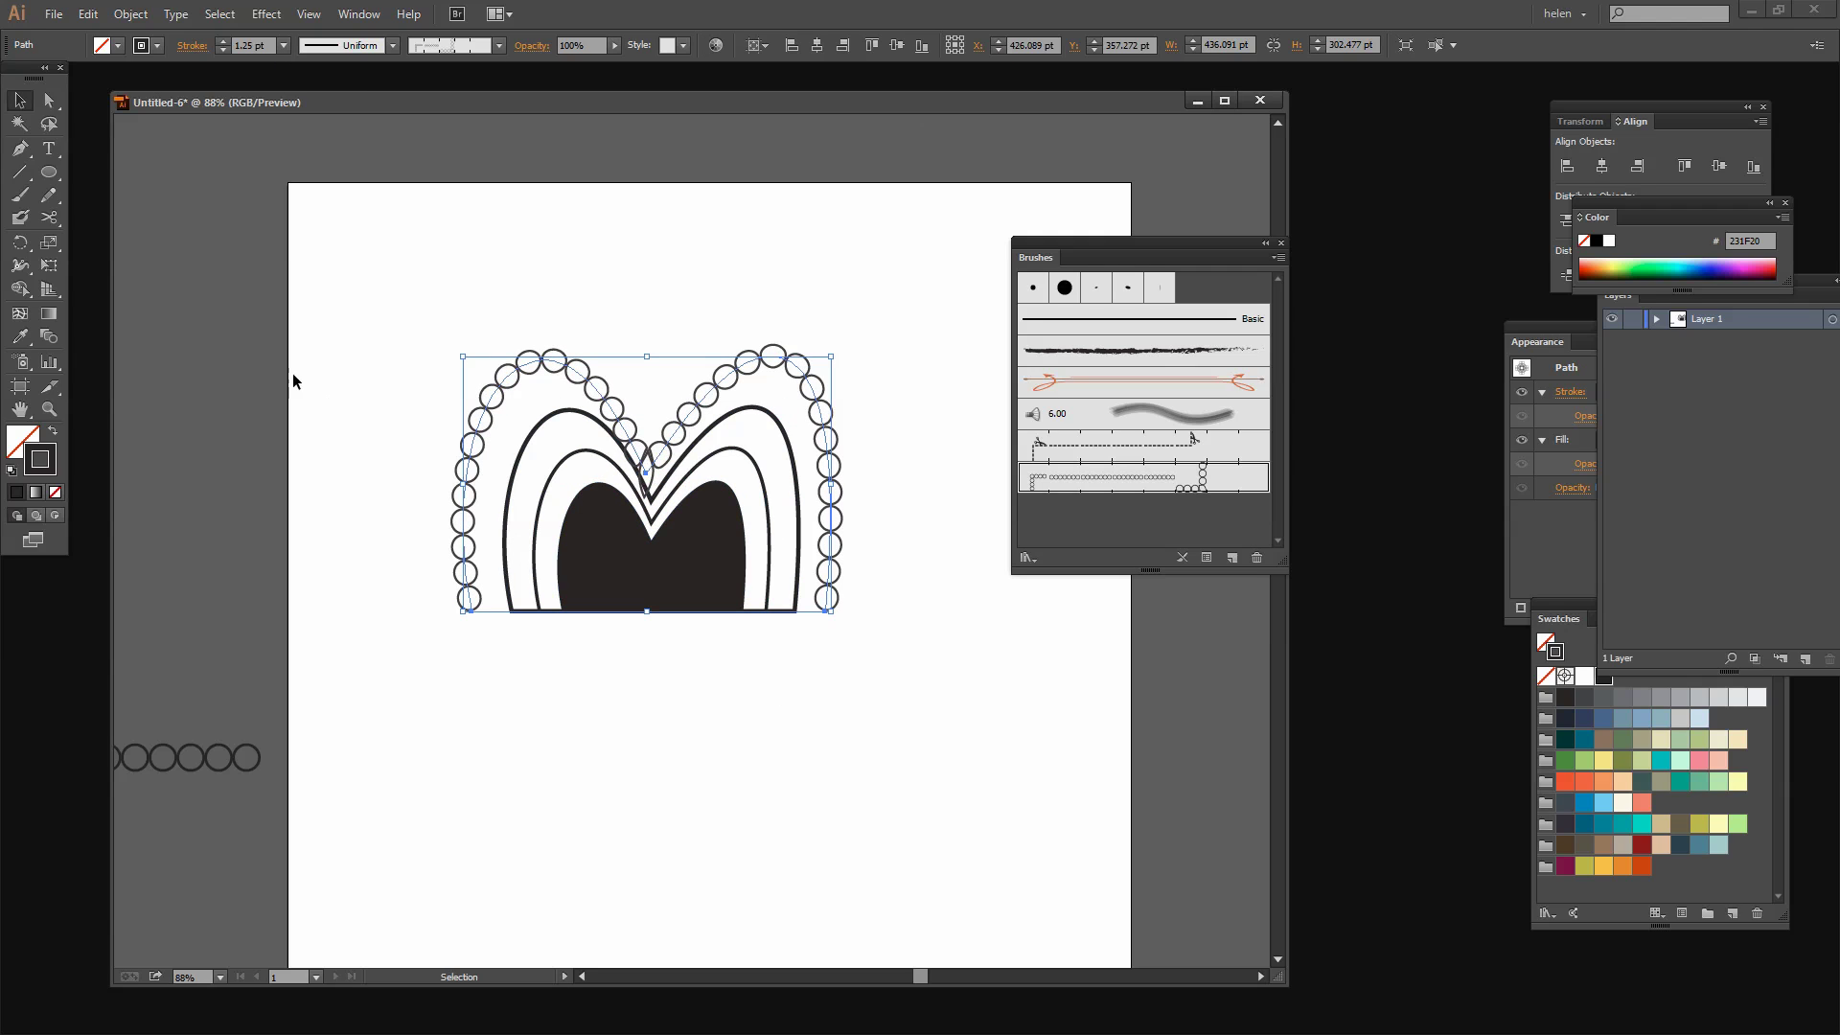
# Step: Shift the circle-brushed arch about 11 pt right and raise its central dip anchor above the inner arches' point
pyautogui.click(48, 100)
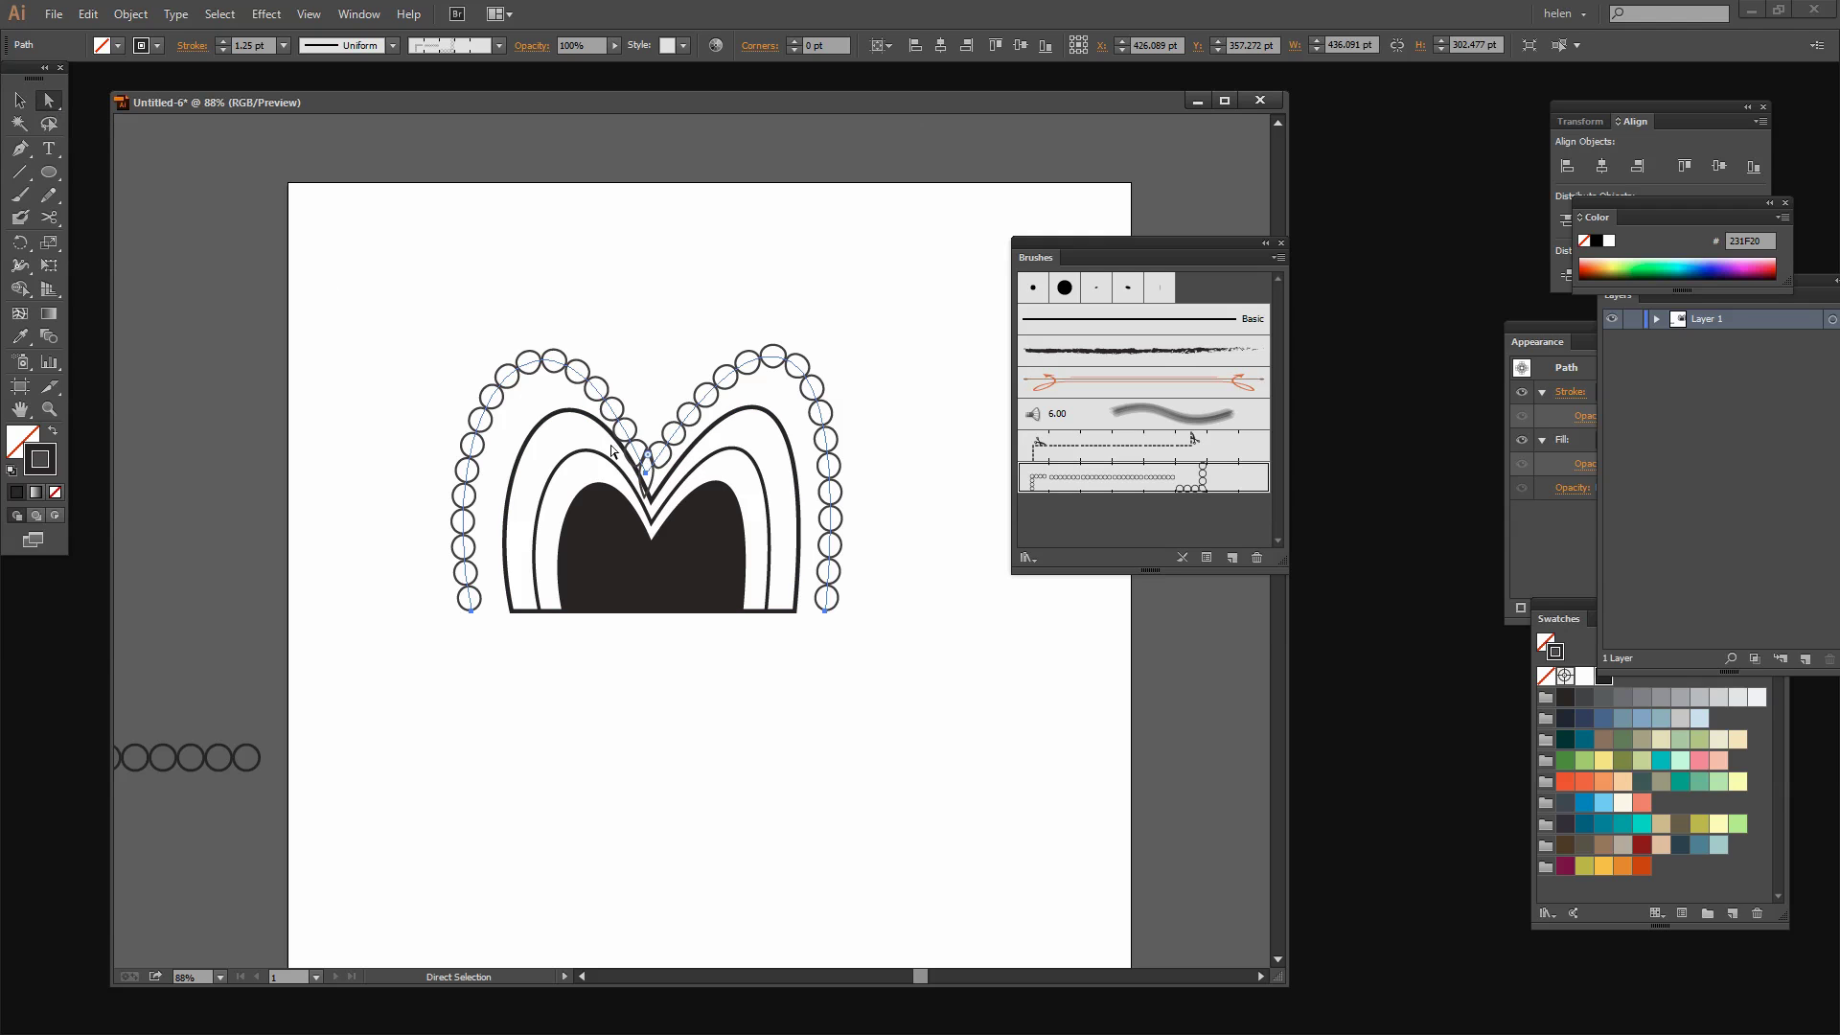
pyautogui.click(645, 472)
pyautogui.moveTo(647, 472); pyautogui.dragTo(656, 470)
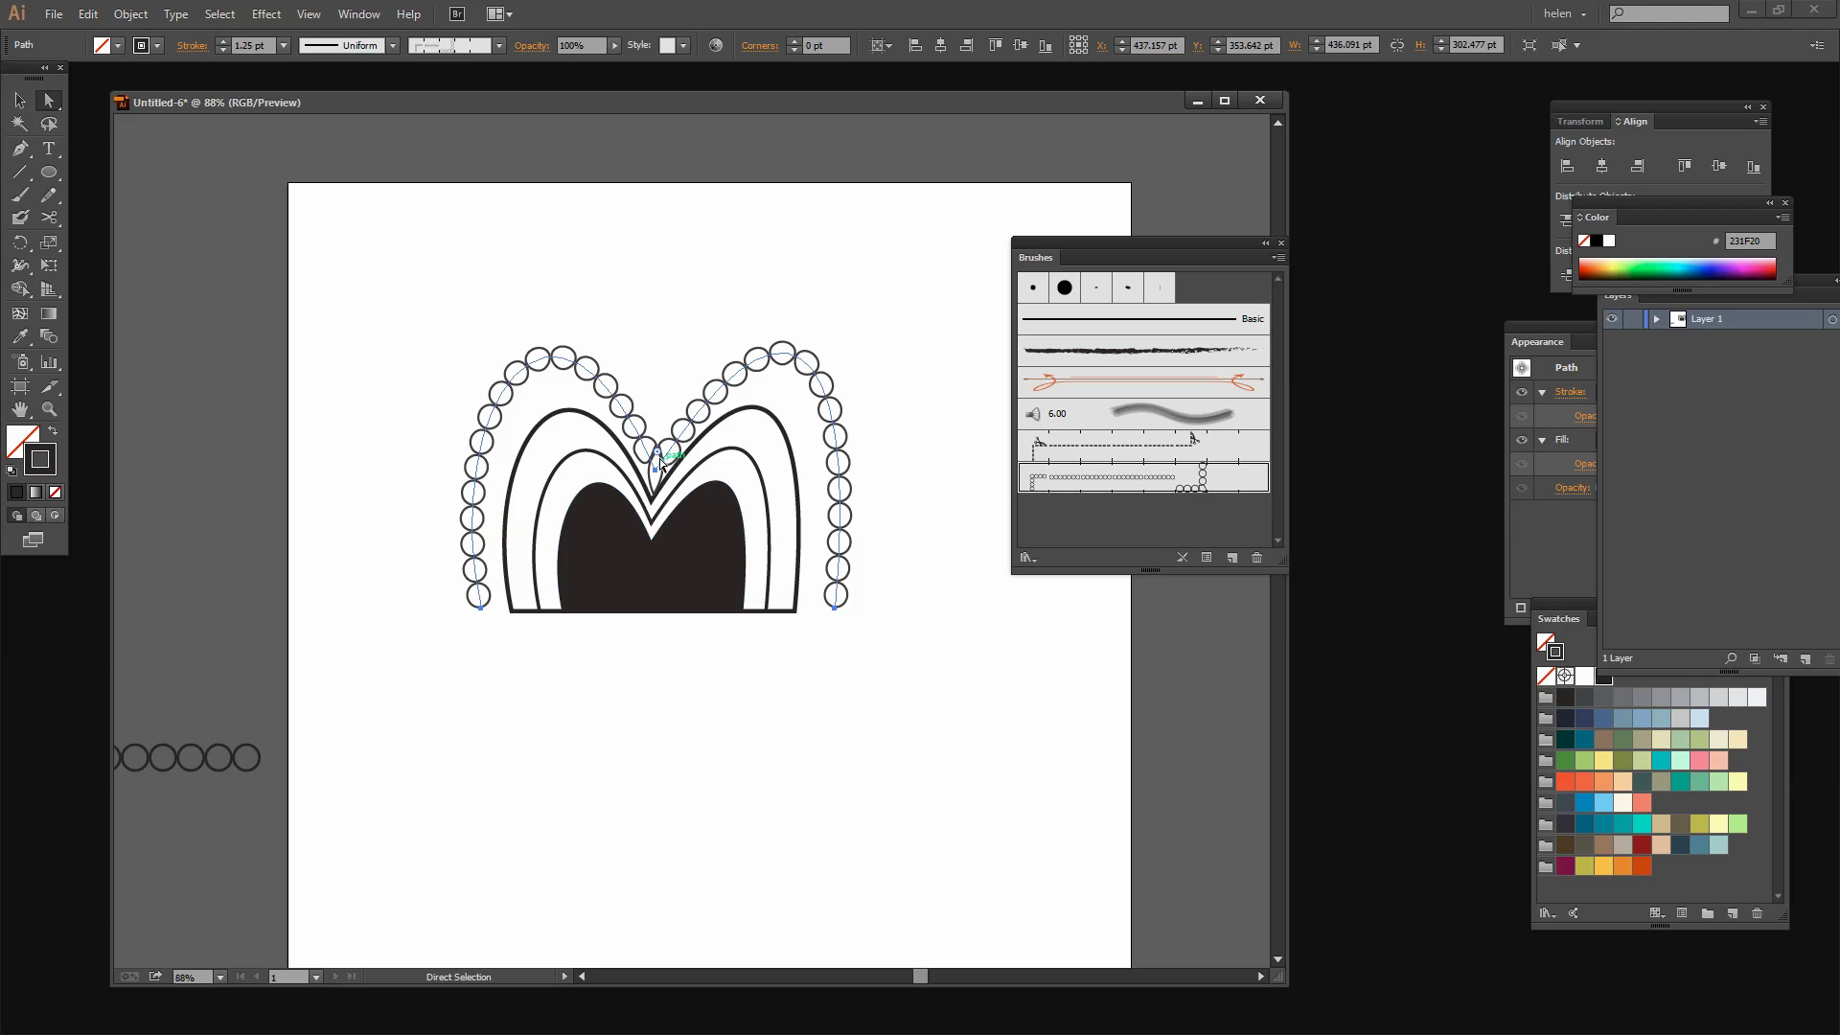
pyautogui.hotkey('ctrl', 'shift', 'a')
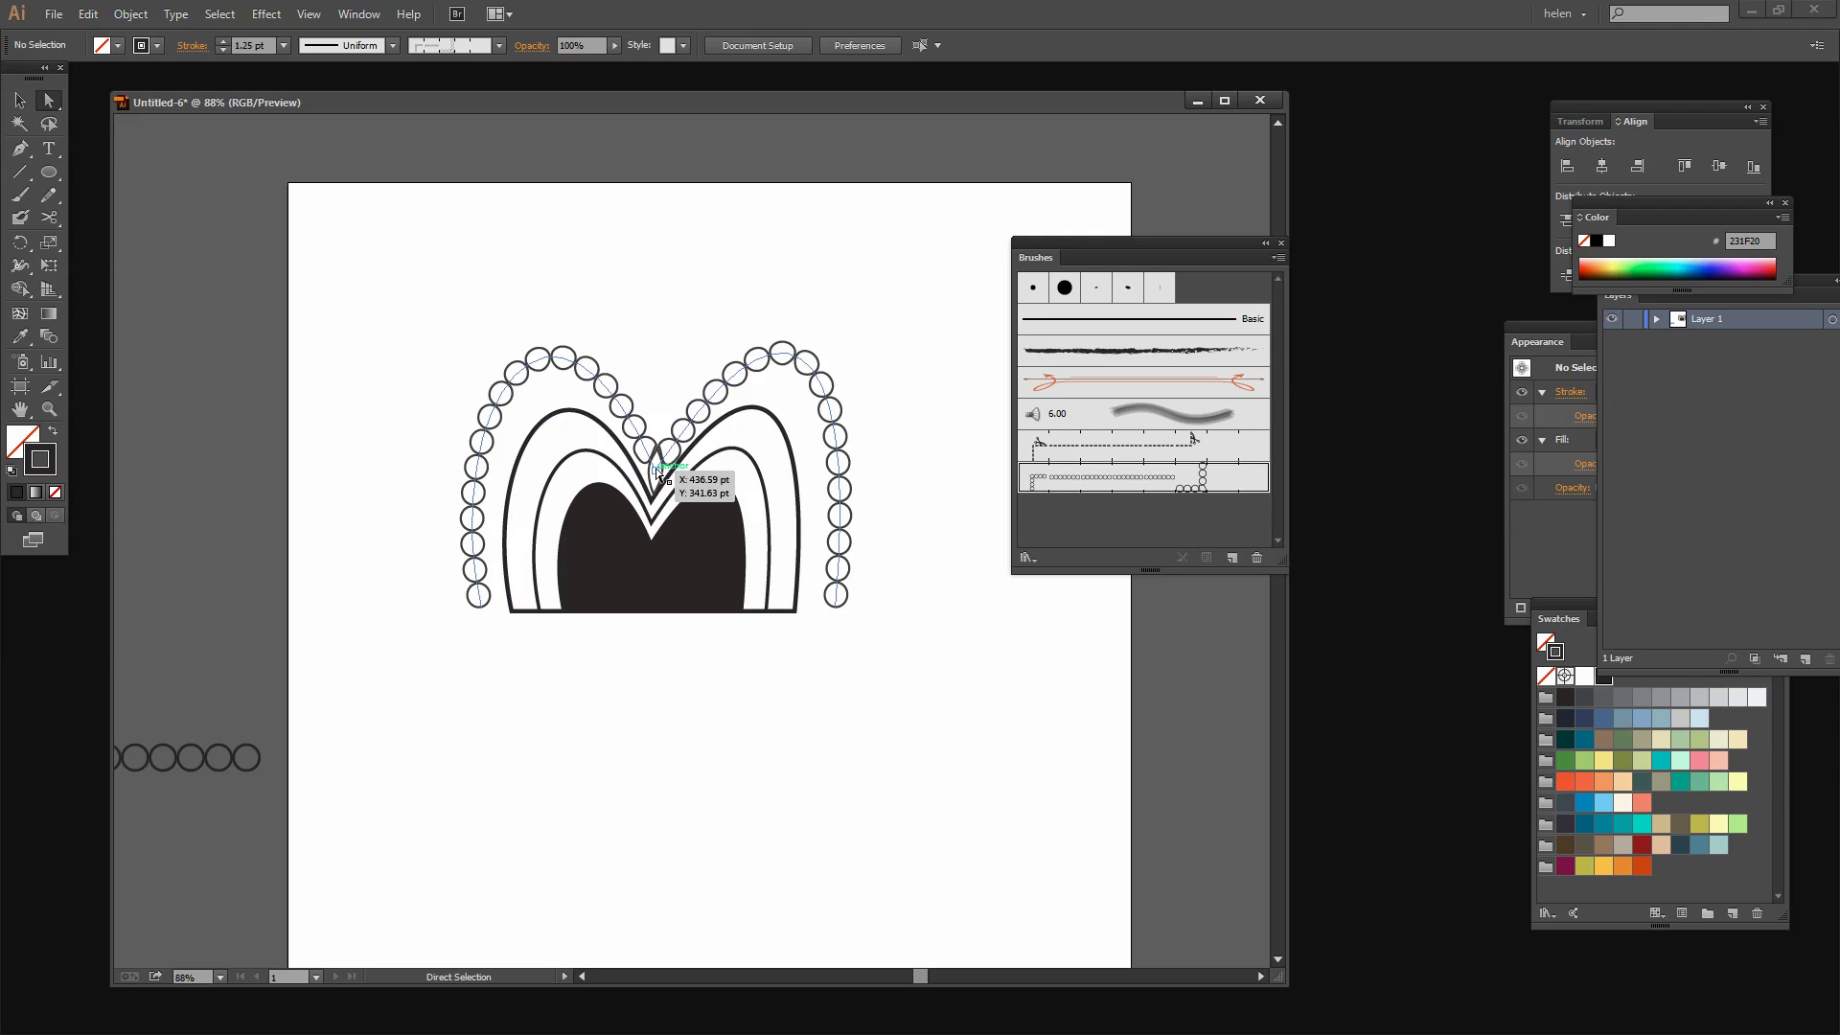
pyautogui.moveTo(655, 468); pyautogui.dragTo(650, 439)
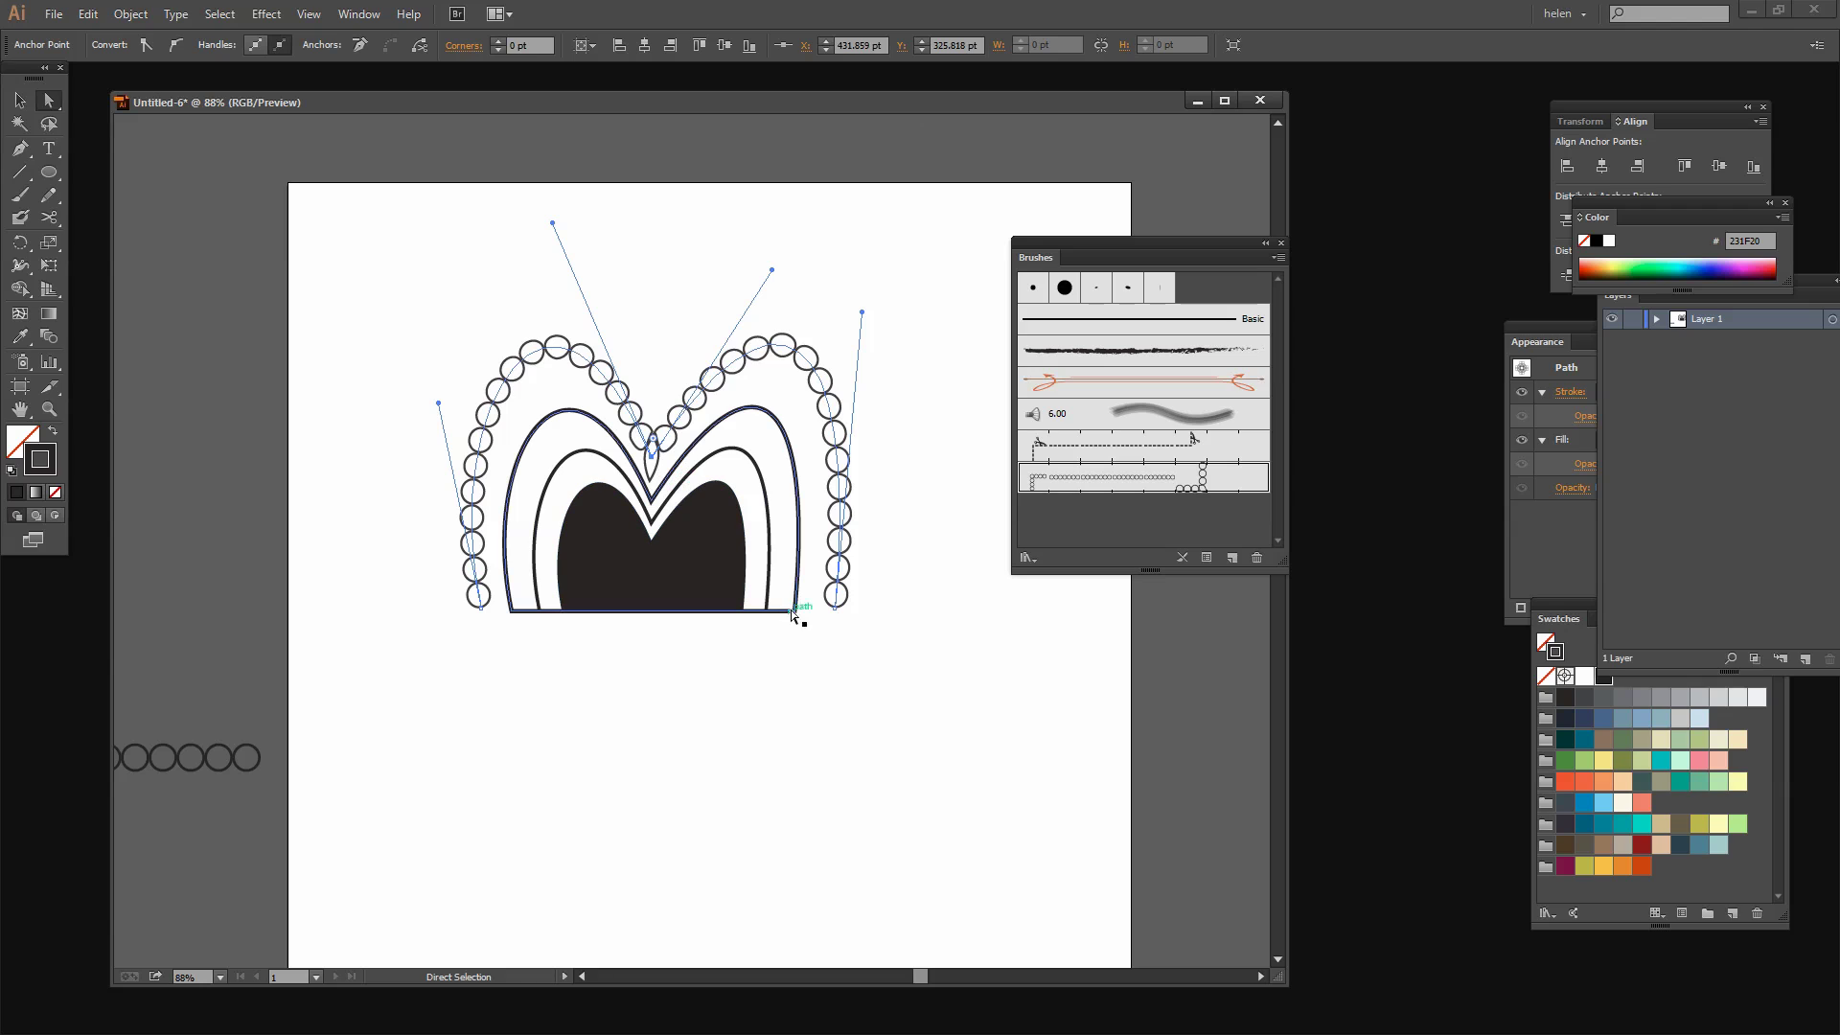
# Step: Move both bottom end anchors of the circle-brushed arch inward, closer to the inner arch
pyautogui.moveTo(836, 613); pyautogui.dragTo(812, 614)
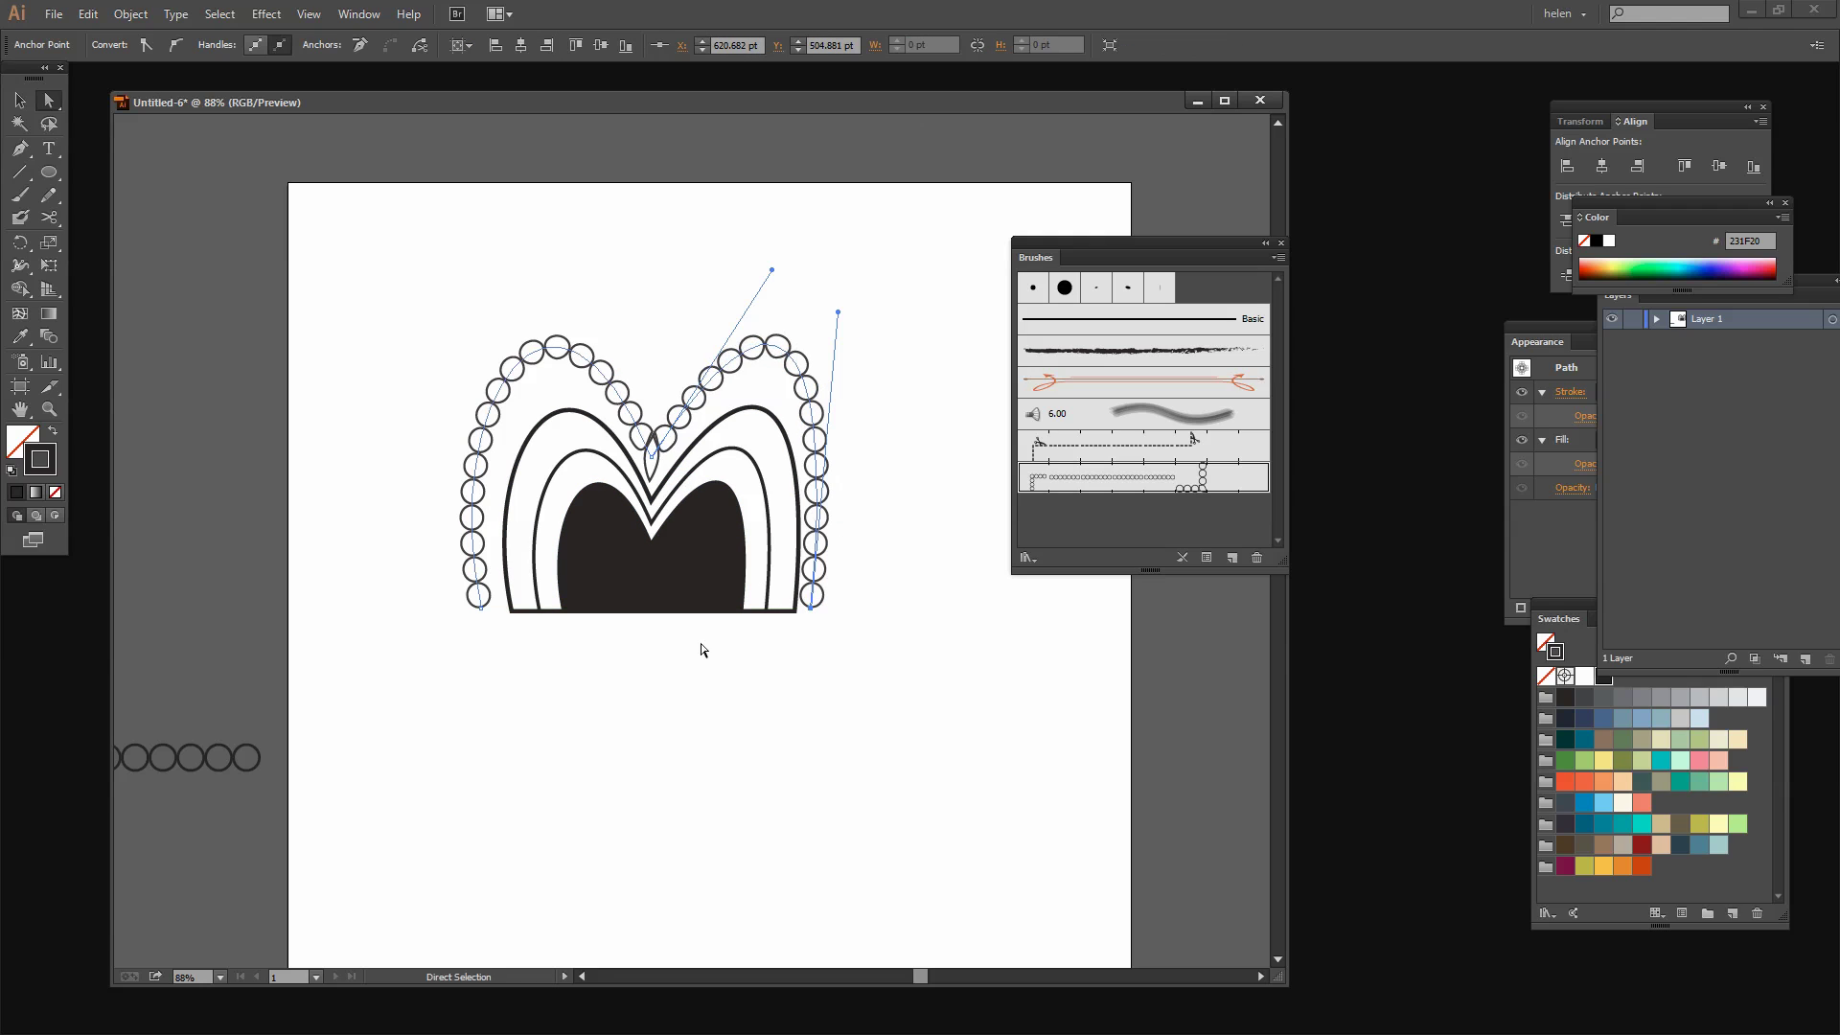
pyautogui.moveTo(480, 610); pyautogui.dragTo(494, 614)
pyautogui.click(535, 658)
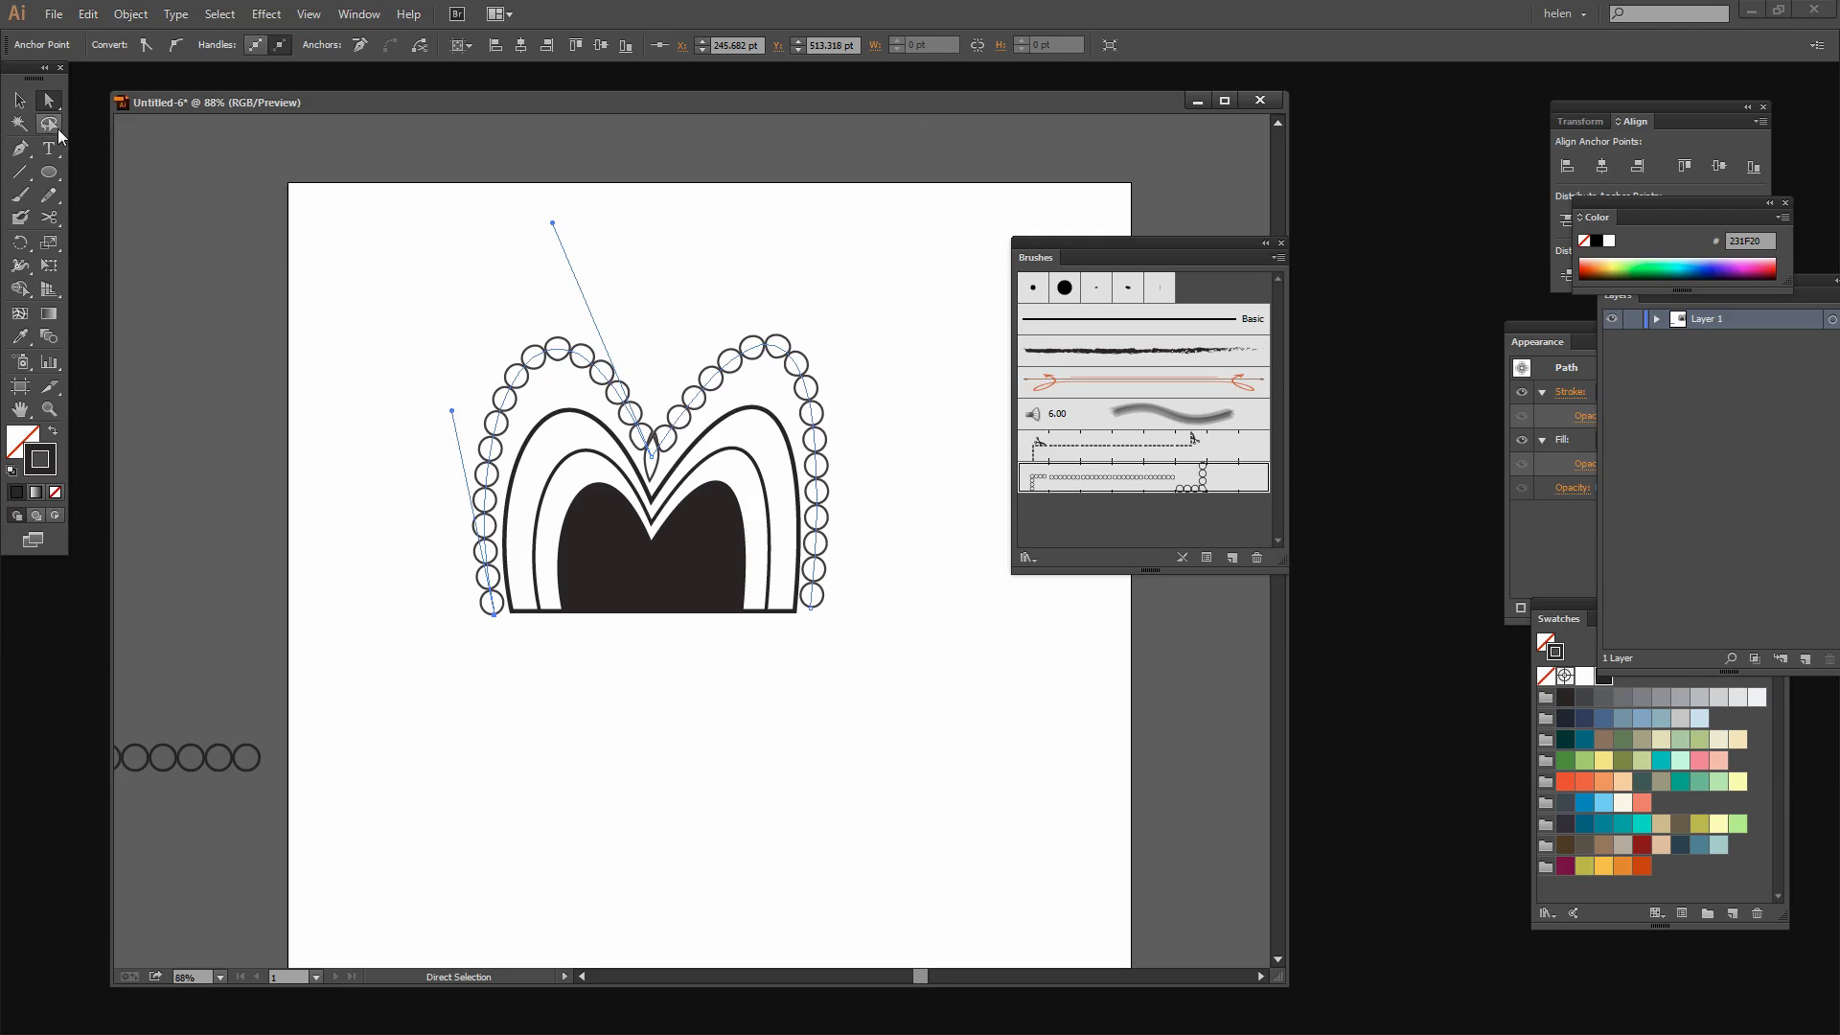
# Step: Select the whole circle-brushed arch and add a second, plain stroke to its appearance
pyautogui.click(19, 100)
pyautogui.click(513, 377)
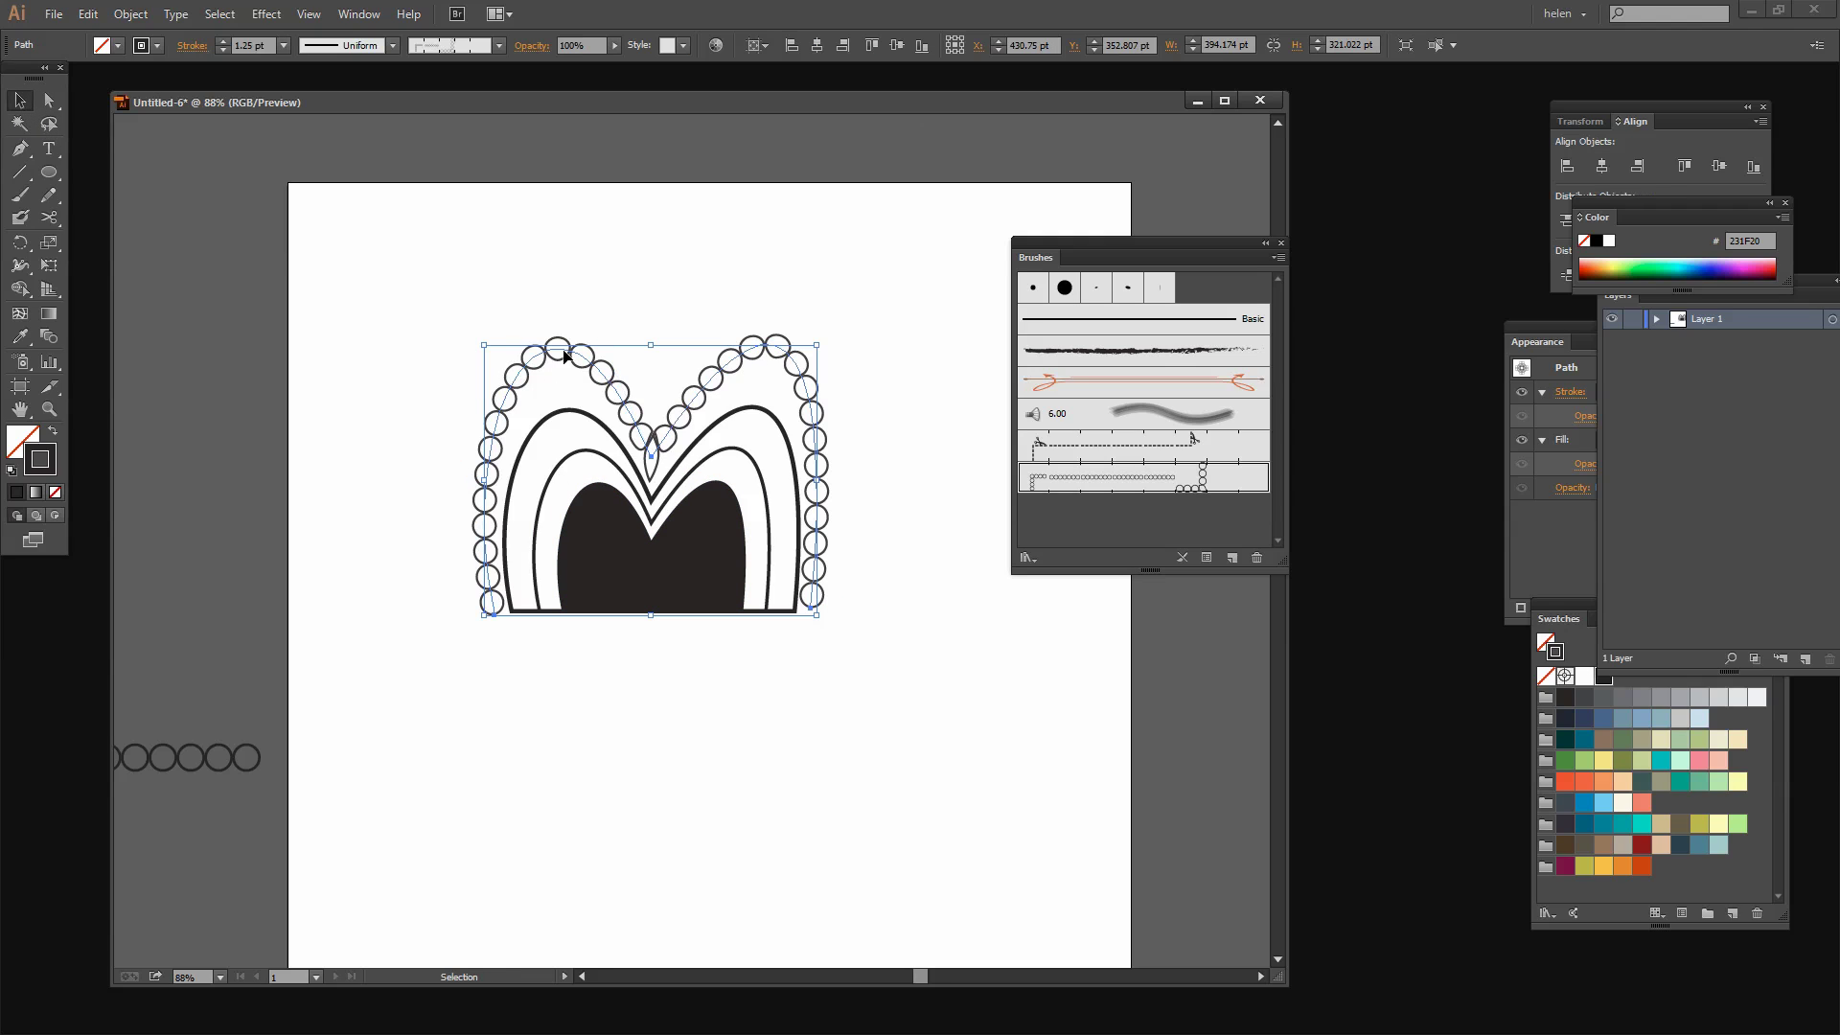
pyautogui.moveTo(1537, 342)
pyautogui.mouseDown()
pyautogui.moveTo(1548, 325)
pyautogui.moveTo(1124, 466)
pyautogui.moveTo(899, 582)
pyautogui.moveTo(911, 622)
pyautogui.mouseUp()
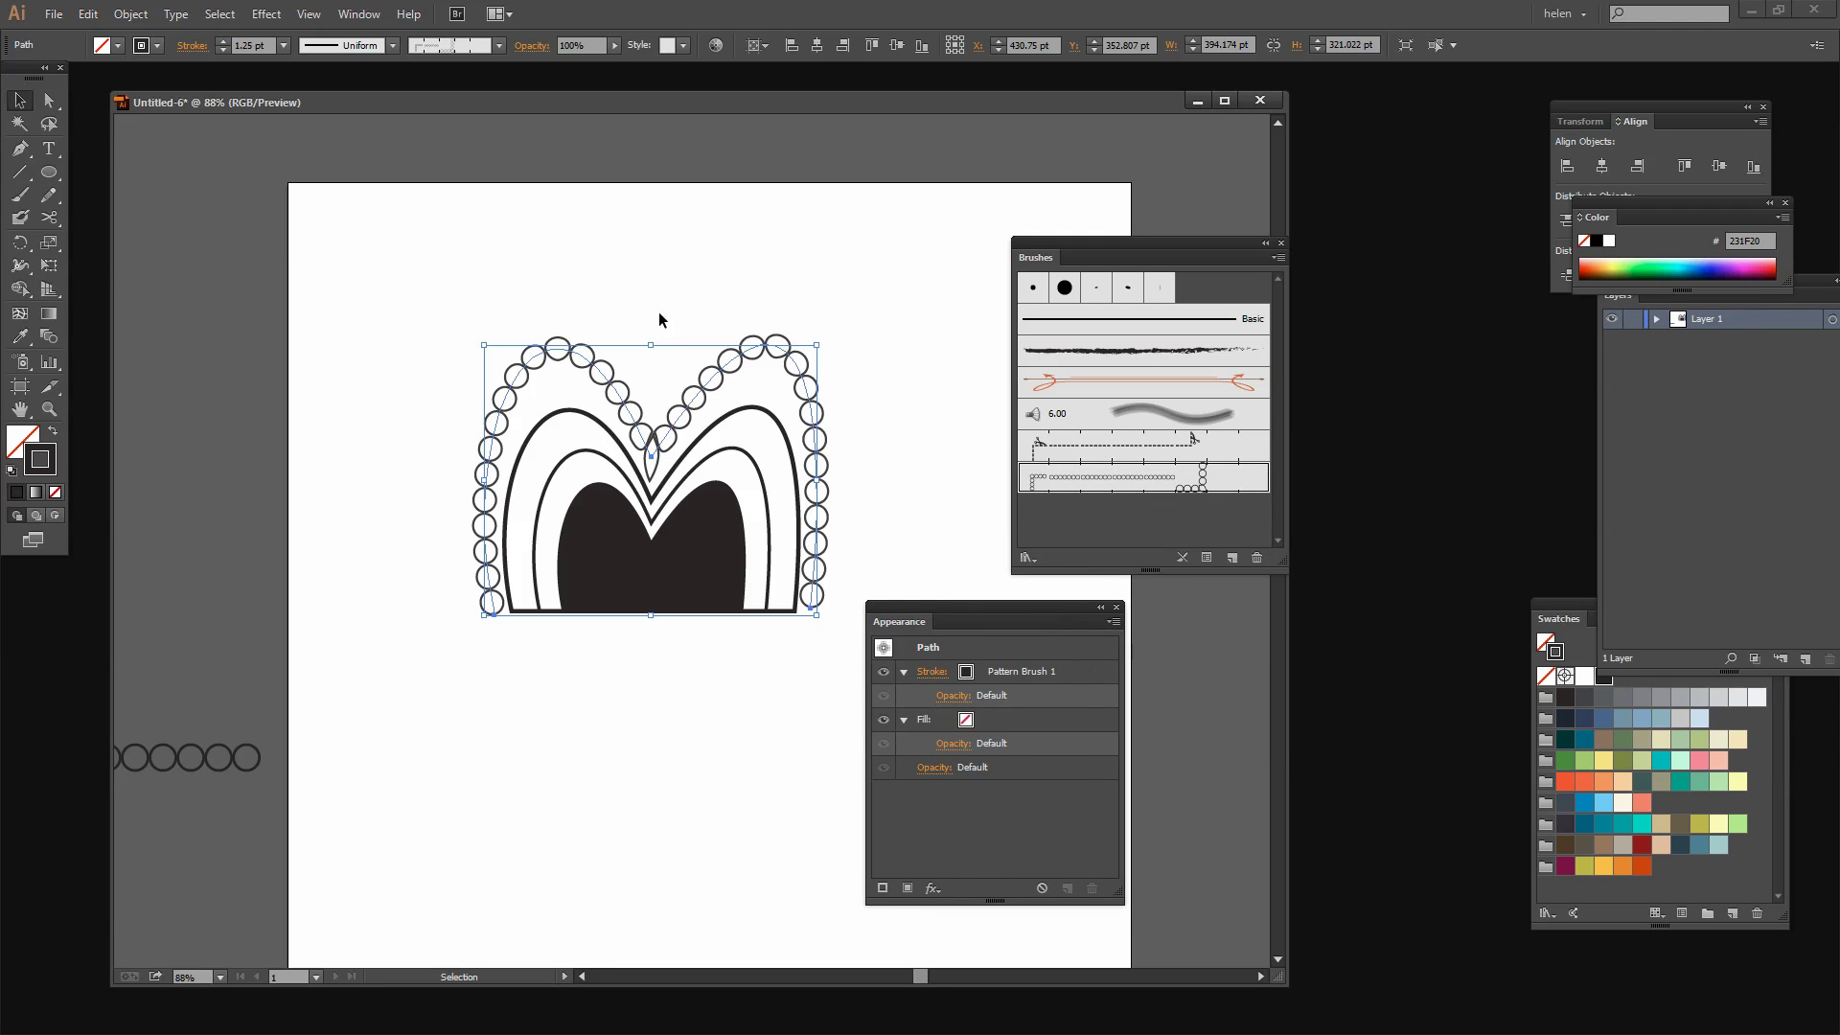
pyautogui.click(356, 14)
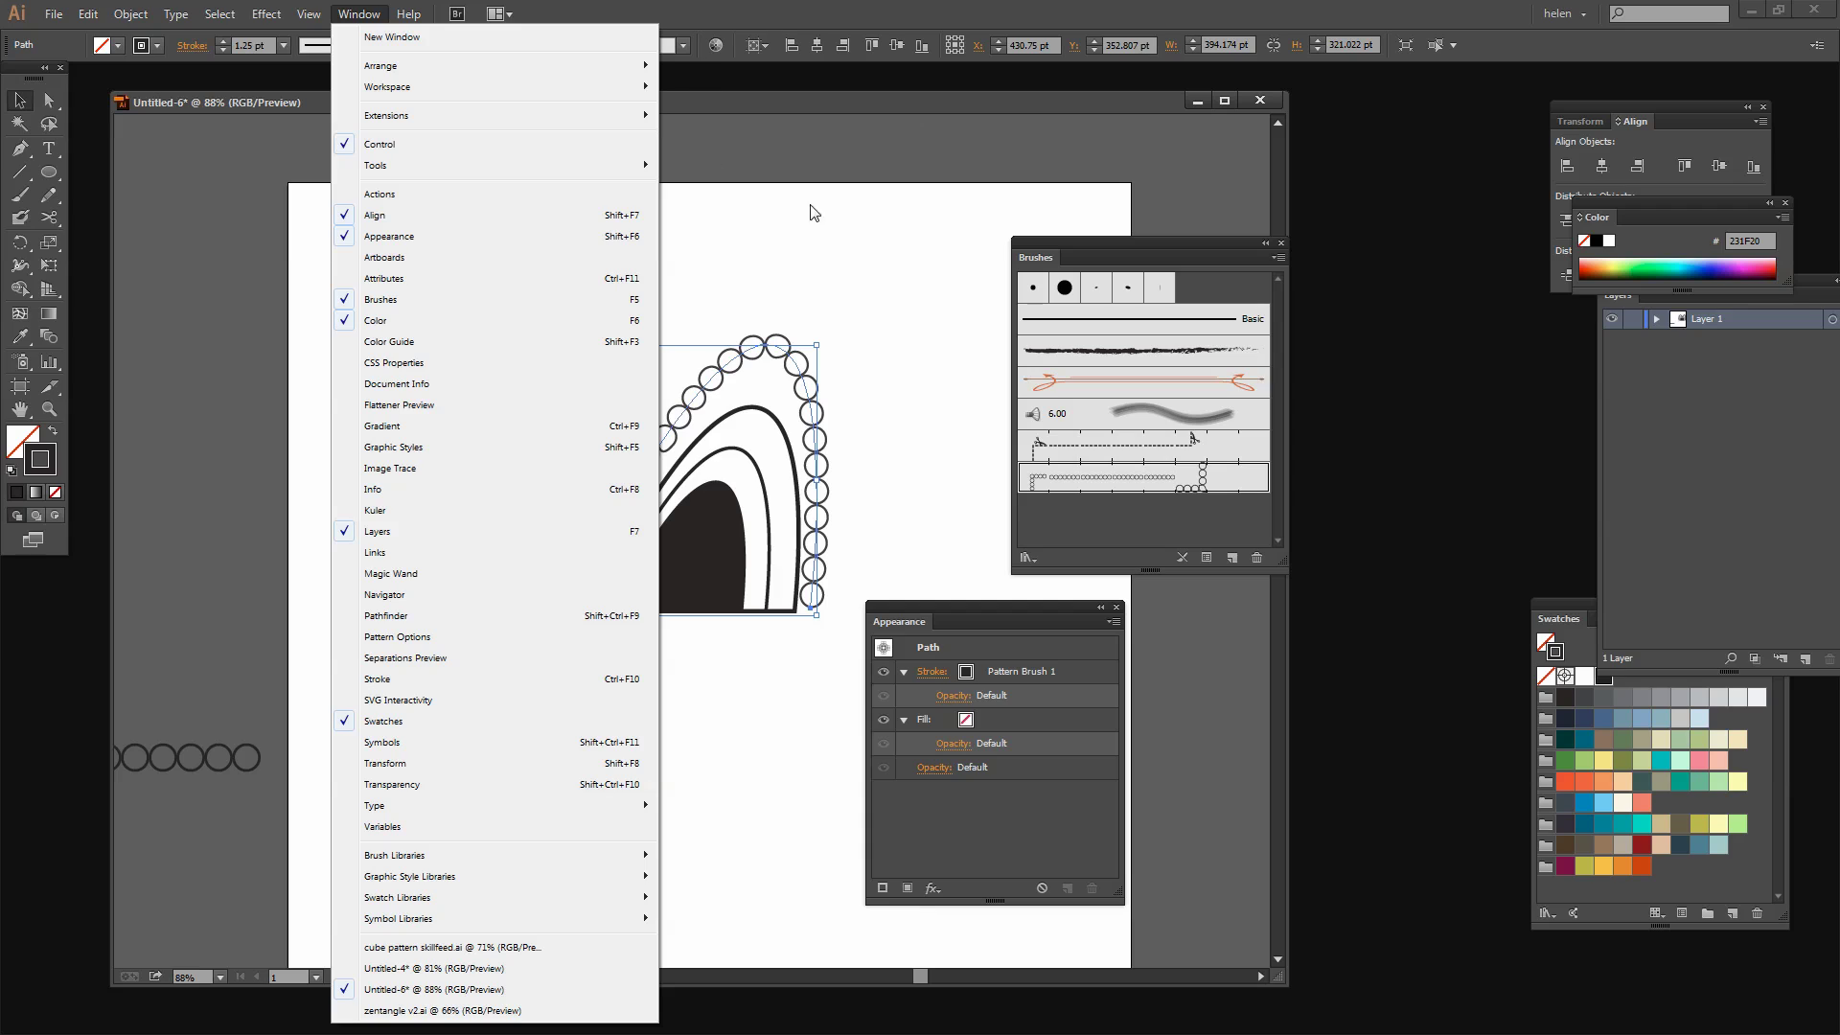
pyautogui.click(956, 607)
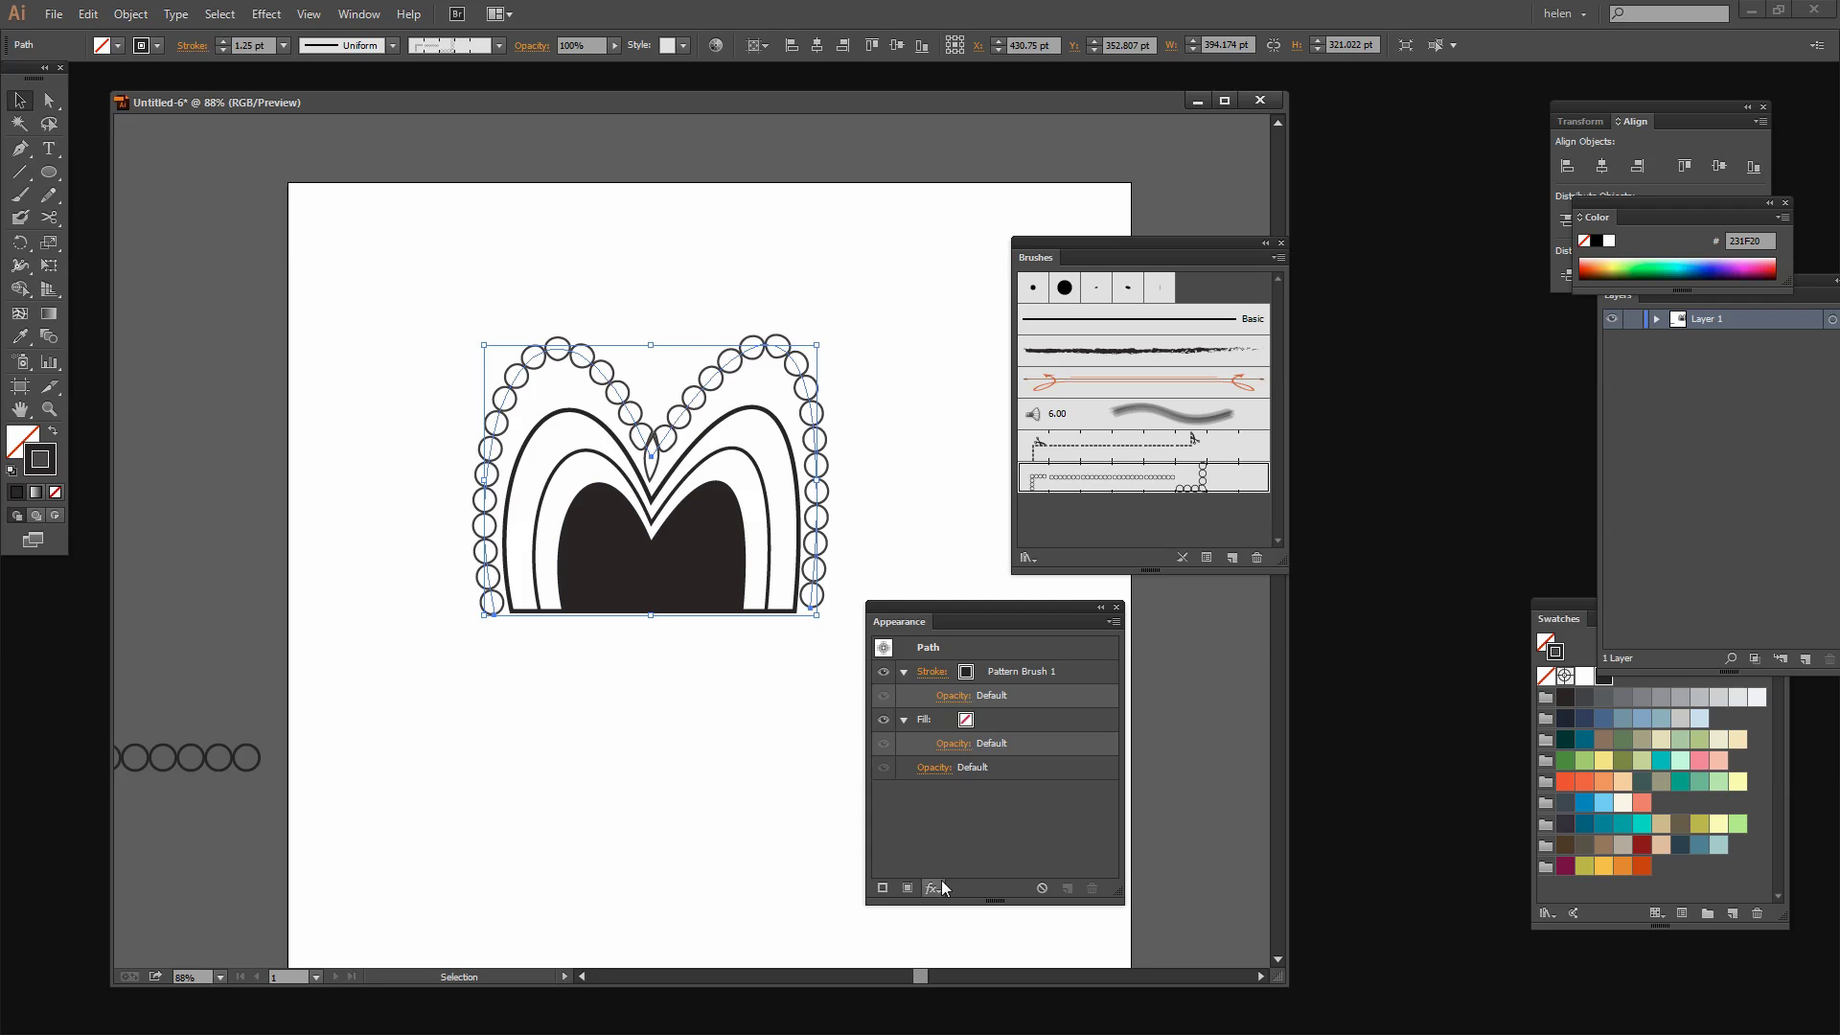
pyautogui.click(880, 889)
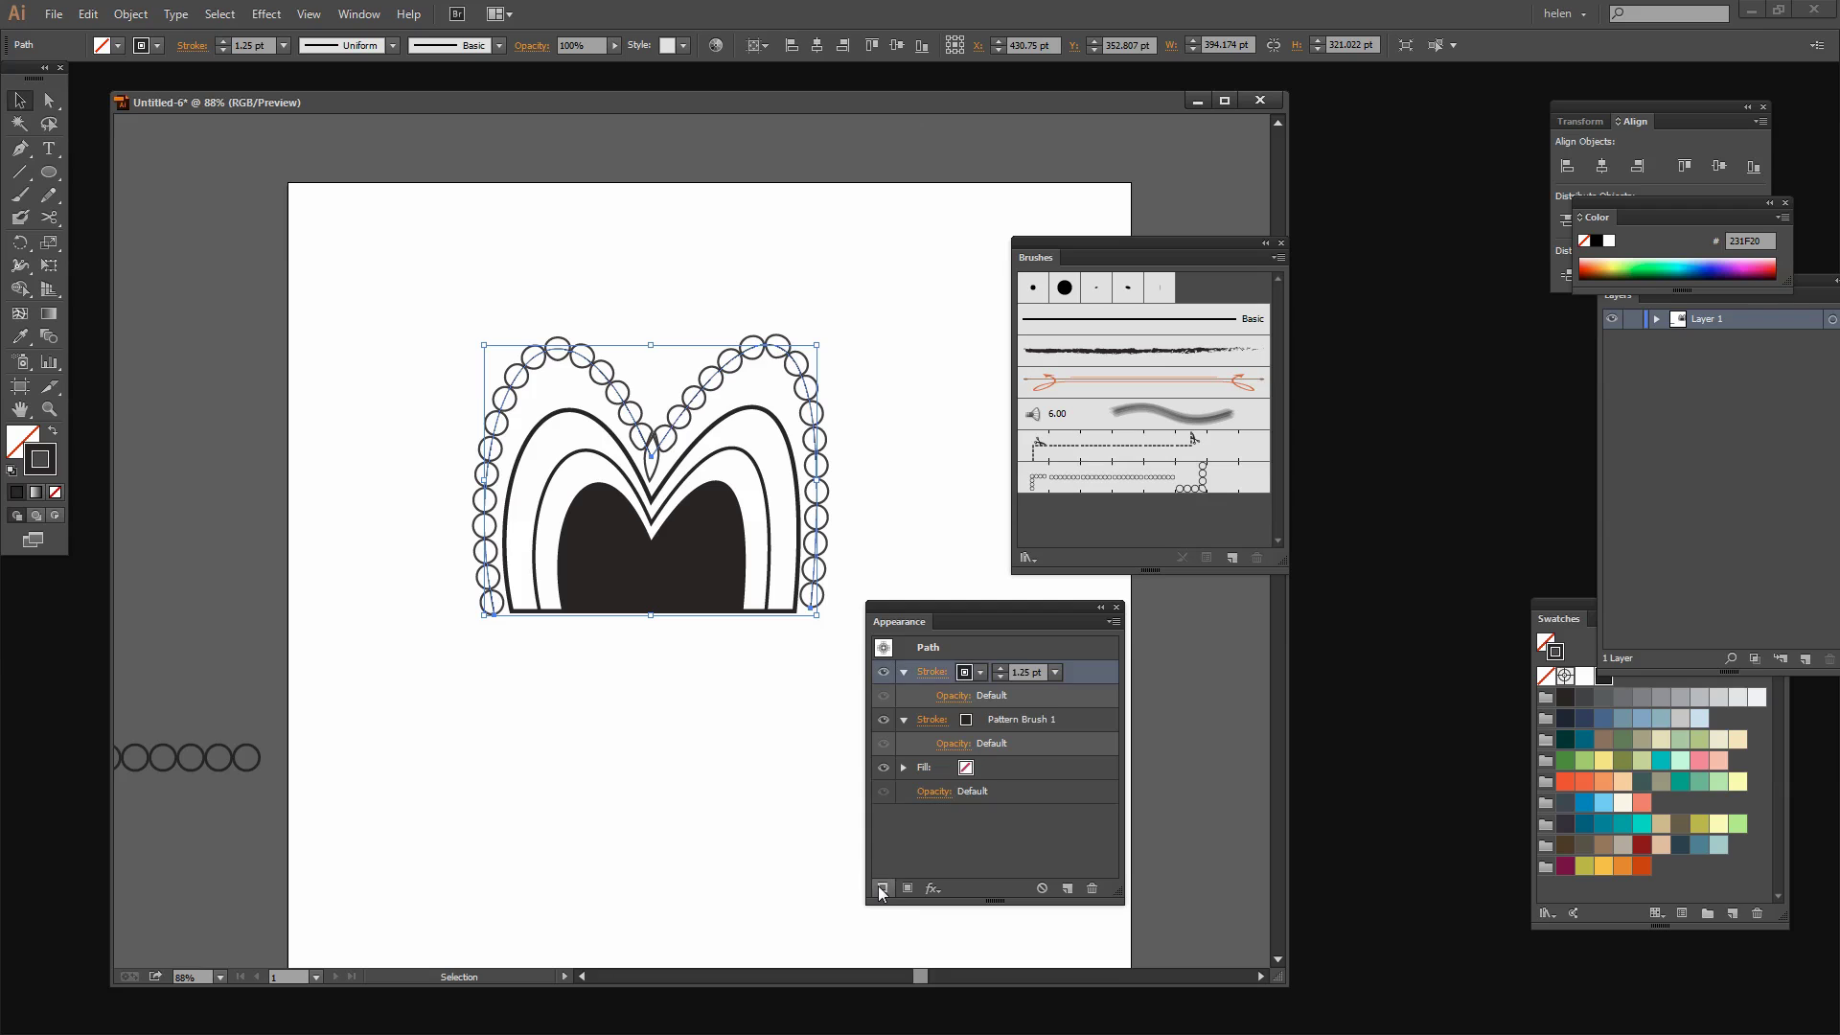
# Step: Set the weight of the arch's new plain stroke to 5 pt
pyautogui.click(1002, 670)
pyautogui.click(1003, 670)
pyautogui.click(1002, 669)
pyautogui.click(1002, 668)
pyautogui.click(1002, 668)
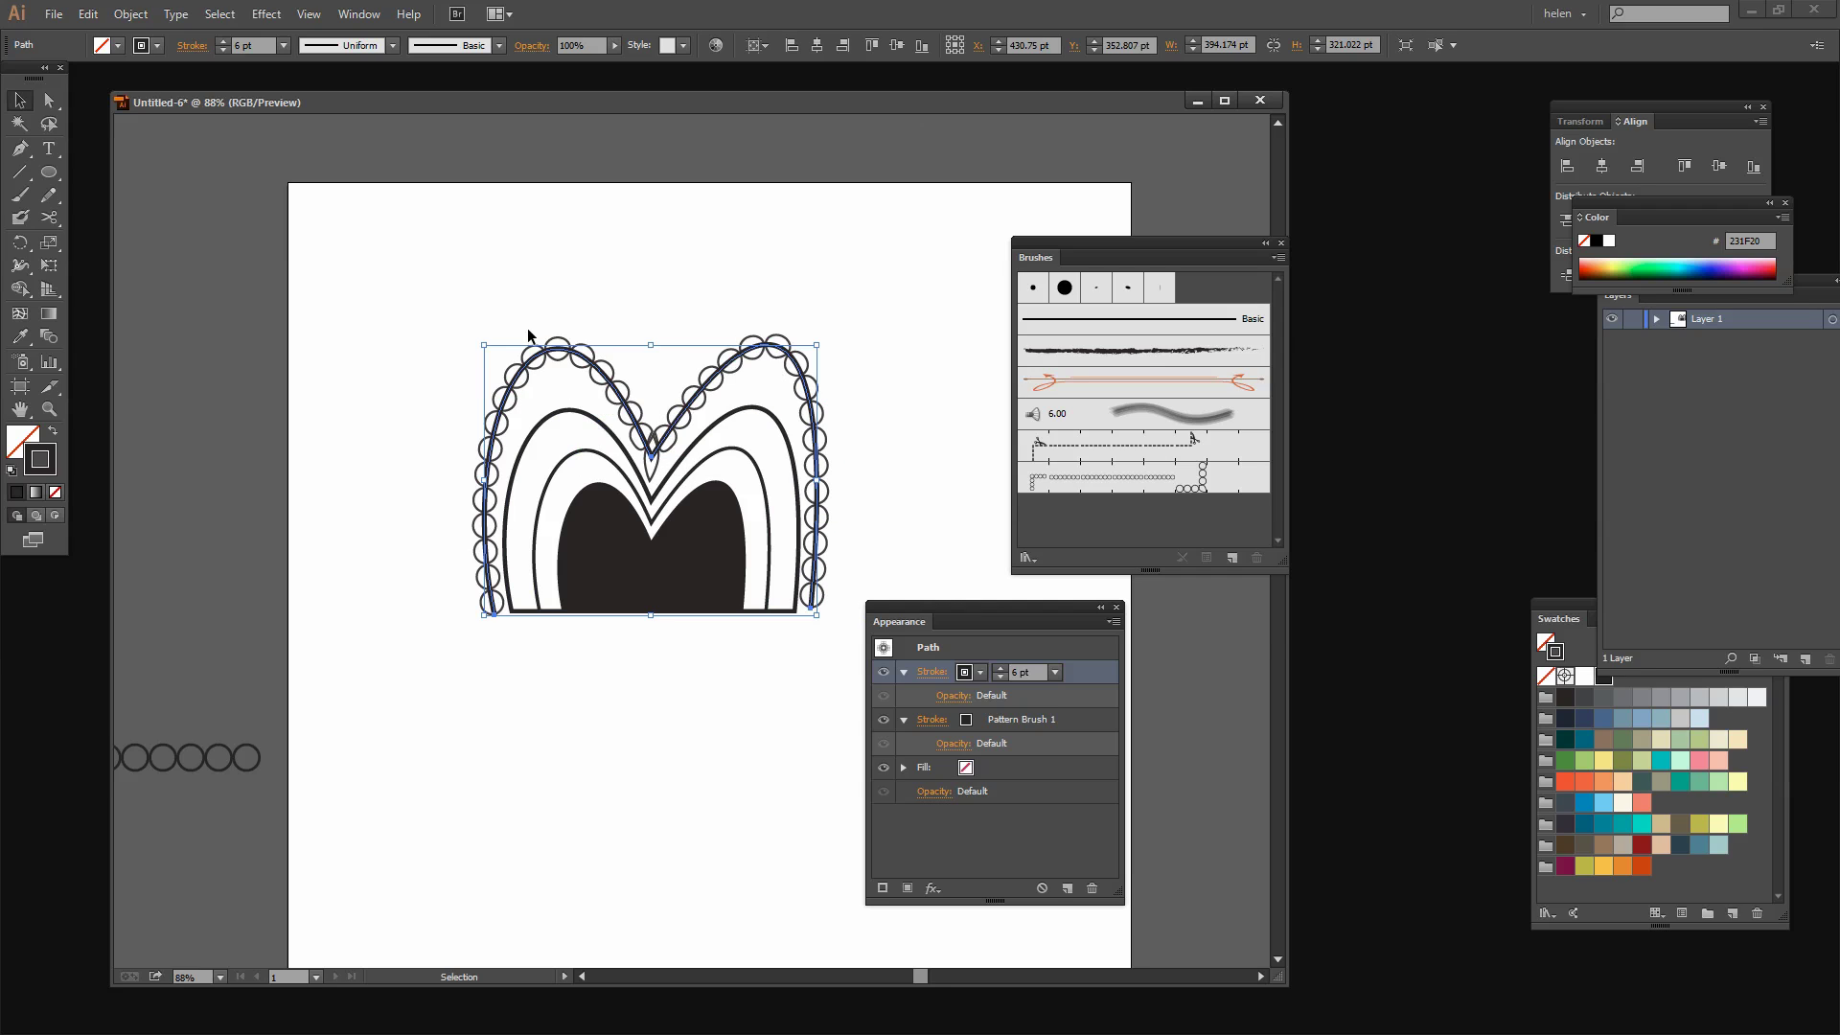
pyautogui.click(998, 677)
# Step: Apply an Offset Path effect of 15 pt with Miter joins and miter limit 4 to the plain stroke
pyautogui.click(266, 13)
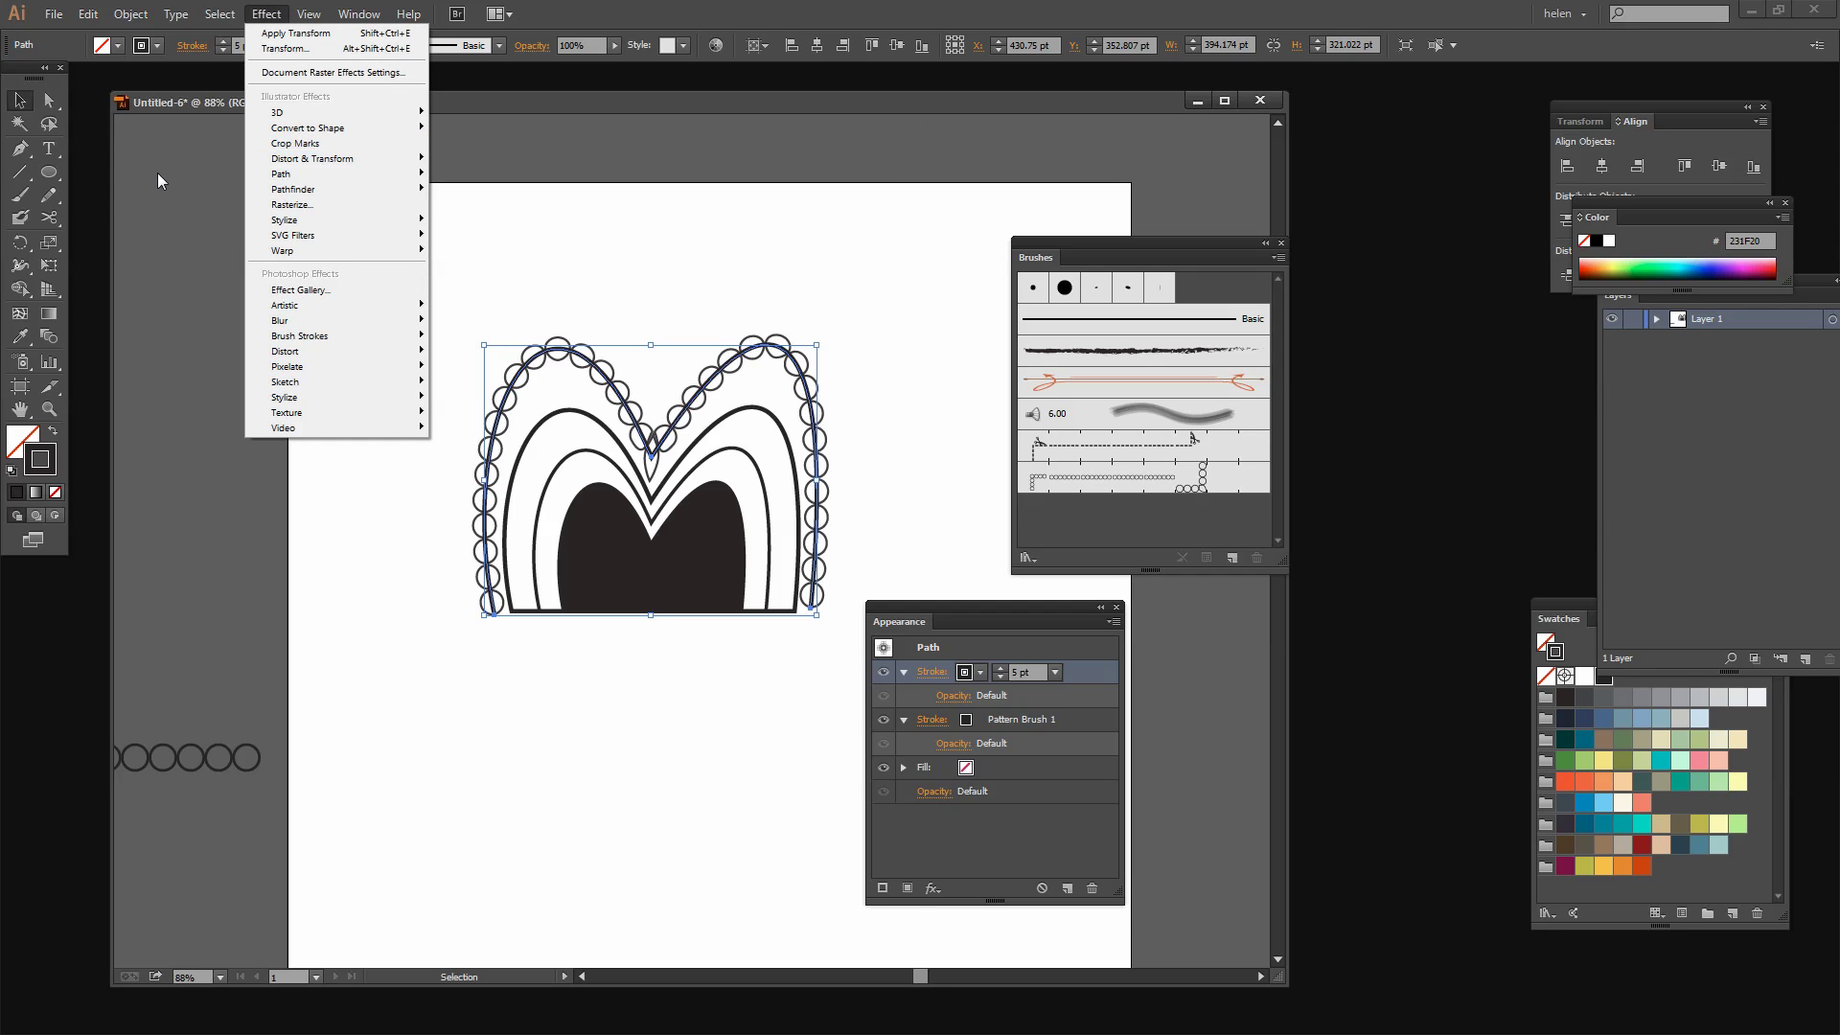
pyautogui.moveTo(251, 178)
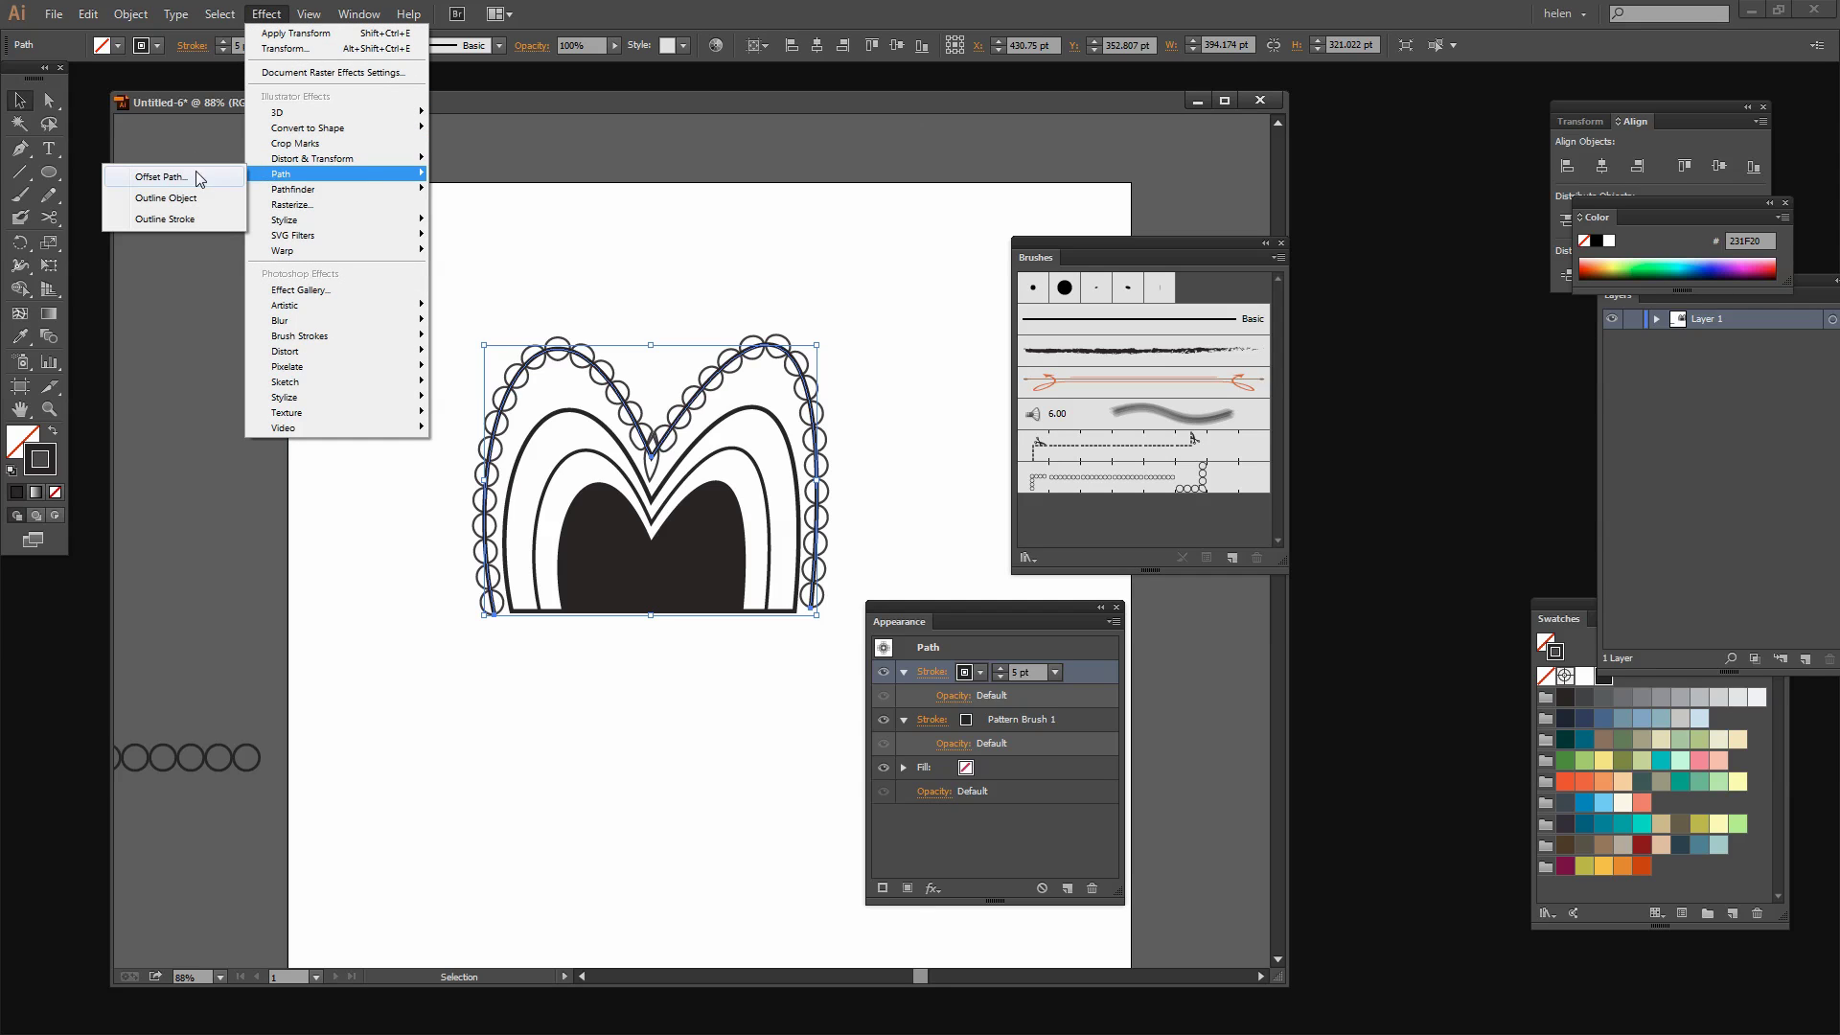
pyautogui.click(164, 177)
pyautogui.moveTo(629, 489); pyautogui.dragTo(448, 718)
pyautogui.click(406, 858)
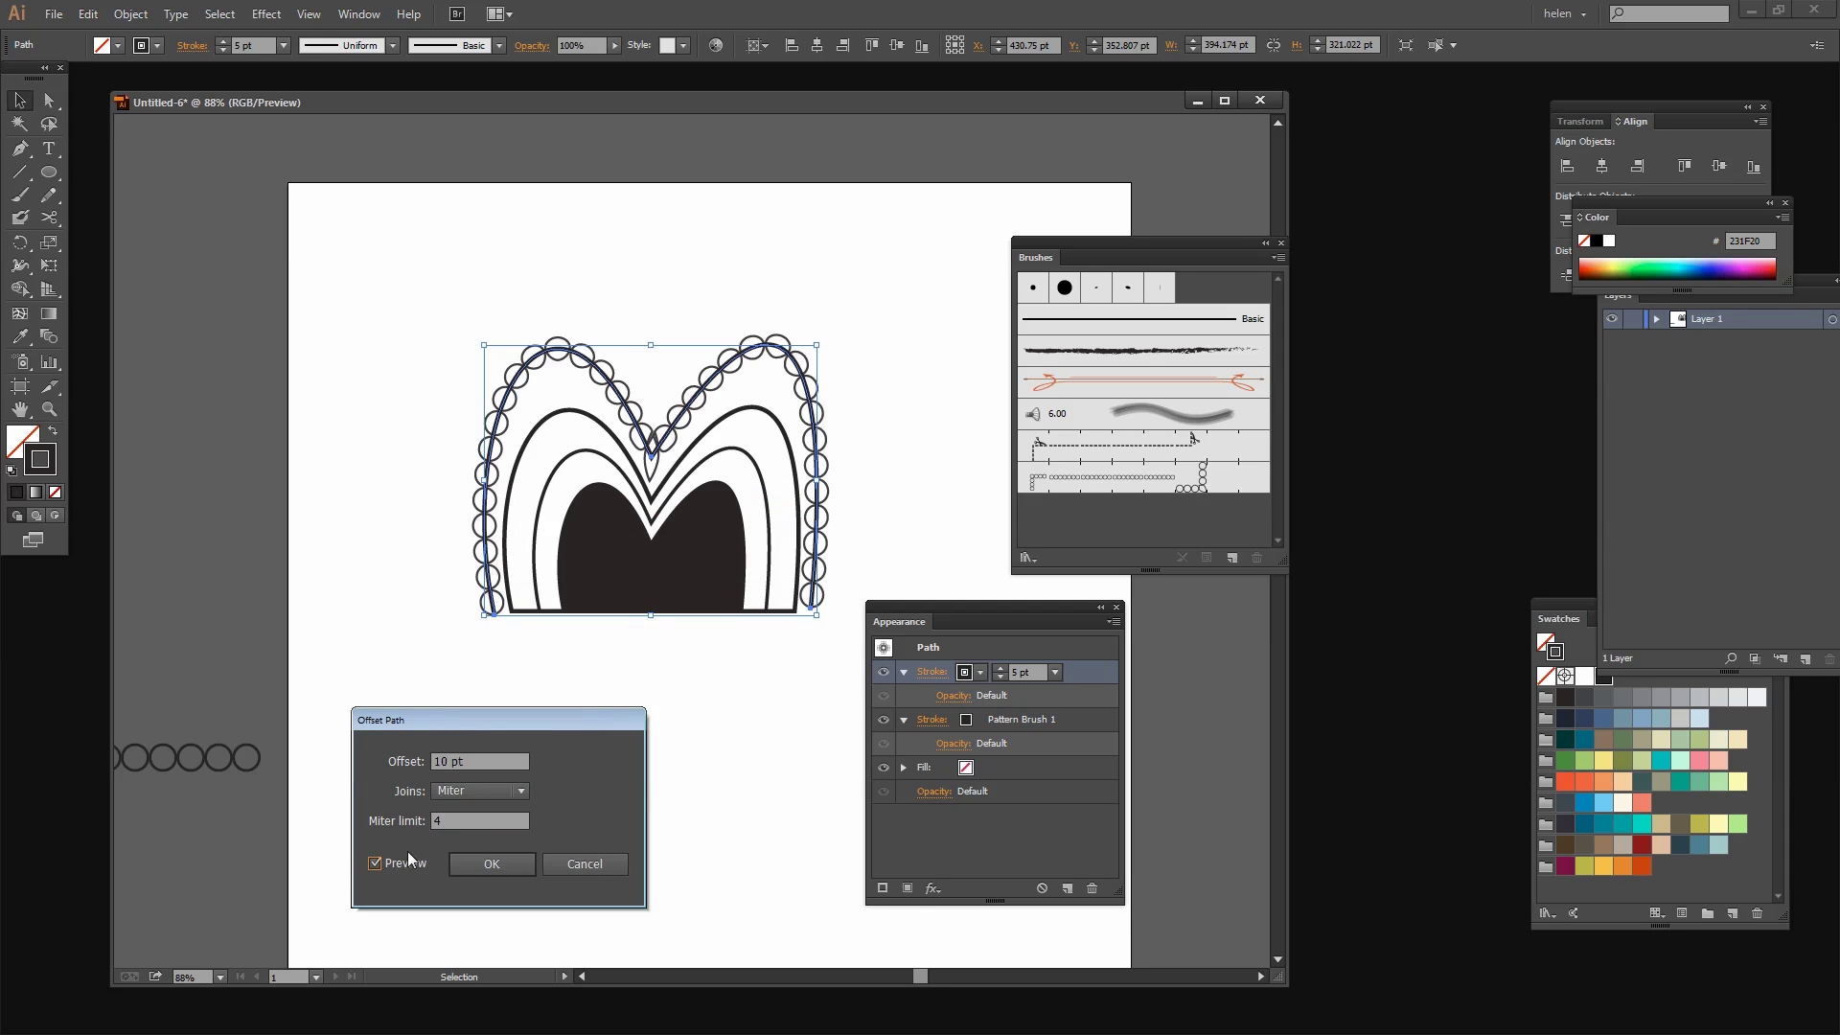
pyautogui.click(441, 761)
pyautogui.tripleClick(441, 760)
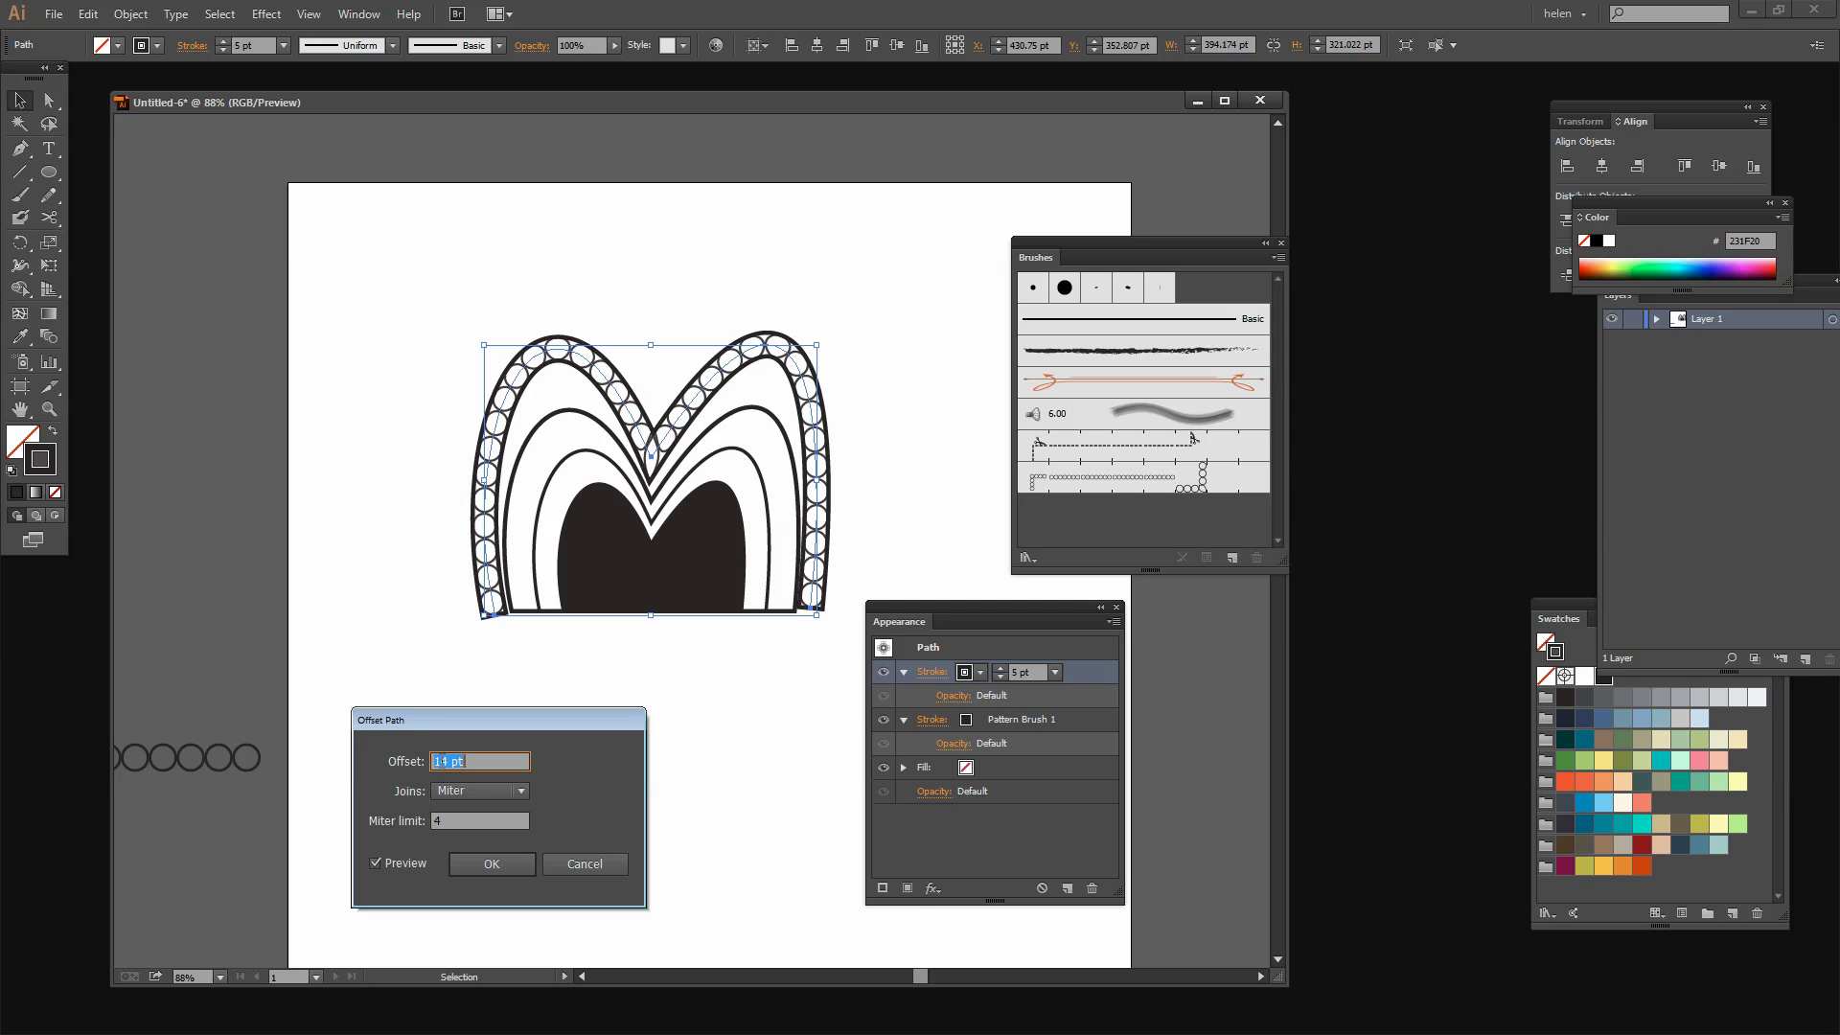
pyautogui.press('Down')
pyautogui.press('Down')
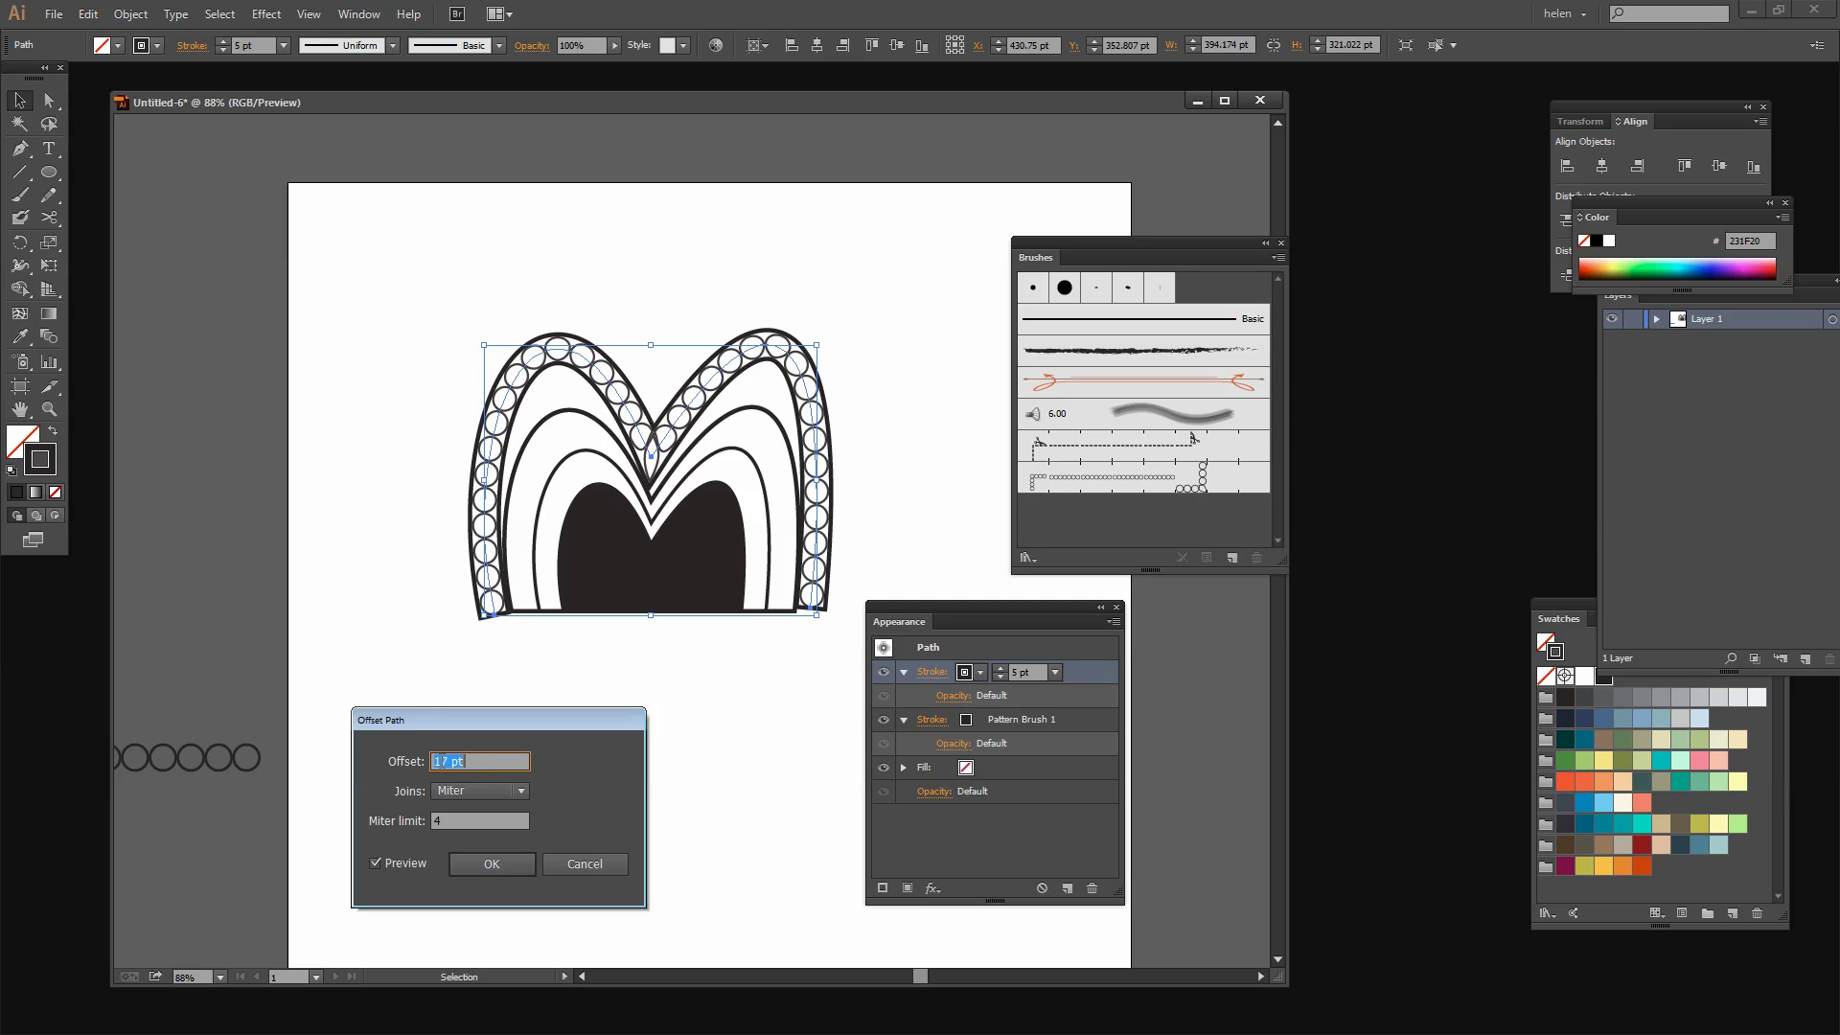
pyautogui.press('Up')
pyautogui.press('Up')
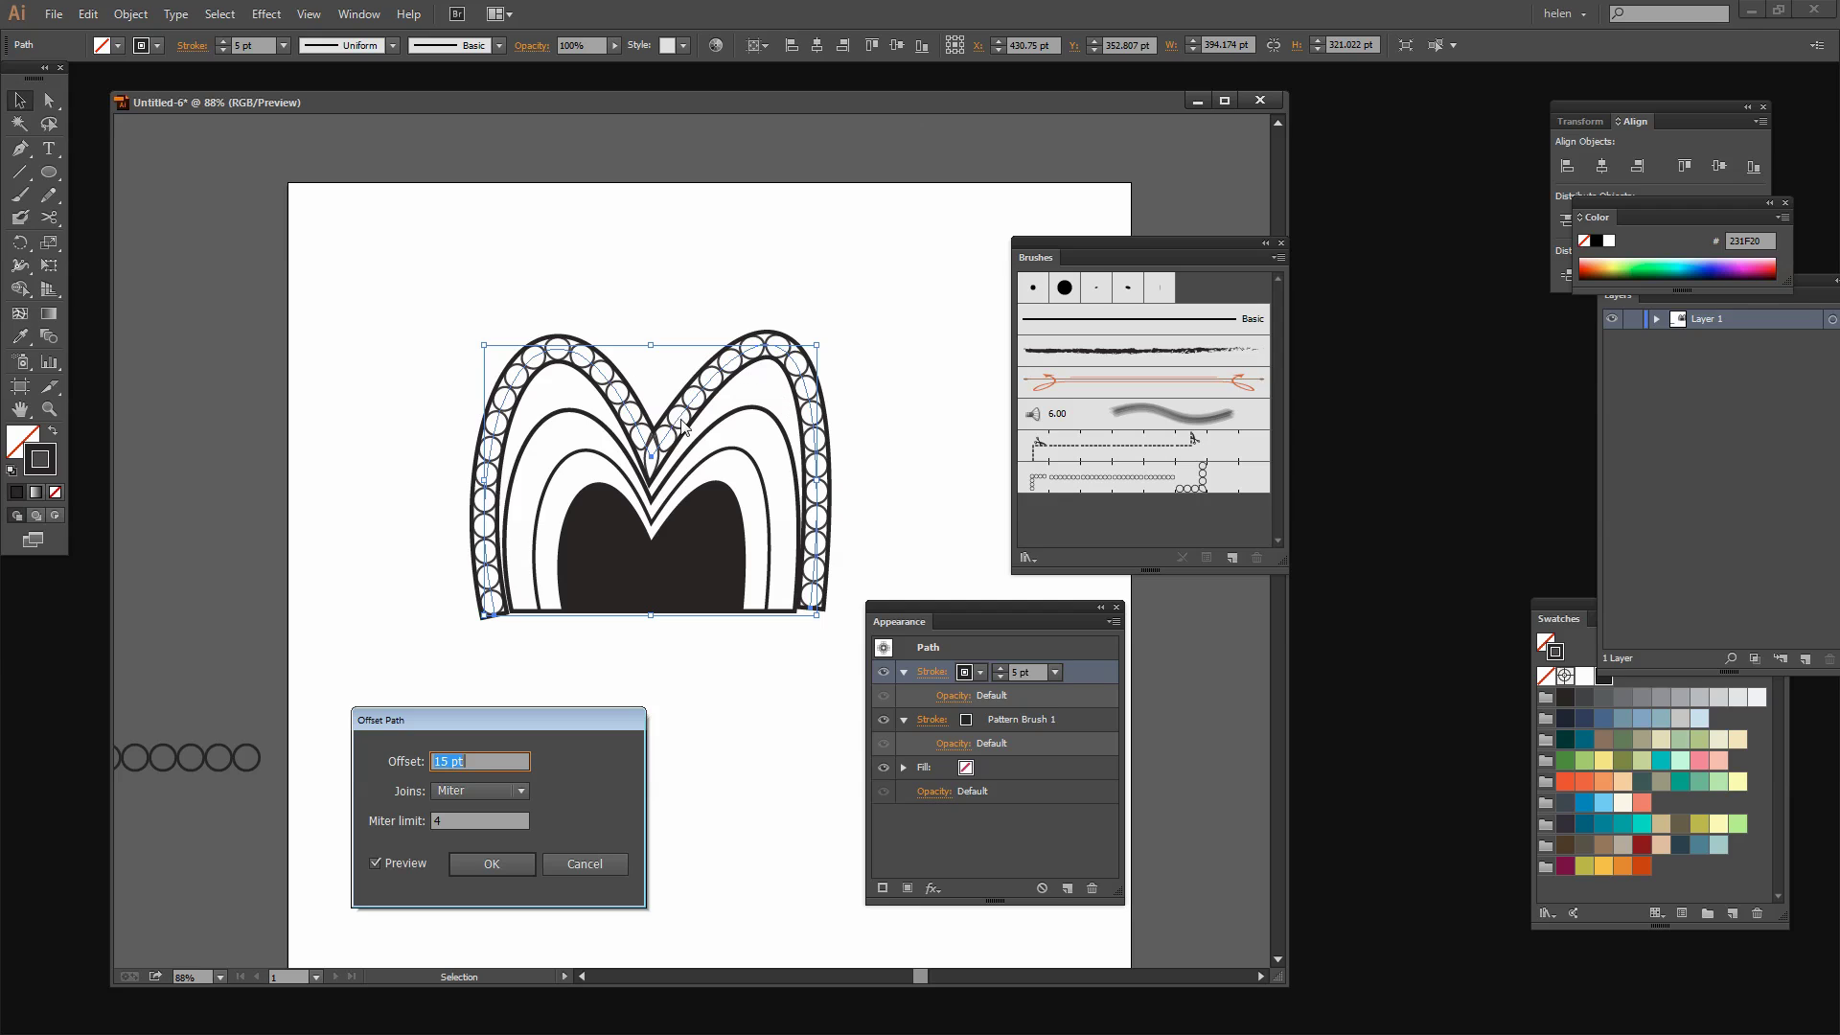
pyautogui.click(490, 868)
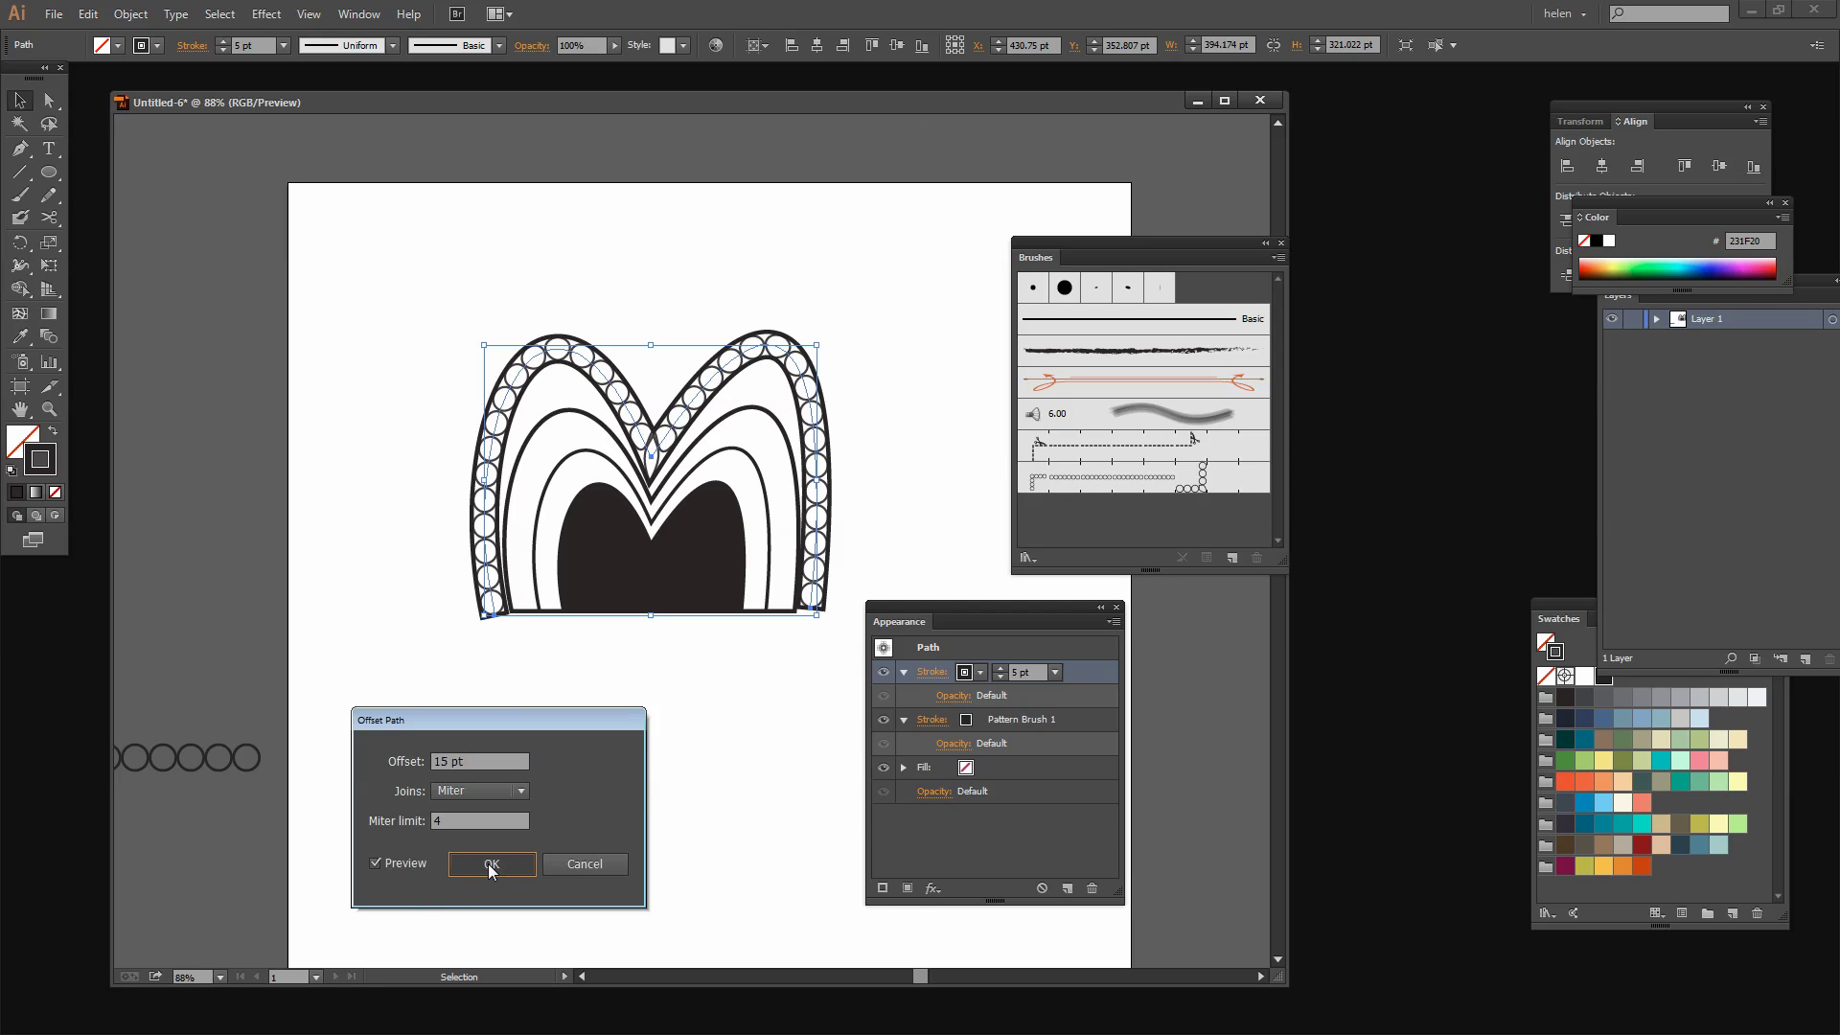
# Step: Reduce the offset stroke's weight to 3 pt, move the Appearance panel clear of the artwork and deselect the arch
pyautogui.click(996, 676)
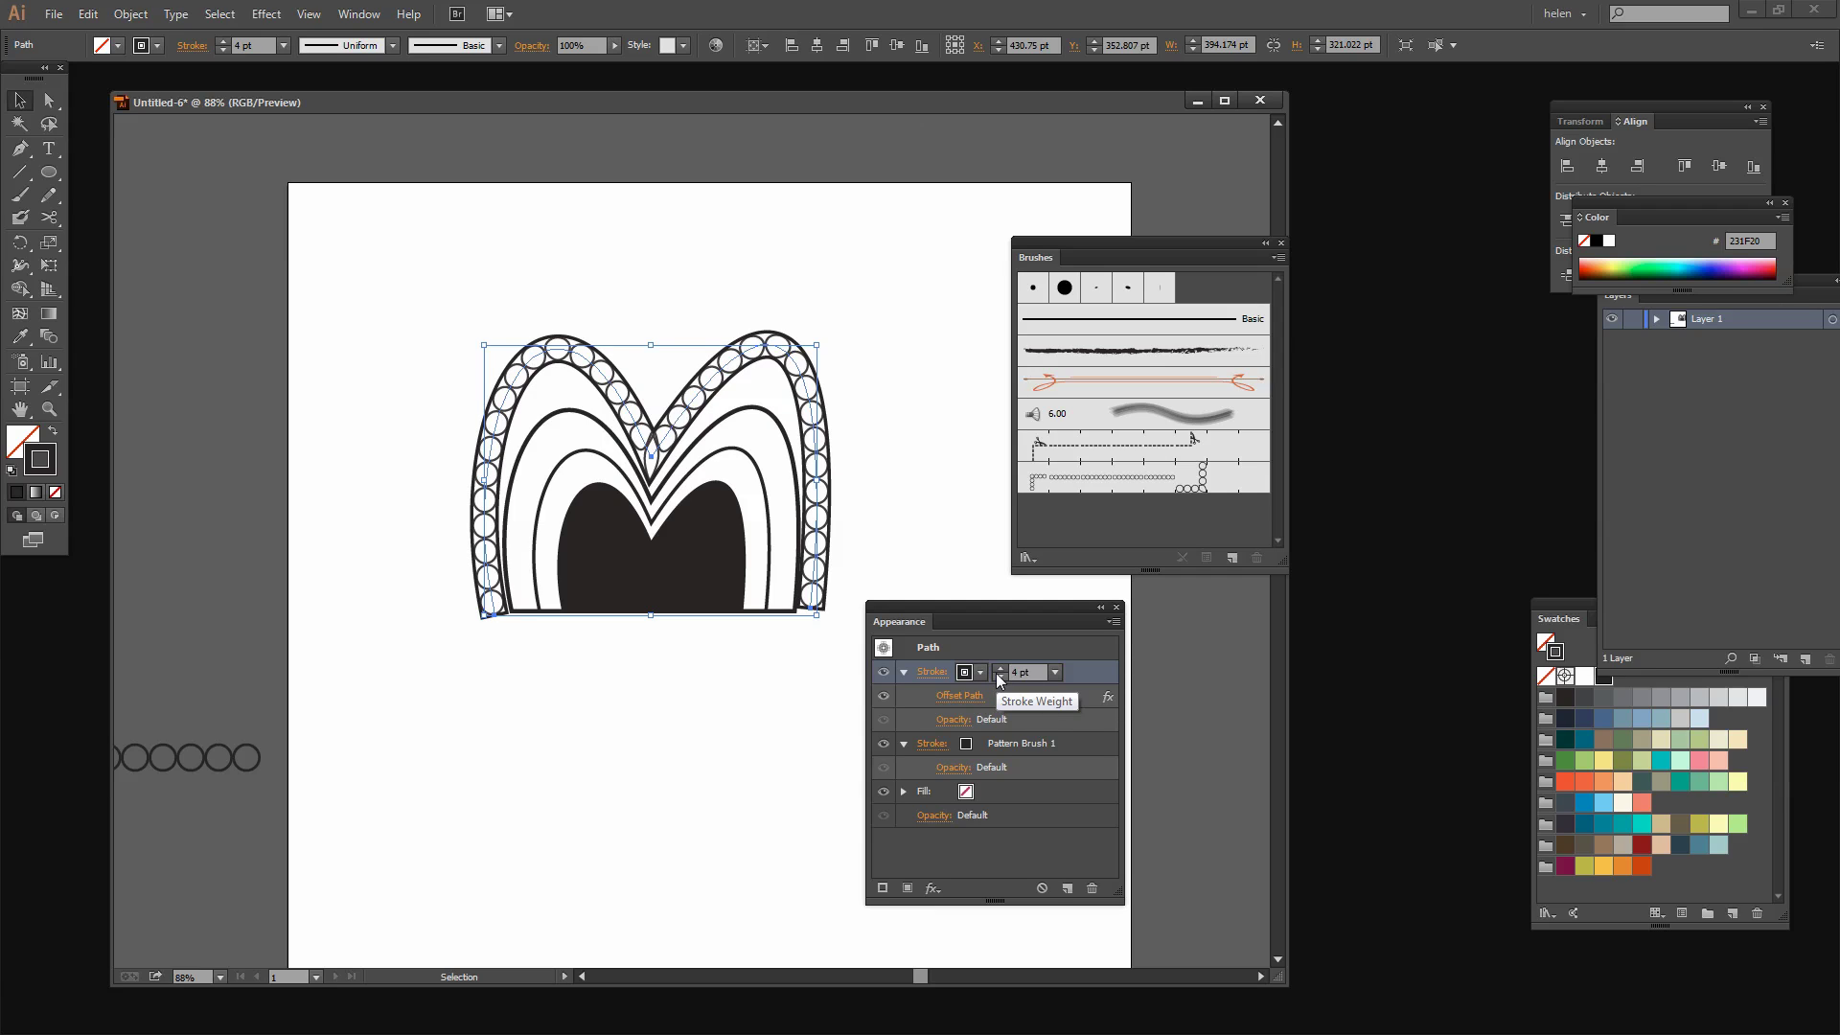
pyautogui.click(996, 674)
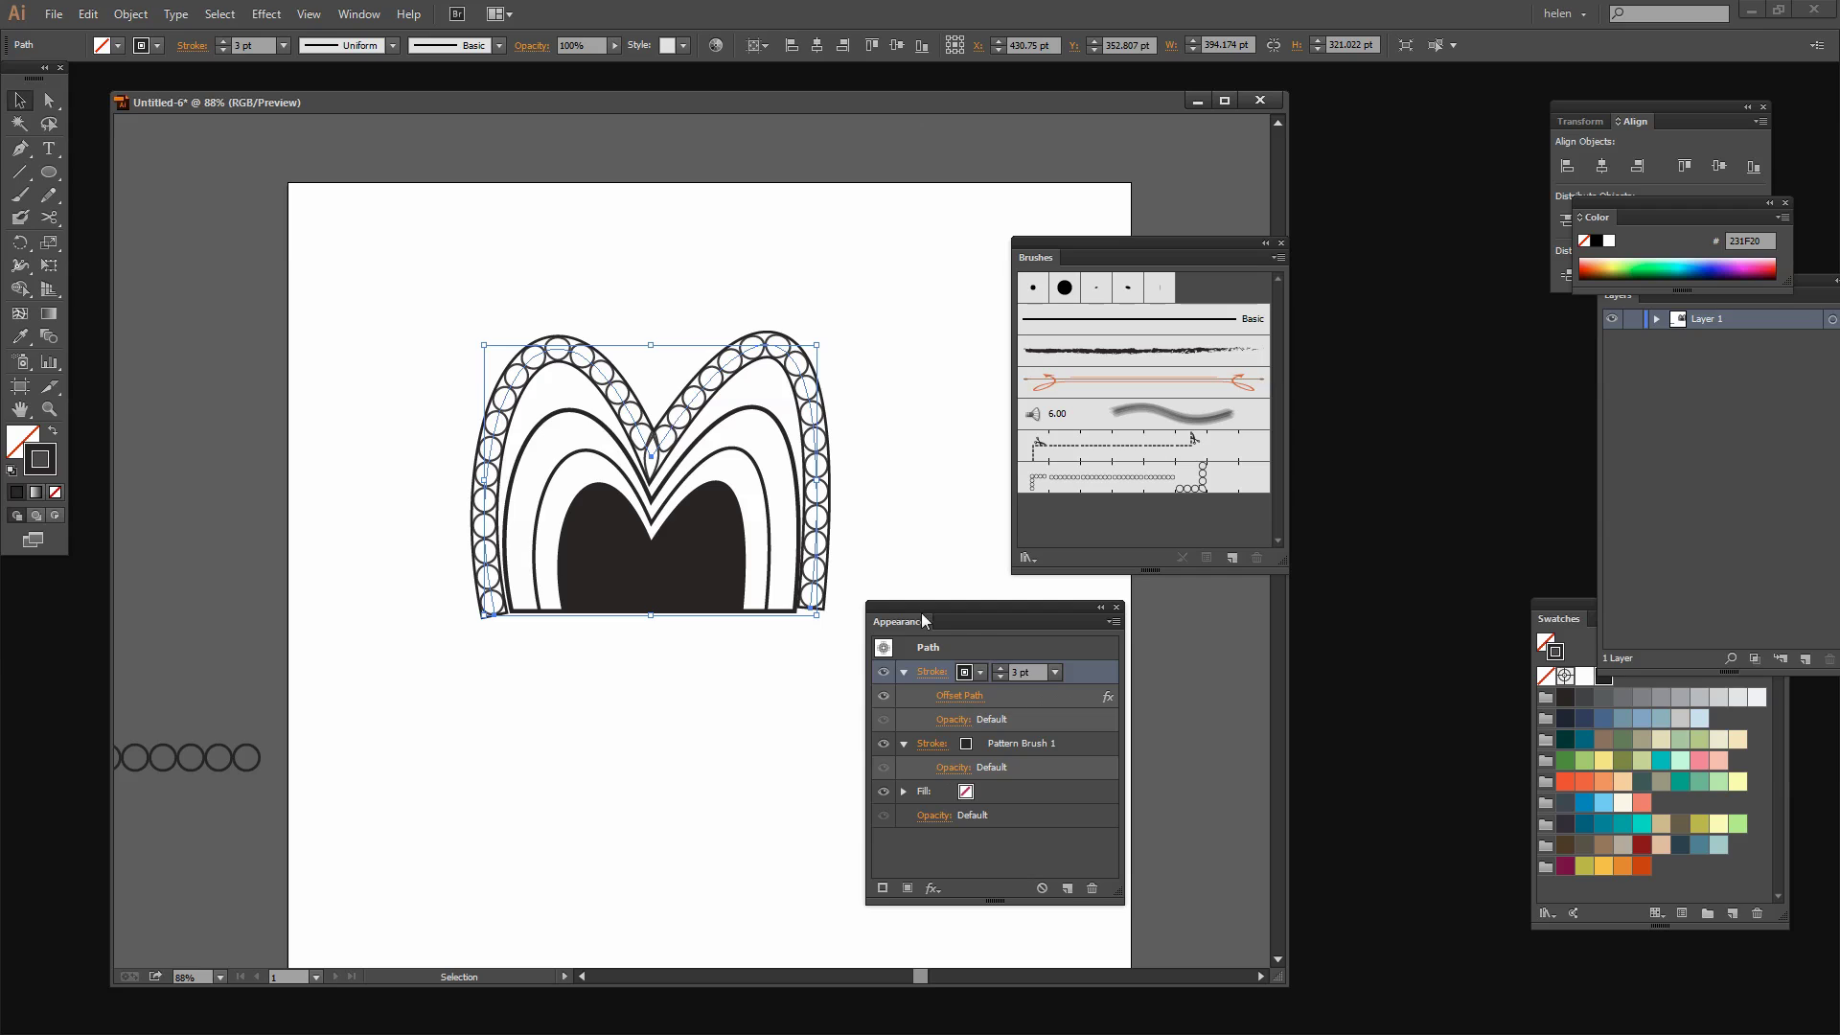
pyautogui.moveTo(922, 620); pyautogui.dragTo(1064, 595)
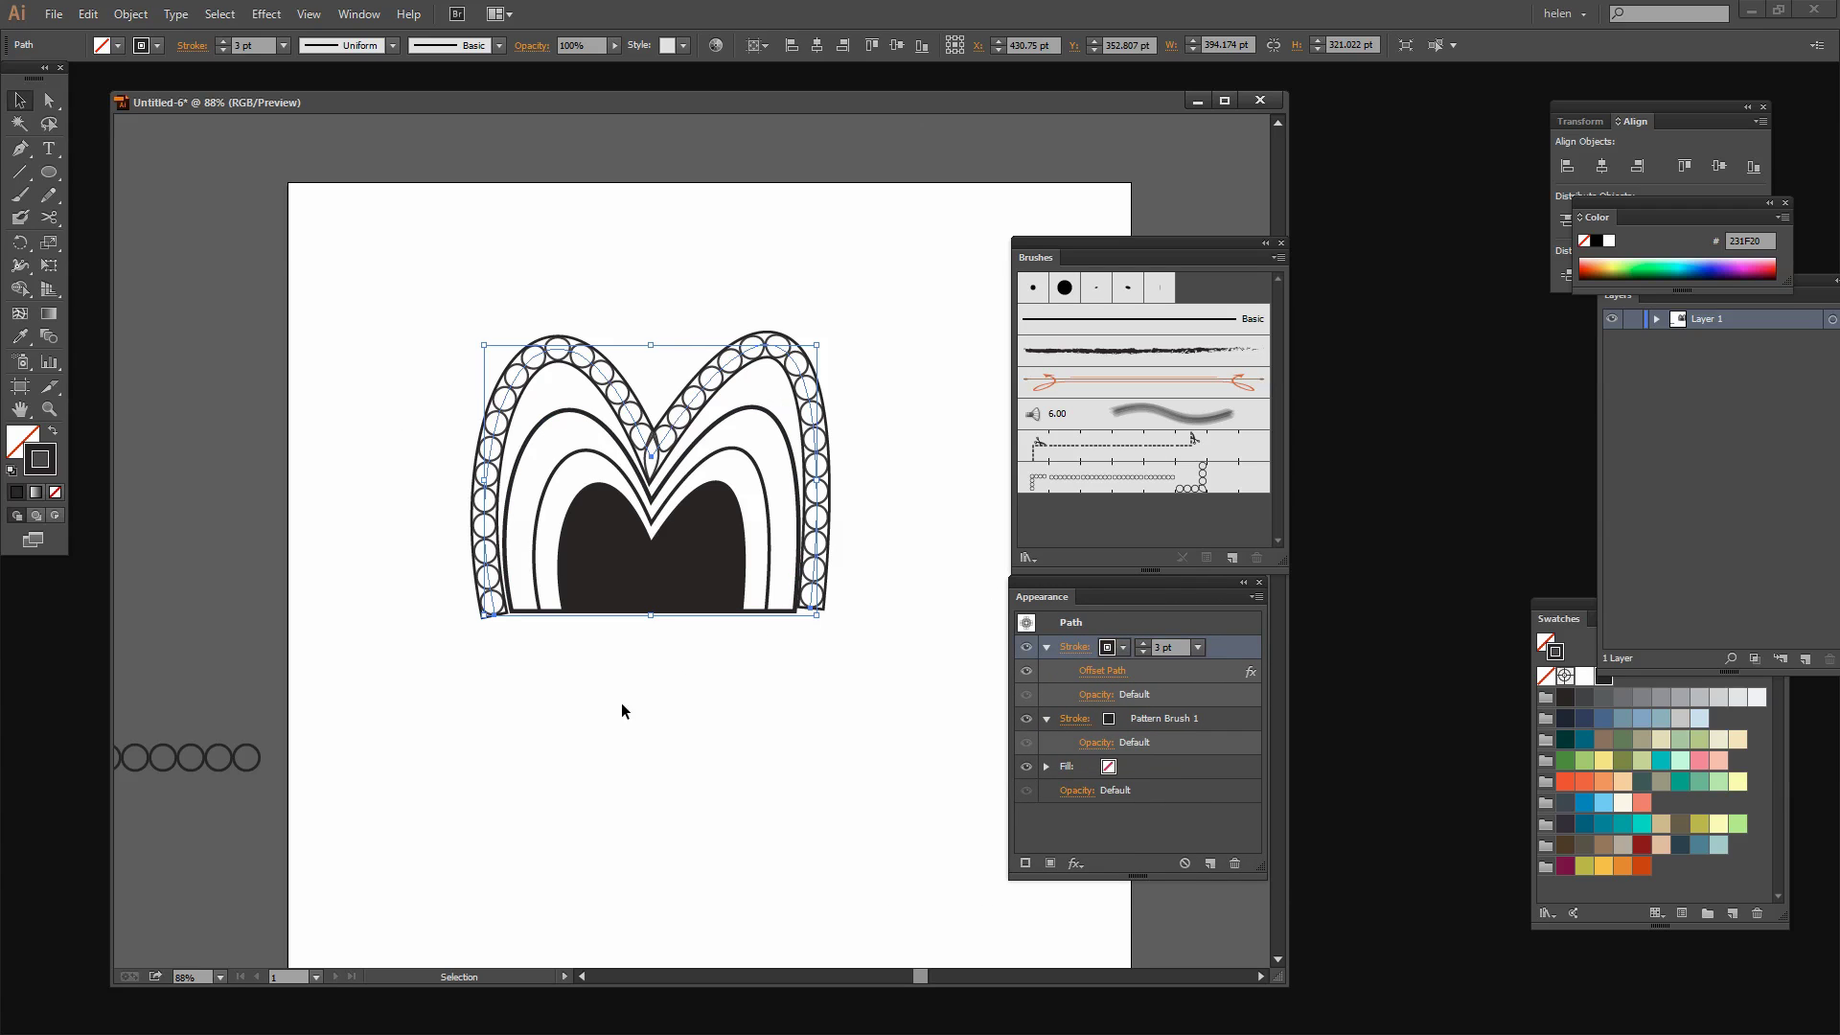
pyautogui.click(674, 687)
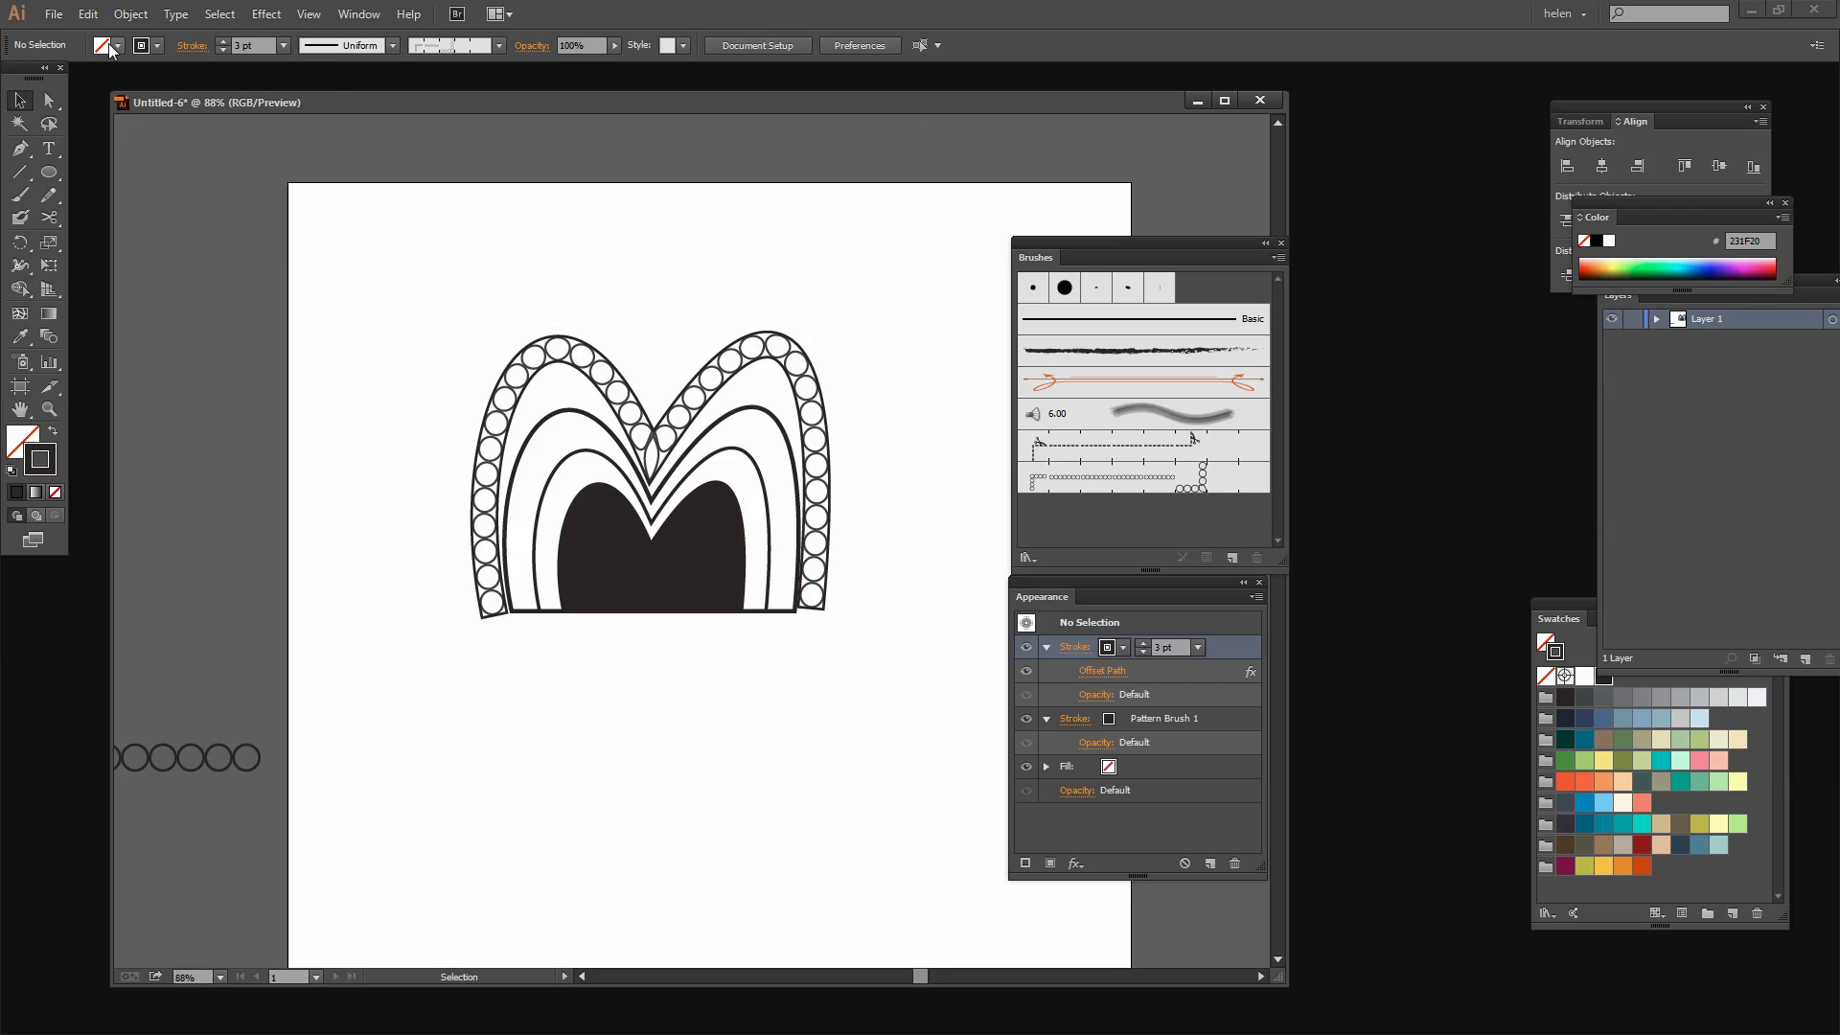
# Step: Nudge the outer arch's bottom-left end anchor 5 pt to the right
pyautogui.click(51, 99)
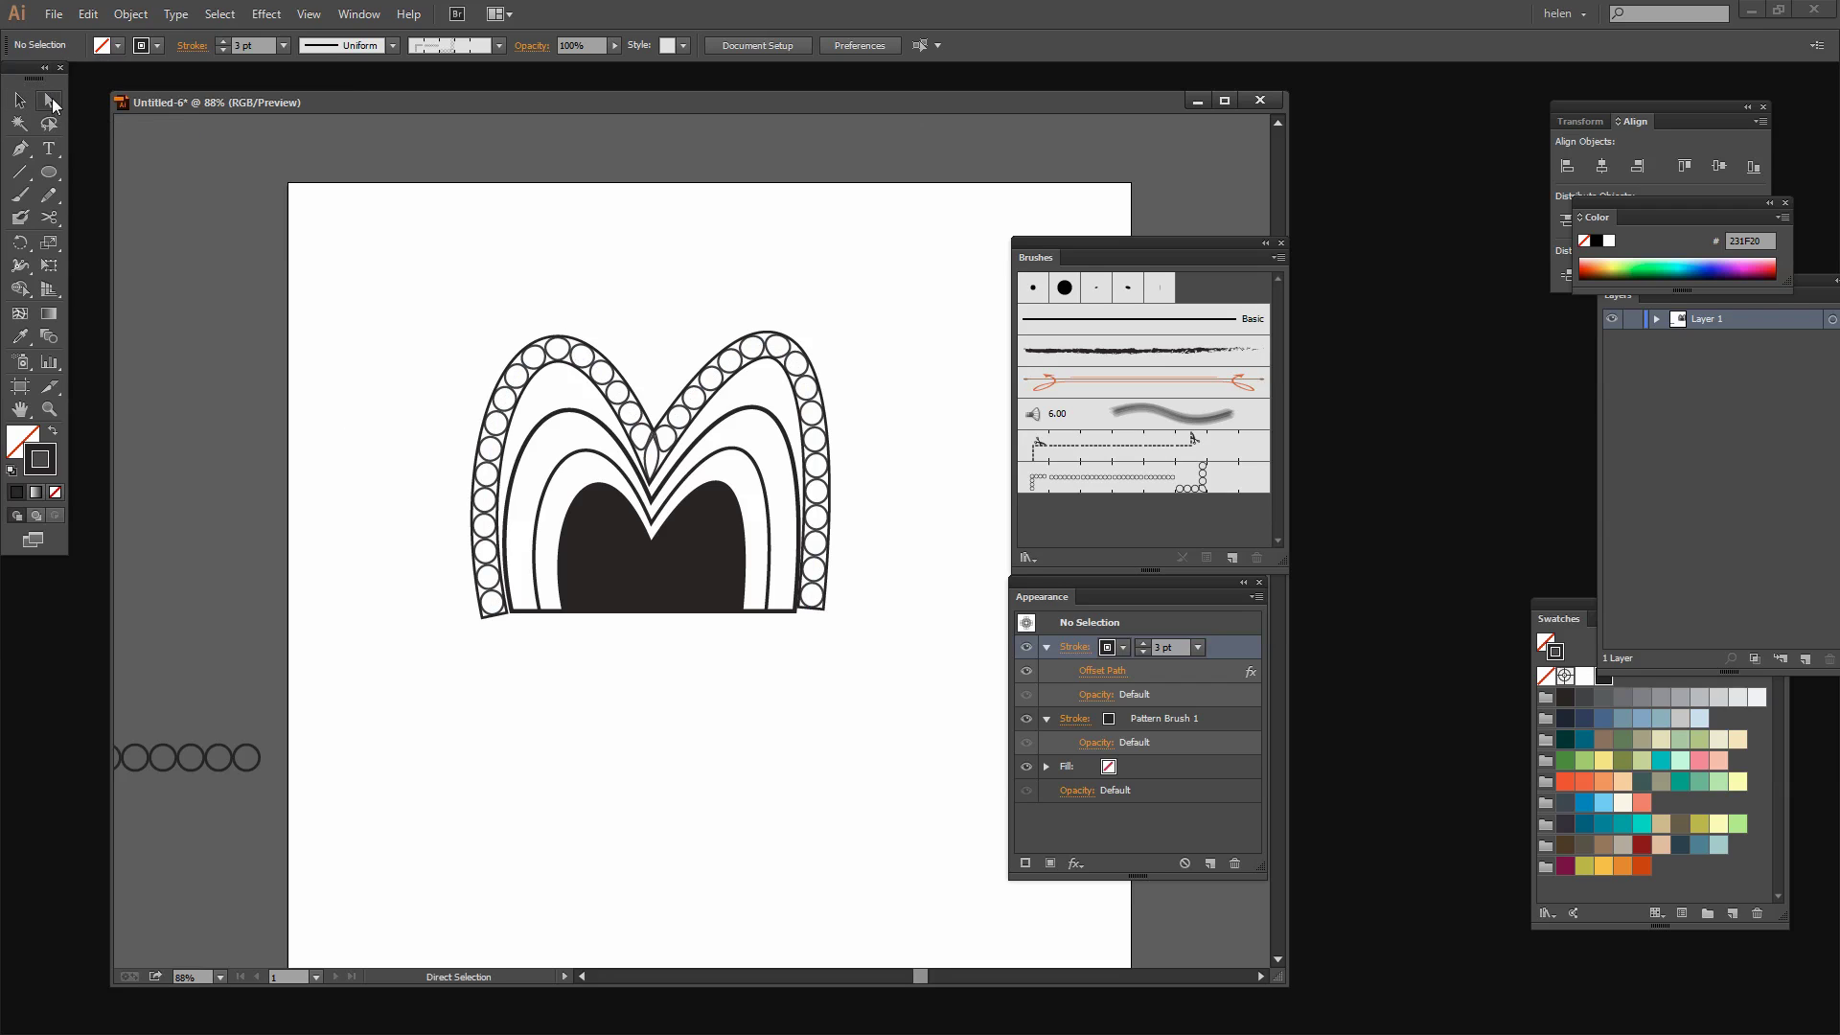
pyautogui.click(495, 615)
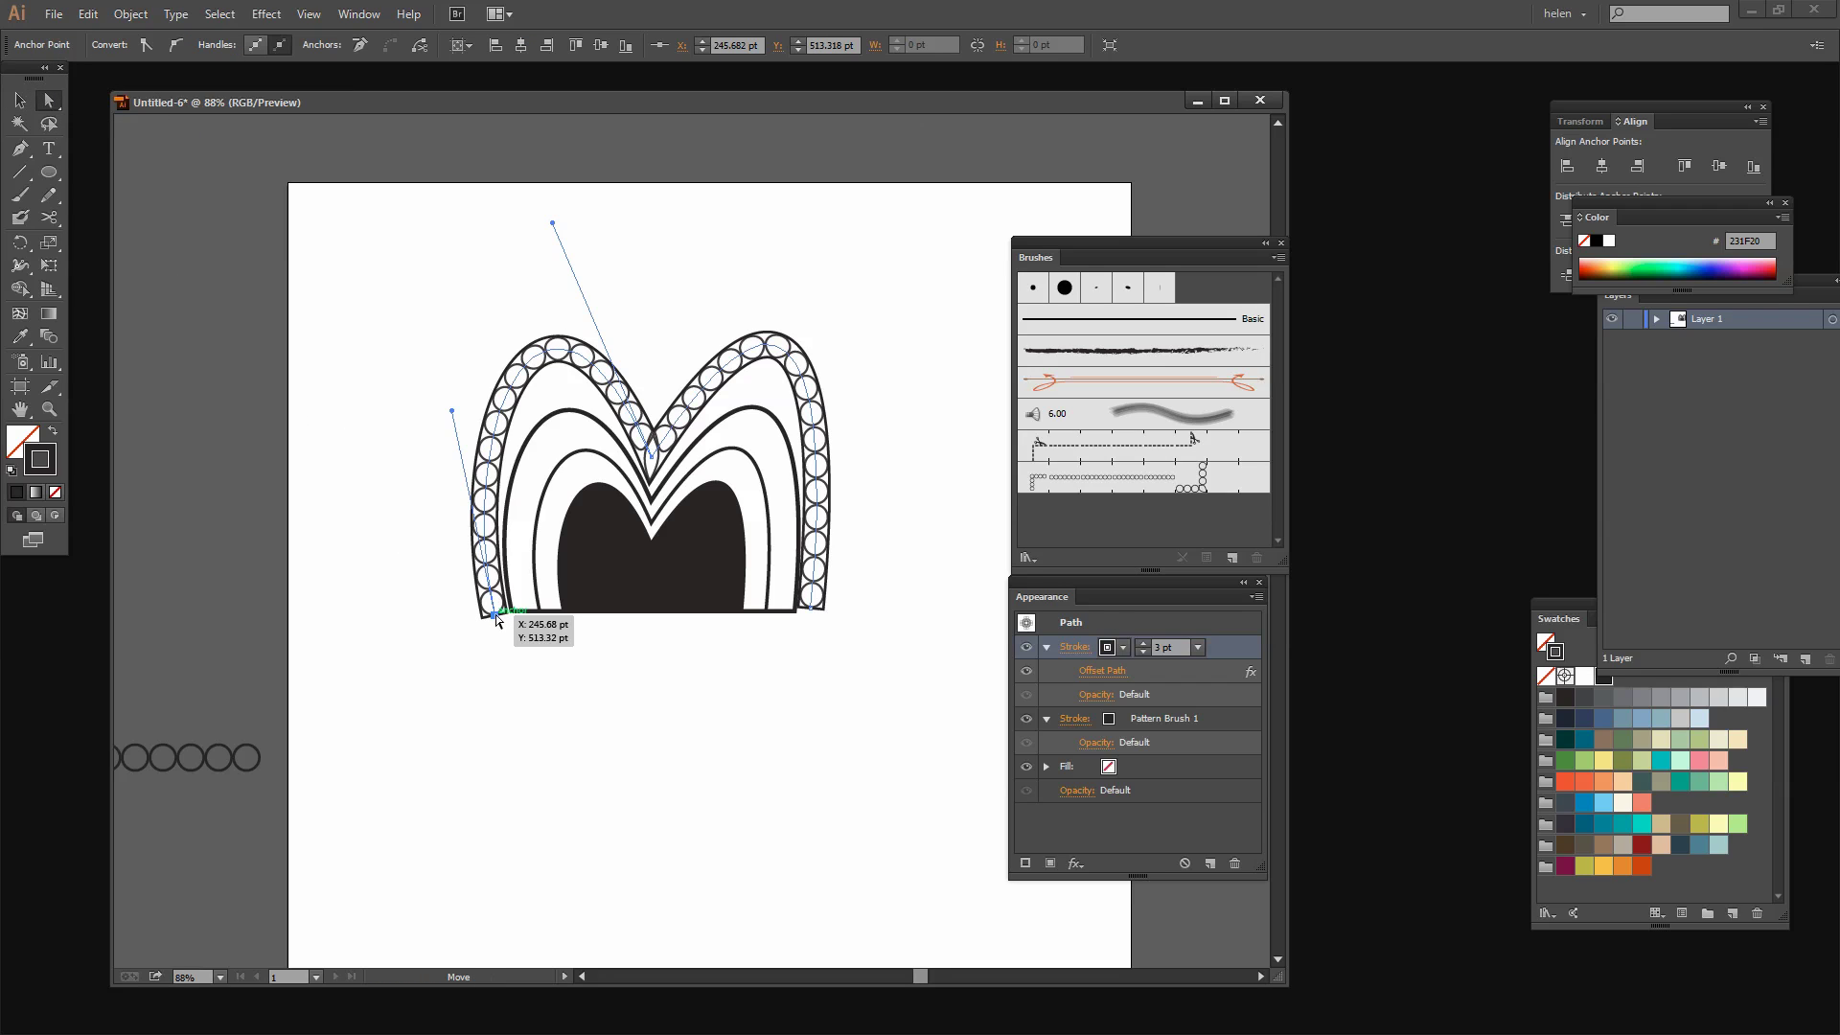
pyautogui.press('Right')
pyautogui.press('Right')
pyautogui.press('Right')
pyautogui.press('Right')
pyautogui.press('Right')
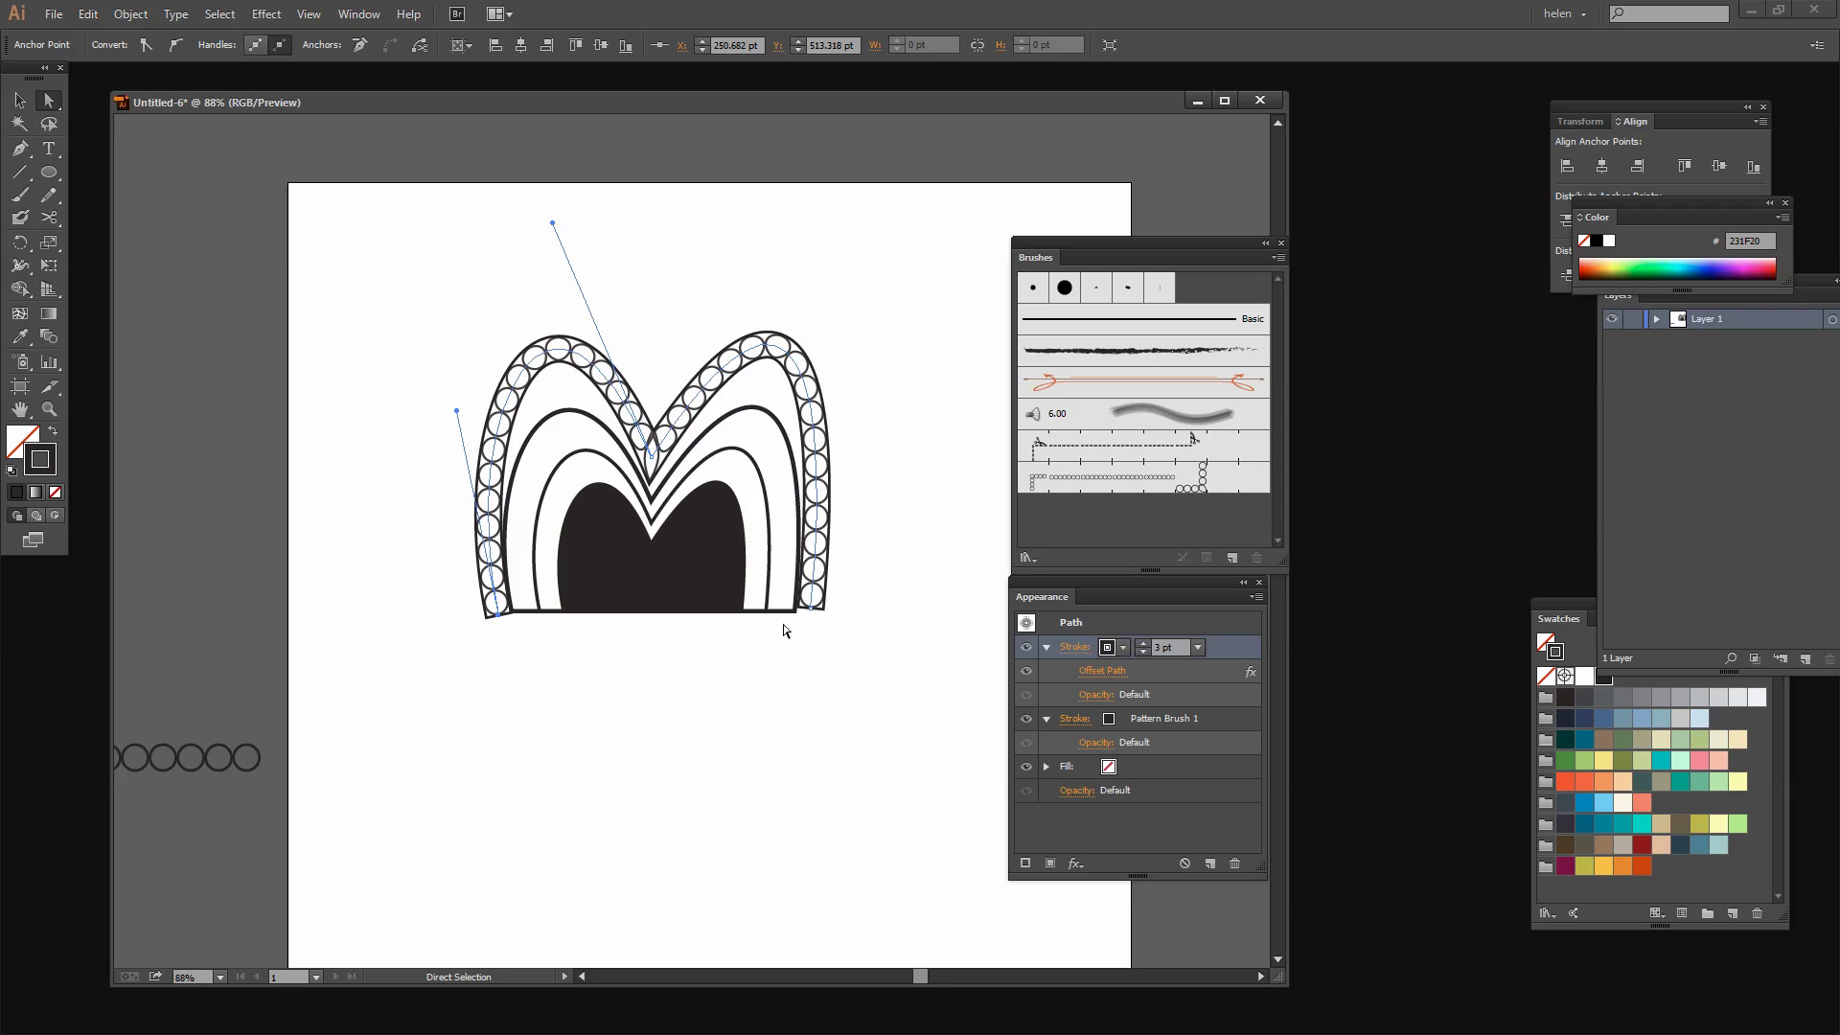
# Step: Nudge the outer arch's bottom-right end anchor 6 pt down and 2 pt left, and deselect the path
pyautogui.click(813, 607)
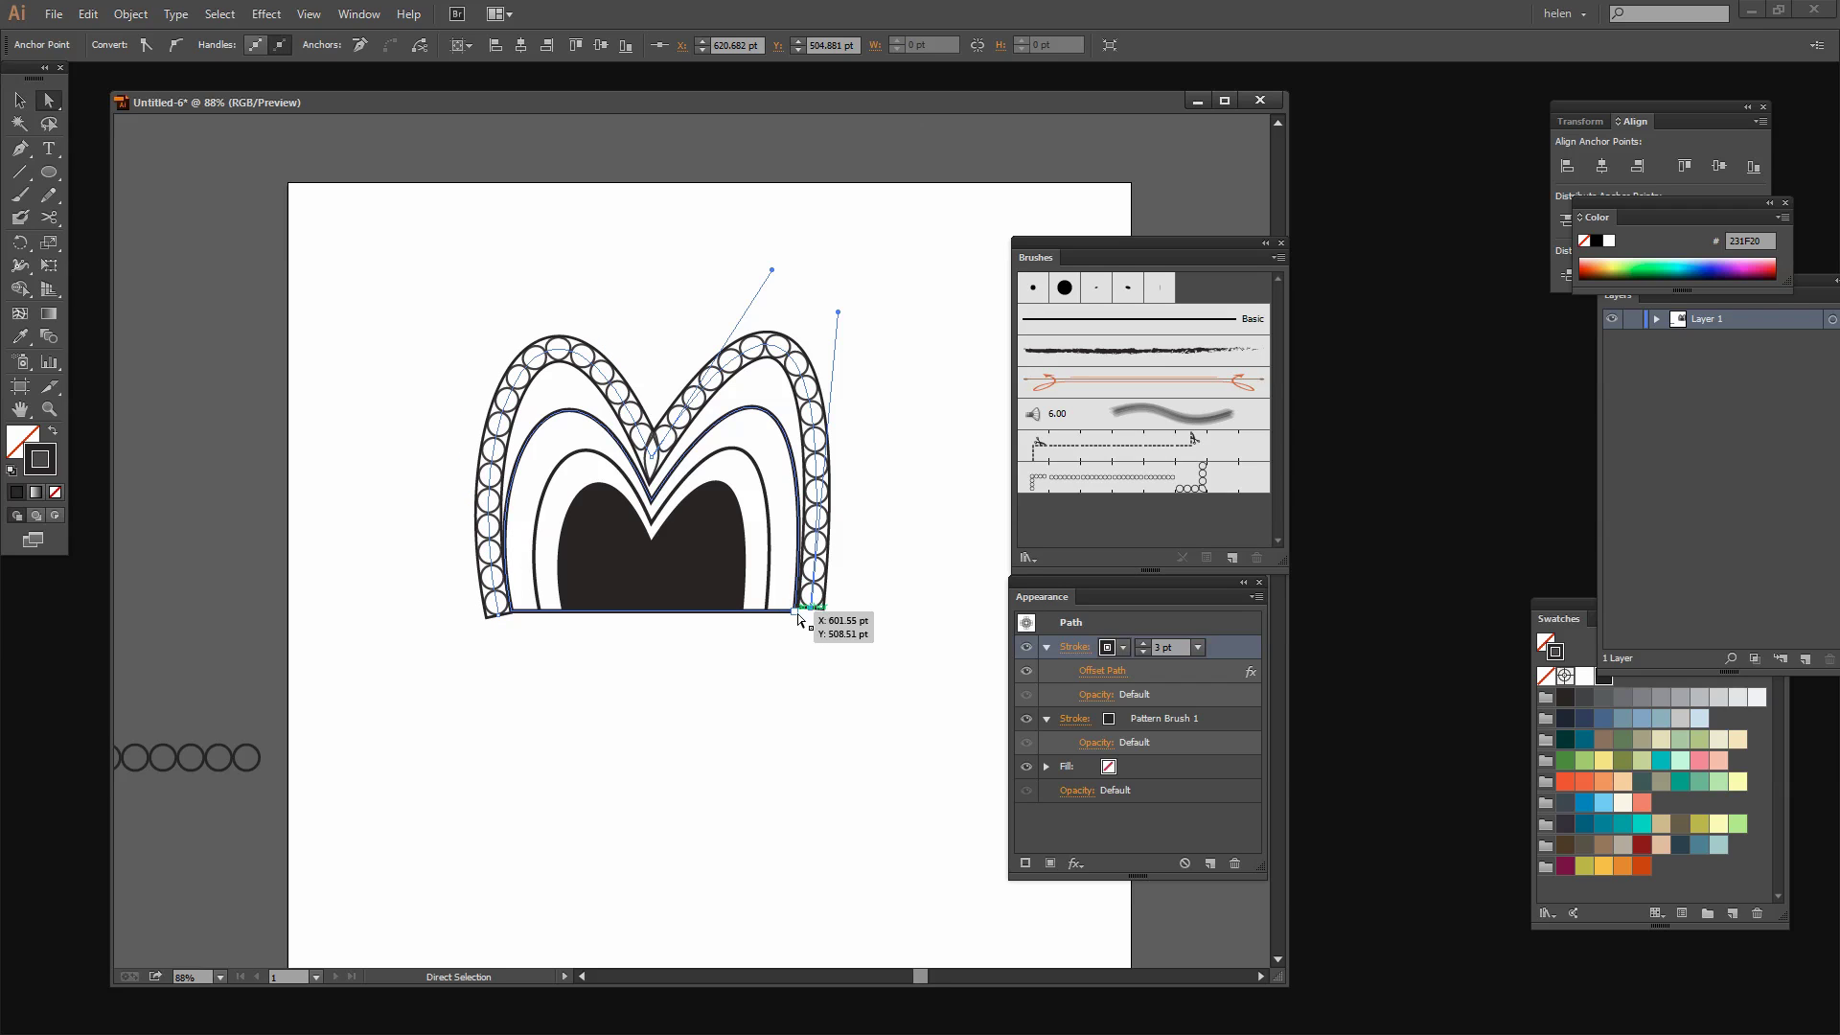
pyautogui.press('Down')
pyautogui.press('Left')
pyautogui.press('Left')
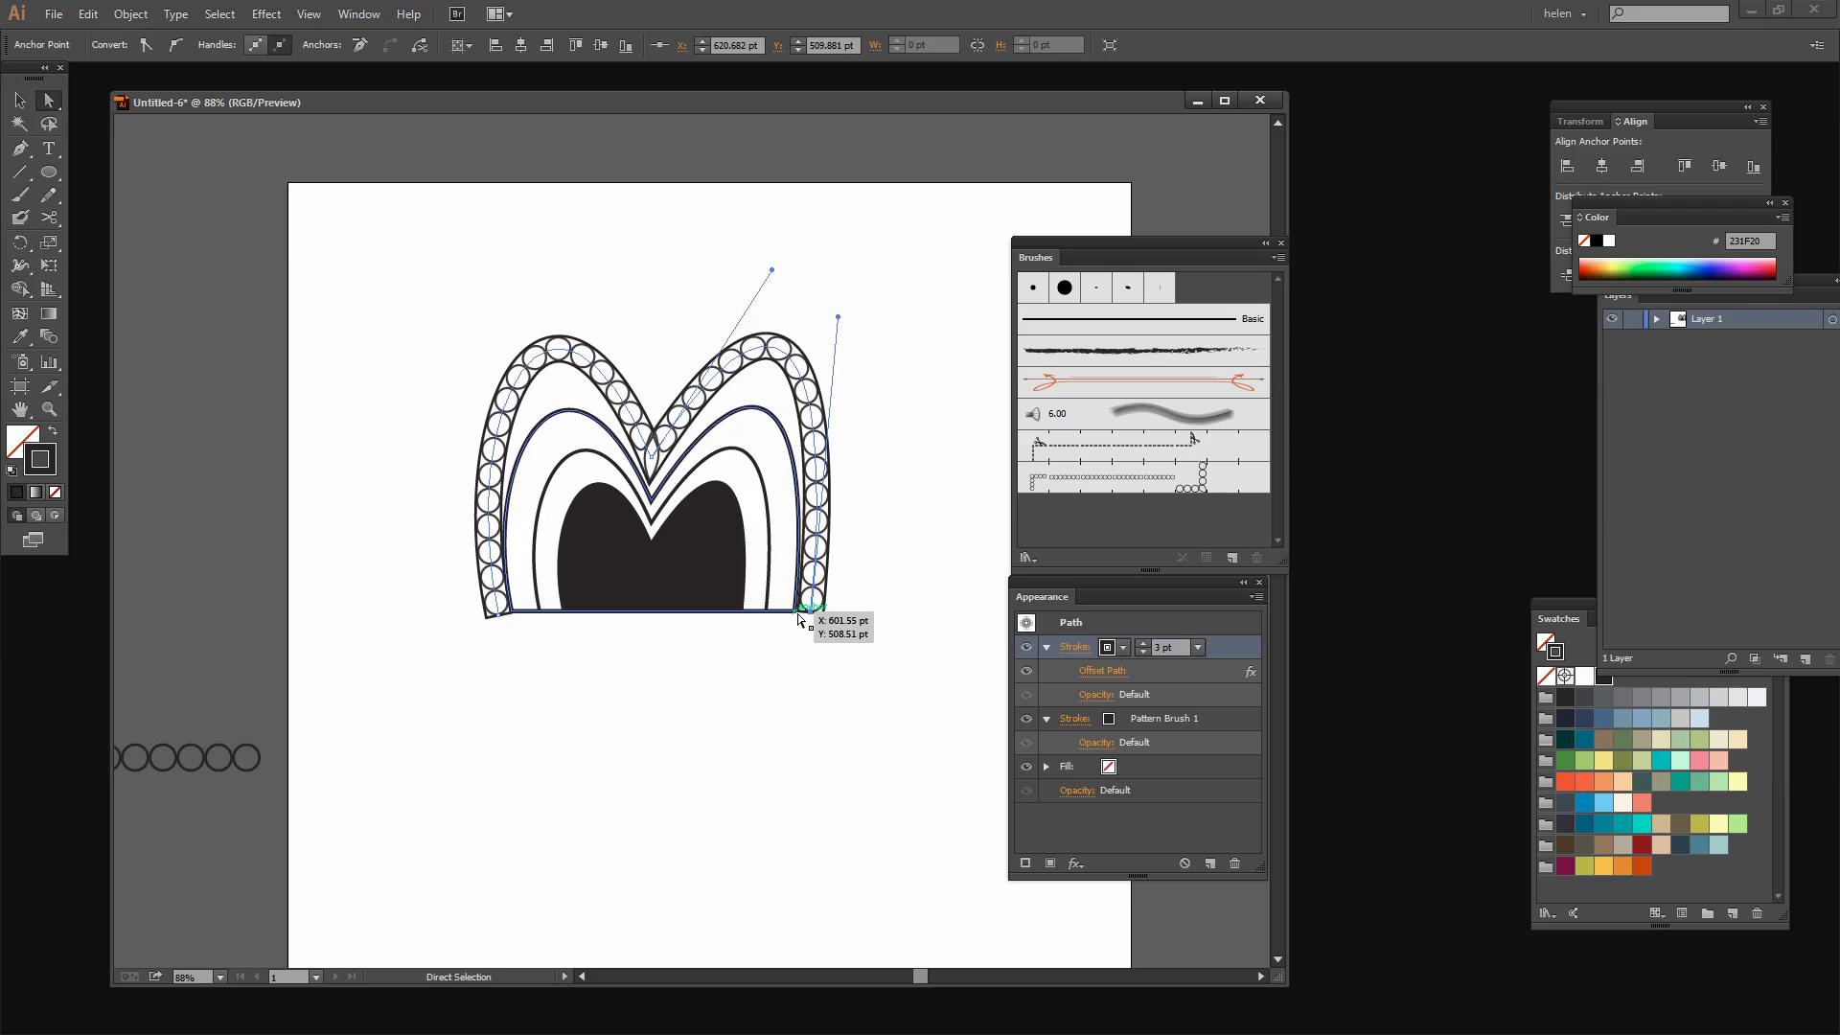
pyautogui.press('Down')
pyautogui.press('Down')
pyautogui.press('Down')
pyautogui.press('Down')
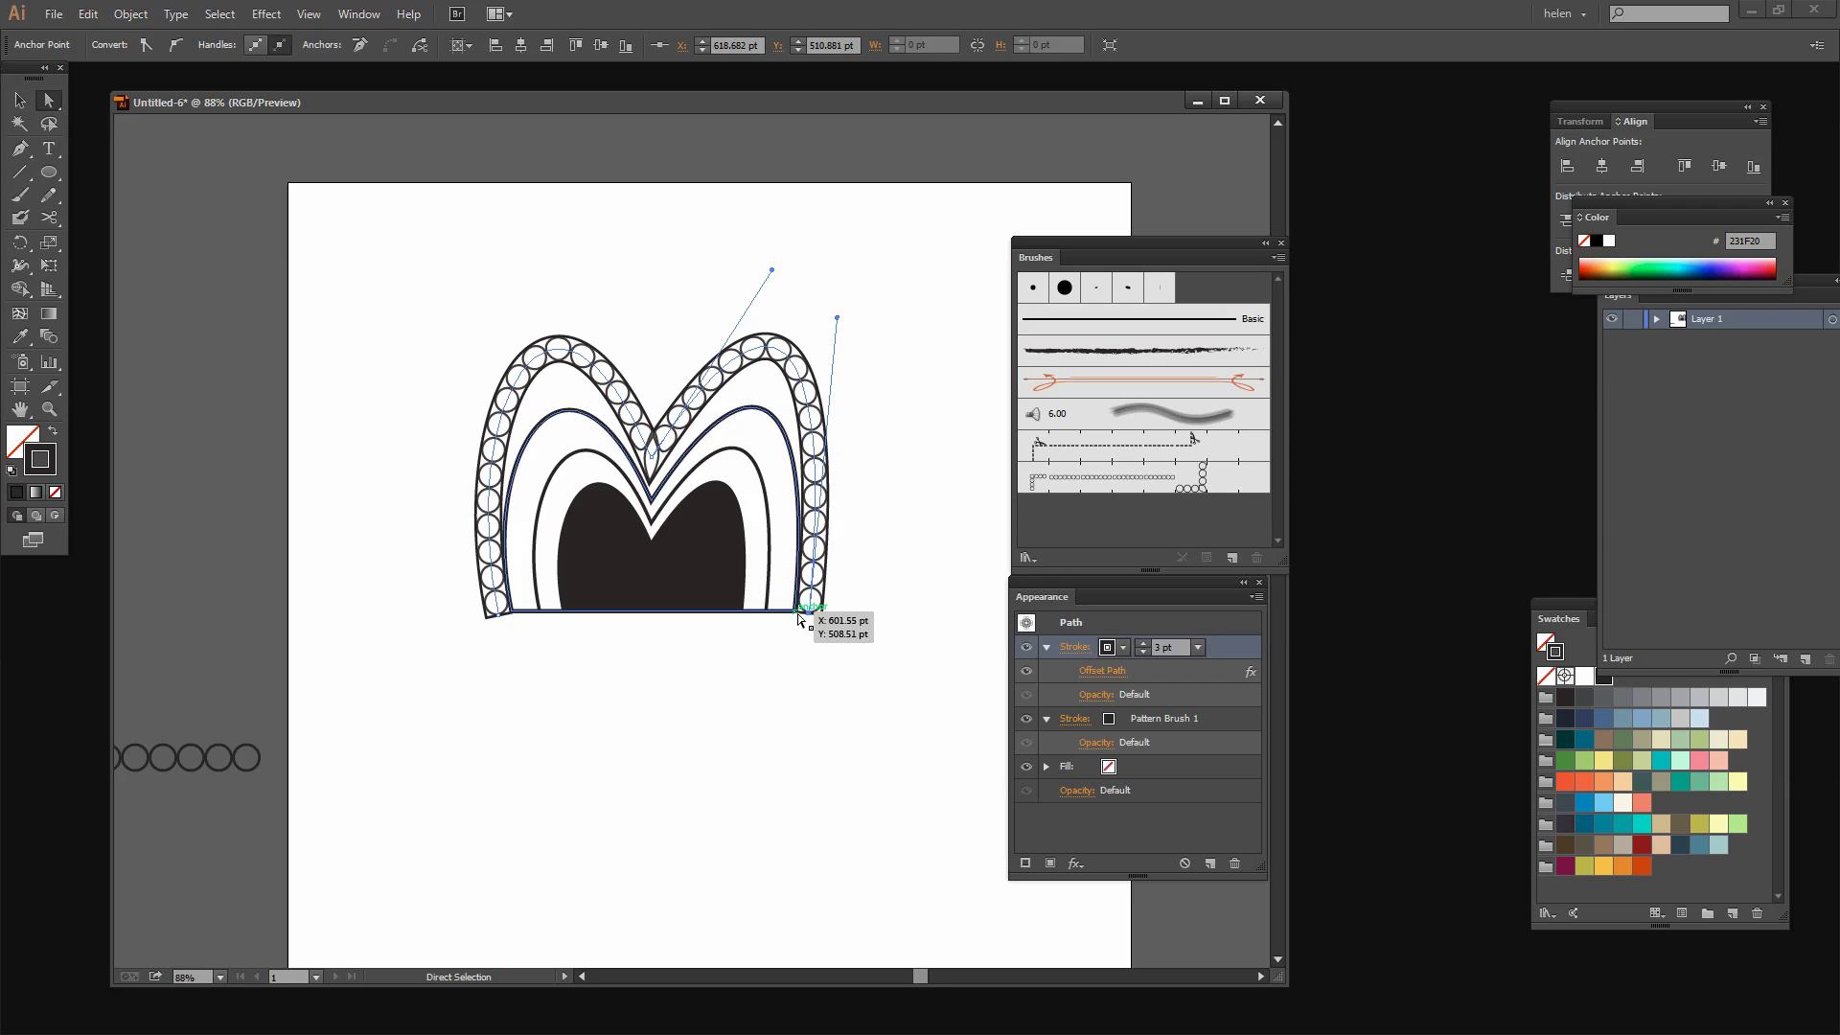
pyautogui.click(862, 682)
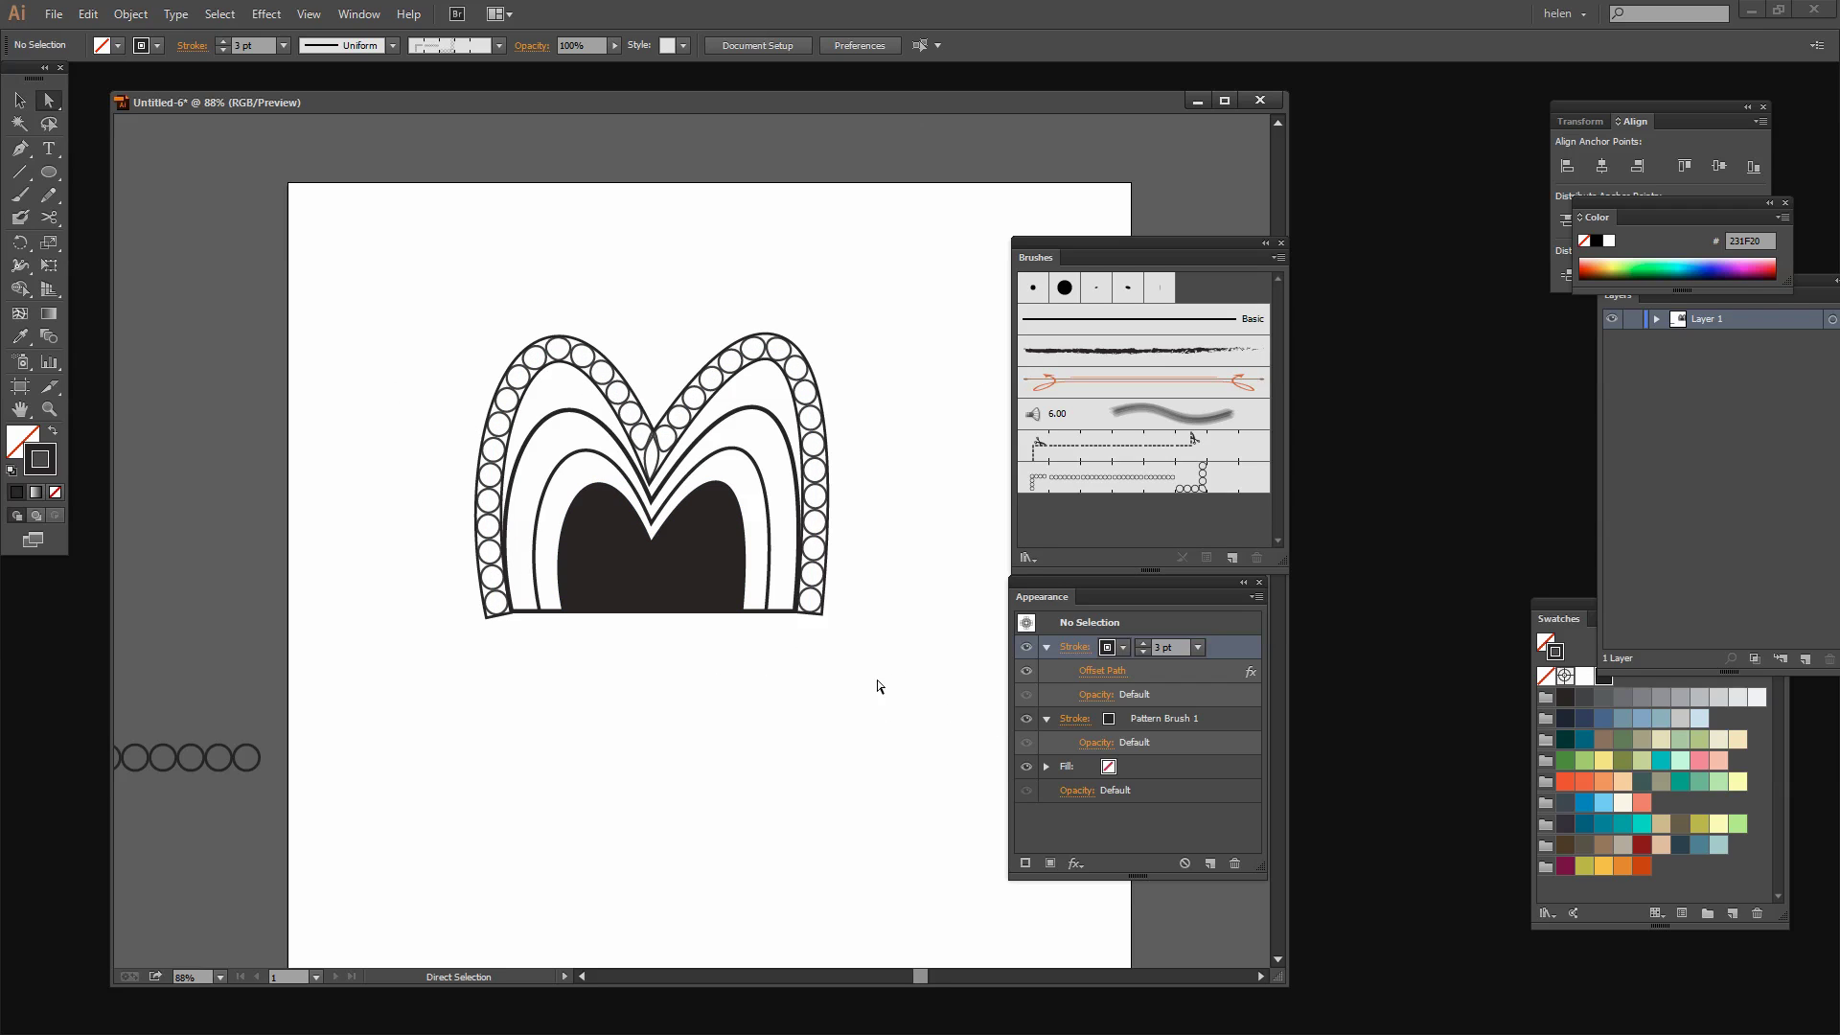
# Step: Group all shapes of the double-arch motif and move the group slightly down and left
pyautogui.moveTo(880, 686)
pyautogui.mouseDown()
pyautogui.moveTo(399, 242)
pyautogui.moveTo(297, 223)
pyautogui.moveTo(1018, 743)
pyautogui.moveTo(859, 674)
pyautogui.mouseUp()
pyautogui.press('v')
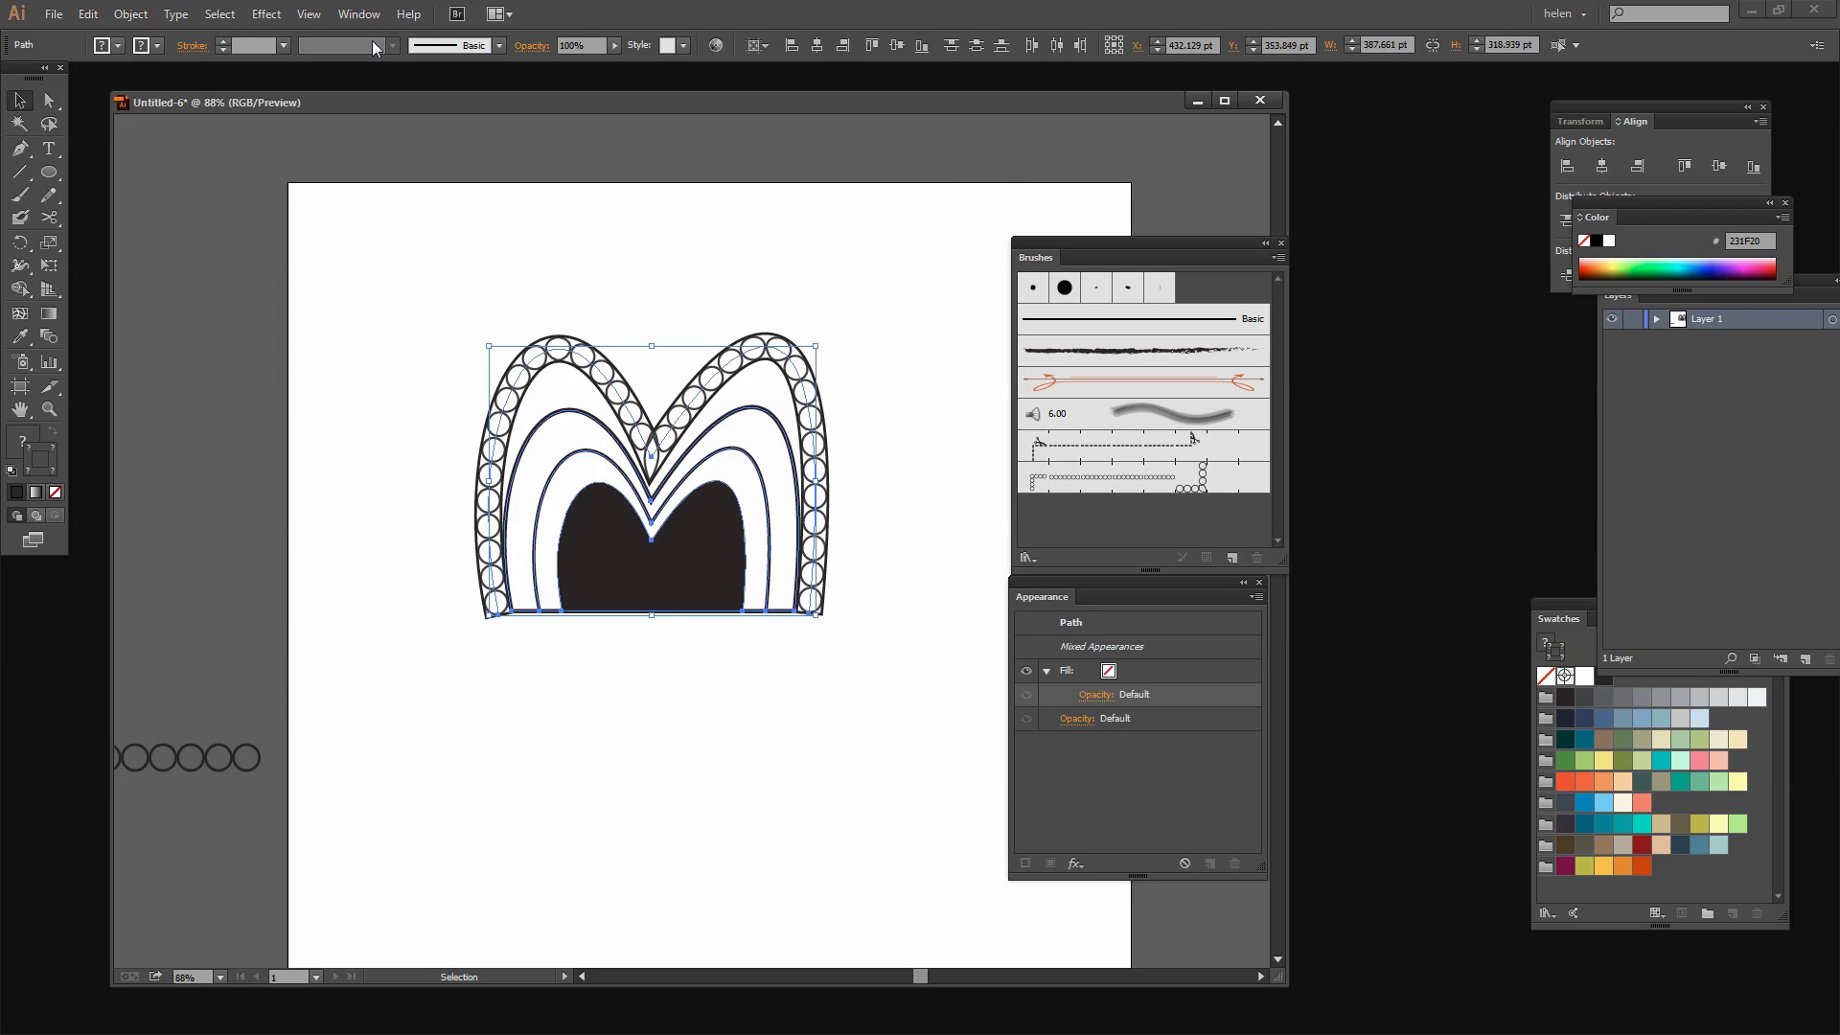
pyautogui.click(133, 14)
pyautogui.click(154, 86)
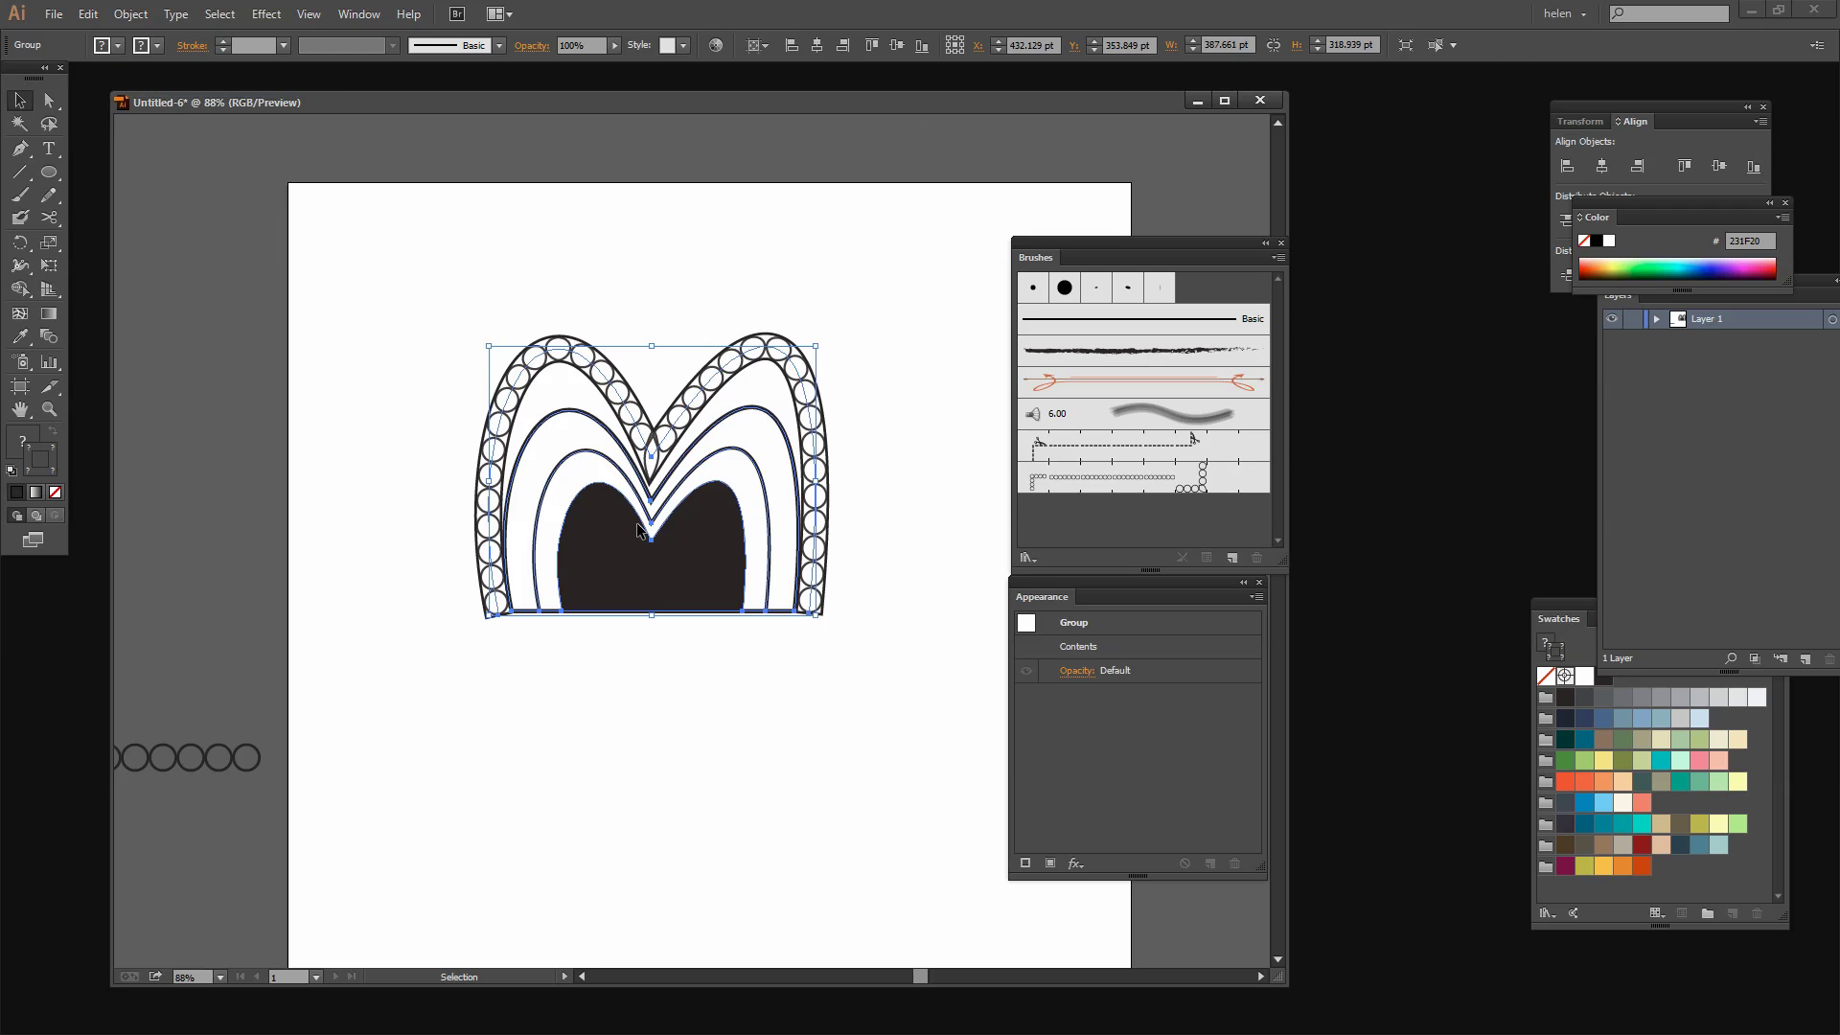
pyautogui.moveTo(684, 575); pyautogui.dragTo(699, 637)
pyautogui.click(678, 678)
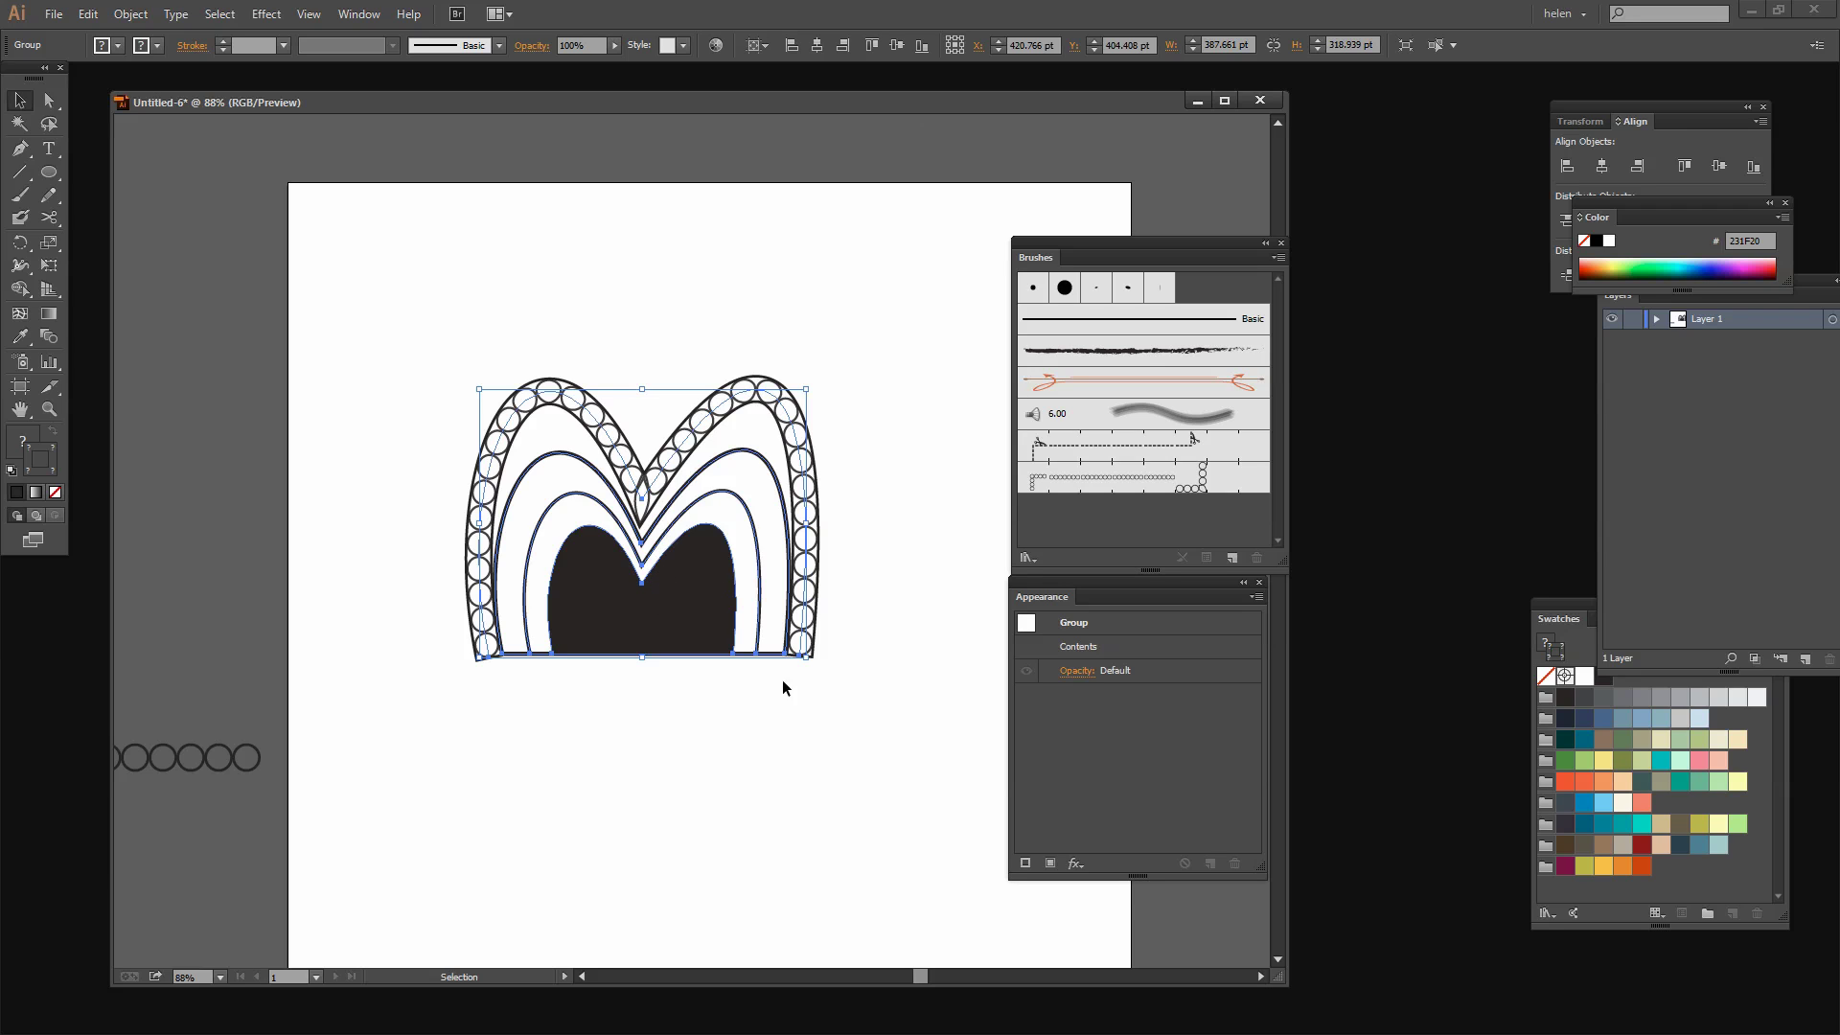
# Step: Create a new pattern brush from the double-arch group, using the Auto-Sliced tile for the outer corner
pyautogui.moveTo(649, 619)
pyautogui.mouseDown()
pyautogui.moveTo(1015, 570)
pyautogui.moveTo(1197, 508)
pyautogui.moveTo(1215, 528)
pyautogui.mouseUp()
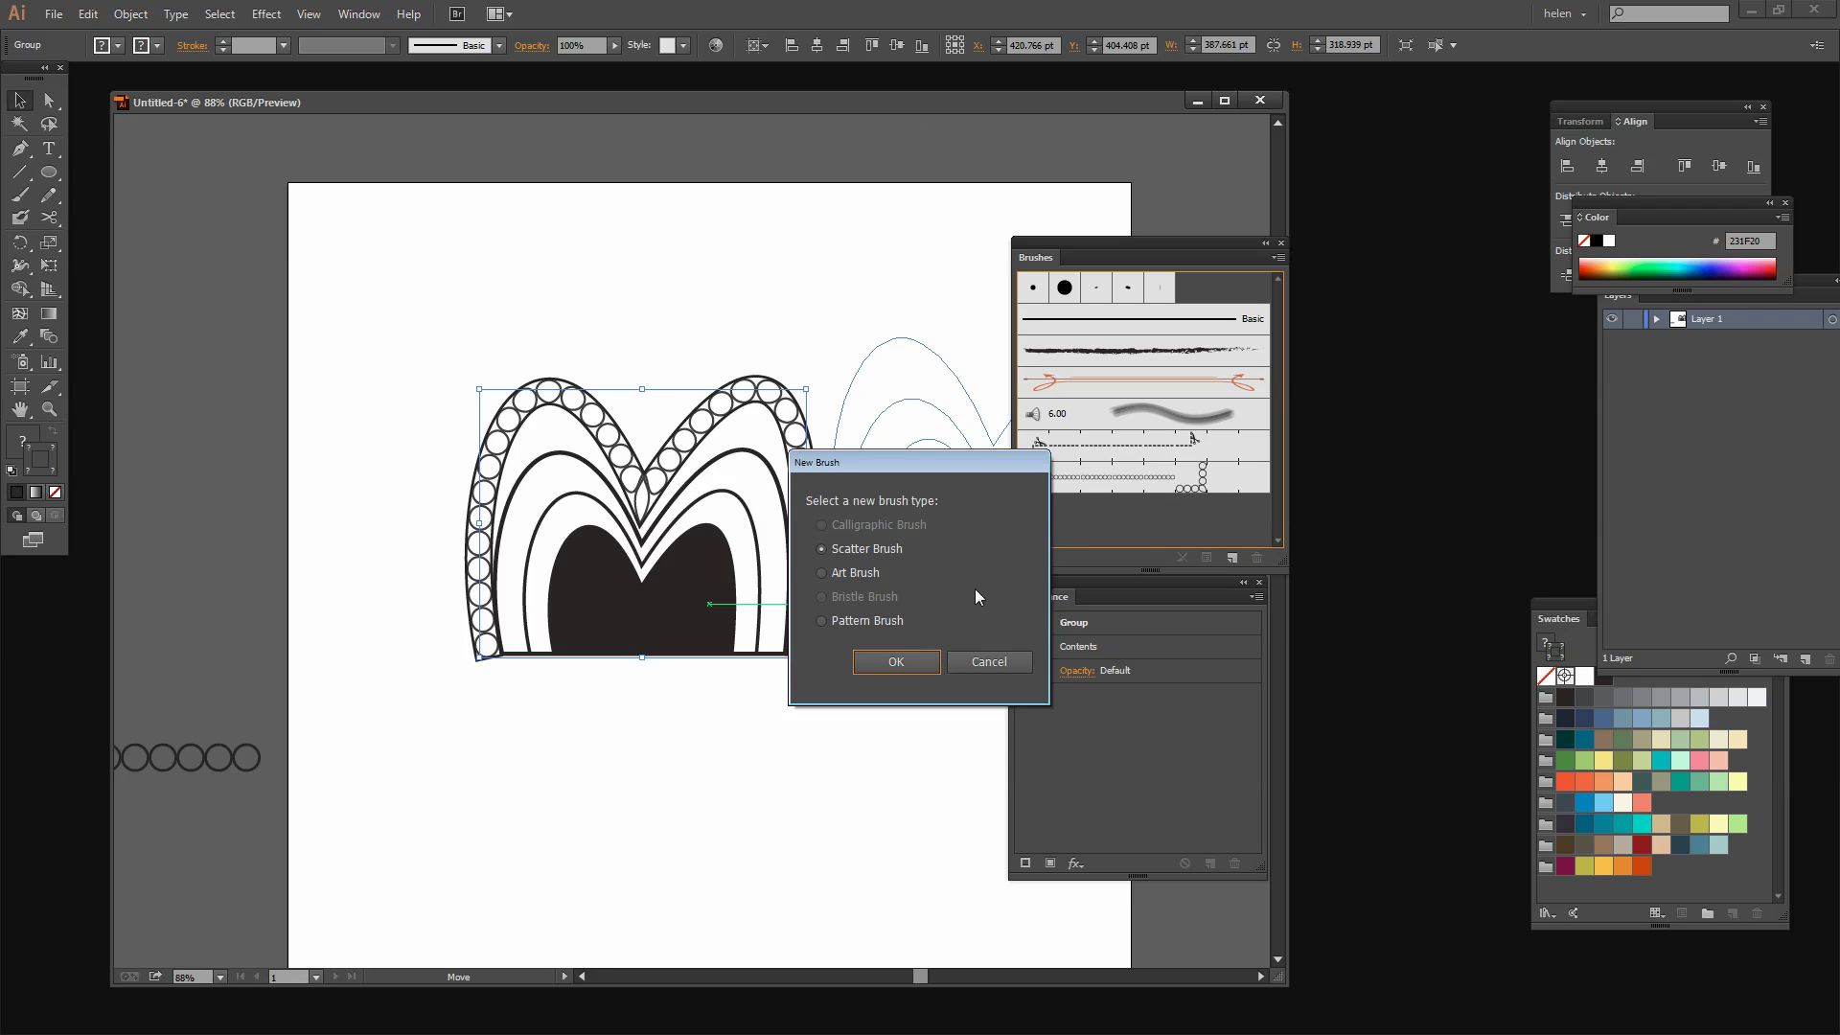
pyautogui.click(820, 620)
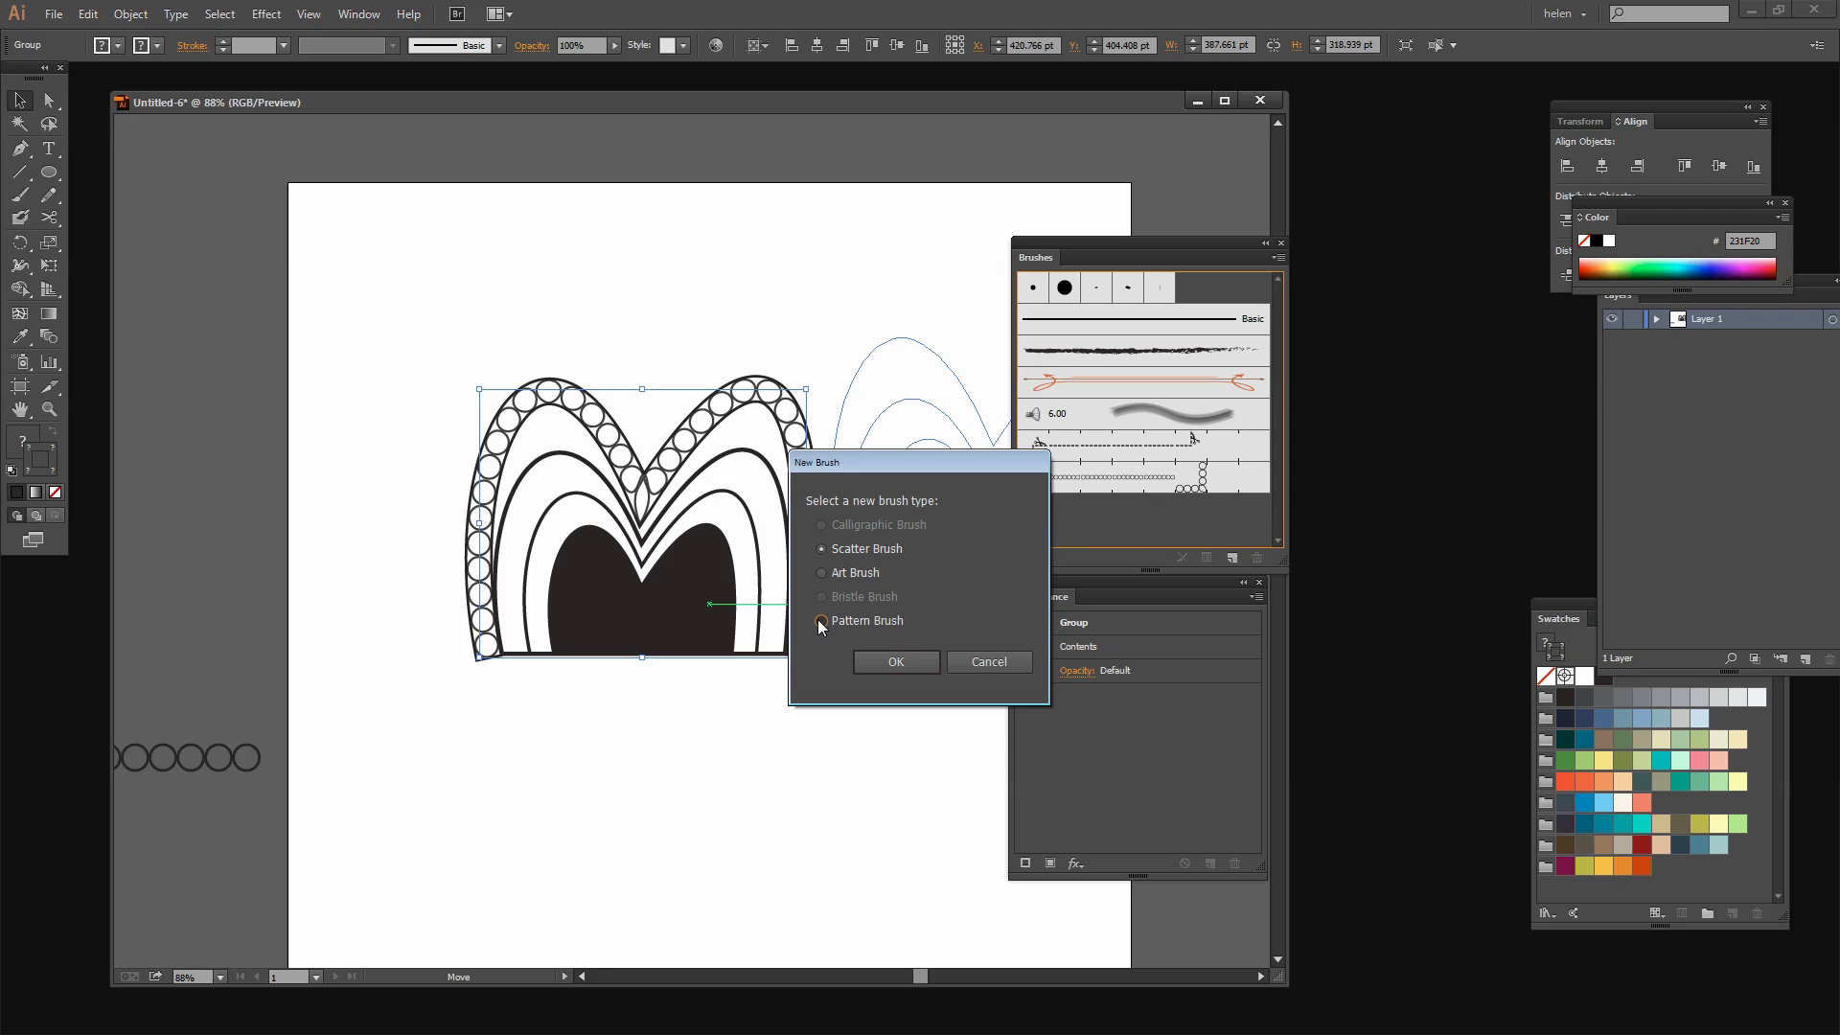
pyautogui.click(892, 663)
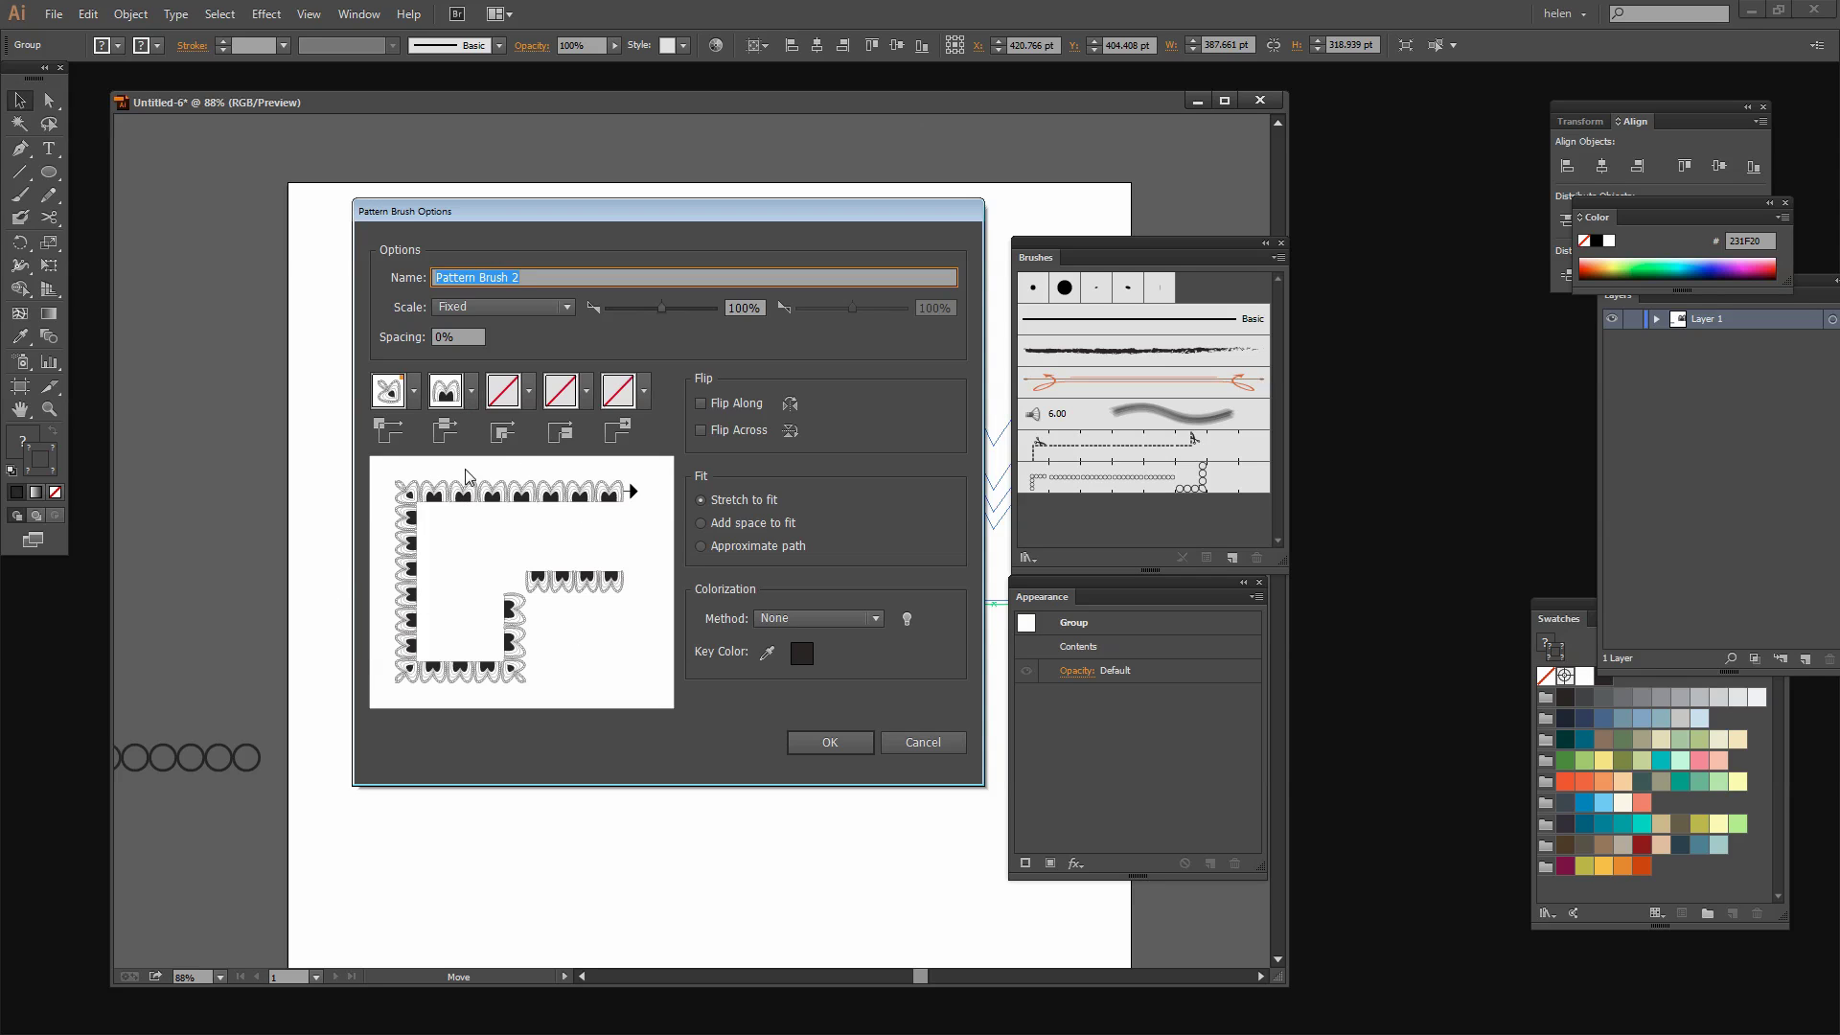
pyautogui.click(464, 530)
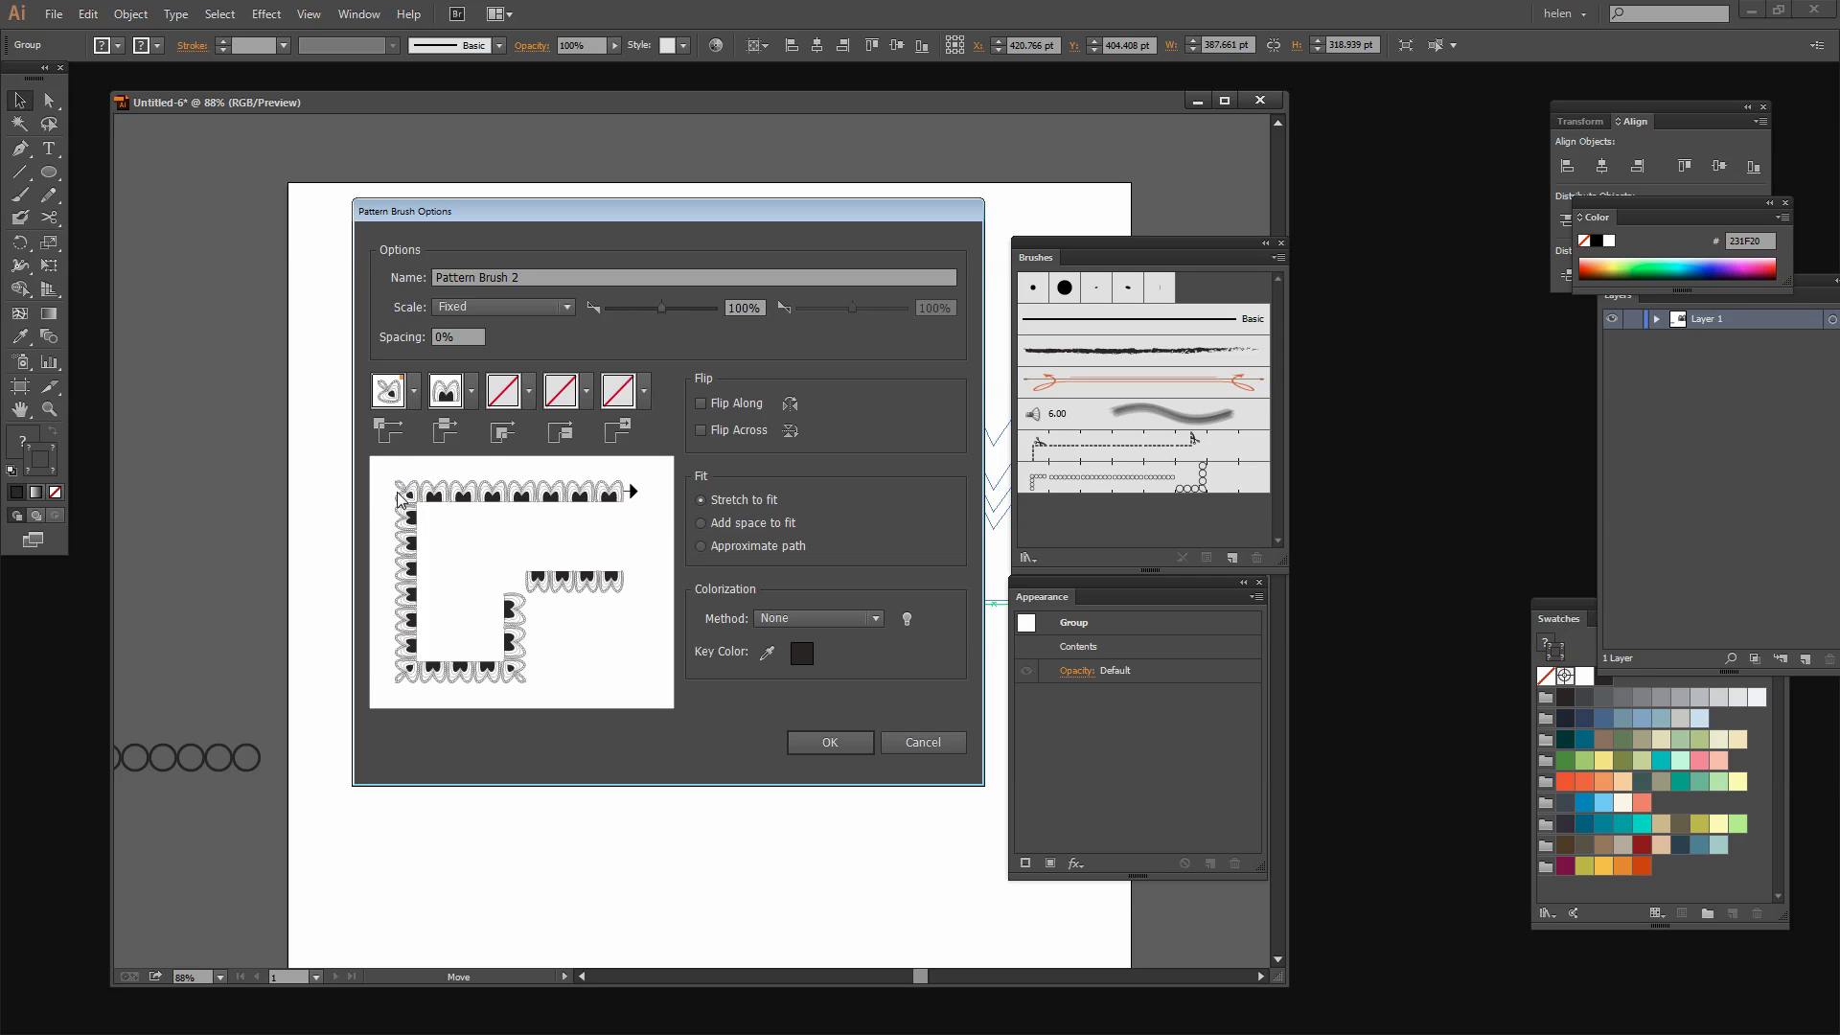
pyautogui.click(403, 391)
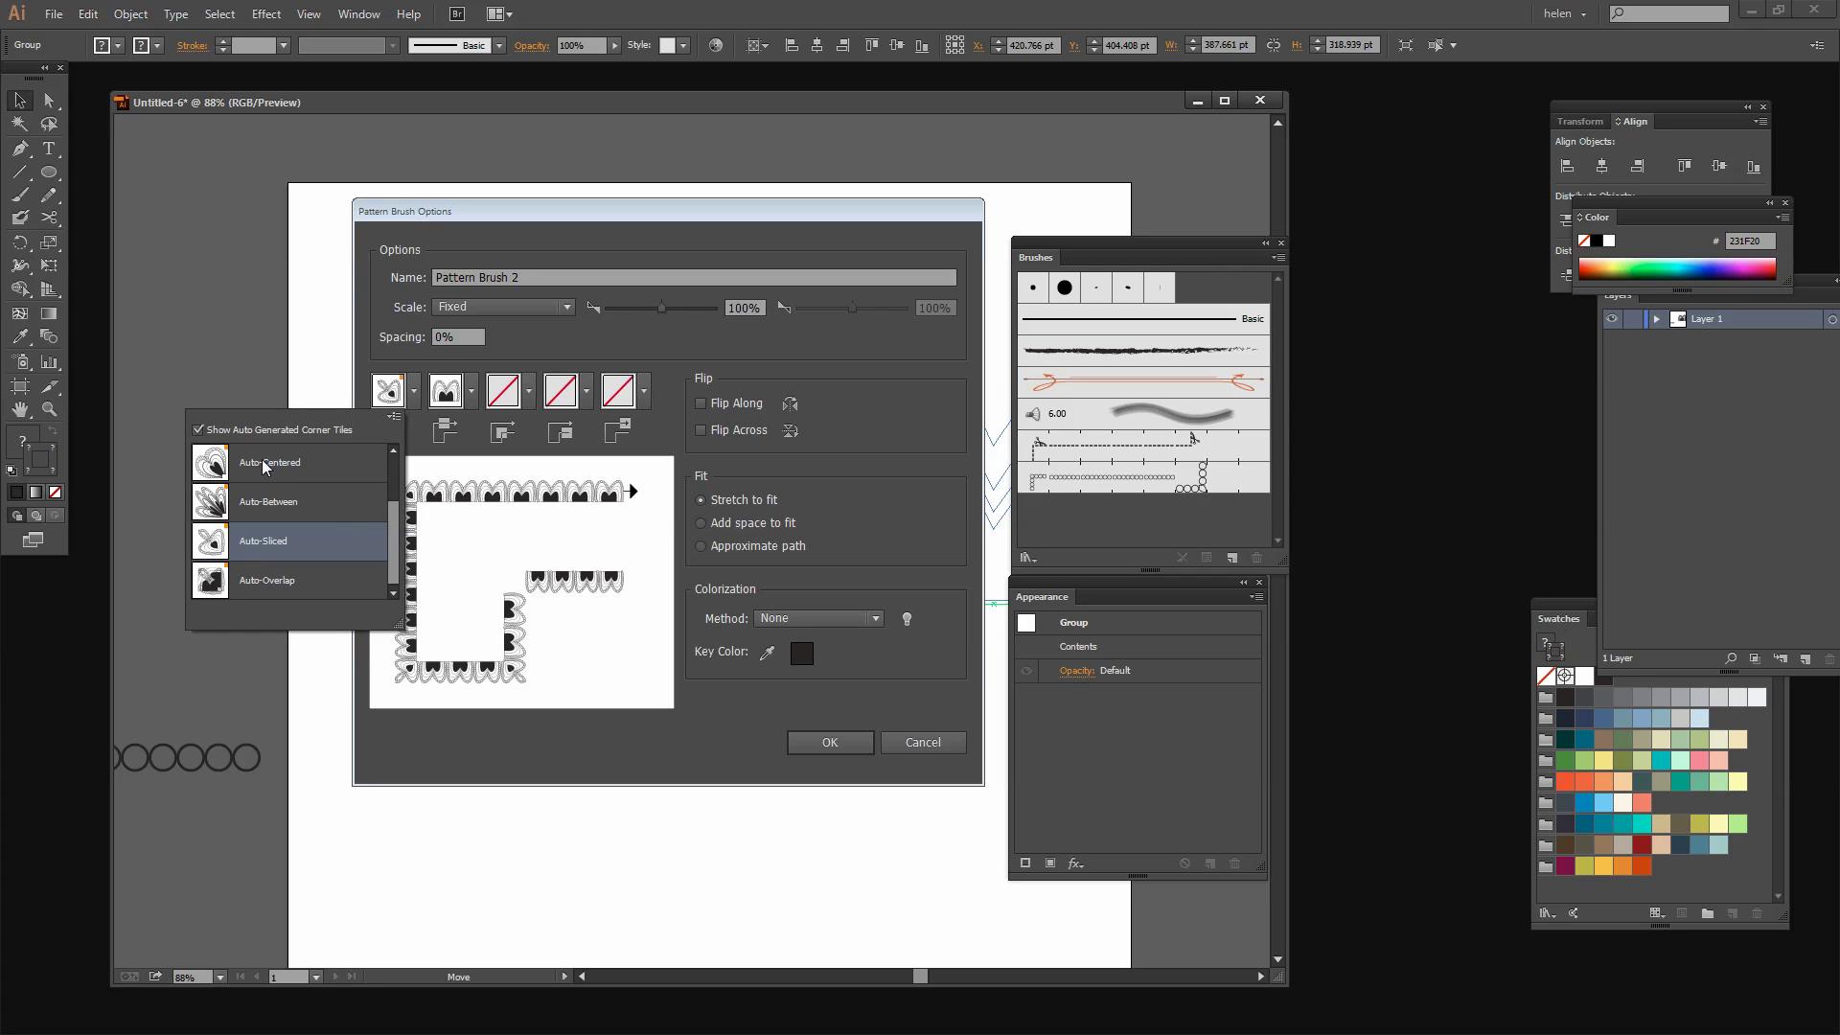
pyautogui.moveTo(395, 546); pyautogui.dragTo(364, 567)
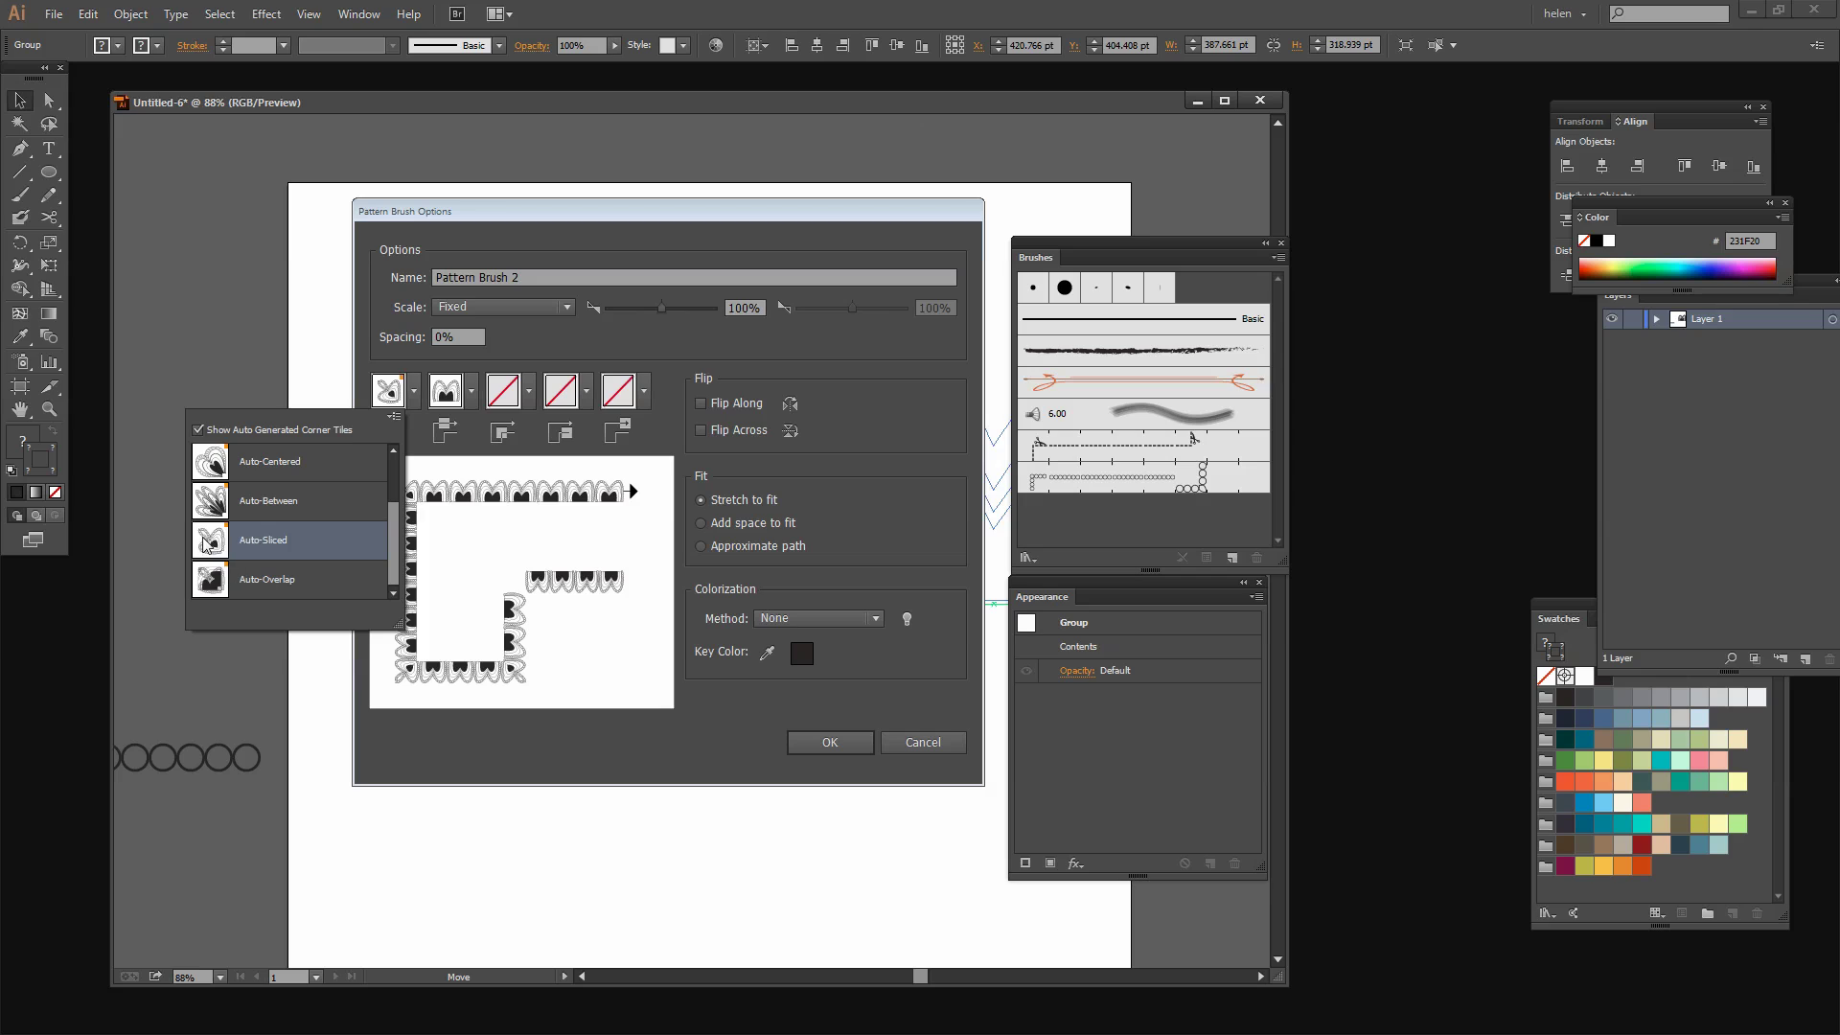
pyautogui.click(269, 548)
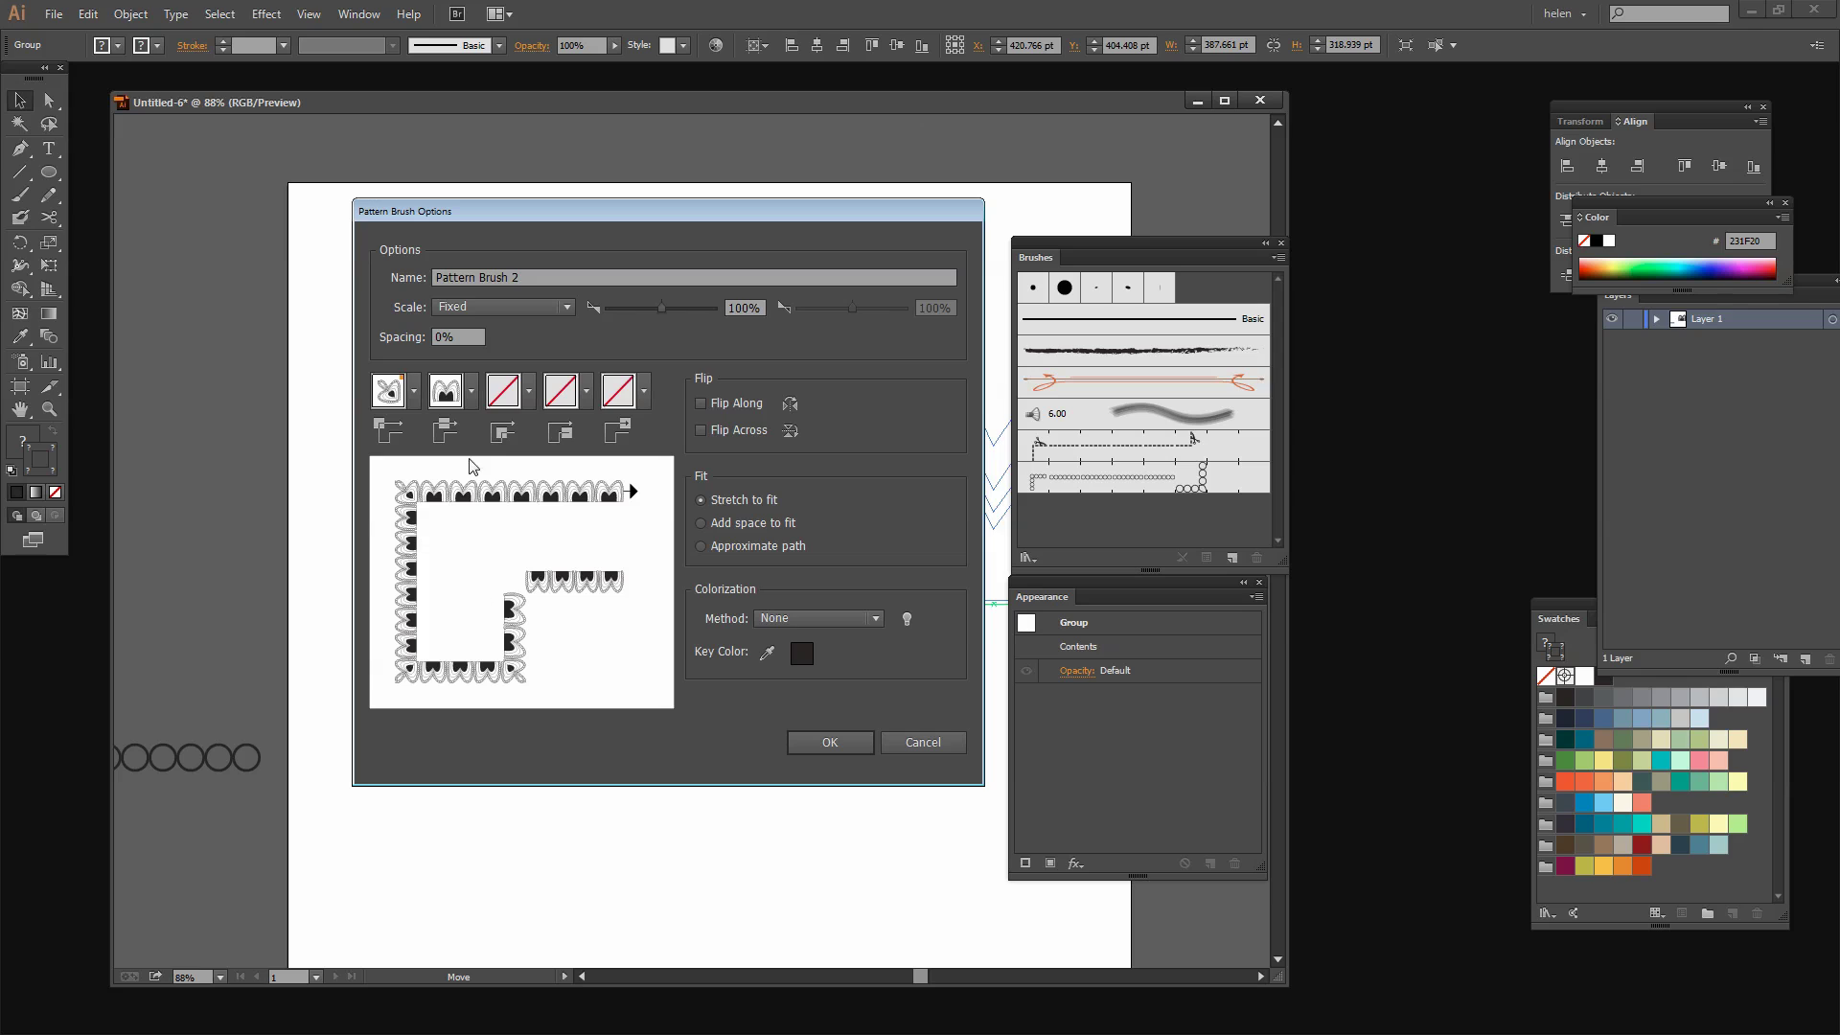
# Step: Use the Auto-Sliced tile for the brush's inner corner, set colorization to Tints and accept the brush options
pyautogui.click(530, 394)
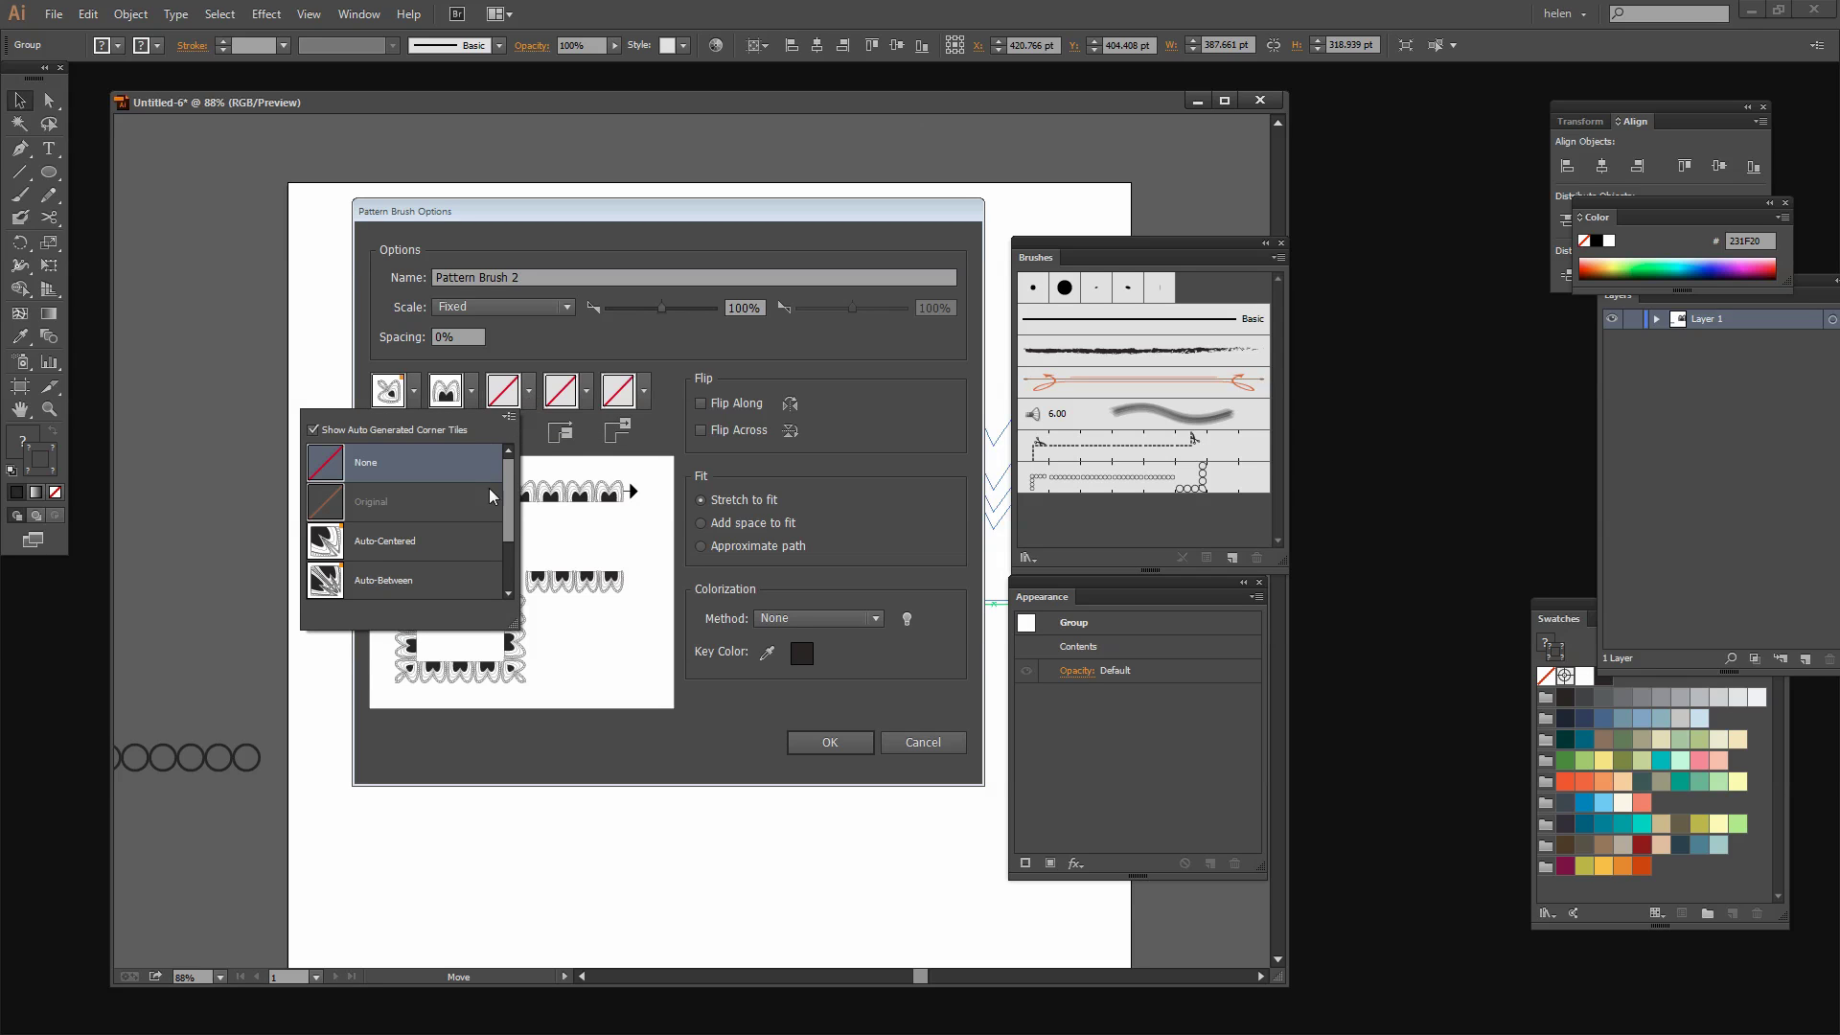
pyautogui.moveTo(509, 489); pyautogui.dragTo(504, 543)
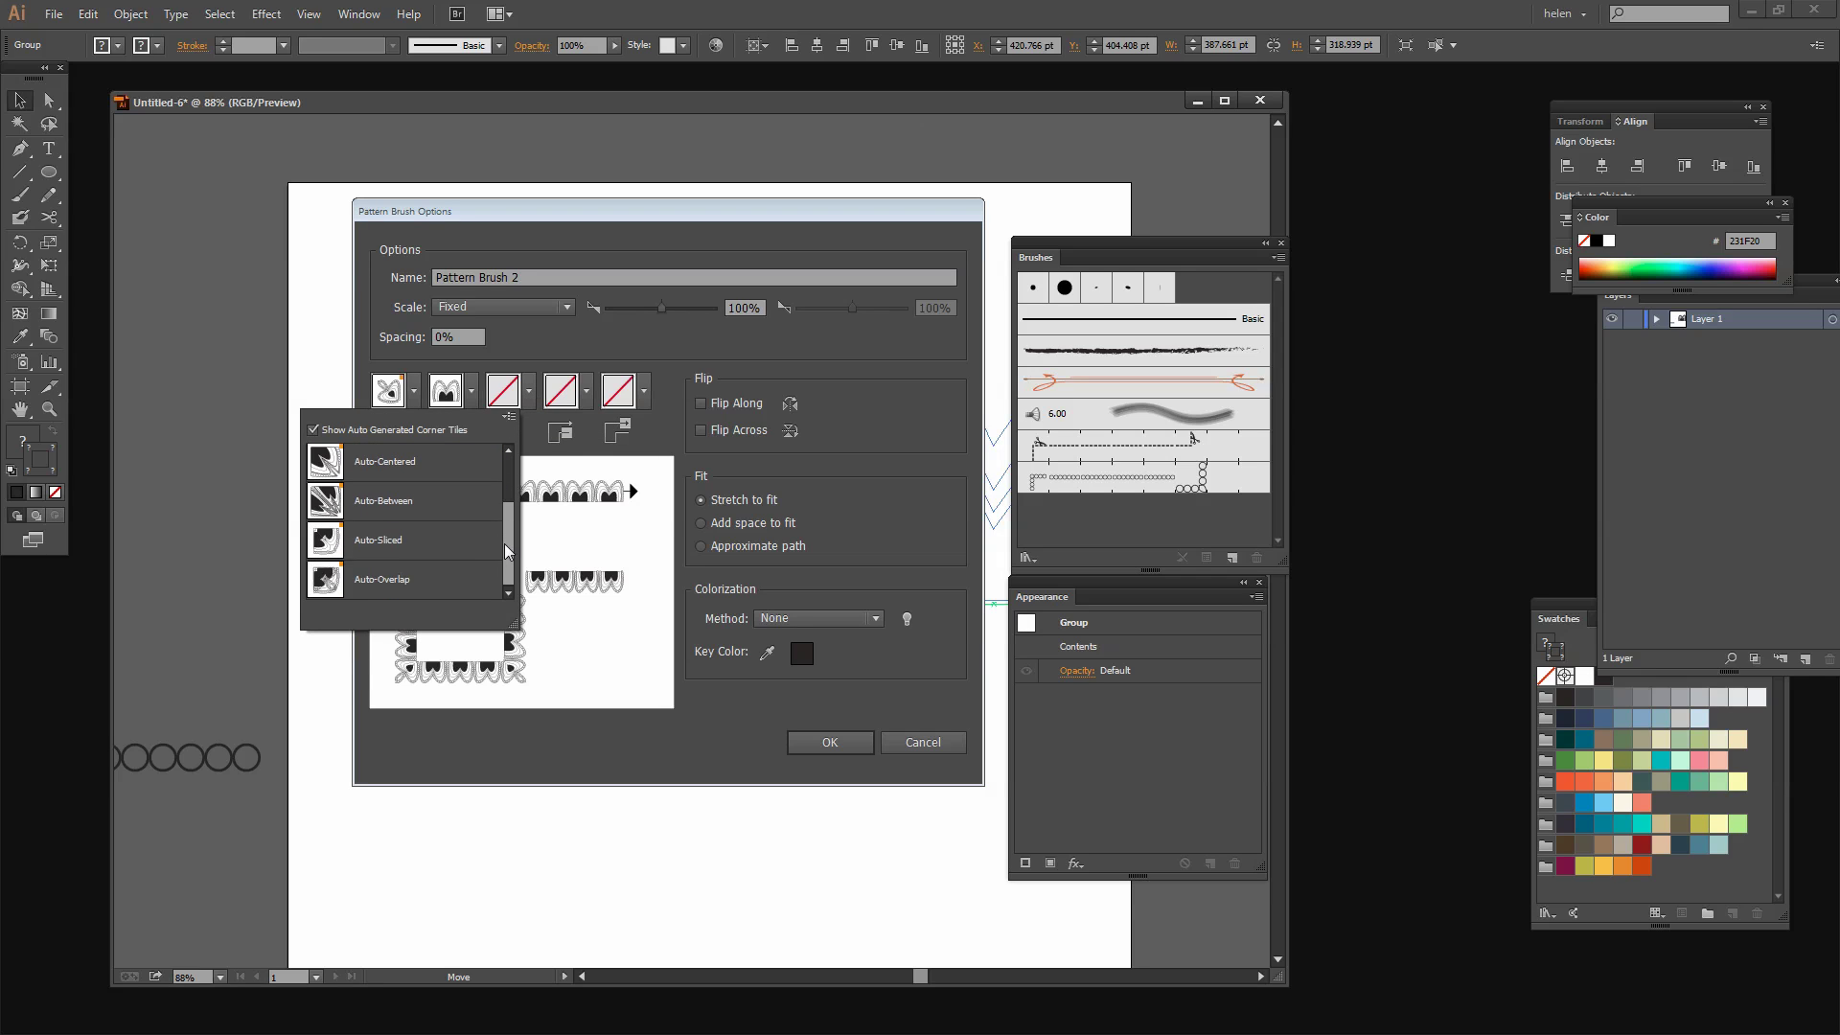
pyautogui.click(333, 546)
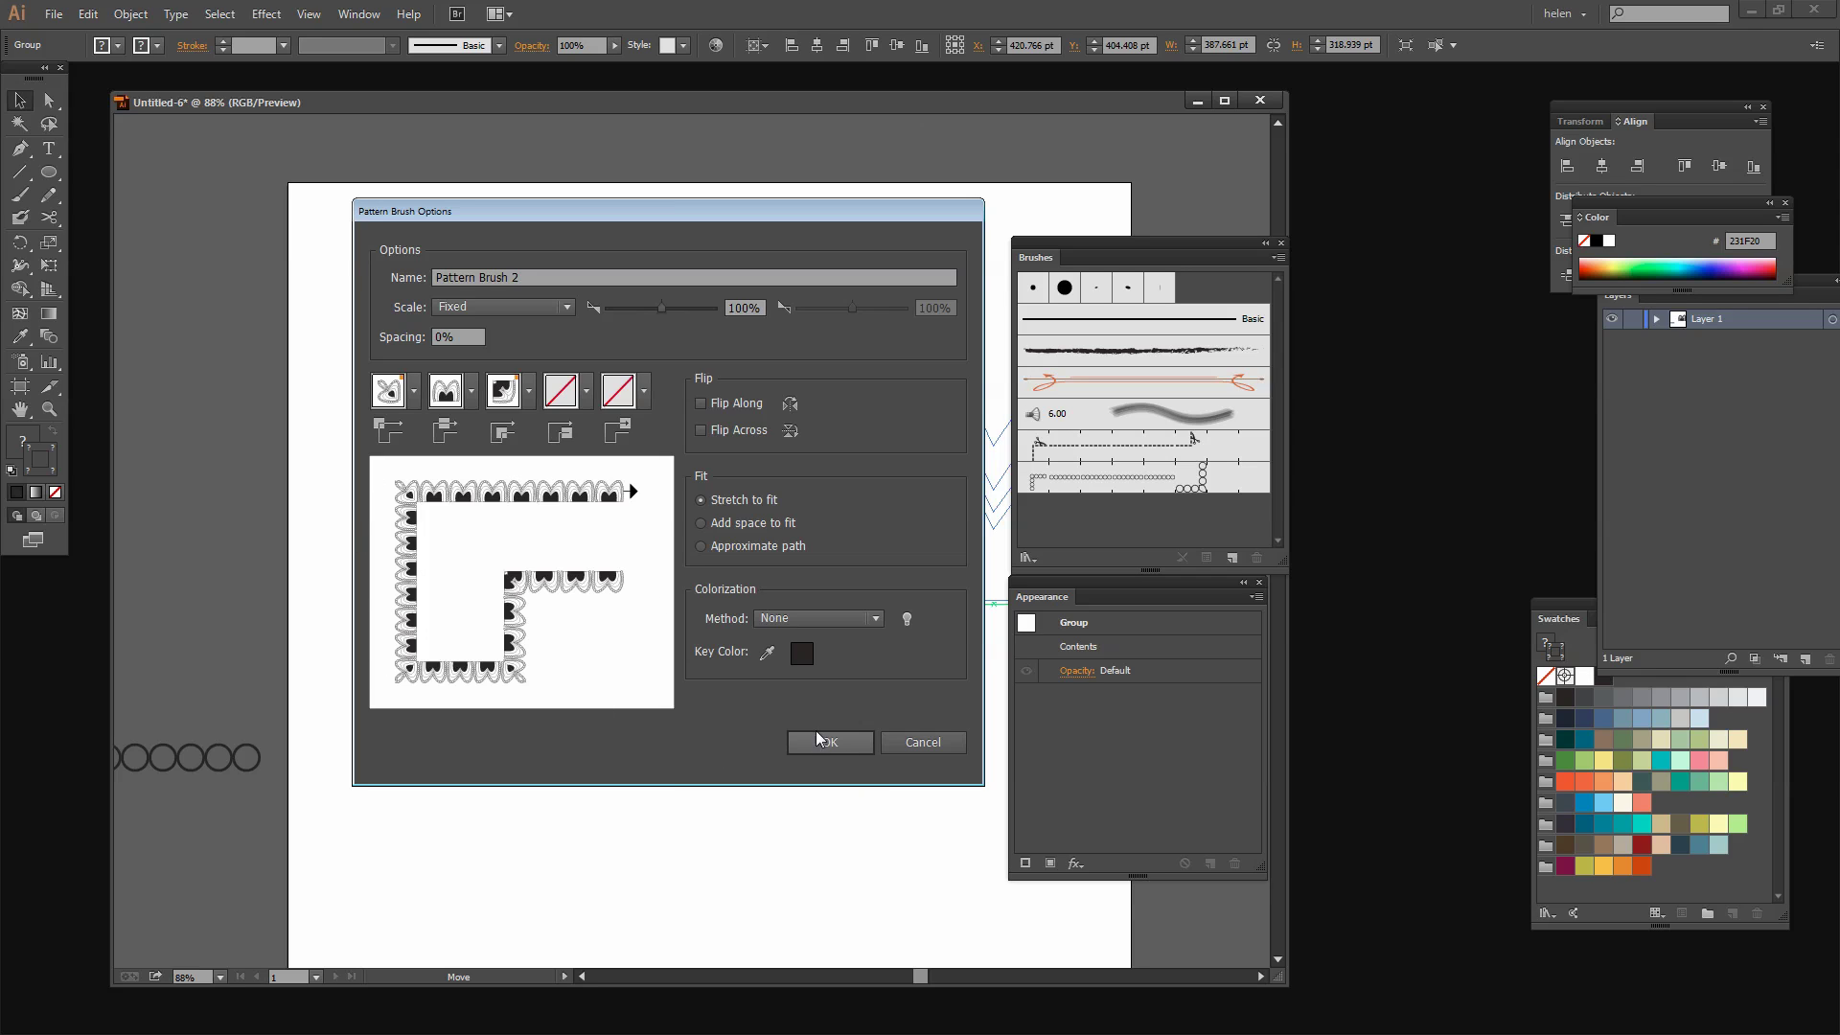
pyautogui.click(814, 618)
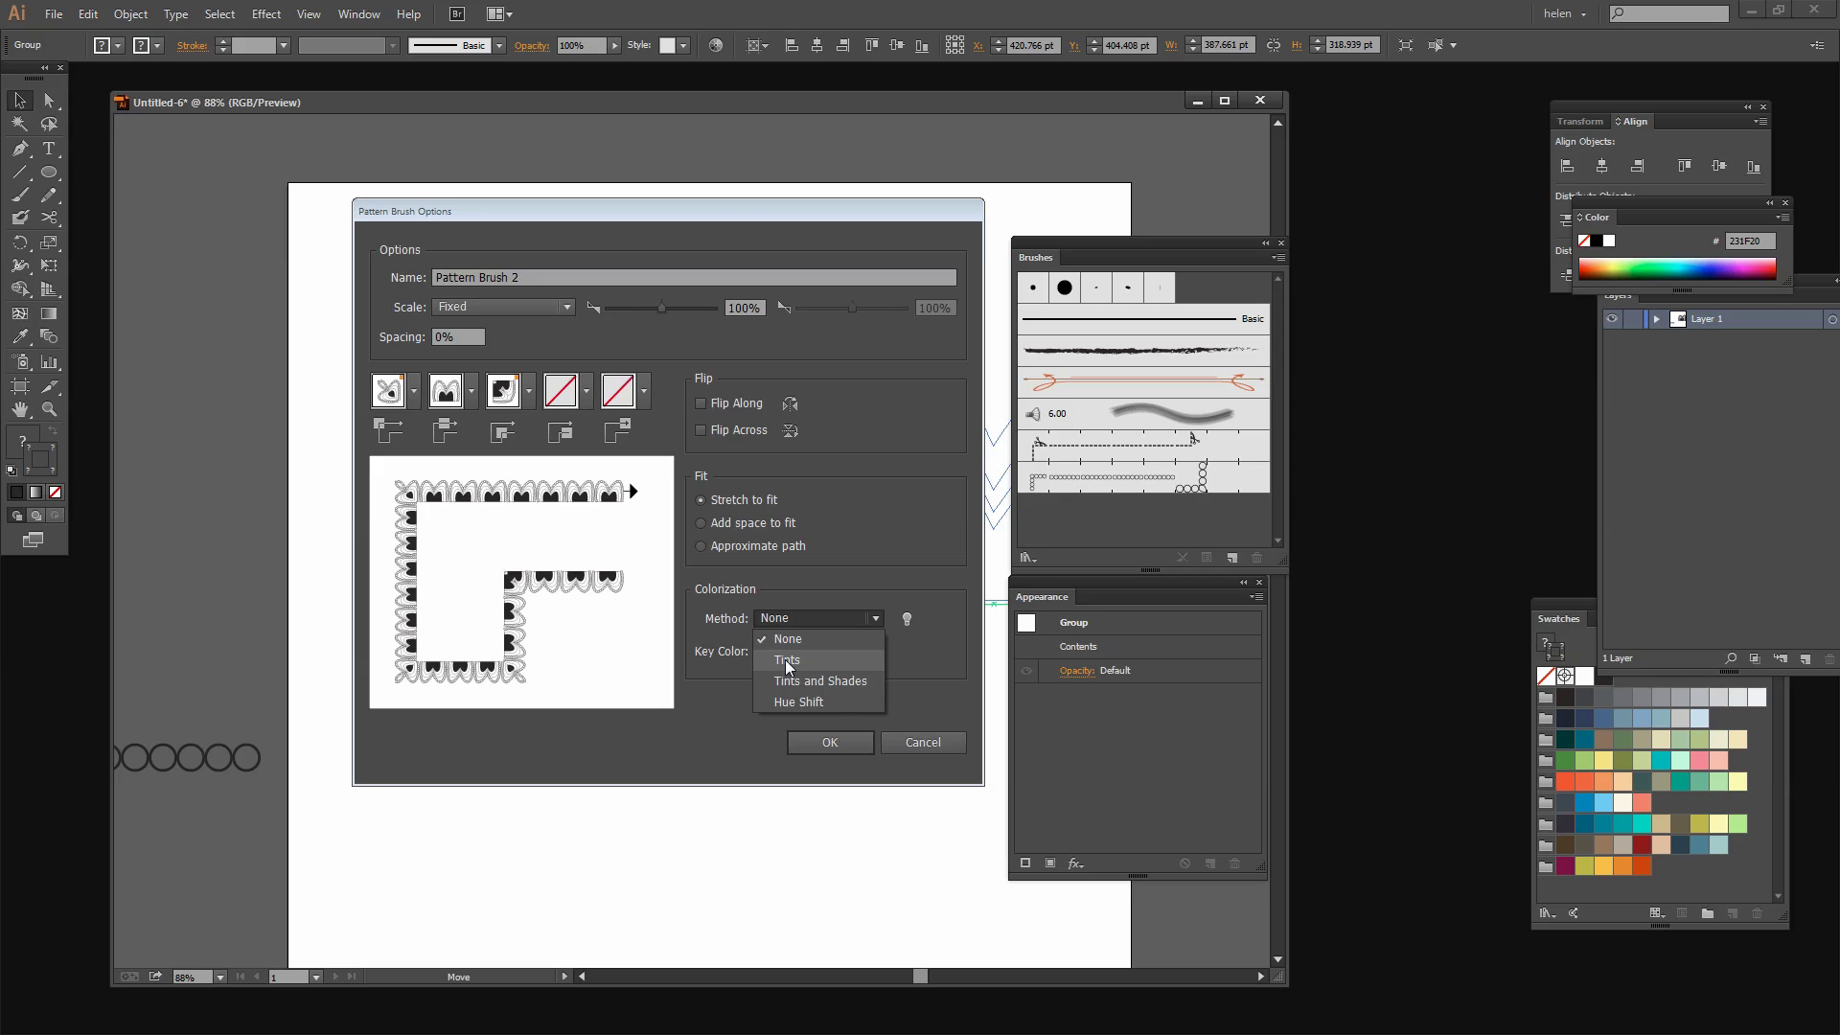
pyautogui.click(787, 661)
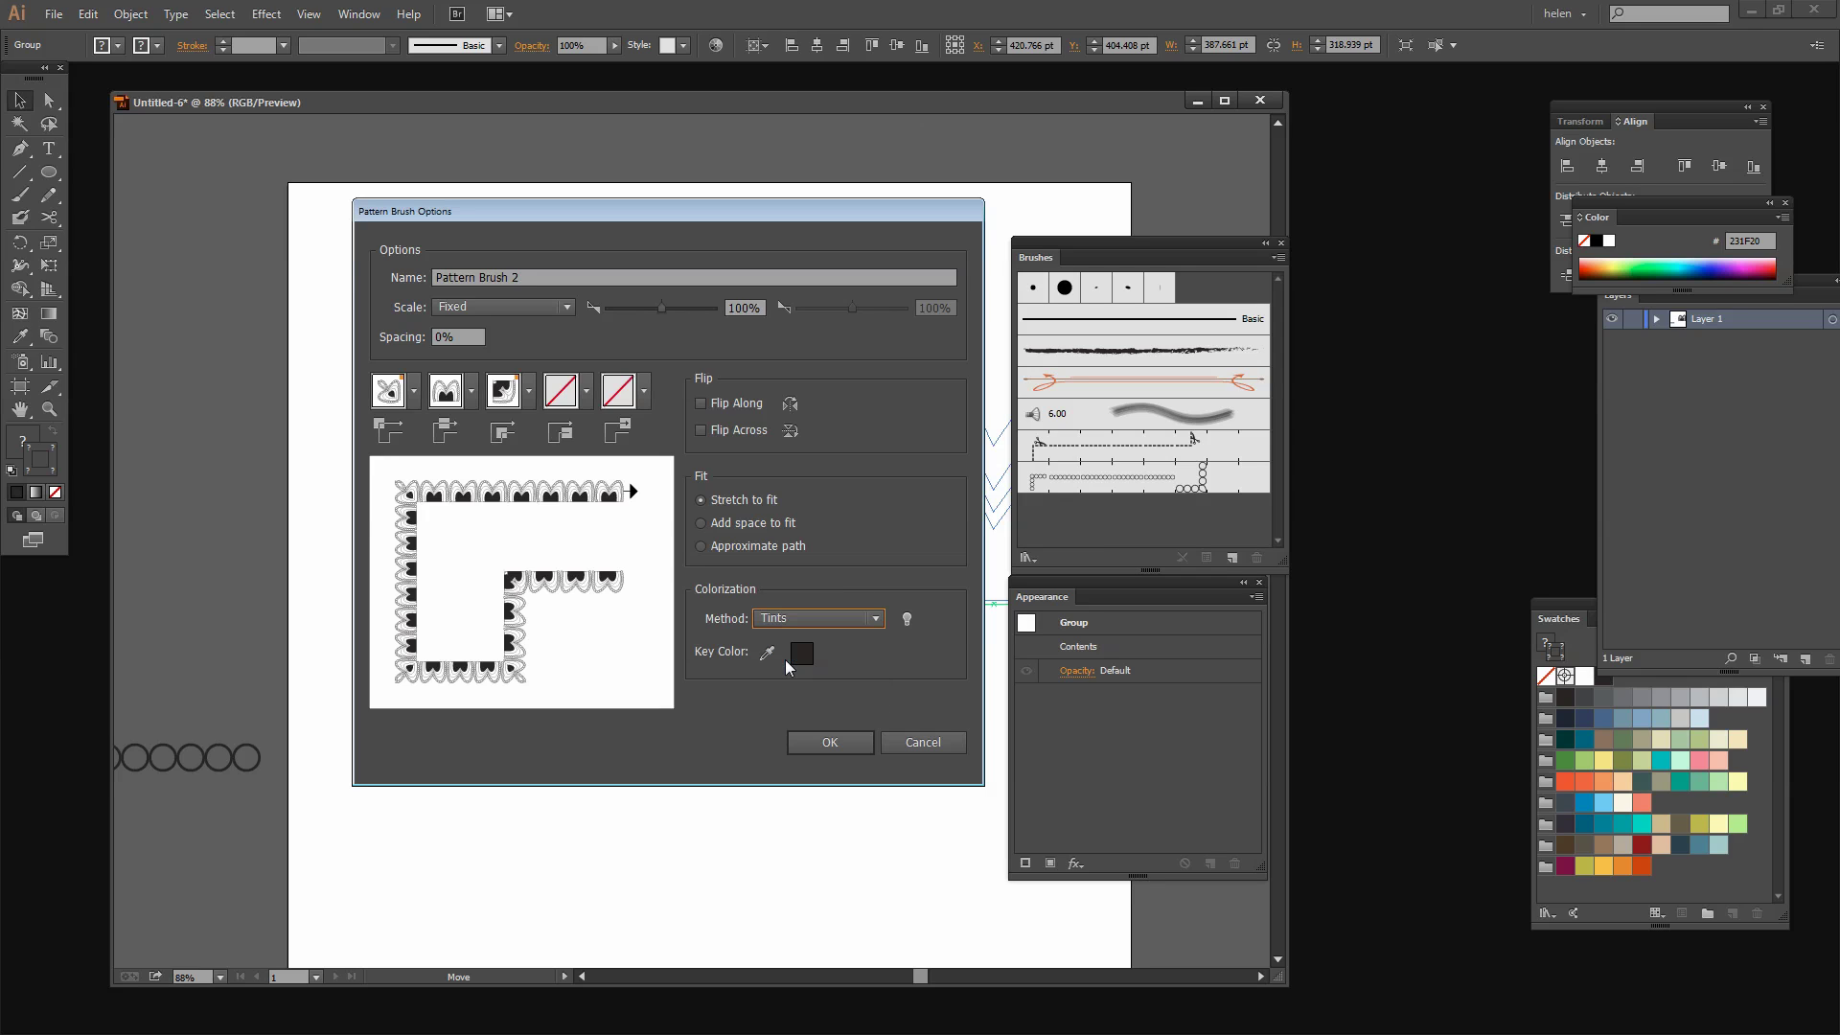
pyautogui.click(828, 744)
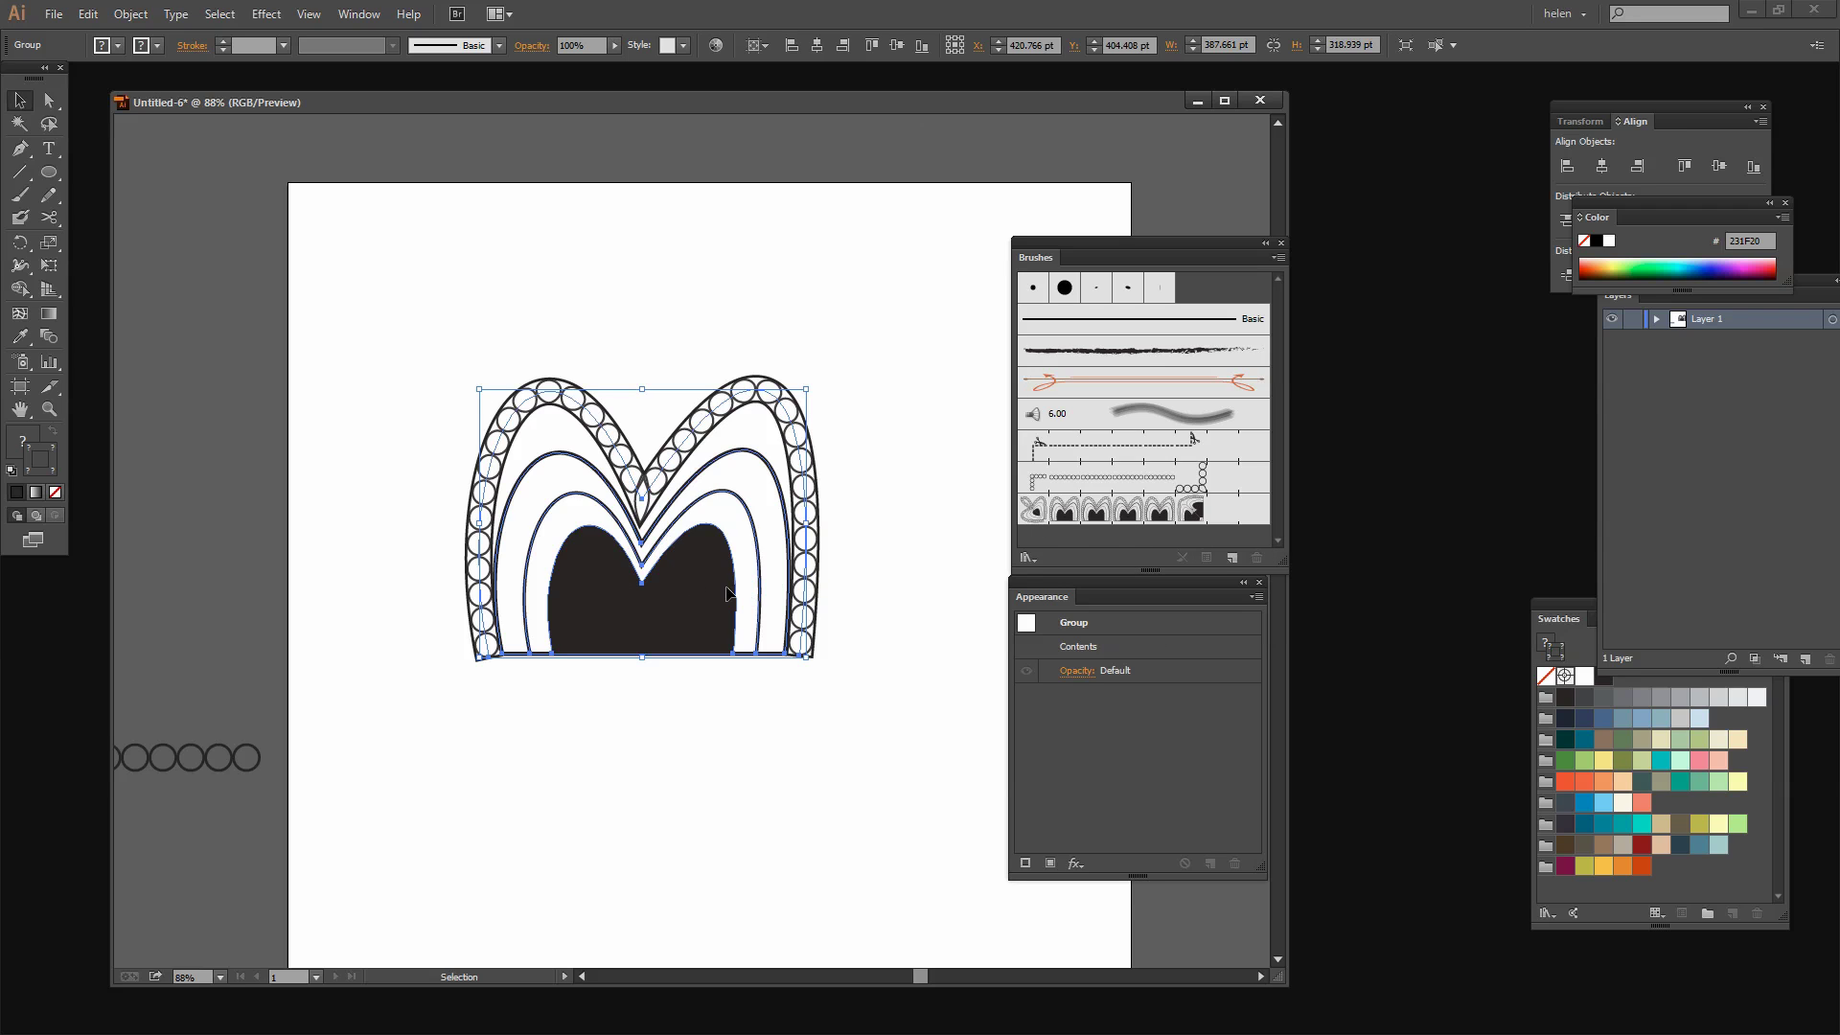
# Step: Move the double-arch group off the artboard beside the circle row and shift the Brushes and Appearance panels clear of the page
pyautogui.moveTo(727, 590)
pyautogui.mouseDown()
pyautogui.moveTo(134, 537)
pyautogui.moveTo(163, 538)
pyautogui.mouseUp()
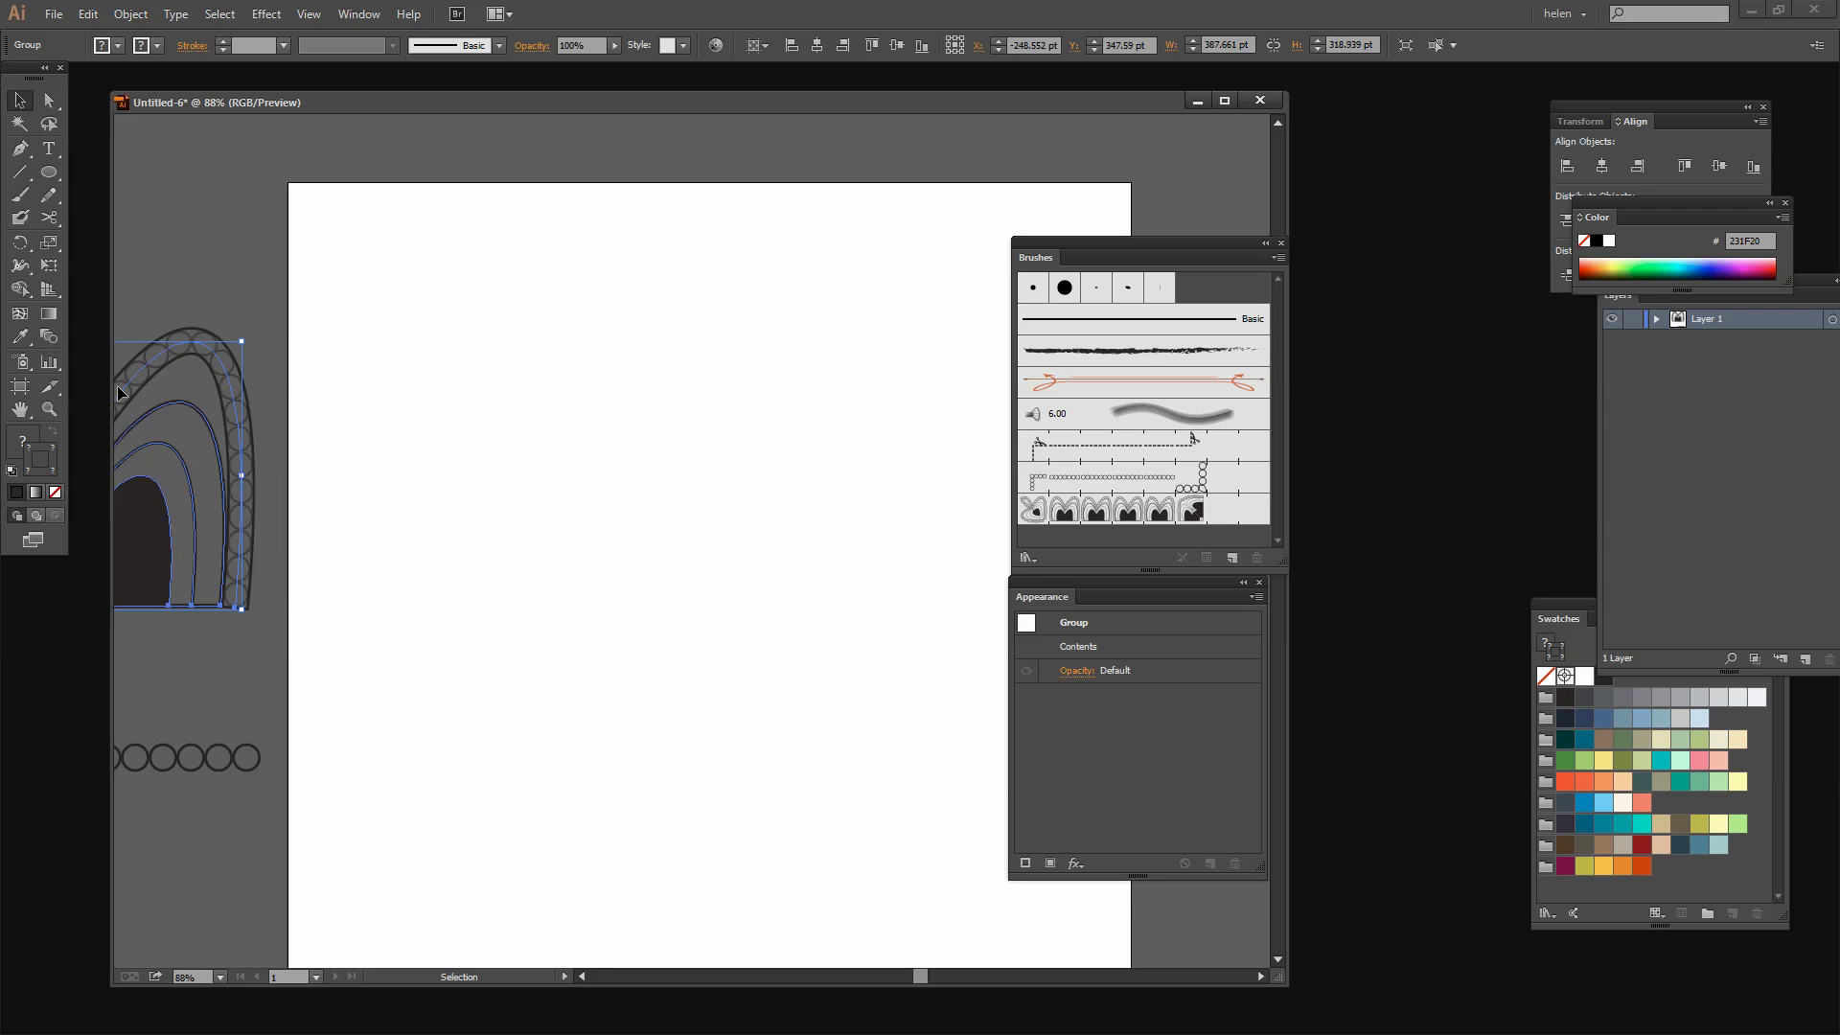
pyautogui.moveTo(1085, 245); pyautogui.dragTo(1251, 213)
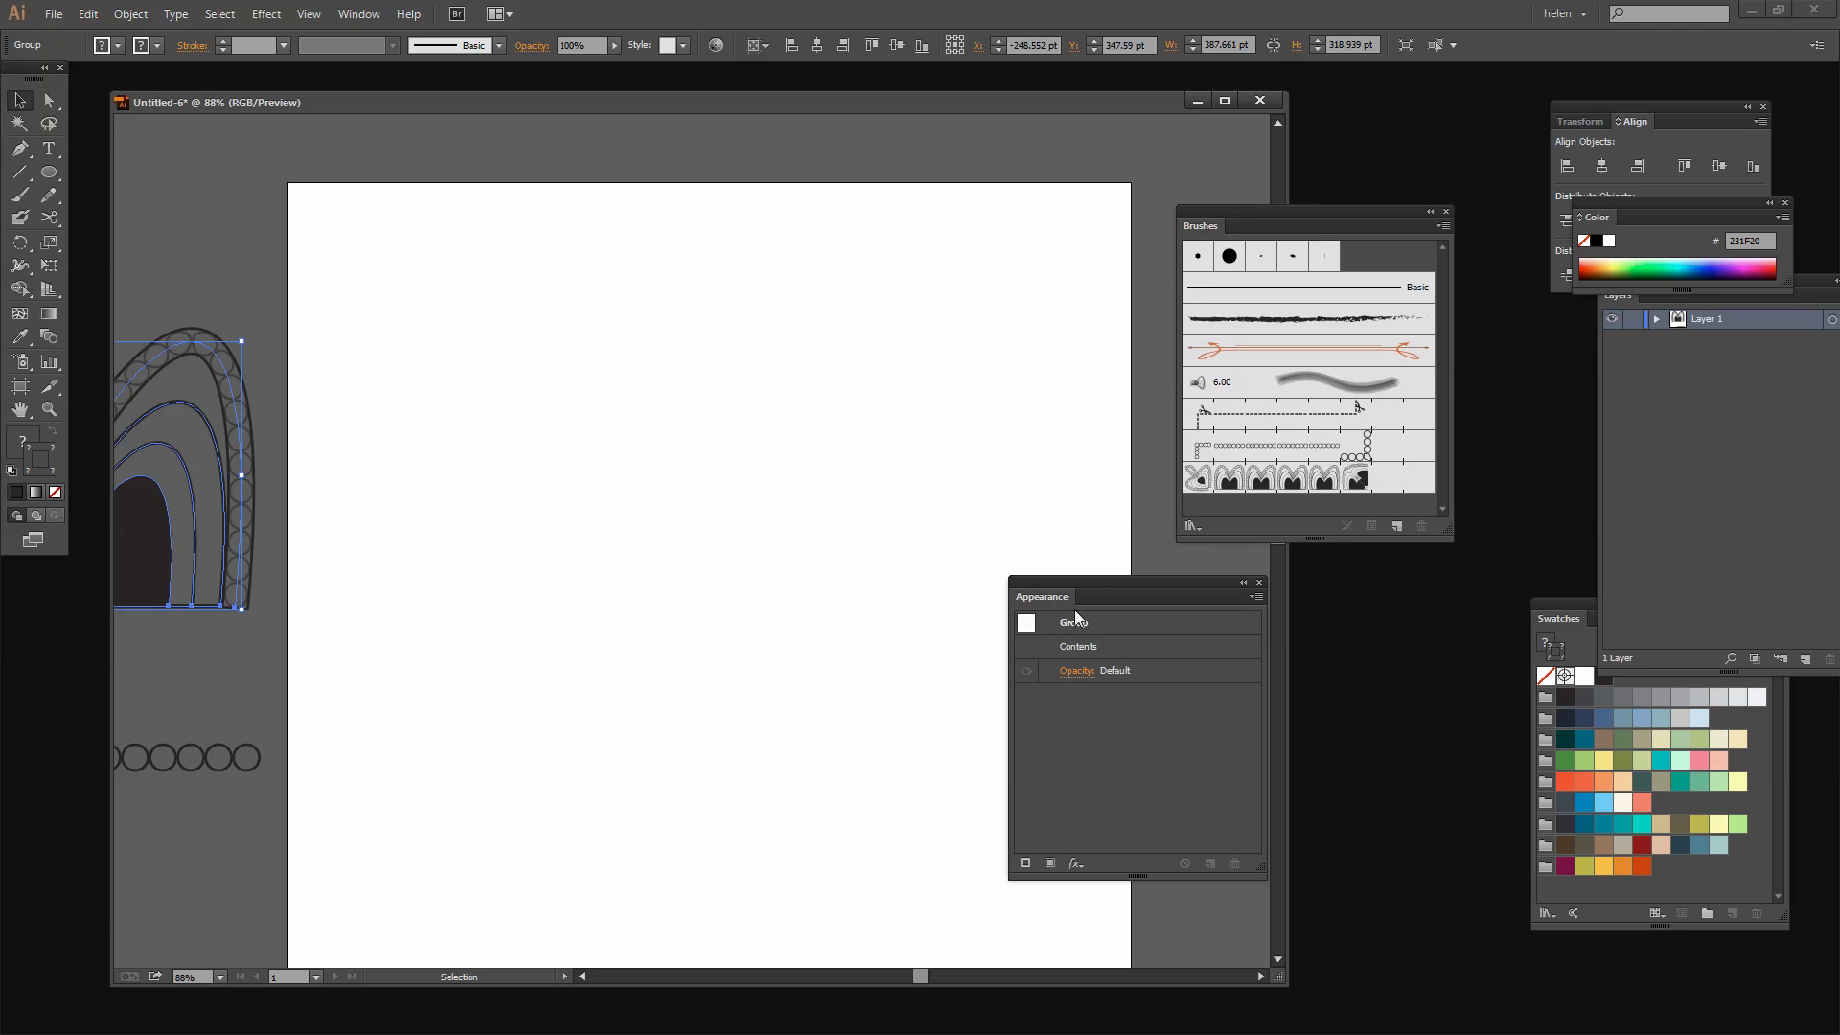
pyautogui.moveTo(1098, 588); pyautogui.dragTo(1339, 580)
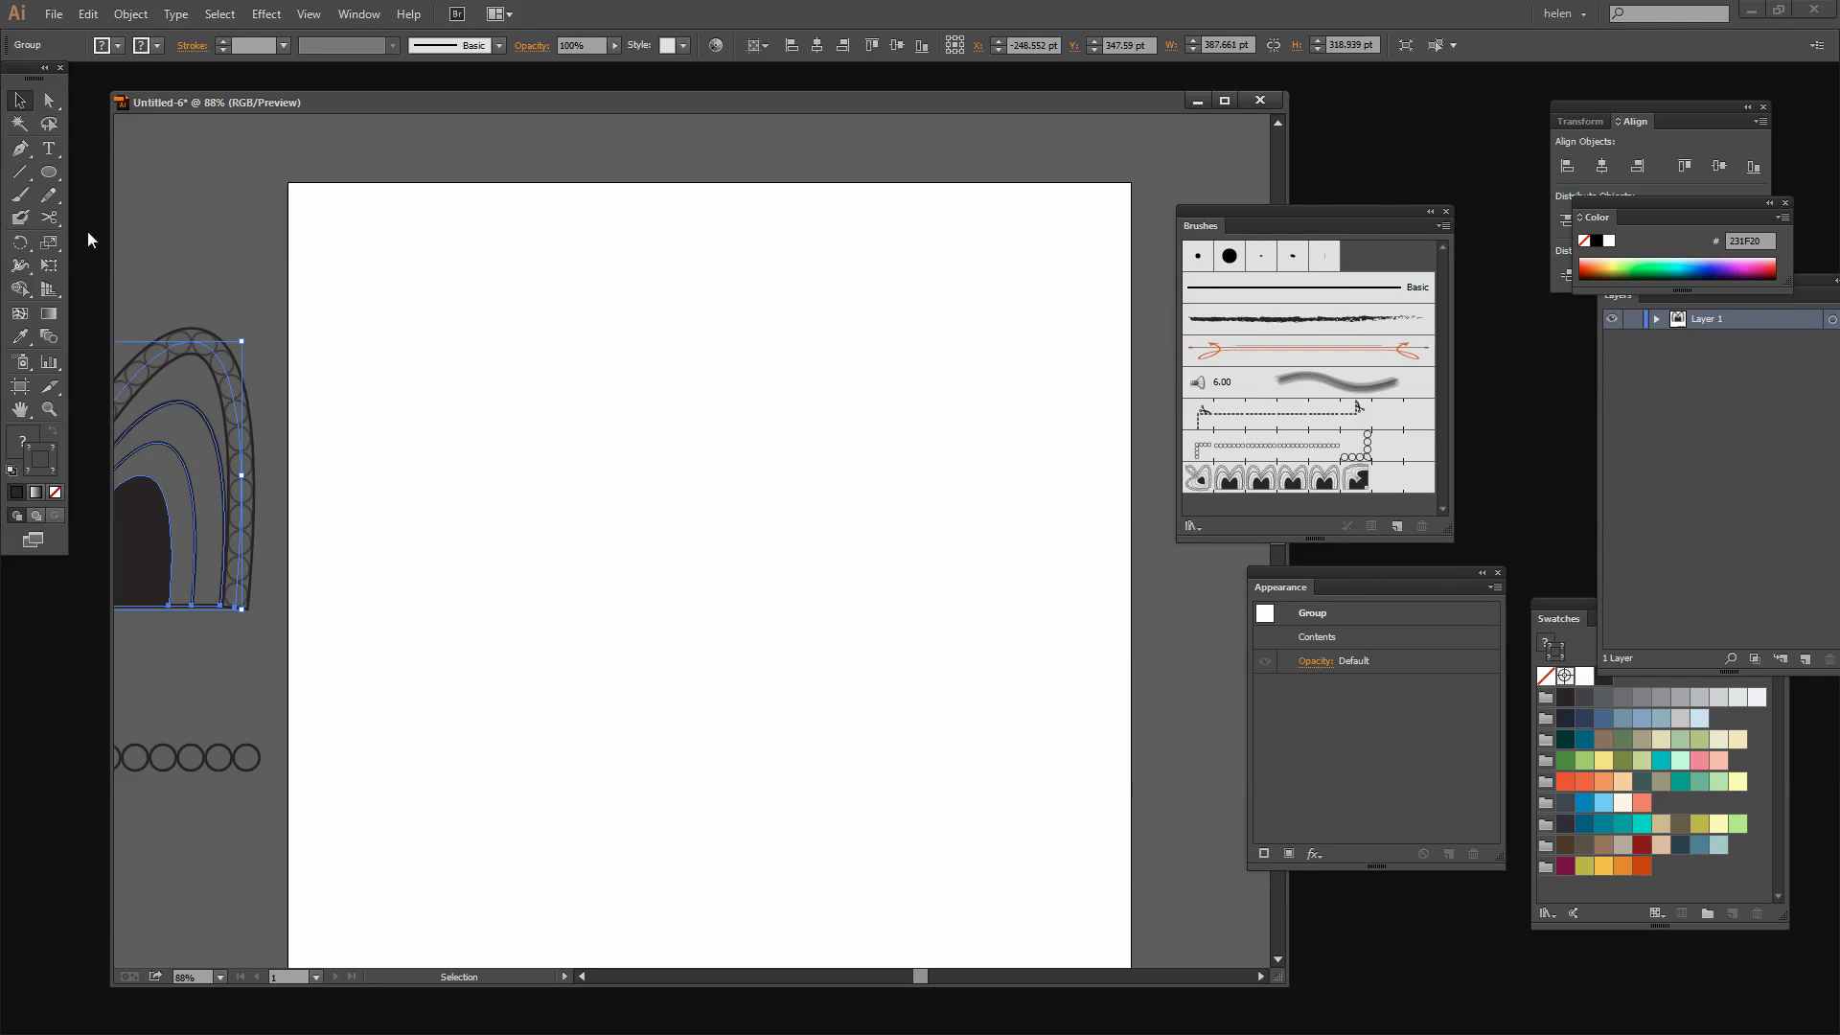
# Step: Draw a two-point curve with the Pen tool as a rough left heart half, from the artboard's upper middle to its lower middle
pyautogui.click(20, 151)
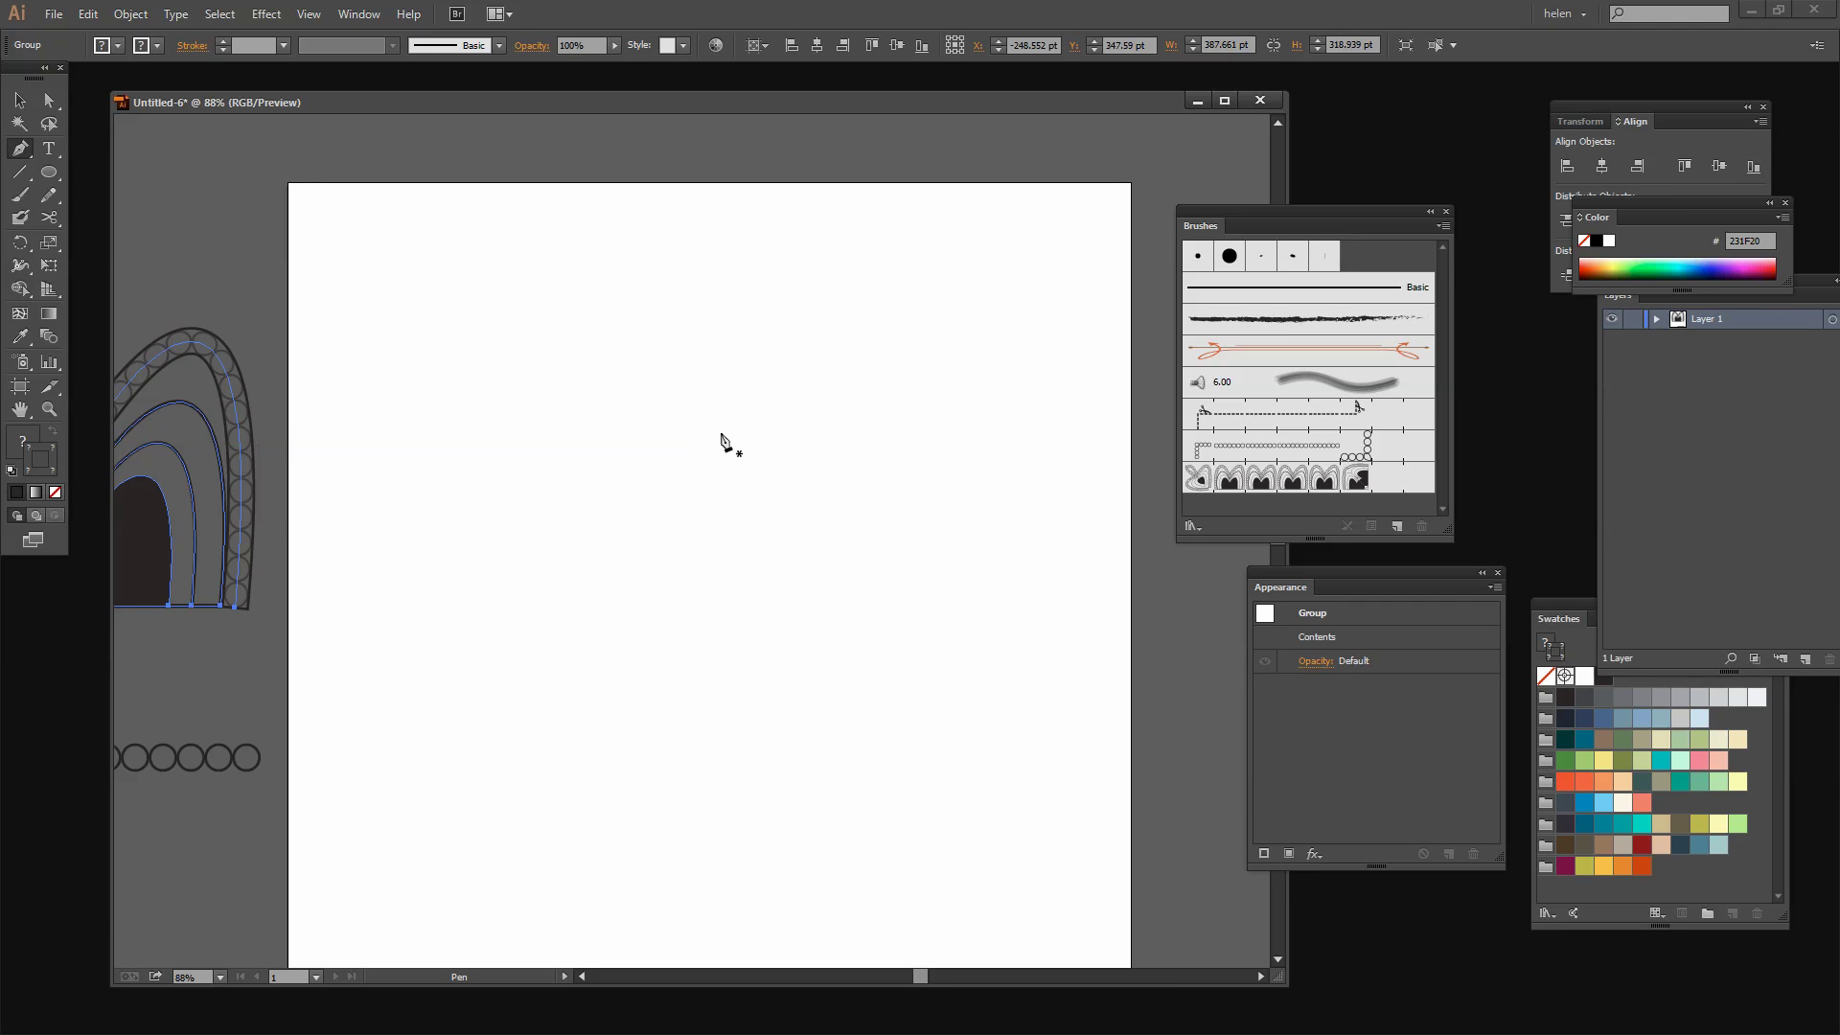
pyautogui.moveTo(717, 442)
pyautogui.mouseDown()
pyautogui.moveTo(723, 197)
pyautogui.moveTo(715, 217)
pyautogui.moveTo(632, 205)
pyautogui.moveTo(594, 227)
pyautogui.moveTo(624, 213)
pyautogui.mouseUp()
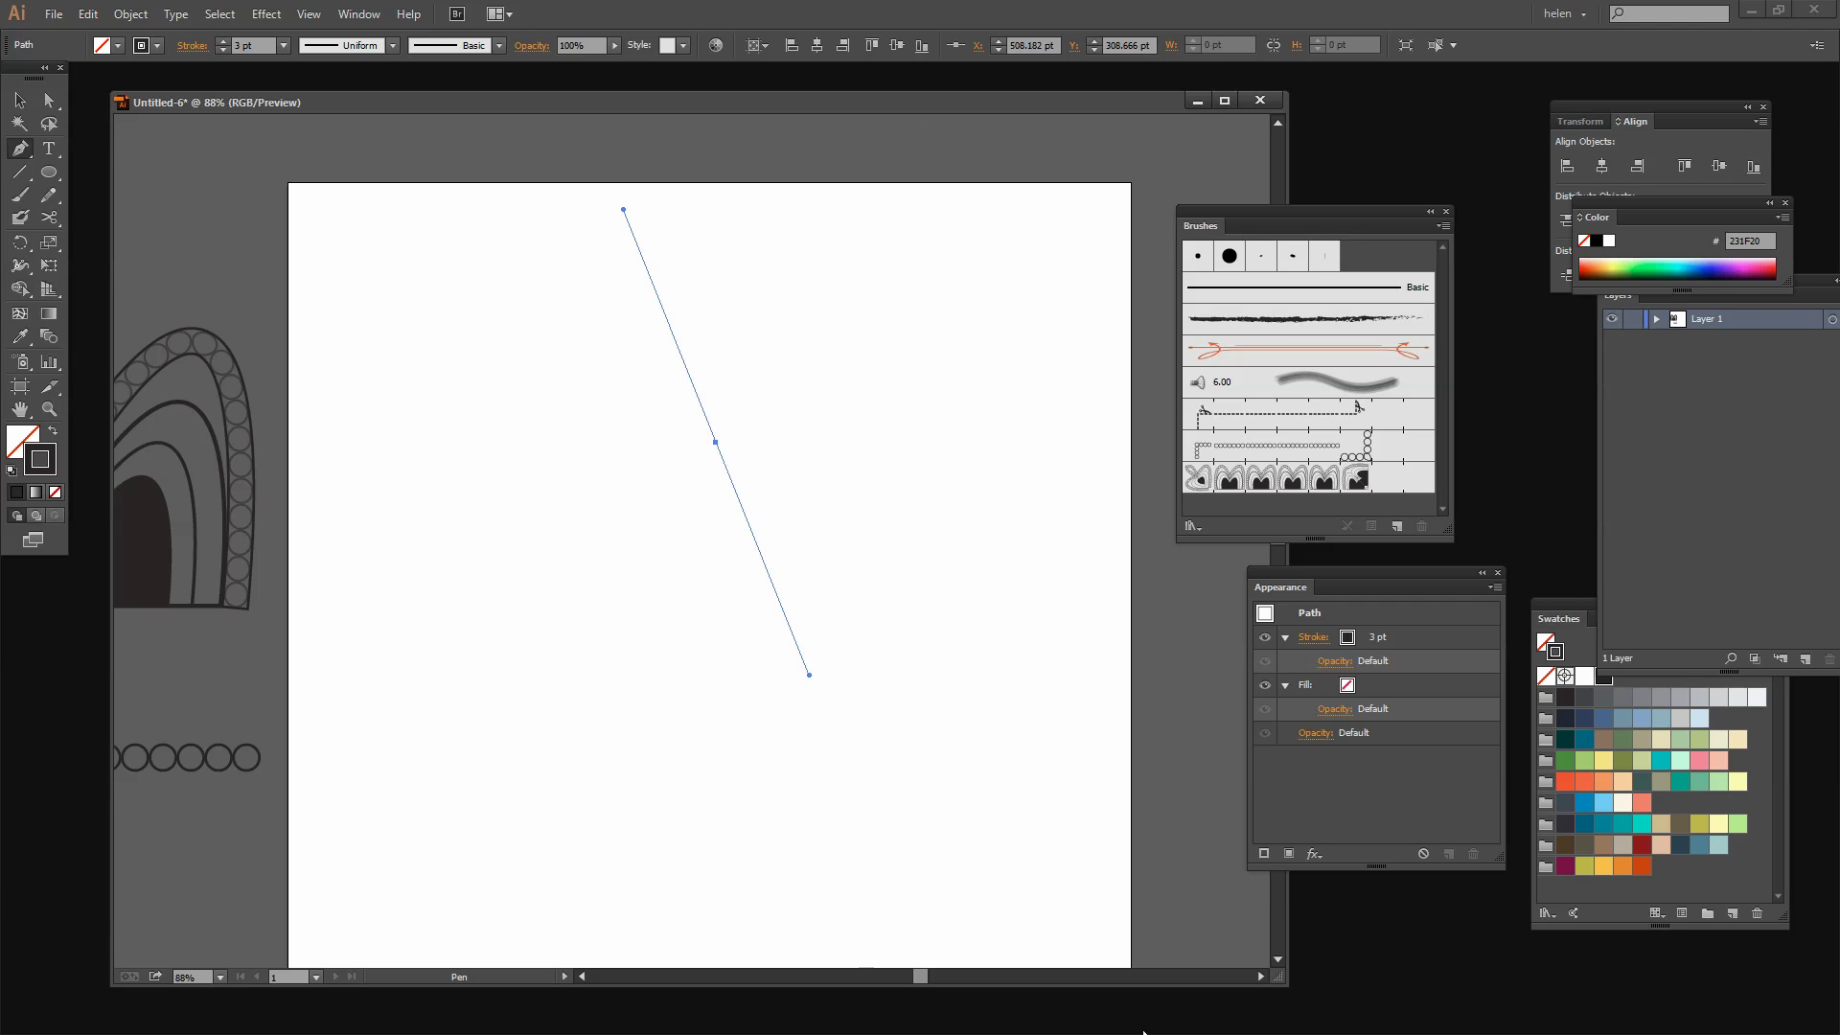
pyautogui.moveTo(709, 880)
pyautogui.mouseDown()
pyautogui.moveTo(936, 974)
pyautogui.moveTo(821, 669)
pyautogui.moveTo(882, 770)
pyautogui.mouseUp()
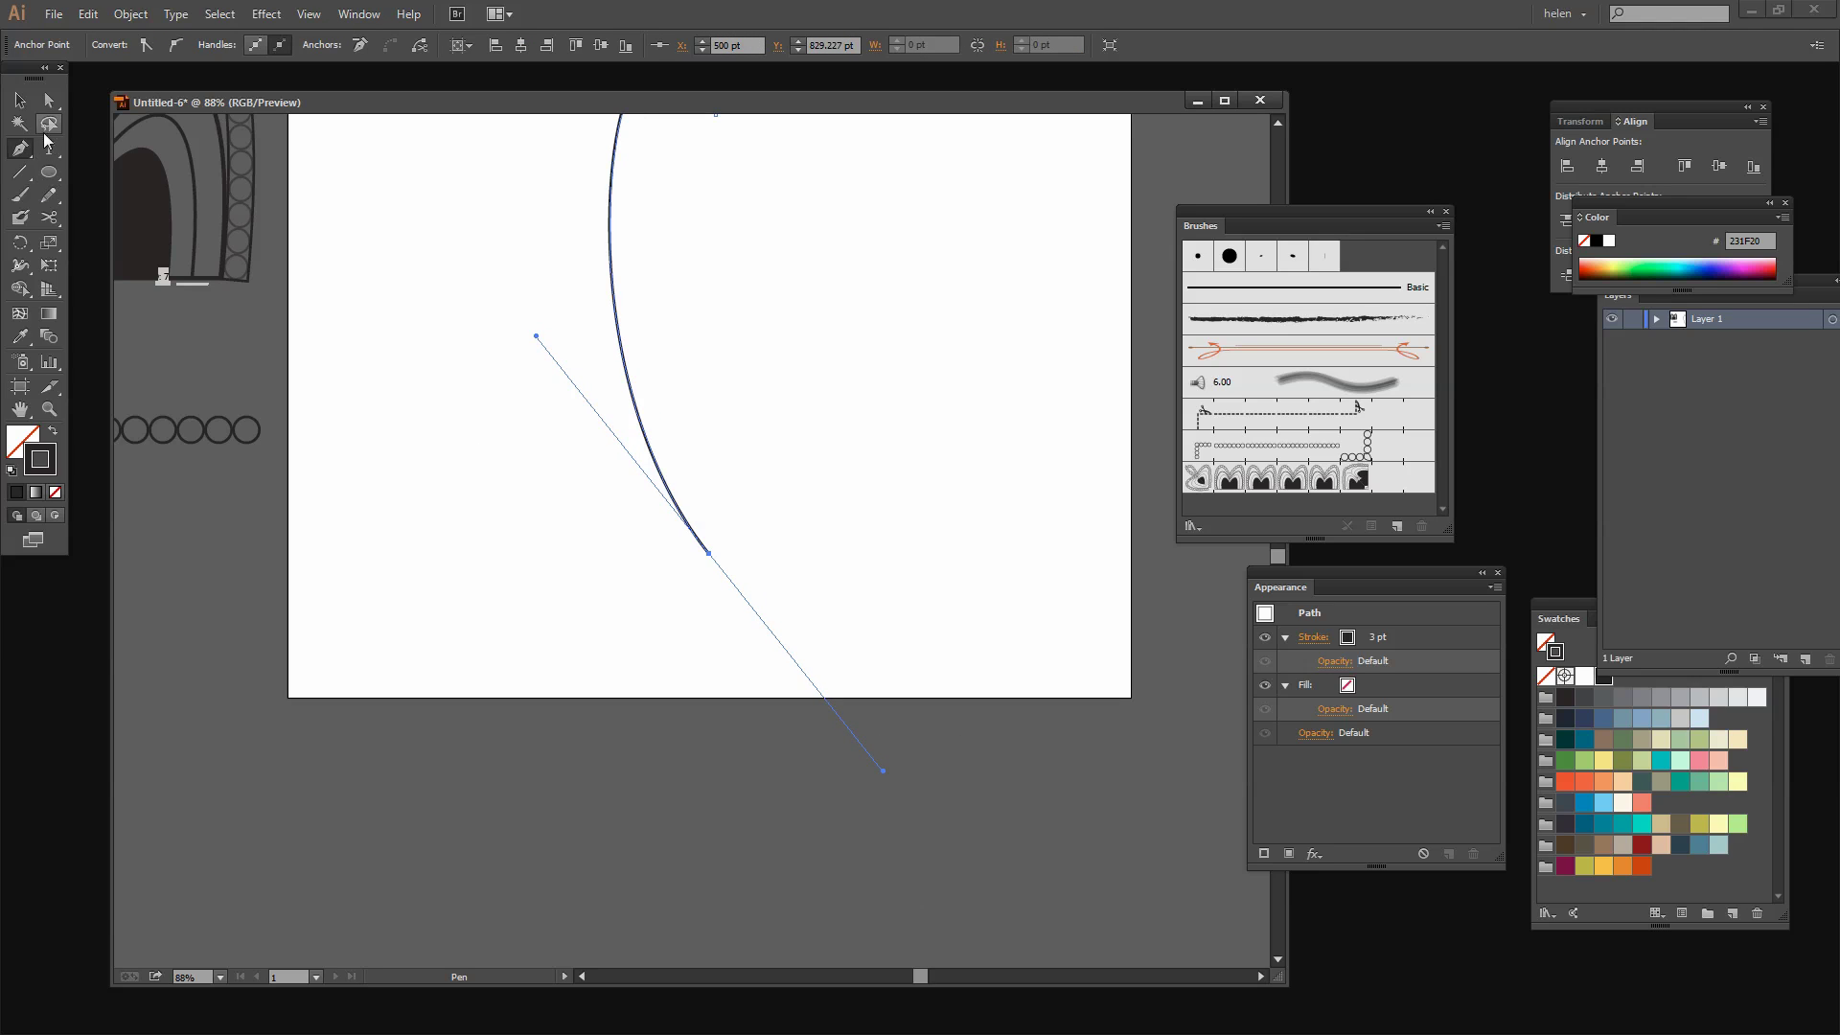
# Step: Reshape the curve into a fuller half-heart with its anchor handles and align the bottom anchor beneath the top one at about X 508 pt
pyautogui.click(50, 103)
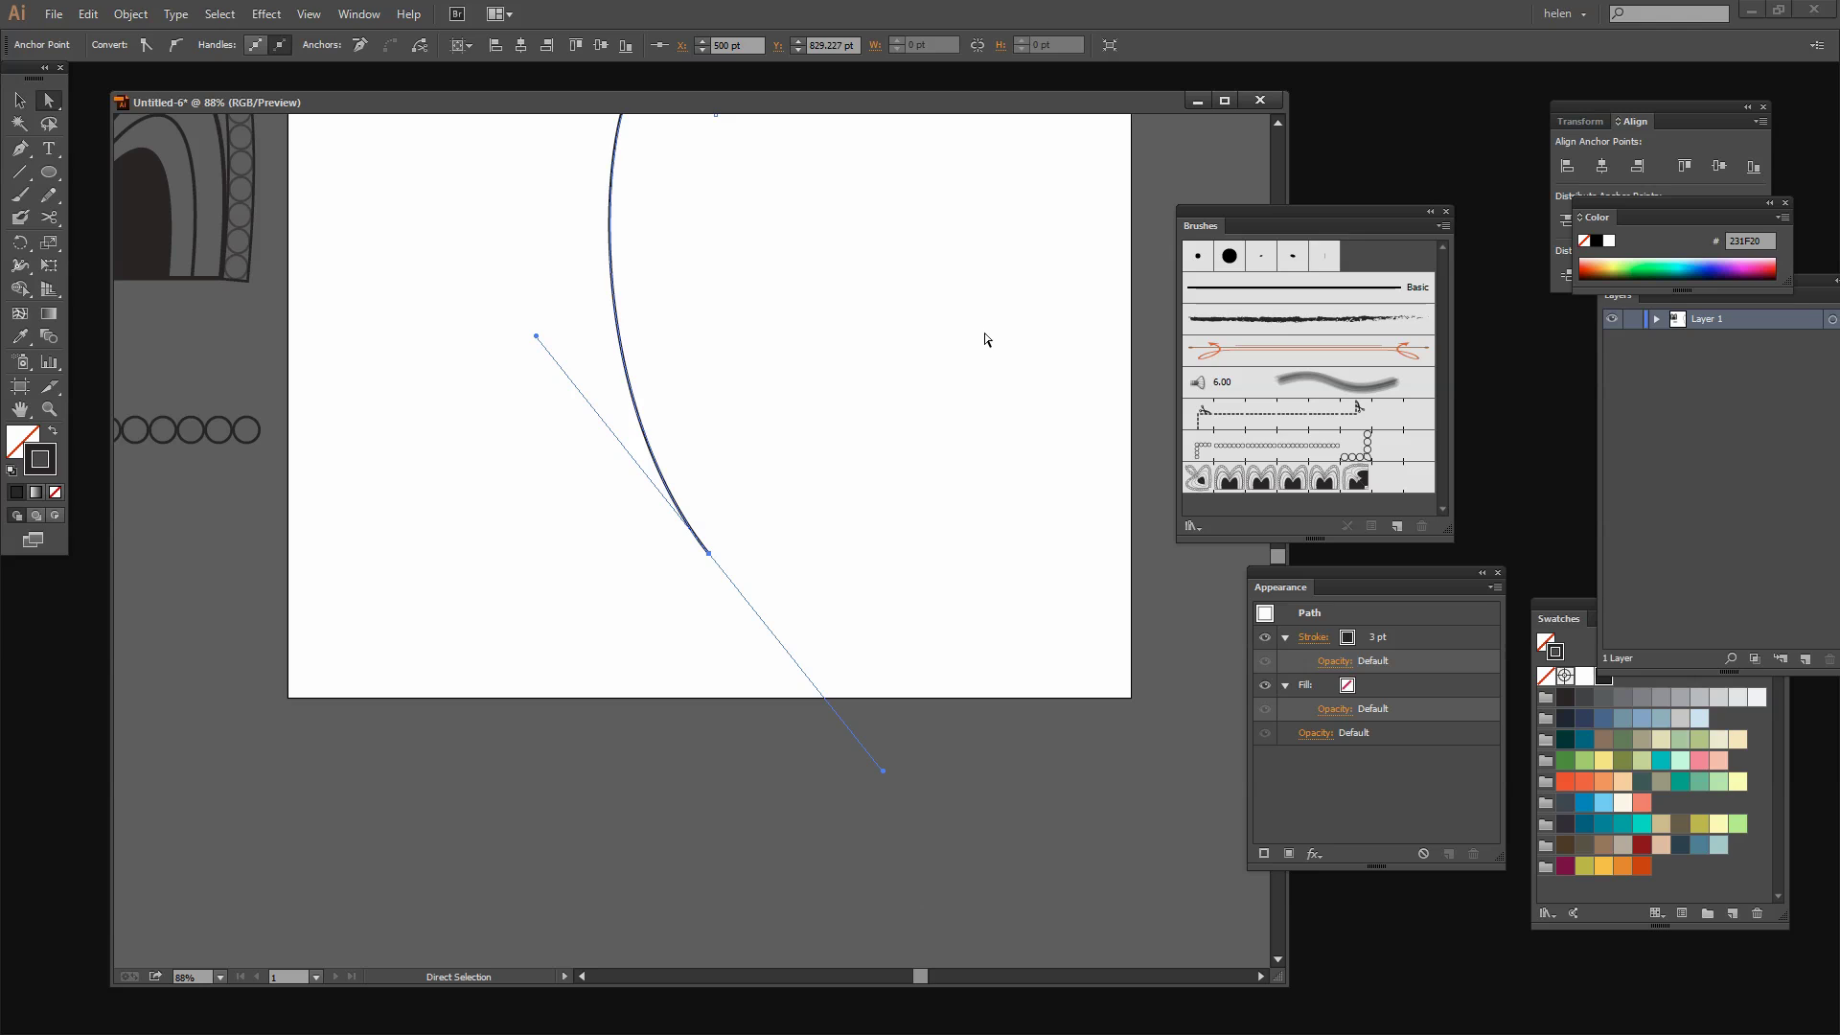
pyautogui.hotkey('ctrl', '0')
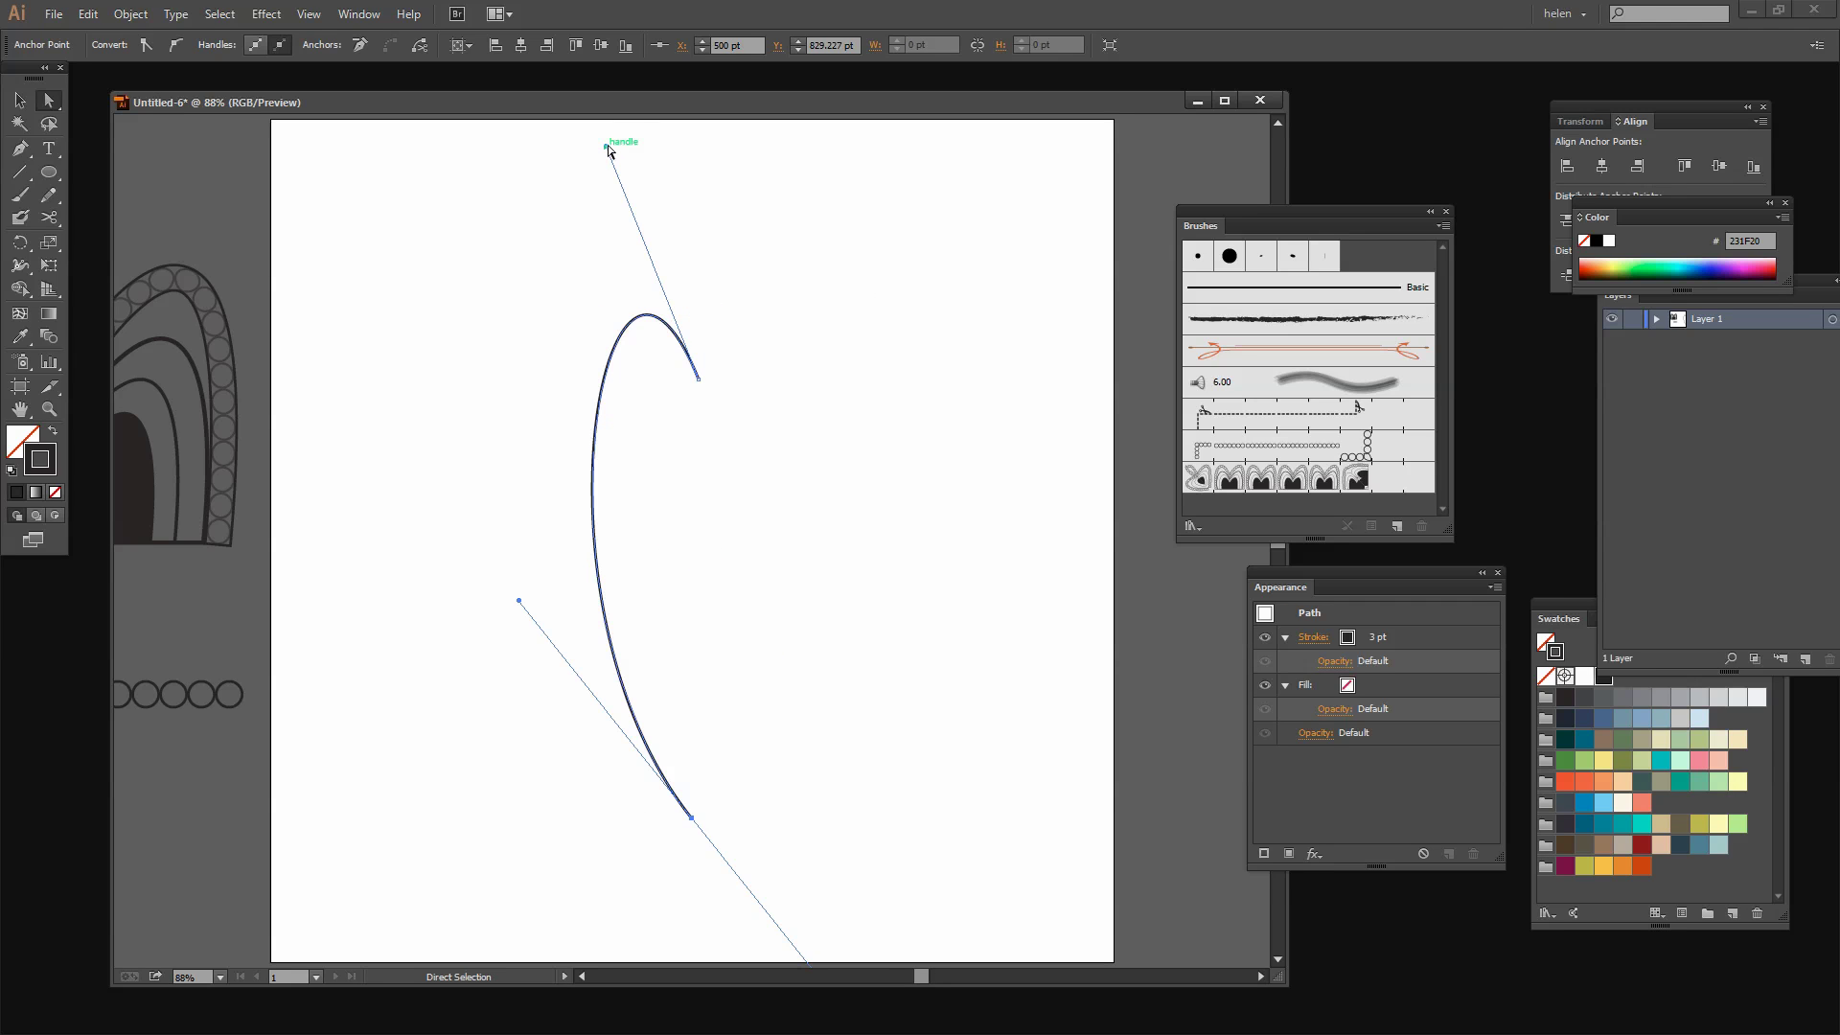
pyautogui.moveTo(606, 148); pyautogui.dragTo(414, 484)
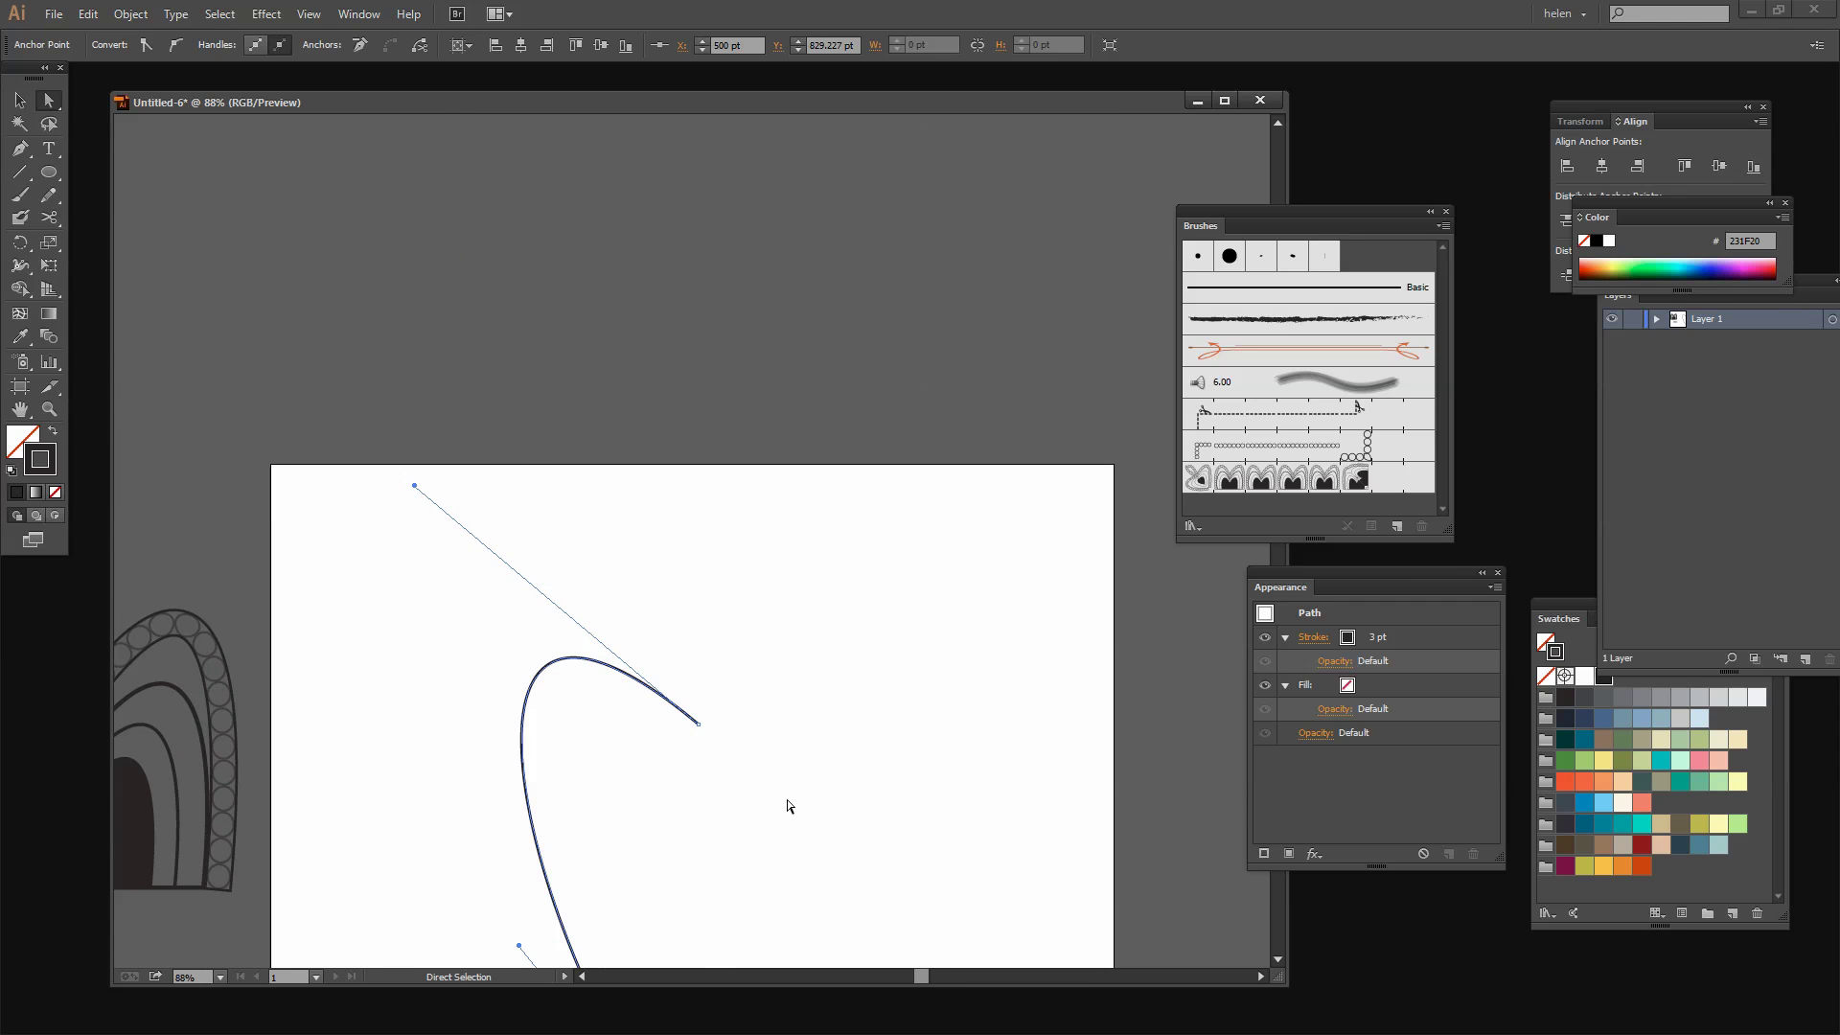
pyautogui.moveTo(791, 808); pyautogui.dragTo(779, 411)
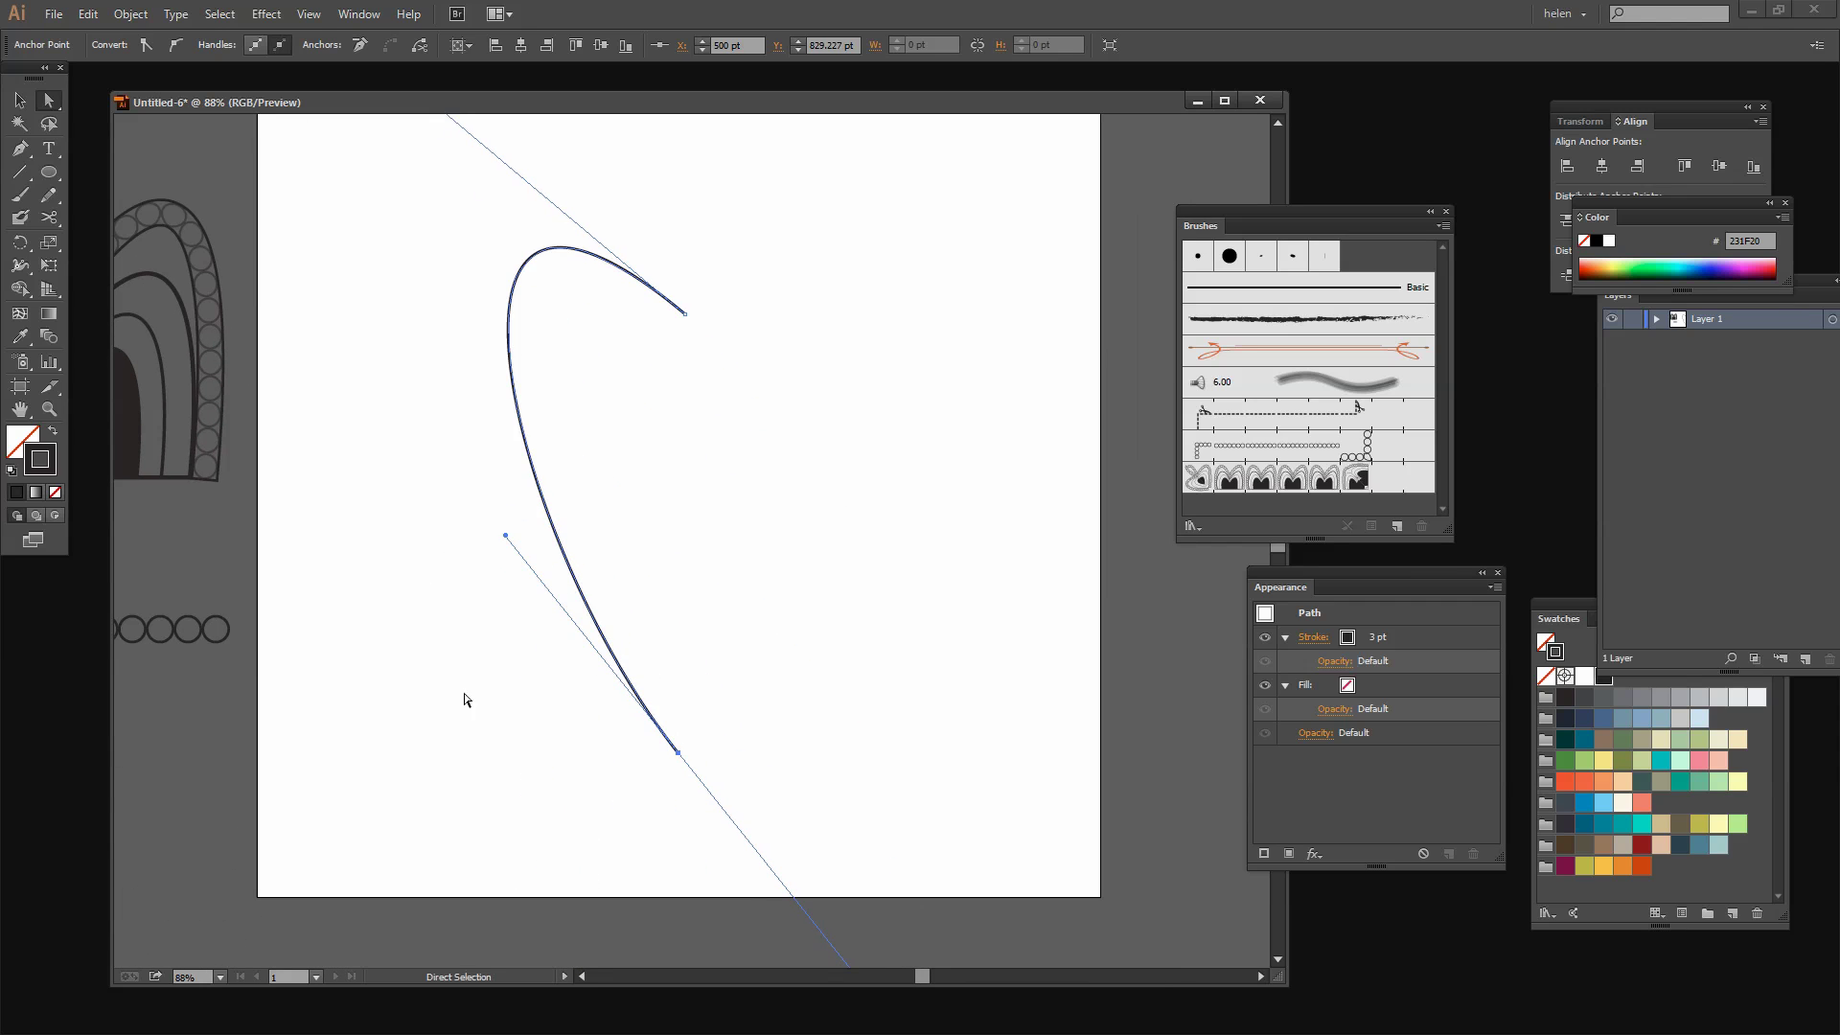
pyautogui.moveTo(505, 536); pyautogui.dragTo(292, 518)
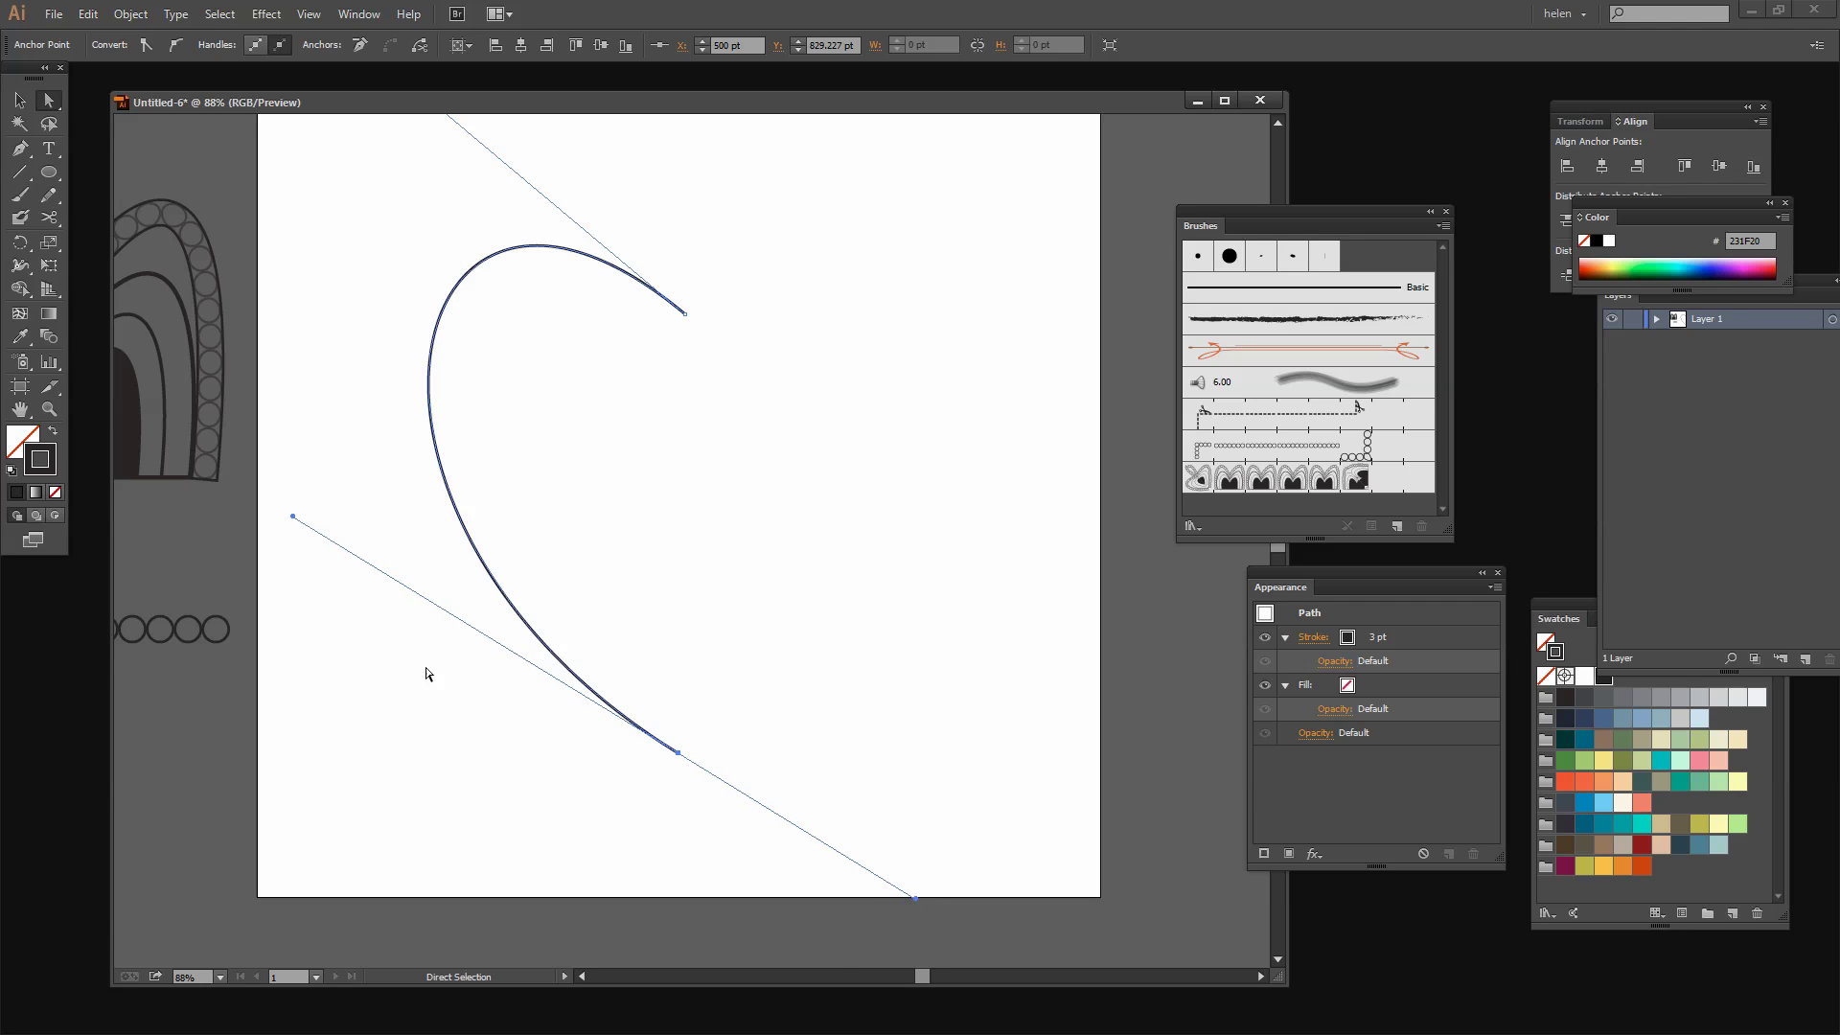
pyautogui.moveTo(678, 754); pyautogui.dragTo(689, 763)
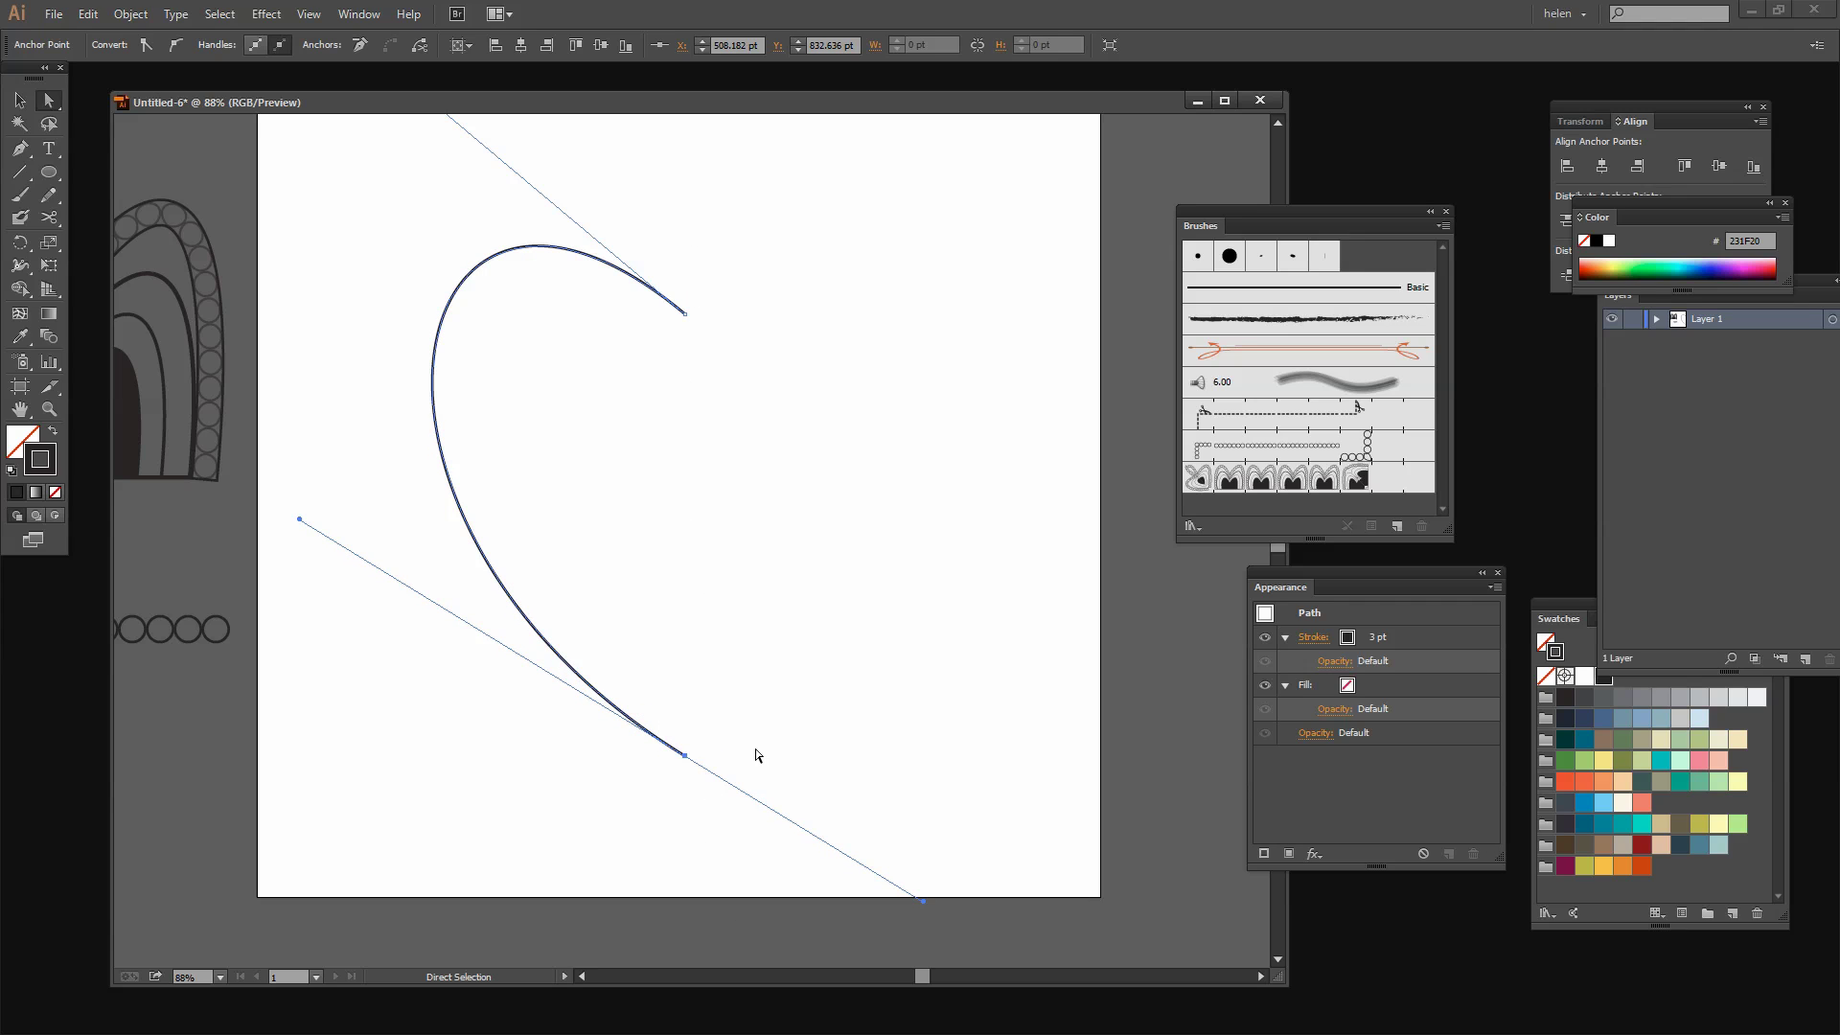
# Step: Select the half-heart path, copy it and paste the duplicate in place
pyautogui.click(19, 99)
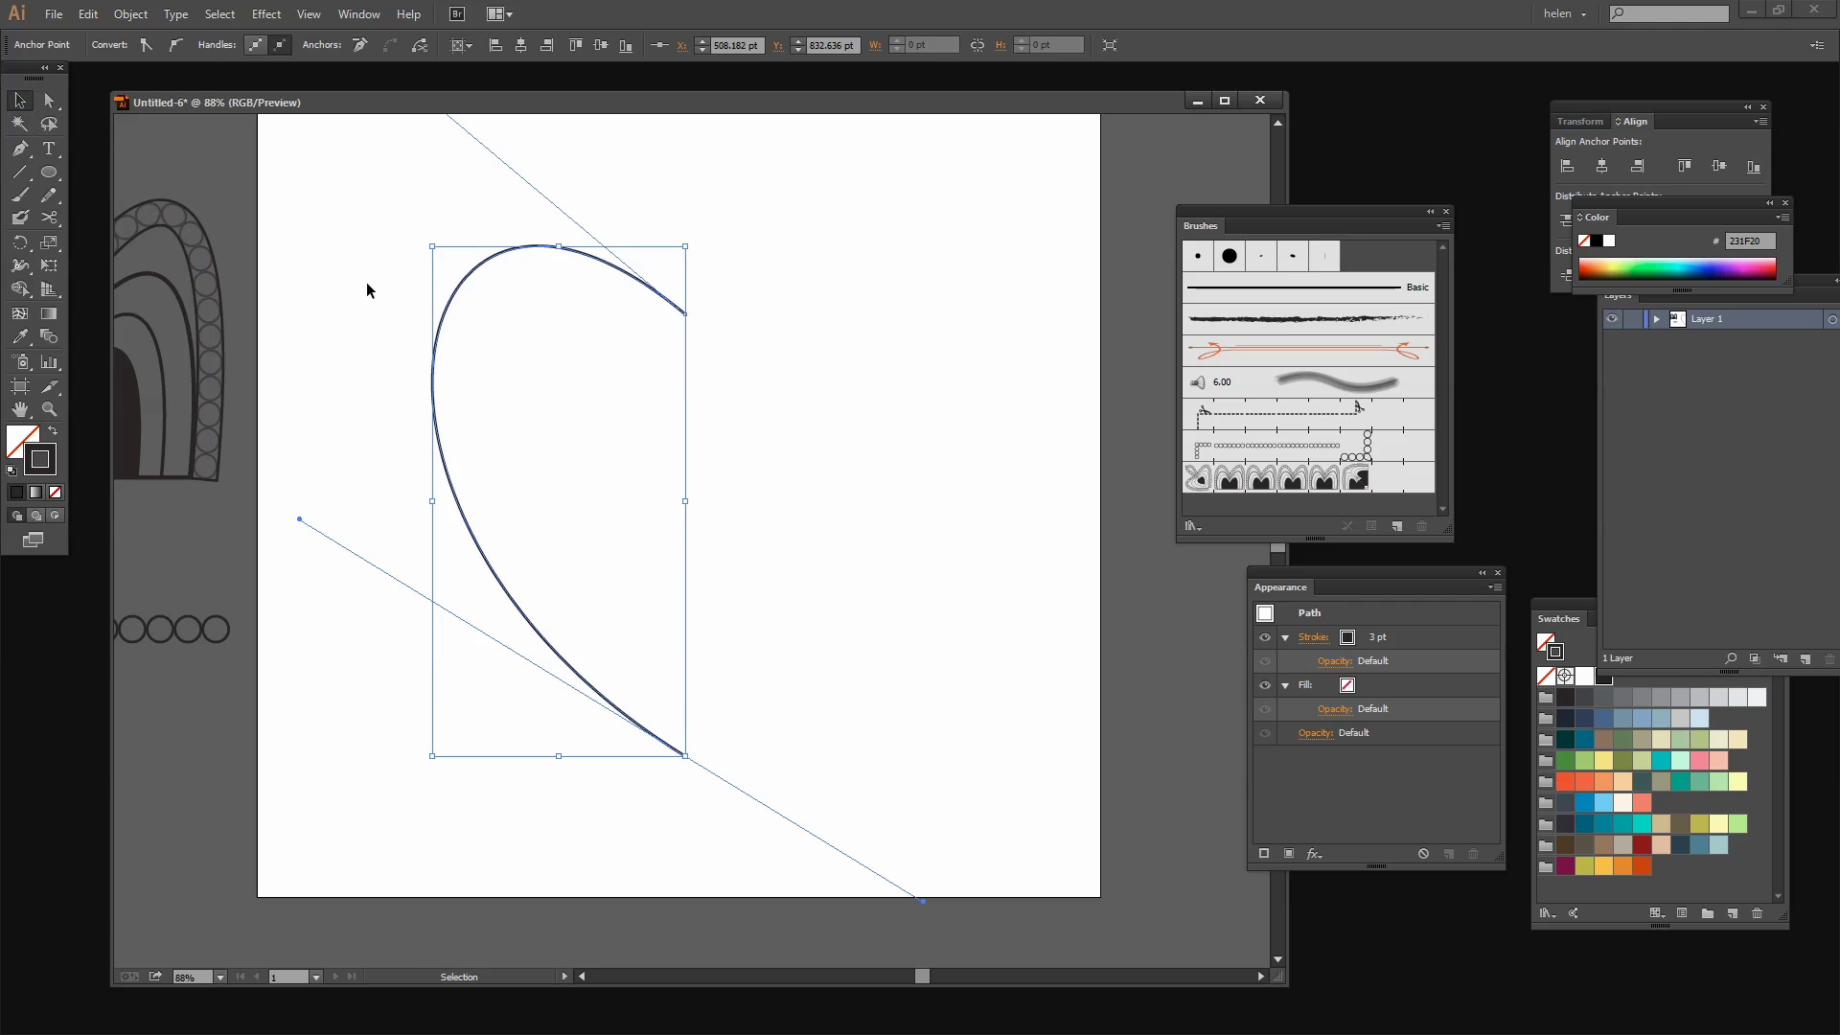
pyautogui.click(438, 390)
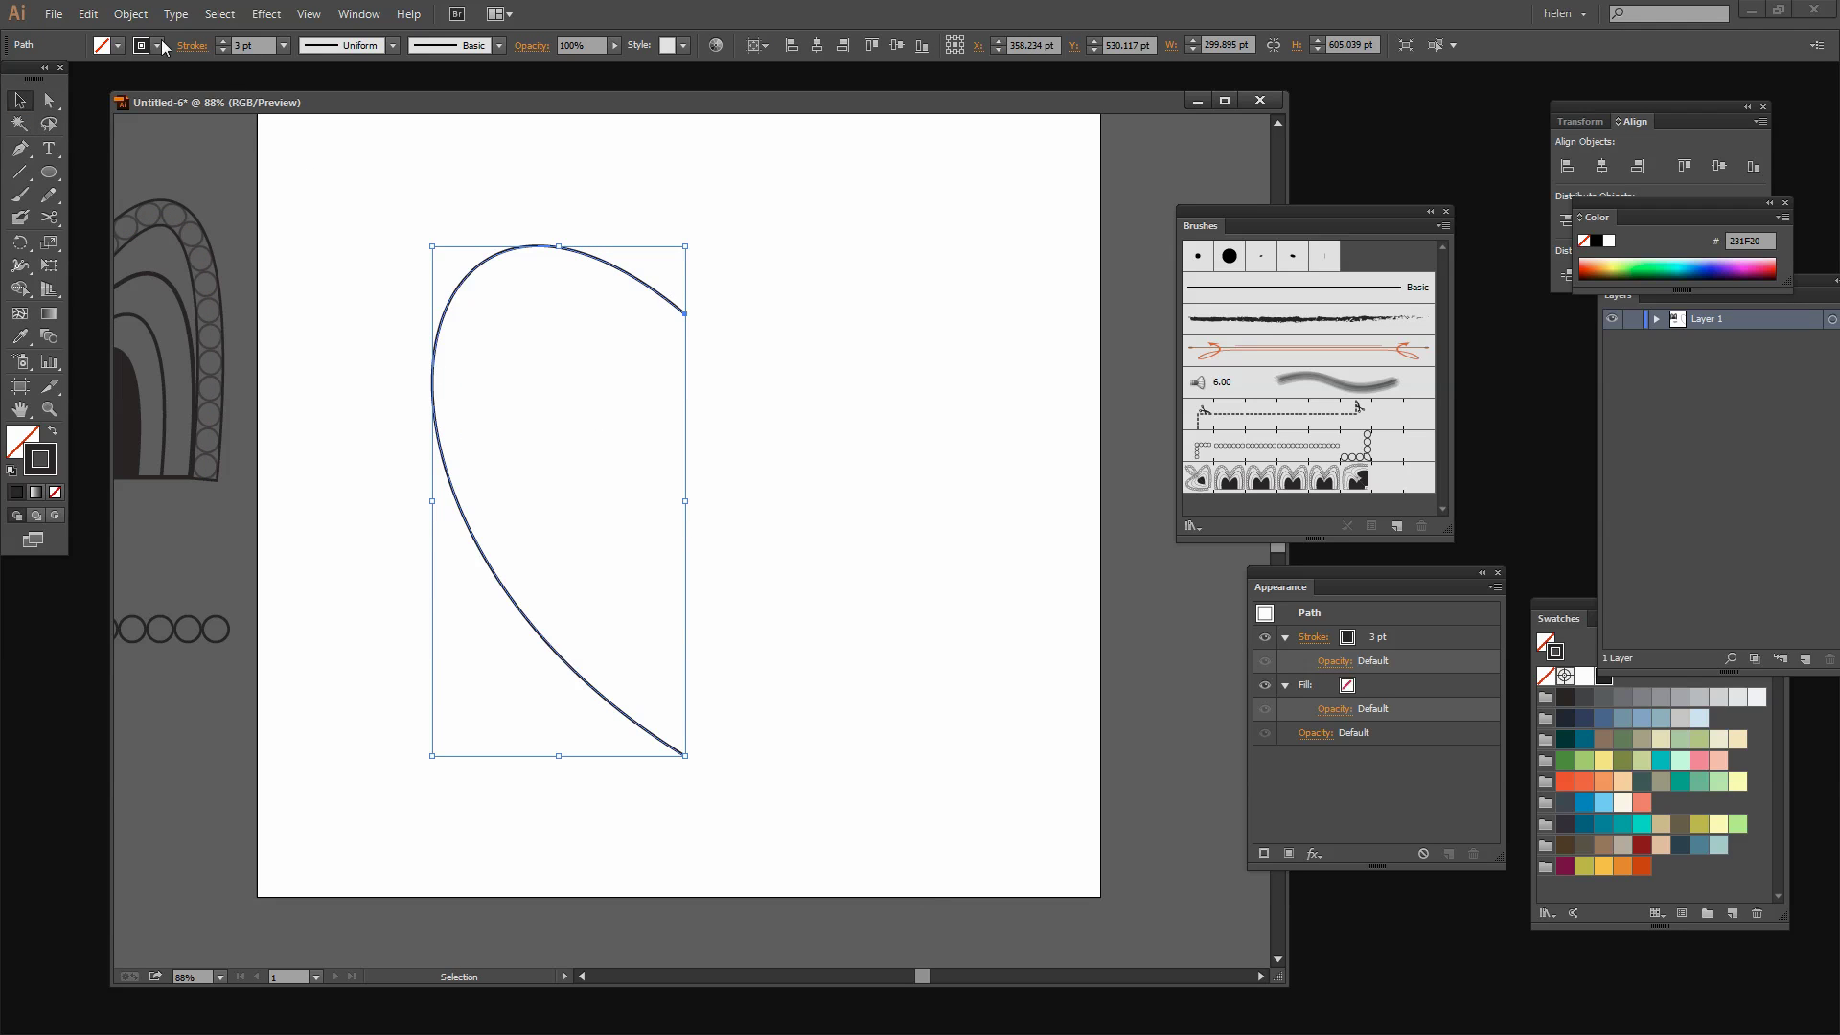
pyautogui.click(87, 13)
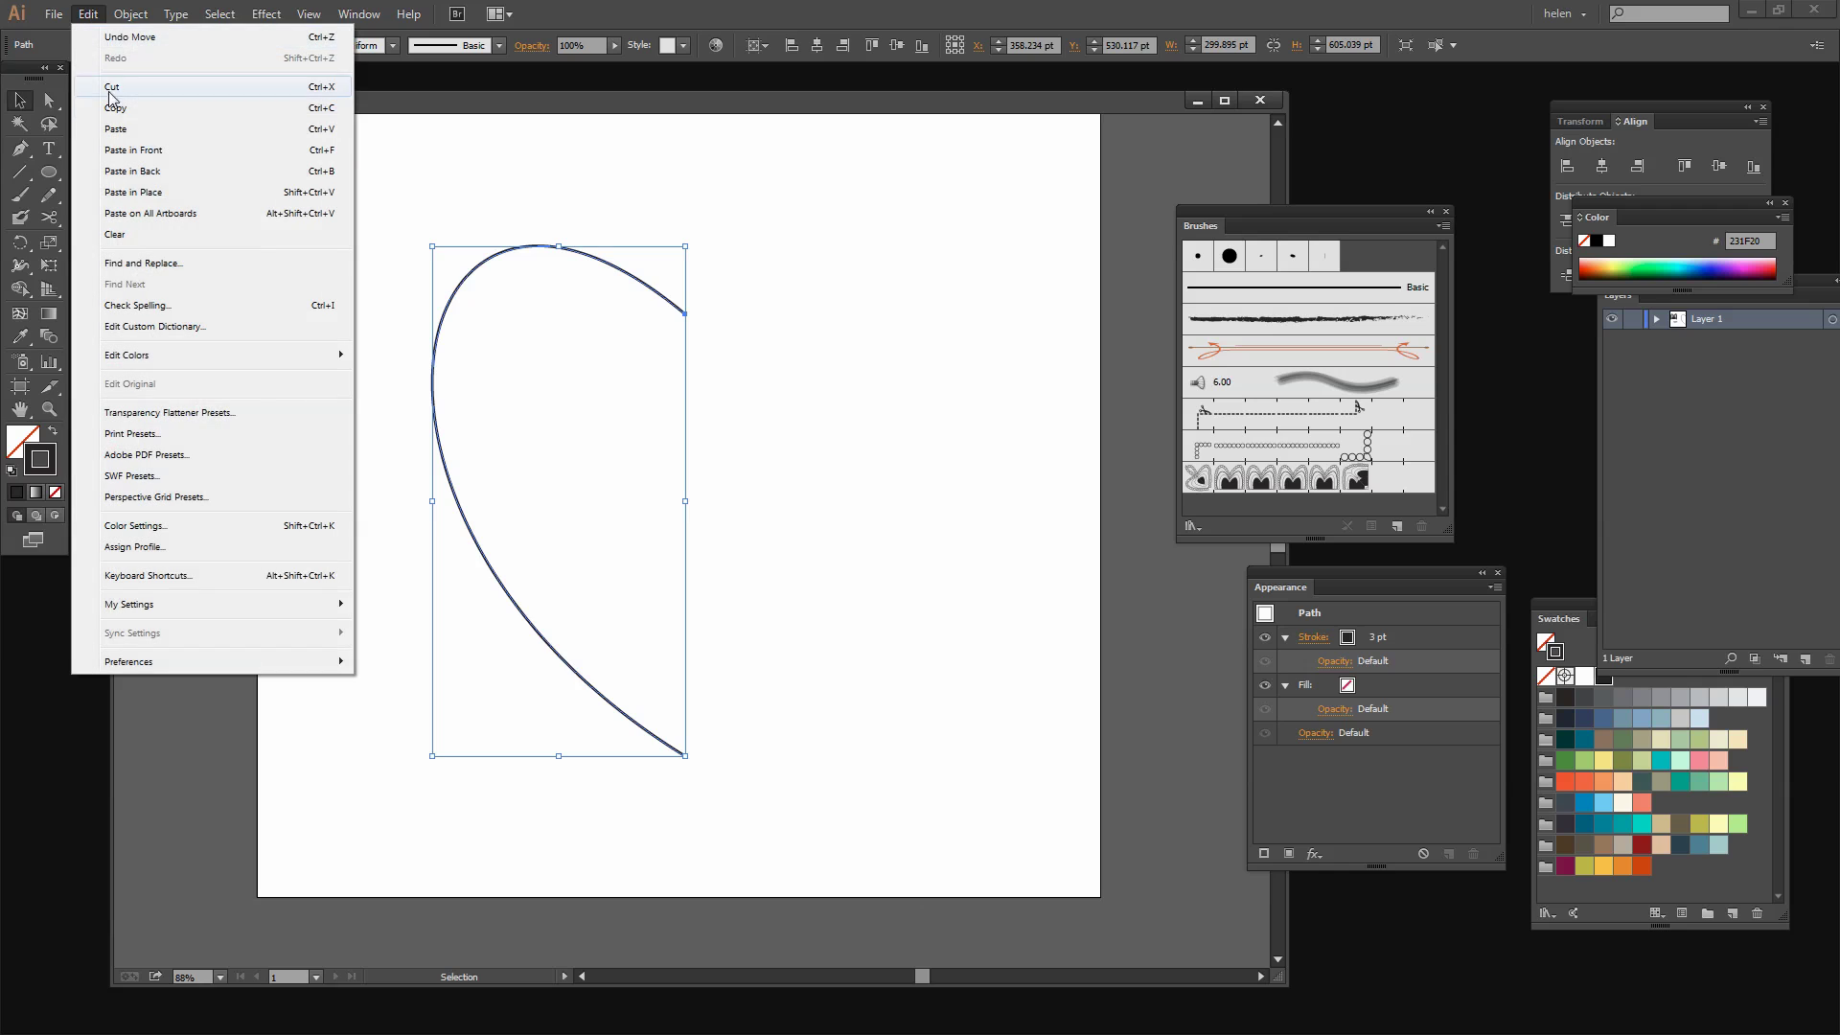
pyautogui.click(115, 107)
pyautogui.click(87, 13)
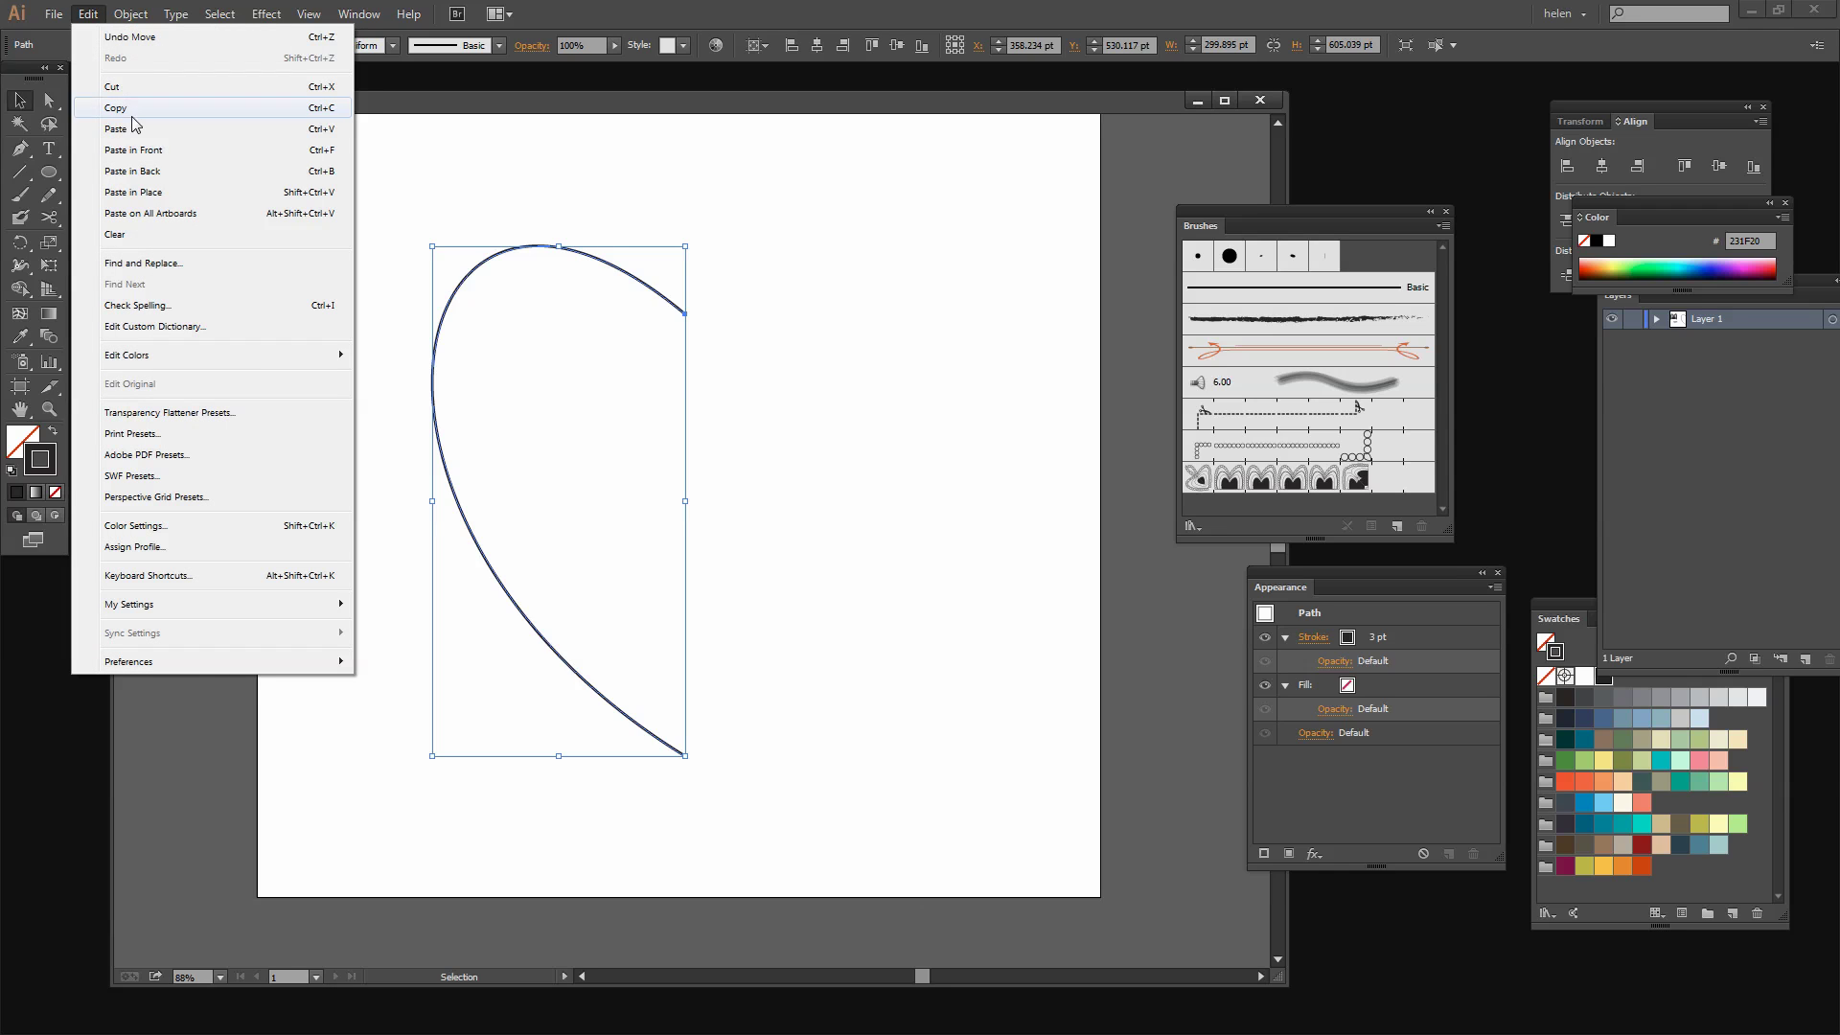
pyautogui.click(131, 193)
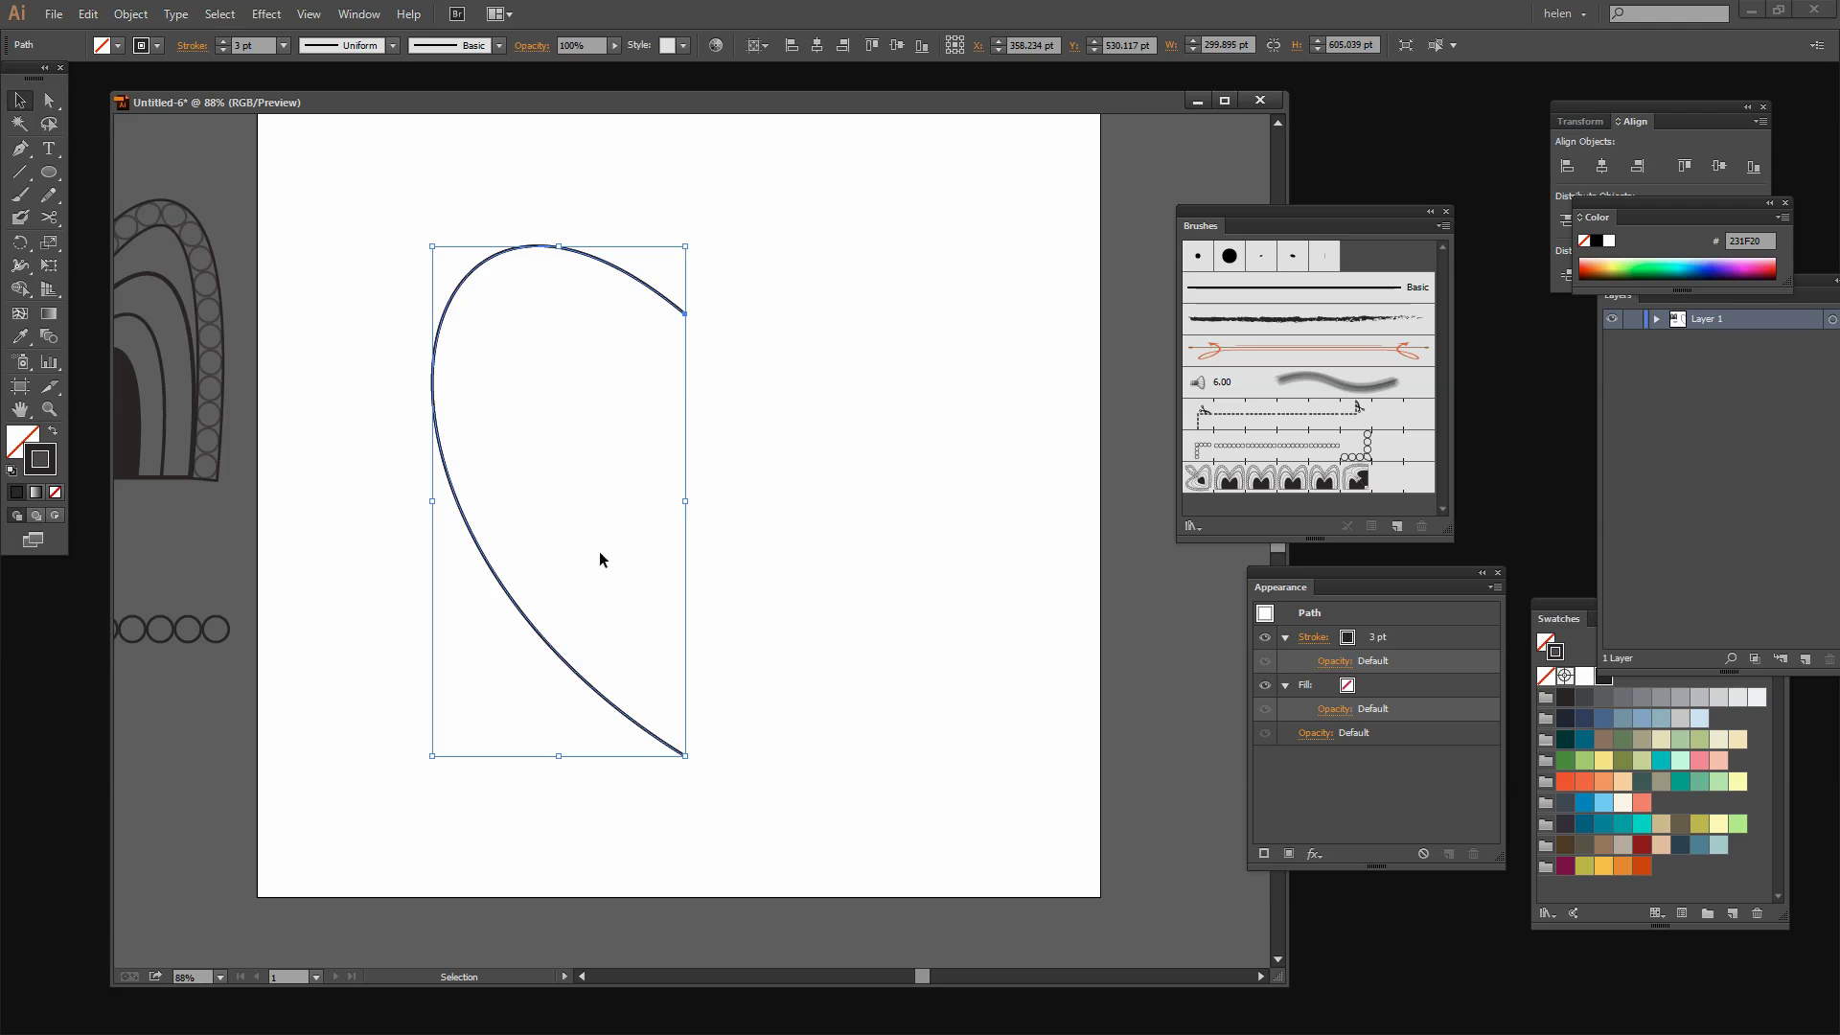
# Step: Reflect the duplicated half-heart across the vertical axis
pyautogui.click(125, 17)
pyautogui.moveTo(307, 37)
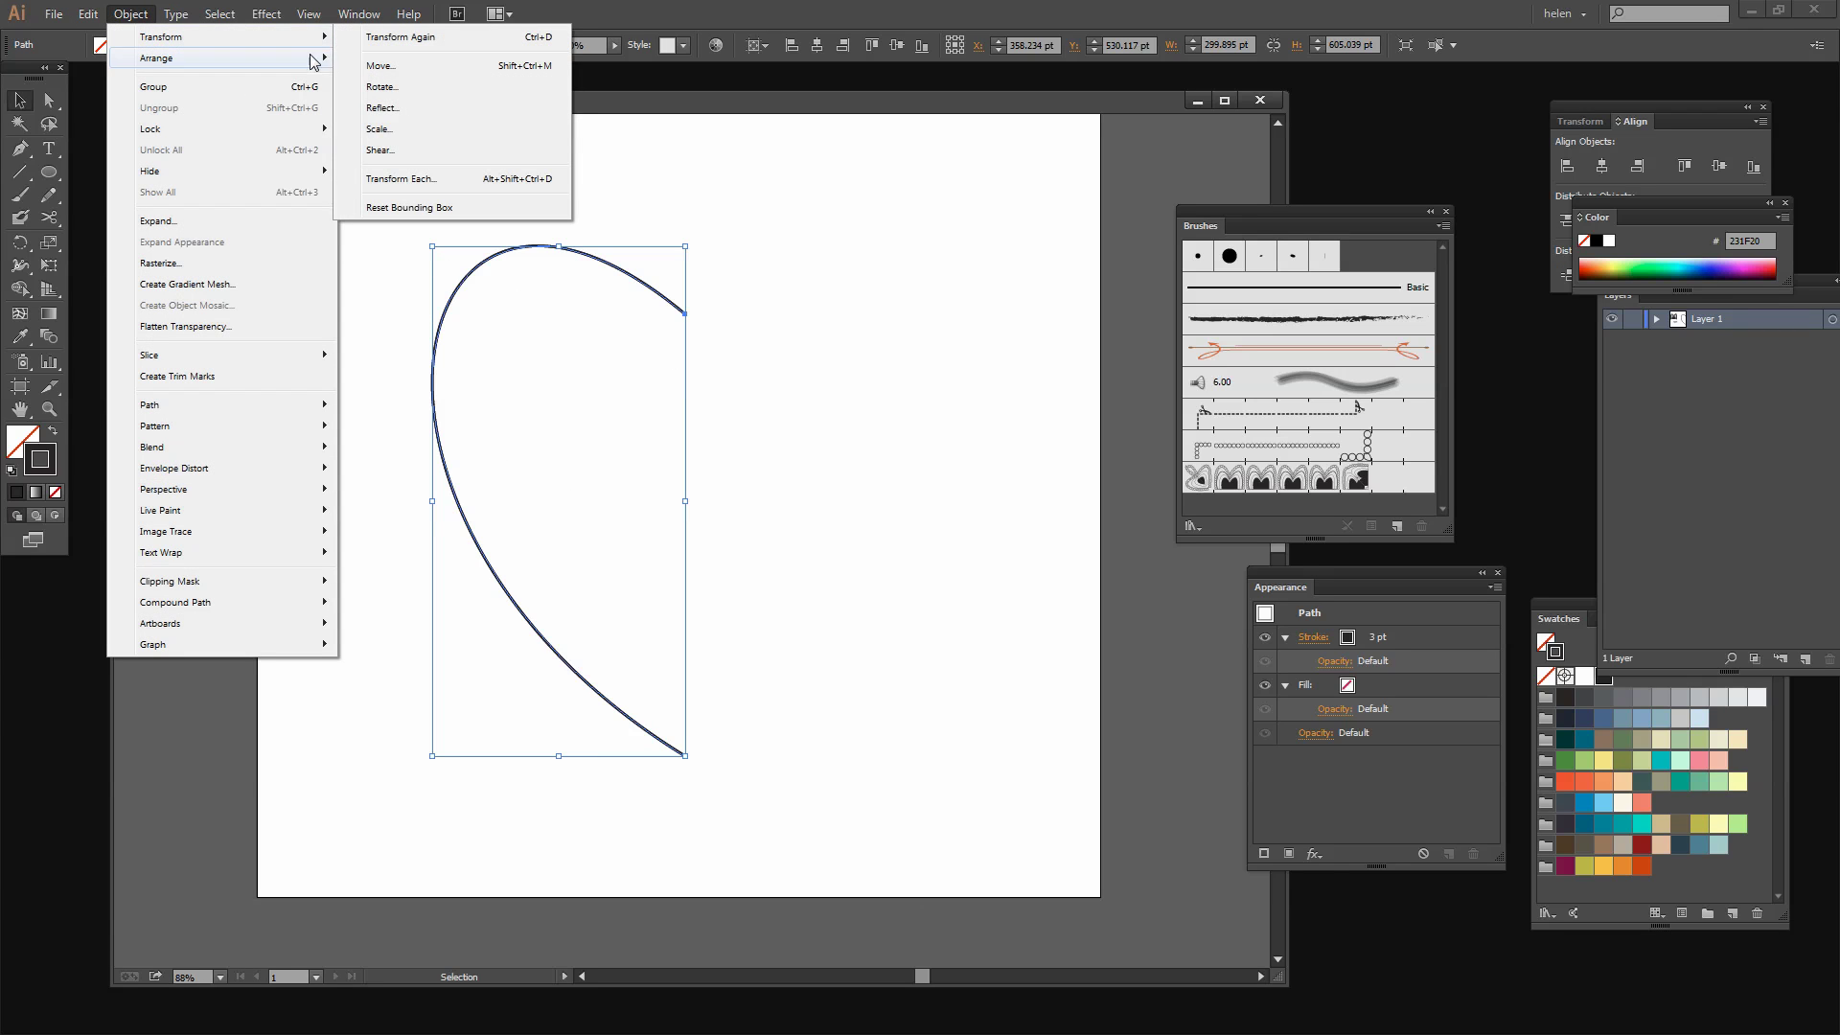
pyautogui.click(384, 107)
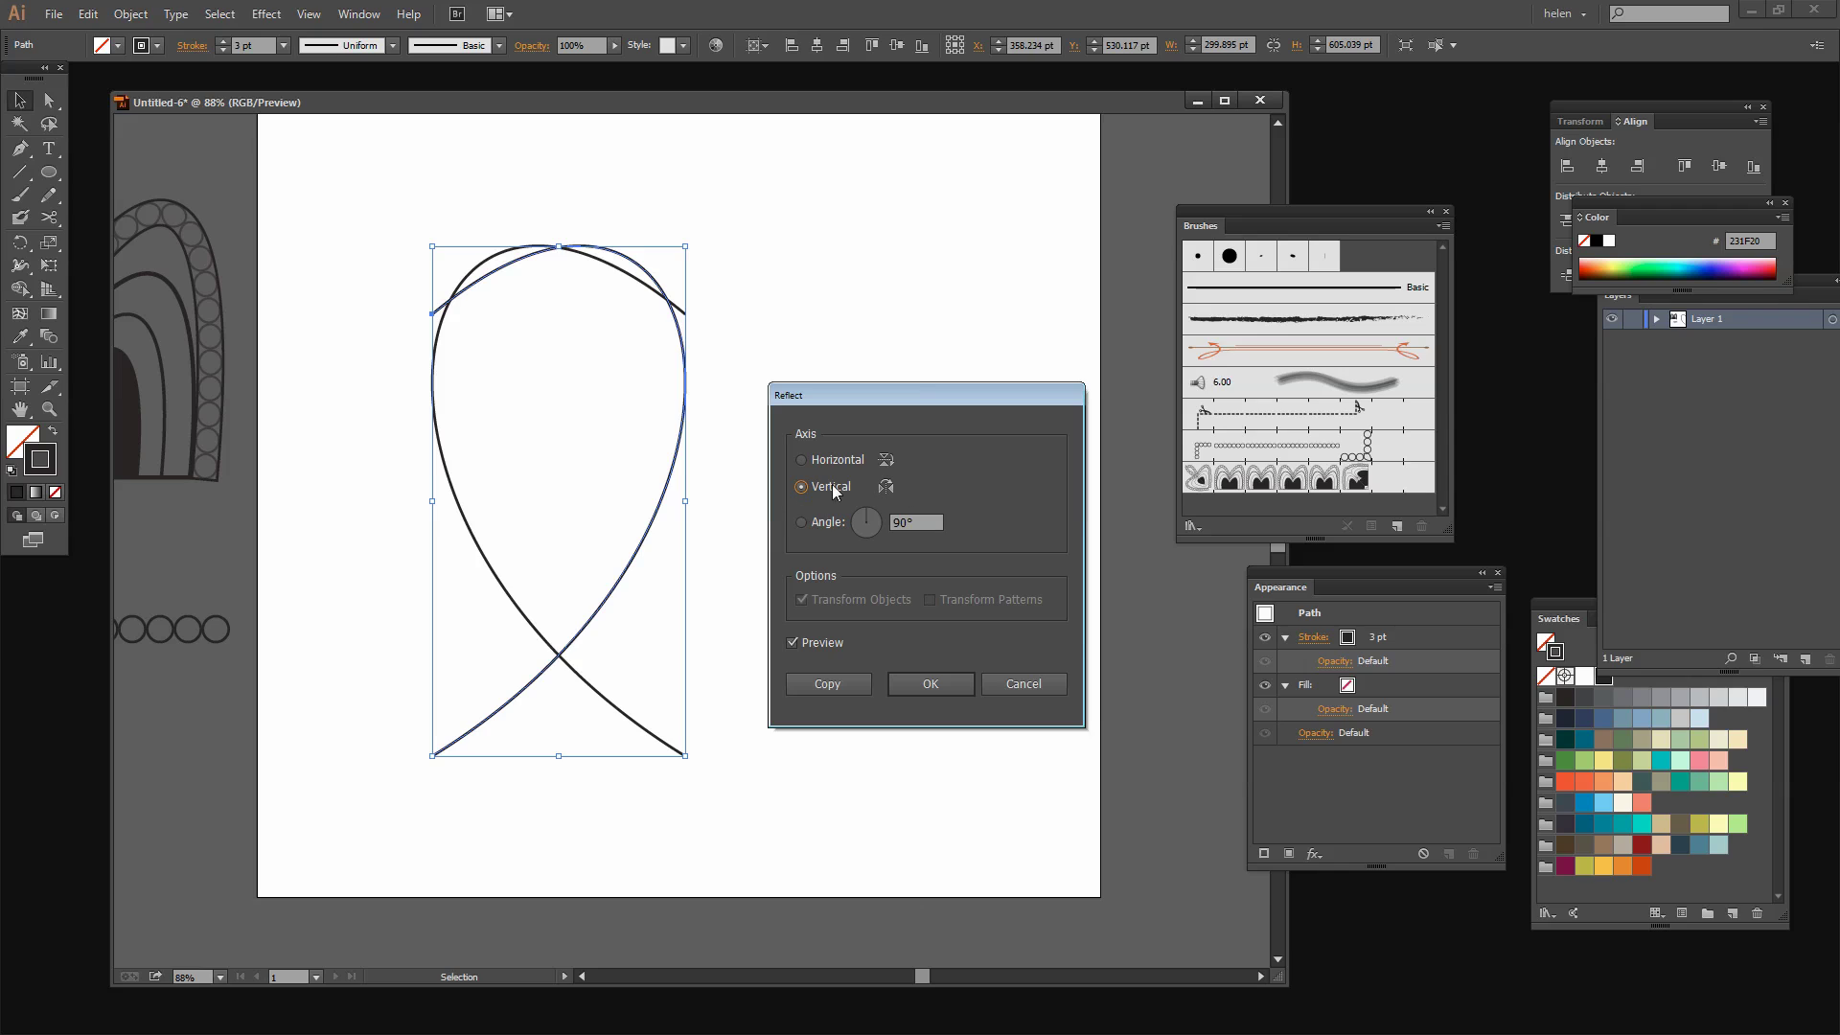
pyautogui.click(927, 682)
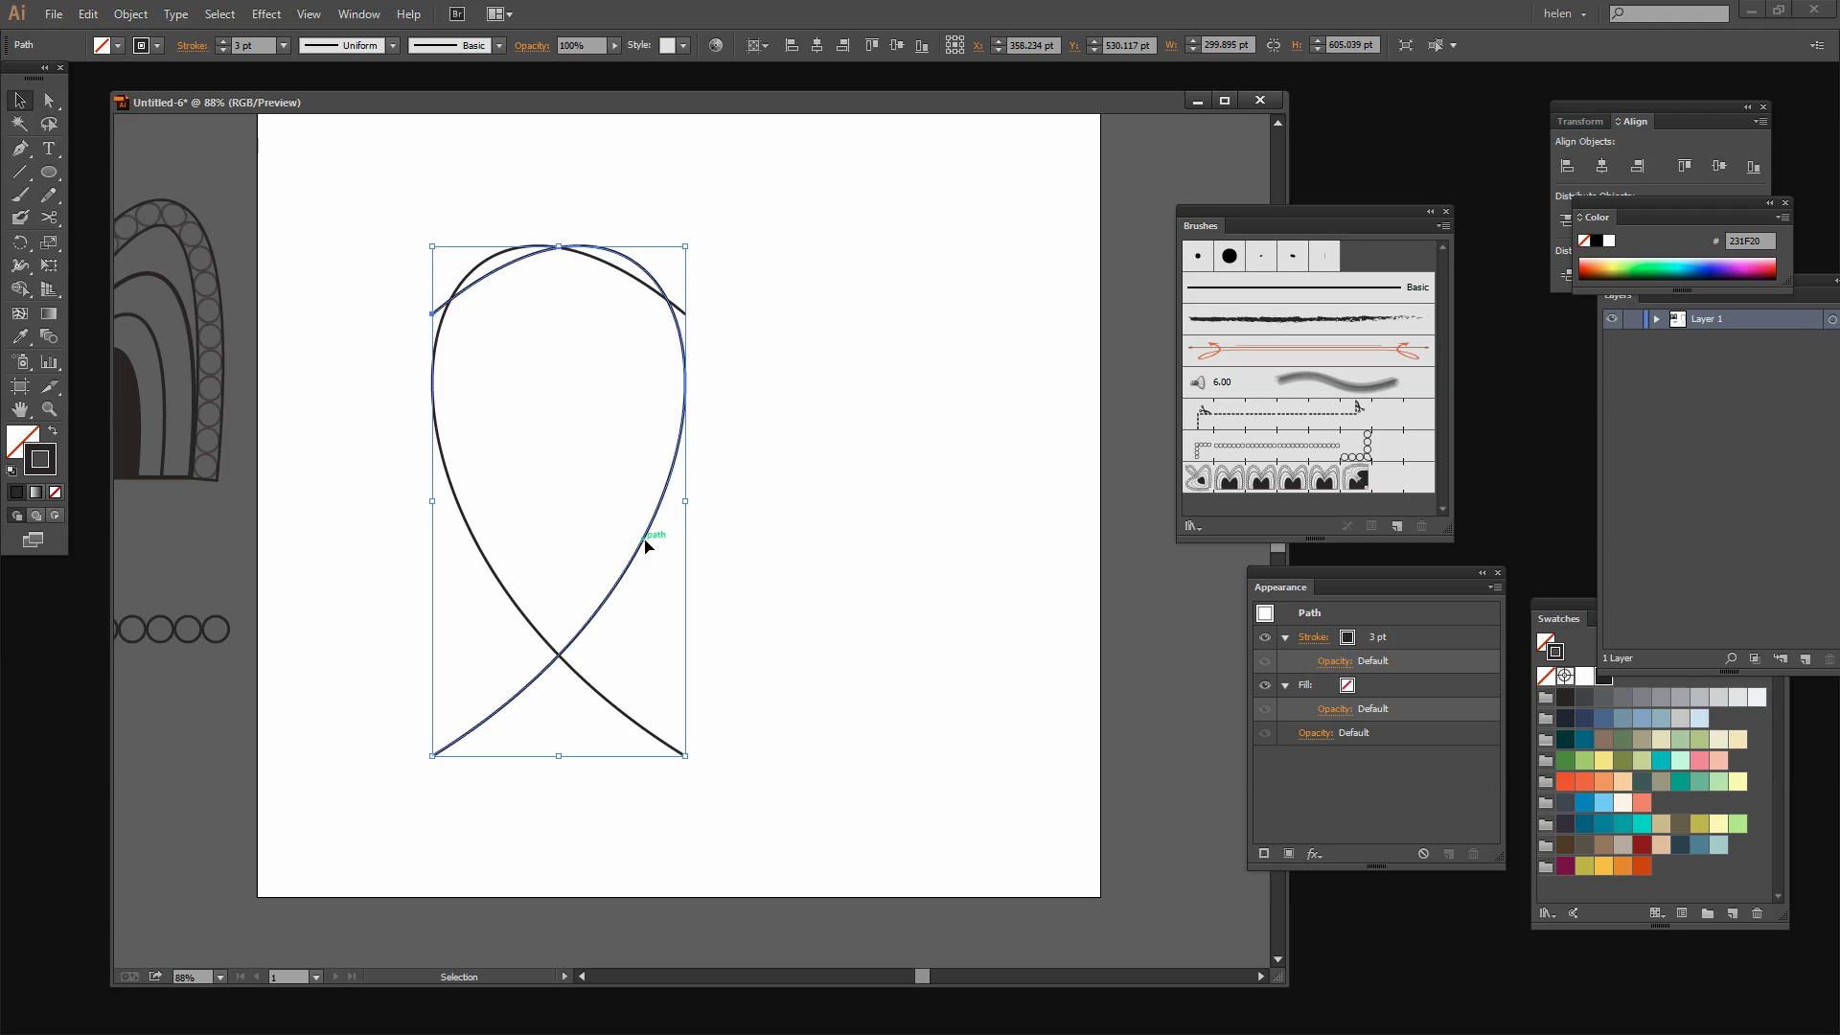
# Step: Move the reflected half-heart 300 pt to the right so its two endpoints meet those of the original half, and deselect it
pyautogui.press('Right')
pyautogui.press('Right')
pyautogui.press('Right')
pyautogui.press('Right')
pyautogui.press('Right')
pyautogui.press('Right')
pyautogui.press('Right')
pyautogui.press('Right')
pyautogui.press('Right')
pyautogui.press('Right')
pyautogui.press('Right')
pyautogui.press('Right')
pyautogui.press('Right')
pyautogui.press('Right')
pyautogui.press('Right')
pyautogui.press('Right')
pyautogui.press('Right')
pyautogui.press('Right')
pyautogui.press('Right')
pyautogui.press('Right')
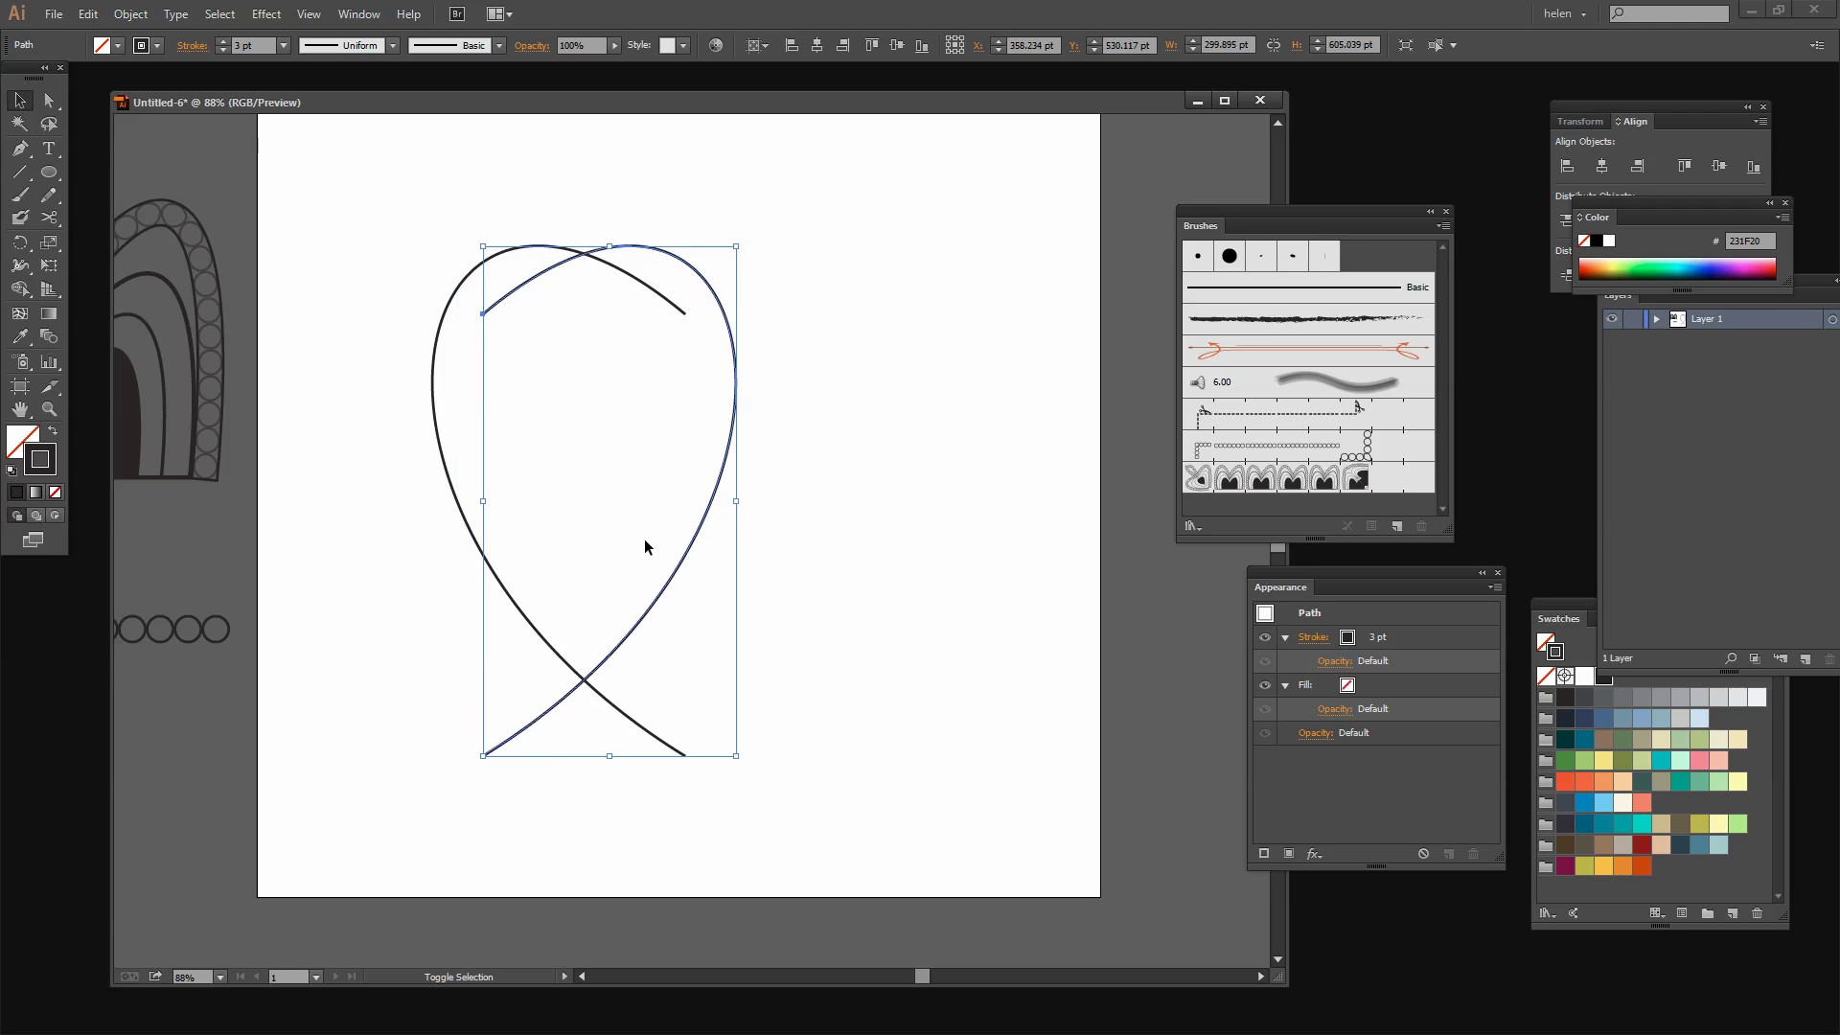
pyautogui.press('Right')
pyautogui.press('Right')
pyautogui.press('Right')
pyautogui.press('Right')
pyautogui.press('Right')
pyautogui.press('Right')
pyautogui.press('Right')
pyautogui.press('Right')
pyautogui.press('Right')
pyautogui.press('Right')
pyautogui.press('Right')
pyautogui.press('Right')
pyautogui.press('Right')
pyautogui.press('Right')
pyautogui.press('Right')
pyautogui.press('Right')
pyautogui.press('Right')
pyautogui.press('Right')
pyautogui.press('Right')
pyautogui.press('Right')
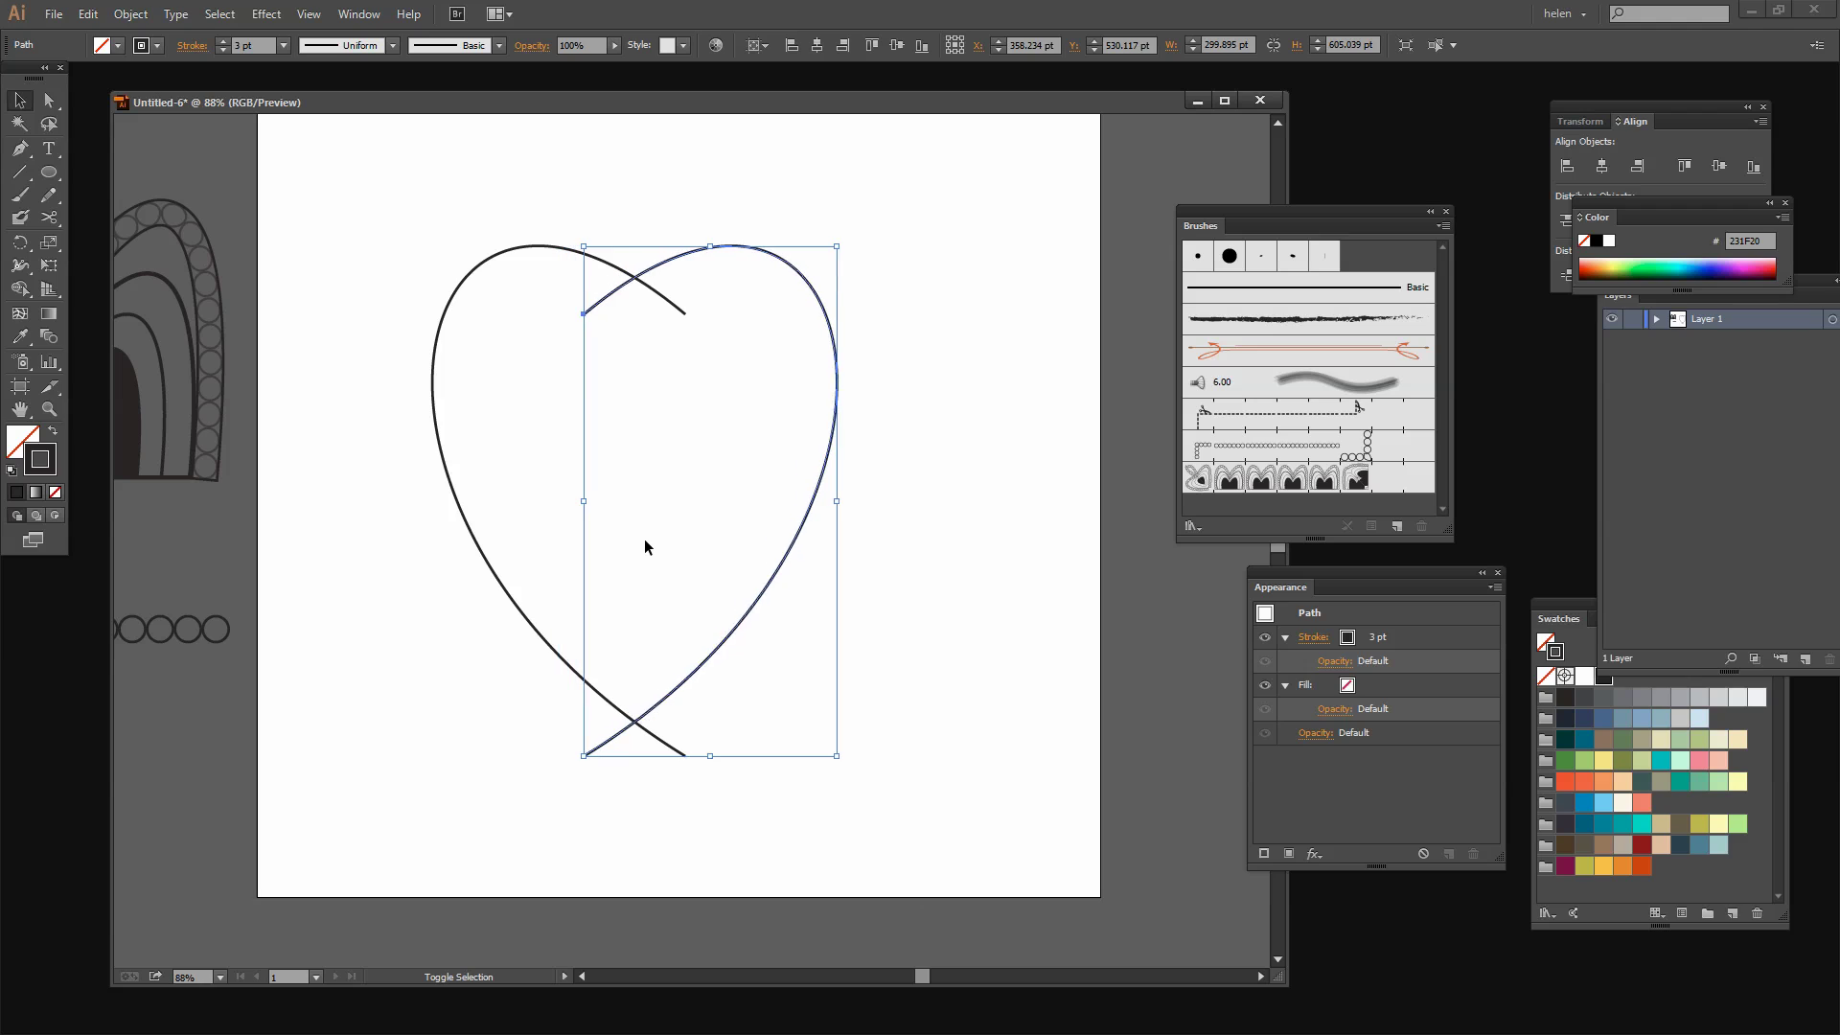
pyautogui.press('Right')
pyautogui.press('Right')
pyautogui.press('Right')
pyautogui.press('Right')
pyautogui.press('Right')
pyautogui.press('Right')
pyautogui.press('Right')
pyautogui.press('Right')
pyautogui.press('Right')
pyautogui.press('Right')
pyautogui.press('Right')
pyautogui.press('Right')
pyautogui.press('Right')
pyautogui.press('Right')
pyautogui.press('Right')
pyautogui.press('Right')
pyautogui.press('Right')
pyautogui.press('Right')
pyautogui.press('Right')
pyautogui.press('Right')
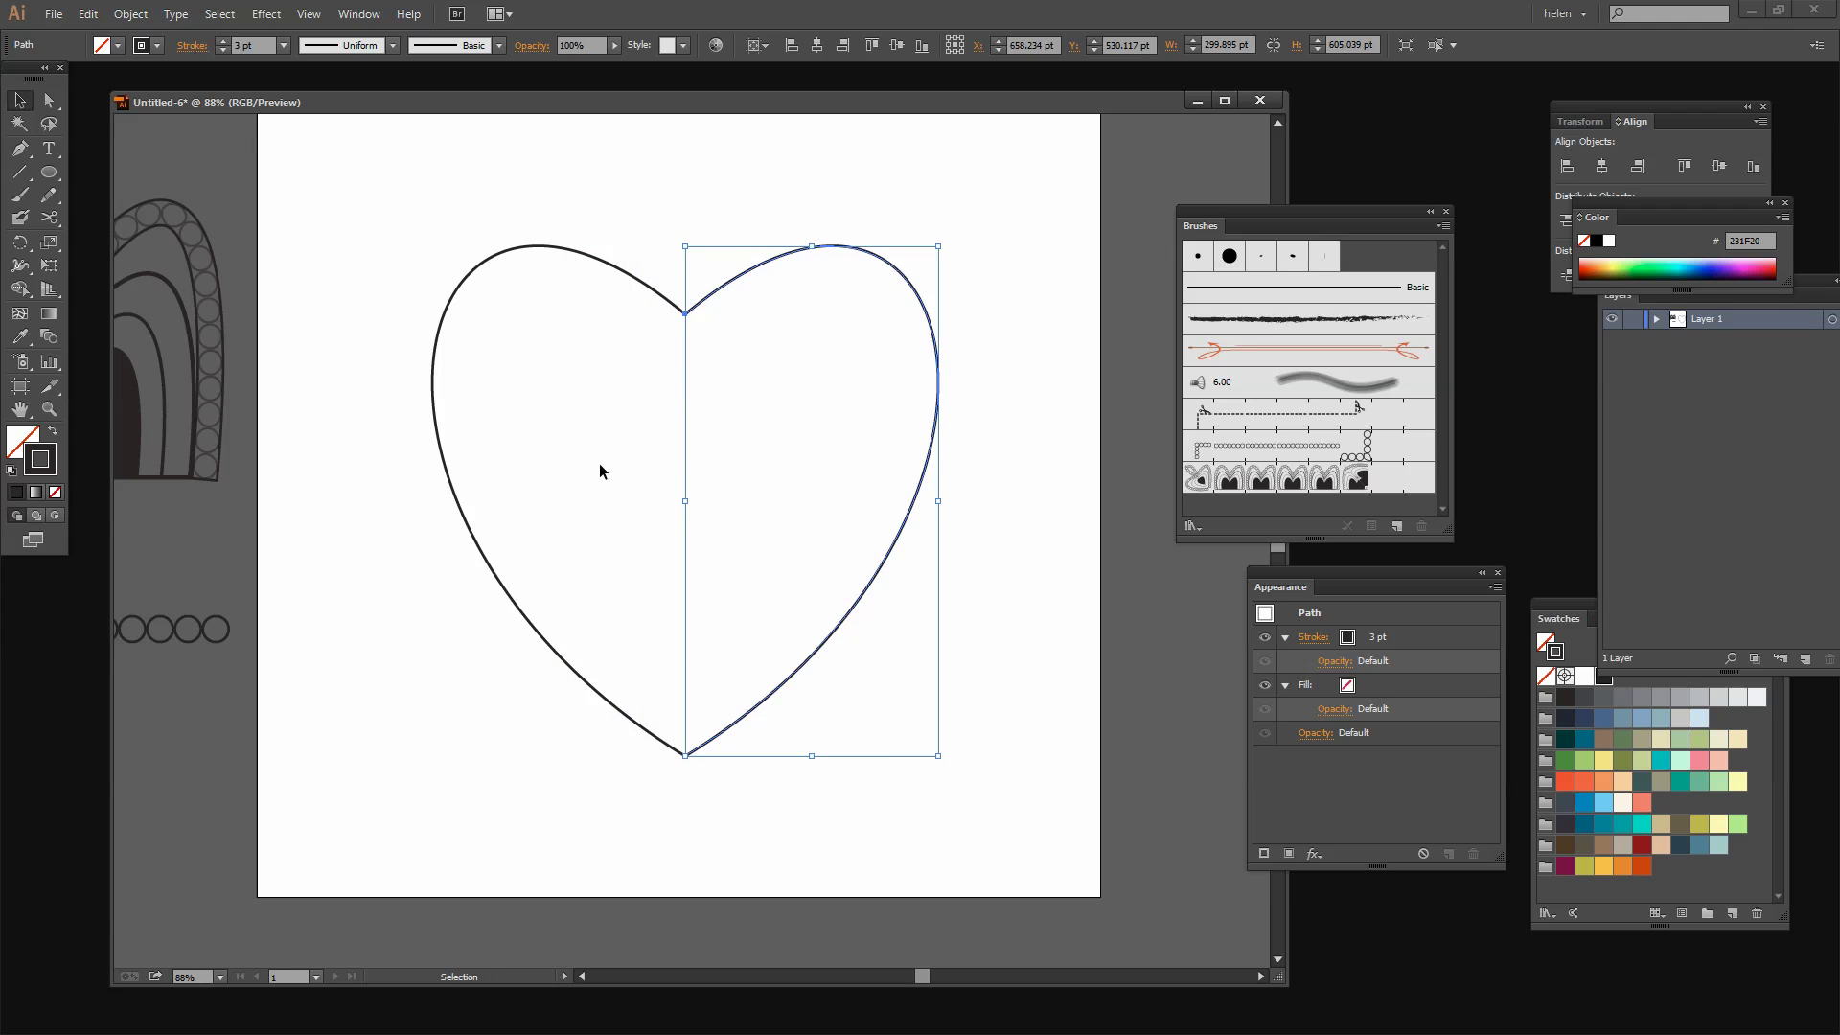
pyautogui.click(699, 296)
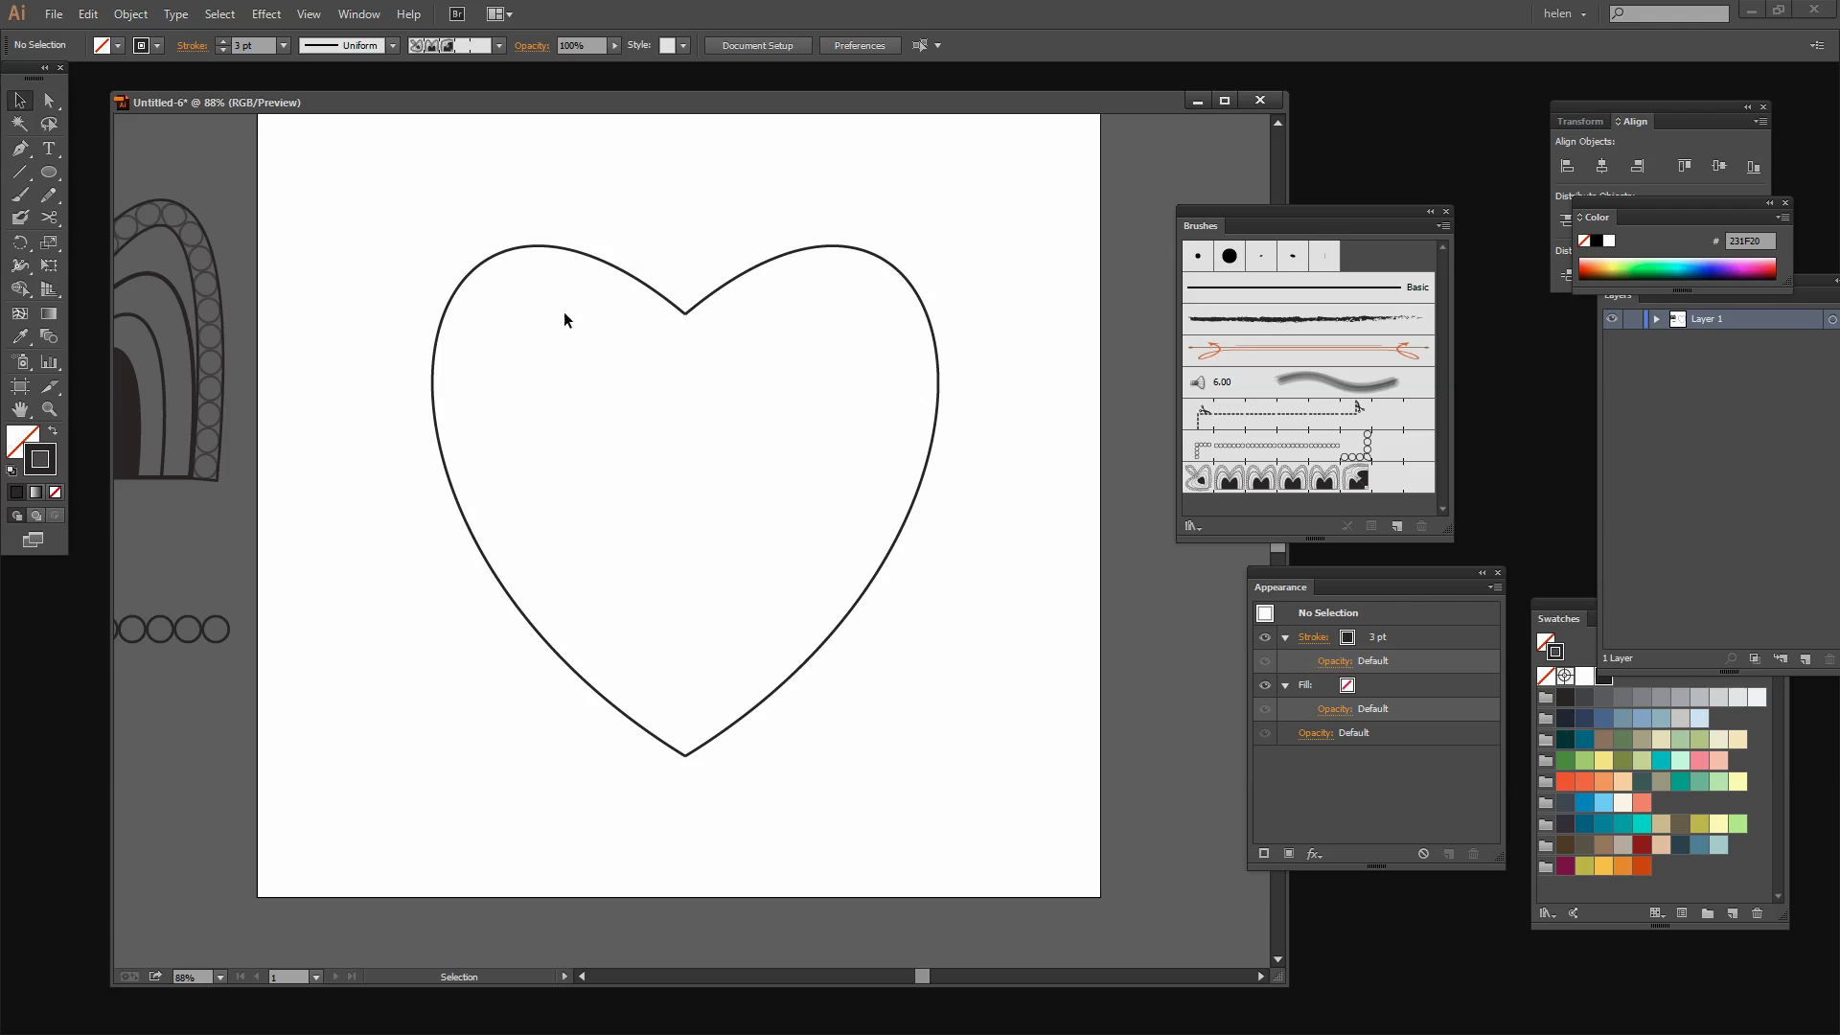
# Step: Select the two overlapping anchors at the heart's top notch with Direct Selection, average them on both axes and join them
pyautogui.click(46, 101)
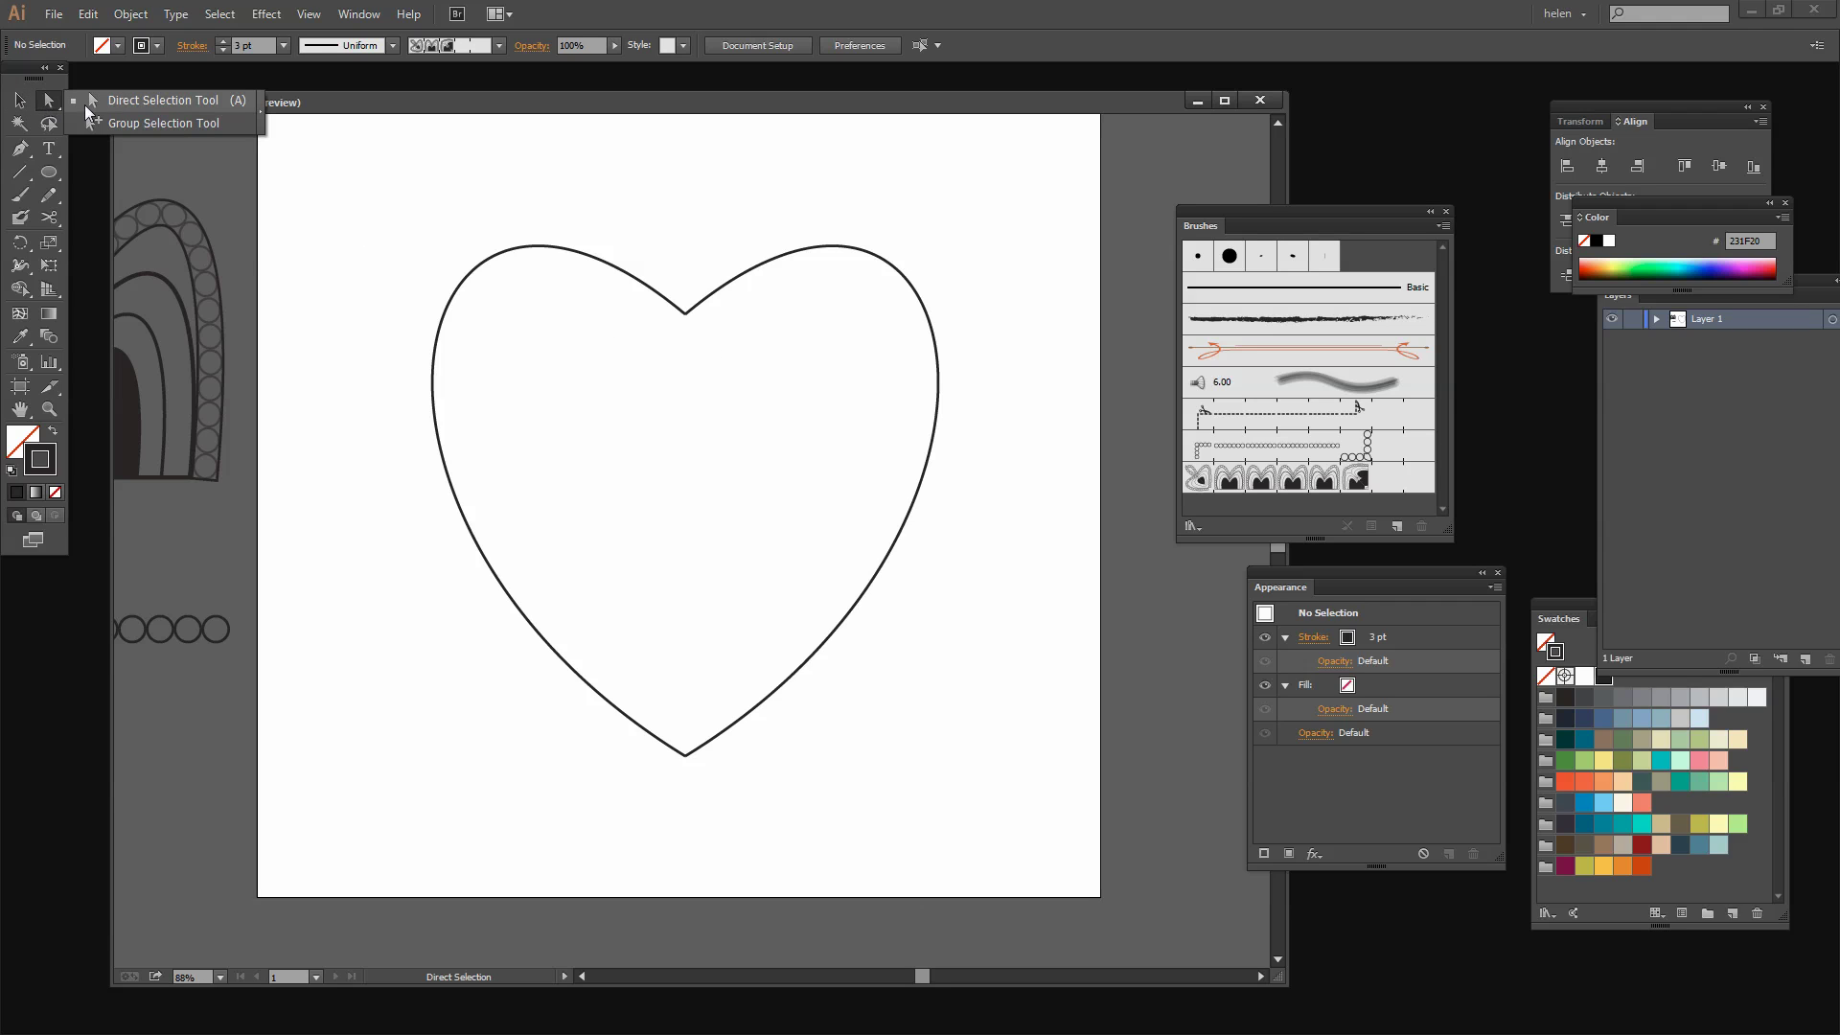
pyautogui.click(161, 102)
pyautogui.moveTo(721, 337); pyautogui.dragTo(650, 284)
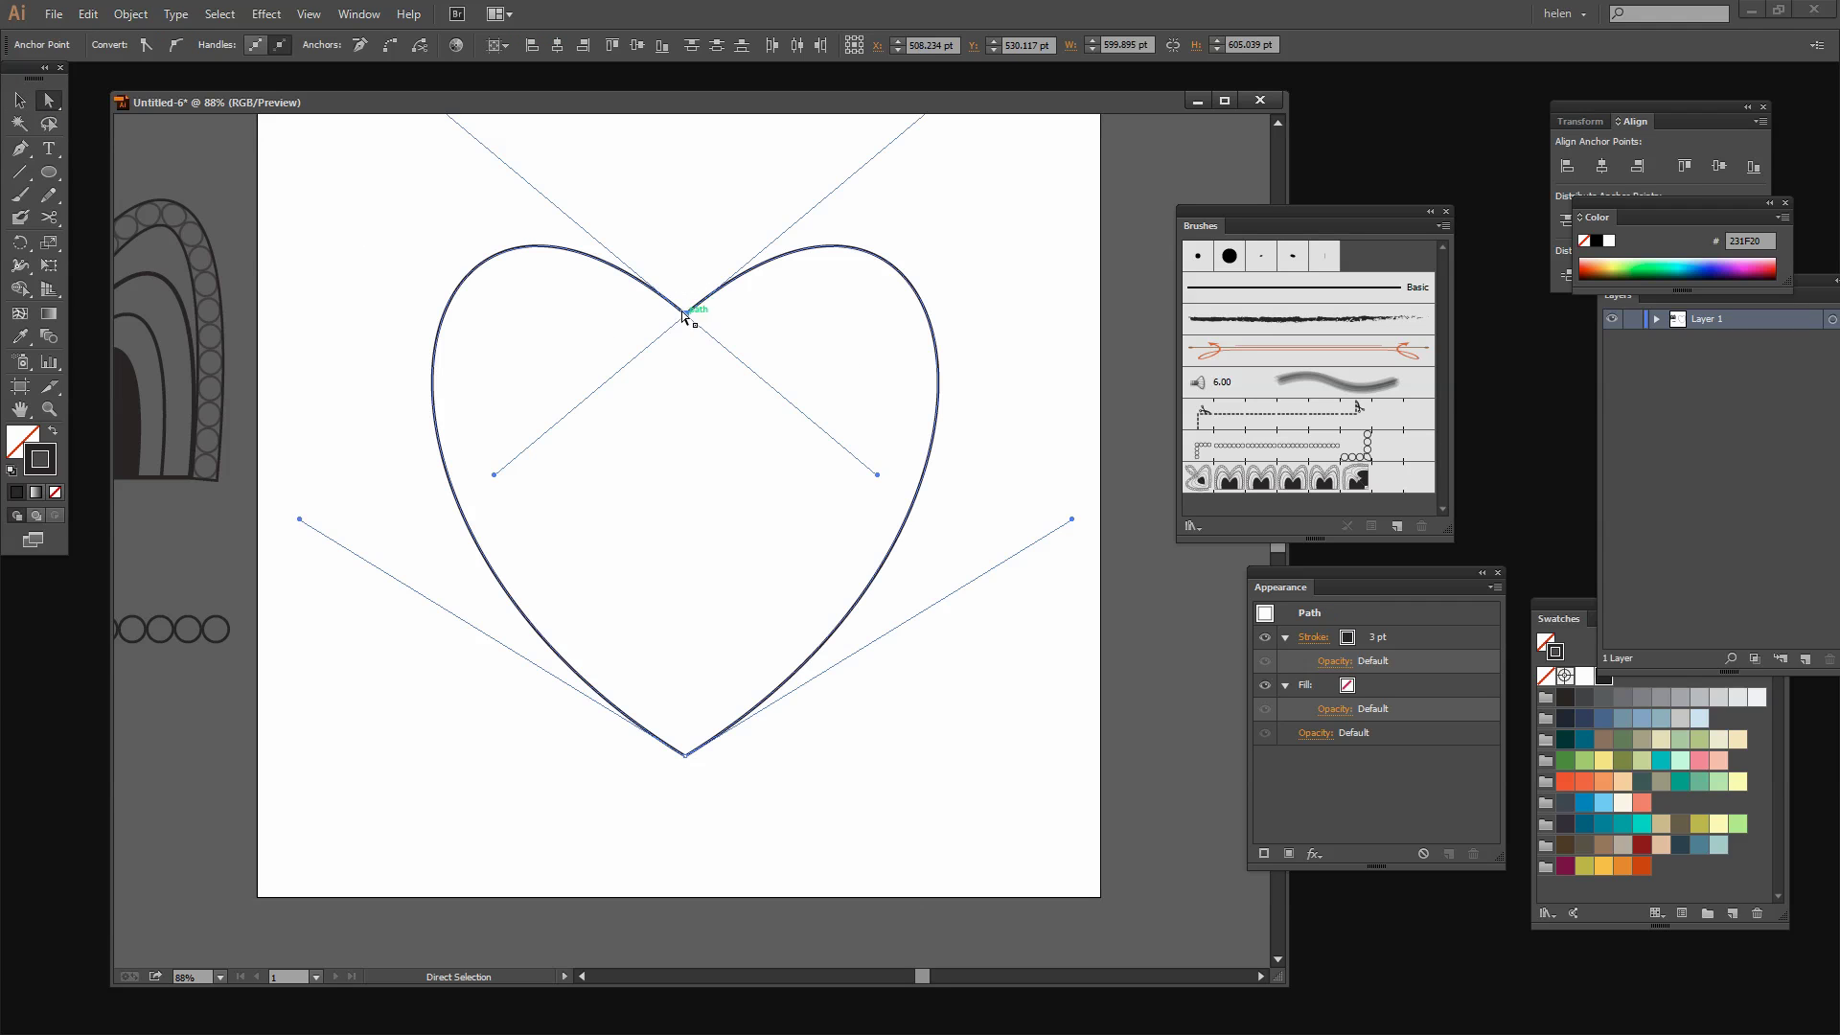
pyautogui.click(131, 13)
pyautogui.moveTo(175, 414)
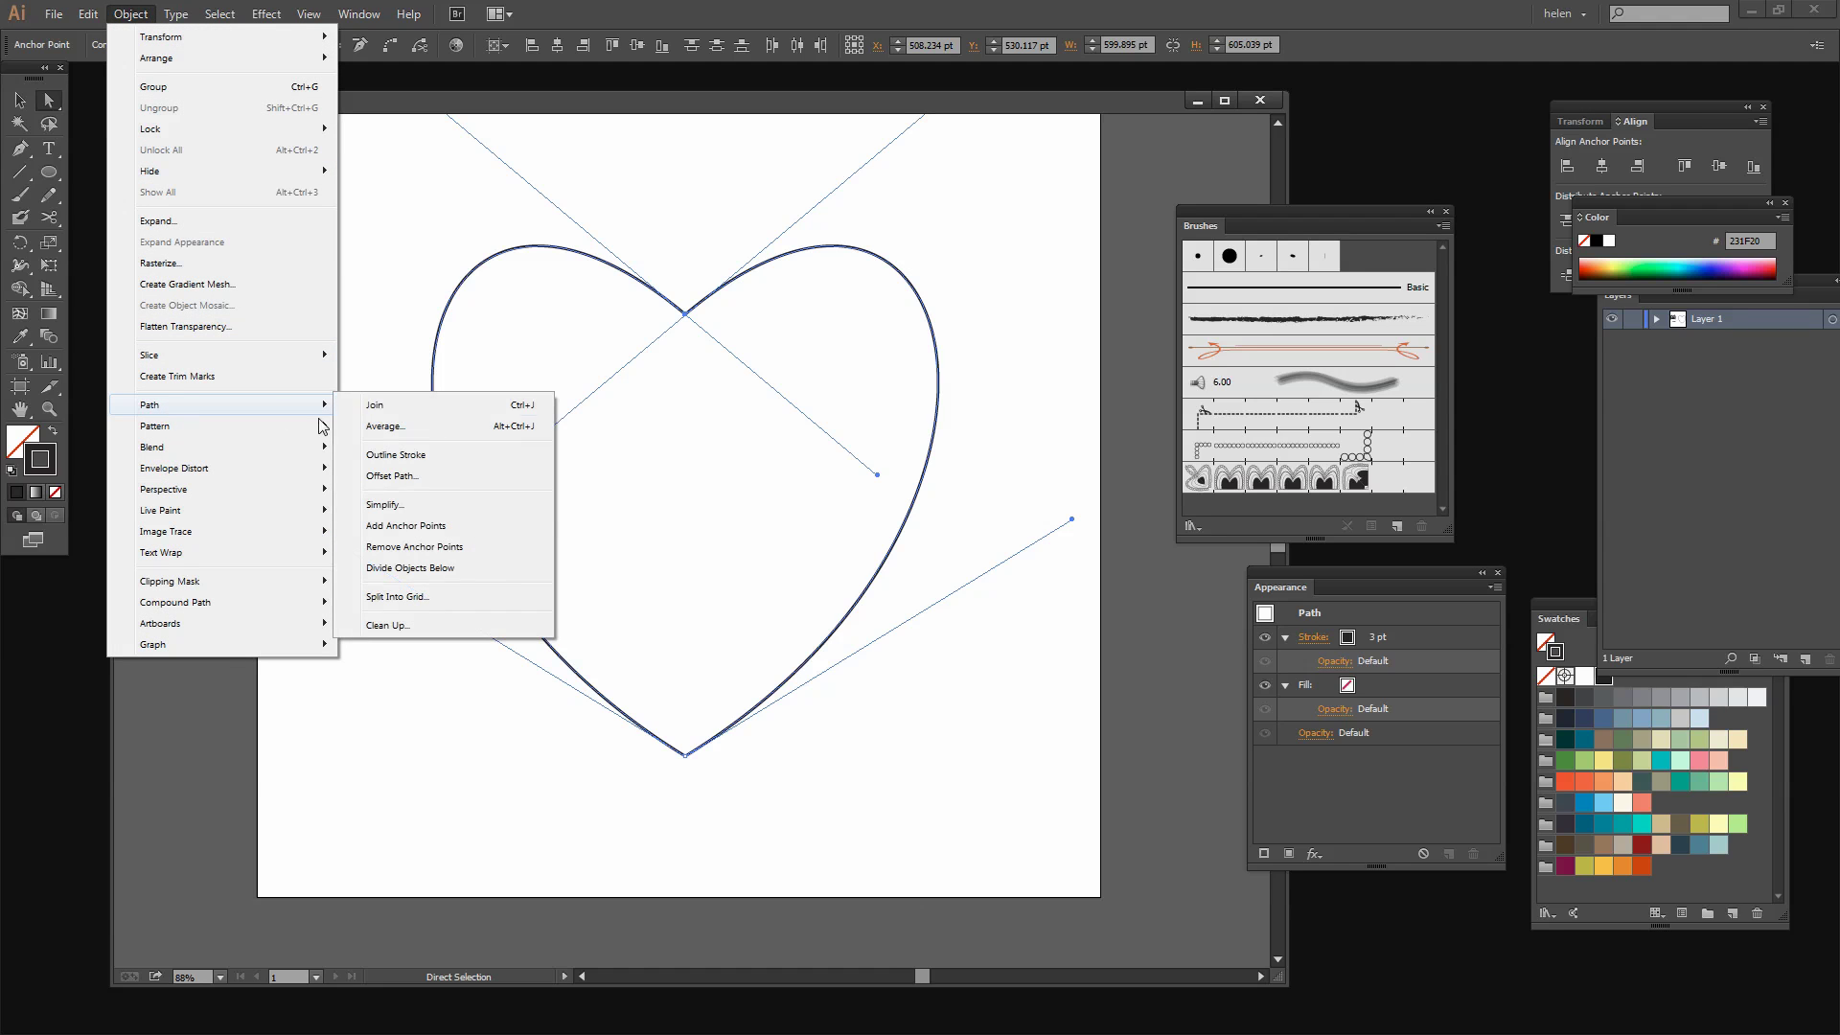
pyautogui.click(393, 425)
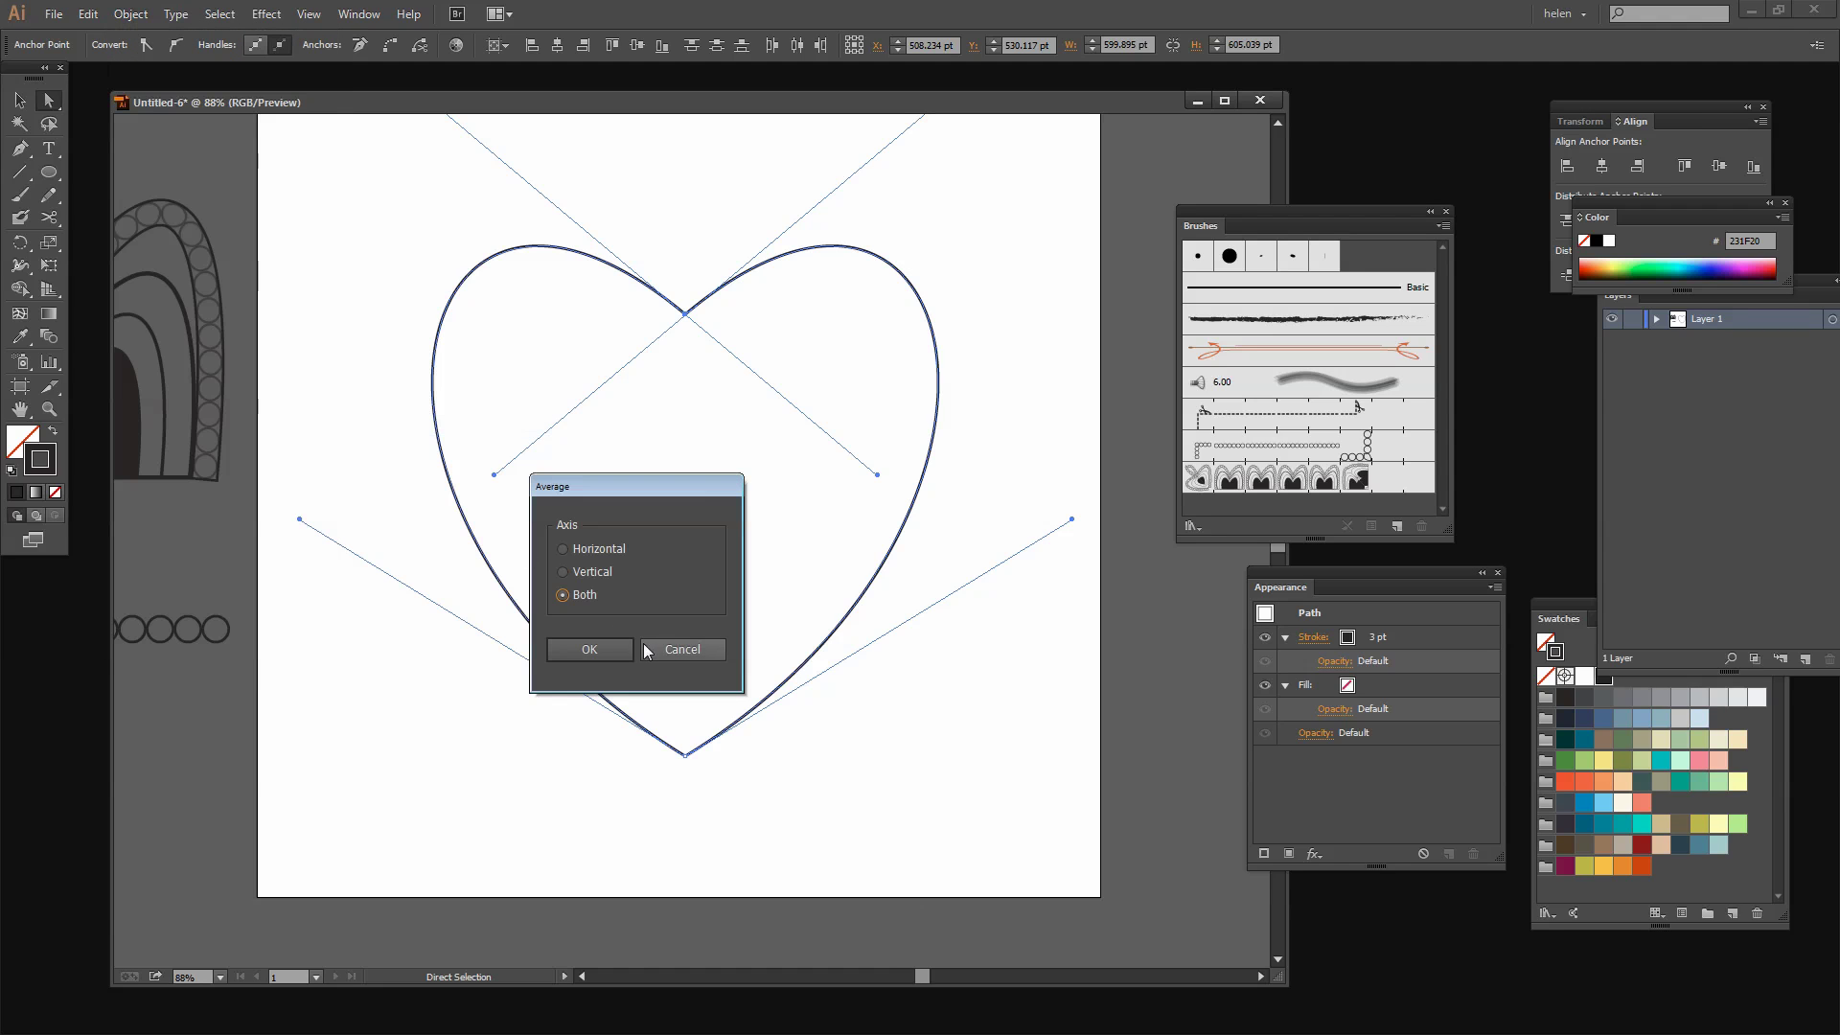
pyautogui.click(587, 650)
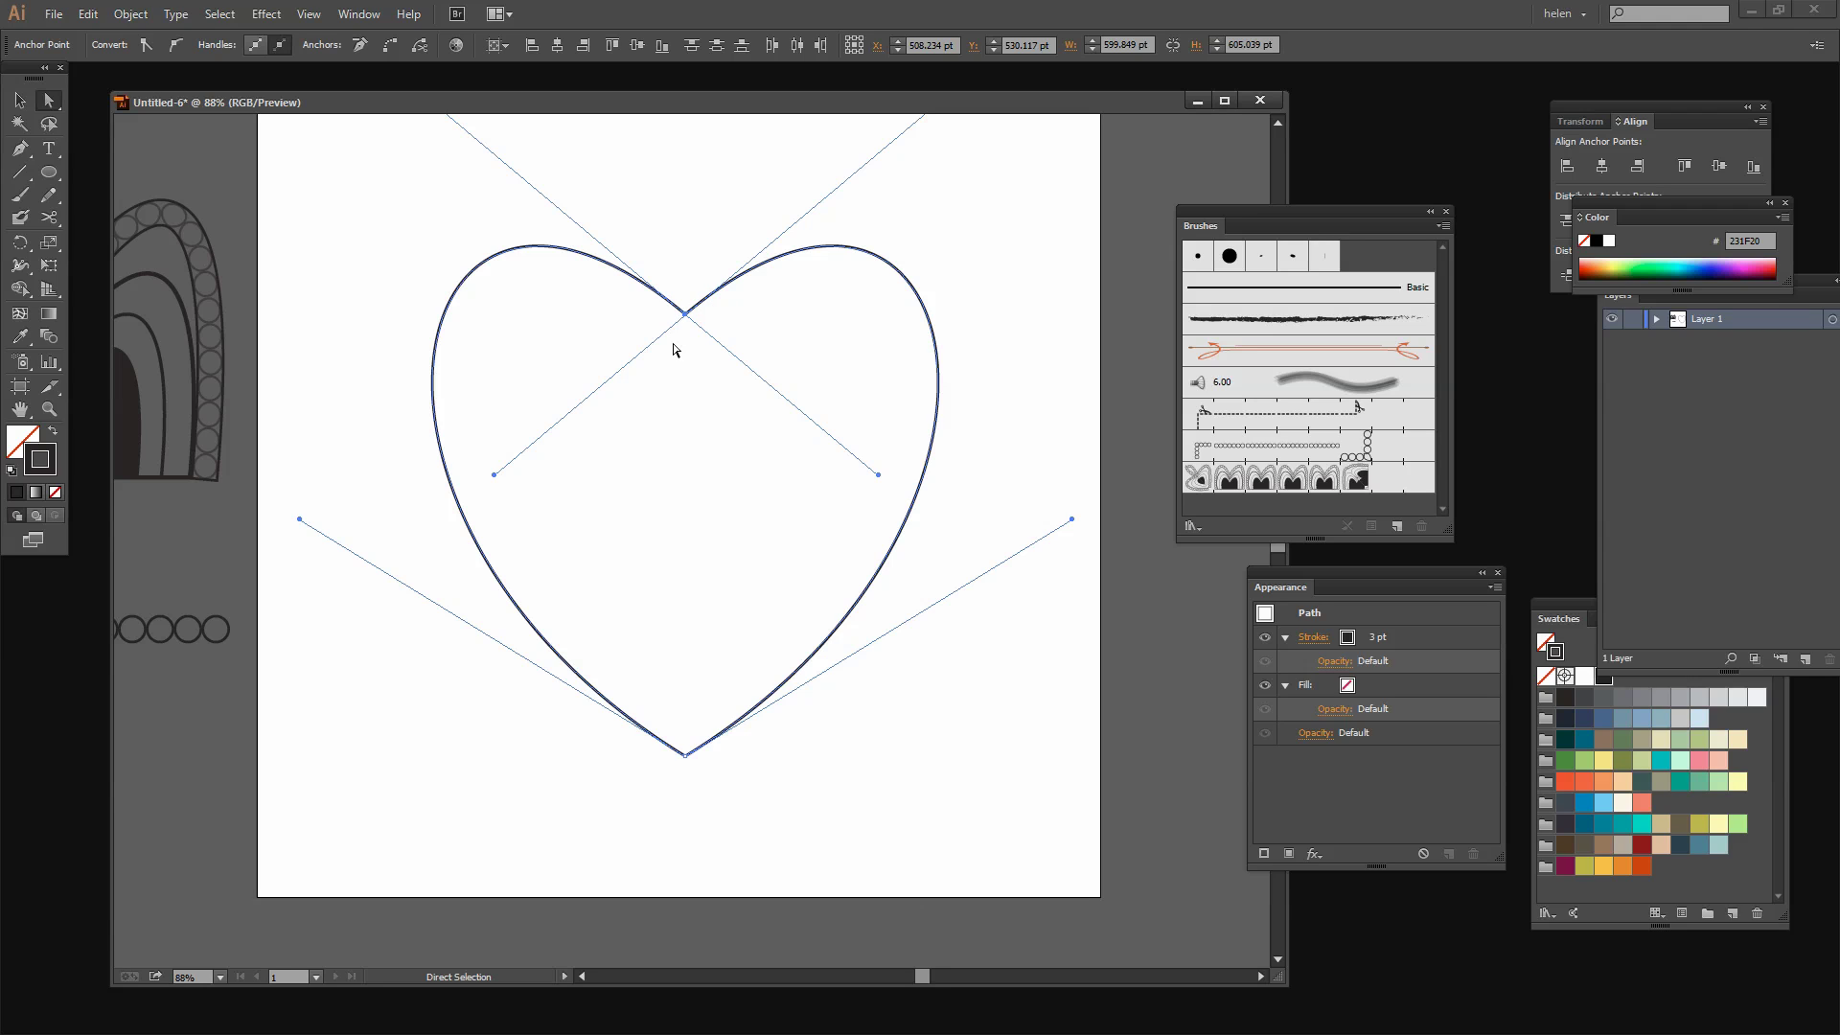
pyautogui.click(130, 14)
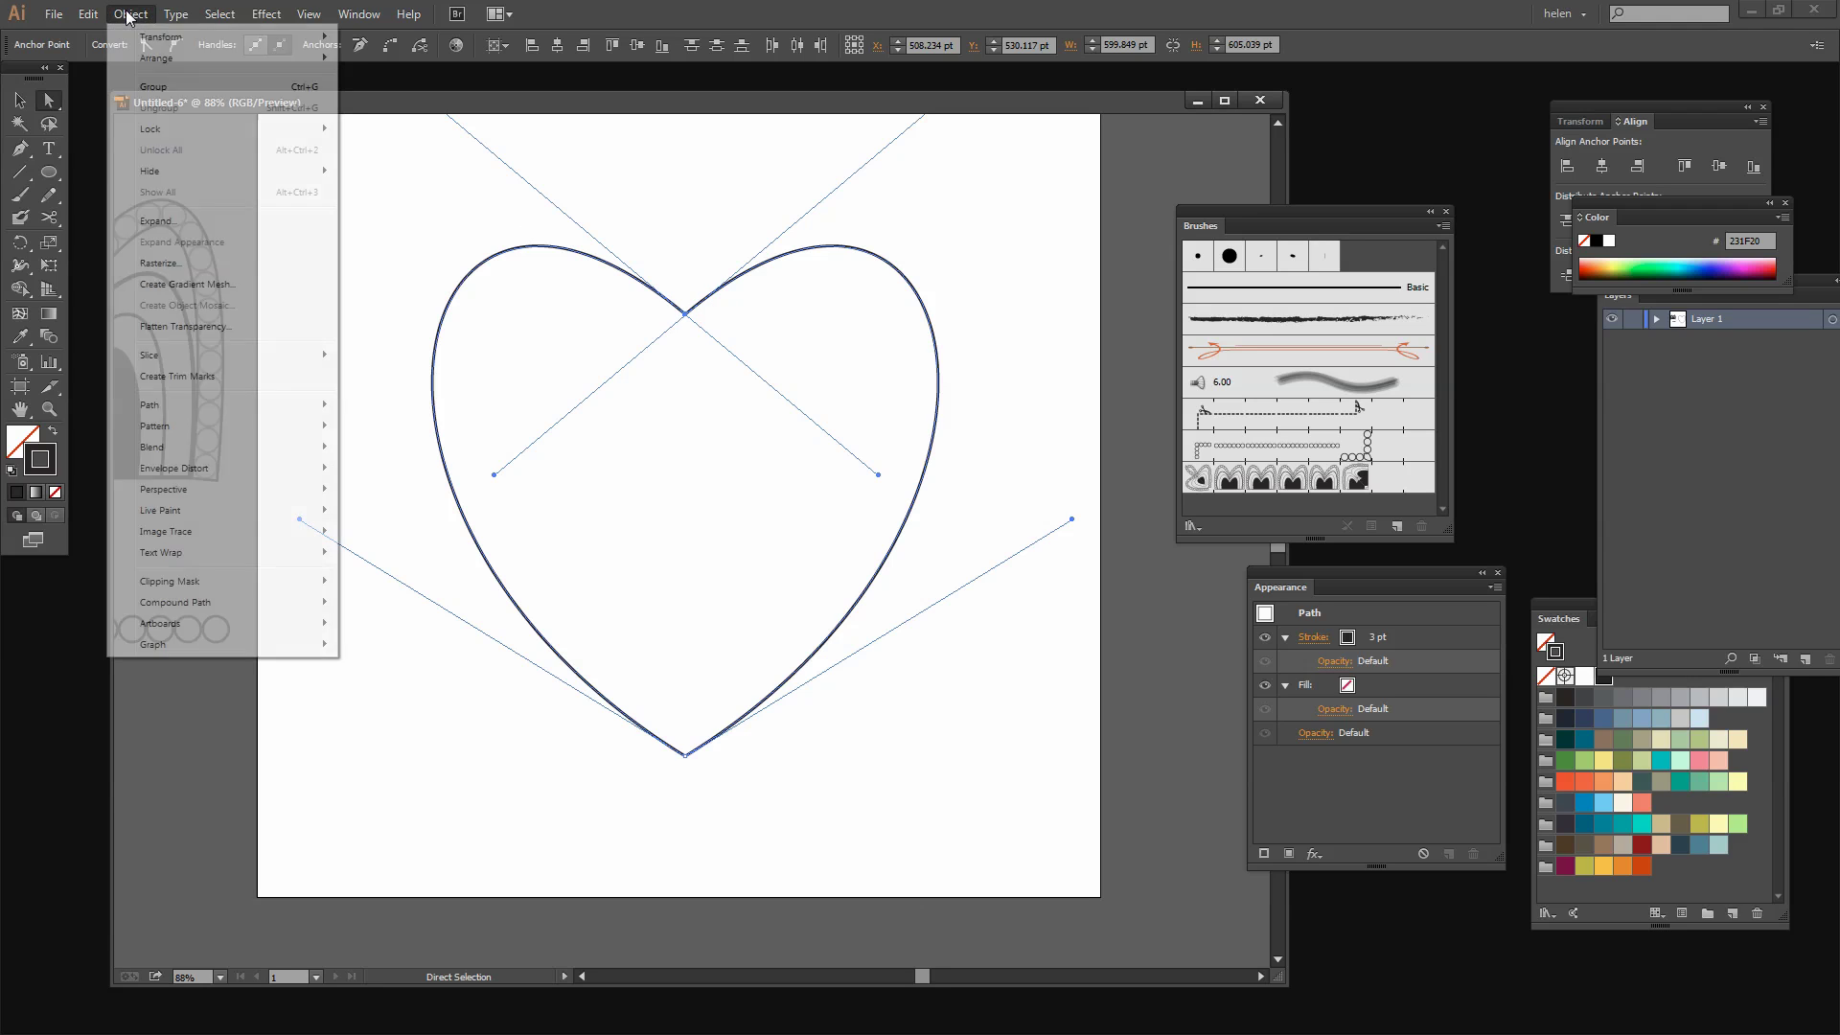
pyautogui.moveTo(288, 404)
pyautogui.click(374, 406)
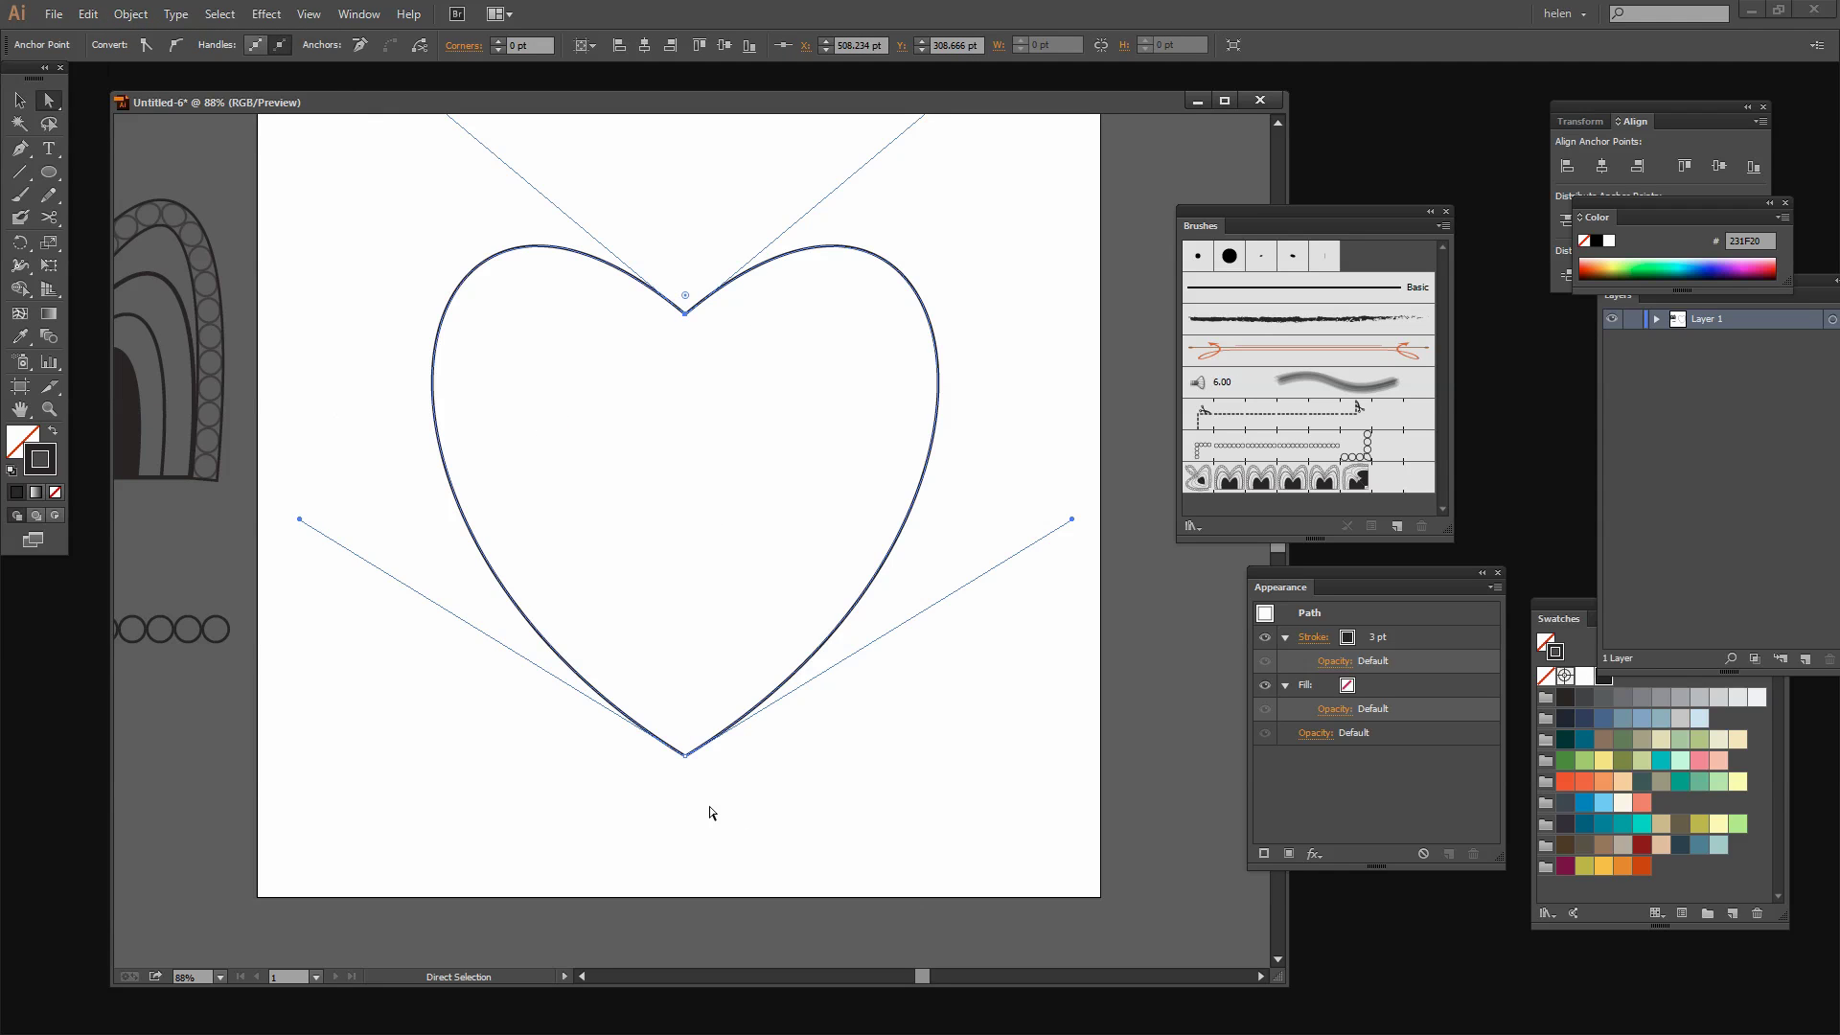
# Step: Average the two overlapping anchors at the heart's bottom tip on both axes and join them to close the path
pyautogui.moveTo(712, 805); pyautogui.dragTo(640, 726)
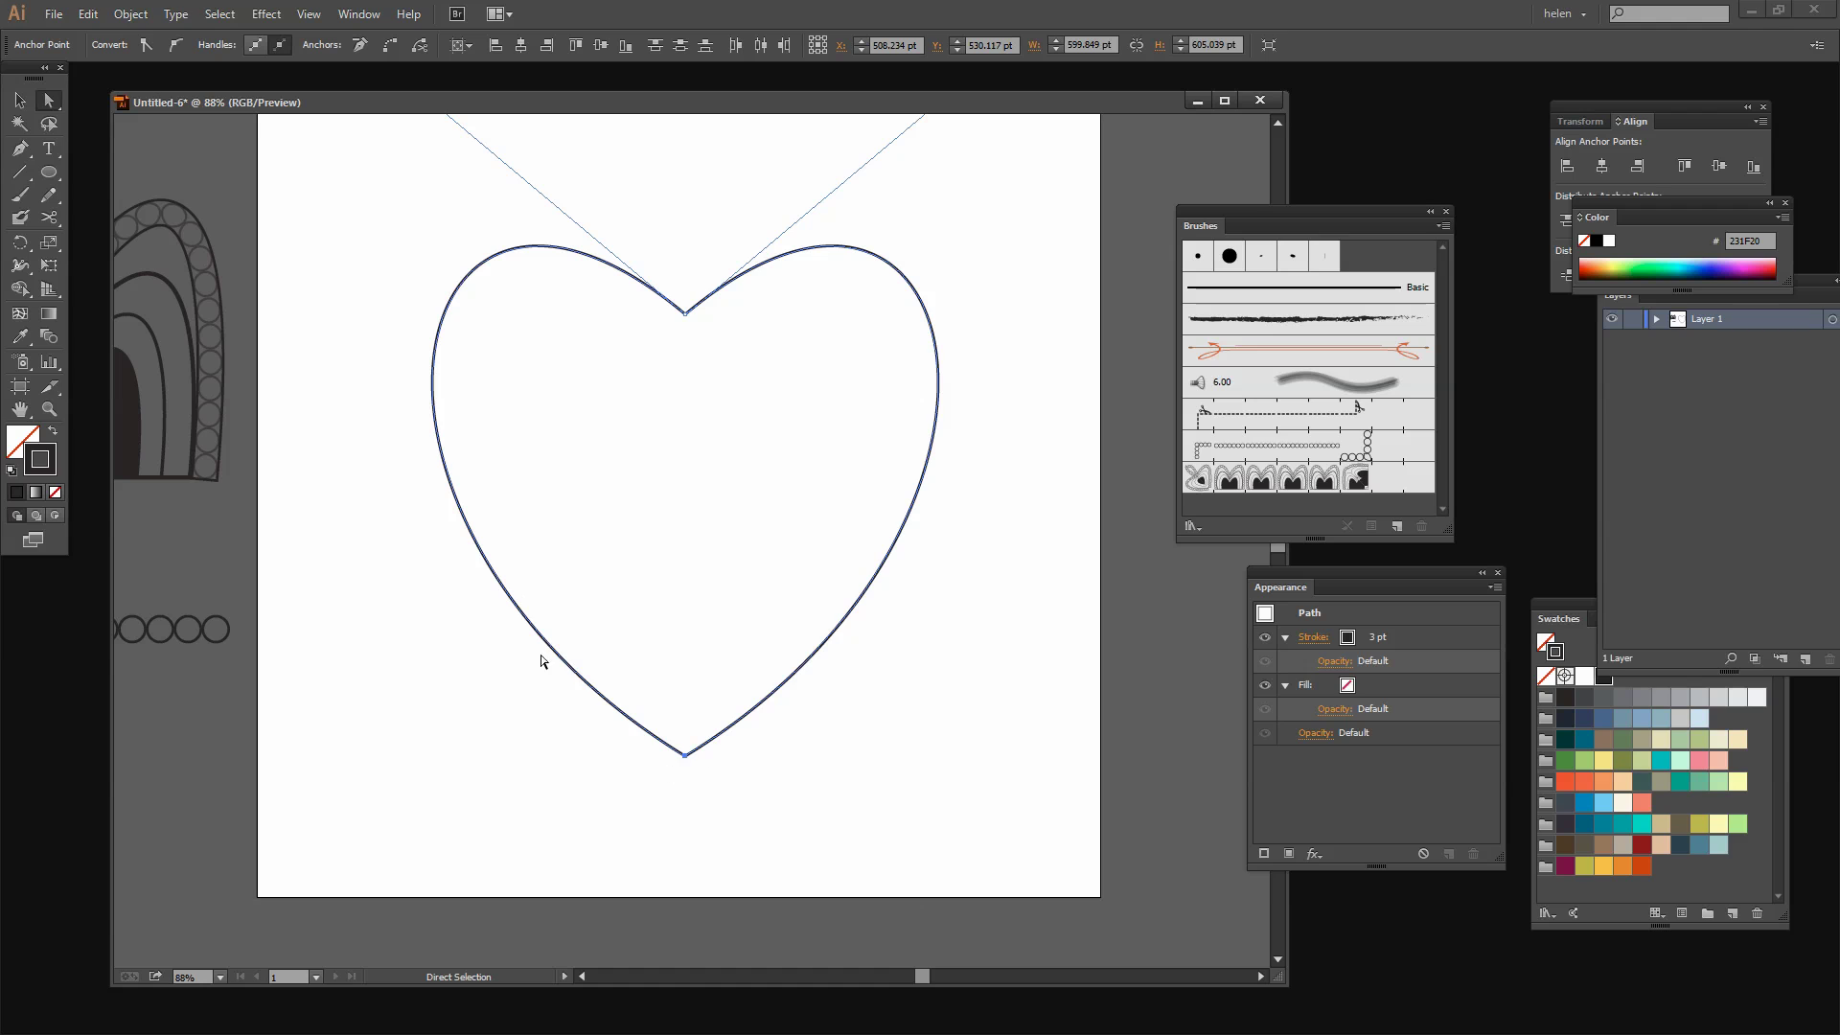
pyautogui.click(128, 15)
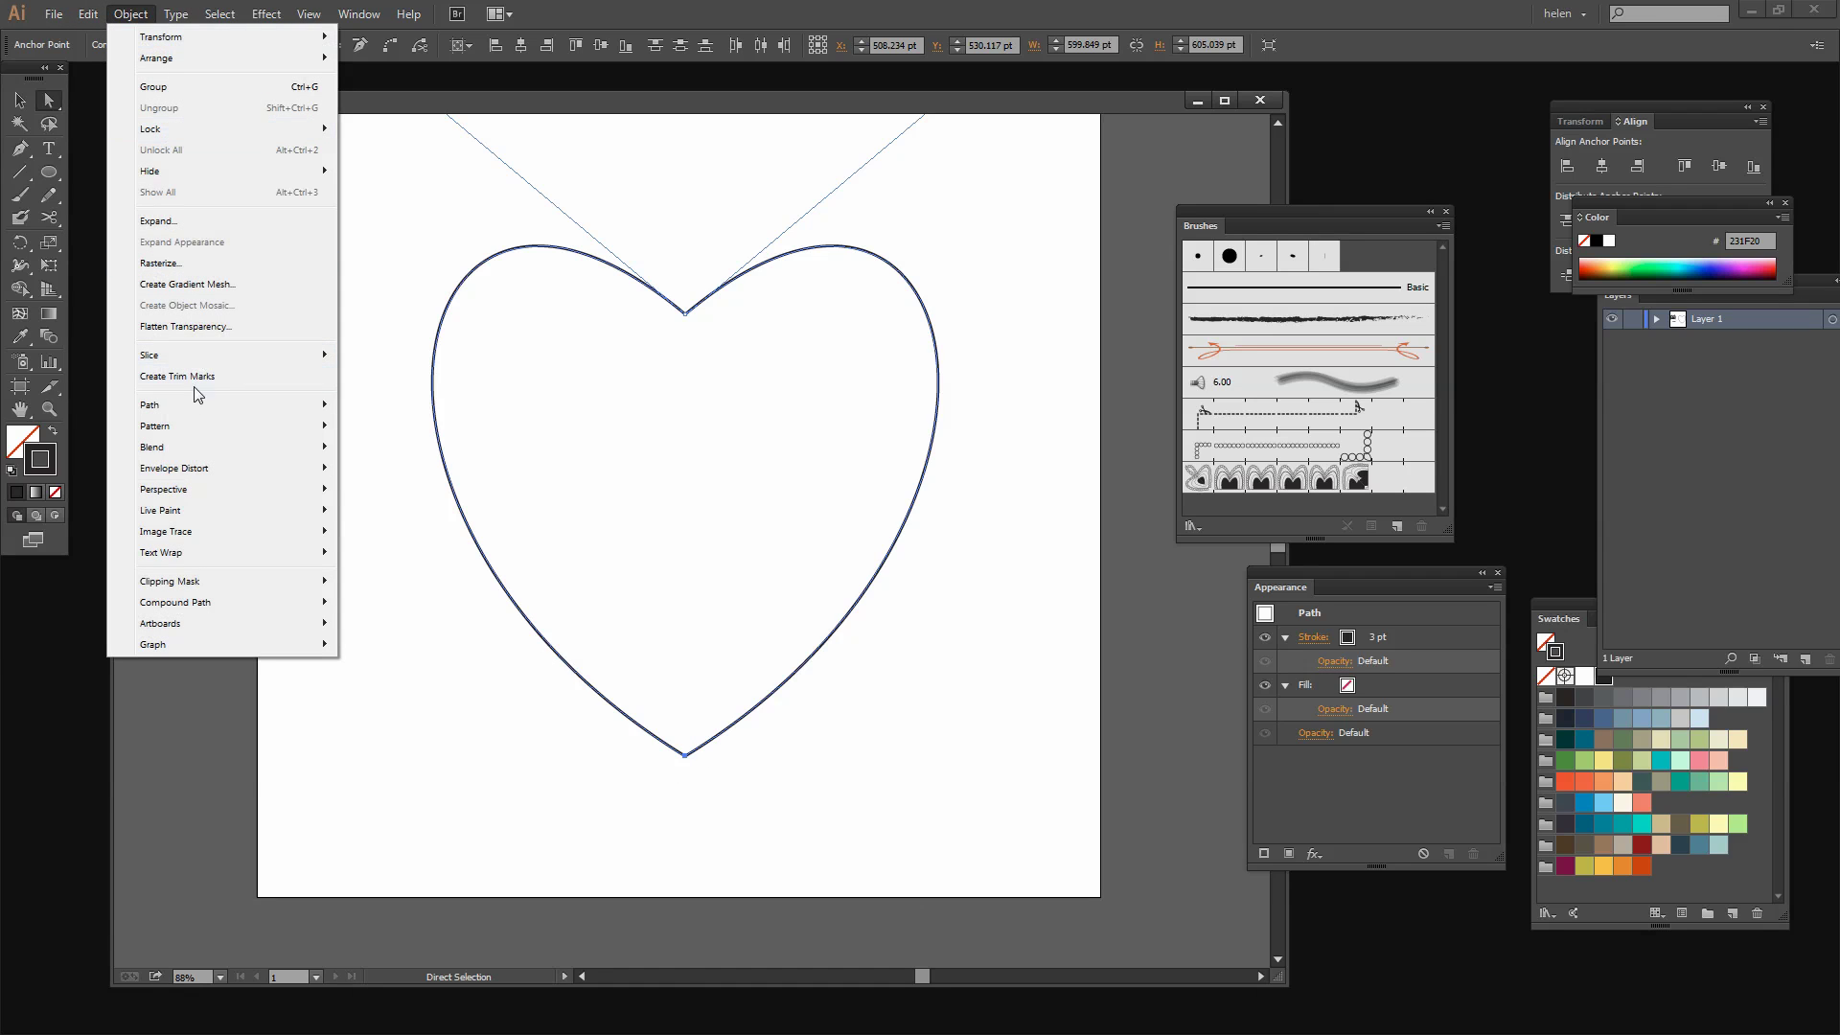
pyautogui.moveTo(220, 405)
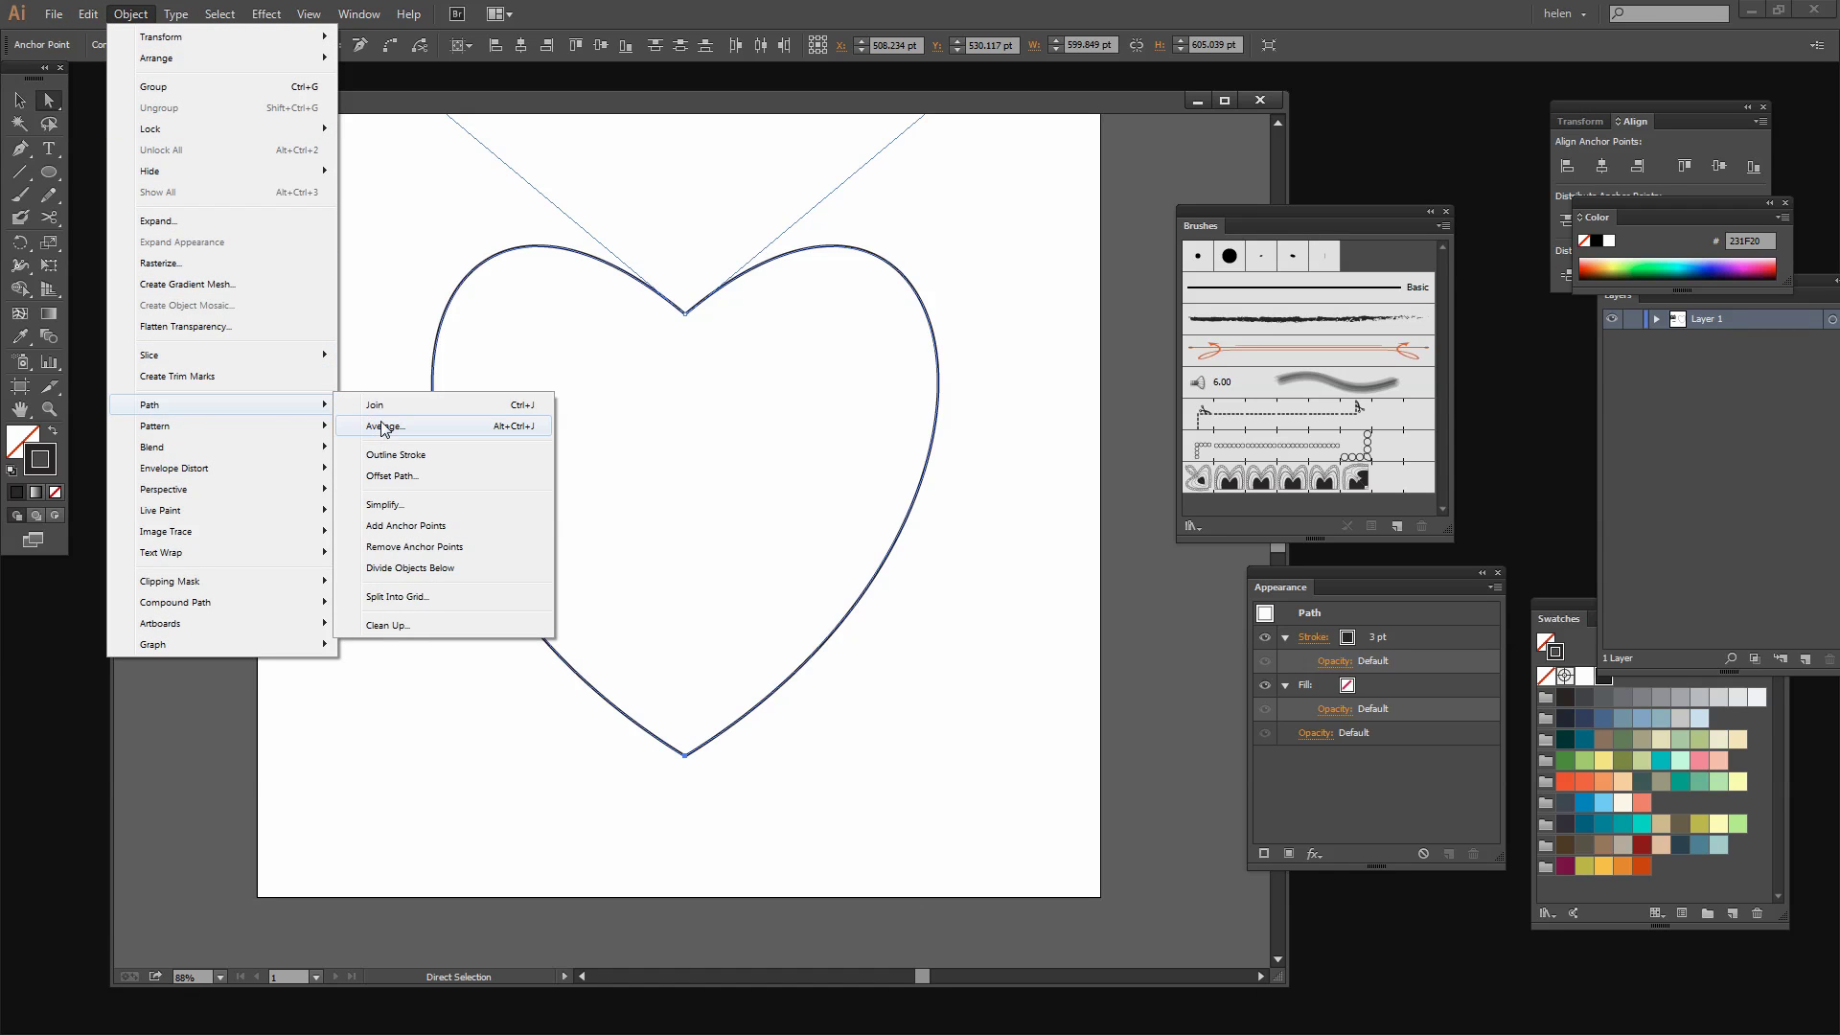
pyautogui.click(383, 423)
pyautogui.click(594, 648)
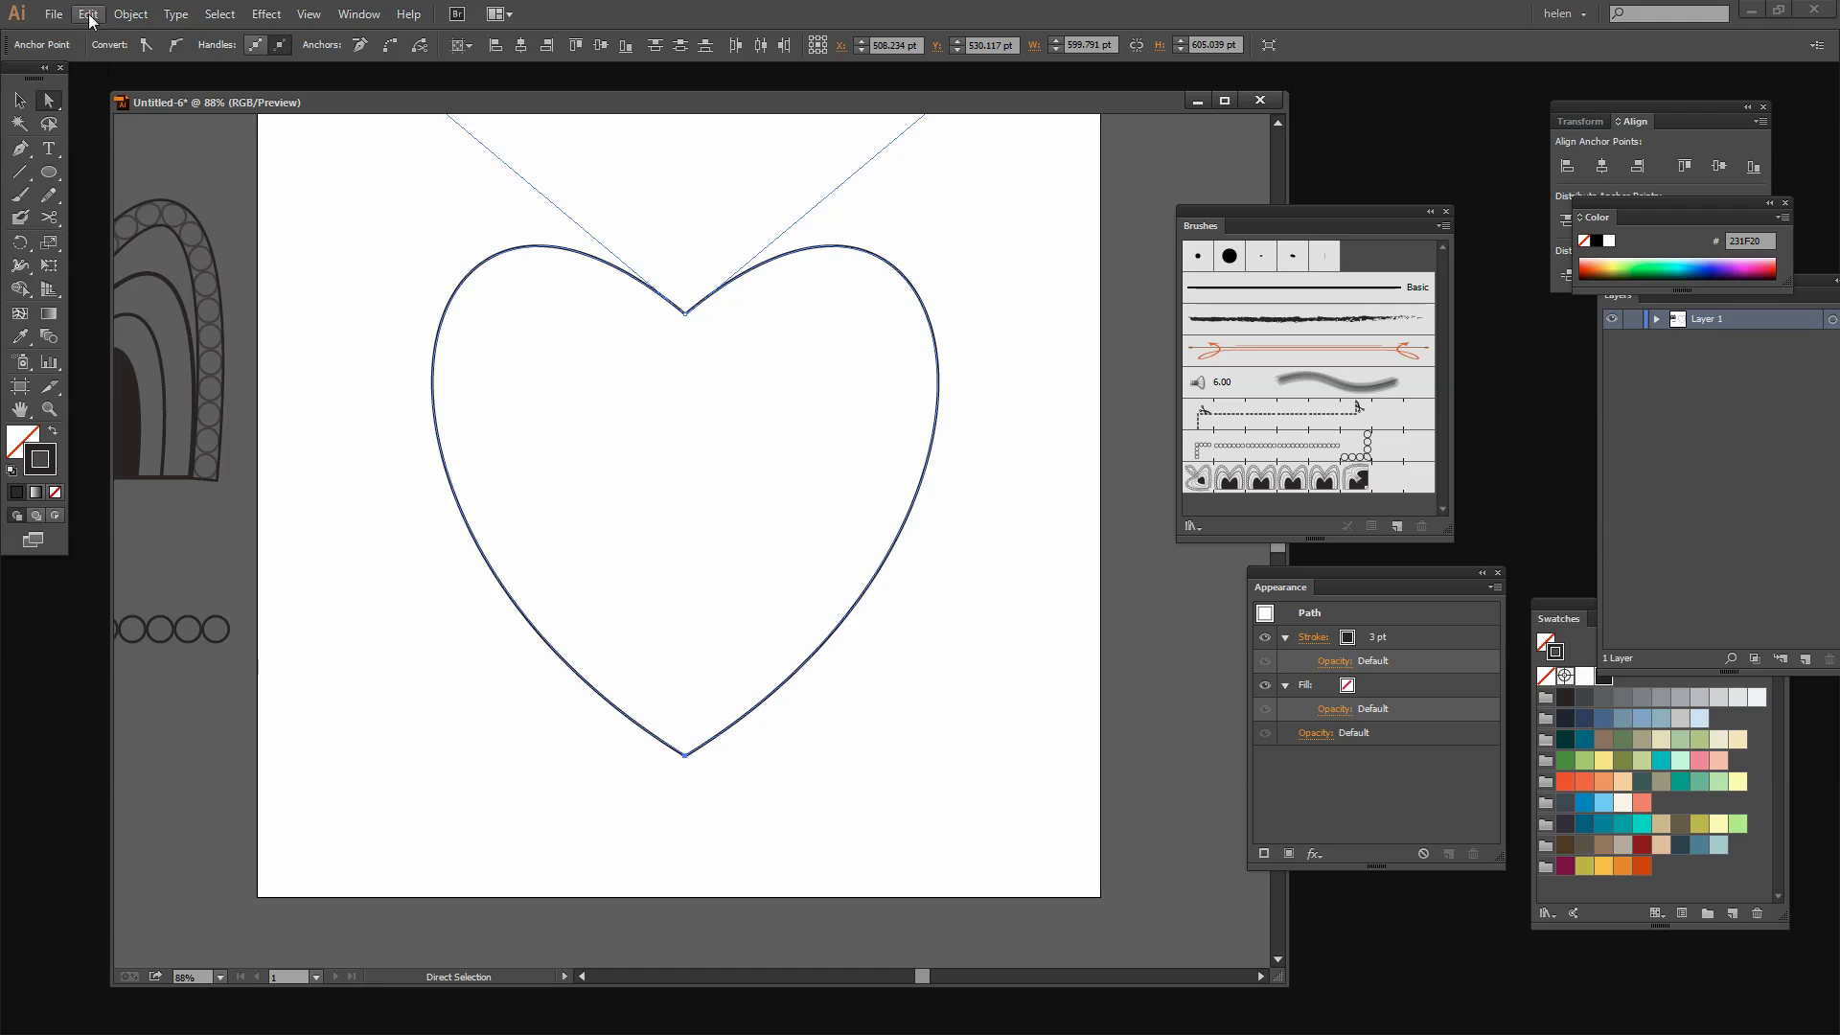
pyautogui.click(131, 15)
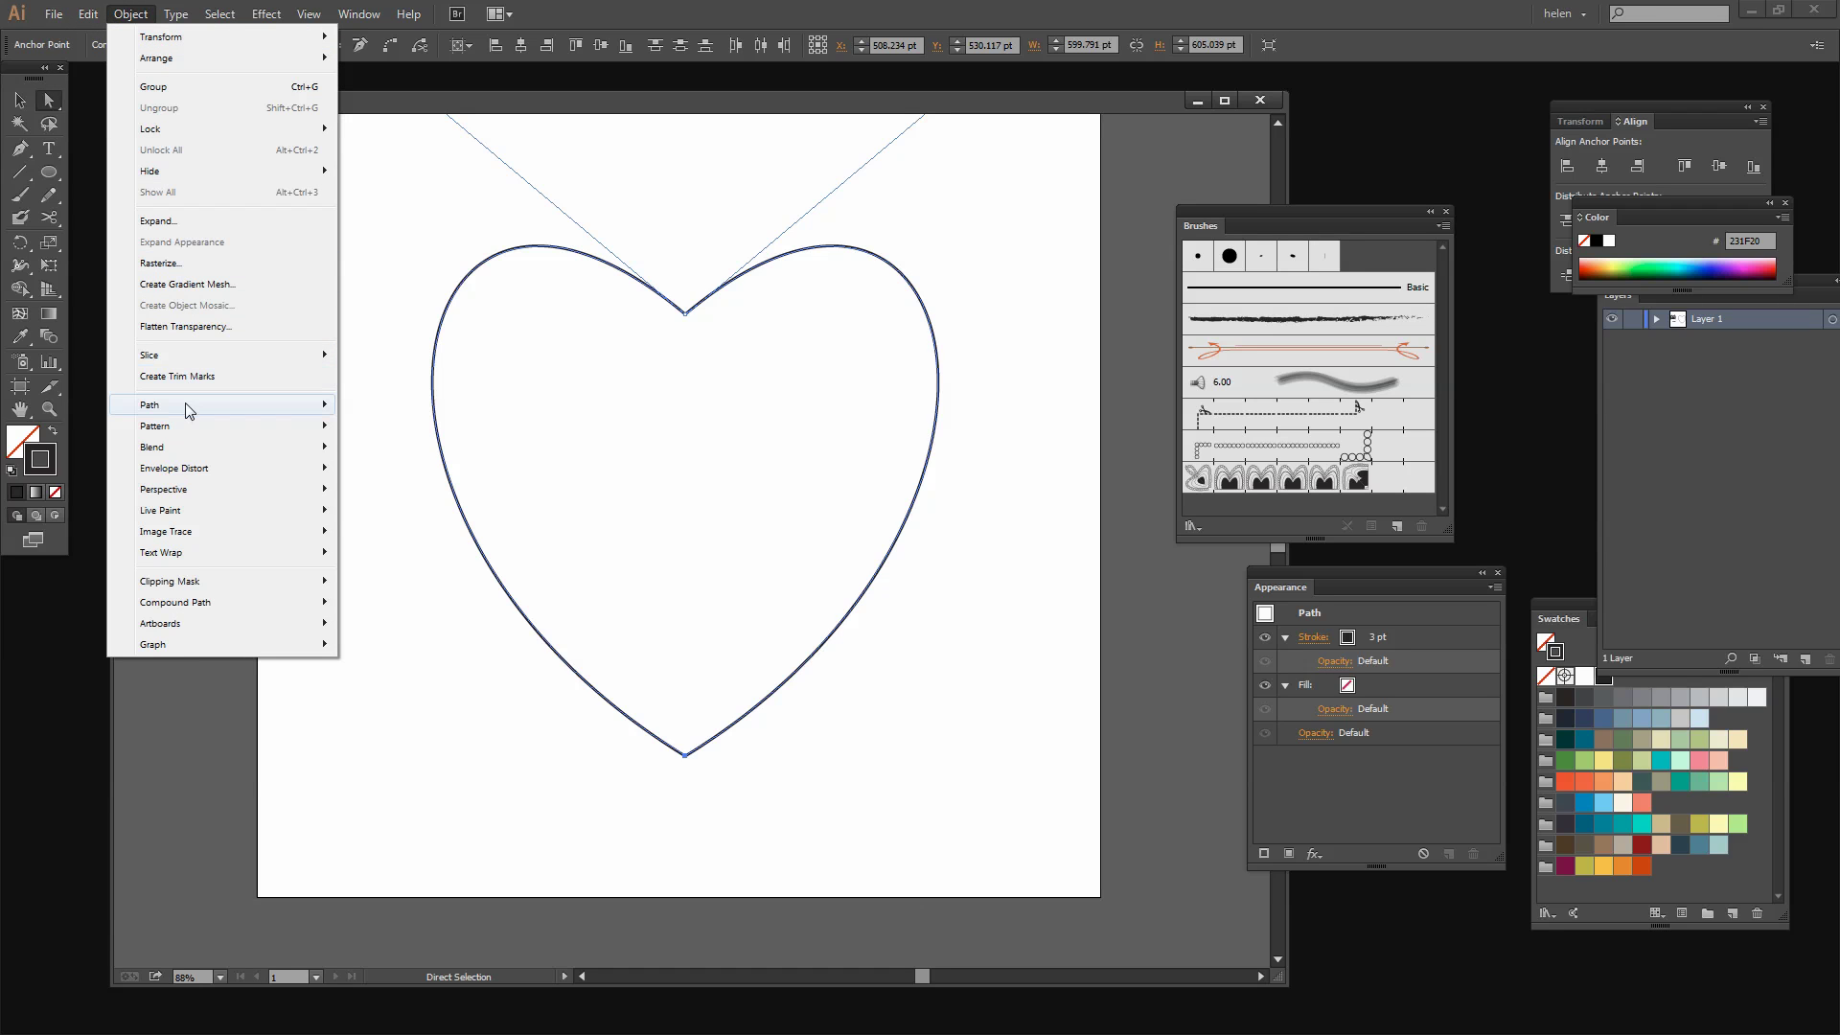
pyautogui.moveTo(291, 409)
pyautogui.click(393, 405)
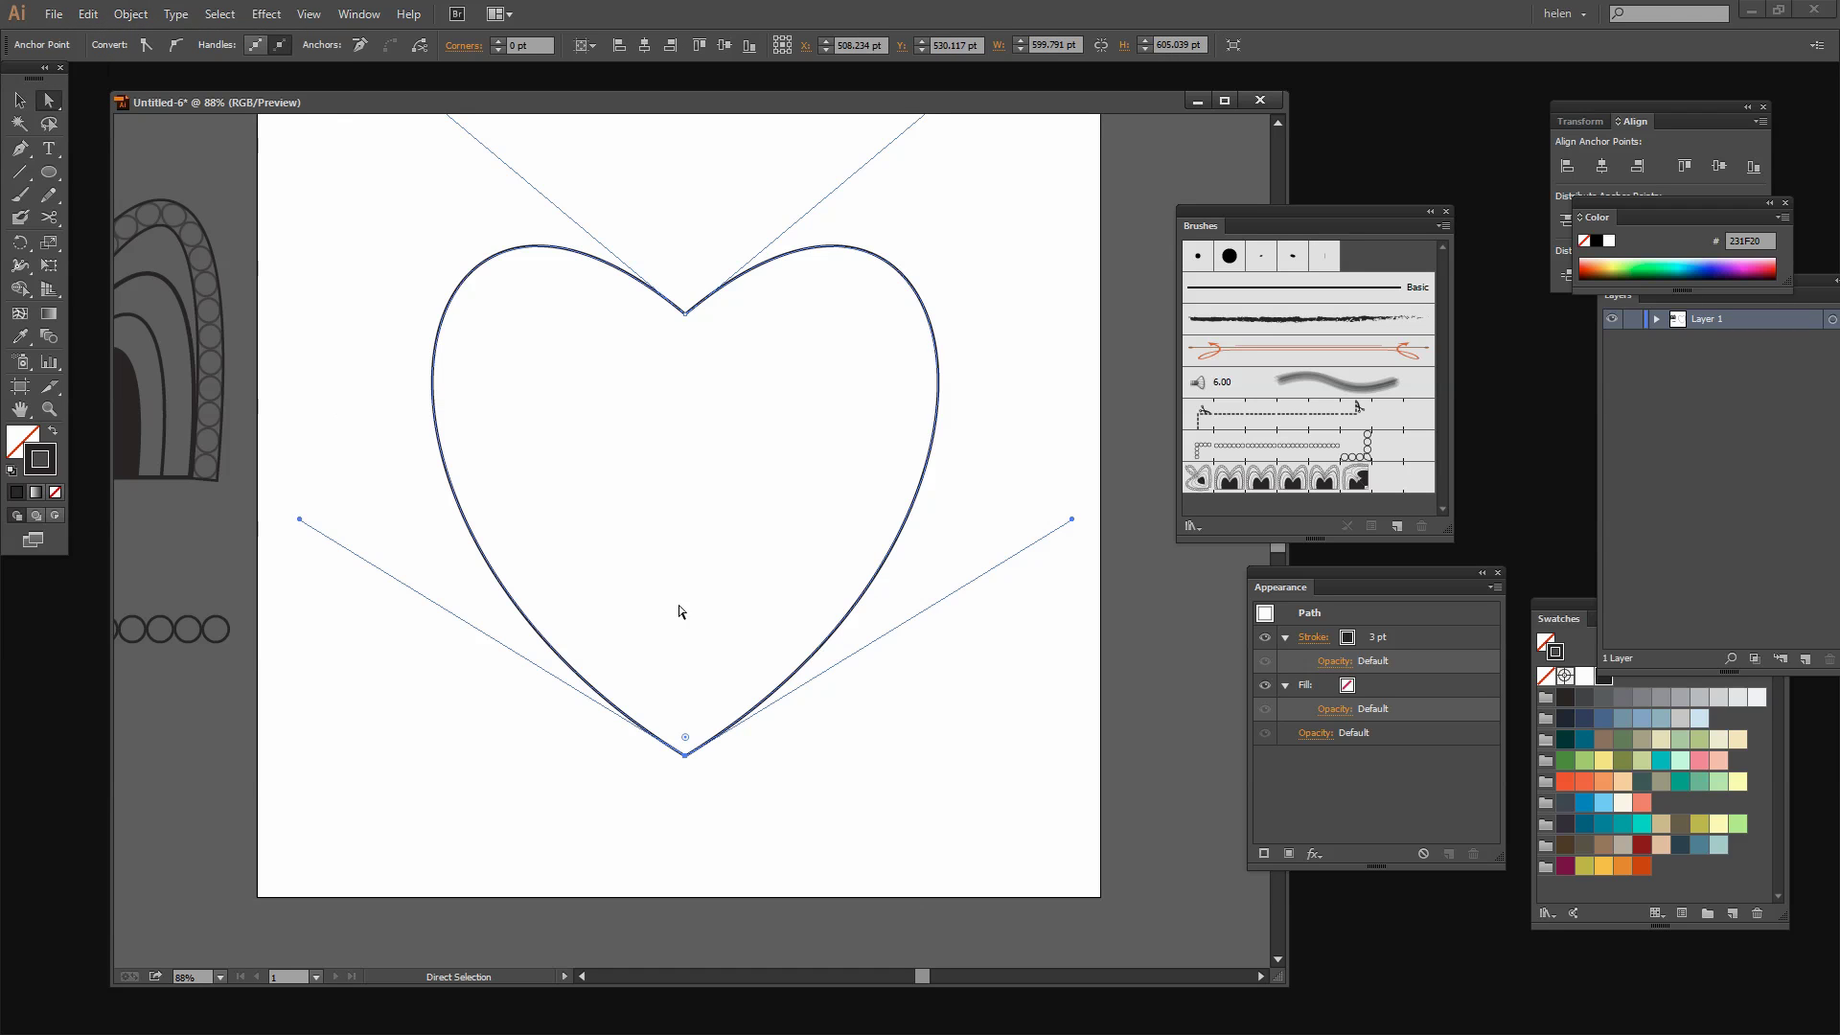
pyautogui.click(767, 778)
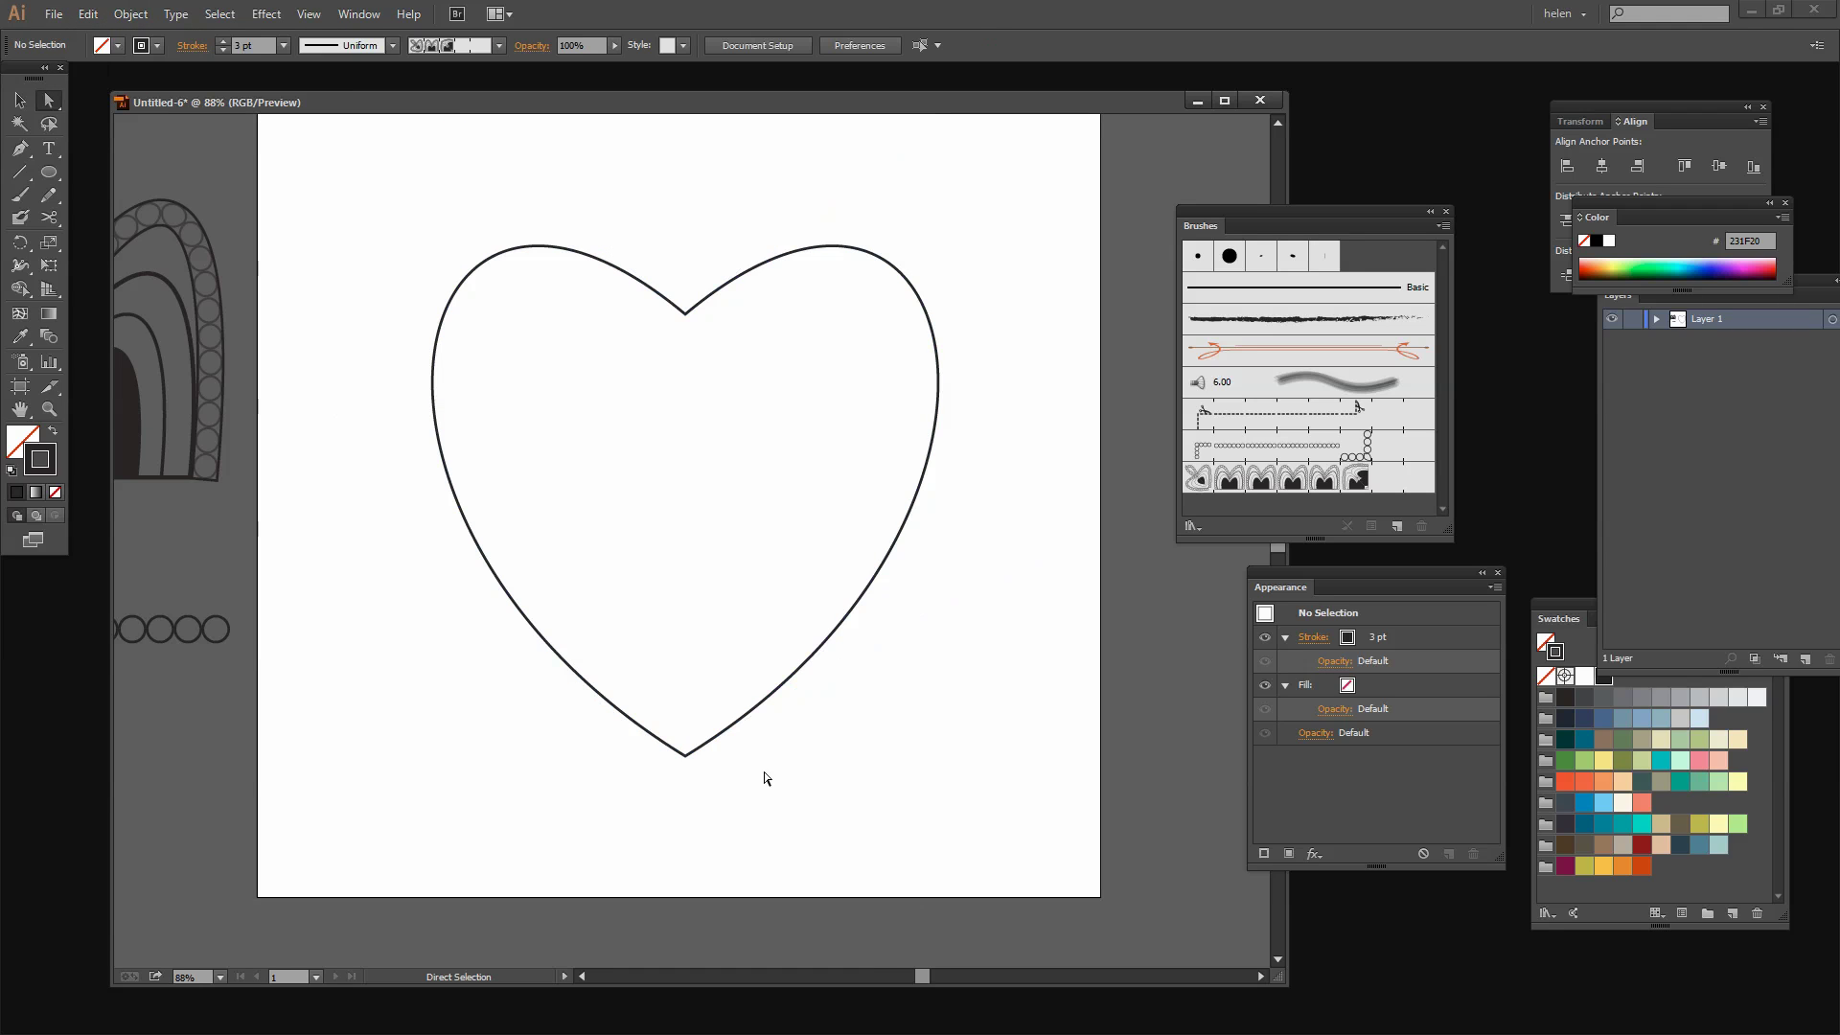
# Step: Shift the joined anchor at the heart's top notch slightly down and to the left
pyautogui.click(685, 757)
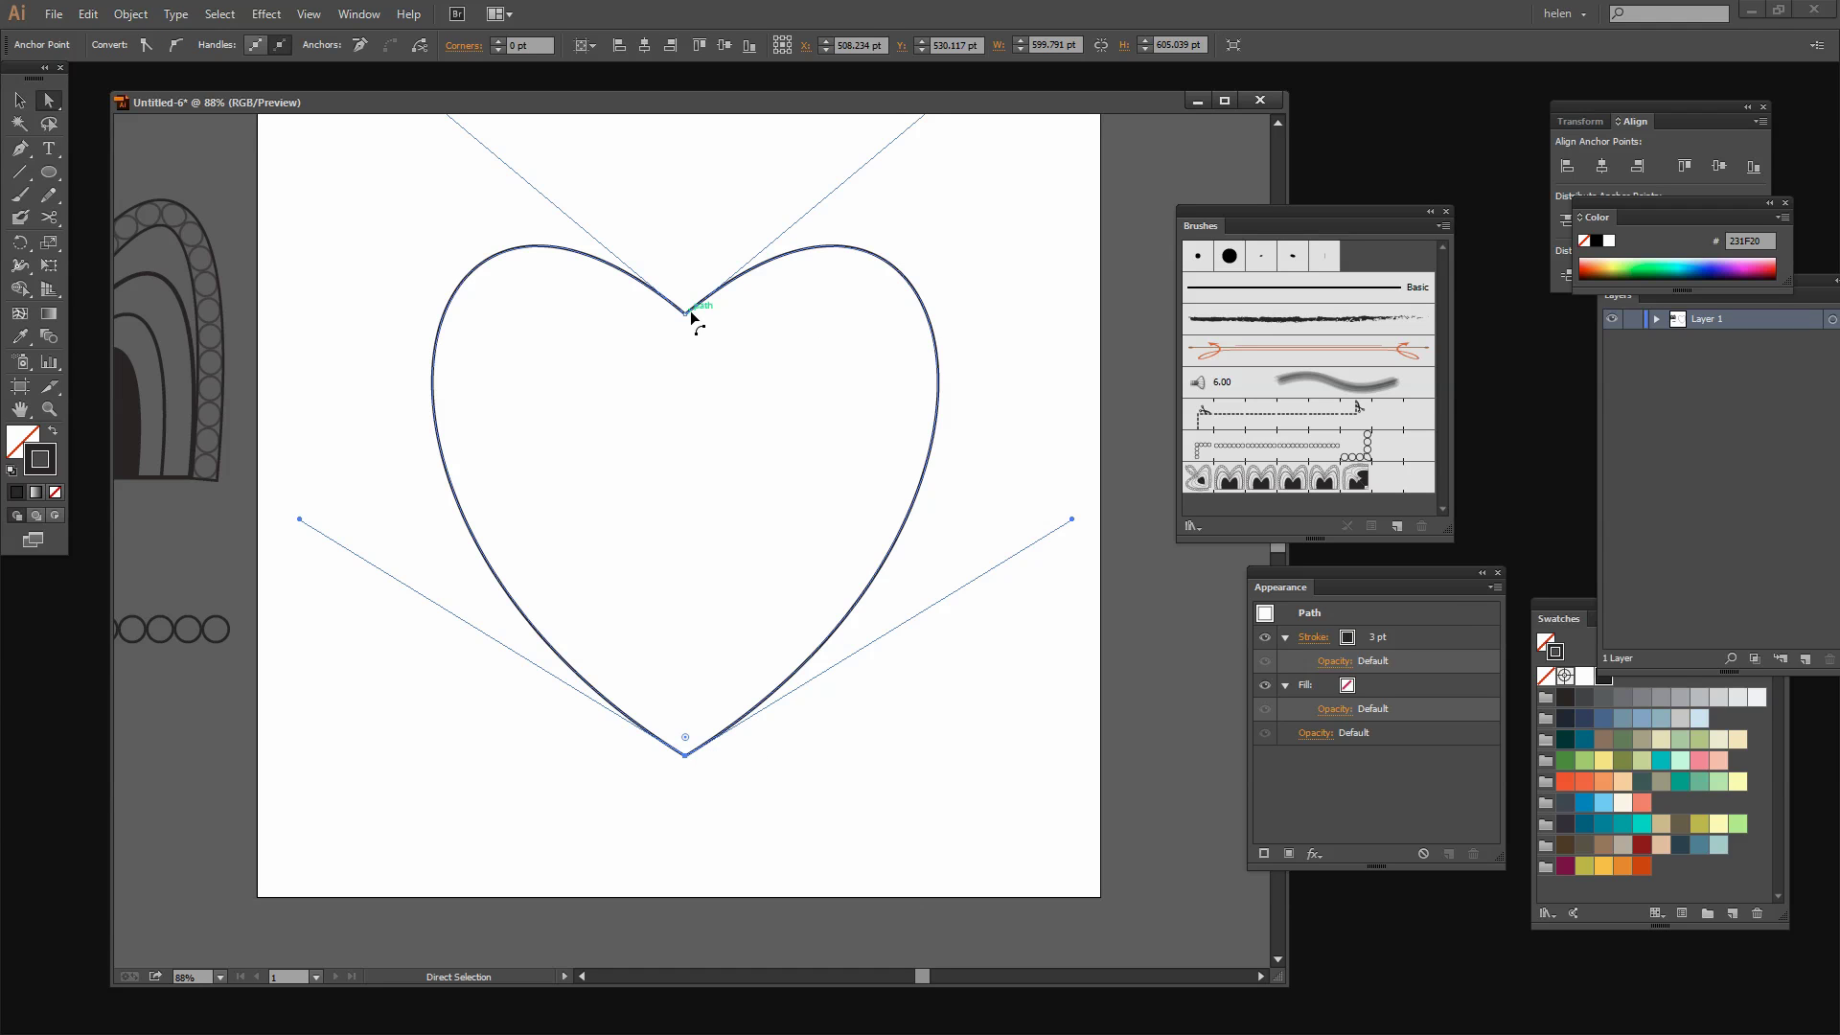
pyautogui.moveTo(686, 317); pyautogui.dragTo(679, 330)
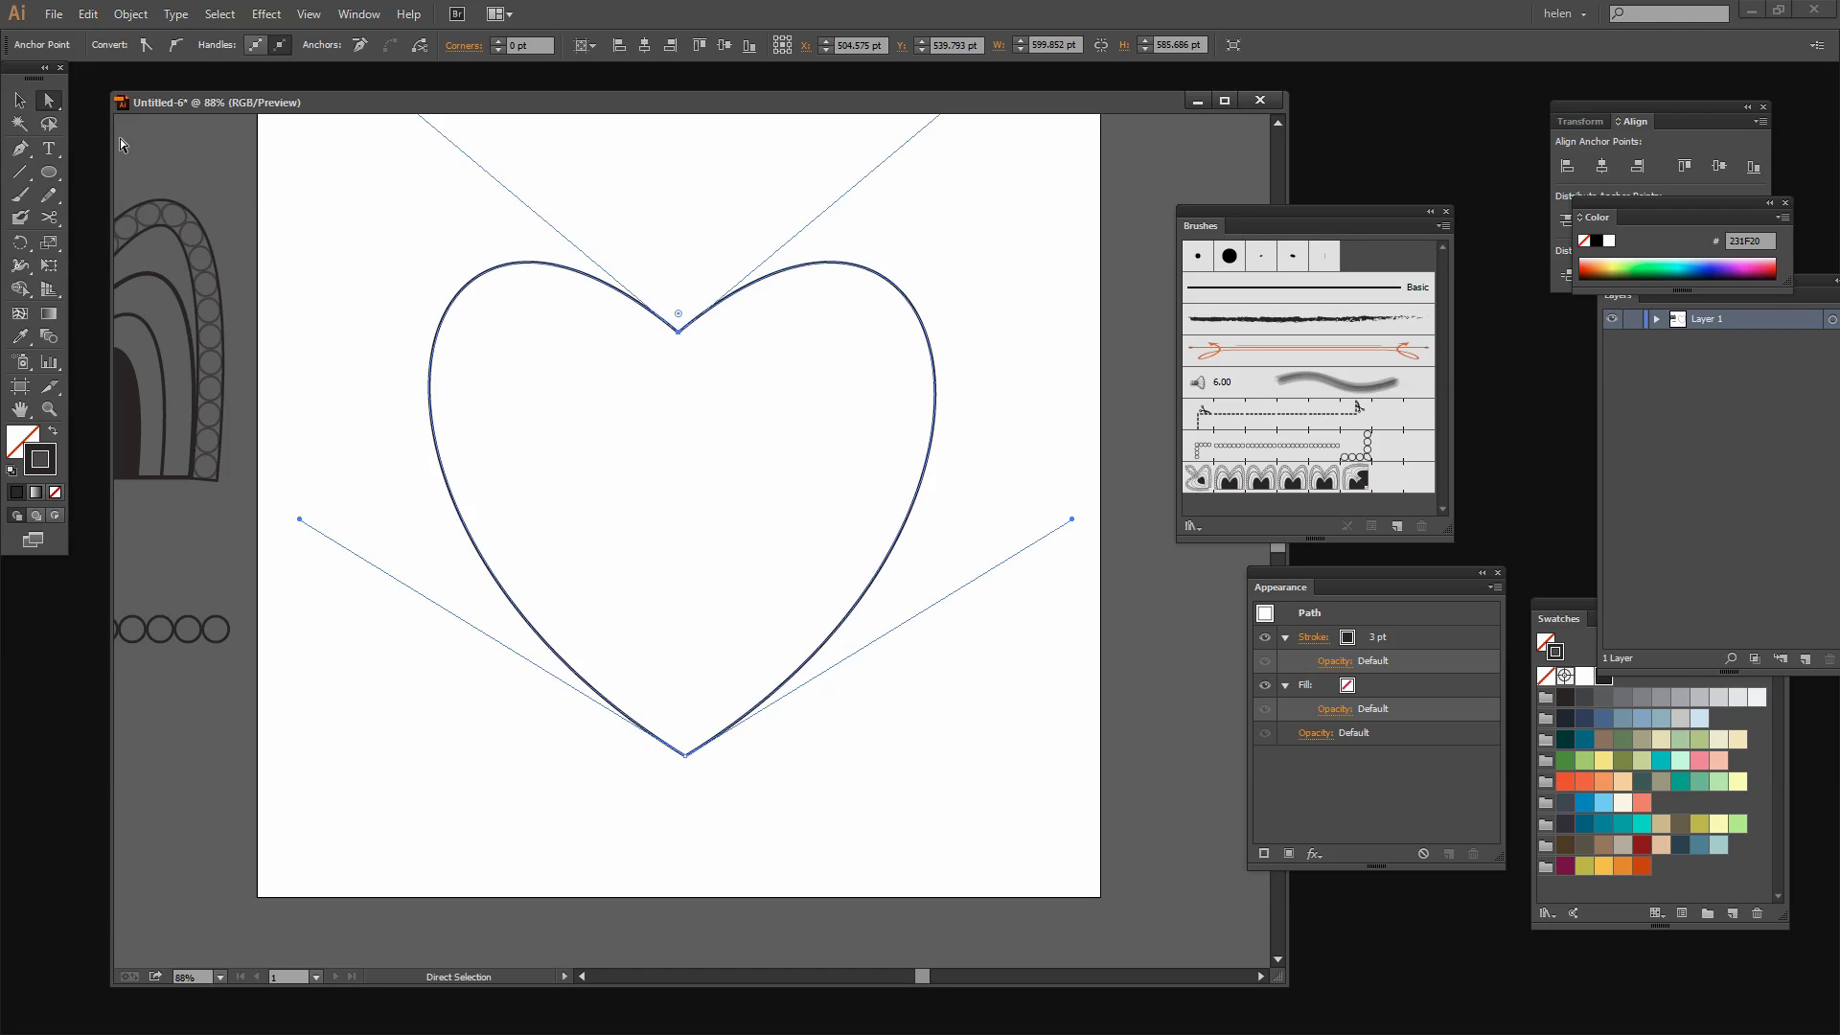
# Step: Move the whole heart down a little and enlarge it to about 638 by 623 pt
pyautogui.click(19, 101)
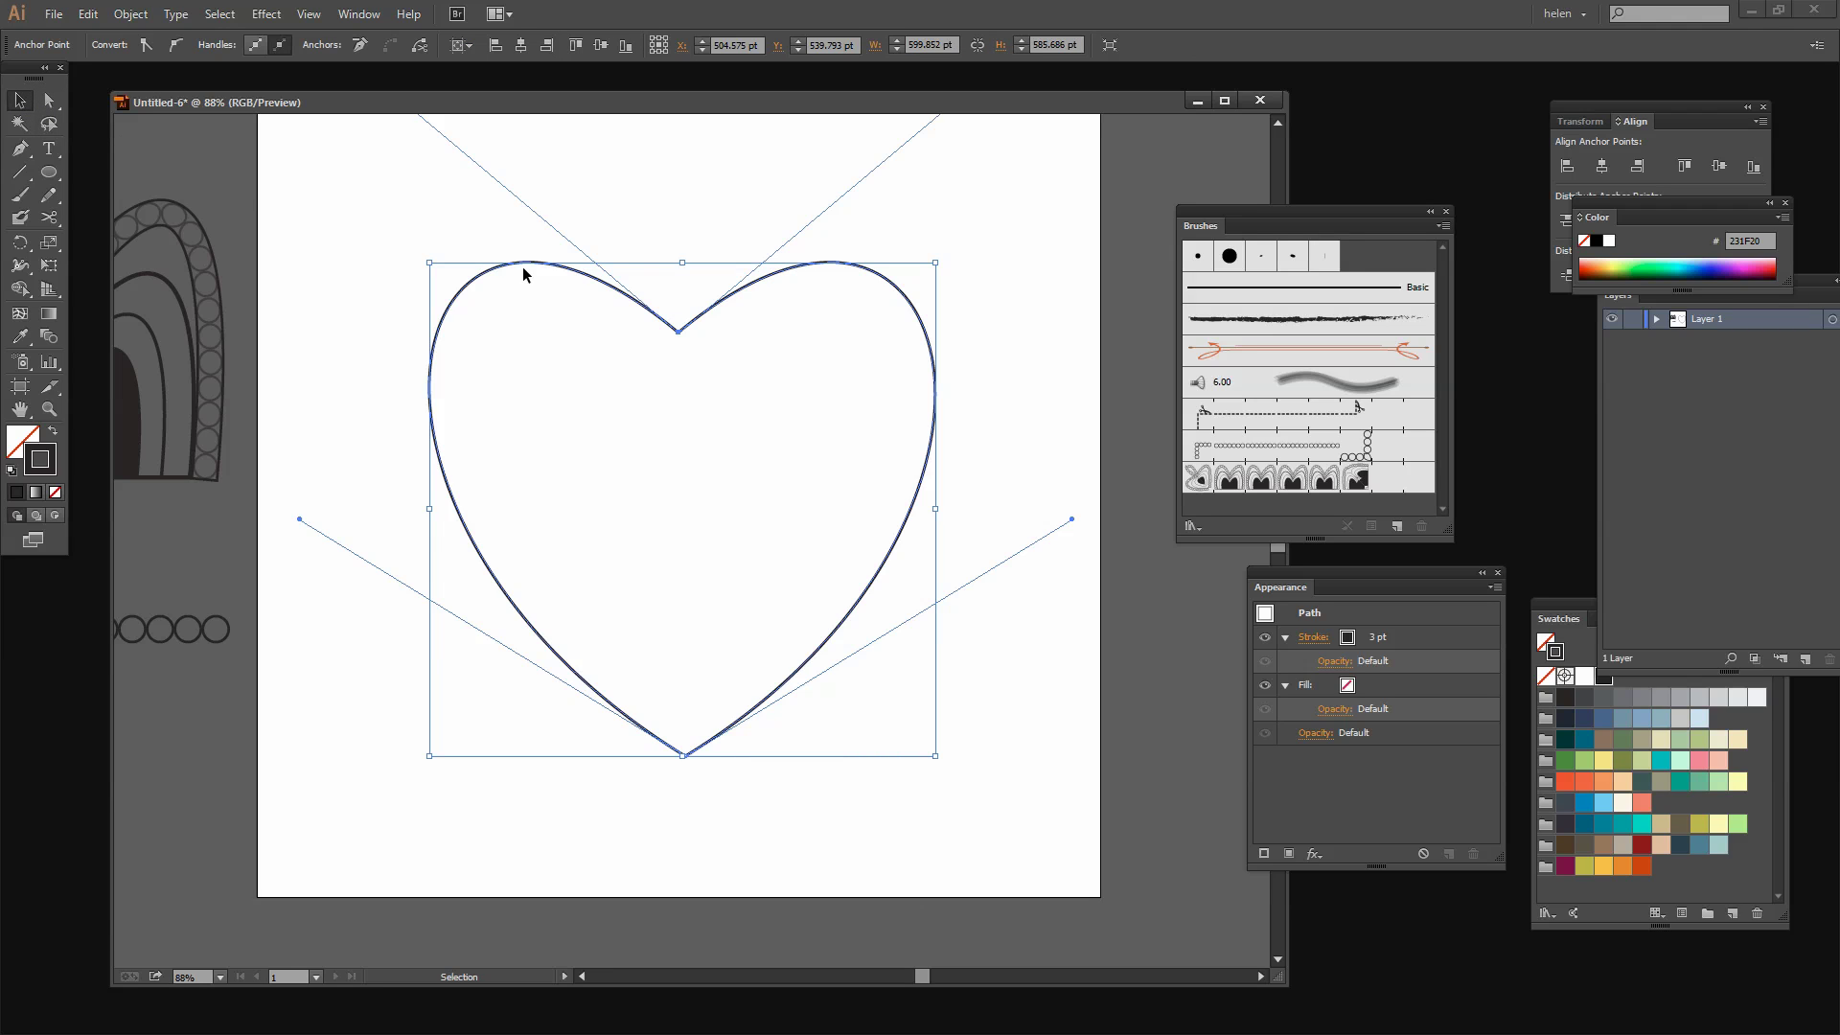
pyautogui.moveTo(523, 271); pyautogui.dragTo(508, 309)
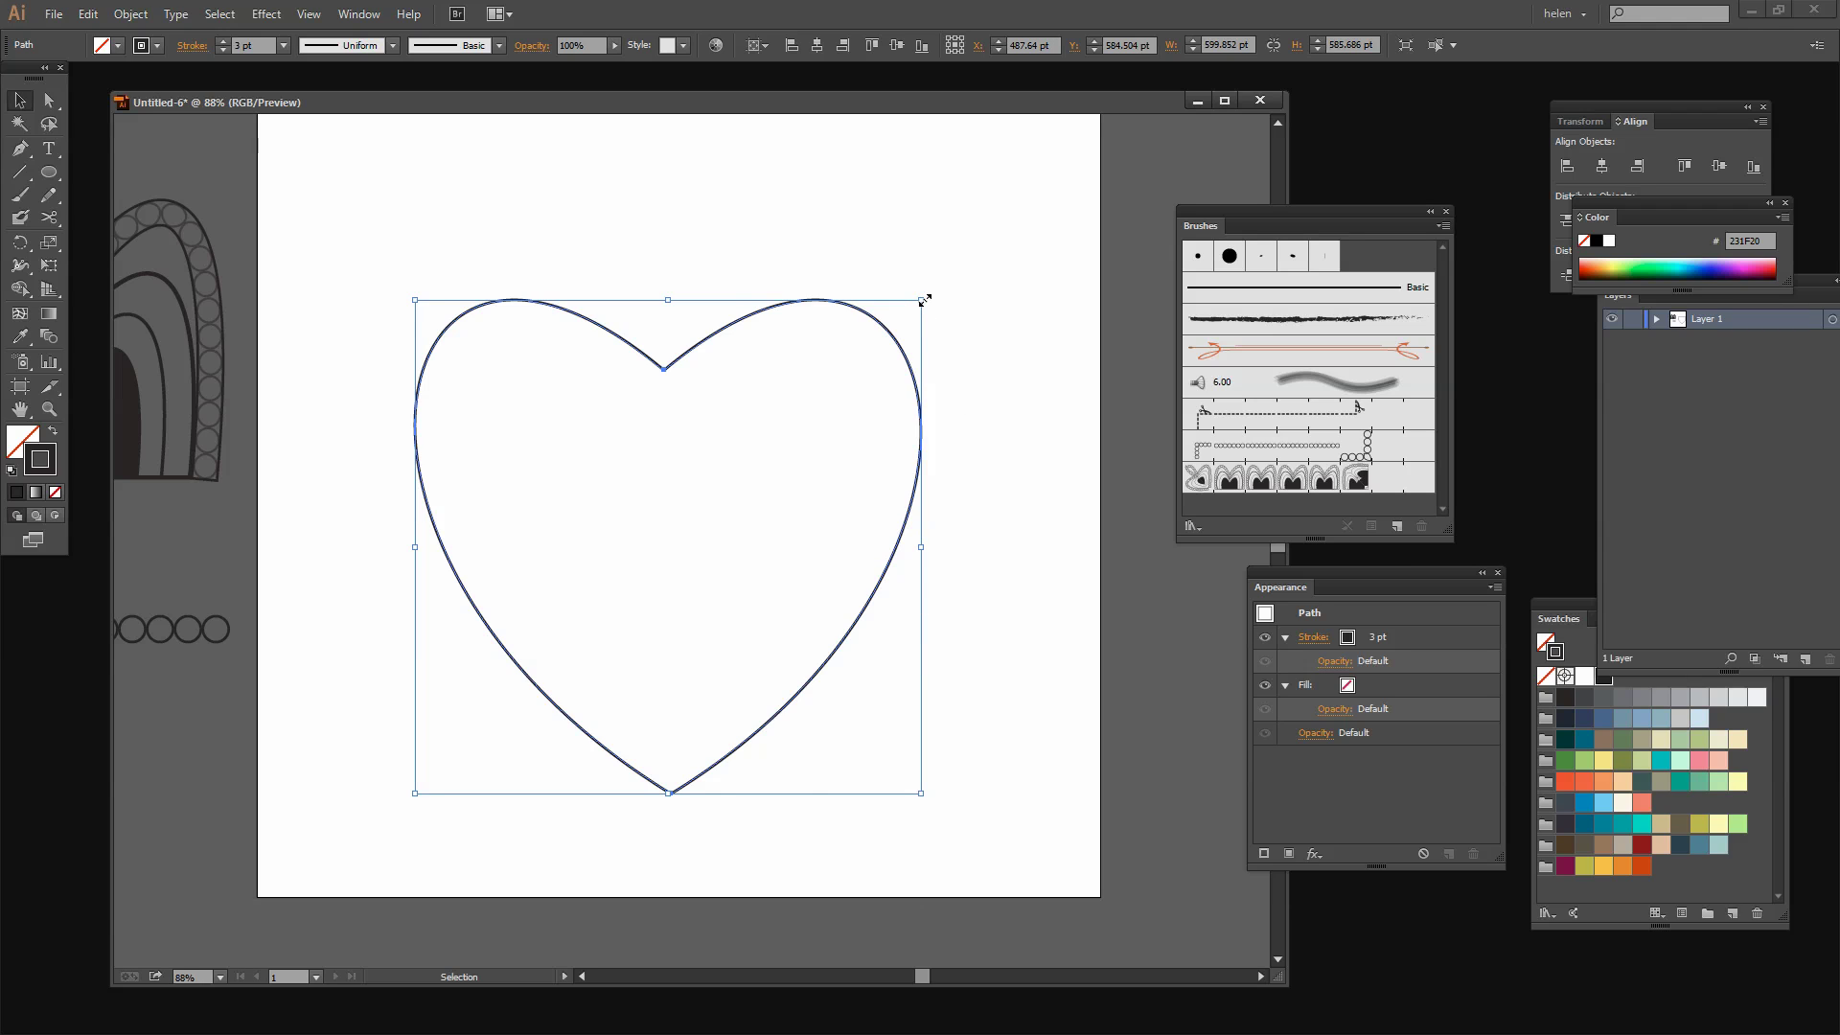
pyautogui.moveTo(922, 300); pyautogui.dragTo(954, 268)
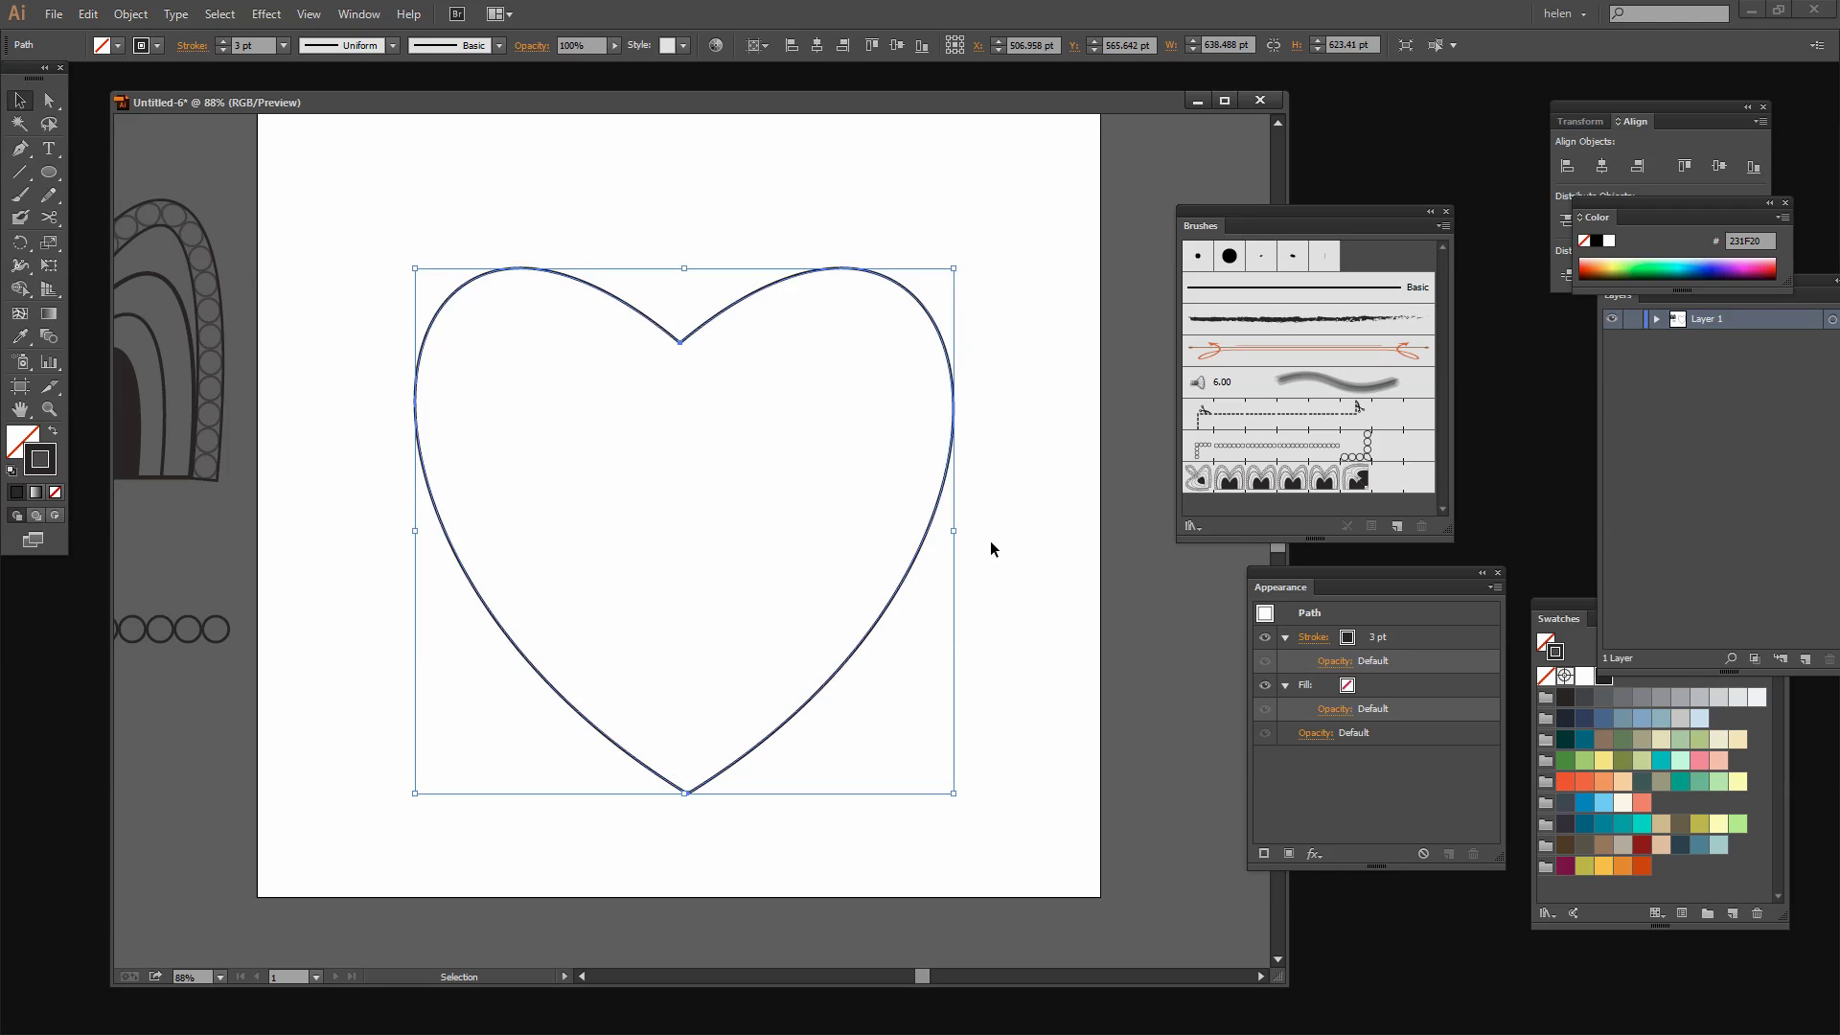
pyautogui.click(991, 538)
# Step: Create a copy of the heart scaled uniformly to 85%, nested inside the original
pyautogui.click(791, 281)
pyautogui.click(131, 15)
pyautogui.click(131, 14)
pyautogui.click(131, 14)
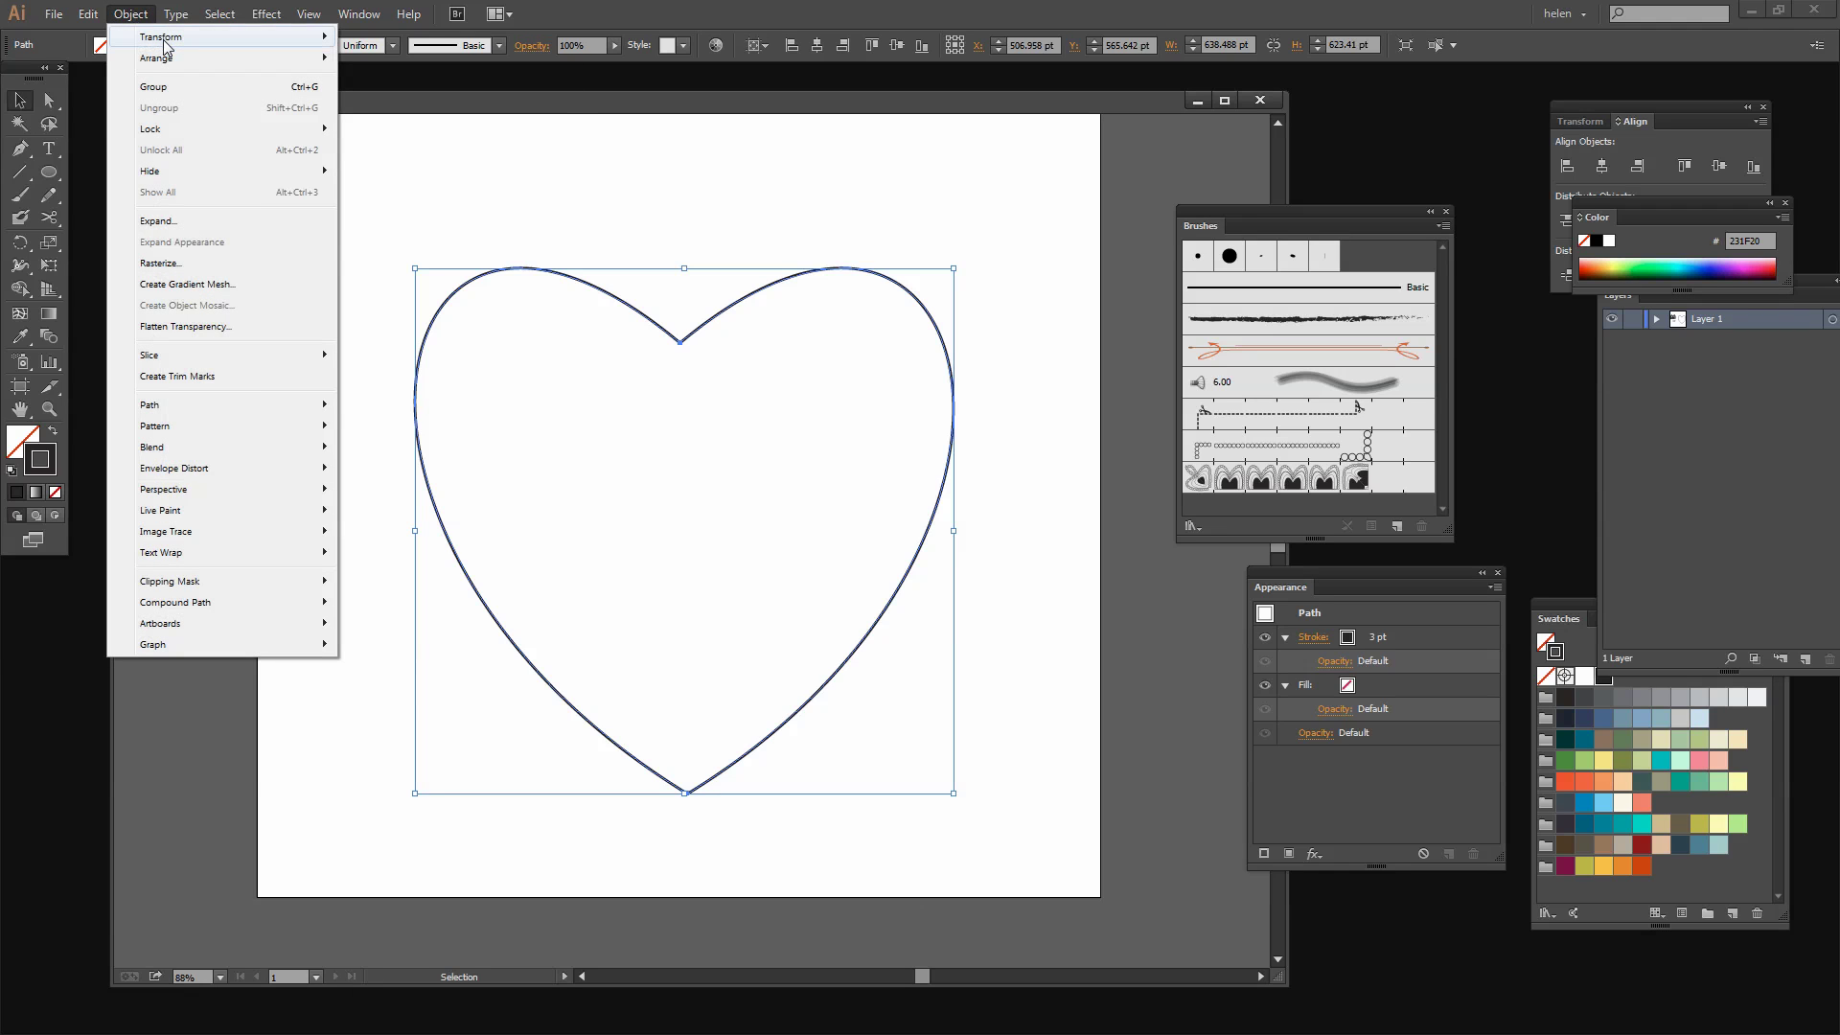
pyautogui.moveTo(165, 46)
pyautogui.click(471, 128)
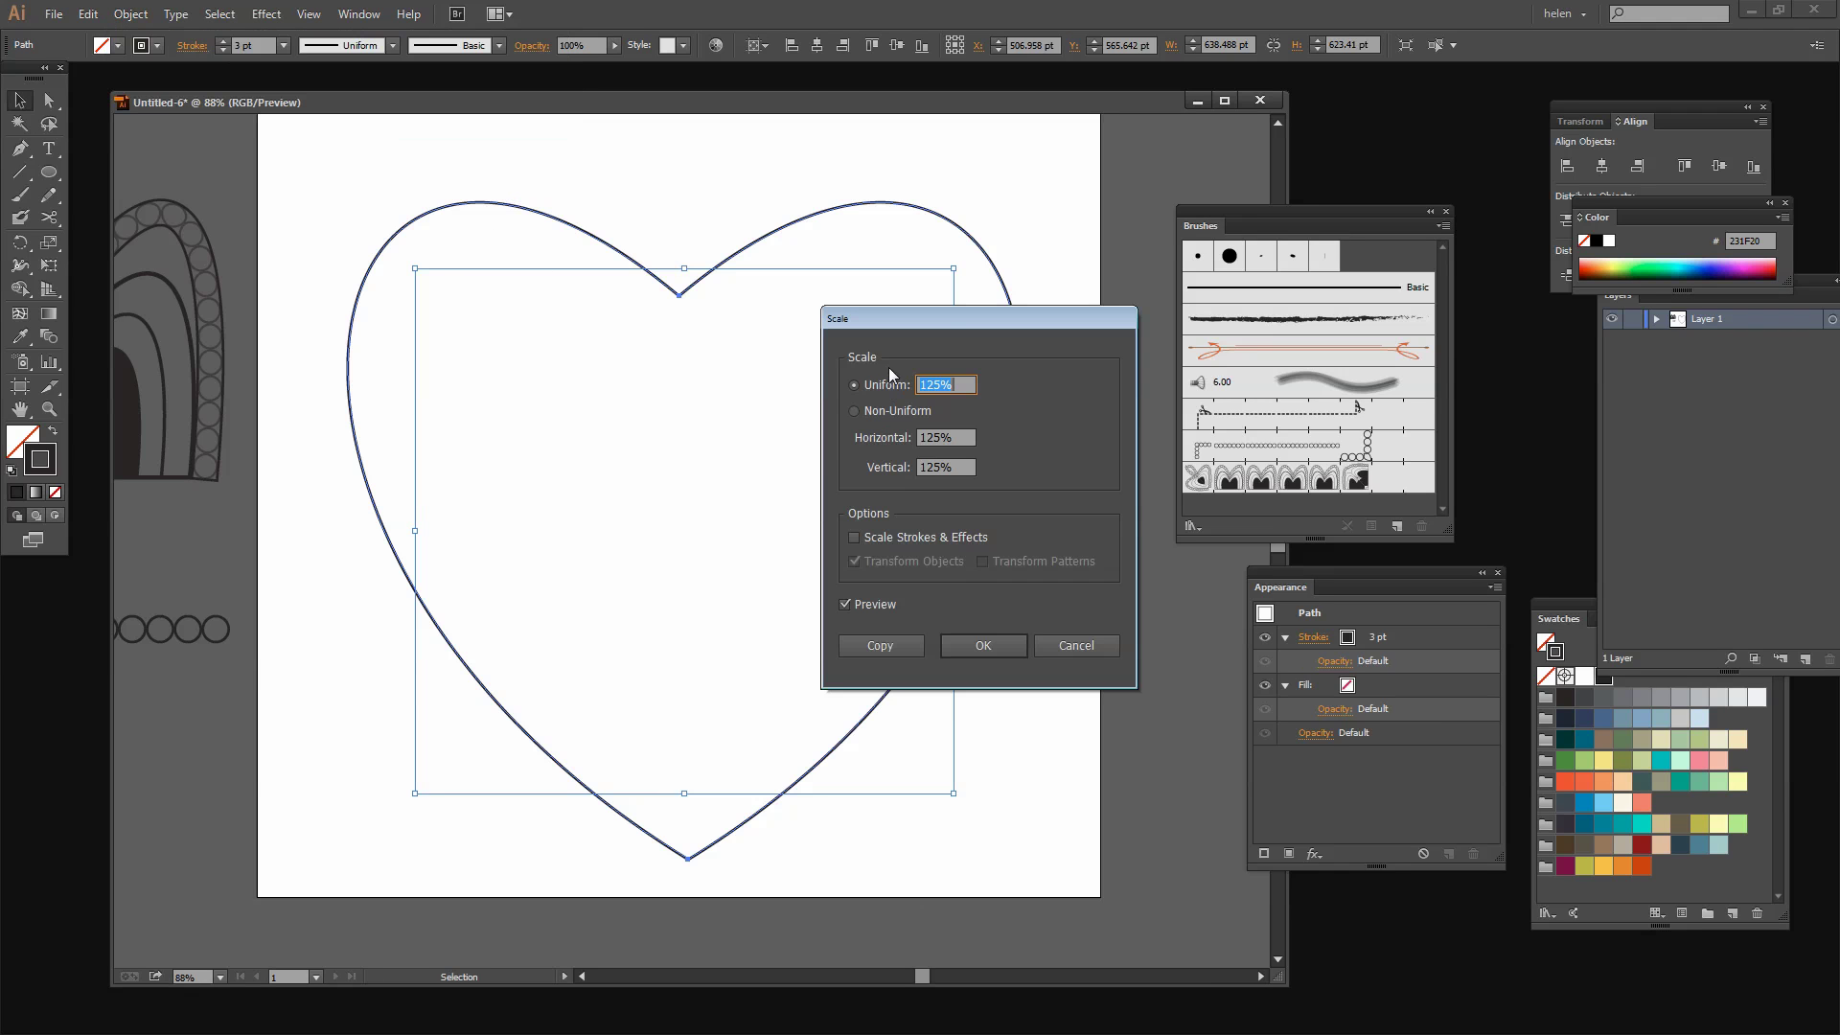
pyautogui.moveTo(944, 318); pyautogui.dragTo(1264, 270)
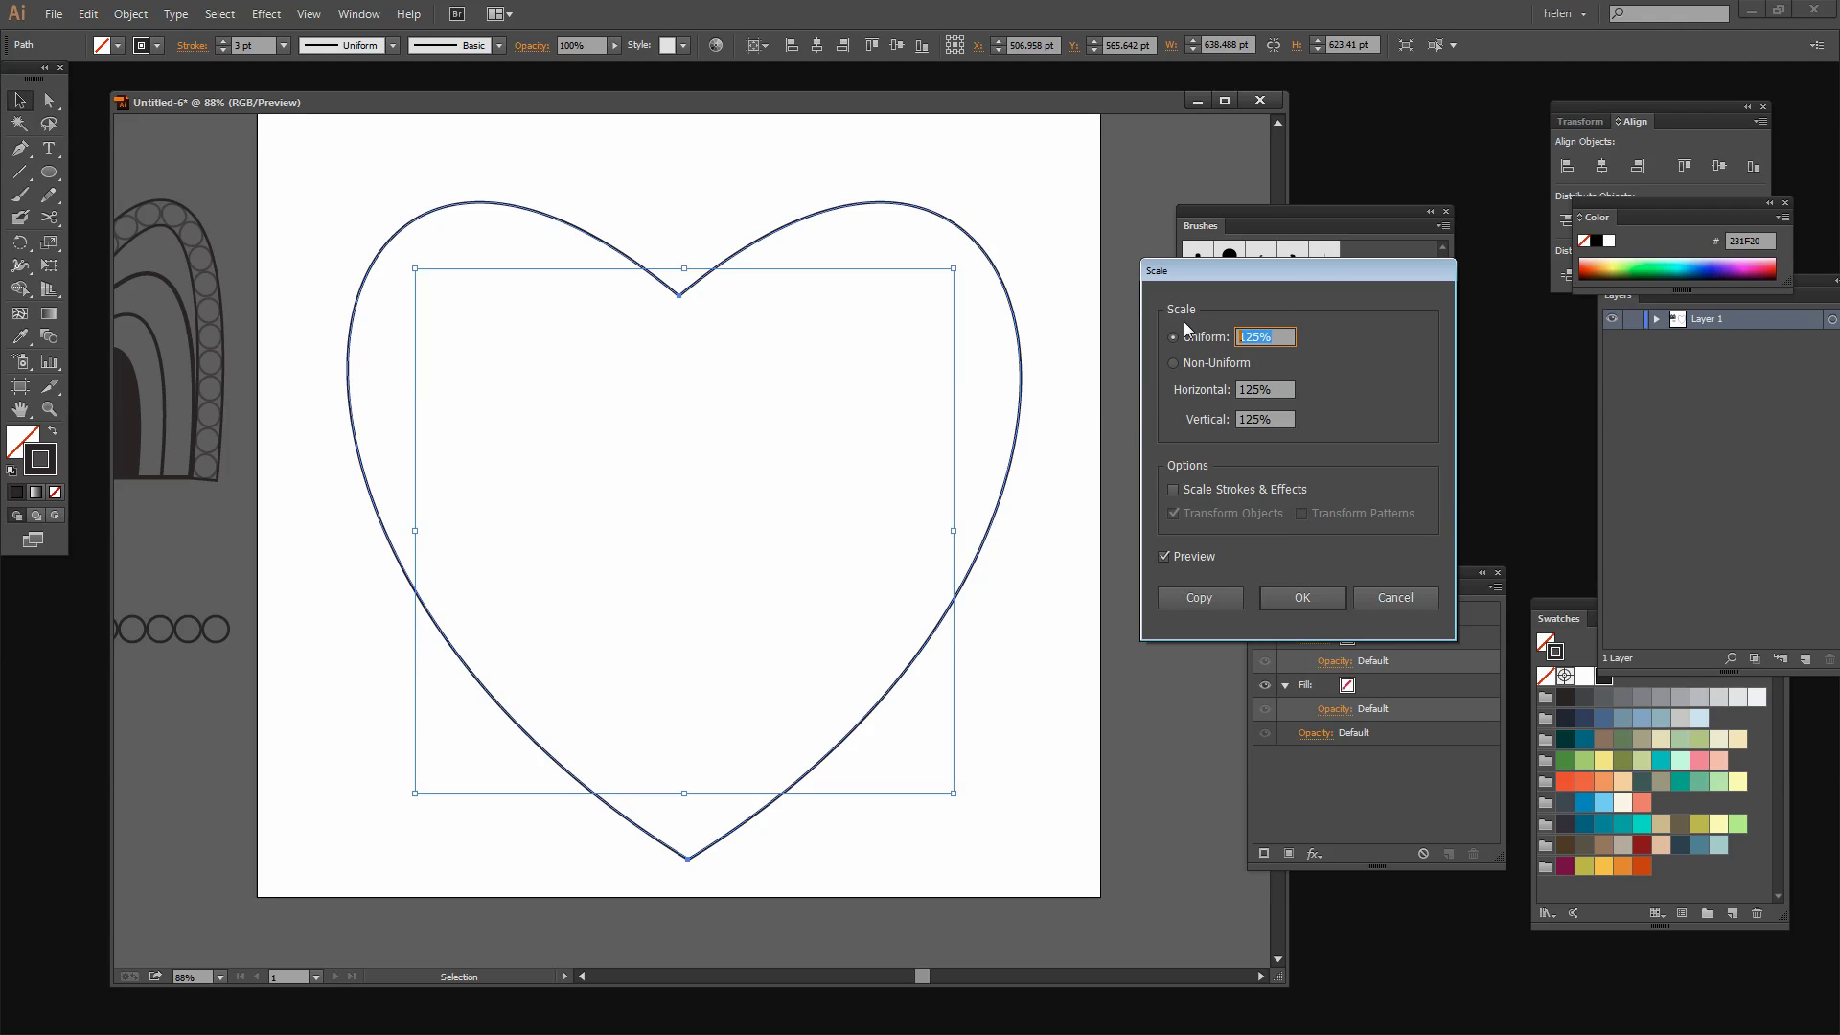
pyautogui.write('85')
pyautogui.press('Tab')
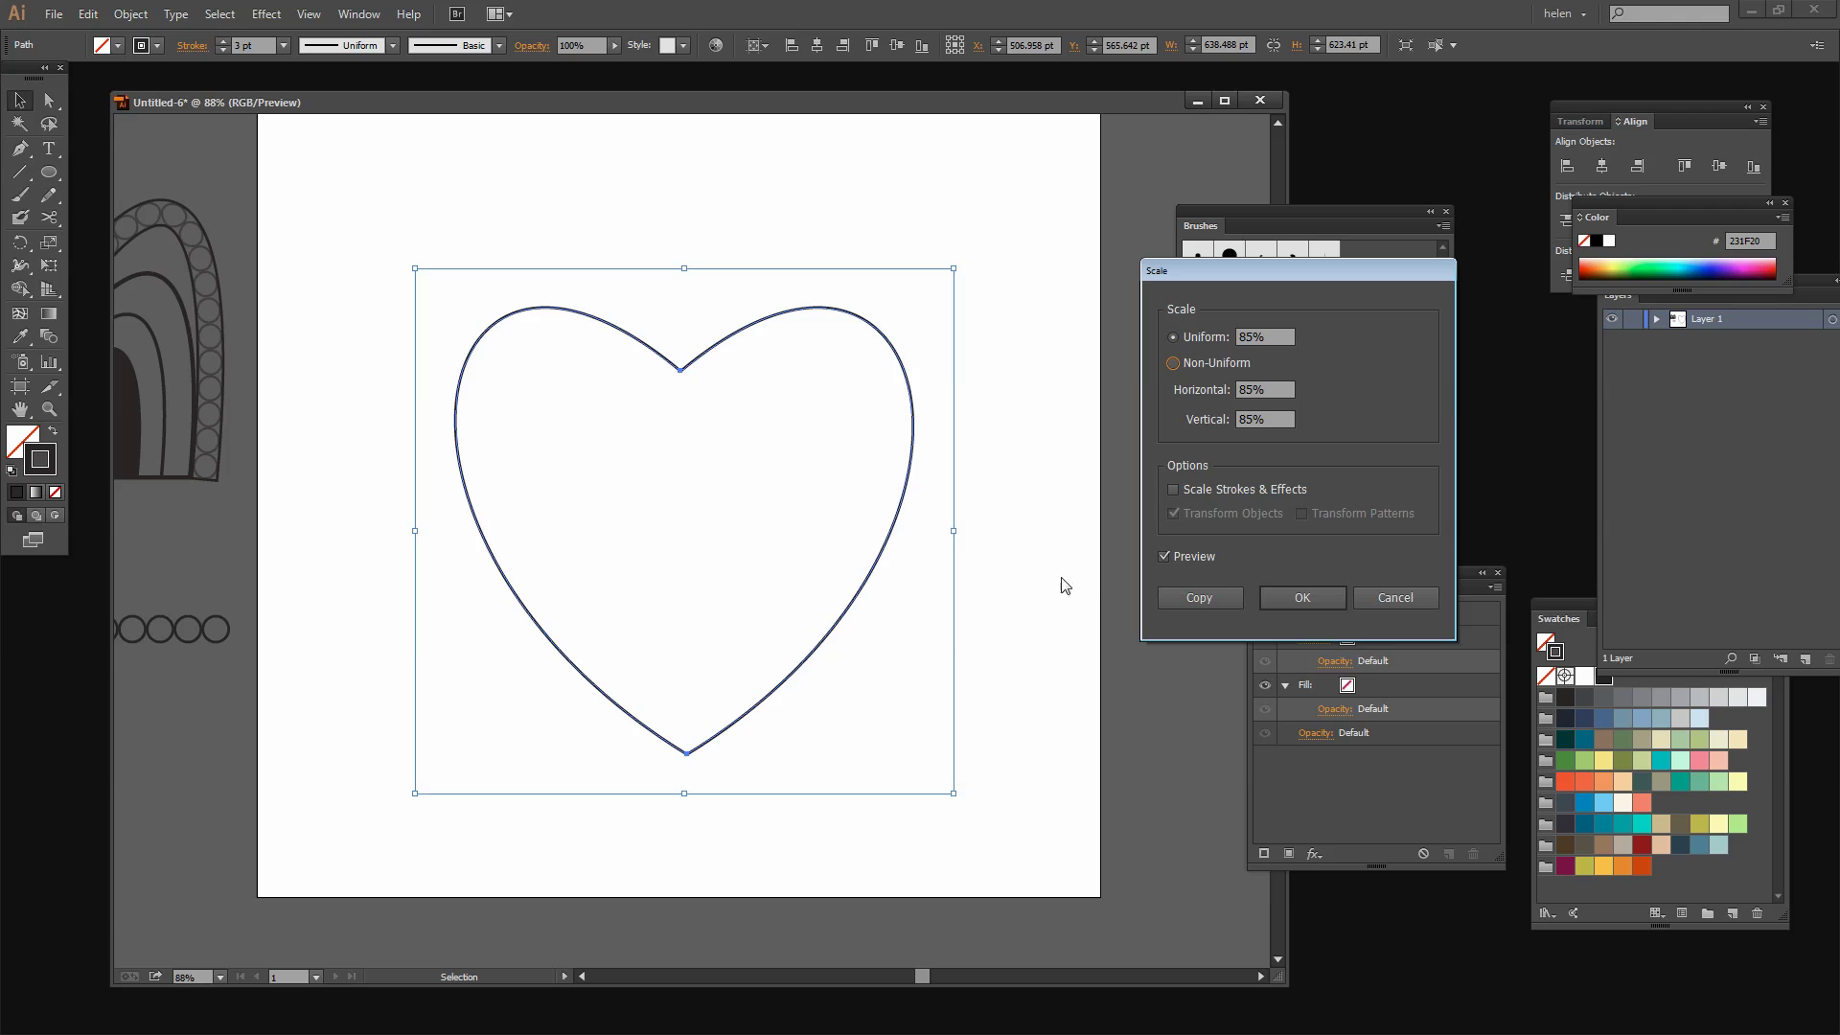
pyautogui.click(1193, 594)
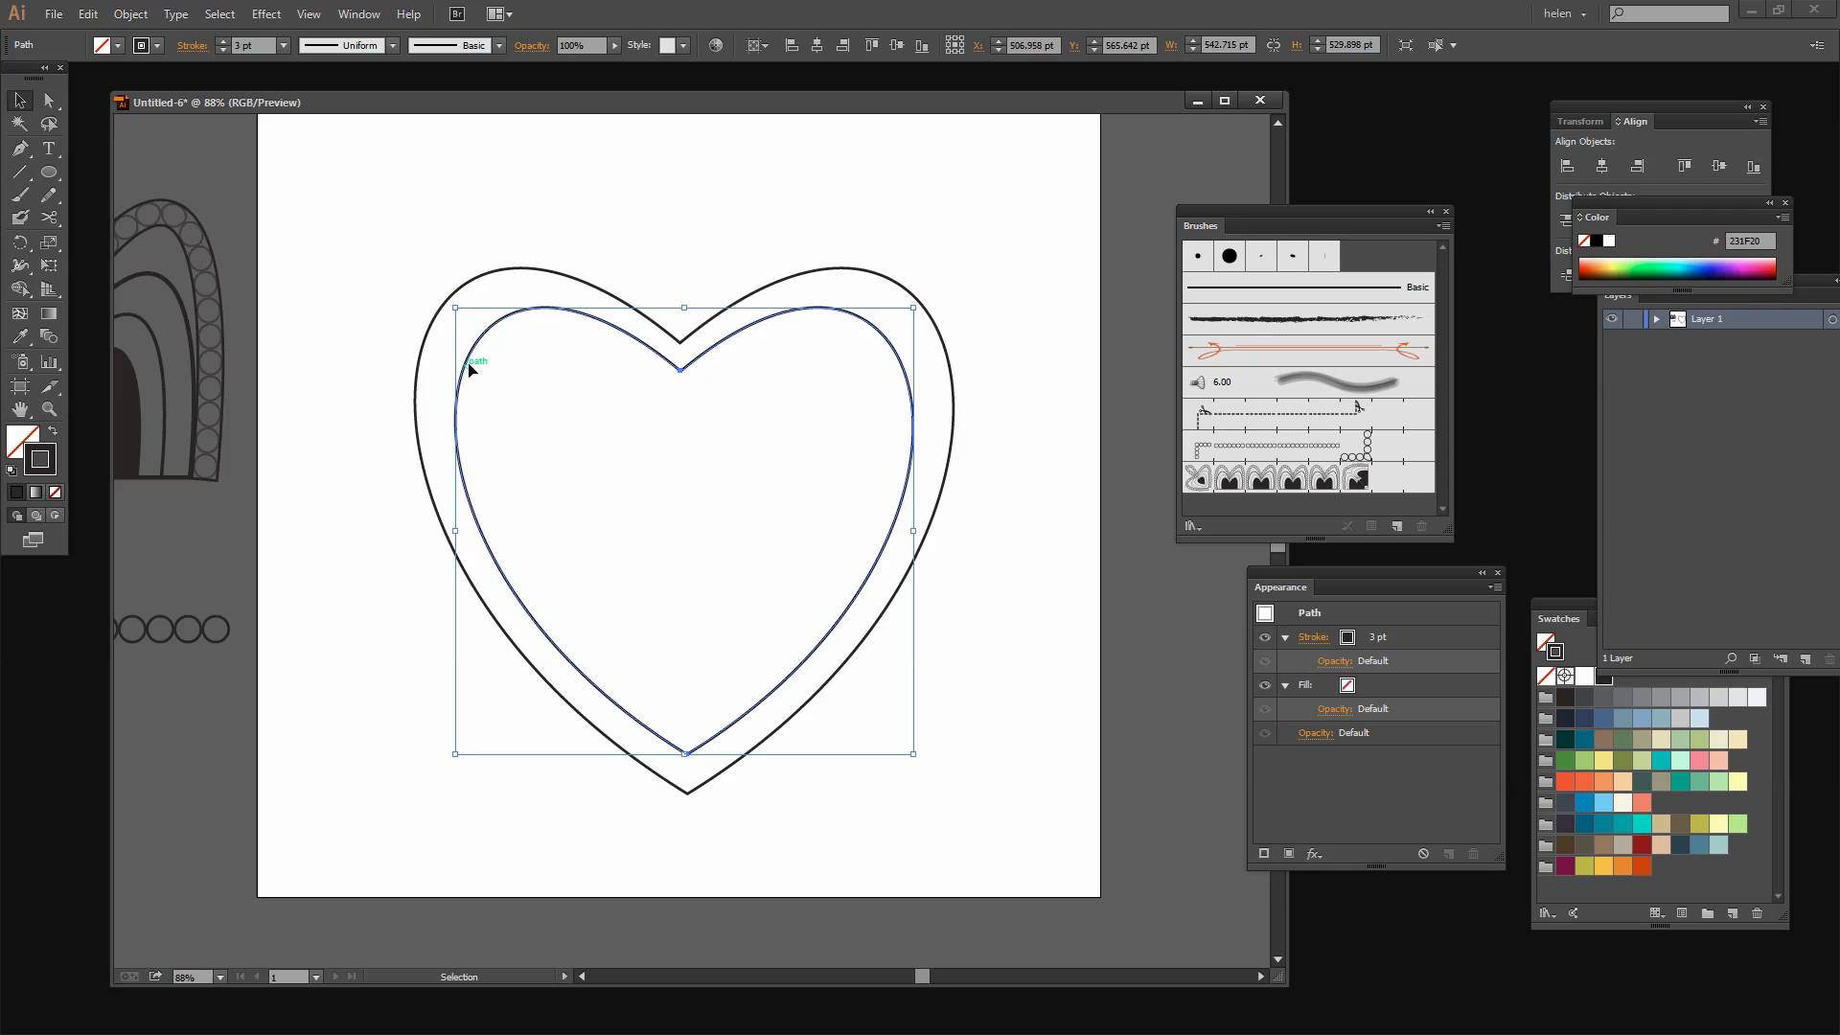
# Step: Apply the double-arch pattern brush to the outer heart, flipped across the path and scaled to 20%
pyautogui.click(422, 360)
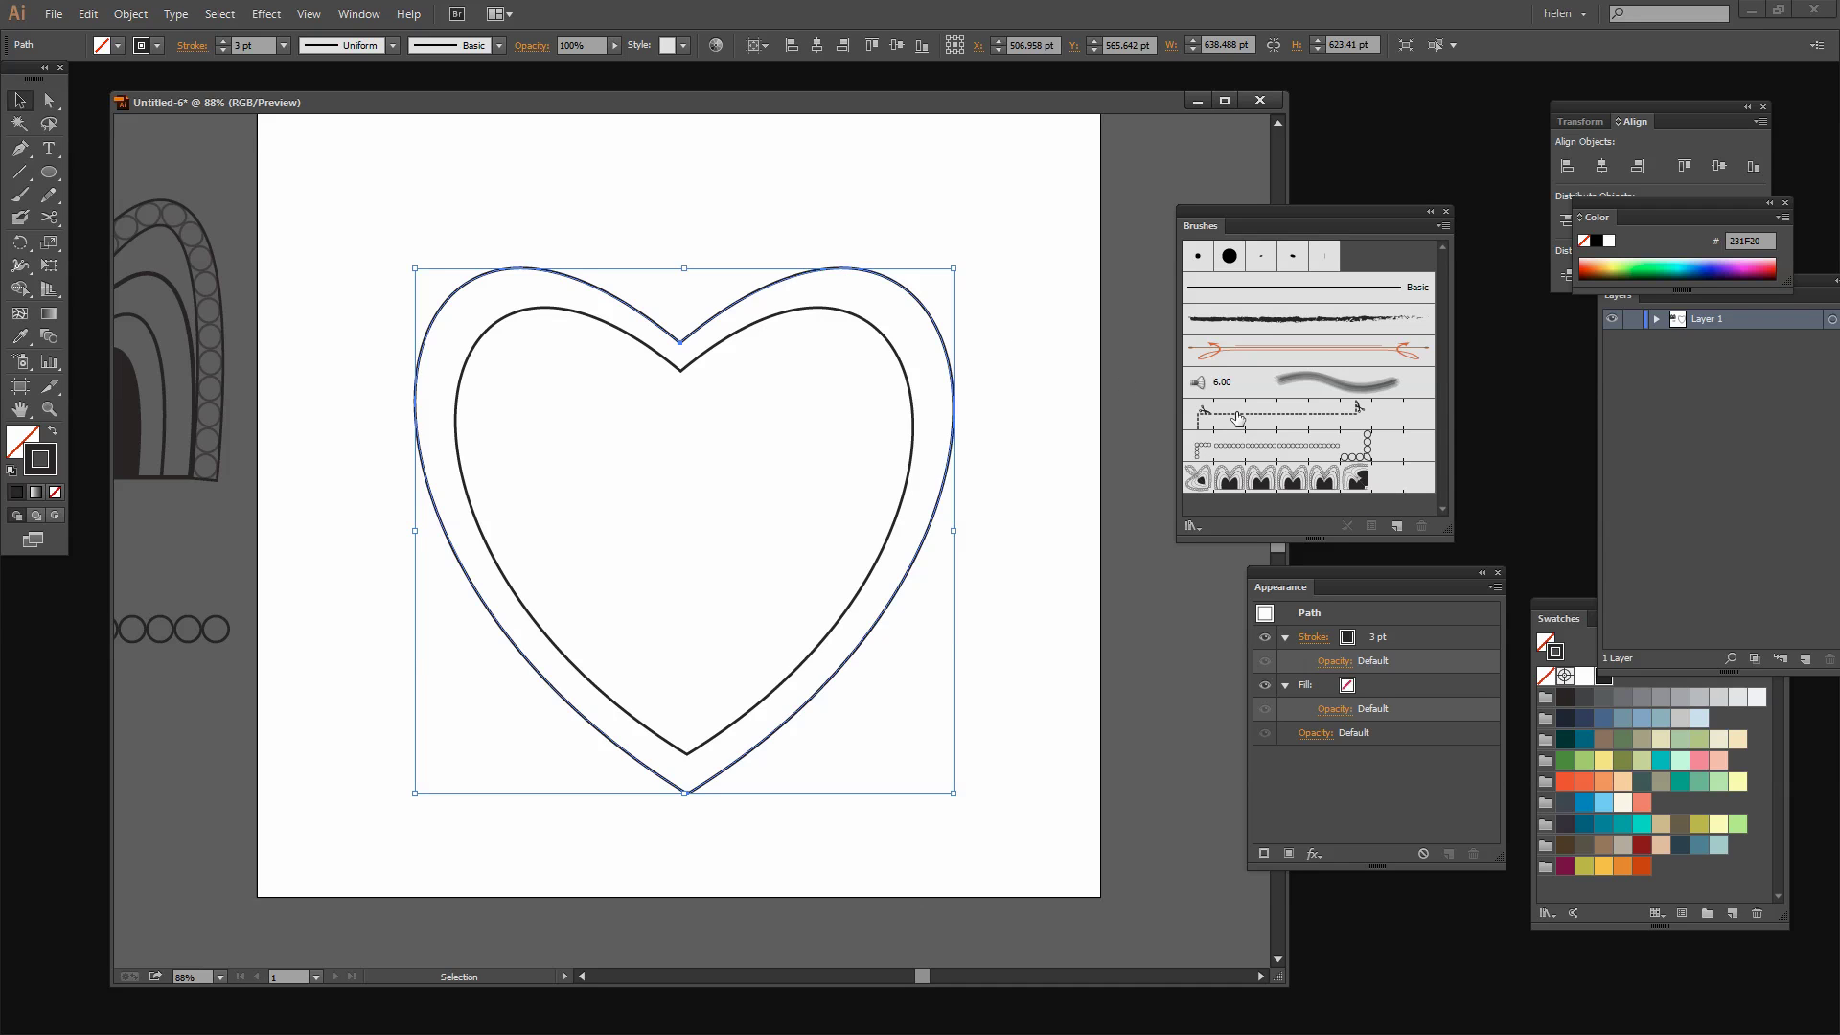
pyautogui.click(1286, 479)
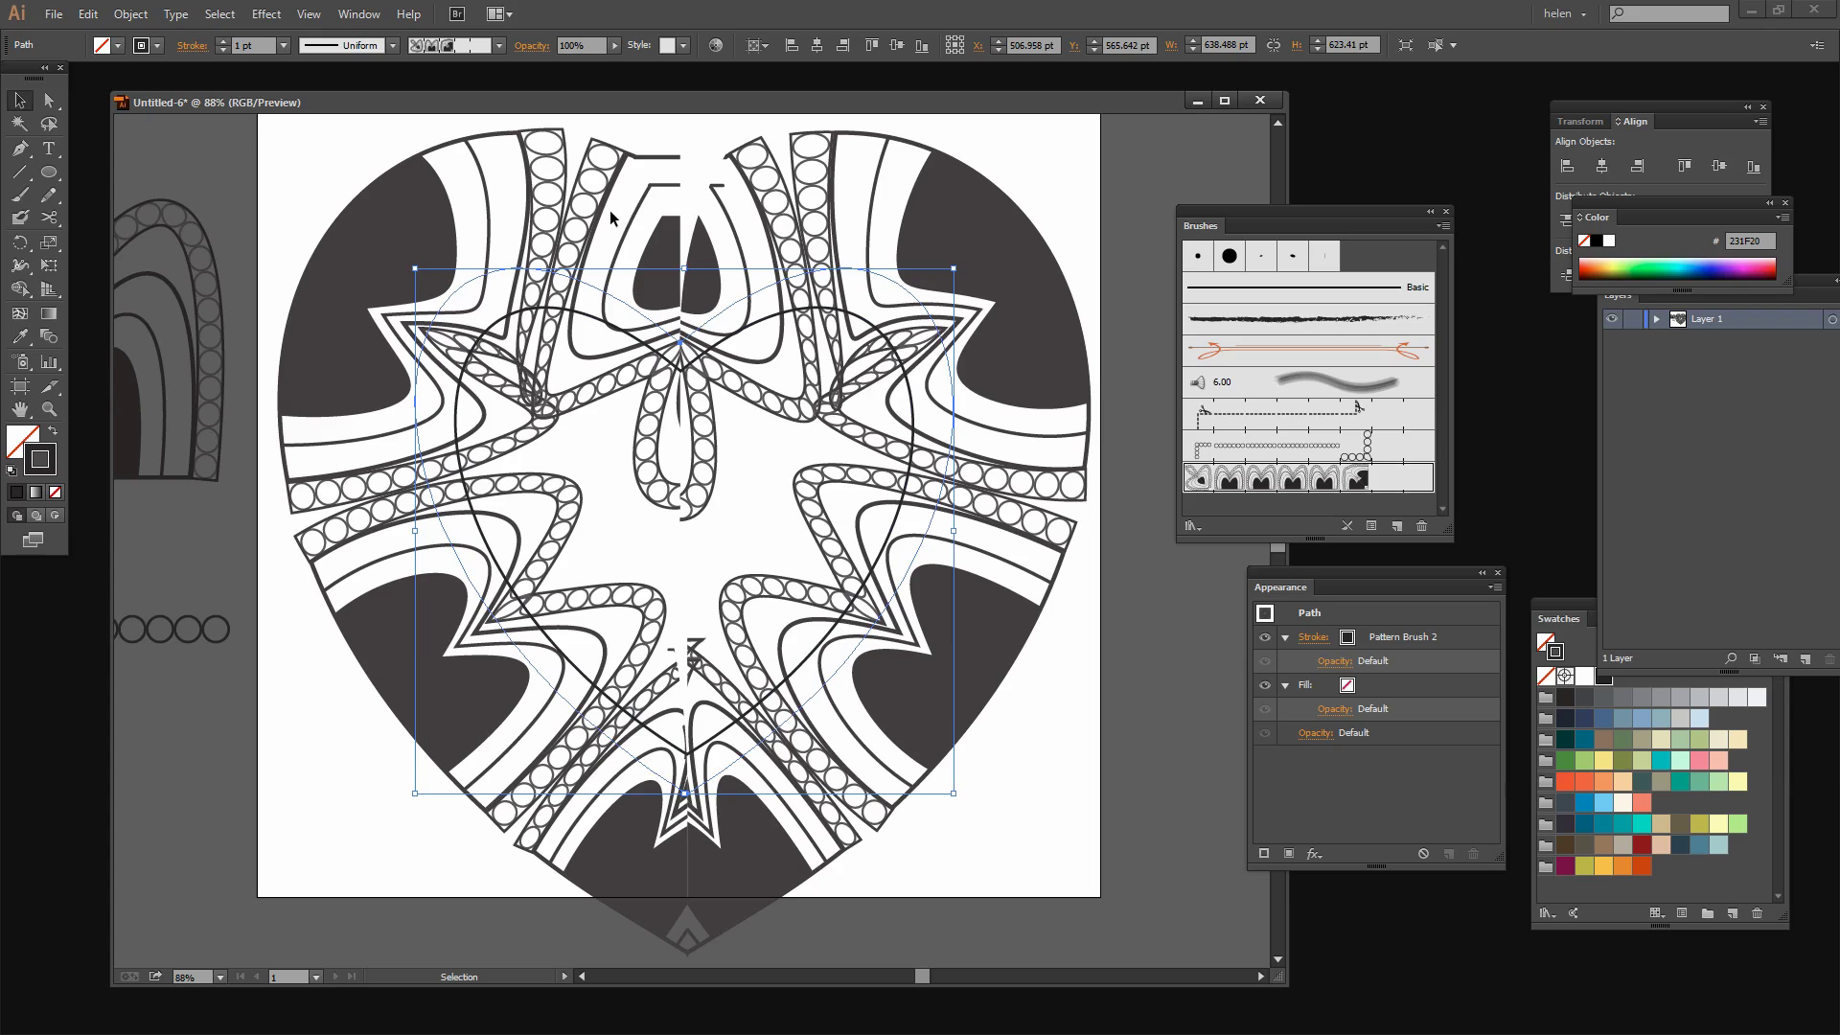
pyautogui.click(1372, 527)
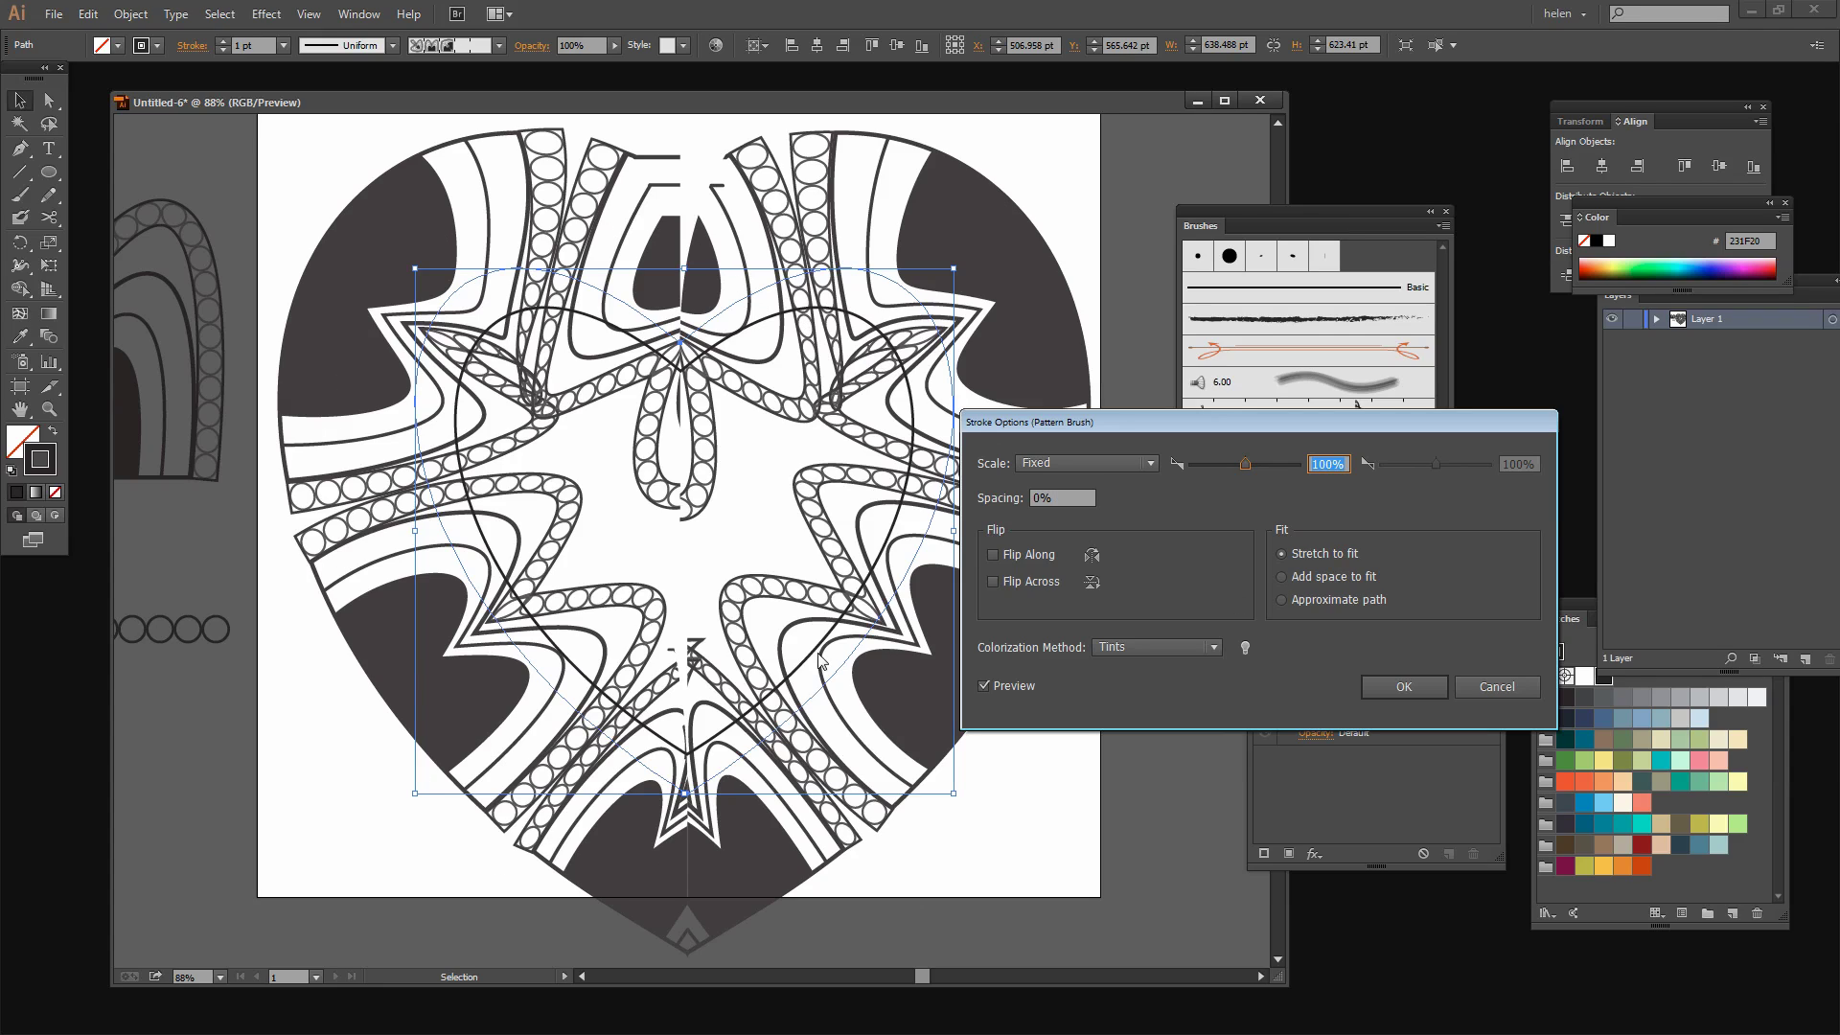
pyautogui.click(992, 580)
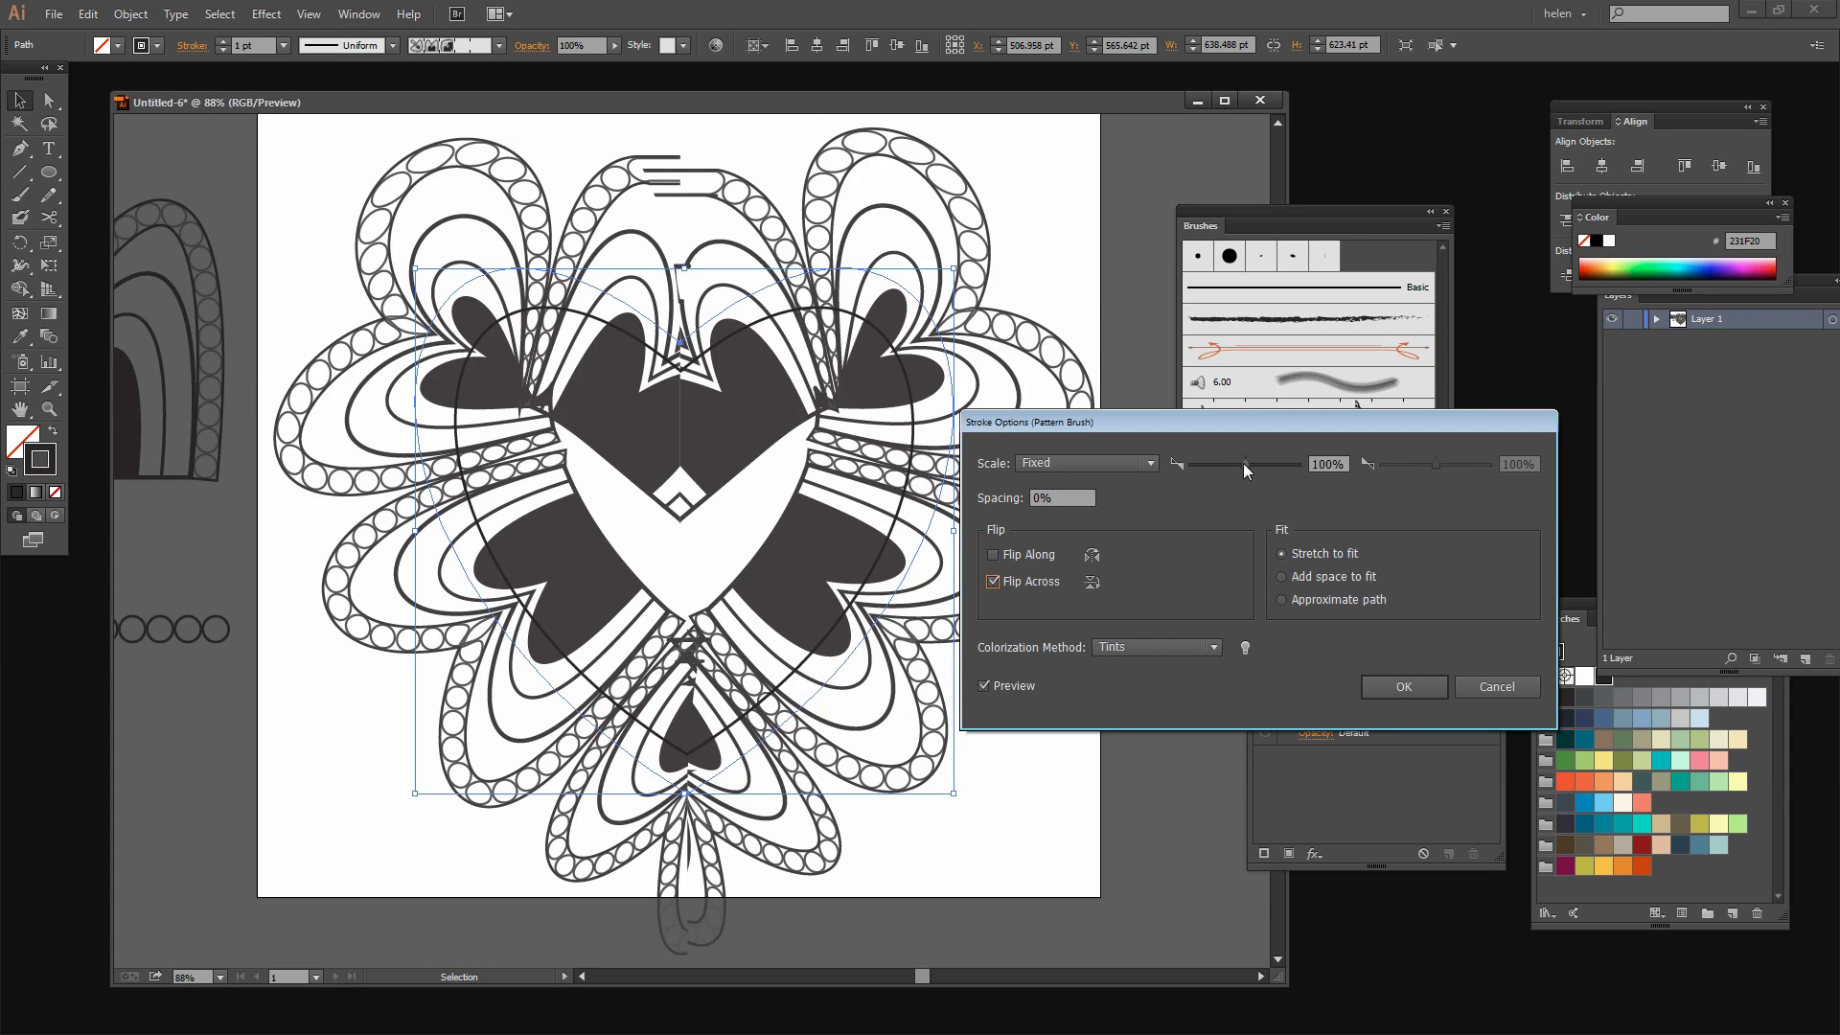
pyautogui.moveTo(1244, 463); pyautogui.dragTo(1207, 471)
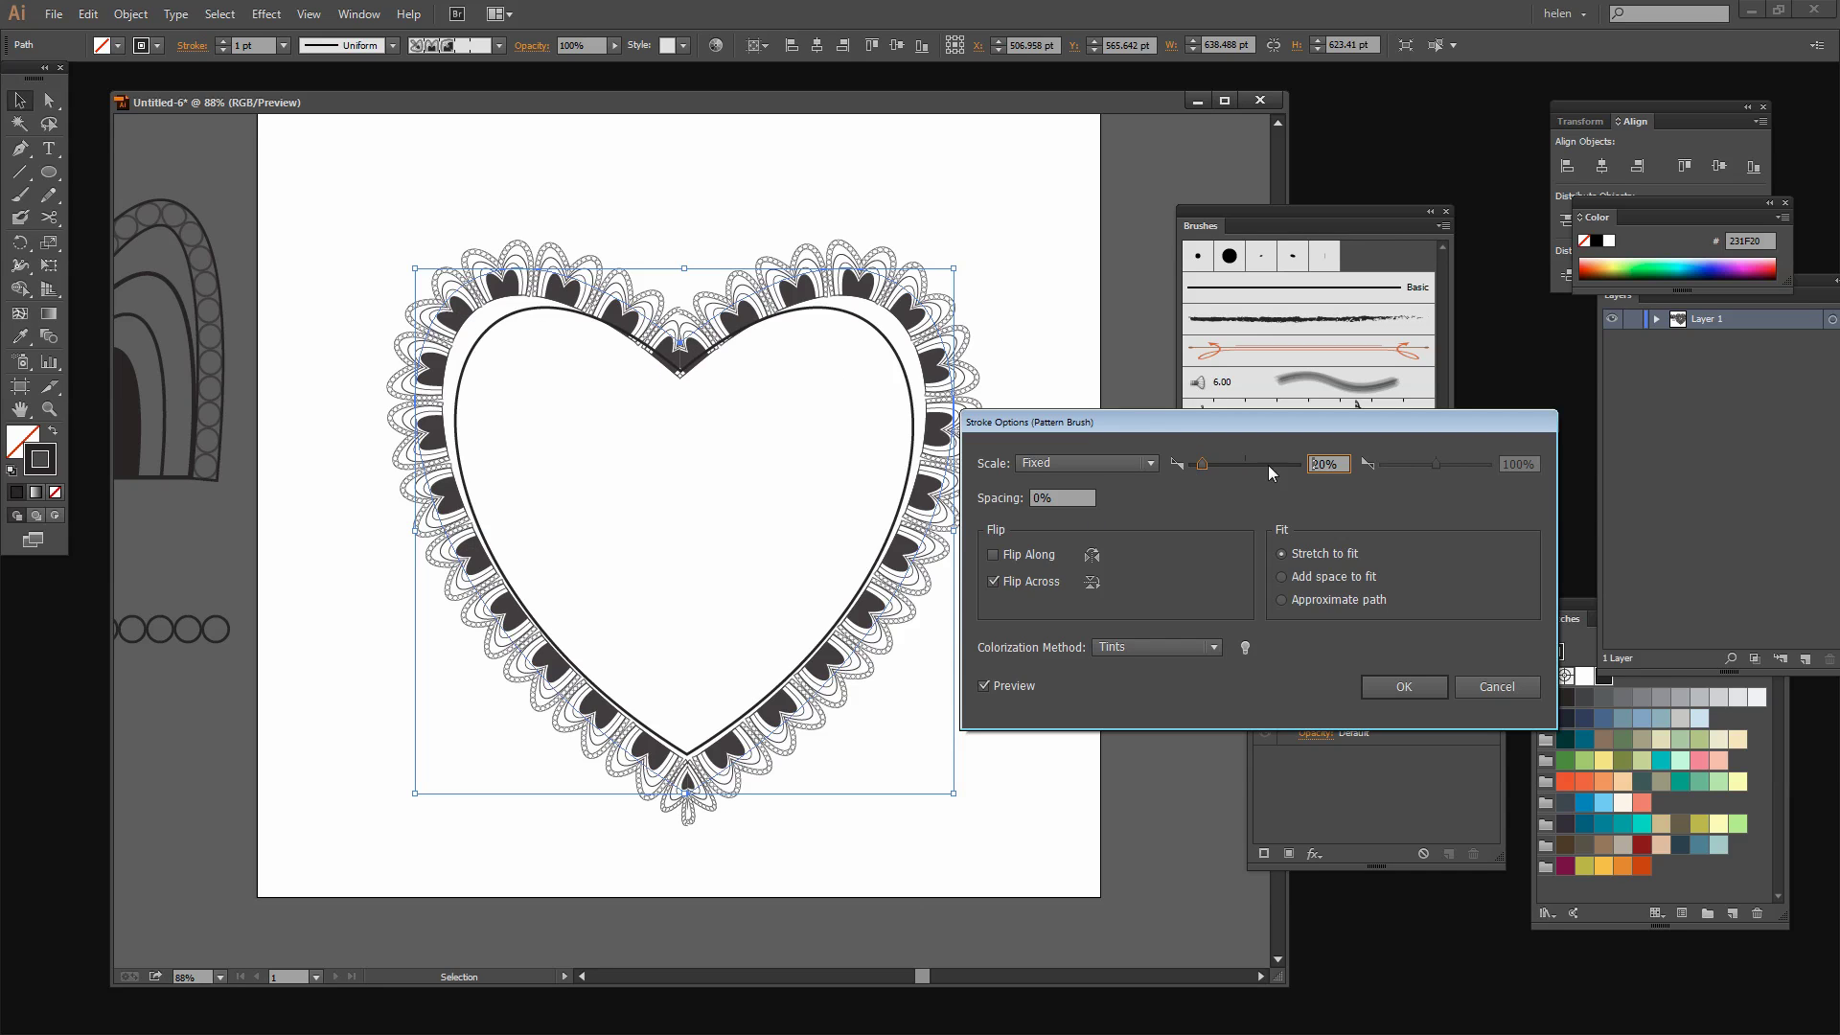
# Step: Try the Add space to fit and Approximate path options for the brush stroke and restore Stretch to fit
pyautogui.click(1282, 577)
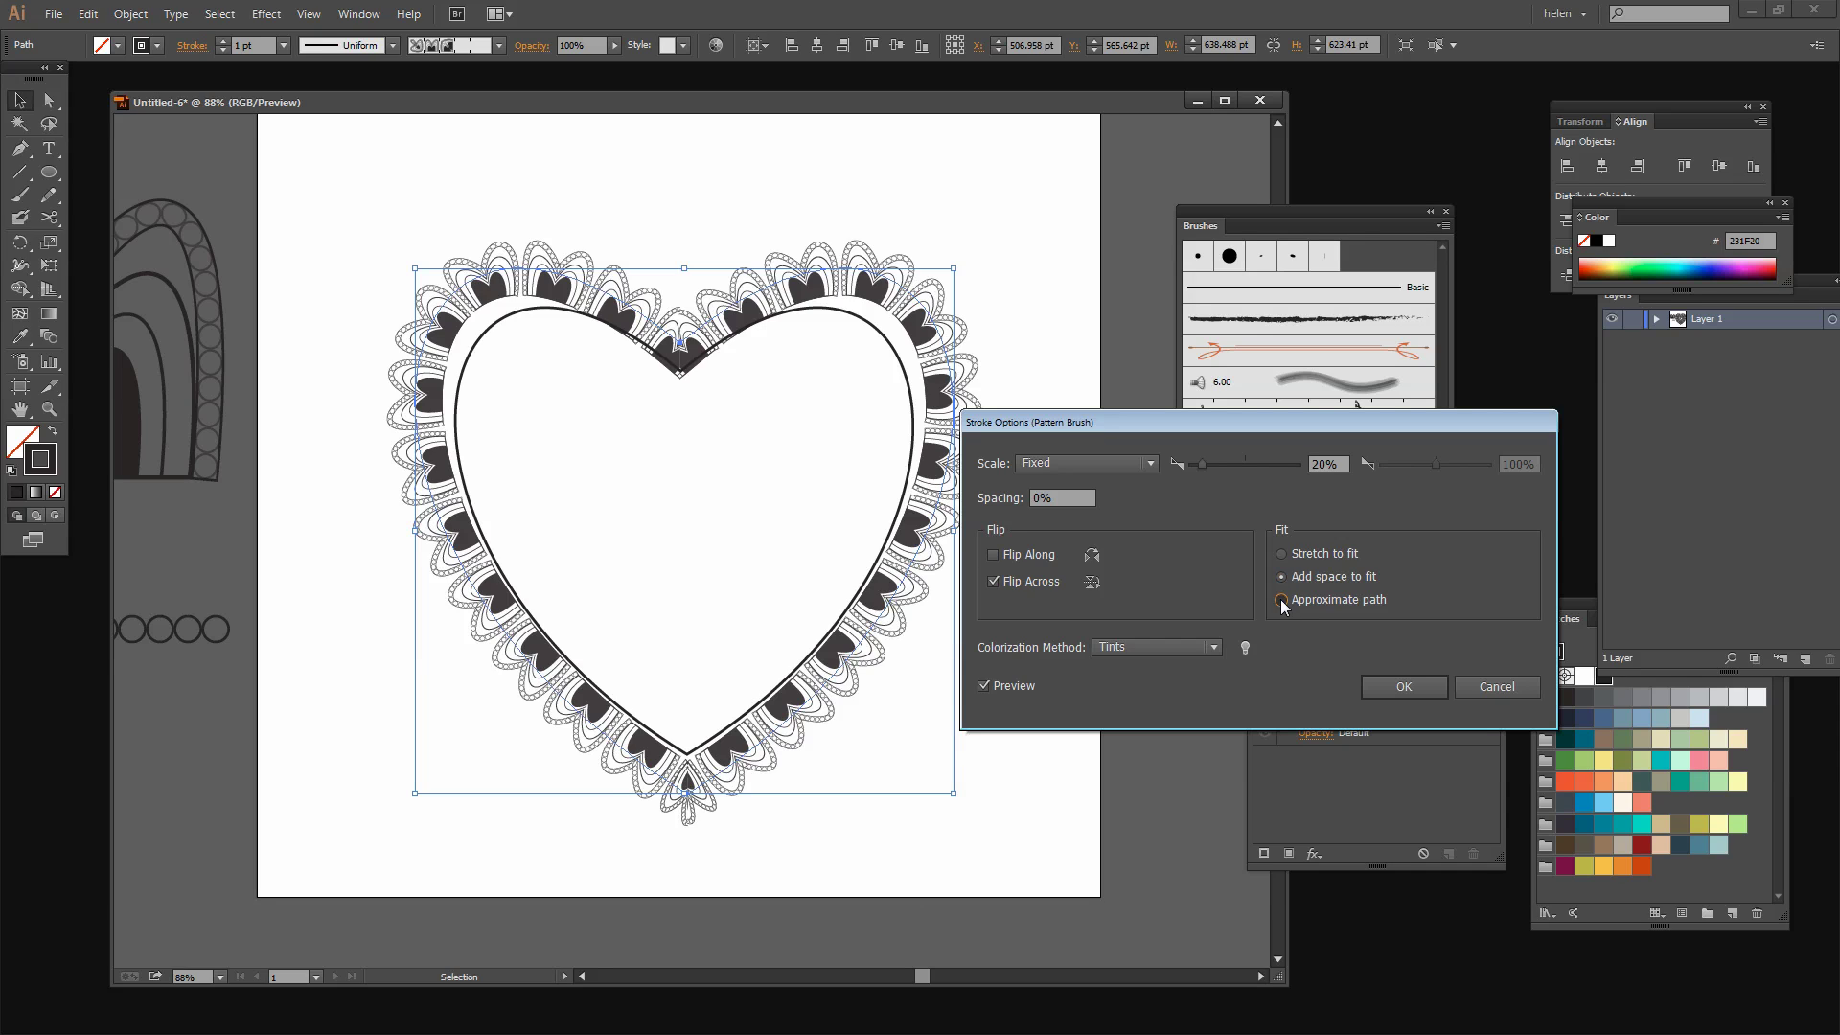
pyautogui.click(1280, 600)
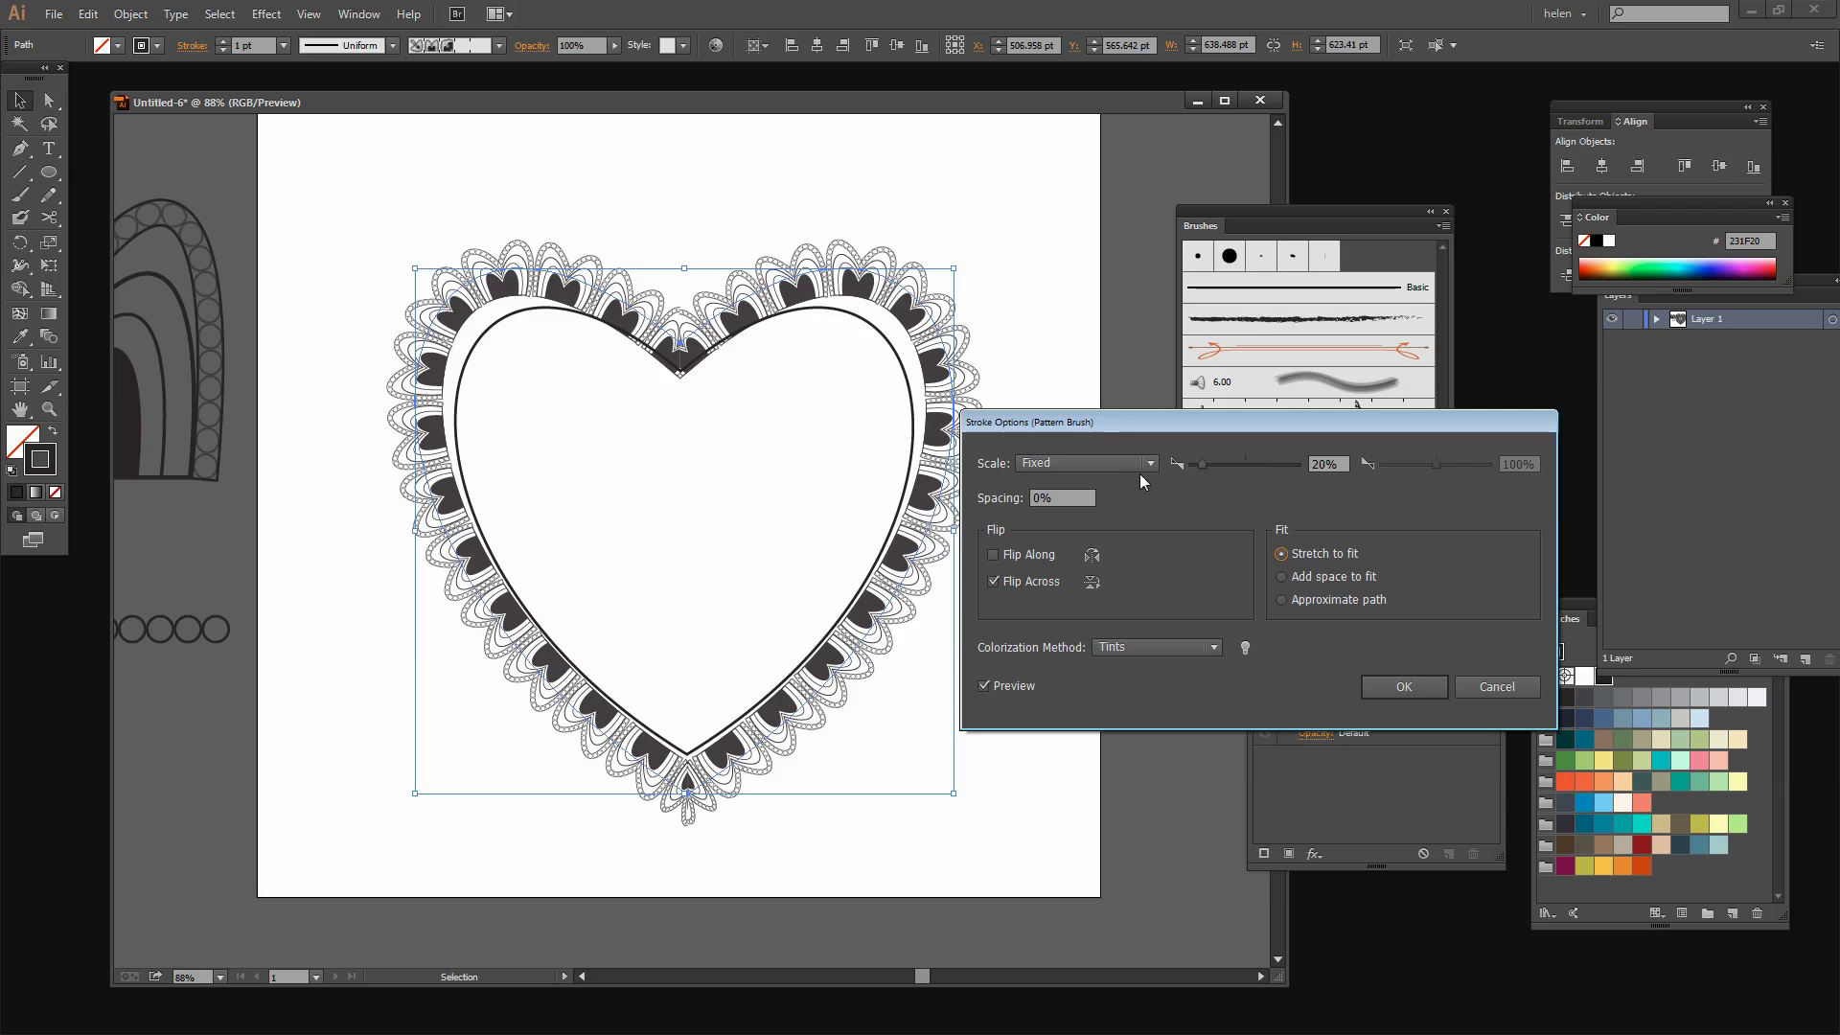
# Step: Fine-tune the outer heart's brush stroke scale, trying 22% and settling on 19%
pyautogui.click(1341, 464)
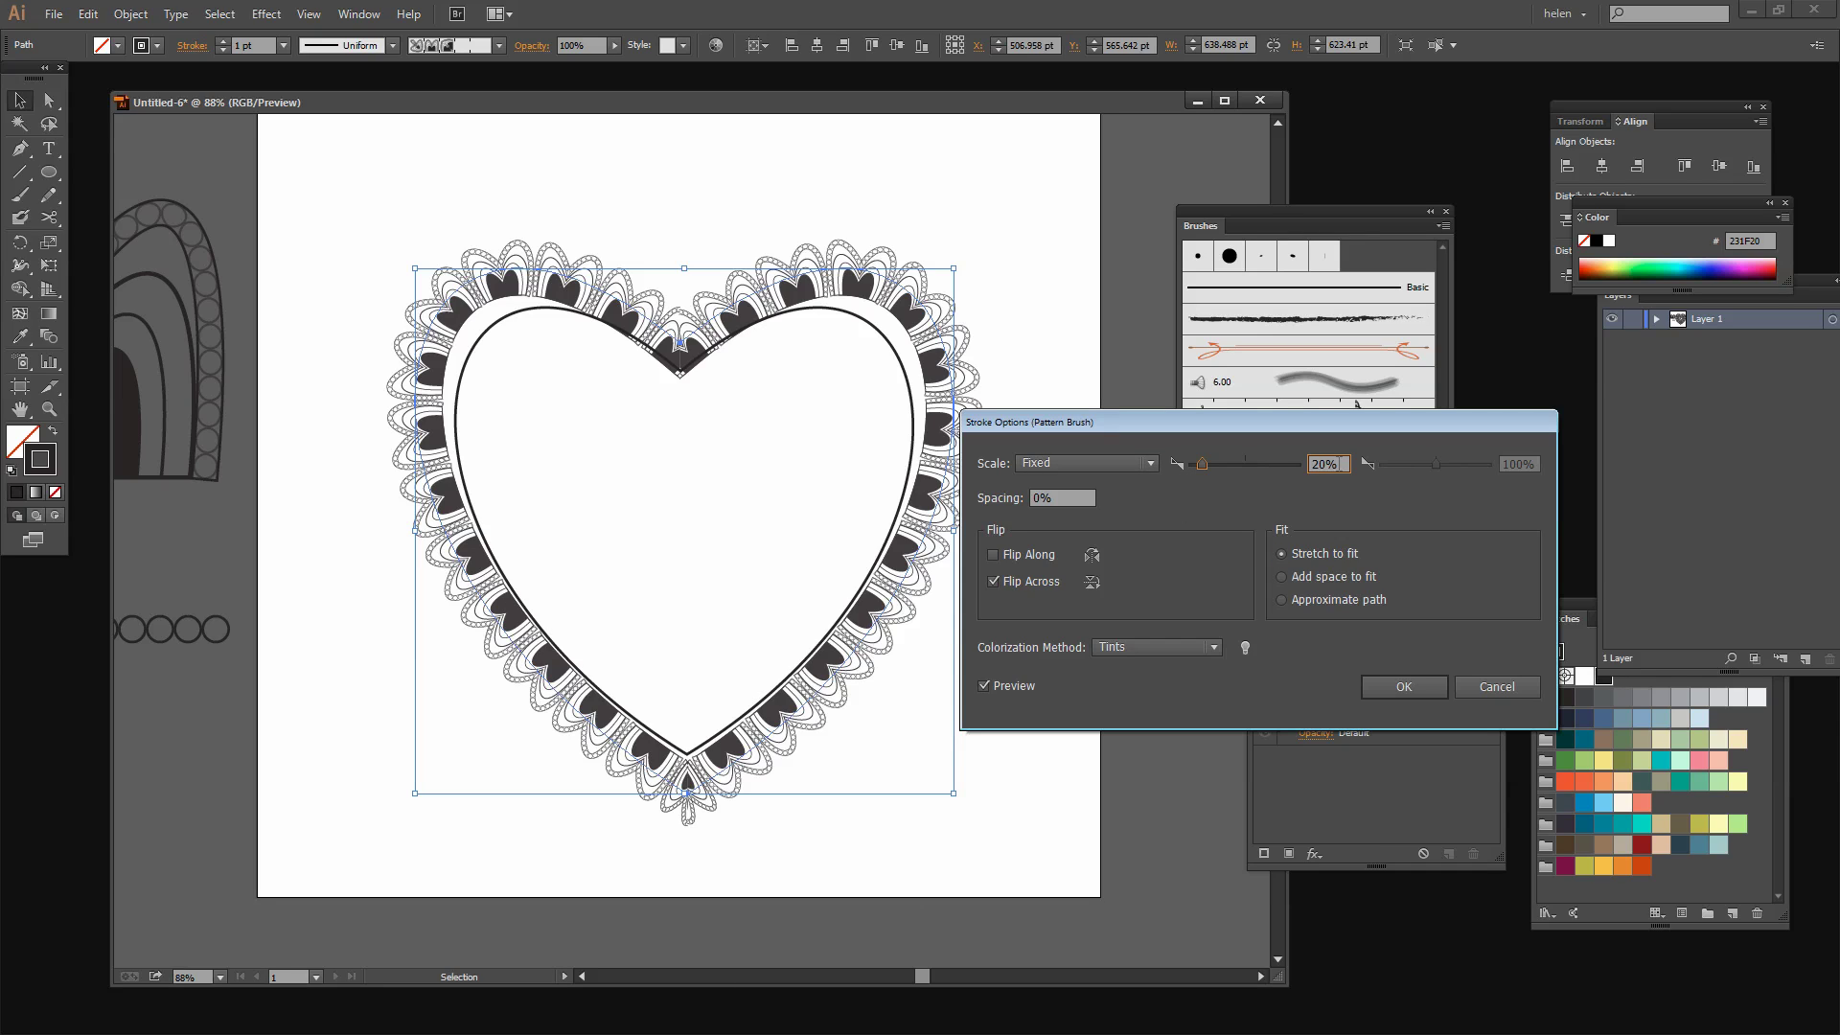
pyautogui.press('Up')
pyautogui.press('Tab')
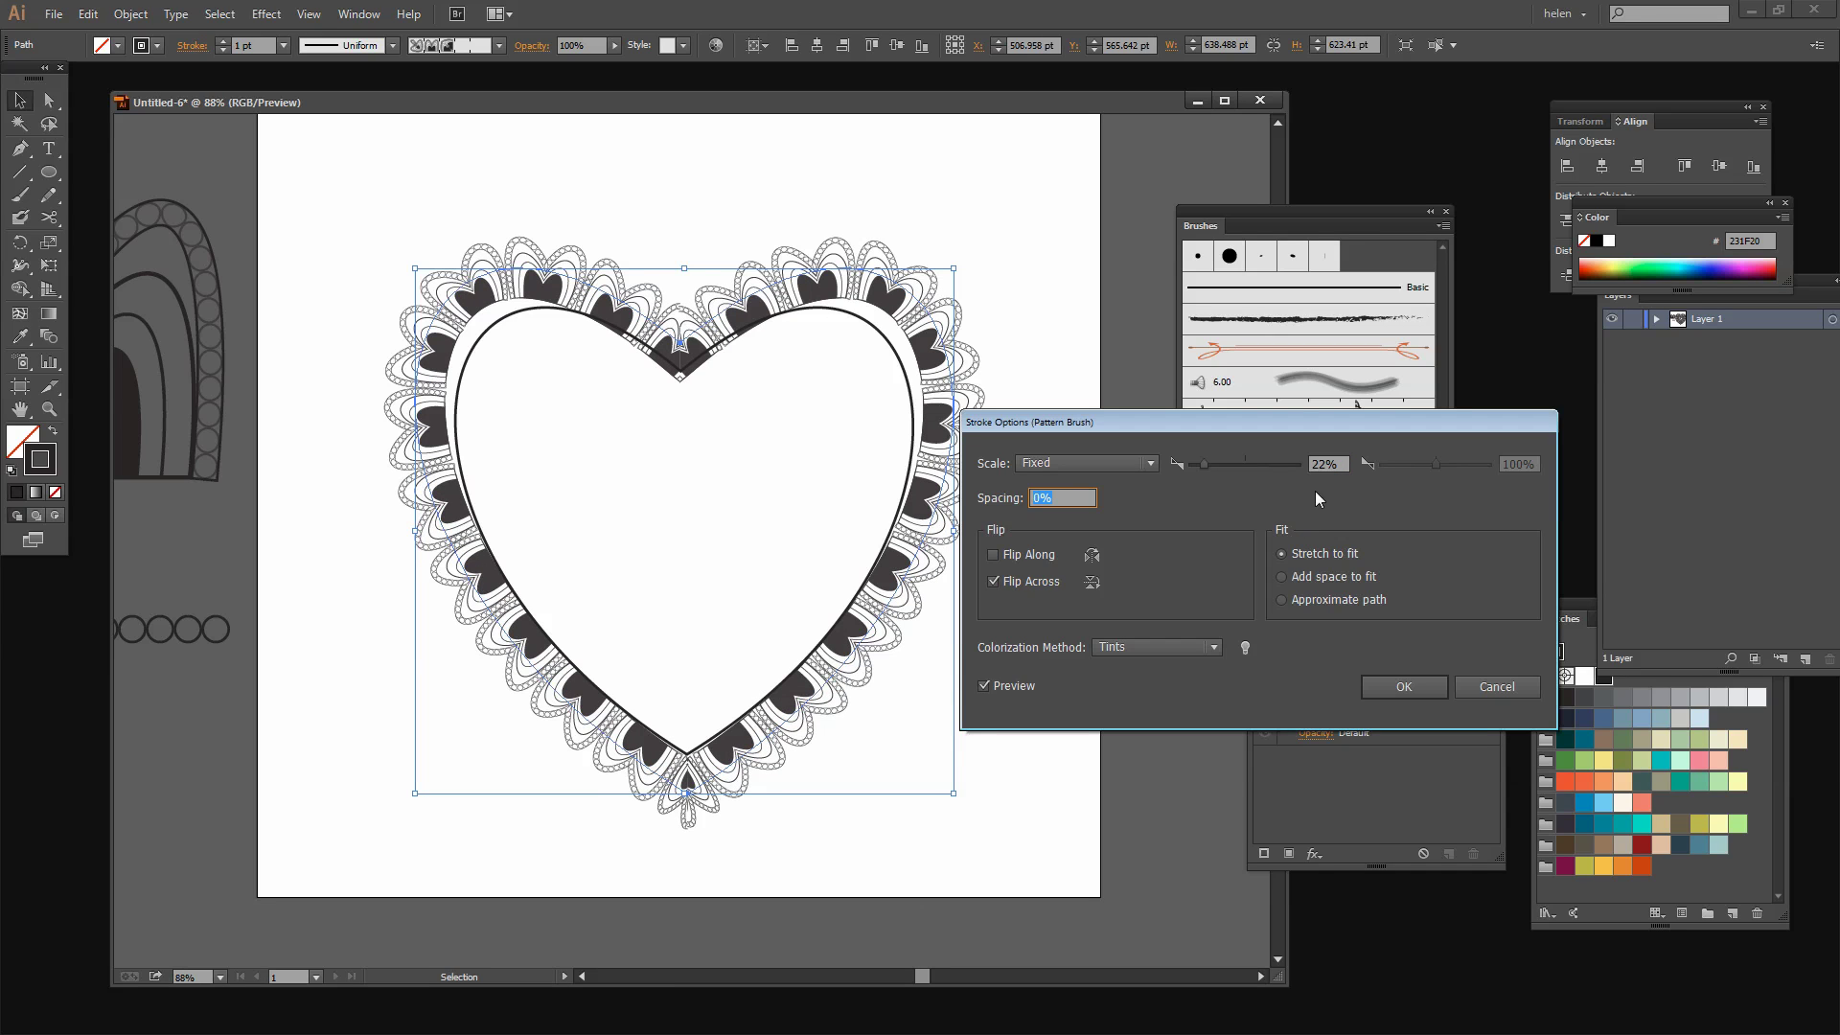
pyautogui.click(1319, 465)
pyautogui.press('Down')
pyautogui.press('Tab')
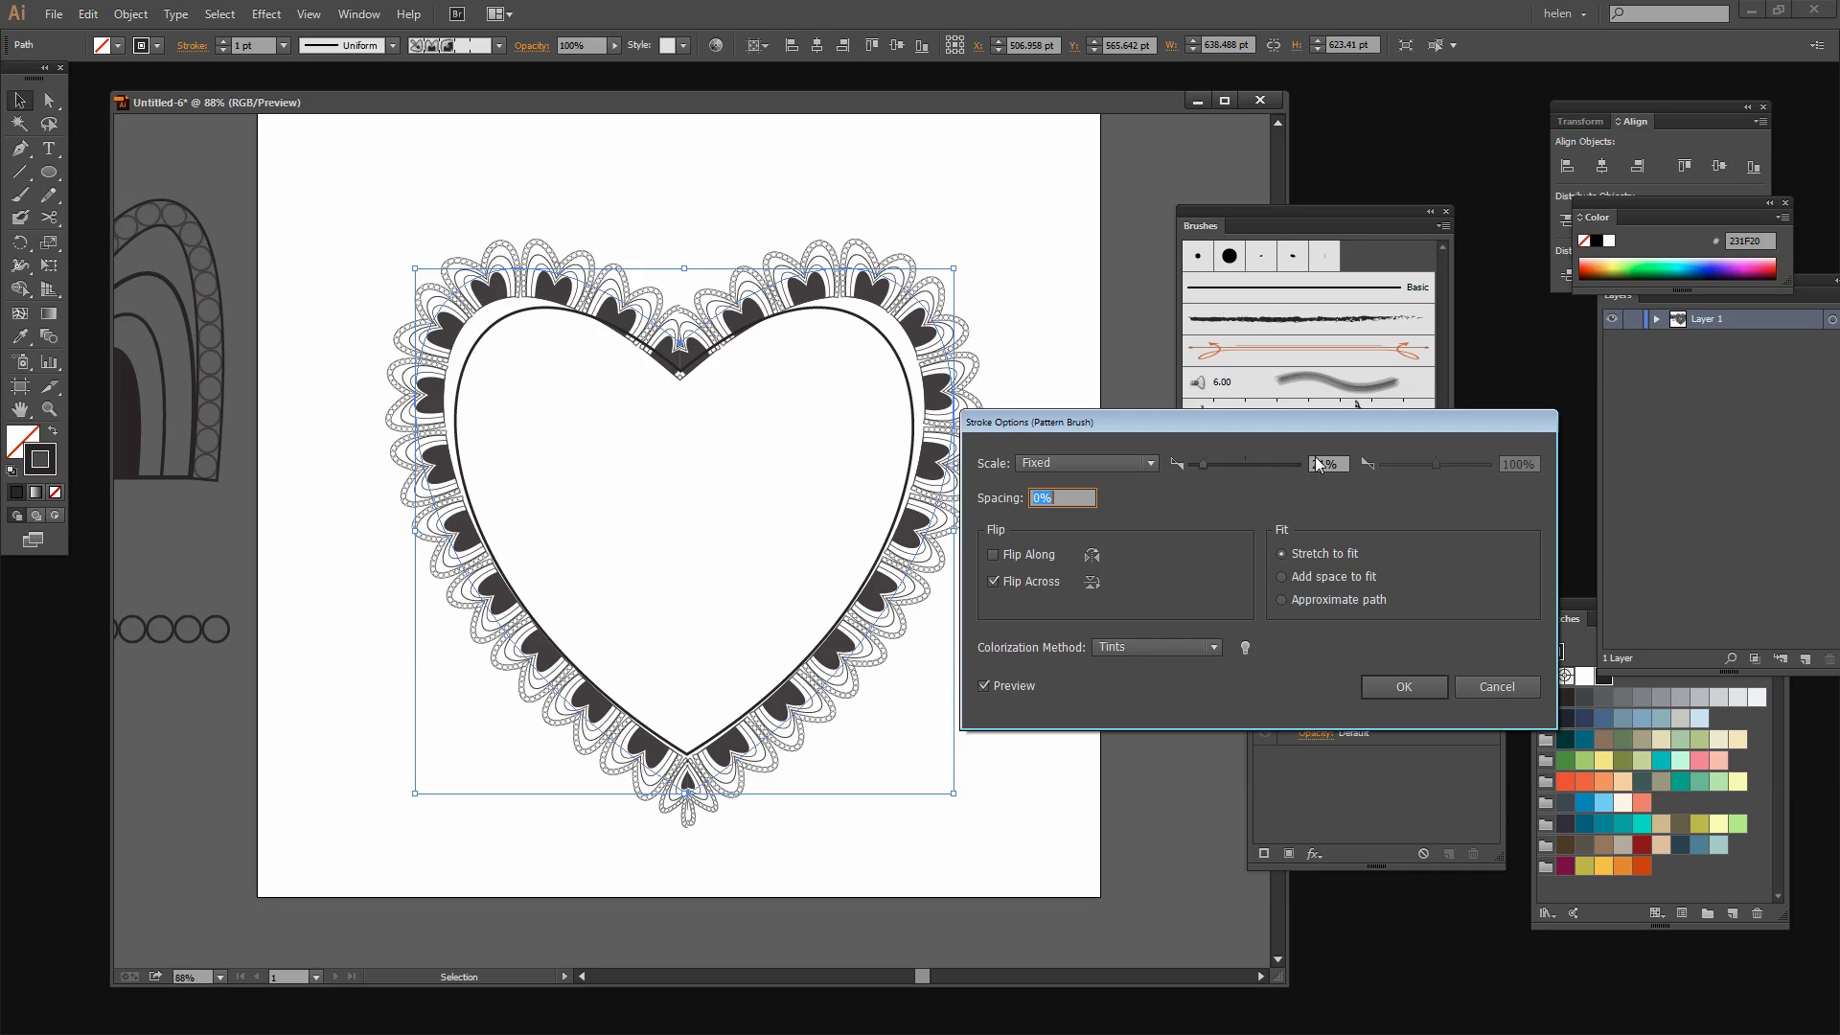
pyautogui.click(1323, 463)
pyautogui.press('Down')
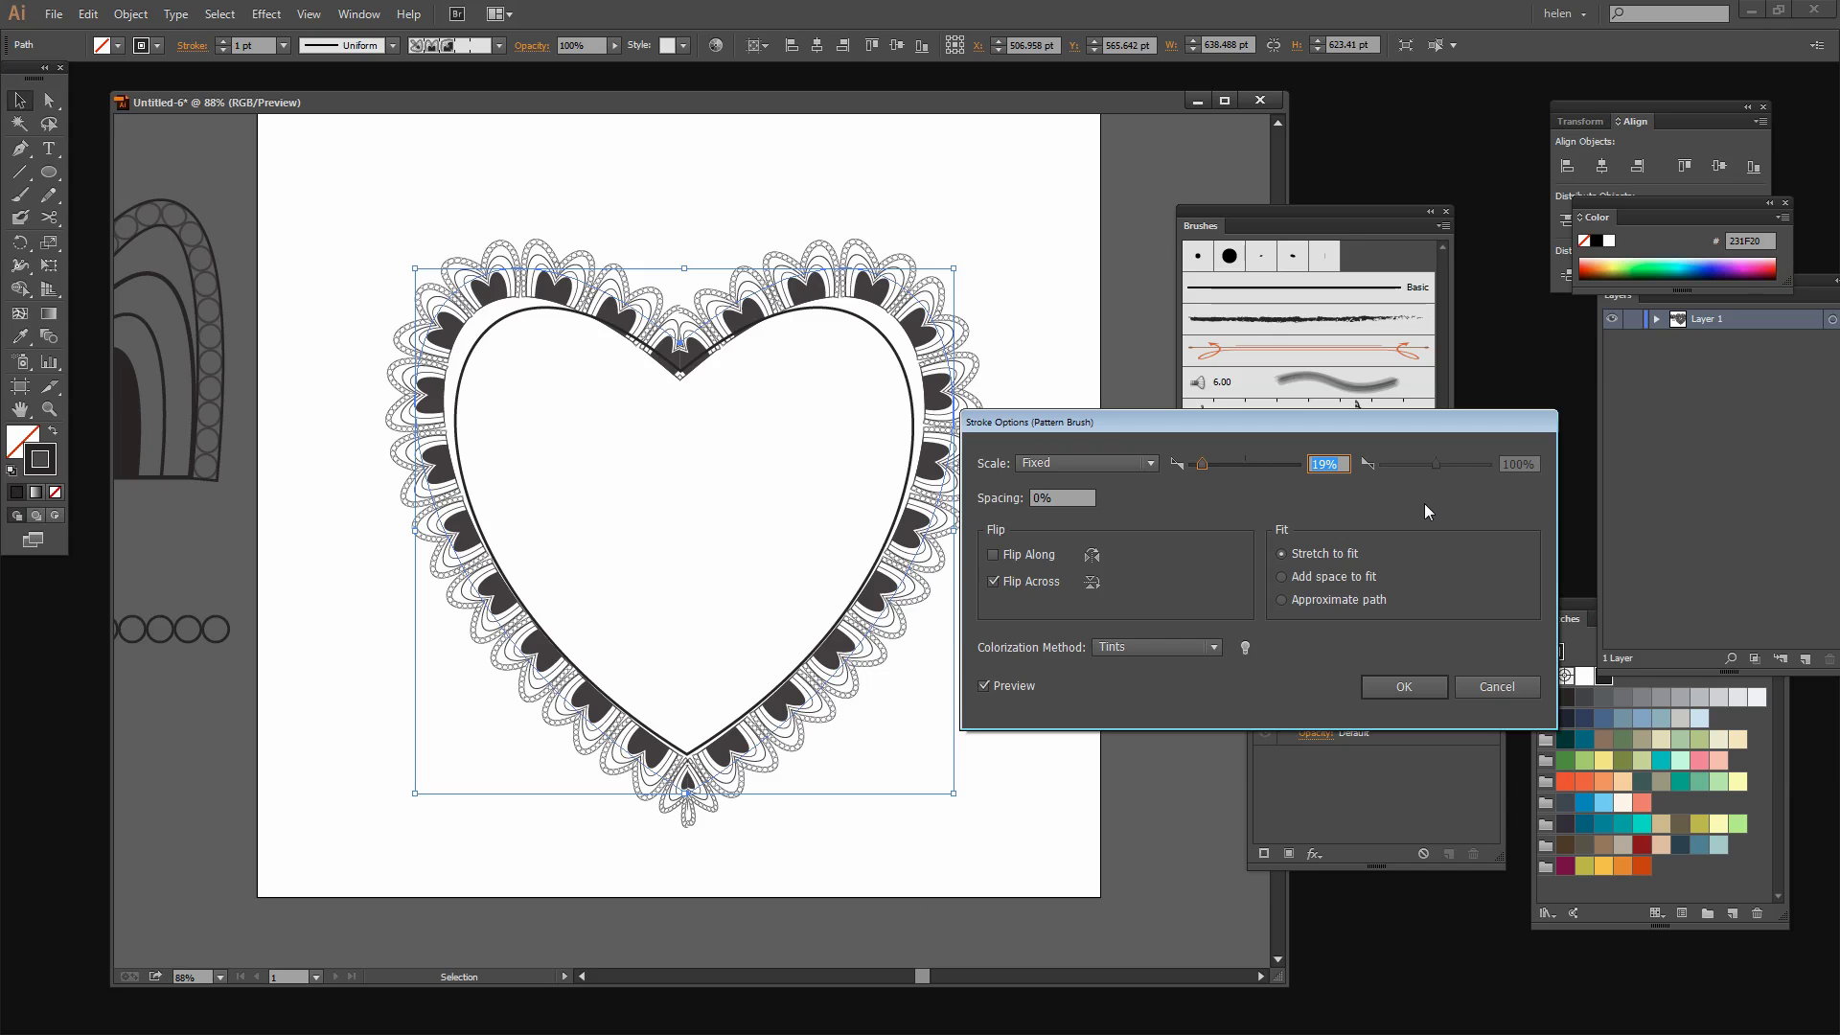
# Step: Compare the pattern brush's fit options on the heart border and apply Stretch to fit
pyautogui.click(1282, 576)
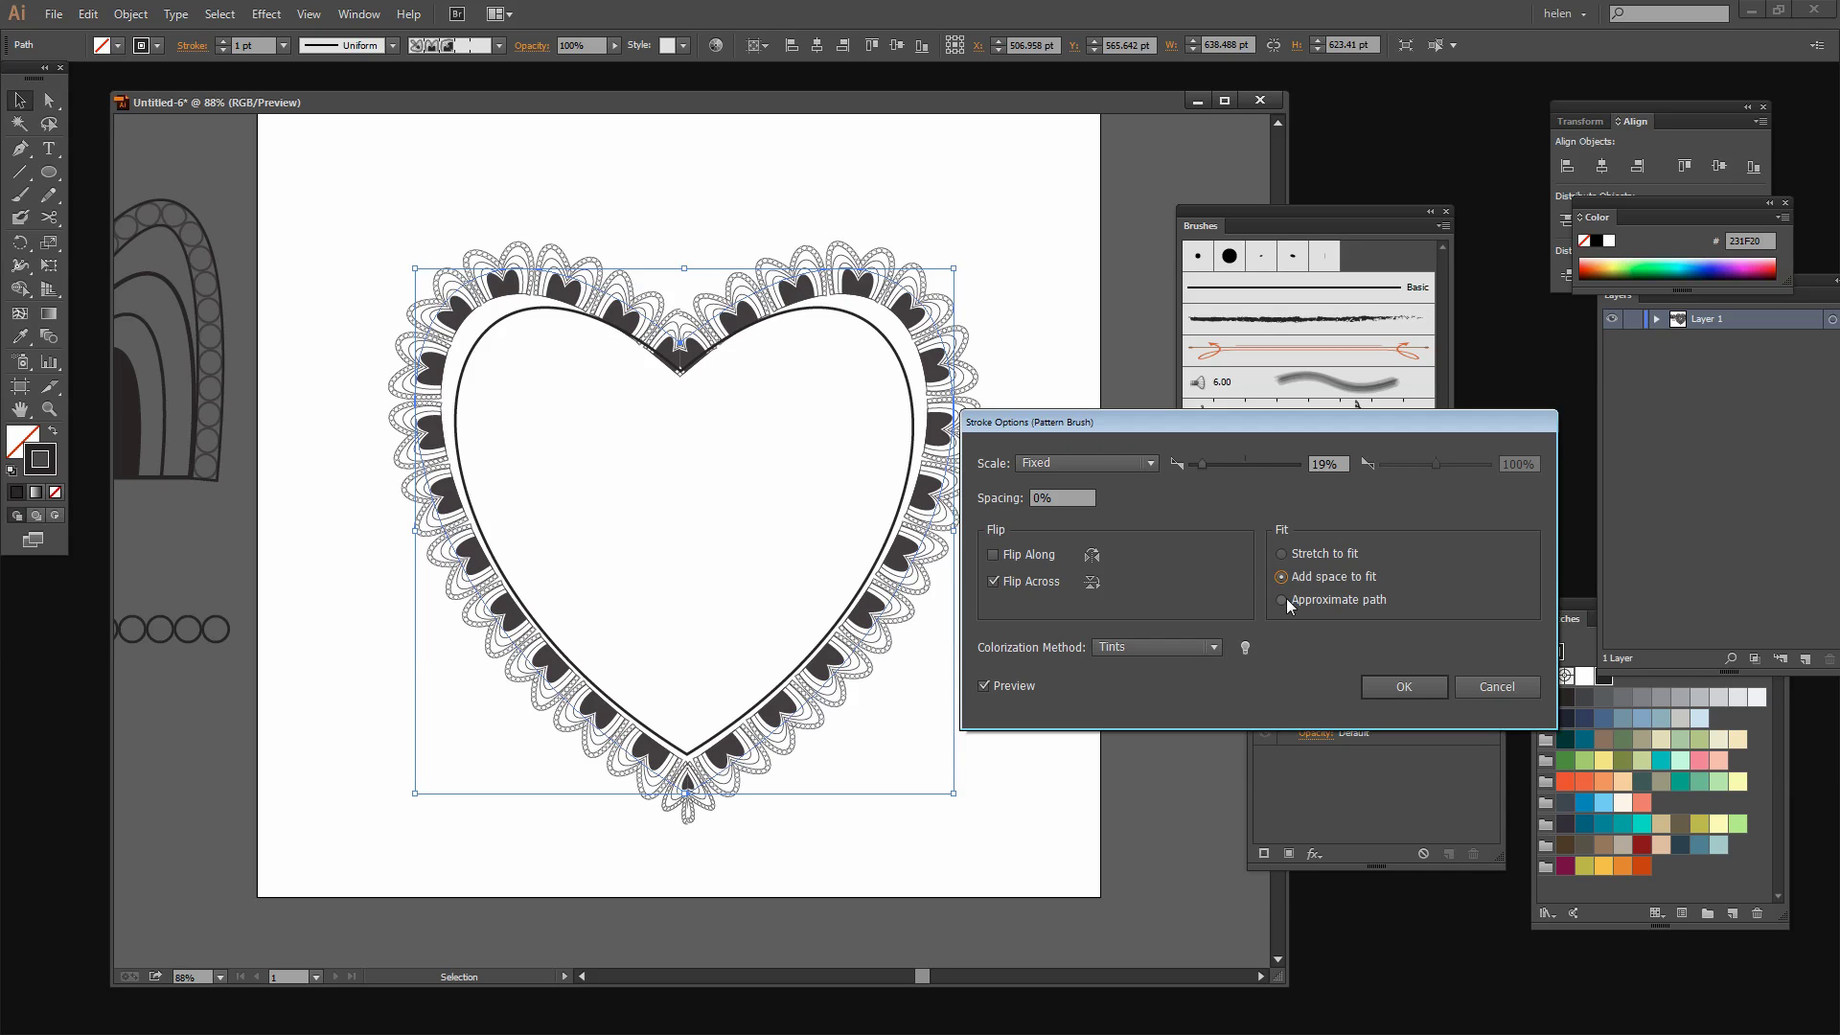
pyautogui.click(1284, 600)
pyautogui.click(1281, 576)
pyautogui.click(1284, 553)
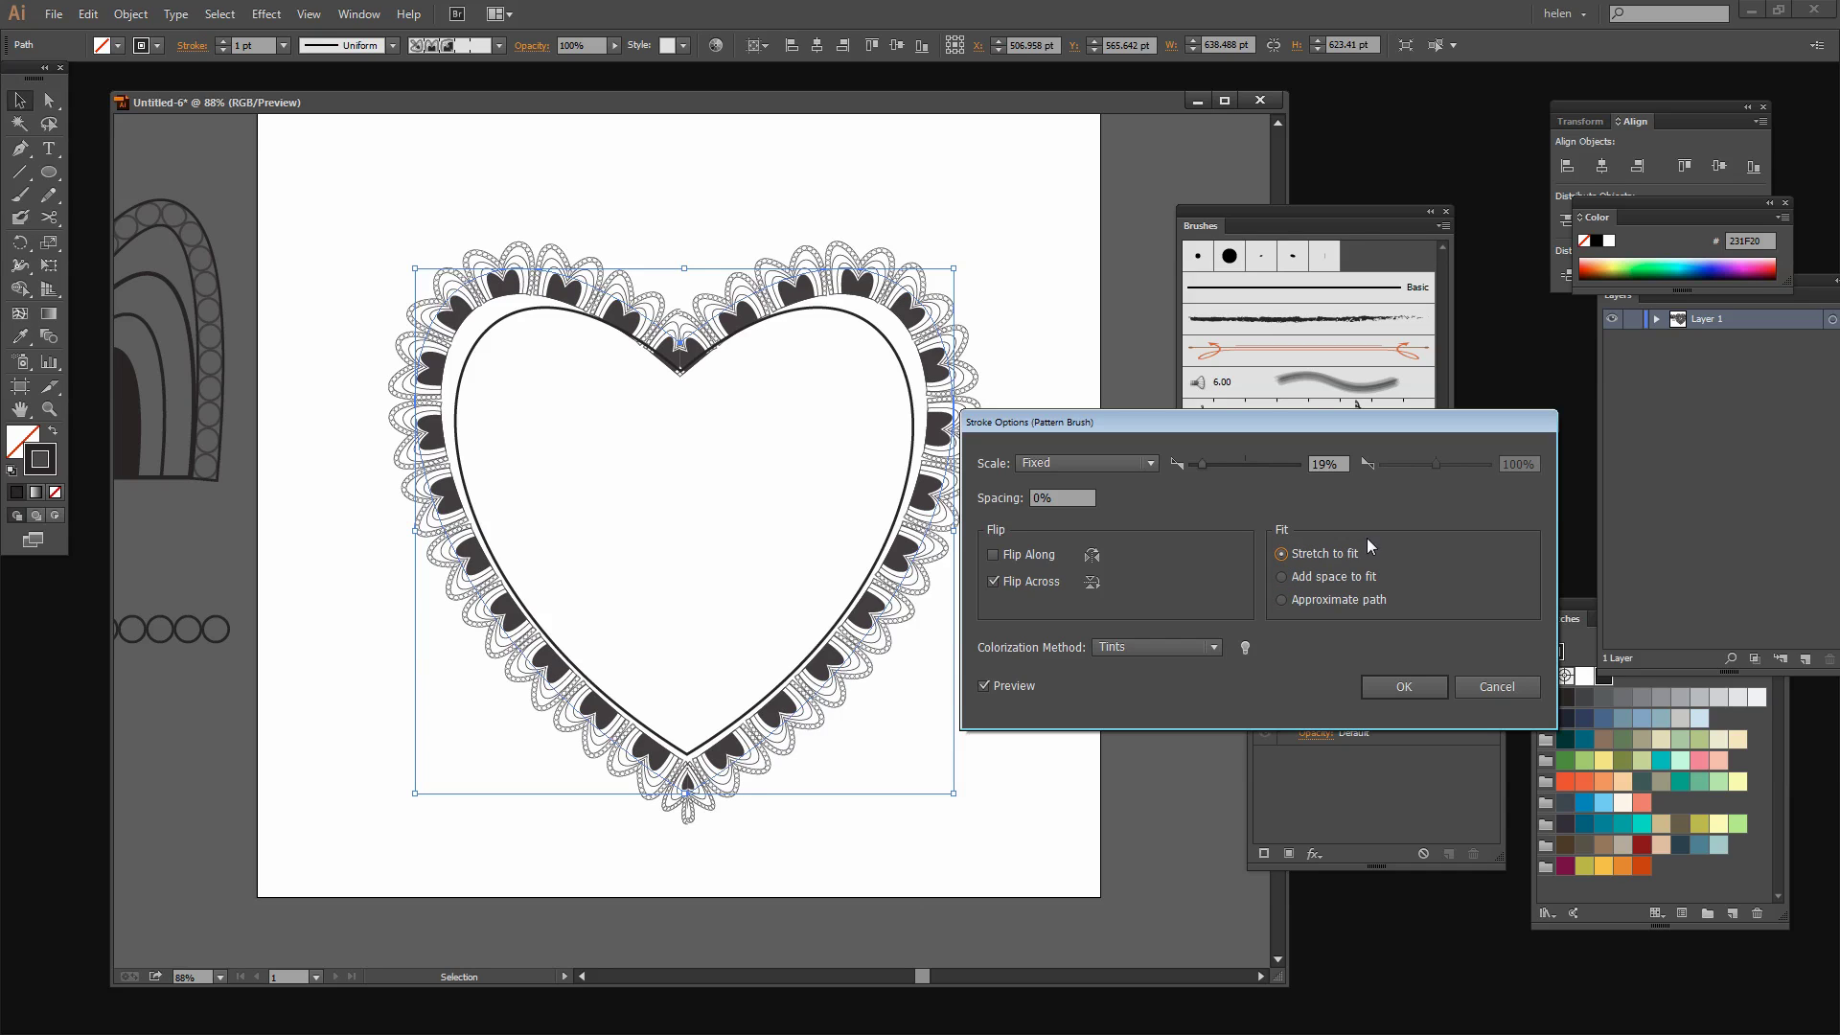
pyautogui.click(1411, 686)
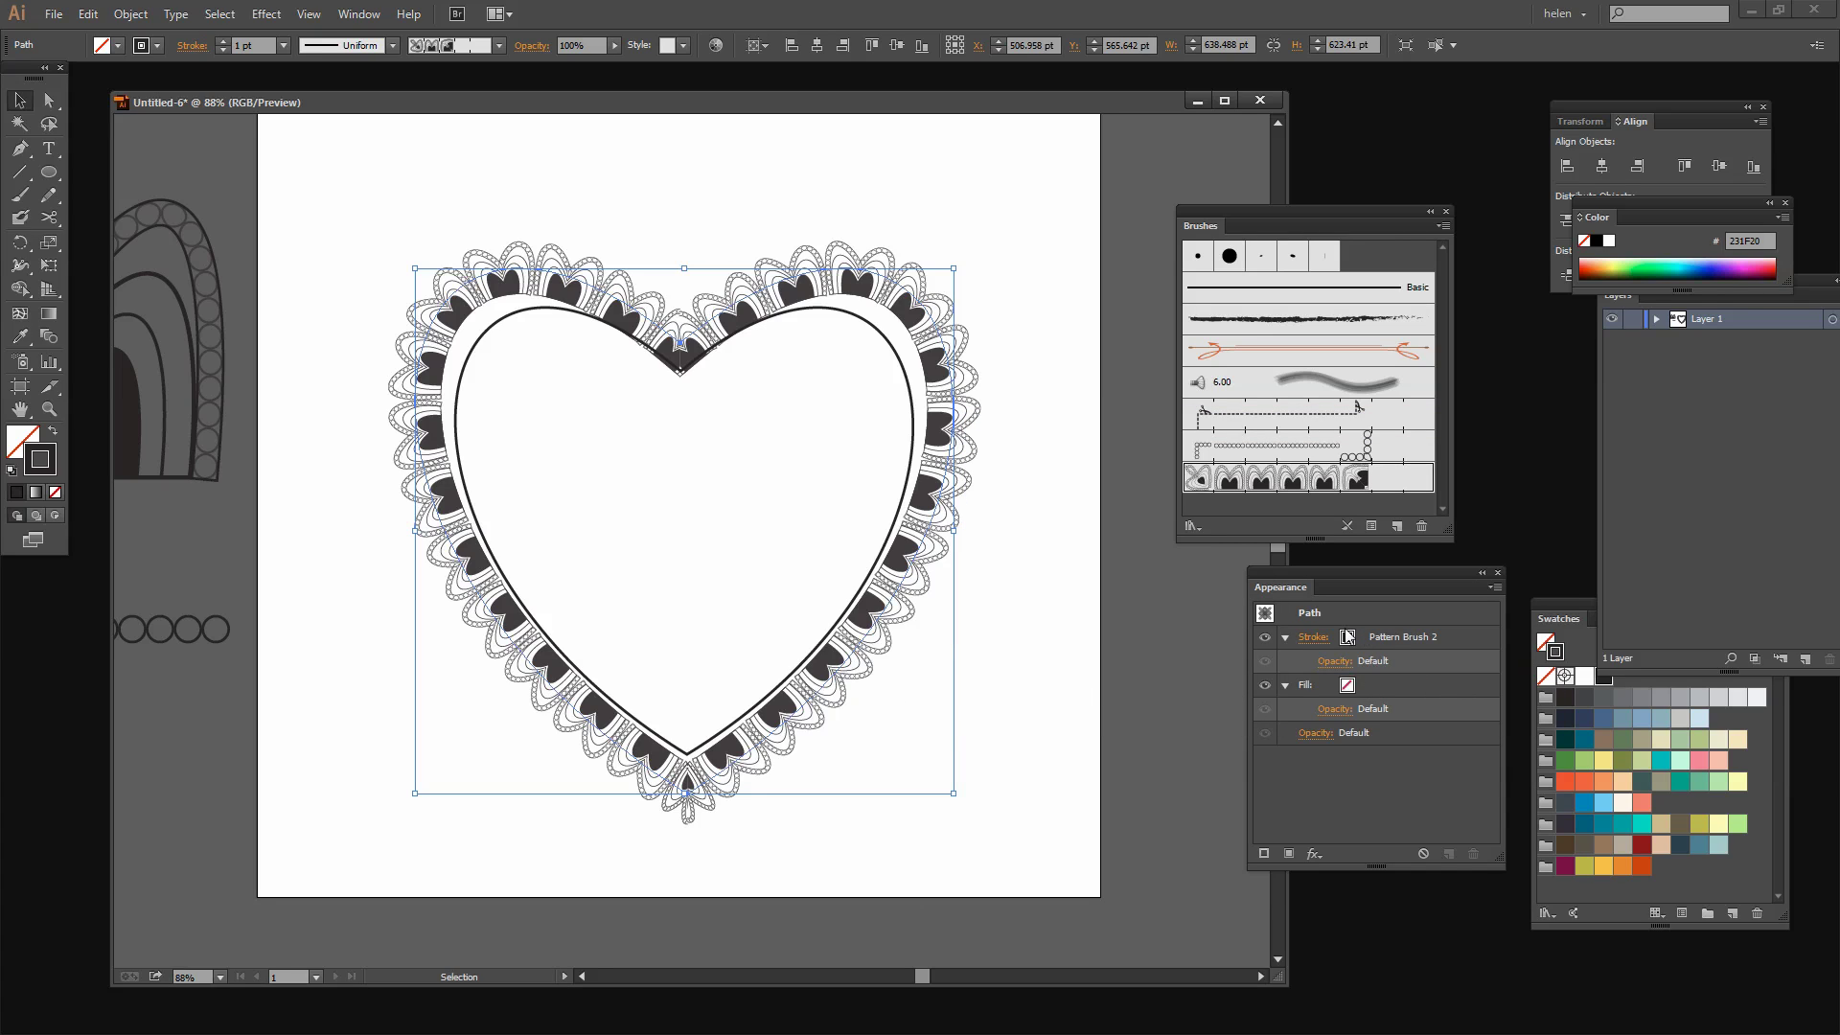
# Step: Add a new stroke to the whole outer heart path, above its pattern brush stroke
pyautogui.moveTo(1345, 586); pyautogui.dragTo(1107, 600)
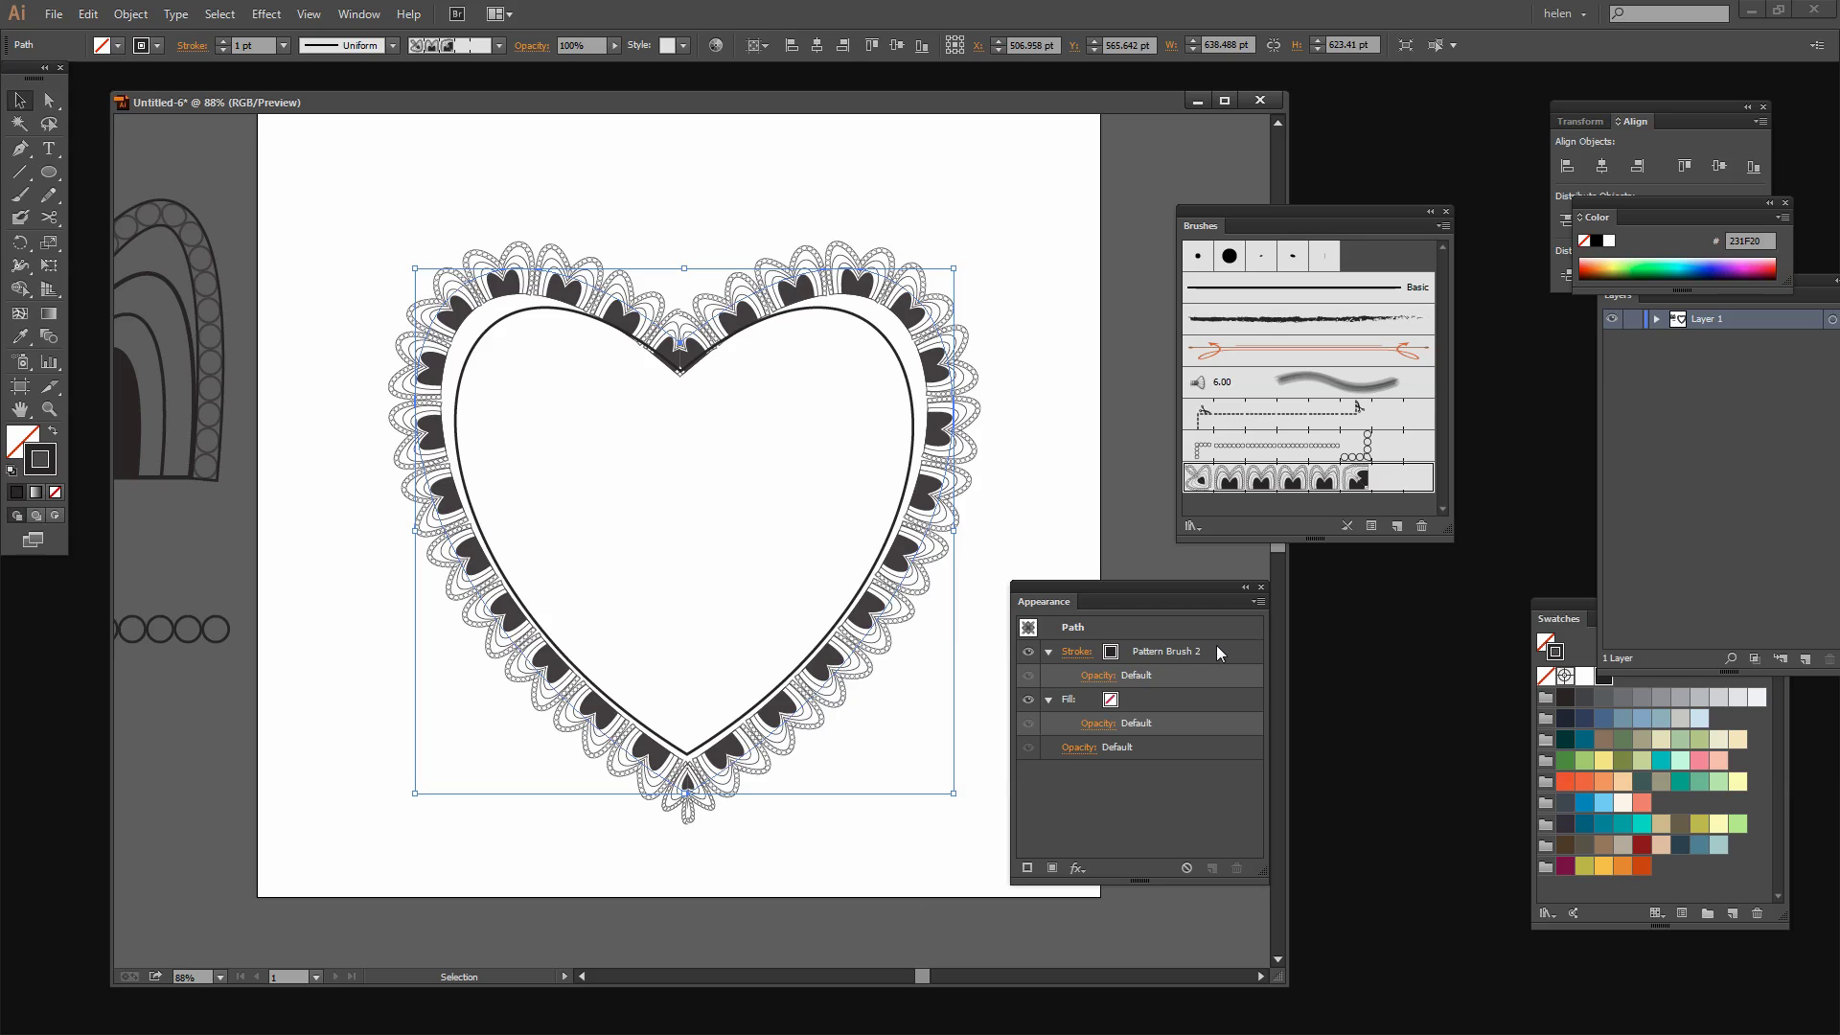
pyautogui.click(1118, 623)
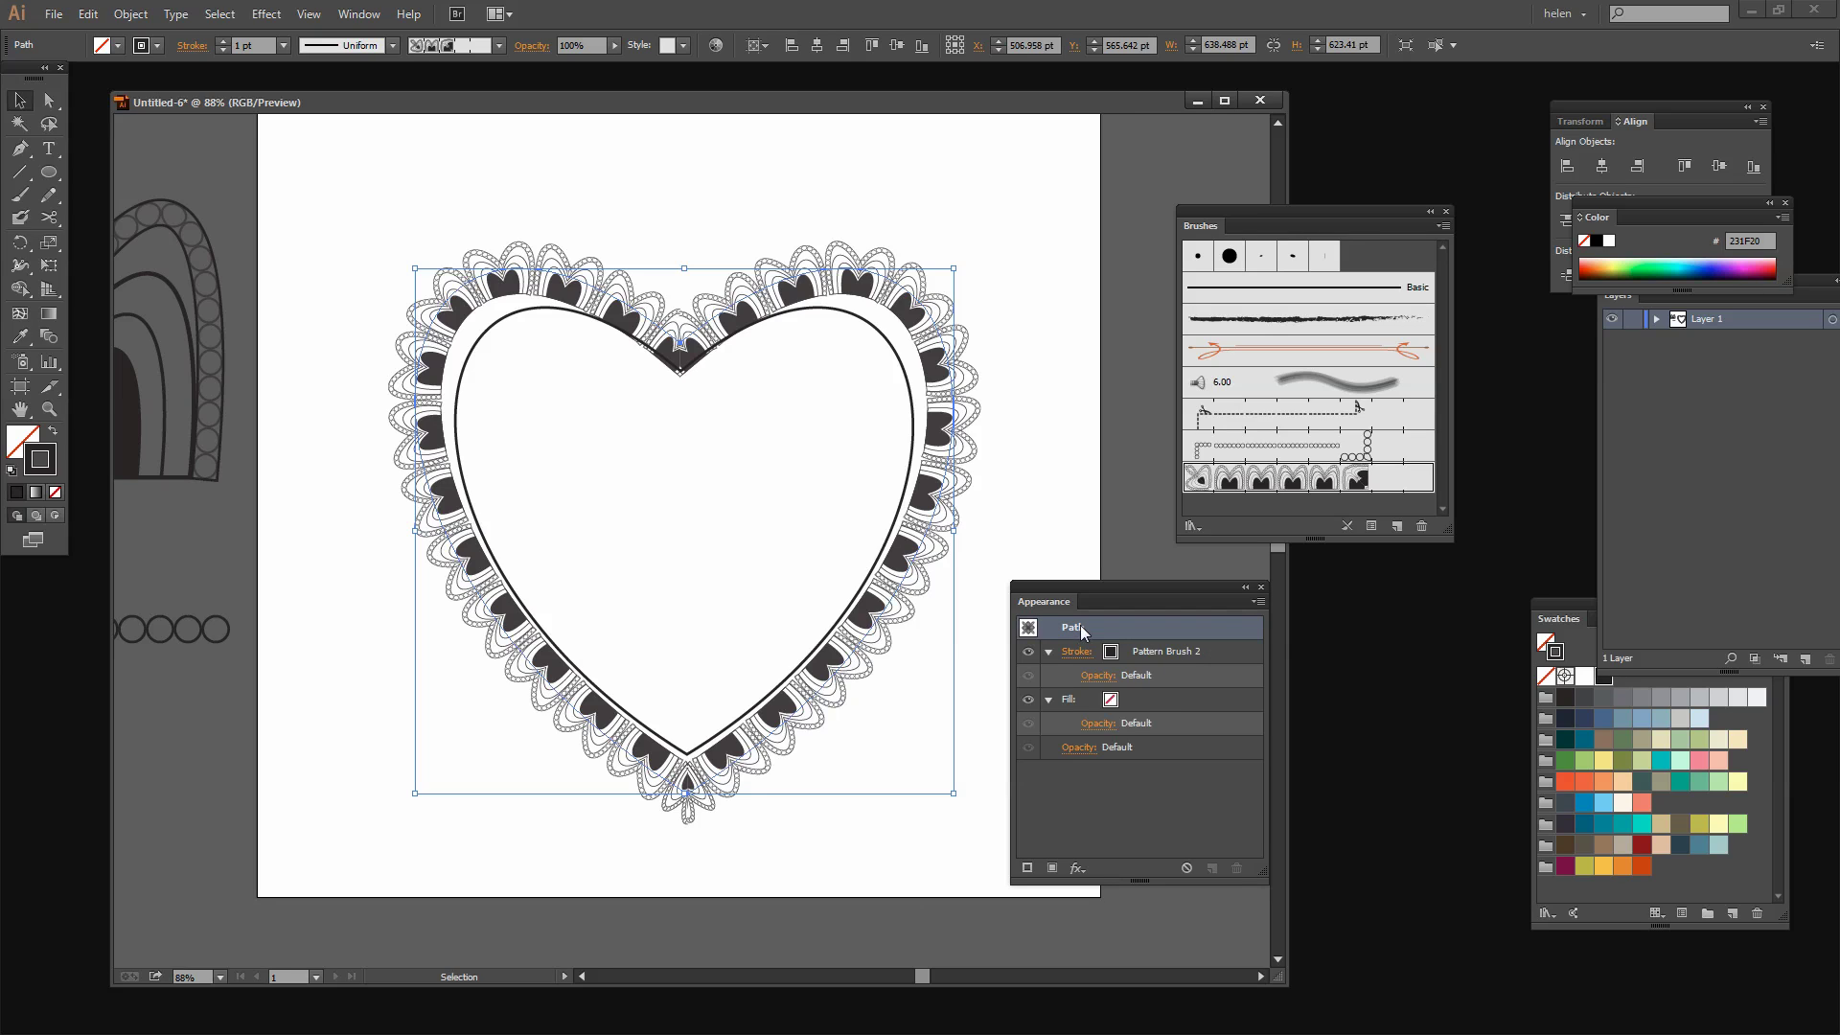
pyautogui.click(1253, 602)
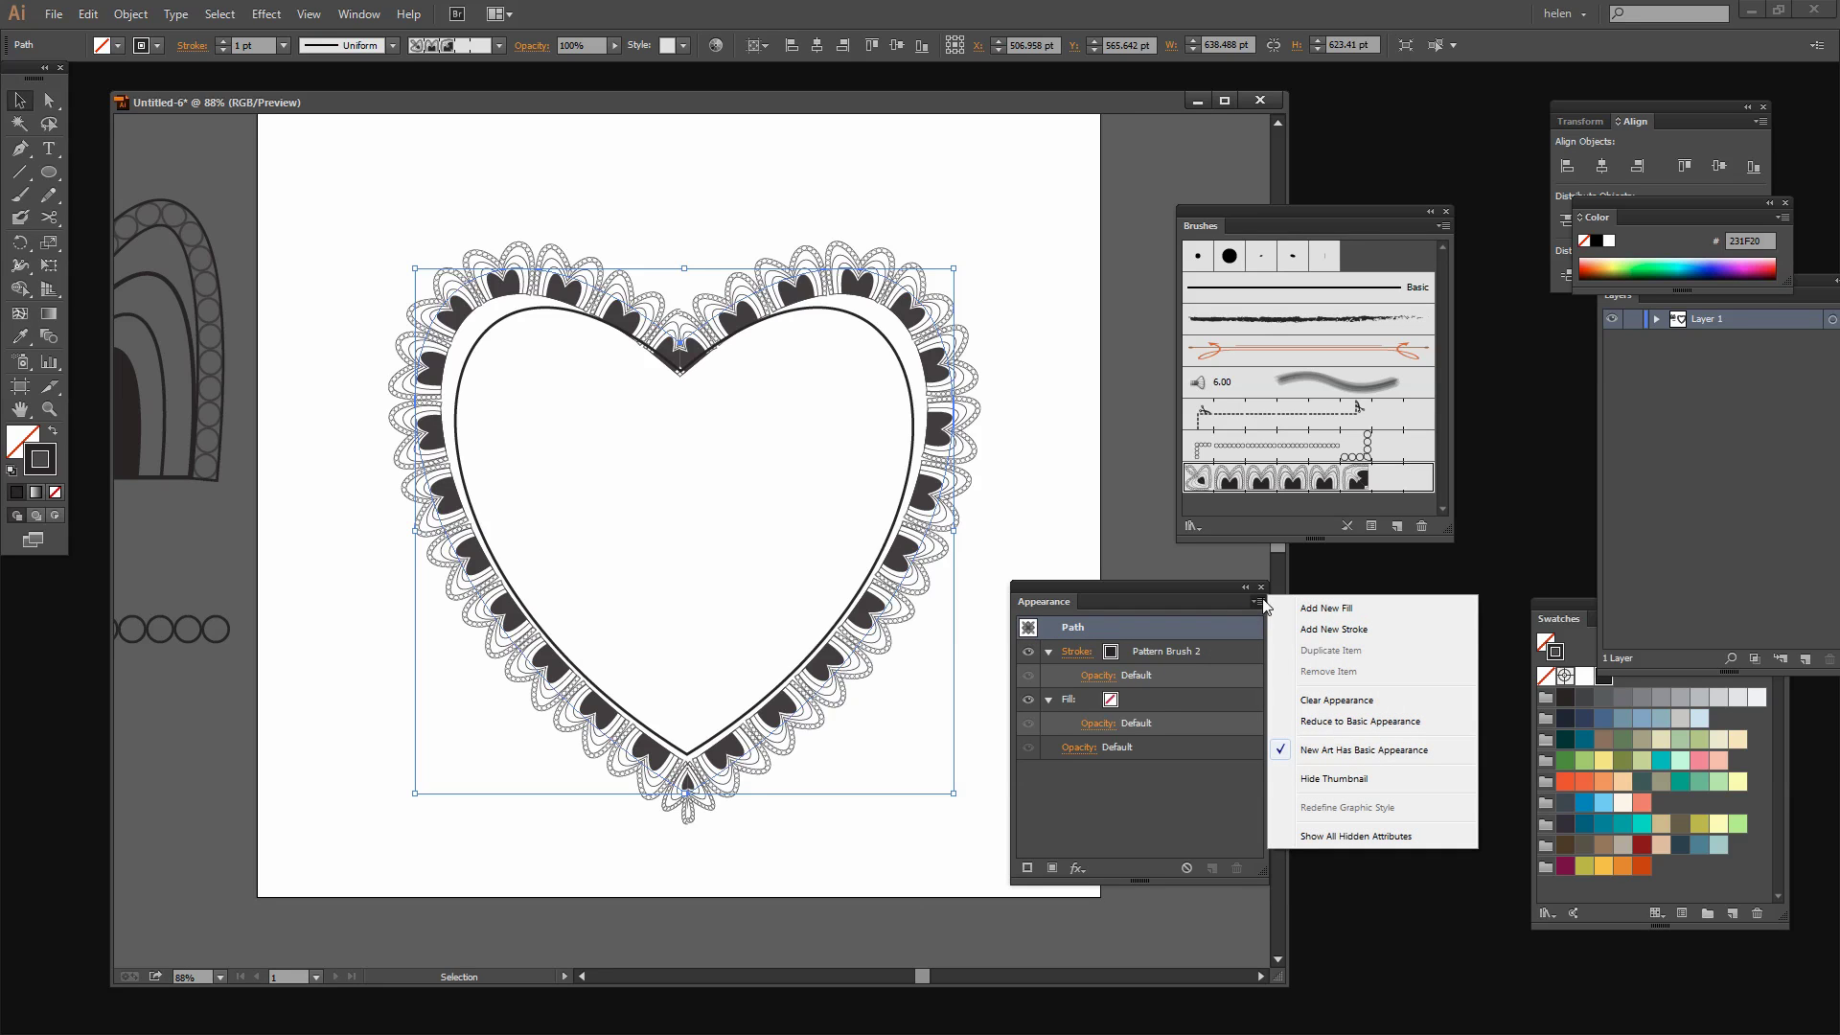
pyautogui.click(1319, 632)
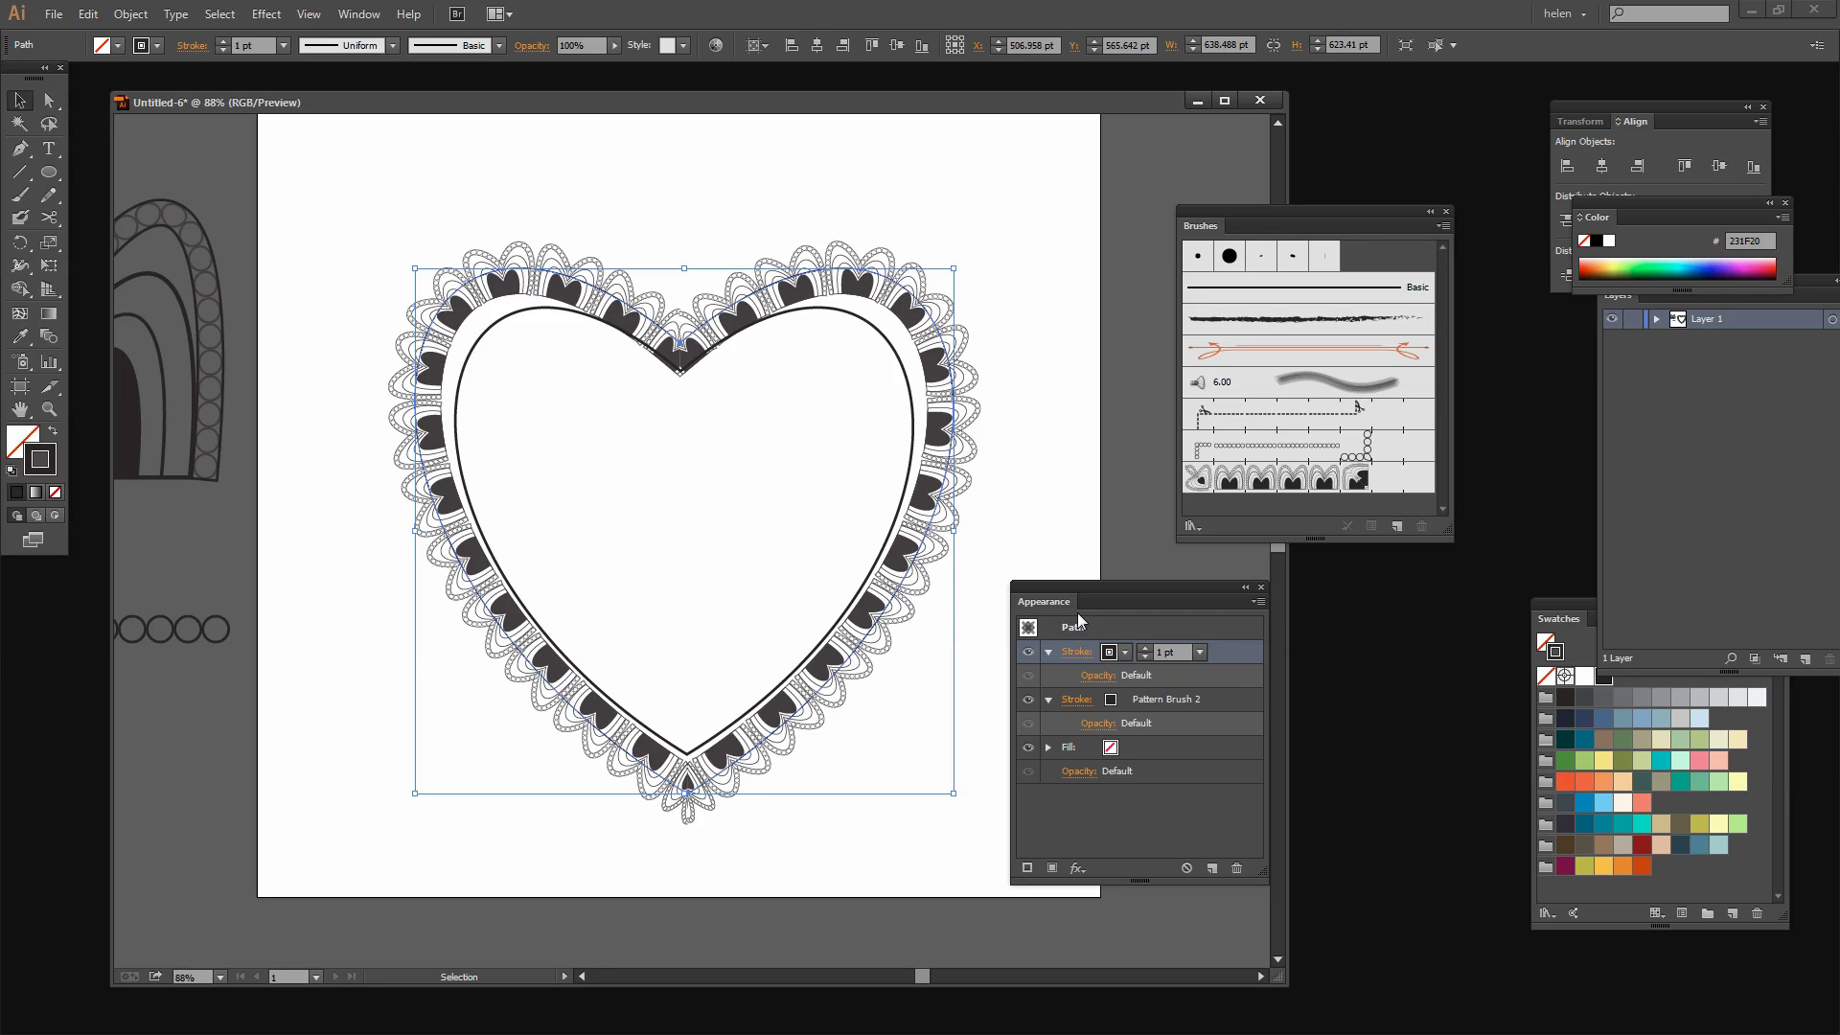
# Step: Try several weights for the outer heart's new stroke and settle on 4 pt
pyautogui.click(1144, 649)
pyautogui.click(1144, 649)
pyautogui.click(1144, 649)
pyautogui.click(1144, 649)
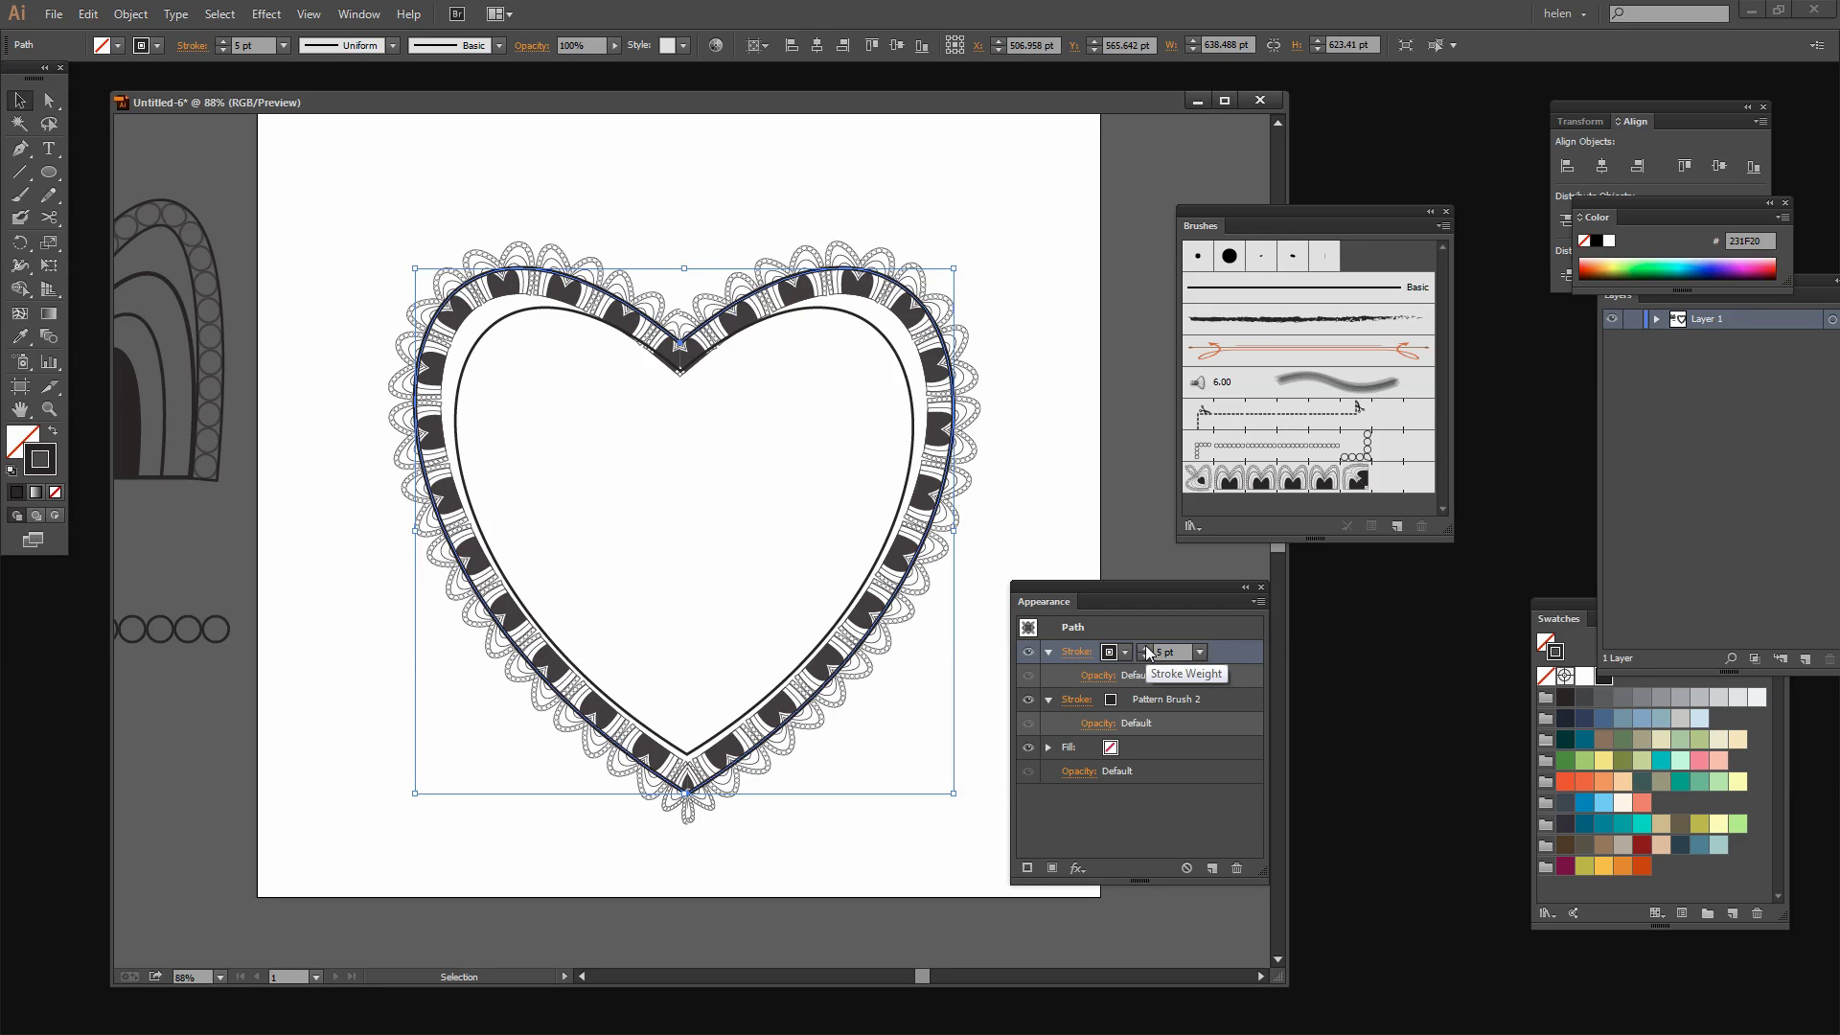
pyautogui.click(1145, 655)
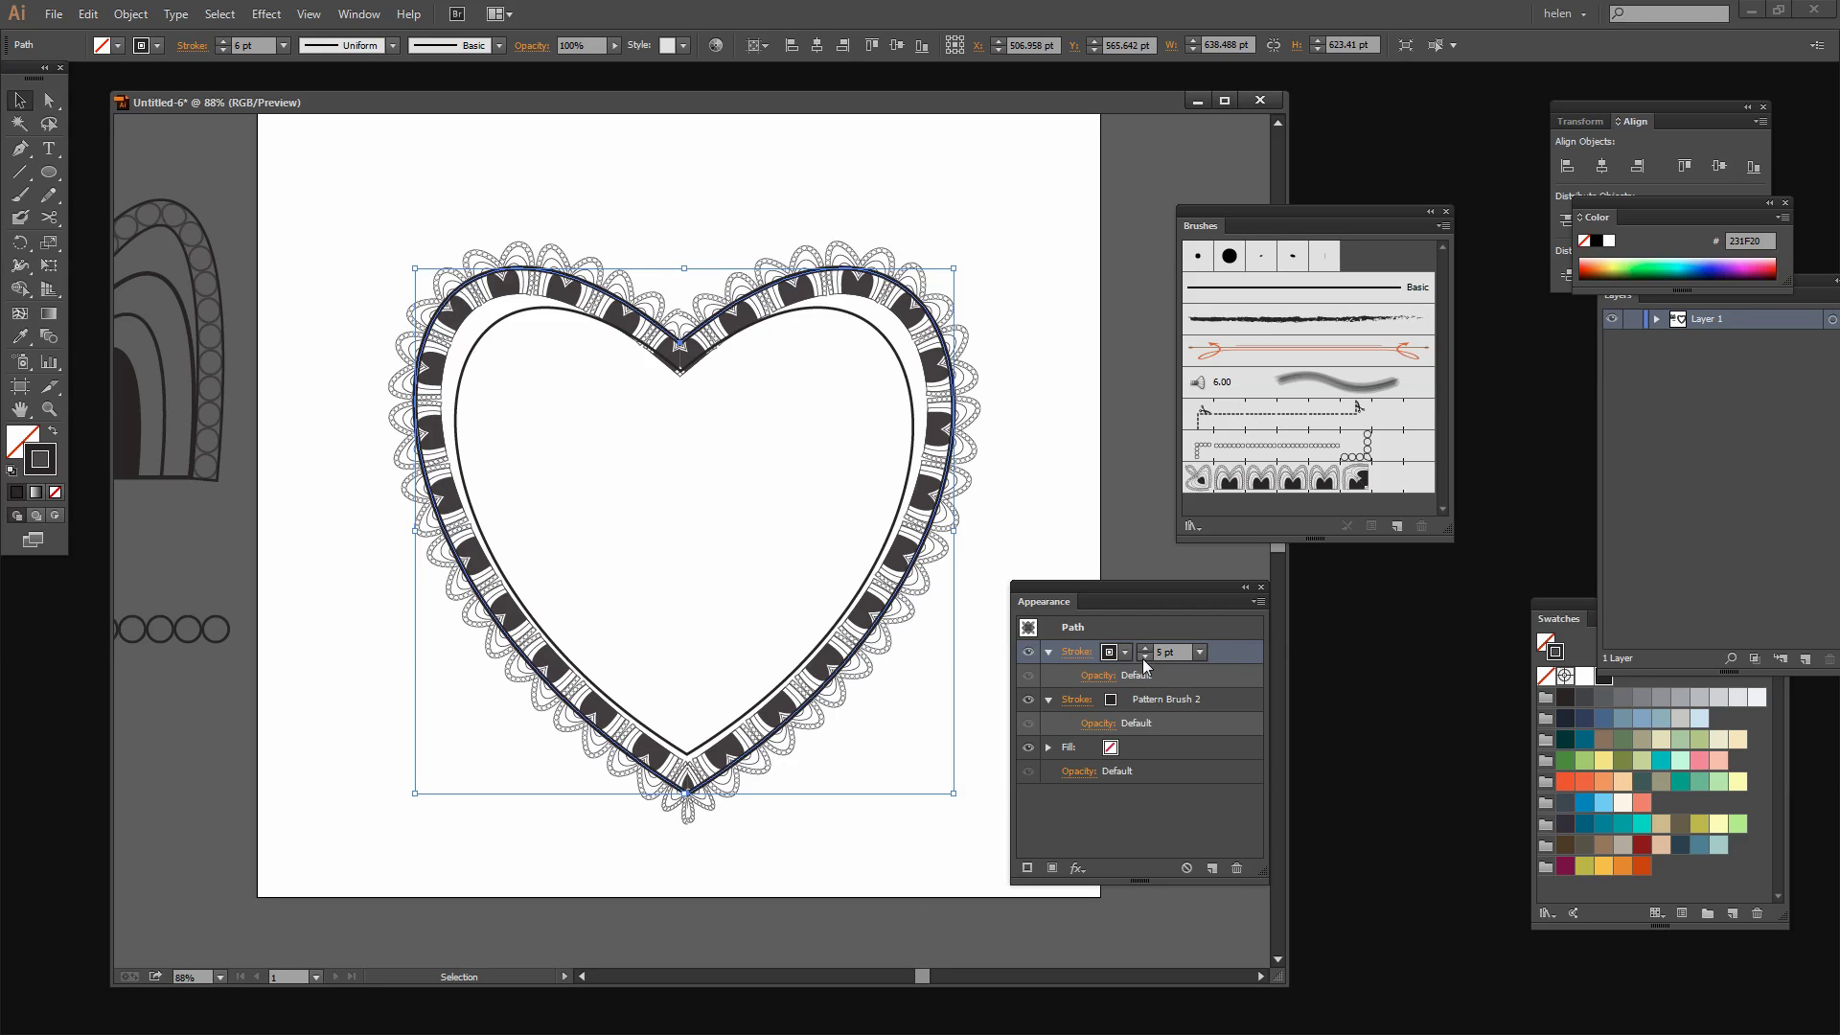
pyautogui.click(1145, 649)
pyautogui.click(1144, 650)
pyautogui.click(1145, 650)
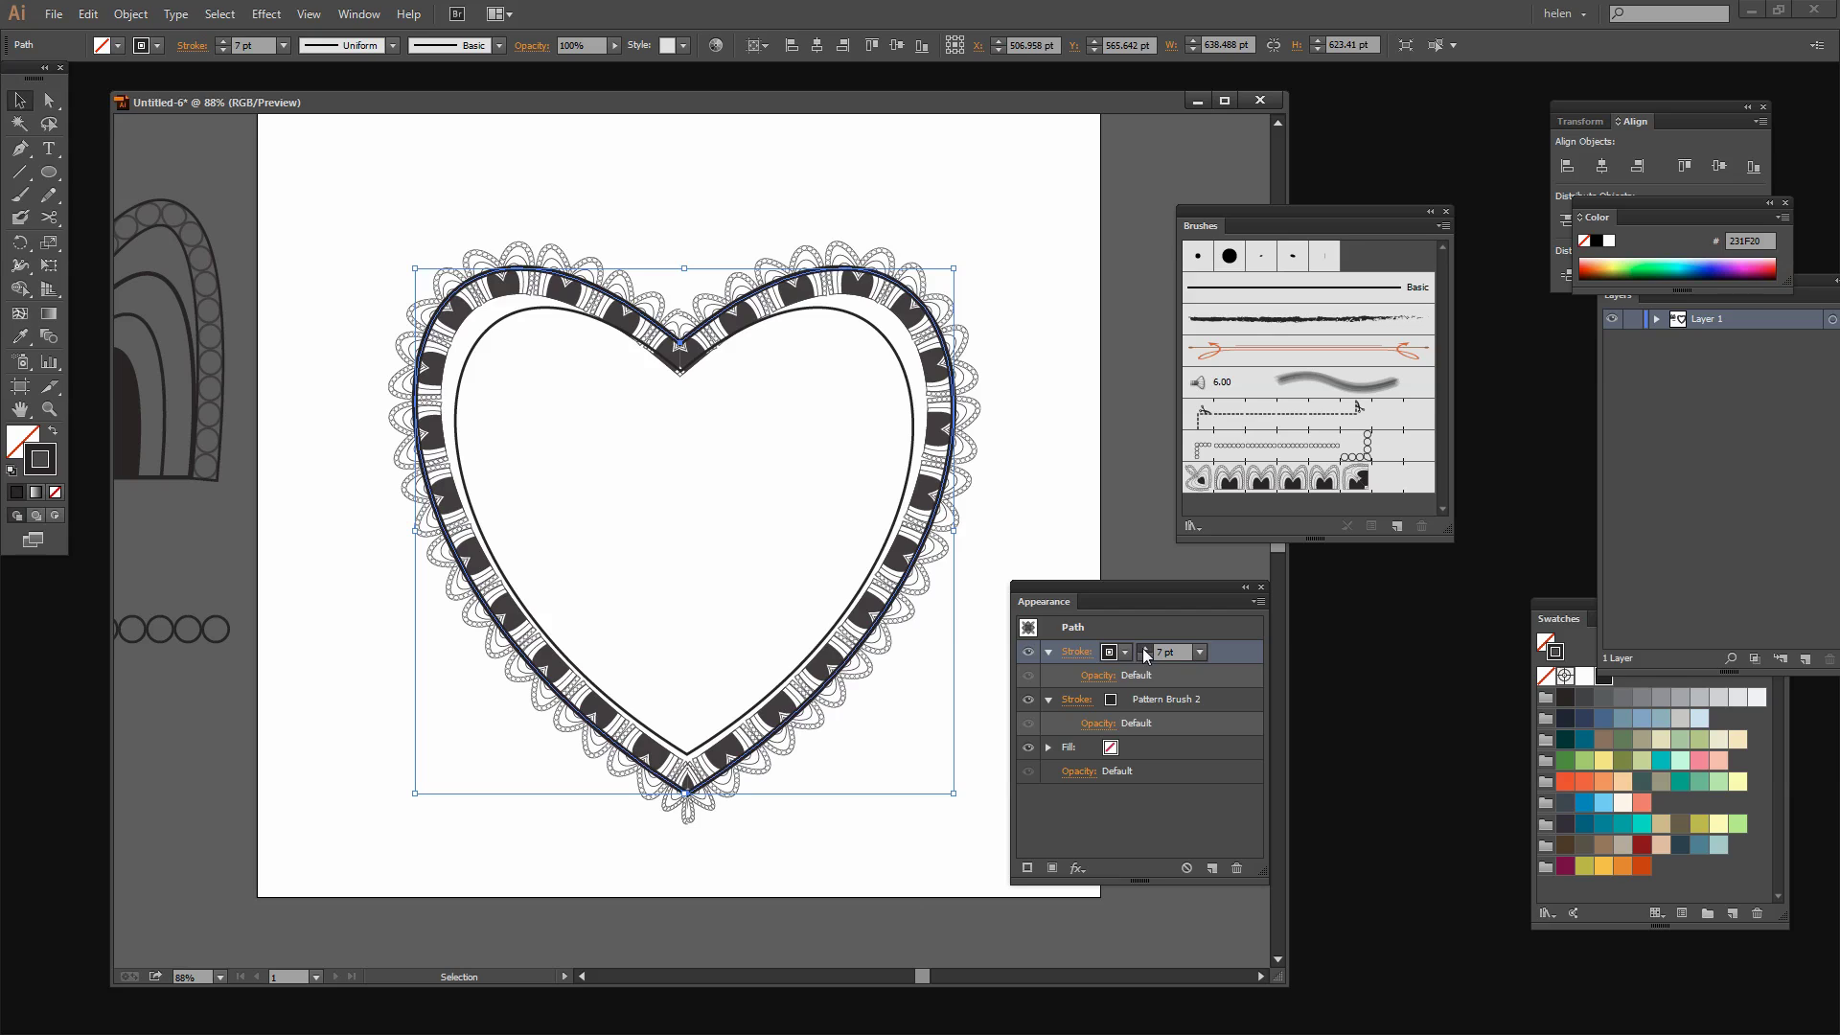
pyautogui.click(1145, 649)
pyautogui.click(1145, 650)
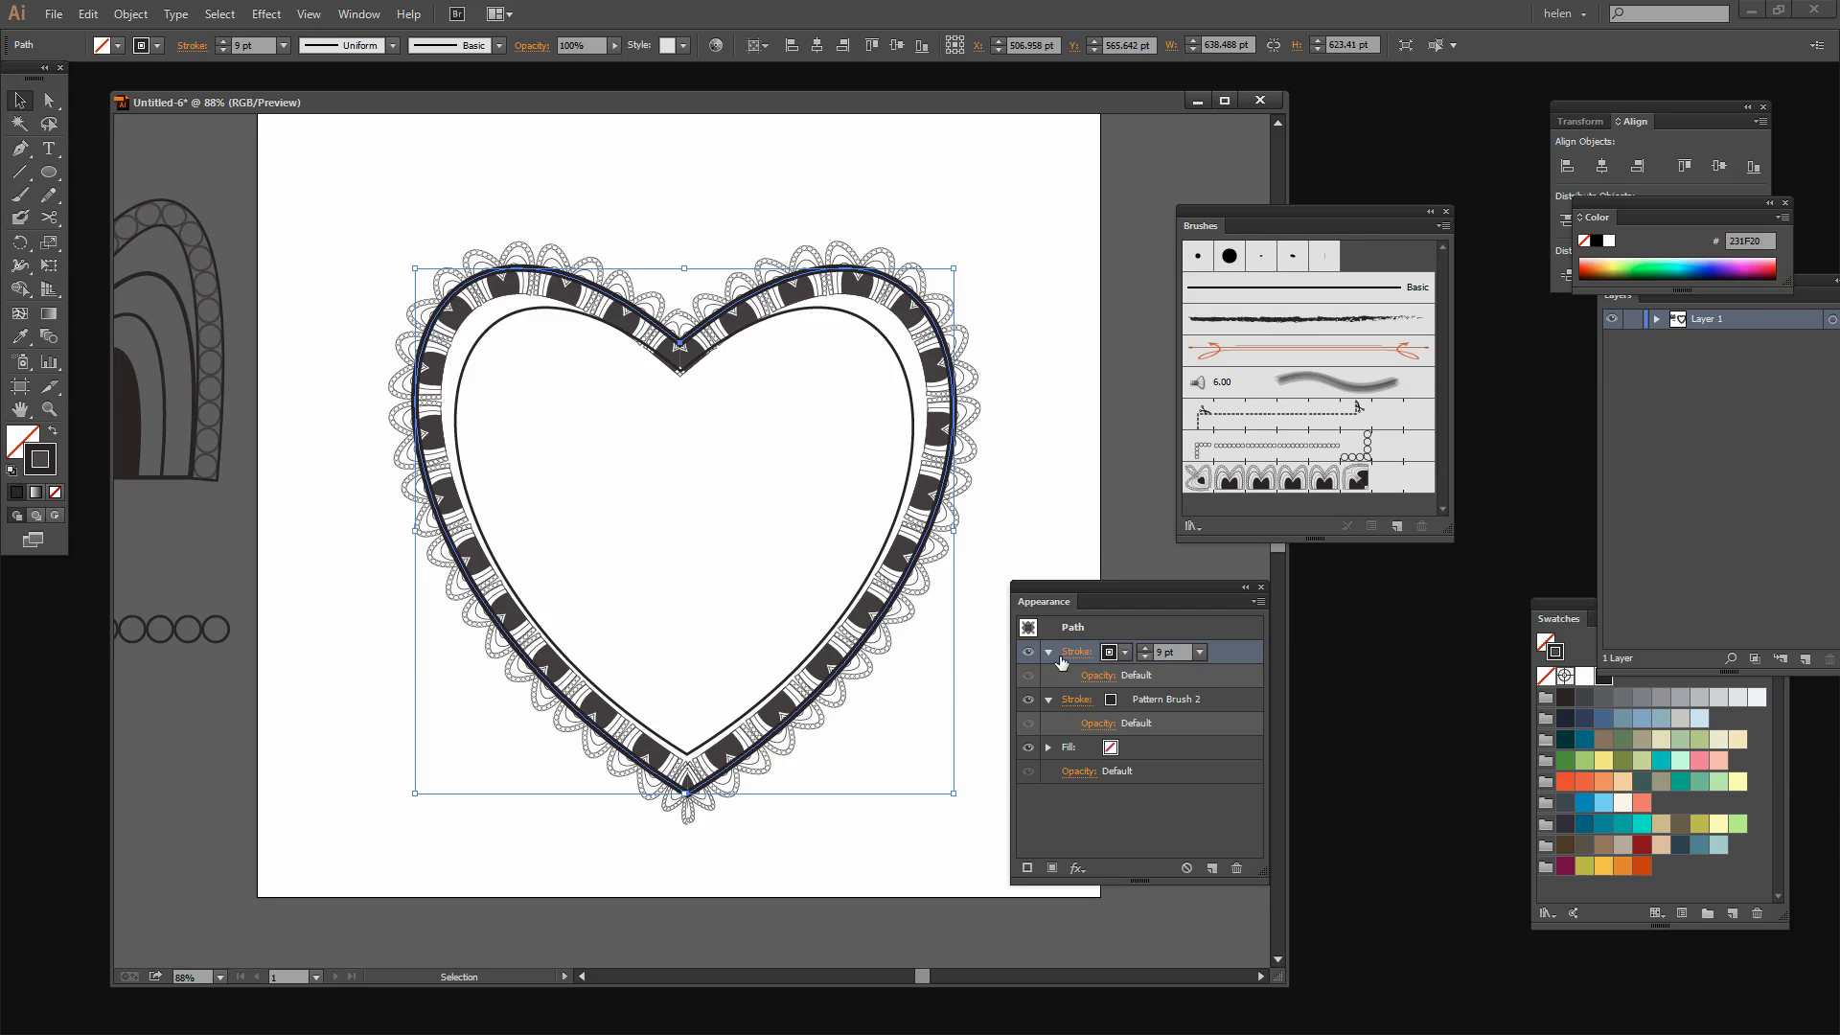
pyautogui.click(1145, 657)
pyautogui.click(1145, 657)
pyautogui.click(1145, 657)
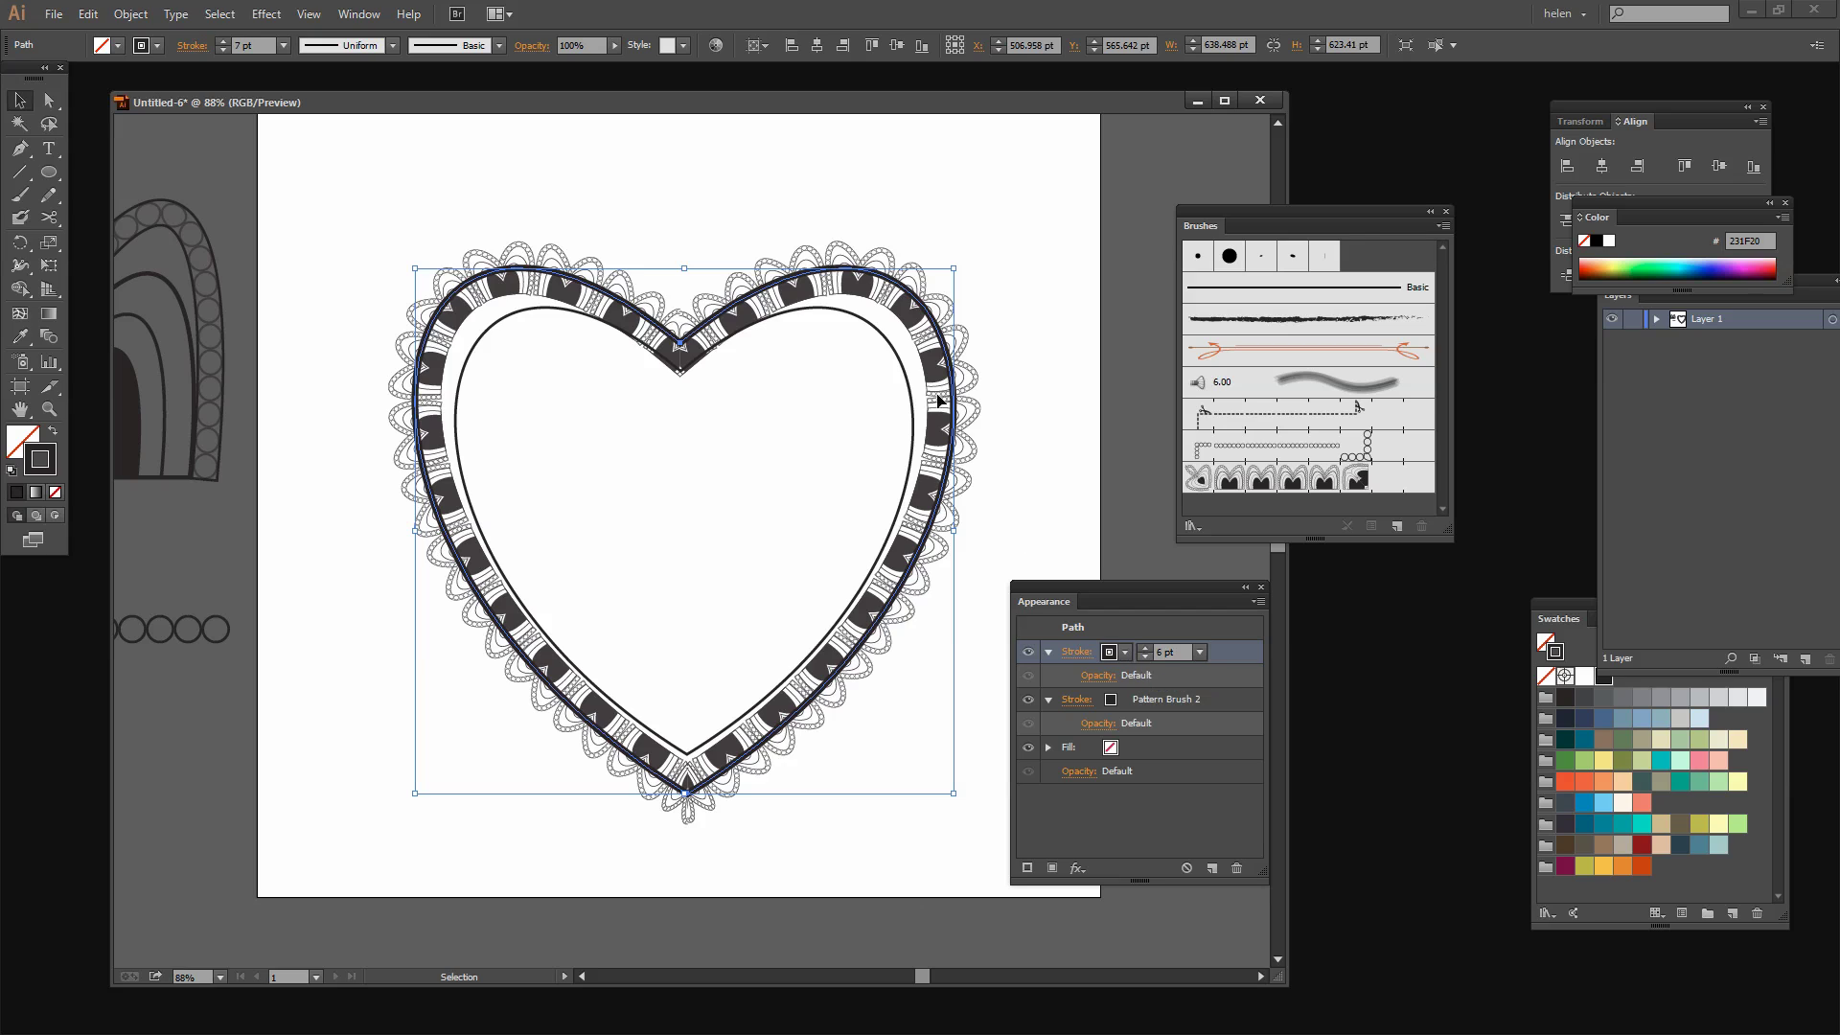
pyautogui.click(1145, 656)
pyautogui.click(1143, 656)
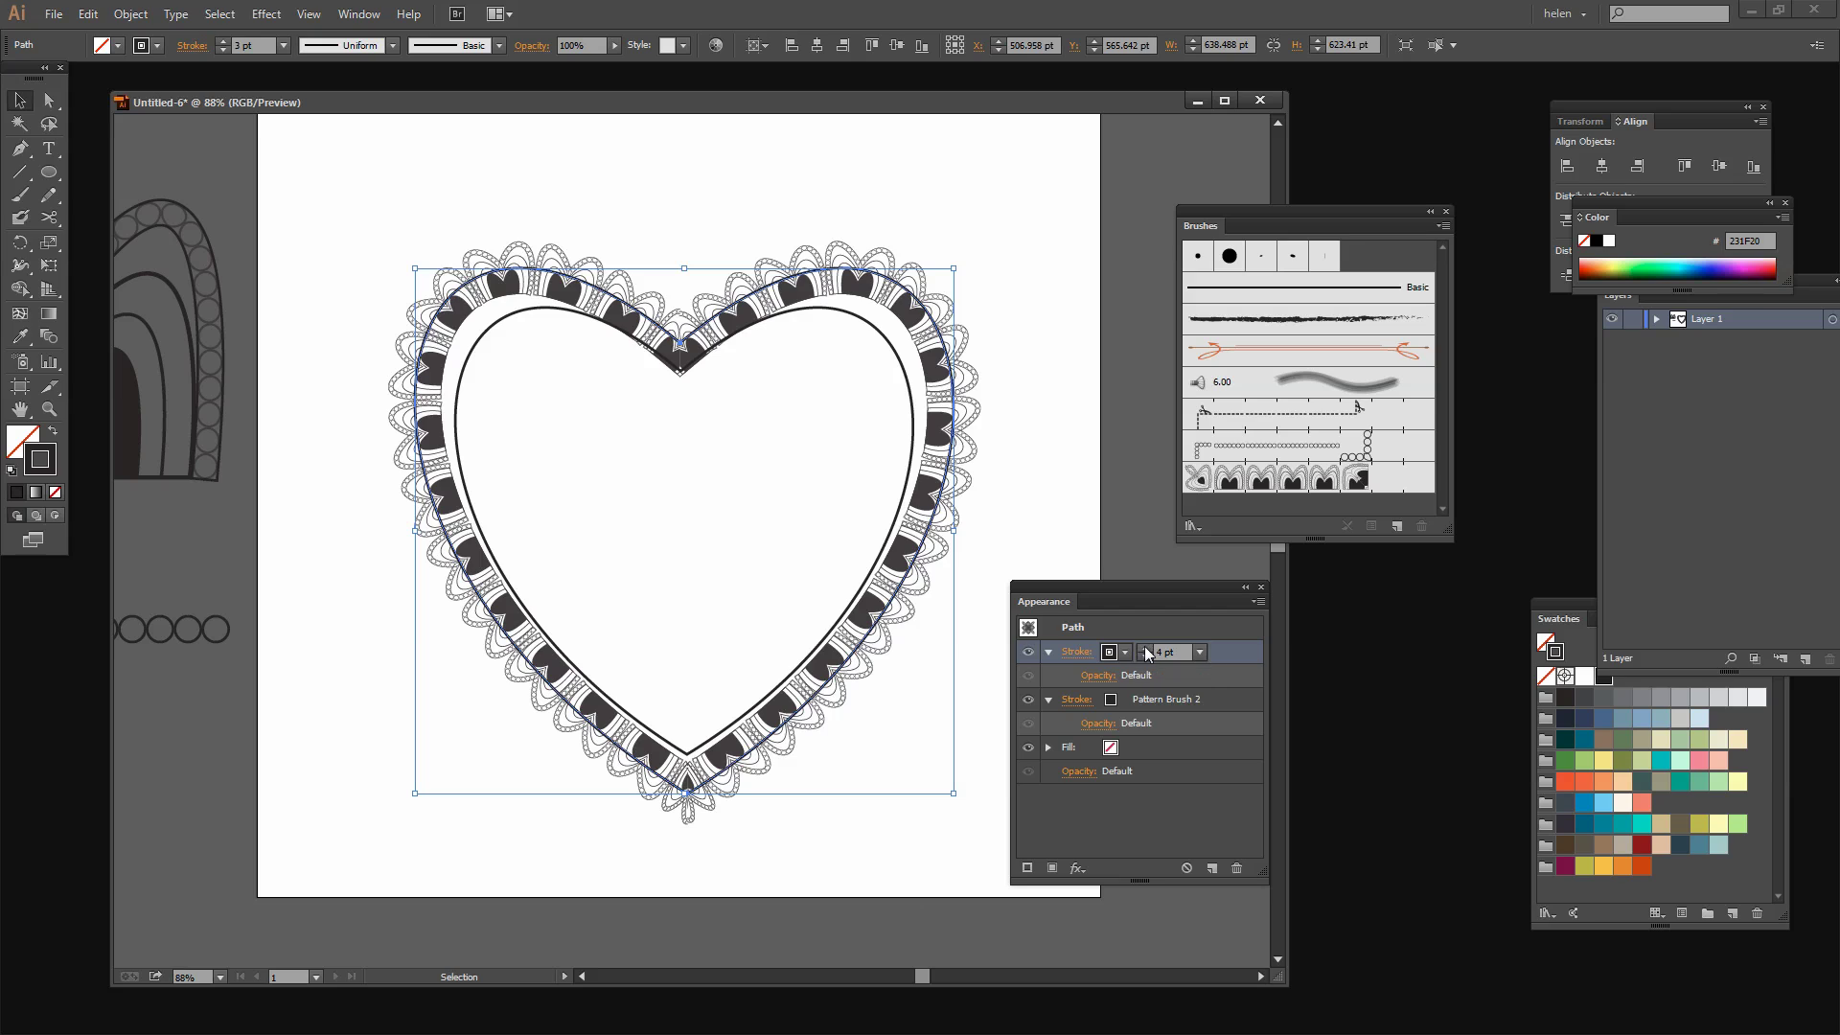
pyautogui.click(1143, 648)
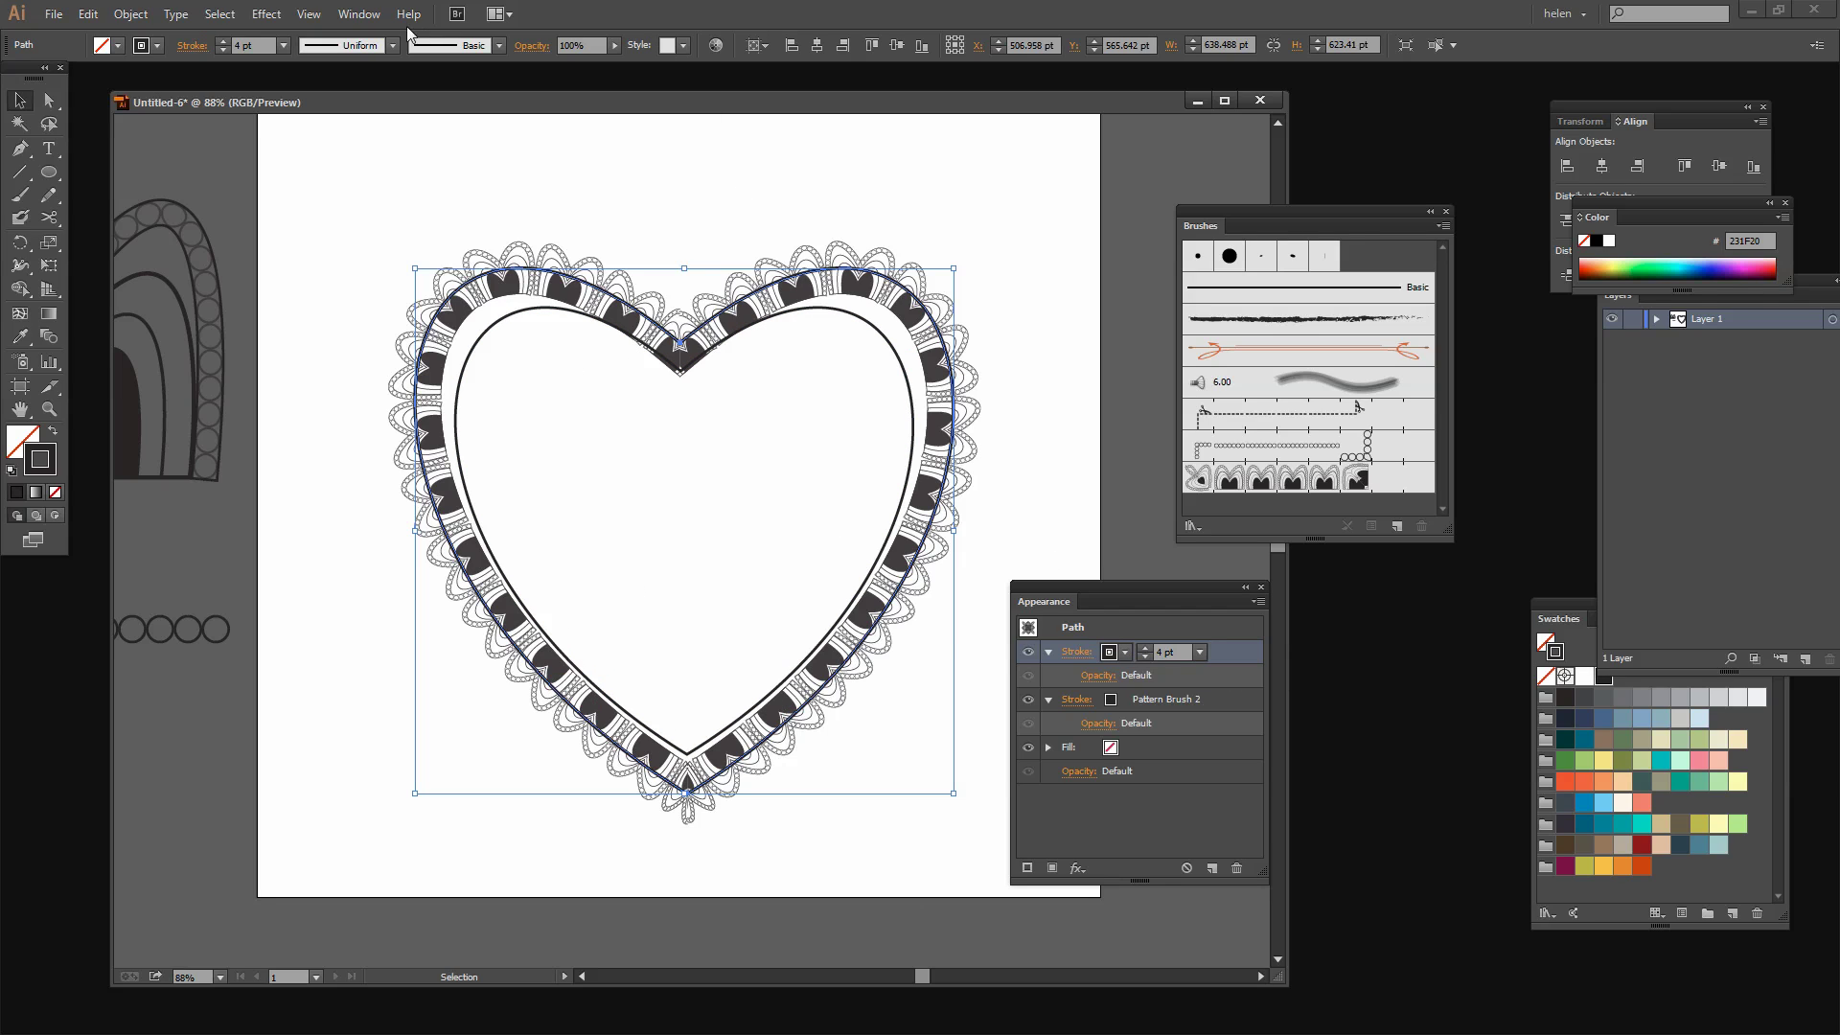
# Step: Apply an Offset Path effect of -31 pt with Miter joins to the 4 pt stroke and deselect the path
pyautogui.click(267, 14)
pyautogui.moveTo(284, 174)
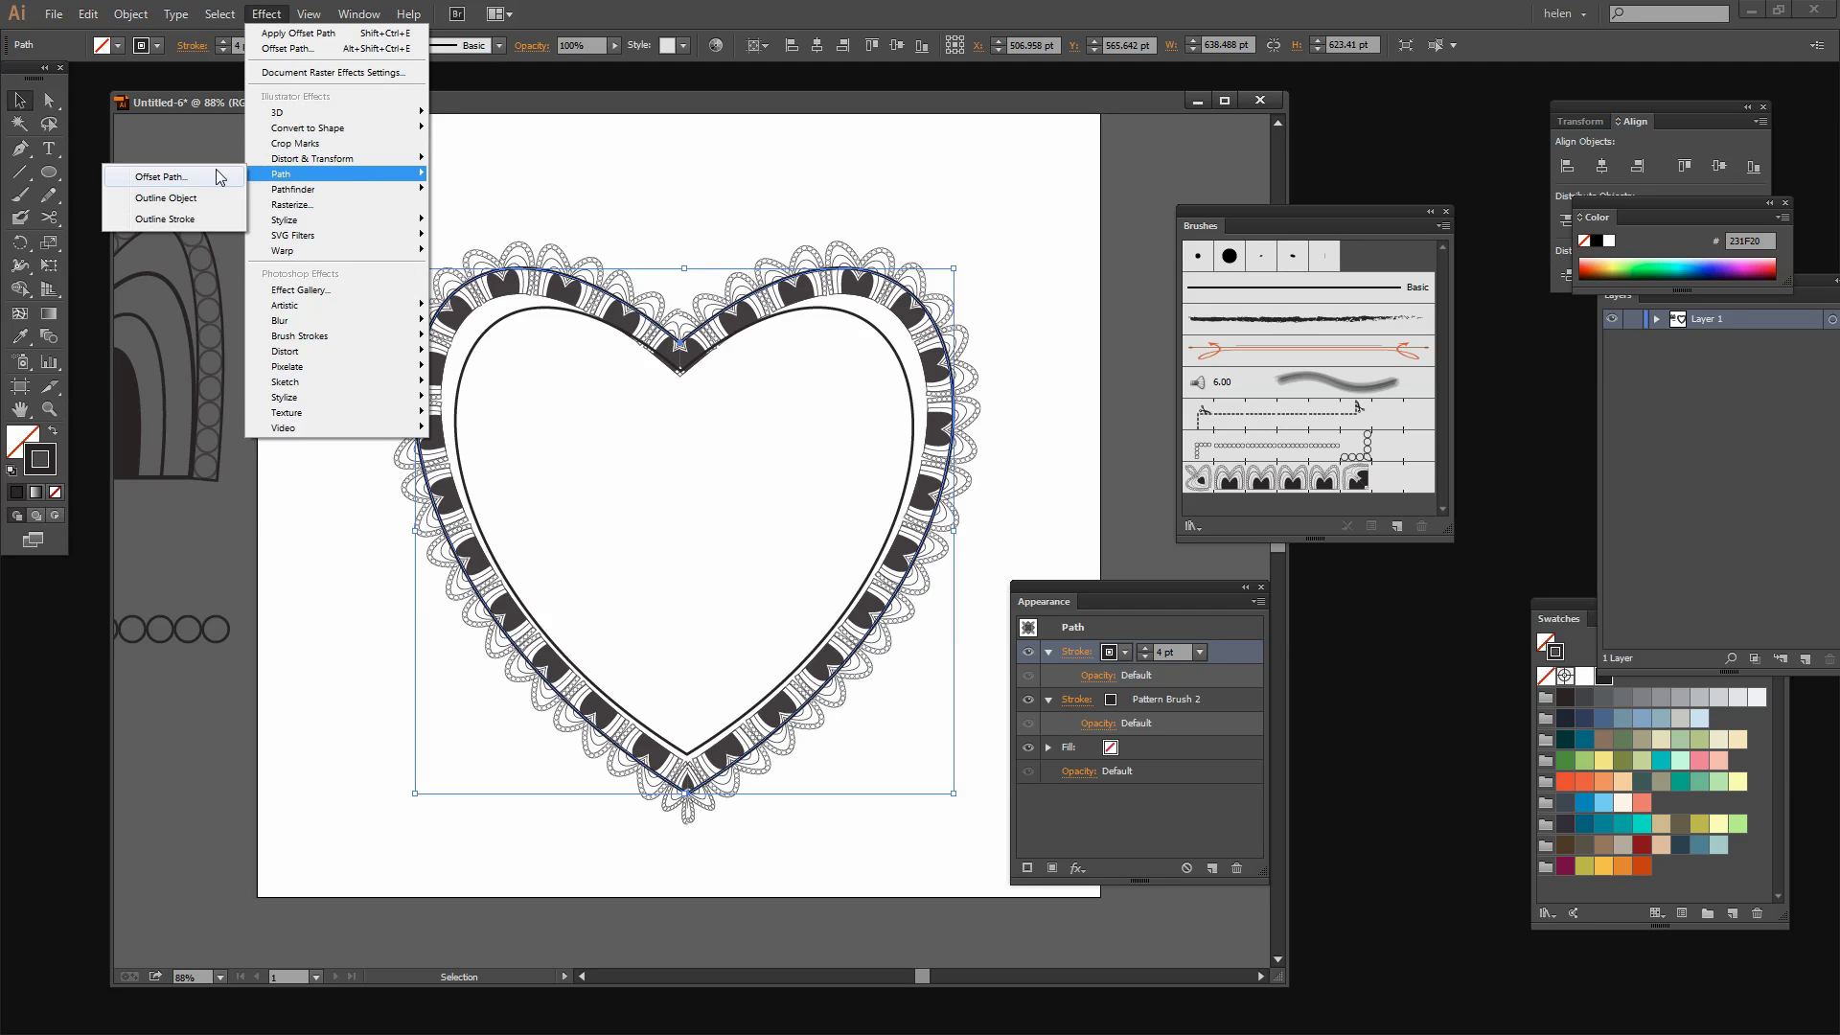
pyautogui.click(182, 178)
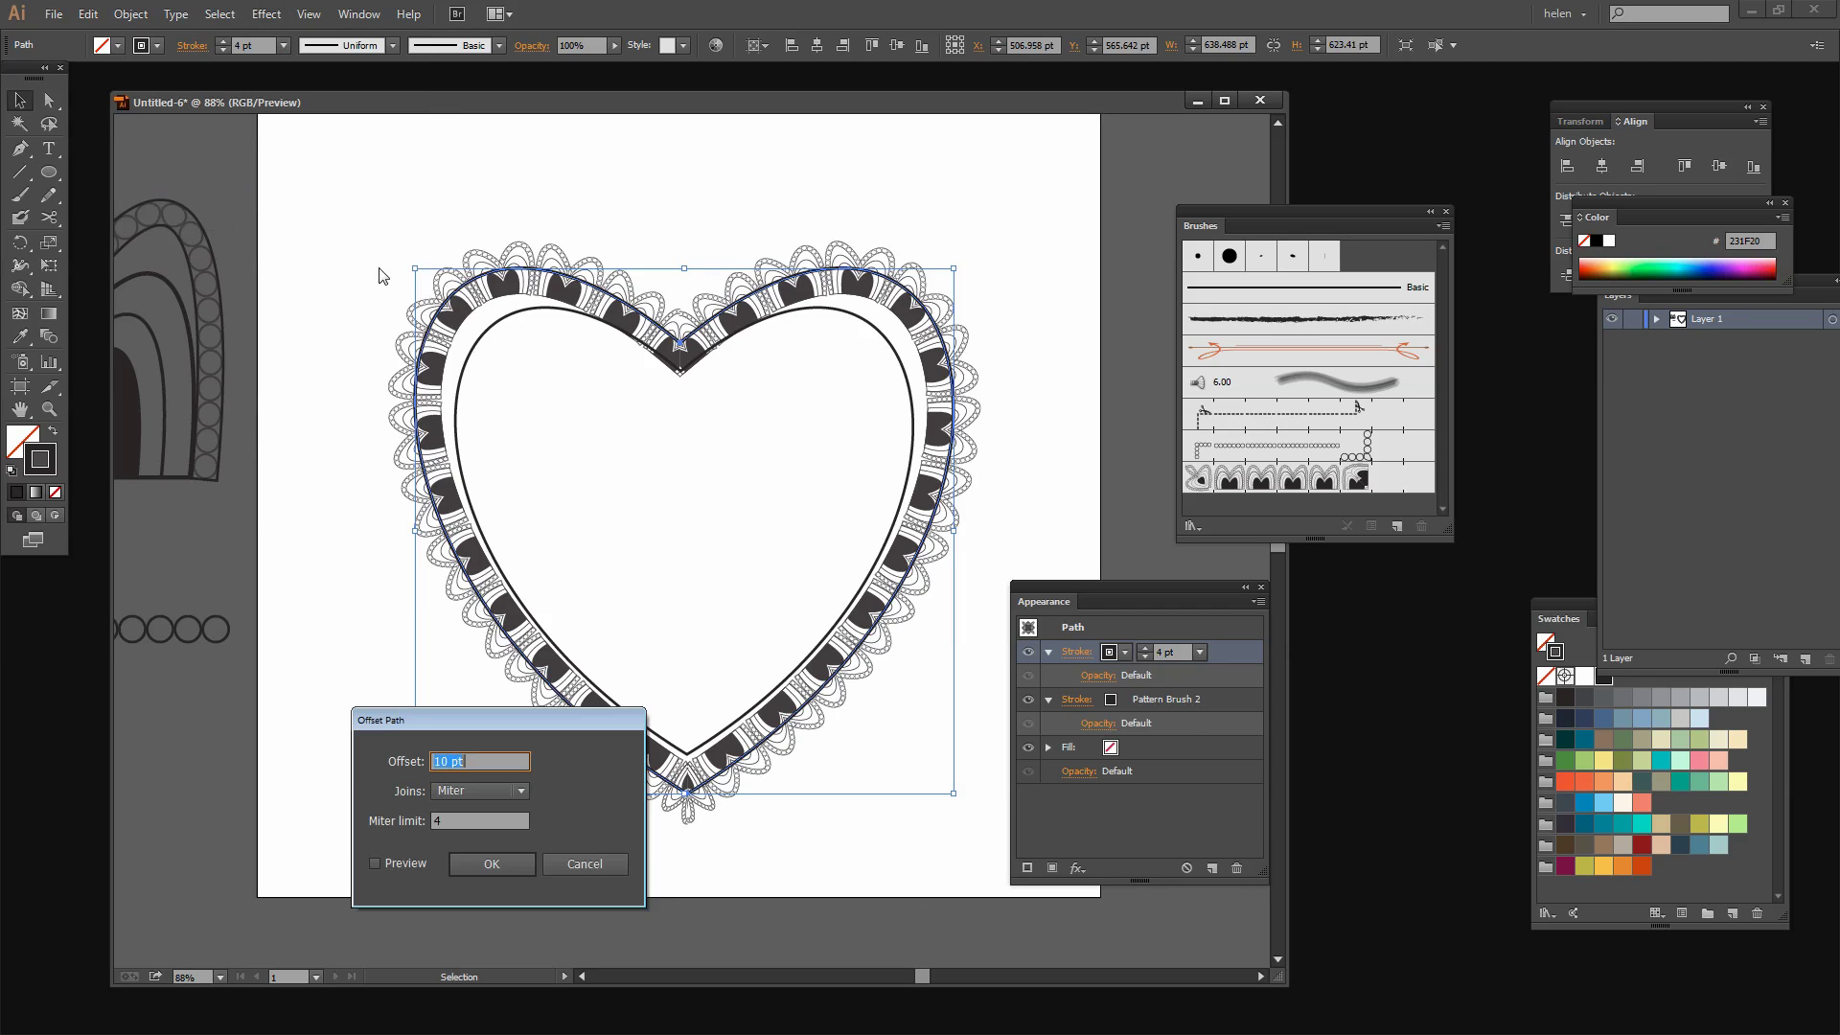
pyautogui.click(374, 861)
pyautogui.press('Down')
pyautogui.press('Down')
pyautogui.press('Down')
pyautogui.press('Down')
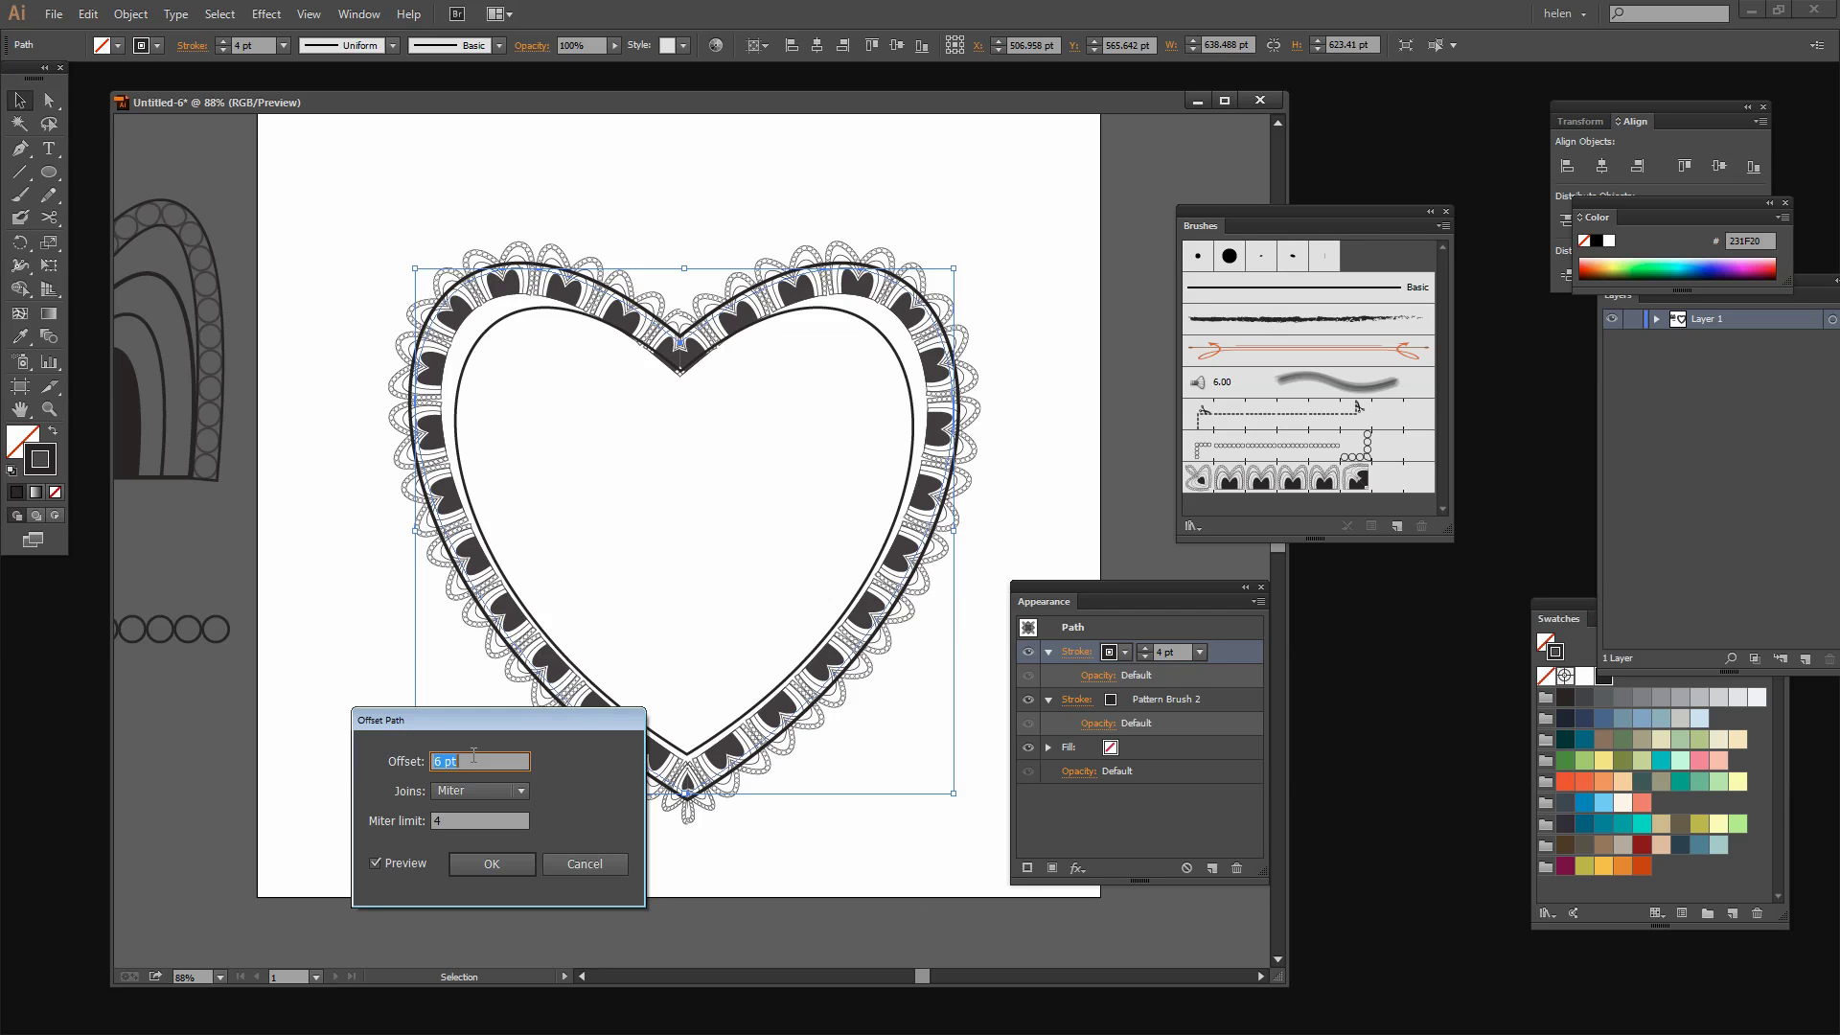
pyautogui.press('Down')
pyautogui.press('Down')
pyautogui.press('Down')
pyautogui.press('Down')
pyautogui.press('Down')
pyautogui.press('Down')
pyautogui.press('Down')
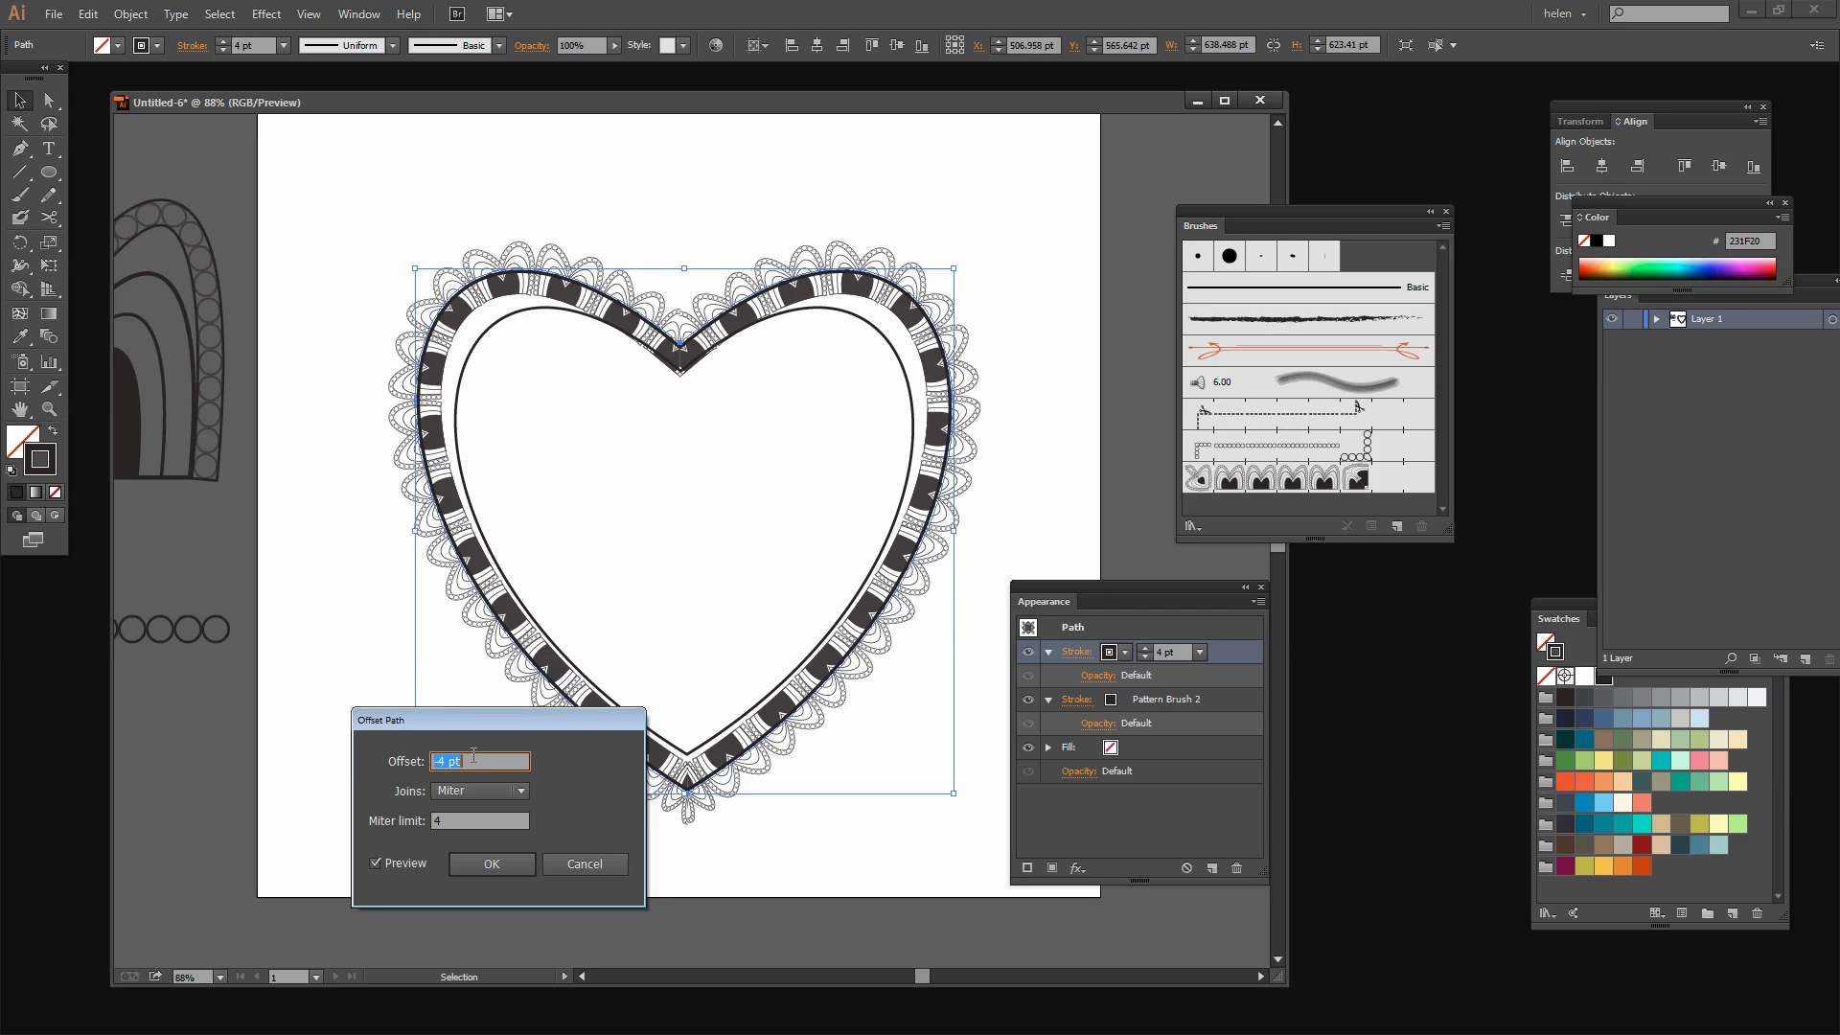
pyautogui.press('Down')
pyautogui.press('Down')
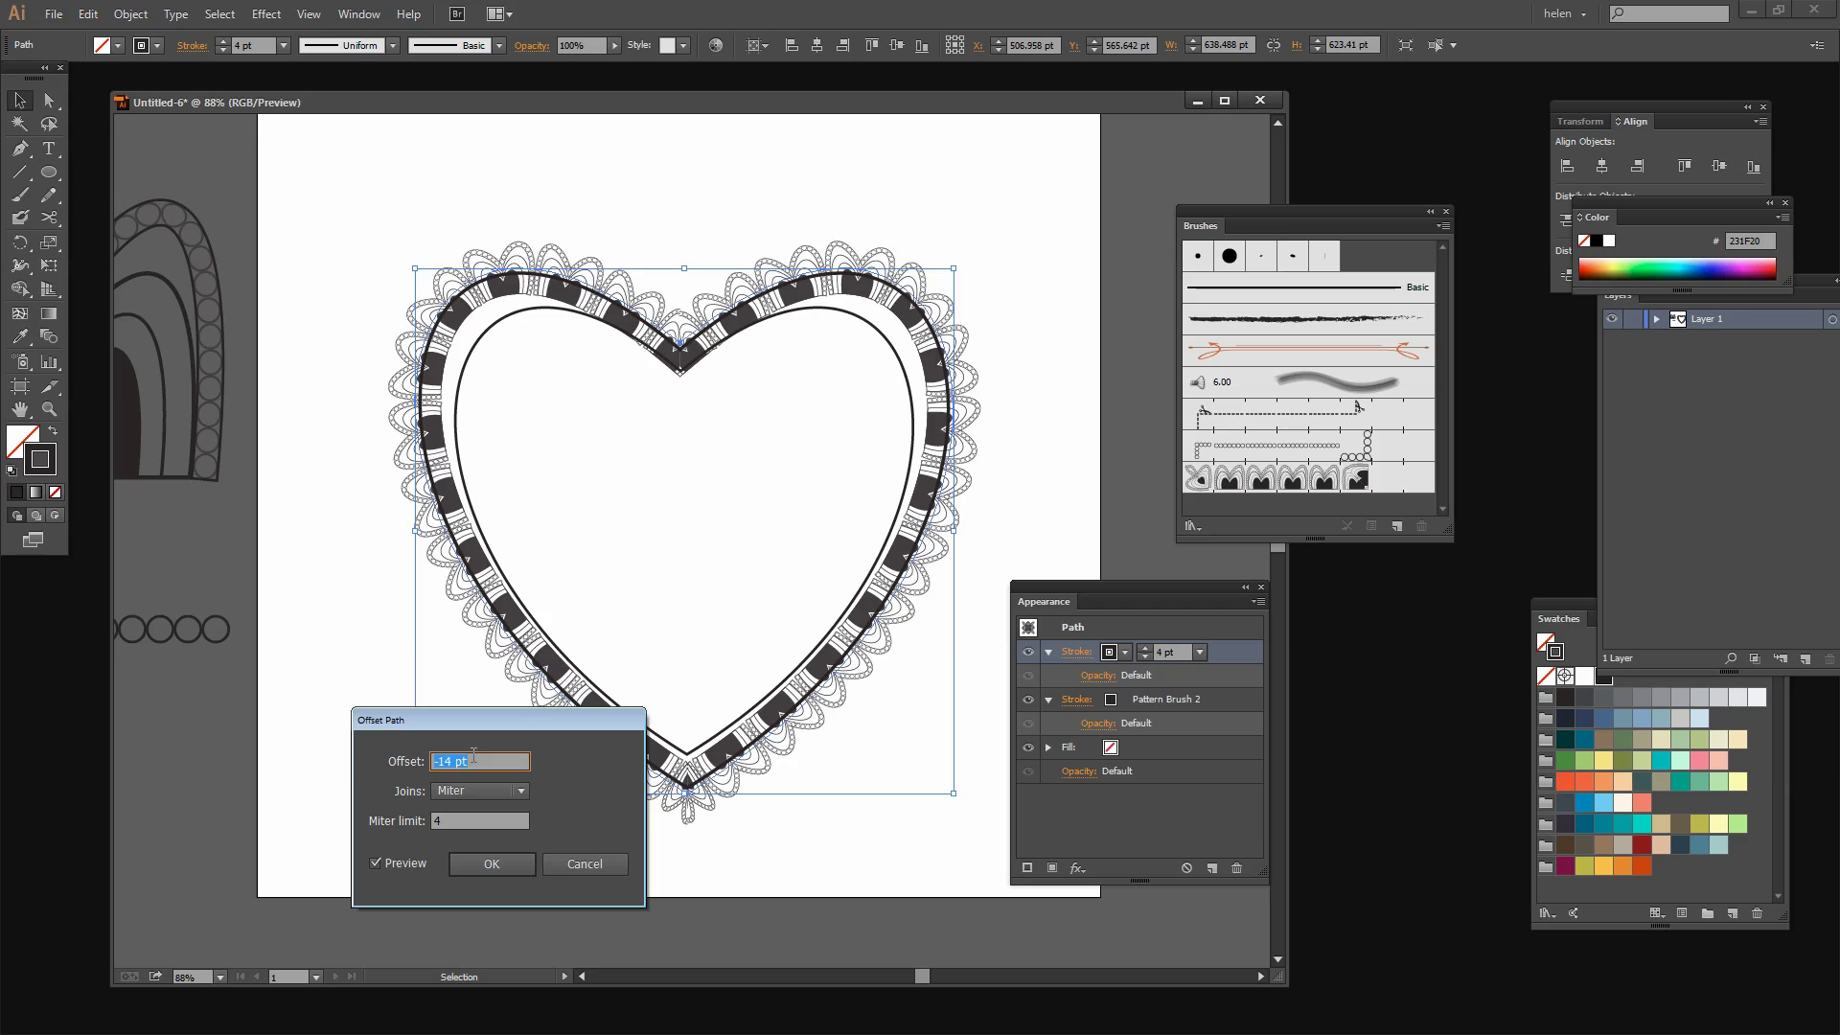
pyautogui.press('Down')
pyautogui.press('Down')
pyautogui.press('Down')
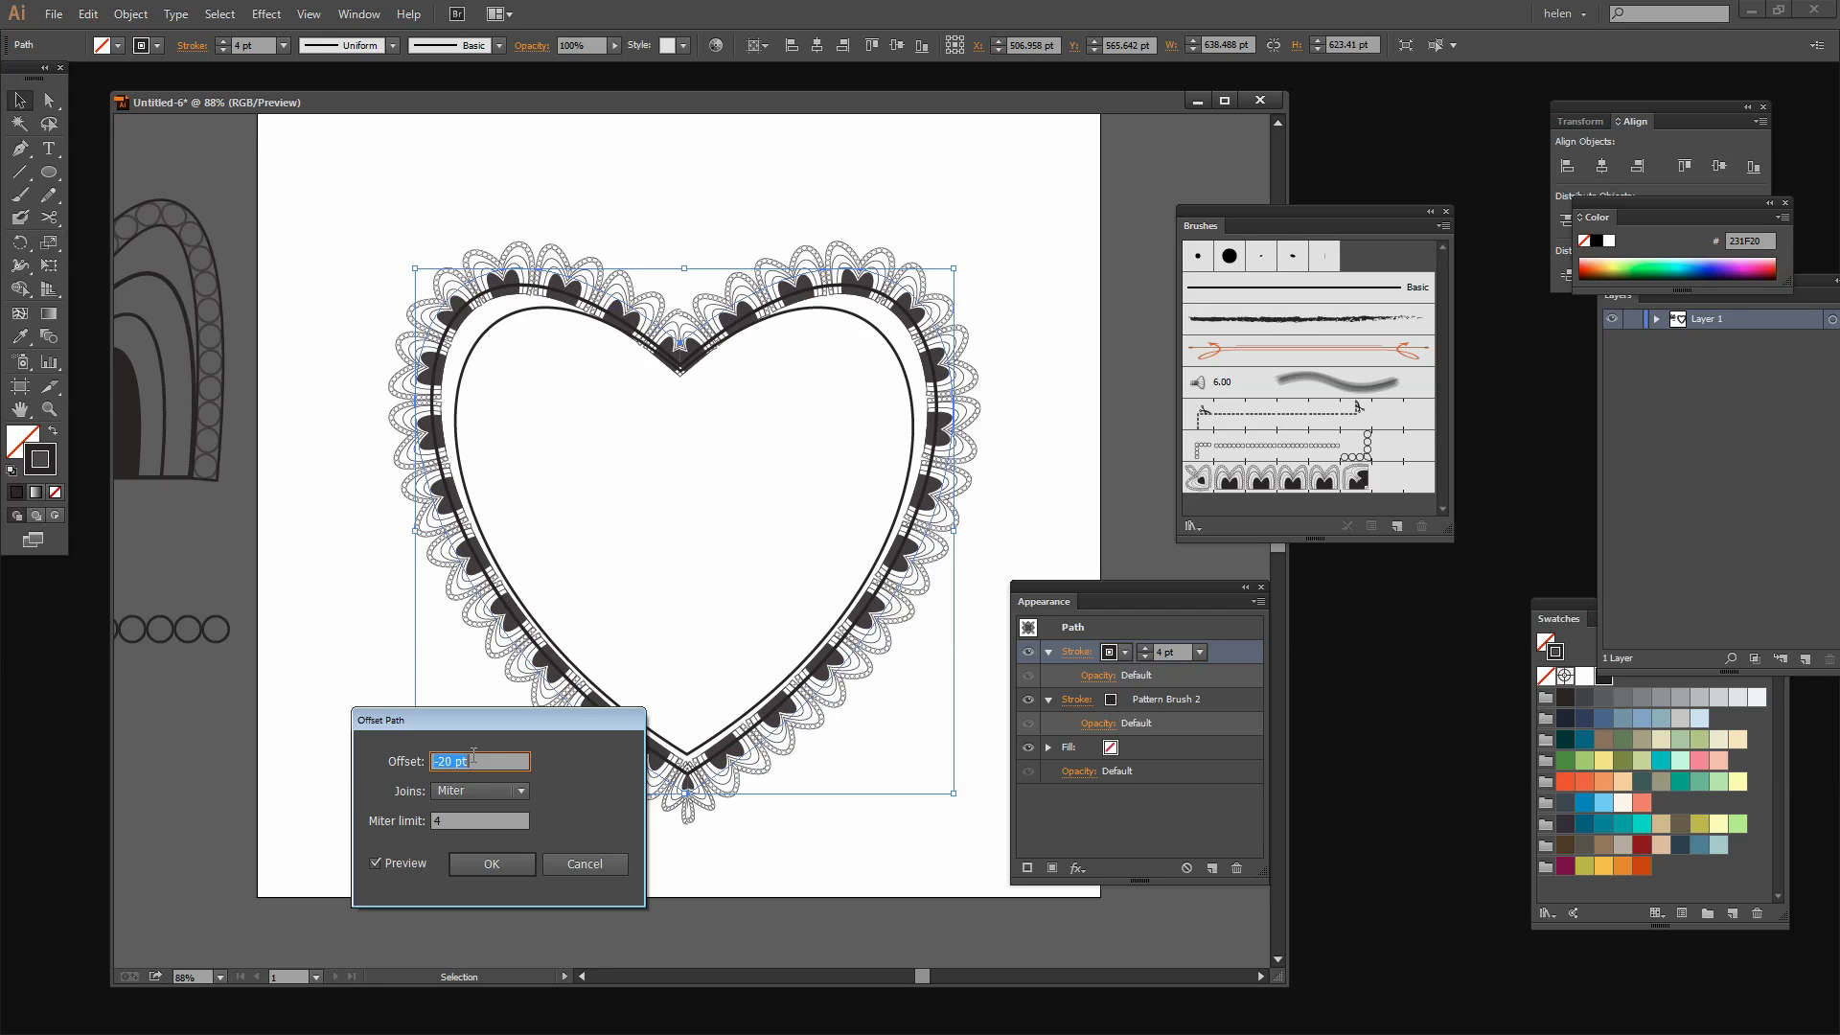
pyautogui.press('Down')
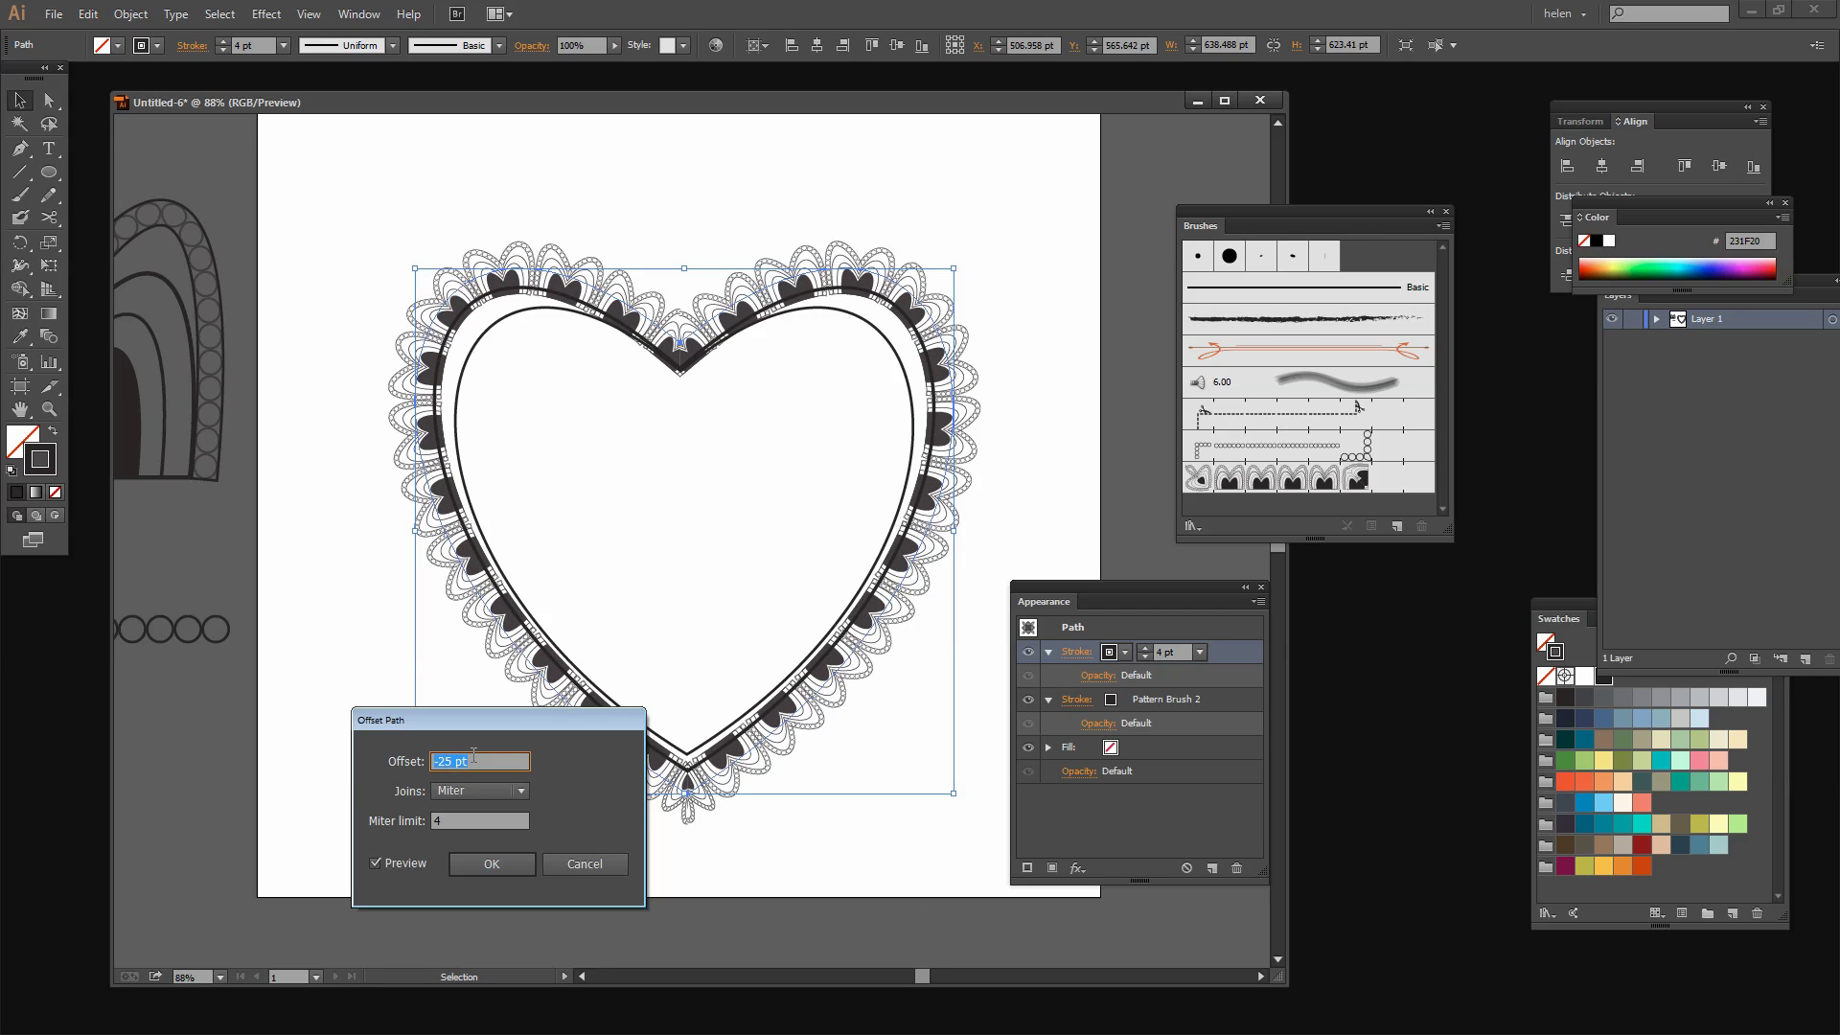
pyautogui.press('Down')
pyautogui.press('Down')
pyautogui.press('Down')
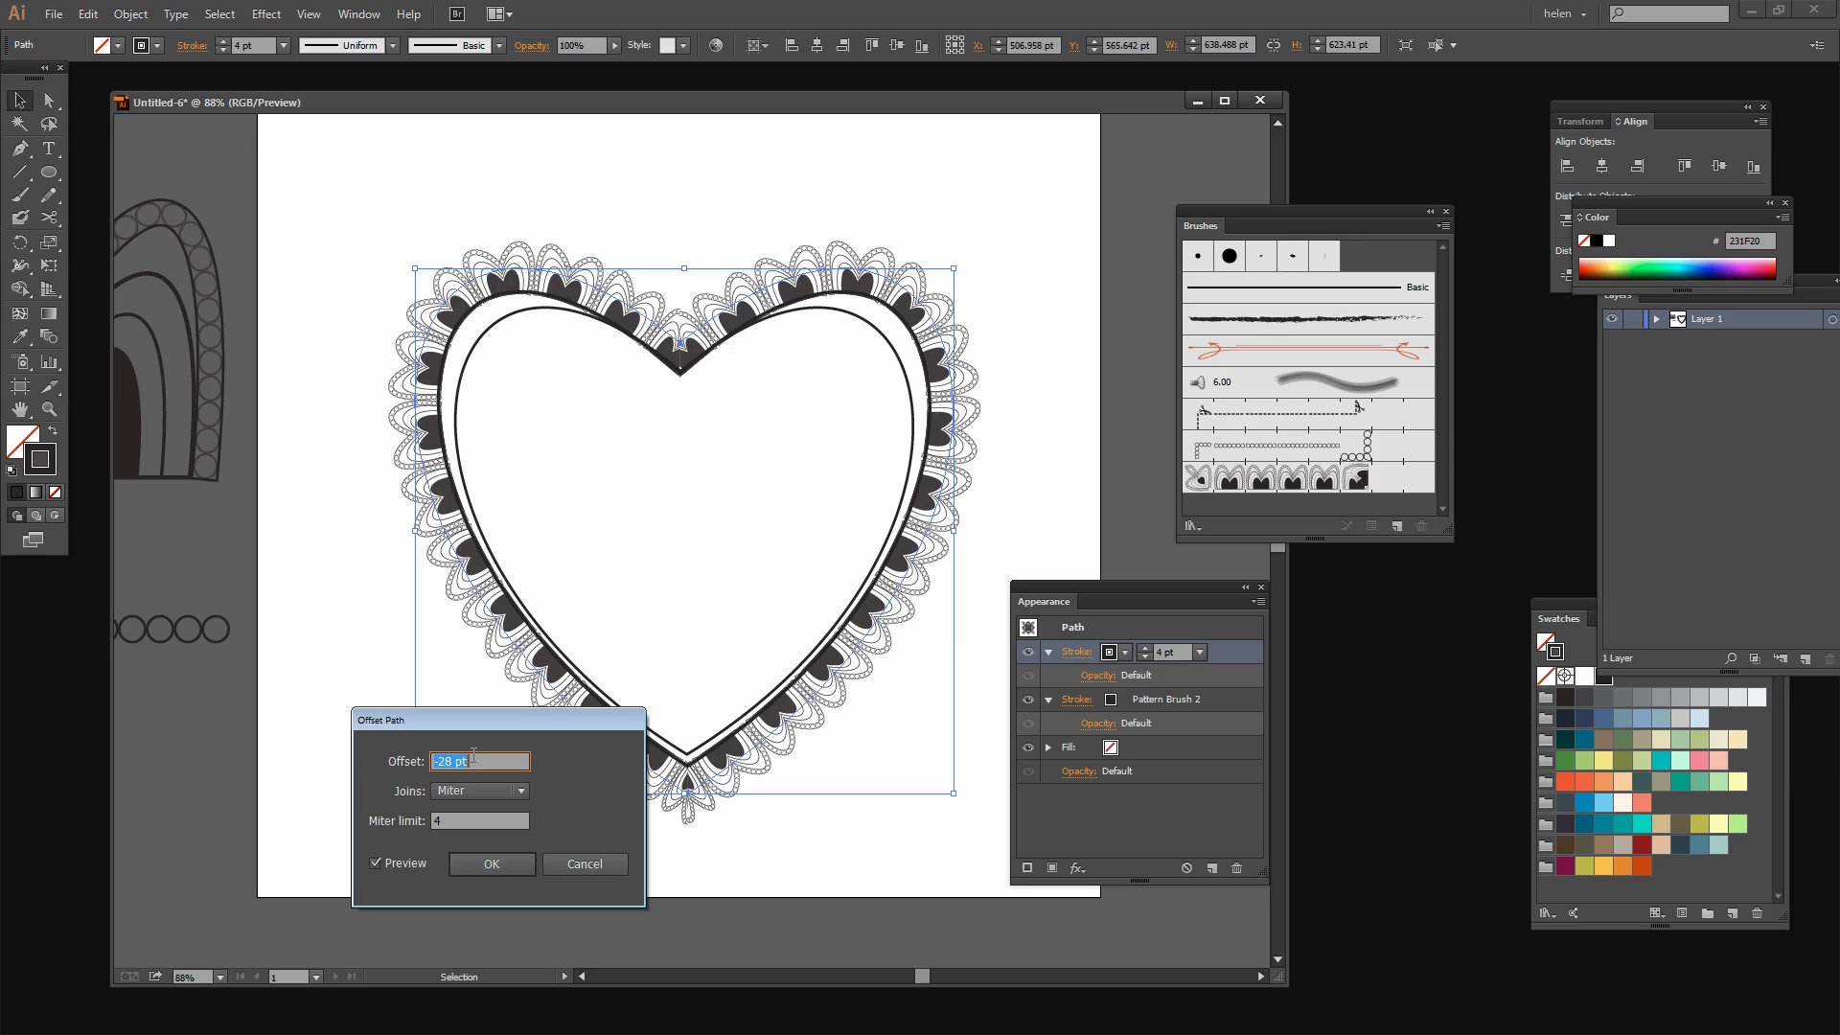
pyautogui.press('Down')
pyautogui.press('Down')
pyautogui.press('Down')
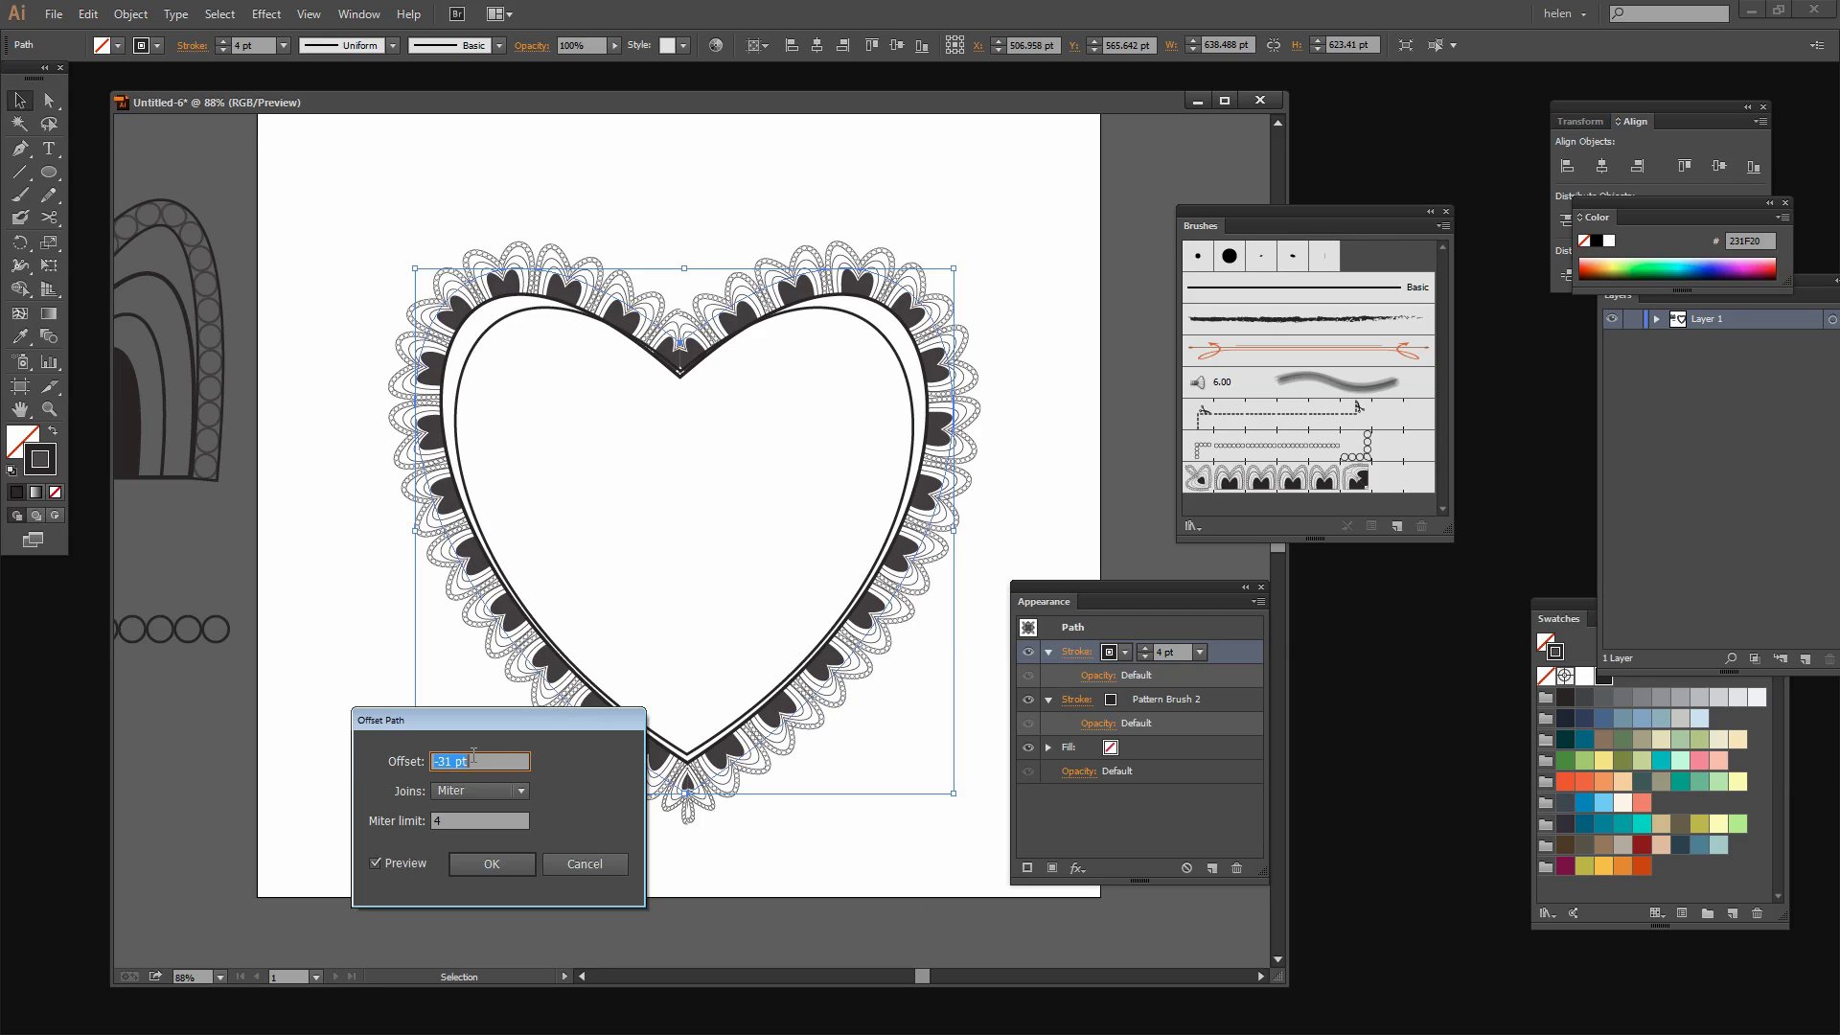
pyautogui.click(477, 870)
pyautogui.moveTo(1107, 587); pyautogui.dragTo(1348, 597)
pyautogui.click(1016, 610)
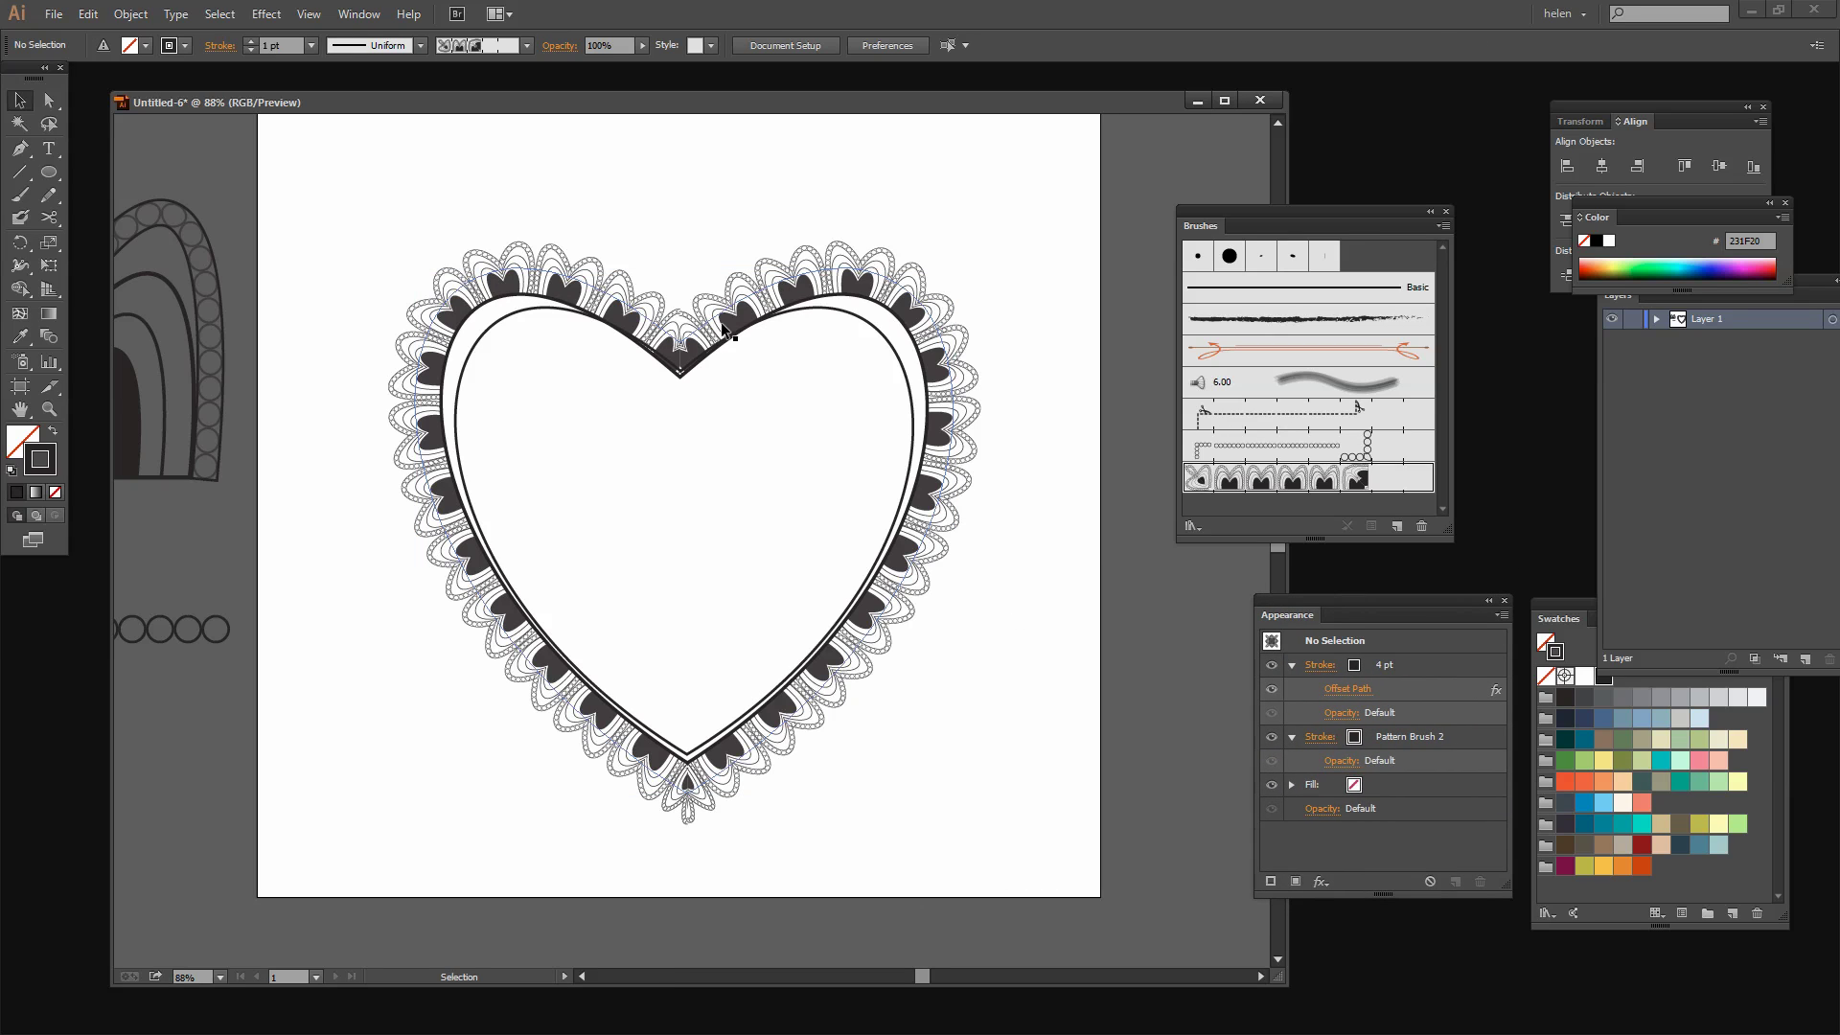
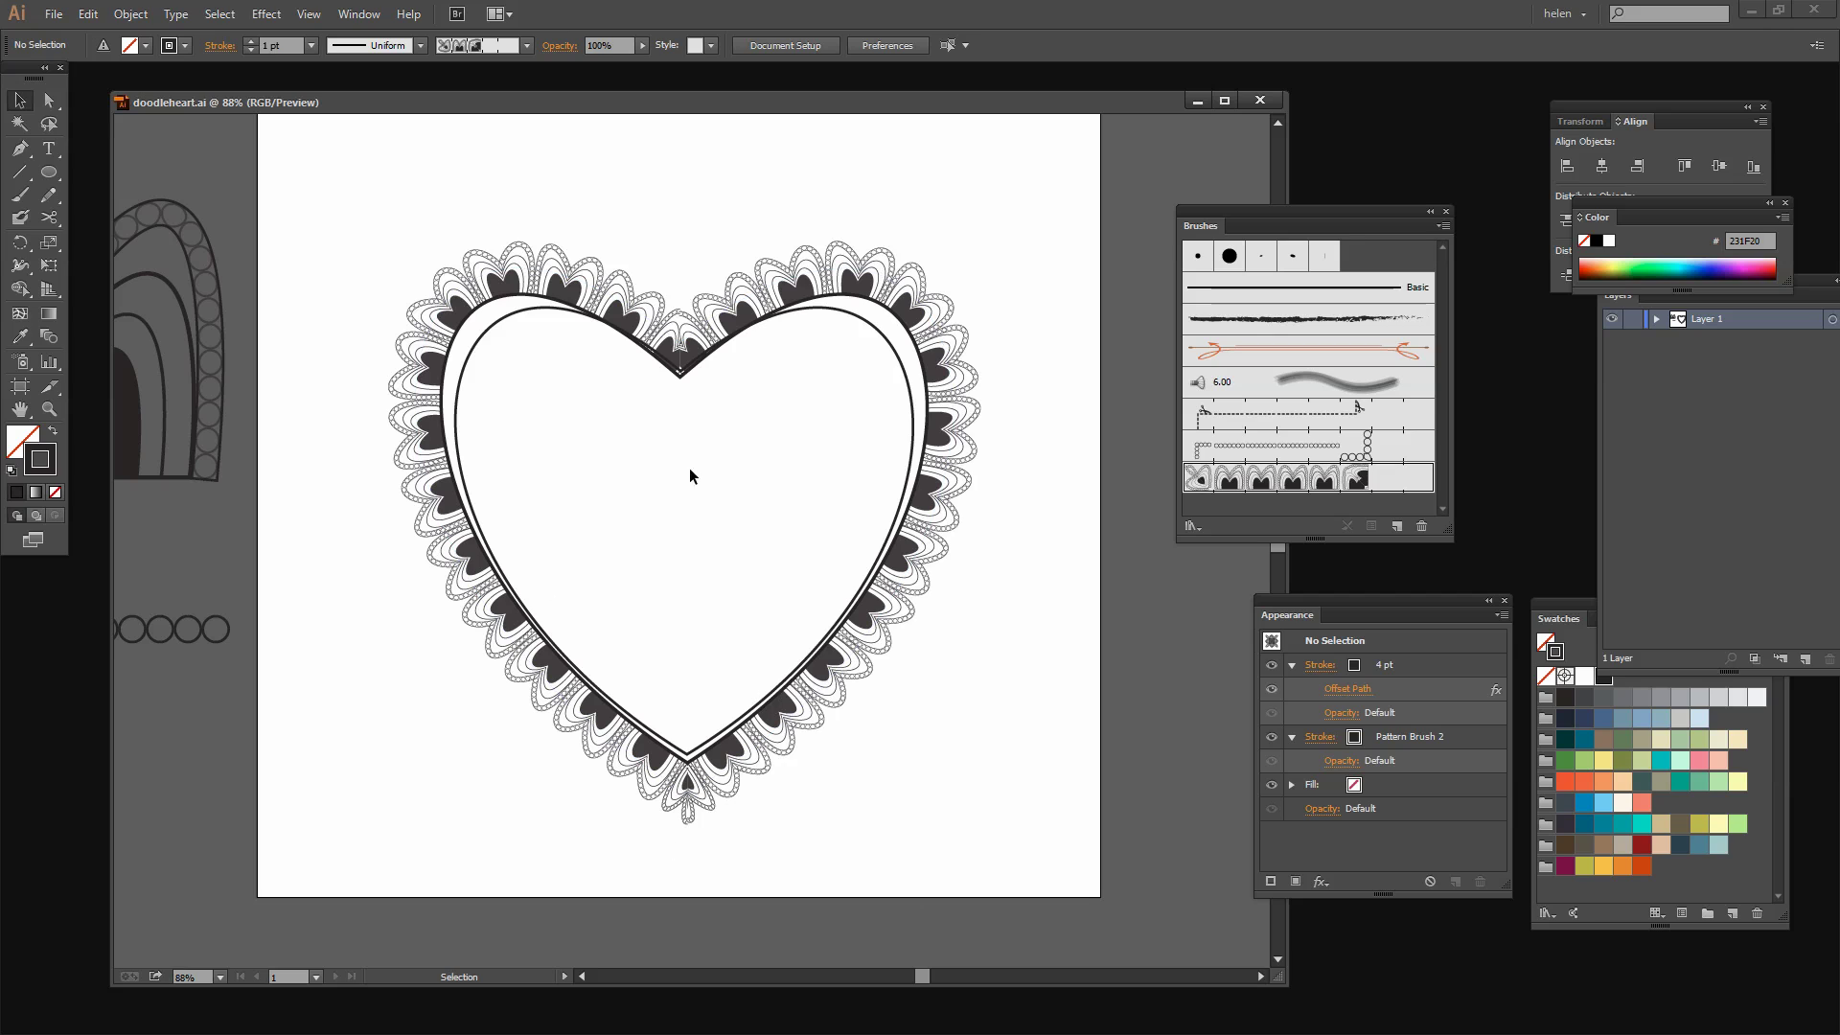
# Step: Move the inner heart's top notch anchor slightly down and its bottom tip anchor slightly up
pyautogui.click(49, 99)
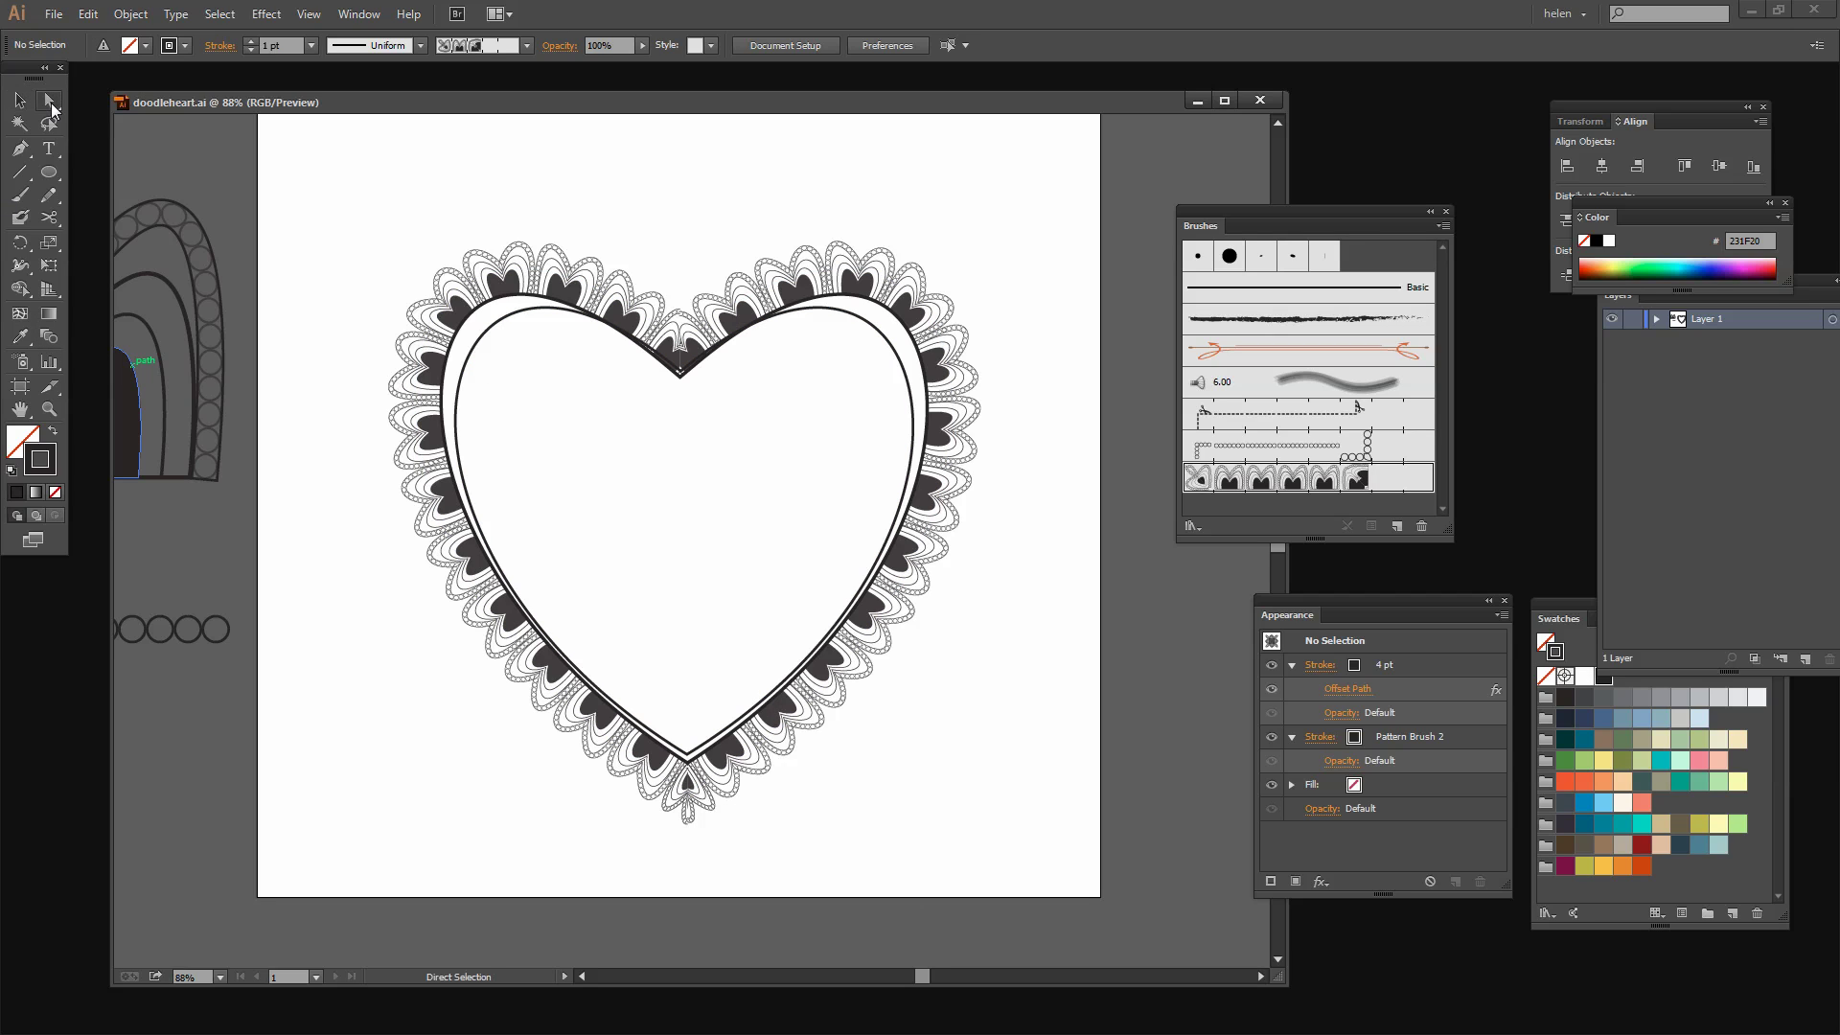
pyautogui.moveTo(679, 376); pyautogui.dragTo(686, 394)
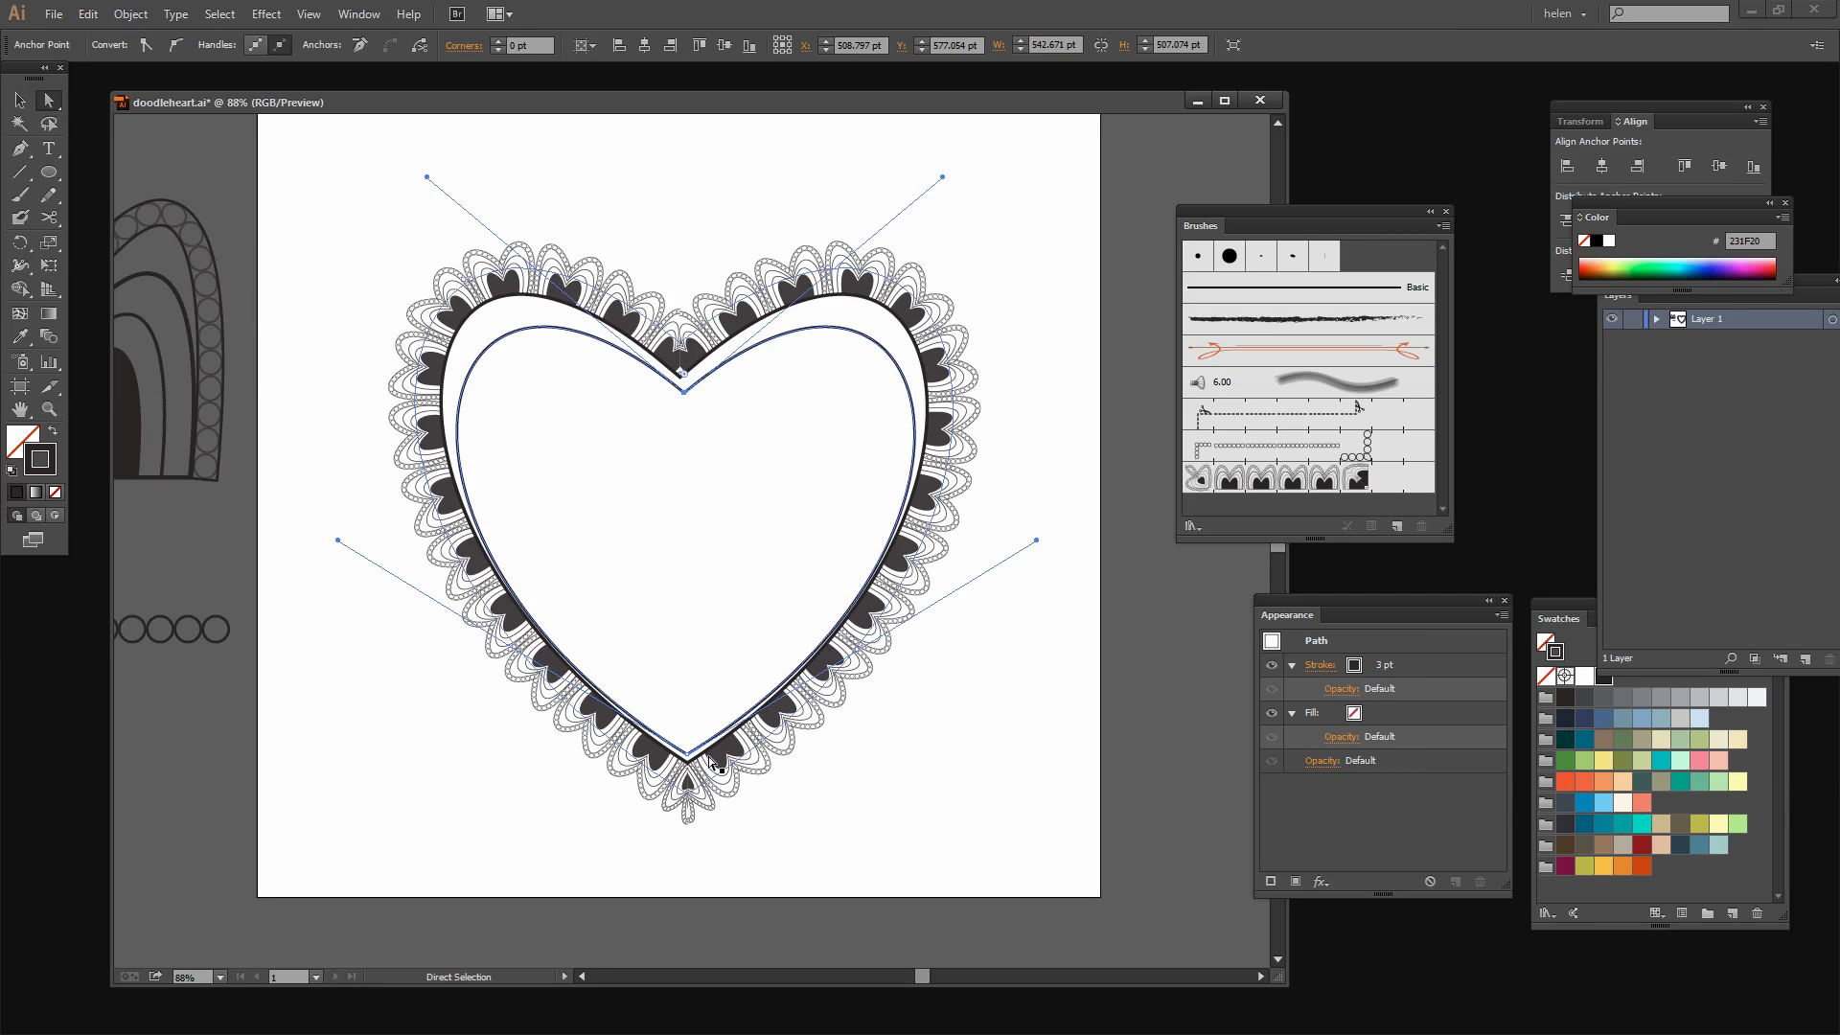
pyautogui.moveTo(689, 759); pyautogui.dragTo(686, 747)
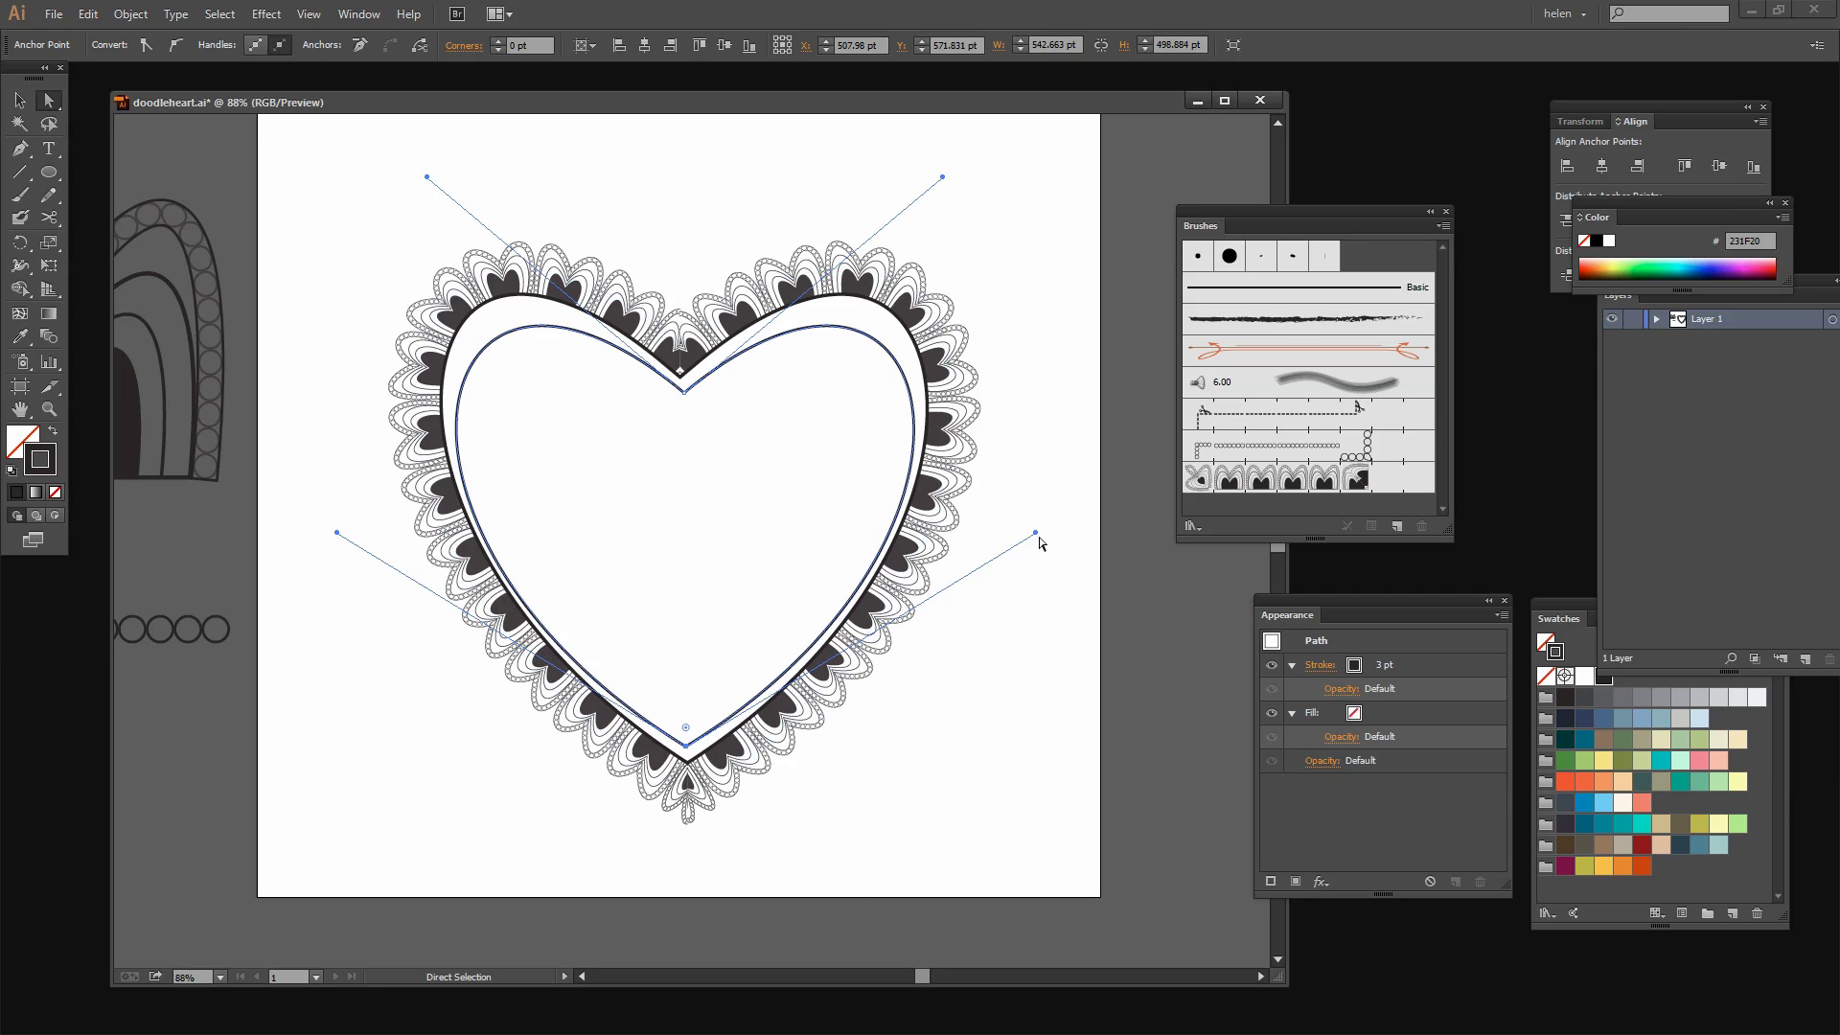
# Step: Reshape both sides of the inner heart with its anchor handles for an even gap to the outer outline, and deselect it
pyautogui.moveTo(1036, 533); pyautogui.dragTo(1022, 476)
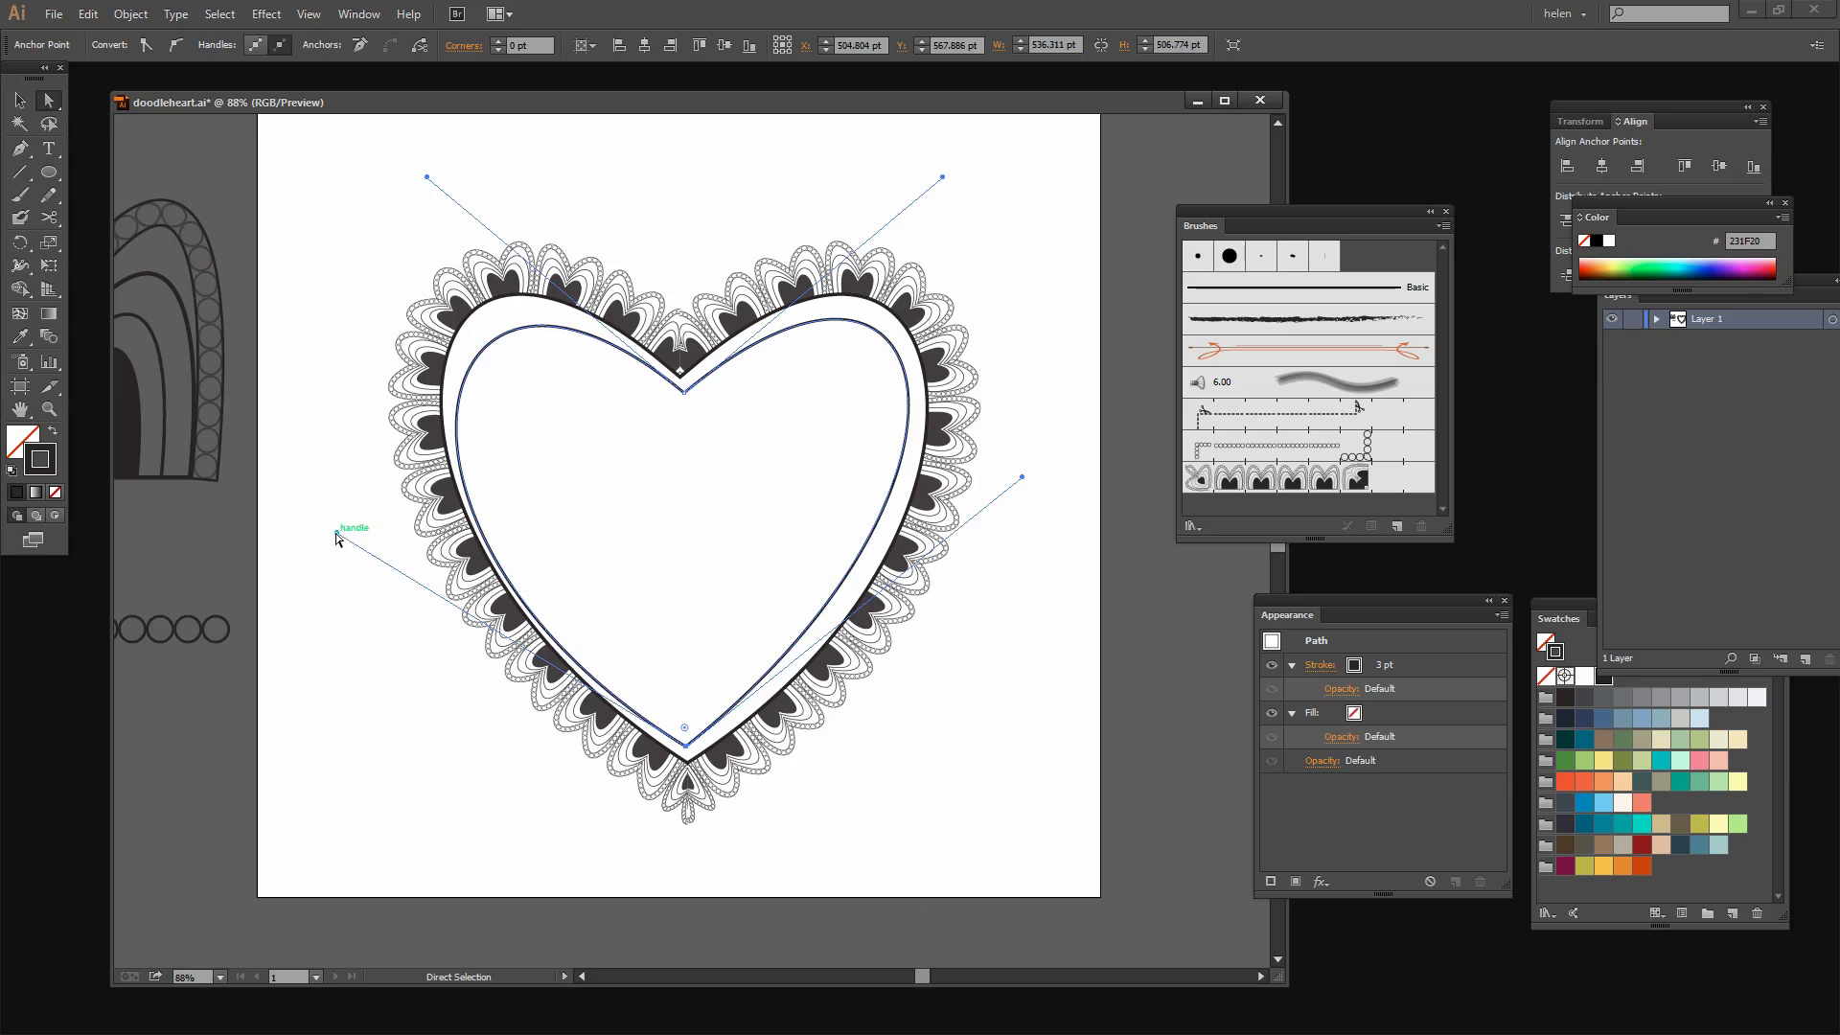
pyautogui.moveTo(336, 532); pyautogui.dragTo(351, 510)
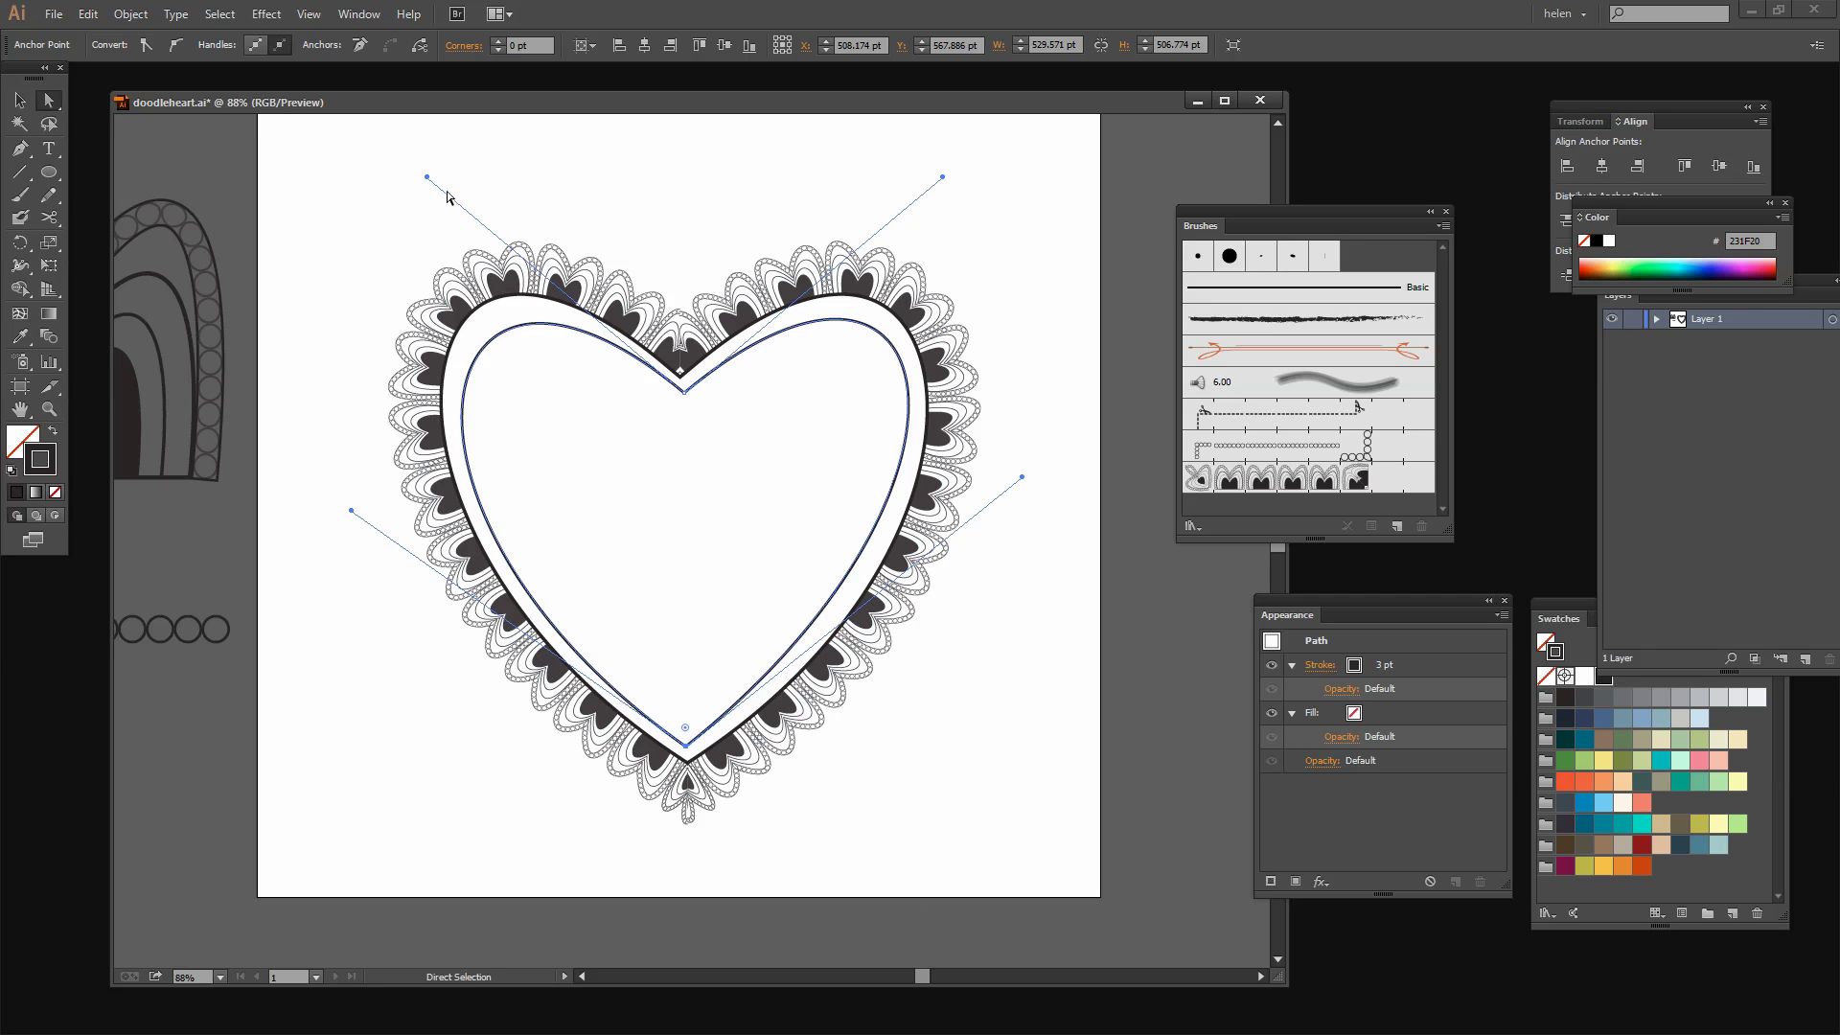
pyautogui.moveTo(426, 176); pyautogui.dragTo(406, 165)
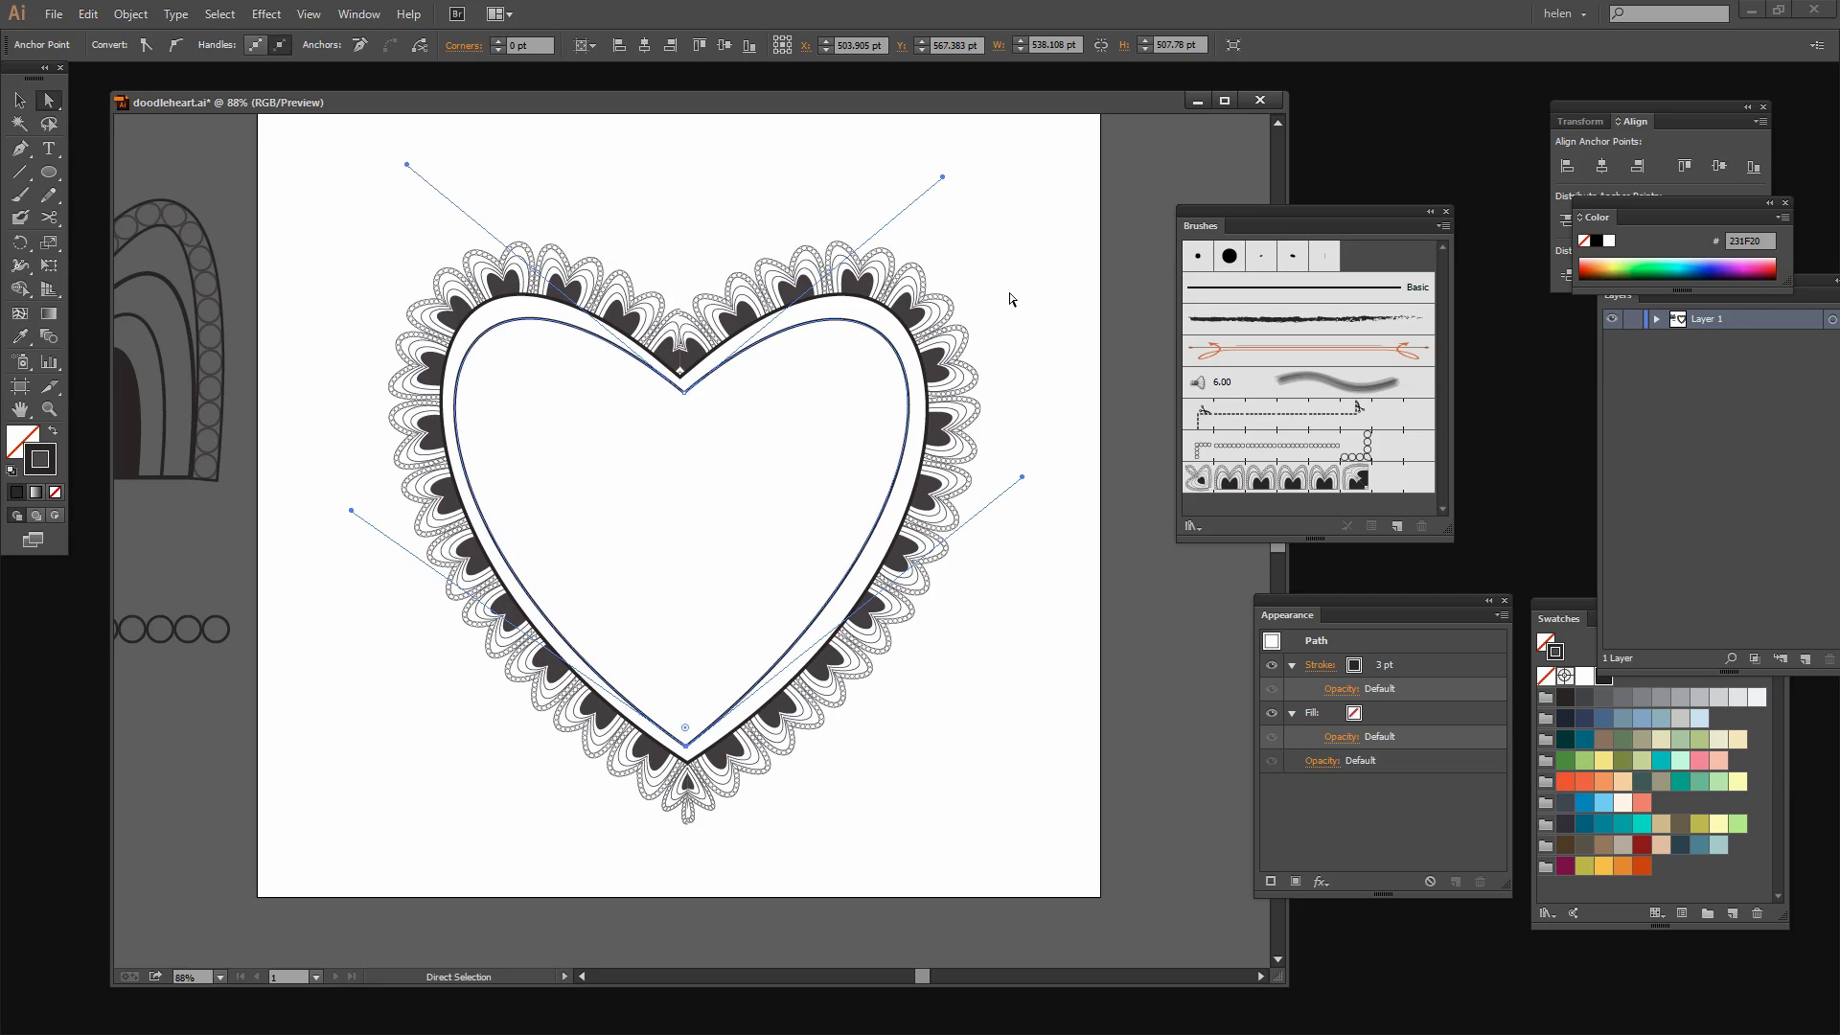
pyautogui.moveTo(942, 176); pyautogui.dragTo(954, 168)
pyautogui.moveTo(1022, 478); pyautogui.dragTo(1031, 493)
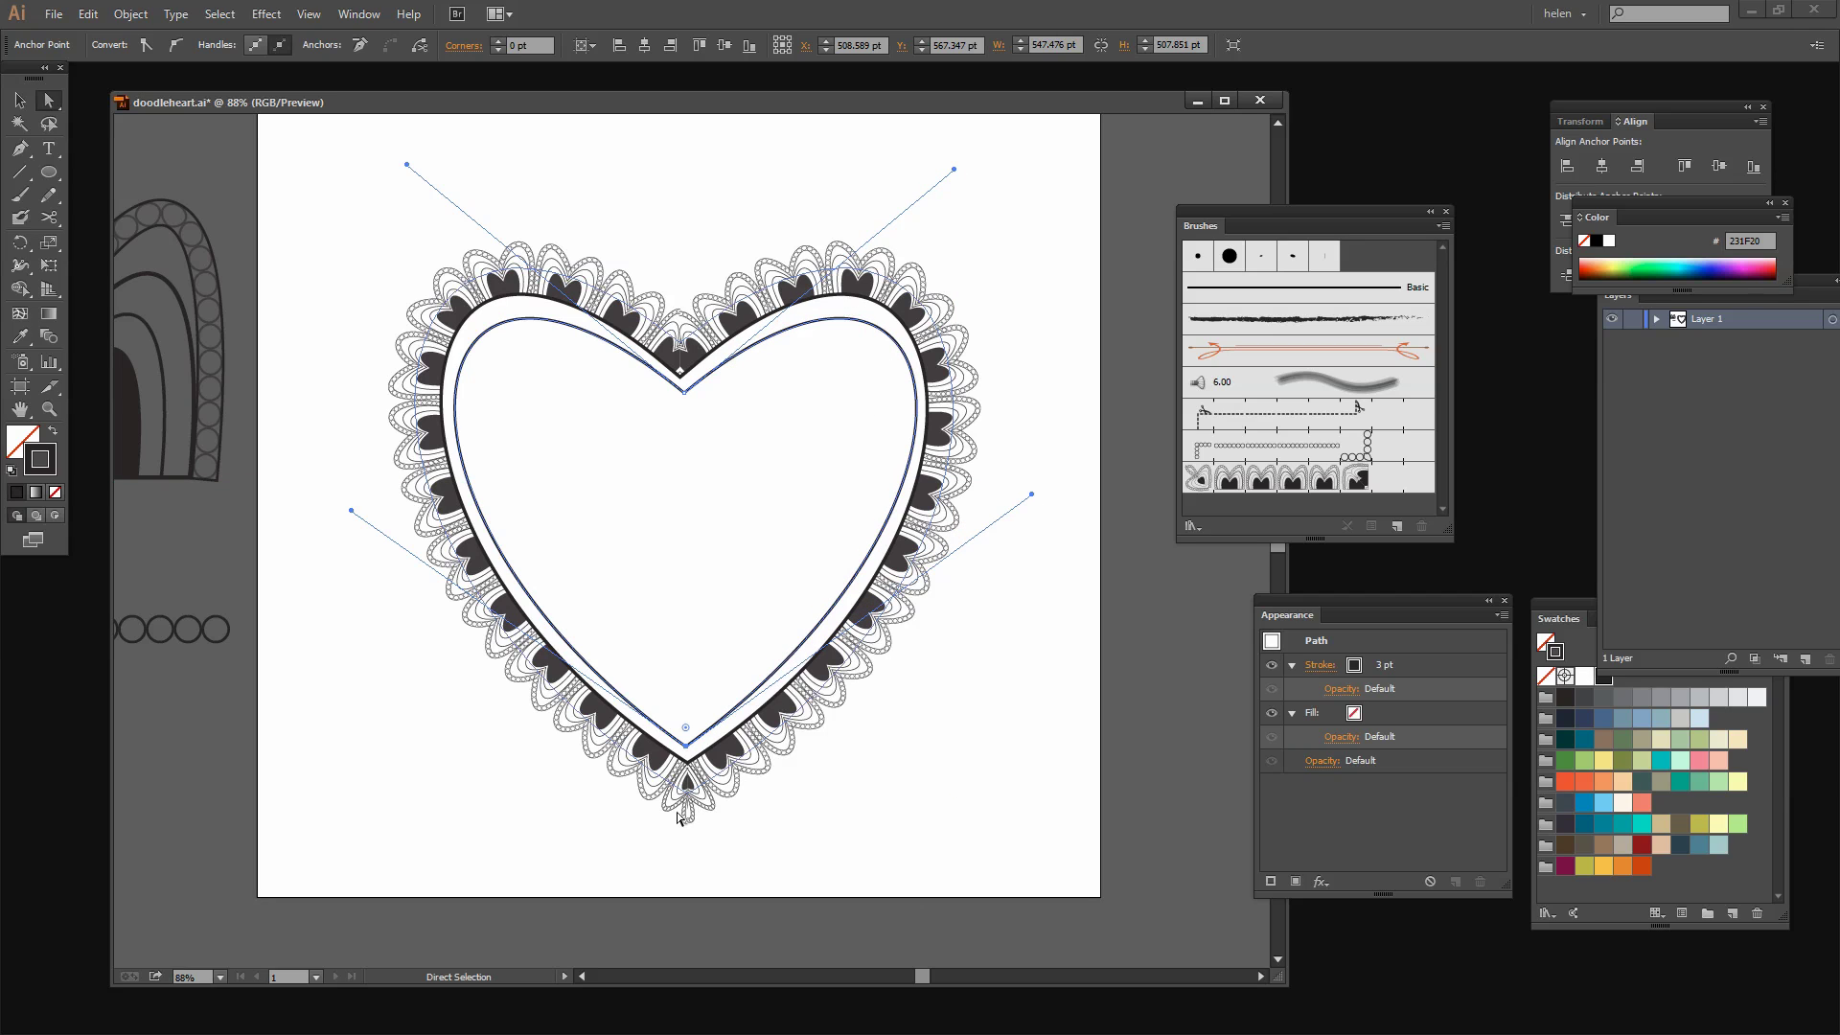
pyautogui.click(923, 805)
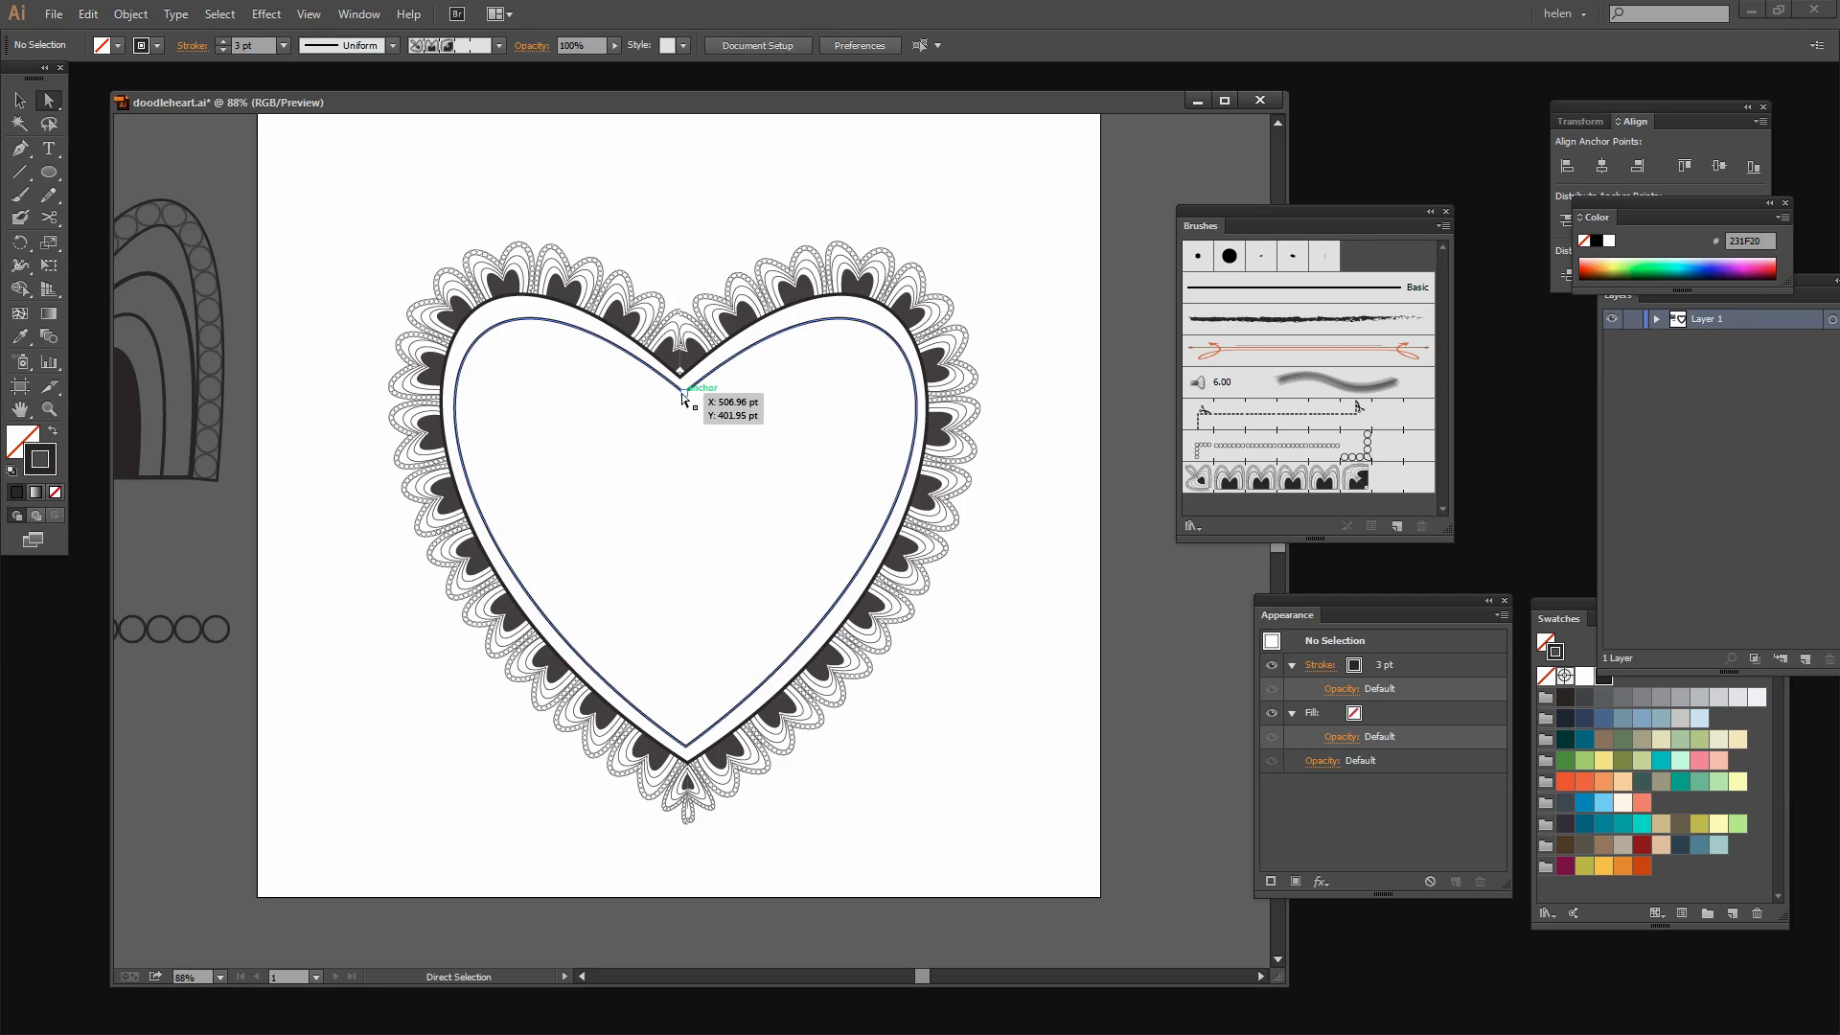
pyautogui.click(603, 352)
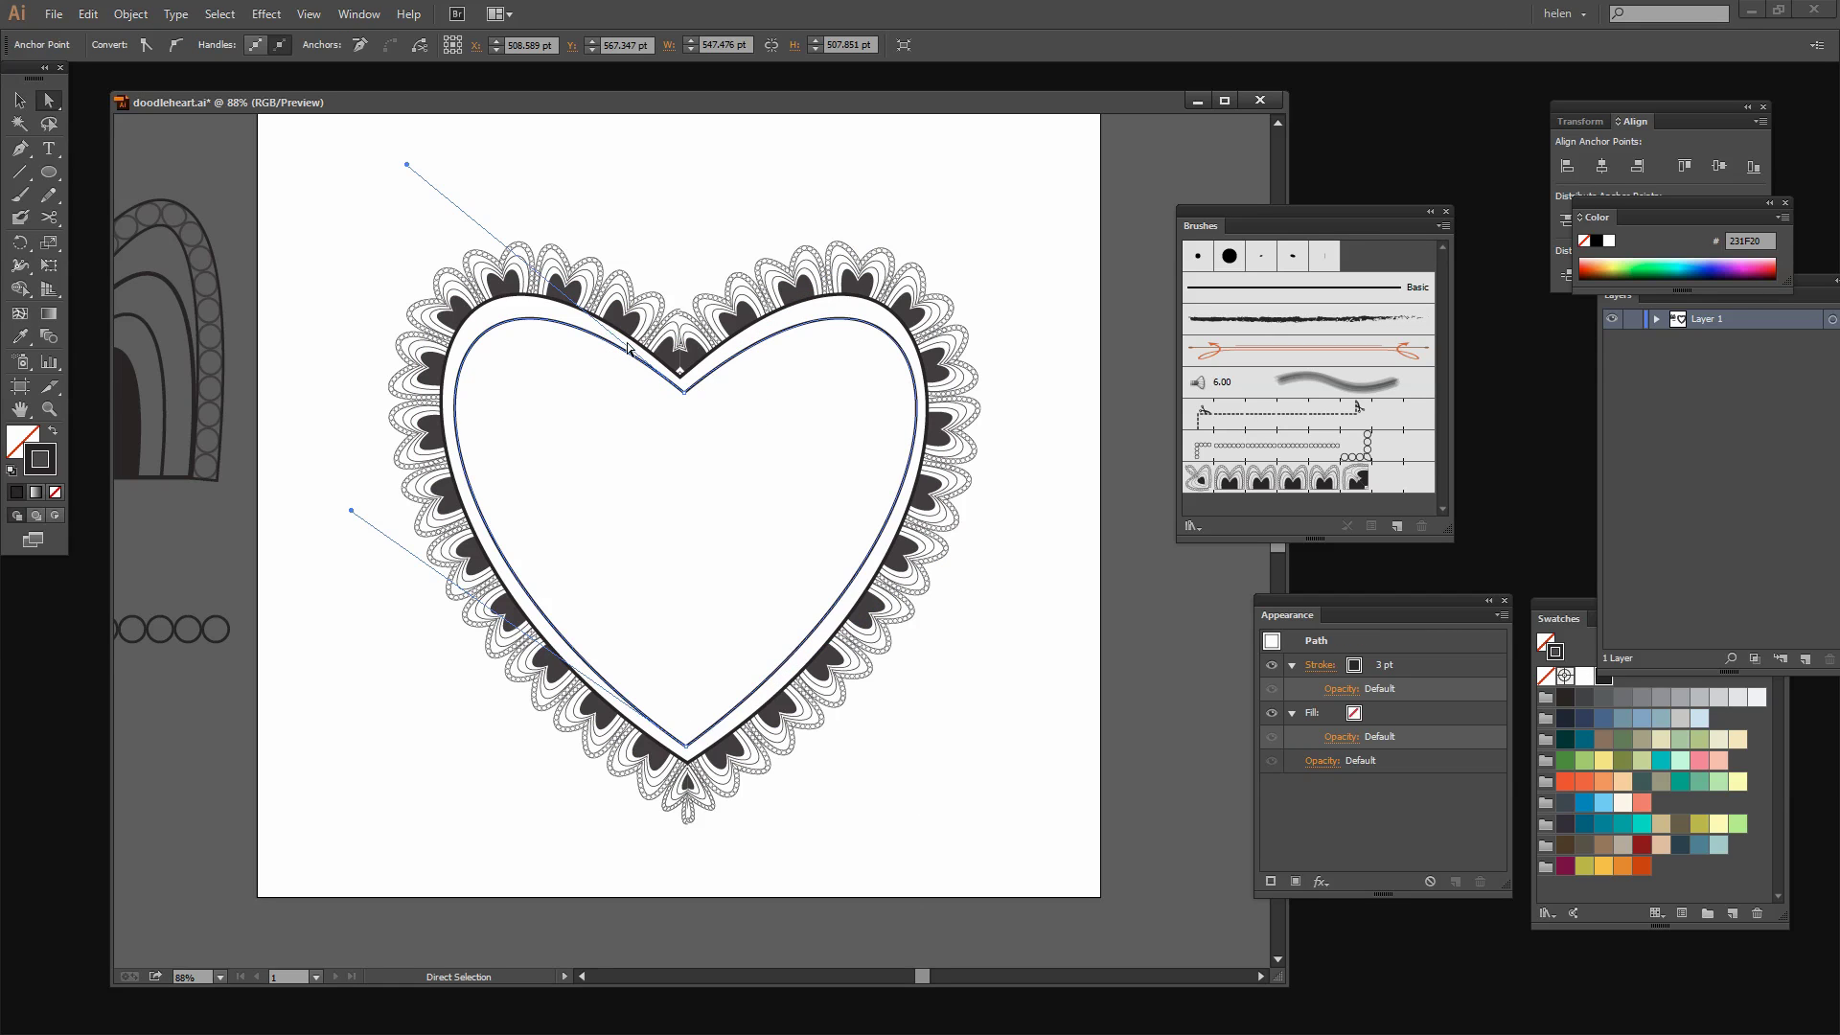
pyautogui.press('v')
pyautogui.click(492, 371)
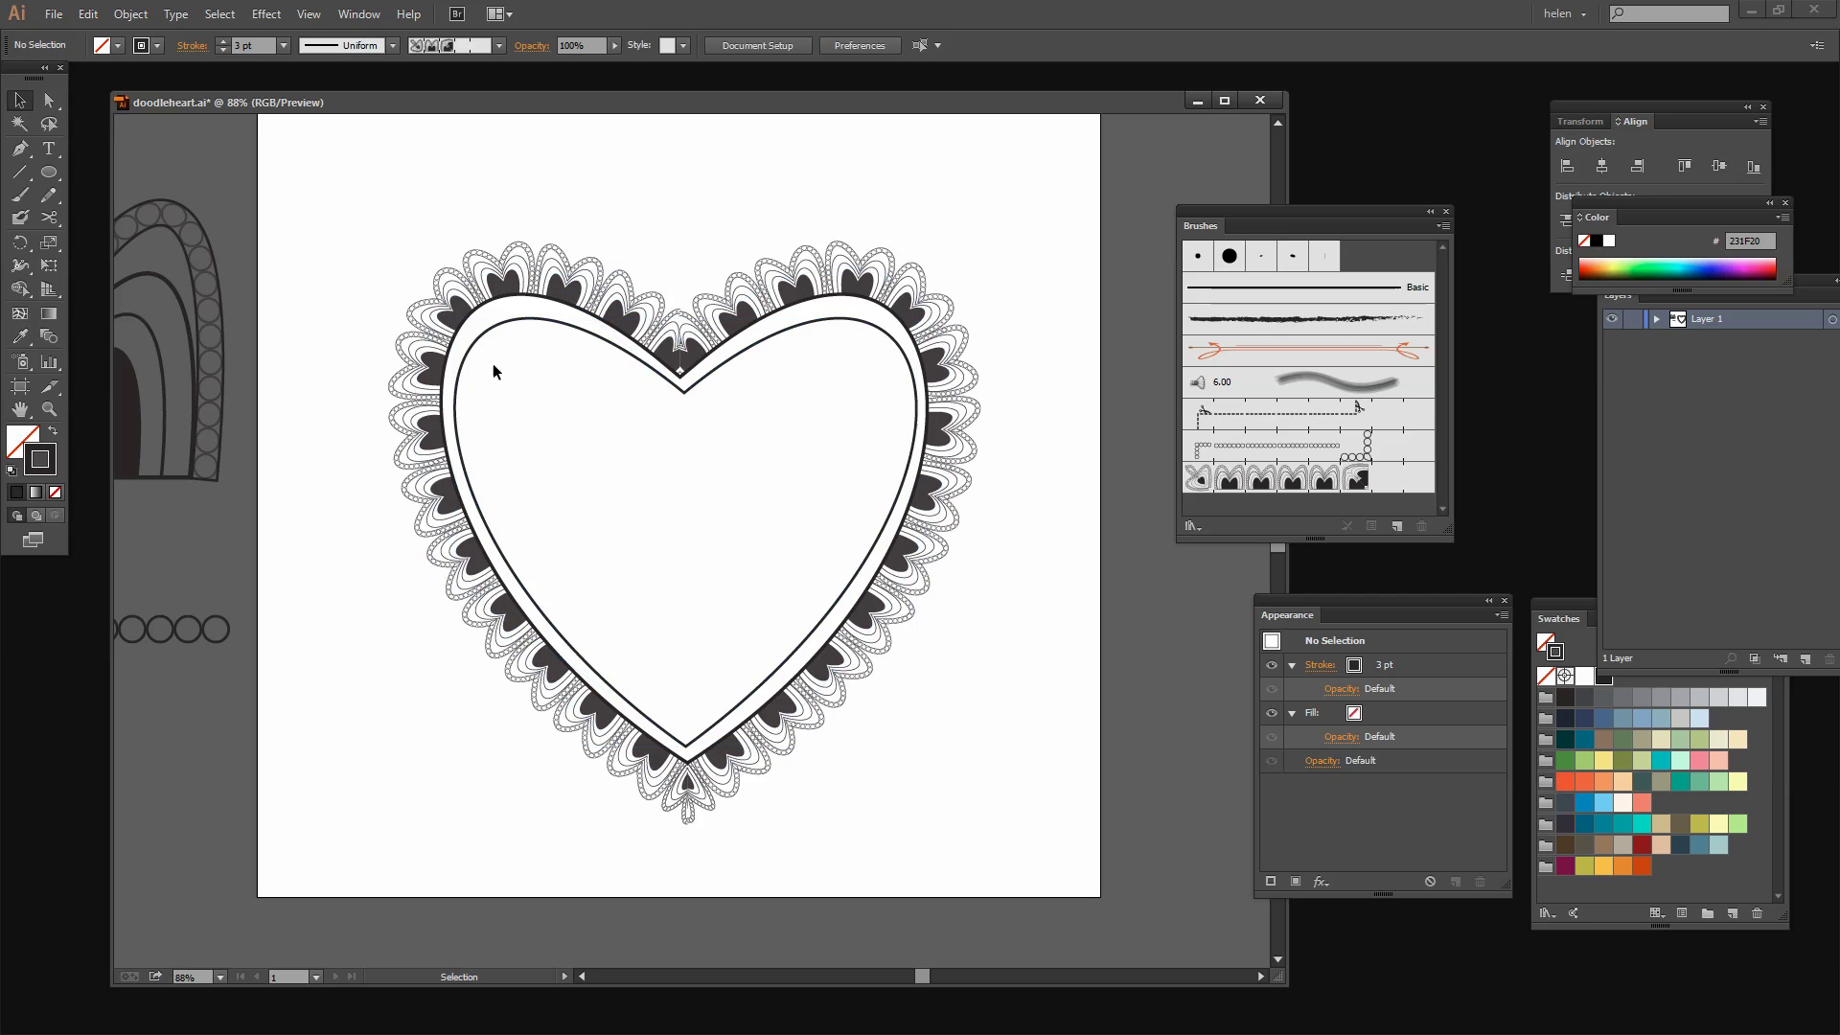
# Step: Create a smaller copy of the inner heart with a uniform scale of 75% and deselect it
pyautogui.click(468, 355)
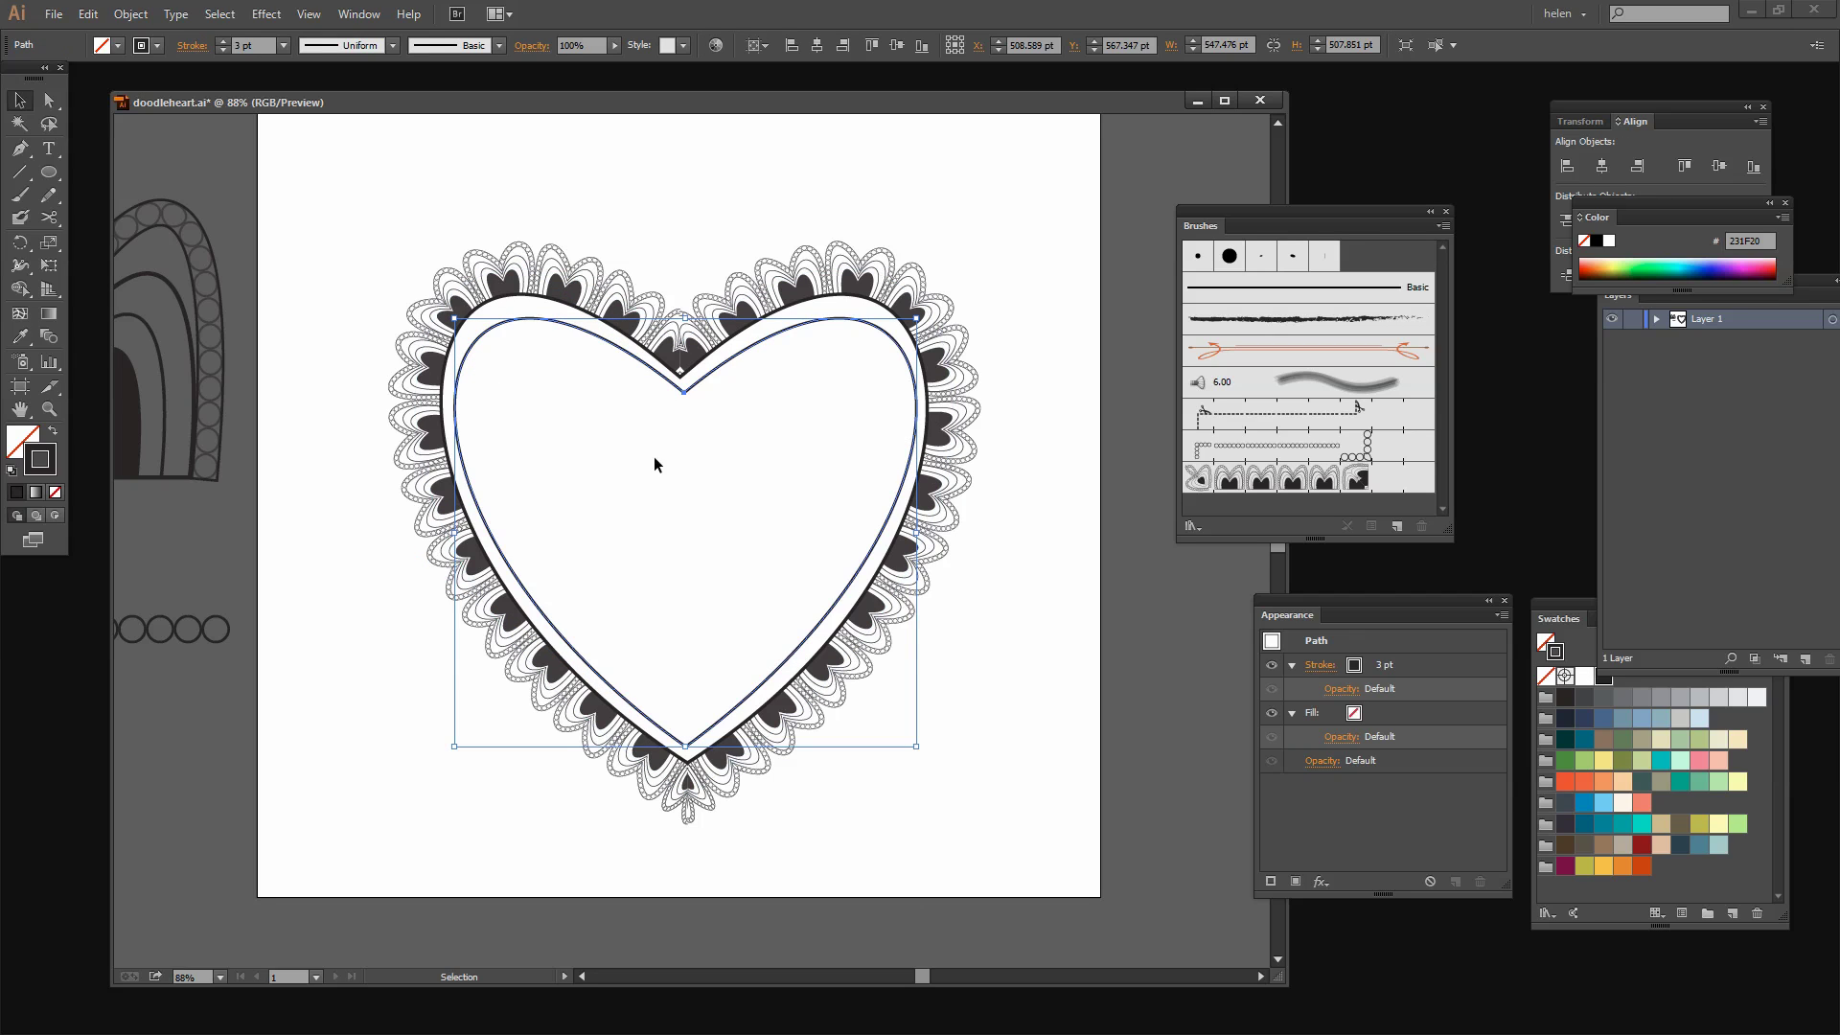
pyautogui.click(130, 14)
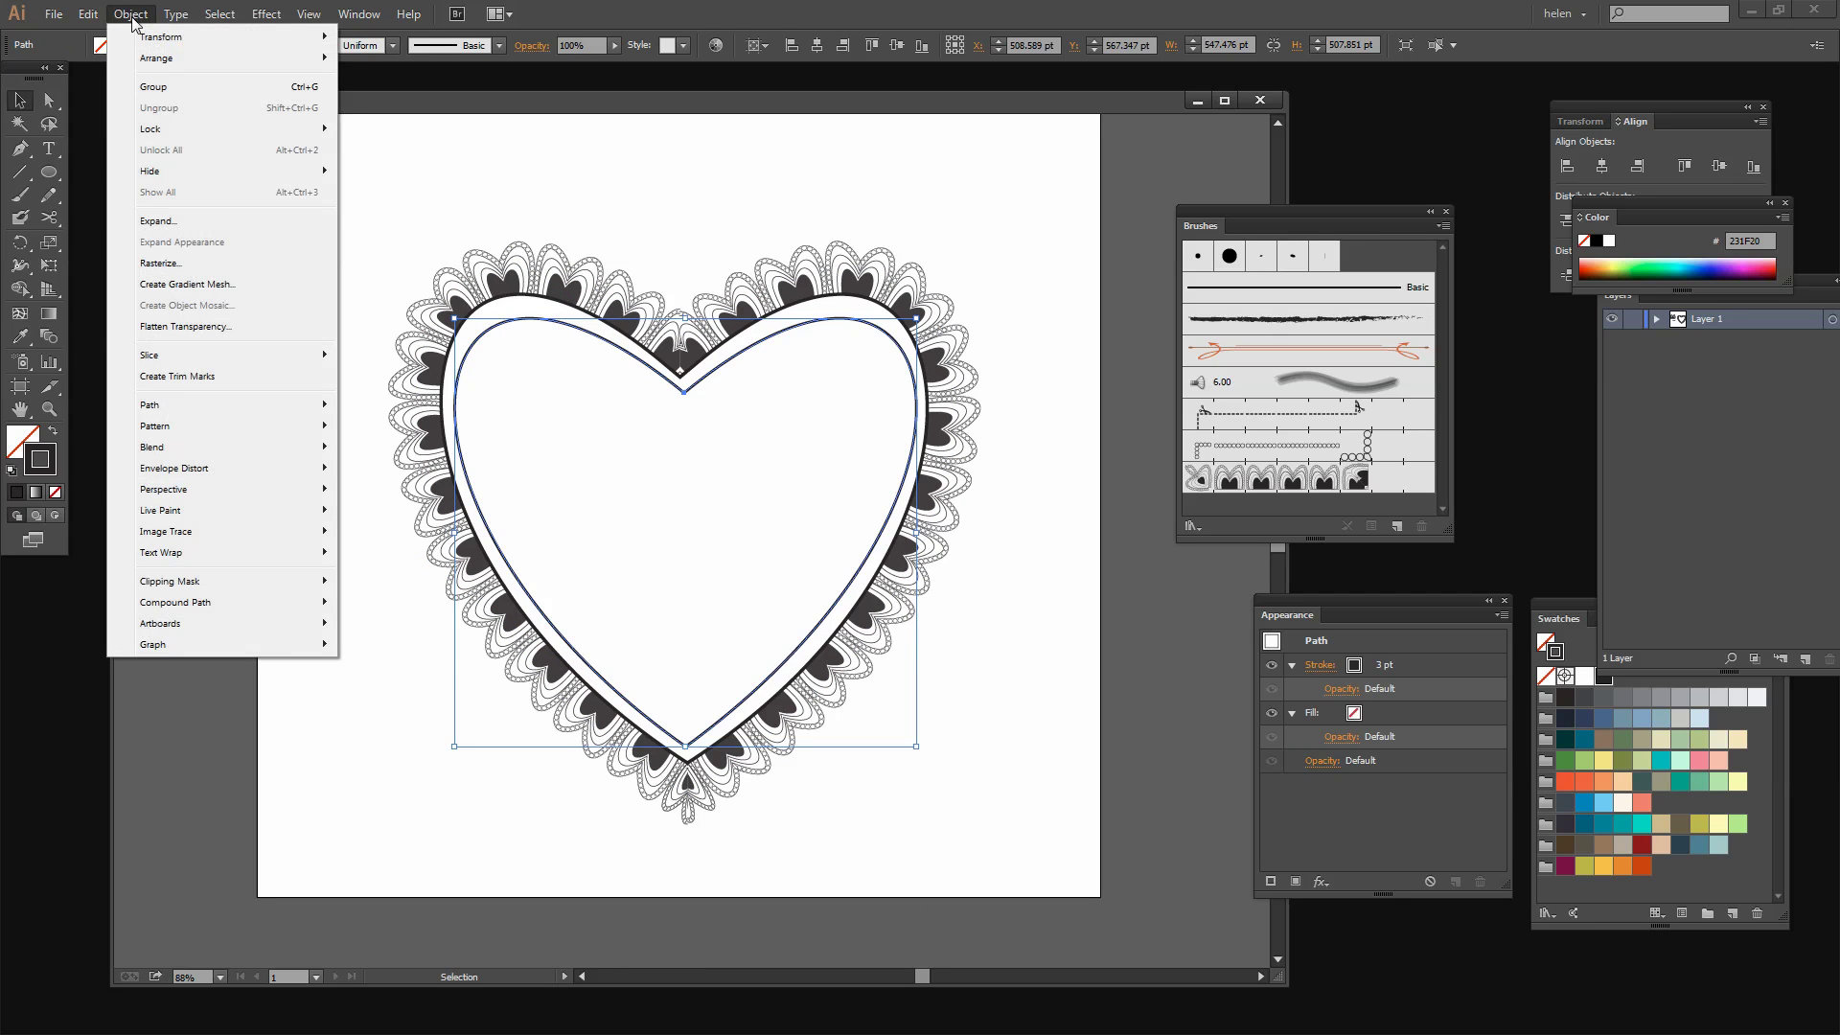
pyautogui.moveTo(173, 37)
pyautogui.click(374, 129)
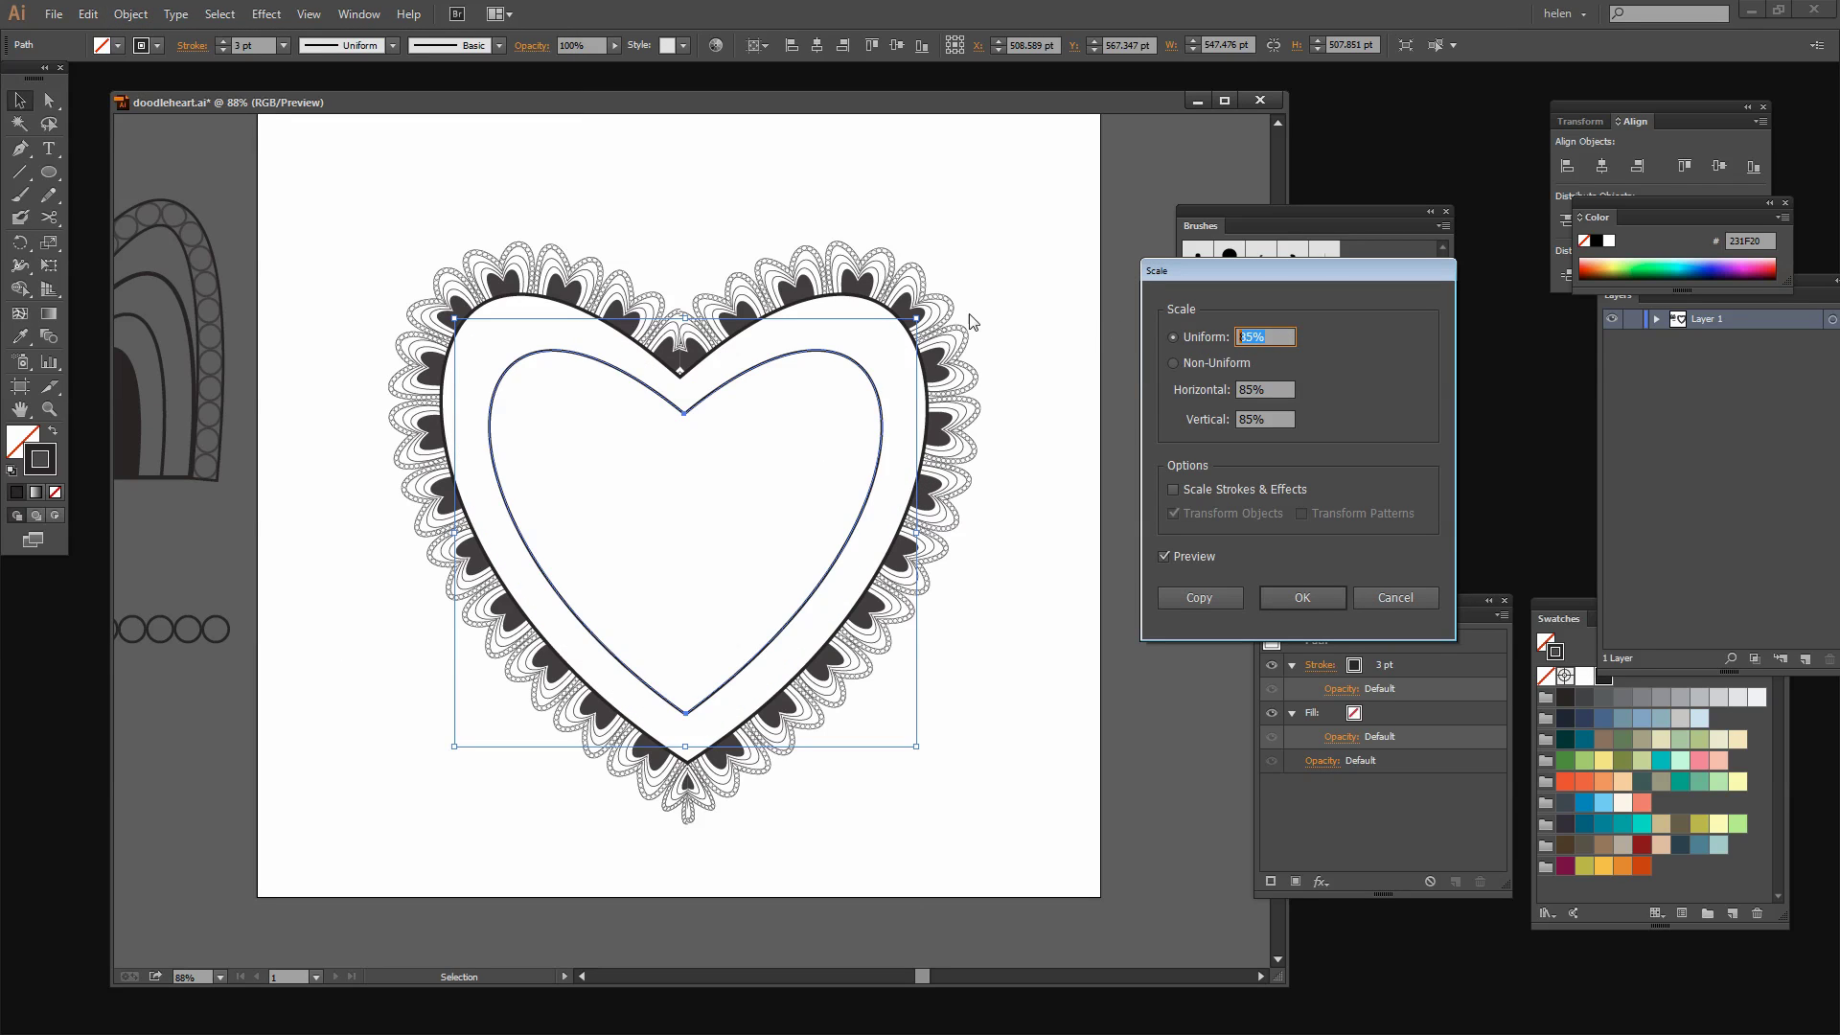
pyautogui.write('7')
pyautogui.click(1184, 596)
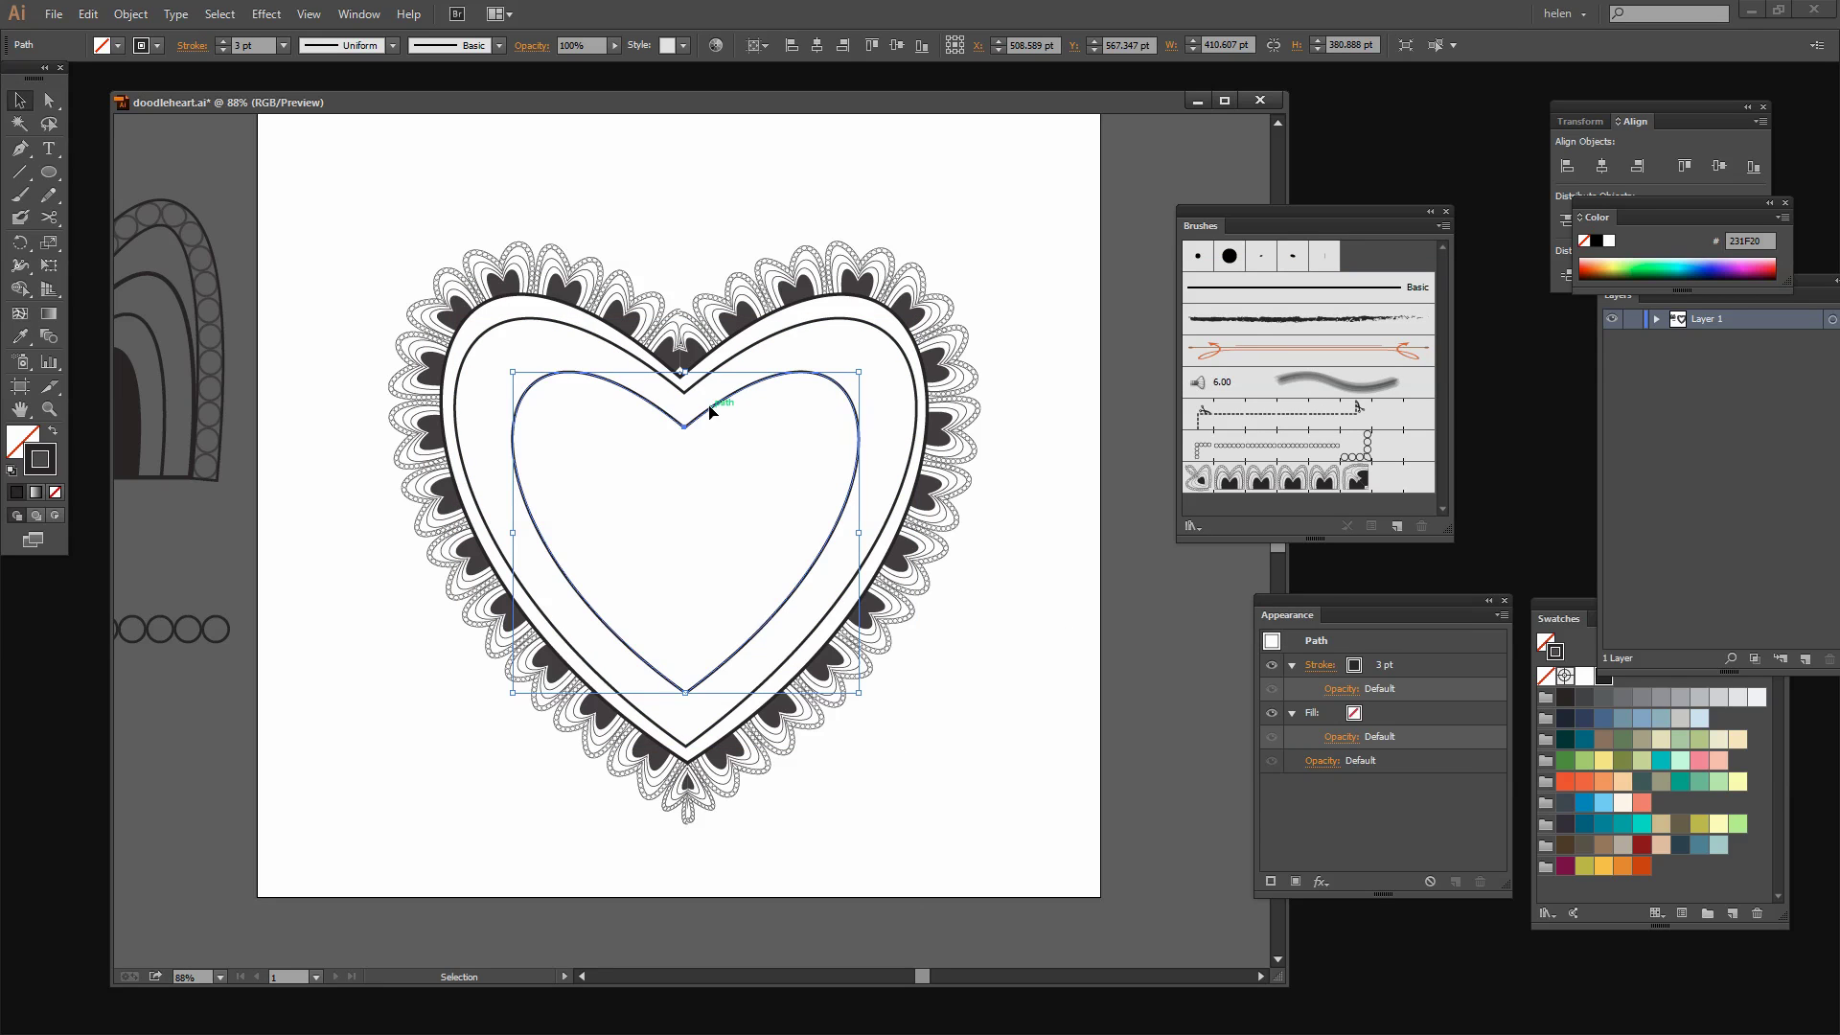
pyautogui.click(951, 546)
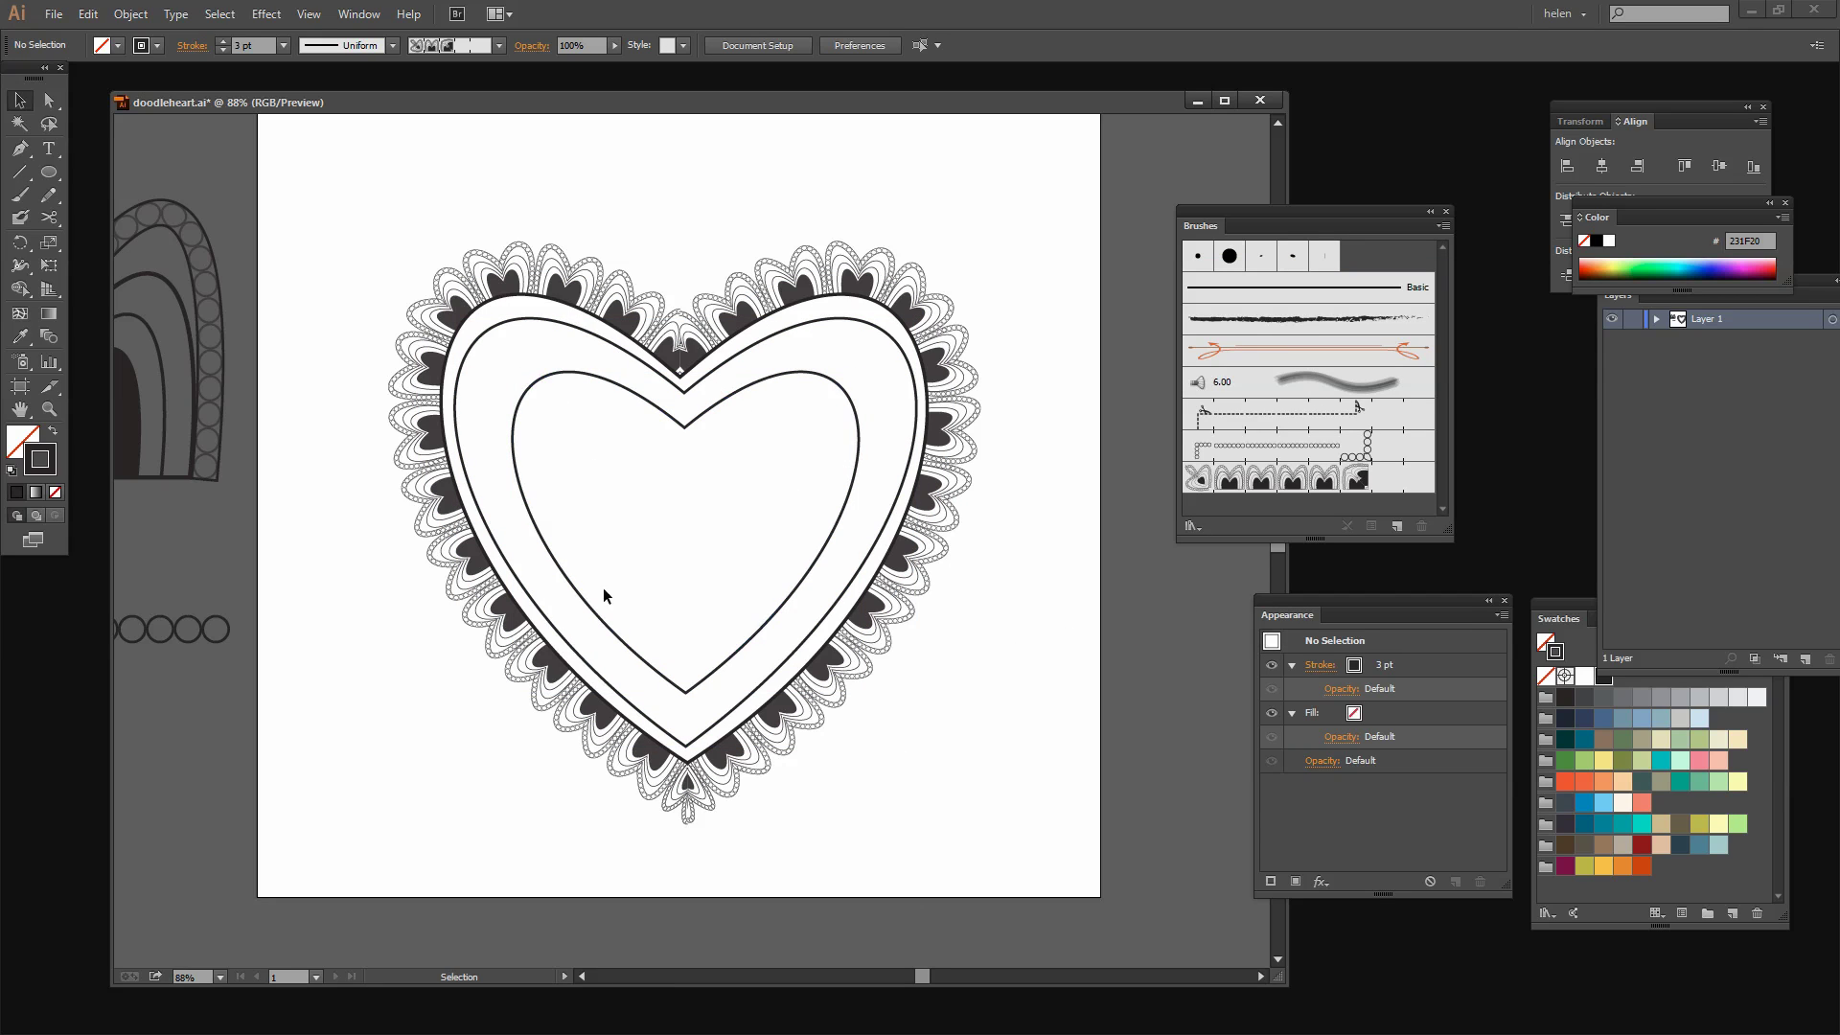
# Step: Set the stroke weight of the middle heart, just inside the outer outline, to 17 pt
pyautogui.doubleClick(843, 325)
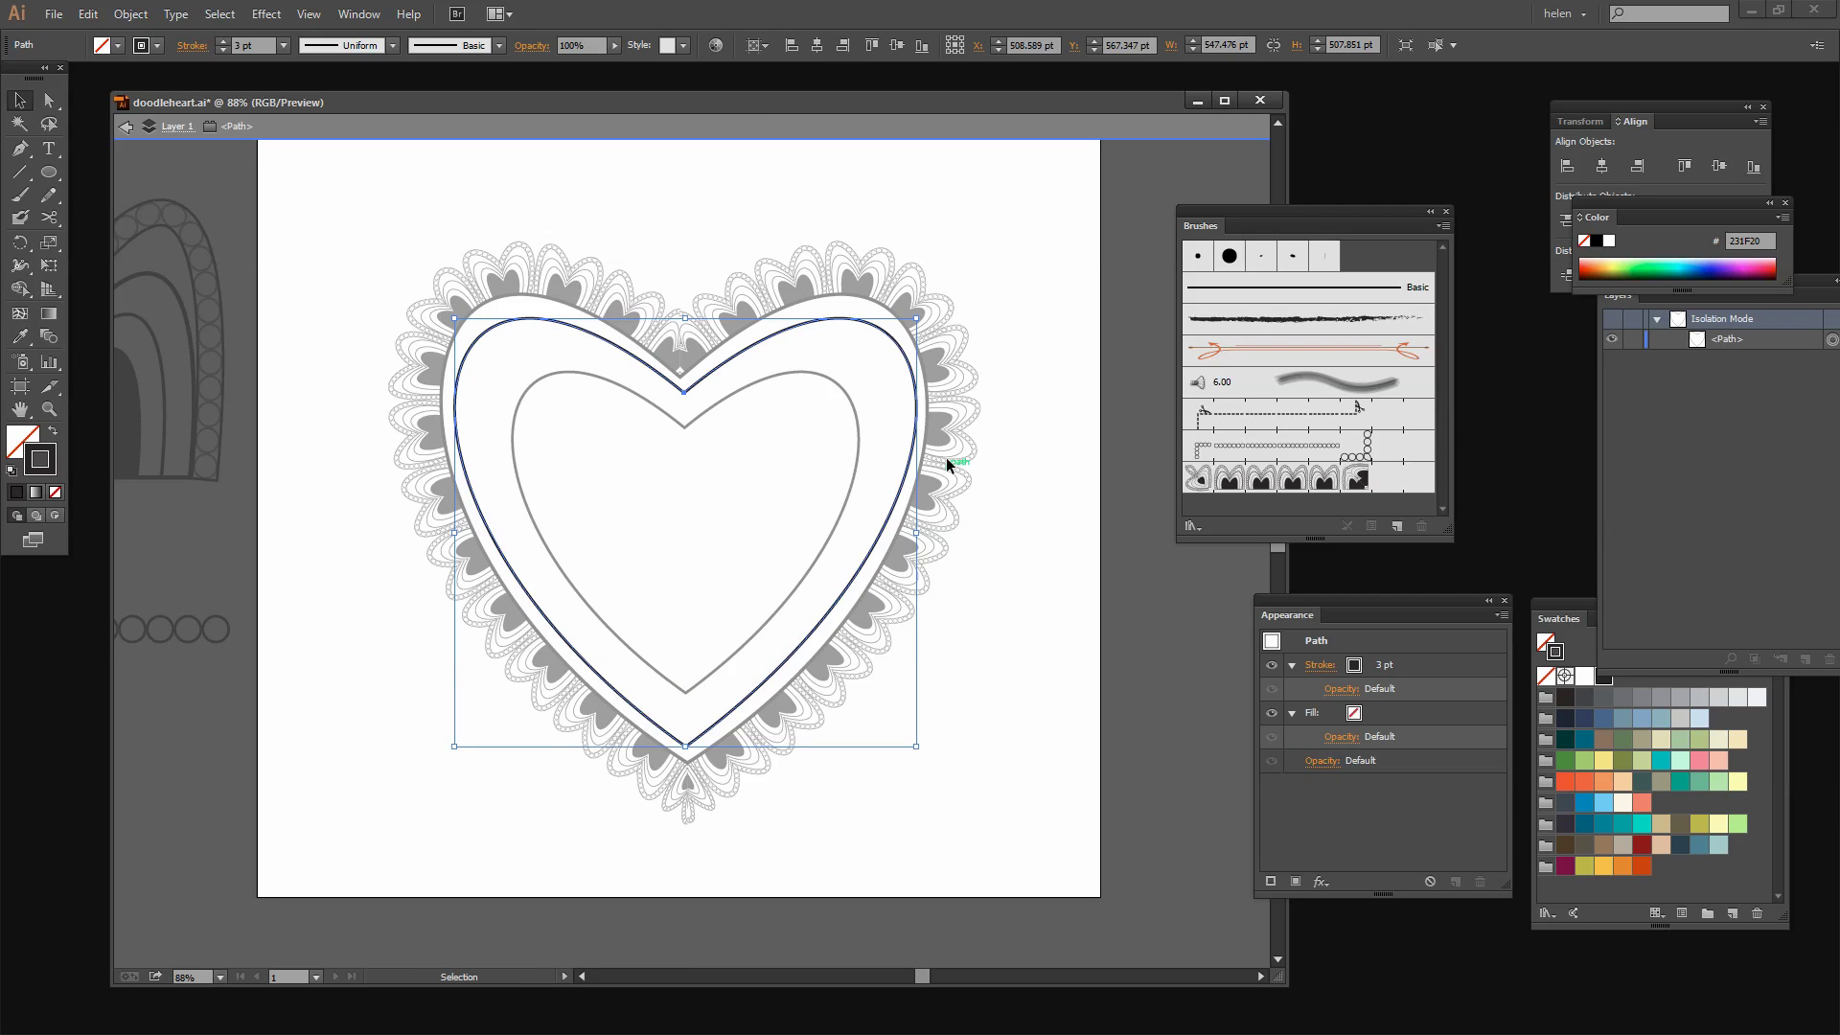
pyautogui.click(126, 127)
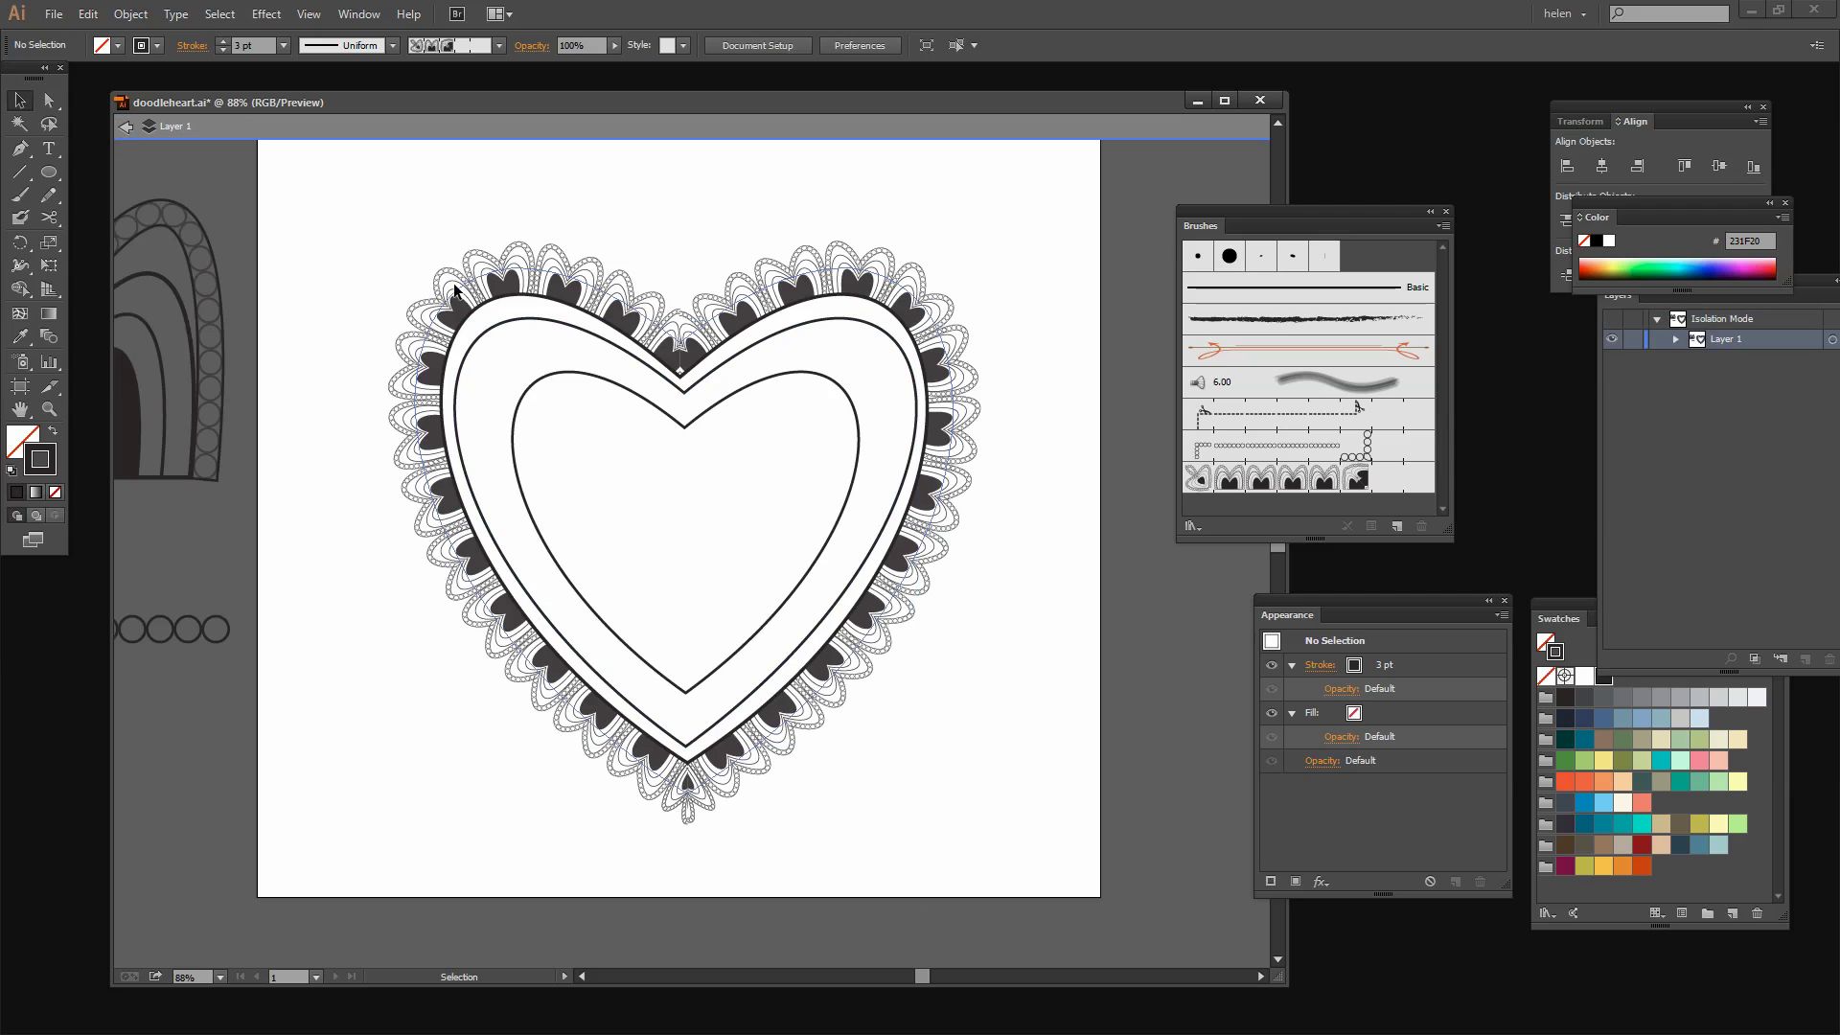
pyautogui.click(527, 323)
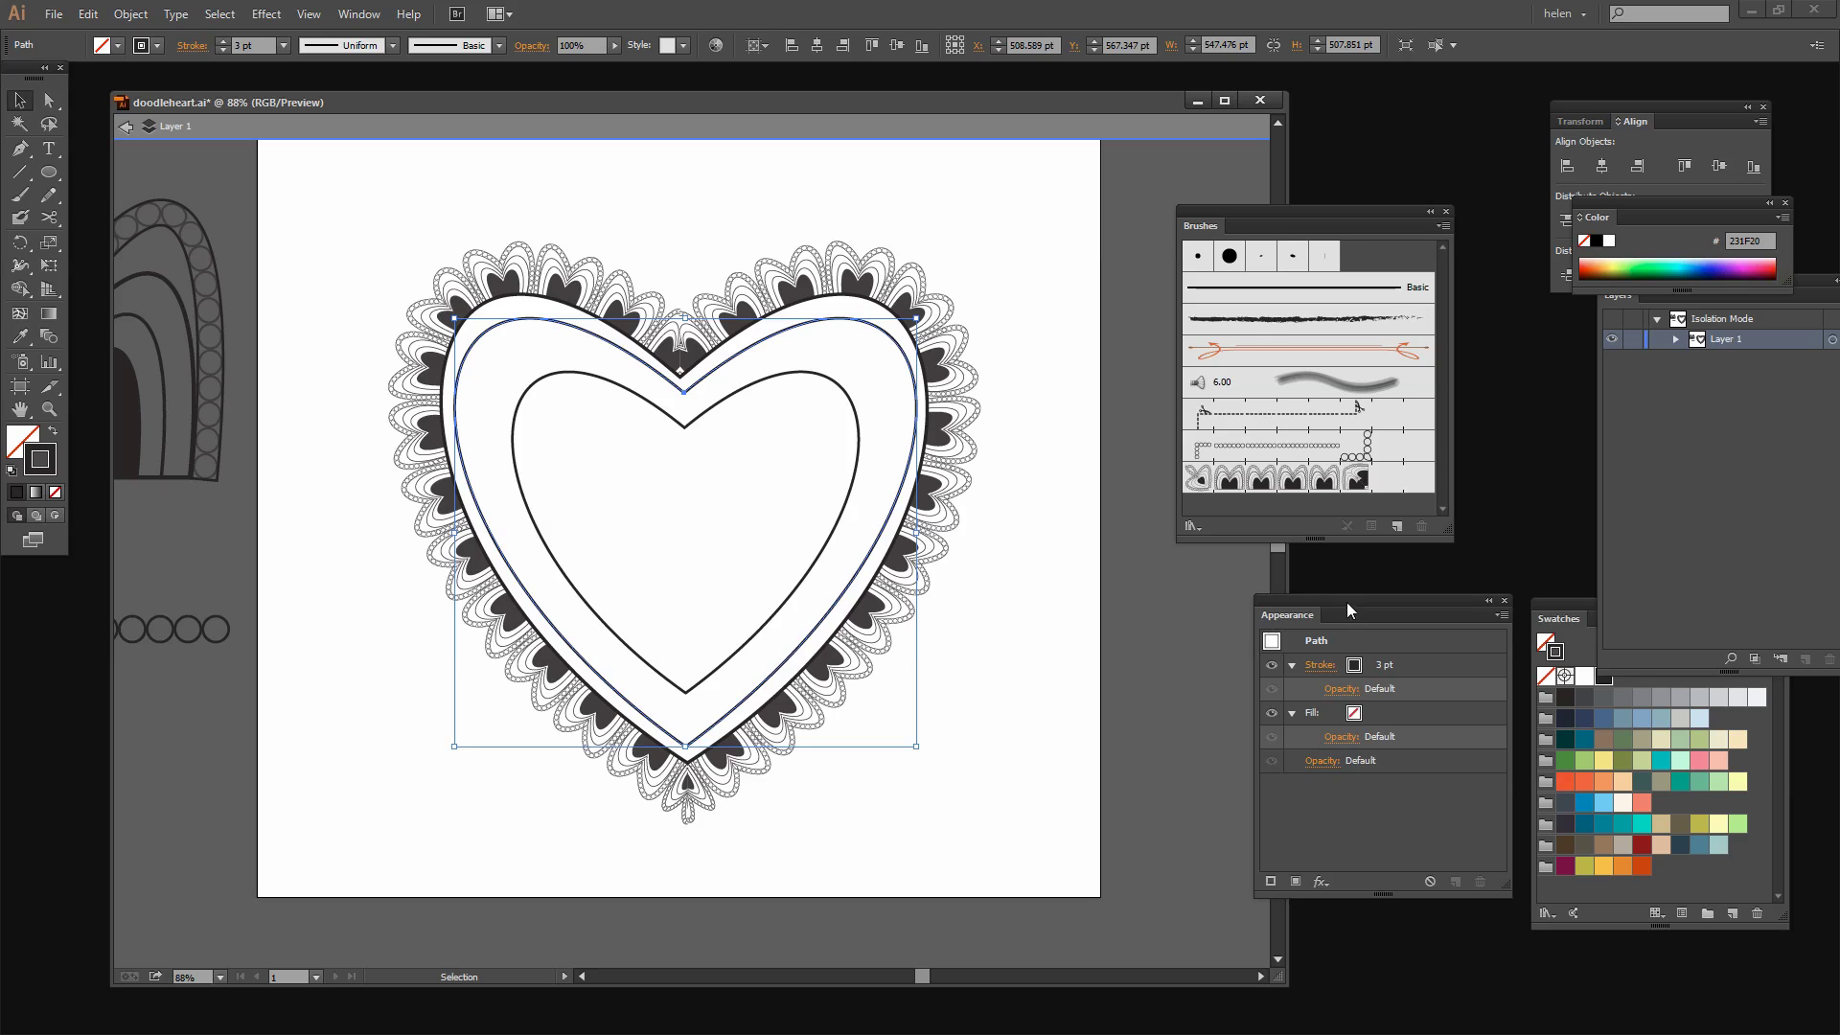
pyautogui.moveTo(1341, 601); pyautogui.dragTo(1054, 312)
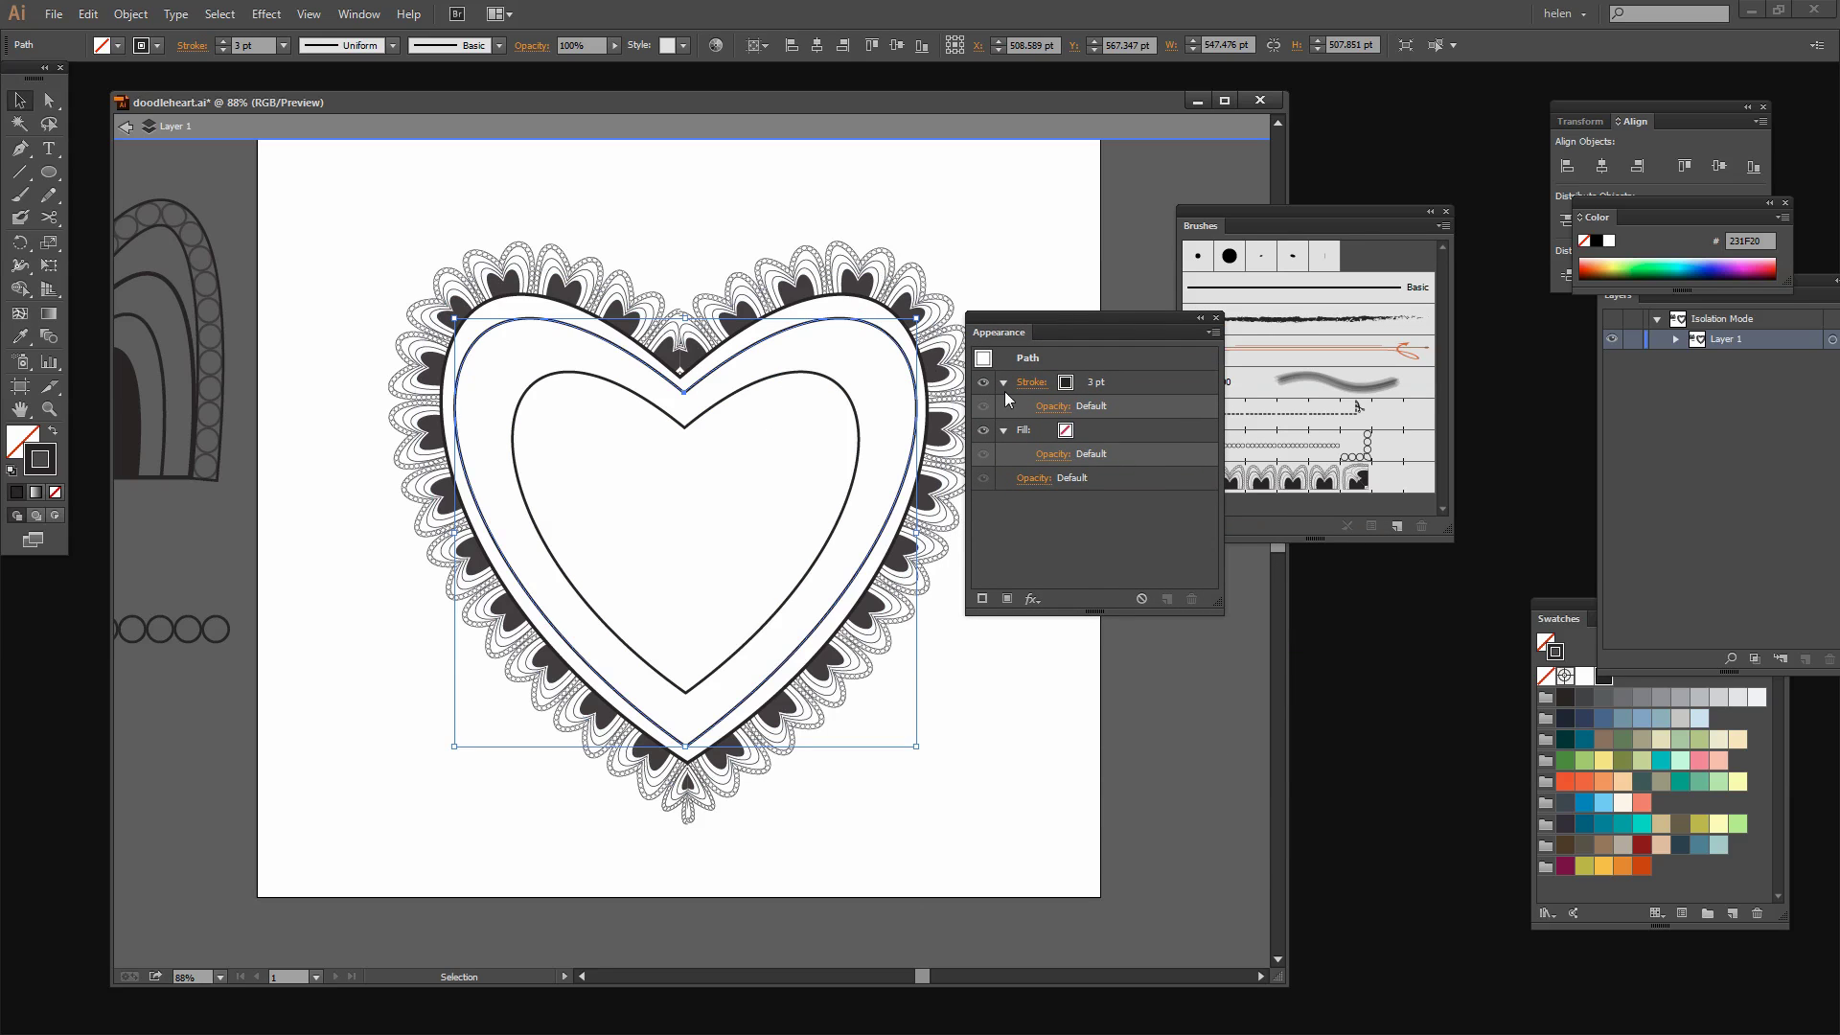
pyautogui.click(1081, 384)
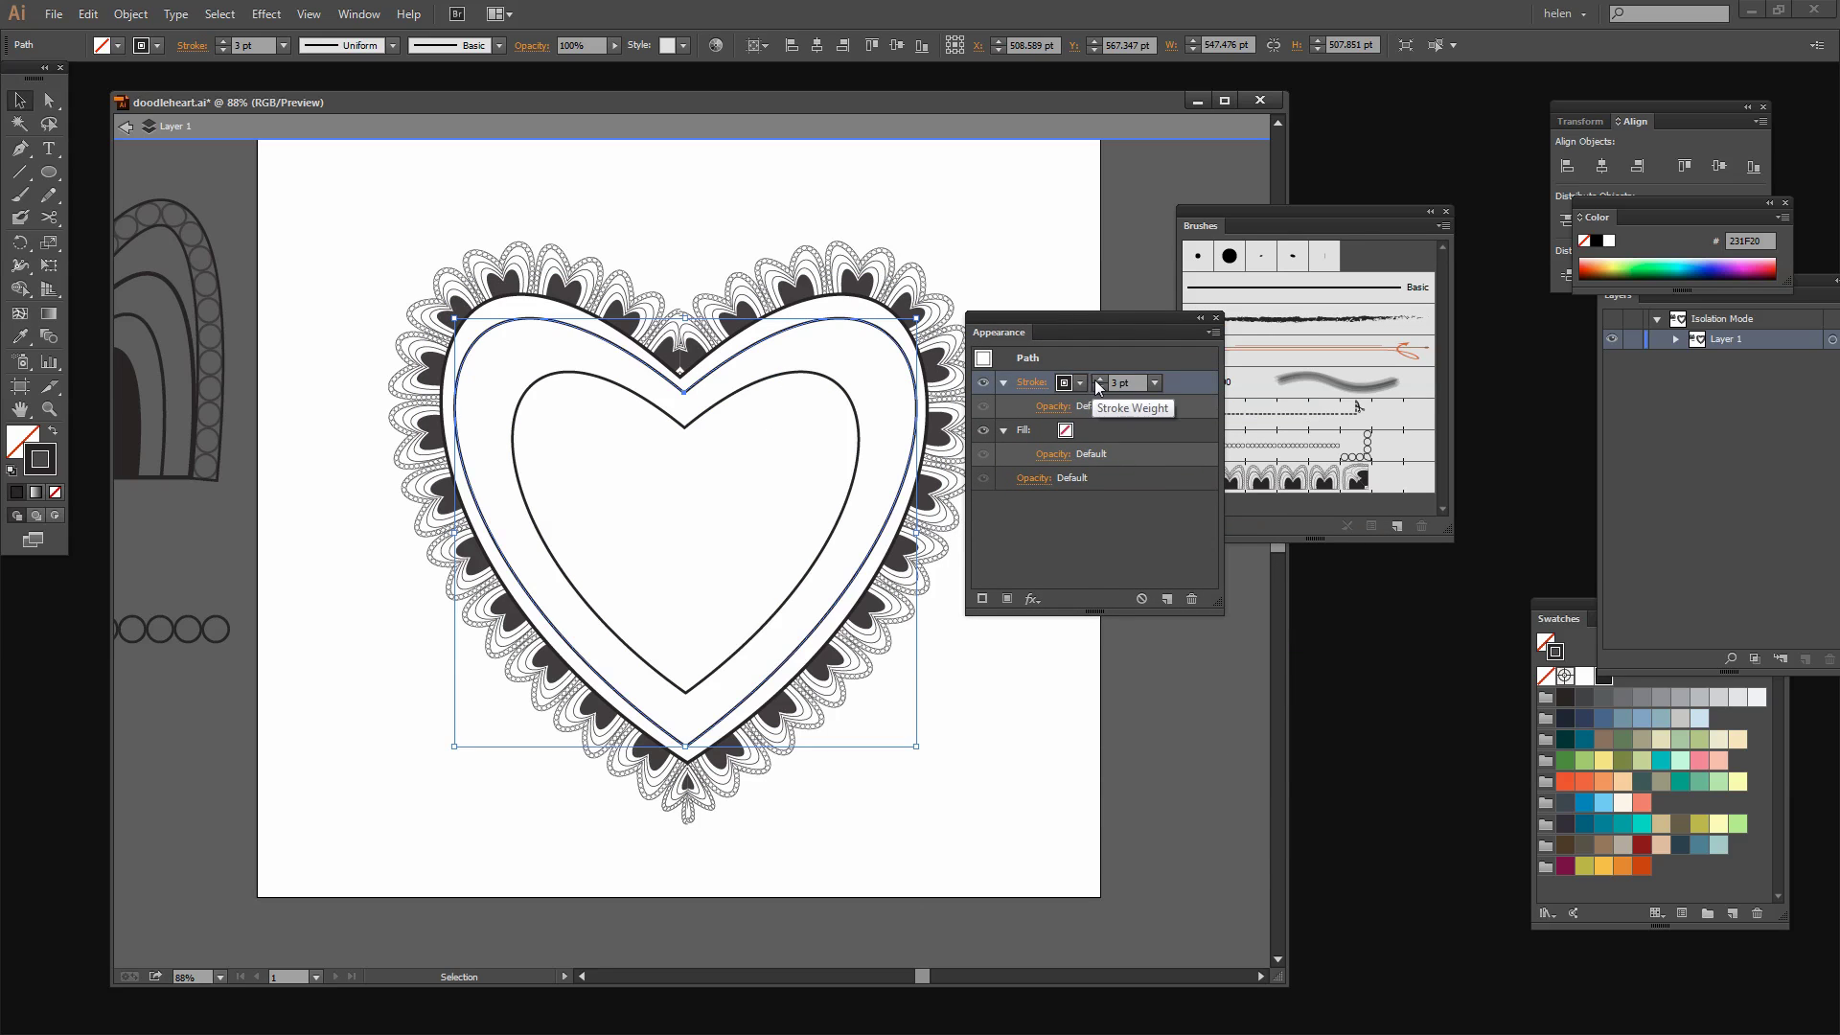
pyautogui.click(1100, 377)
pyautogui.click(1100, 378)
pyautogui.click(1100, 378)
pyautogui.click(1100, 378)
pyautogui.click(1100, 378)
pyautogui.click(1100, 377)
pyautogui.click(1100, 378)
pyautogui.click(1100, 377)
pyautogui.click(1100, 378)
pyautogui.click(1100, 377)
pyautogui.click(1099, 377)
pyautogui.click(1100, 377)
pyautogui.click(1100, 378)
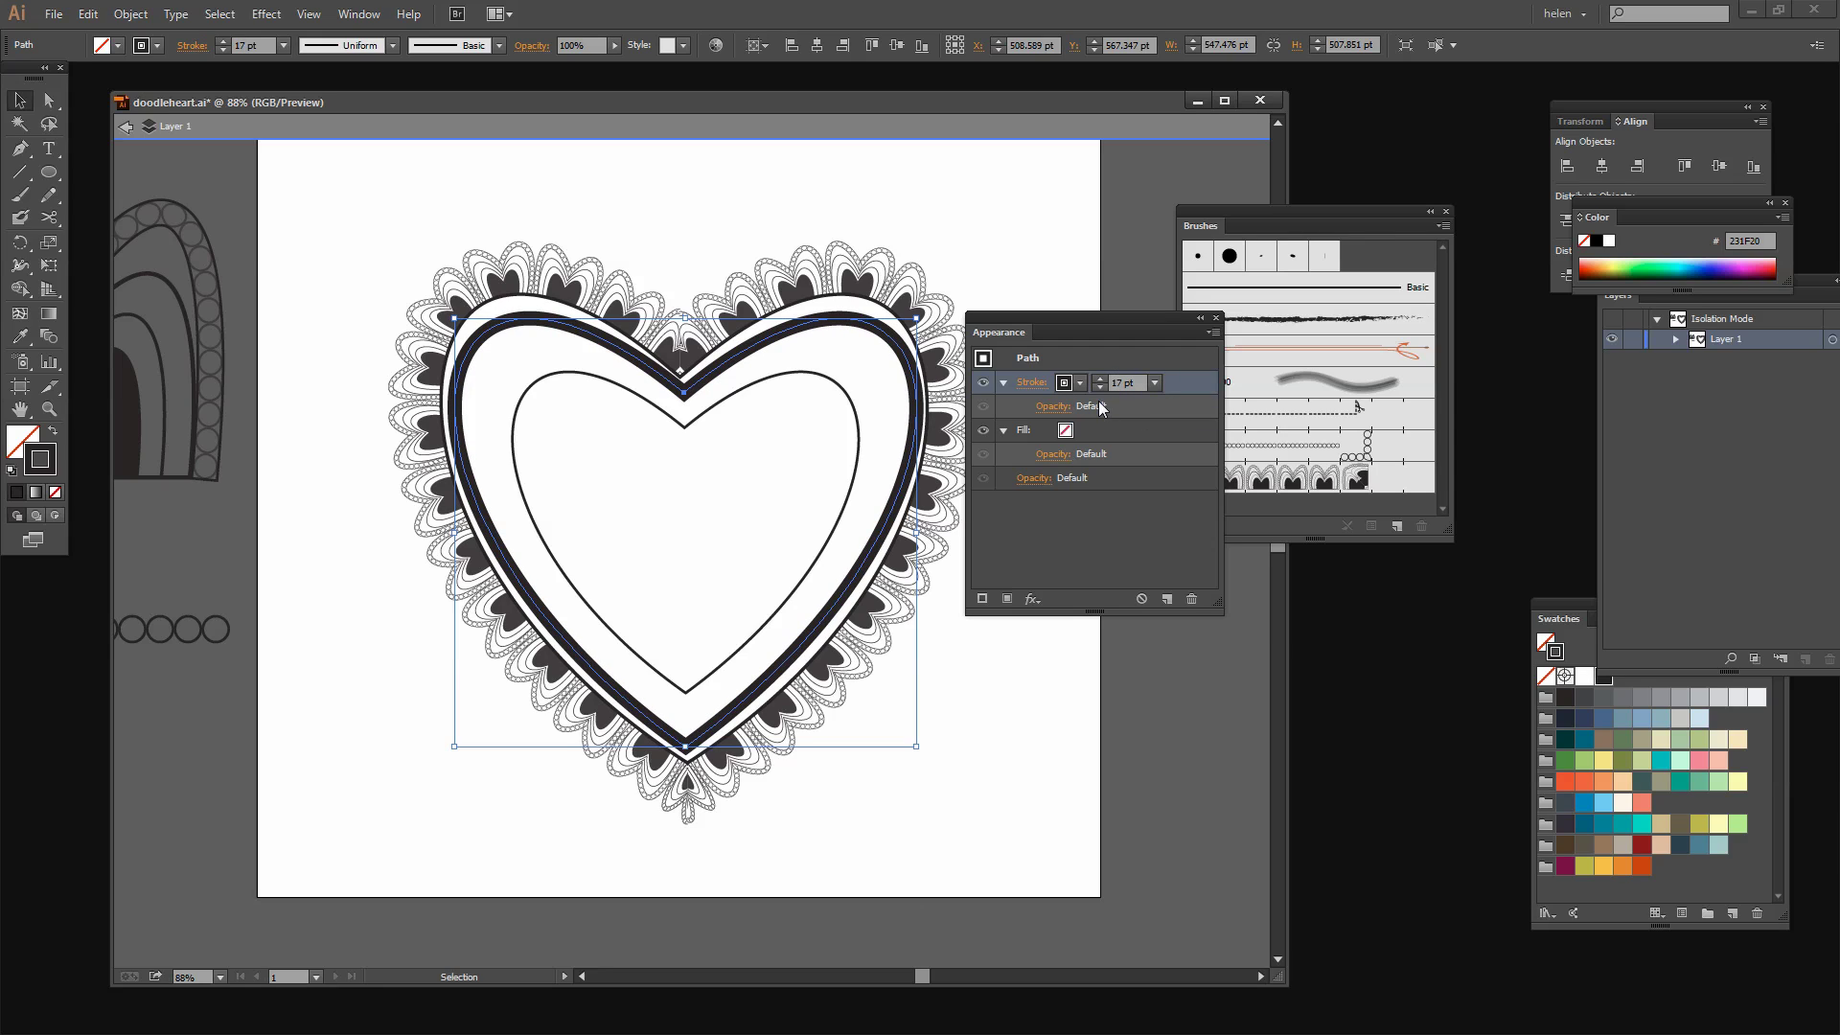
# Step: Give the middle heart's stroke round caps and turn it into a dashed line with a 0 pt dash
pyautogui.click(1030, 383)
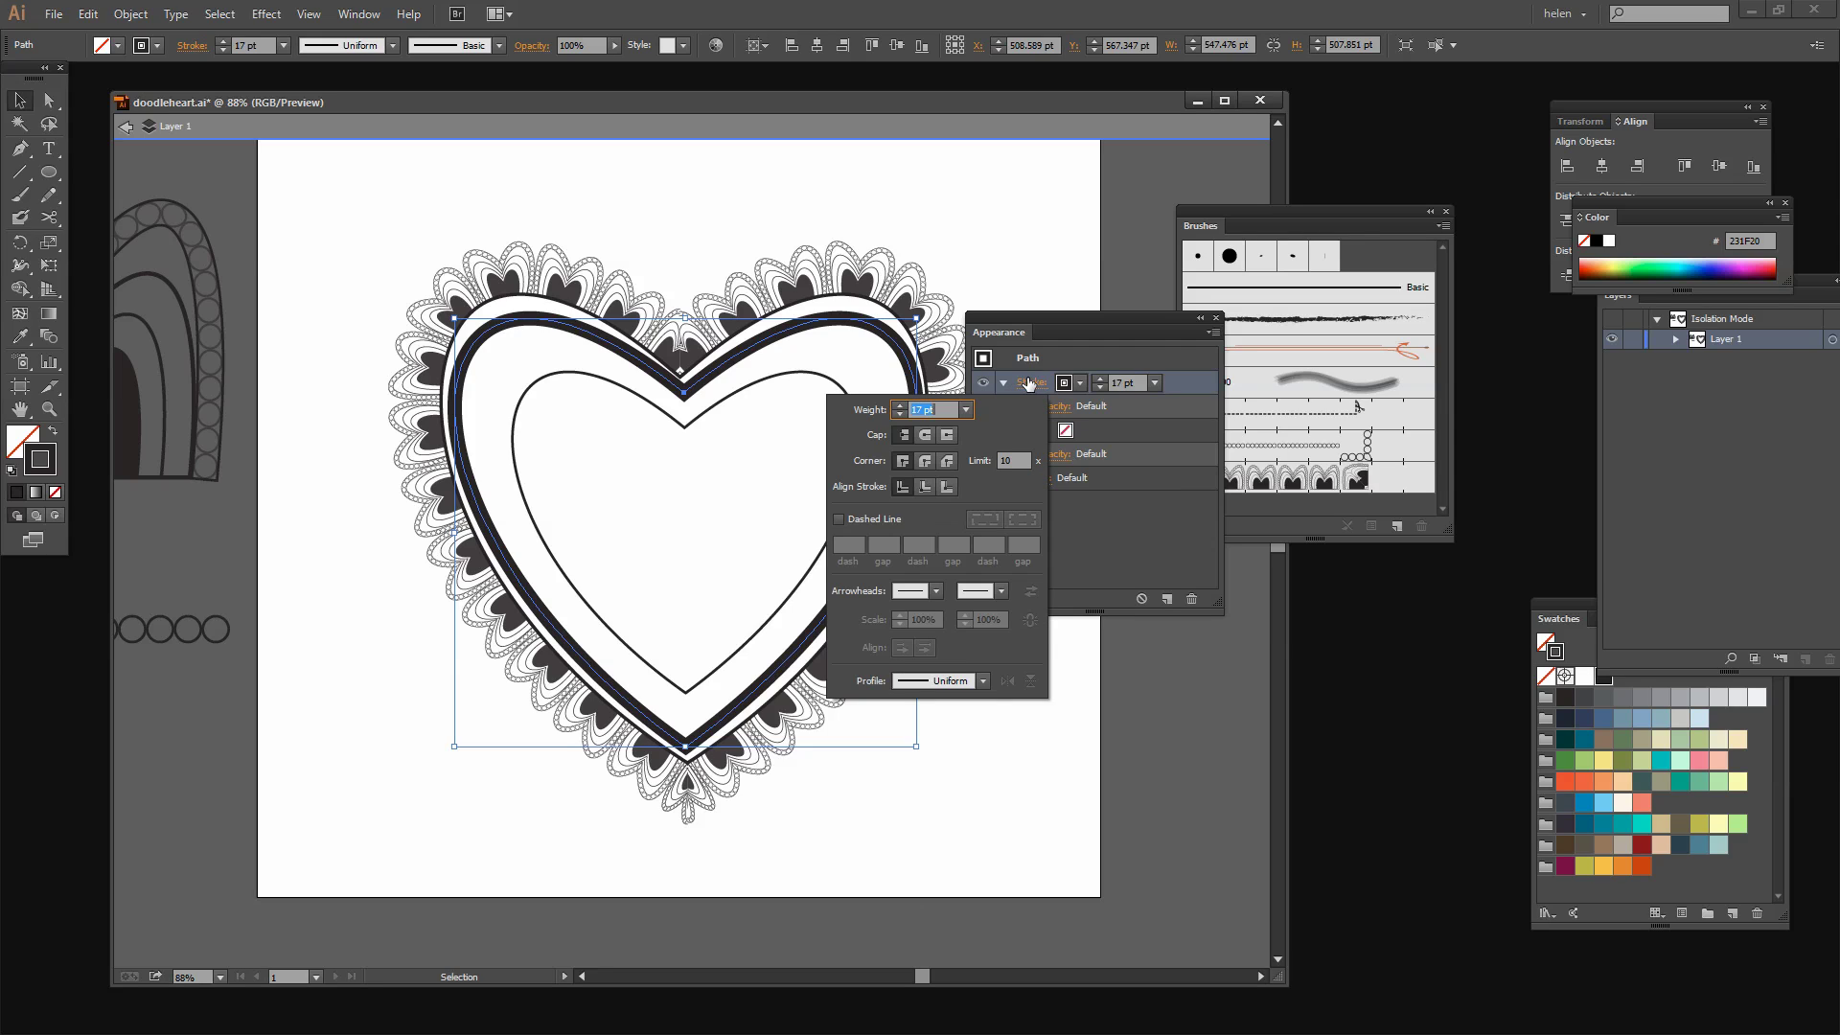
pyautogui.click(926, 437)
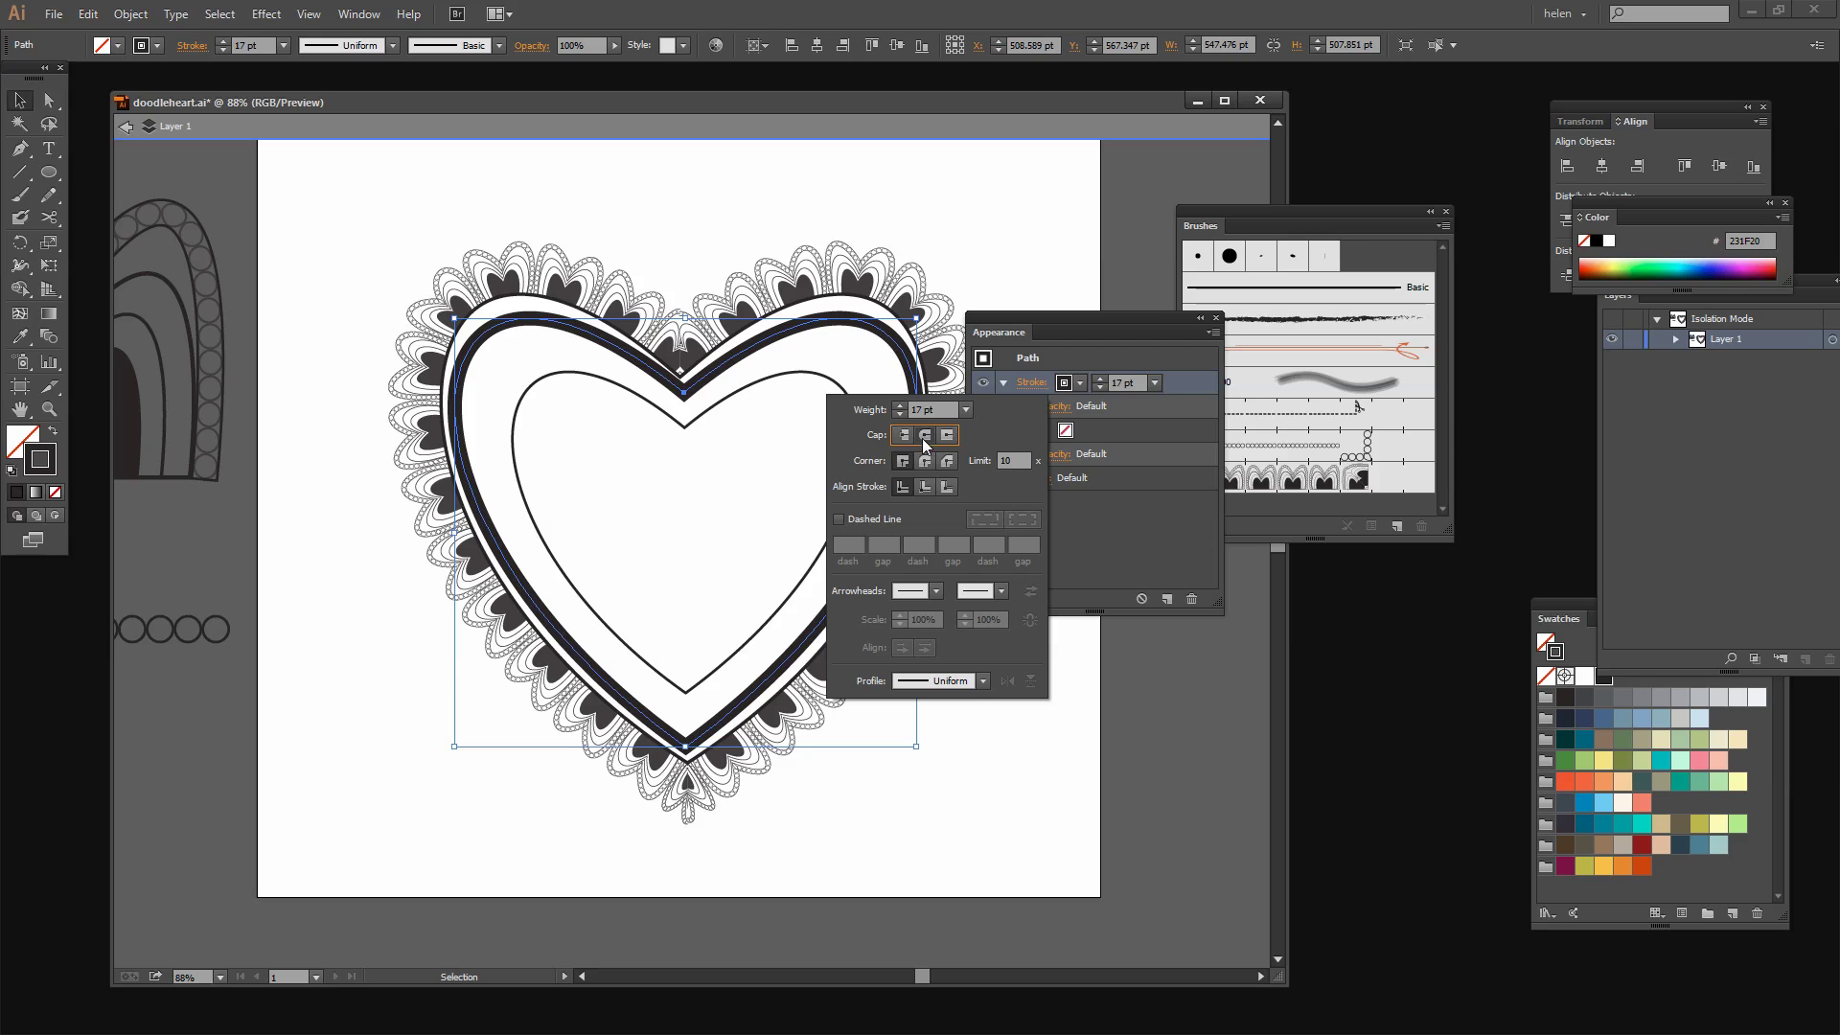
pyautogui.click(838, 519)
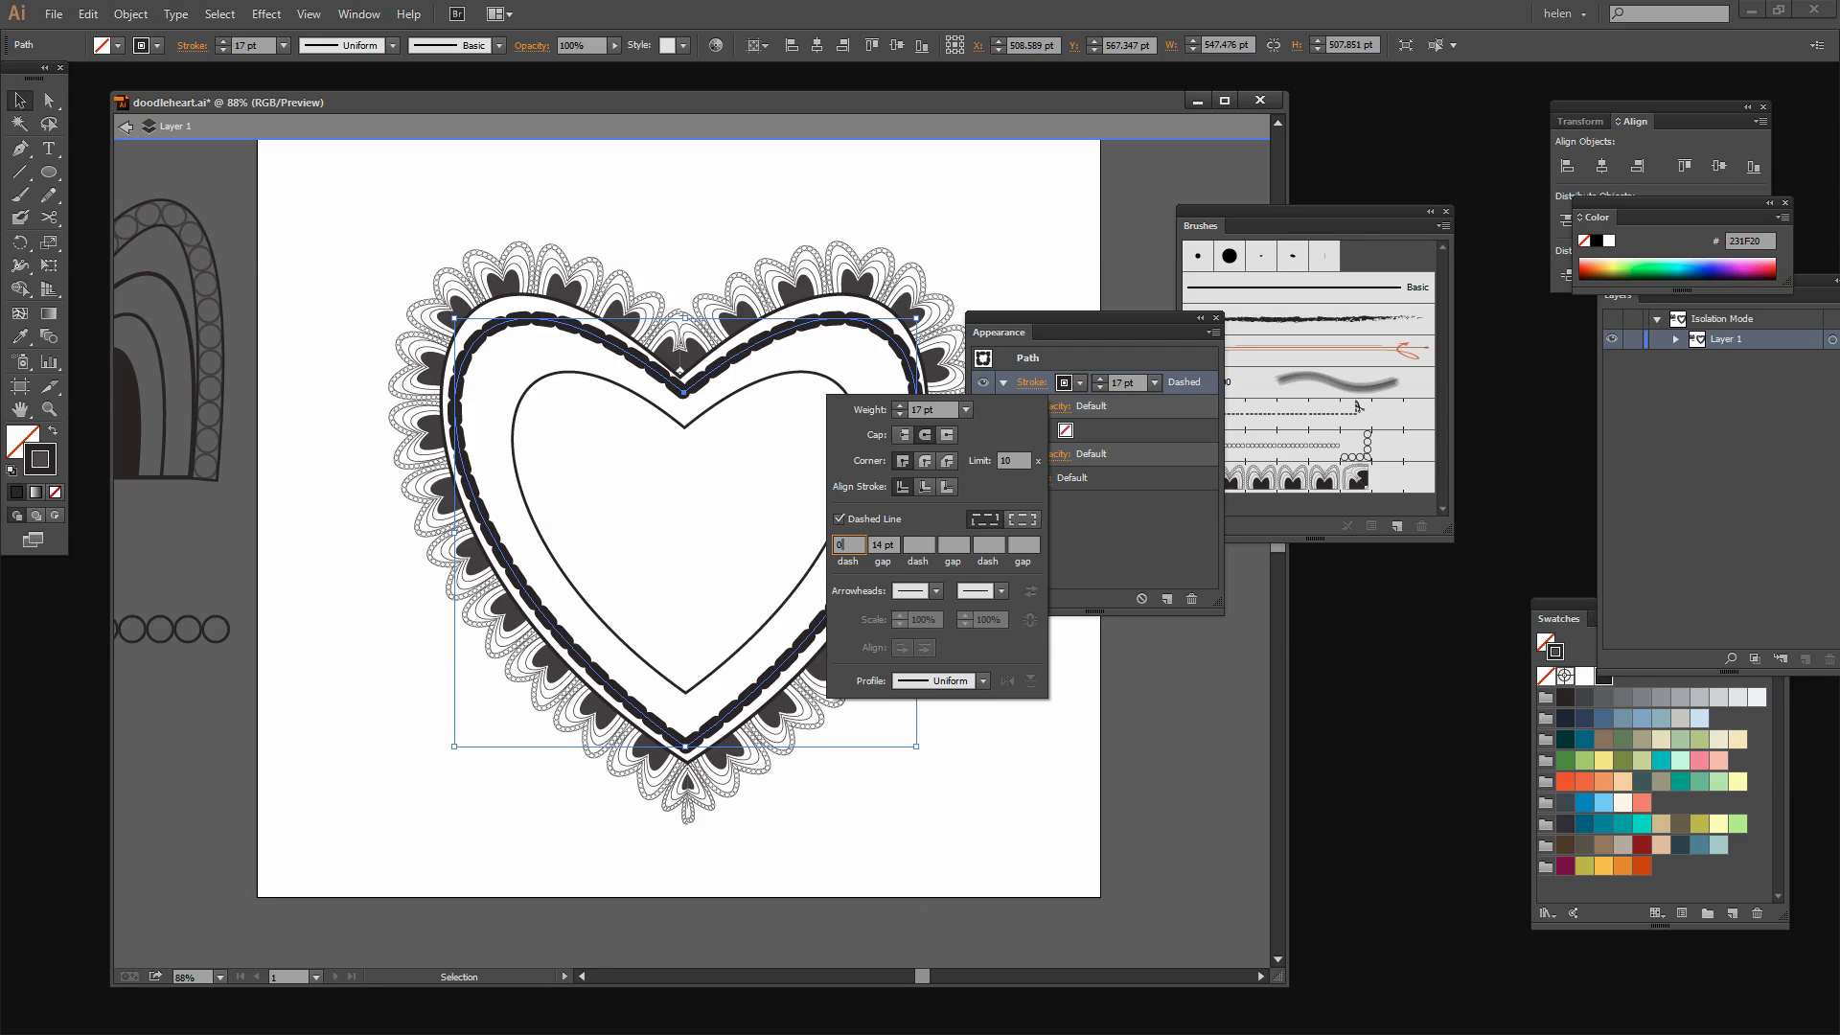
pyautogui.press('Tab')
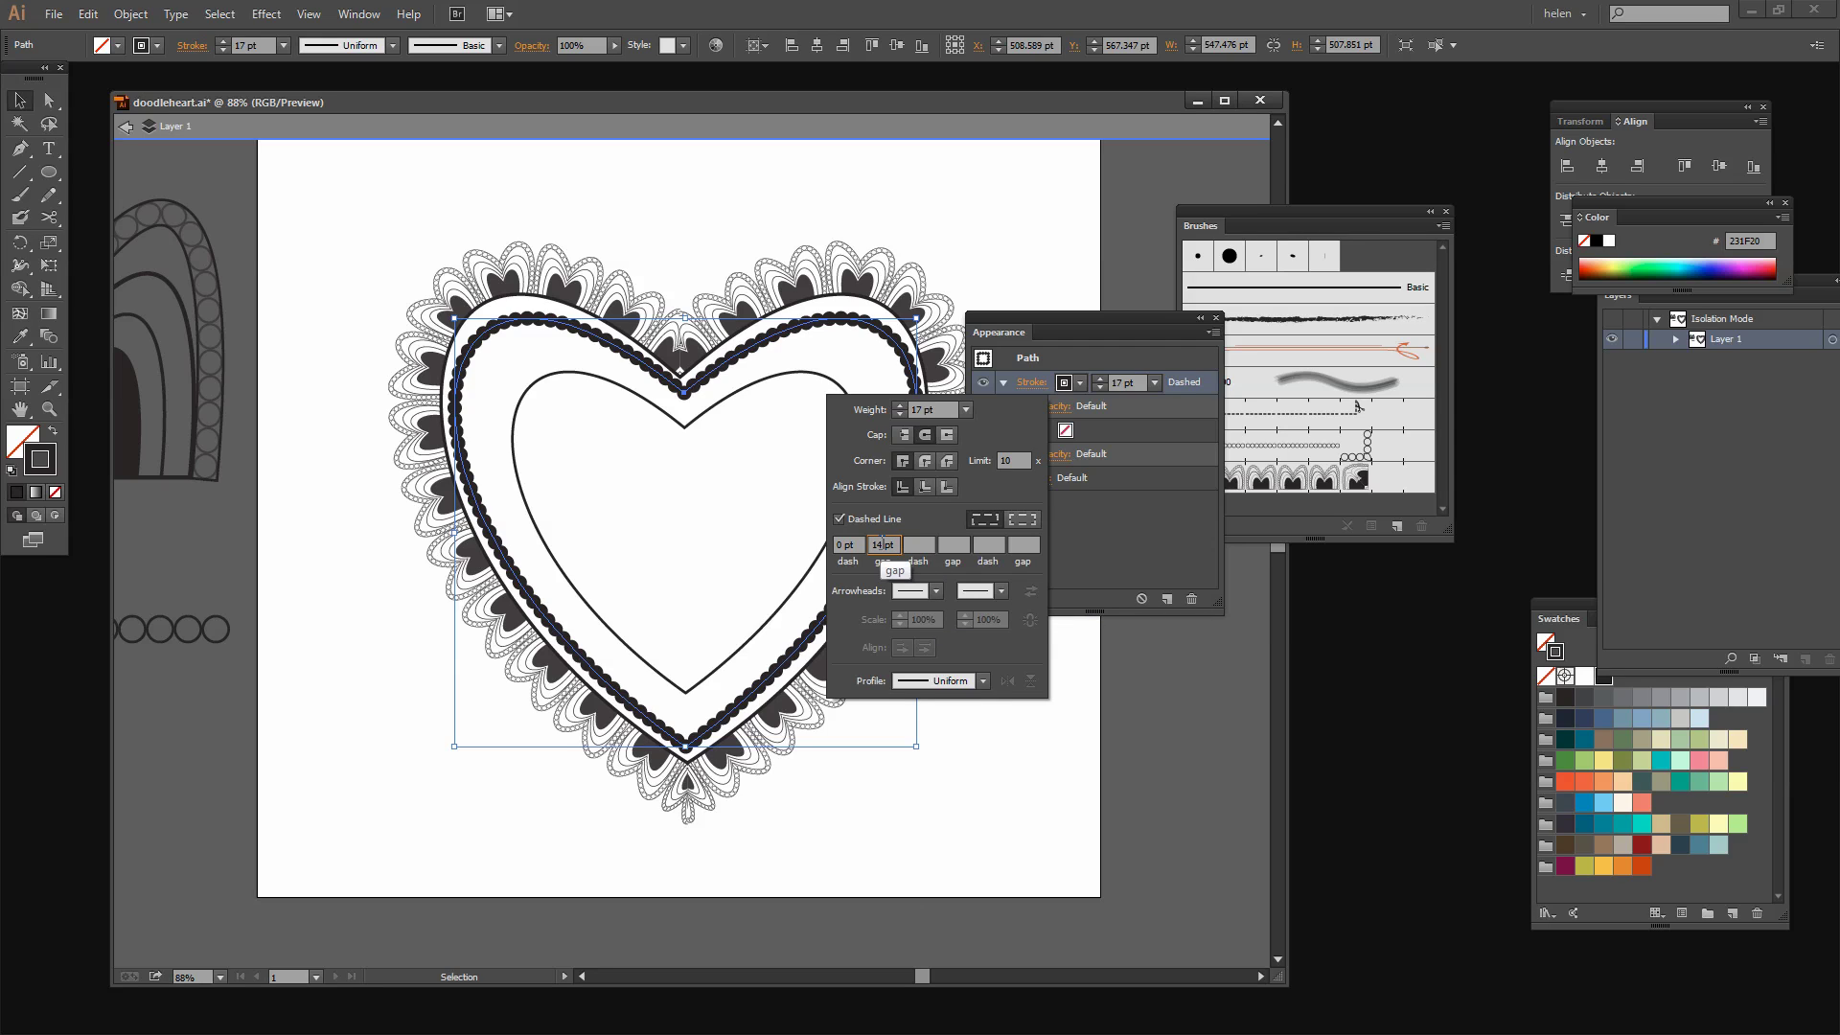
# Step: Try several dash gaps between 16 and 24 pt for the middle heart's dots and settle on 18 pt
pyautogui.press('Up')
pyautogui.press('Up')
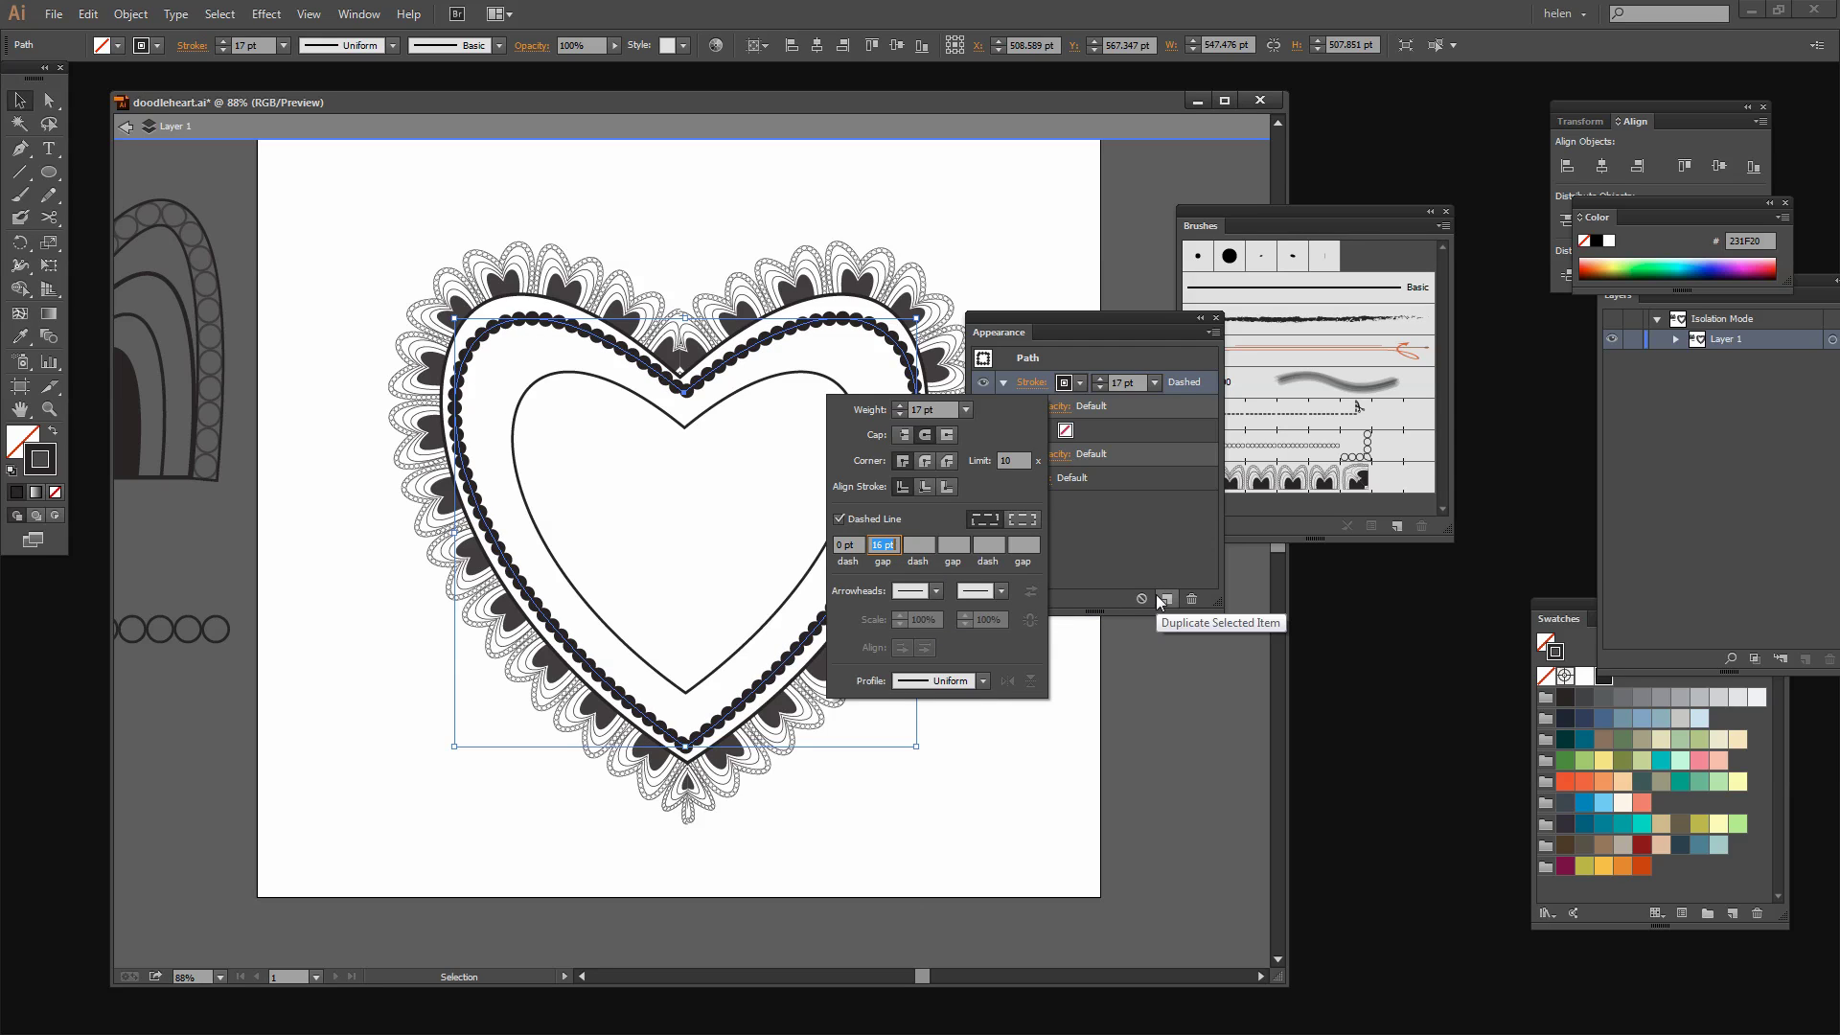
pyautogui.press('Up')
pyautogui.press('Up')
pyautogui.press('Up')
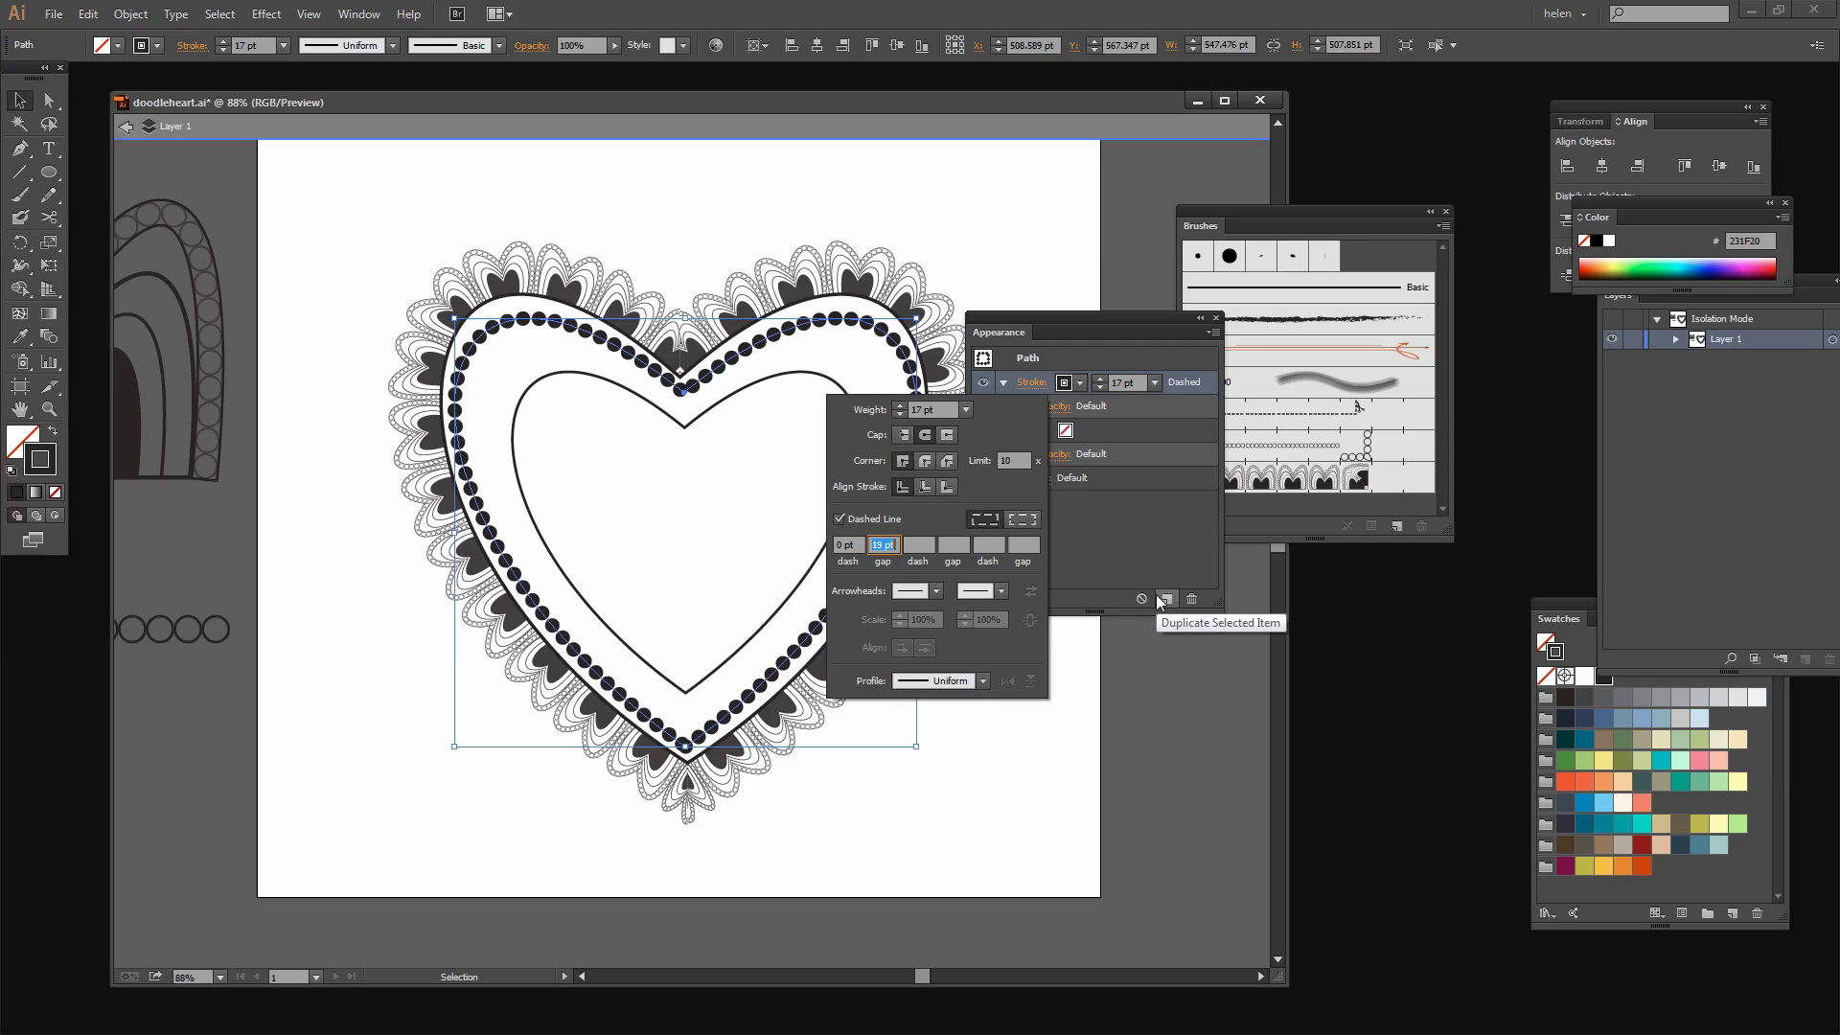
pyautogui.press('Up')
pyautogui.press('Up')
pyautogui.press('Up')
pyautogui.press('Up')
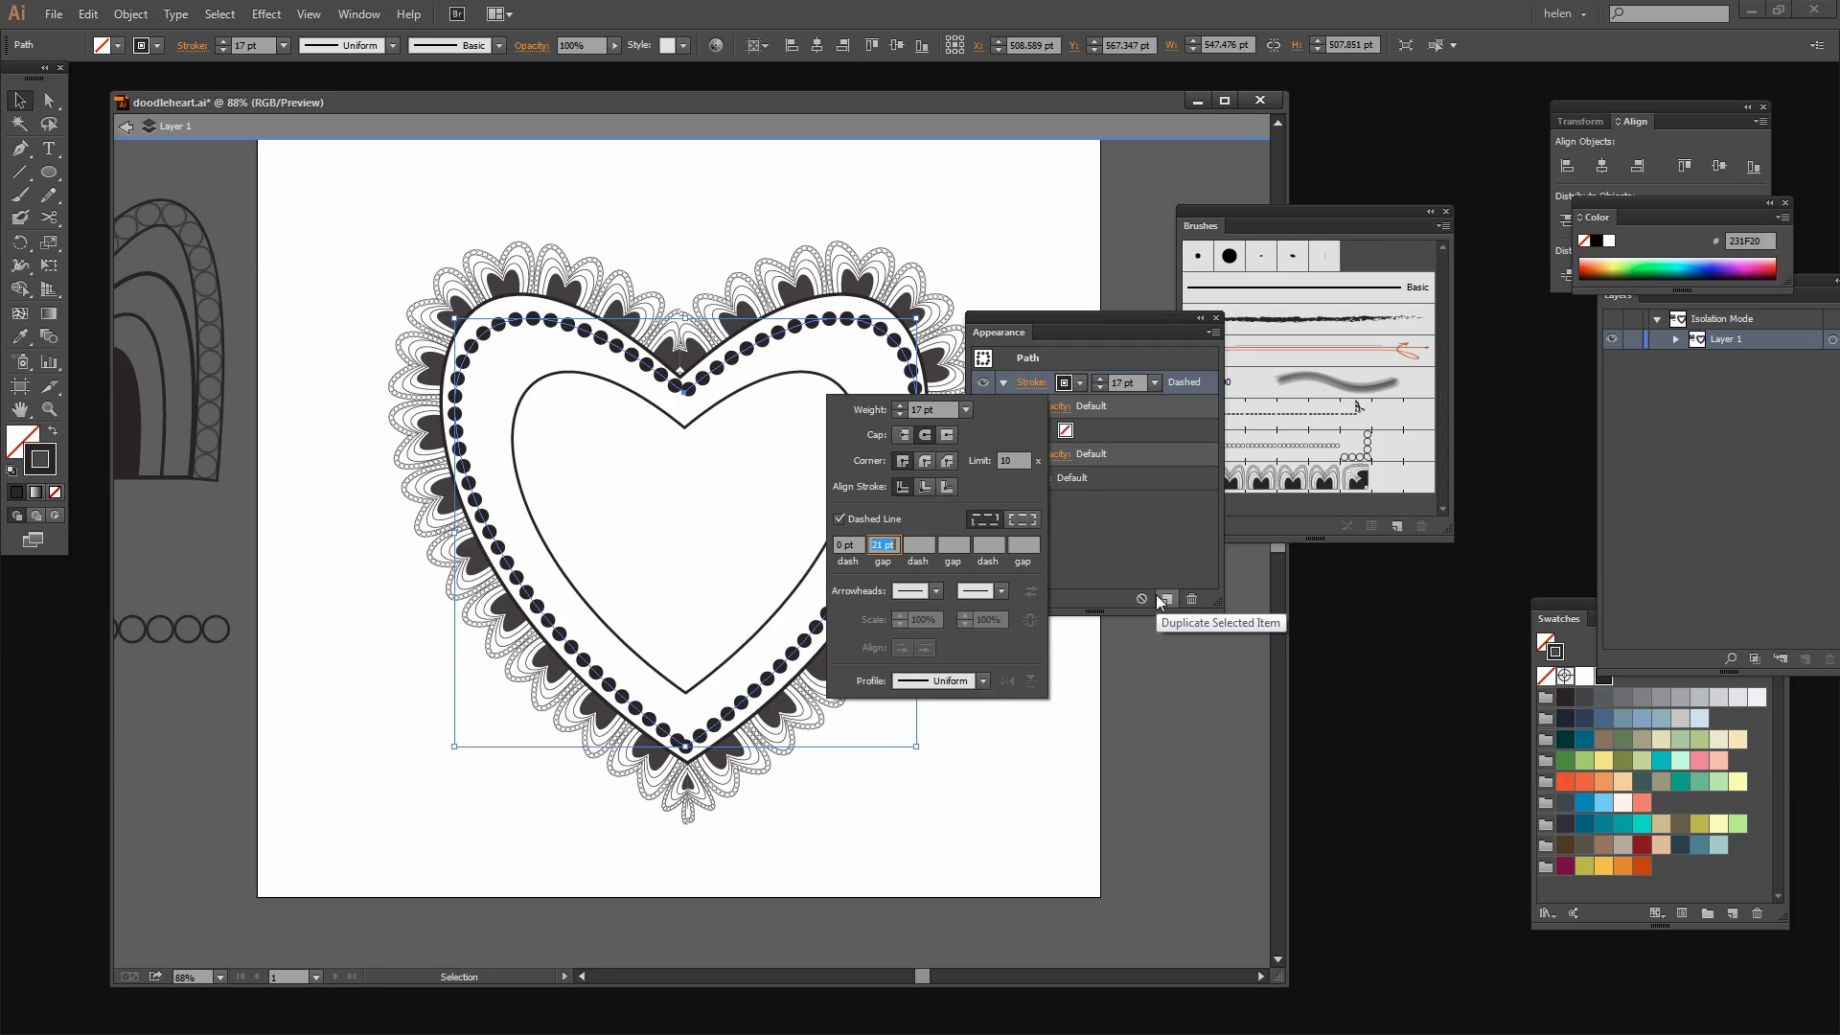
pyautogui.press('Up')
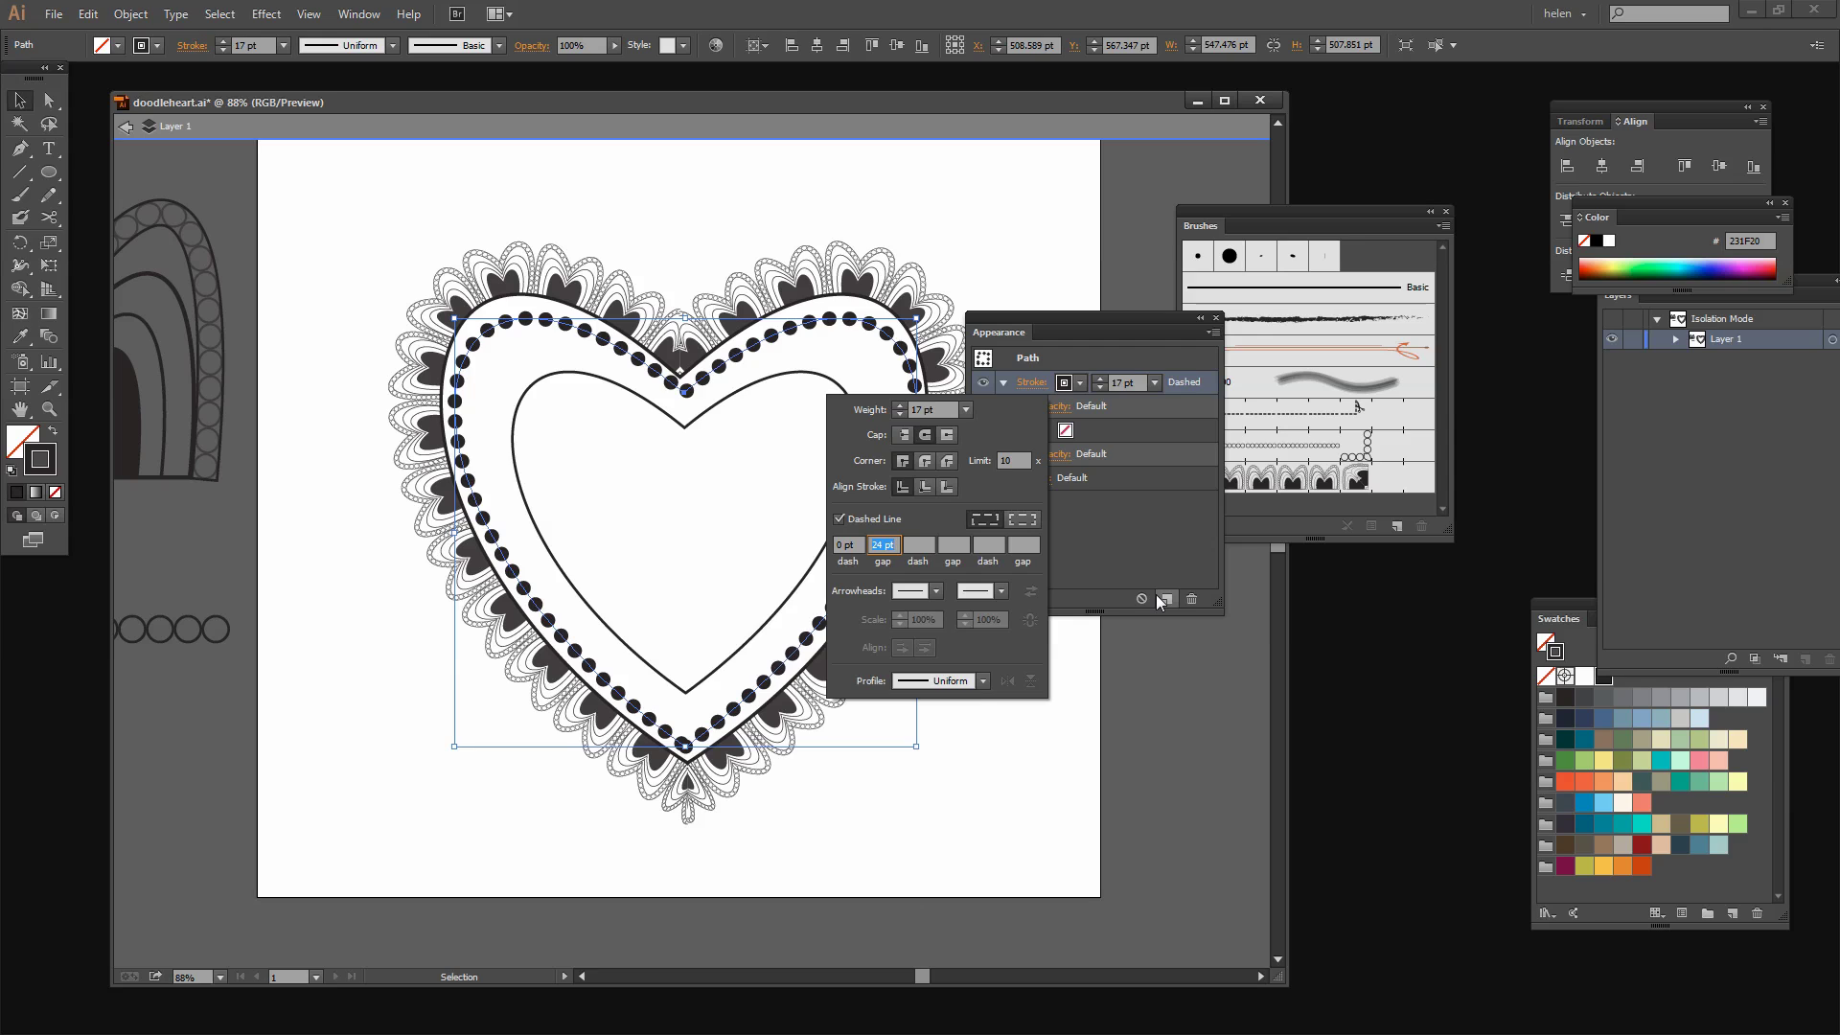
pyautogui.press('Down')
pyautogui.press('Down')
pyautogui.press('Down')
pyautogui.press('Down')
pyautogui.press('Down')
pyautogui.press('Down')
pyautogui.press('Down')
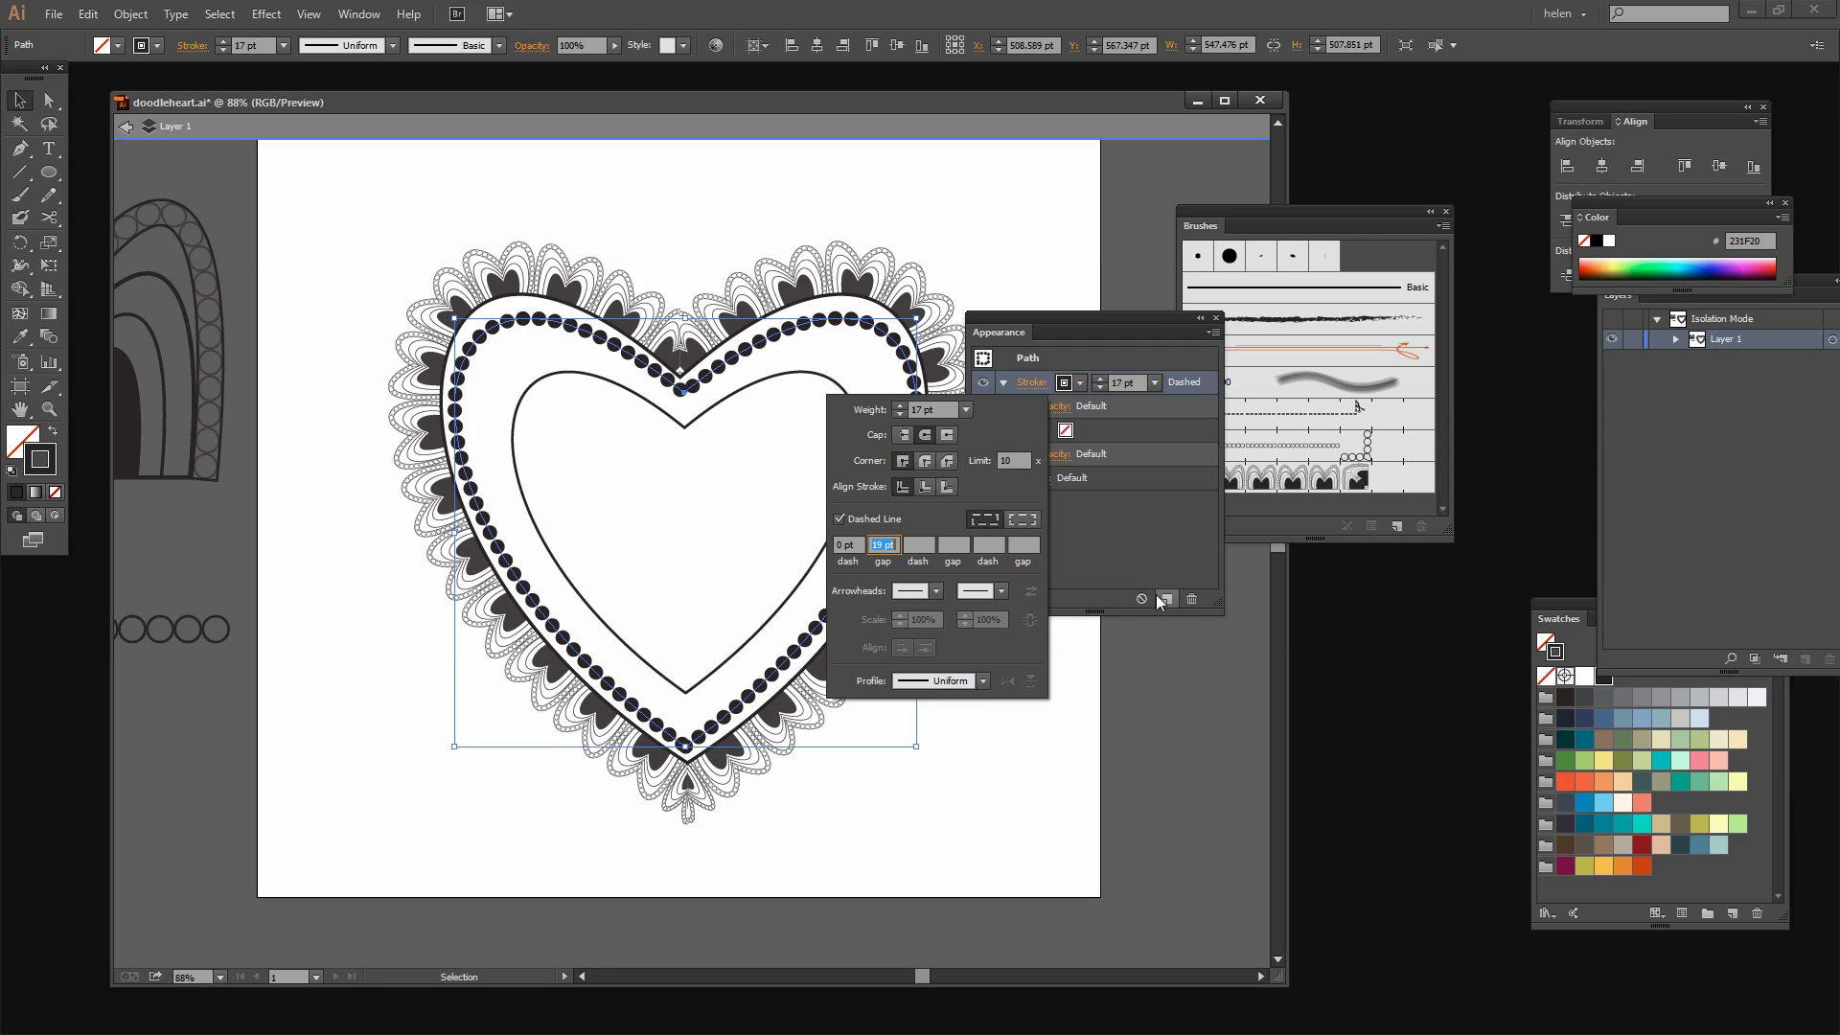
pyautogui.press('Down')
pyautogui.press('Down')
pyautogui.press('Down')
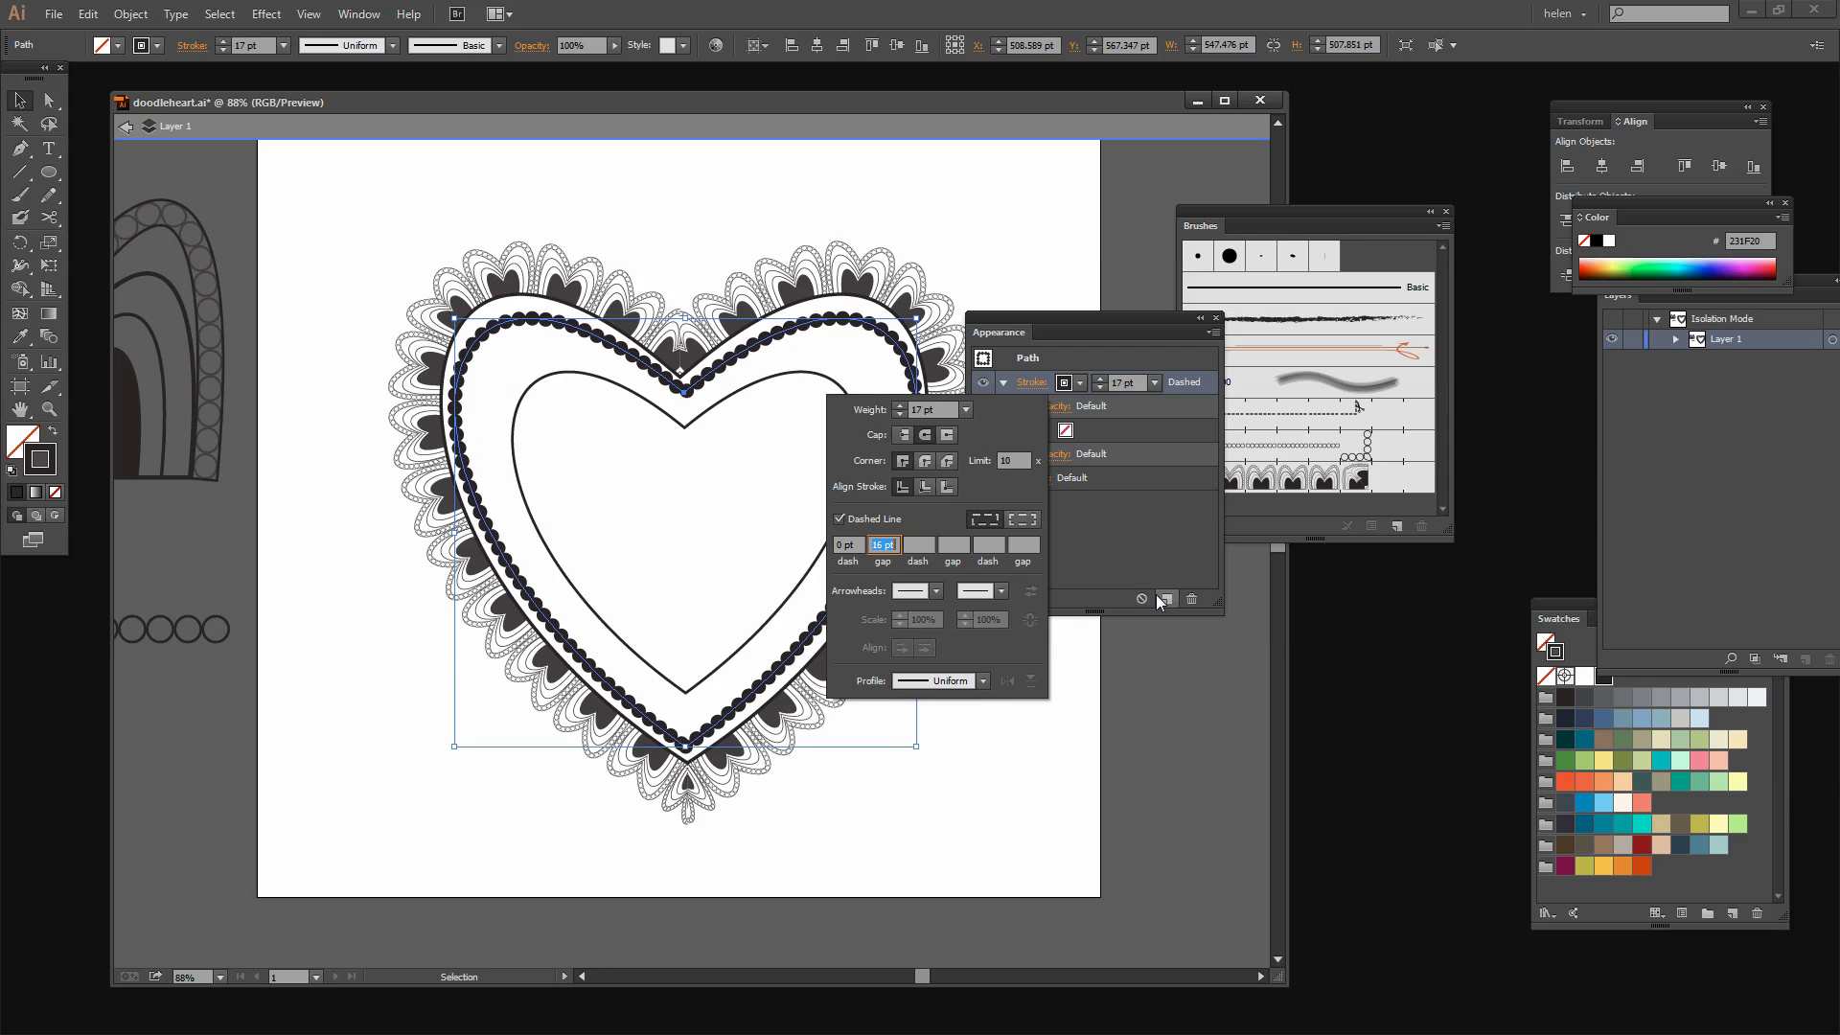
pyautogui.press('Up')
pyautogui.press('Up')
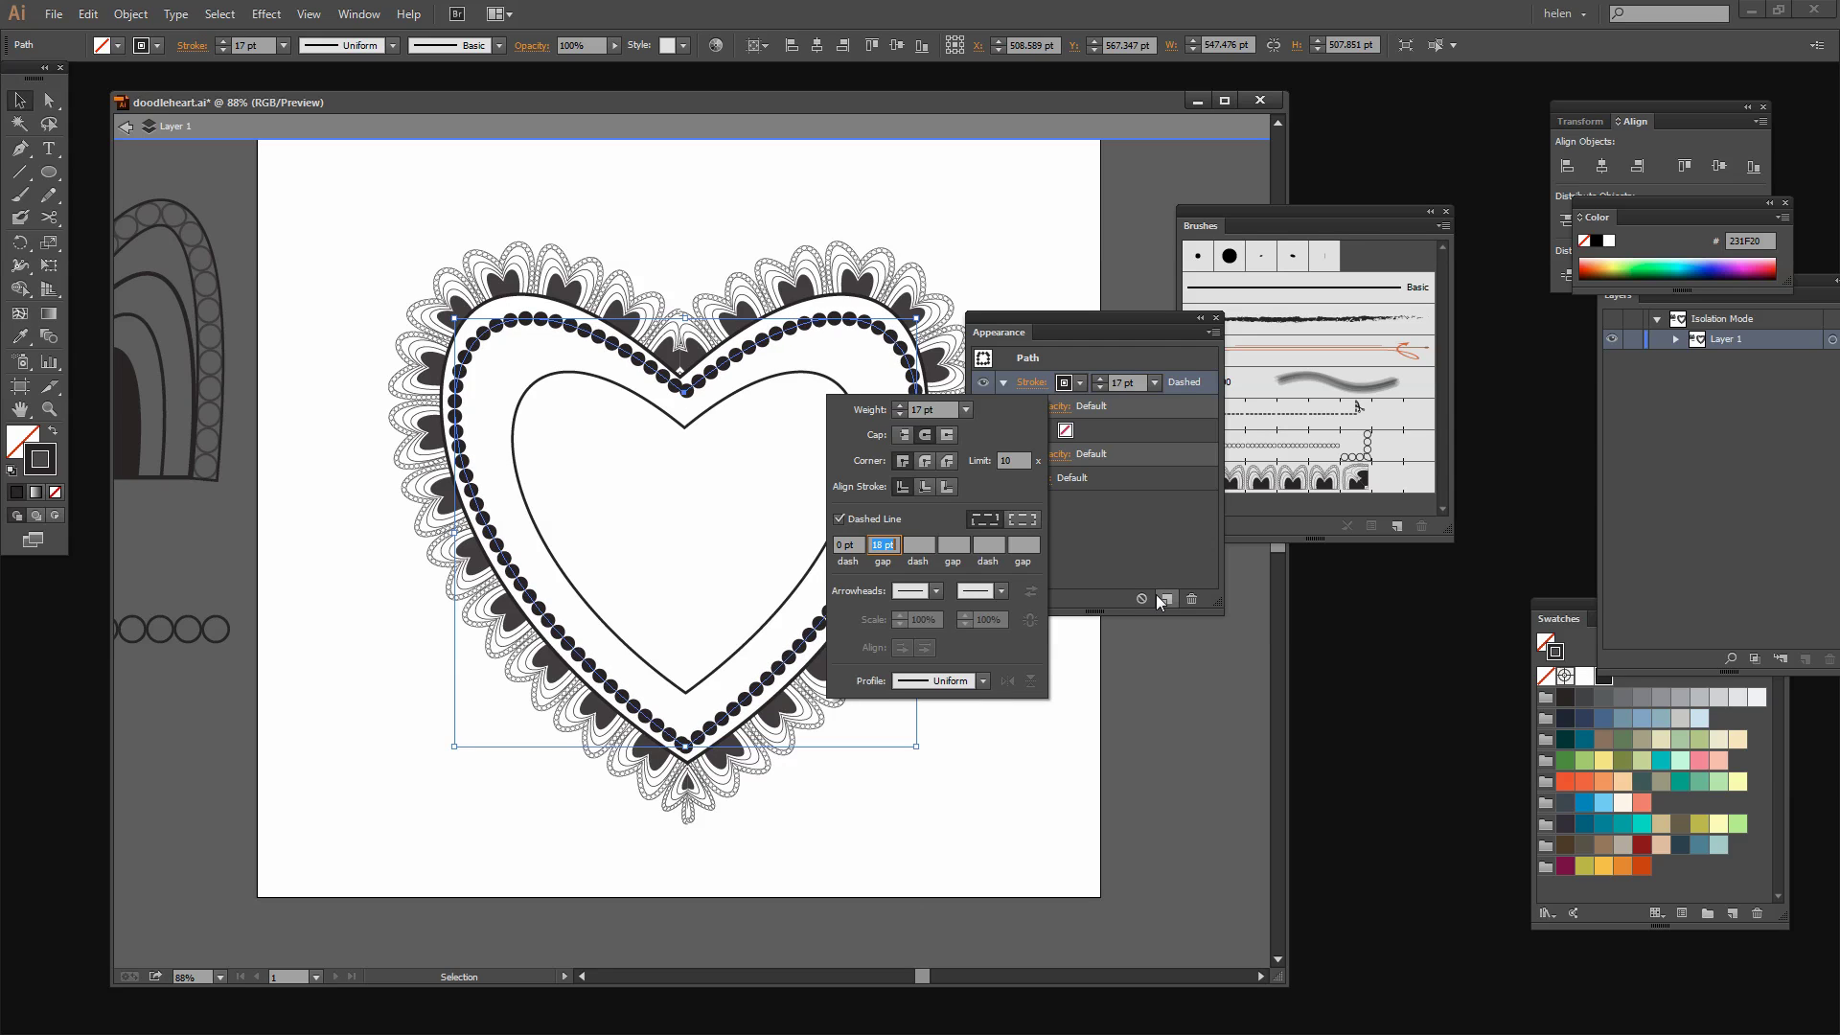
pyautogui.press('Up')
pyautogui.press('Up')
# Step: Set the dotted stroke's weight to 19 pt and its gap to 20 pt, and leave isolation mode
pyautogui.click(898, 405)
pyautogui.click(898, 406)
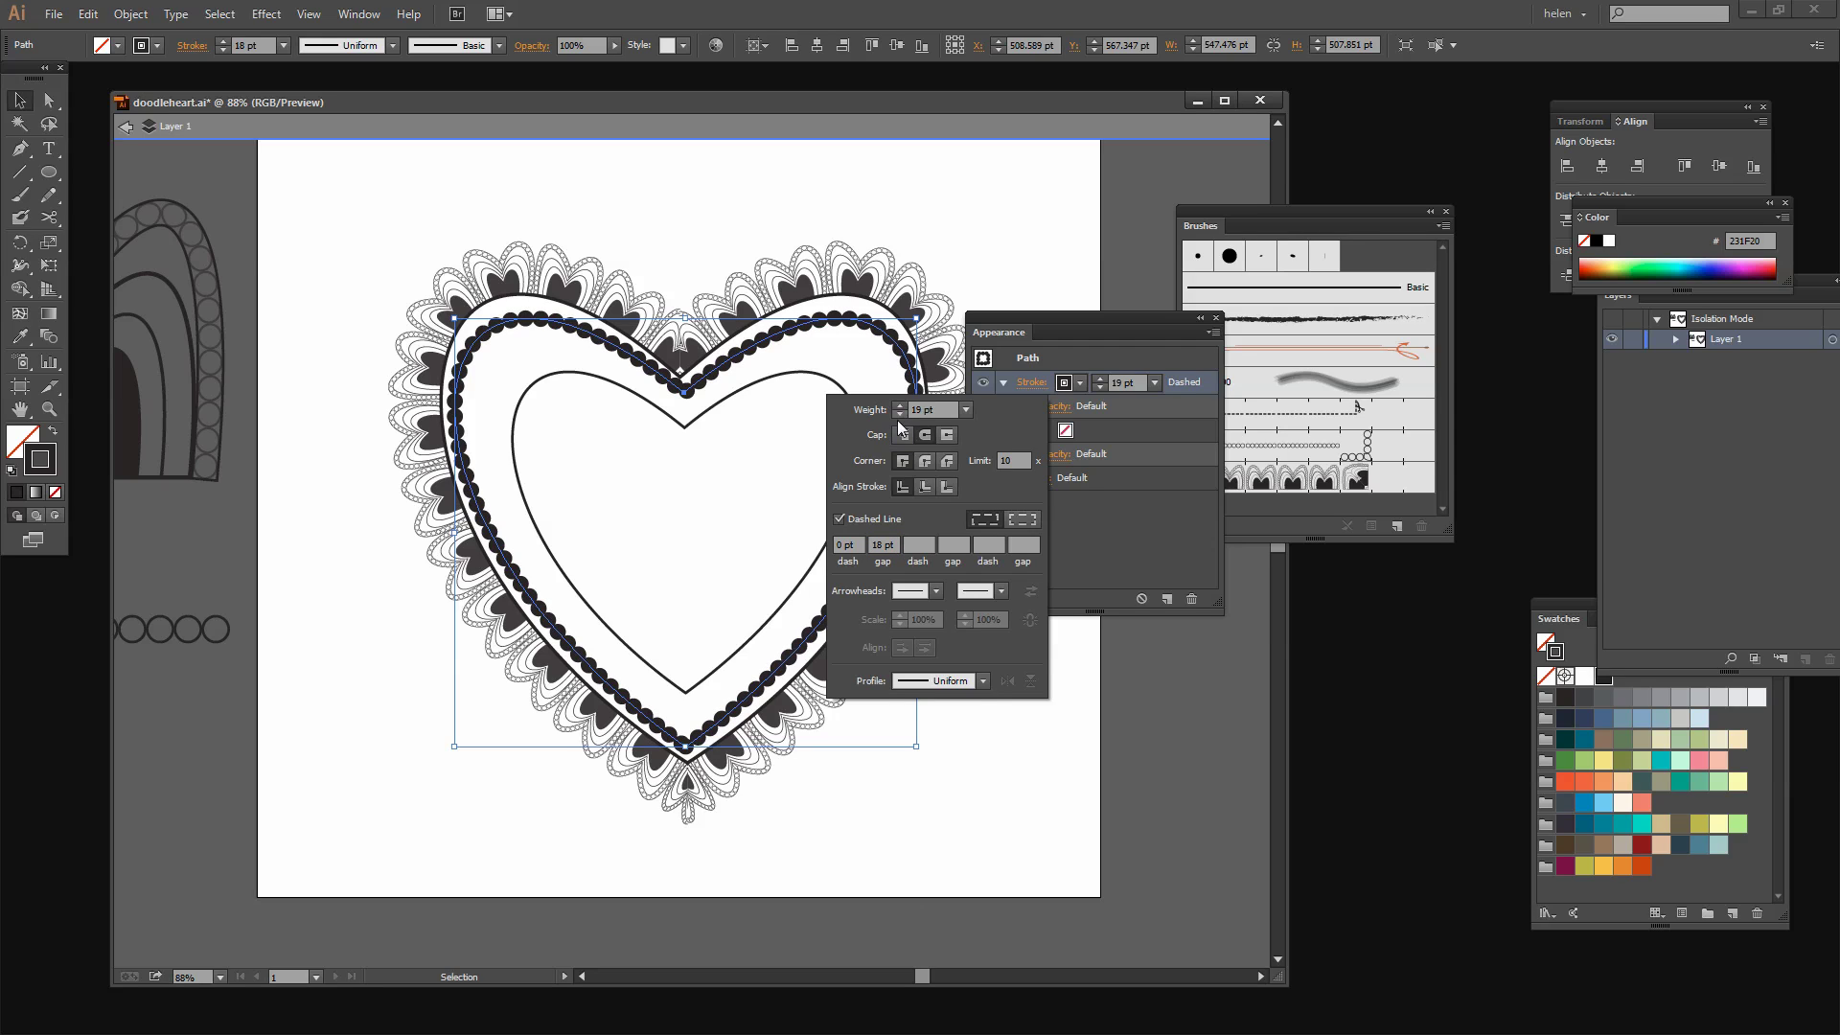
pyautogui.click(889, 550)
pyautogui.press('Up')
pyautogui.press('Up')
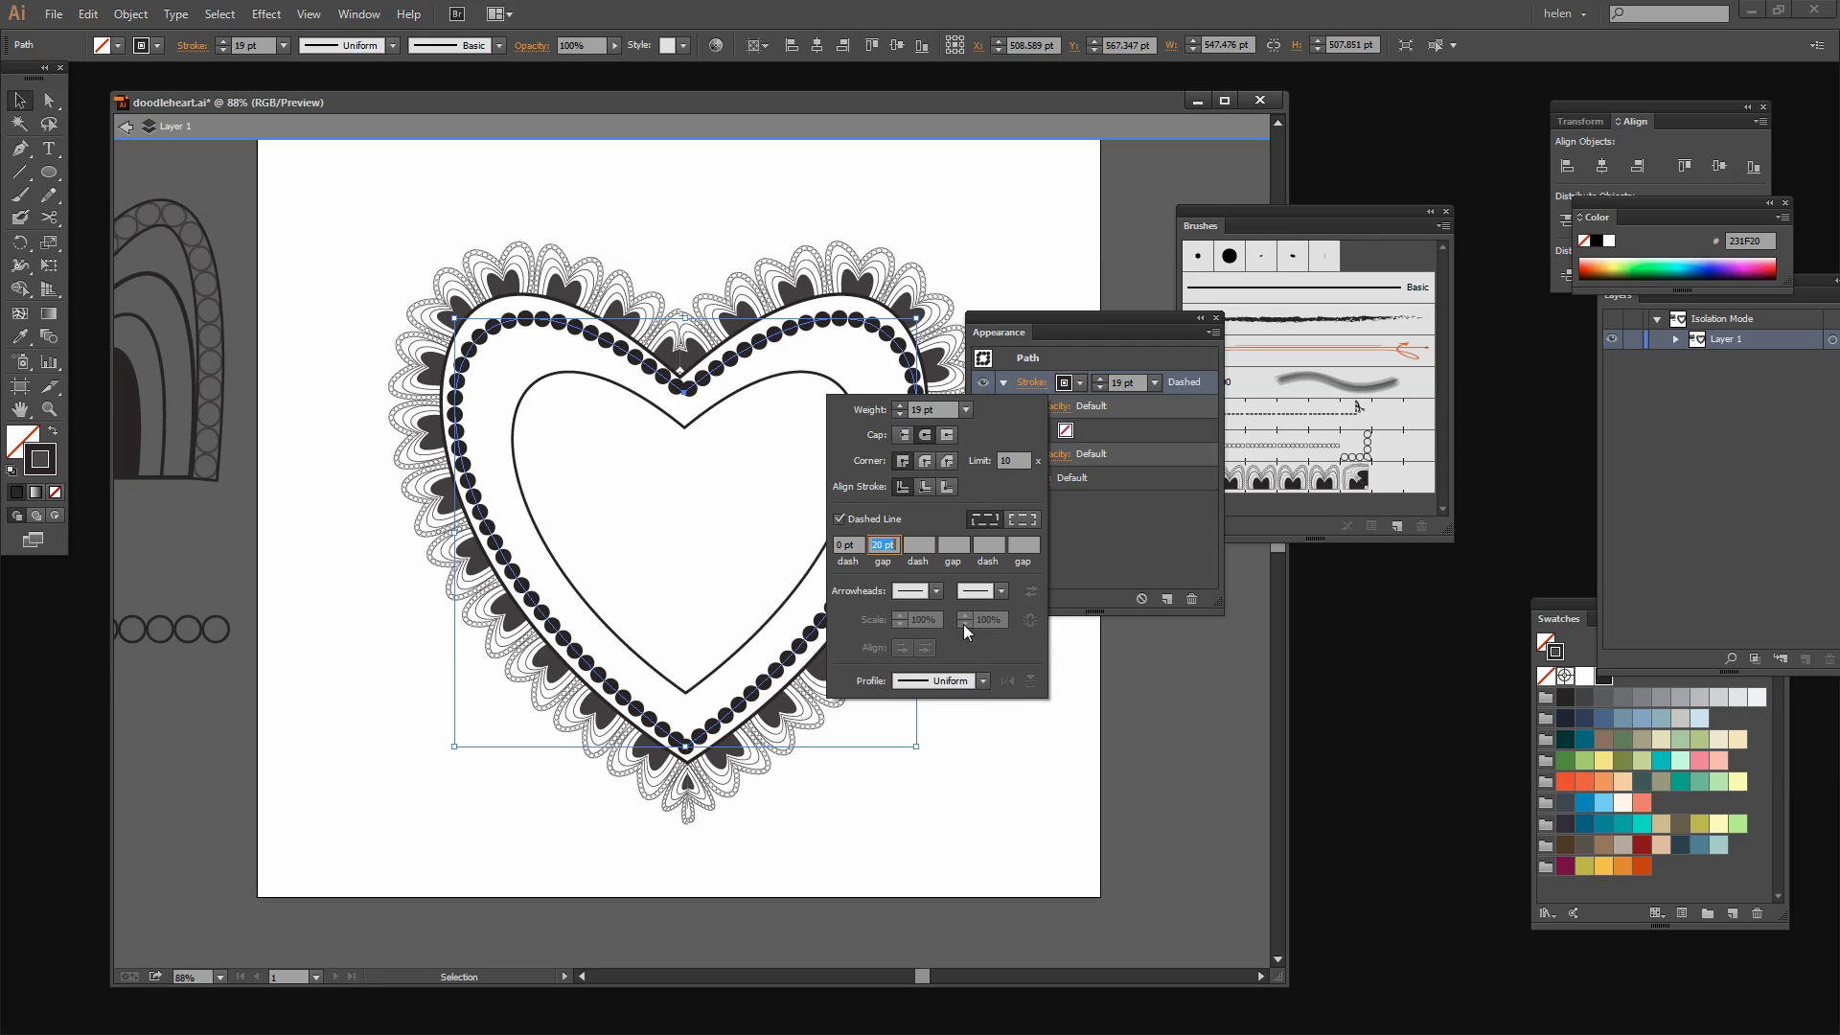
pyautogui.click(1067, 330)
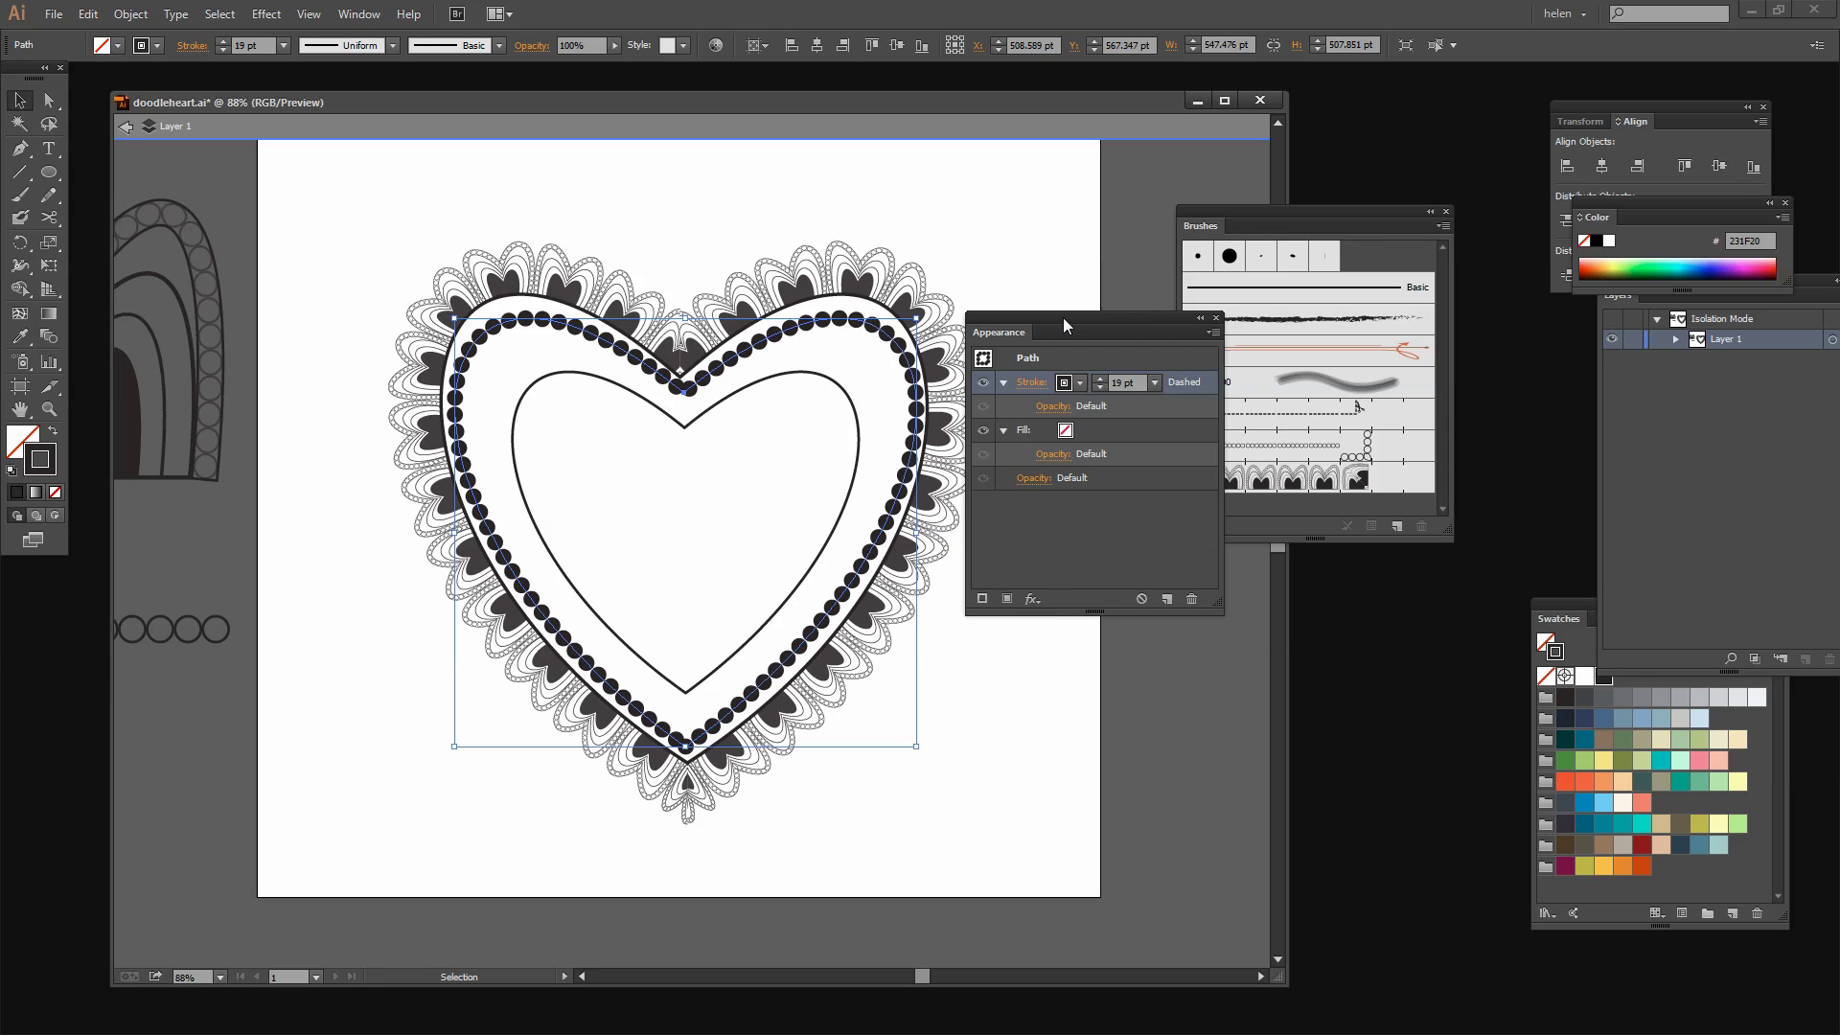
pyautogui.moveTo(1064, 326); pyautogui.dragTo(1311, 356)
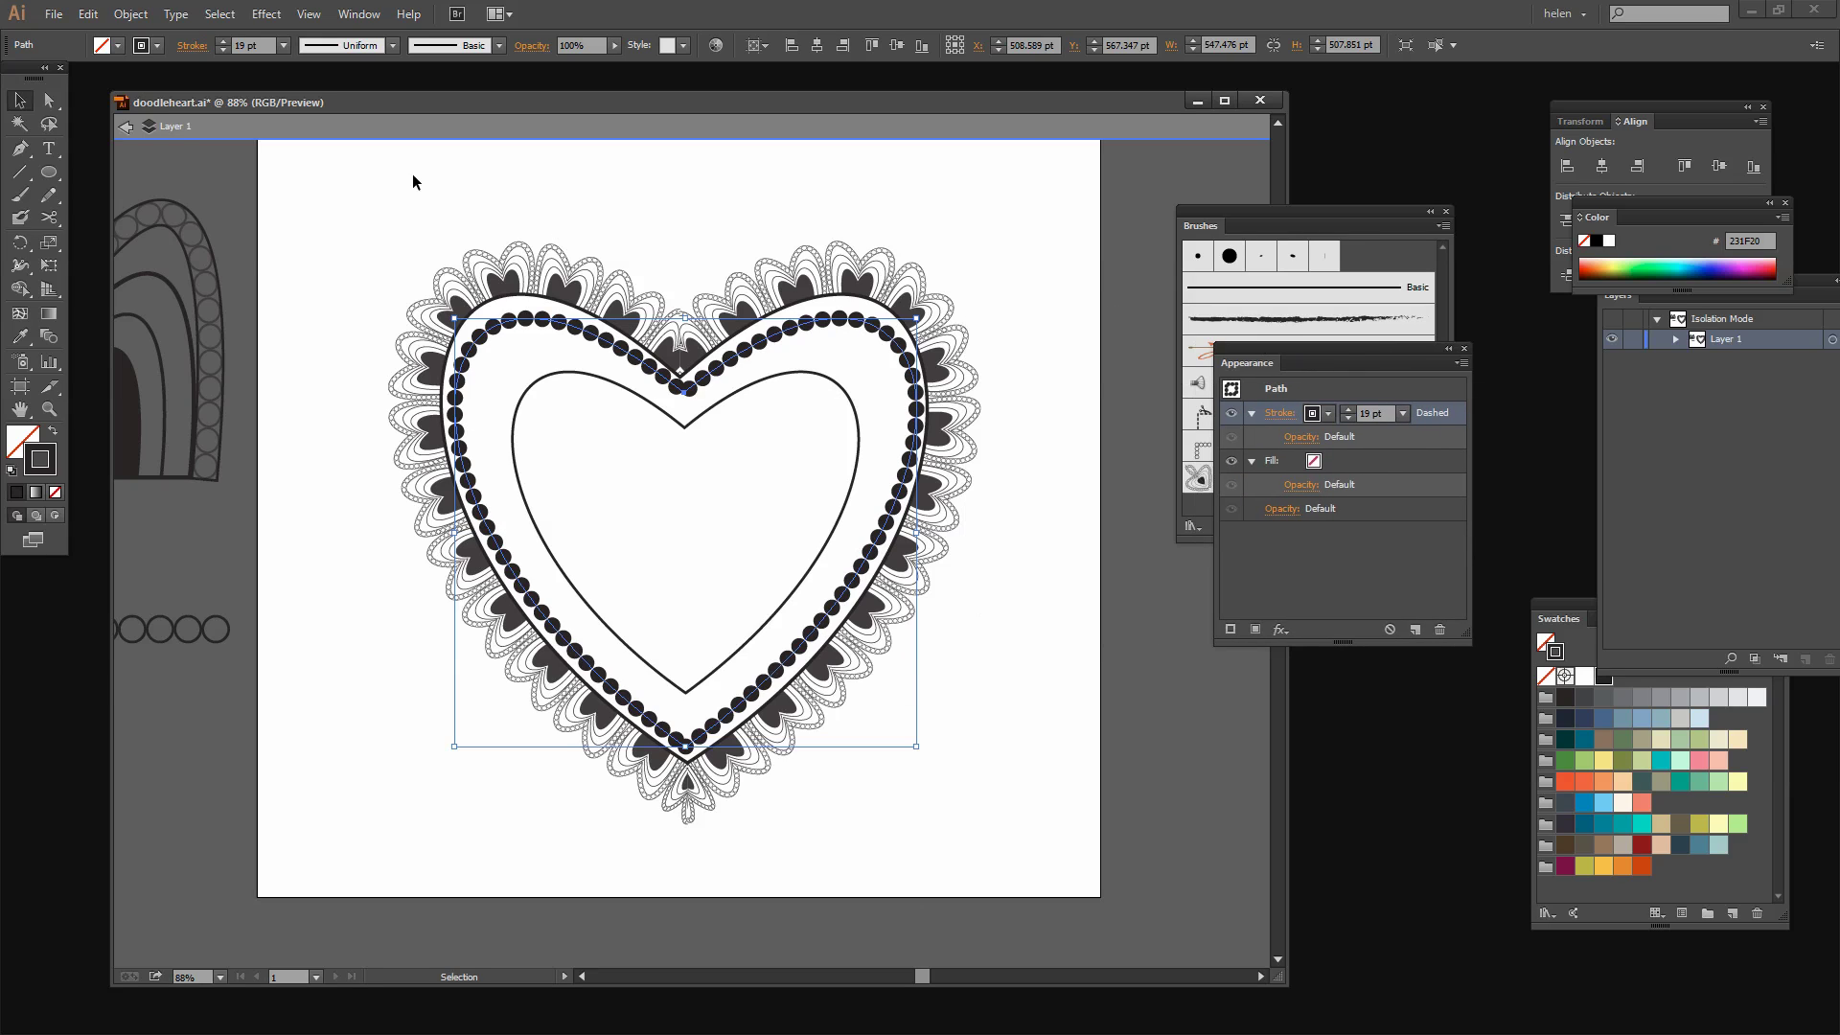
pyautogui.click(123, 131)
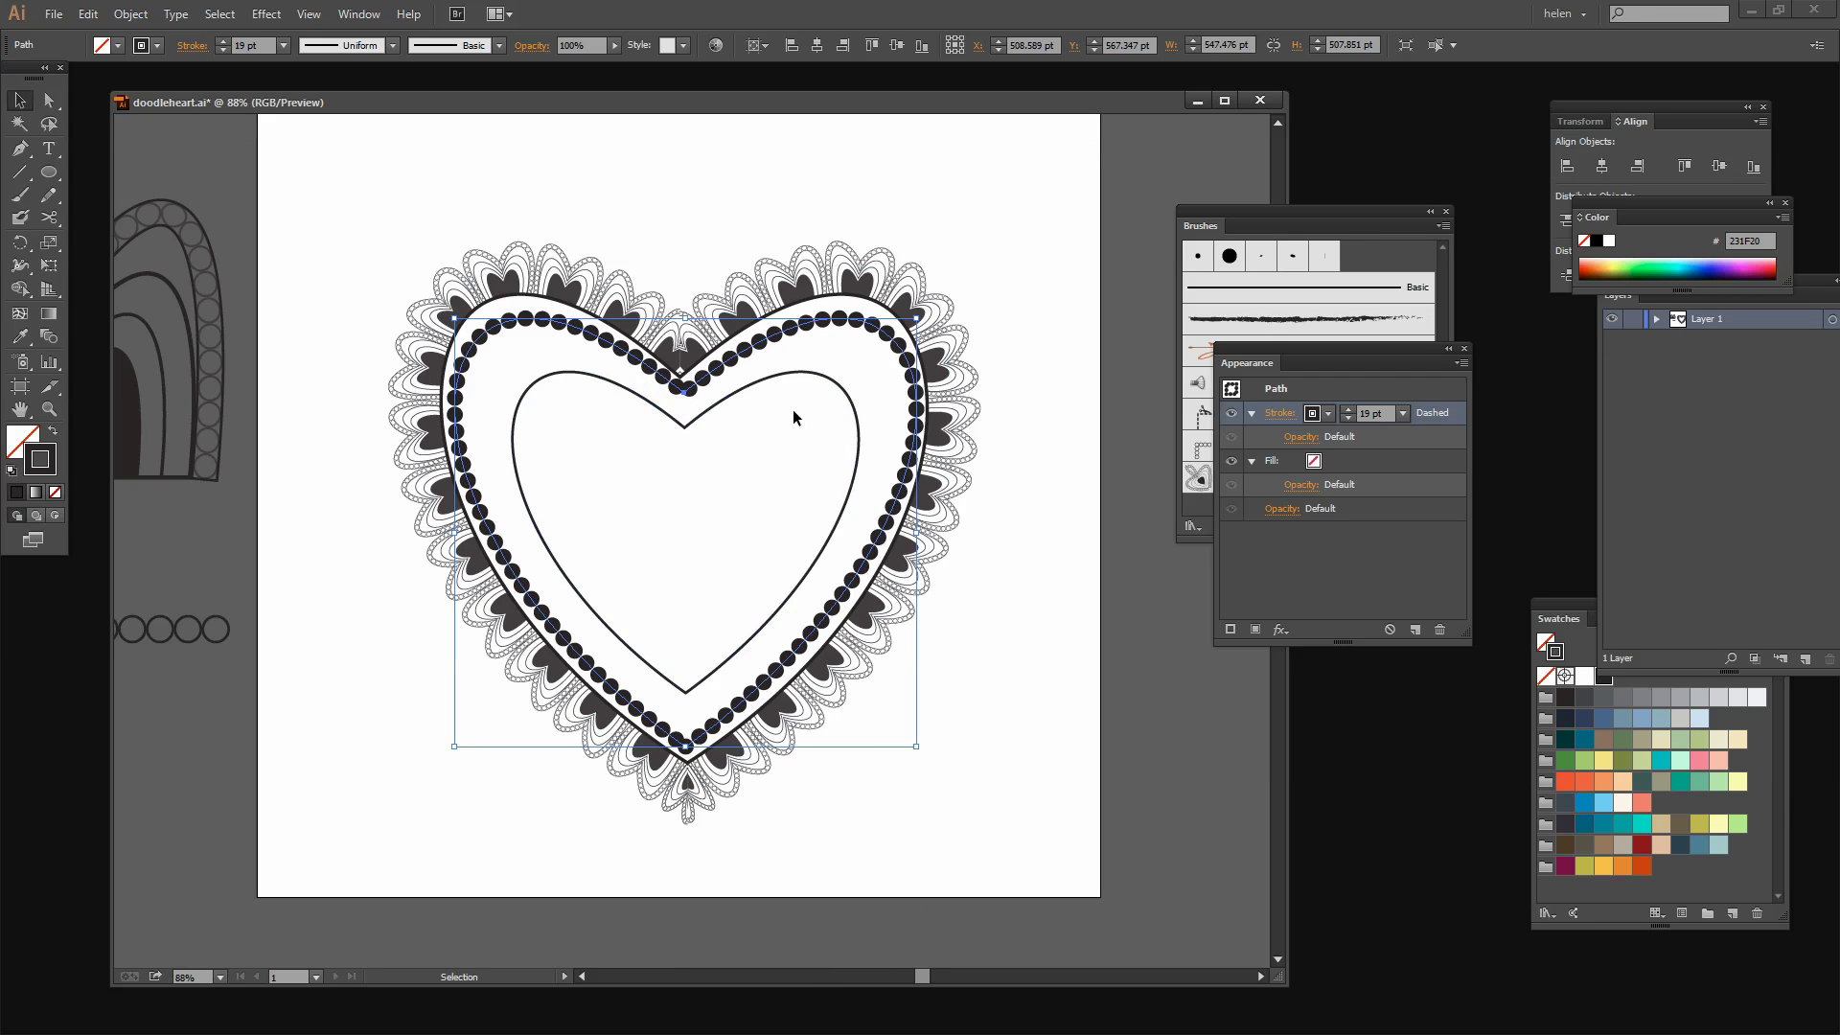
# Step: Raise both upper lobes of the dotted heart slightly using the notch anchor's direction handles, and deselect the path
pyautogui.click(49, 100)
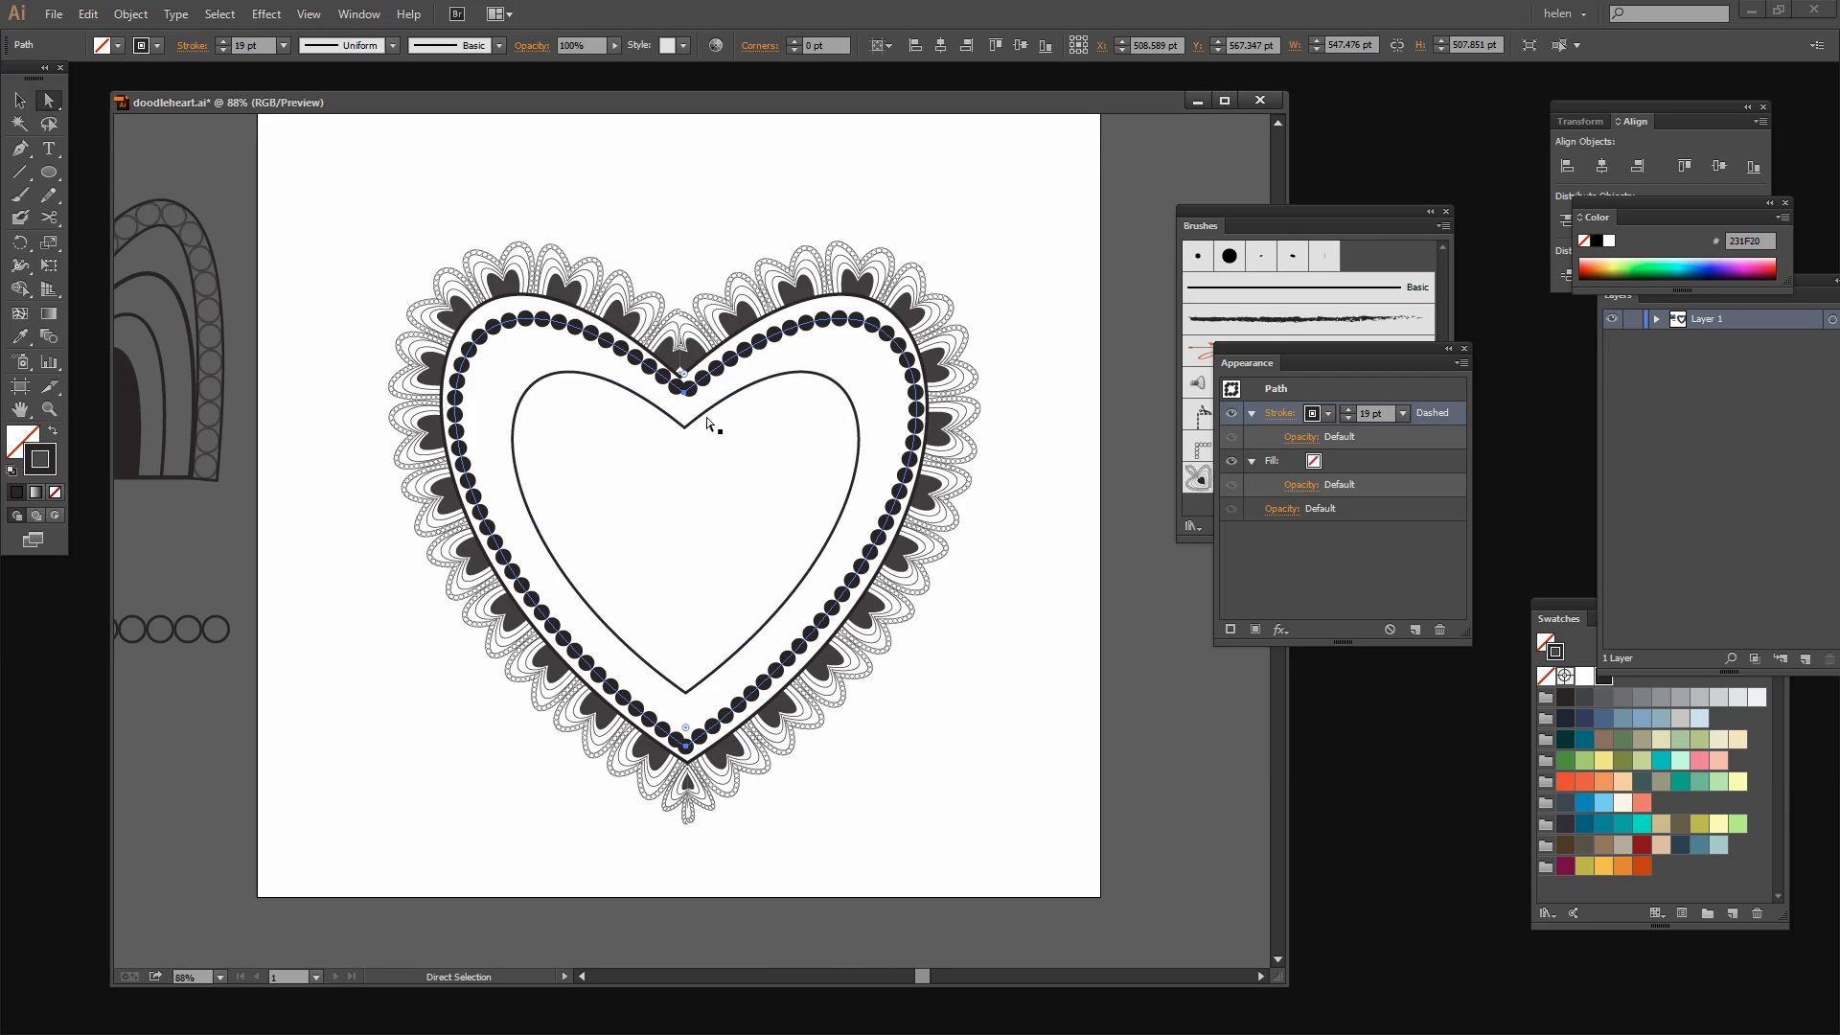
pyautogui.click(686, 393)
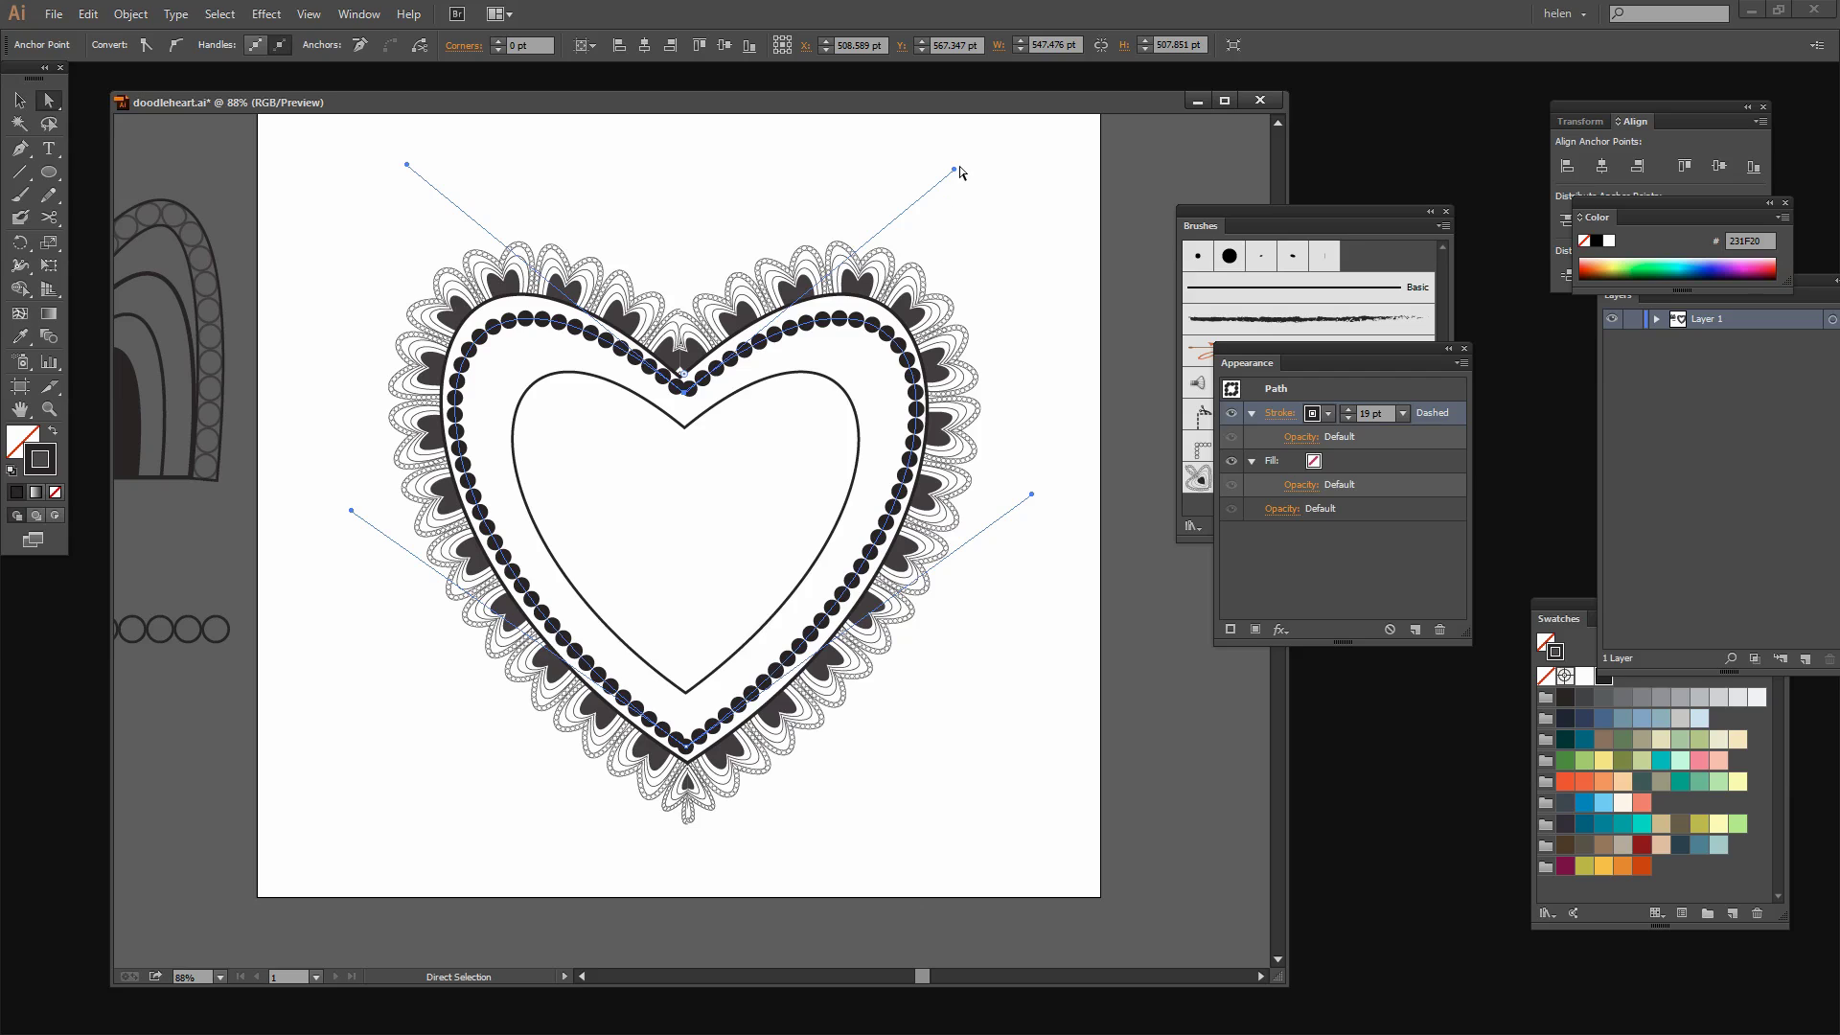
pyautogui.moveTo(954, 169)
pyautogui.mouseDown()
pyautogui.moveTo(917, 151)
pyautogui.moveTo(944, 149)
pyautogui.mouseUp()
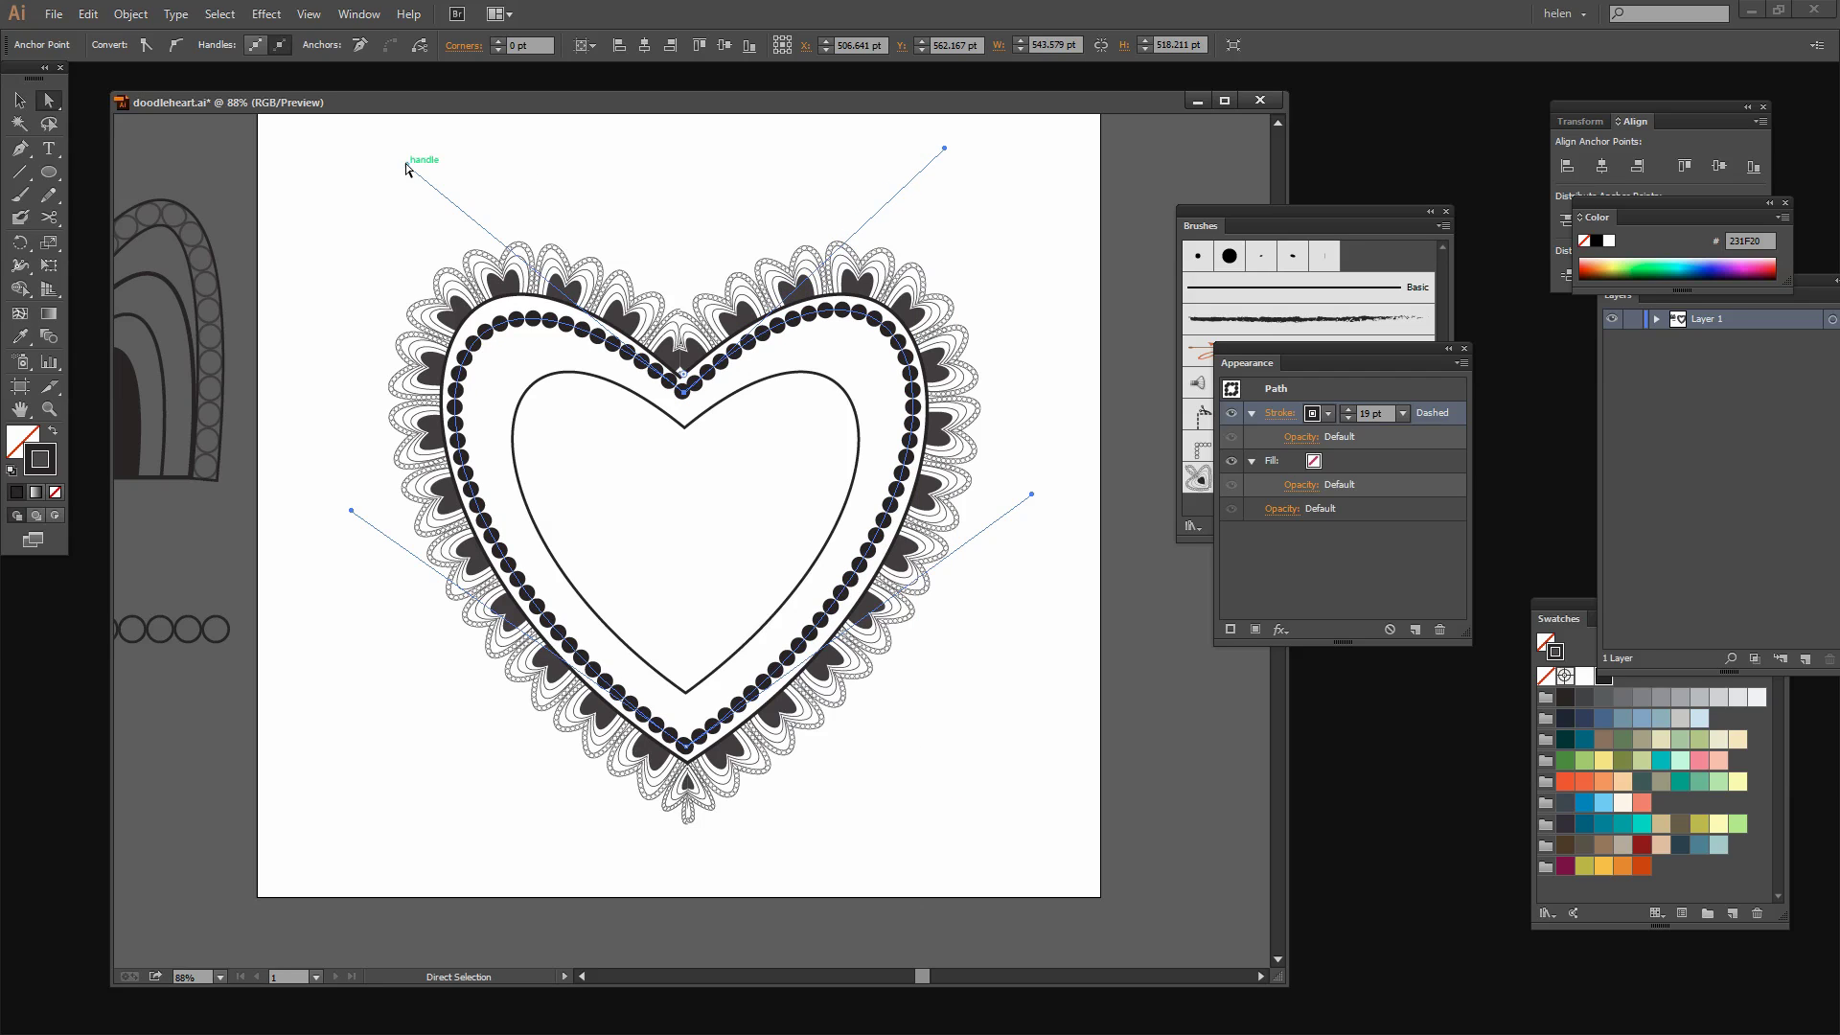
pyautogui.moveTo(406, 162); pyautogui.dragTo(405, 142)
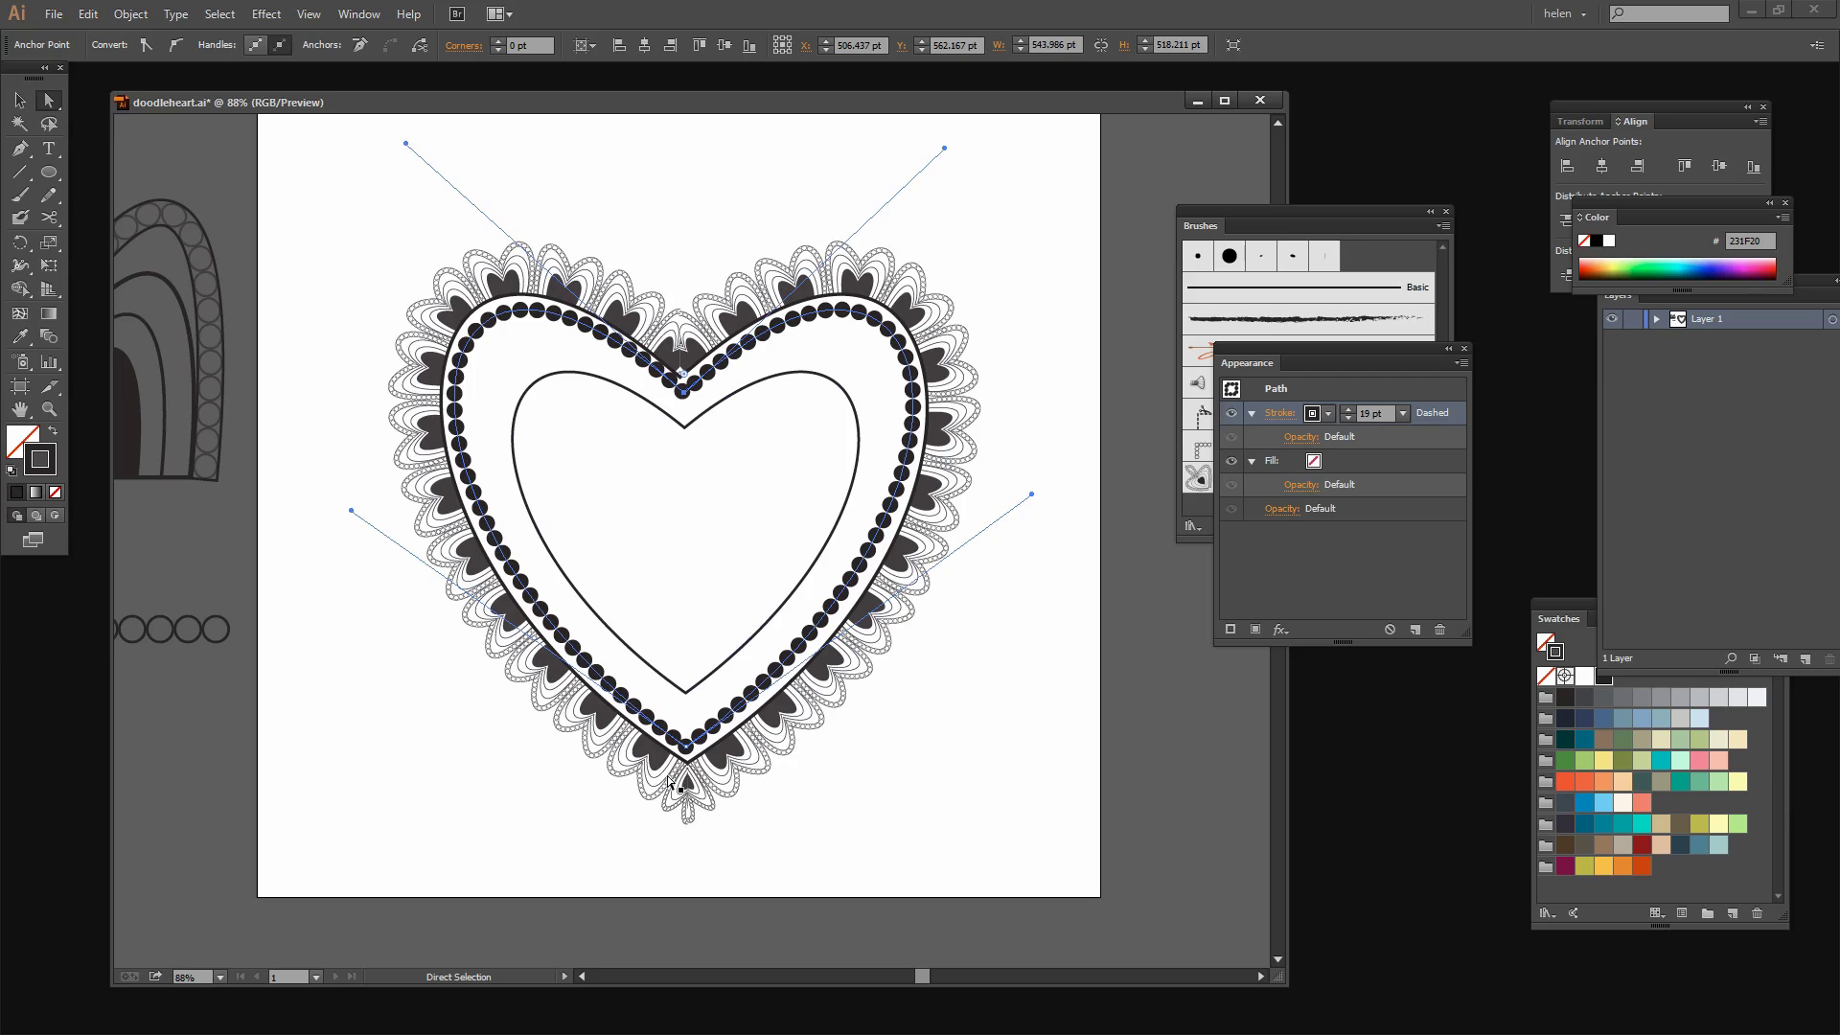
pyautogui.click(721, 849)
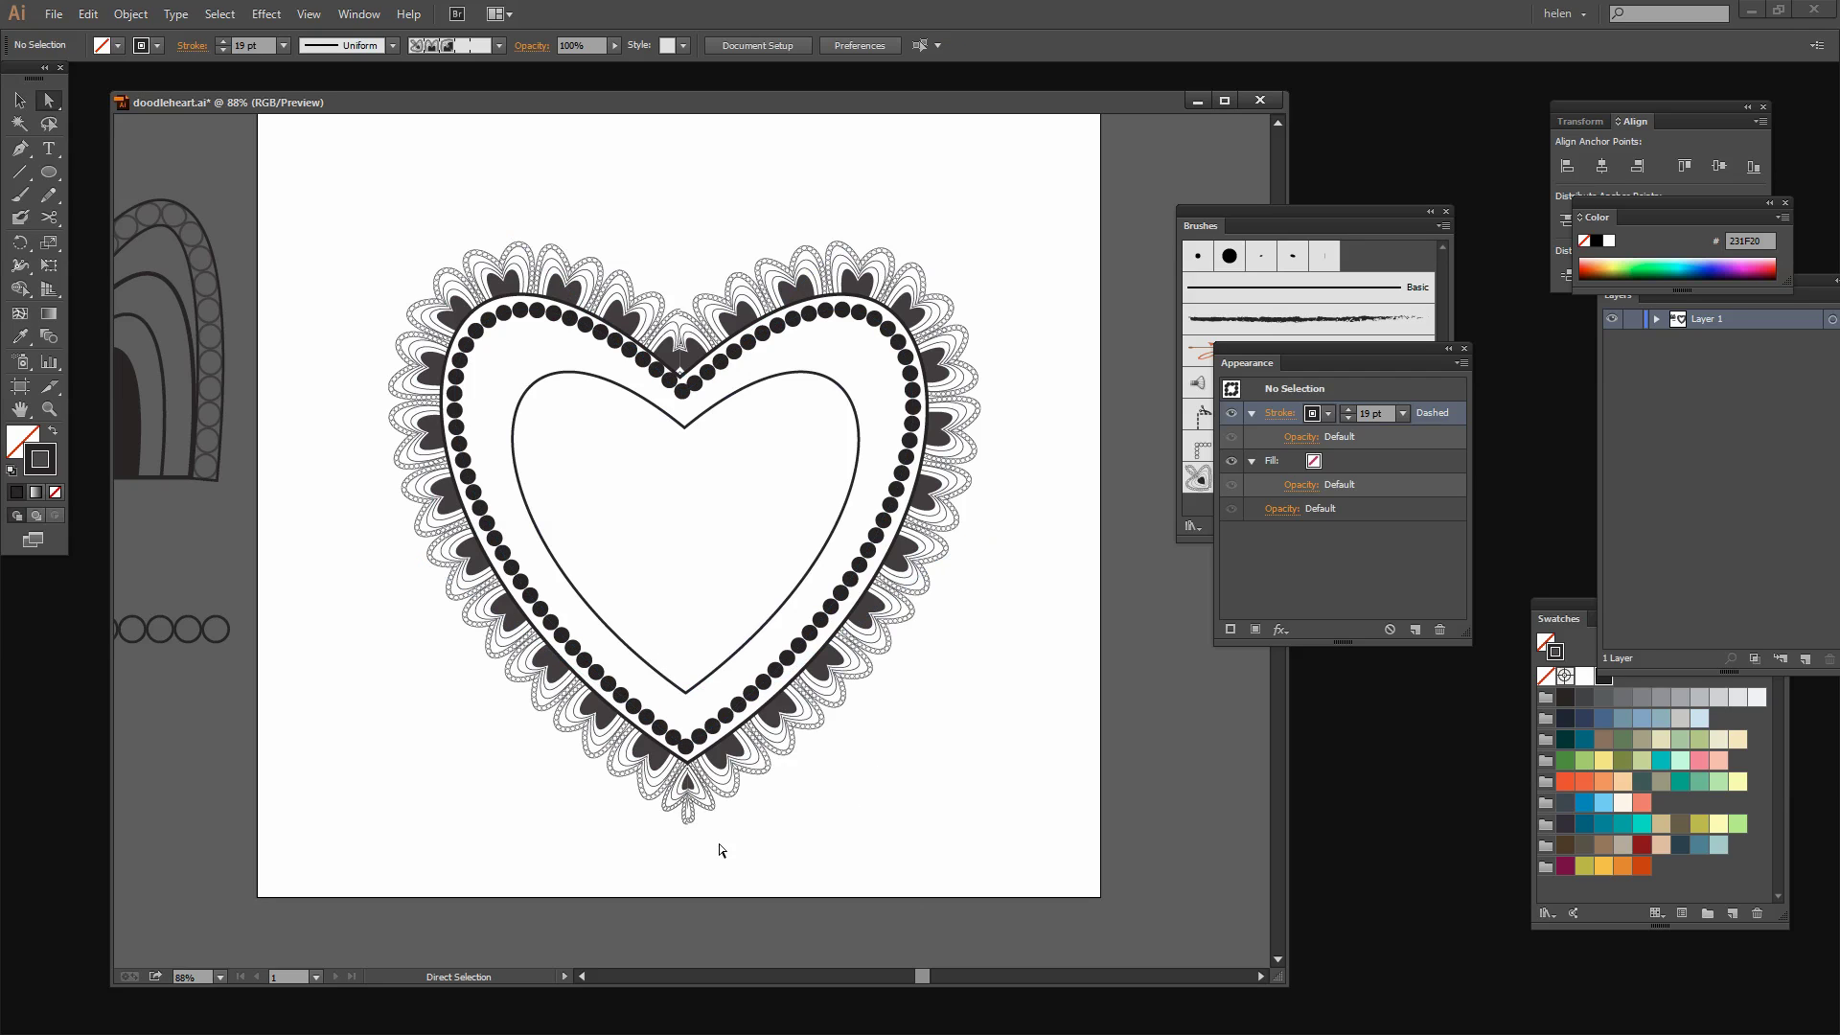
# Step: Move the smallest solid-line heart slightly to the right and down, keeping it selected
pyautogui.click(514, 440)
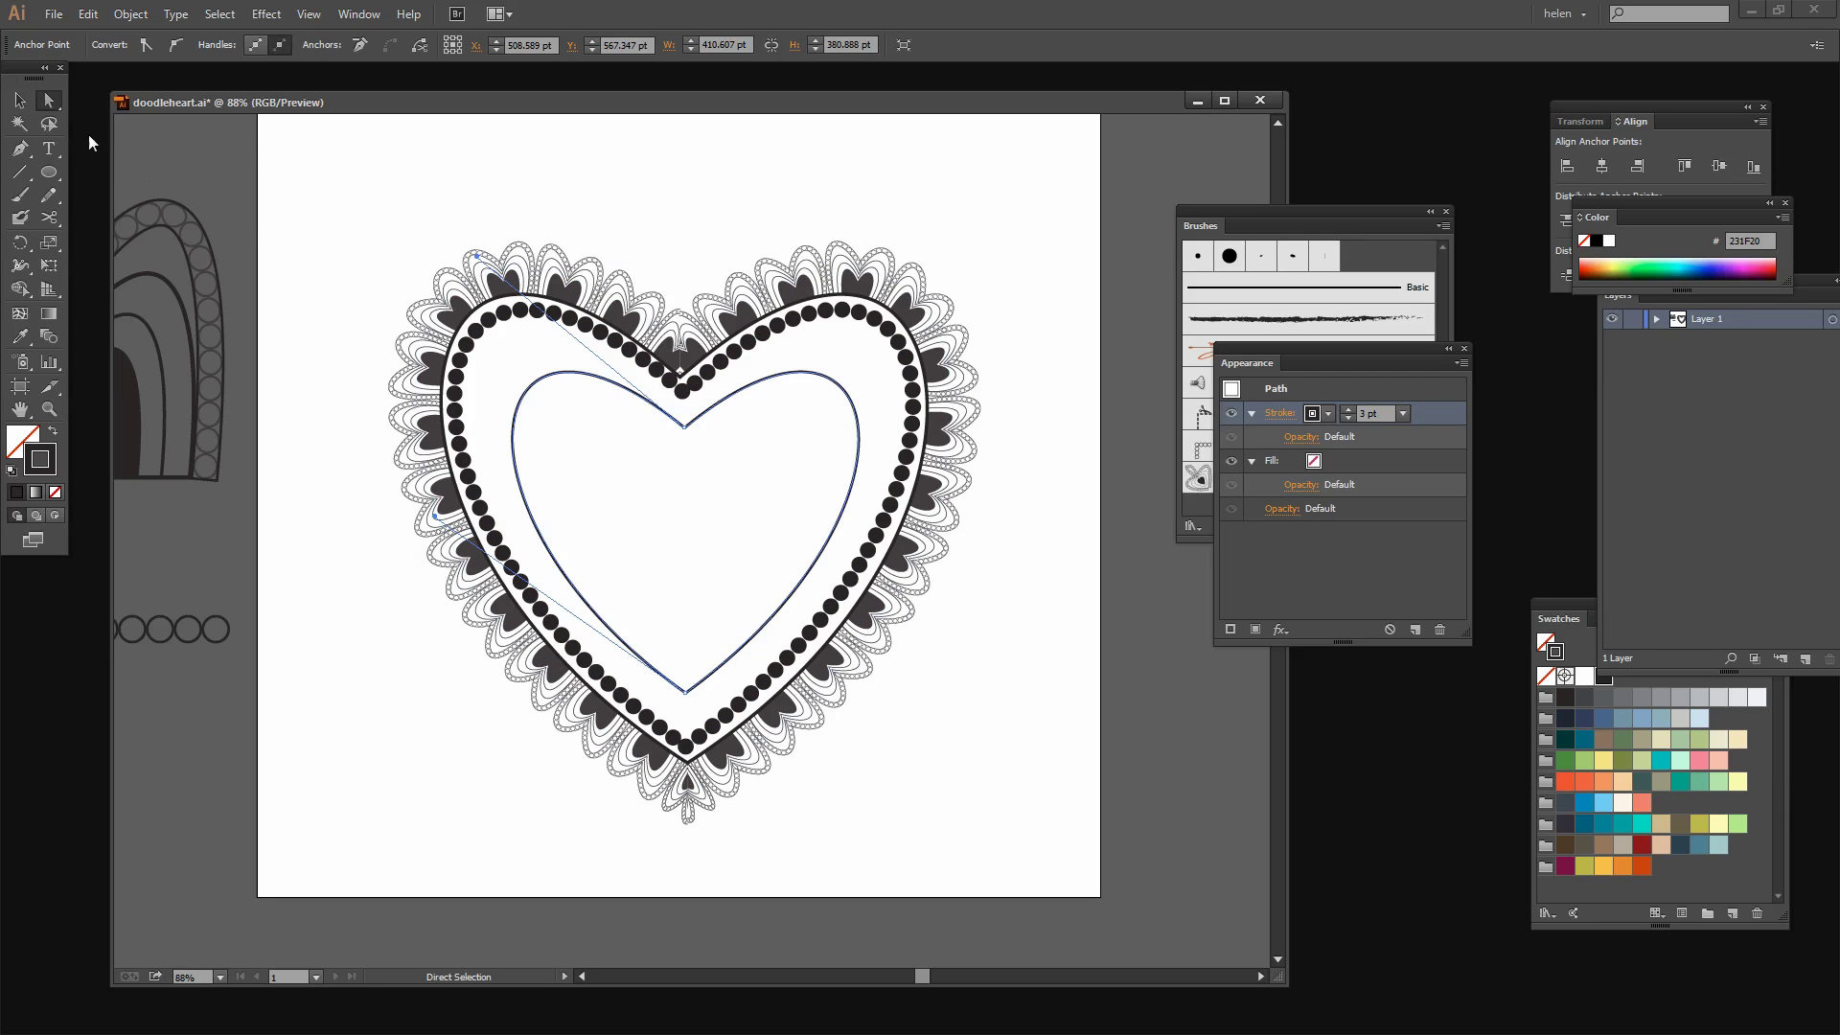
pyautogui.click(19, 100)
pyautogui.moveTo(713, 405); pyautogui.dragTo(718, 414)
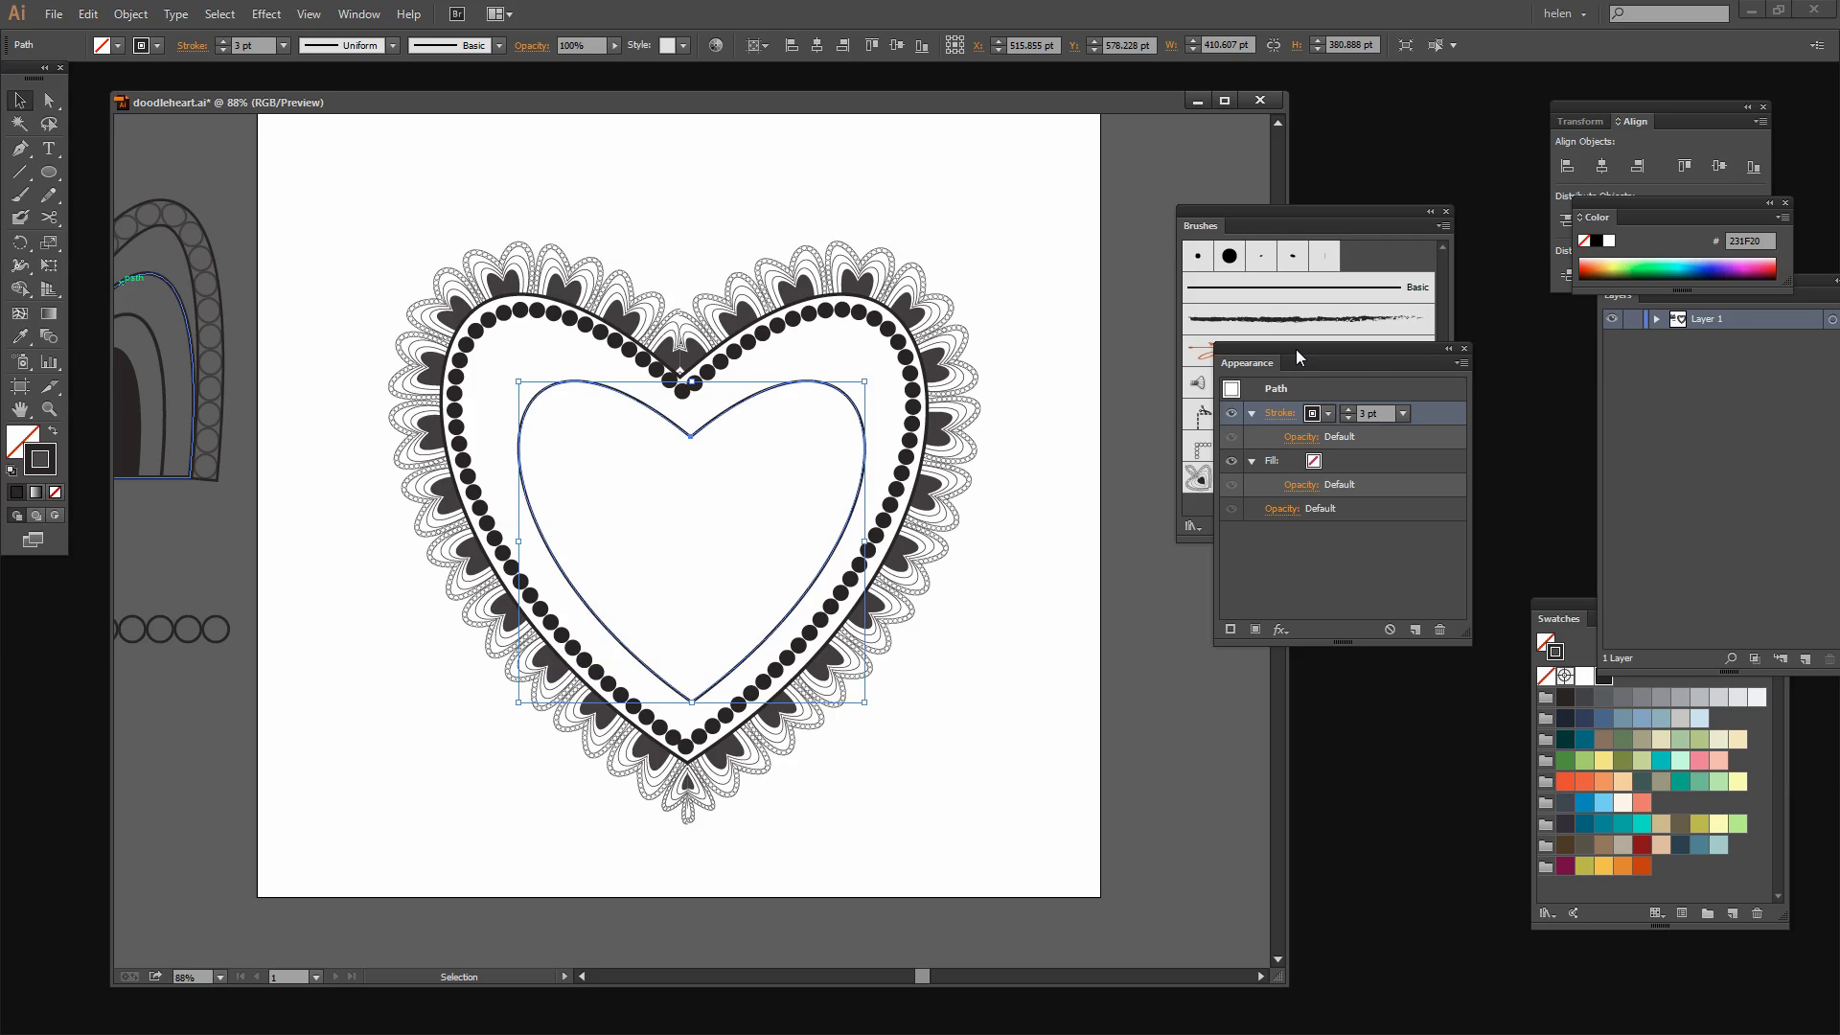
pyautogui.moveTo(1295, 348)
pyautogui.mouseDown()
pyautogui.moveTo(1061, 388)
pyautogui.moveTo(1056, 414)
pyautogui.mouseUp()
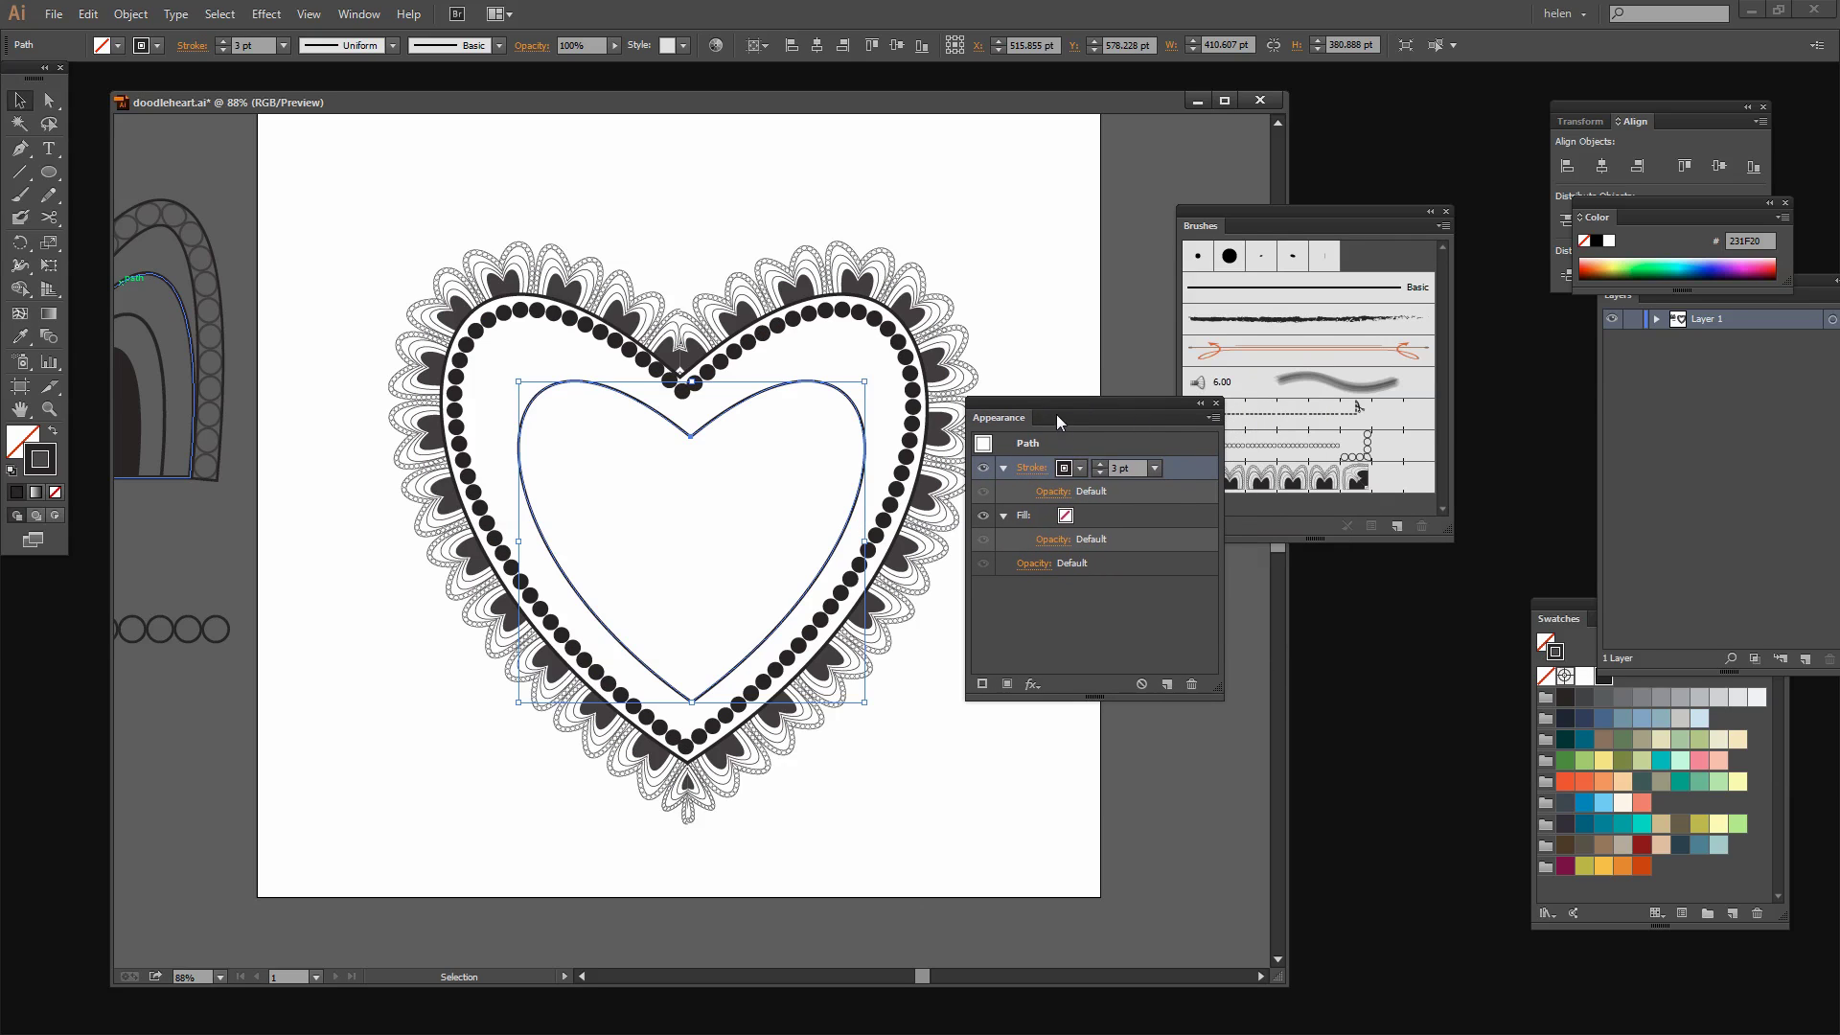
# Step: Increase the smallest heart's stroke weight to 31 pt
pyautogui.click(1099, 463)
pyautogui.click(1100, 463)
pyautogui.click(1100, 463)
pyautogui.click(1100, 463)
pyautogui.click(1100, 463)
pyautogui.click(1100, 463)
pyautogui.click(1100, 463)
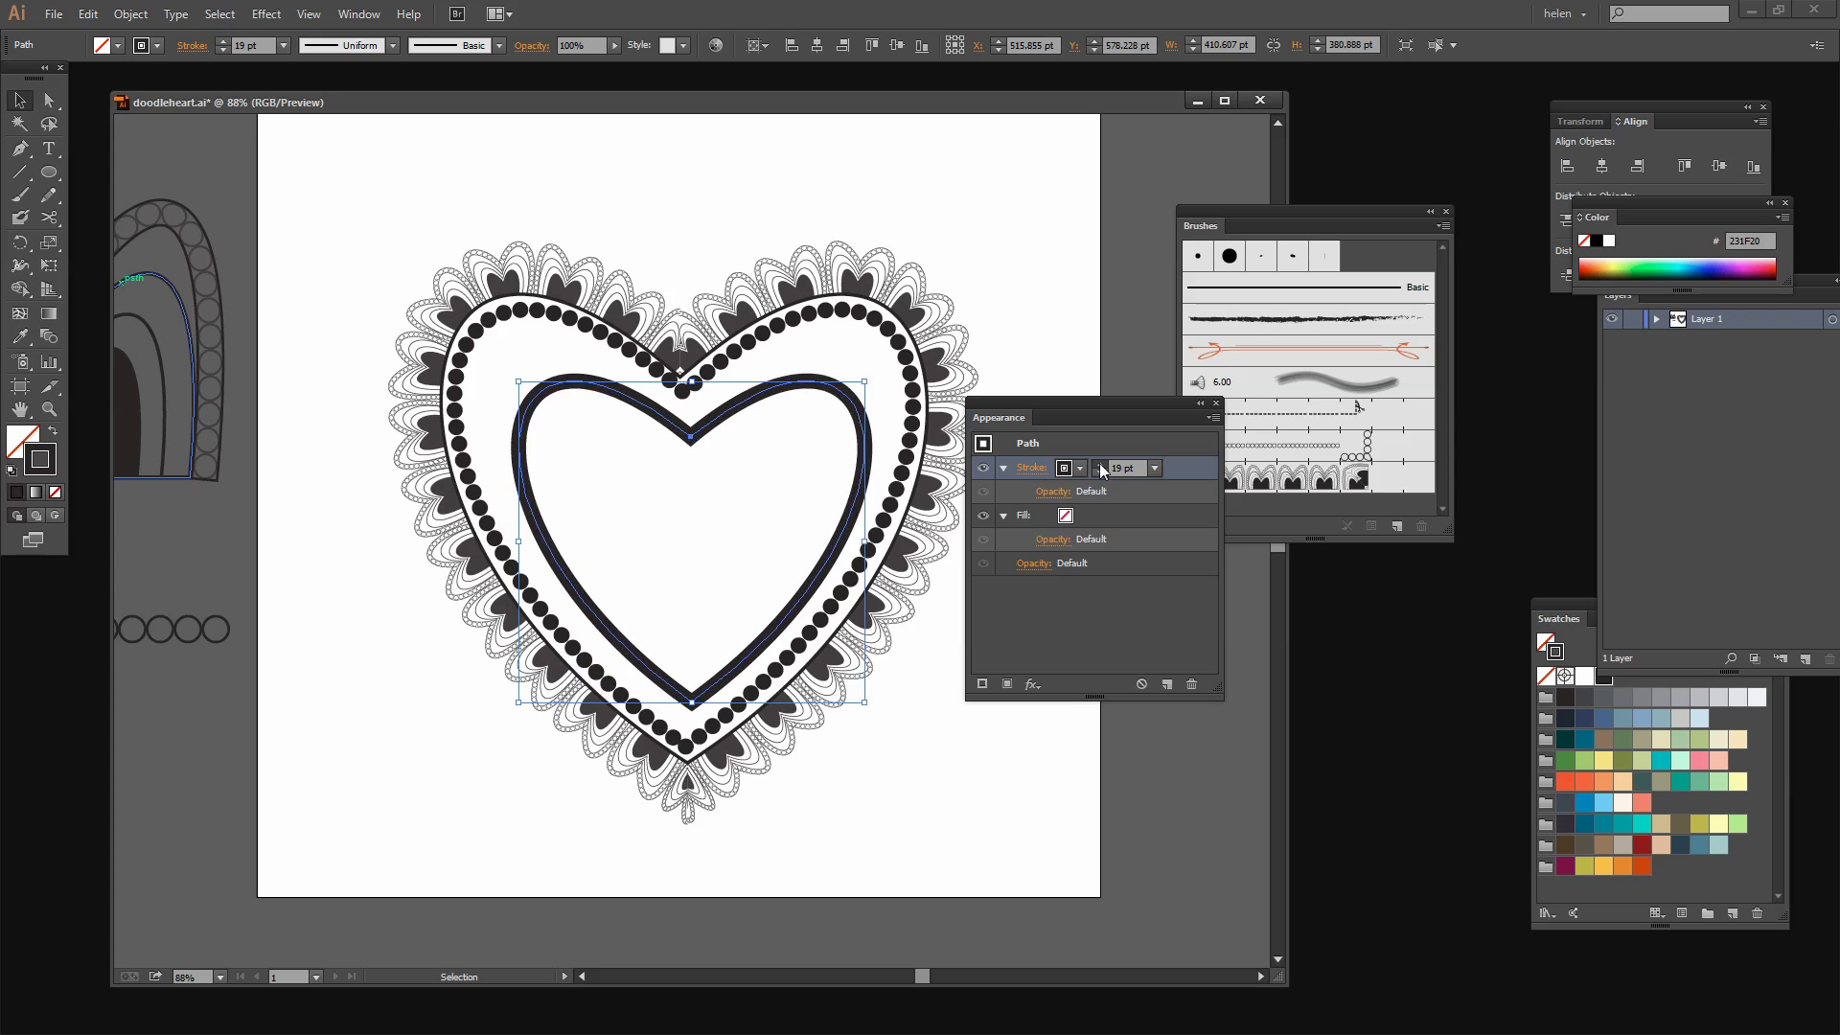
pyautogui.click(1100, 462)
pyautogui.click(1099, 462)
pyautogui.click(1100, 464)
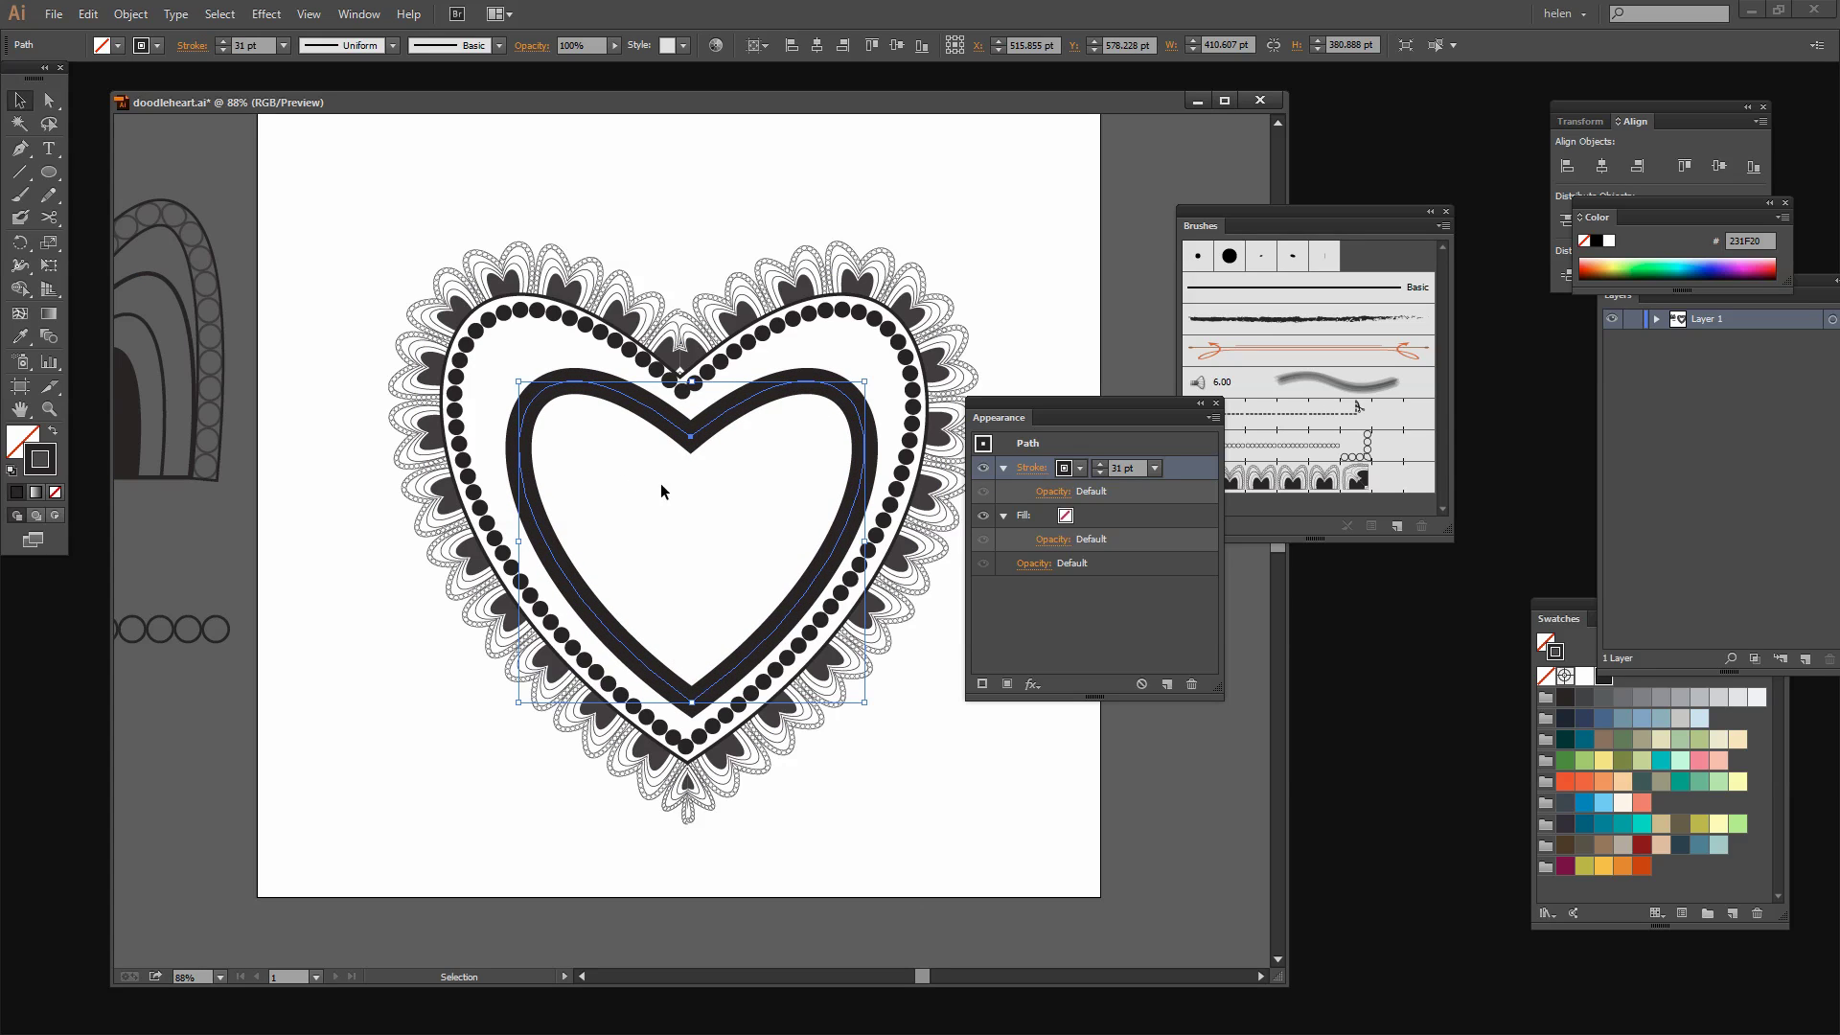
# Step: Turn the smallest heart's stroke into round dots with a round cap, a 0 pt dash and a 34 pt gap
pyautogui.click(1032, 467)
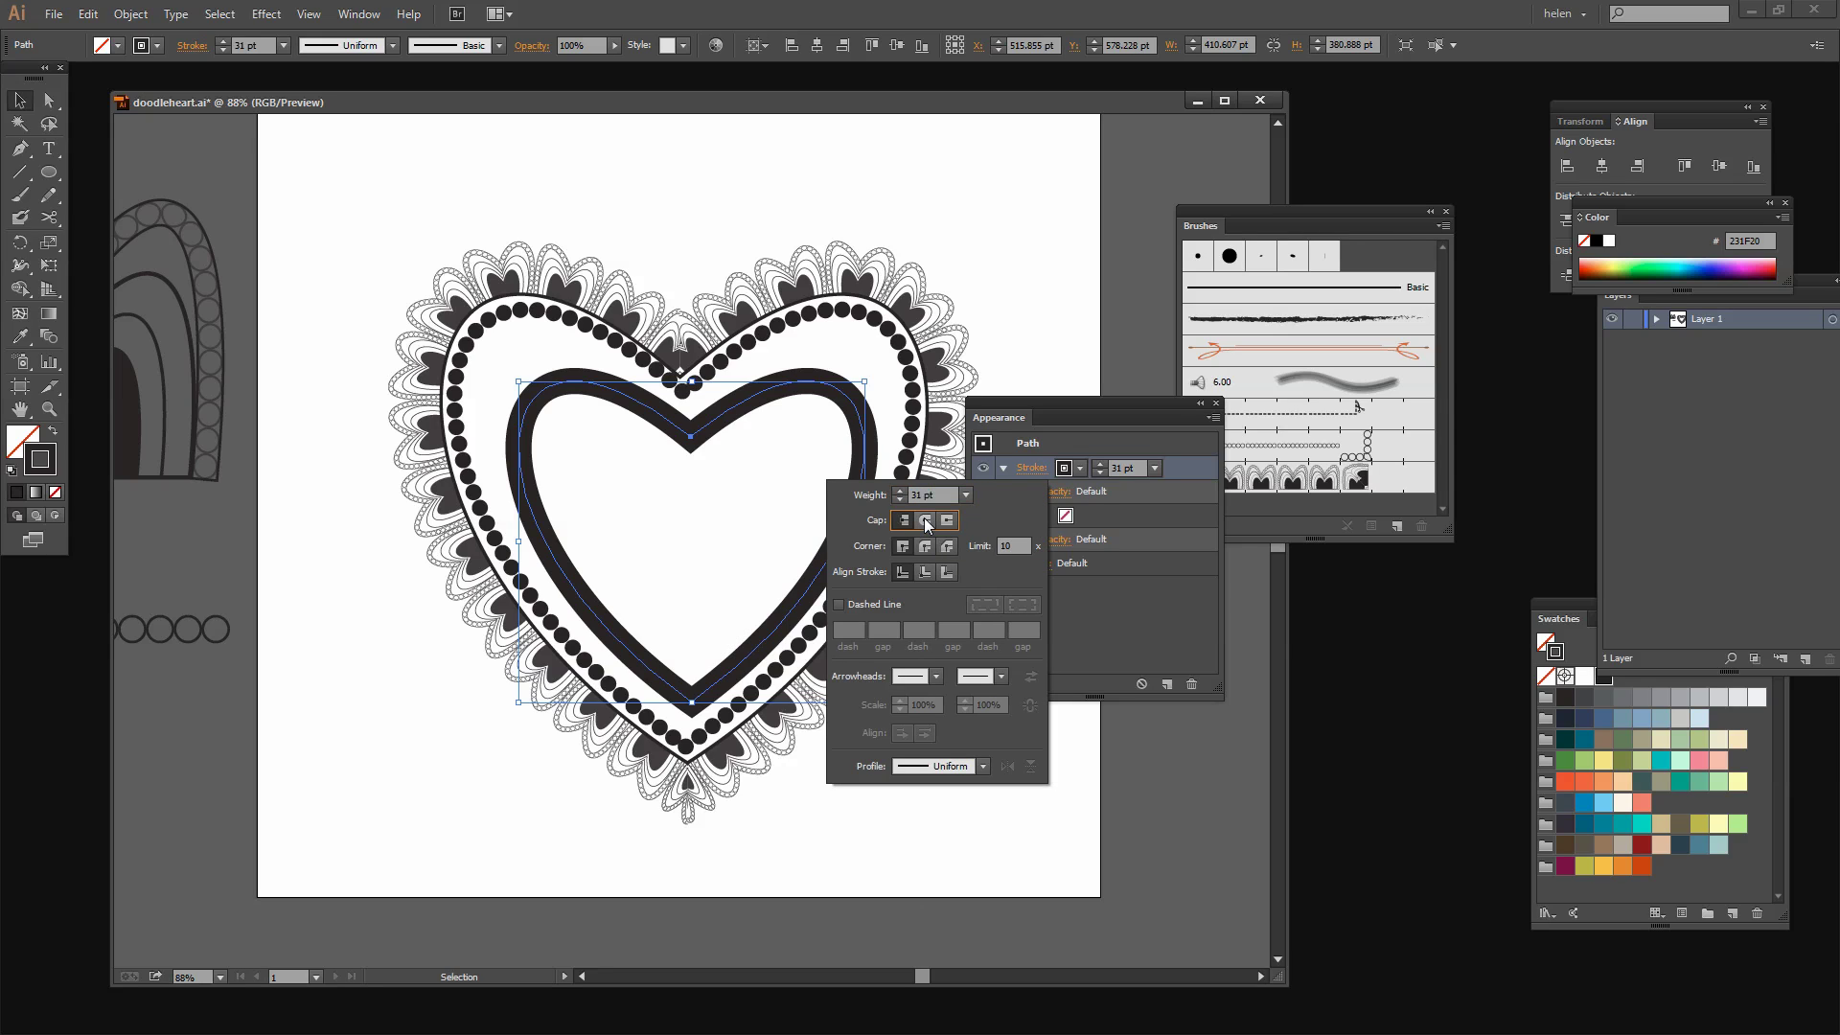
pyautogui.click(839, 604)
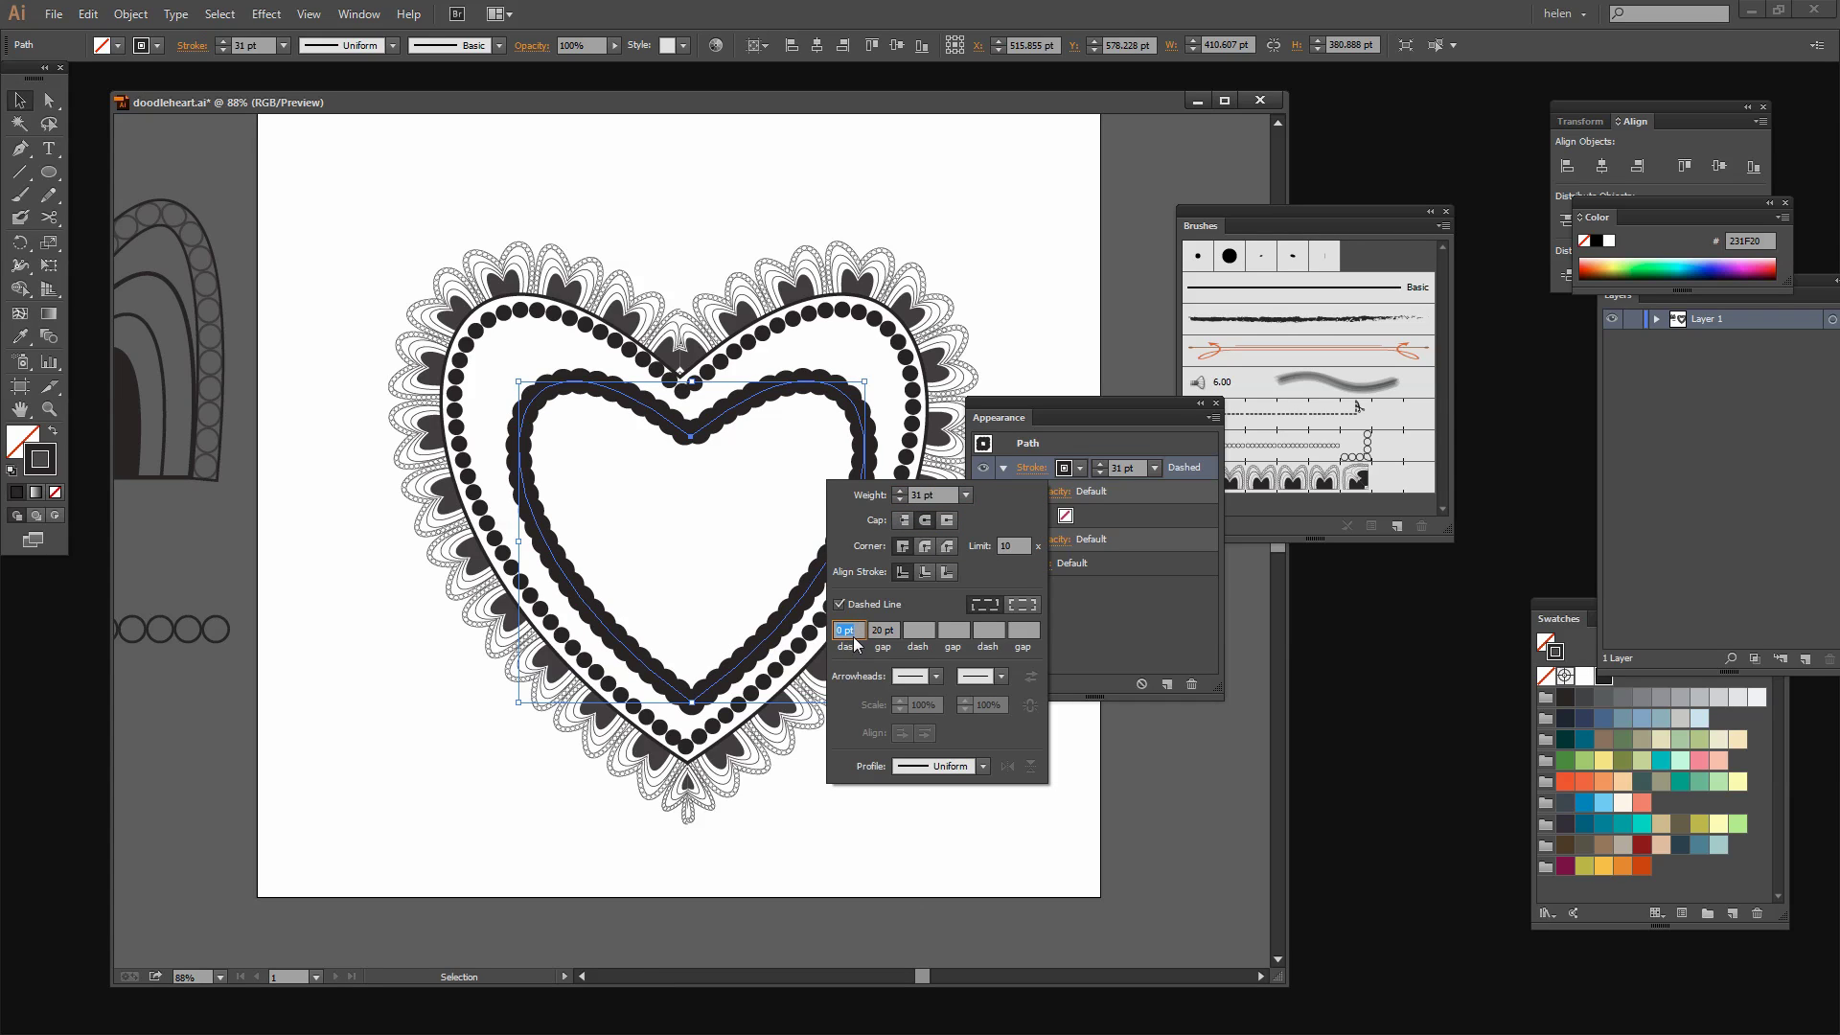
pyautogui.press('Tab')
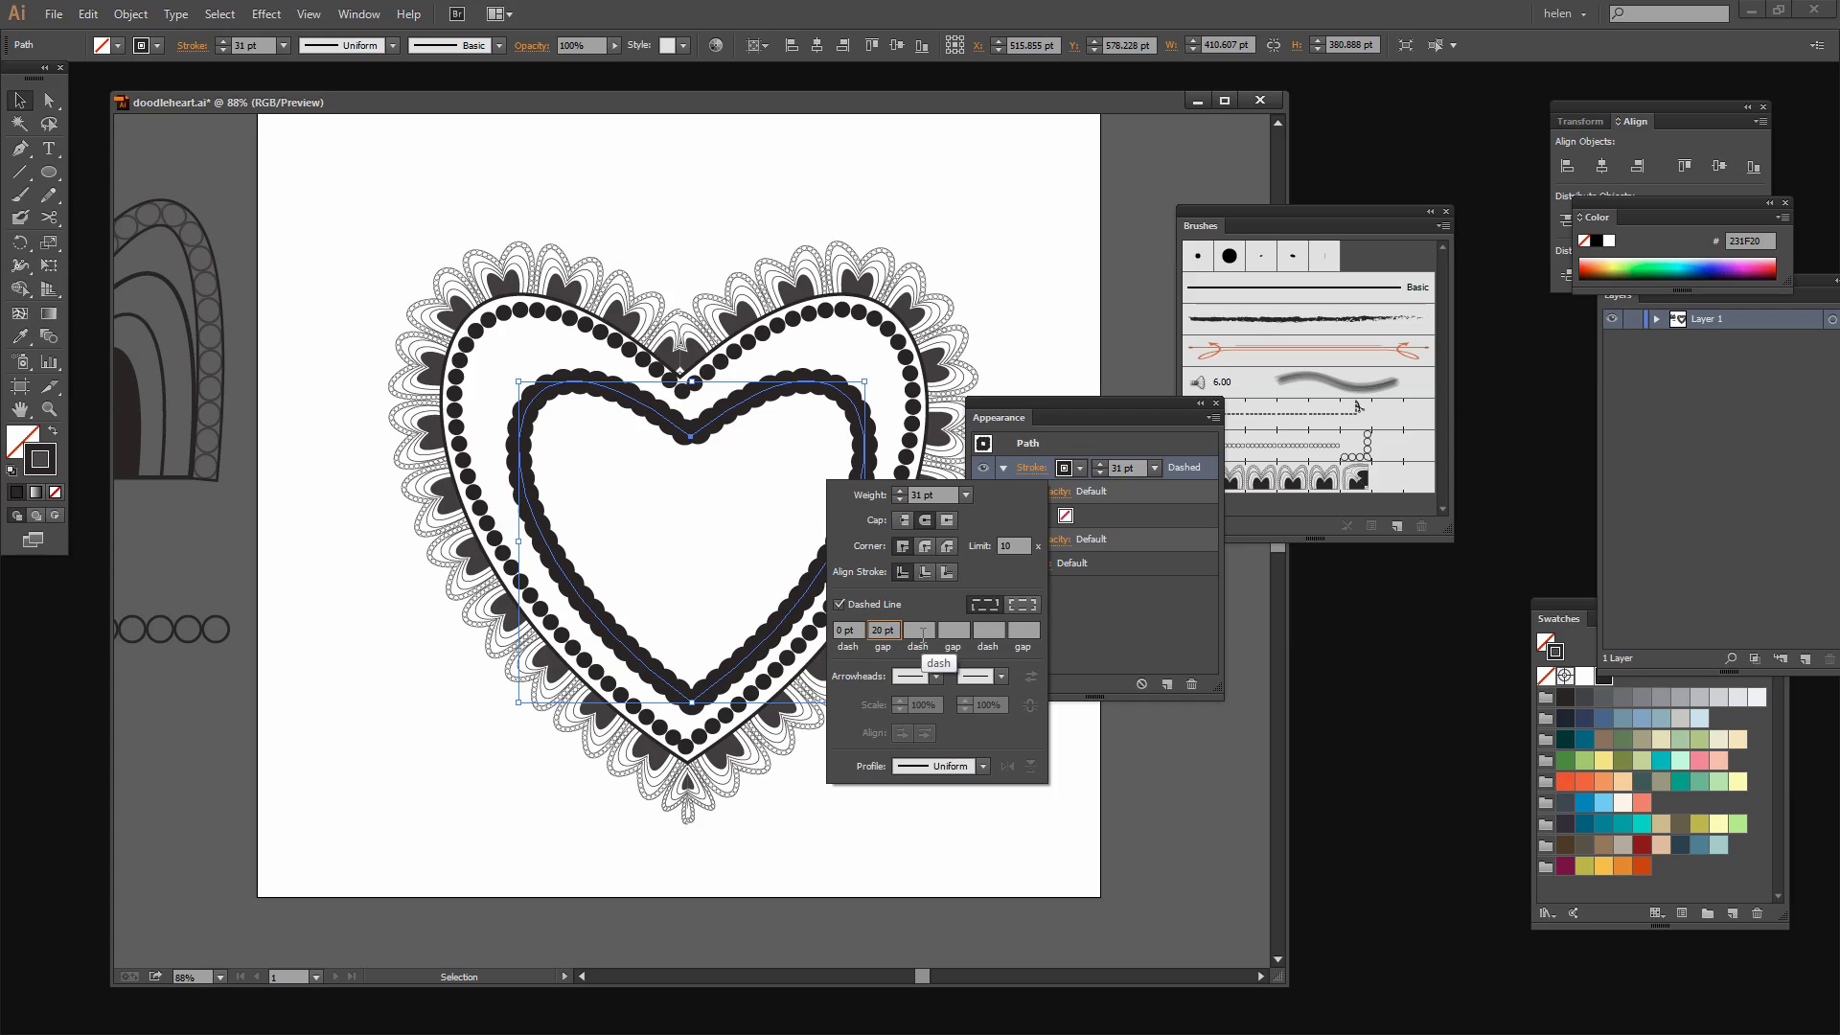
pyautogui.press('Up')
pyautogui.press('Up')
pyautogui.press('Up')
pyautogui.press('Up')
pyautogui.press('Up')
pyautogui.press('Up')
pyautogui.press('Up')
pyautogui.press('Up')
pyautogui.press('Up')
pyautogui.press('Up')
pyautogui.press('Up')
pyautogui.press('Up')
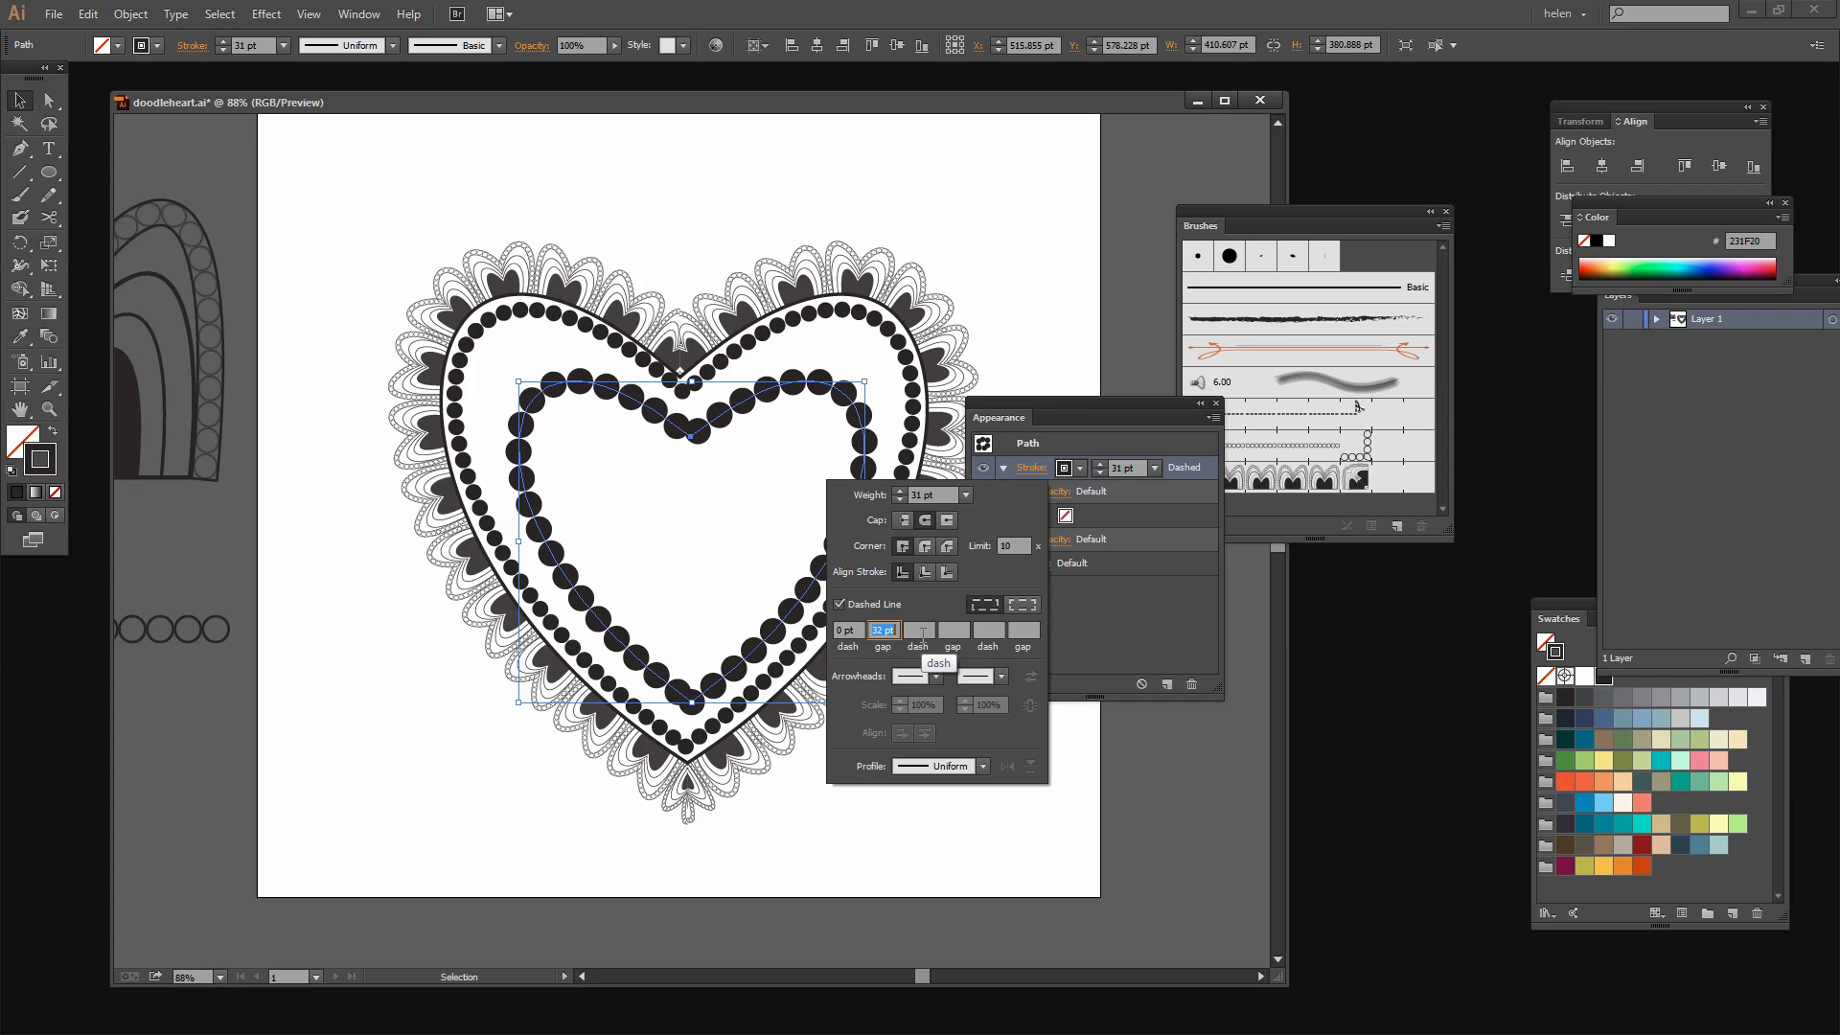
pyautogui.press('Up')
pyautogui.press('Up')
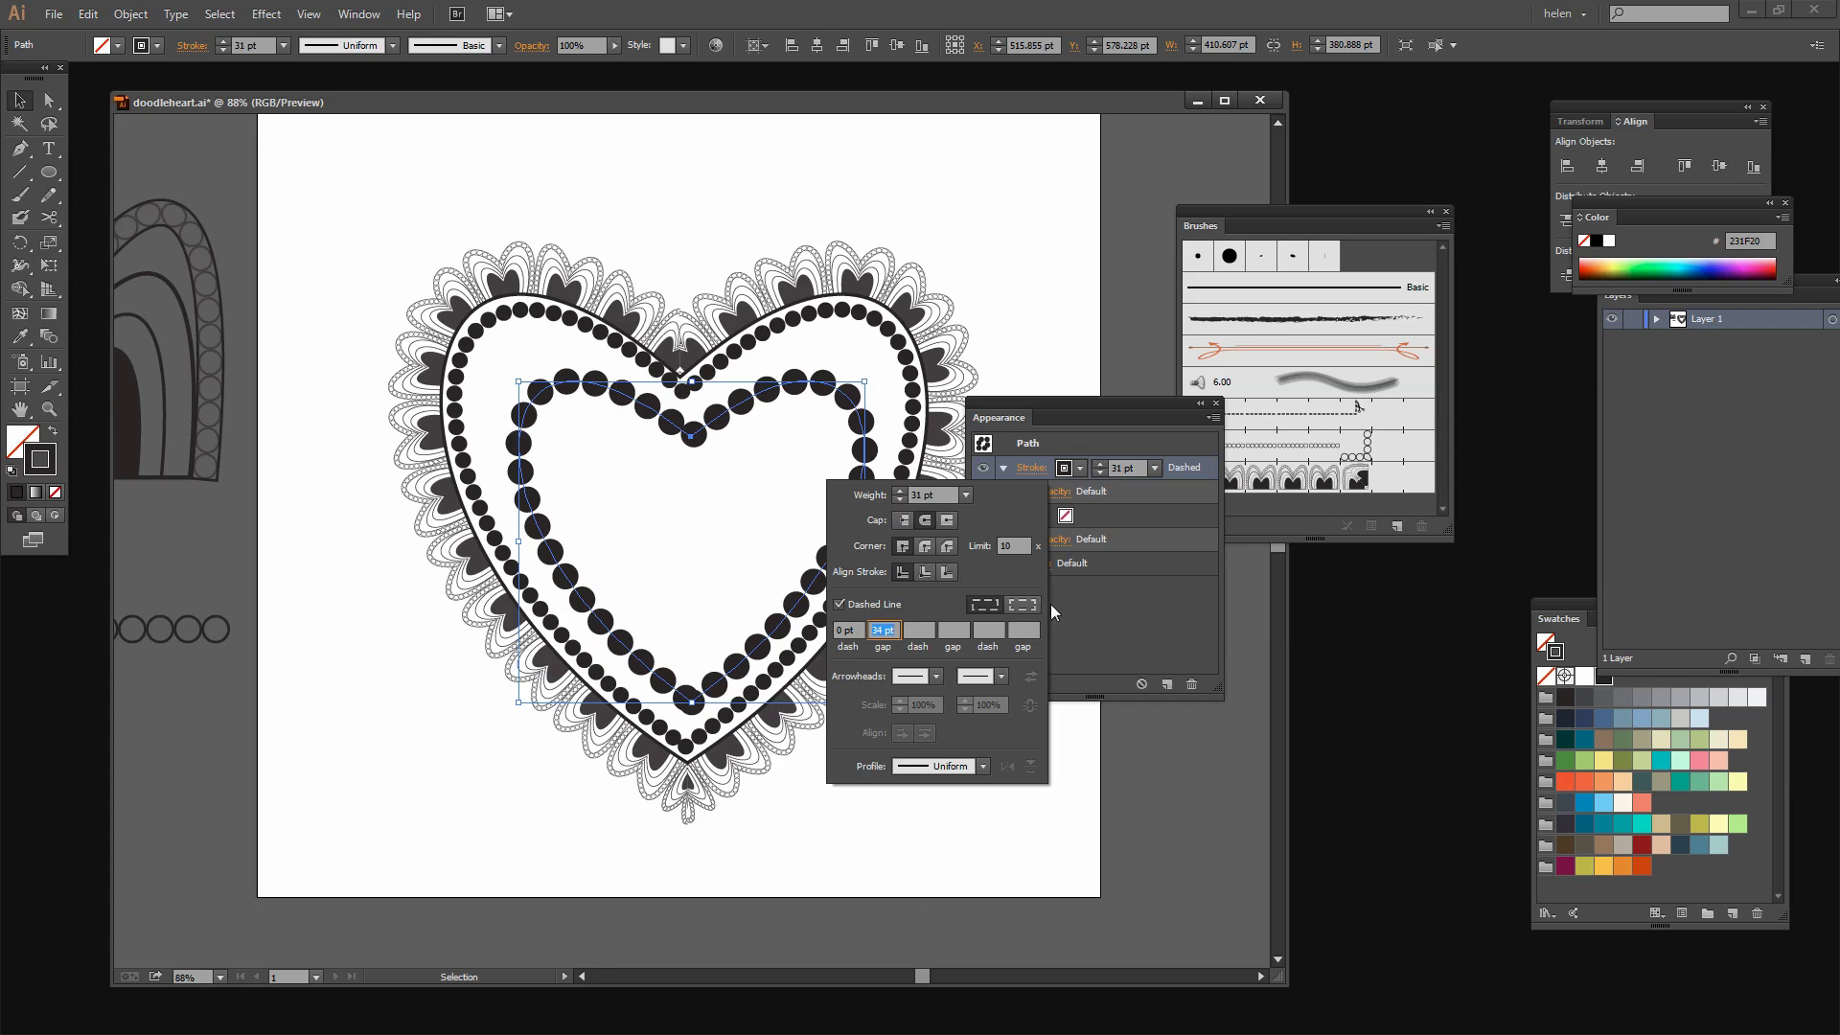
pyautogui.click(1094, 608)
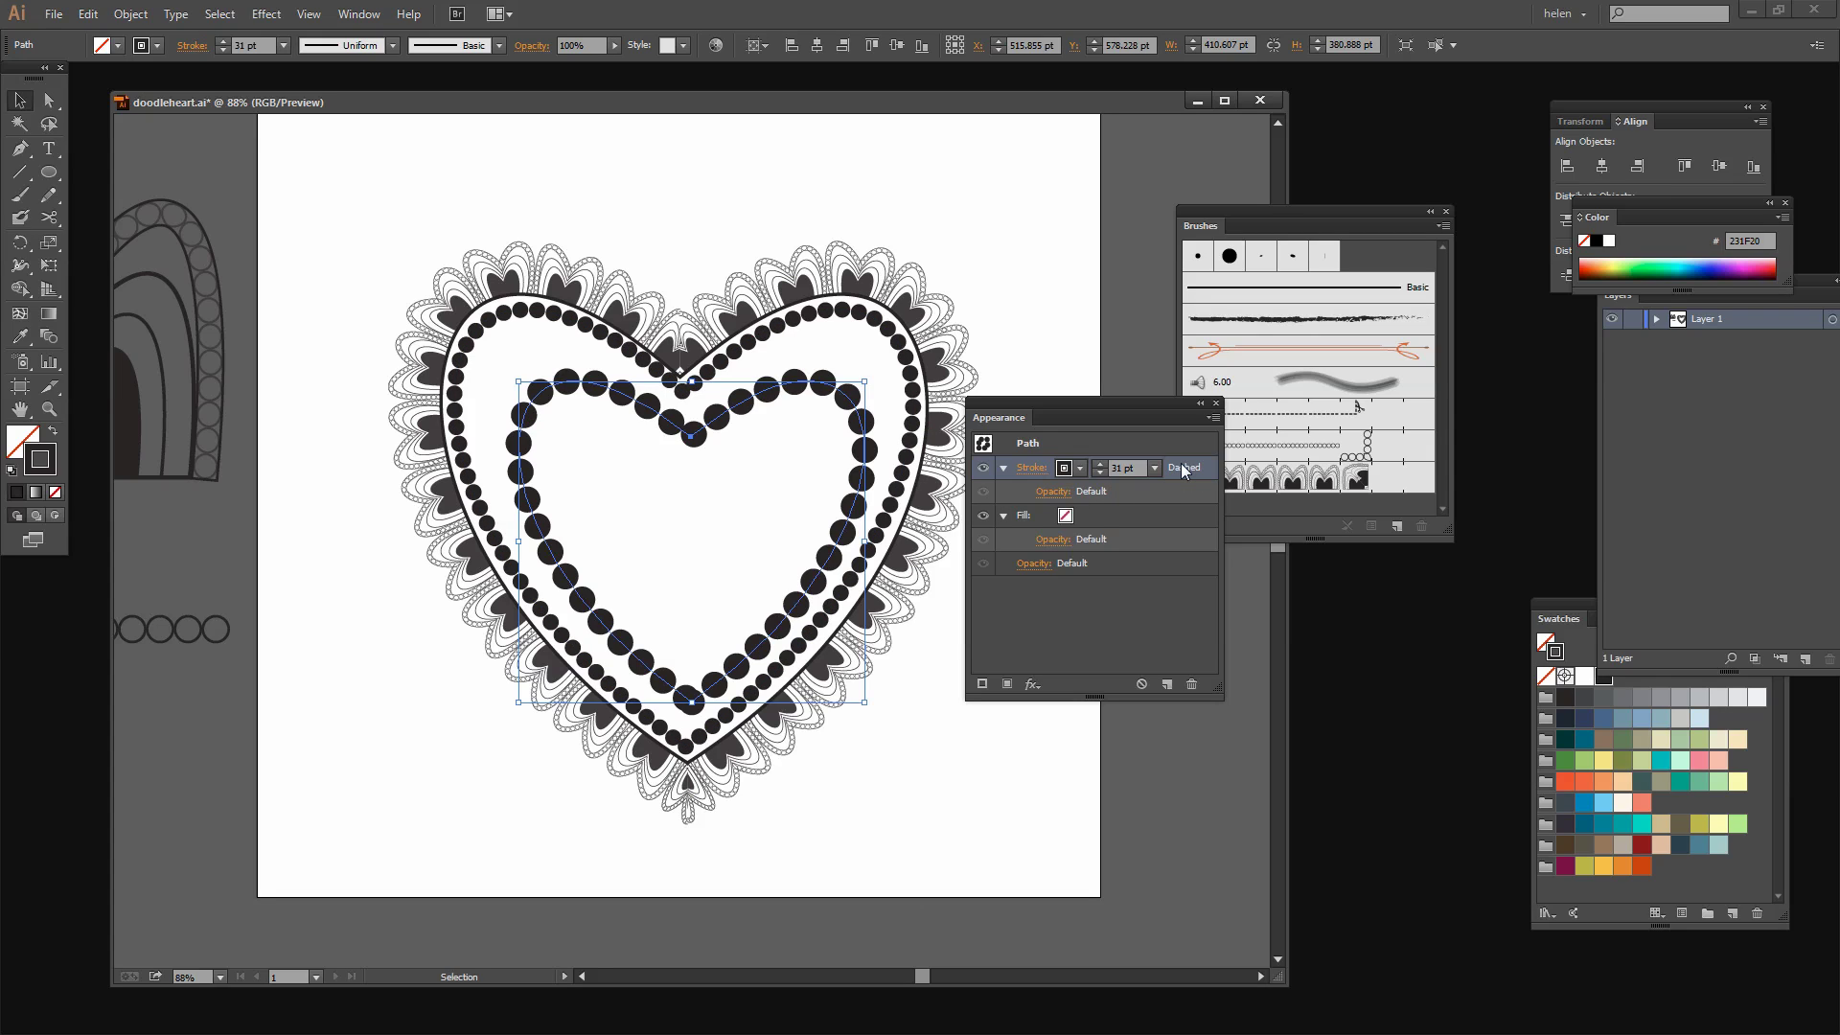
# Step: Duplicate the smallest heart's dashed stroke and colour the upper copy teal
pyautogui.moveTo(1189, 469); pyautogui.dragTo(1167, 684)
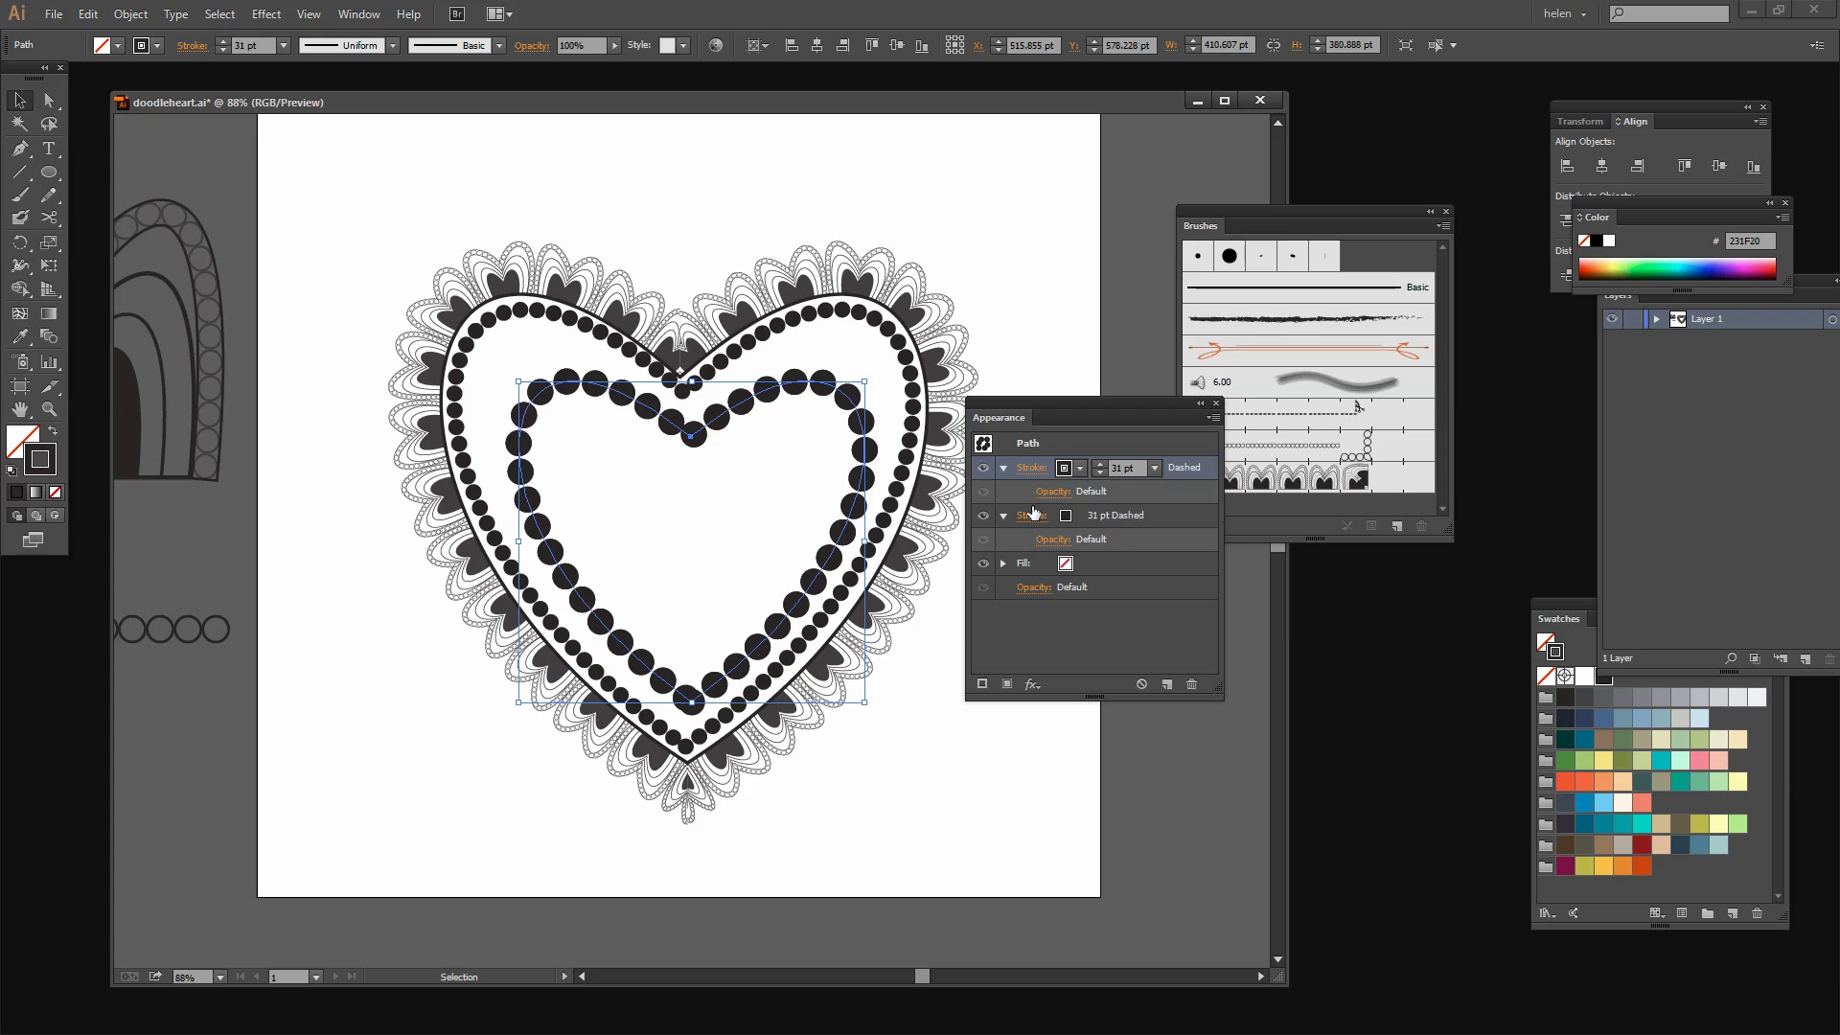
pyautogui.click(1078, 467)
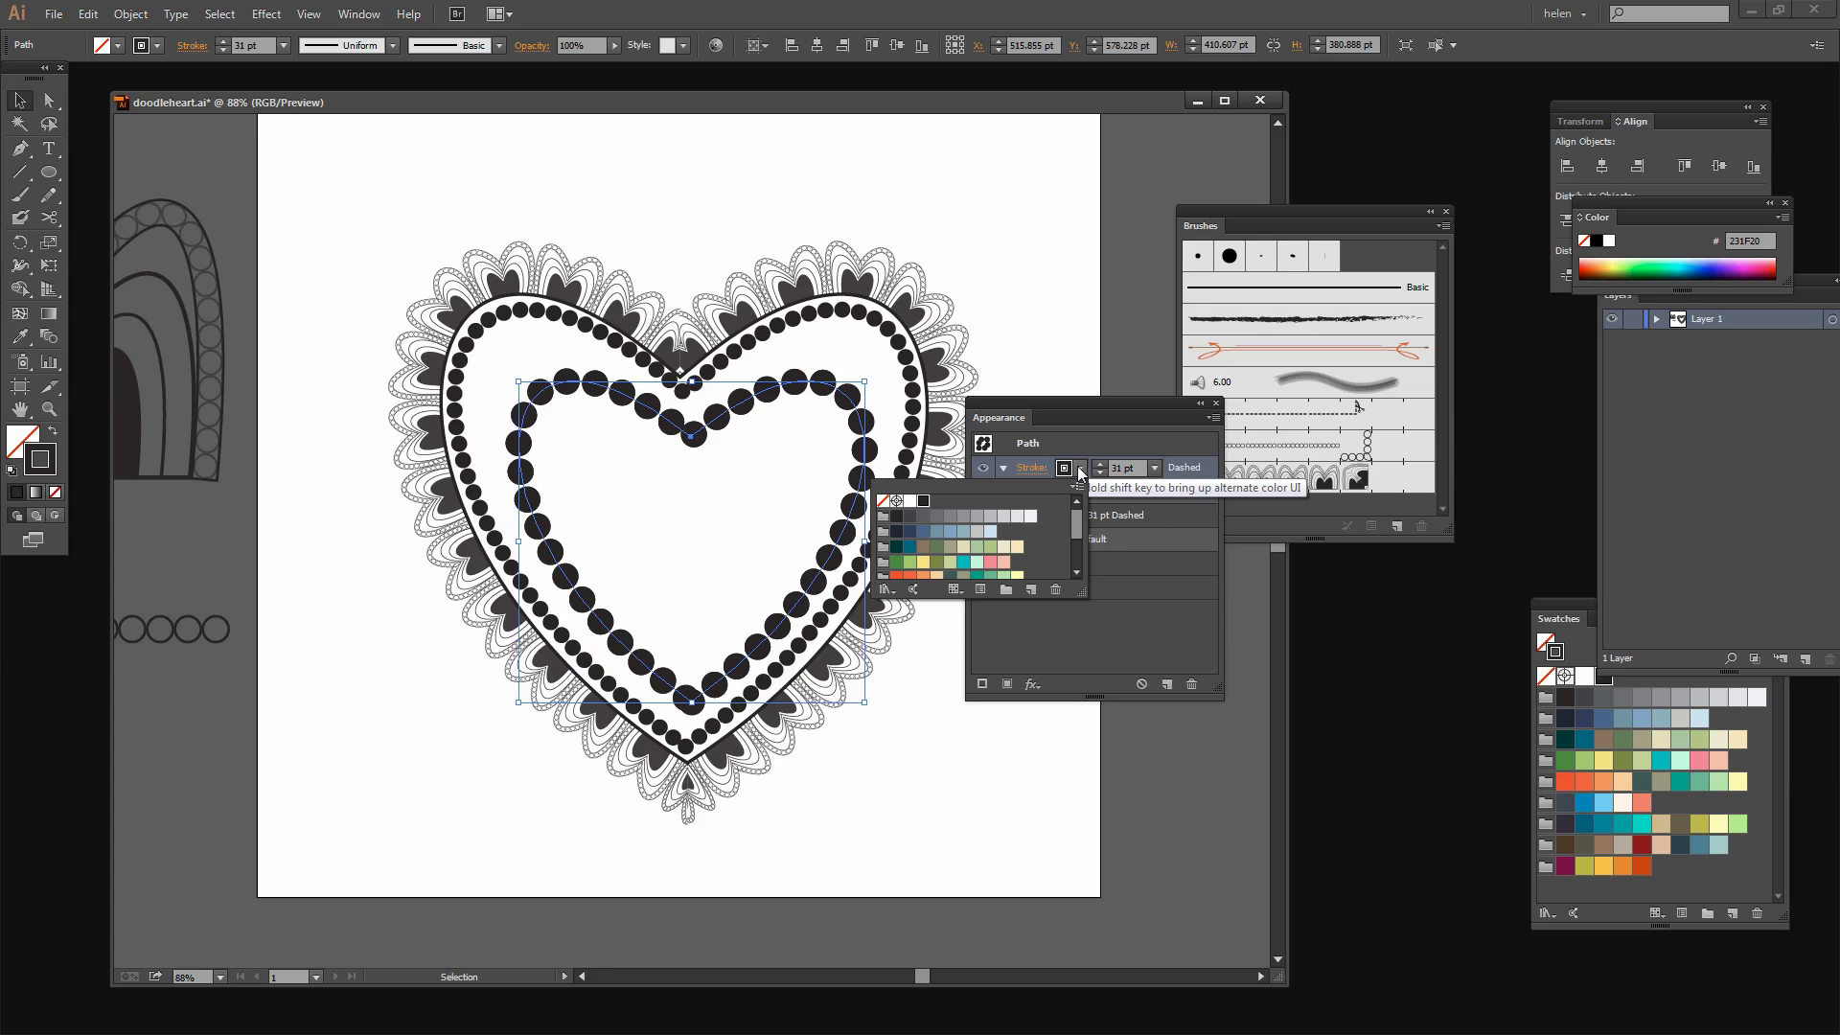
pyautogui.click(963, 562)
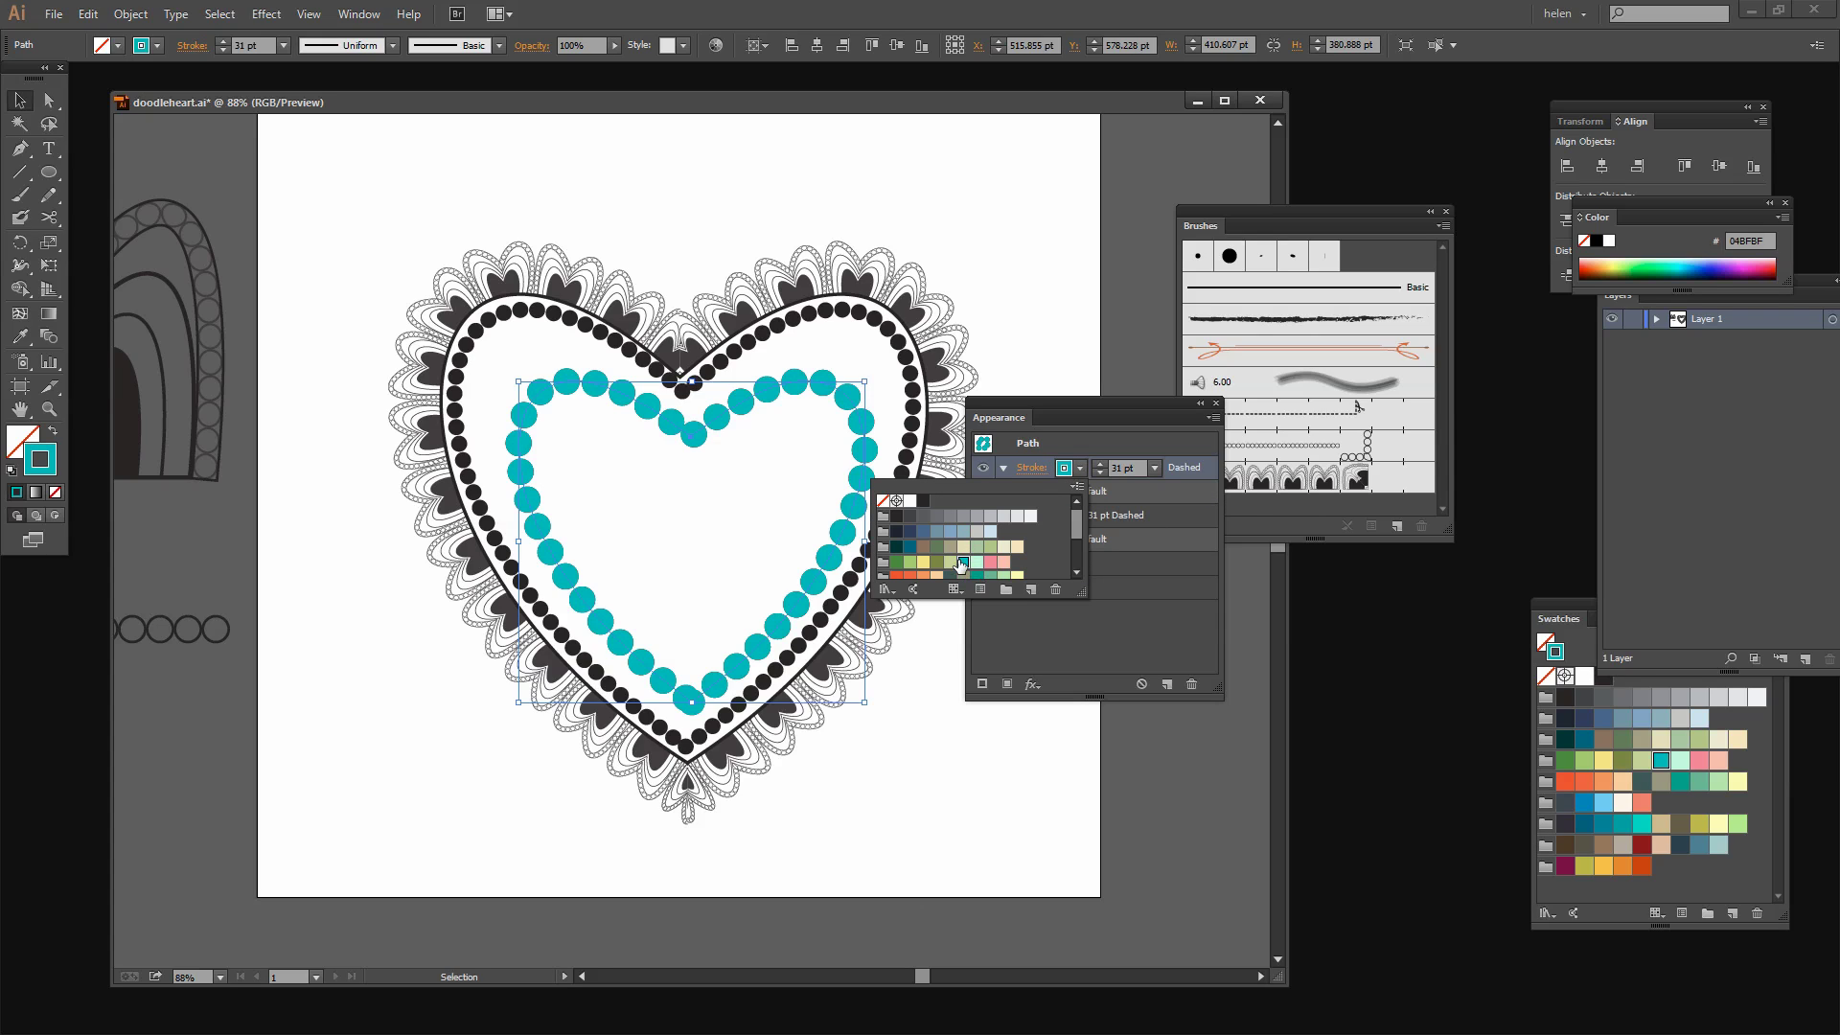
pyautogui.click(1106, 617)
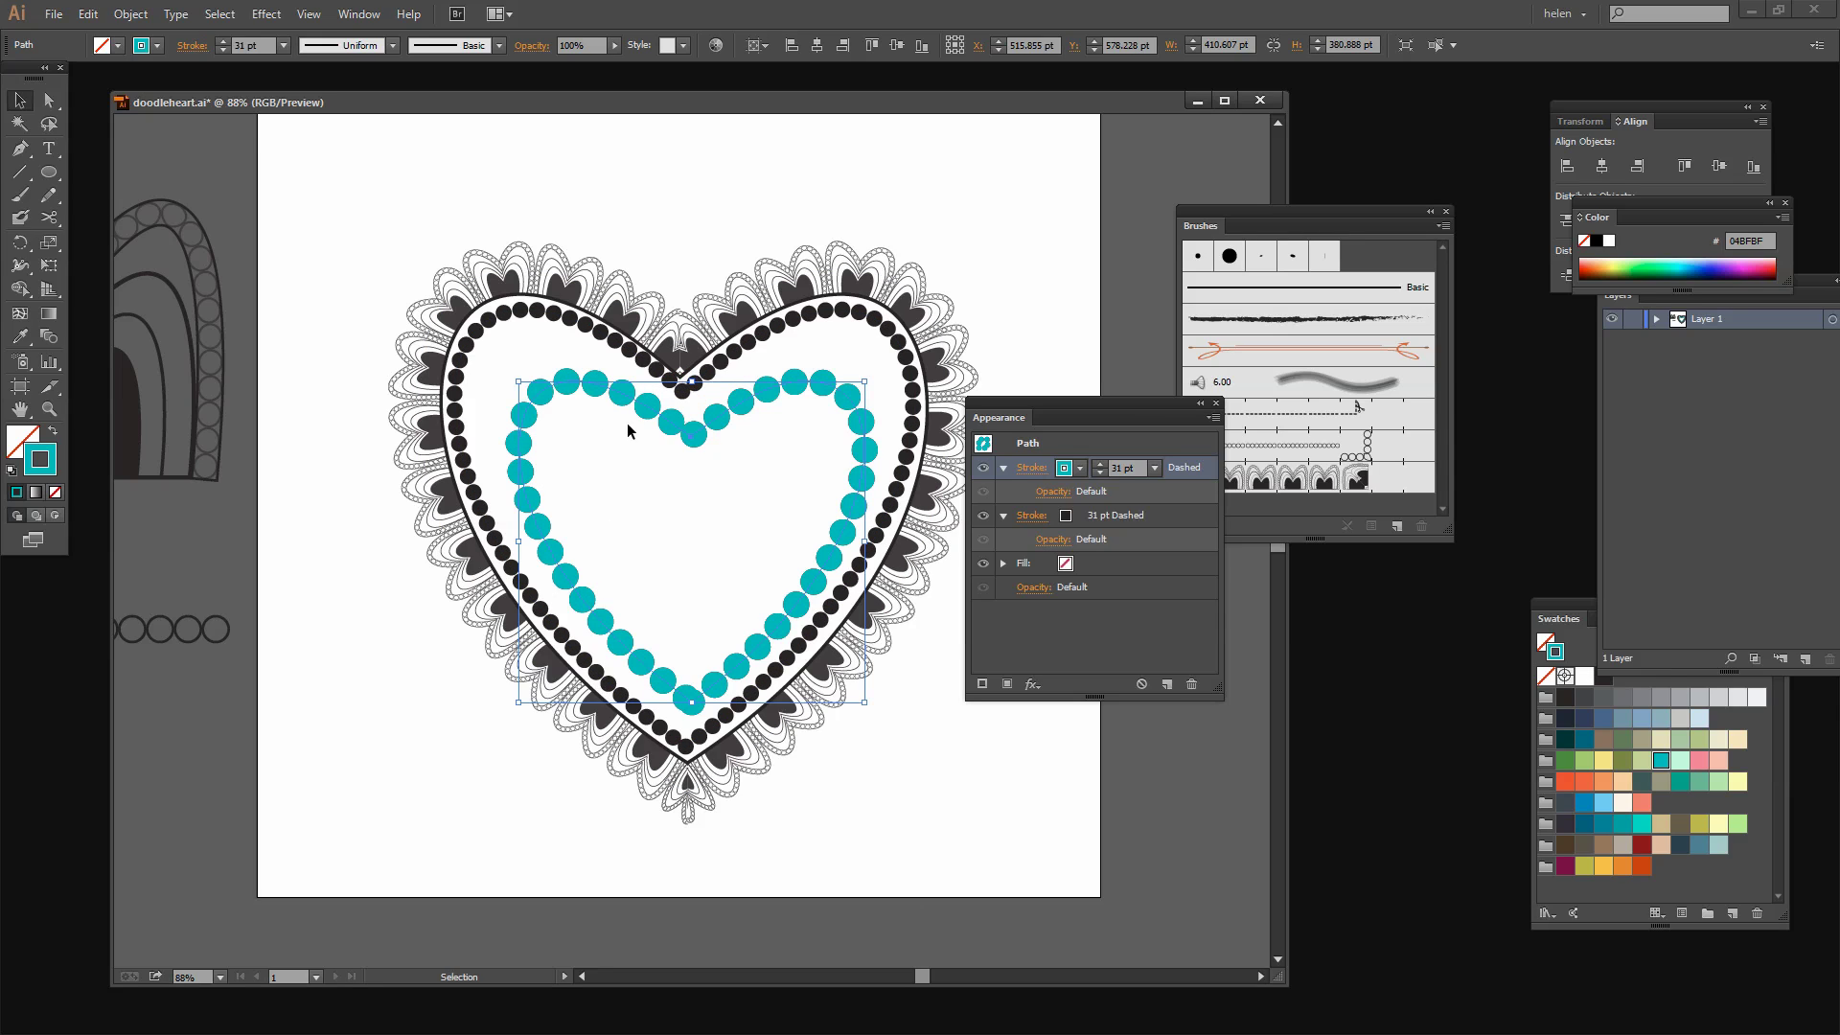
# Step: Reduce the teal stroke's weight to 20 pt, keeping the black dashed stroke beneath it
pyautogui.click(1100, 473)
pyautogui.click(1100, 473)
pyautogui.click(1100, 473)
pyautogui.click(1099, 473)
pyautogui.click(1100, 473)
pyautogui.click(1100, 473)
pyautogui.click(1100, 473)
pyautogui.click(1100, 474)
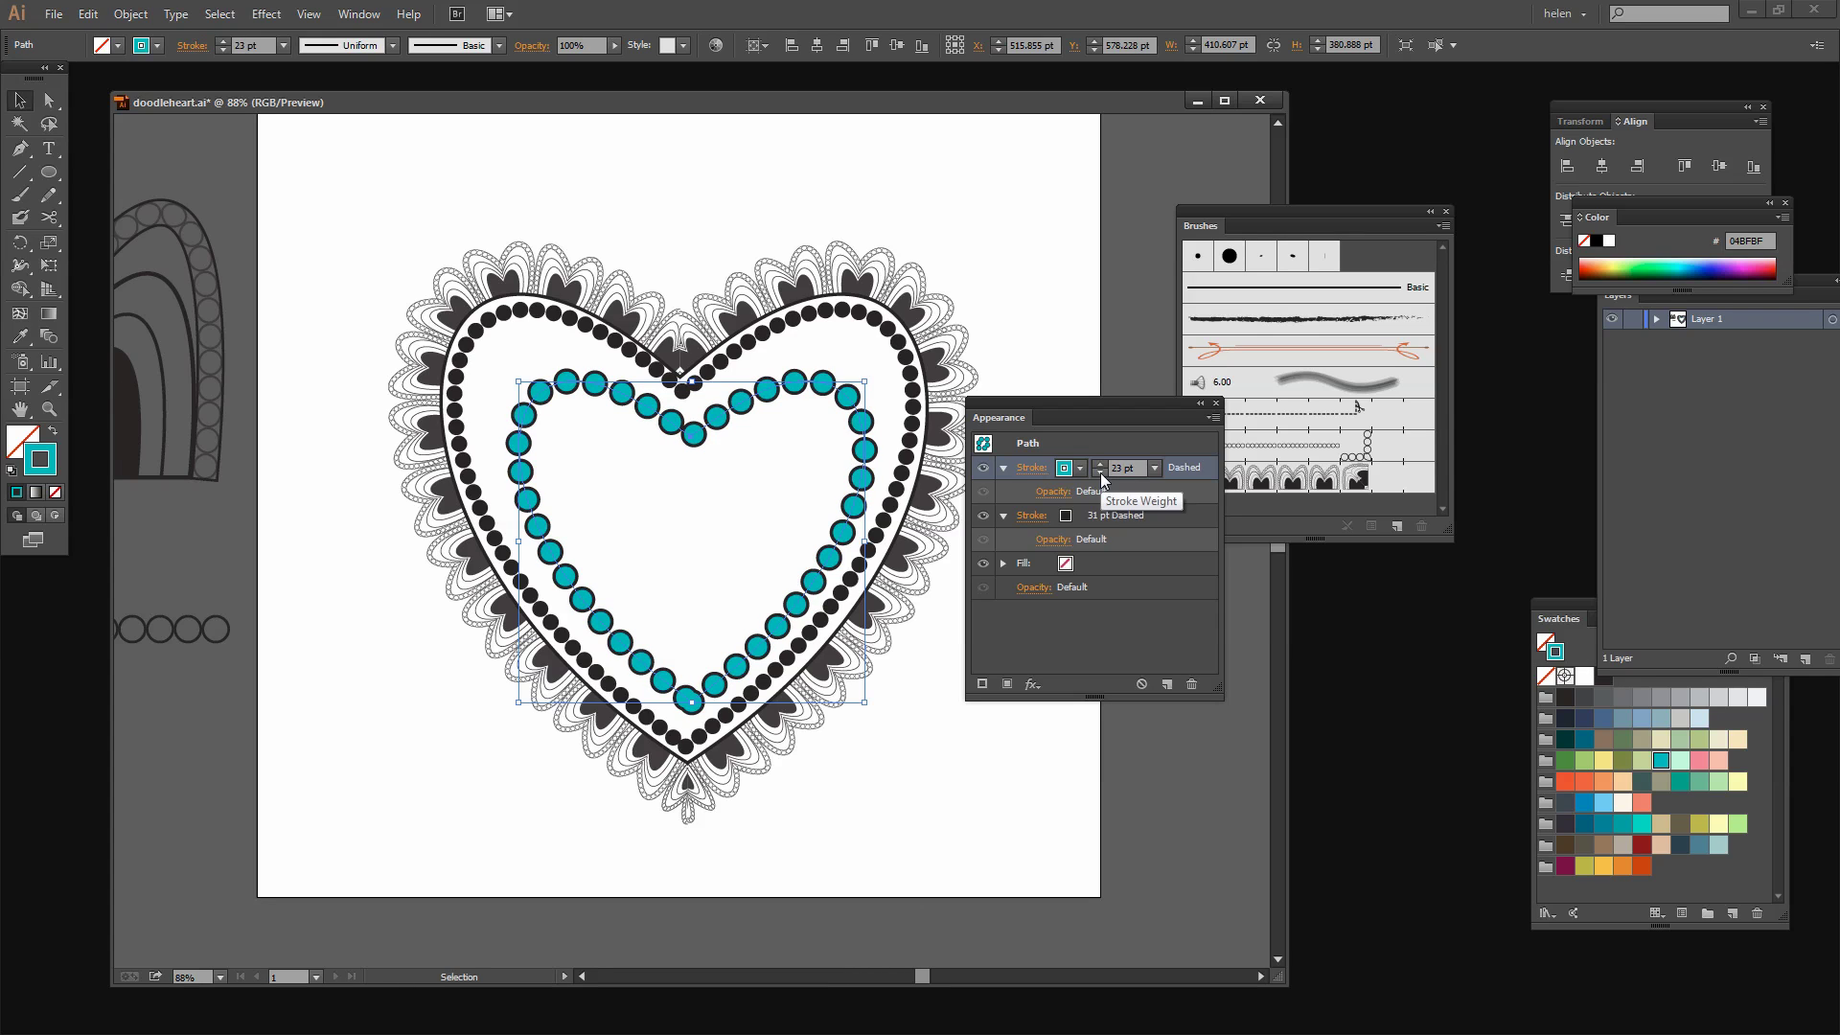
pyautogui.click(1100, 473)
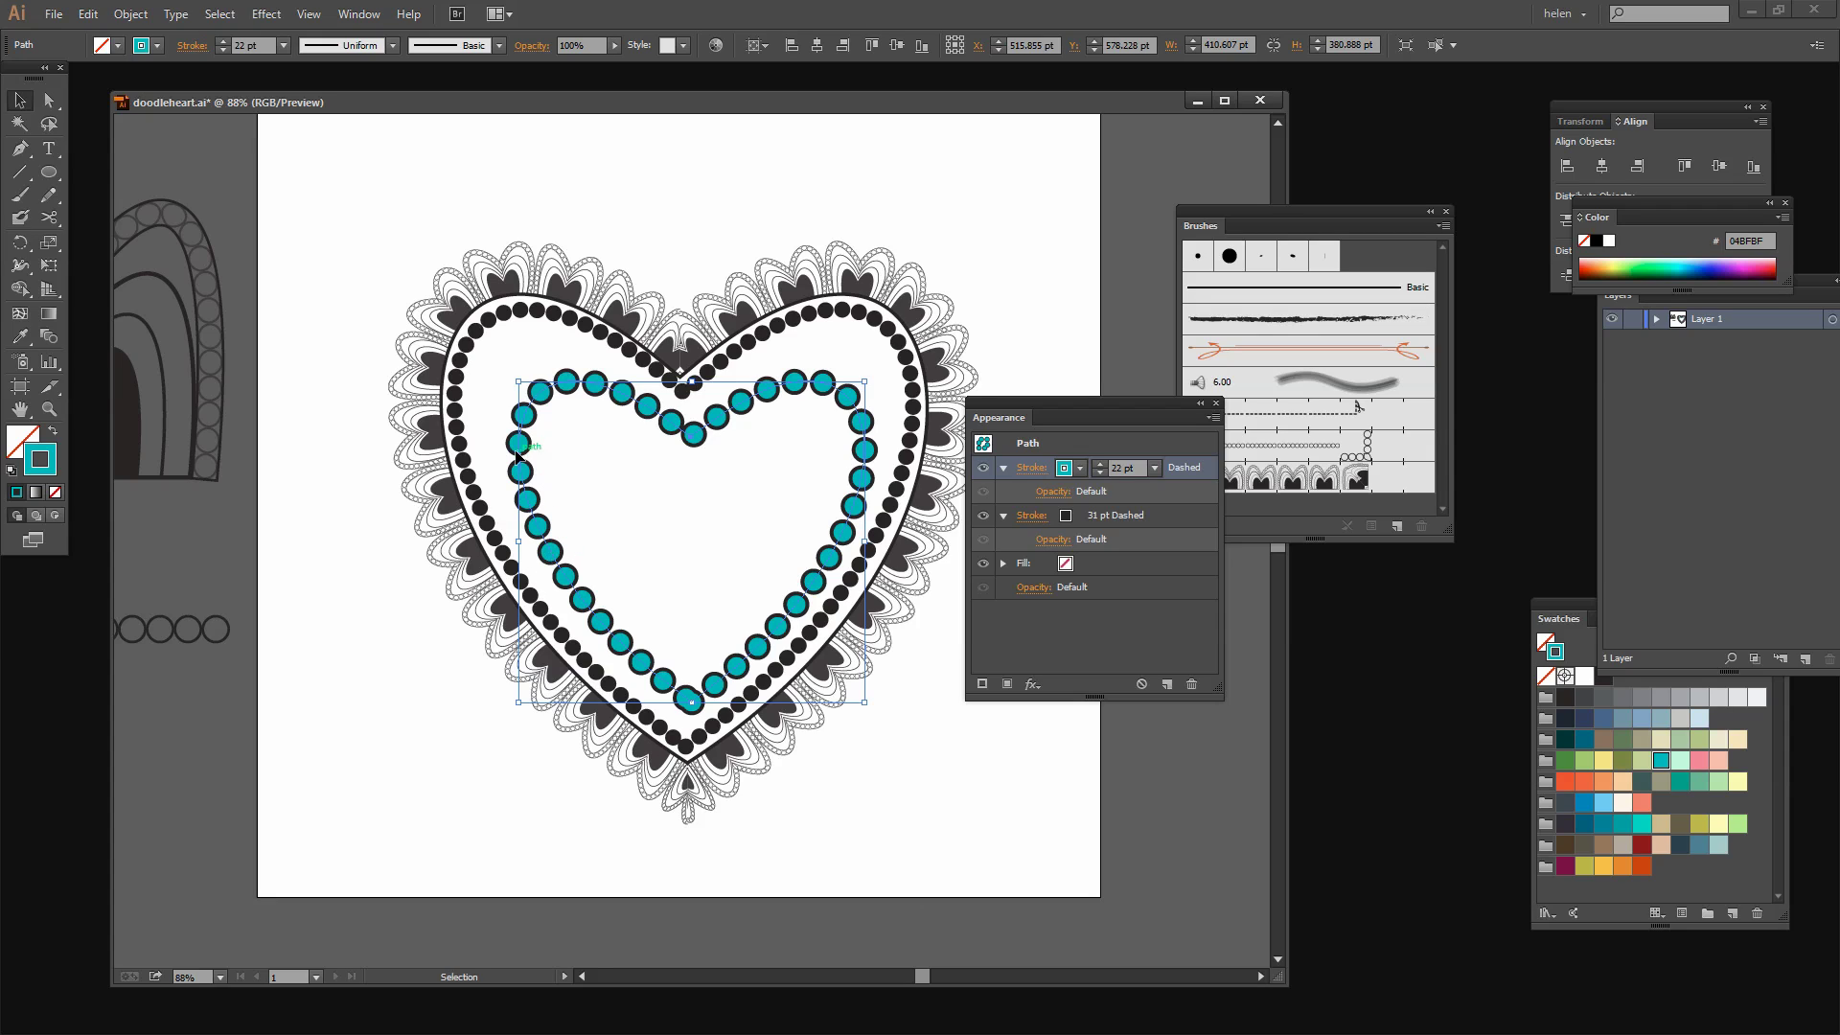
pyautogui.click(1099, 473)
pyautogui.click(1100, 473)
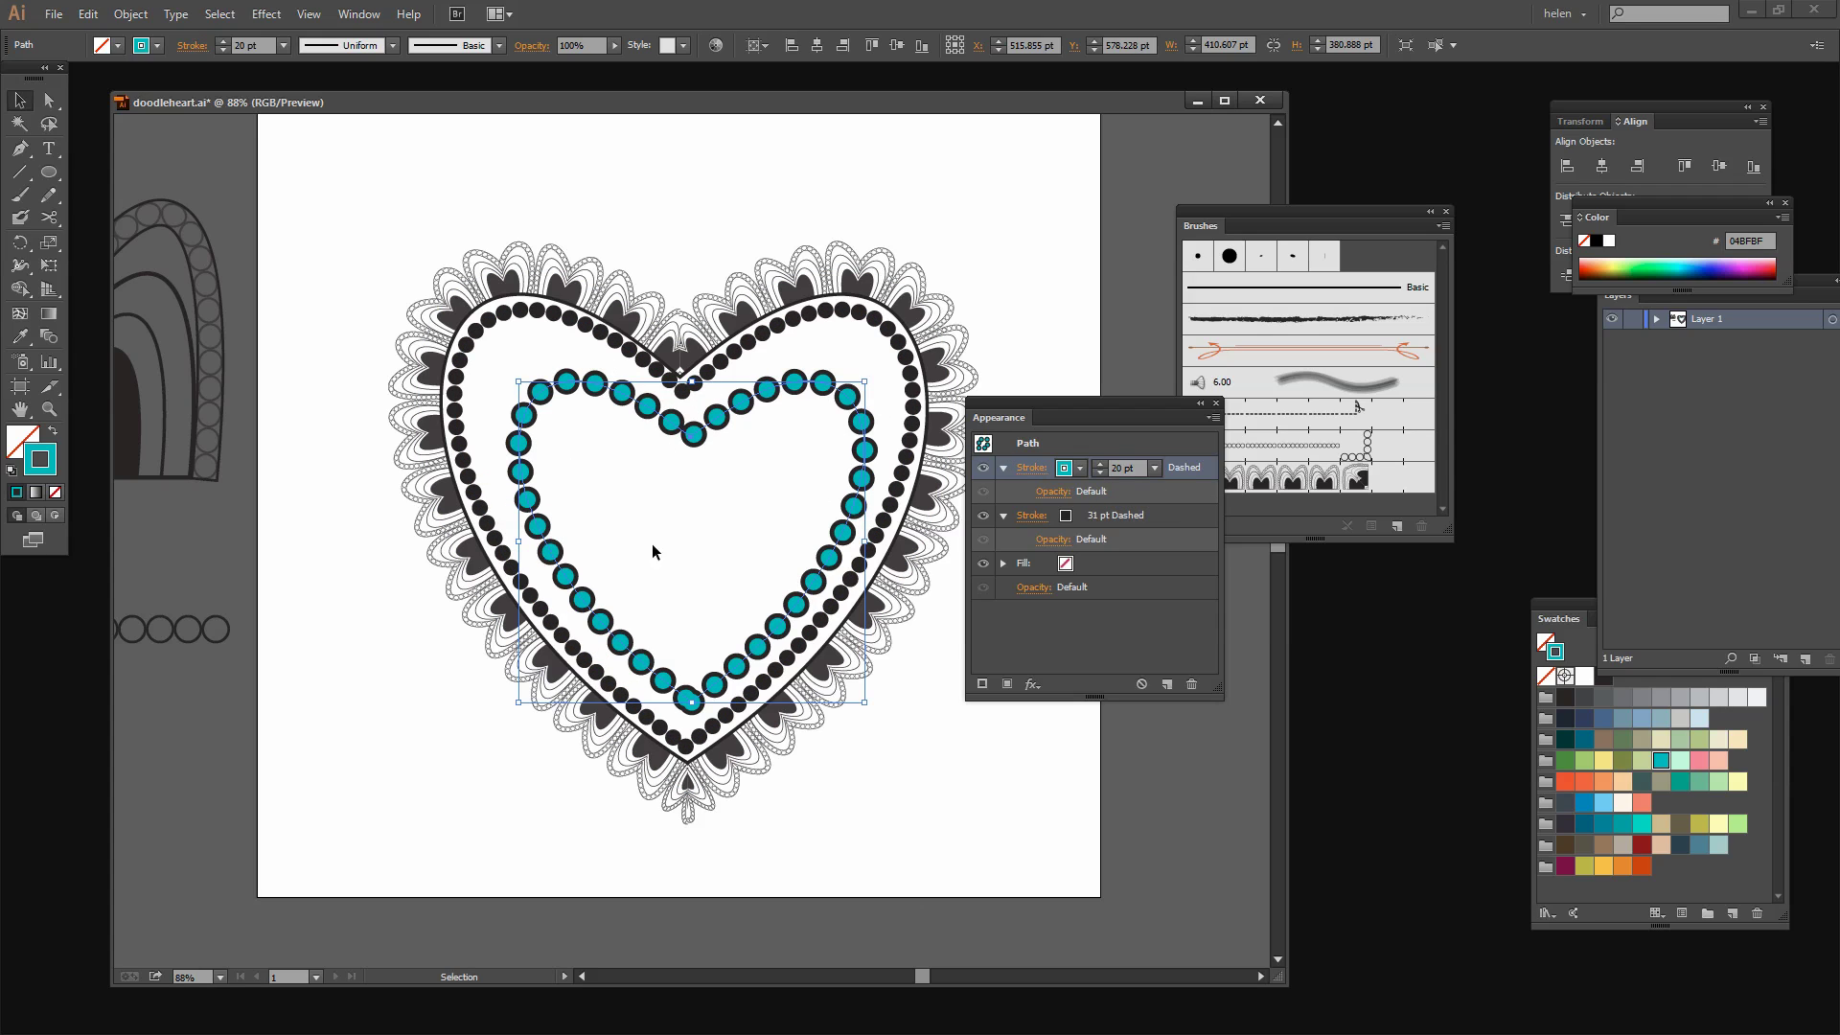
# Step: Set the opacity of the teal dashed stroke alone to 0%
pyautogui.click(1052, 493)
pyautogui.click(1052, 491)
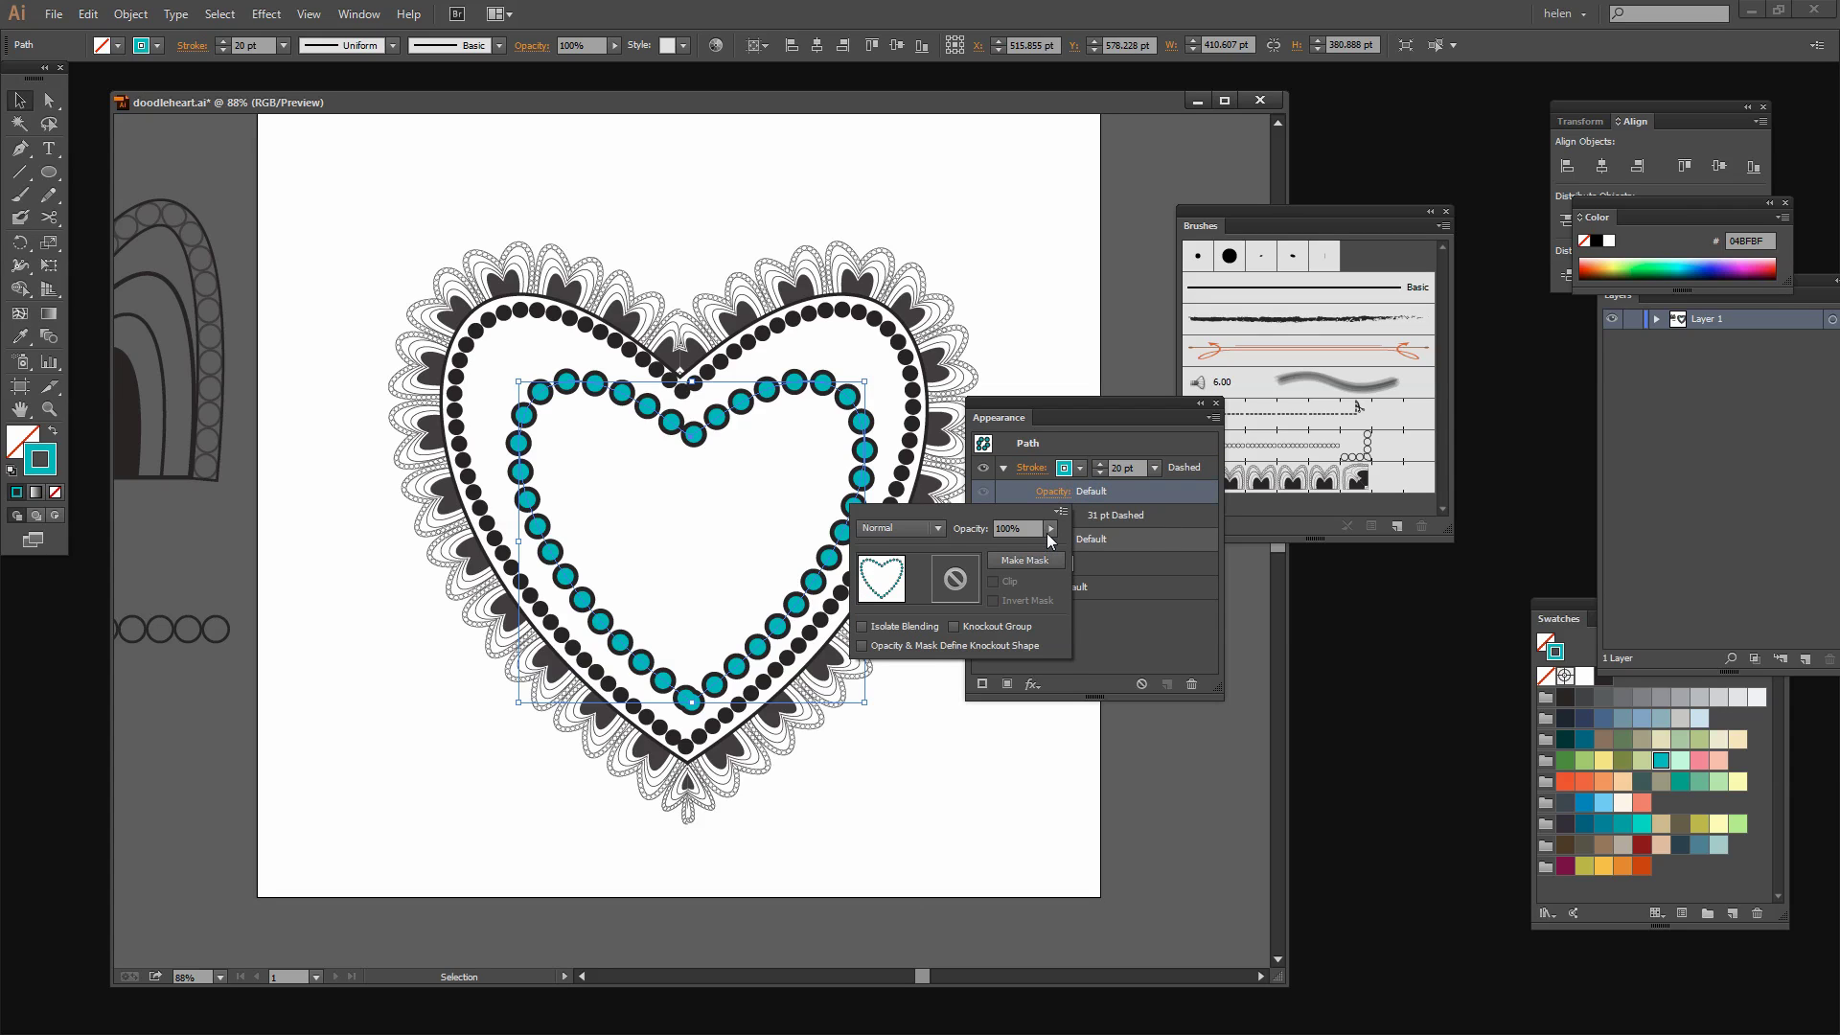
pyautogui.moveTo(1048, 533)
pyautogui.mouseDown()
pyautogui.moveTo(540, 562)
pyautogui.moveTo(623, 594)
pyautogui.mouseUp()
pyautogui.click(1114, 636)
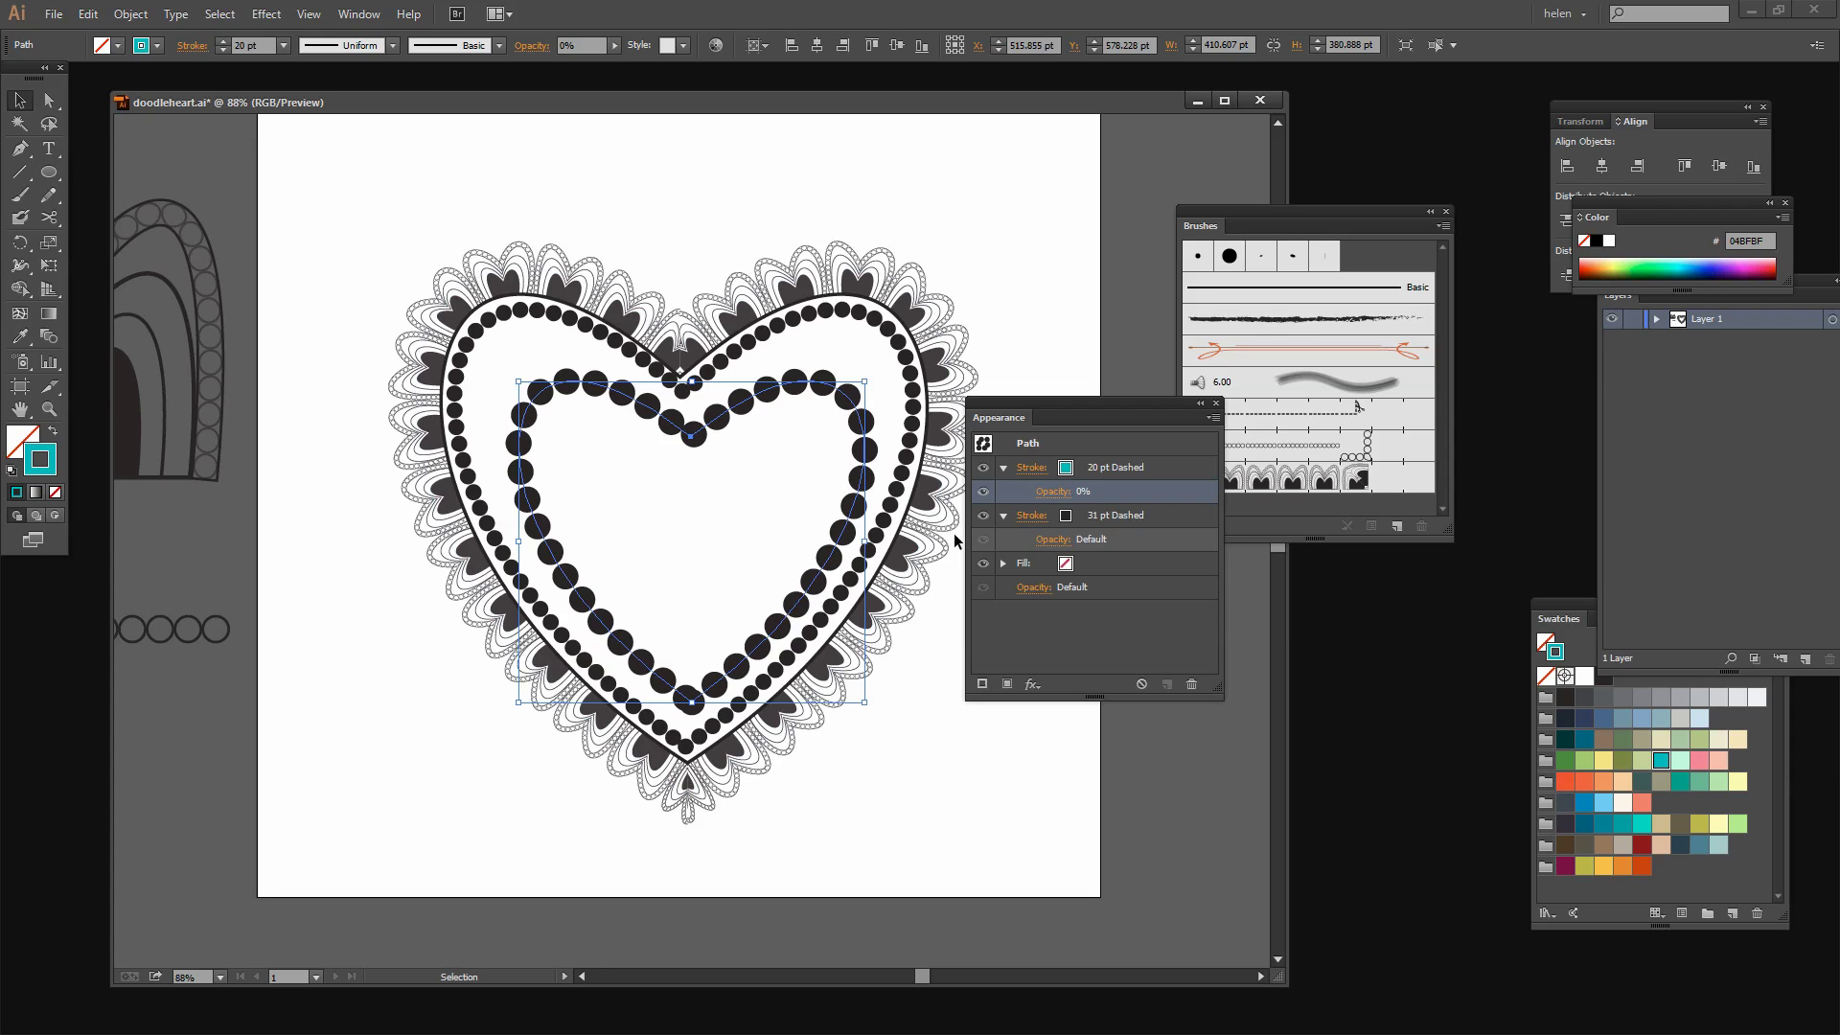
# Step: Enable Knockout Group for the whole path's opacity, and move the Appearance panel clear of the artwork
pyautogui.click(1032, 589)
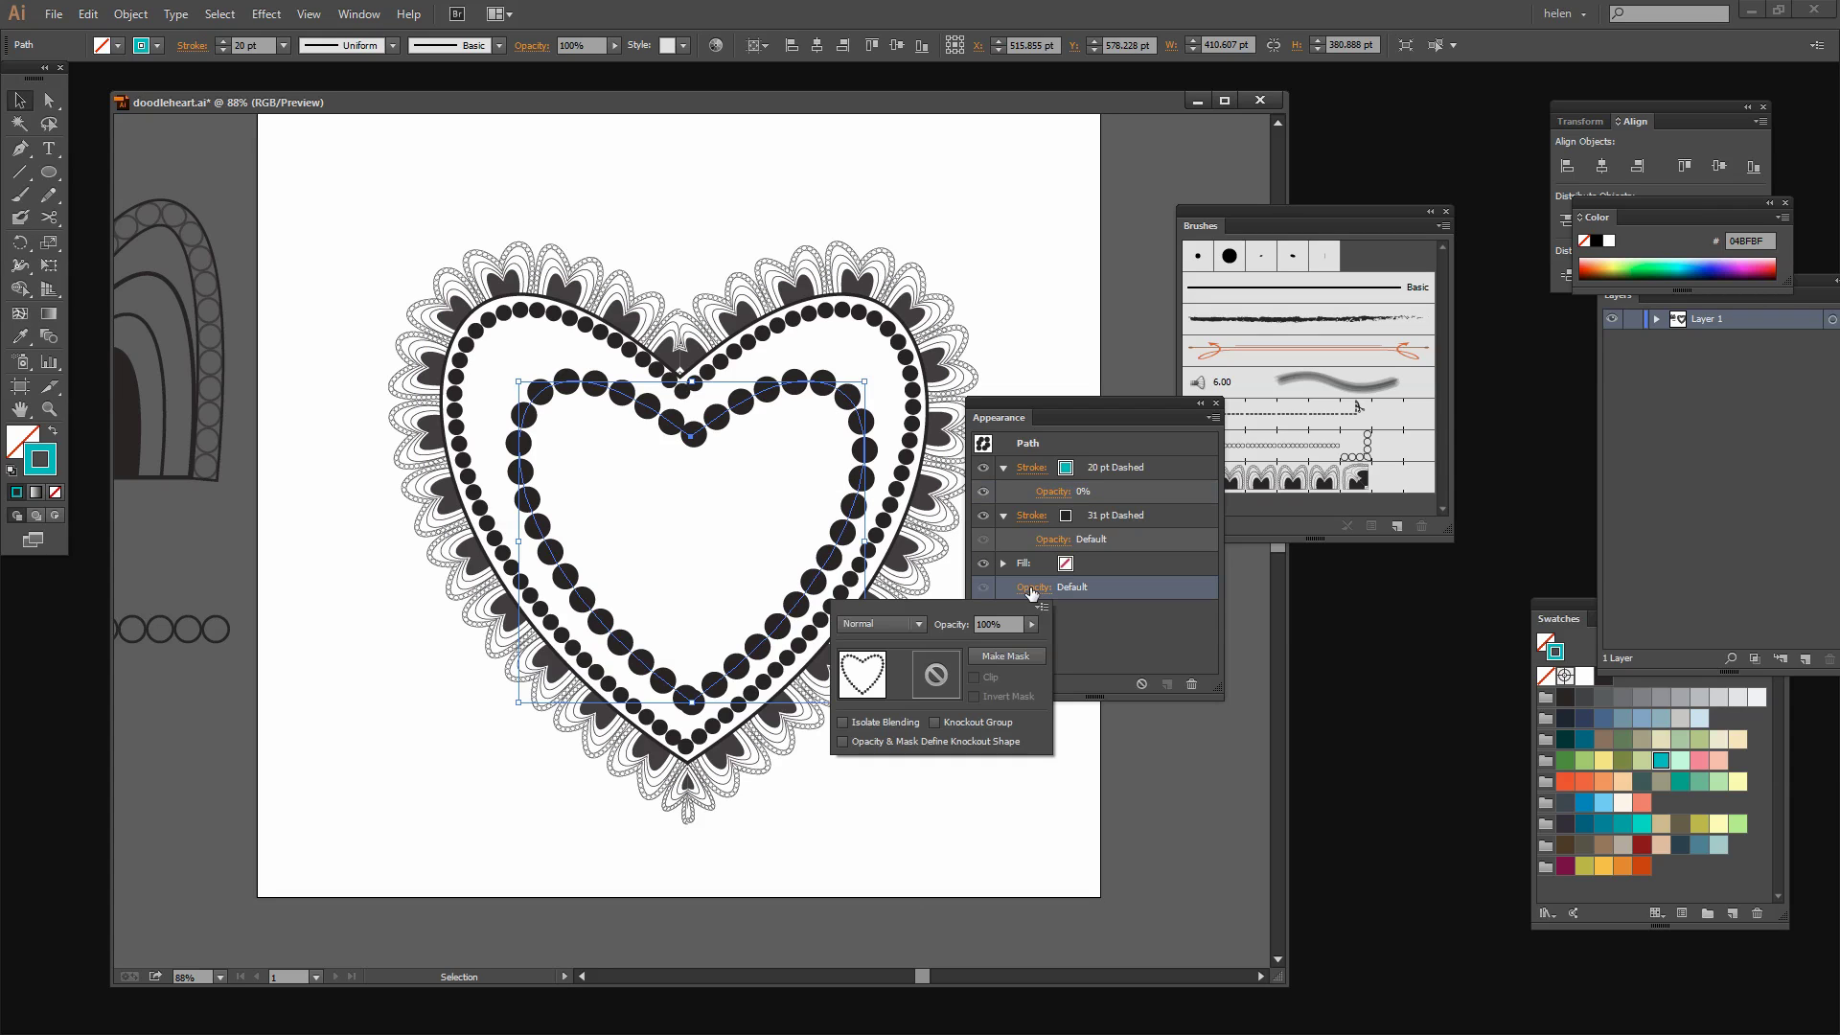
pyautogui.click(935, 722)
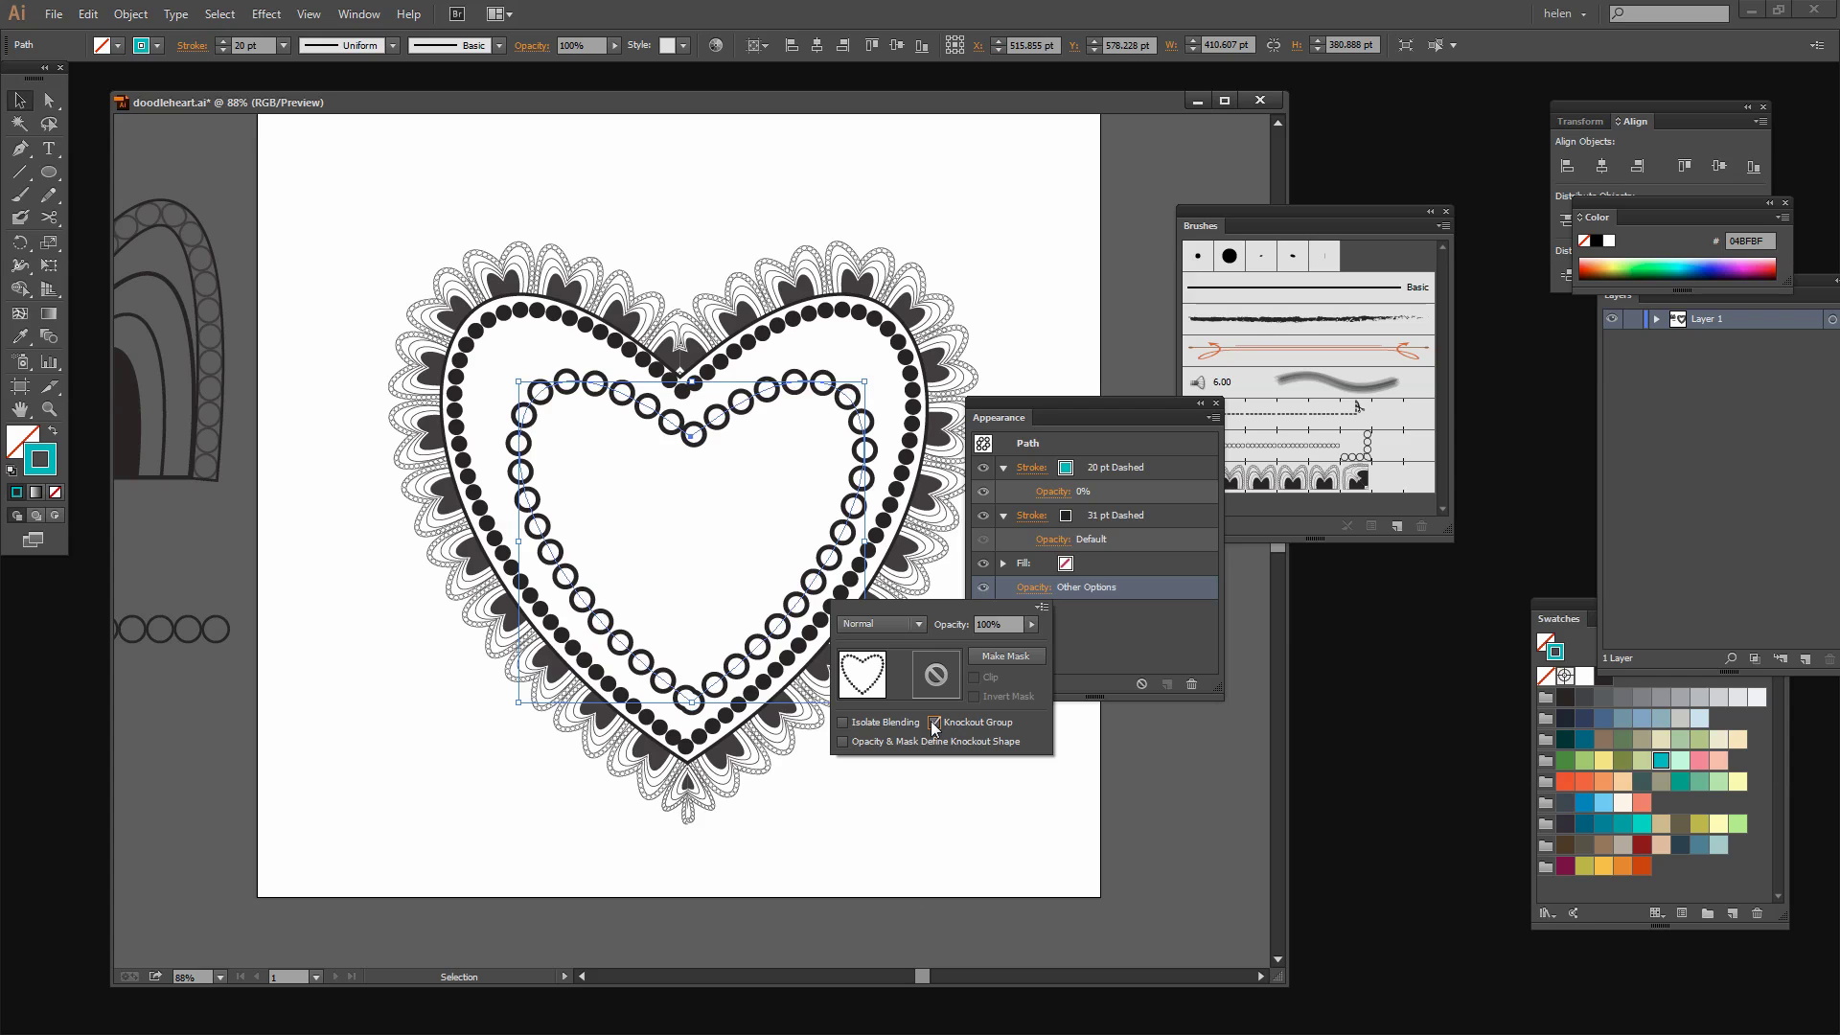
pyautogui.click(934, 723)
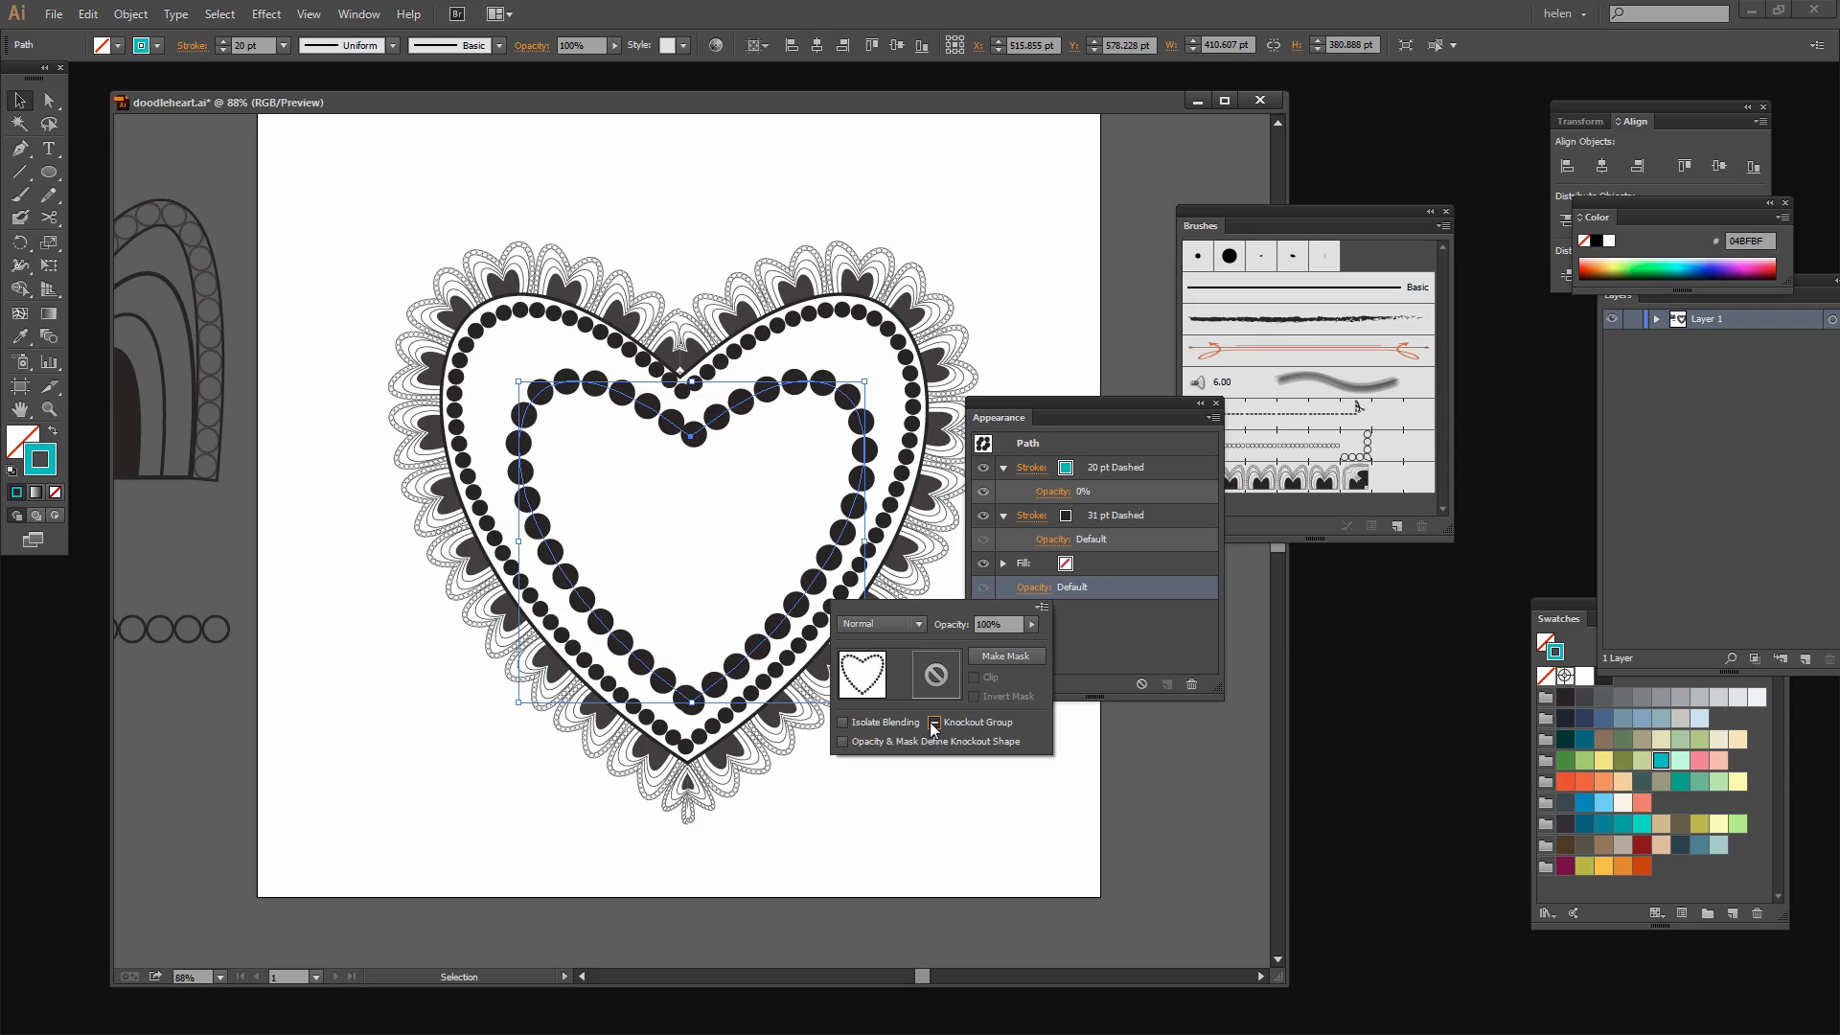
pyautogui.click(934, 724)
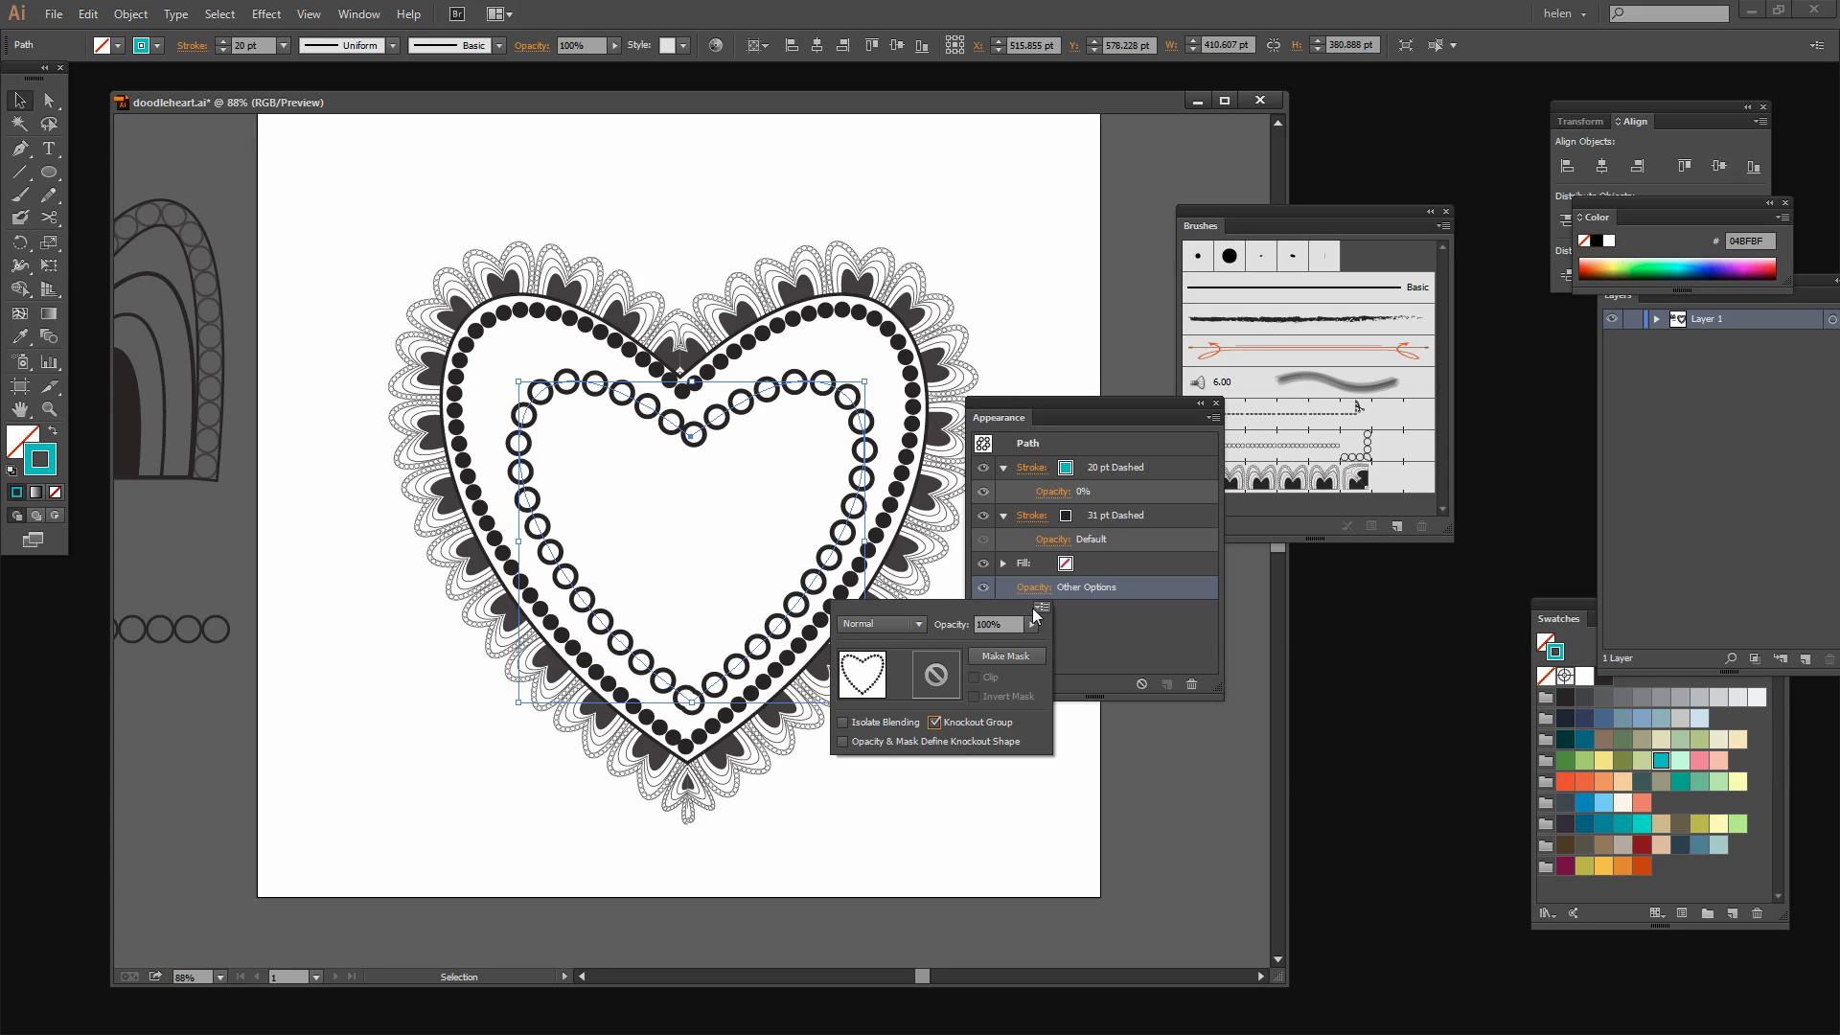
pyautogui.moveTo(1002, 417); pyautogui.dragTo(1277, 582)
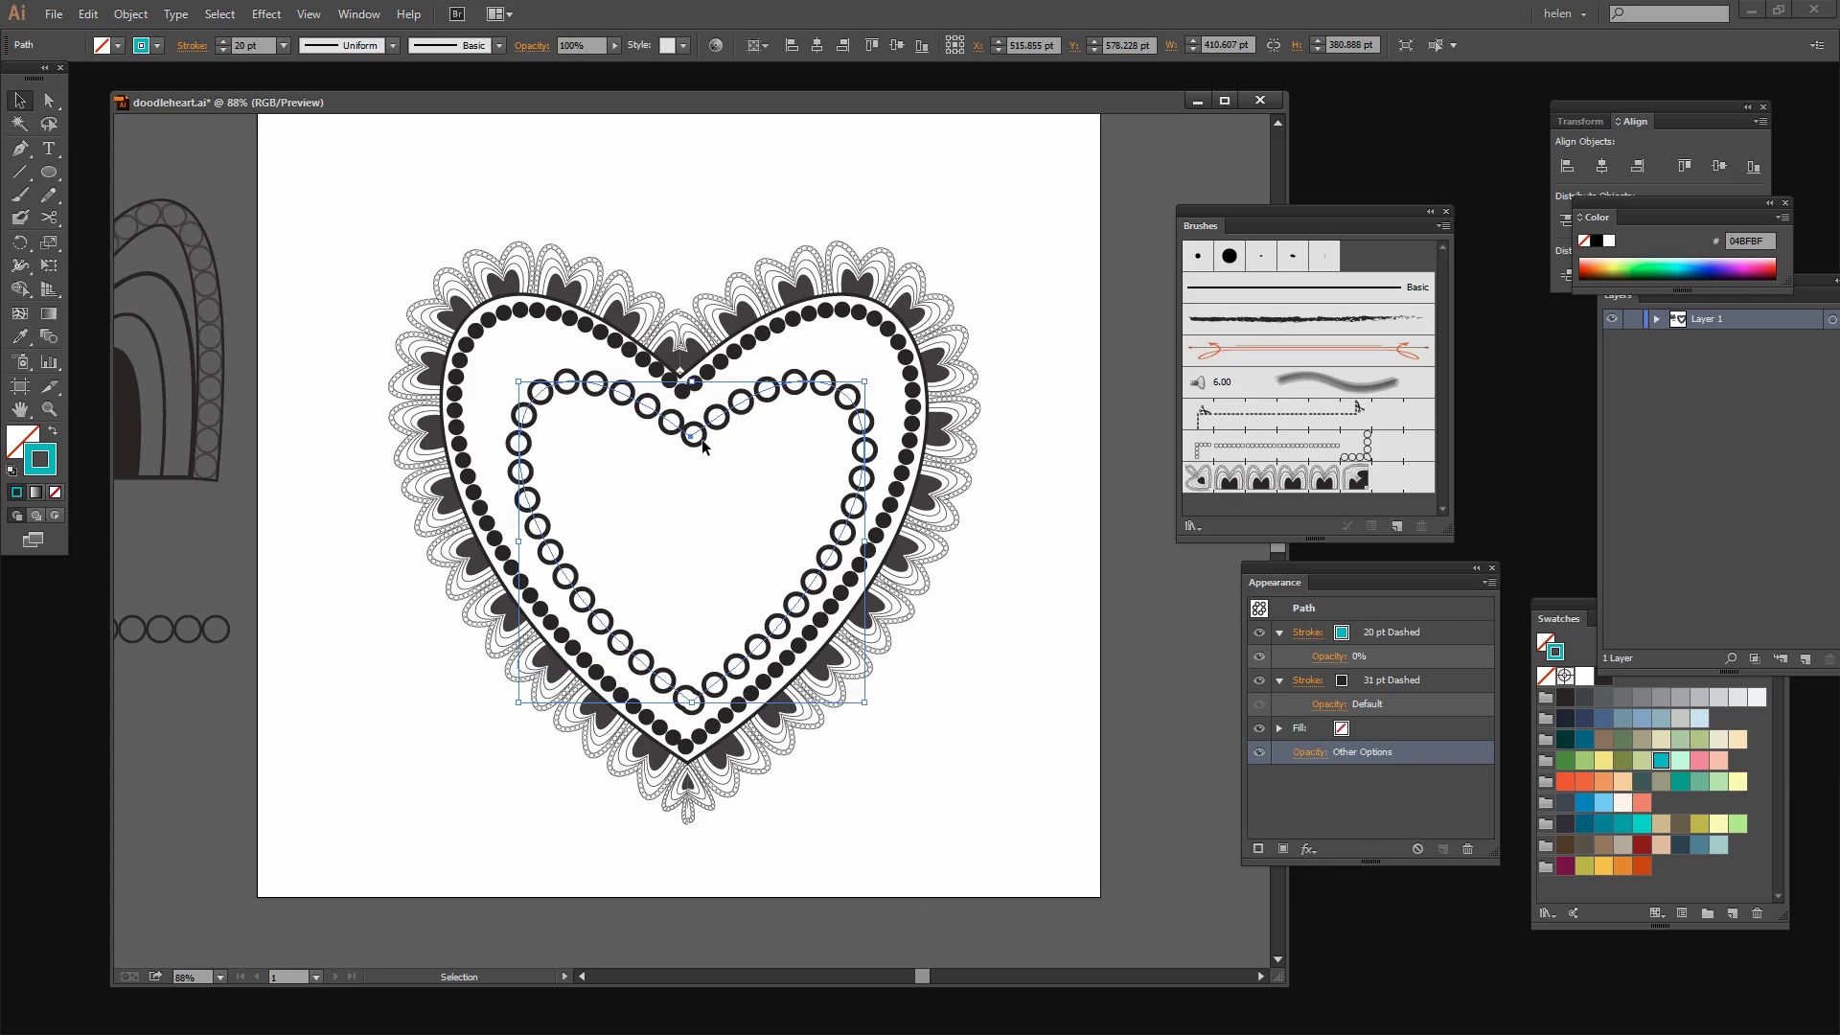
# Step: Reshape the ring heart to follow the dotted heart by raising its notch, lowering its tip and extending both lobe handles outward
pyautogui.click(48, 102)
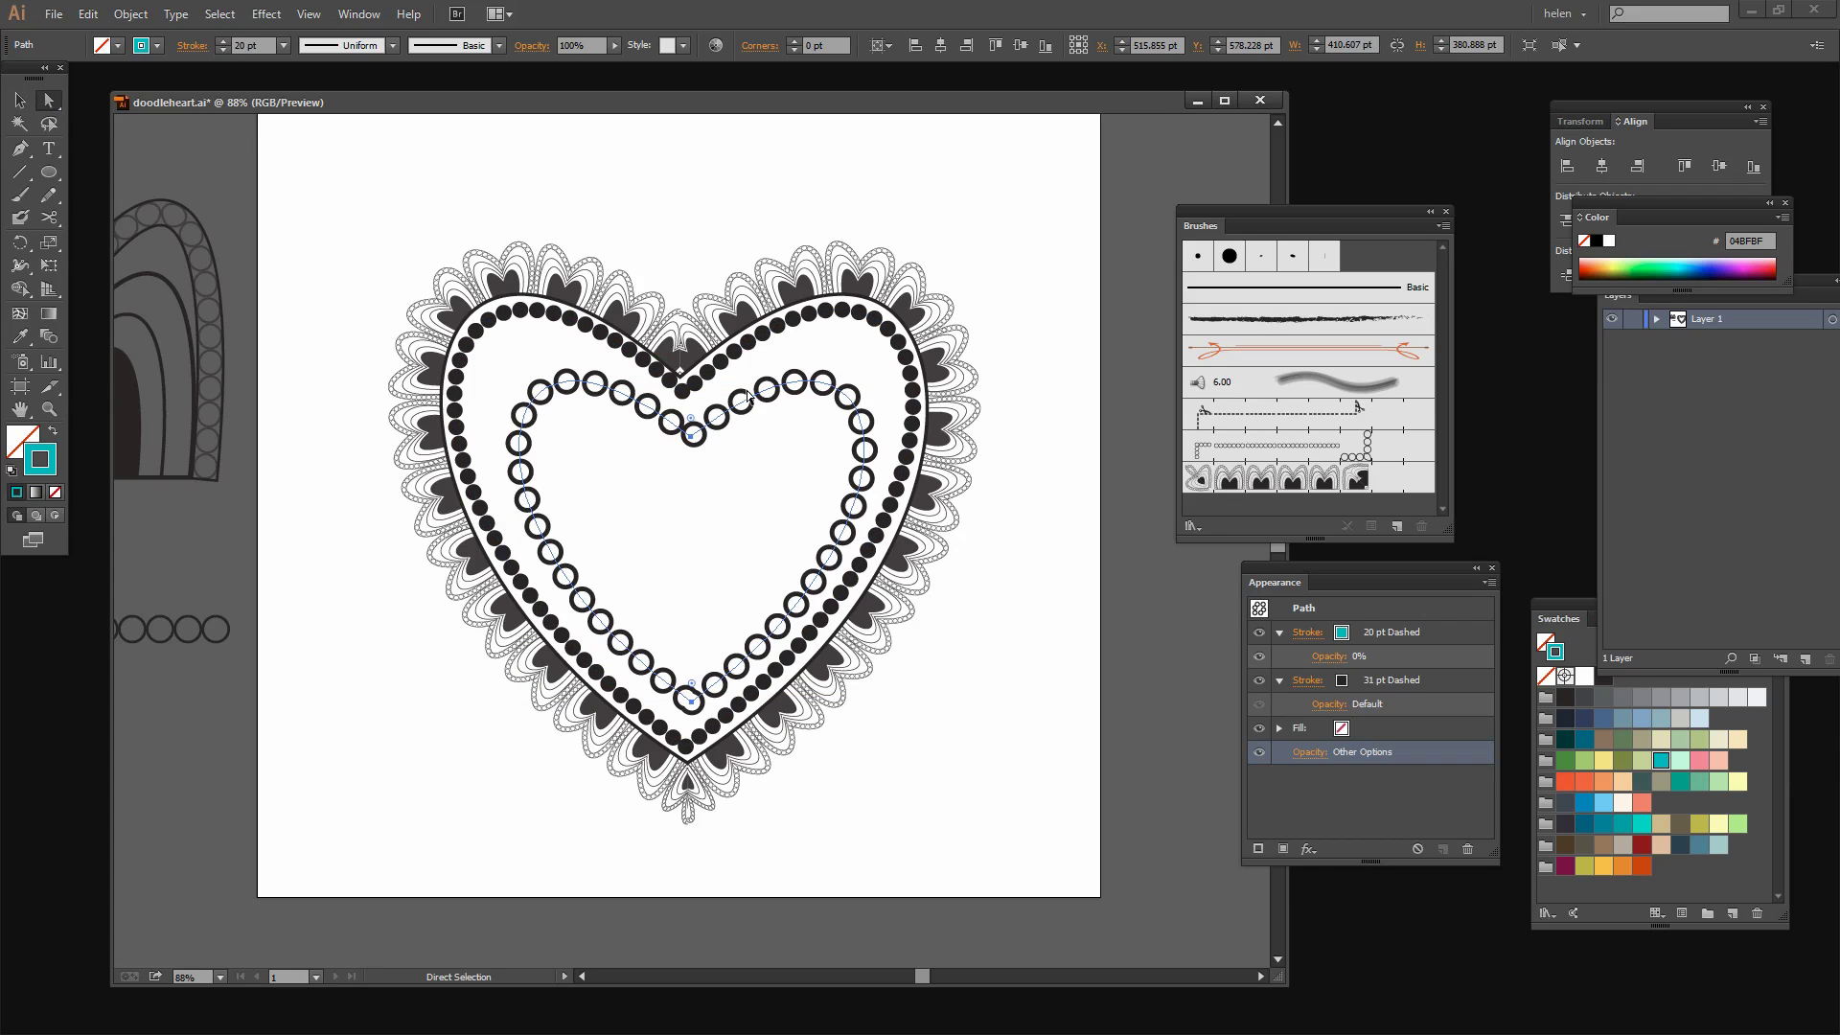
pyautogui.click(692, 435)
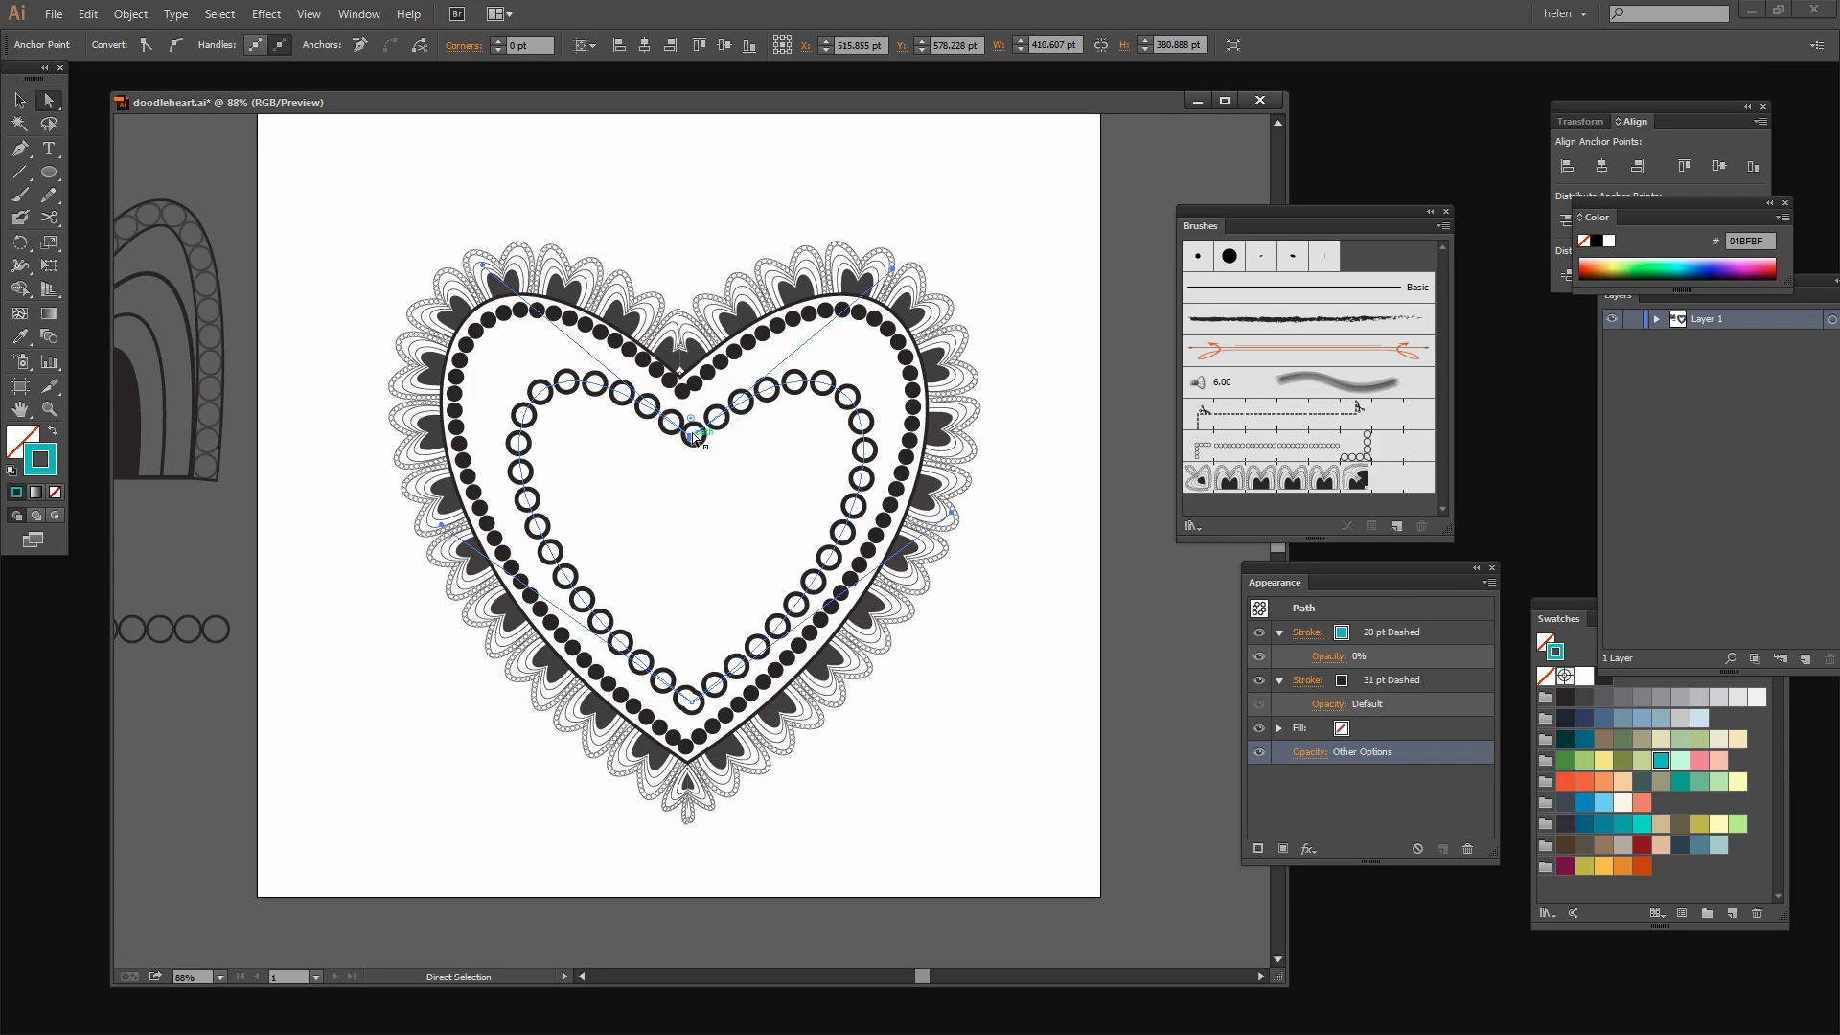
pyautogui.moveTo(693, 437)
pyautogui.mouseDown()
pyautogui.moveTo(686, 318)
pyautogui.moveTo(683, 413)
pyautogui.mouseUp()
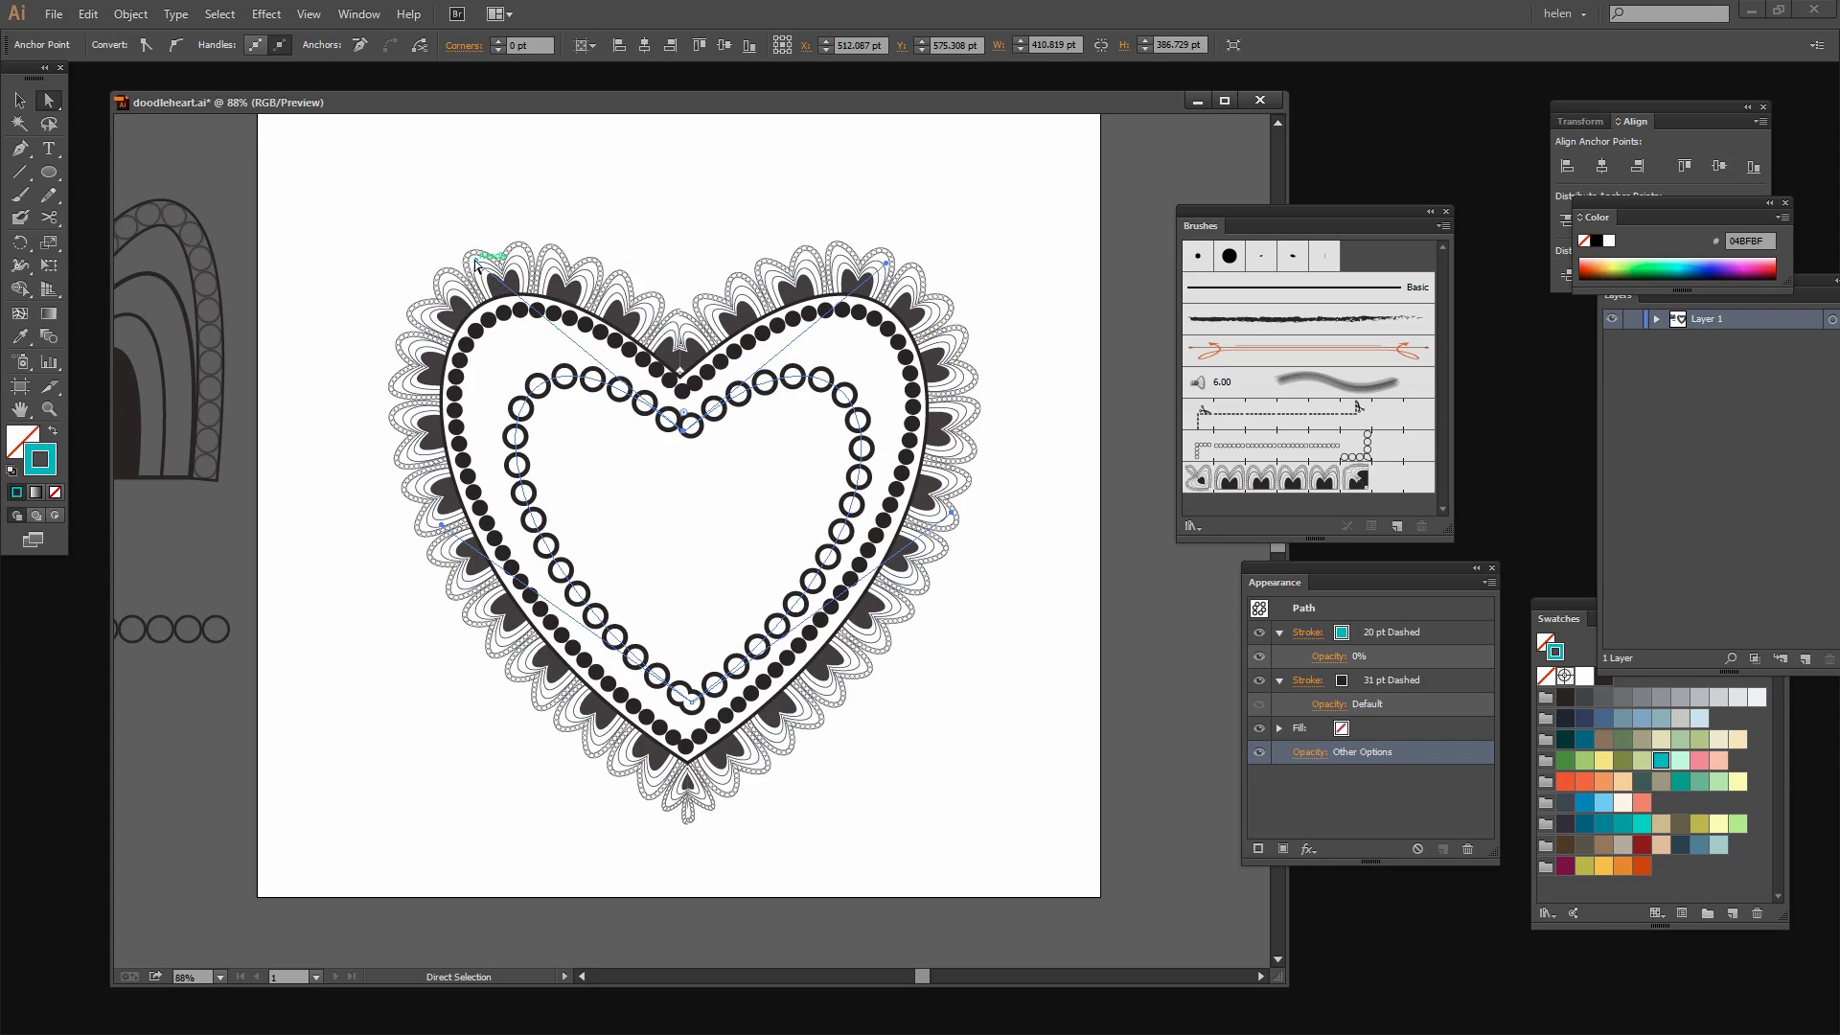
pyautogui.moveTo(476, 263); pyautogui.dragTo(397, 171)
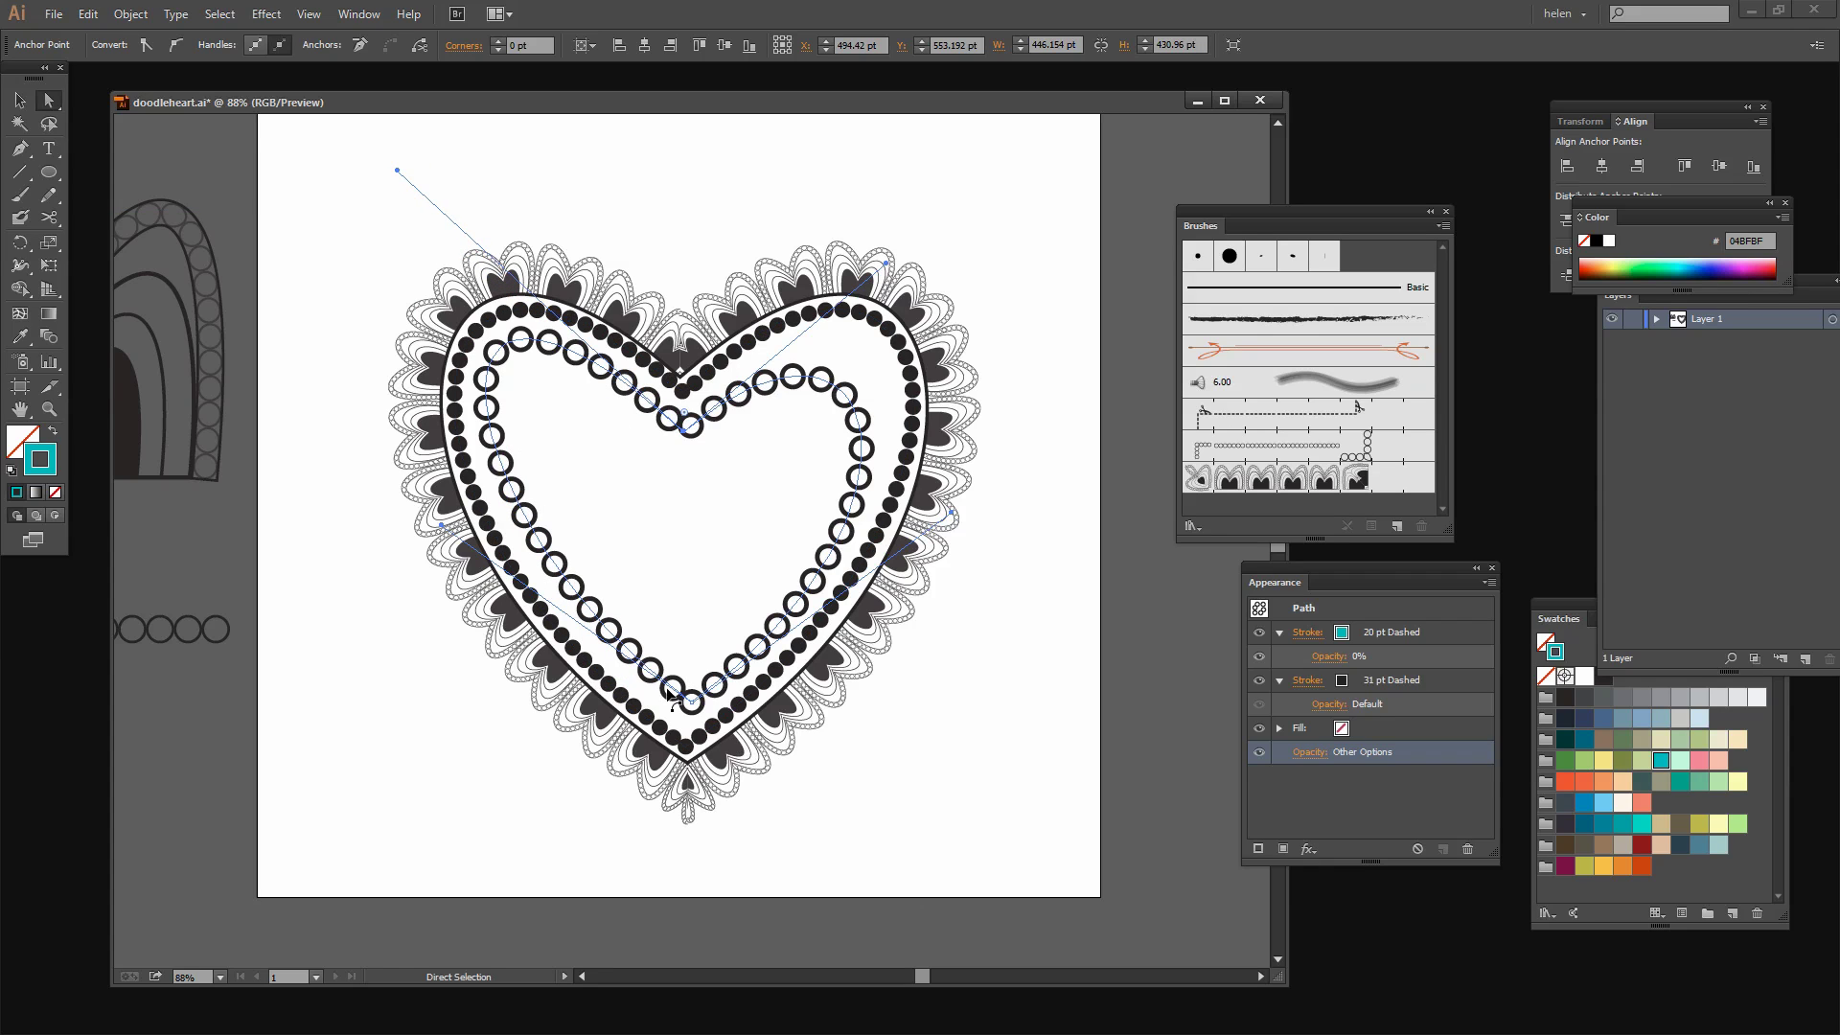
pyautogui.moveTo(690, 708); pyautogui.dragTo(683, 724)
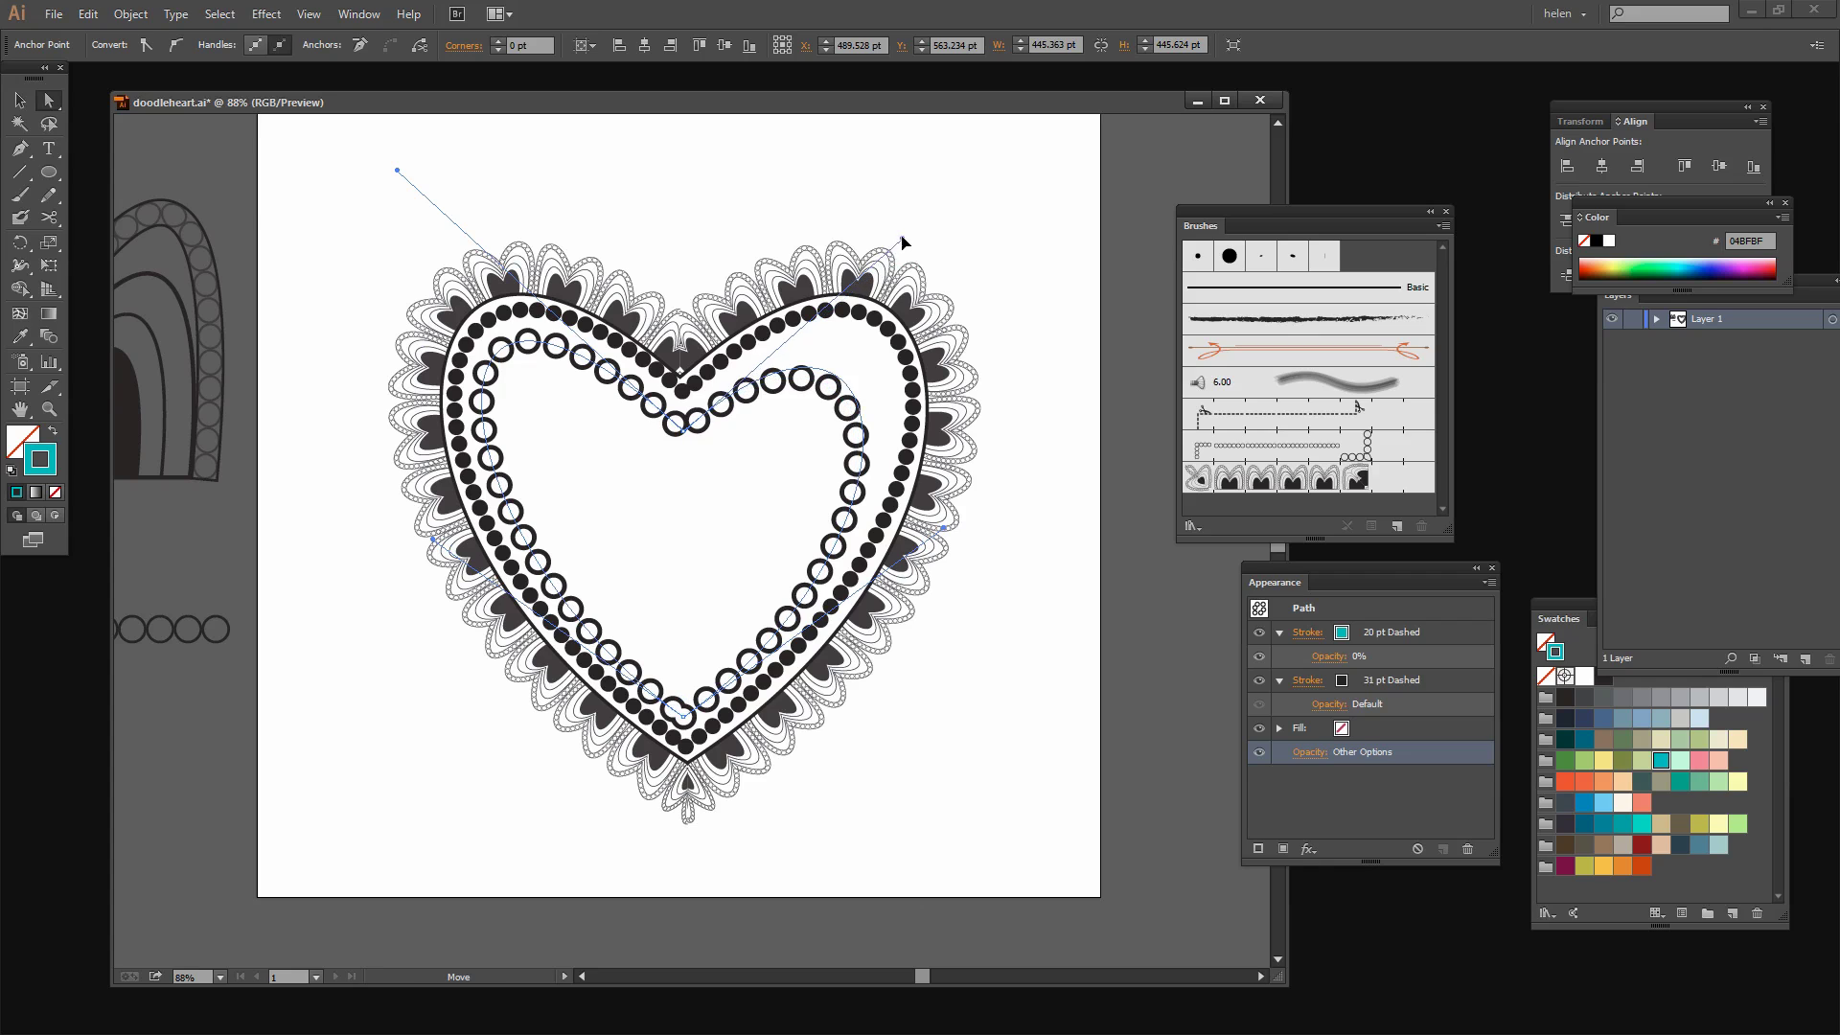
pyautogui.moveTo(902, 242); pyautogui.dragTo(977, 161)
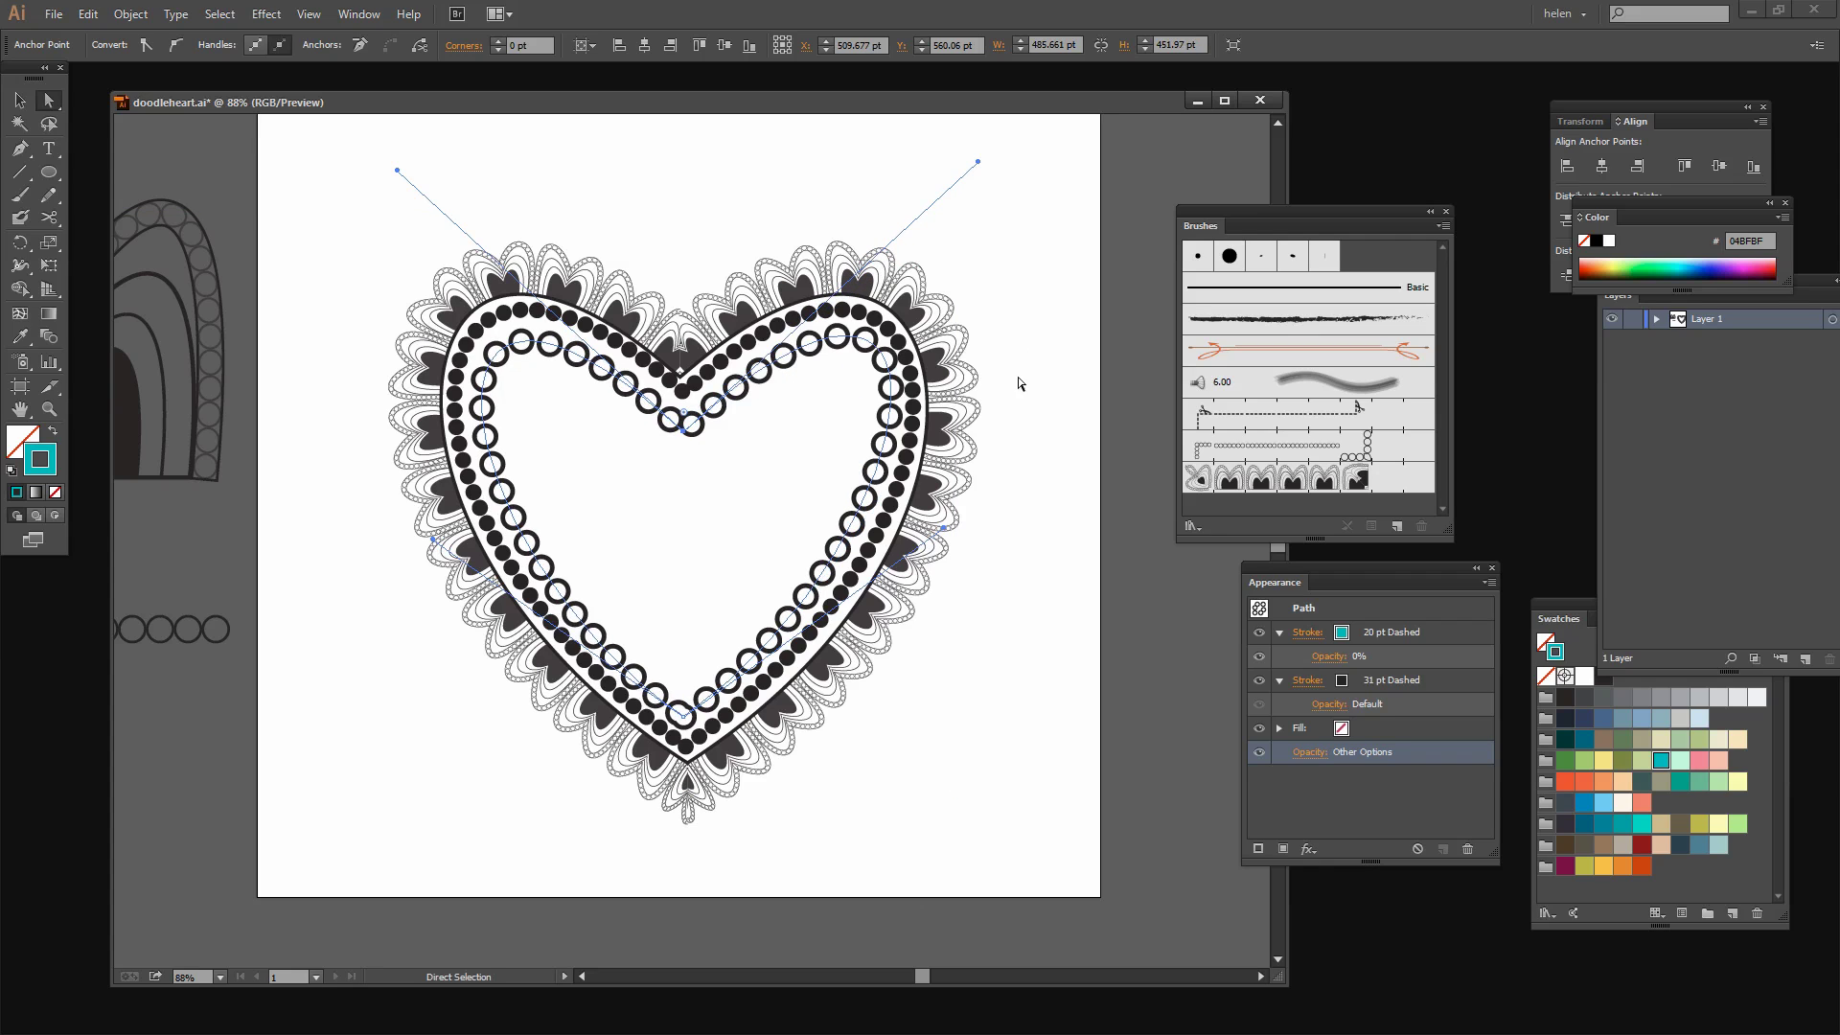
pyautogui.click(875, 813)
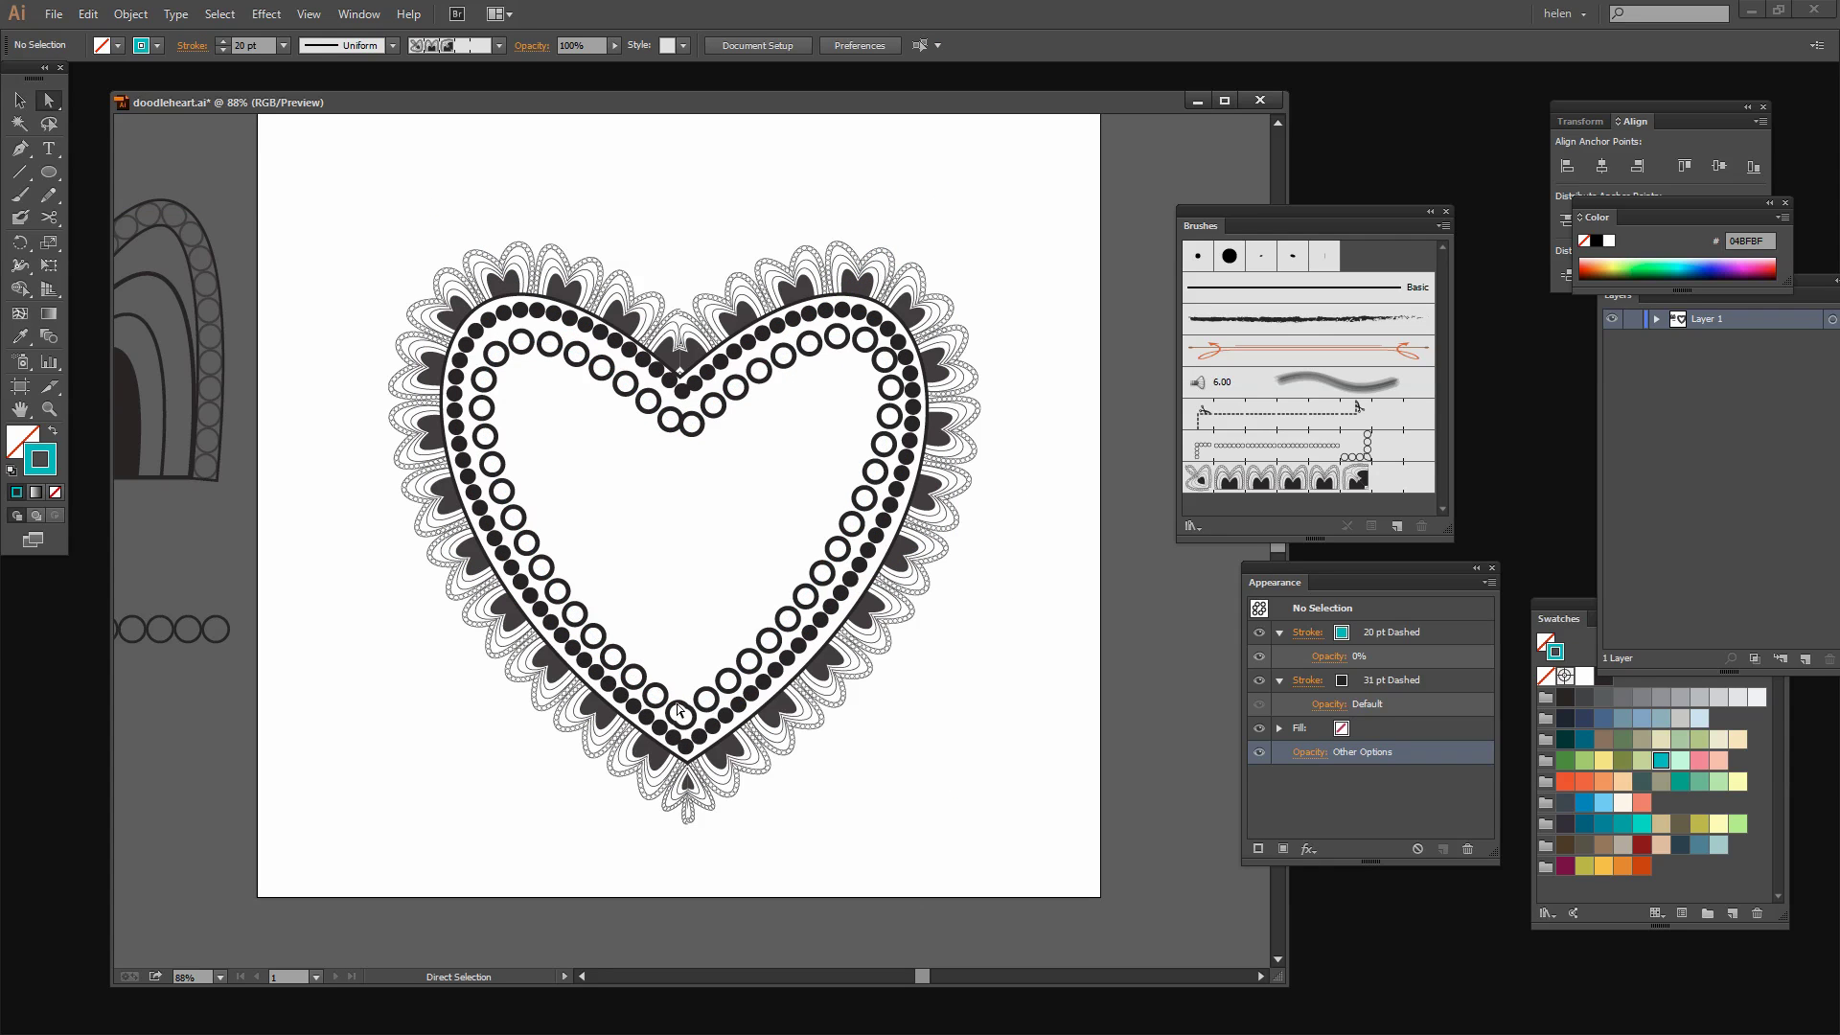
# Step: Pull the ring heart's right lobe handle slightly inward to adjust the ring spacing at the notch, and deselect the path
pyautogui.click(680, 710)
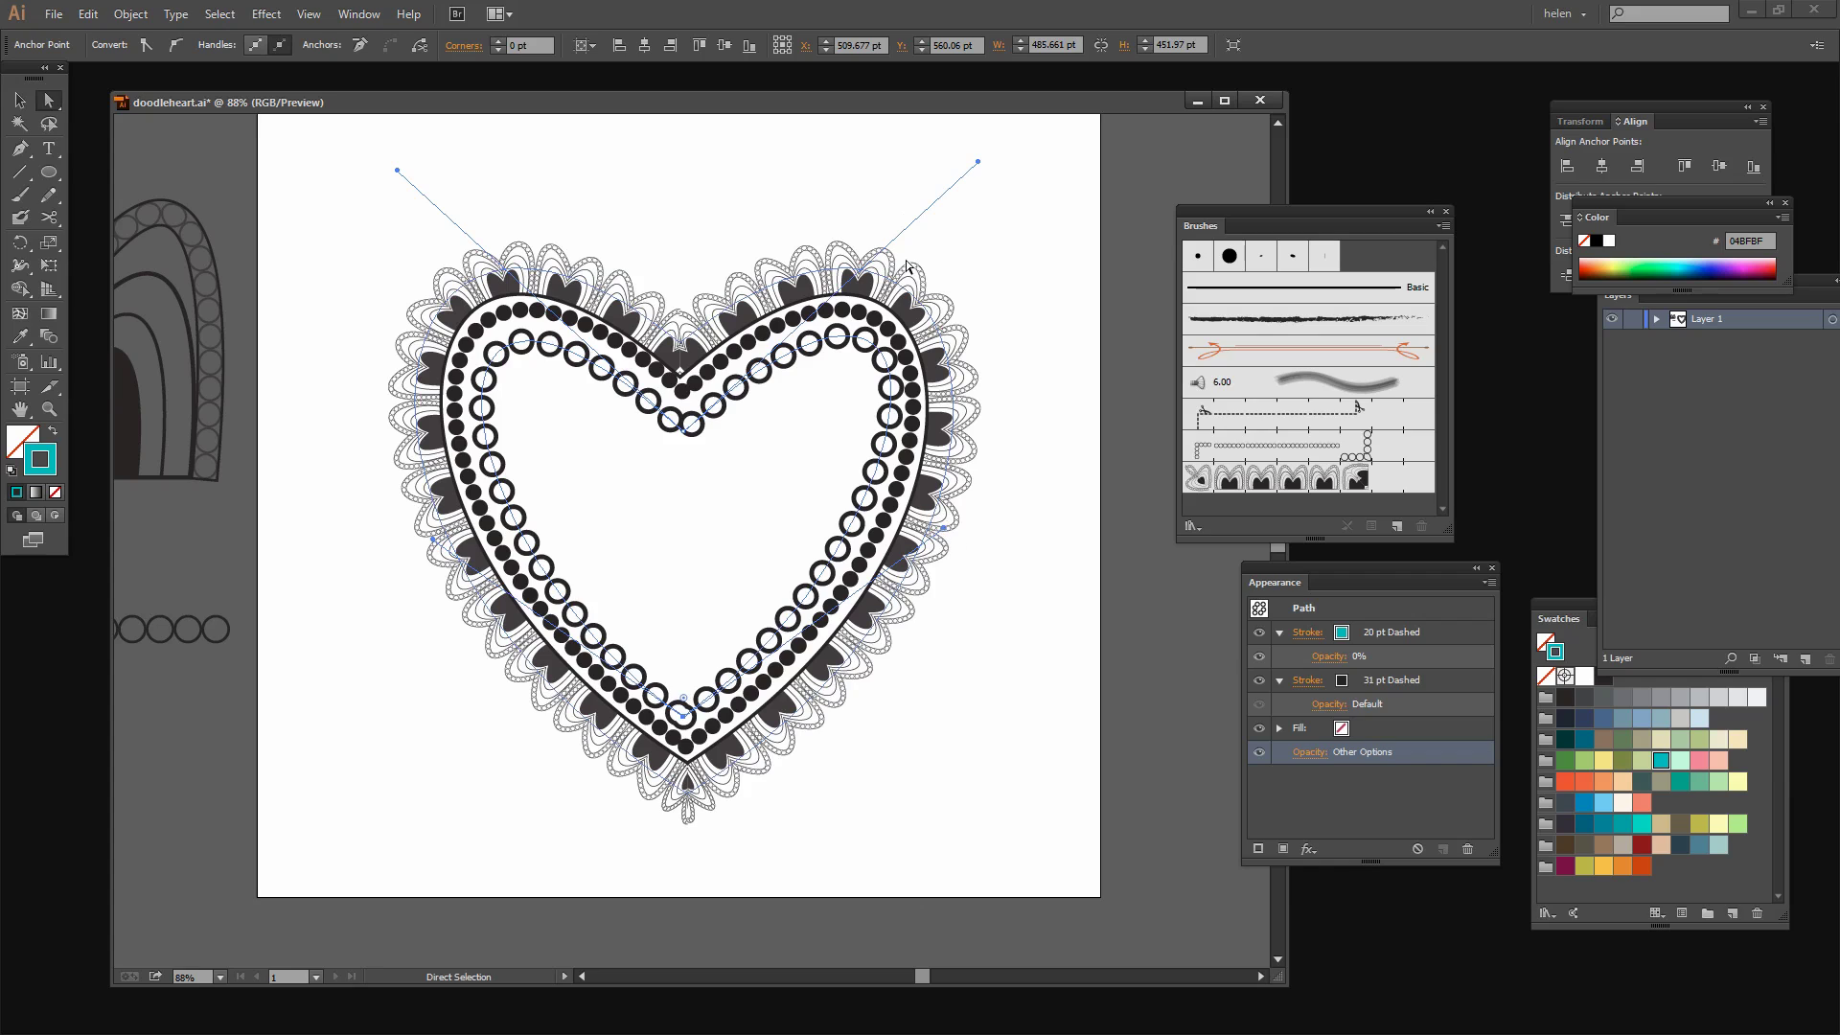
pyautogui.moveTo(978, 164); pyautogui.dragTo(979, 166)
pyautogui.moveTo(979, 164); pyautogui.dragTo(970, 170)
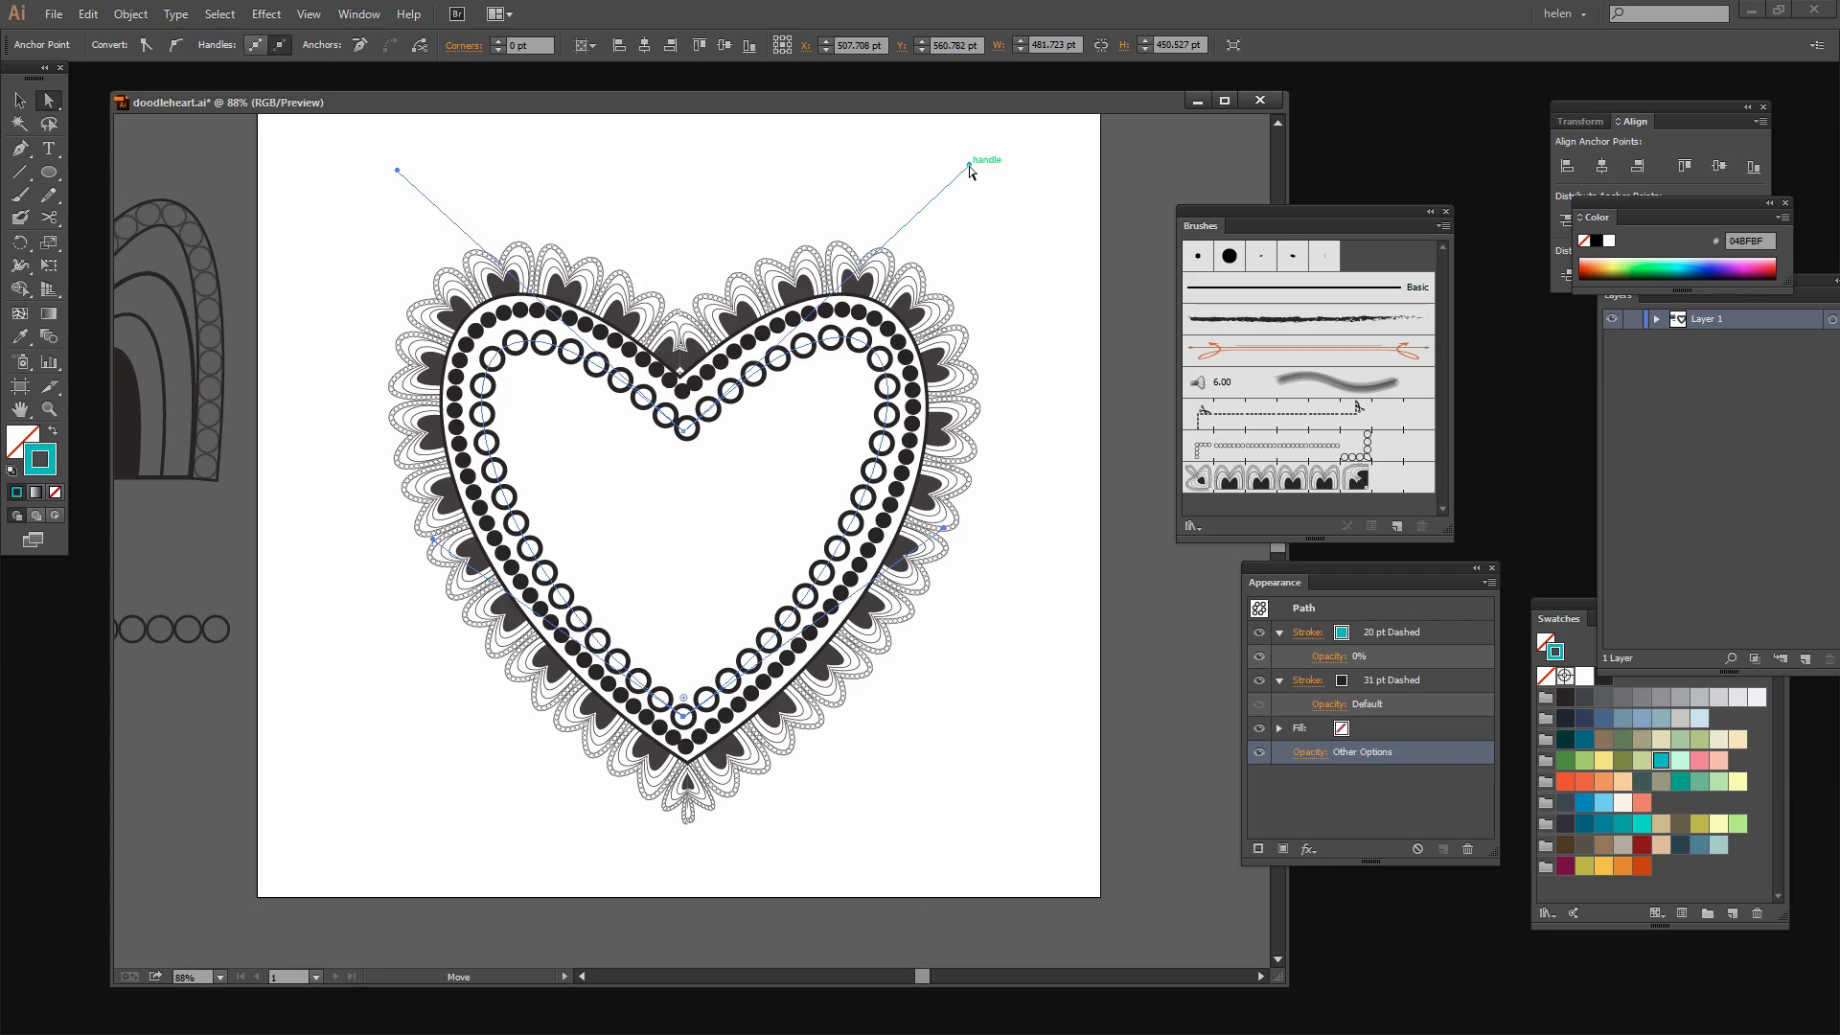
pyautogui.click(874, 862)
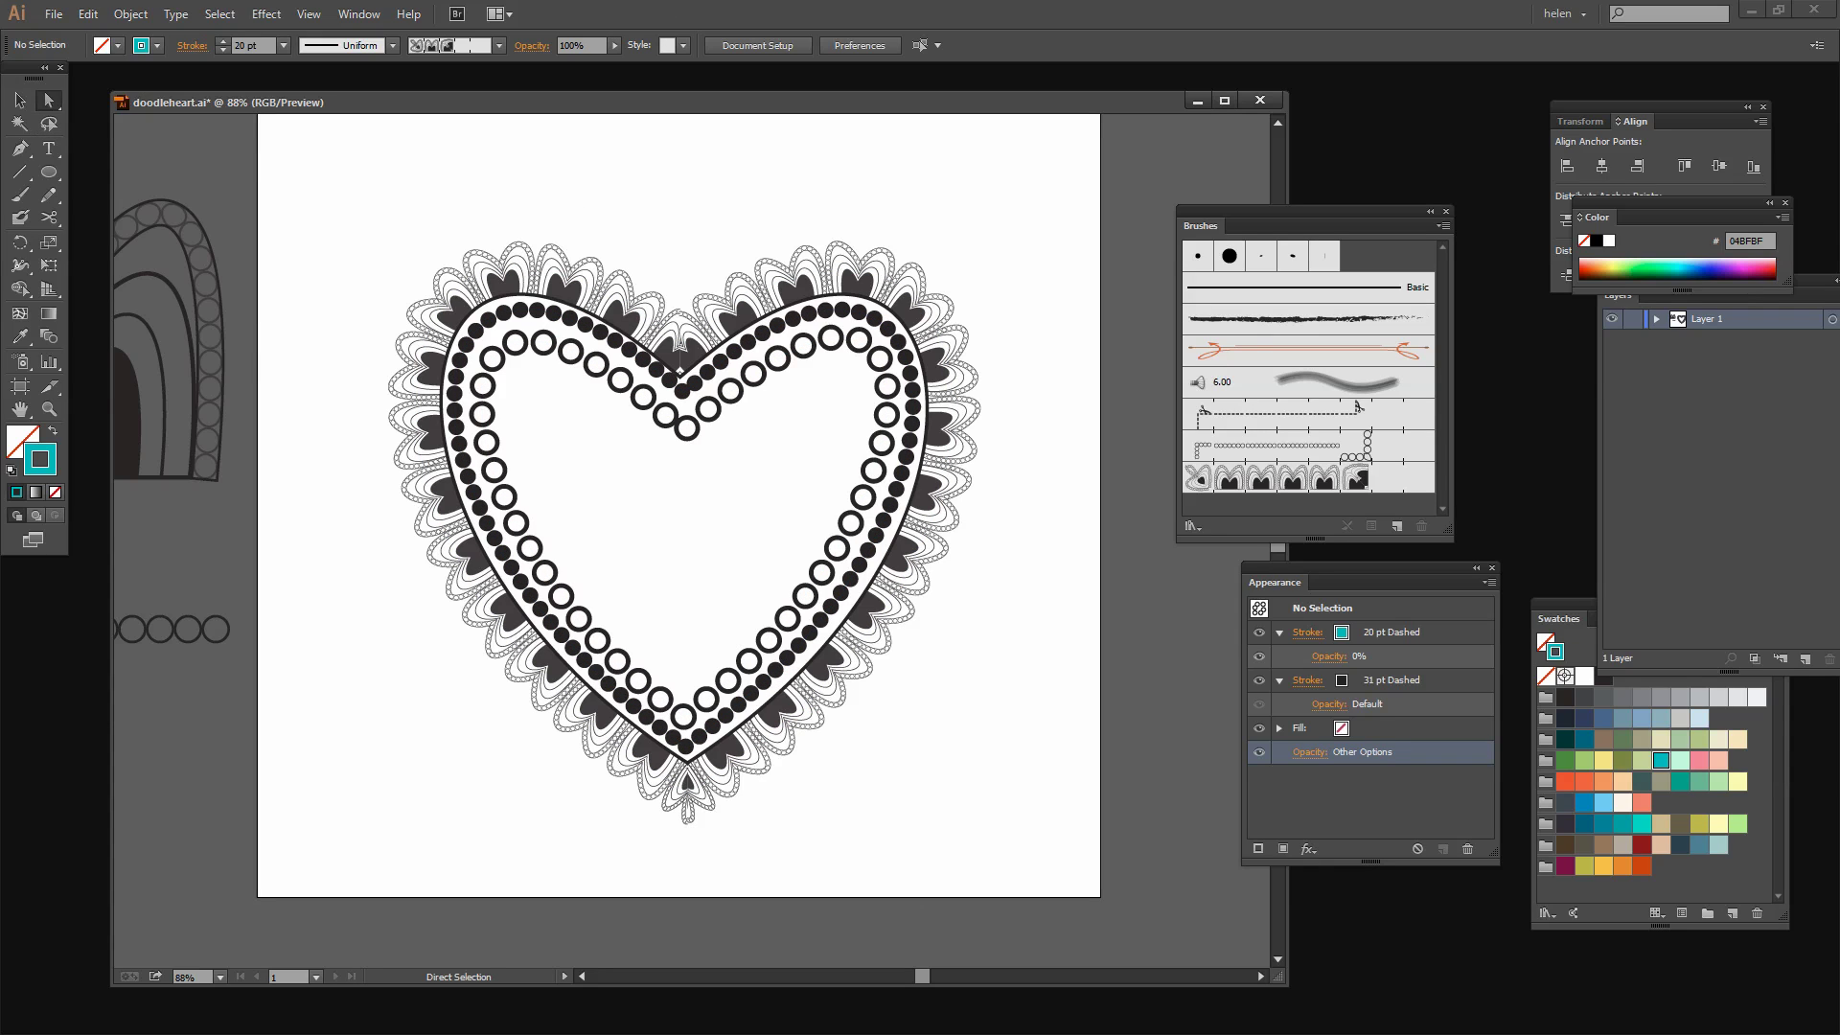
# Step: Create a copy of the ring heart scaled uniformly to 70%, without scaling strokes and effects
pyautogui.click(19, 100)
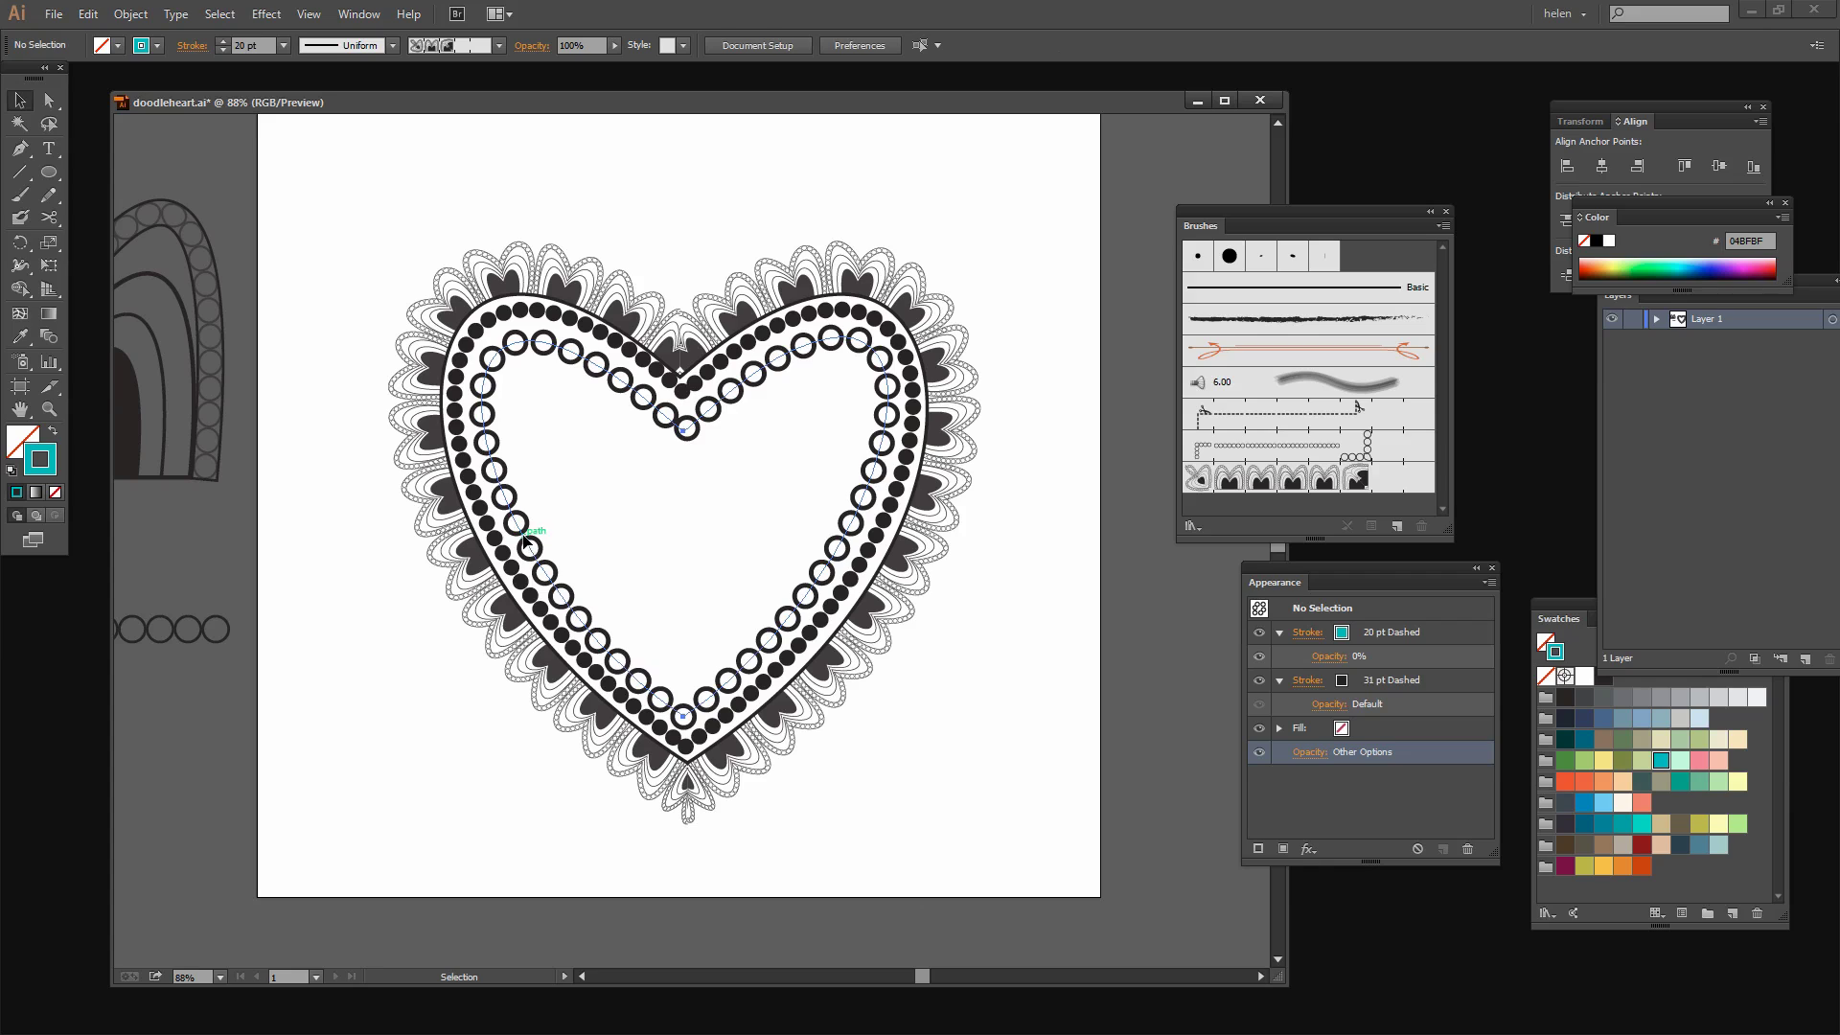
pyautogui.click(559, 584)
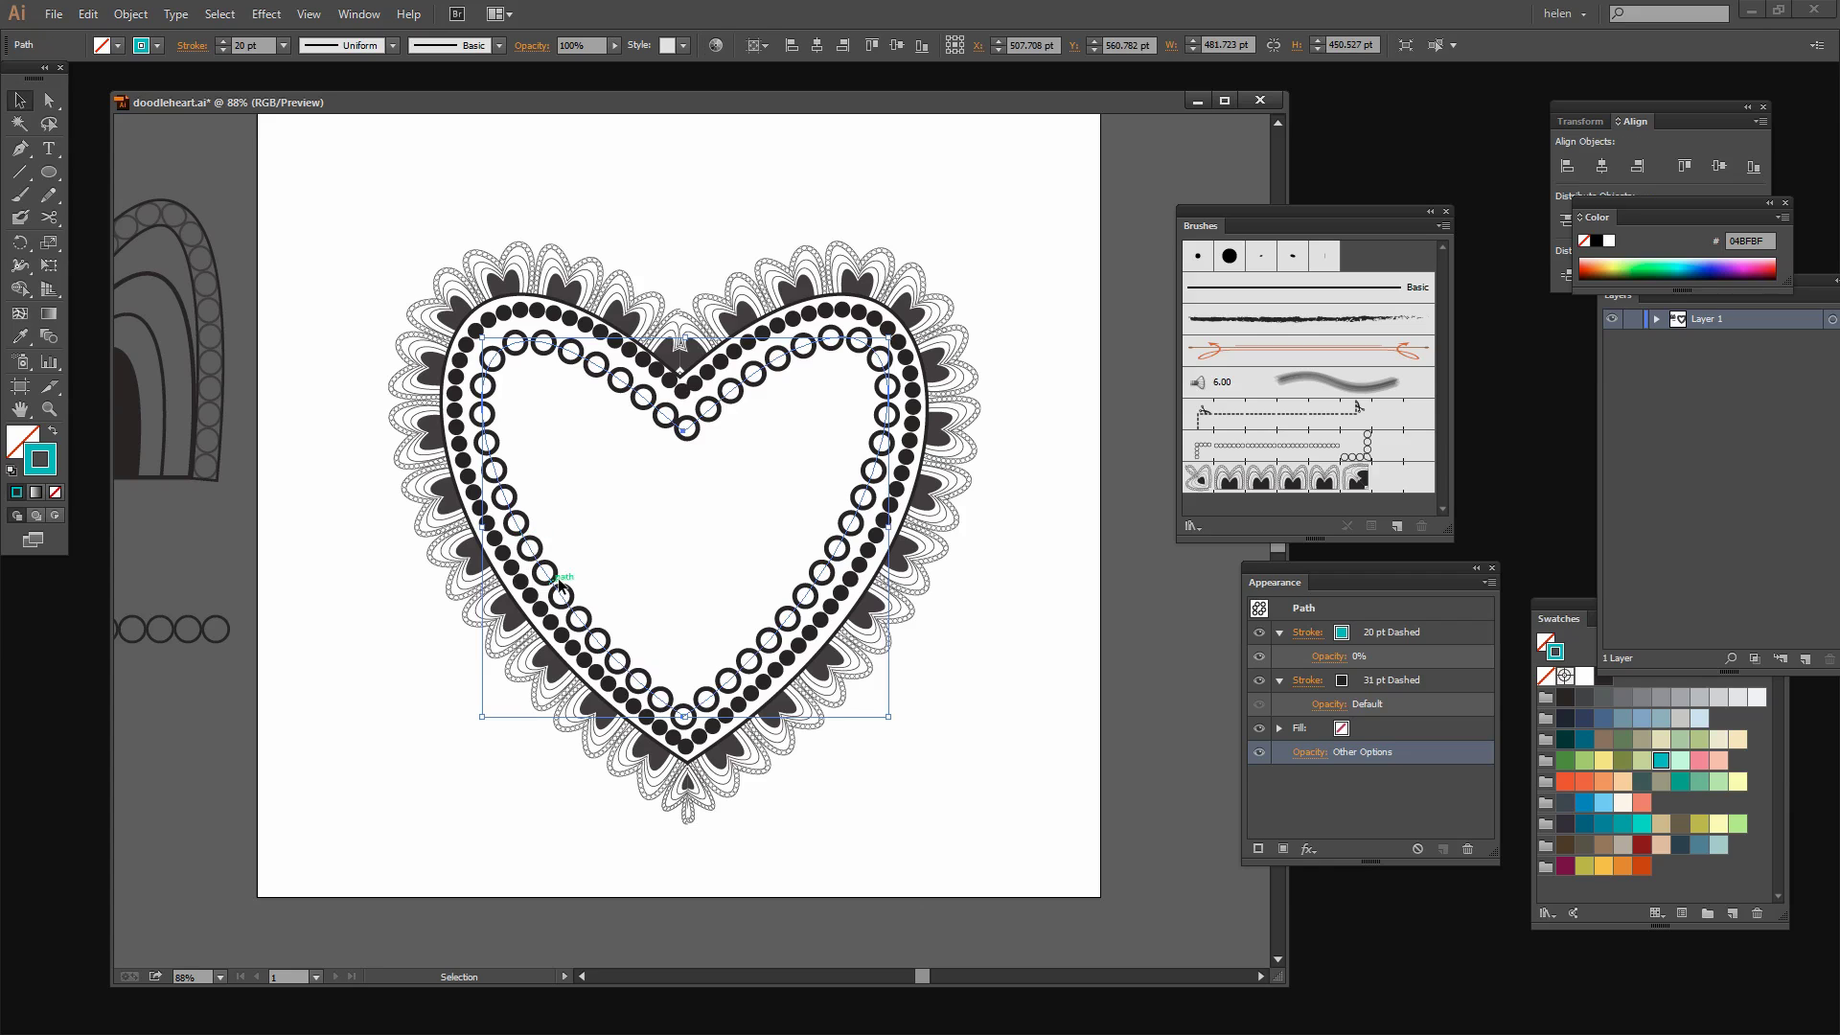
pyautogui.click(130, 14)
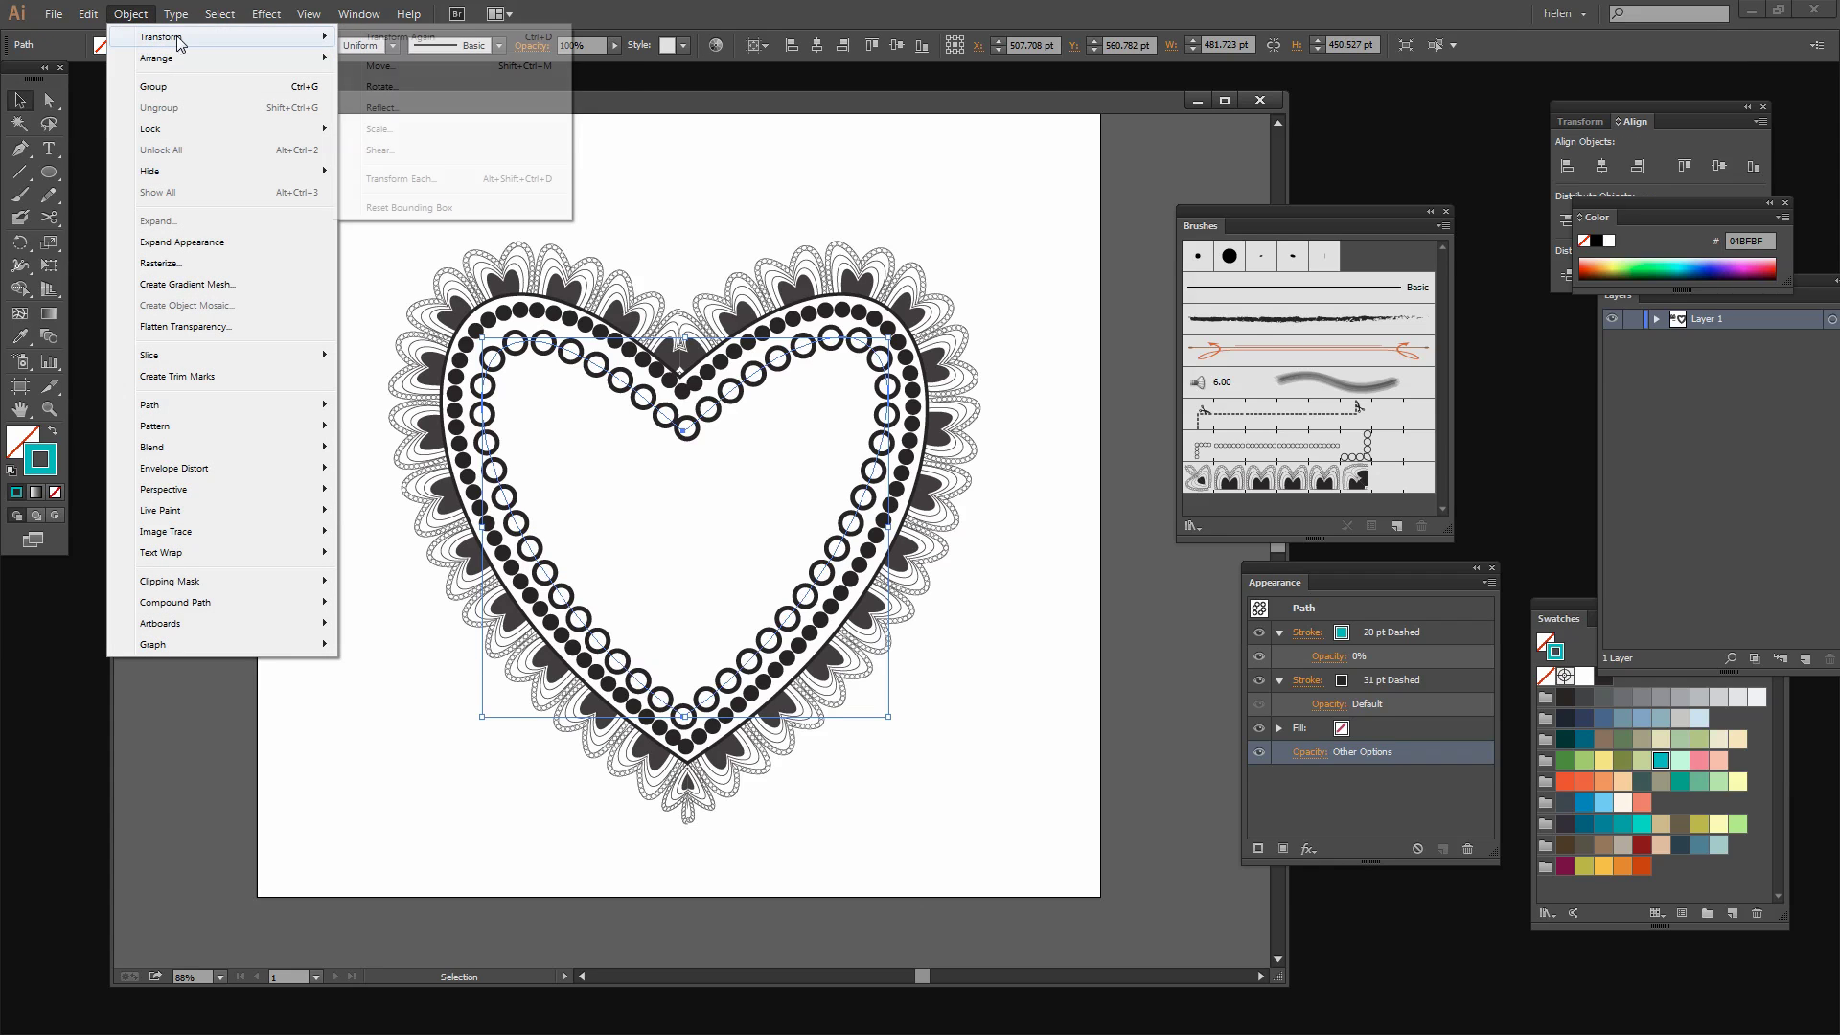
pyautogui.click(395, 131)
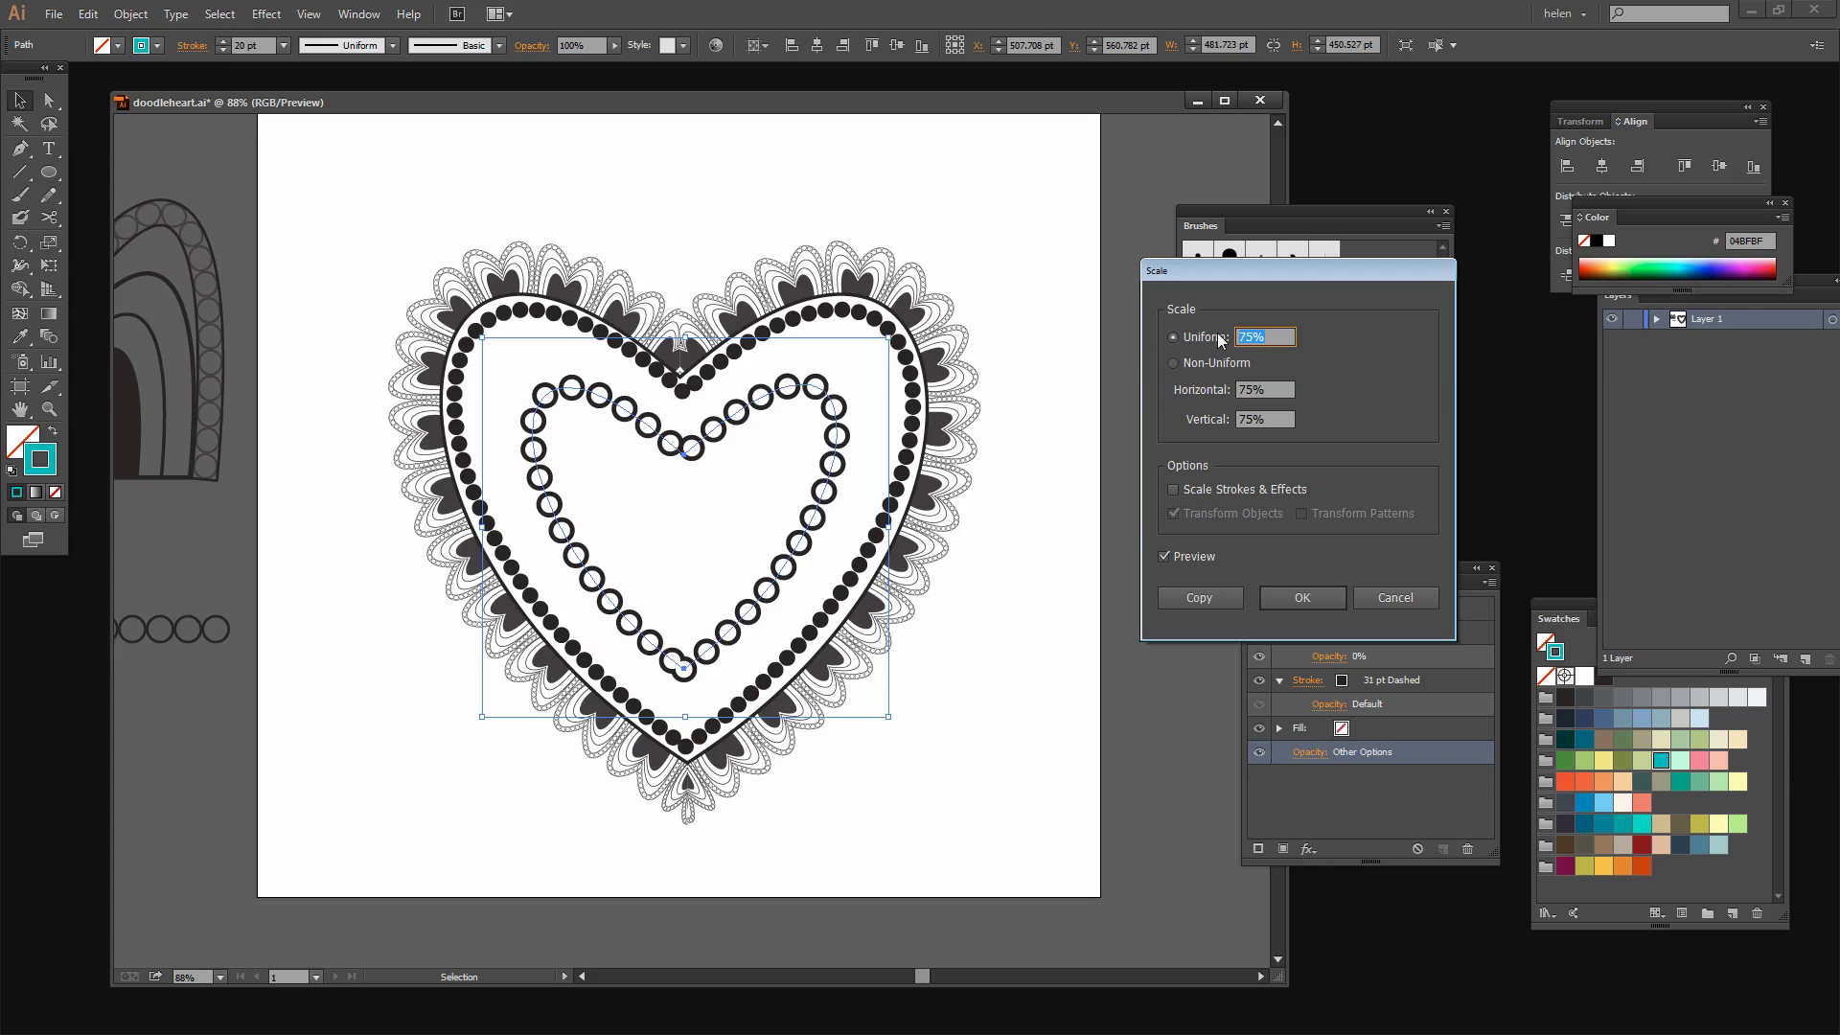
pyautogui.write('6')
pyautogui.press('BackSpace')
pyautogui.write('70')
pyautogui.press('Tab')
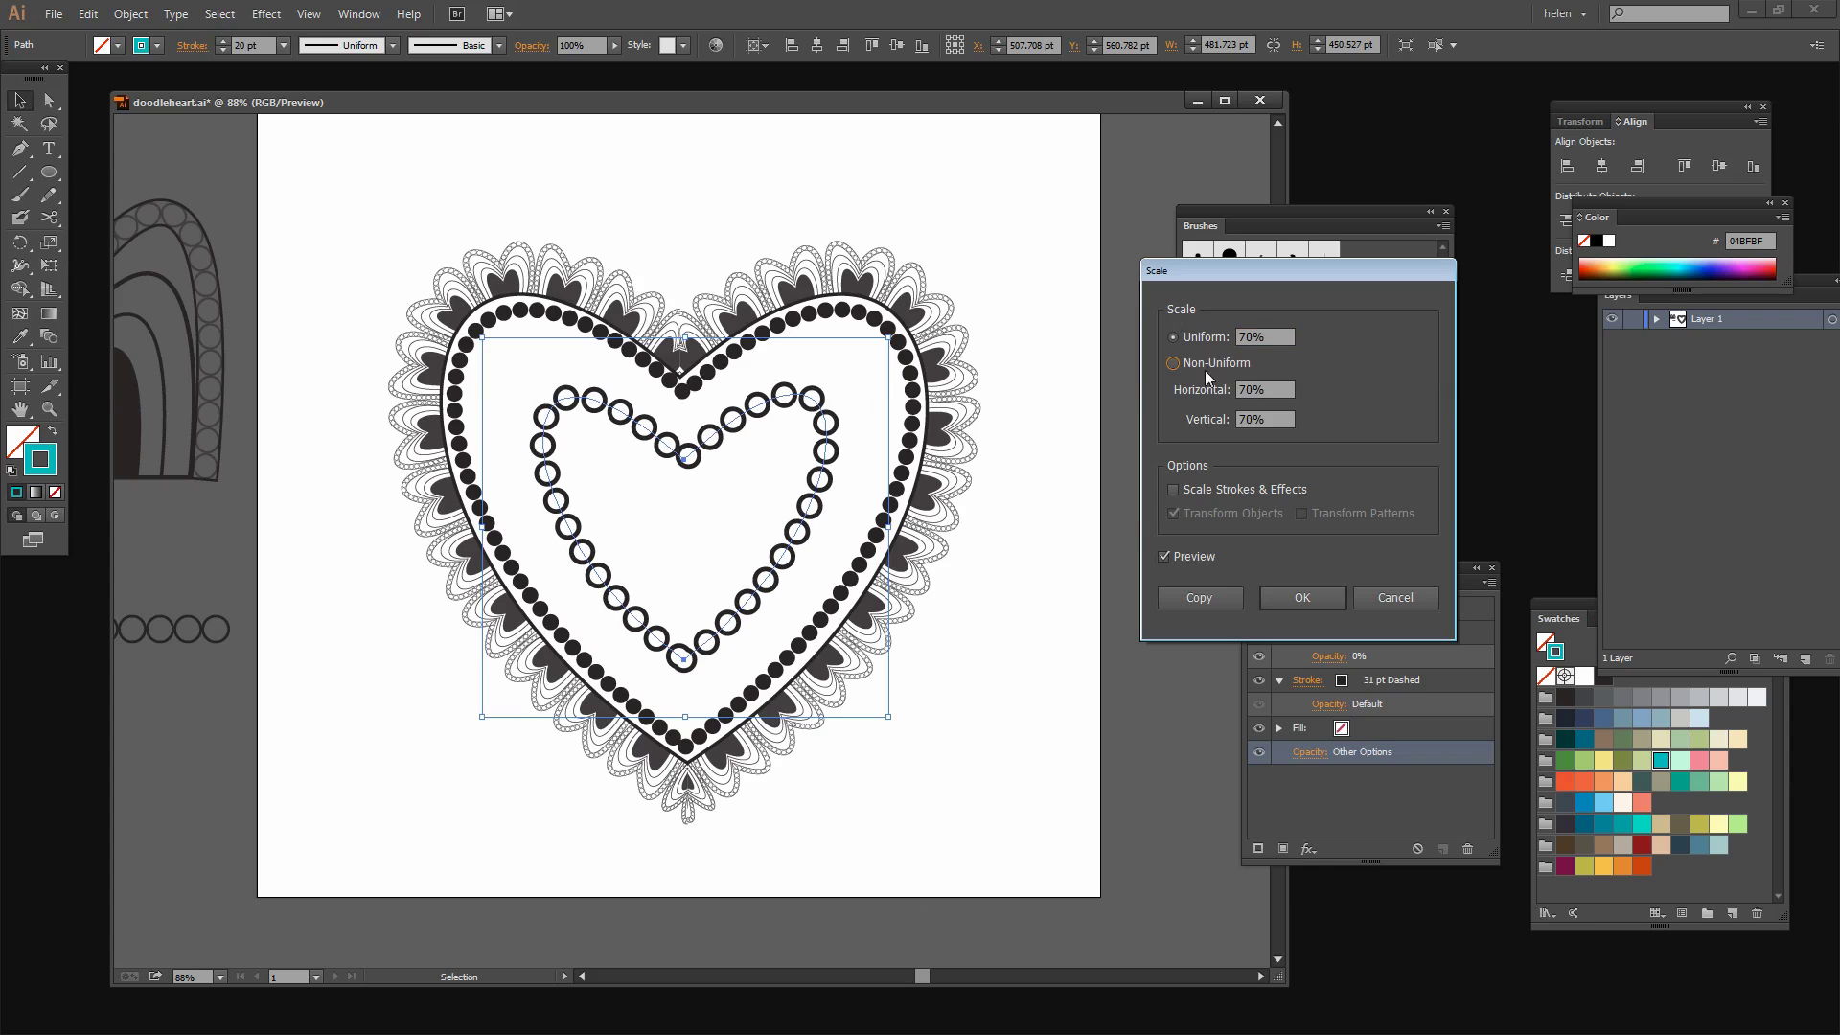
pyautogui.click(1198, 600)
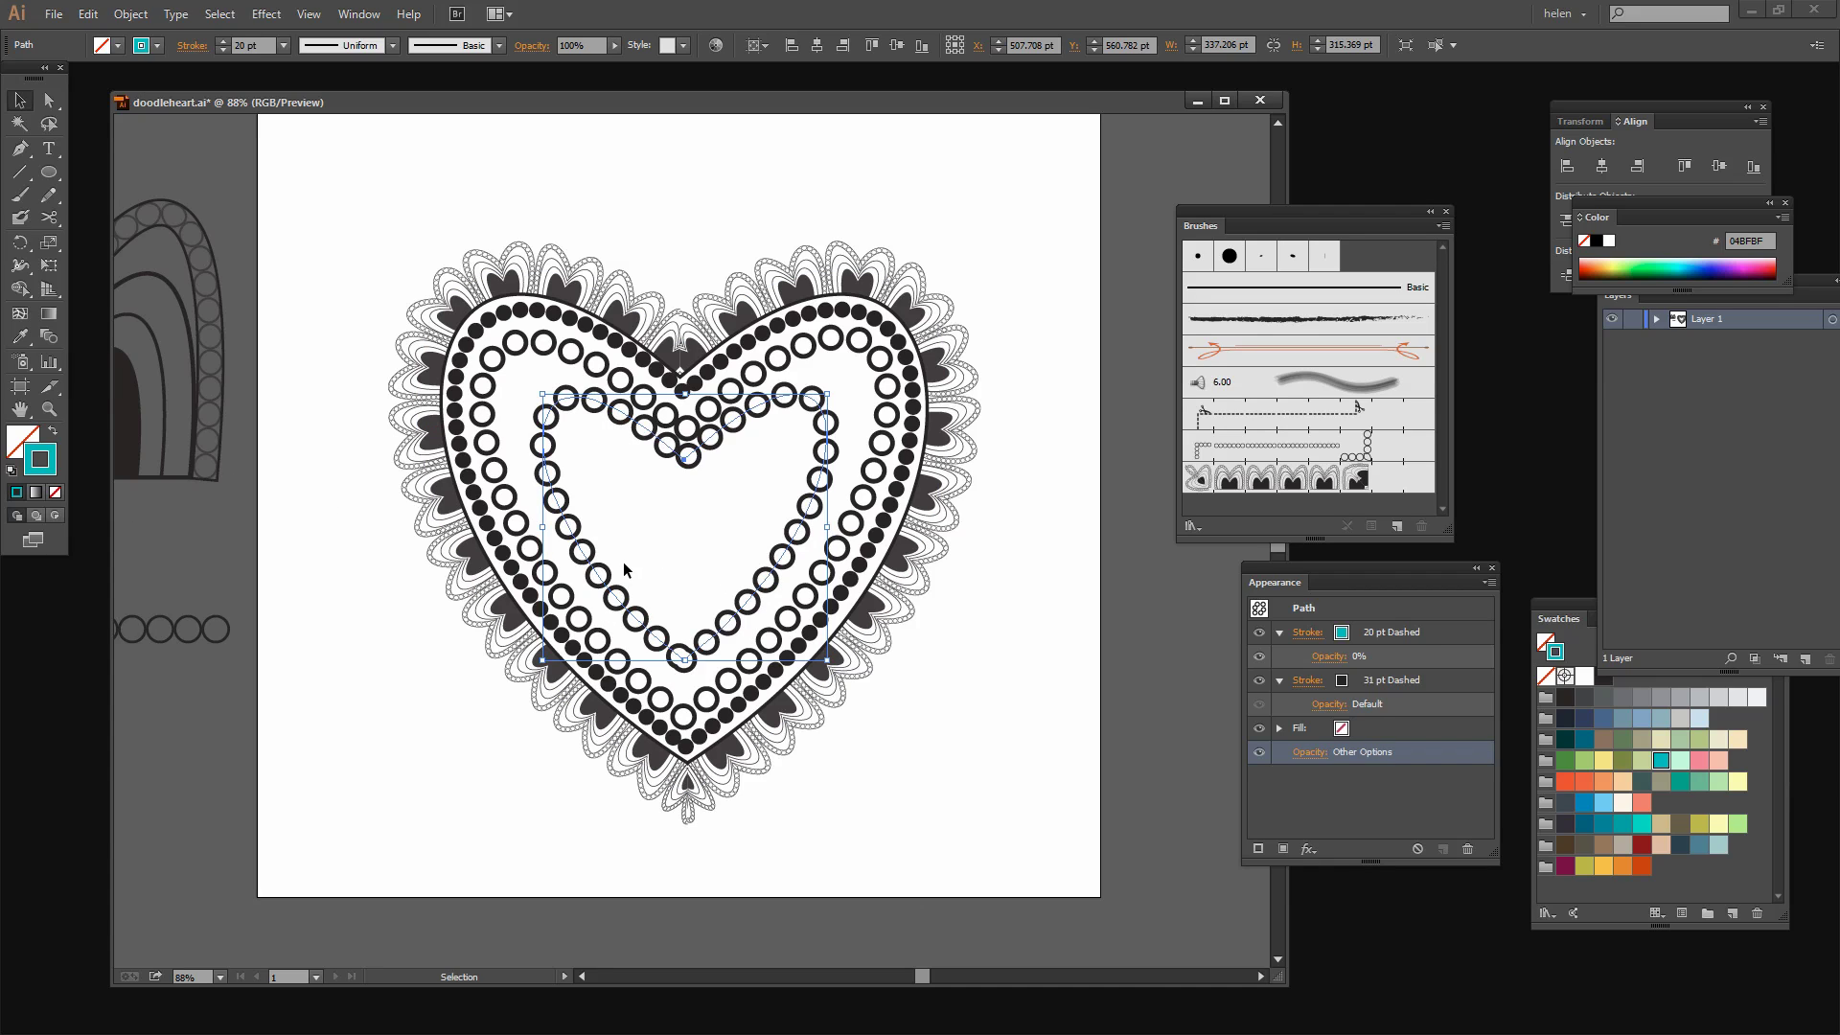
# Step: Reset the smaller heart copy to the default fill and stroke, remove its fill, and make the stroke active
pyautogui.press('d')
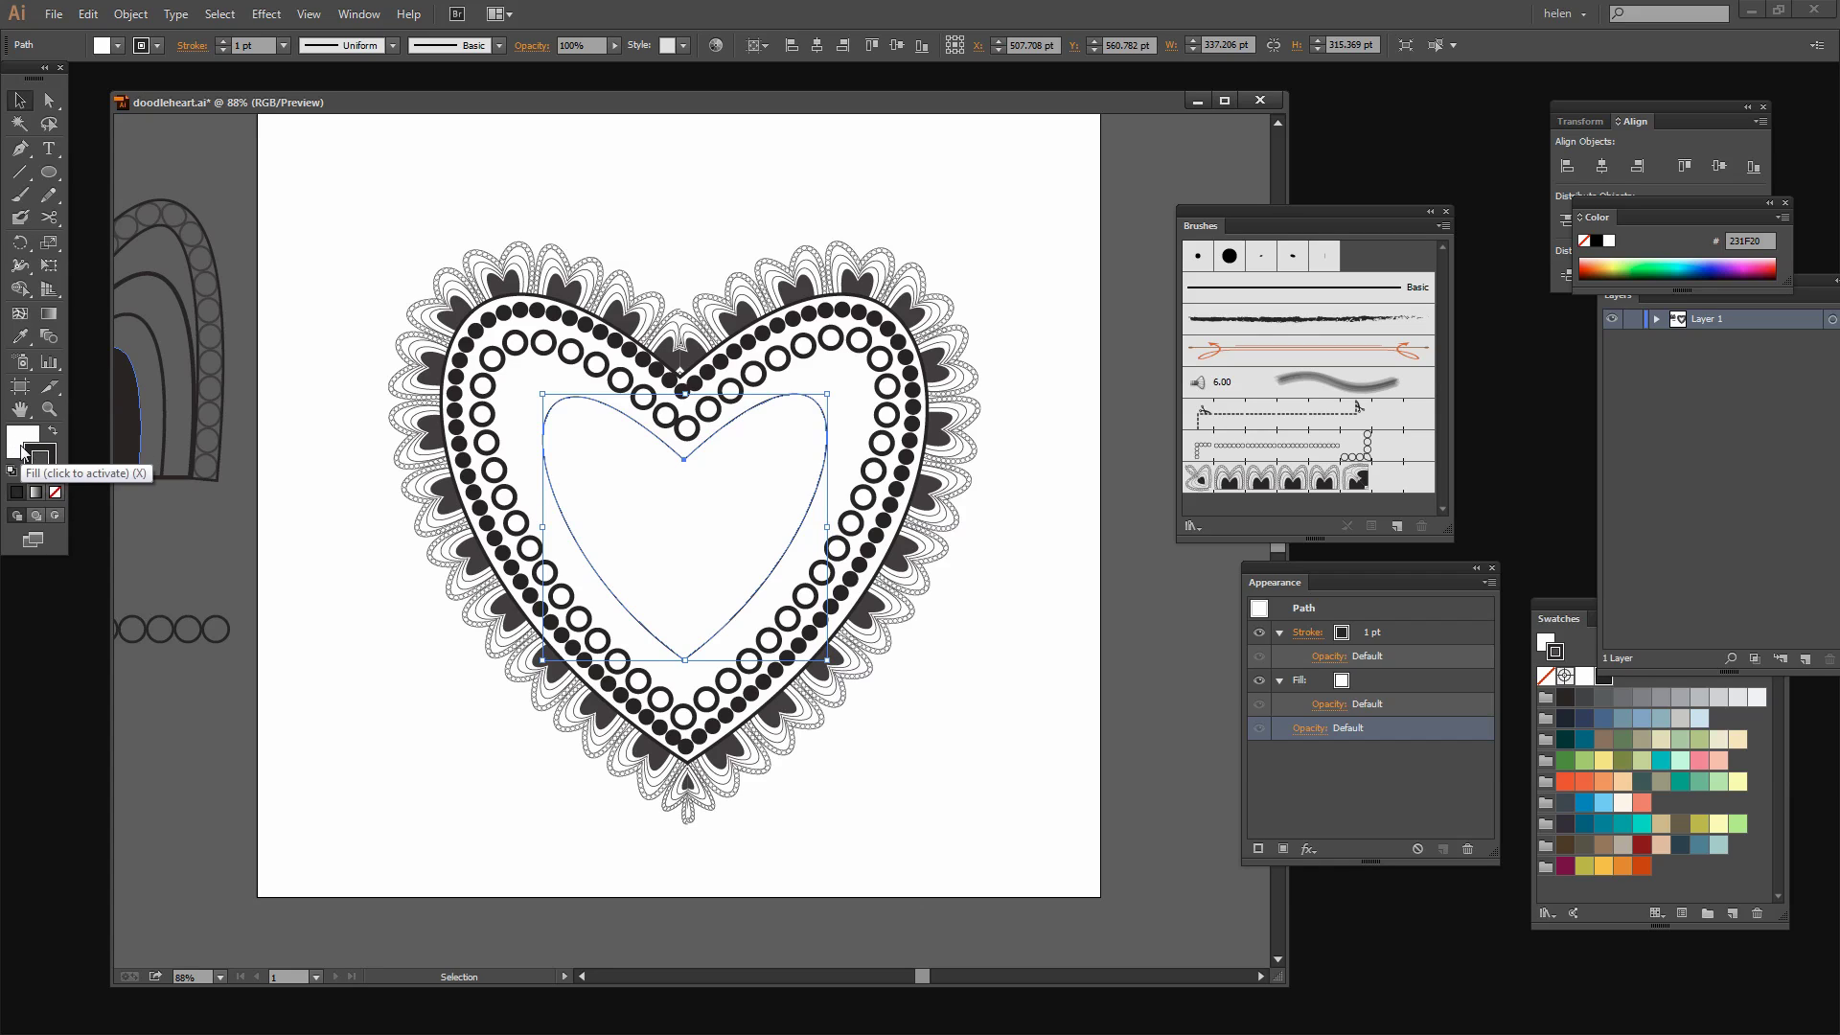
pyautogui.click(22, 444)
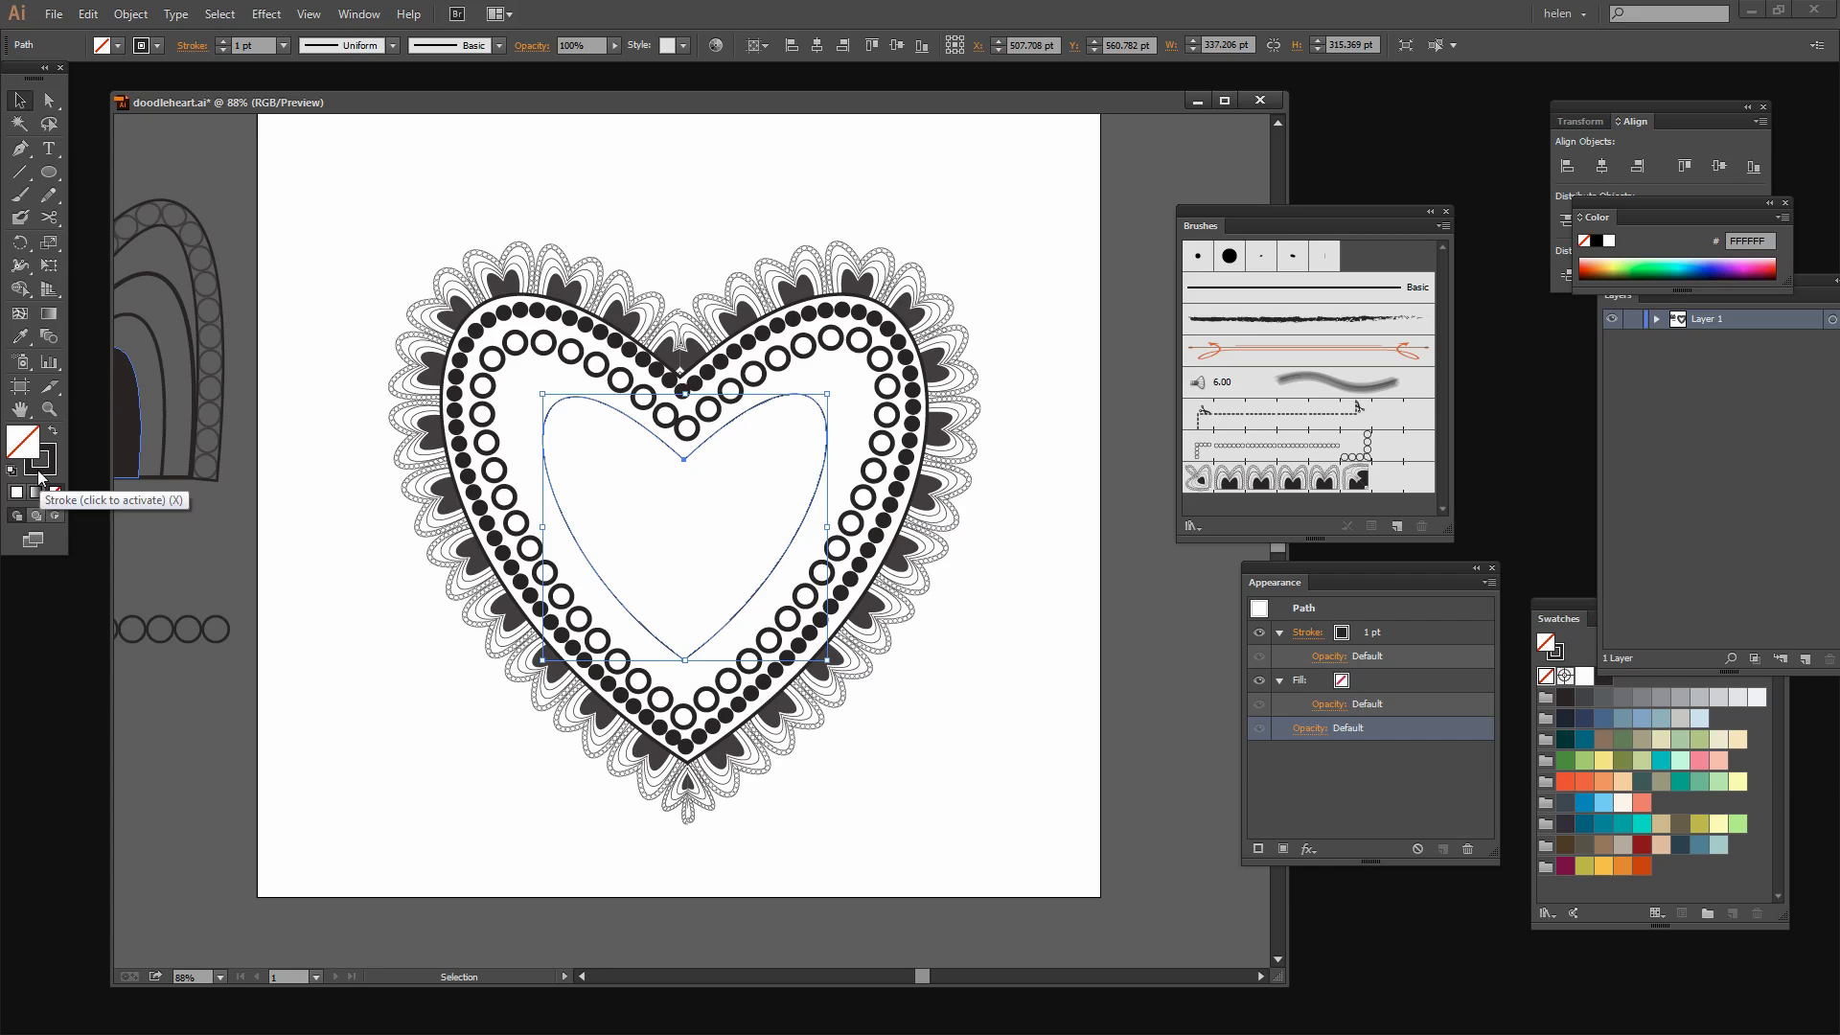
pyautogui.click(55, 492)
pyautogui.press('x')
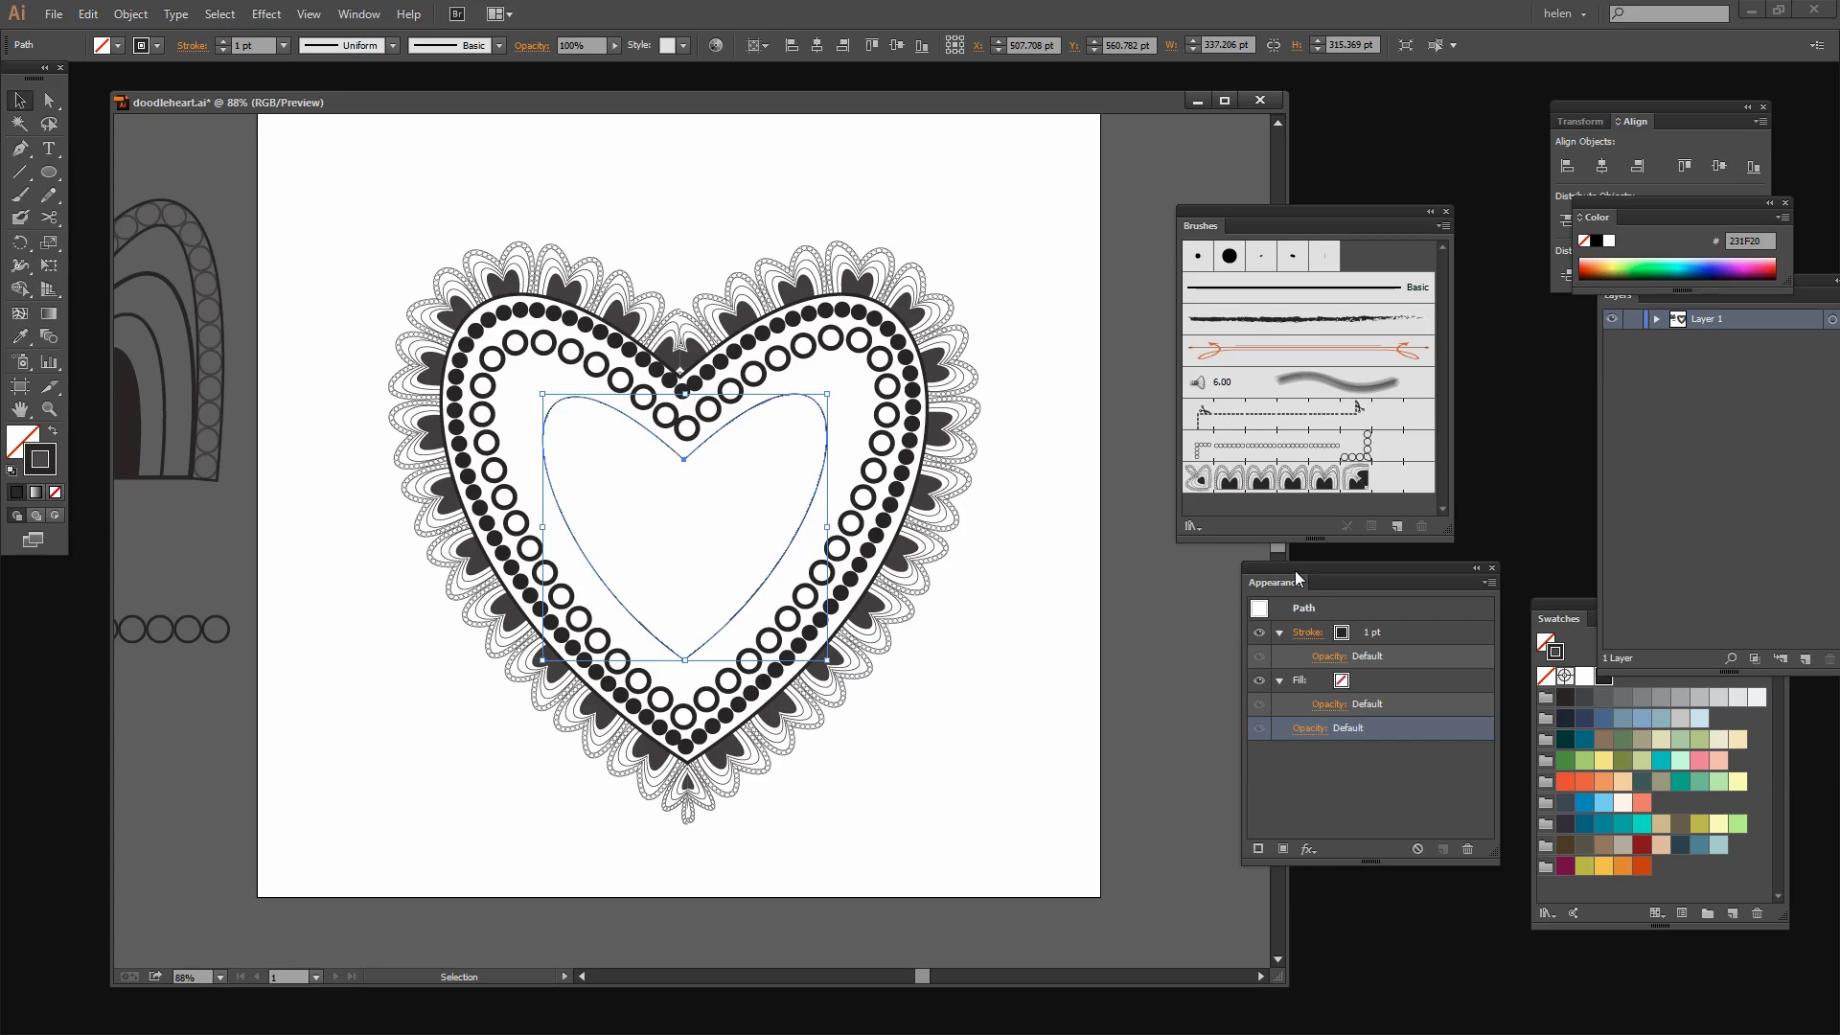
# Step: Move the Appearance panel beside the inner heart and set the heart's black stroke weight to 31 pt
pyautogui.moveTo(1296, 578); pyautogui.dragTo(939, 588)
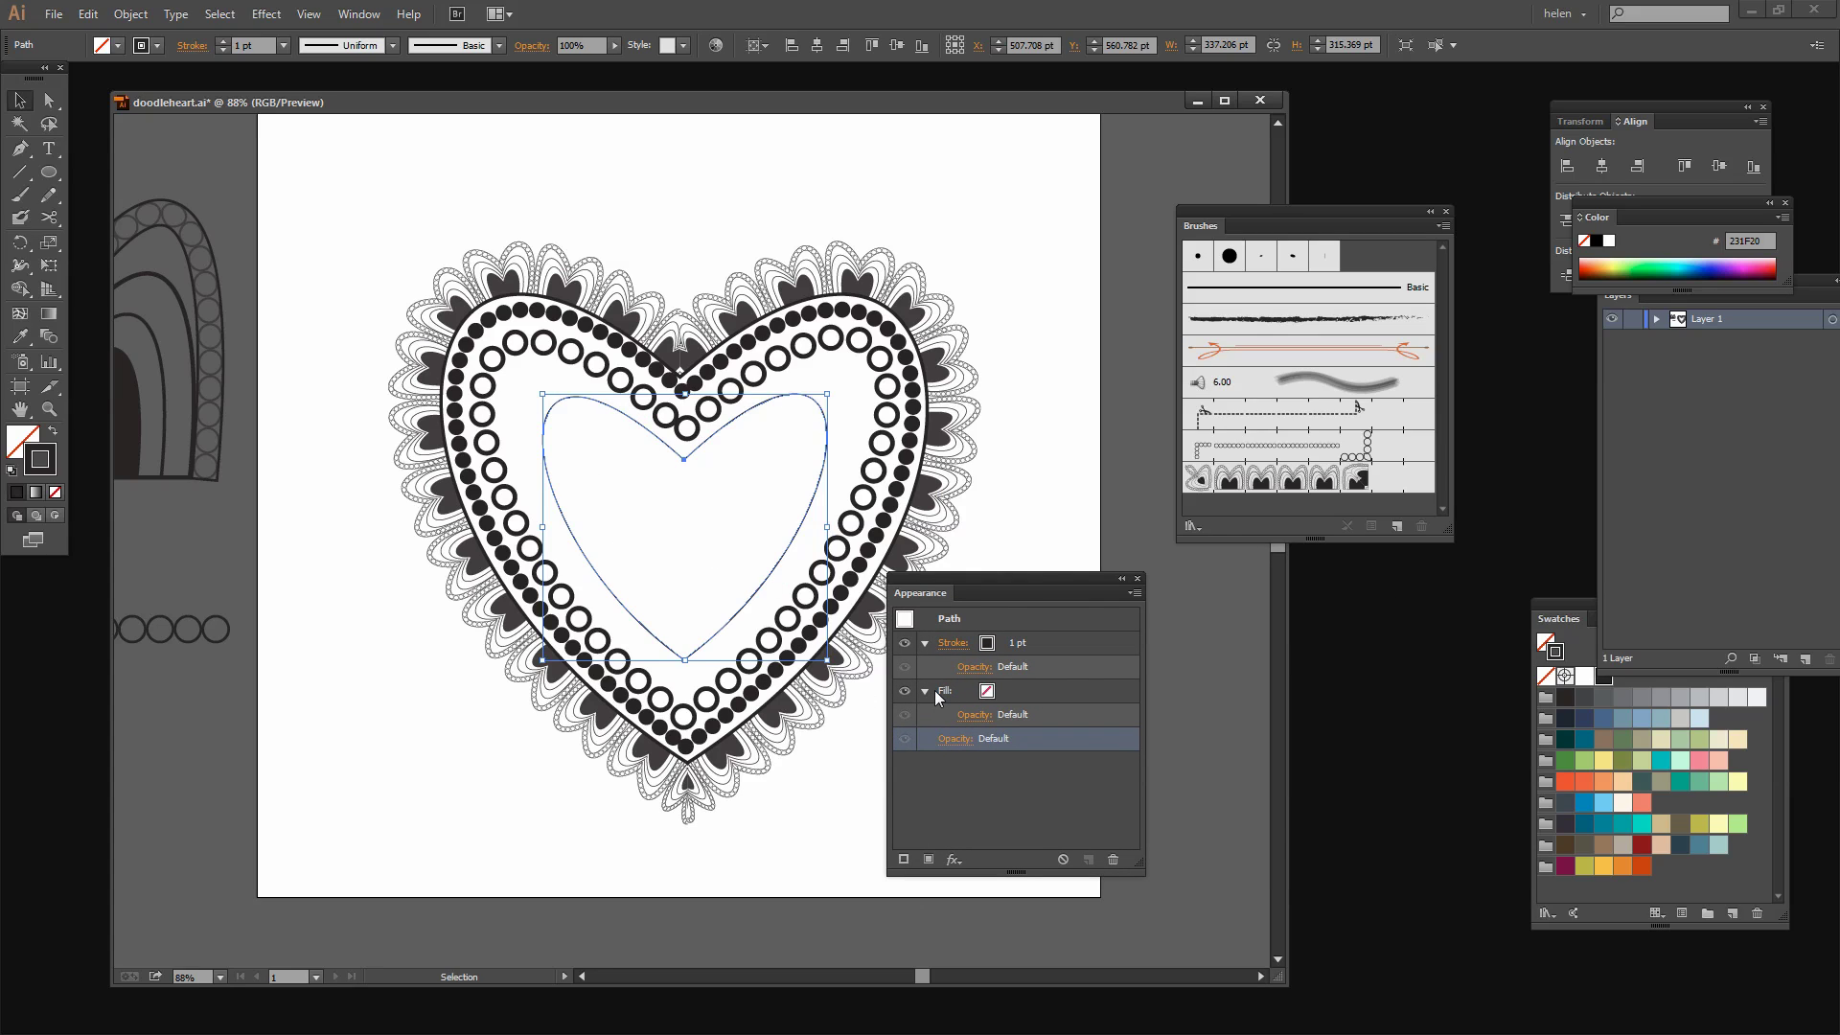
pyautogui.click(1015, 644)
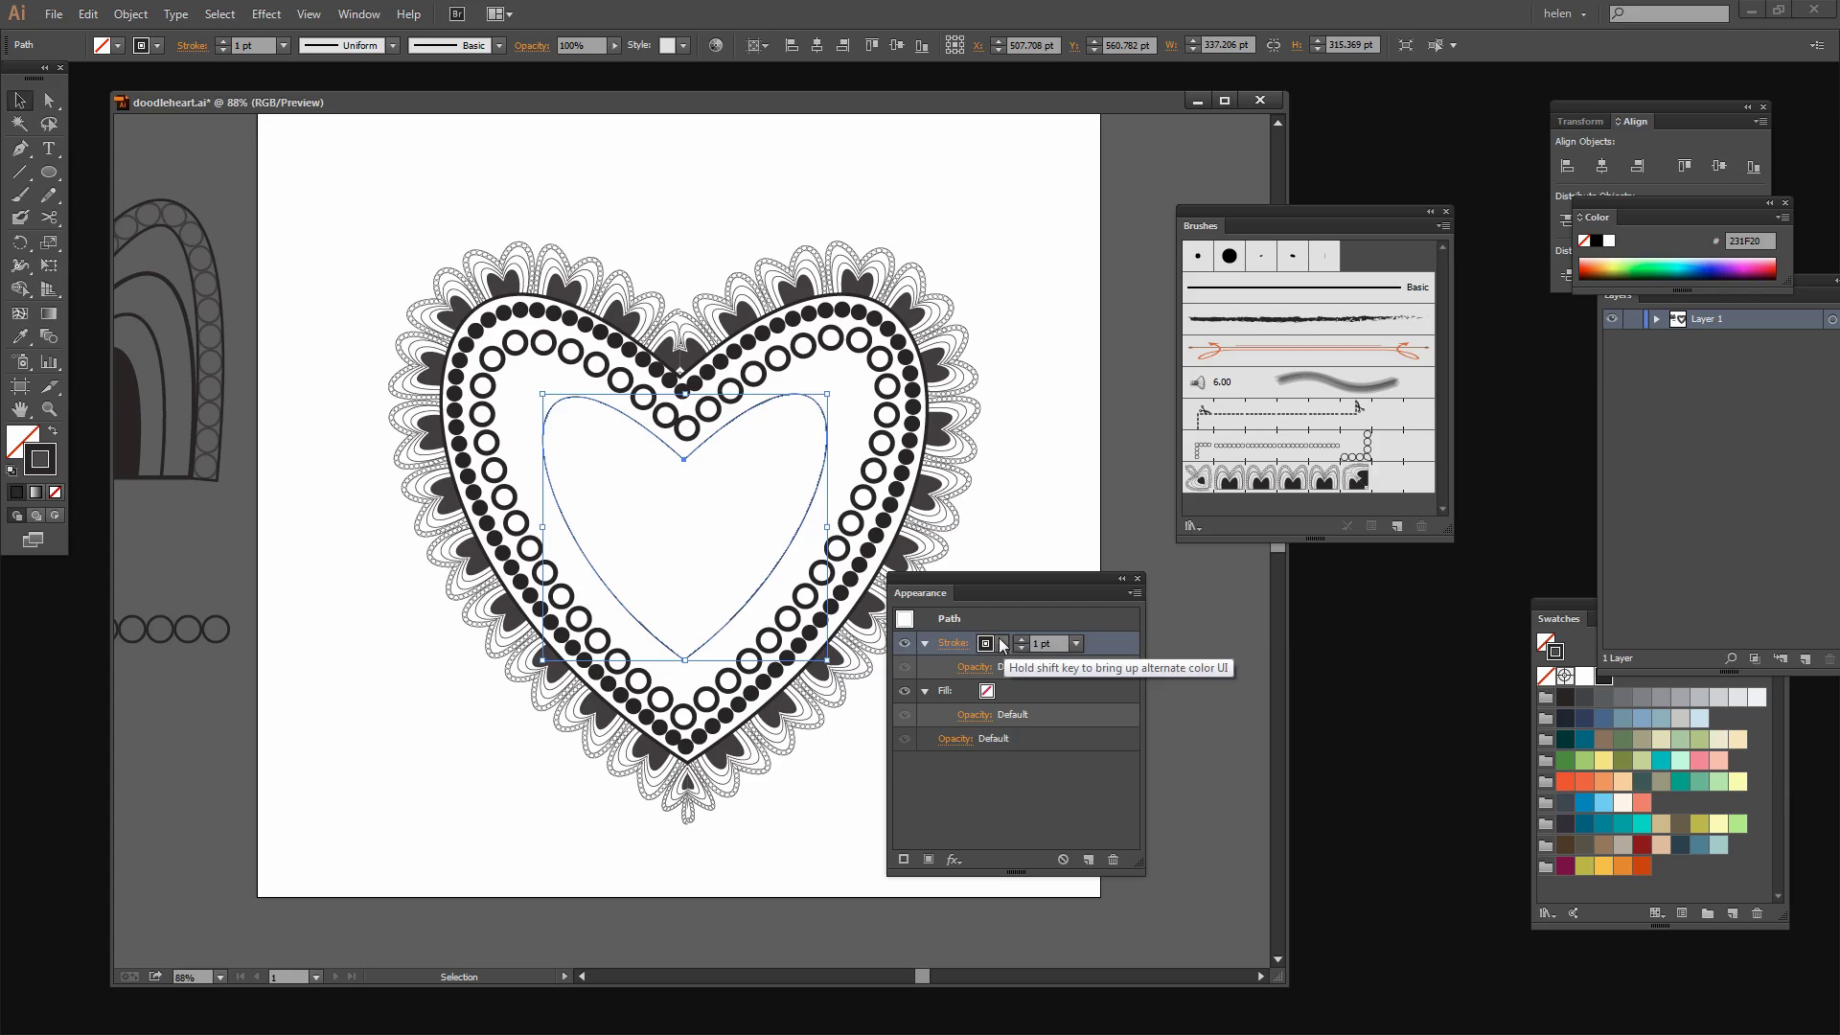
pyautogui.click(1020, 640)
pyautogui.click(1021, 640)
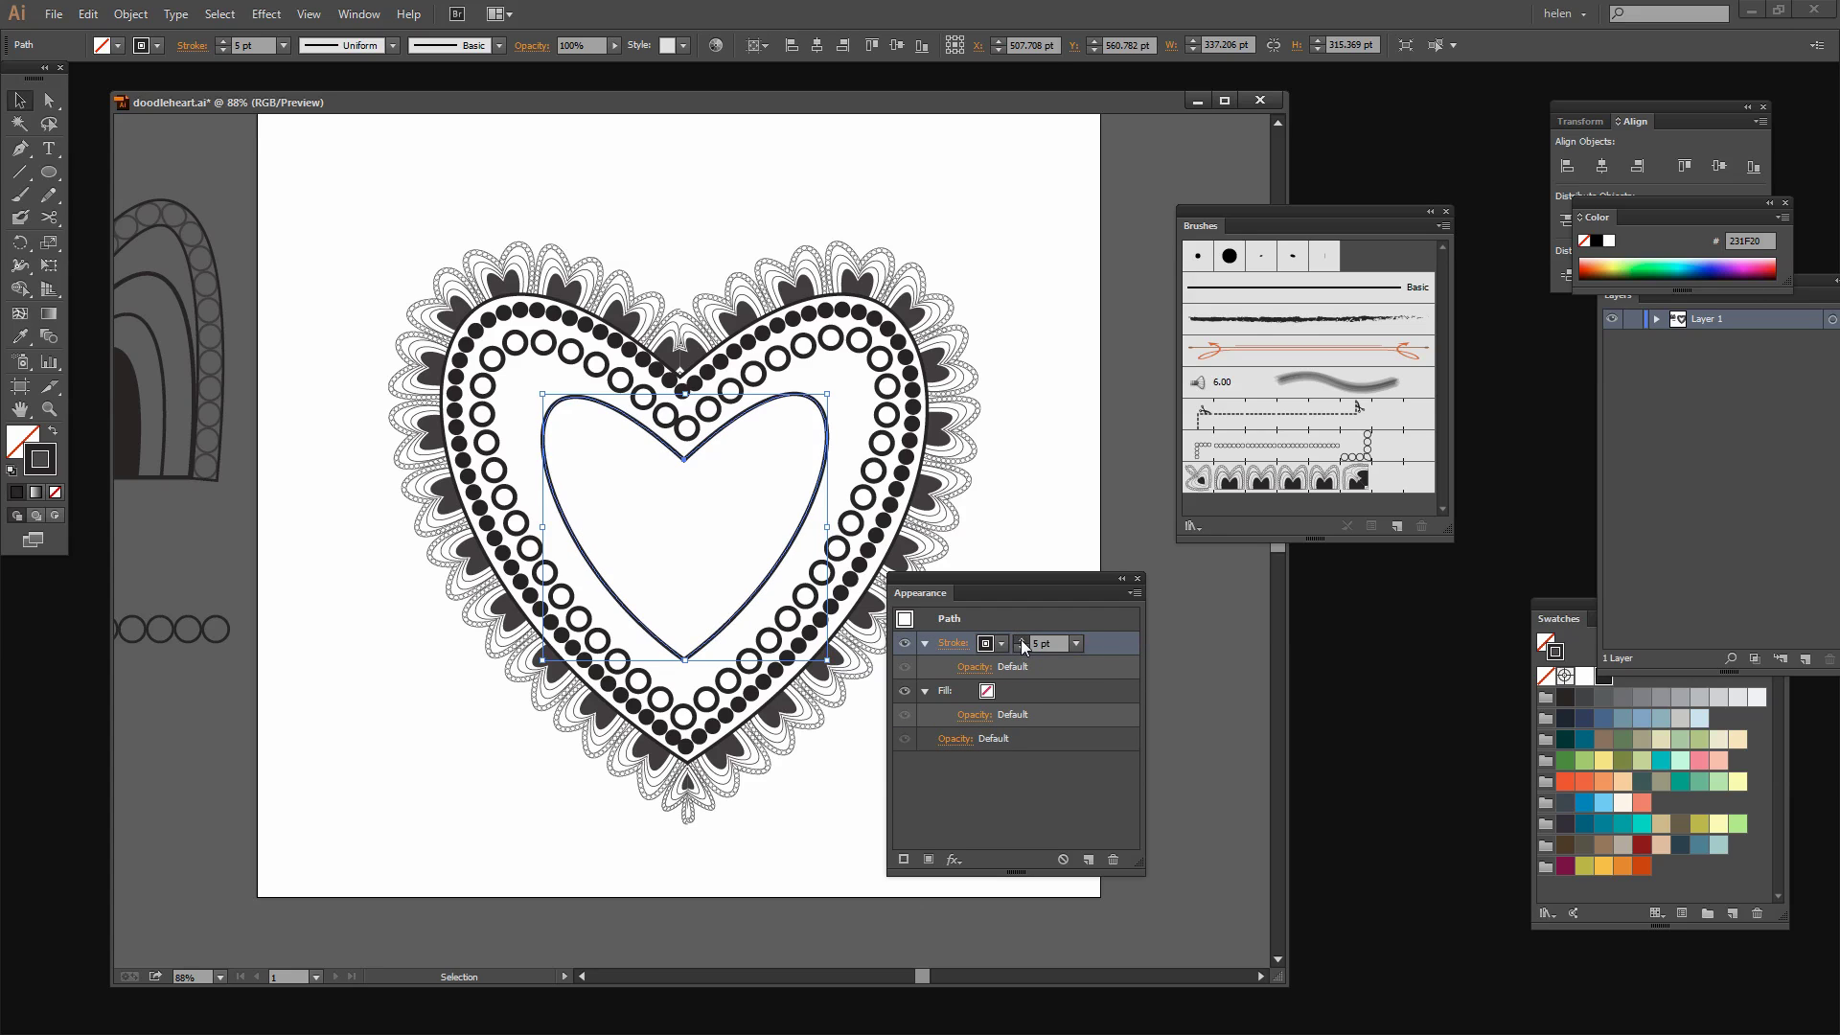
pyautogui.click(1021, 640)
pyautogui.click(1020, 640)
pyautogui.click(1021, 640)
pyautogui.click(1021, 640)
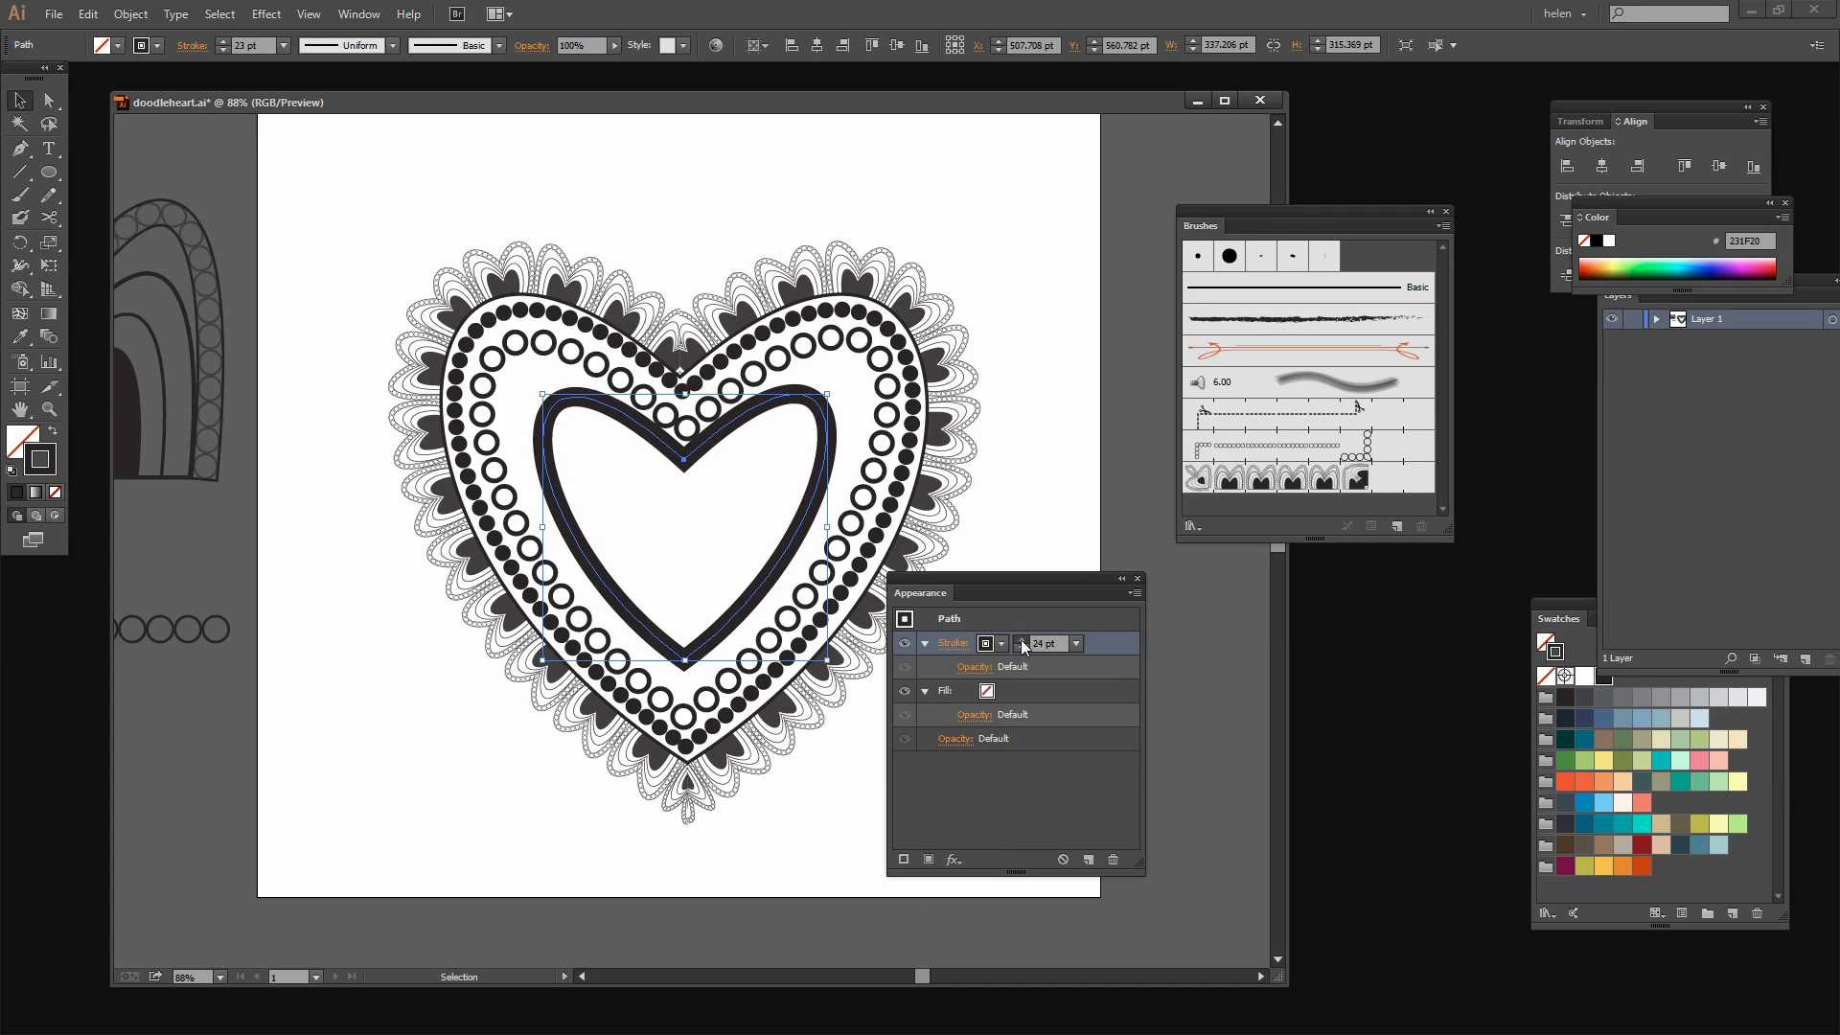
pyautogui.click(1021, 640)
pyautogui.click(1020, 640)
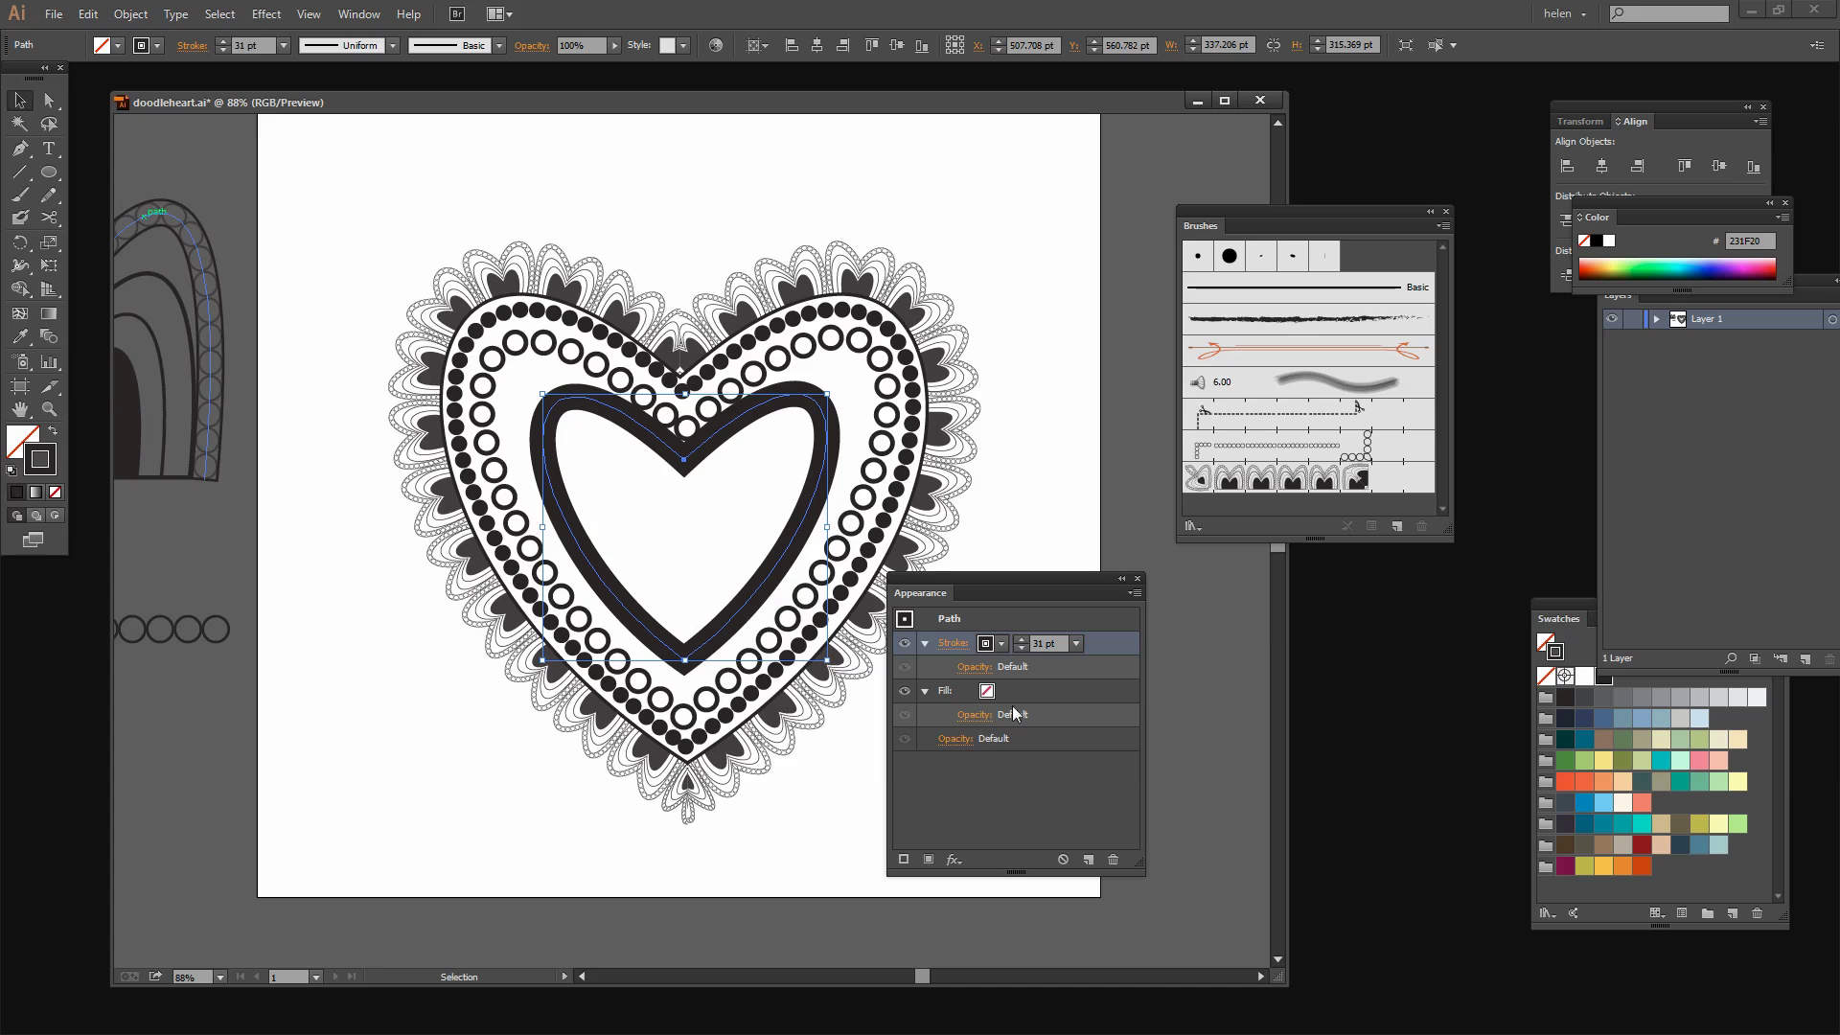
# Step: Turn on dashed line for the inner heart's stroke and raise the dash length to 35 pt
pyautogui.click(951, 643)
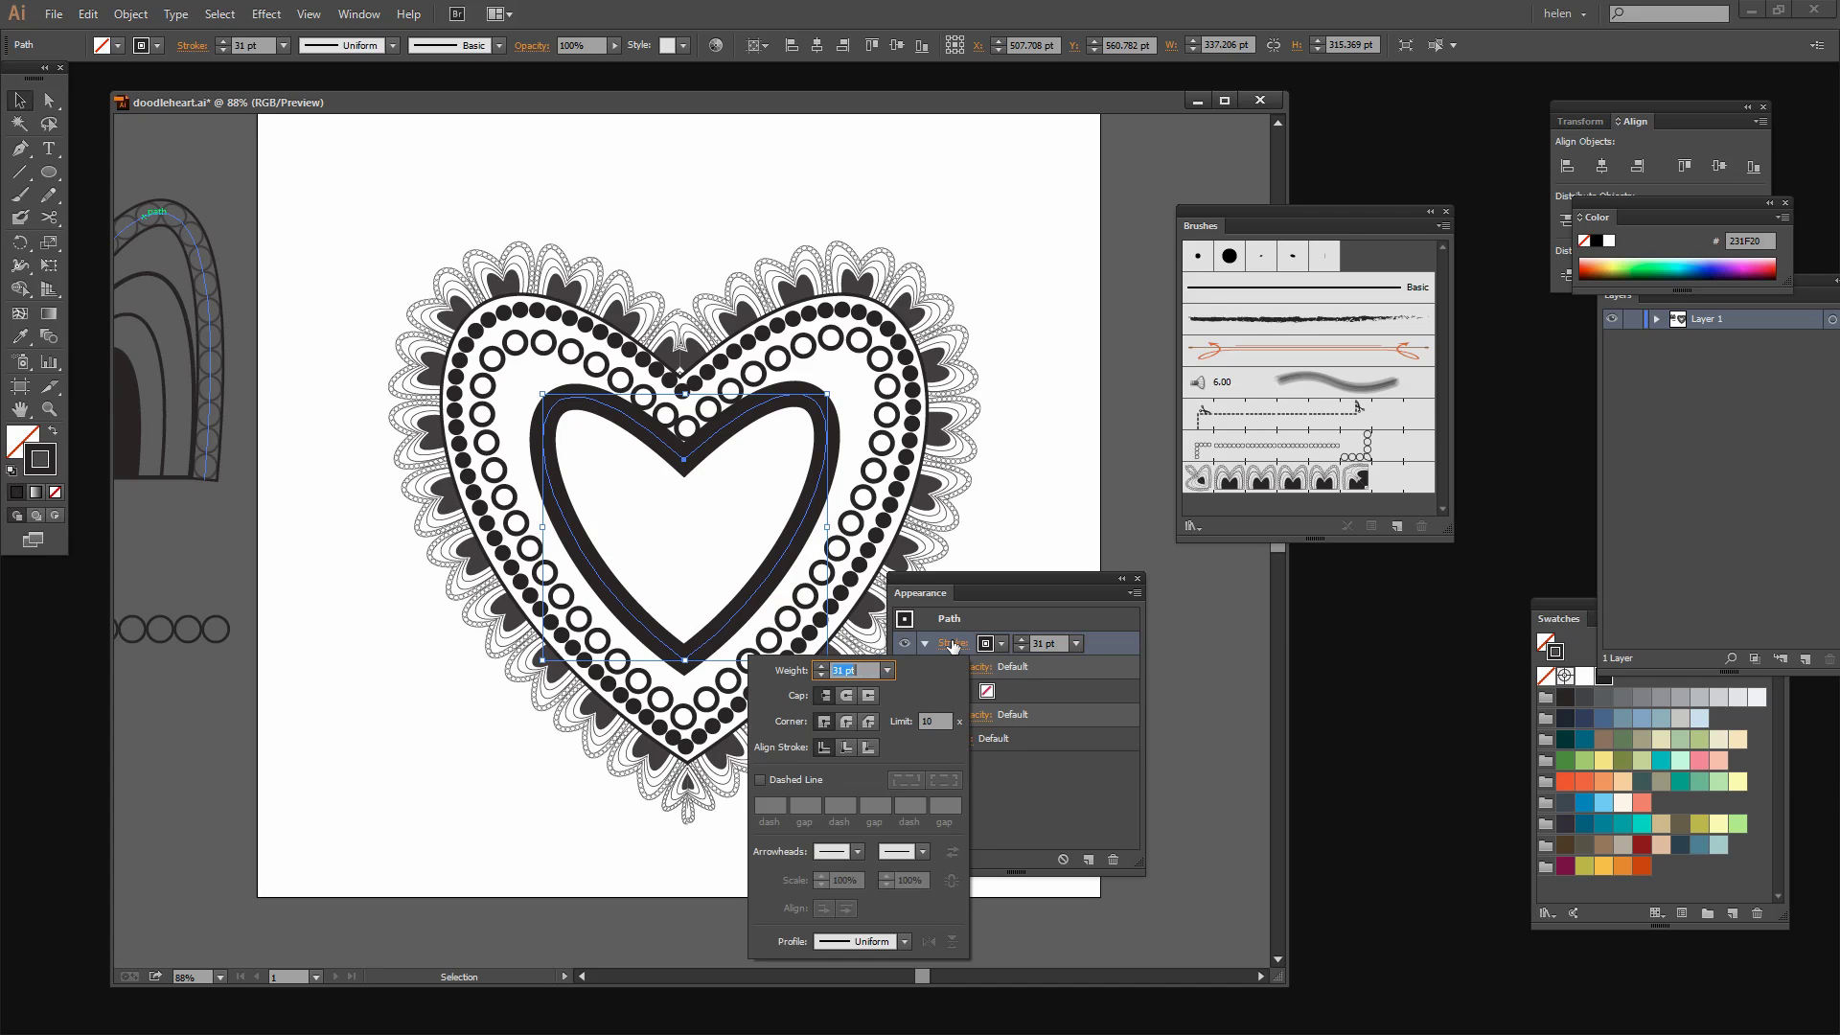
pyautogui.click(759, 780)
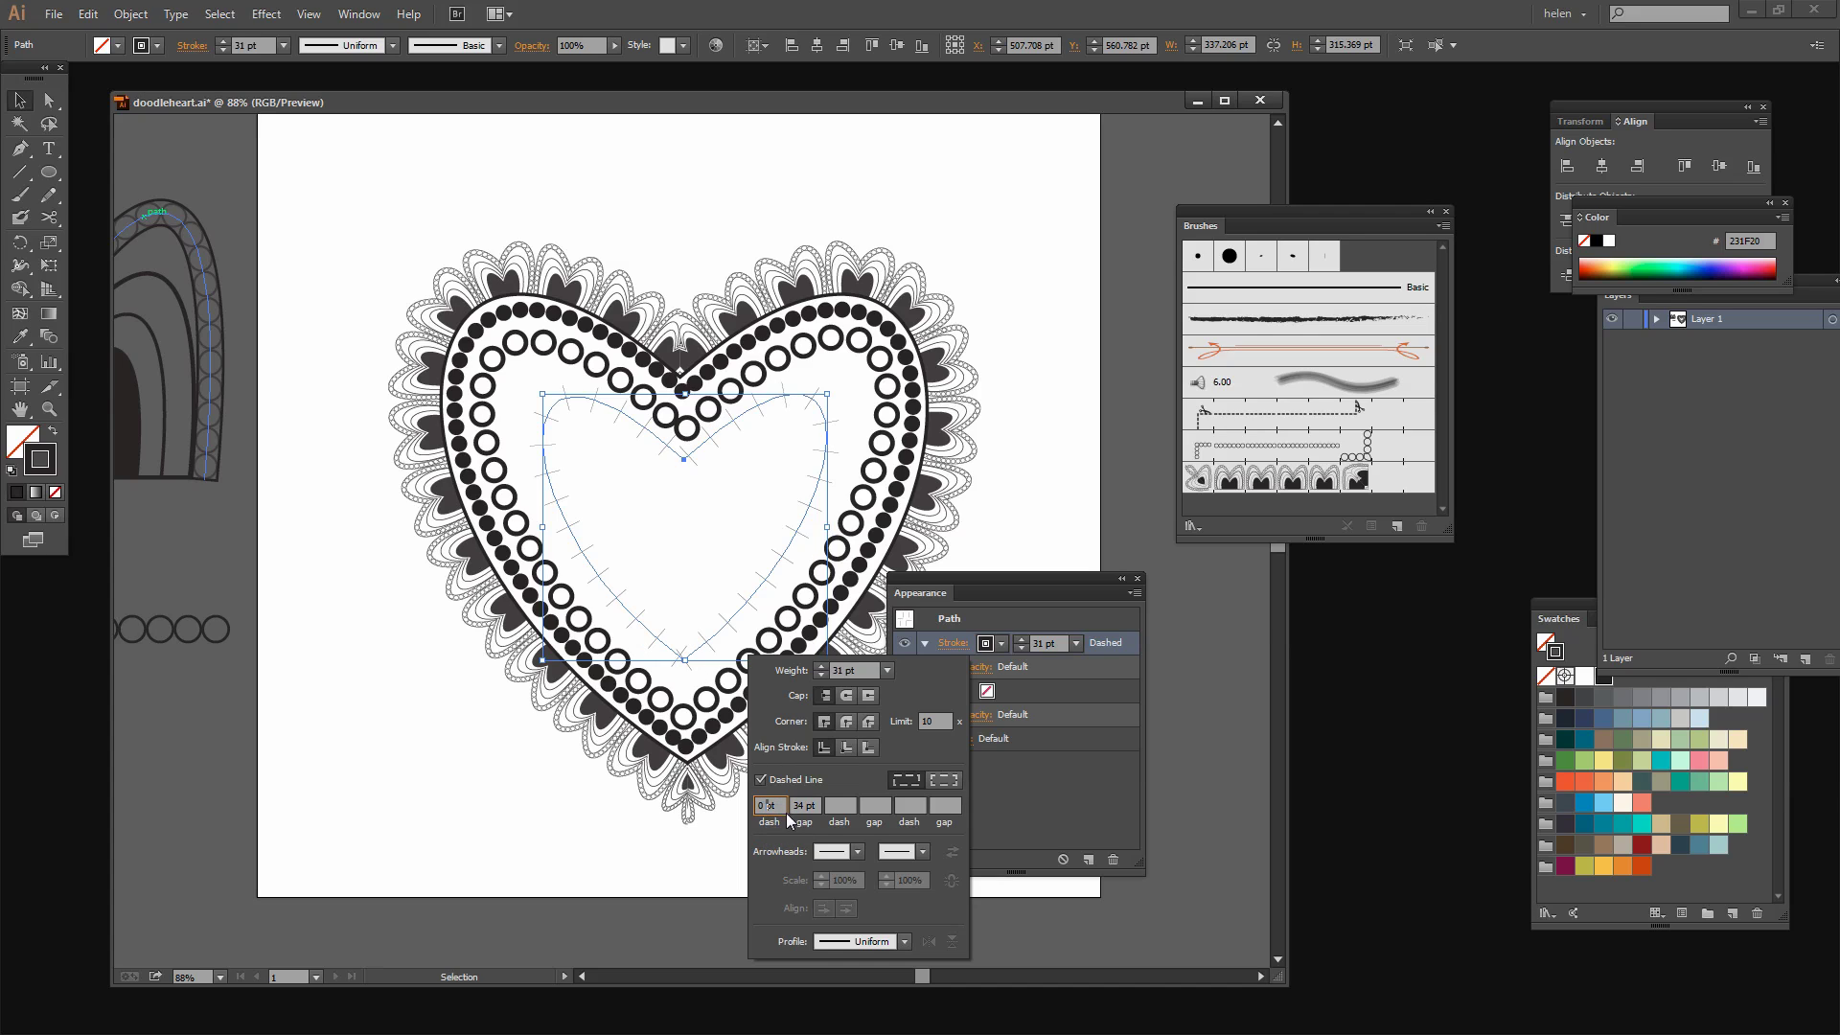
pyautogui.write('4')
pyautogui.press('Return')
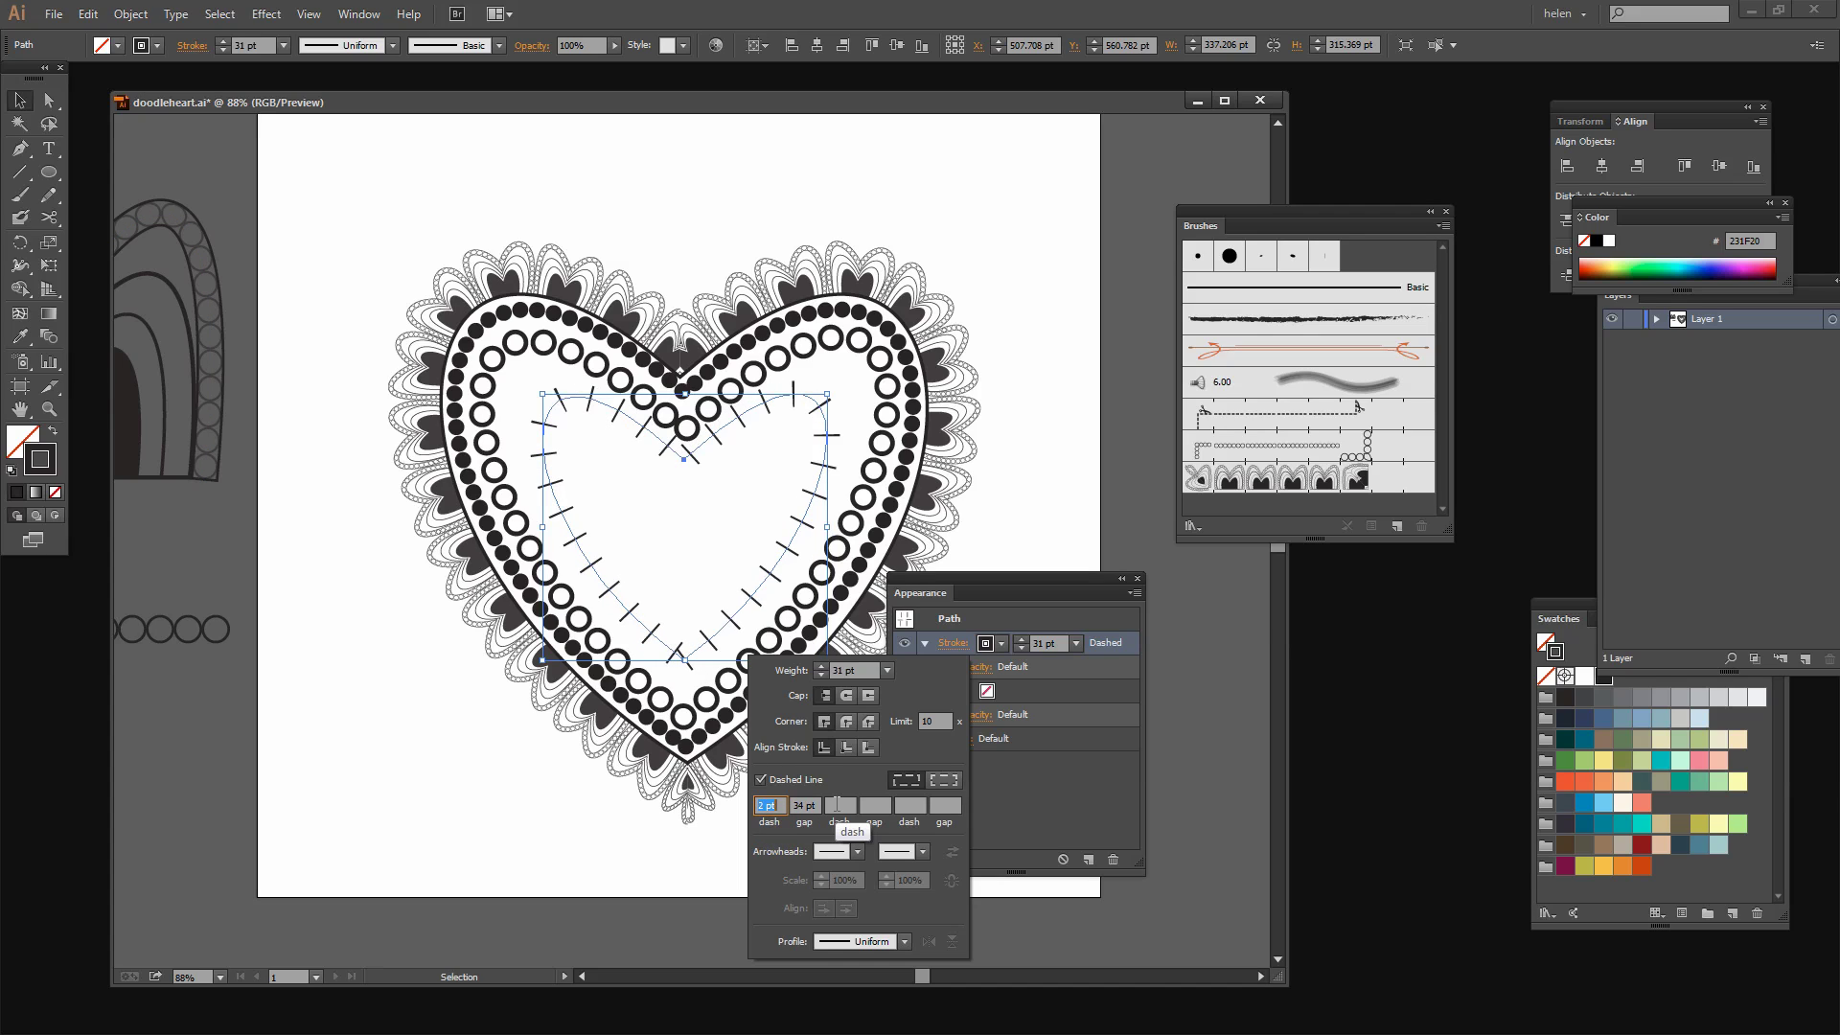
pyautogui.press('Up')
pyautogui.press('Up')
pyautogui.press('Up')
pyautogui.press('Up')
pyautogui.press('Up')
pyautogui.press('Up')
pyautogui.press('Up')
pyautogui.press('Up')
pyautogui.press('Up')
pyautogui.press('Up')
pyautogui.press('Up')
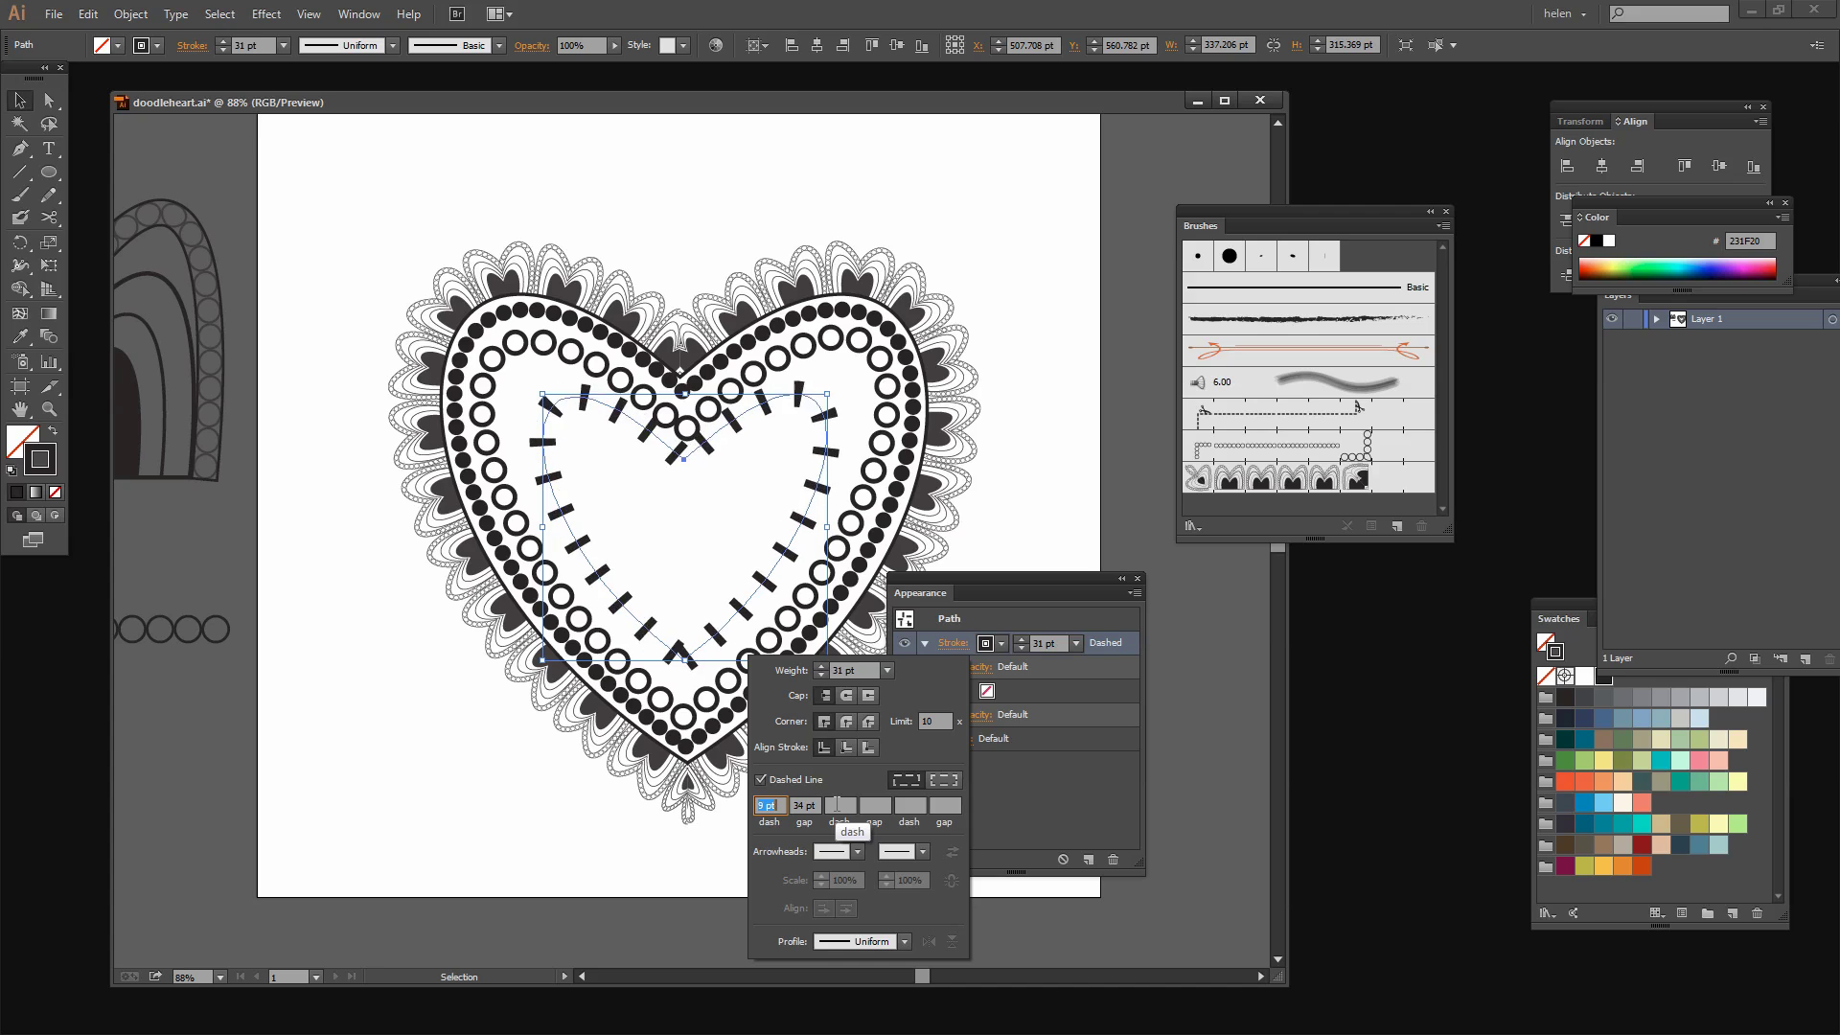
pyautogui.press('Up')
pyautogui.press('Up')
pyautogui.press('Up')
pyautogui.press('Up')
pyautogui.press('Up')
pyautogui.press('Up')
pyautogui.press('Up')
pyautogui.press('Up')
pyautogui.press('Up')
pyautogui.press('Up')
pyautogui.press('Up')
pyautogui.press('Up')
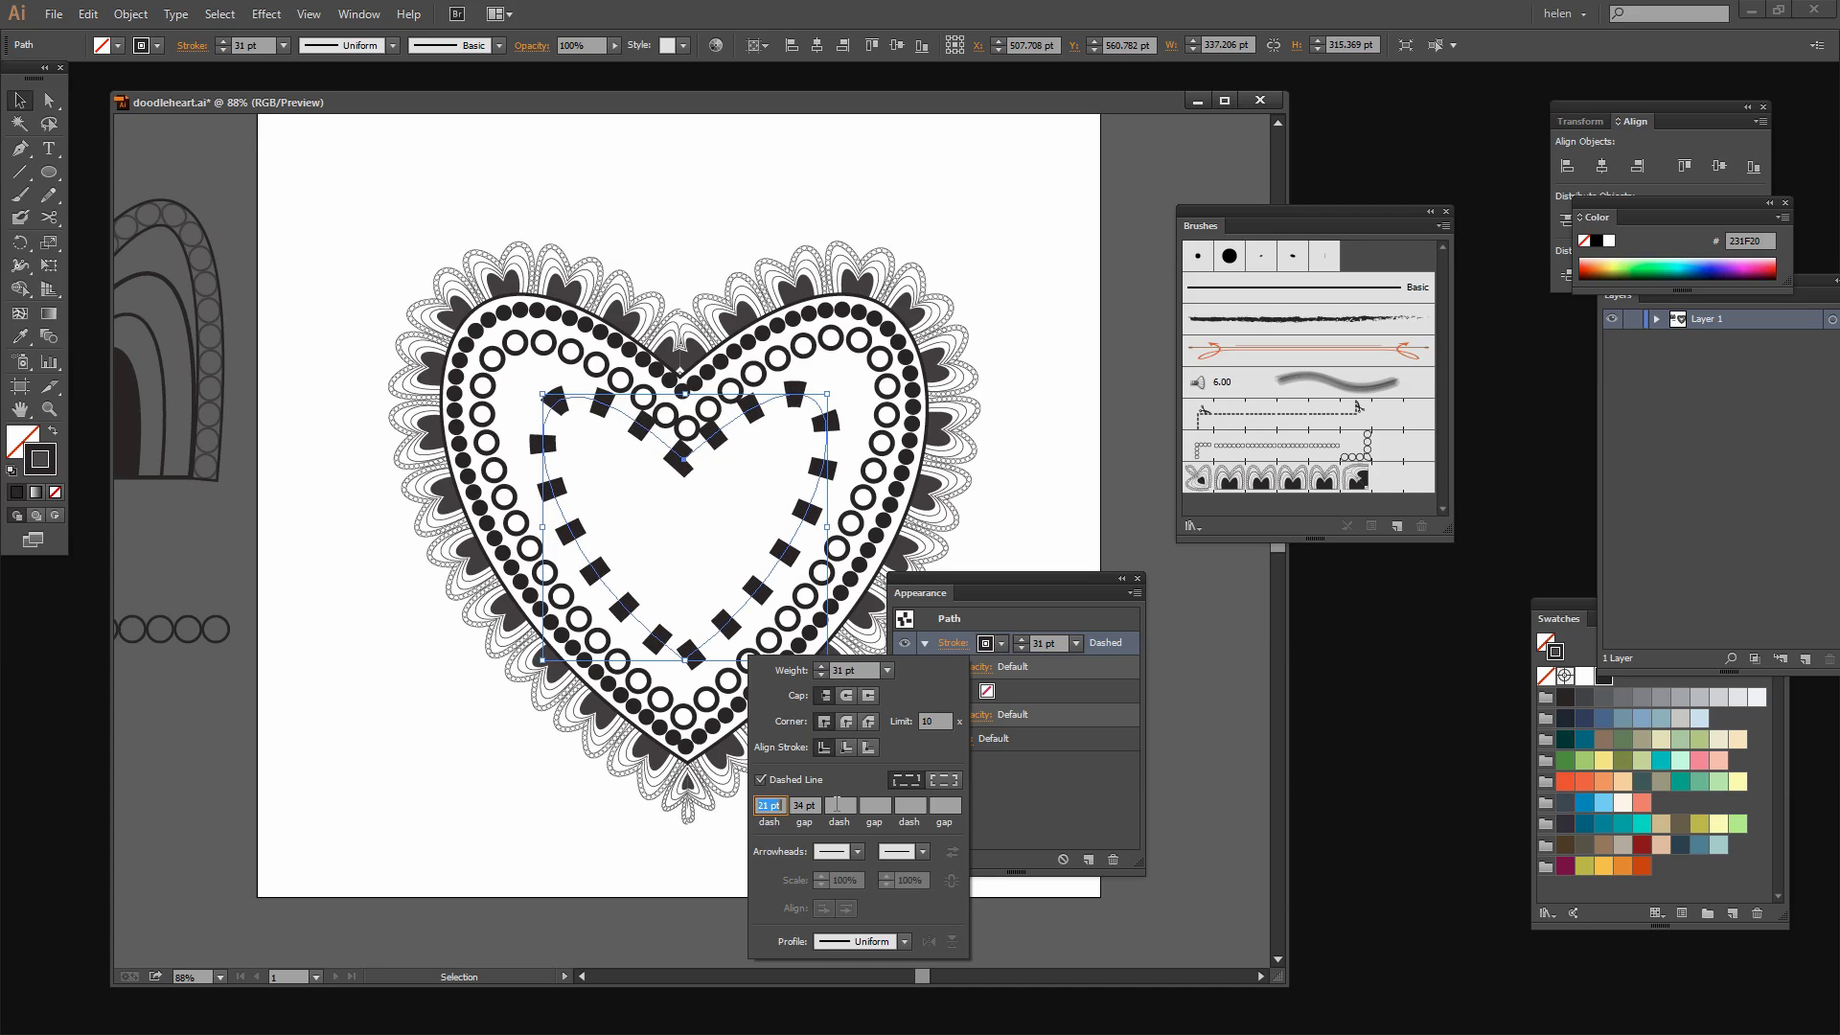
pyautogui.press('Up')
pyautogui.press('Up')
pyautogui.press('Up')
pyautogui.press('Up')
pyautogui.press('Up')
pyautogui.press('Up')
pyautogui.press('Up')
pyautogui.press('Up')
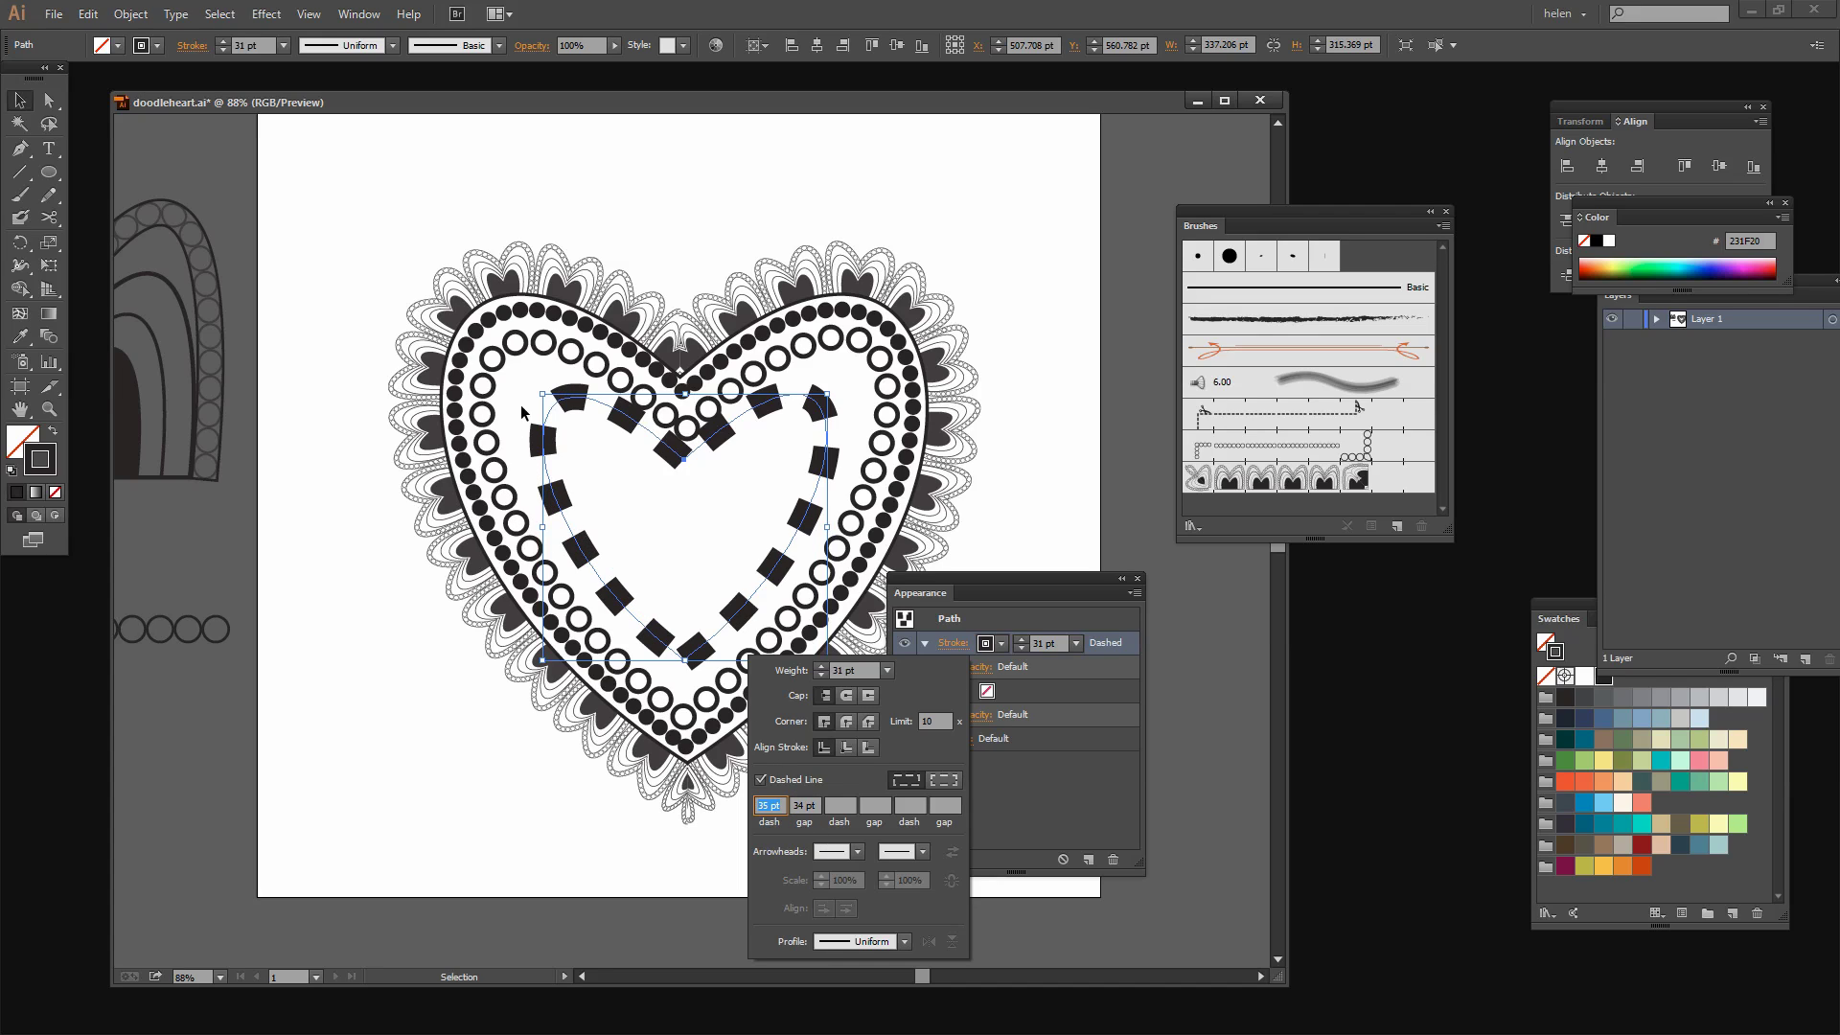
# Step: Reduce the gap of the inner heart's dashed stroke to 25 pt
pyautogui.click(803, 805)
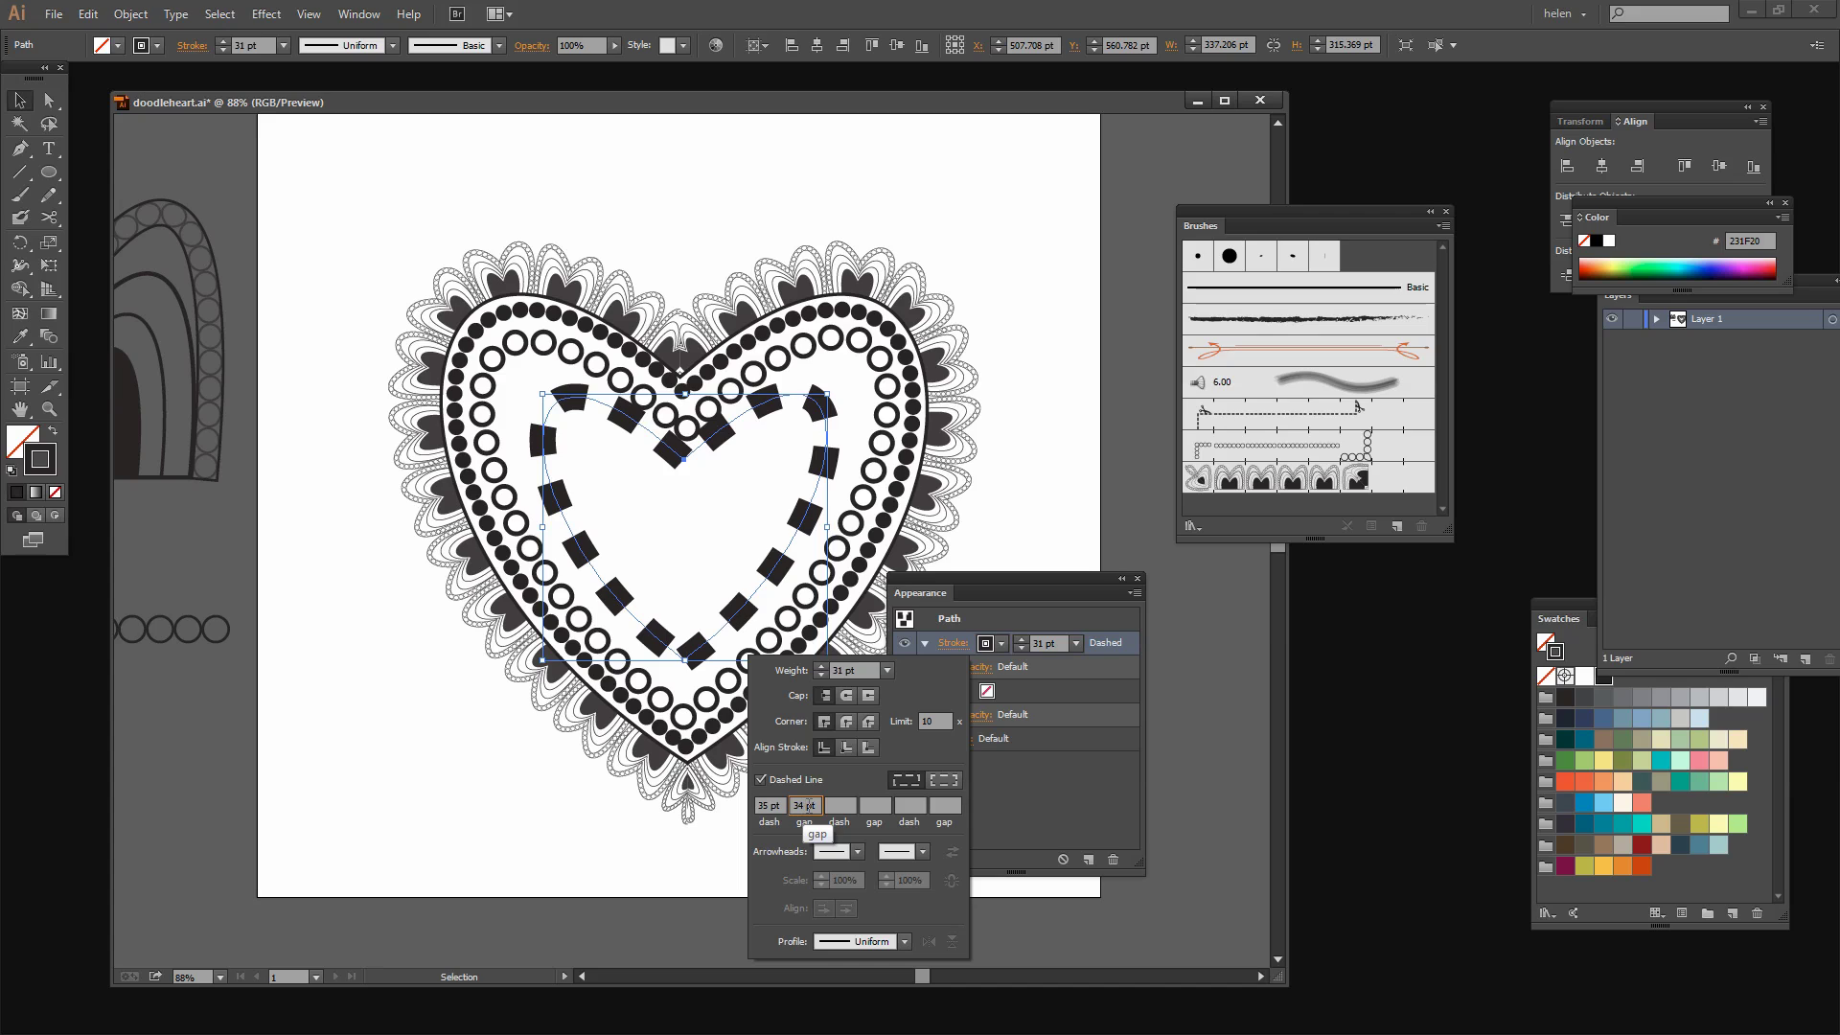
pyautogui.press('Down')
pyautogui.press('Down')
pyautogui.press('Down')
pyautogui.press('Down')
pyautogui.press('Down')
pyautogui.press('Down')
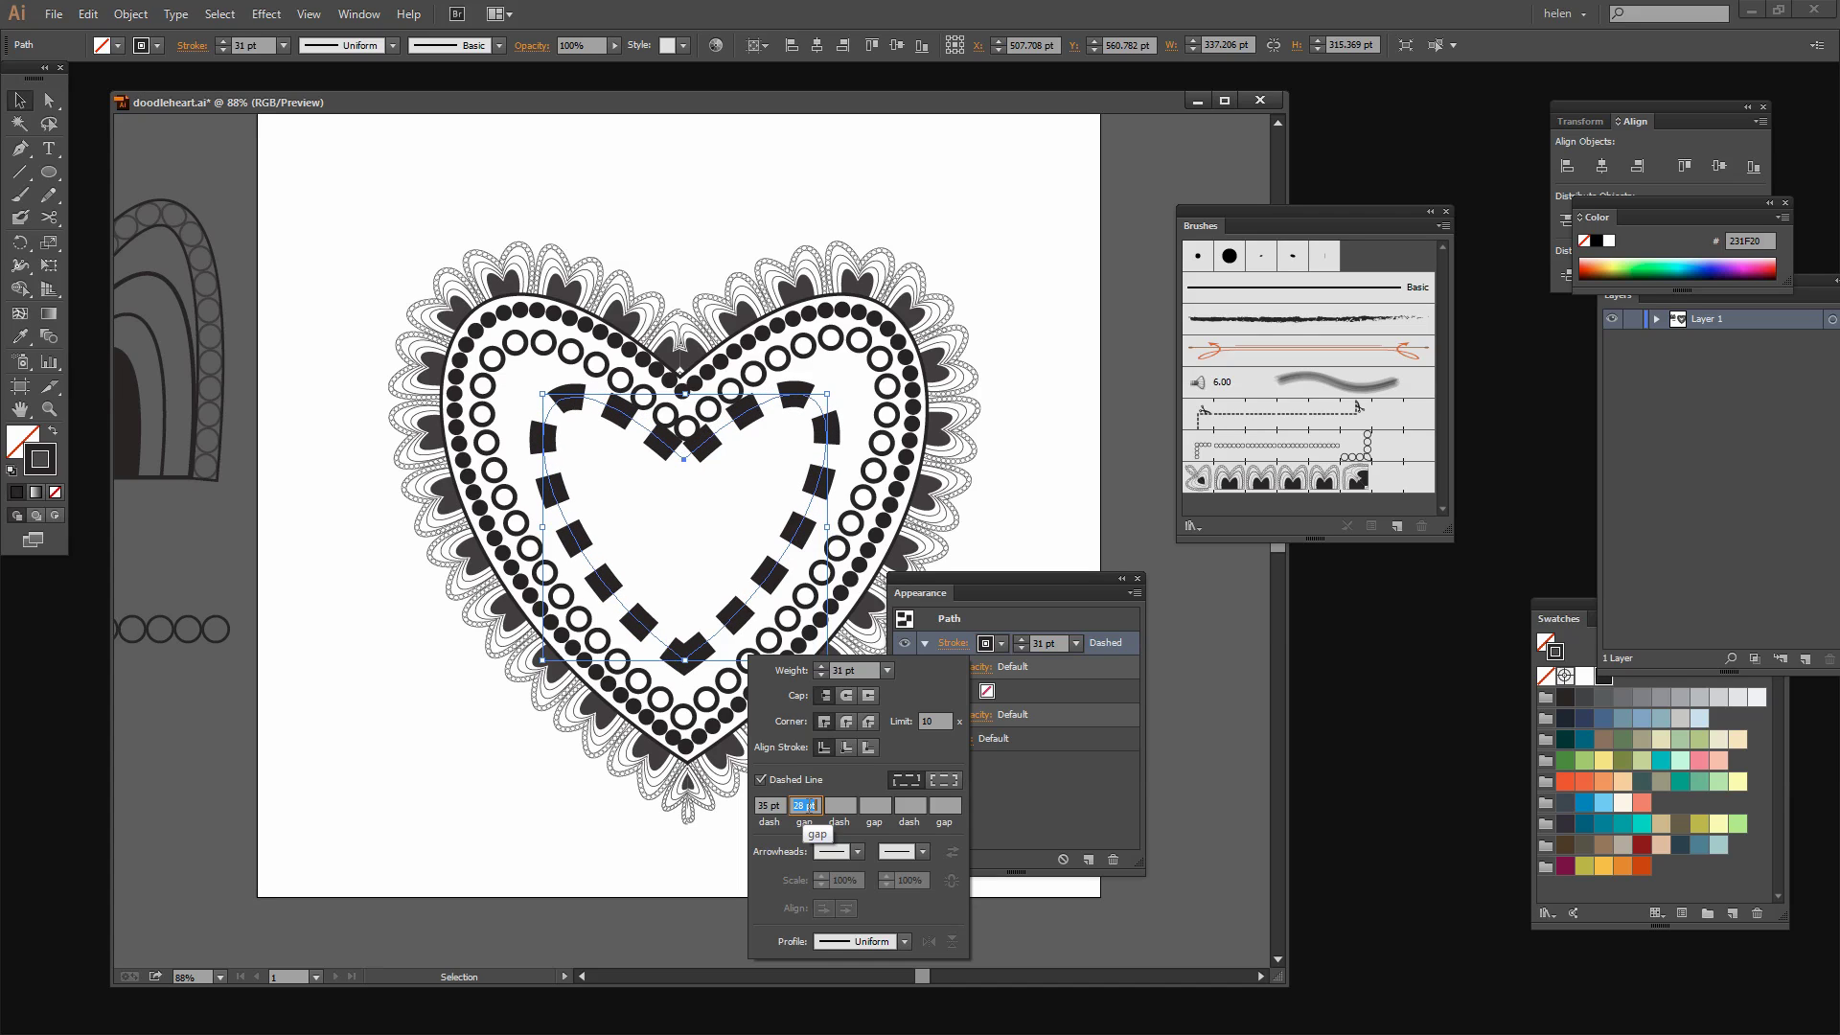
pyautogui.press('Down')
pyautogui.press('Down')
pyautogui.press('Down')
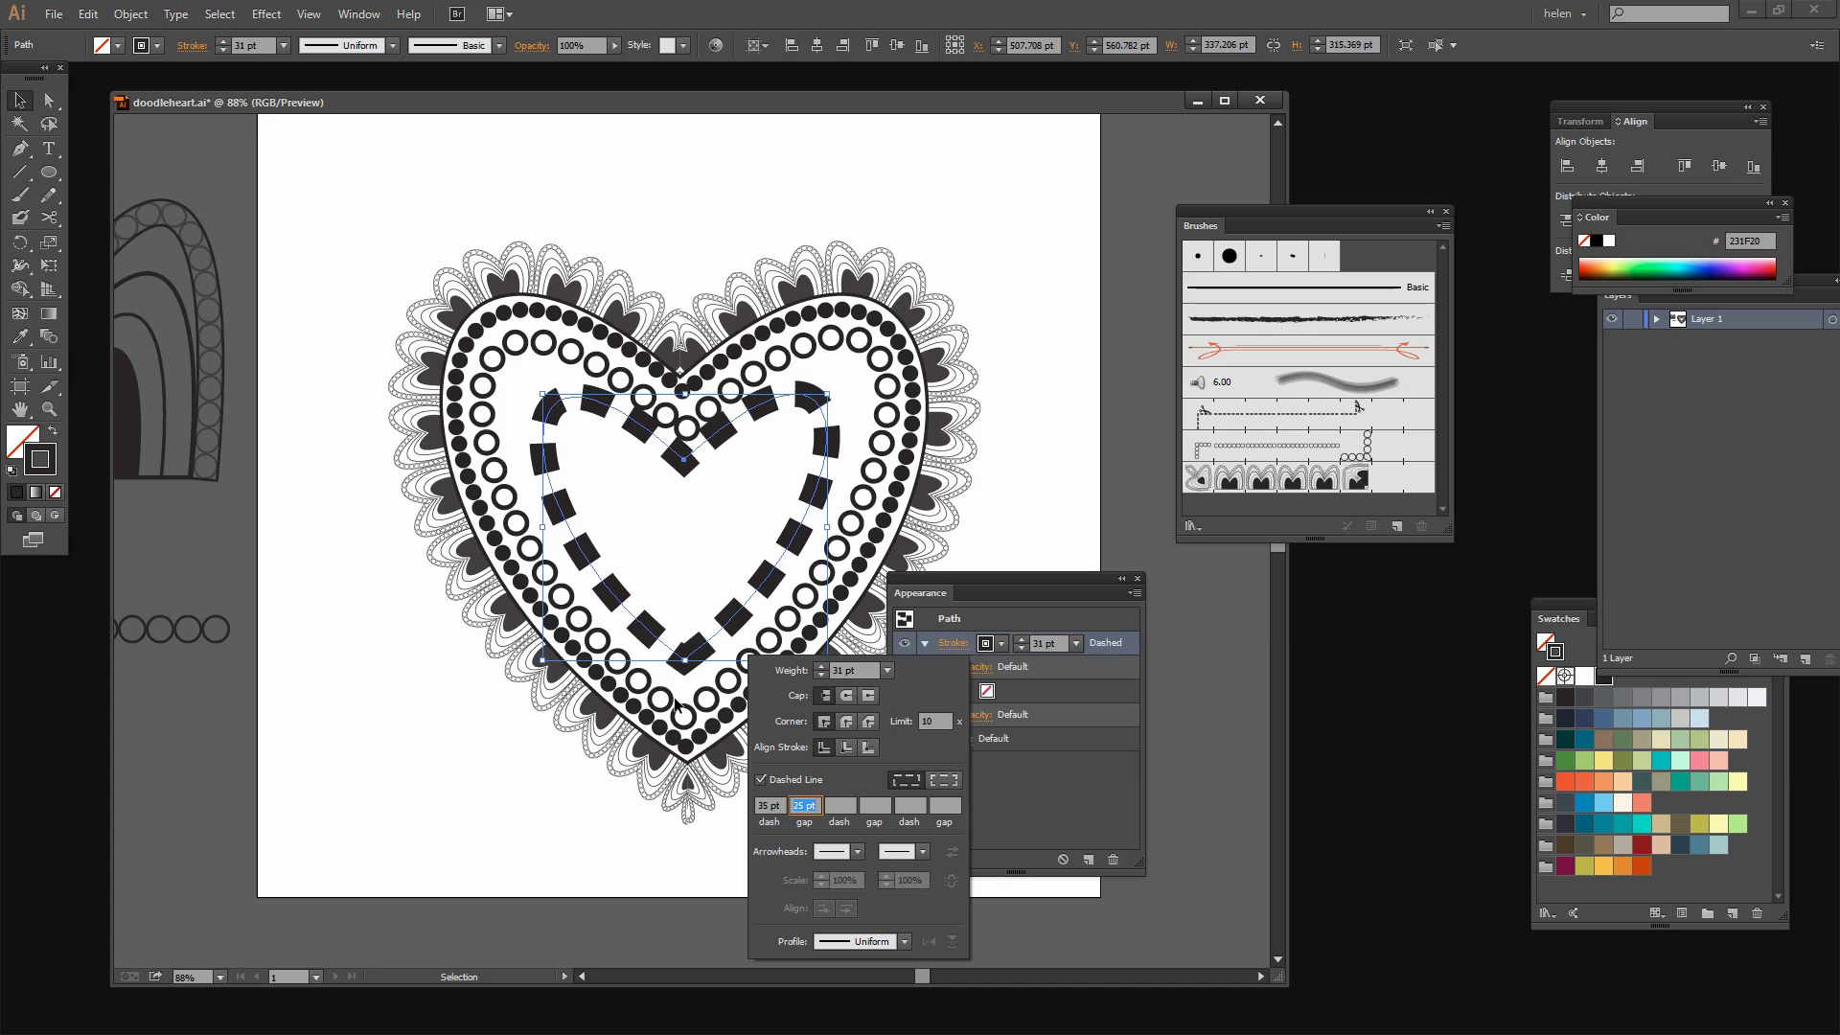
# Step: Set the dash length of the inner heart's stroke to 30 pt
pyautogui.click(764, 804)
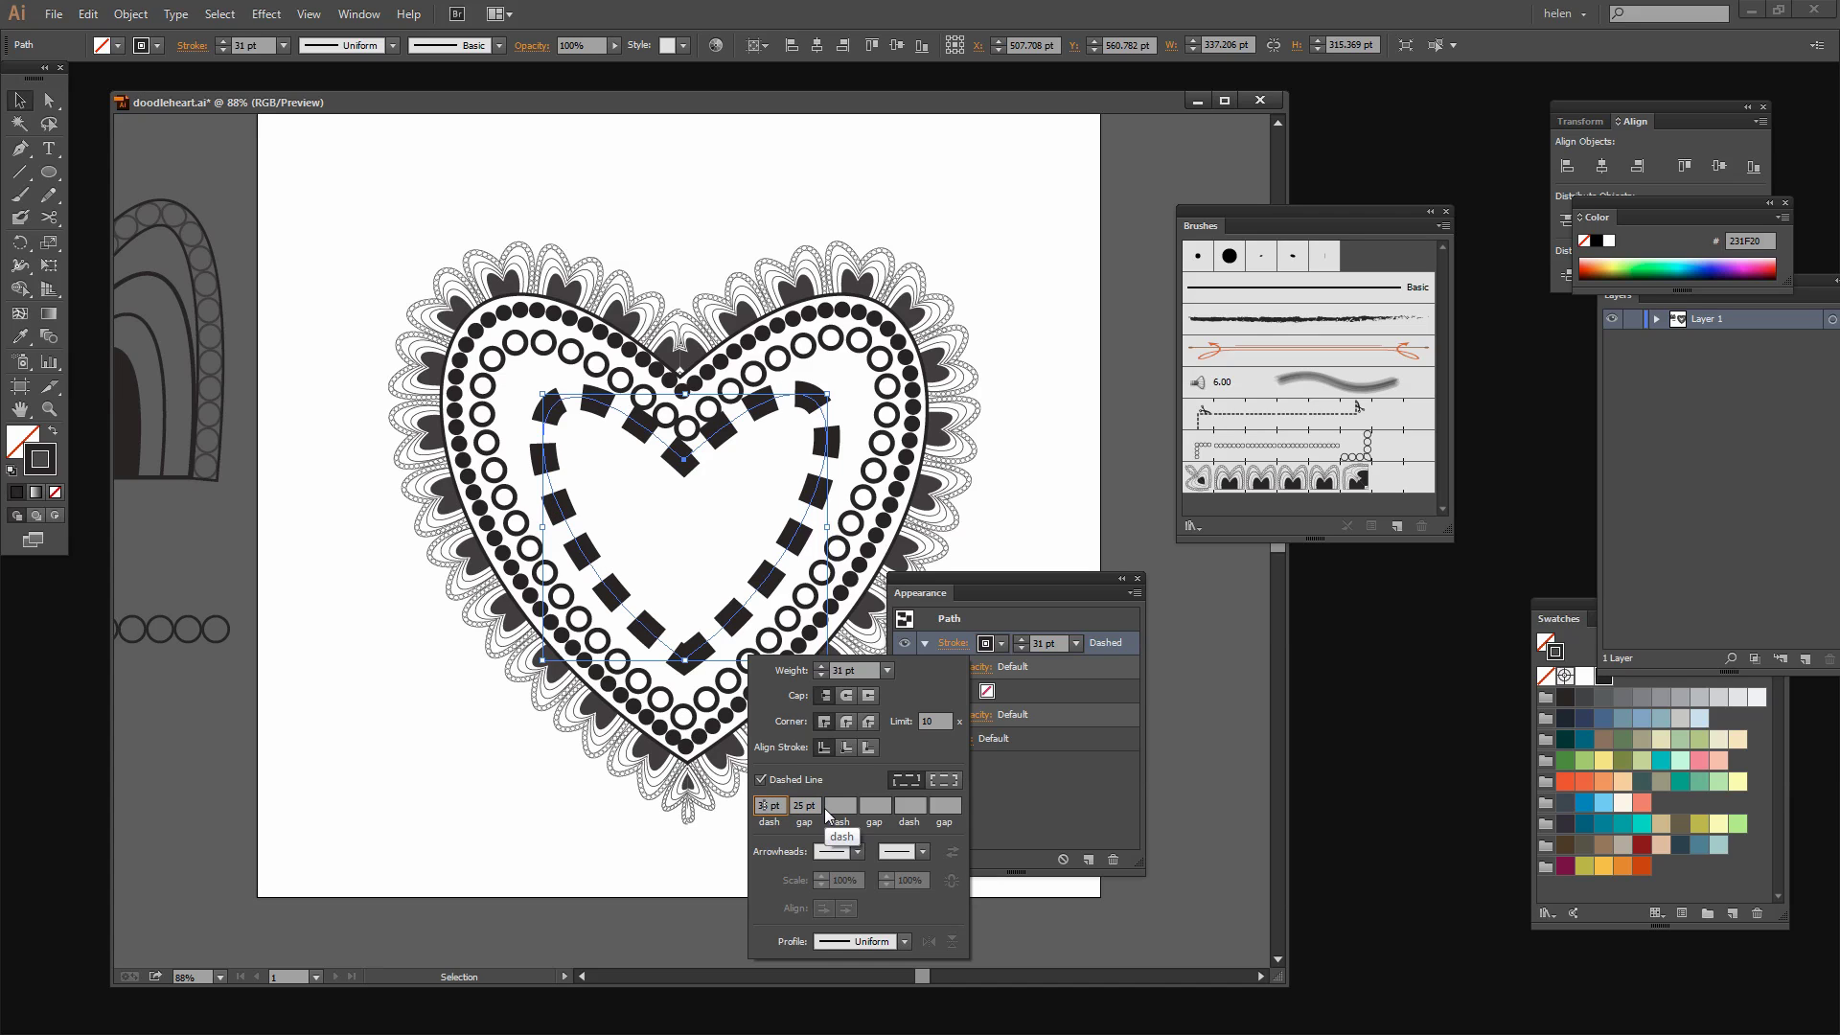
pyautogui.press('Up')
pyautogui.press('Down')
pyautogui.press('Down')
pyautogui.press('Down')
pyautogui.press('Down')
pyautogui.press('Down')
pyautogui.press('Down')
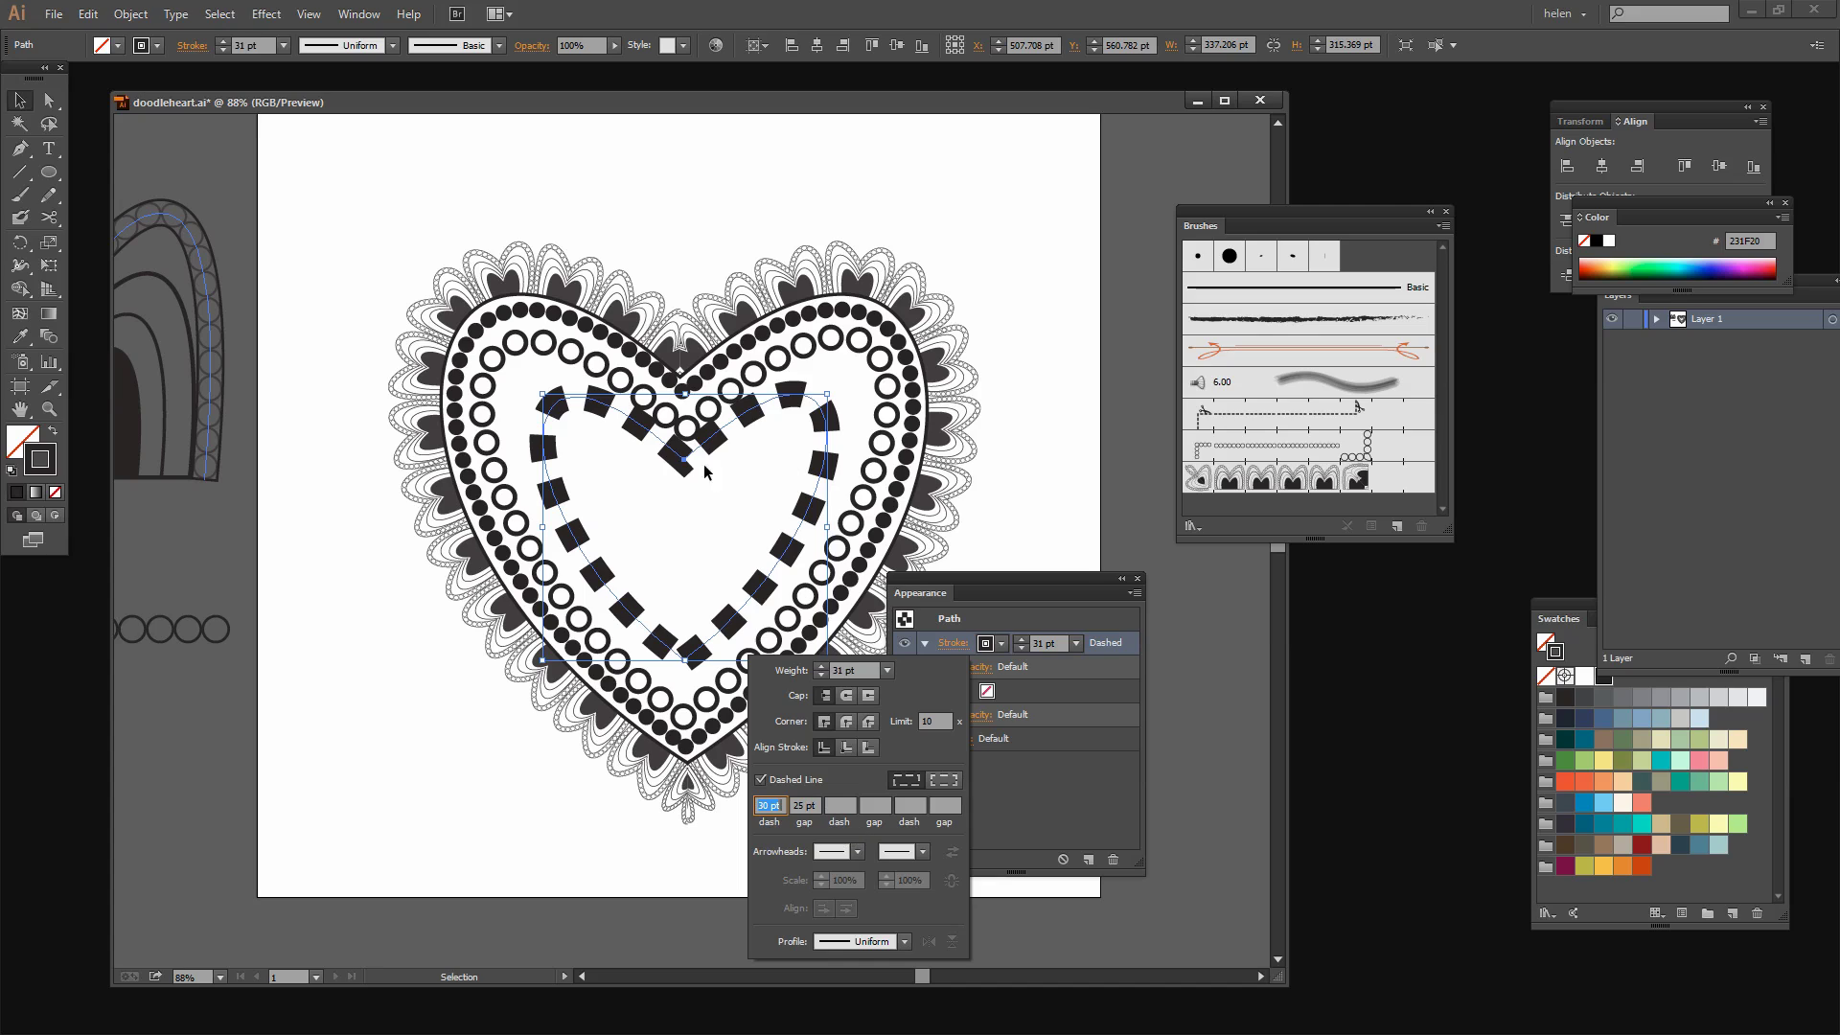
# Step: Test heavier weights on the inner heart's dashed stroke, settle on 30 pt, and close the stroke options
pyautogui.click(821, 666)
pyautogui.click(821, 666)
pyautogui.click(821, 666)
pyautogui.click(821, 666)
pyautogui.click(821, 666)
pyautogui.click(821, 666)
pyautogui.click(821, 666)
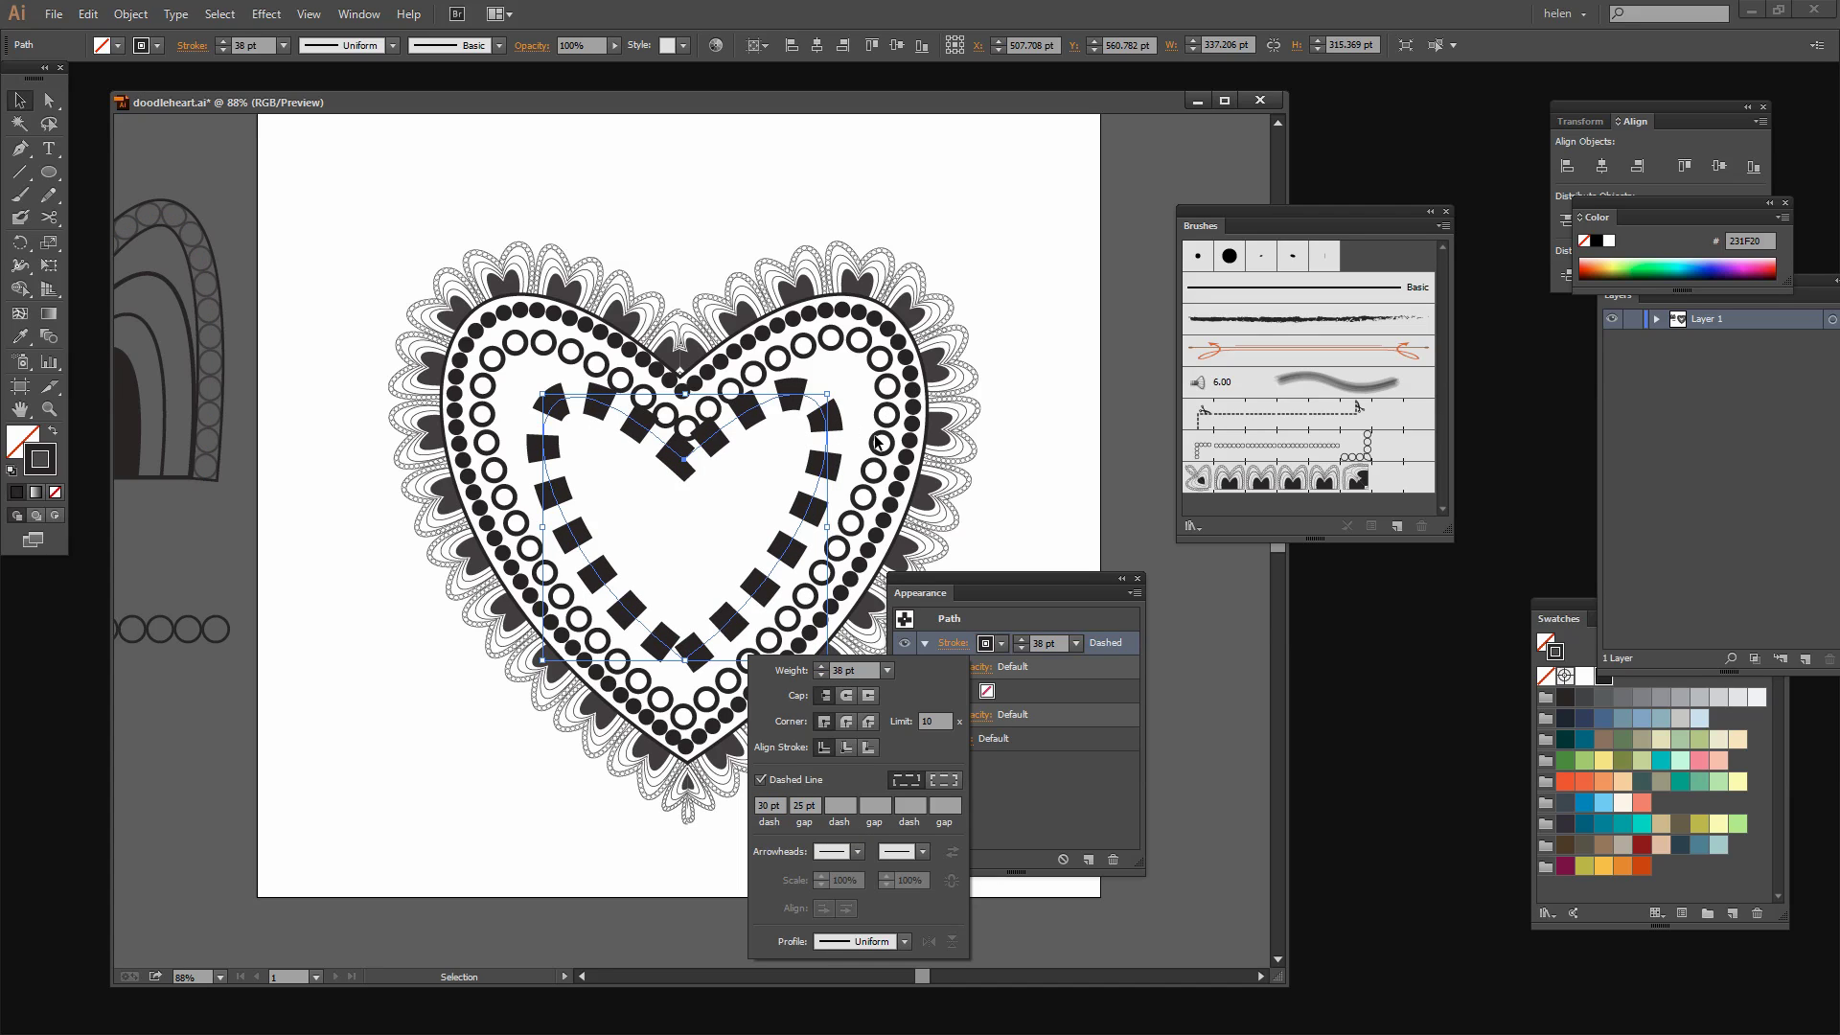
pyautogui.click(821, 675)
pyautogui.click(822, 676)
pyautogui.click(821, 675)
pyautogui.click(821, 675)
pyautogui.click(821, 676)
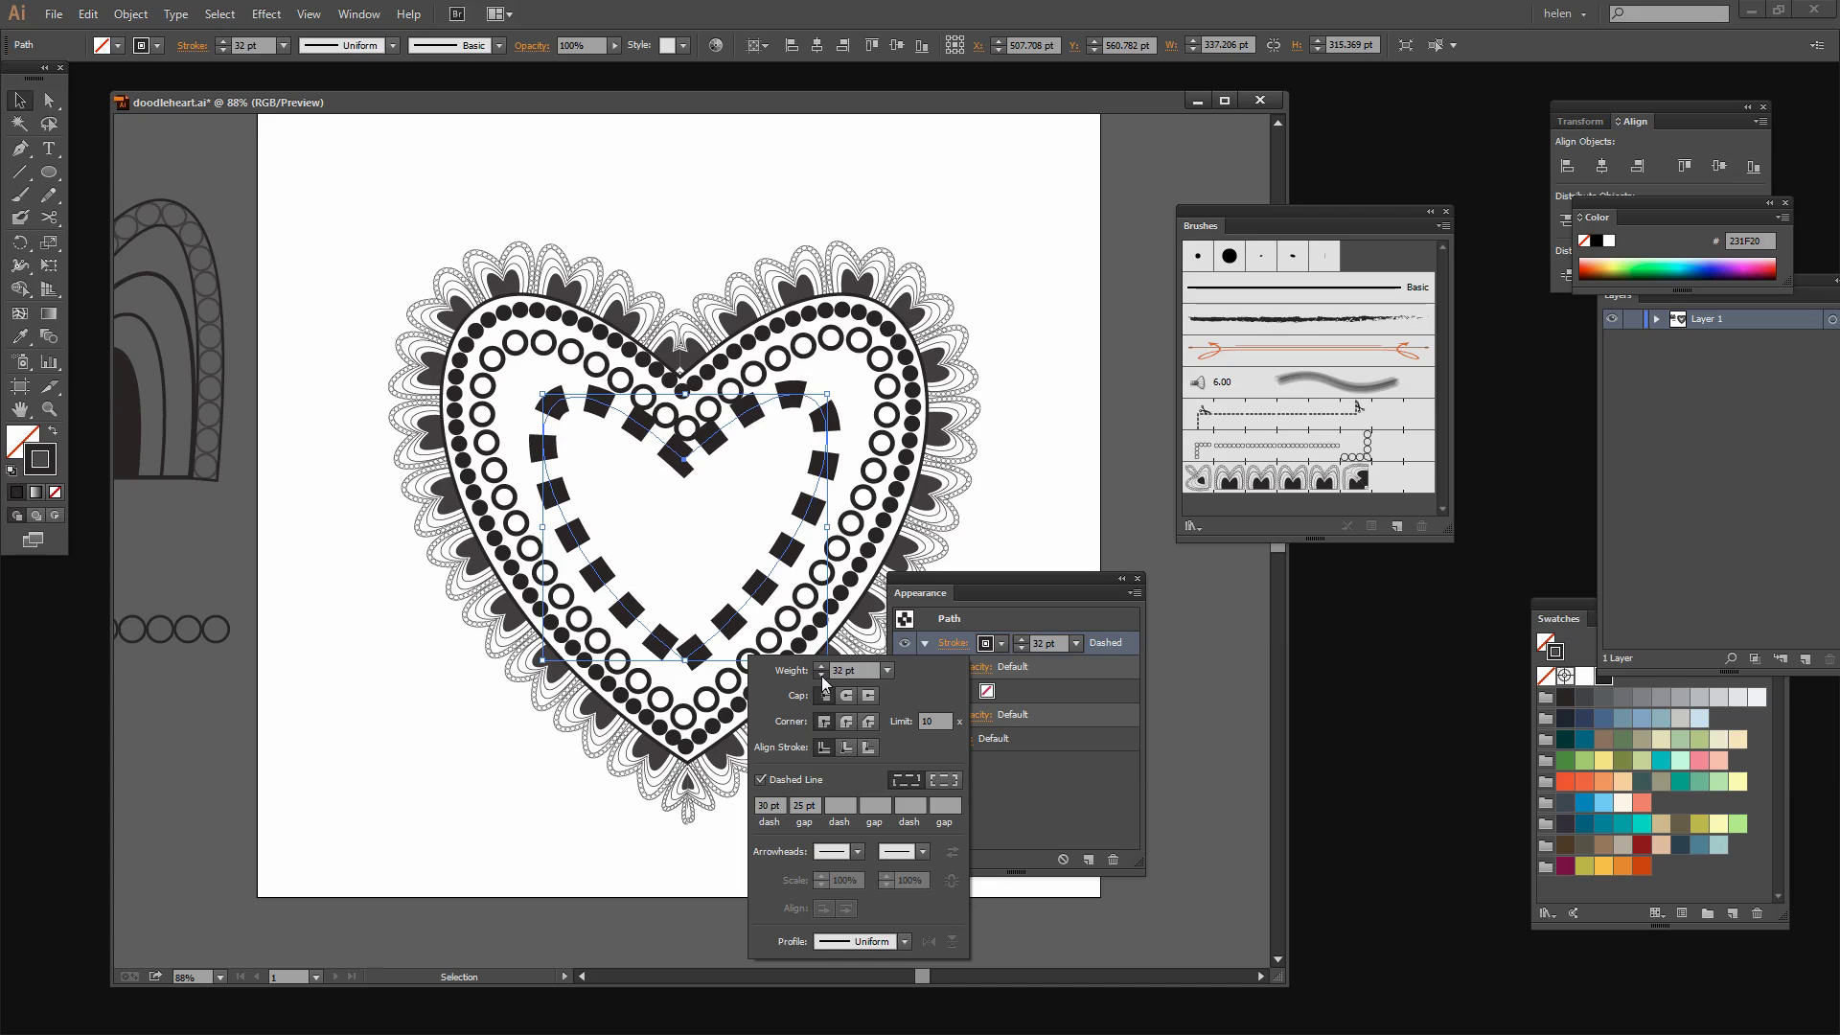
pyautogui.click(821, 675)
pyautogui.click(821, 676)
pyautogui.click(821, 675)
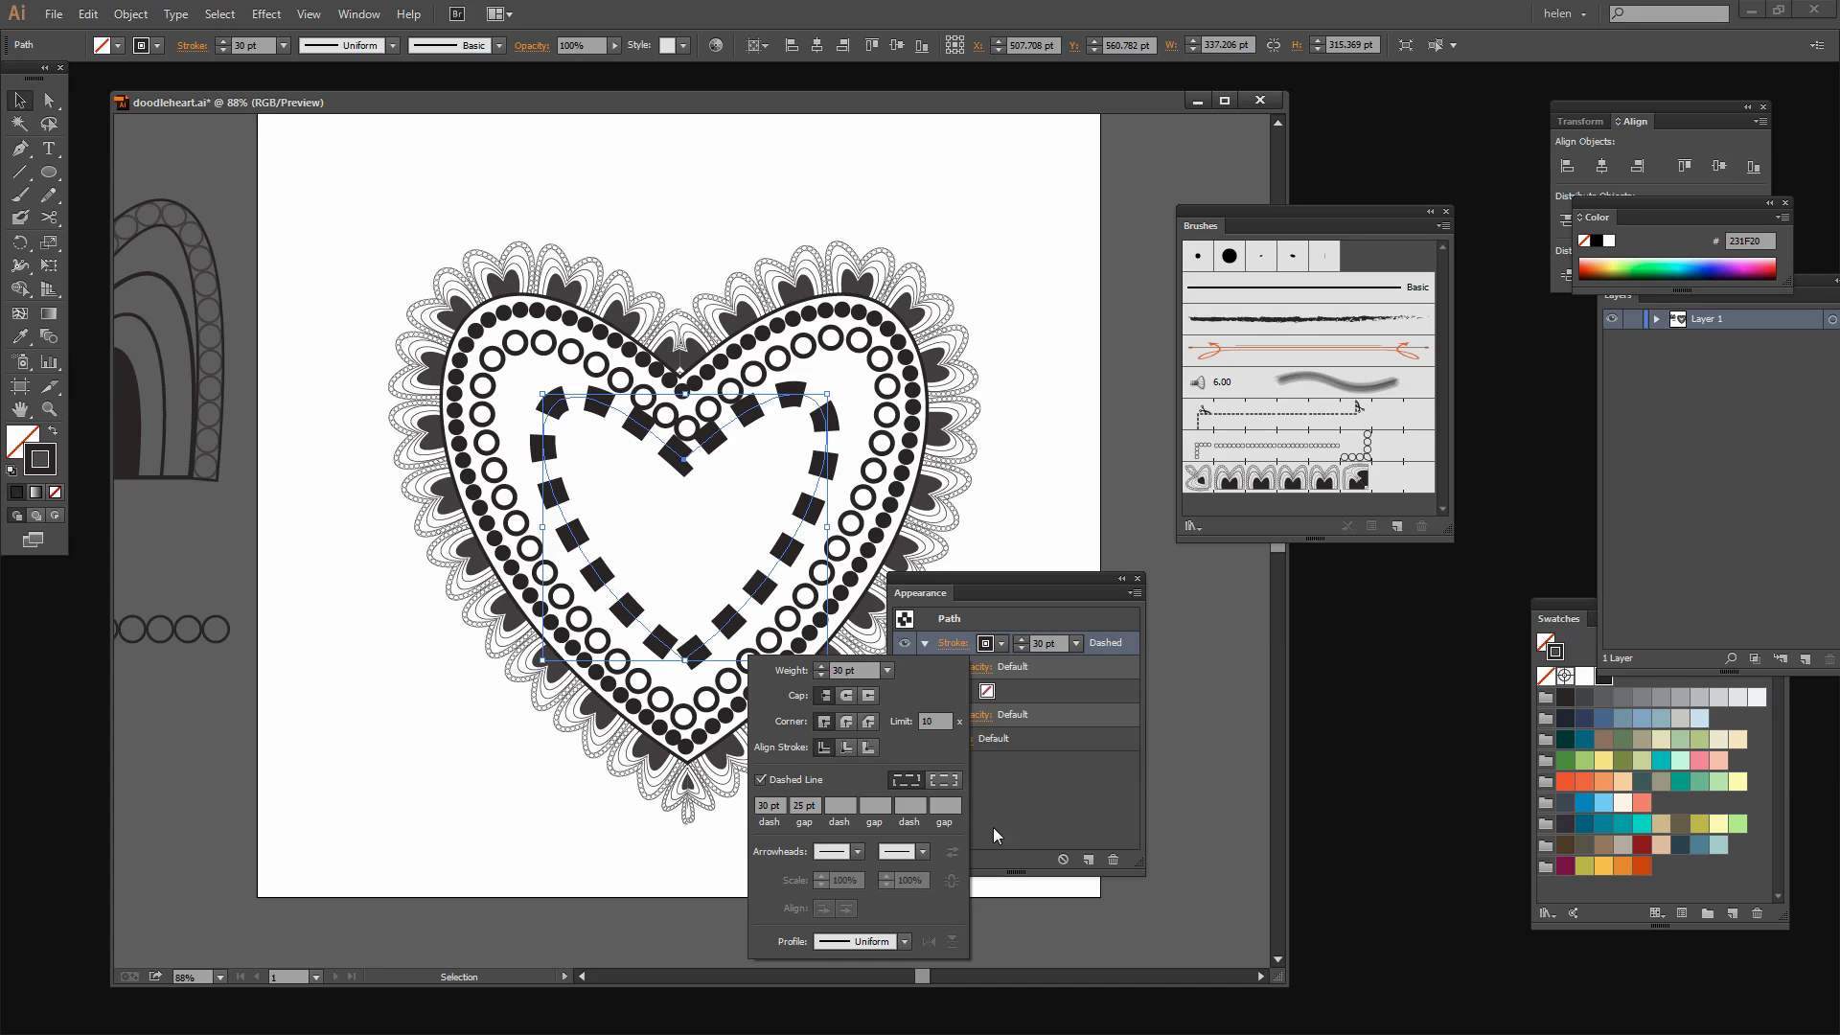
pyautogui.press('Escape')
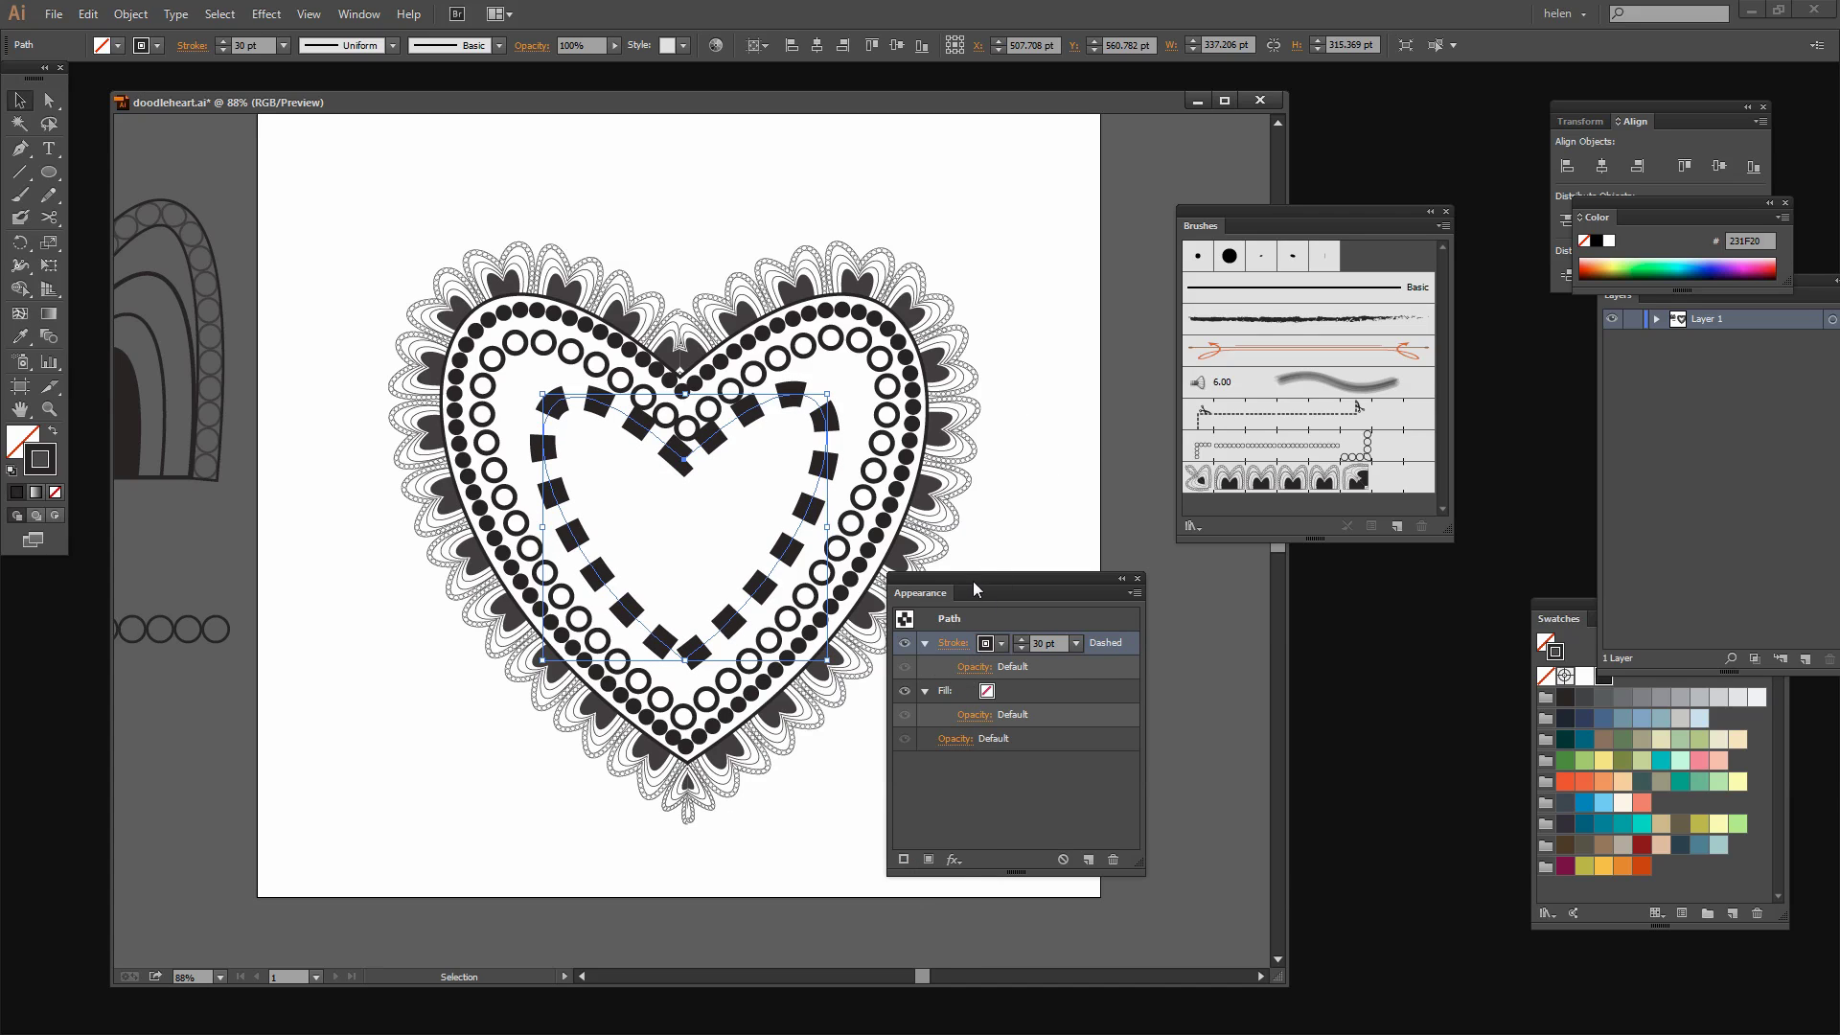
# Step: Move the Appearance panel clear of the artwork, lower the dashed heart's notch slightly and extend its right lobe handle outward
pyautogui.moveTo(973, 581); pyautogui.dragTo(1354, 604)
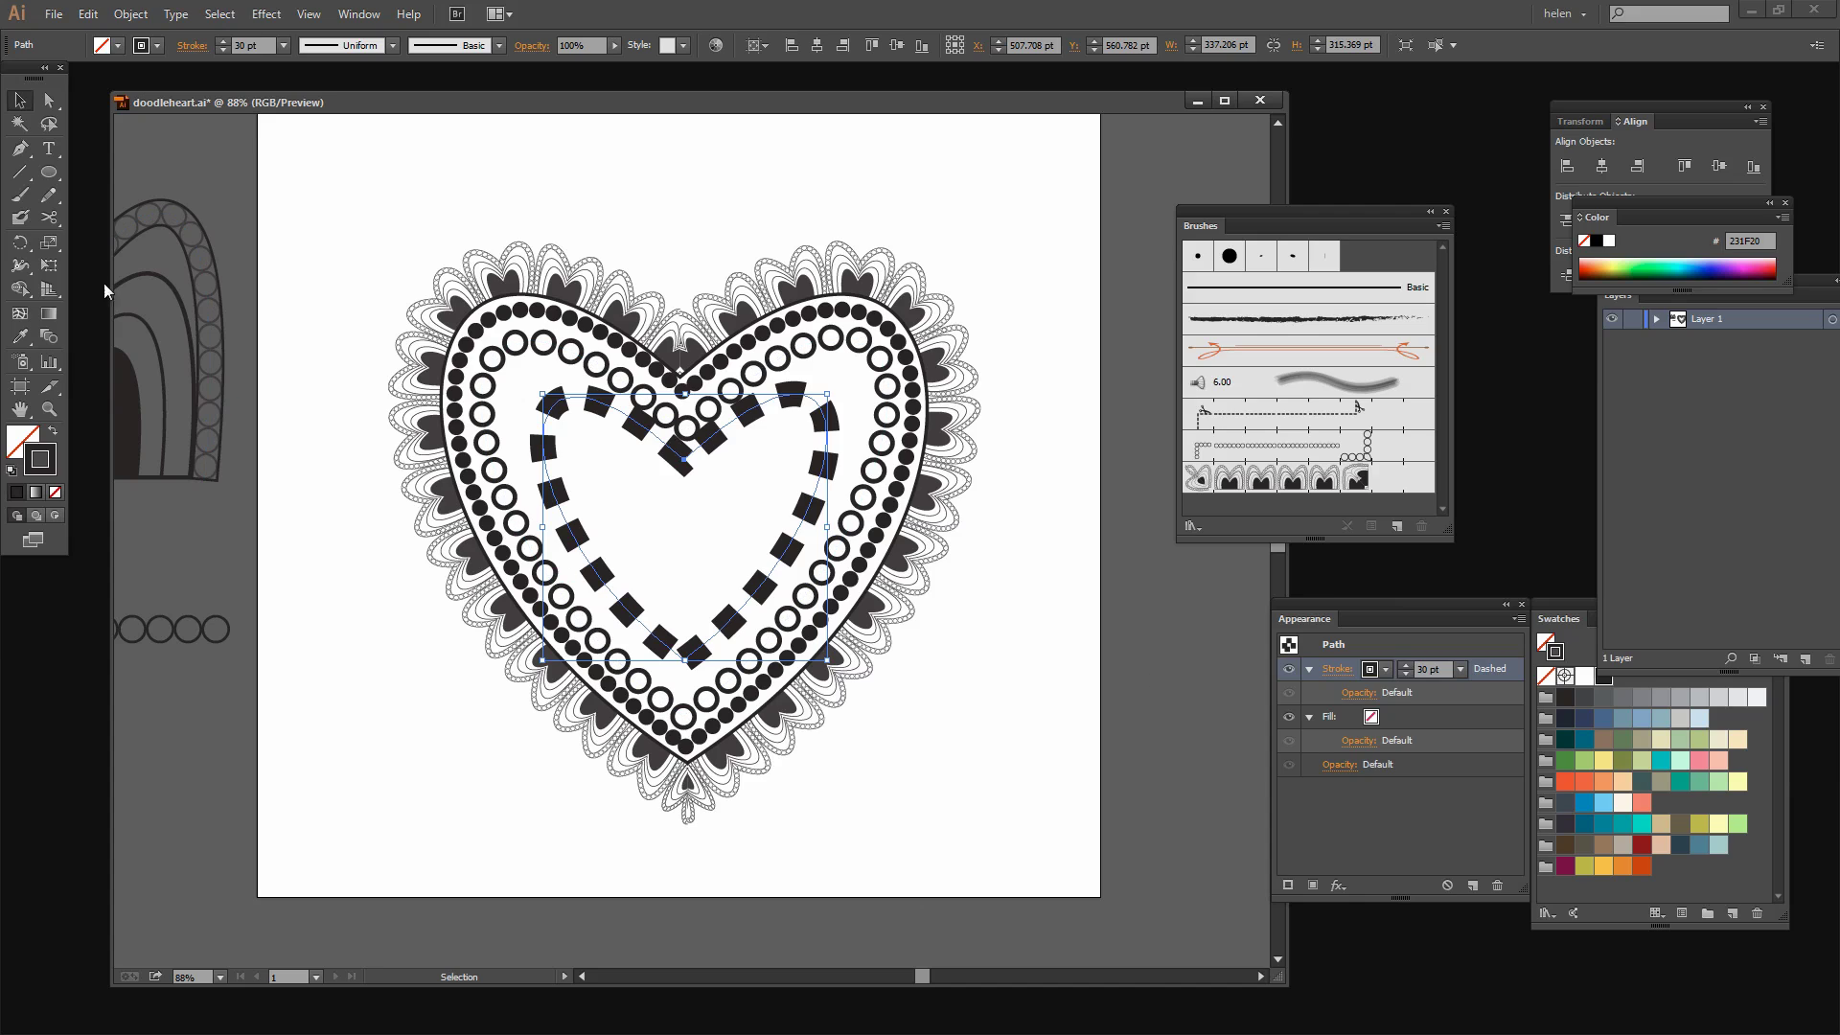
pyautogui.click(48, 100)
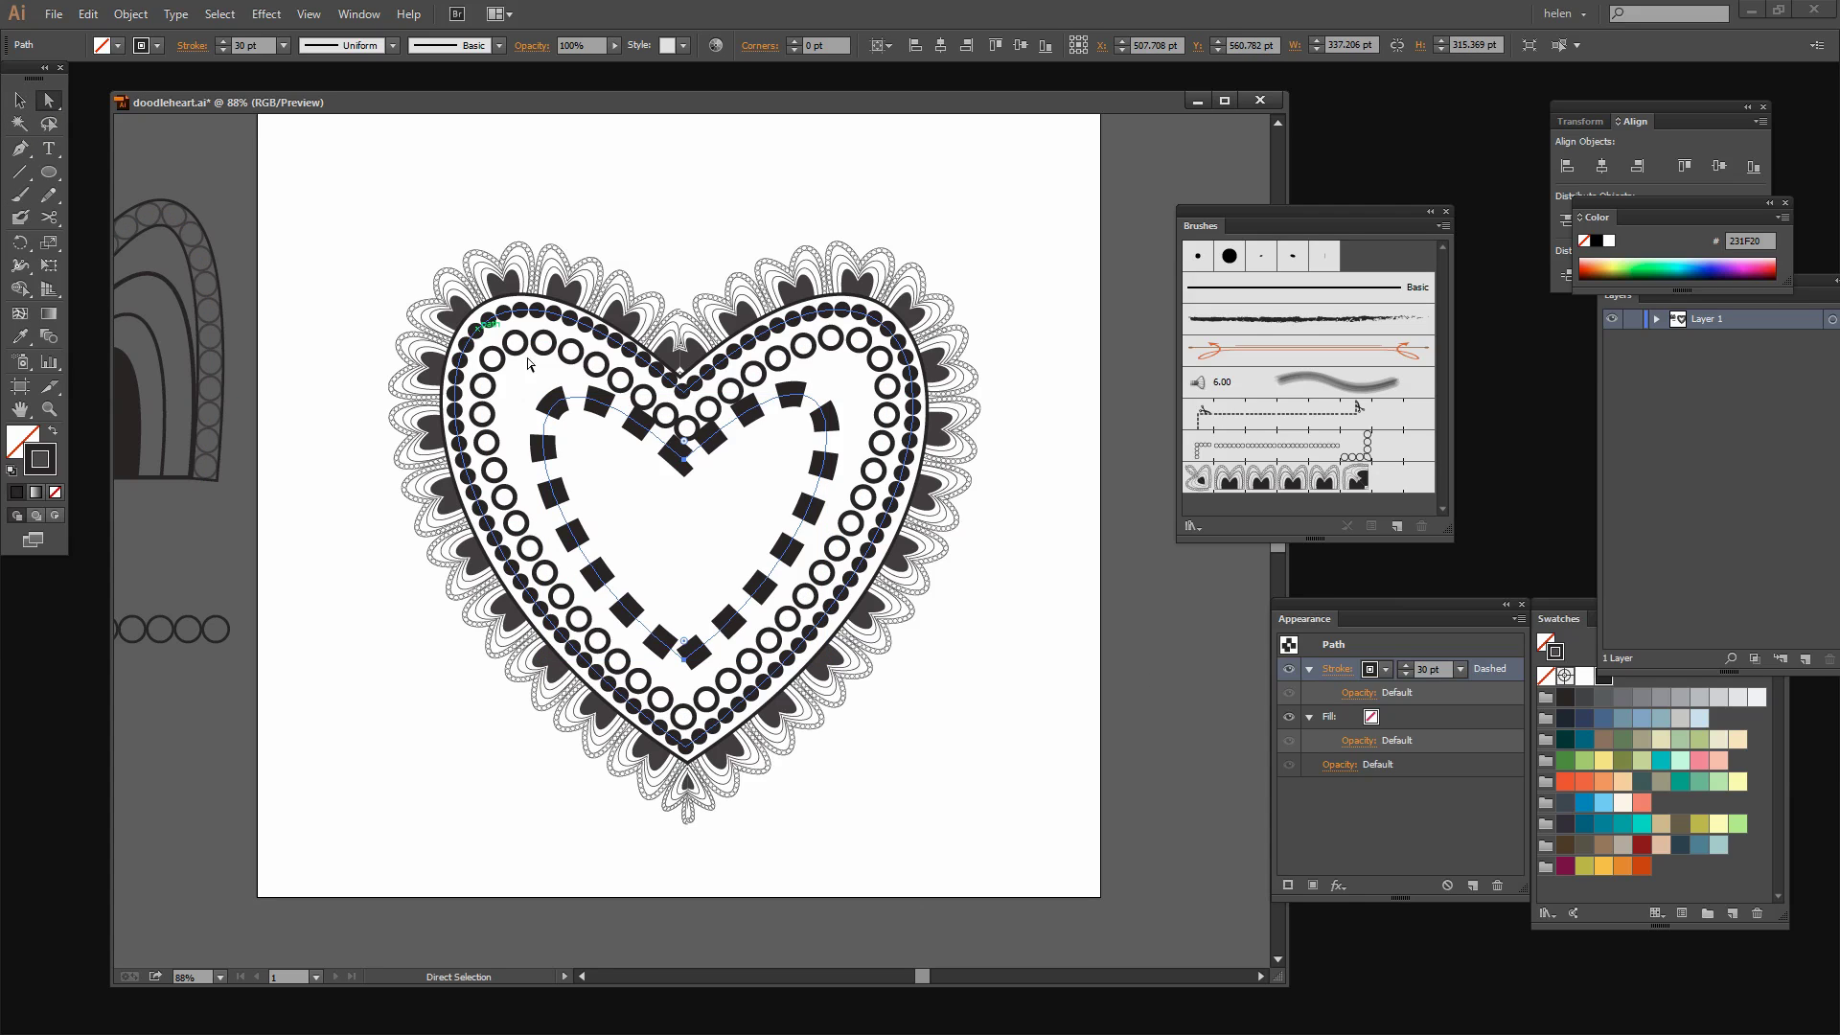
pyautogui.click(685, 463)
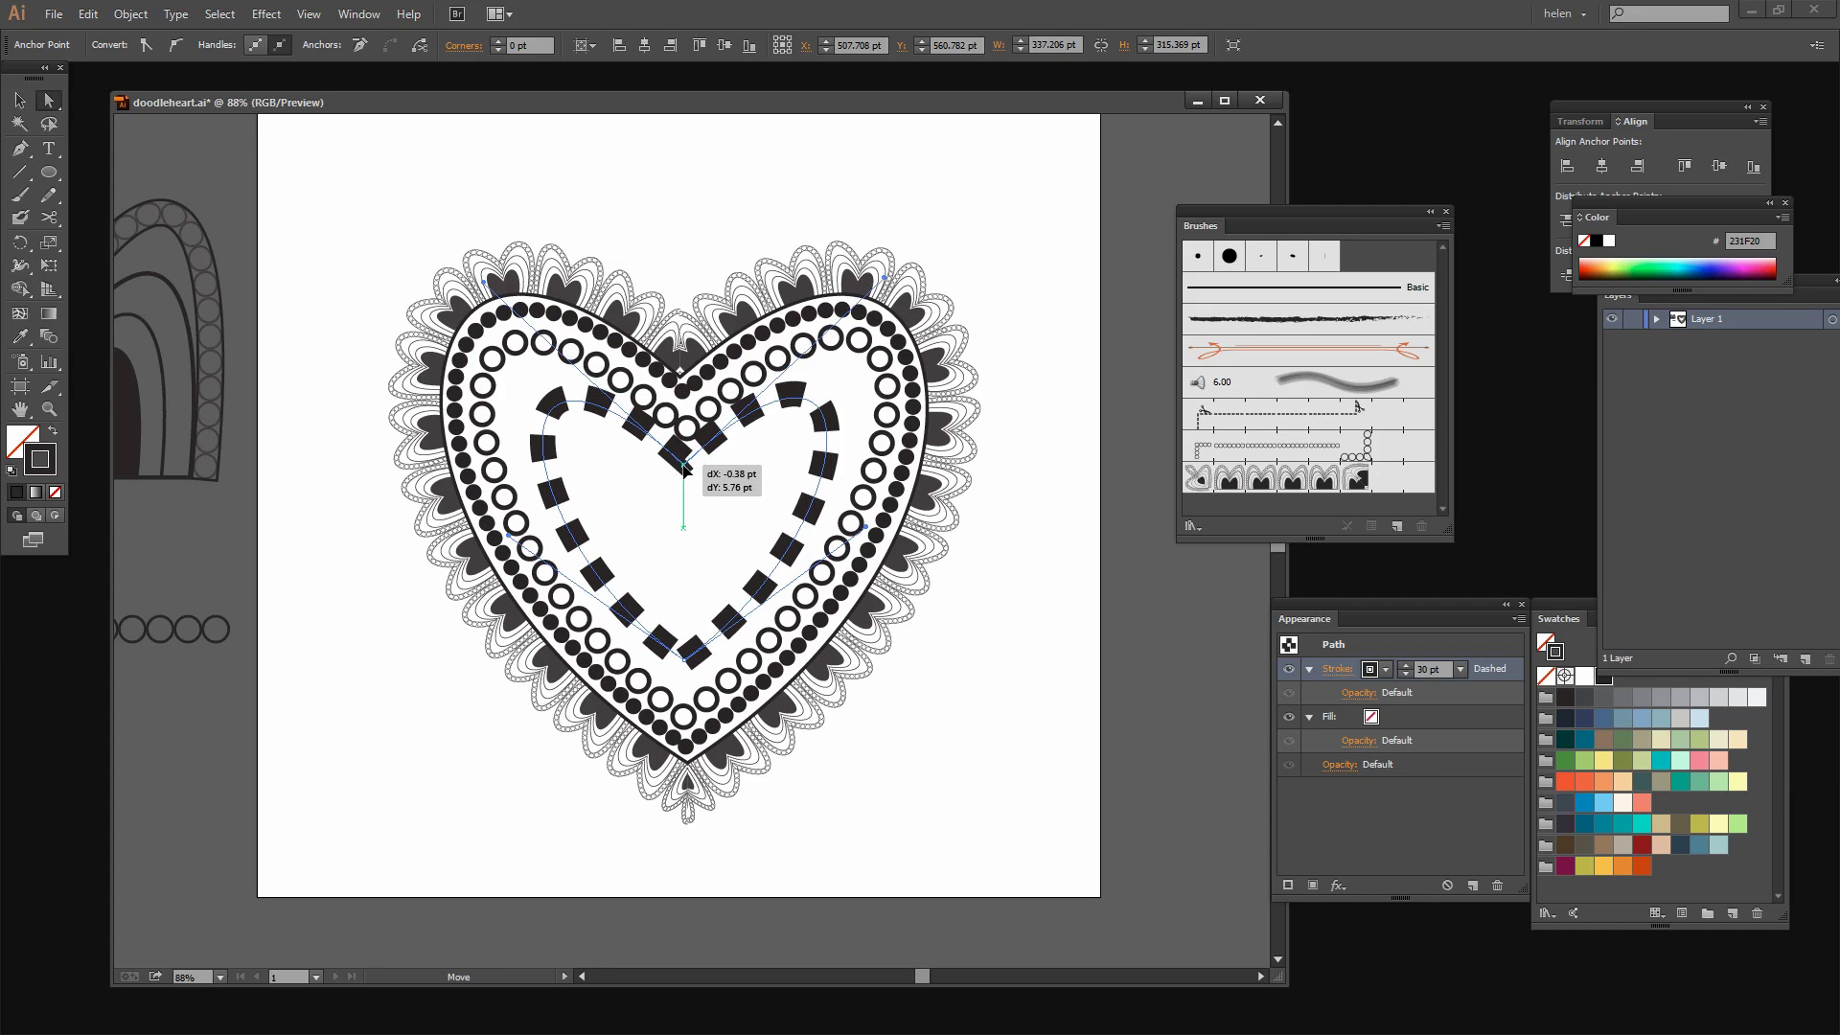
pyautogui.click(883, 280)
pyautogui.moveTo(883, 280); pyautogui.dragTo(975, 211)
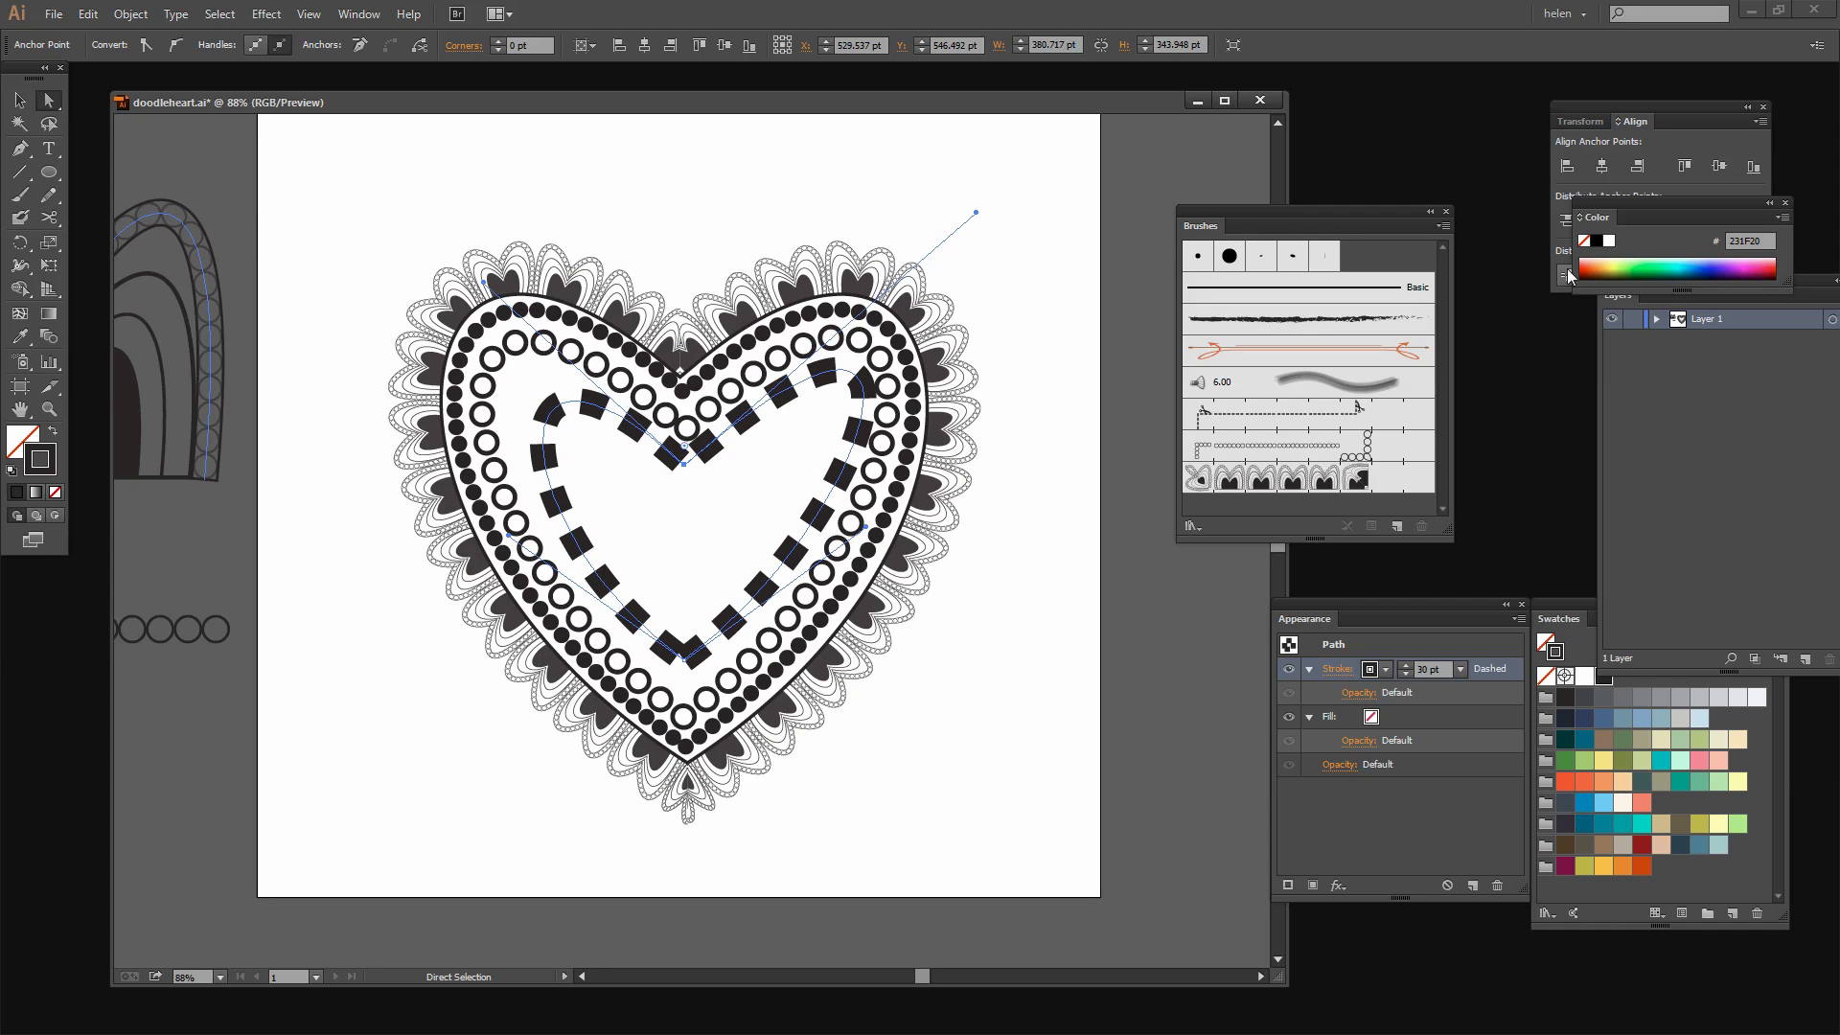
# Step: Bring the Layers panel into clear view, expand Layer 1 and lock the three heart paths beneath the dashed heart
pyautogui.click(1641, 362)
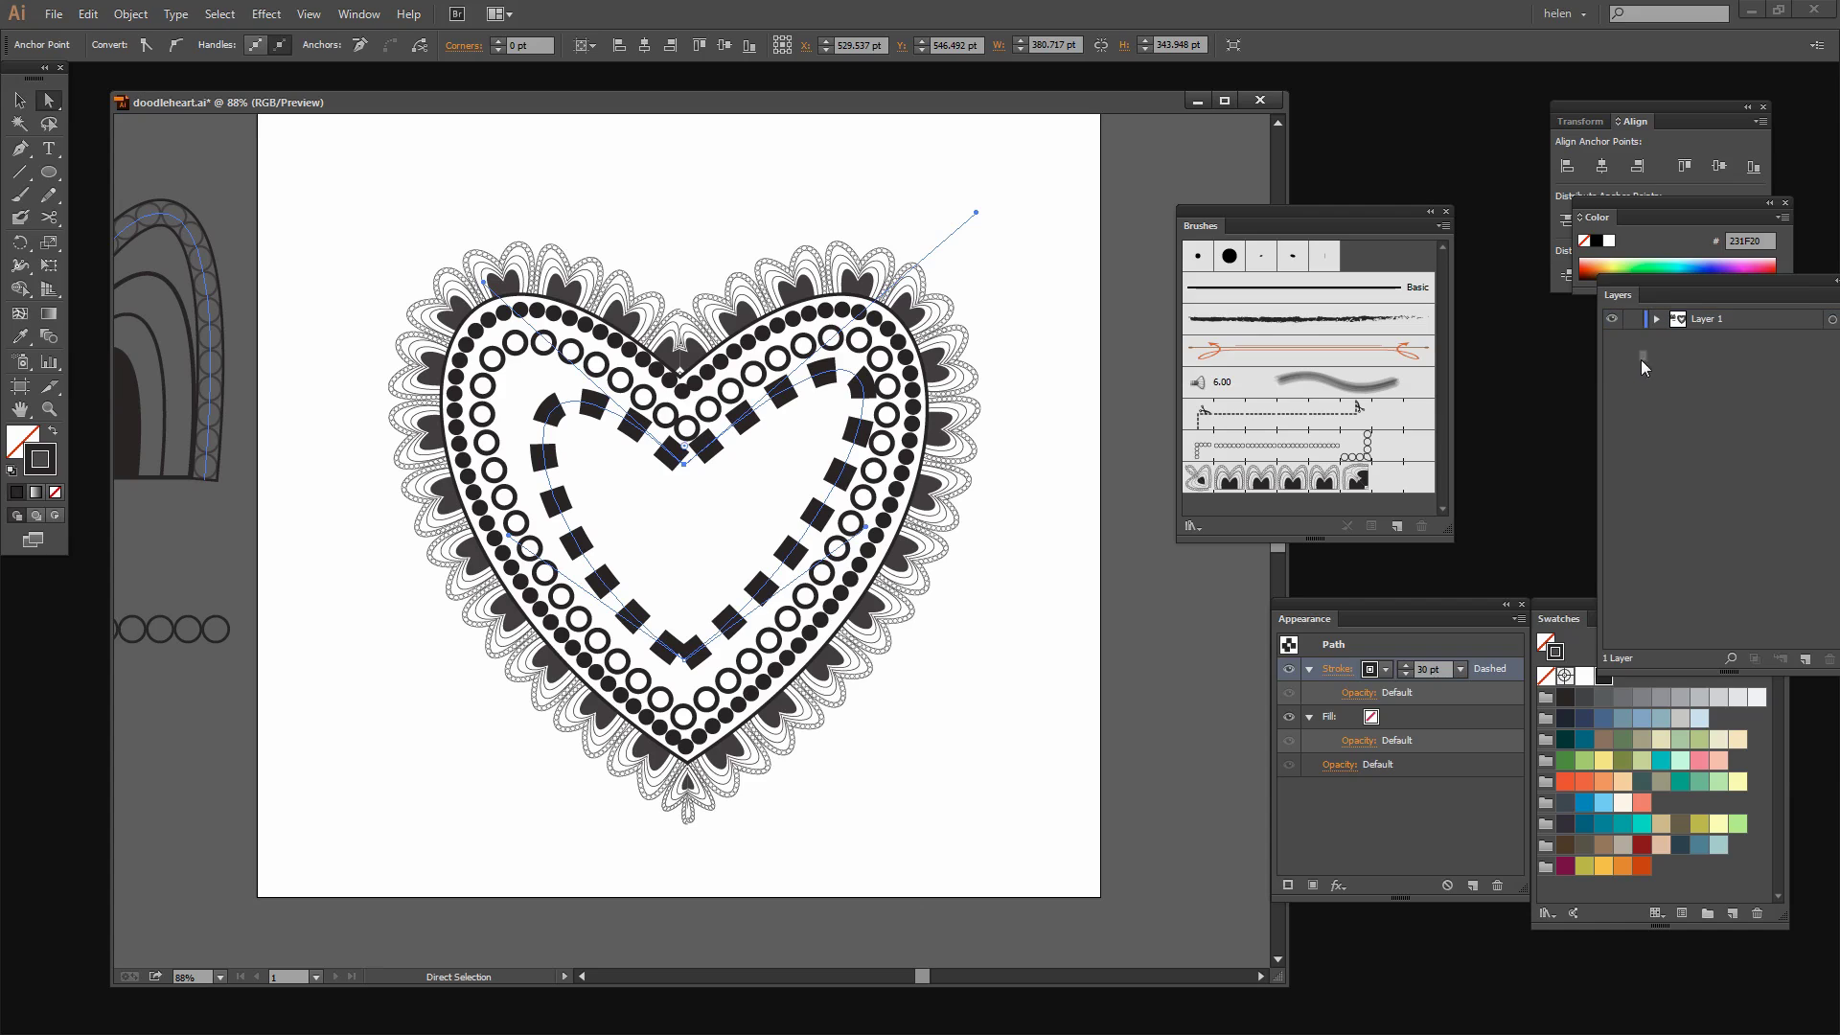
pyautogui.moveTo(1690, 281); pyautogui.dragTo(1537, 331)
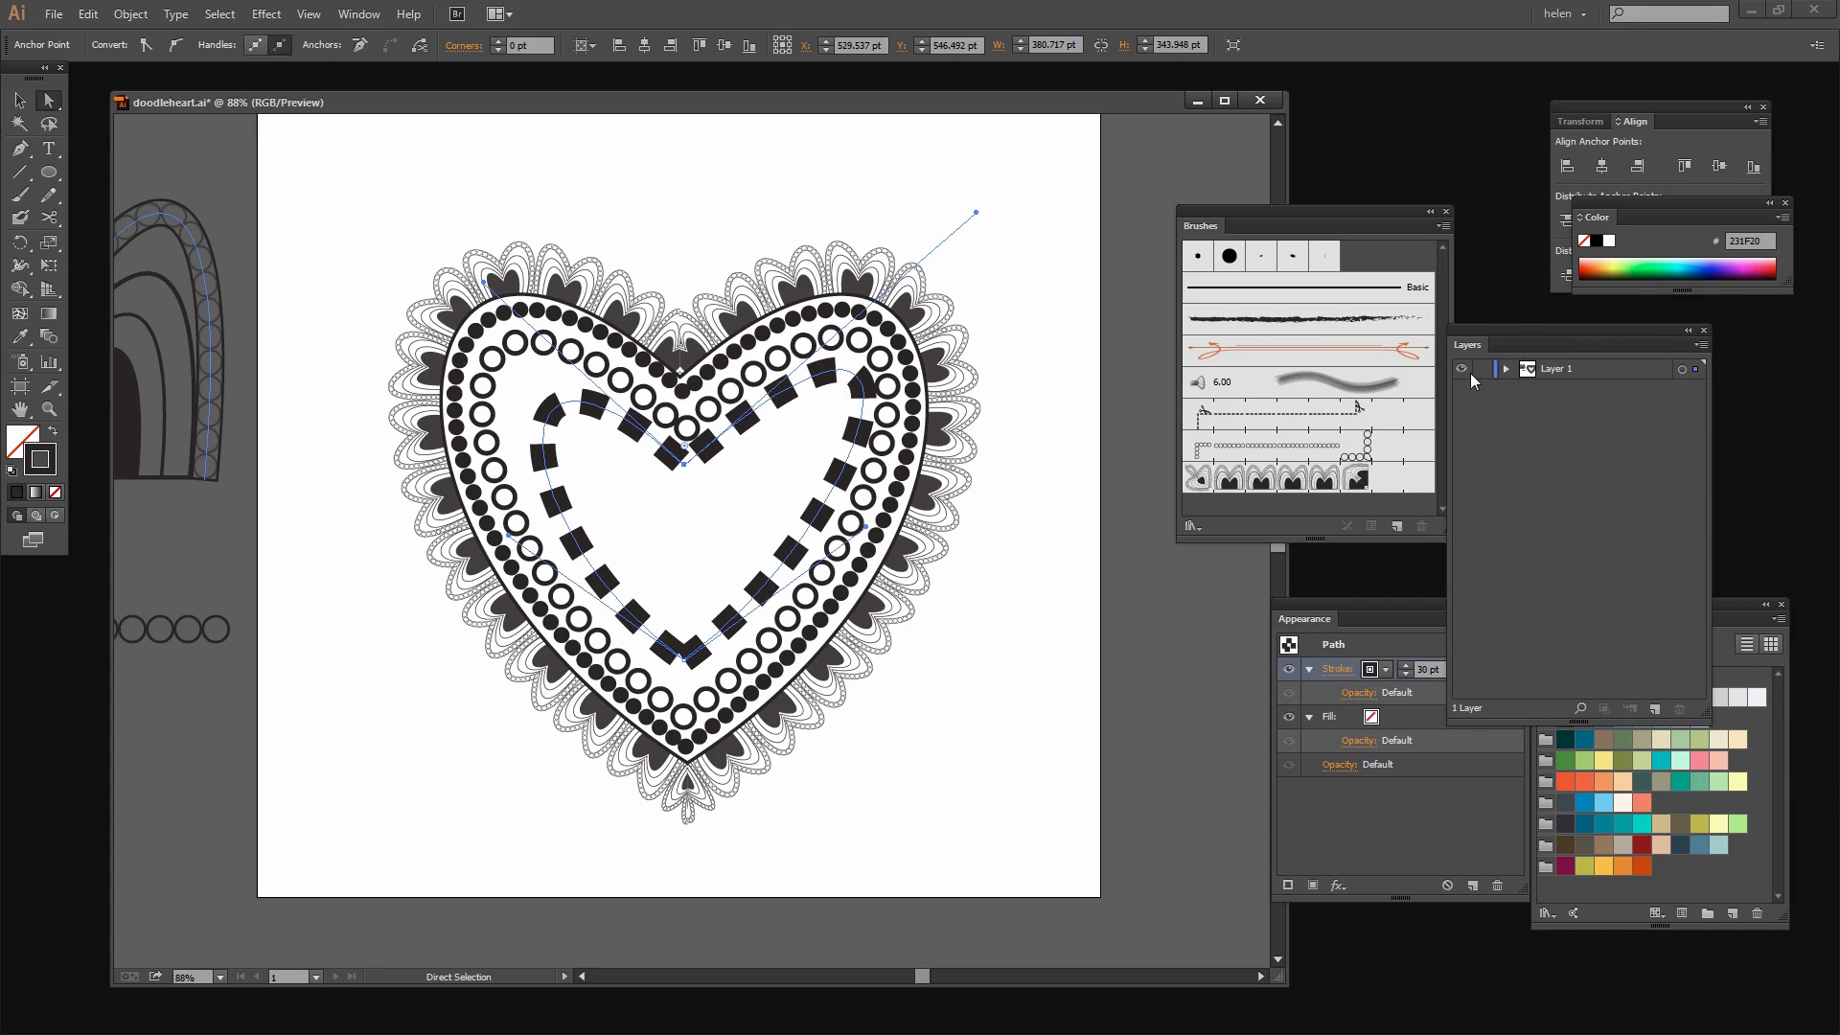
pyautogui.click(1505, 370)
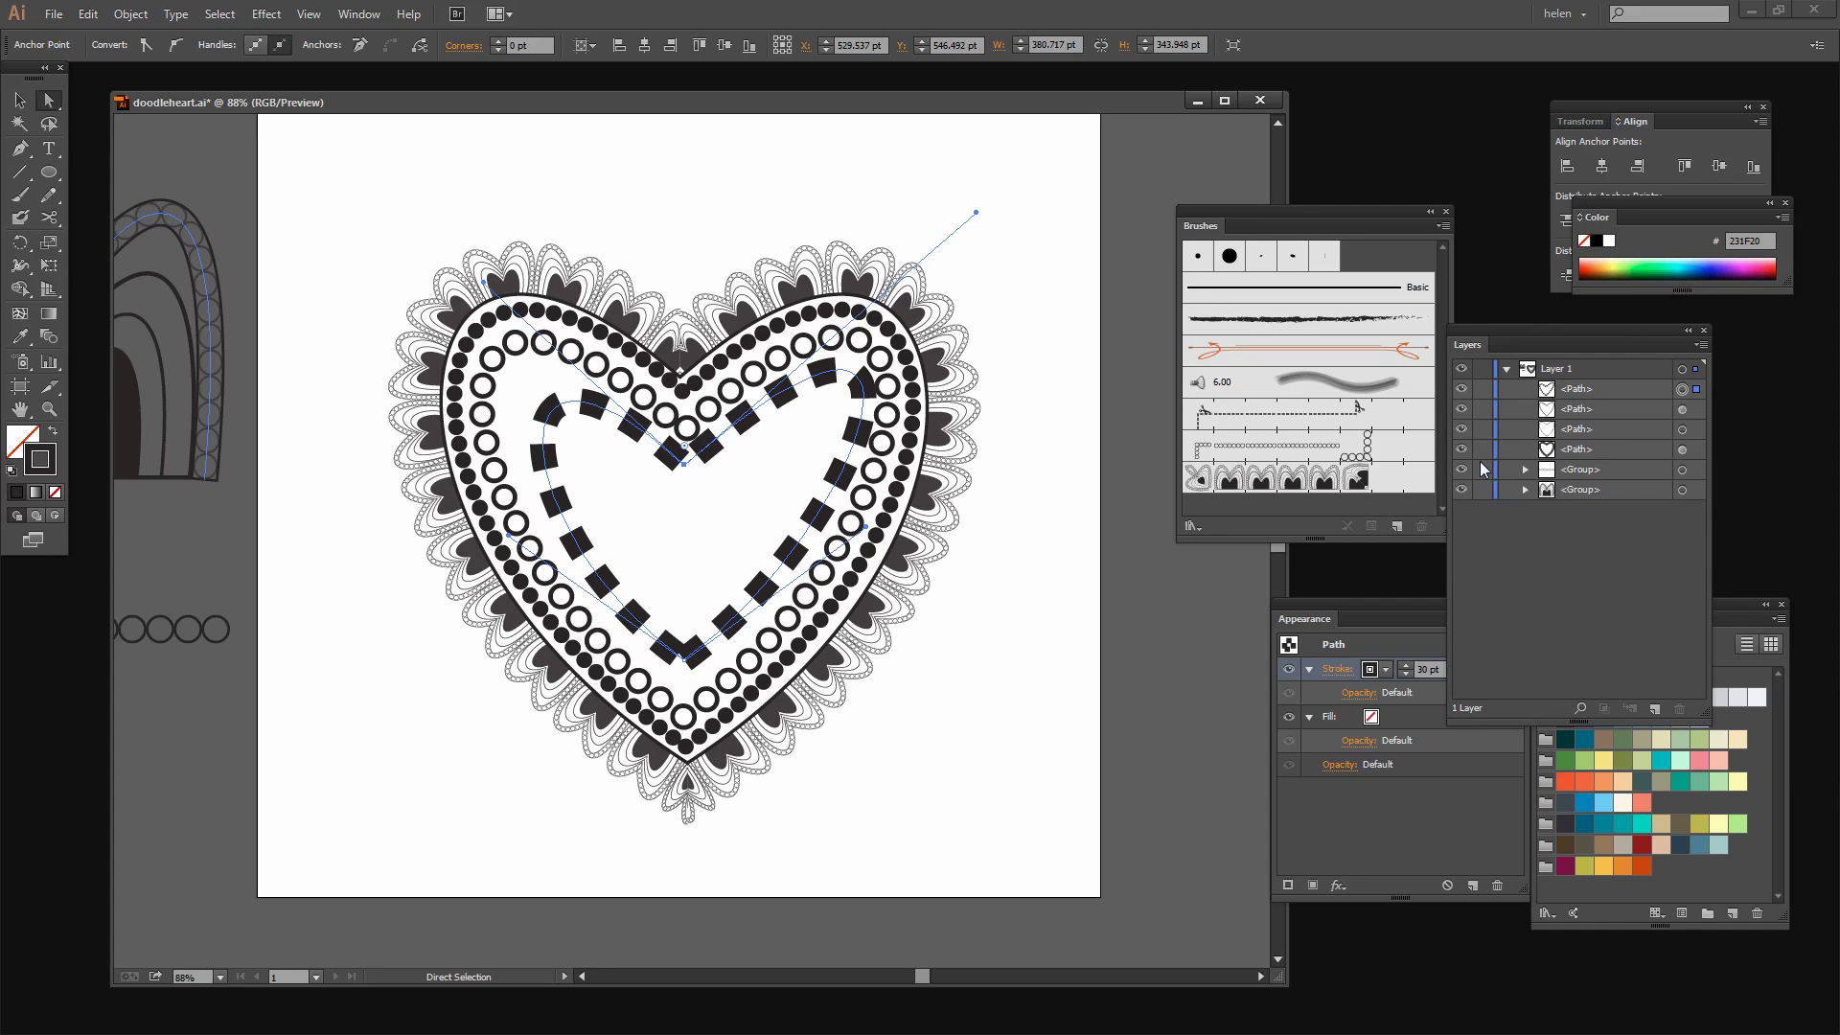
pyautogui.click(1482, 449)
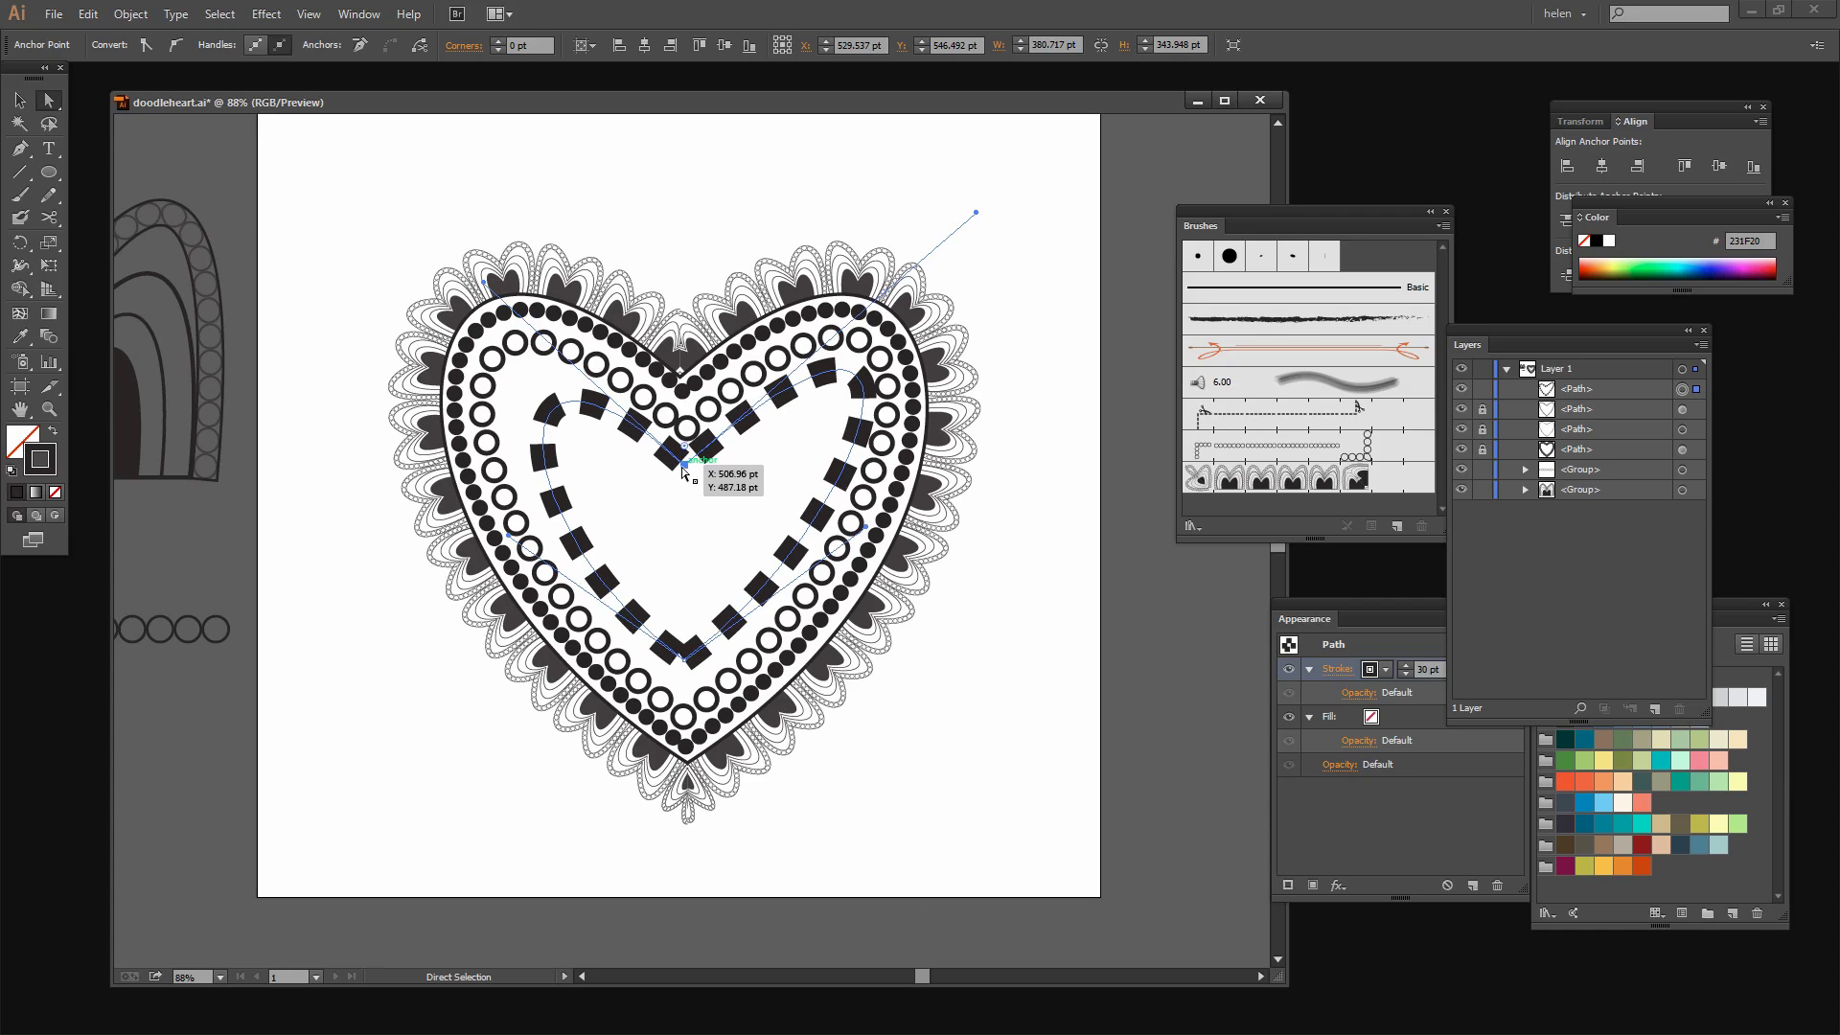
# Step: Pull the dashed heart's left lobe handle and lower-left handle outward to match the surrounding ring heart, and deselect it
pyautogui.moveTo(482, 283); pyautogui.dragTo(394, 190)
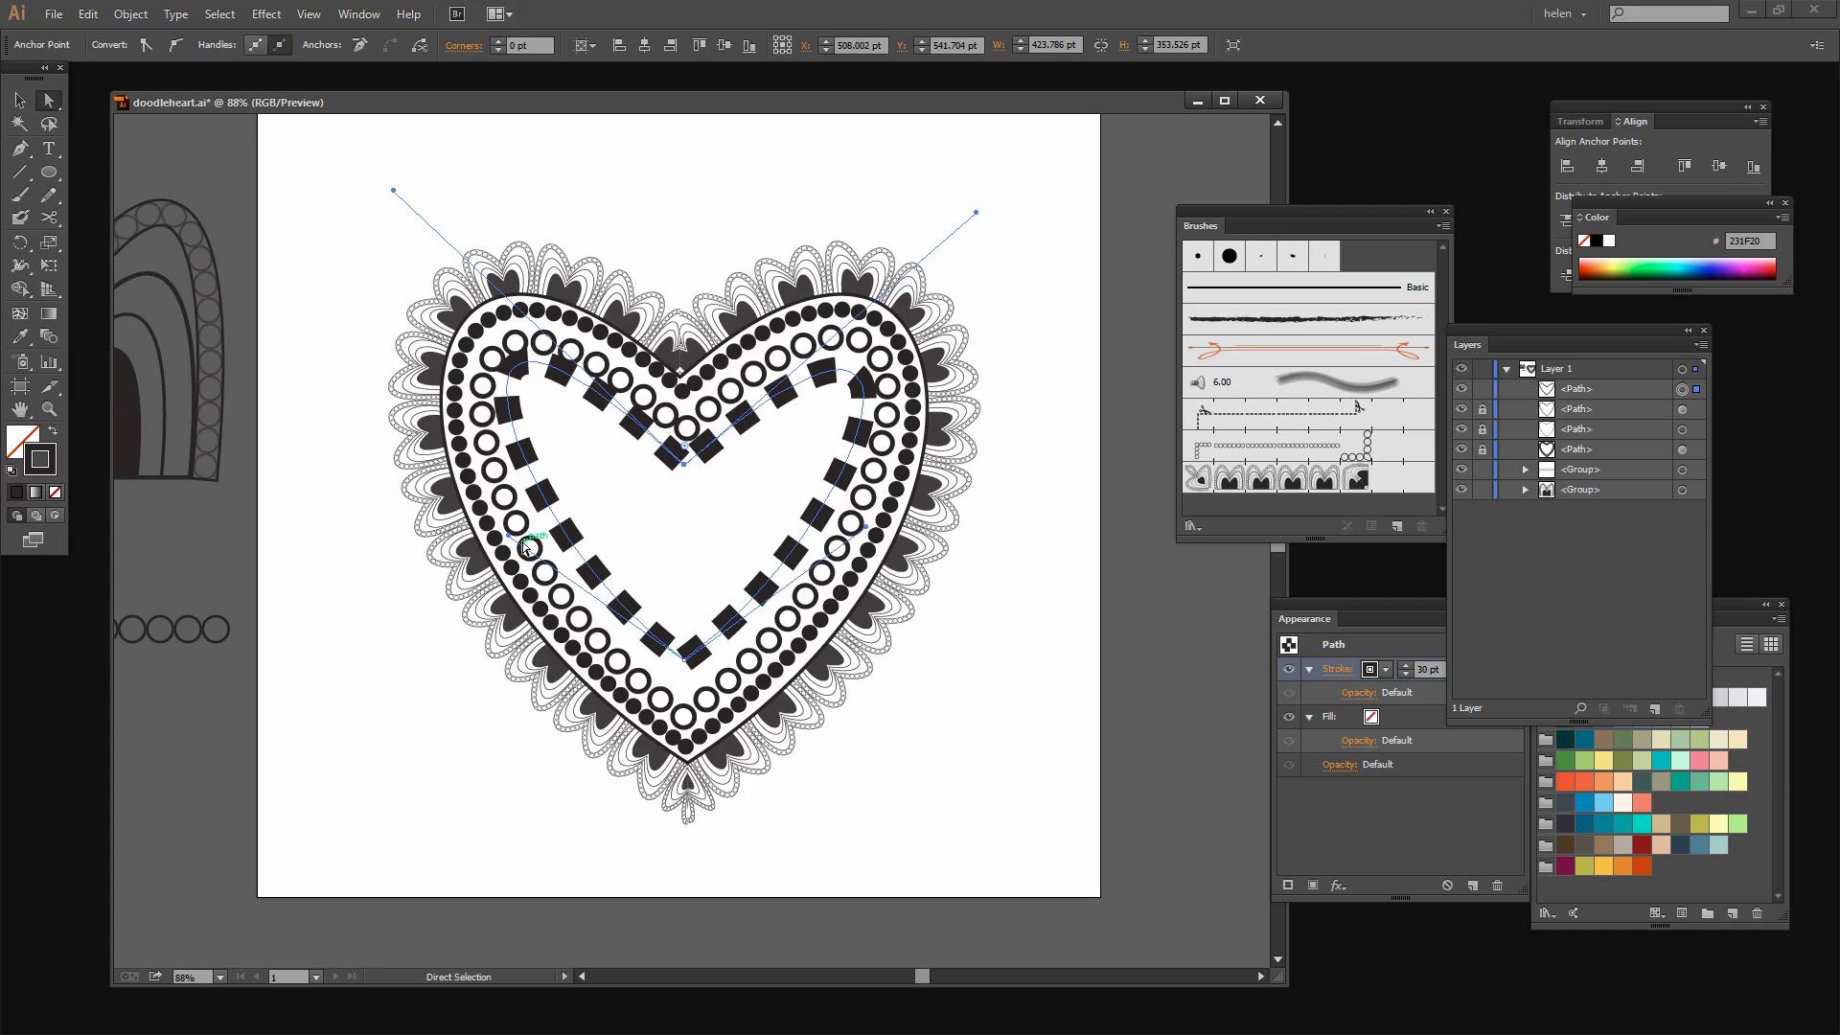
pyautogui.moveTo(508, 539); pyautogui.dragTo(483, 563)
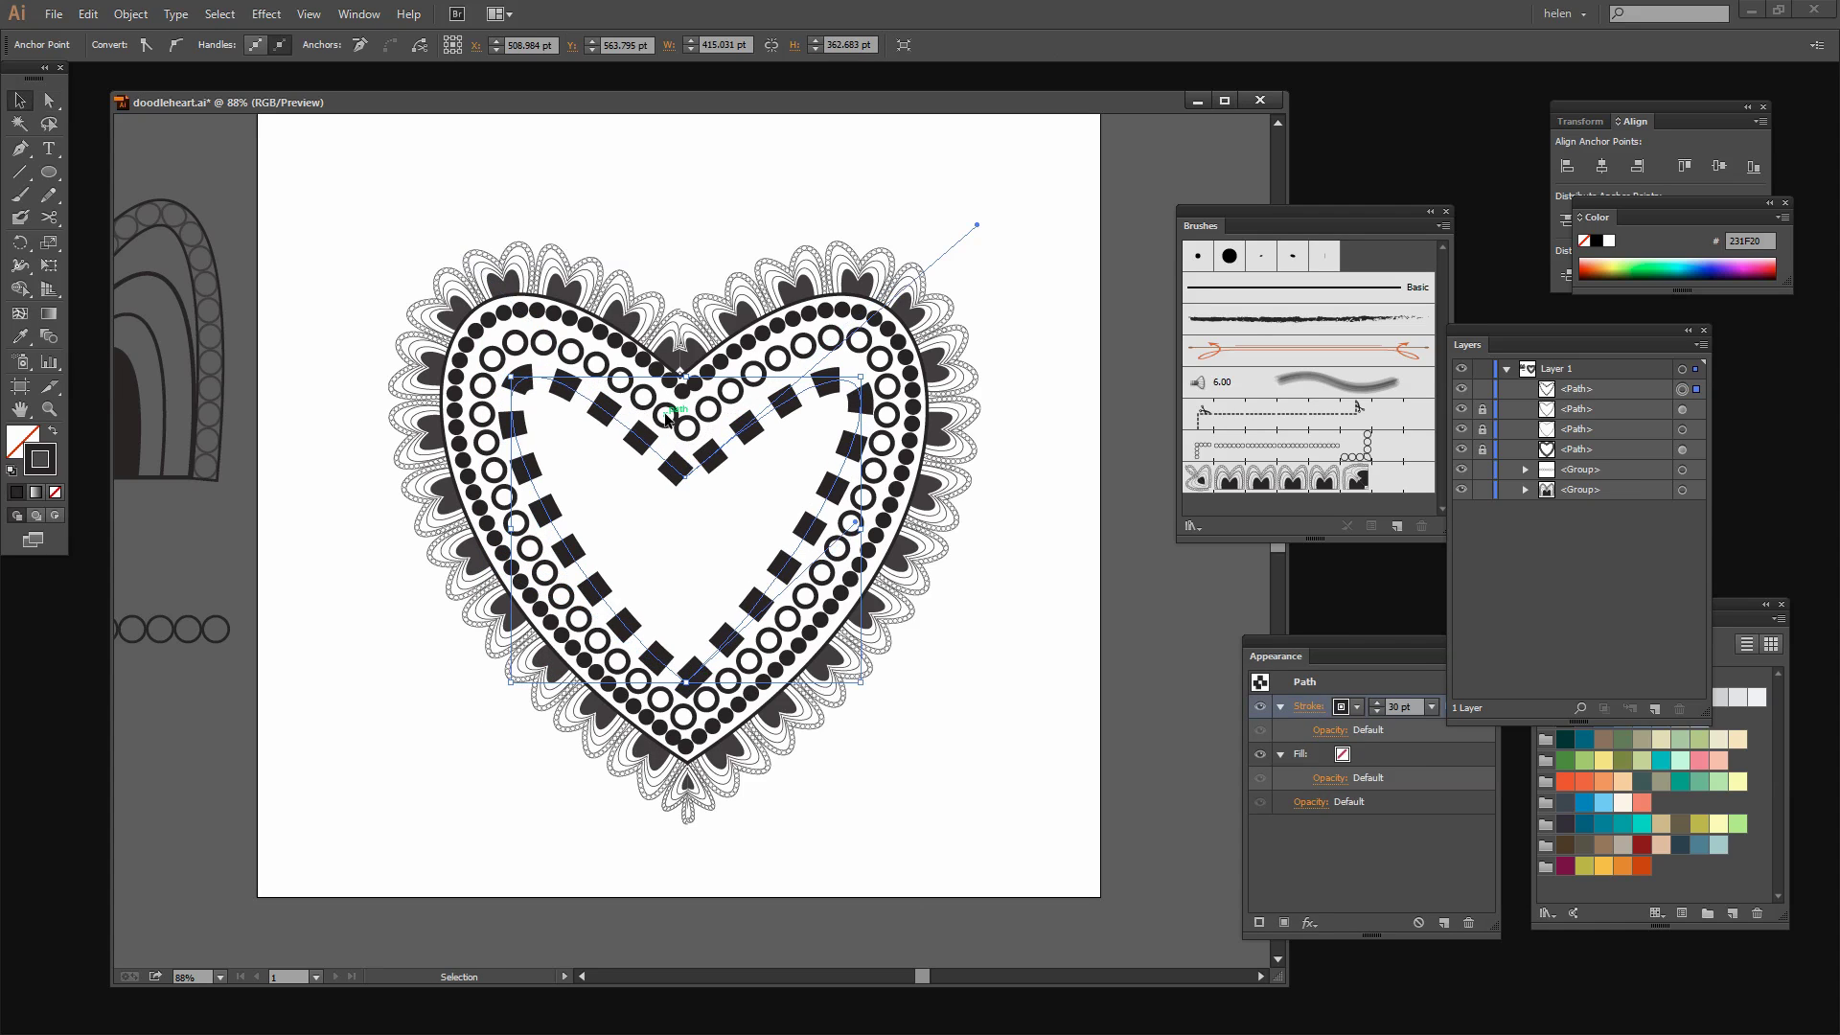
pyautogui.press('v')
pyautogui.hotkey('ctrl', 'shift', 'a')
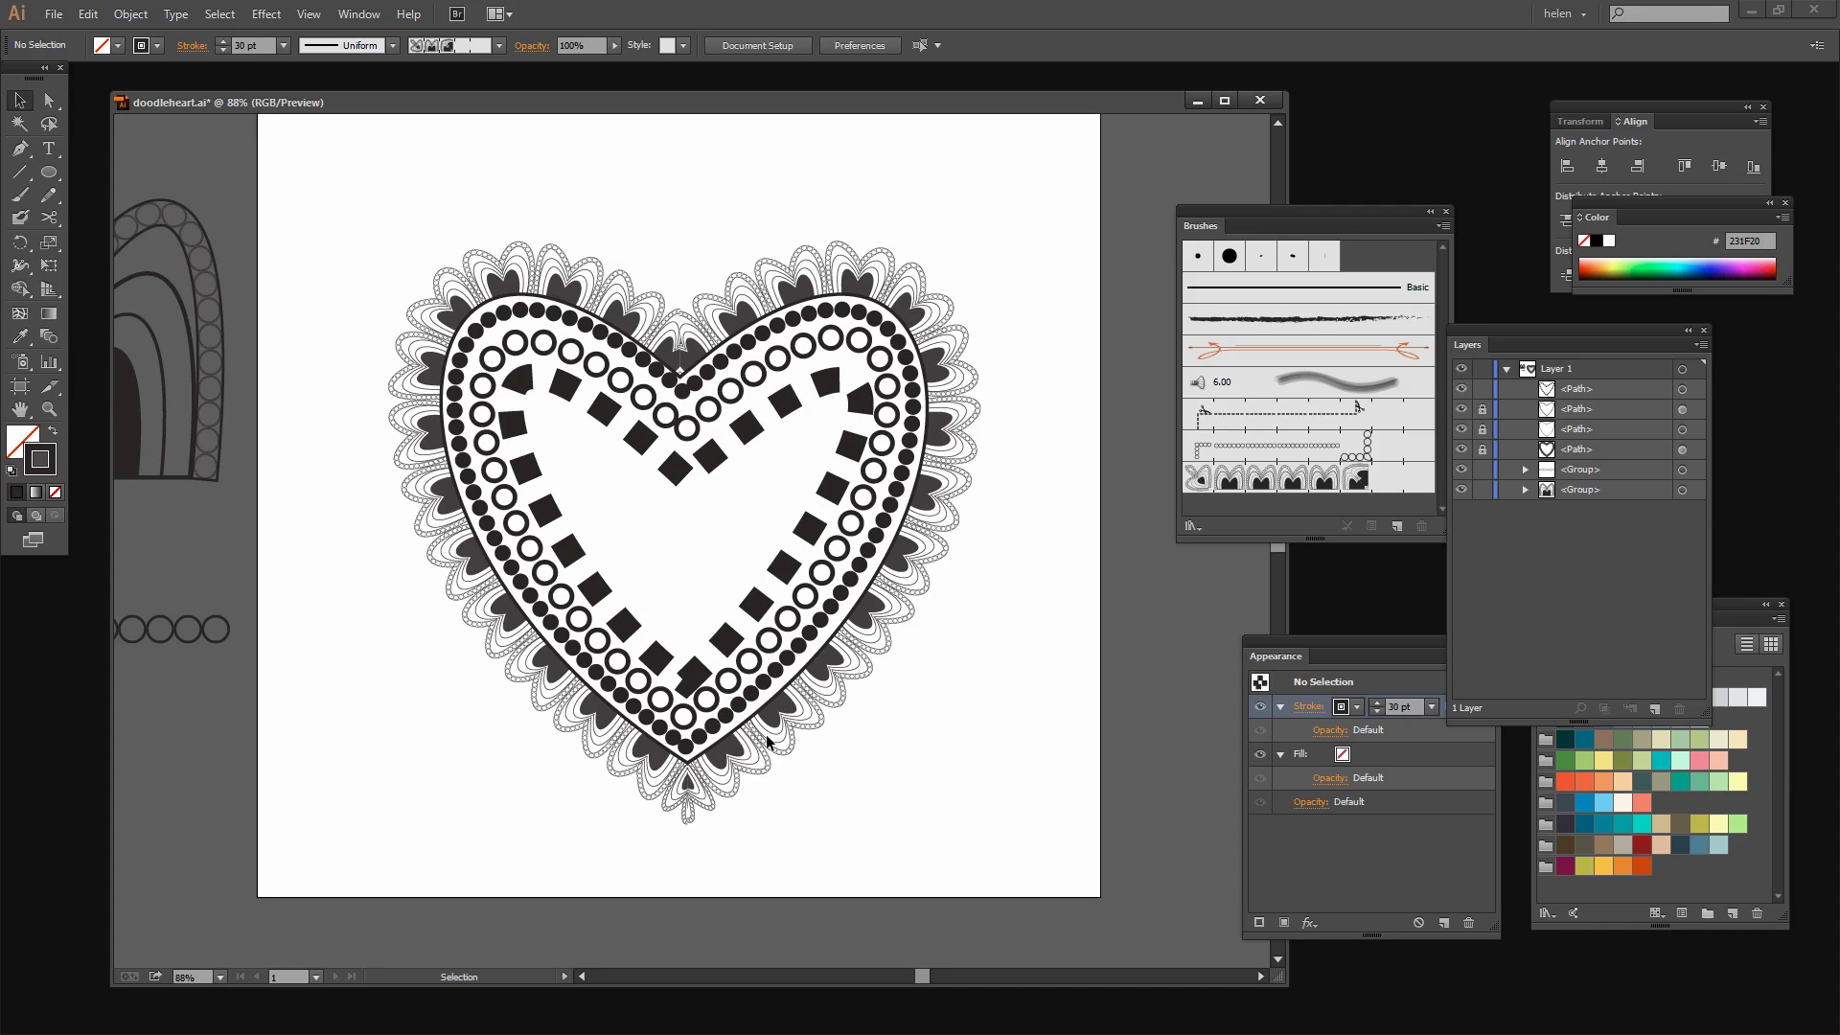
# Step: Select the dashed heart, move the Appearance panel into clear view and add a new stroke to the path
pyautogui.click(676, 468)
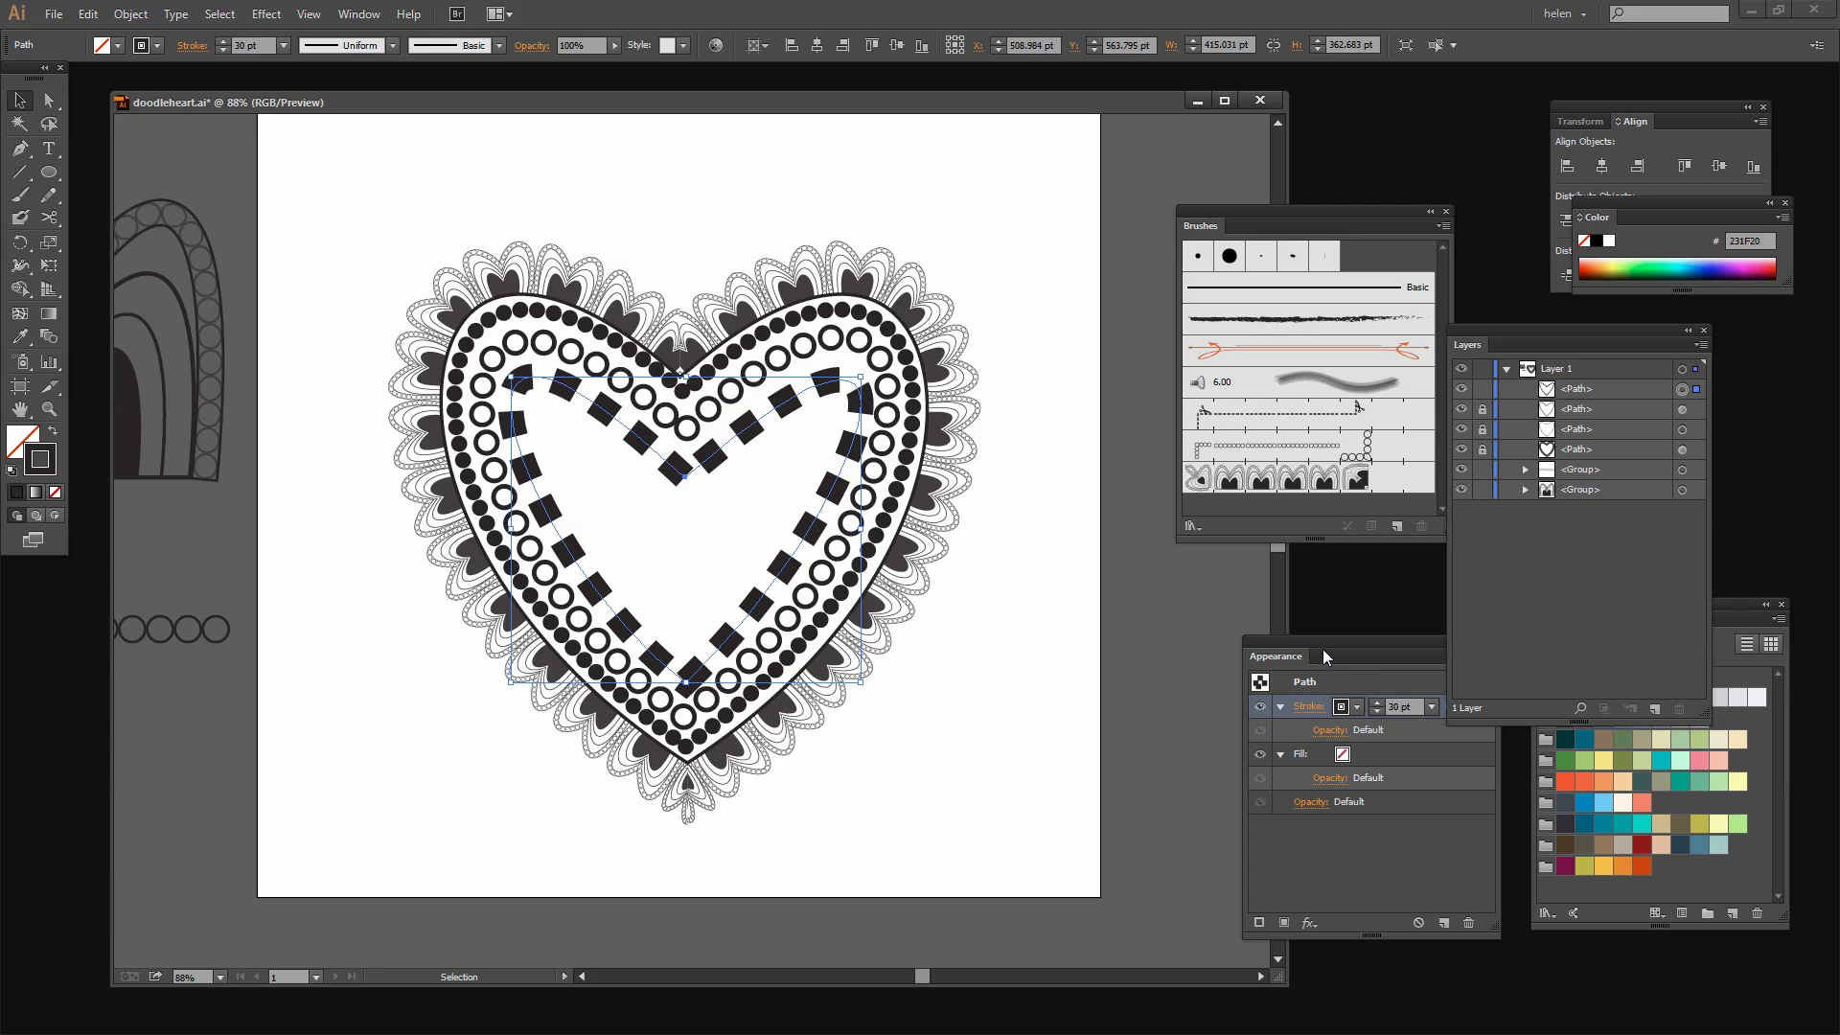
pyautogui.moveTo(1322, 647); pyautogui.dragTo(1158, 651)
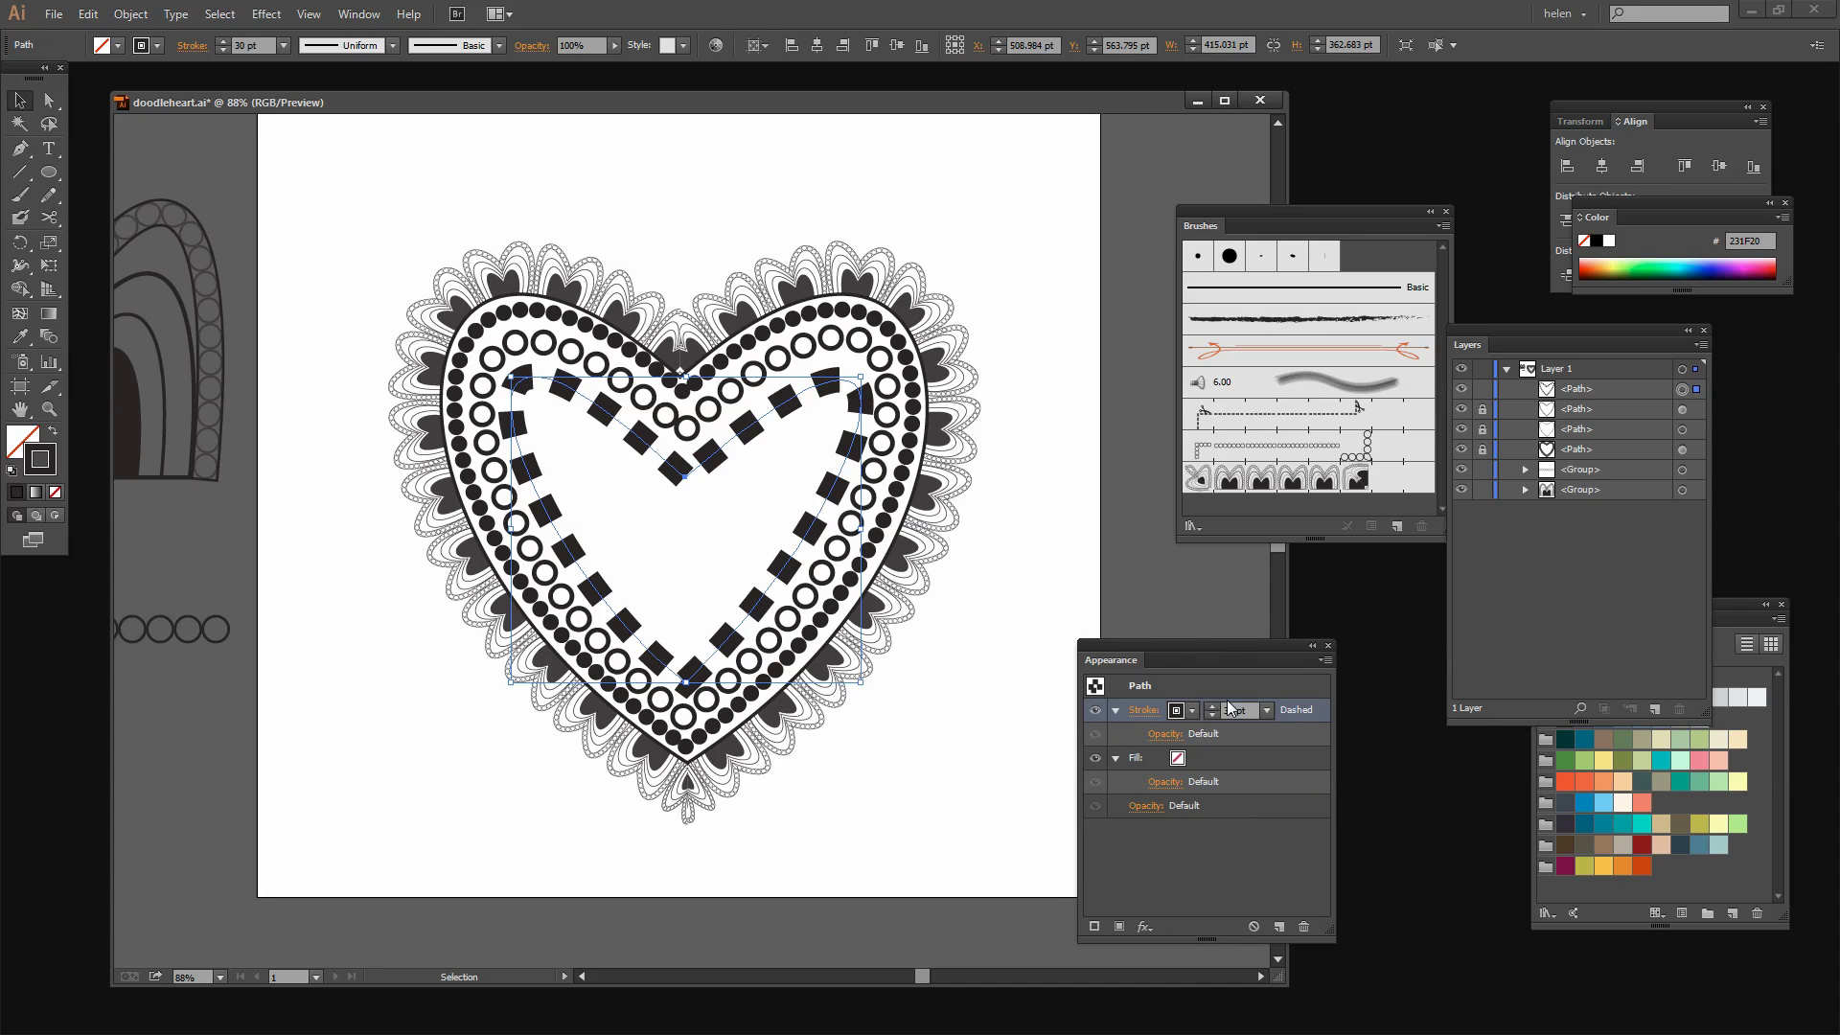
pyautogui.click(1320, 661)
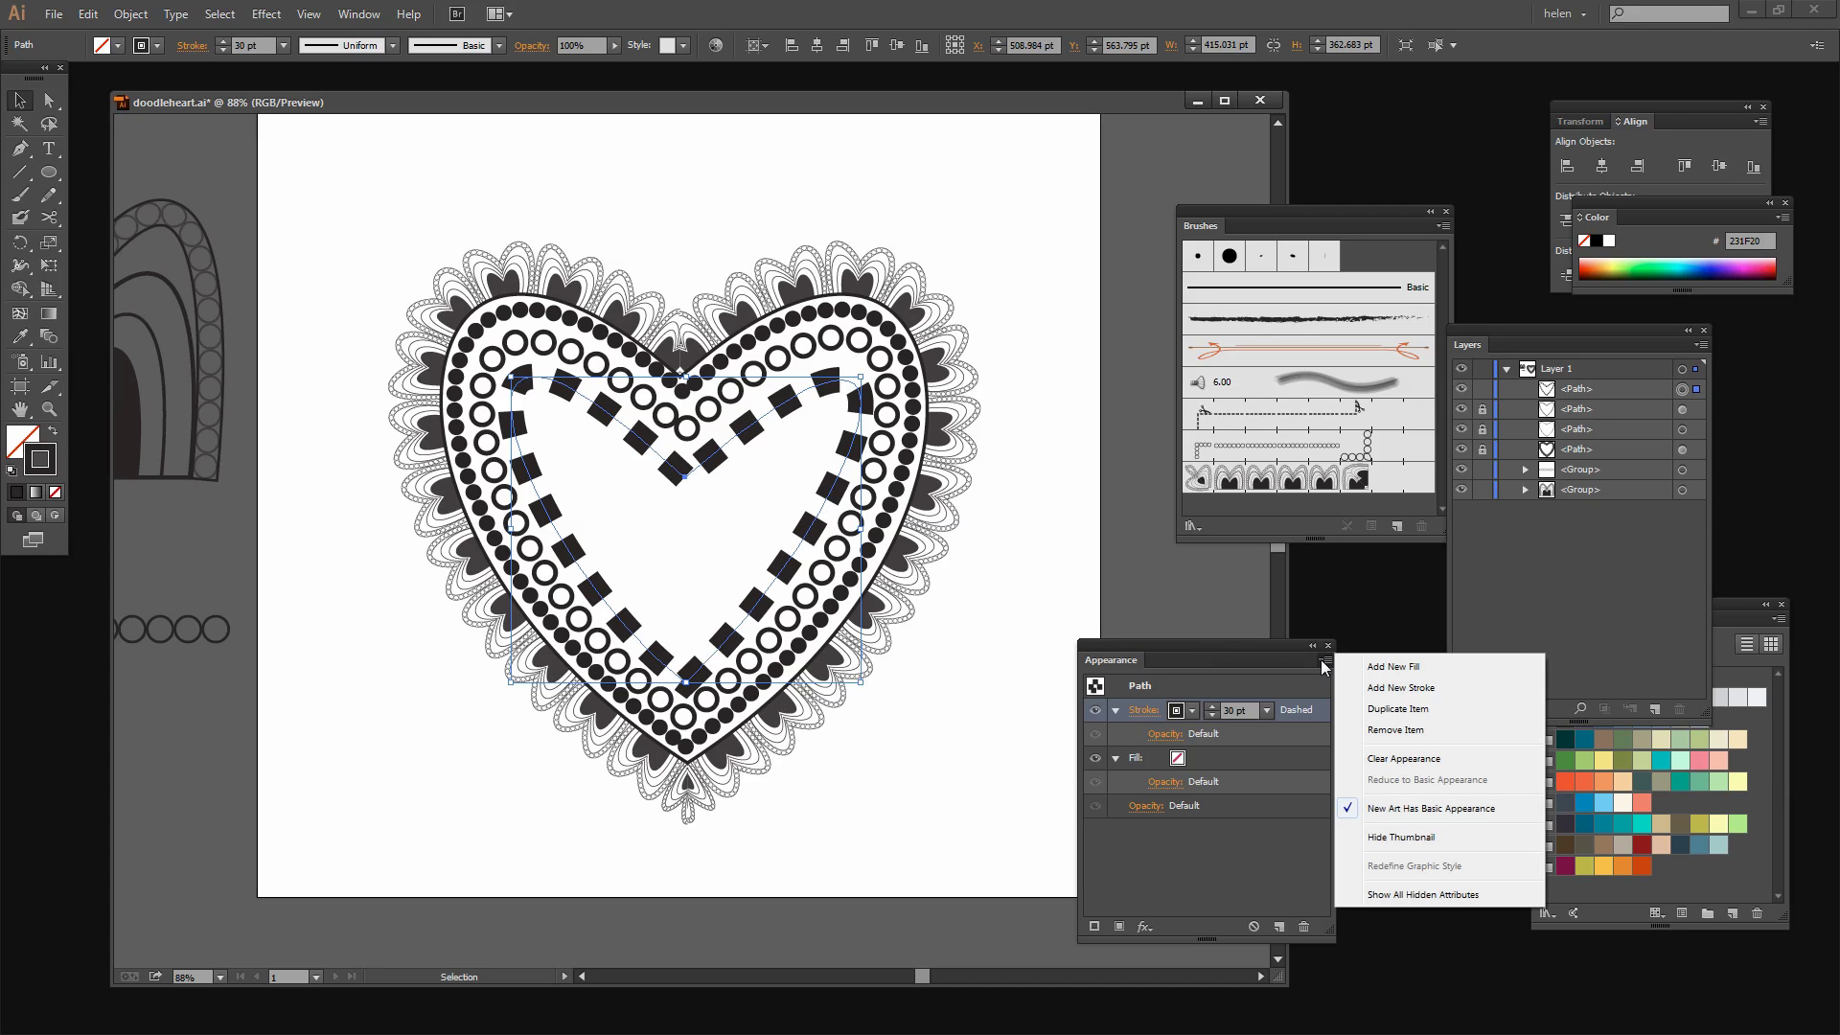
pyautogui.click(1378, 688)
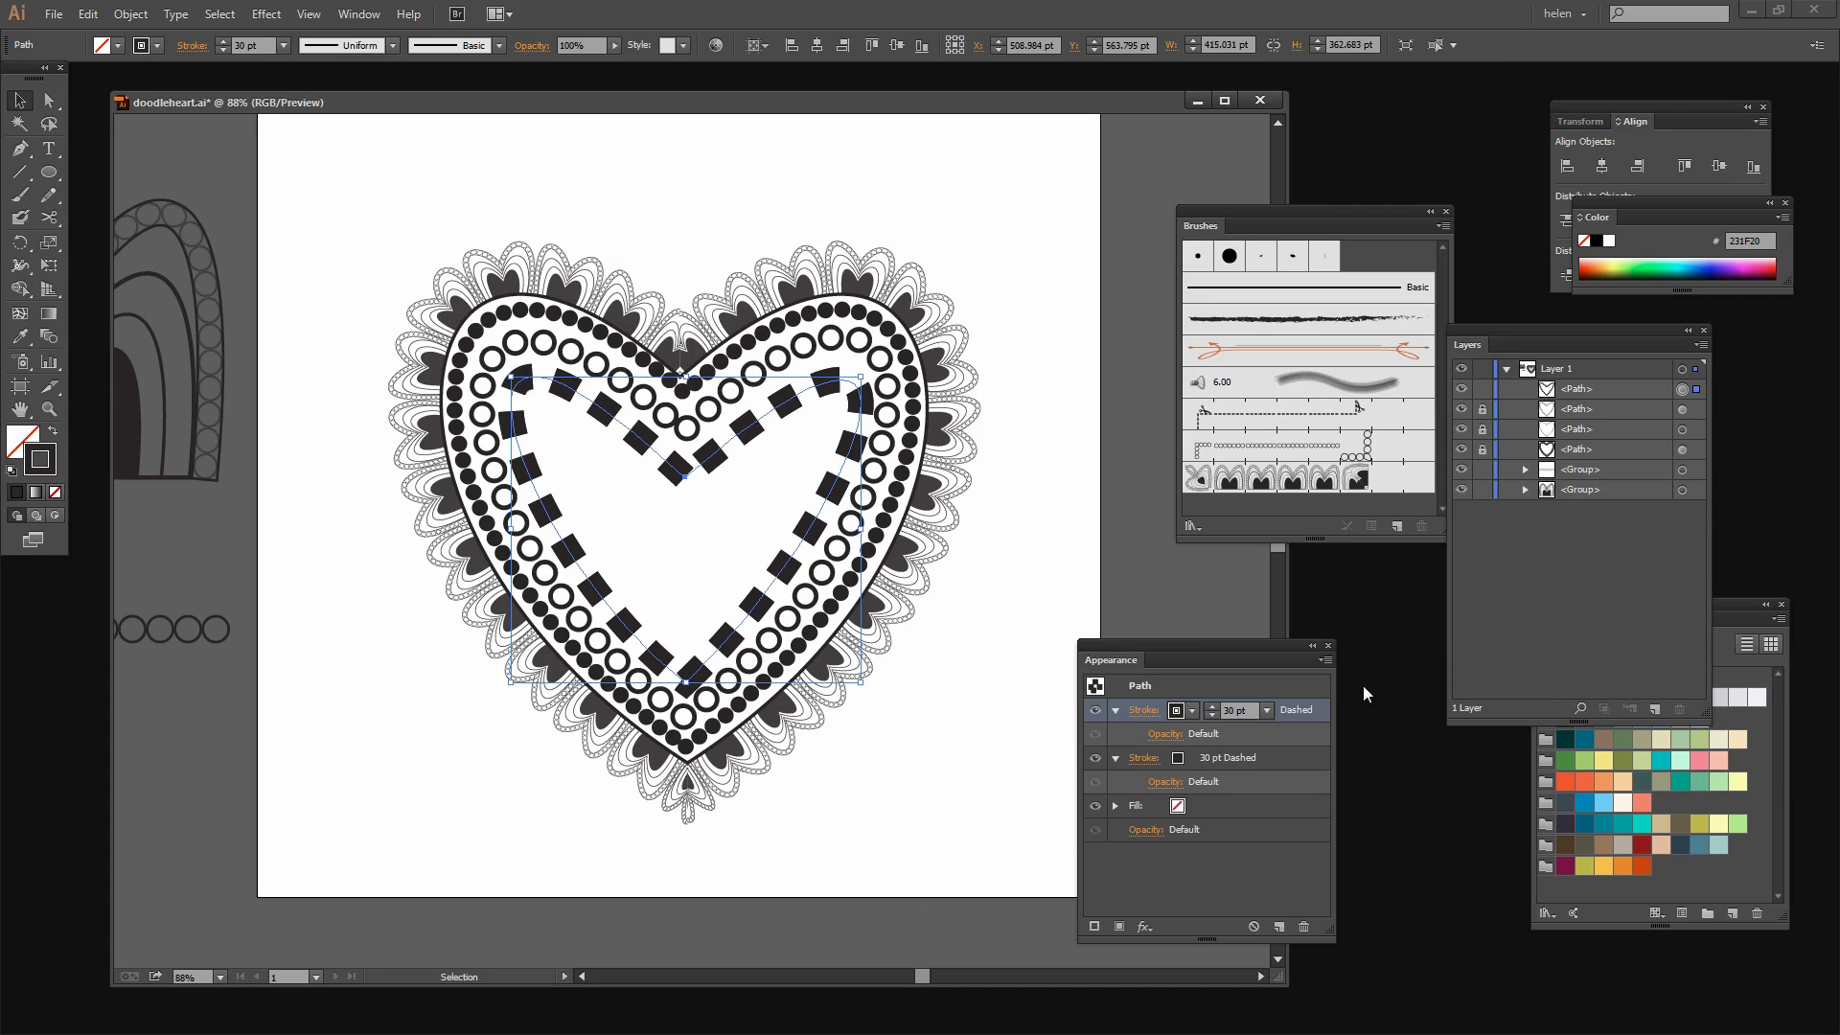
# Step: Make the inner heart's new upper stroke solid by turning off its dashed line, and set its weight to 5 pt
pyautogui.click(1142, 711)
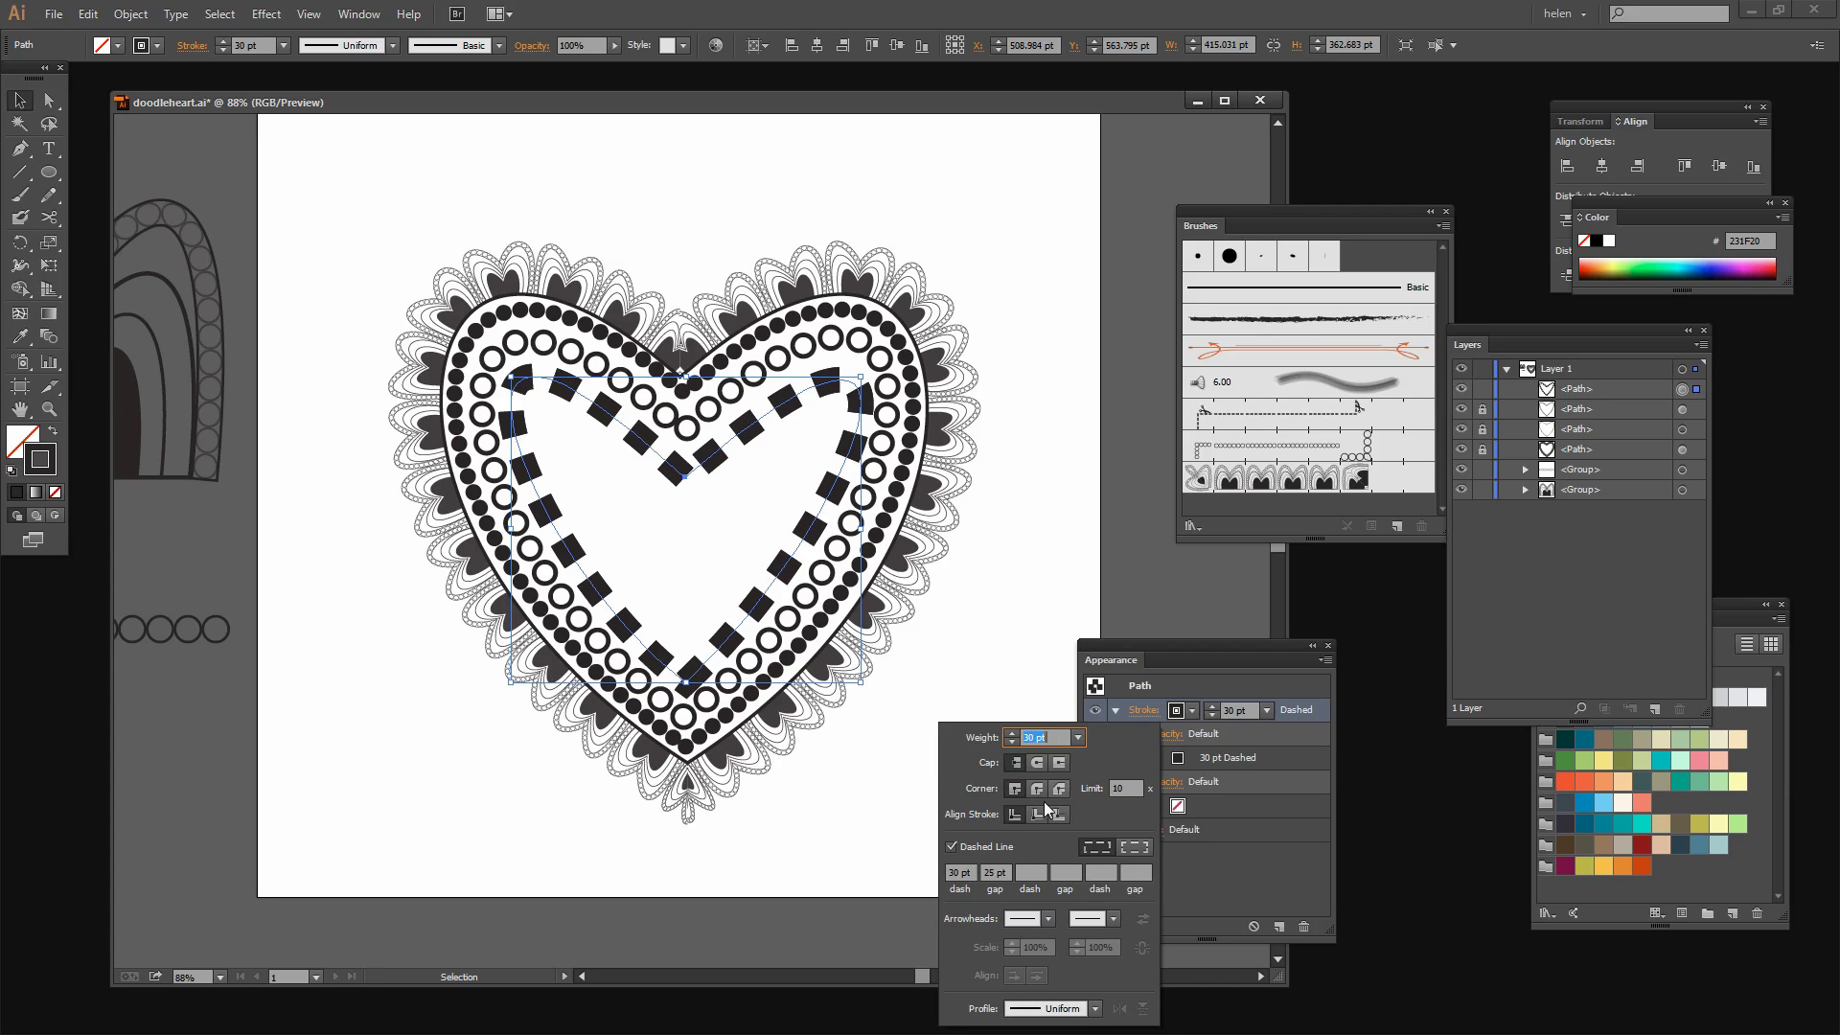
pyautogui.click(950, 848)
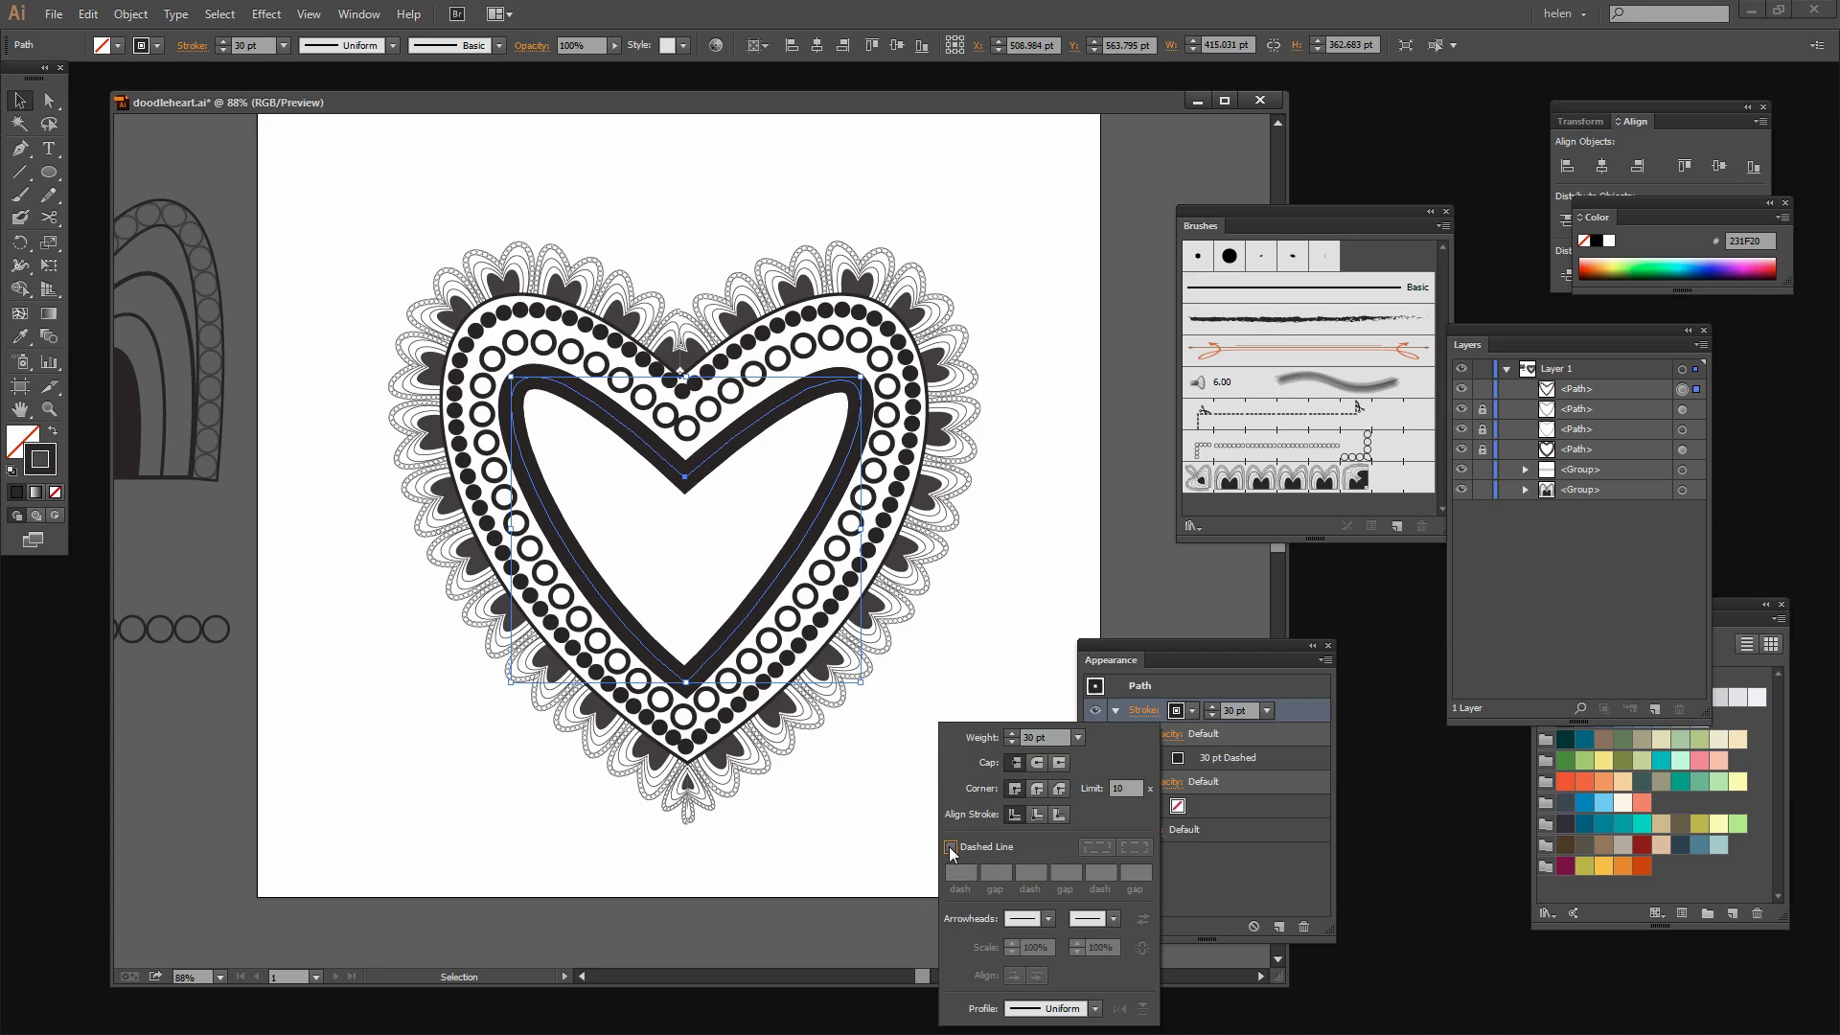
pyautogui.click(1012, 744)
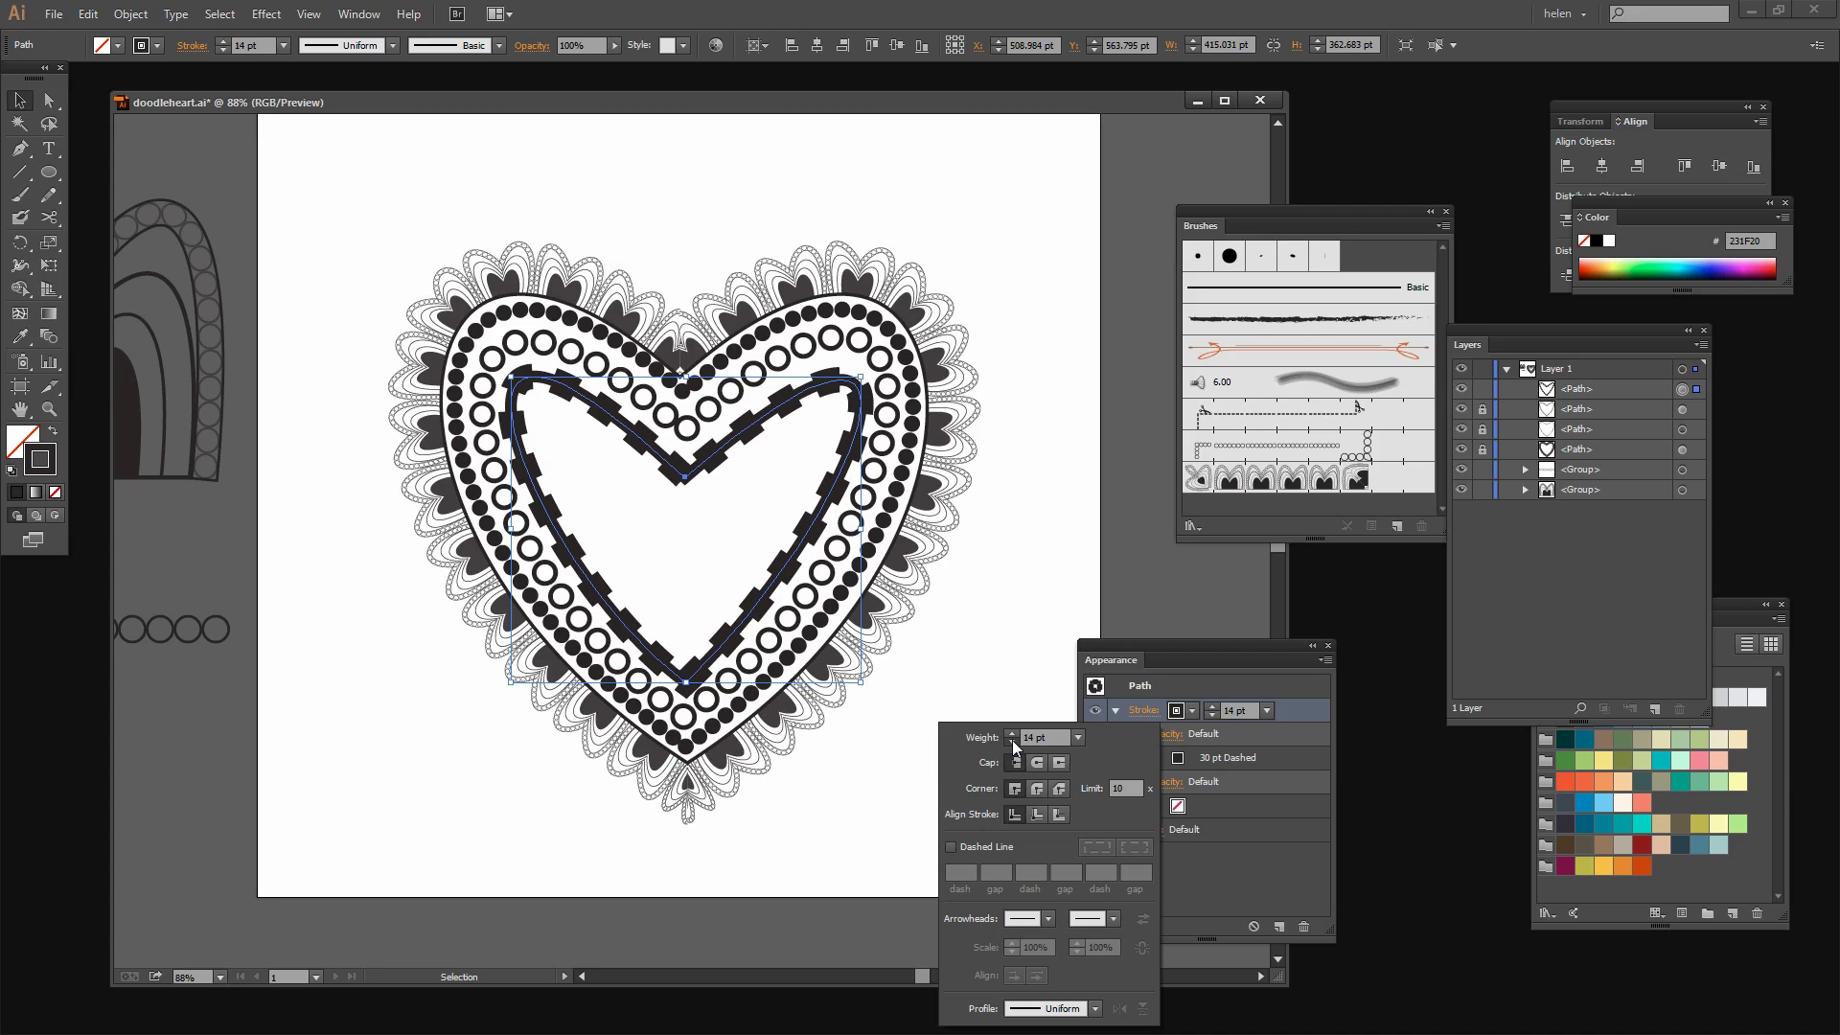
pyautogui.click(1013, 745)
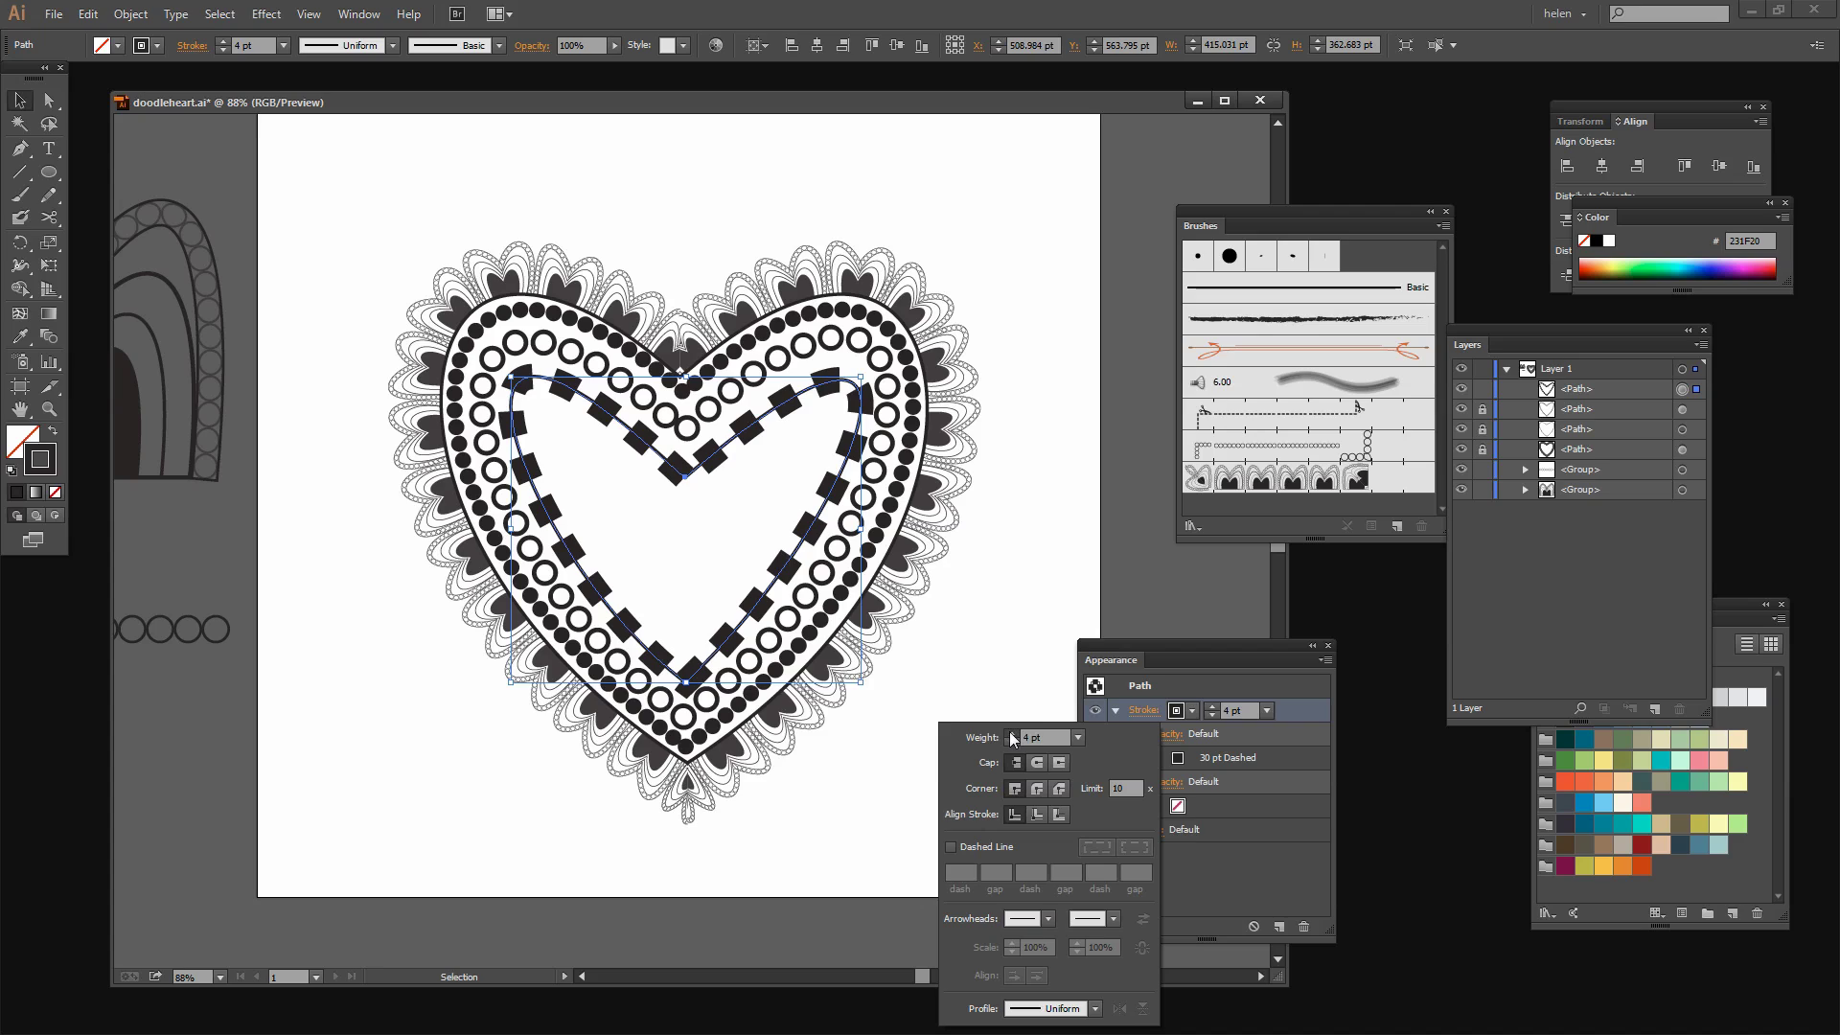
pyautogui.click(1011, 733)
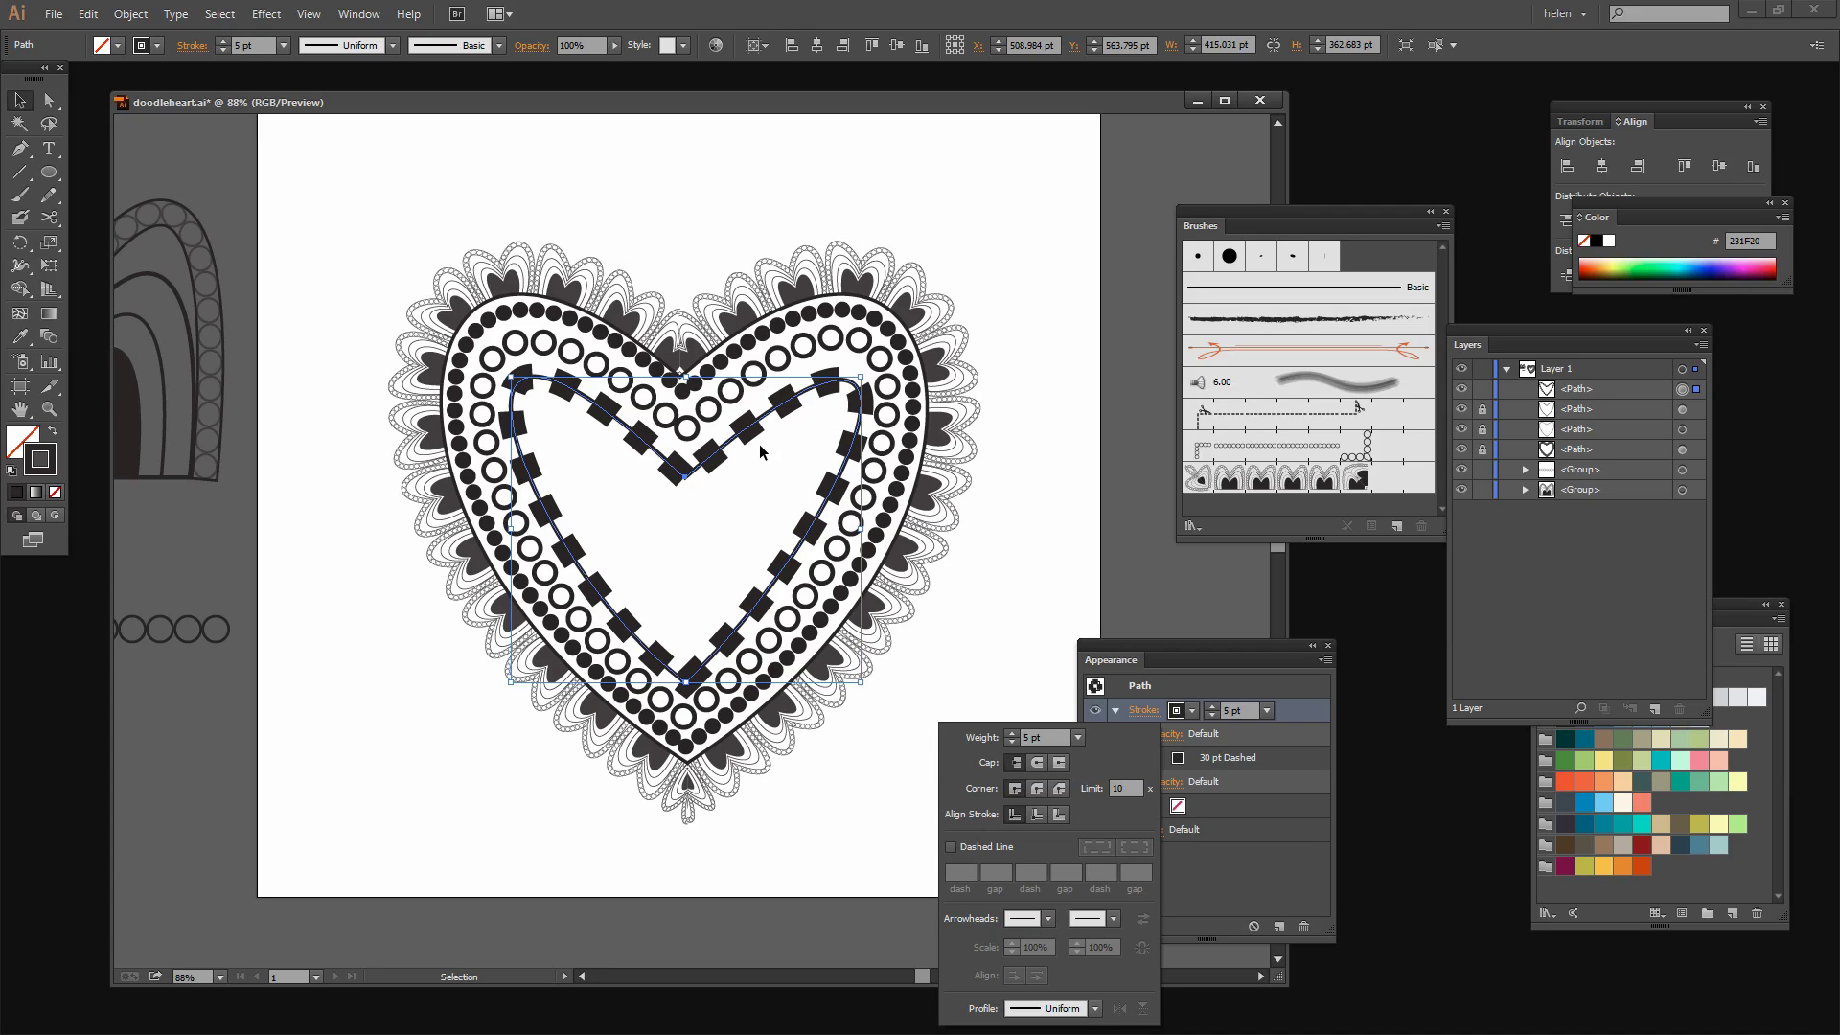
pyautogui.press('Escape')
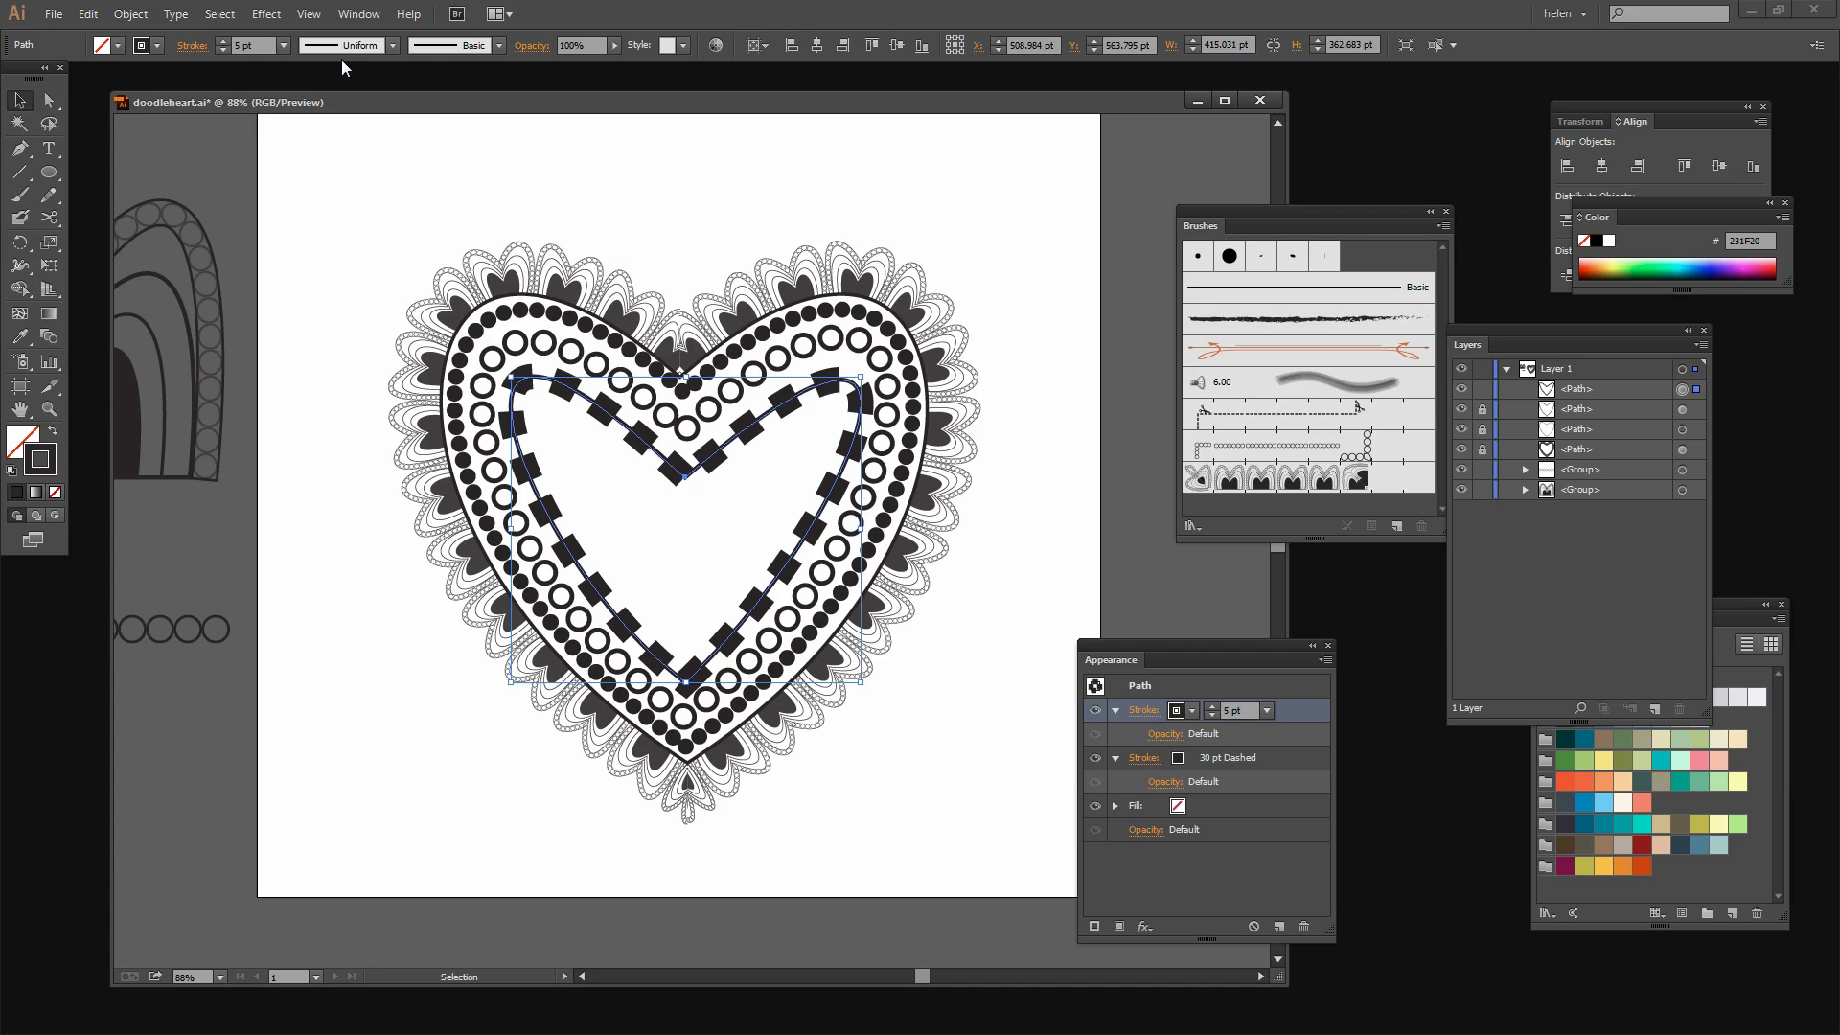
# Step: Apply an Offset Path effect of 13 pt with Miter joins to the inner heart's 5 pt stroke, previewing the result
pyautogui.click(266, 13)
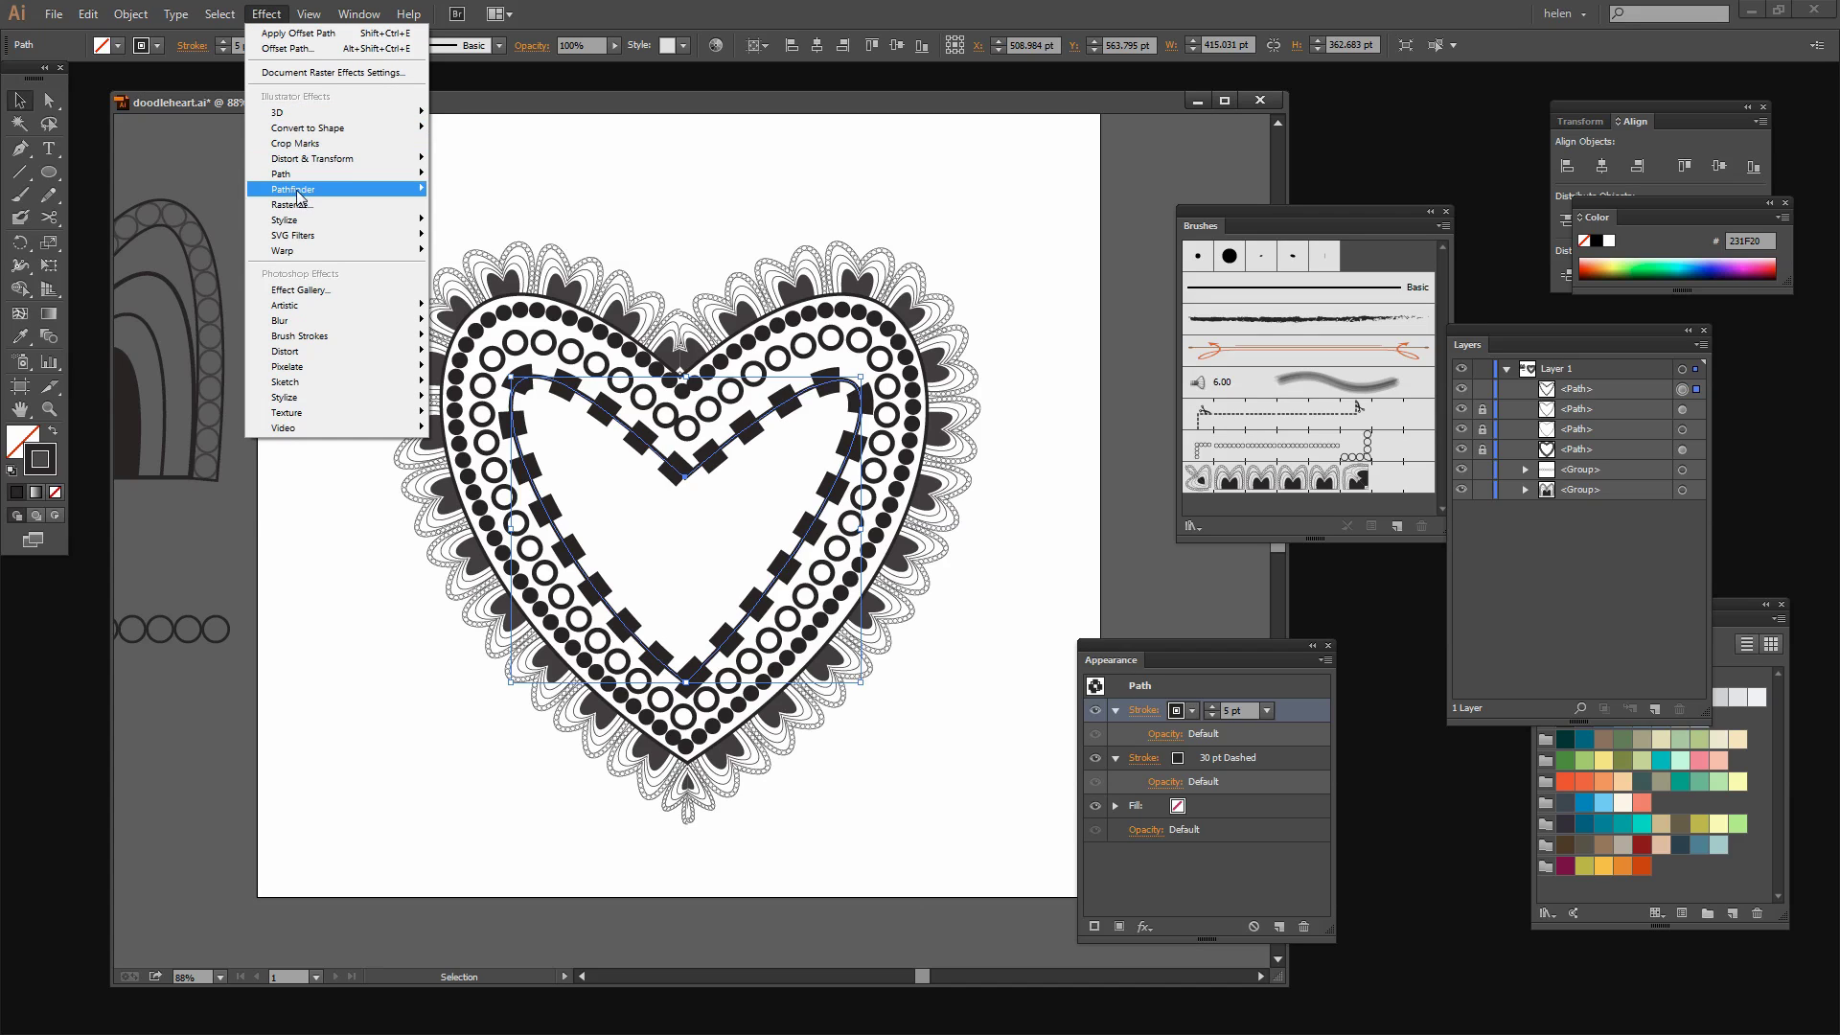
pyautogui.moveTo(287, 173)
pyautogui.click(192, 181)
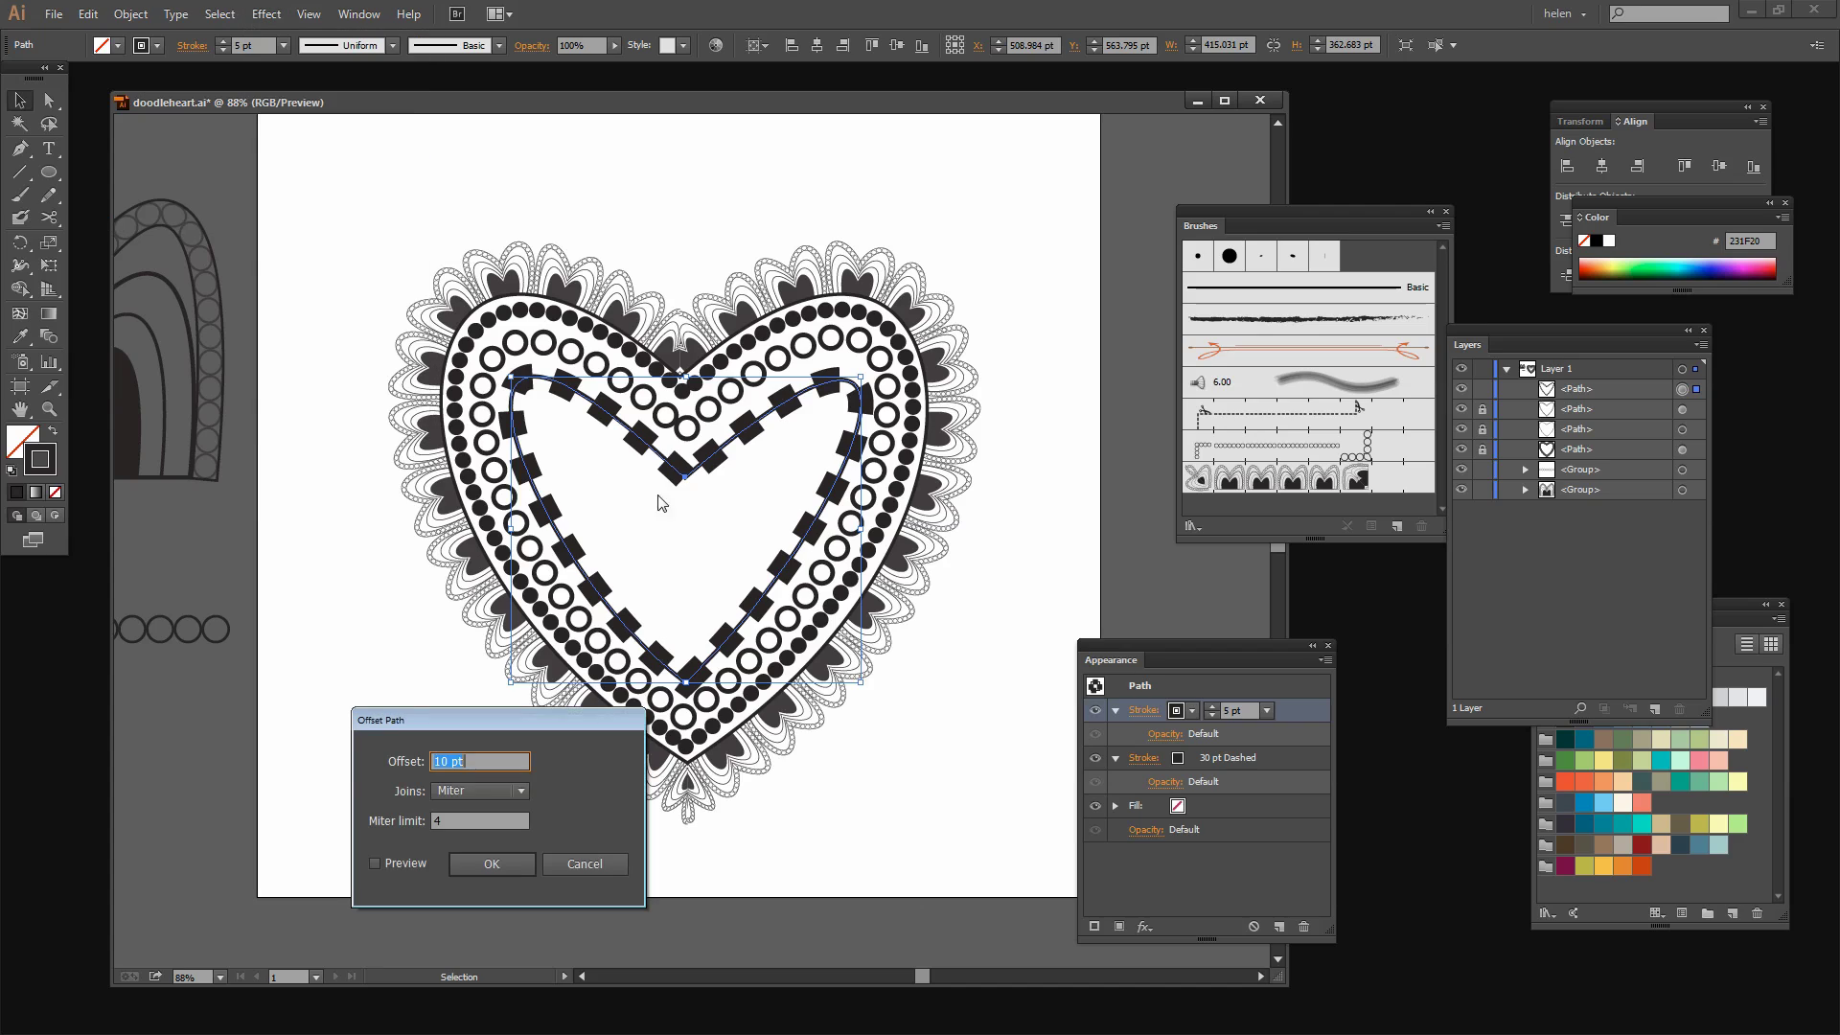
pyautogui.click(374, 862)
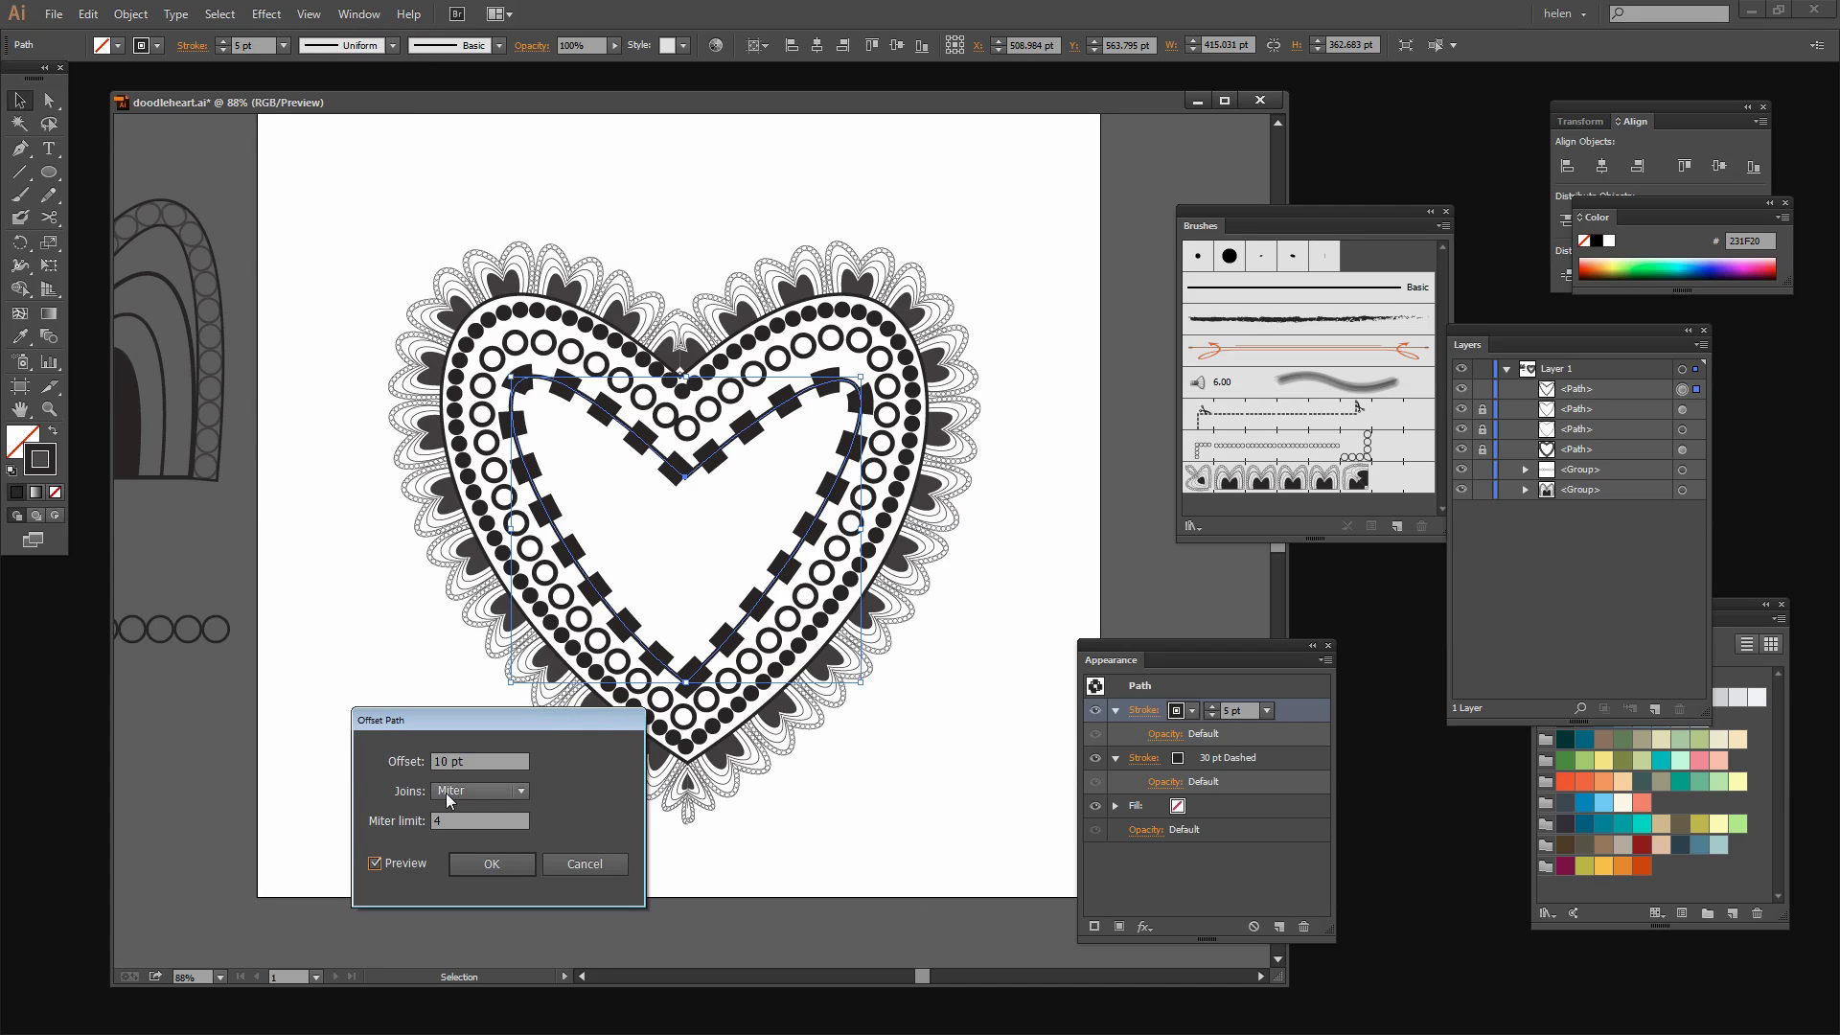
pyautogui.click(436, 760)
pyautogui.press('Up')
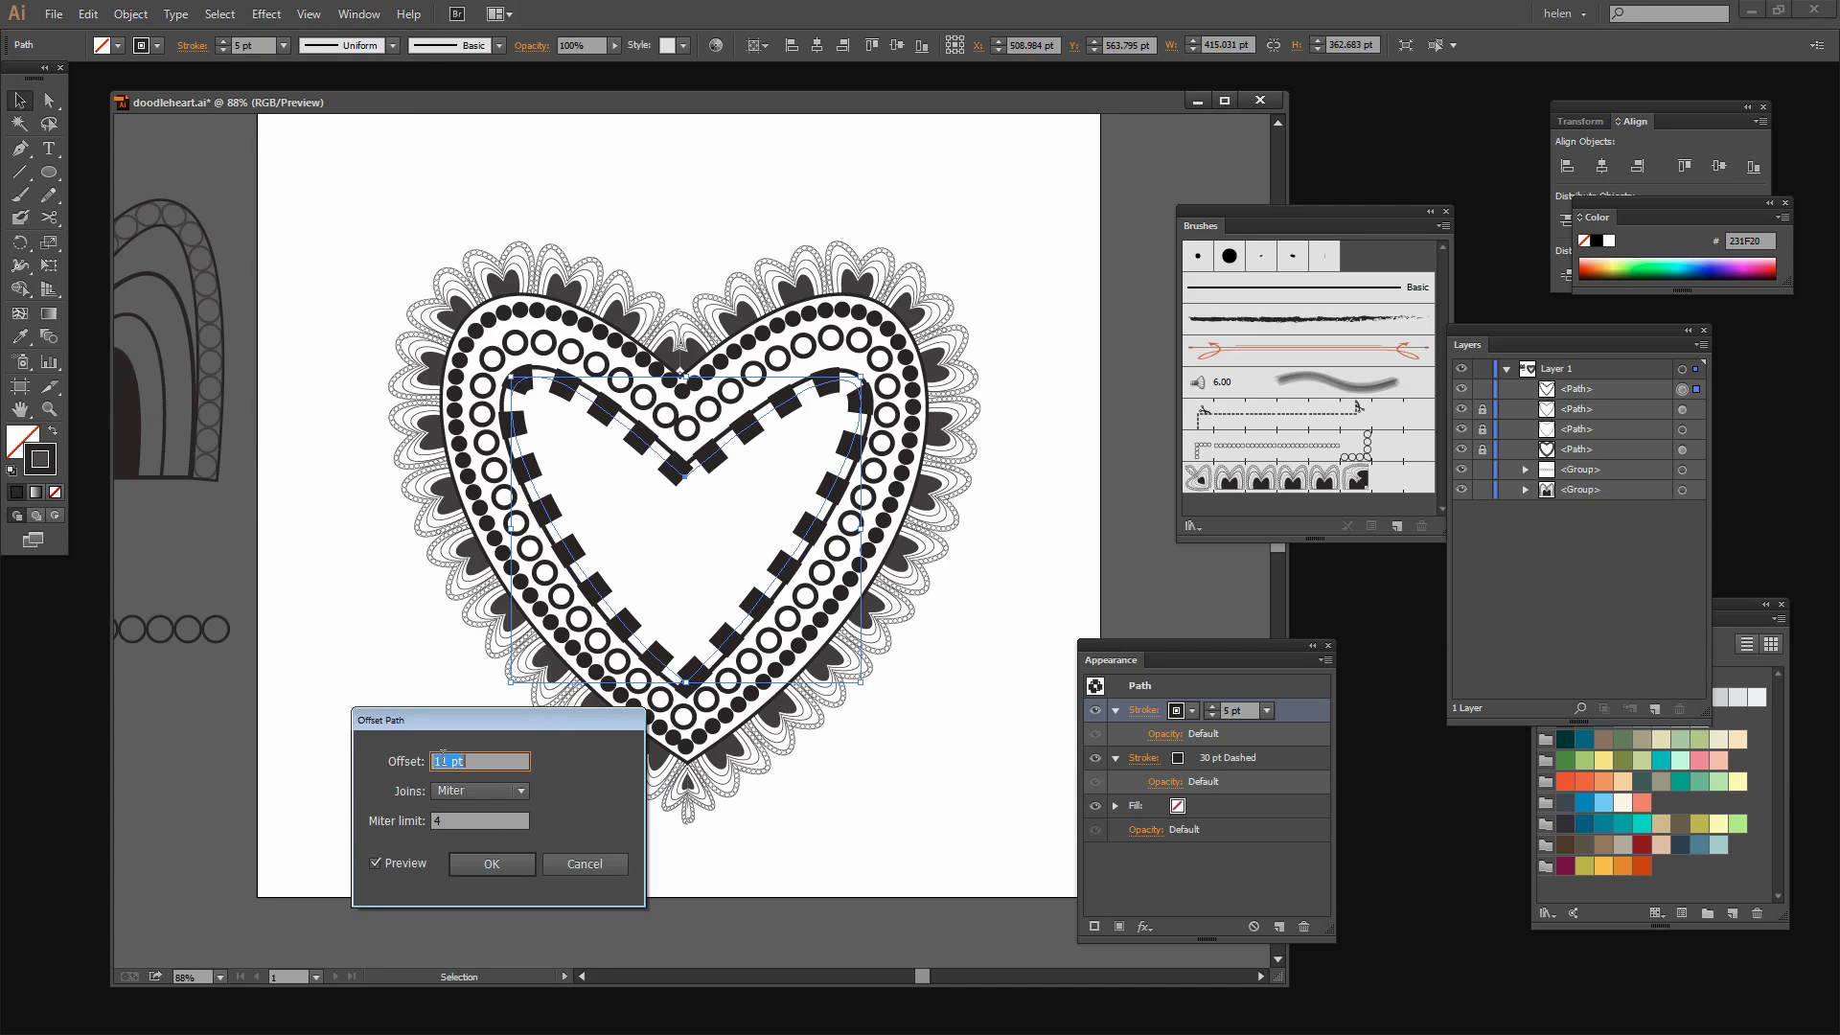
pyautogui.press('Up')
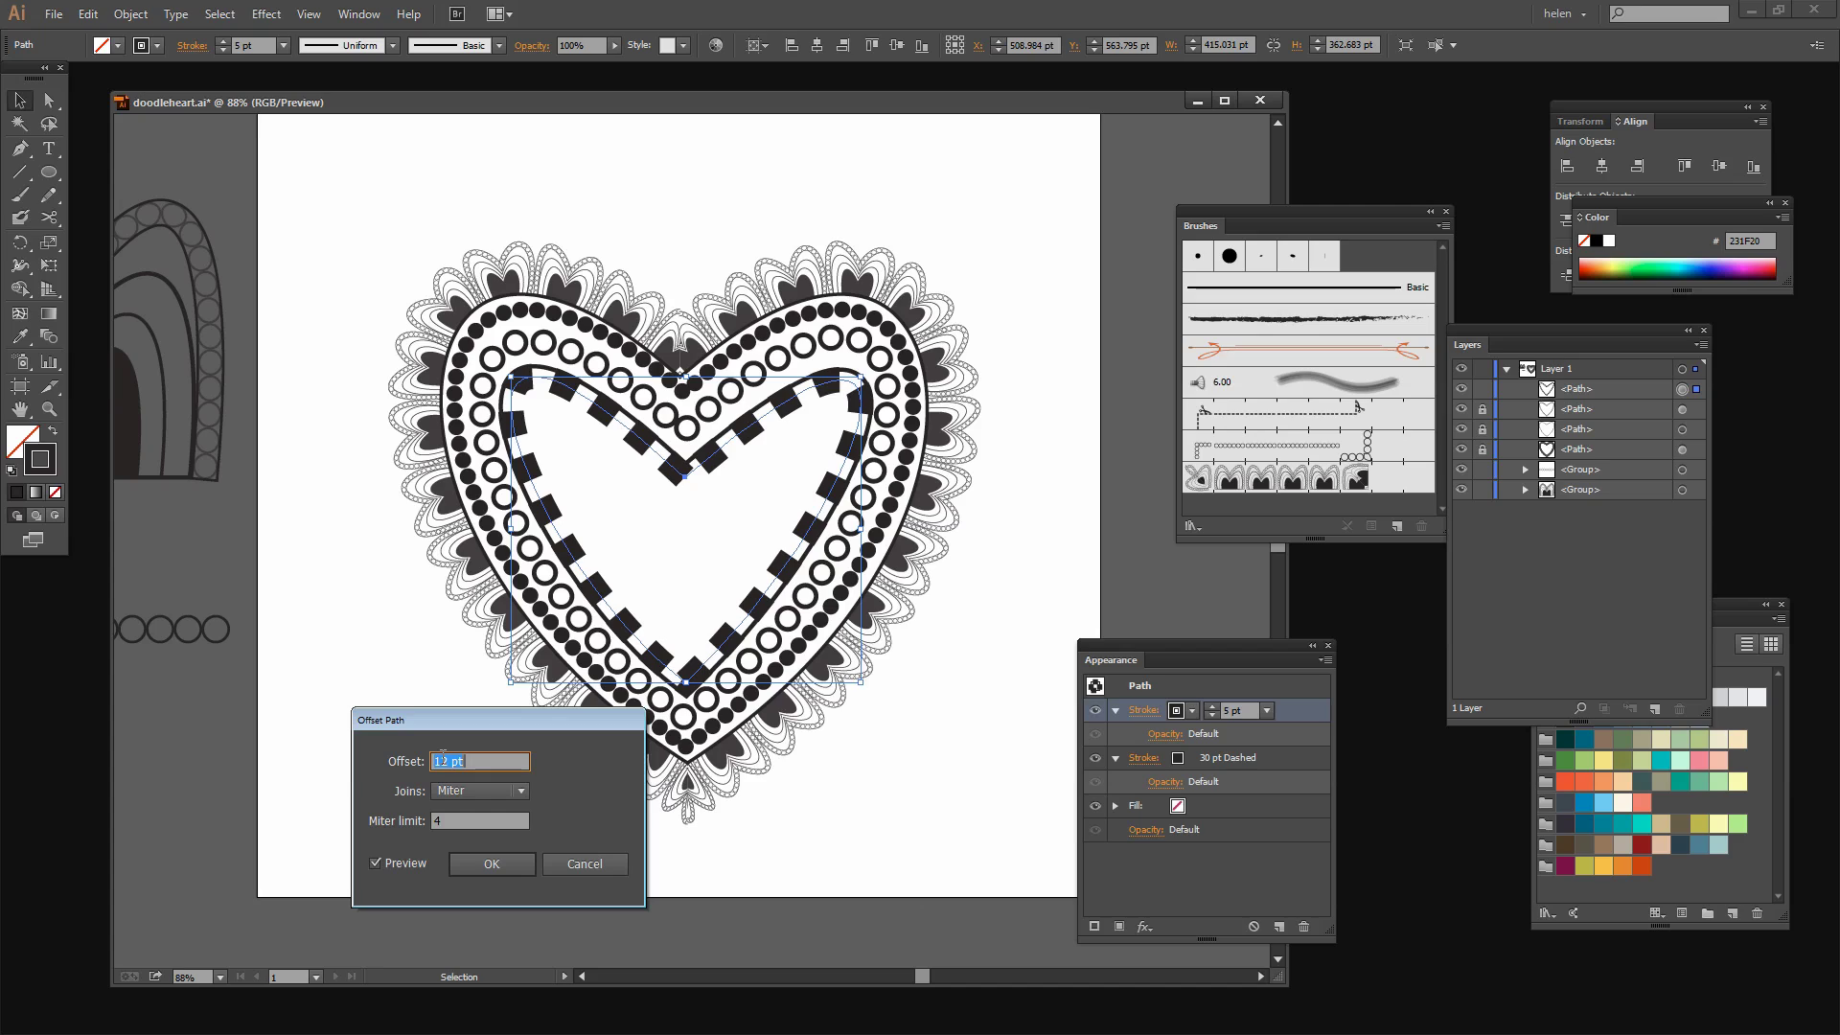
pyautogui.press('Up')
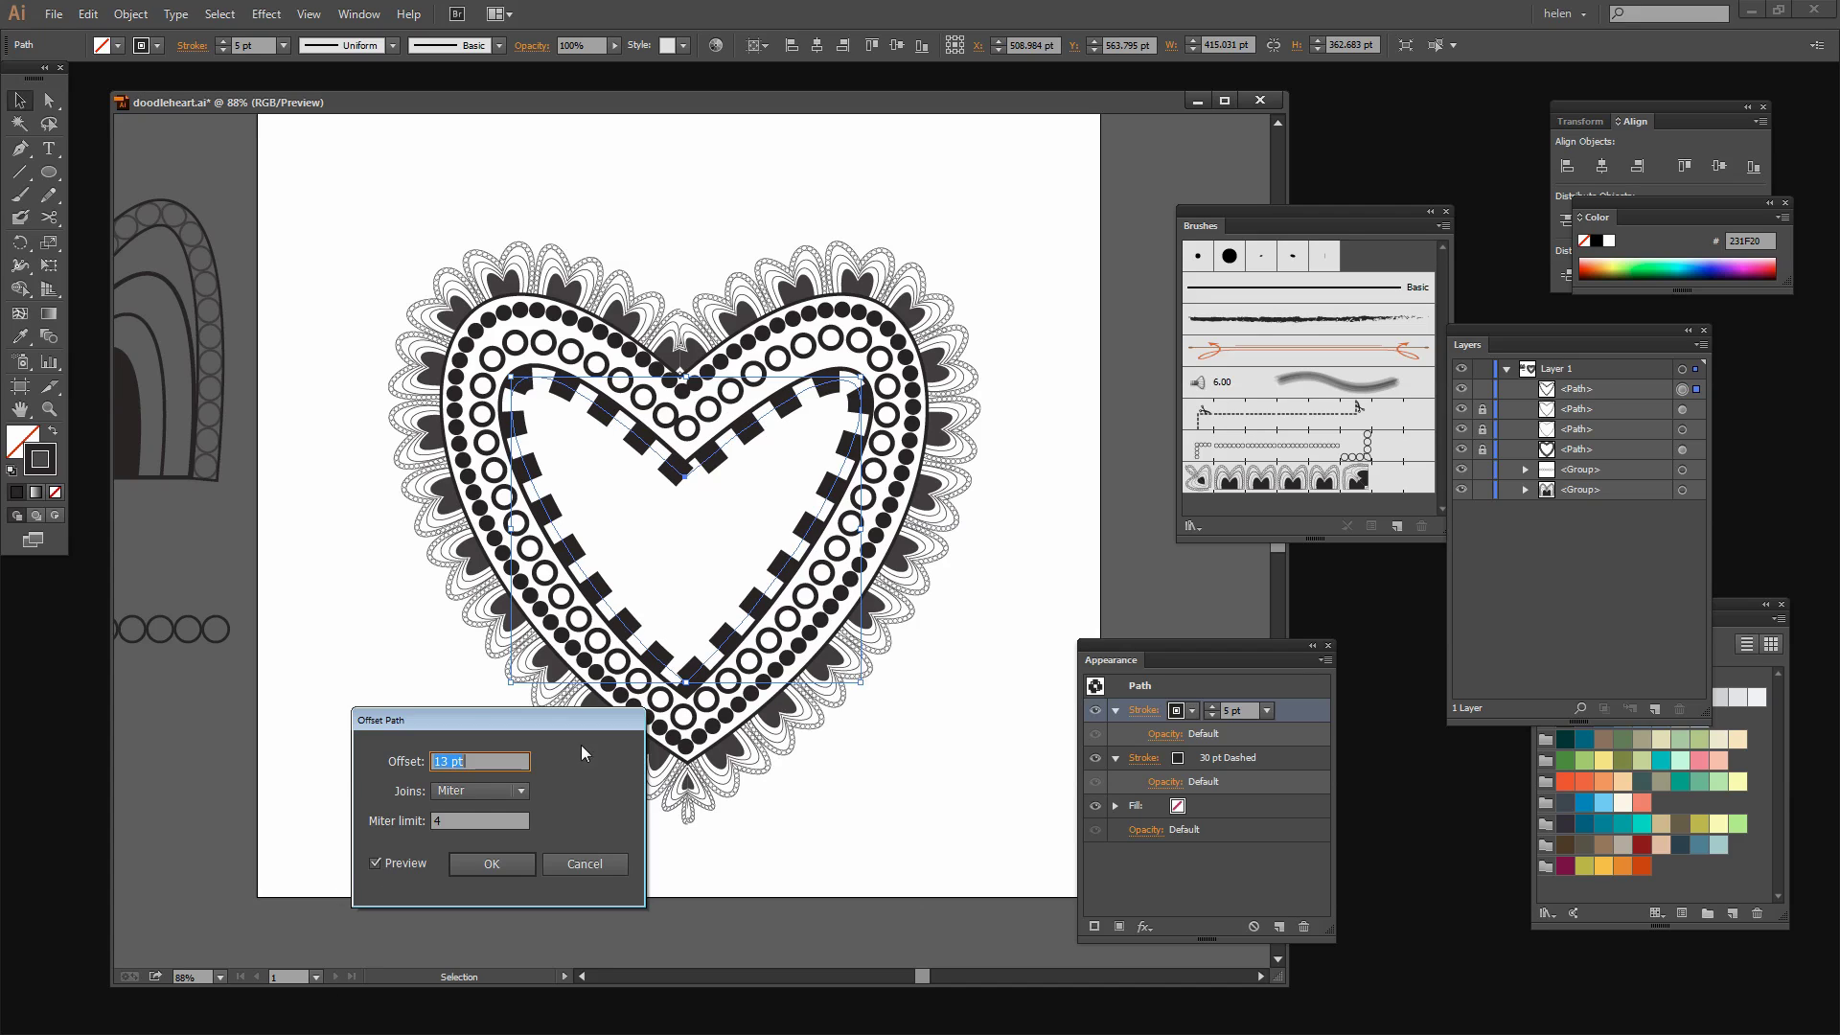
pyautogui.click(487, 868)
pyautogui.click(491, 865)
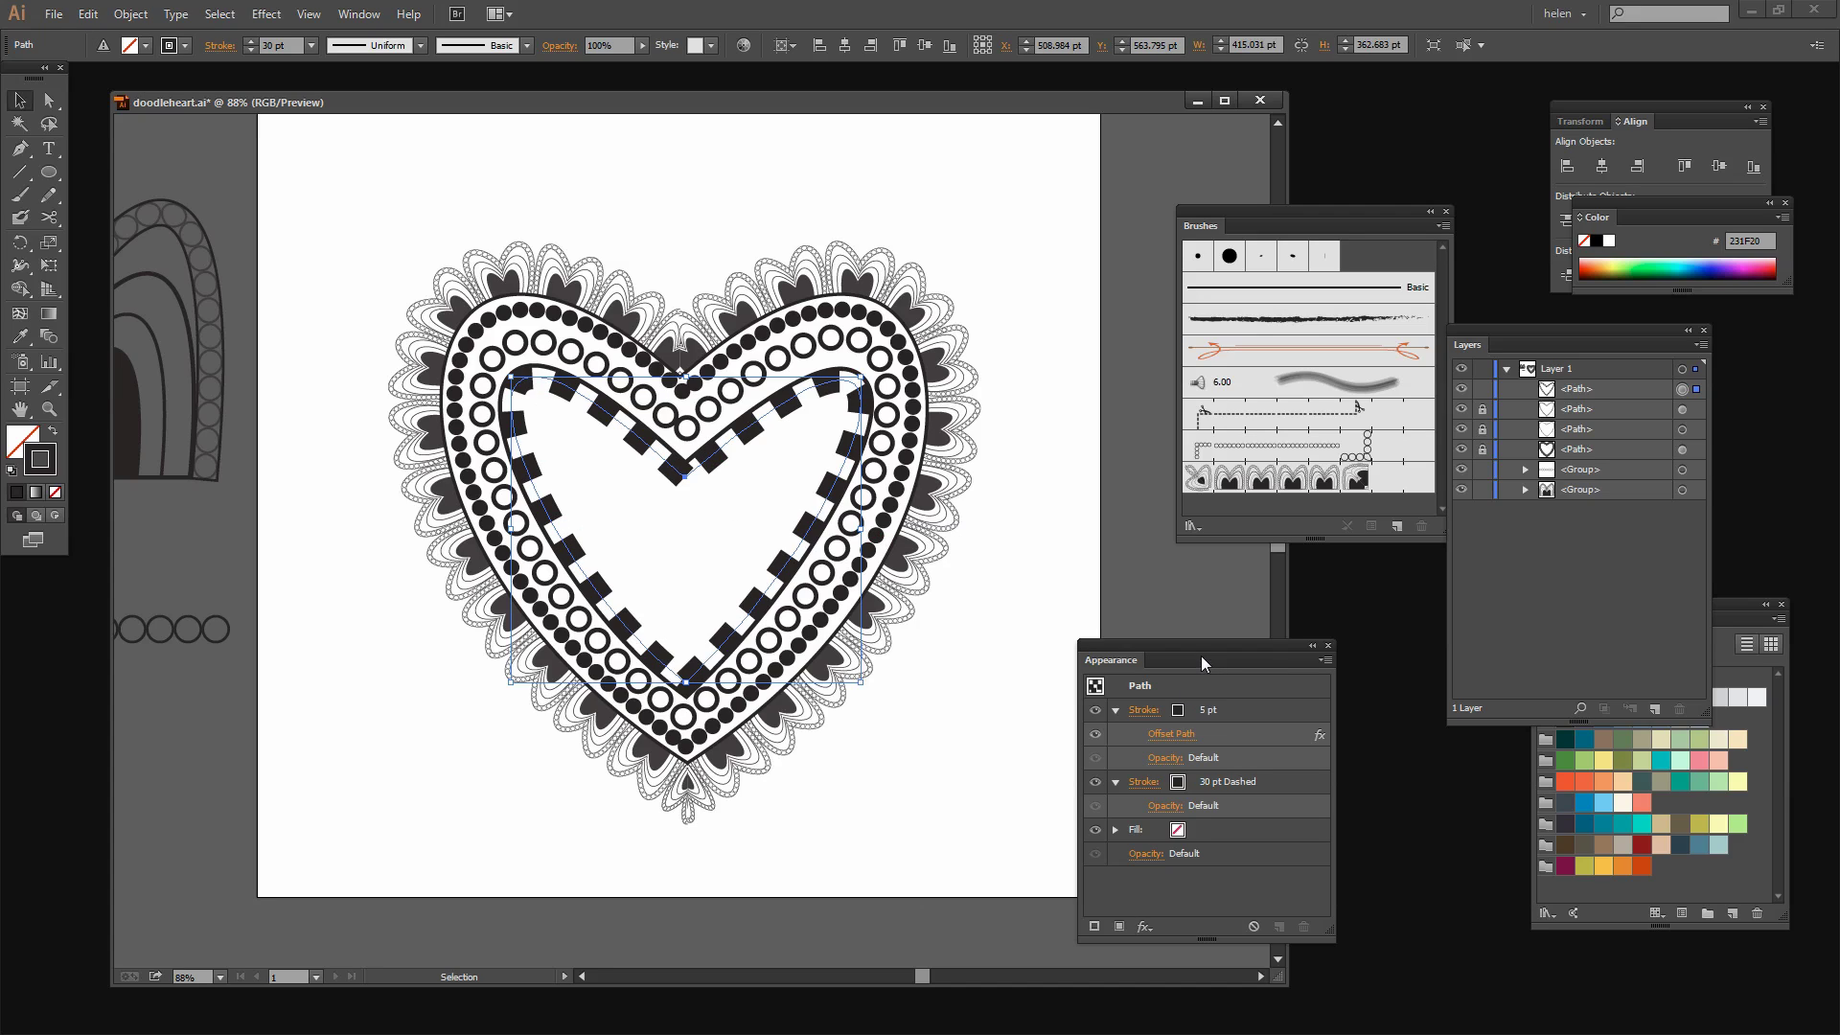
# Step: Move the Appearance panel up and duplicate the inner heart's 5 pt stroke together with its Offset Path effect
pyautogui.moveTo(1199, 655); pyautogui.dragTo(1144, 560)
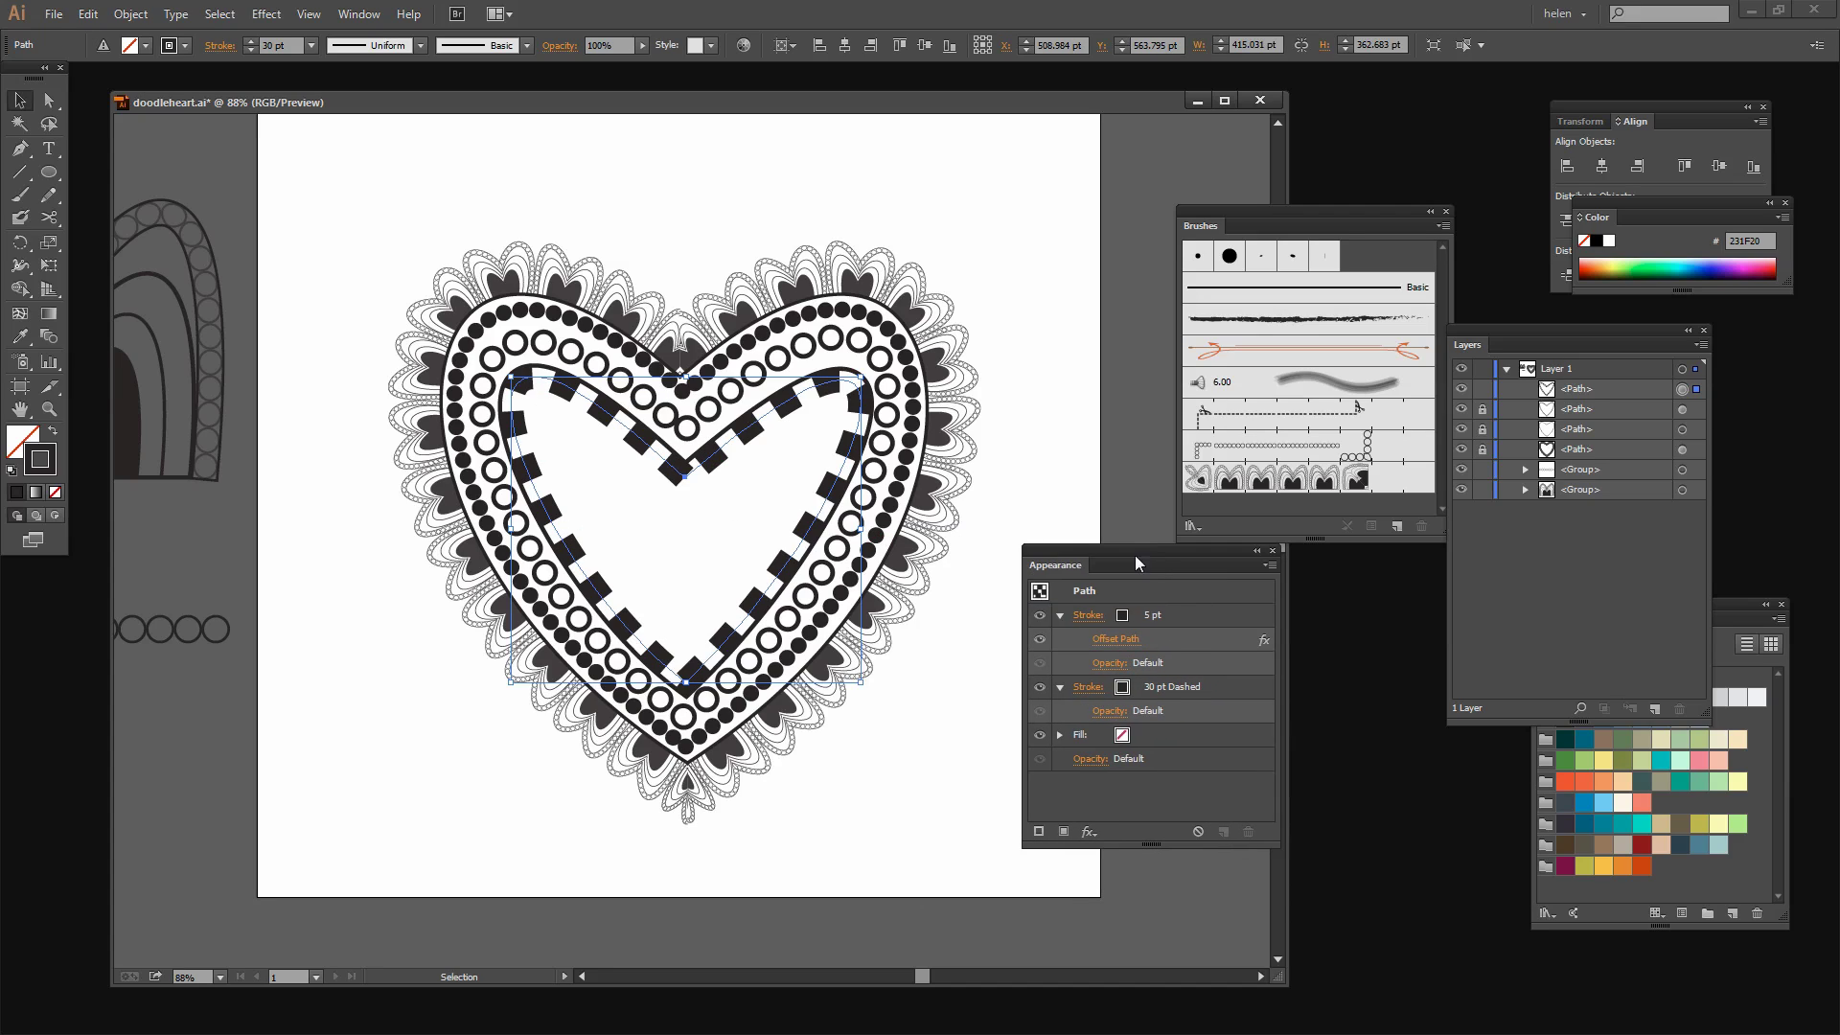
pyautogui.click(1200, 616)
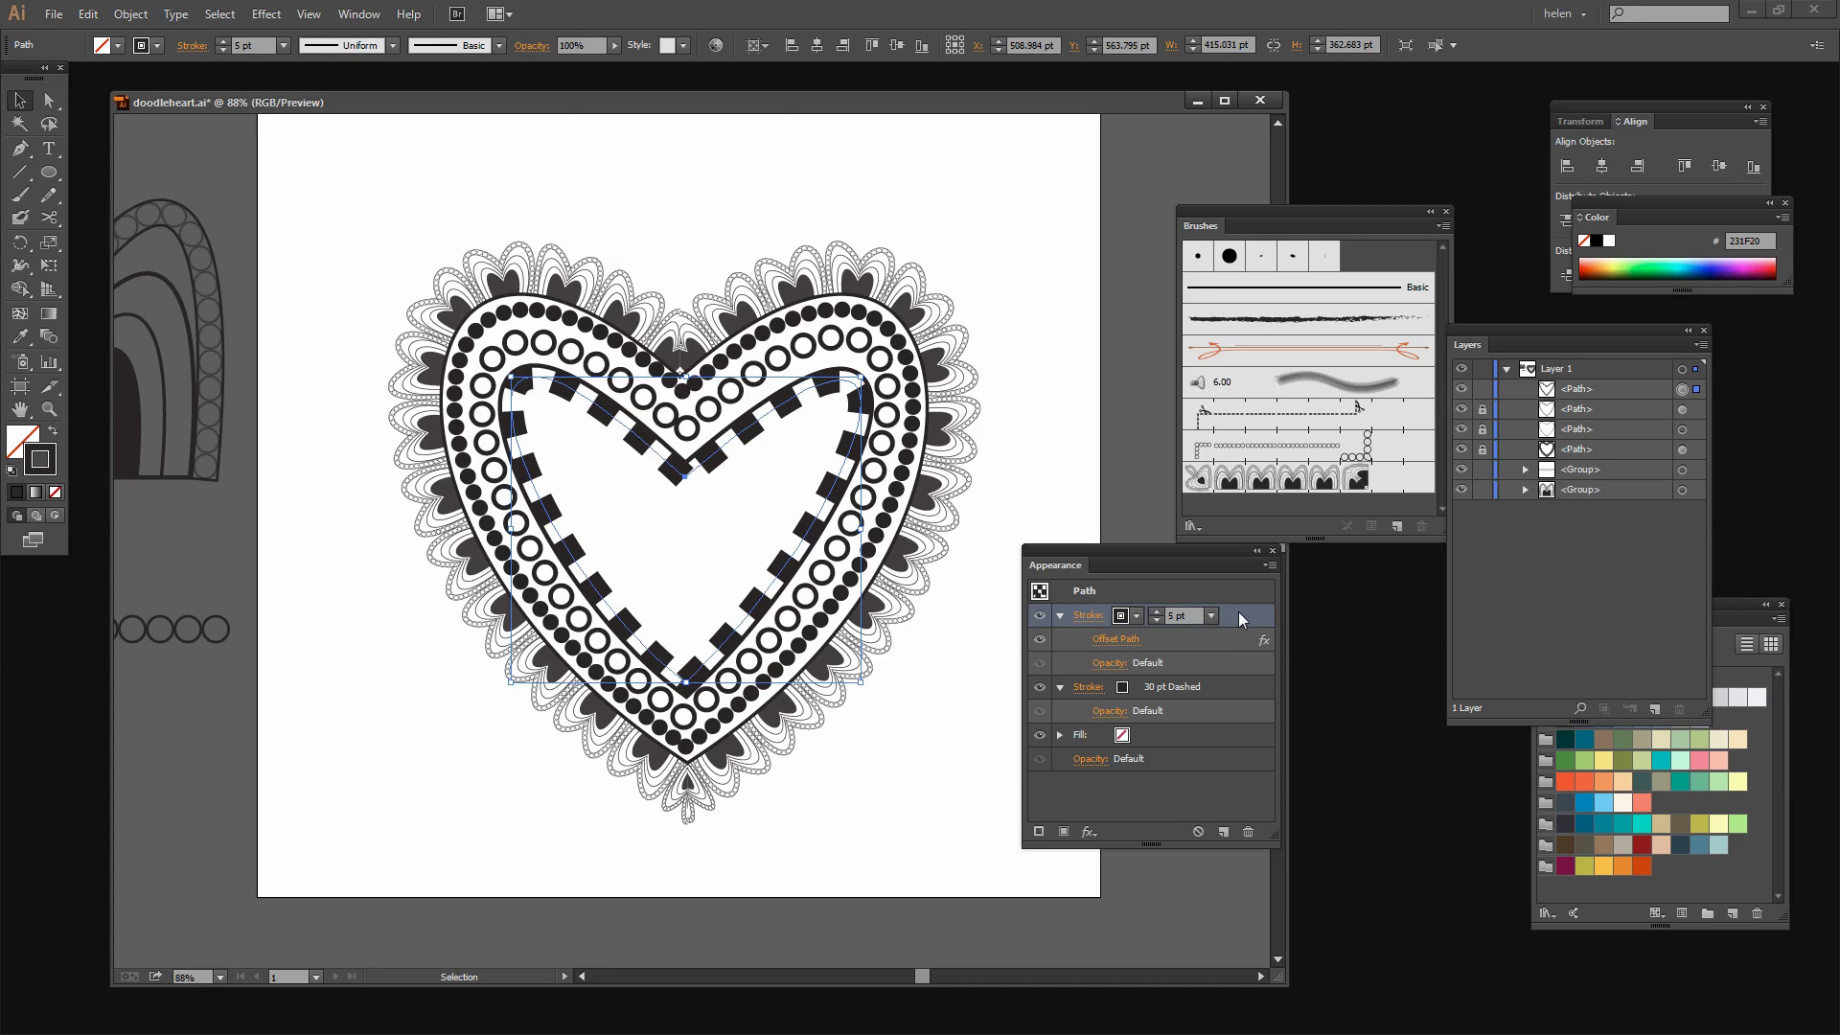
pyautogui.moveTo(1238, 611); pyautogui.dragTo(1224, 835)
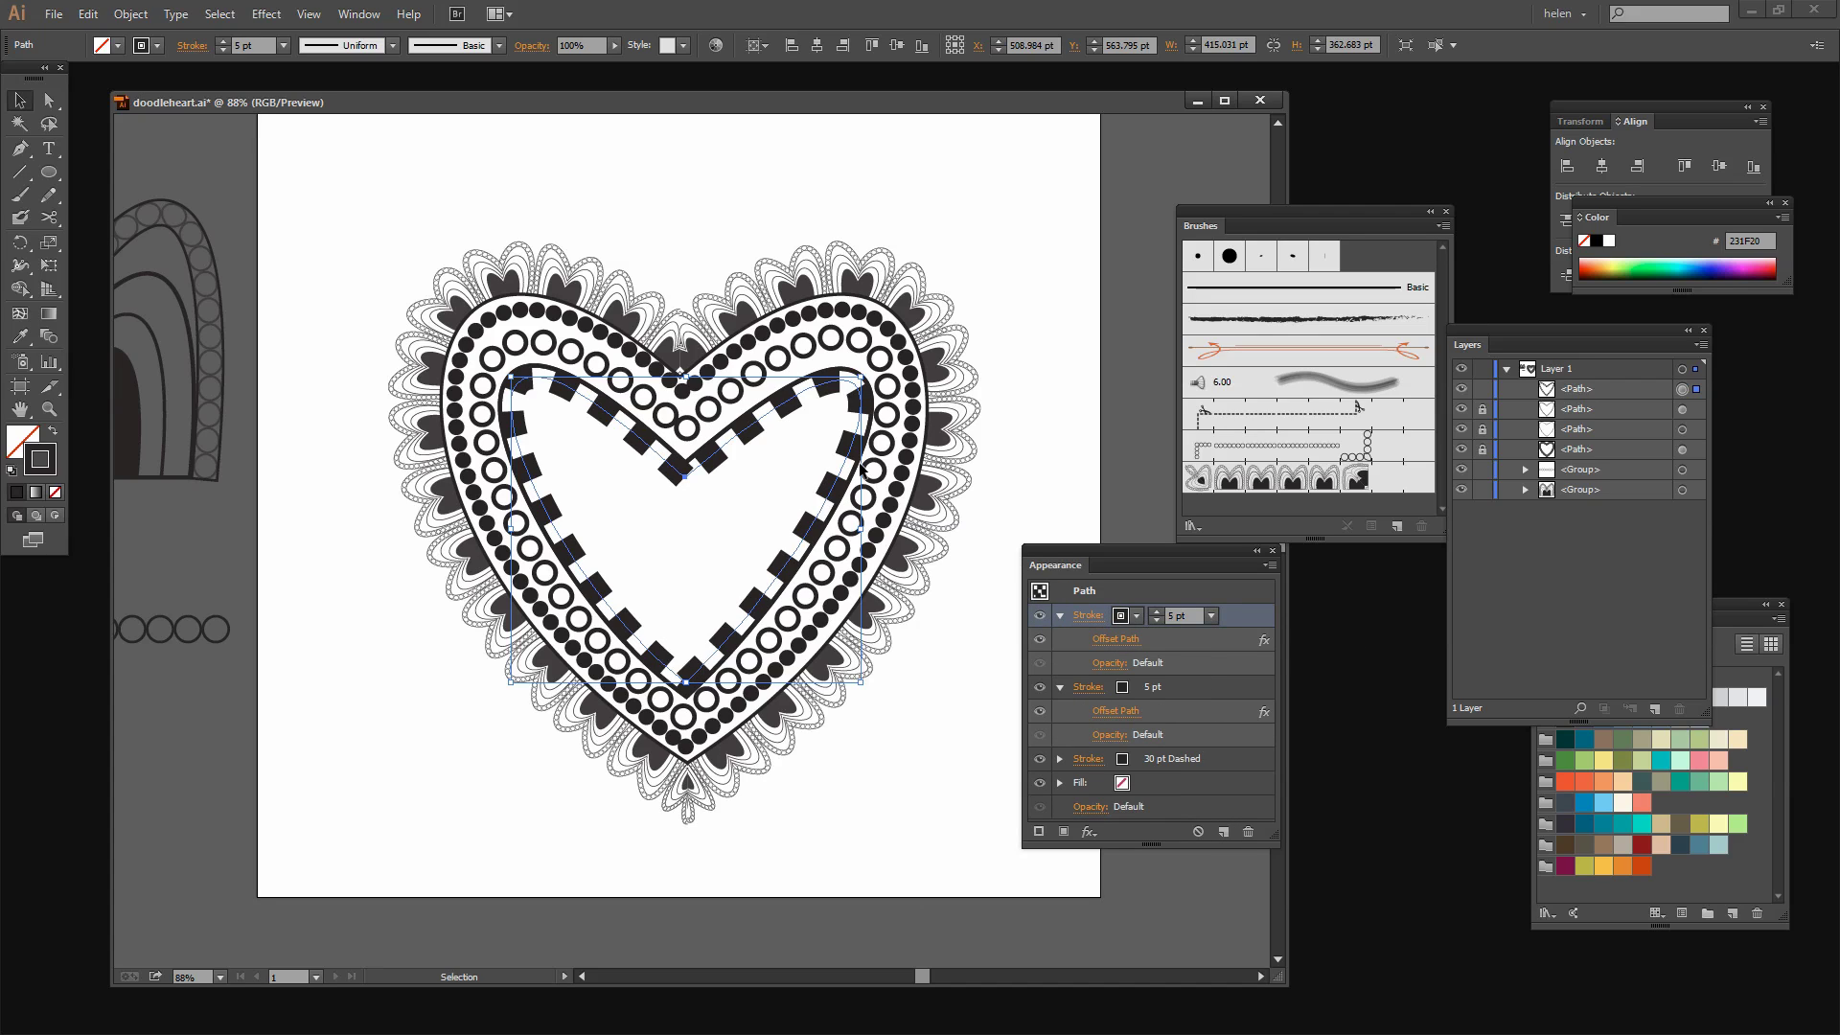
# Step: Set the Offset Path effect of the inner heart's topmost 5 pt stroke to -15 pt, with preview on
pyautogui.click(1117, 640)
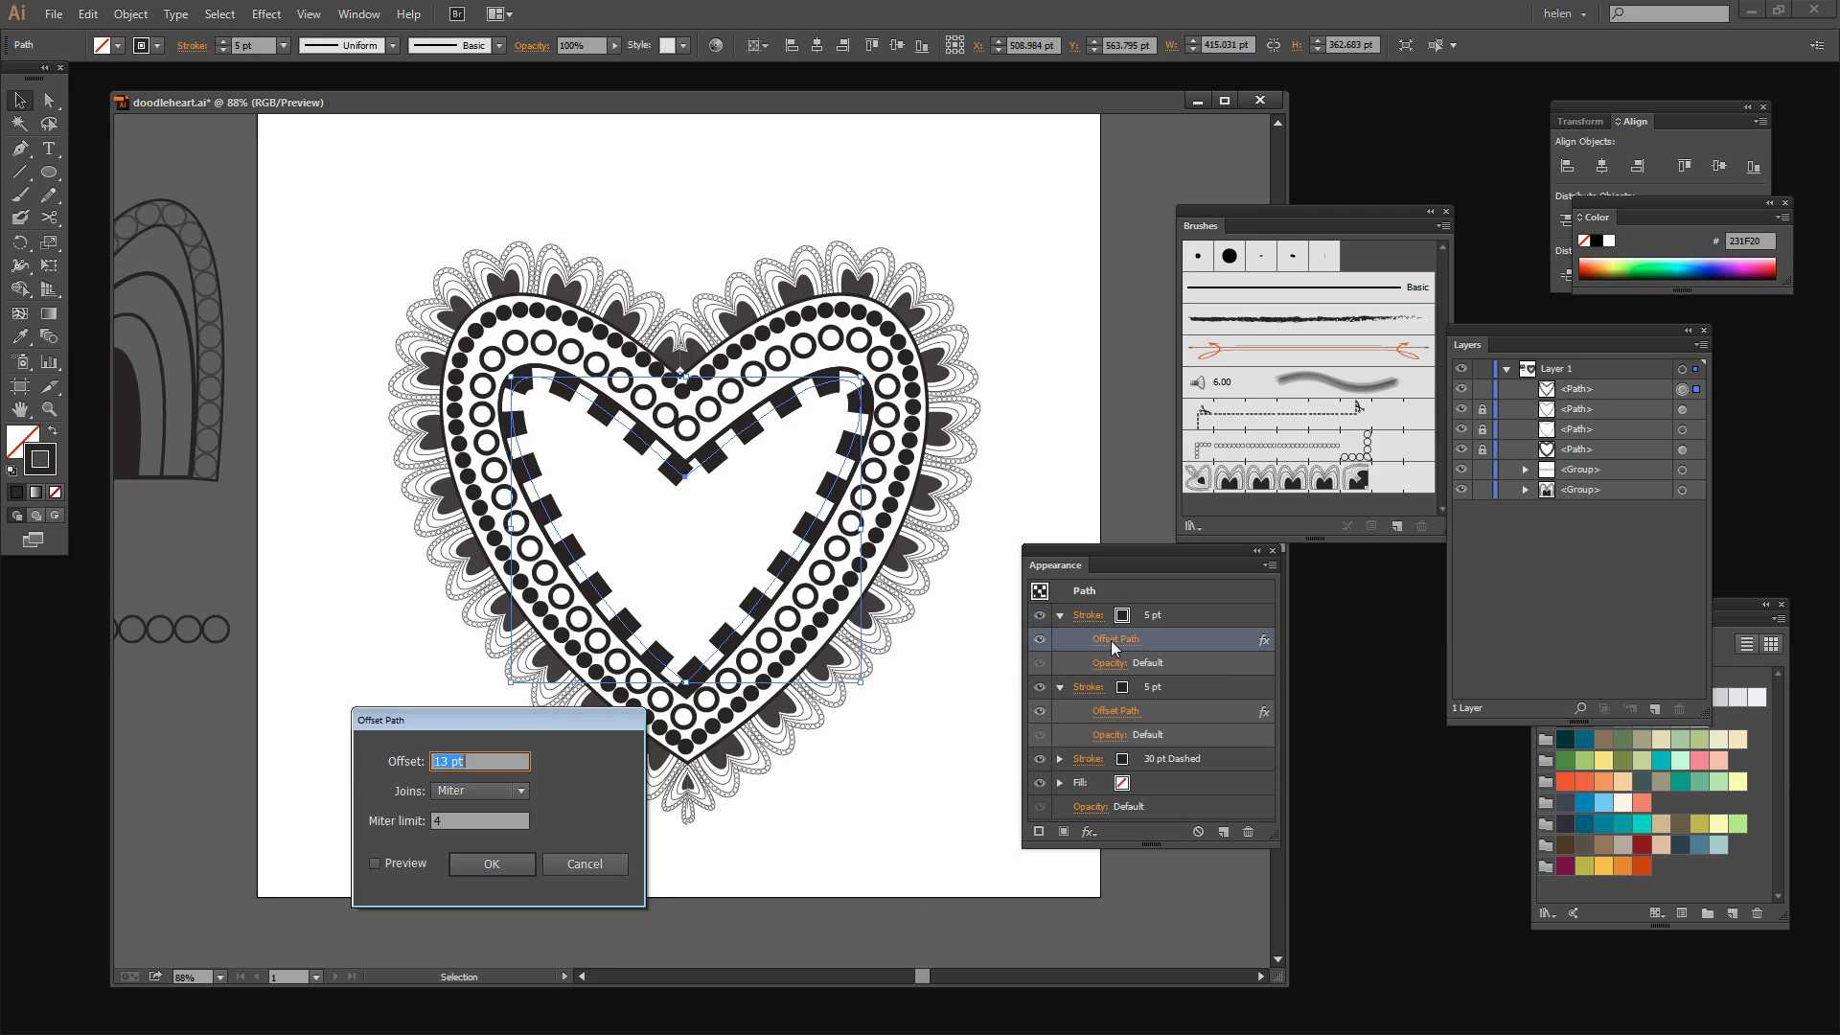
pyautogui.click(376, 863)
pyautogui.click(450, 761)
pyautogui.press('Down')
pyautogui.press('Down')
pyautogui.press('Down')
pyautogui.press('Down')
pyautogui.press('Down')
pyautogui.press('Down')
pyautogui.press('Down')
pyautogui.press('Down')
pyautogui.press('Down')
pyautogui.press('Down')
pyautogui.press('Down')
pyautogui.press('Down')
pyautogui.press('Down')
pyautogui.press('Down')
pyautogui.press('Down')
pyautogui.press('Down')
pyautogui.press('Down')
pyautogui.press('Down')
pyautogui.press('Down')
pyautogui.press('Down')
pyautogui.press('Down')
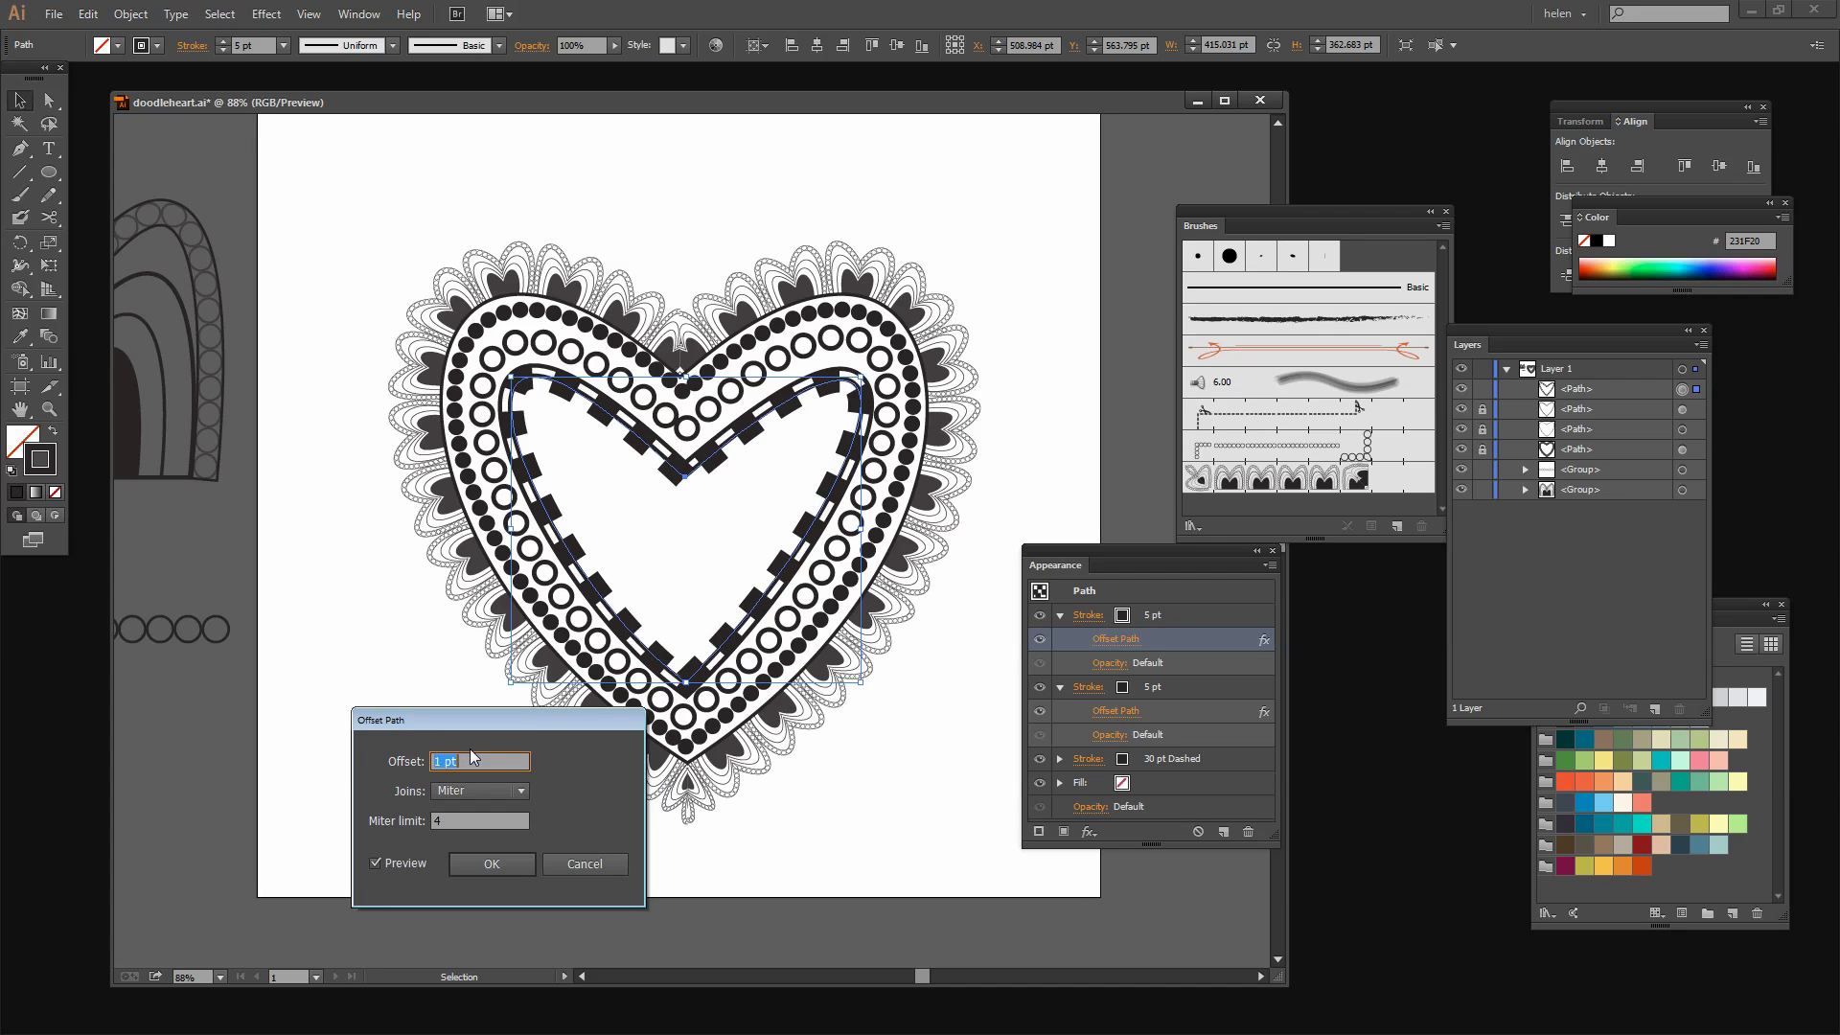
pyautogui.press('Down')
pyautogui.press('Down')
pyautogui.press('Down')
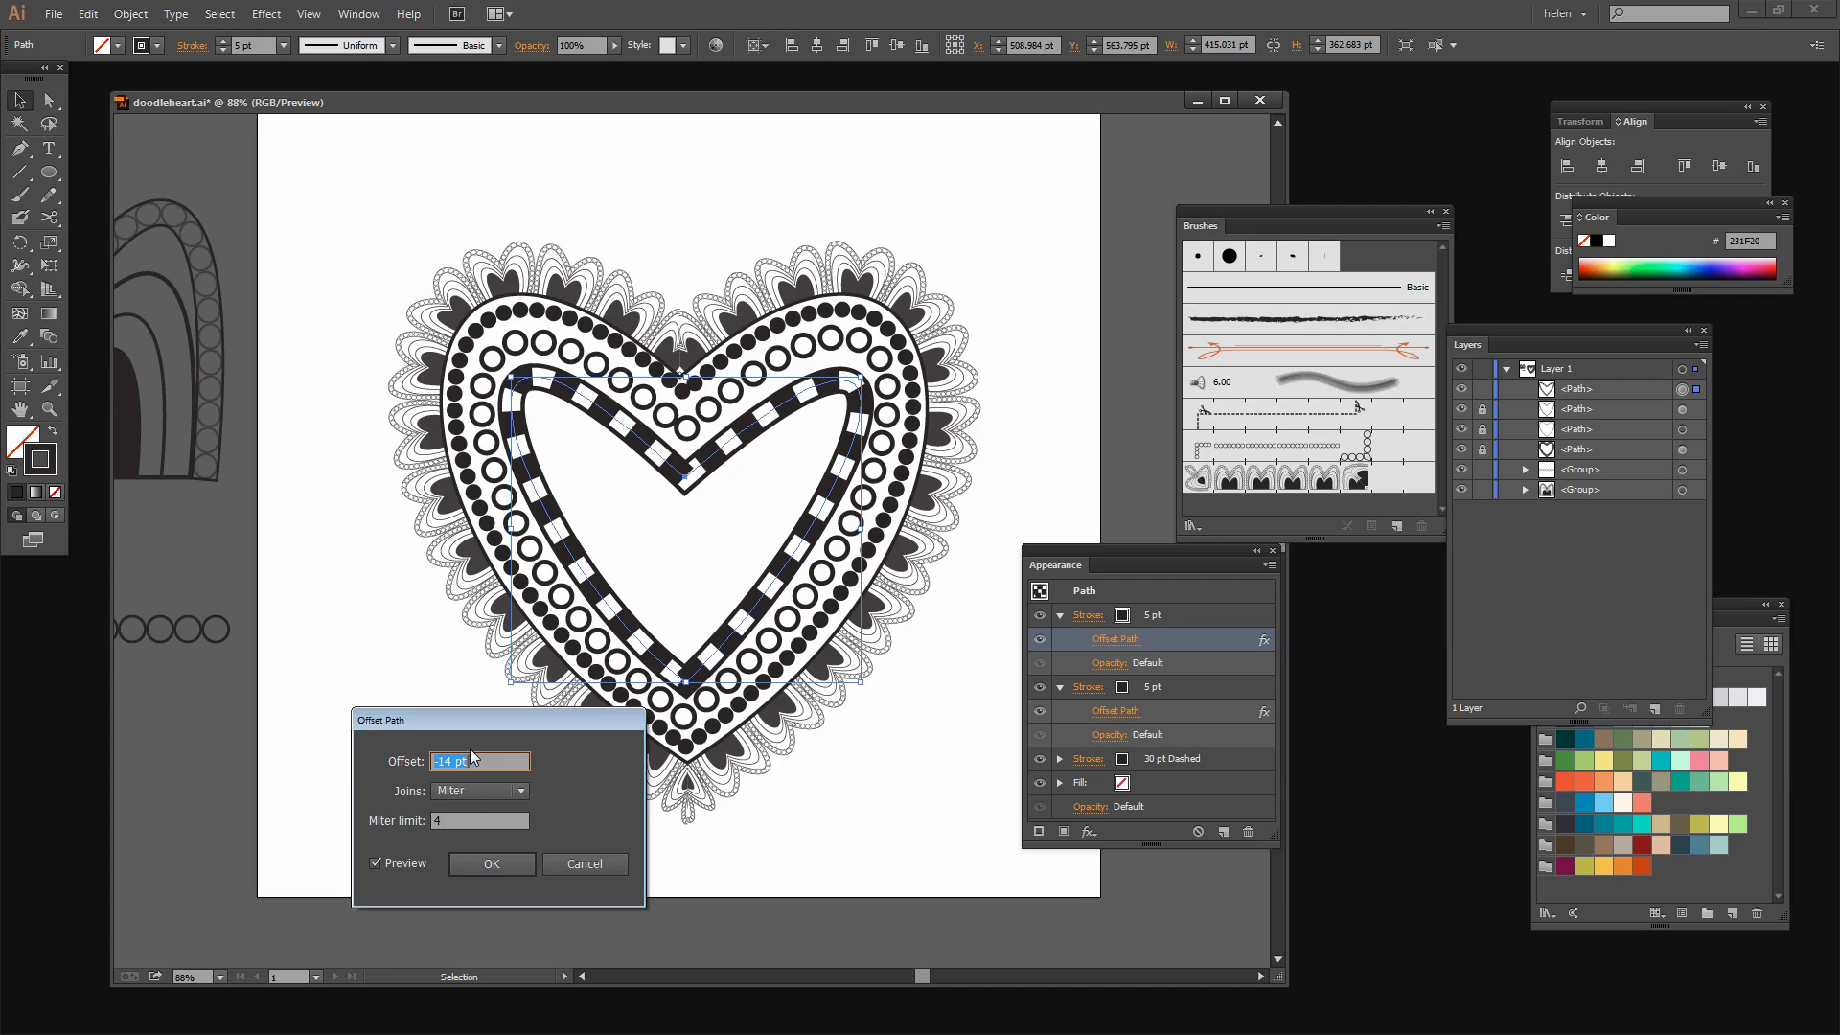
pyautogui.press('Down')
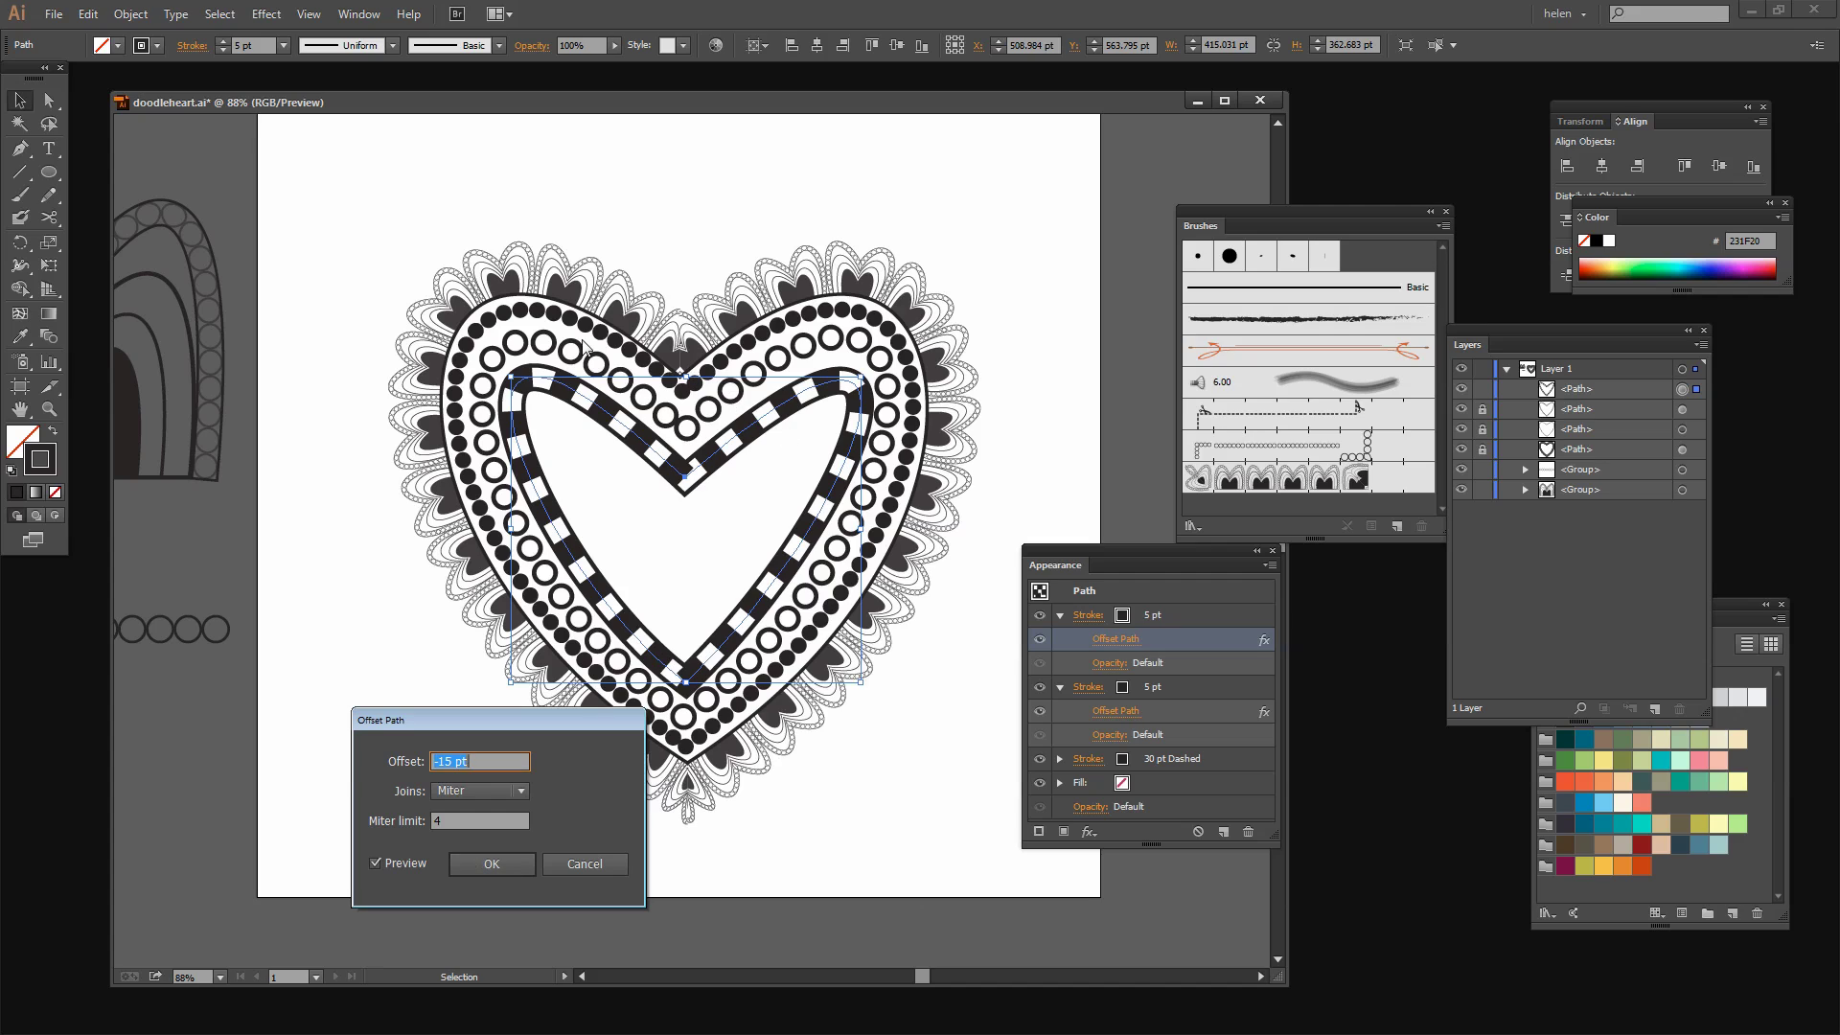
pyautogui.click(491, 866)
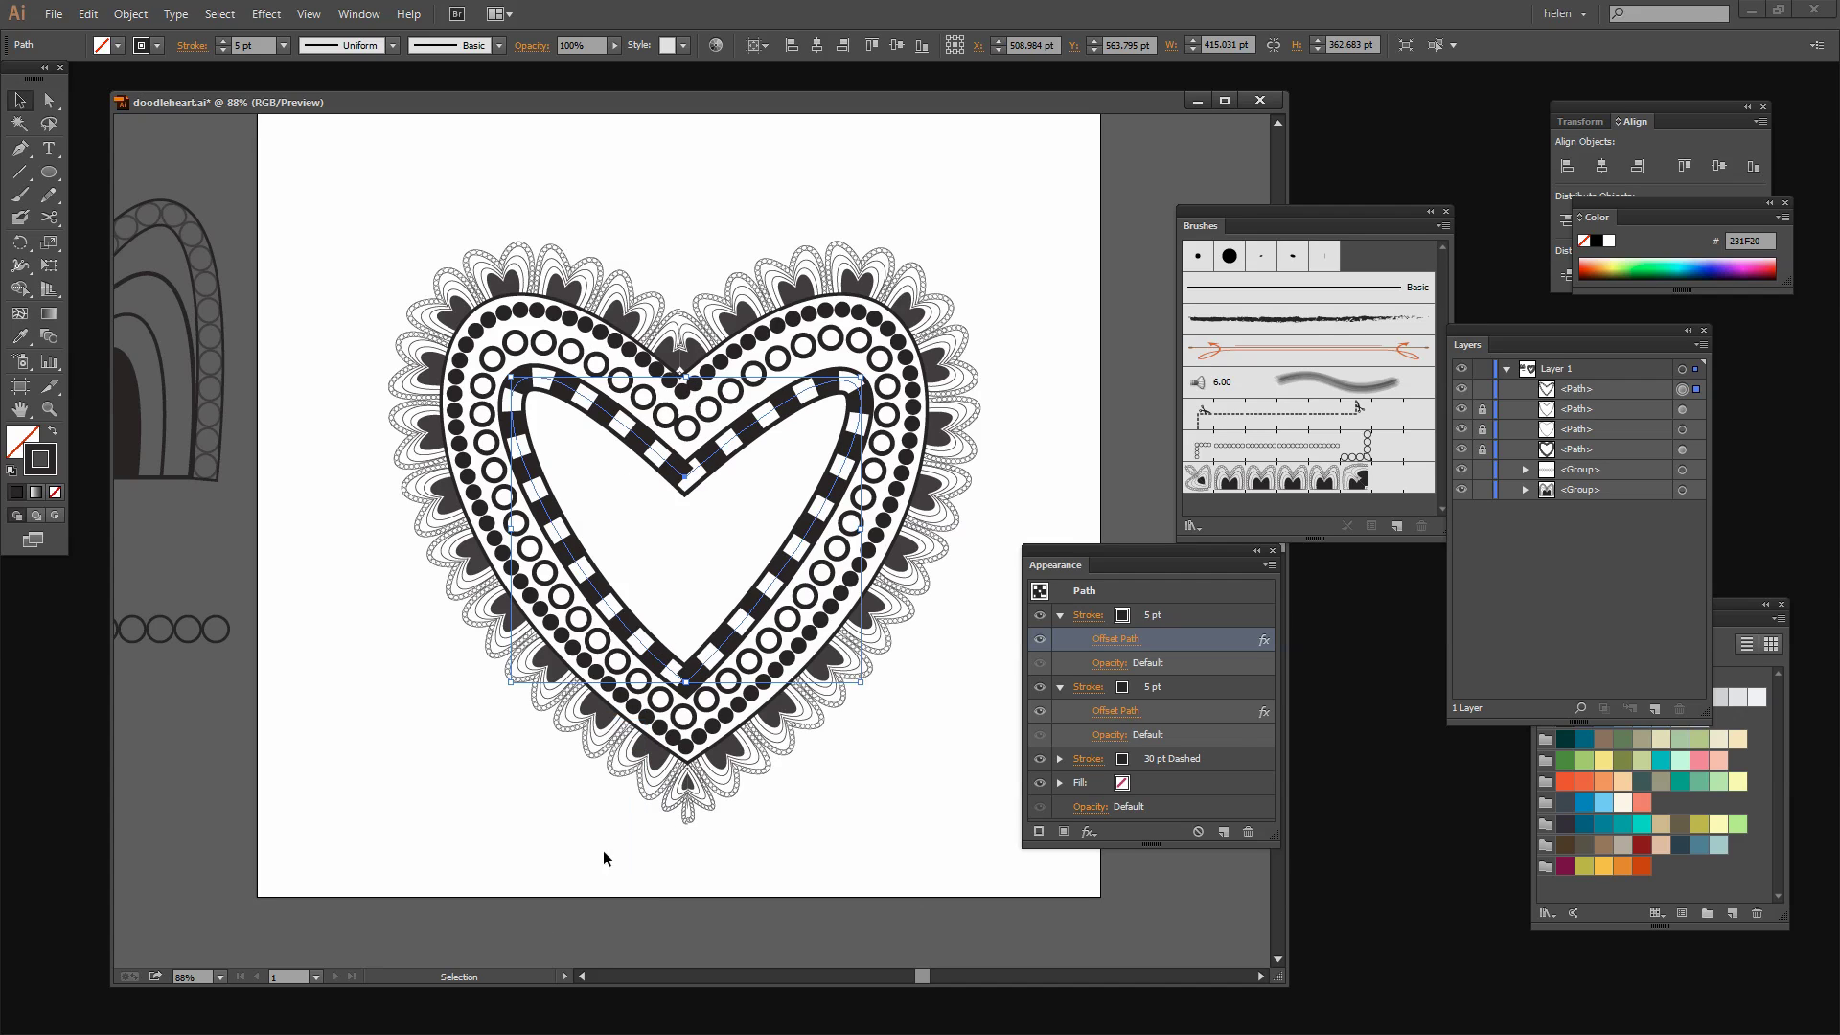
# Step: Extend both direction handles of the dashed inner heart's centre notch point outward to refine its upper lobes
pyautogui.moveTo(1078, 542); pyautogui.dragTo(1258, 554)
pyautogui.click(695, 483)
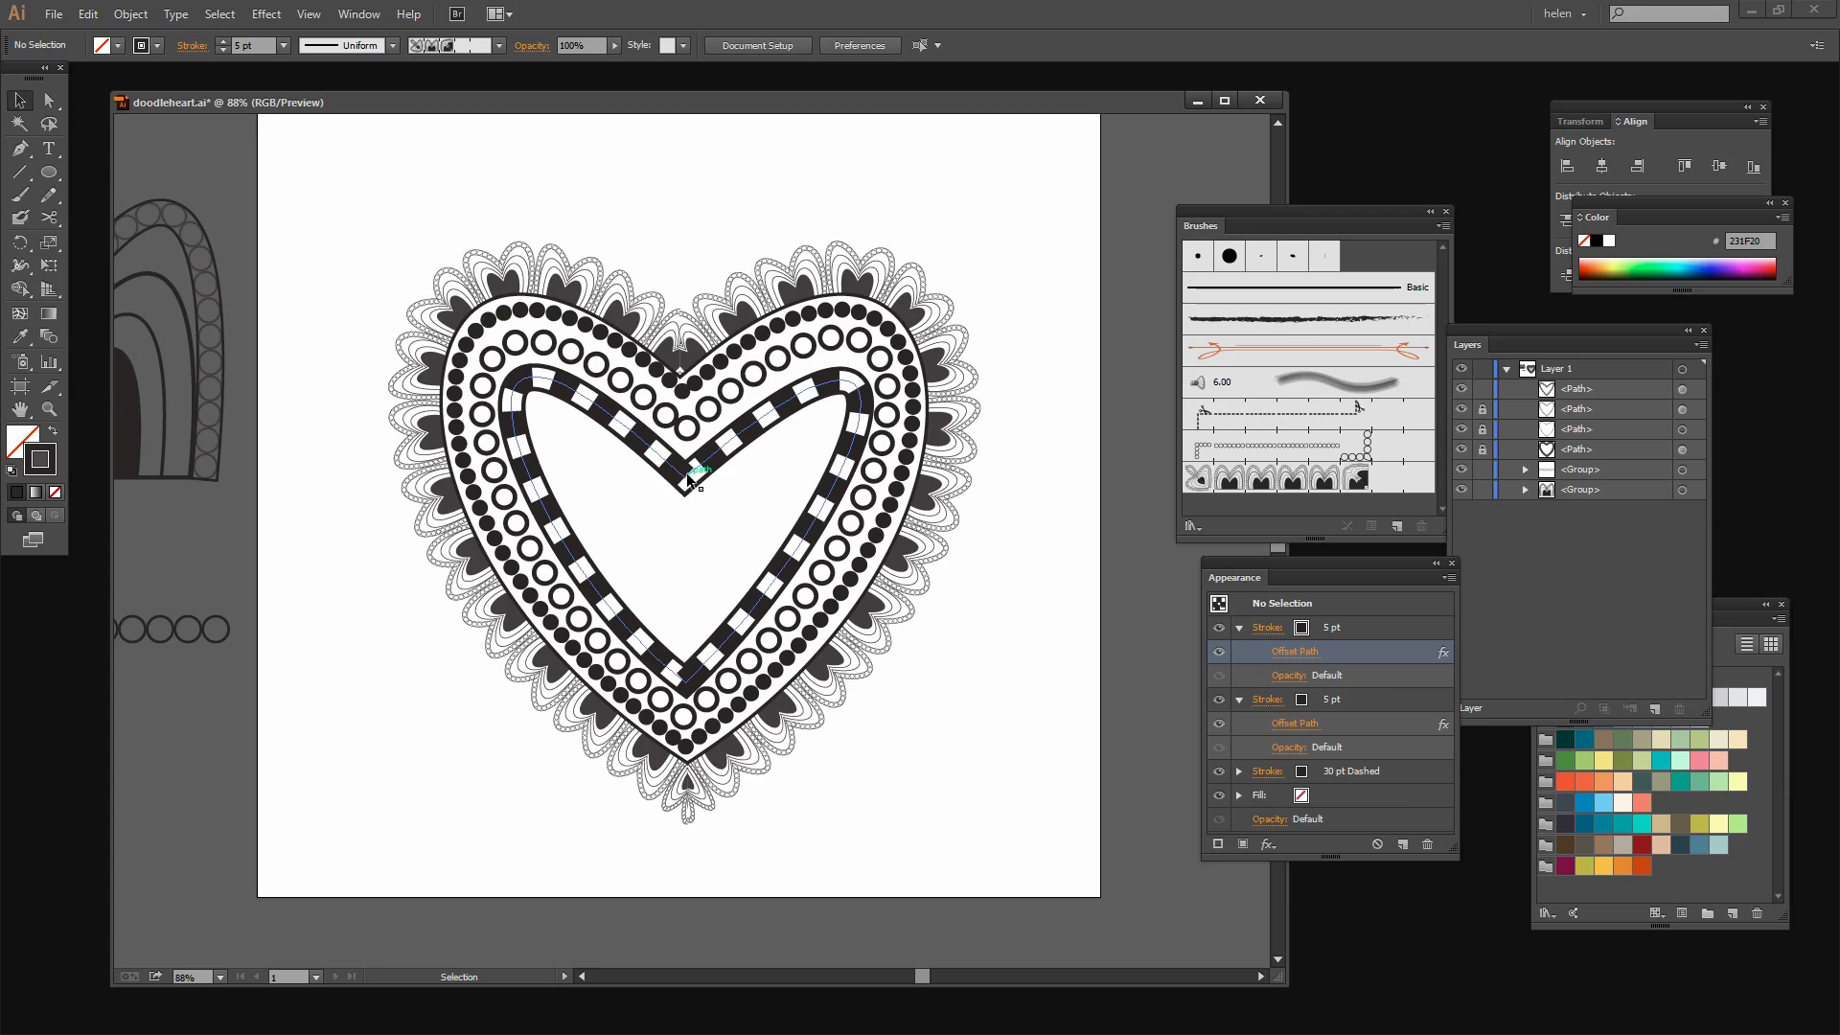
pyautogui.click(708, 461)
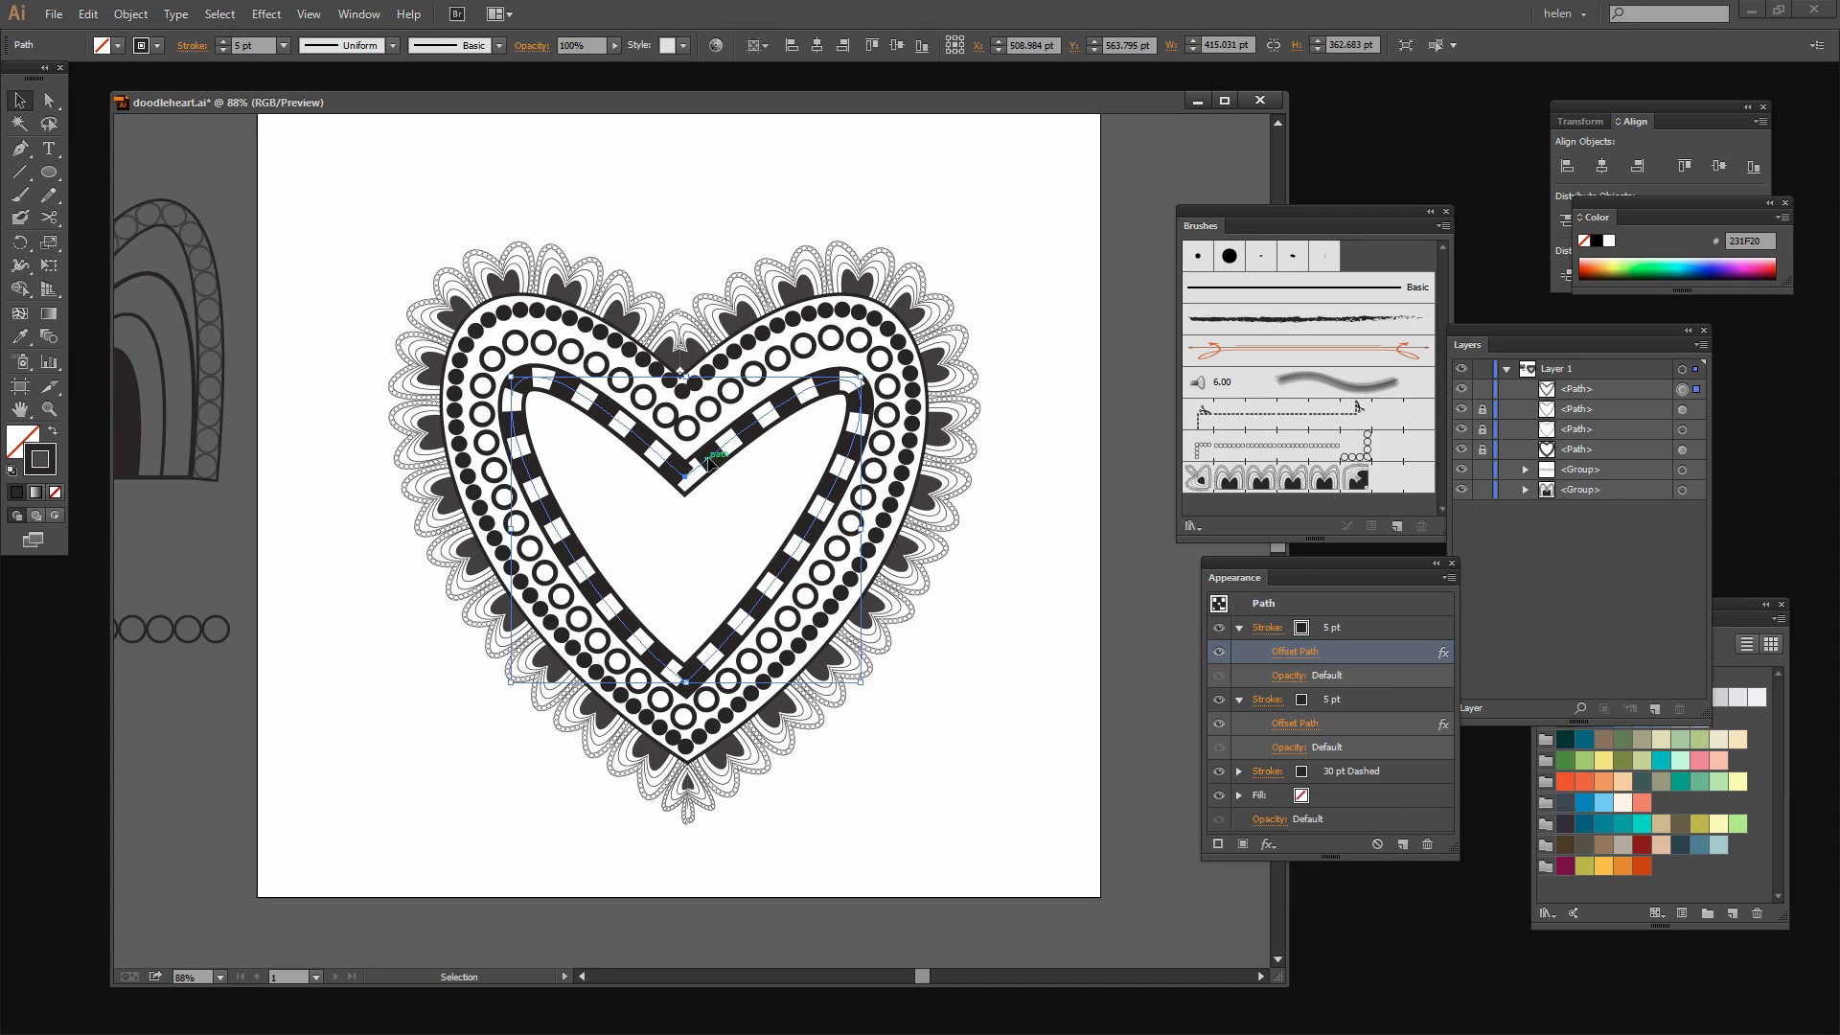
pyautogui.click(49, 100)
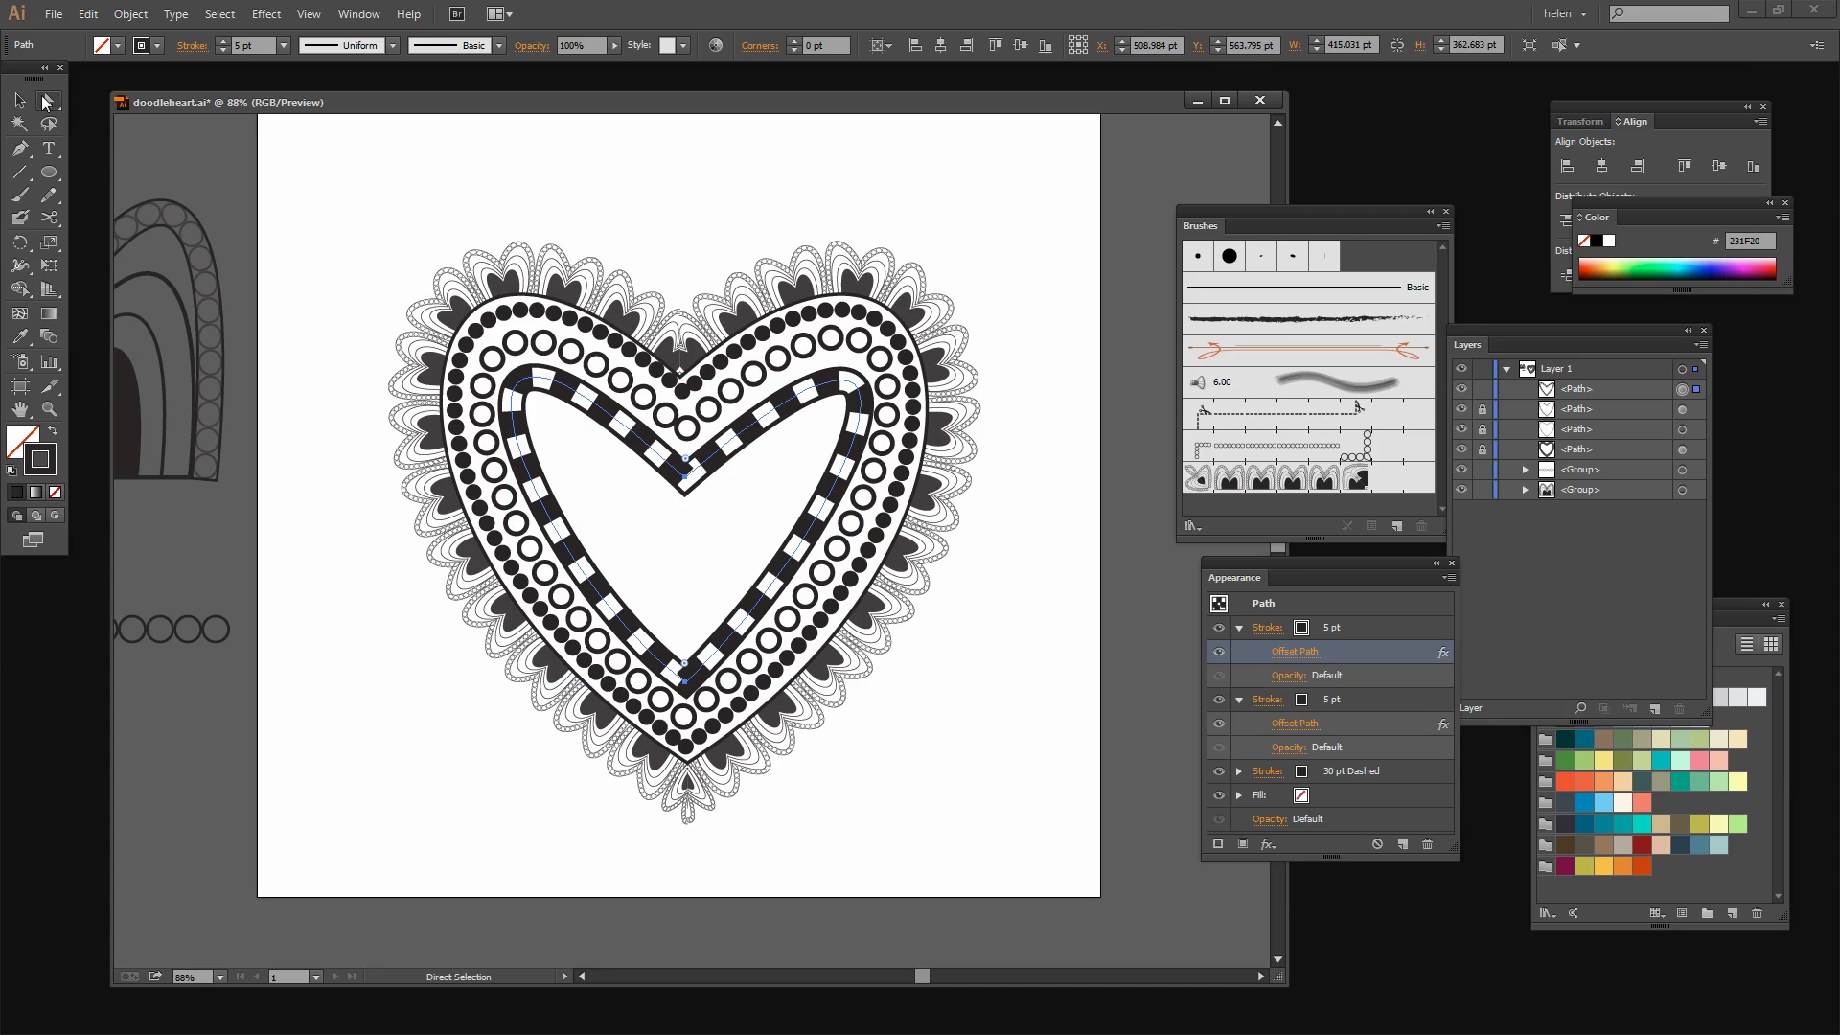
pyautogui.click(684, 477)
pyautogui.moveTo(978, 227); pyautogui.dragTo(981, 213)
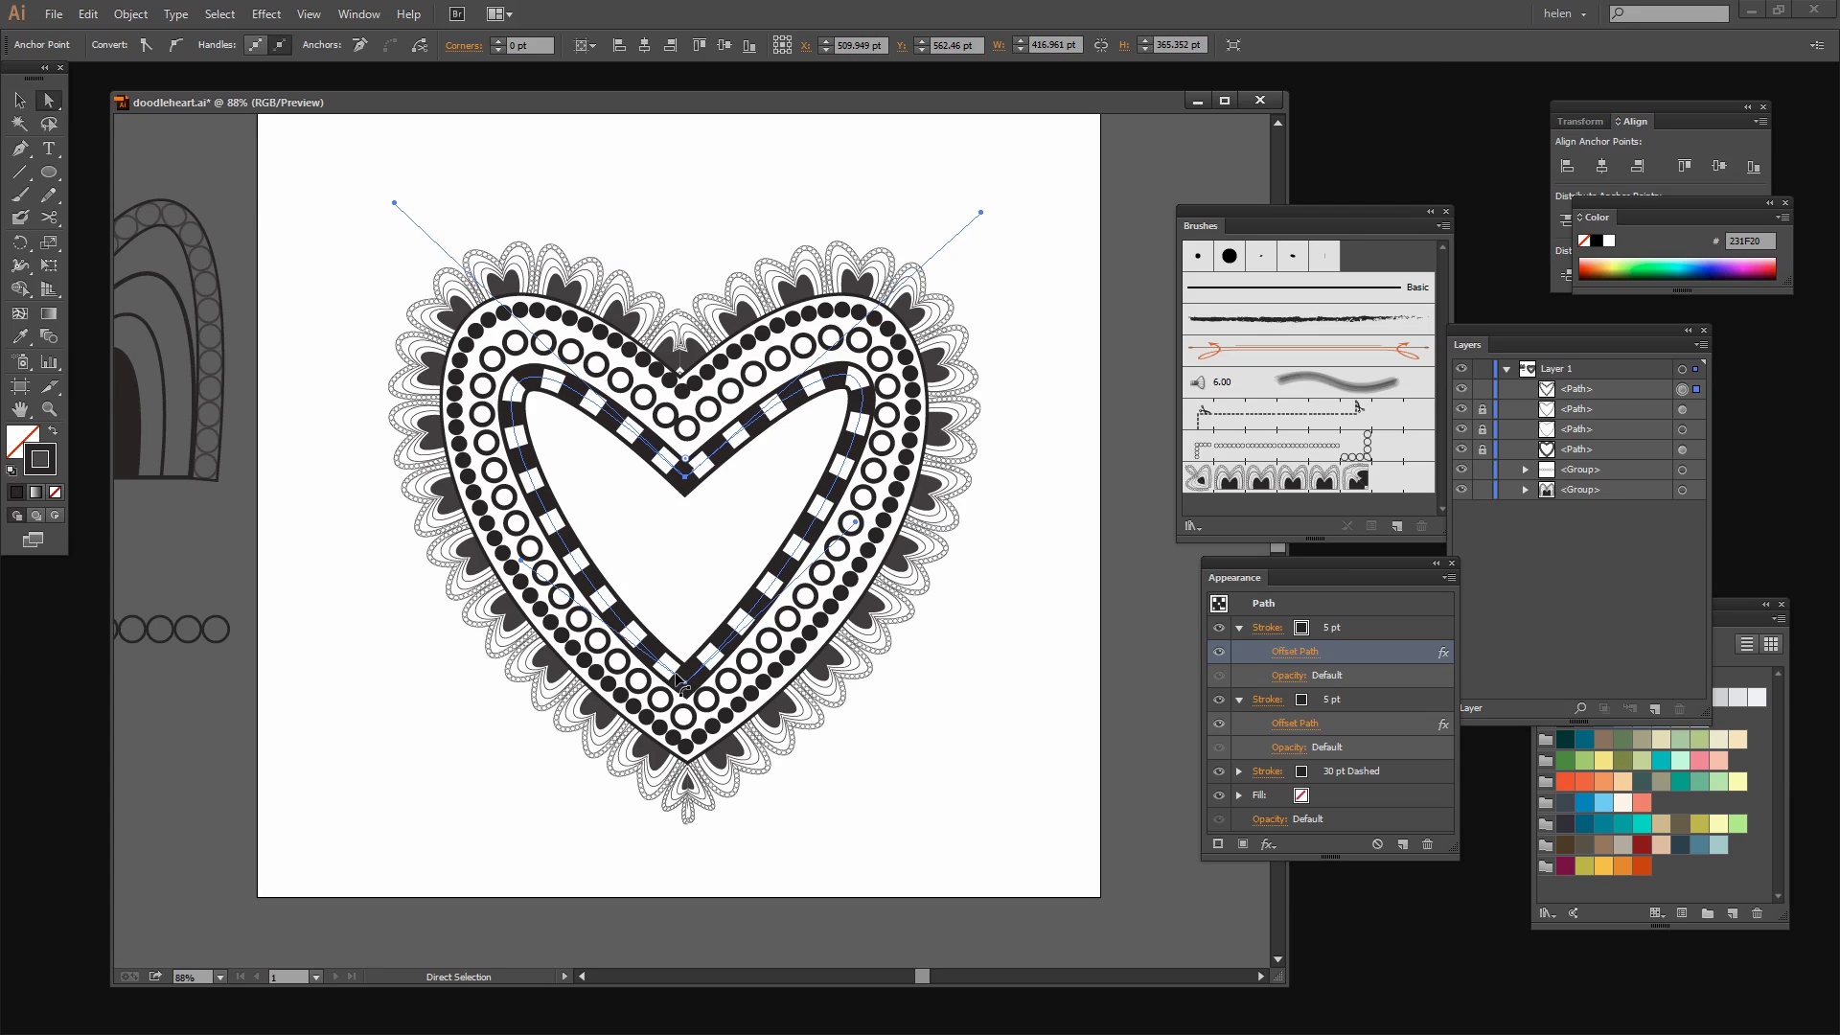
pyautogui.click(396, 207)
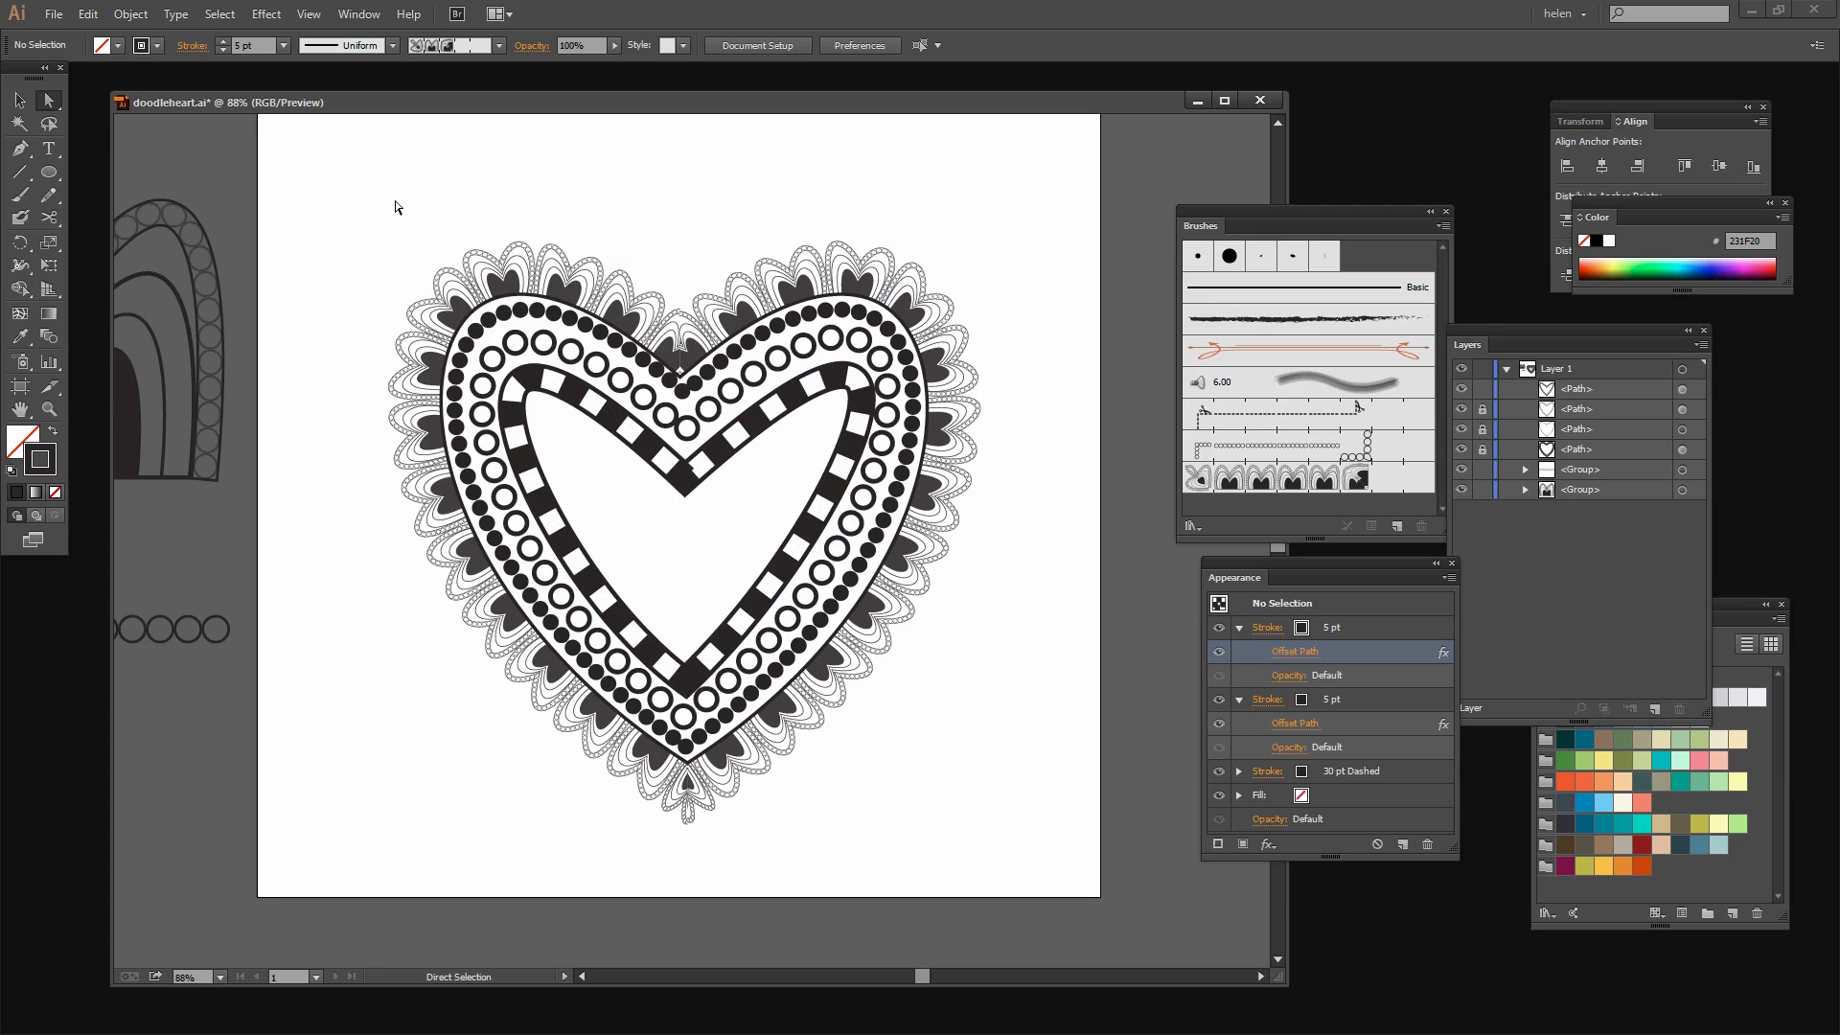
pyautogui.click(544, 360)
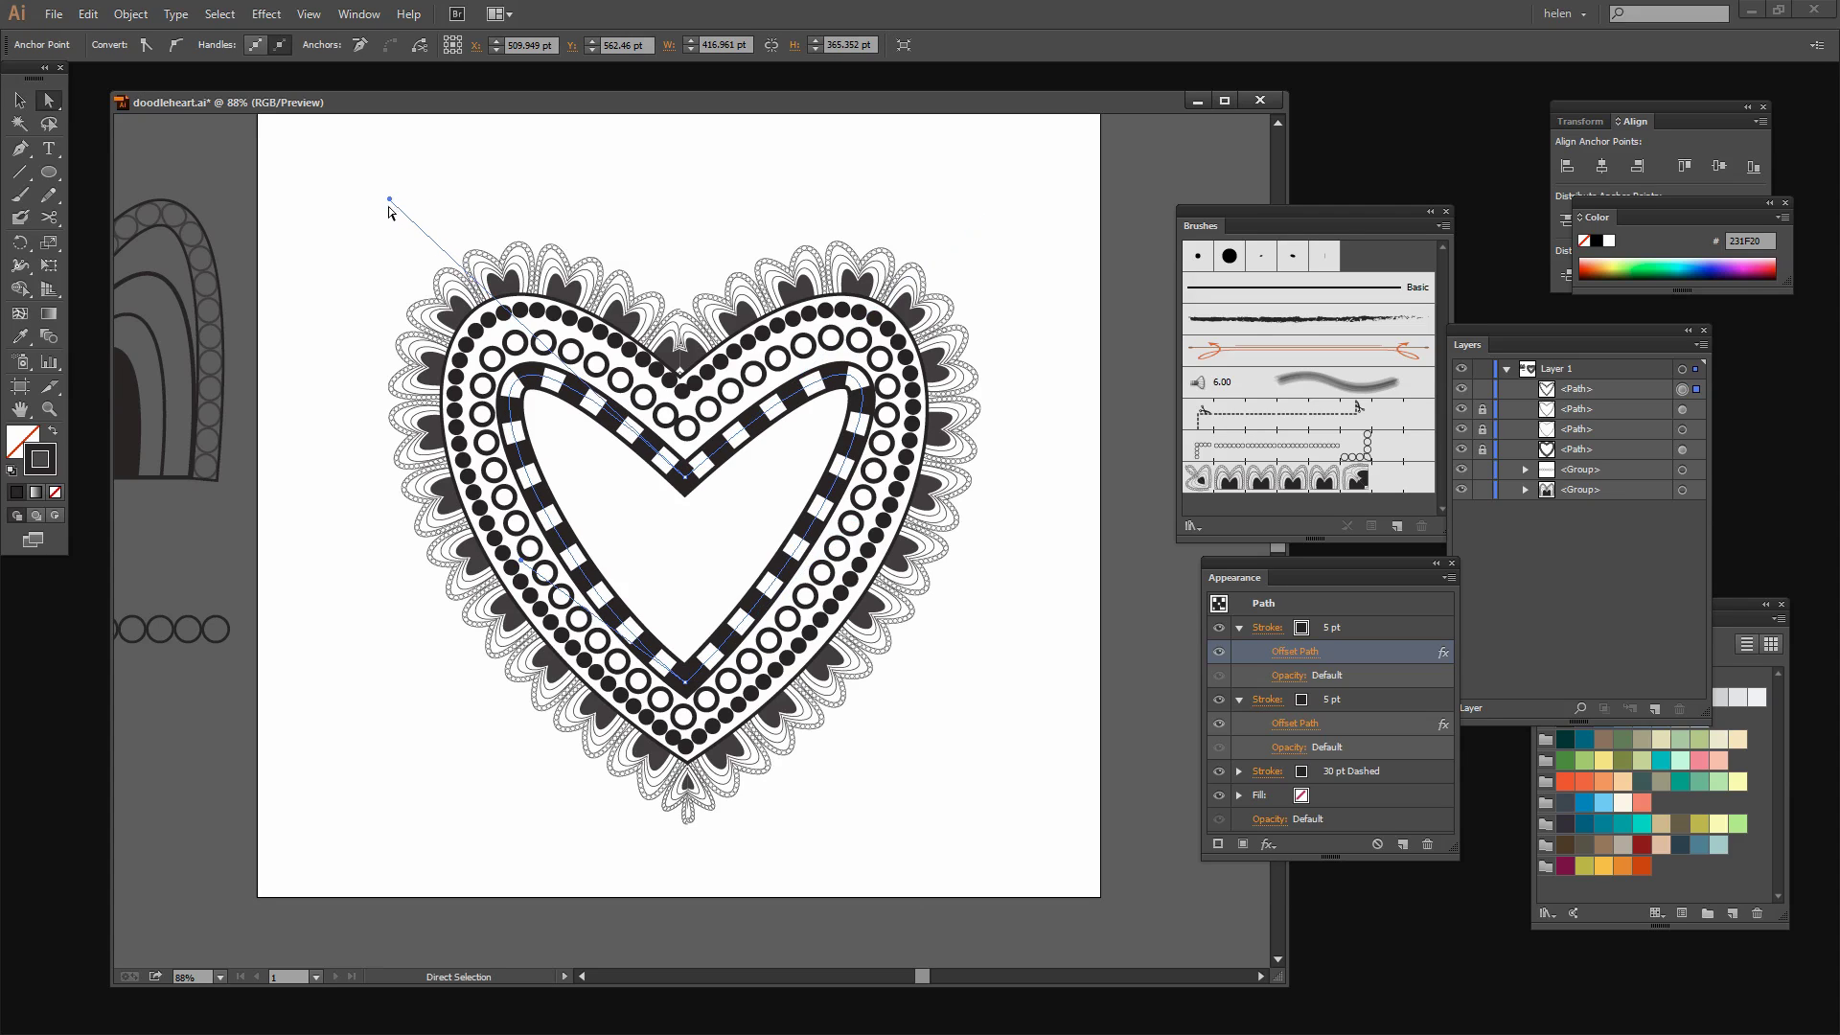
pyautogui.click(734, 552)
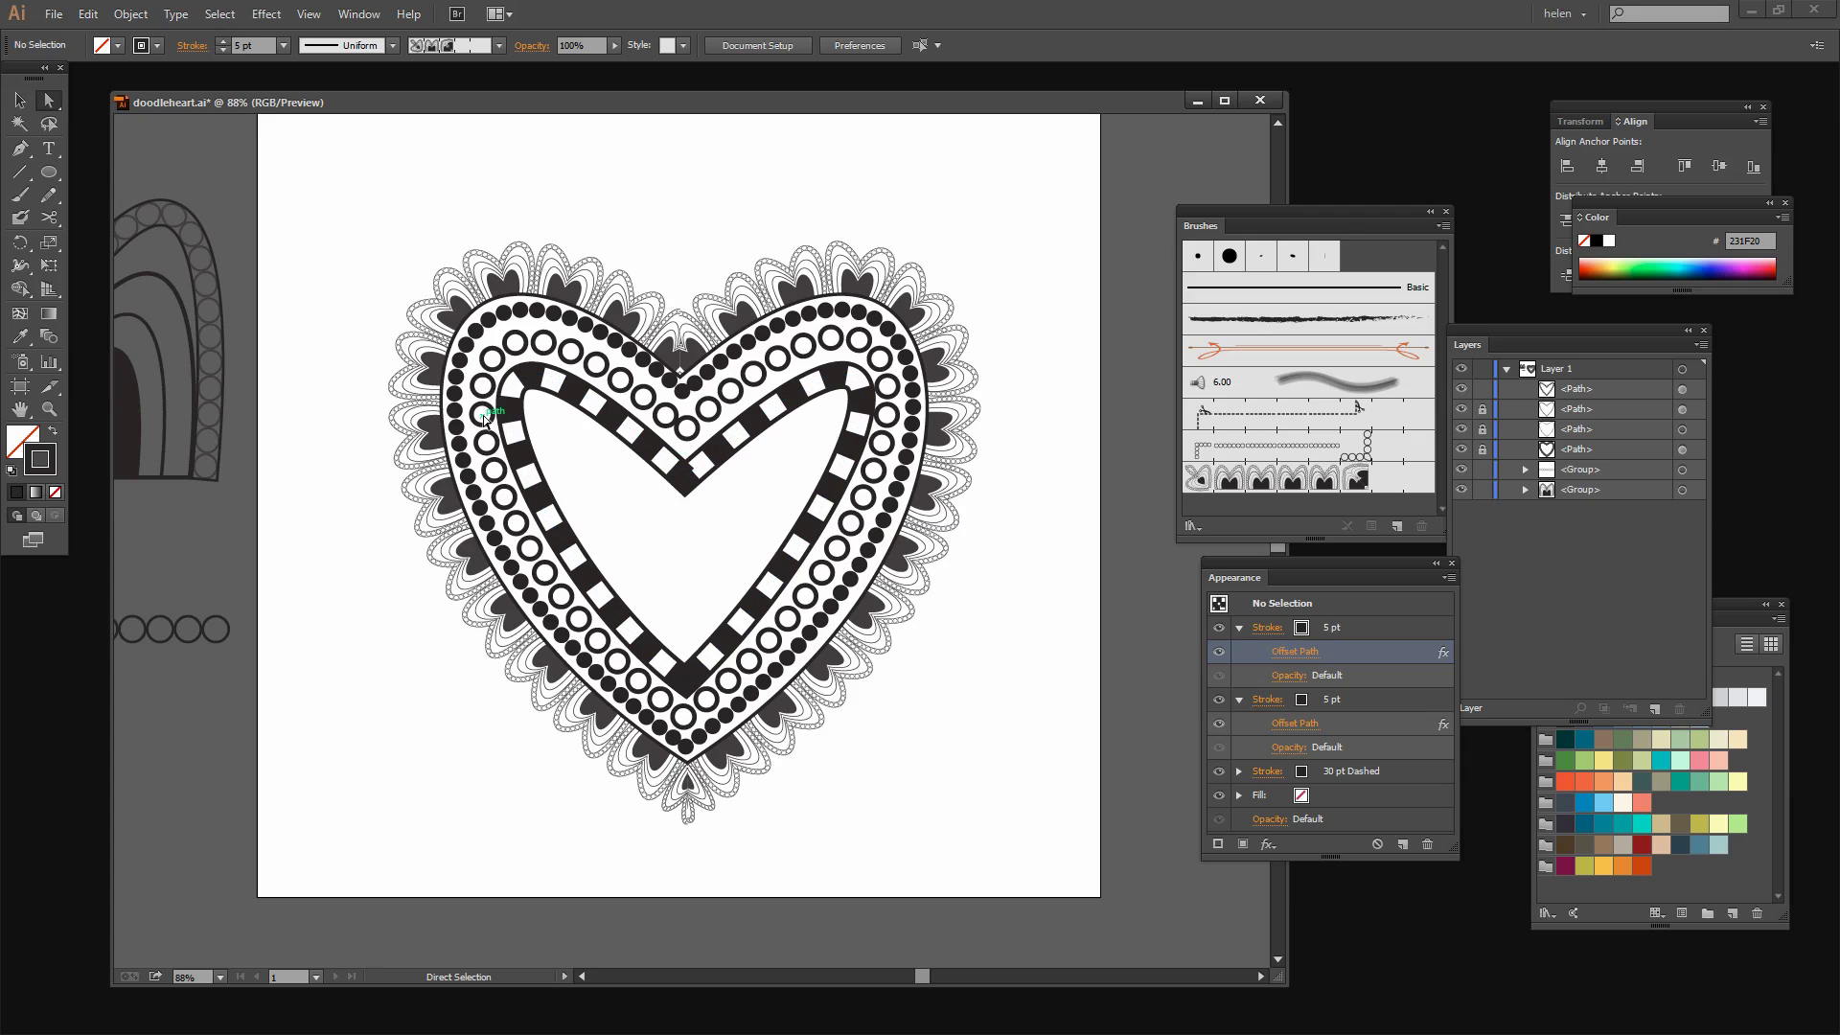
# Step: Make a 70% uniformly scaled copy of the dashed heart and reset it to the default white fill and 1 pt stroke
pyautogui.click(19, 100)
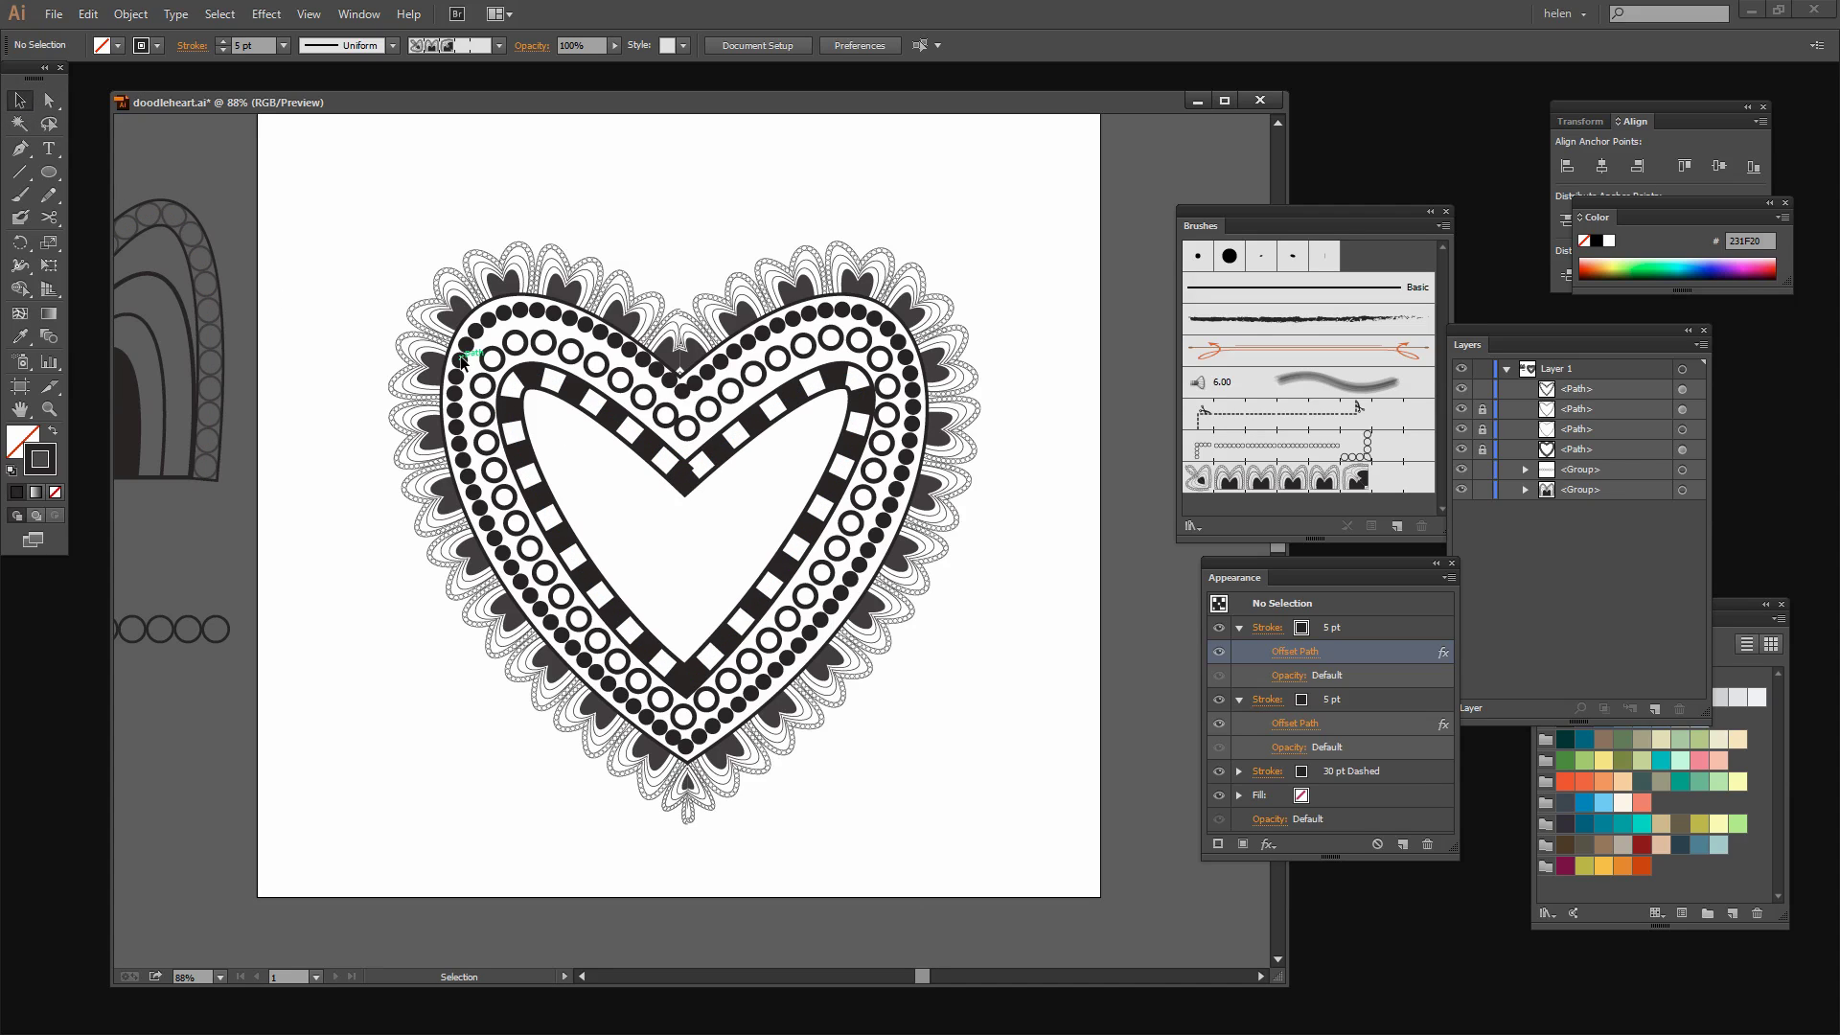
pyautogui.click(567, 385)
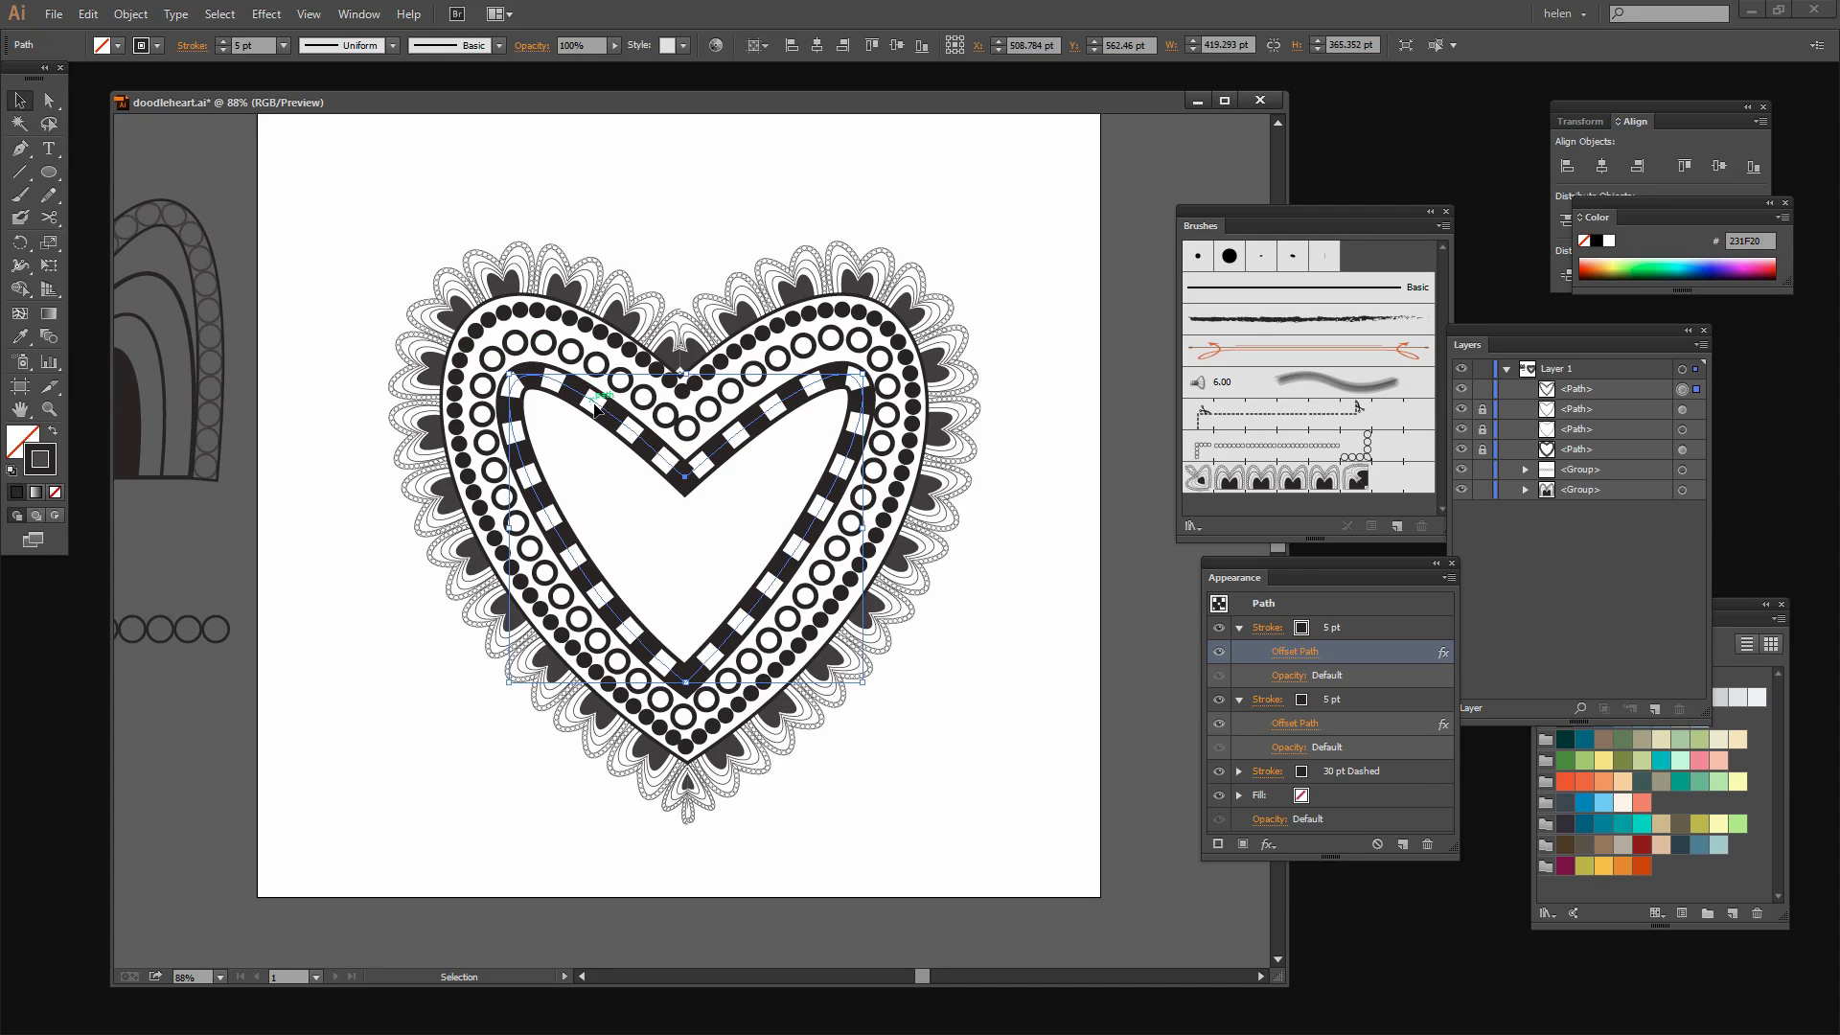
pyautogui.click(130, 15)
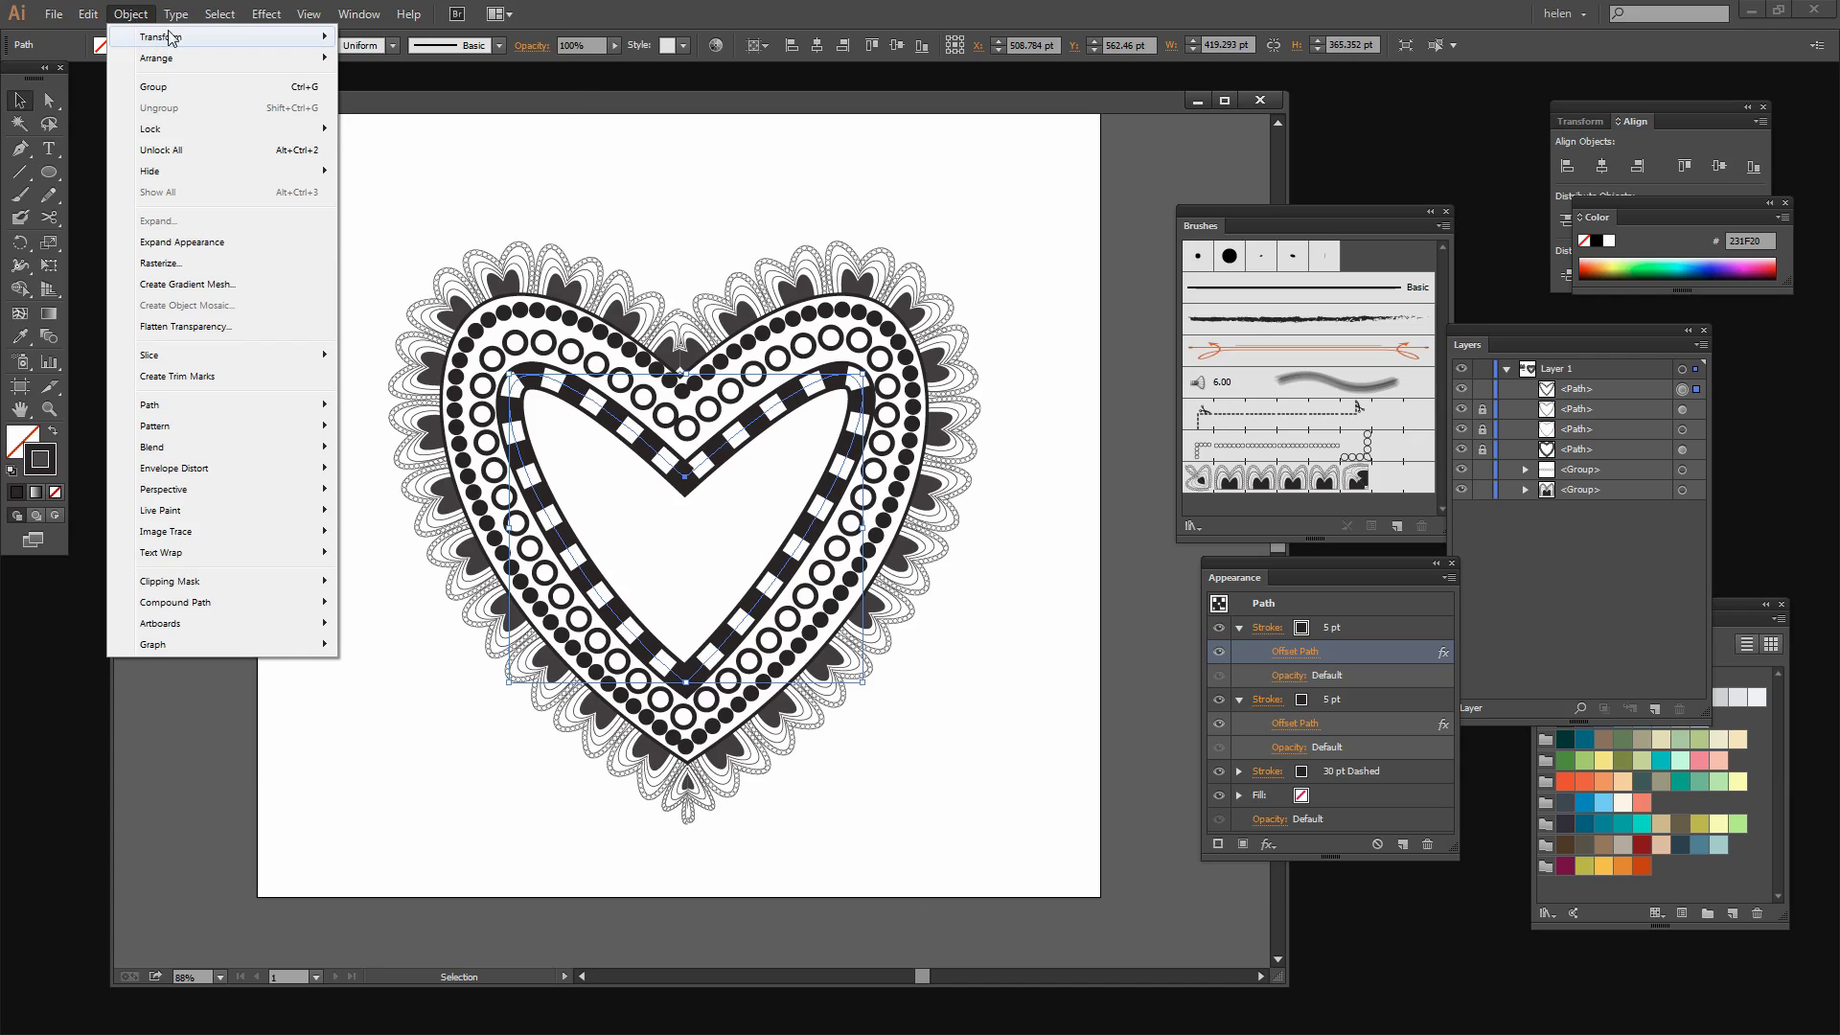
pyautogui.moveTo(230, 37)
pyautogui.click(388, 129)
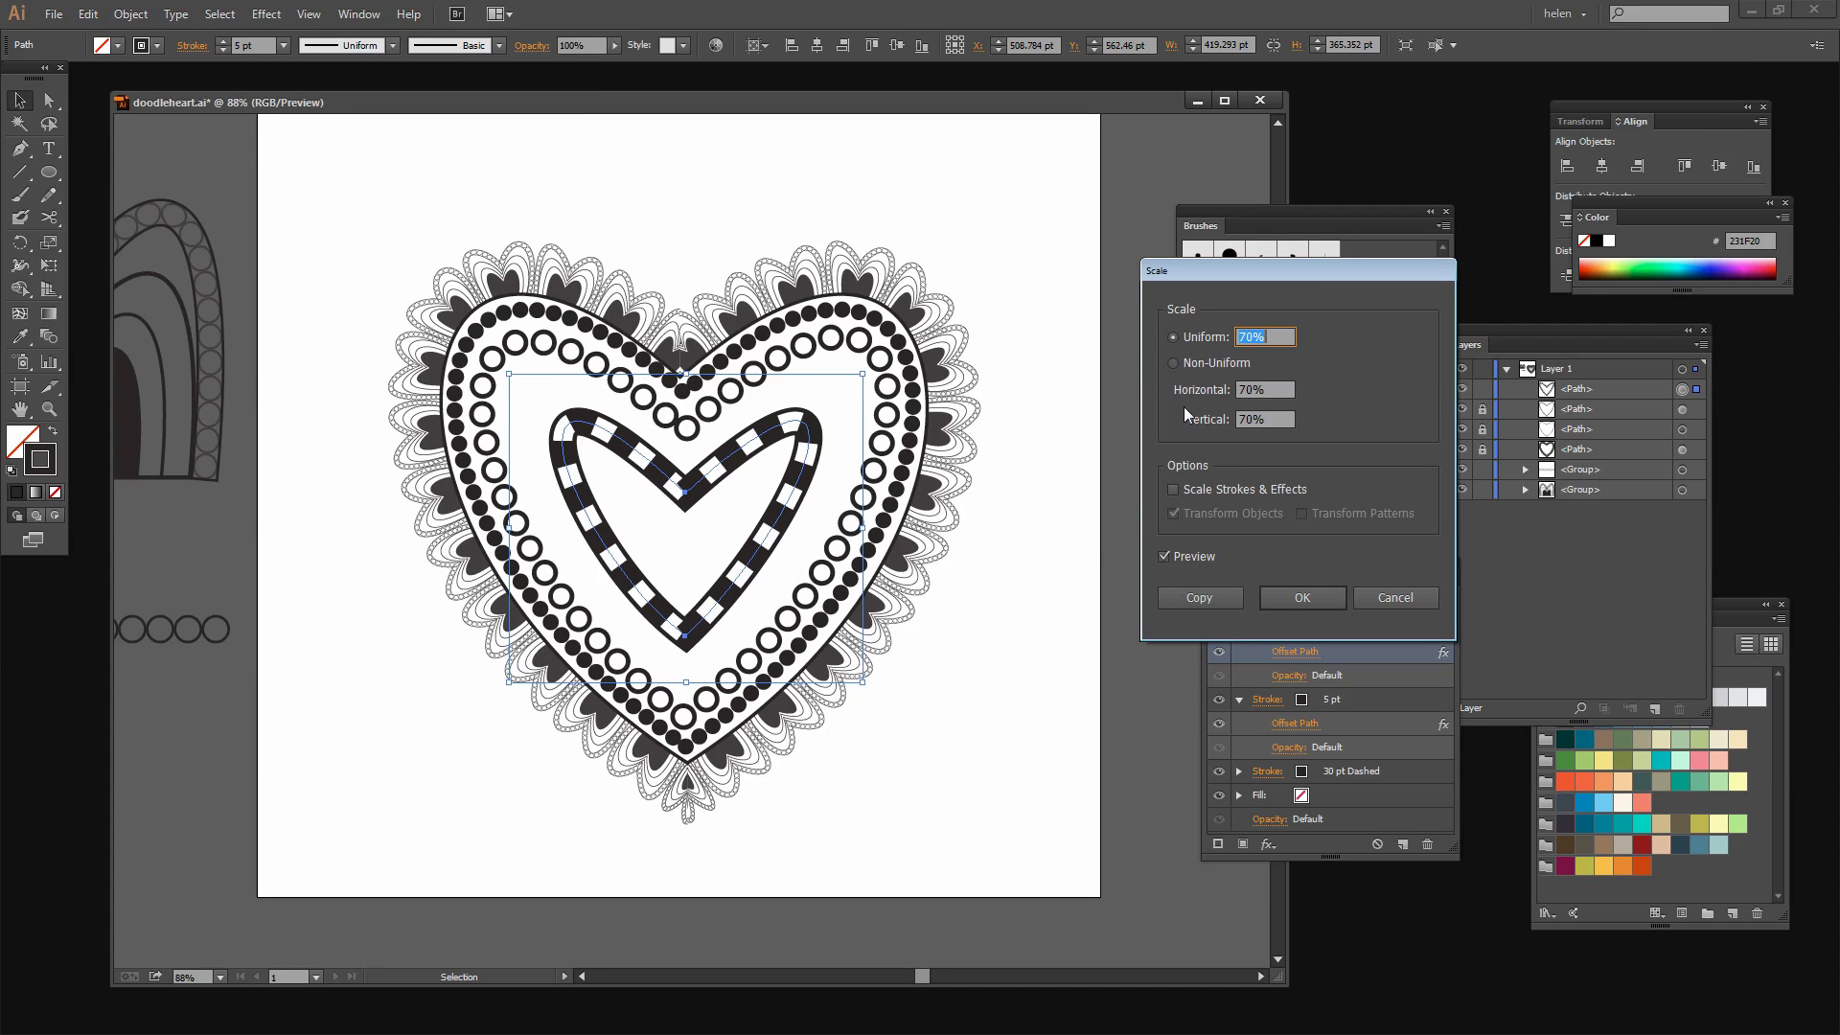
pyautogui.click(1198, 598)
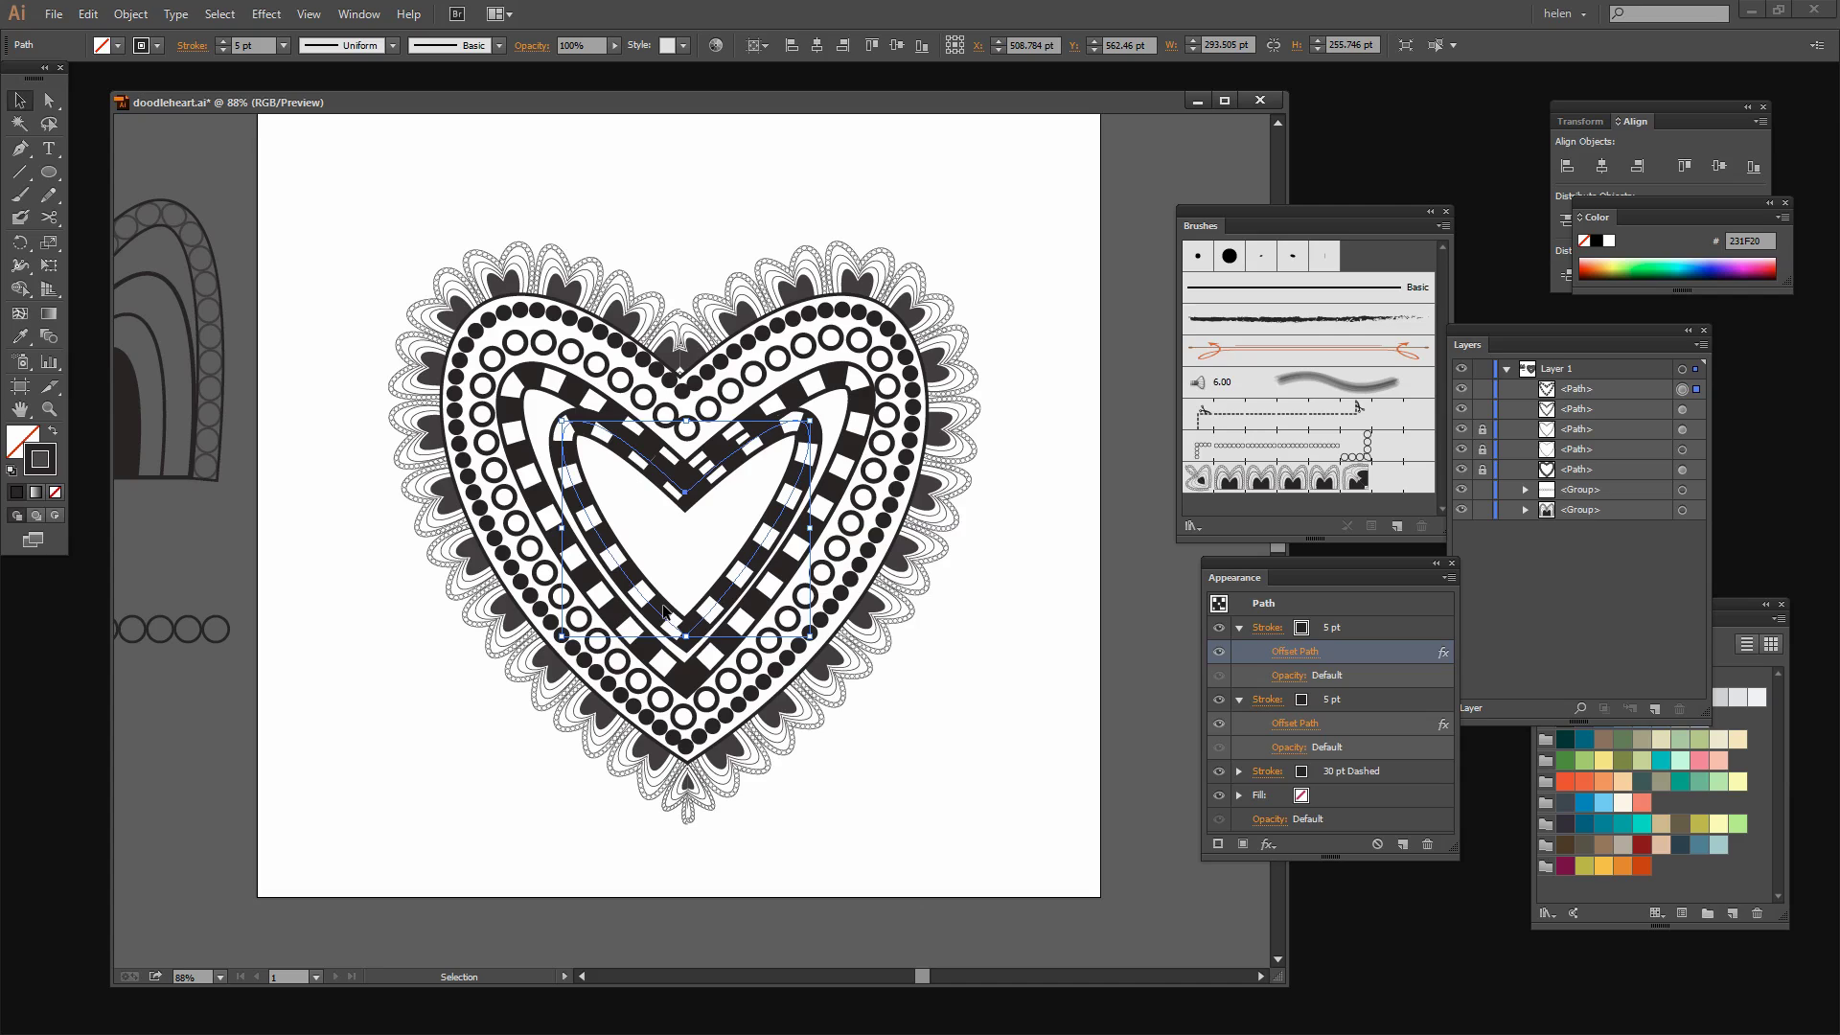
pyautogui.press('d')
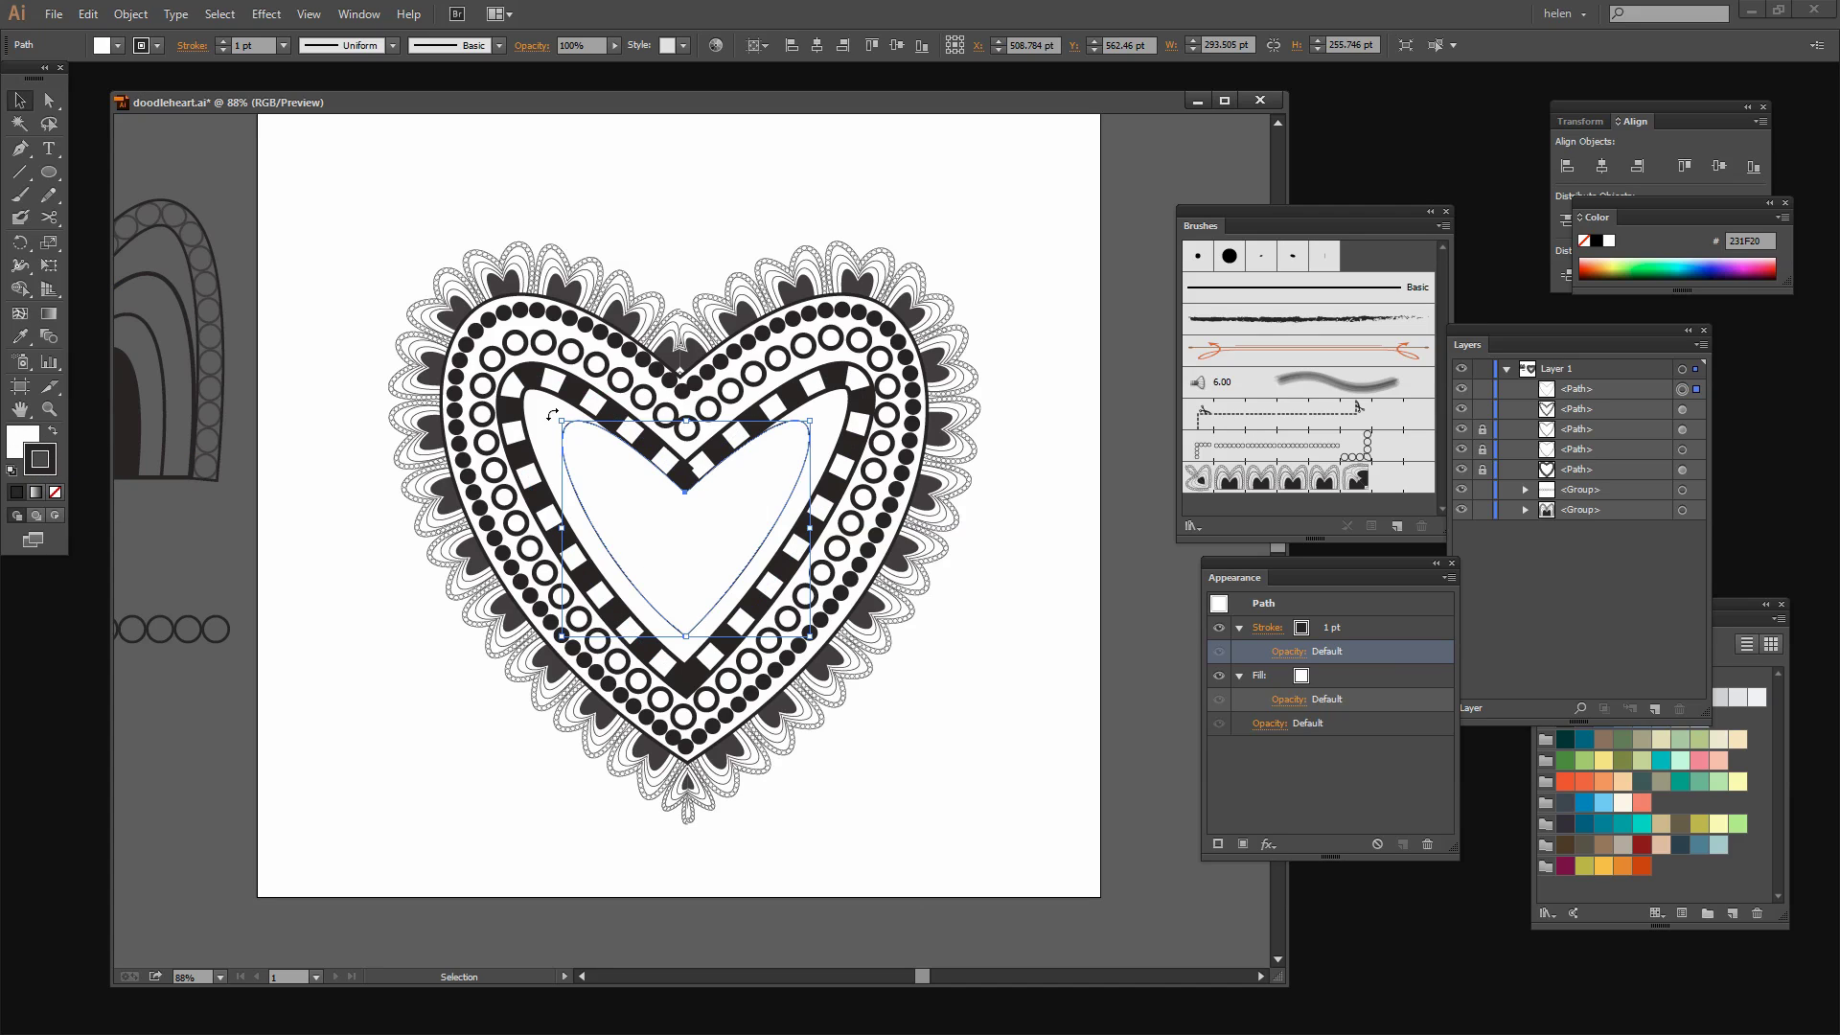
# Step: Reshape the small copied heart by lowering its bottom and notch points and extending the notch handles to widen both lobes
pyautogui.click(47, 101)
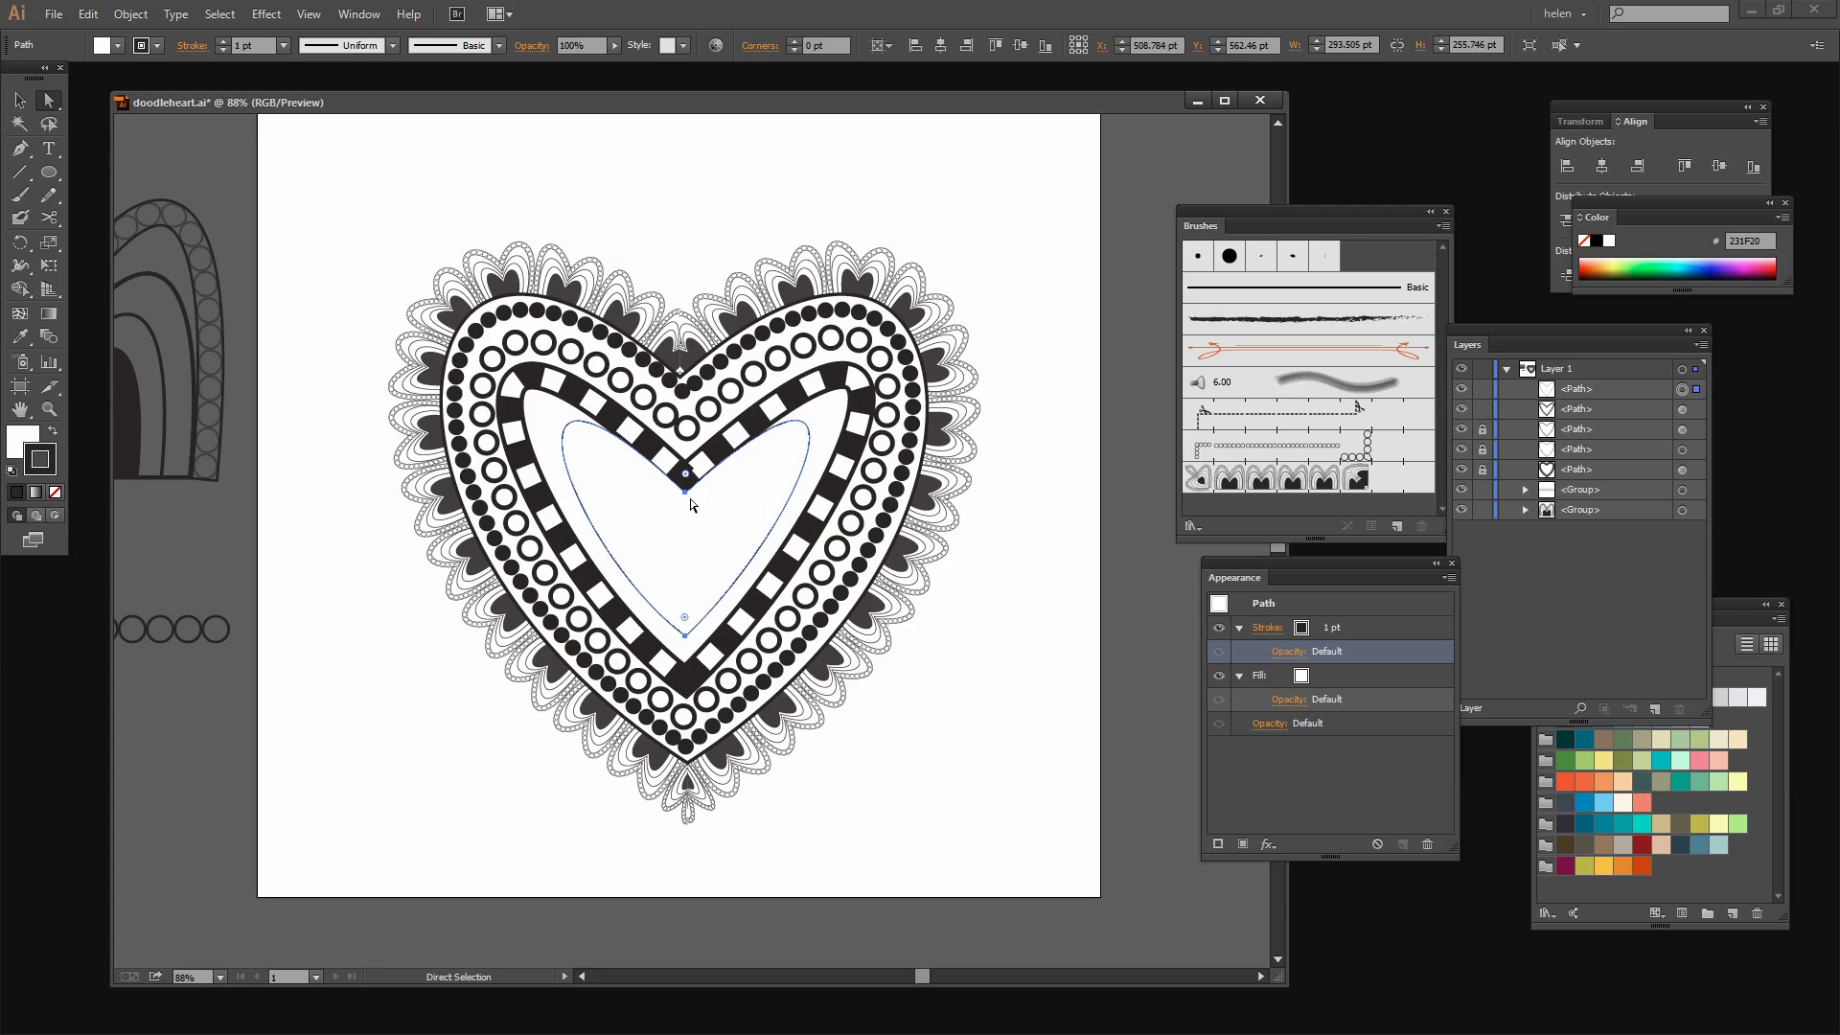
pyautogui.click(684, 635)
pyautogui.moveTo(684, 635); pyautogui.dragTo(682, 640)
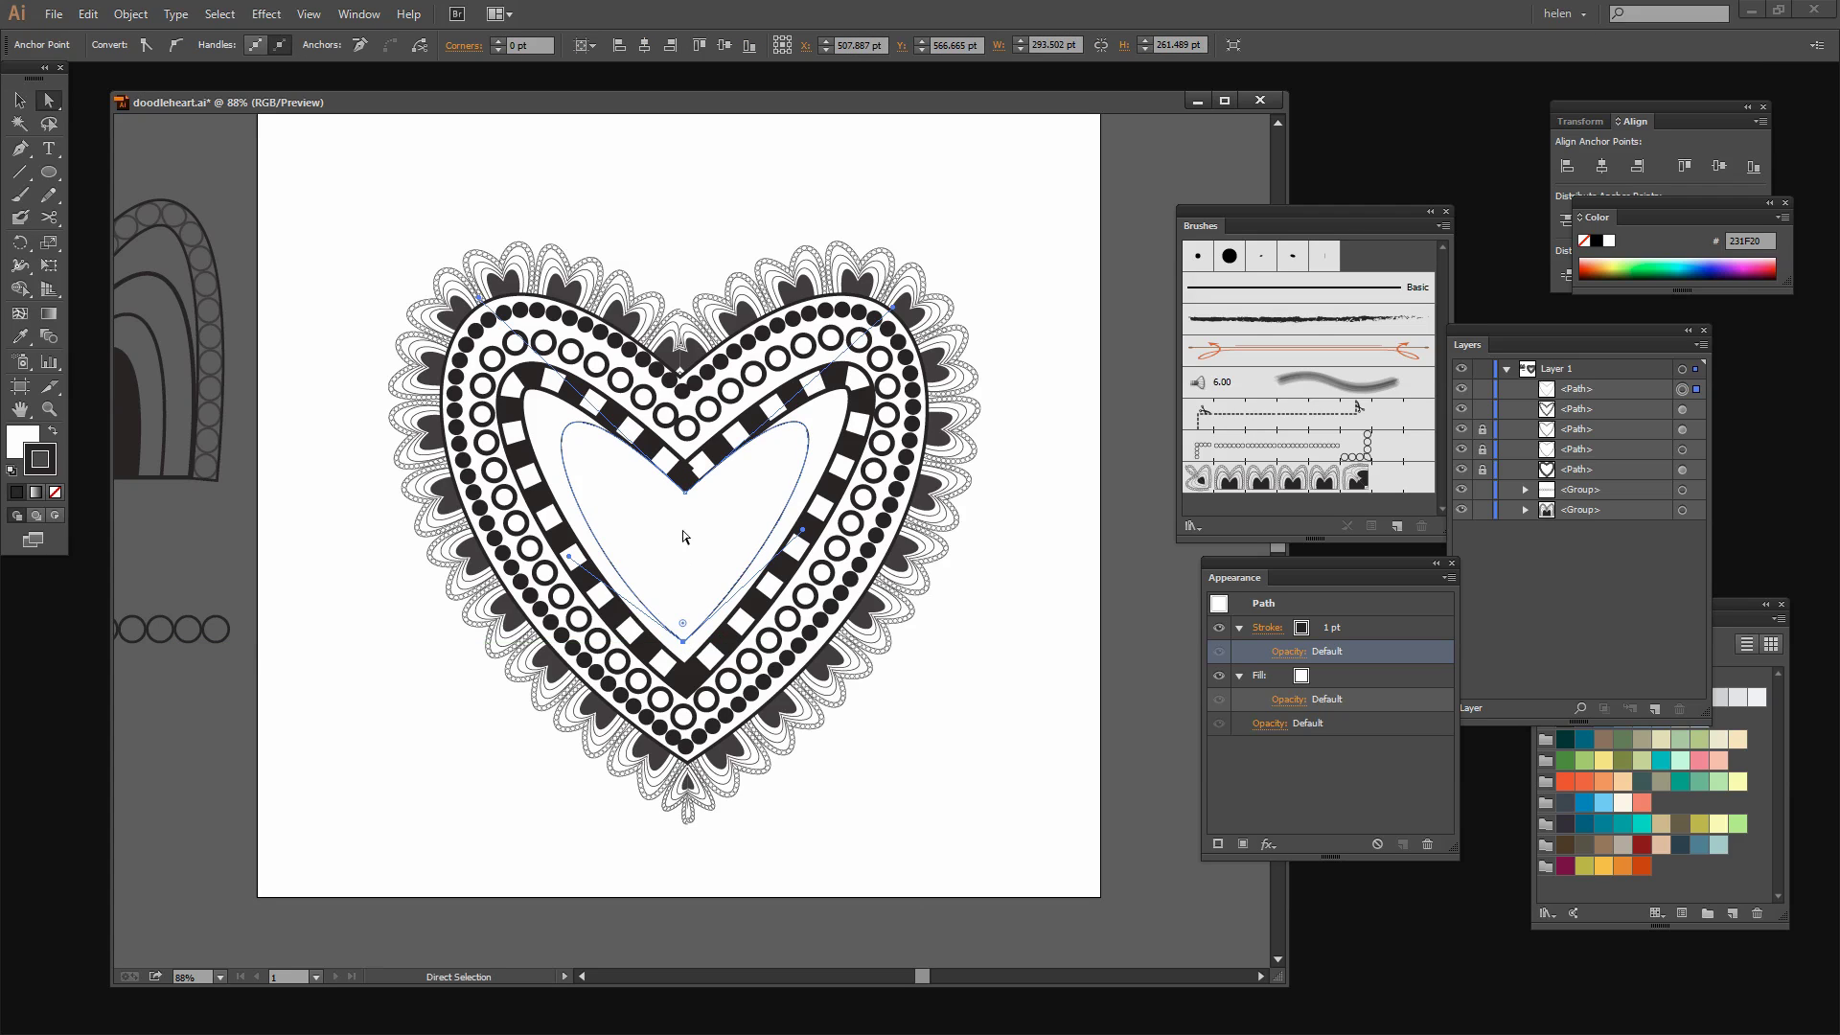
pyautogui.moveTo(685, 494); pyautogui.dragTo(679, 513)
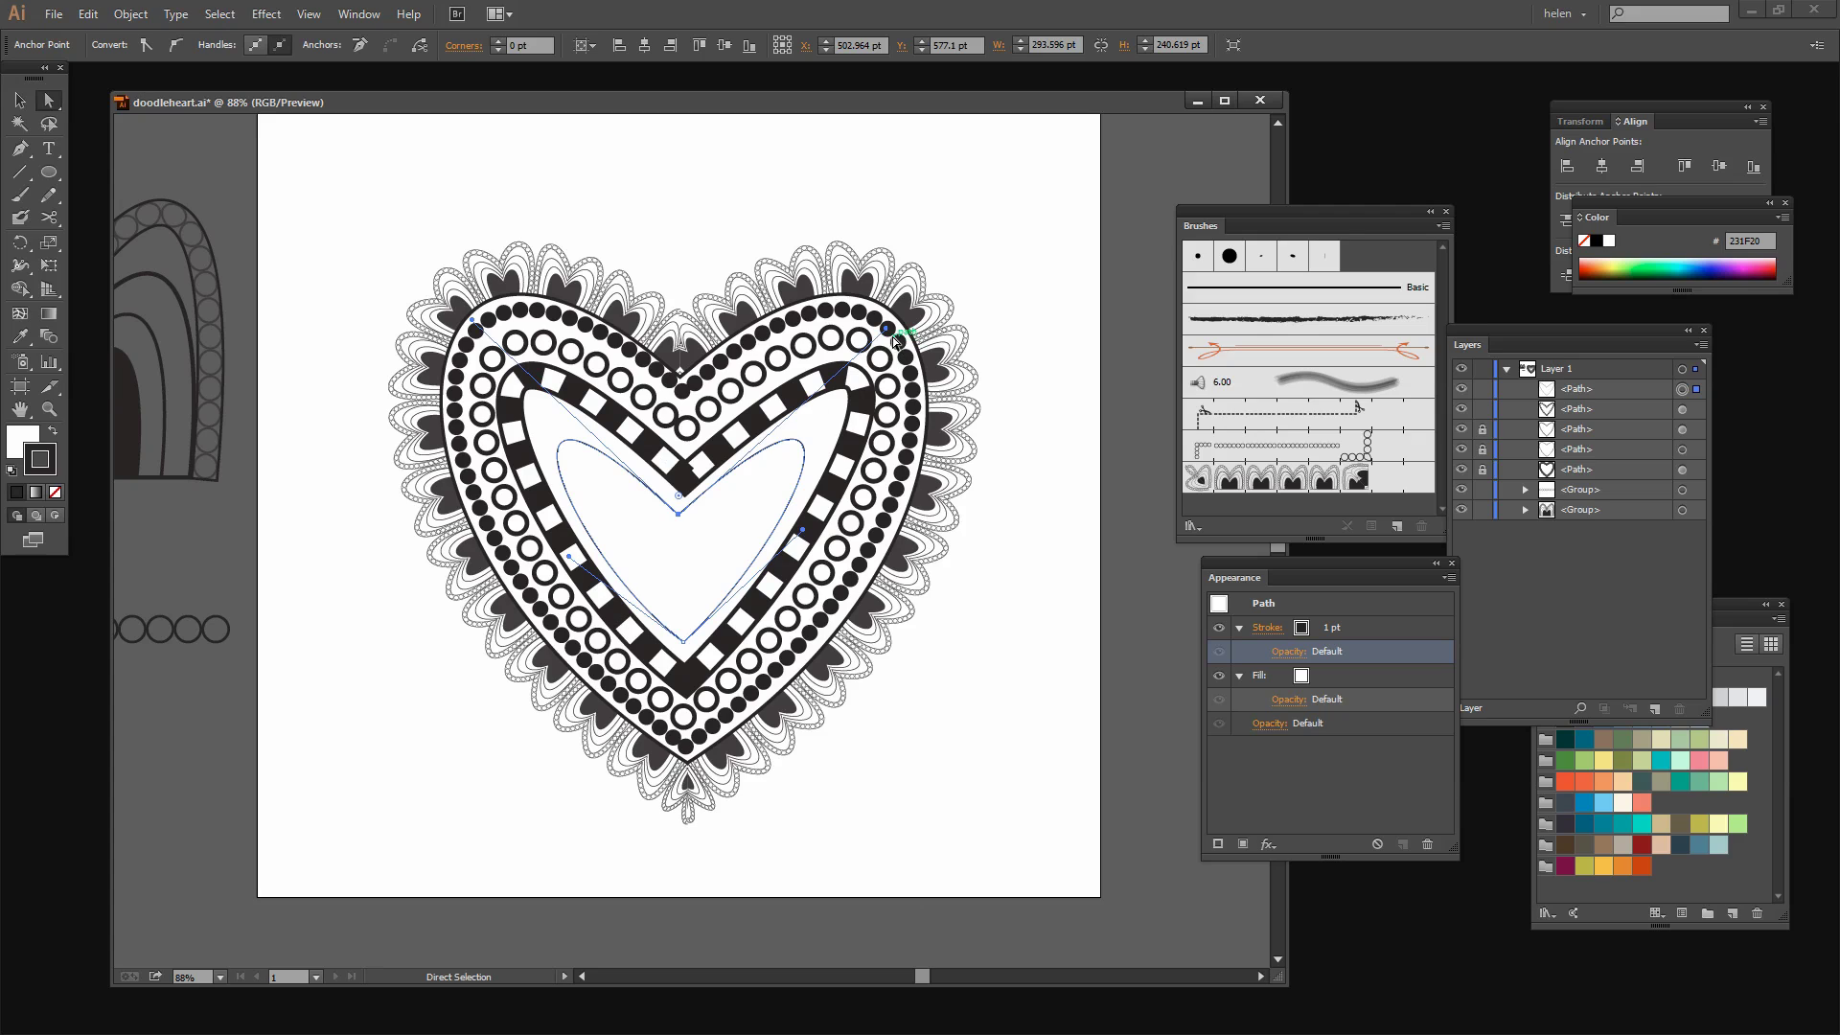
pyautogui.moveTo(885, 331); pyautogui.dragTo(954, 267)
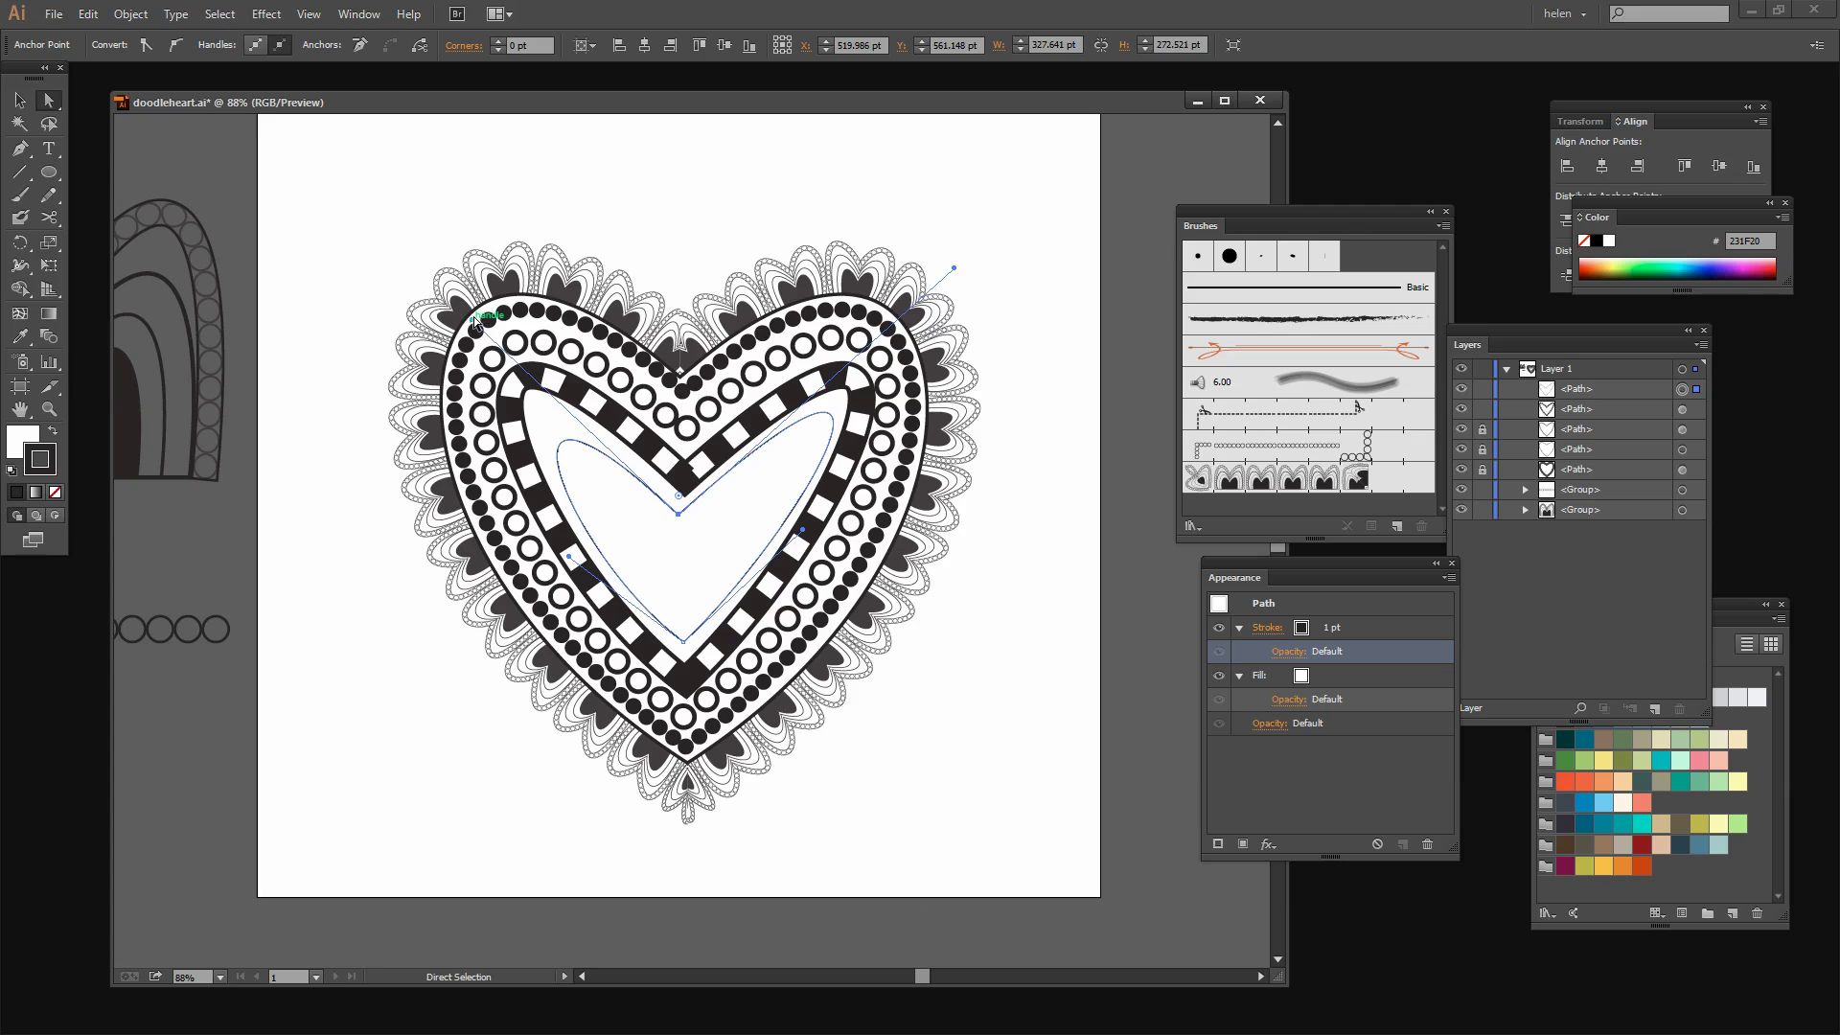
pyautogui.moveTo(472, 326); pyautogui.dragTo(415, 240)
pyautogui.click(678, 513)
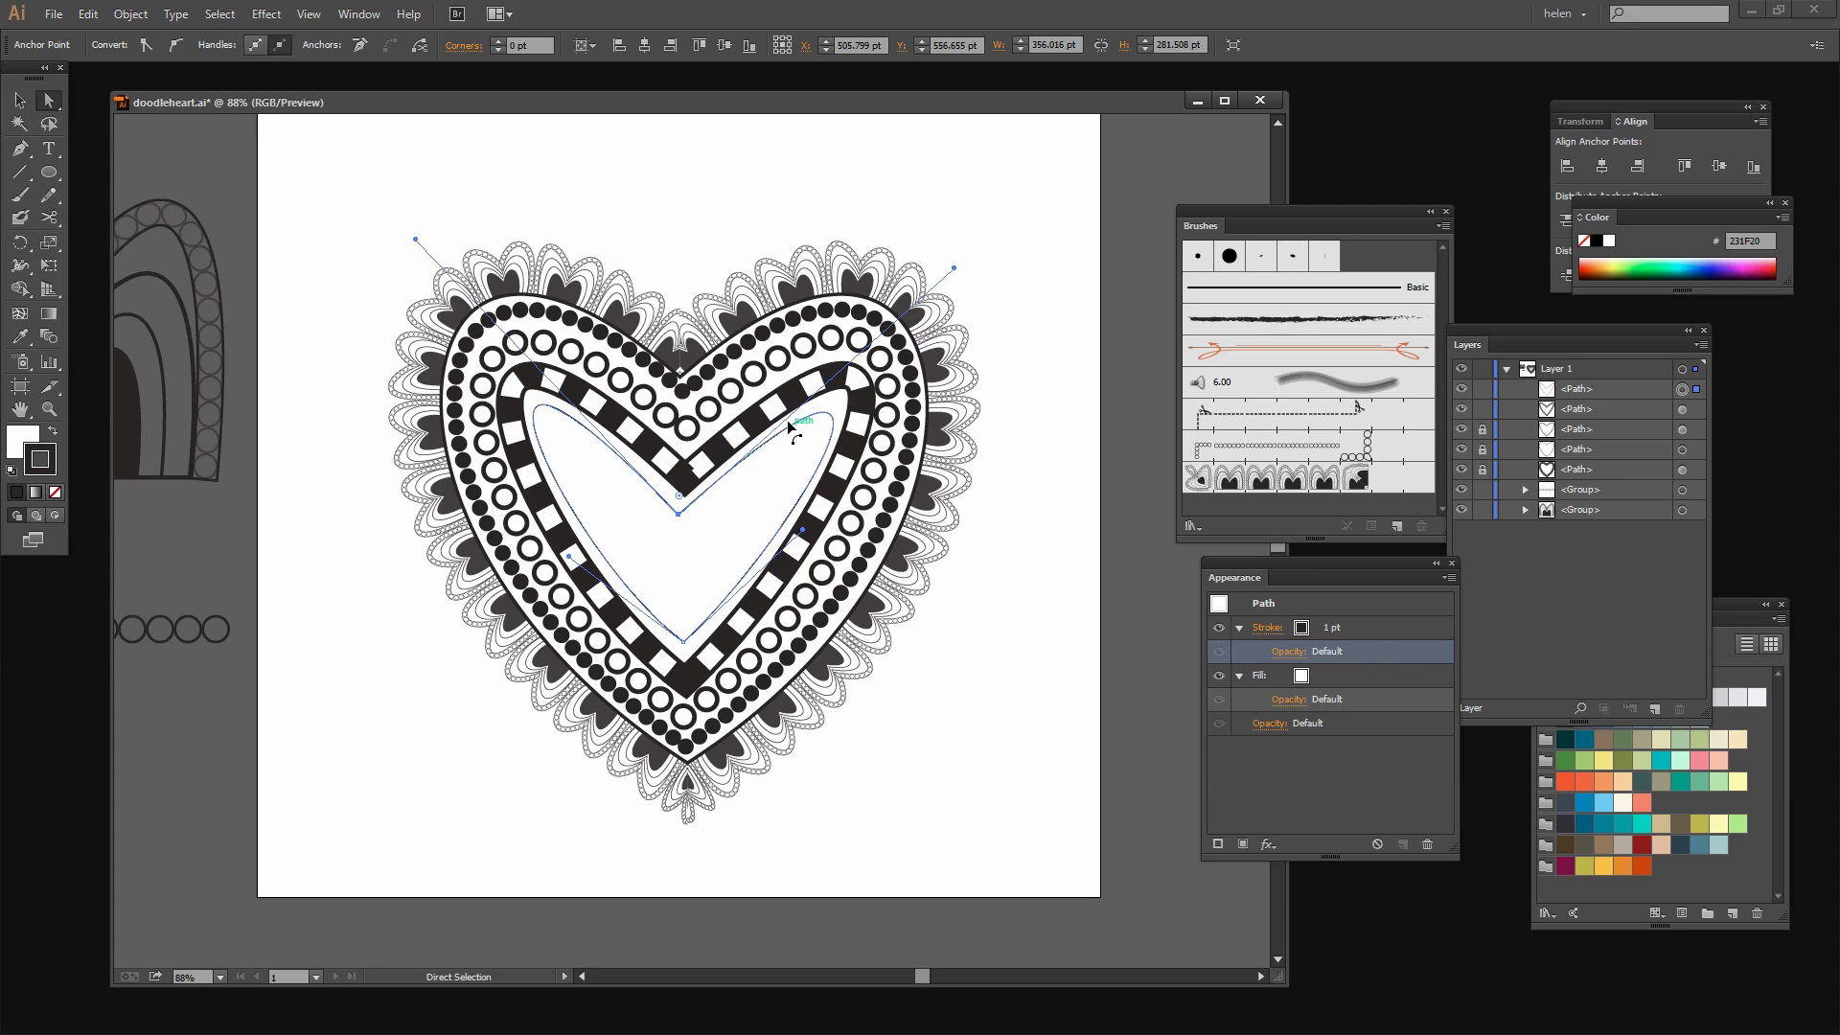
# Step: Set the innermost heart's stroke weight to 7 pt
pyautogui.click(1326, 629)
pyautogui.click(1336, 624)
pyautogui.click(1336, 624)
pyautogui.click(1336, 623)
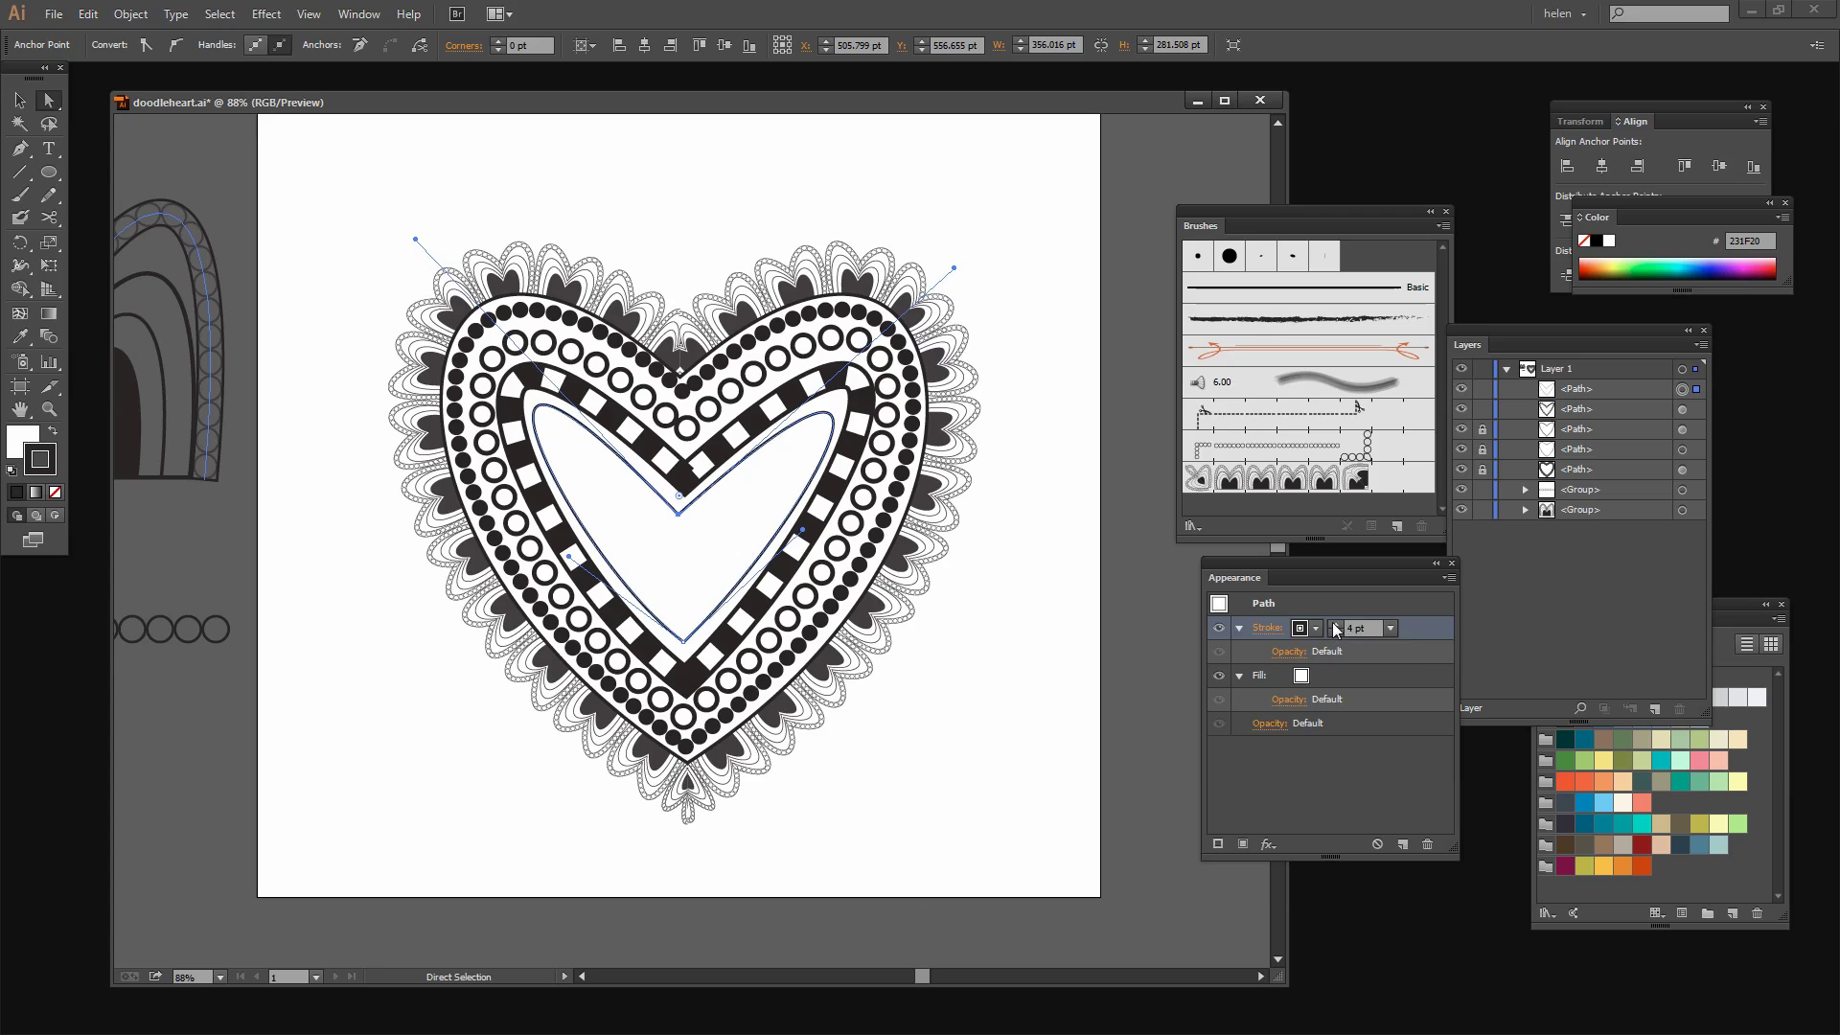
pyautogui.click(1335, 624)
pyautogui.click(1334, 624)
pyautogui.click(1334, 623)
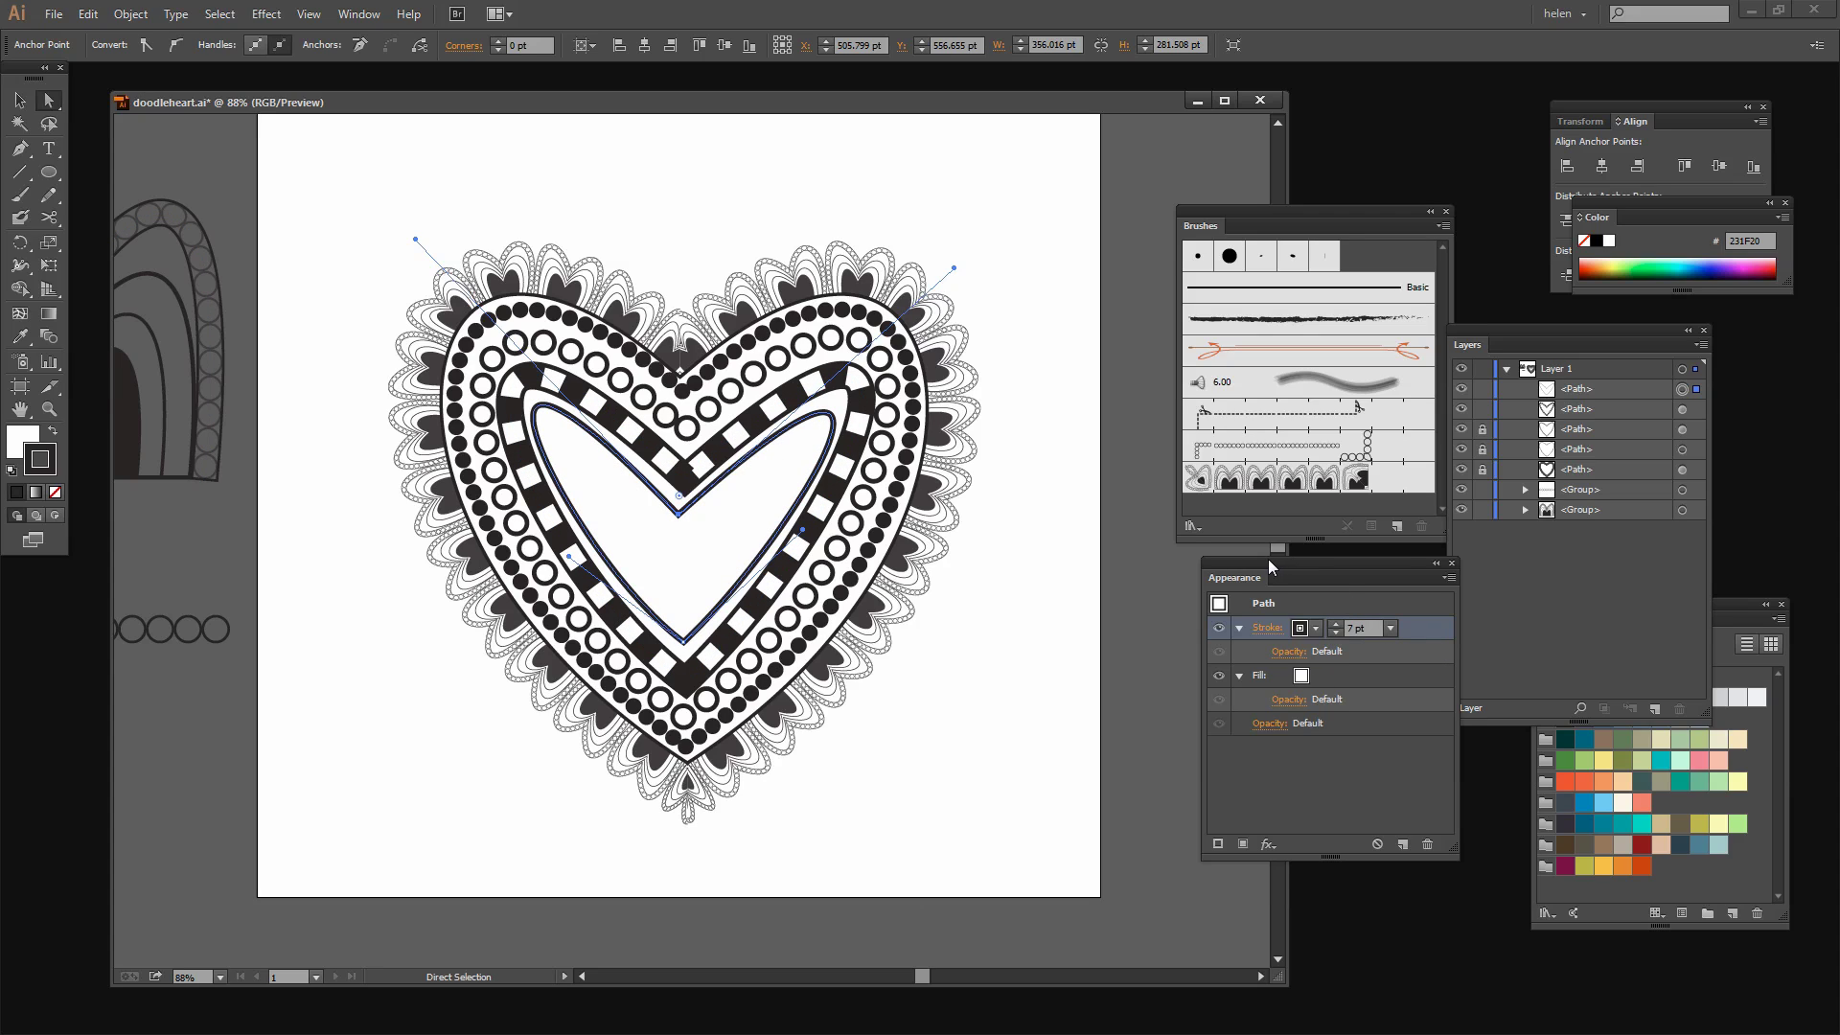
# Step: Move the Appearance panel beside the heart, select the innermost heart's fill and open the Basic Graphics_Lines pattern swatch library
pyautogui.moveTo(1267, 560); pyautogui.dragTo(1019, 587)
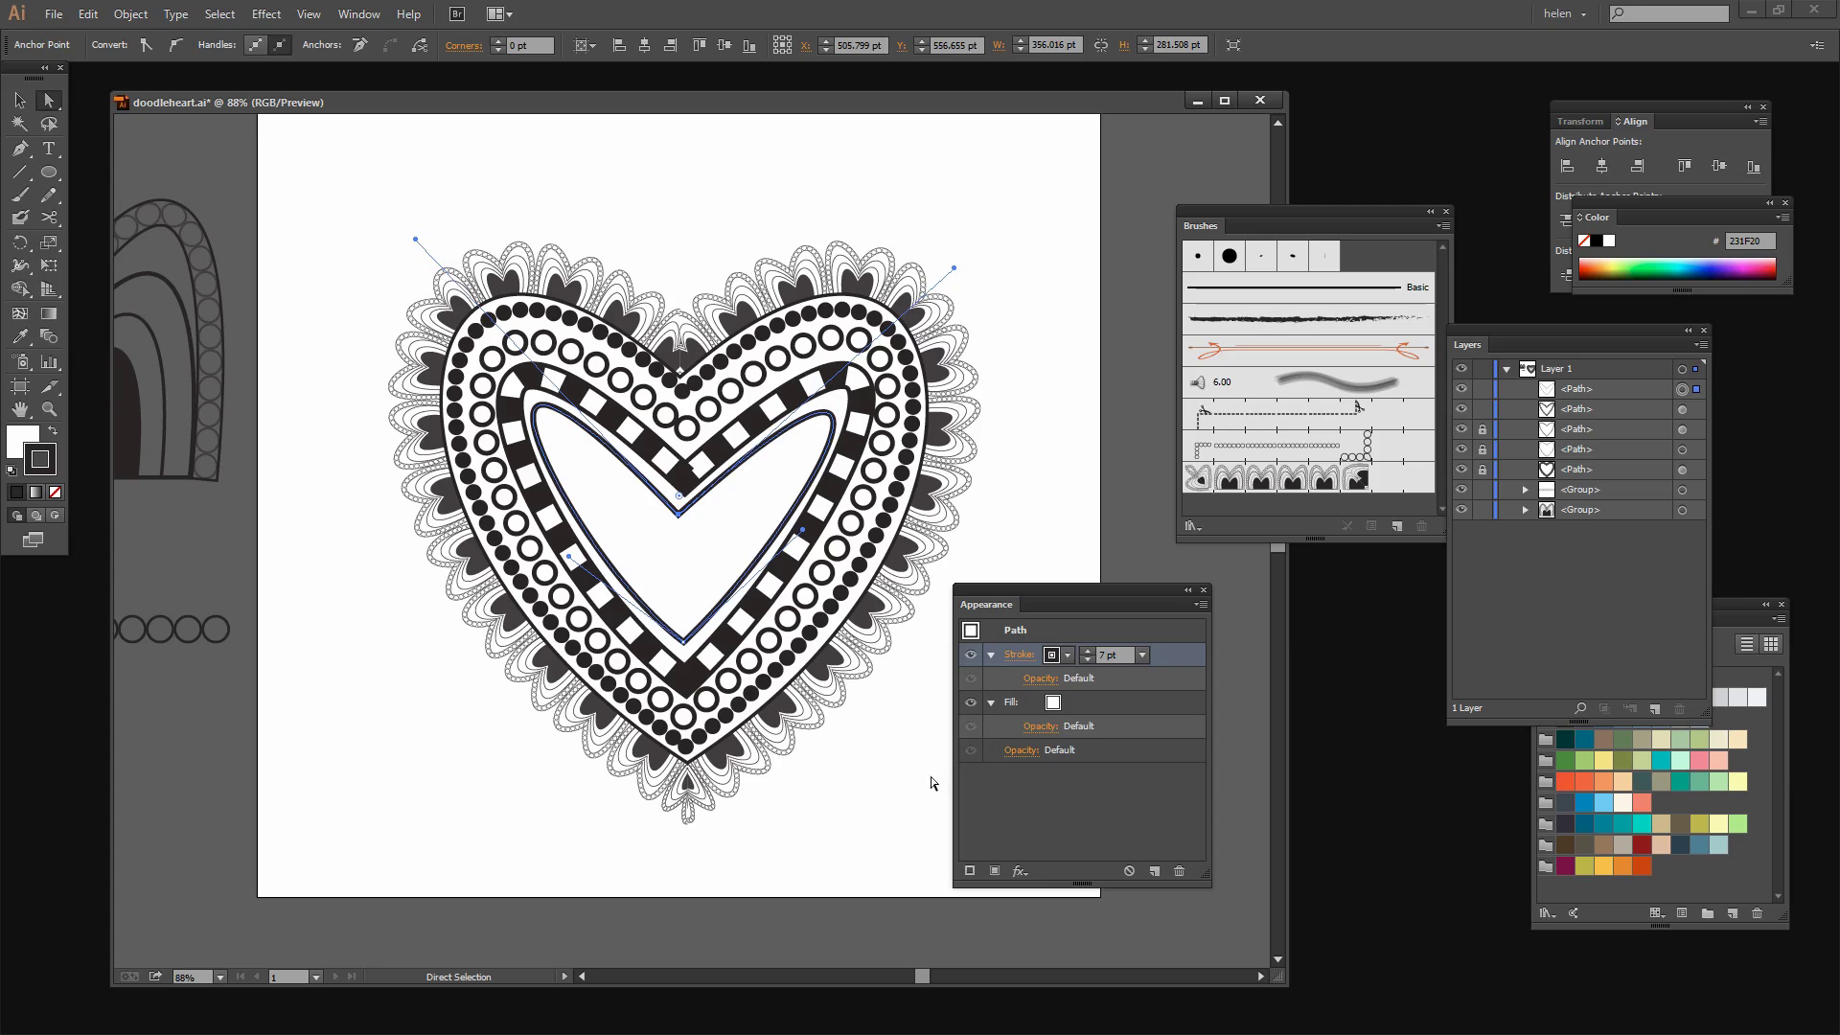
pyautogui.click(1050, 702)
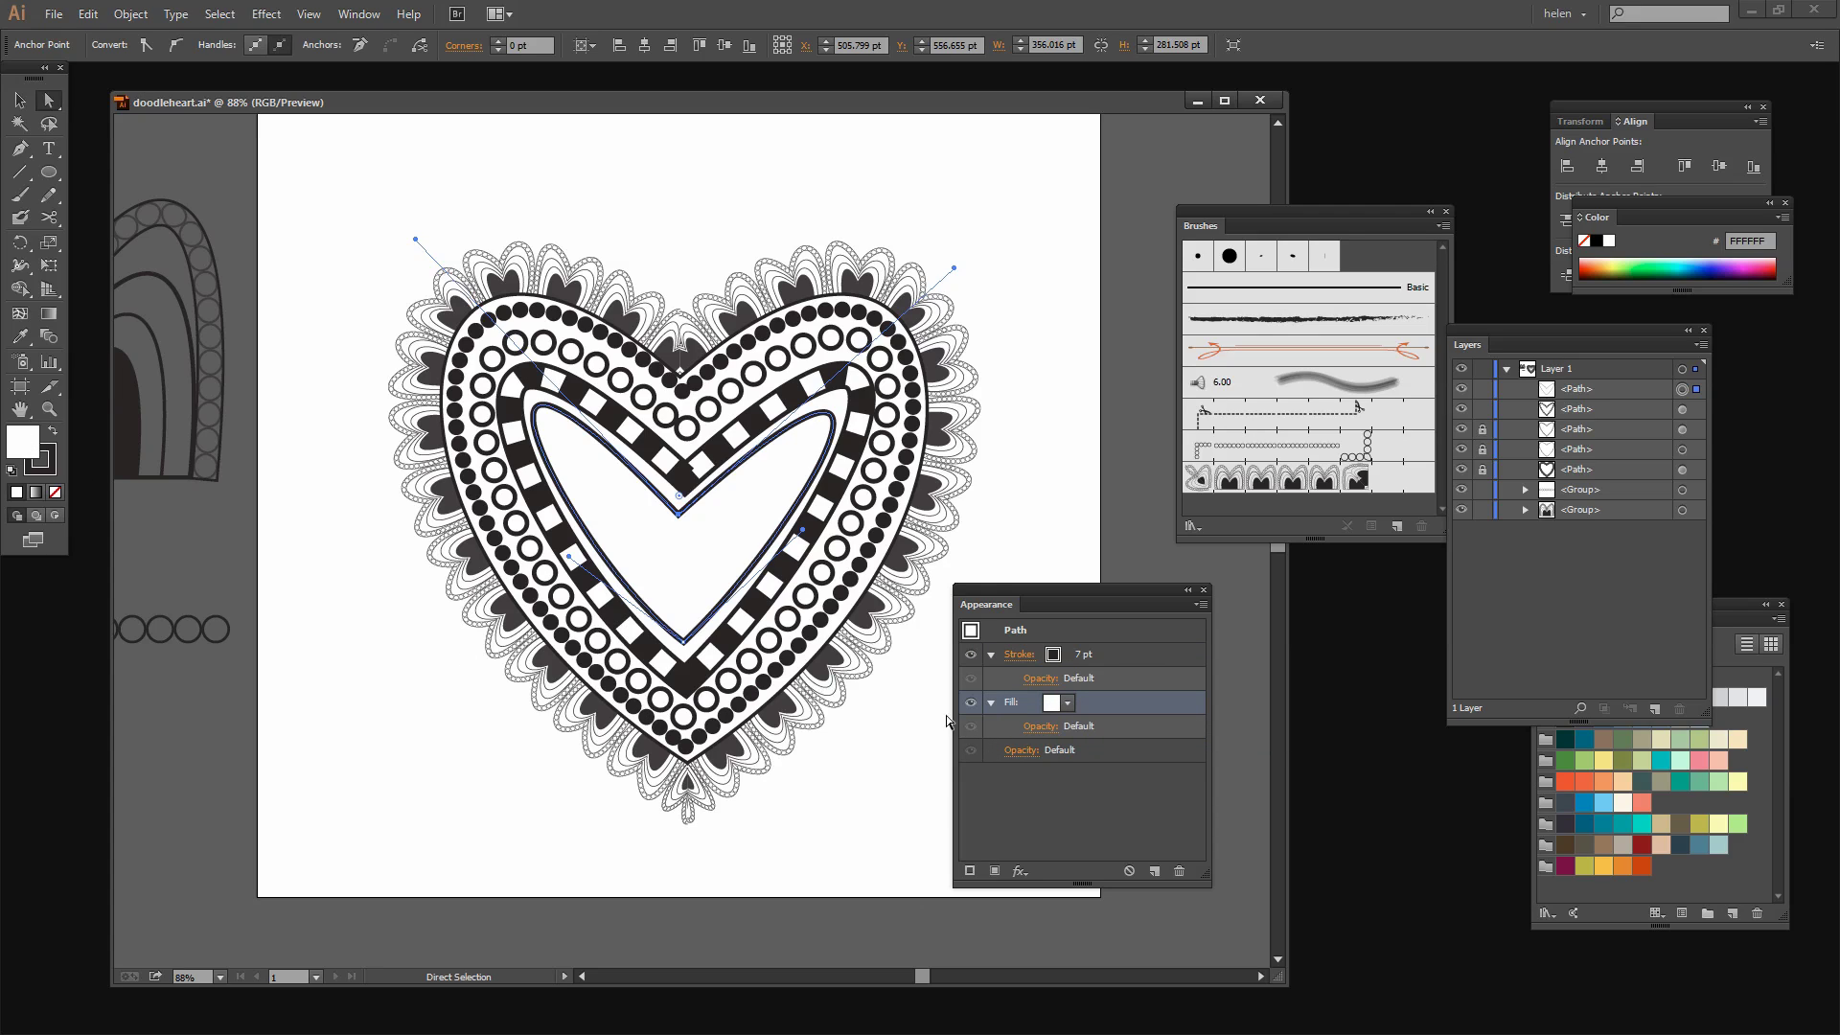
pyautogui.click(1069, 704)
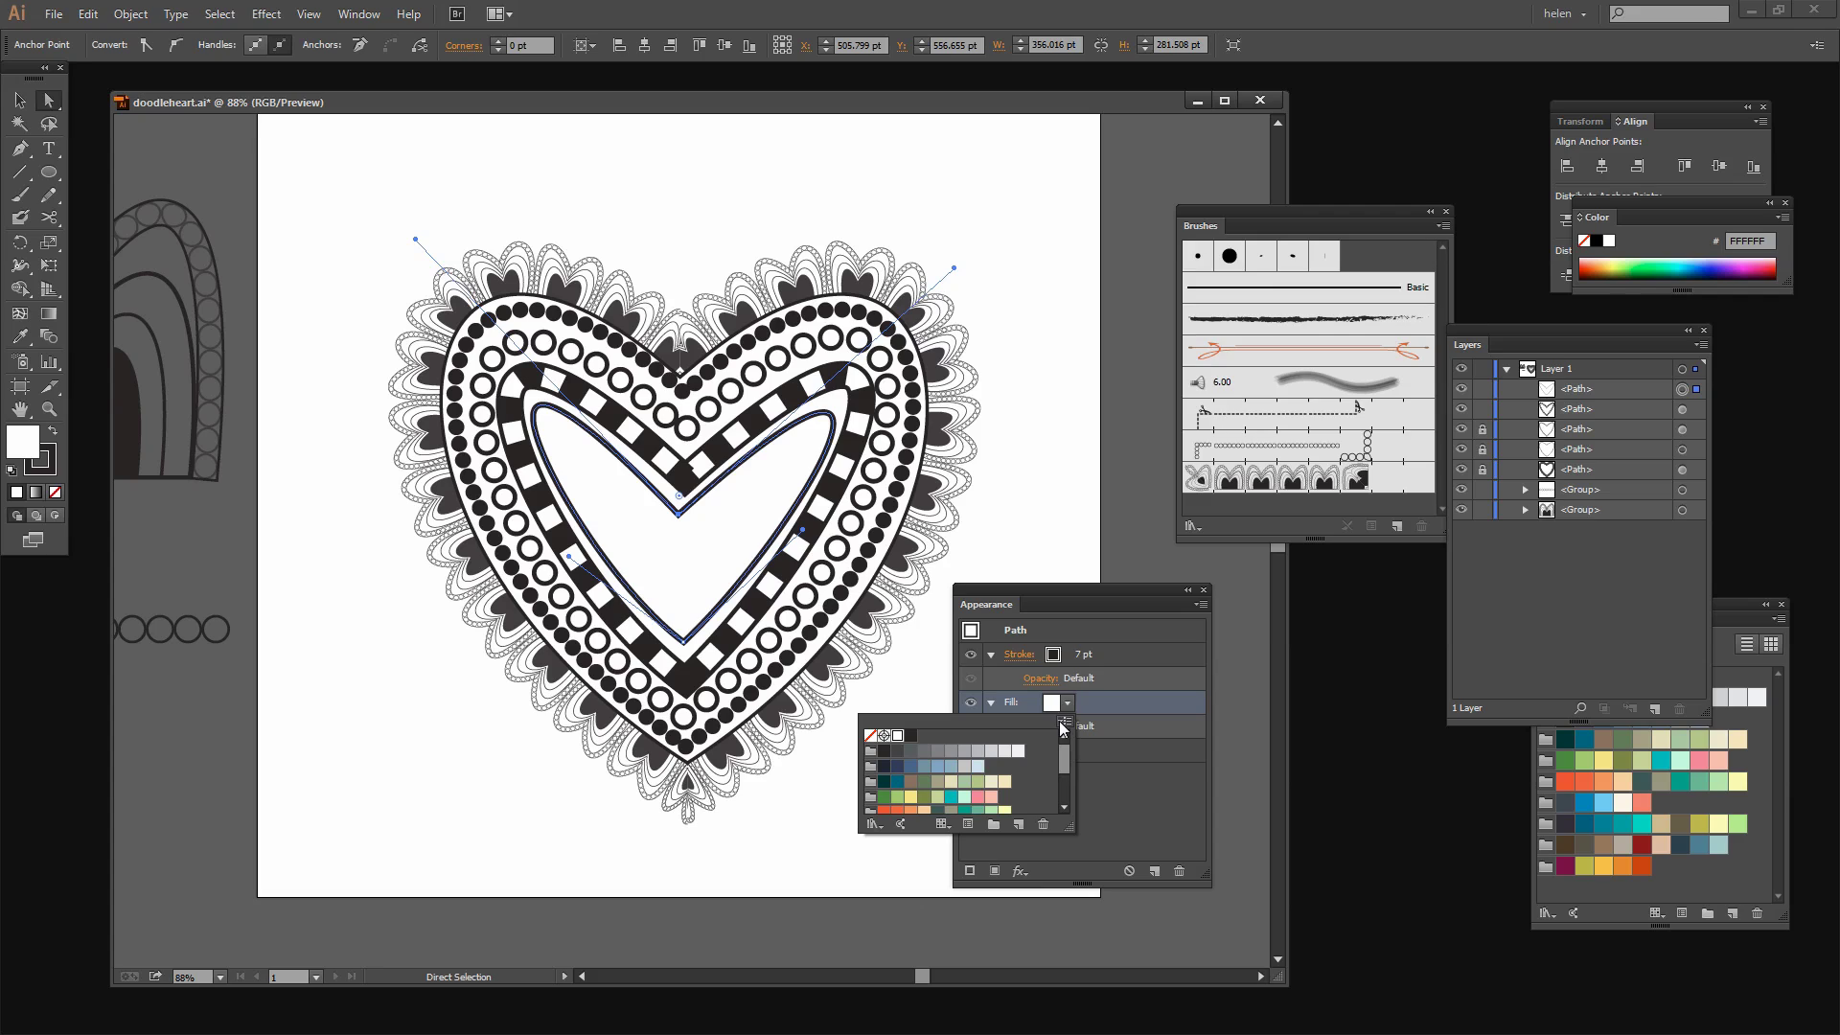
pyautogui.click(1063, 724)
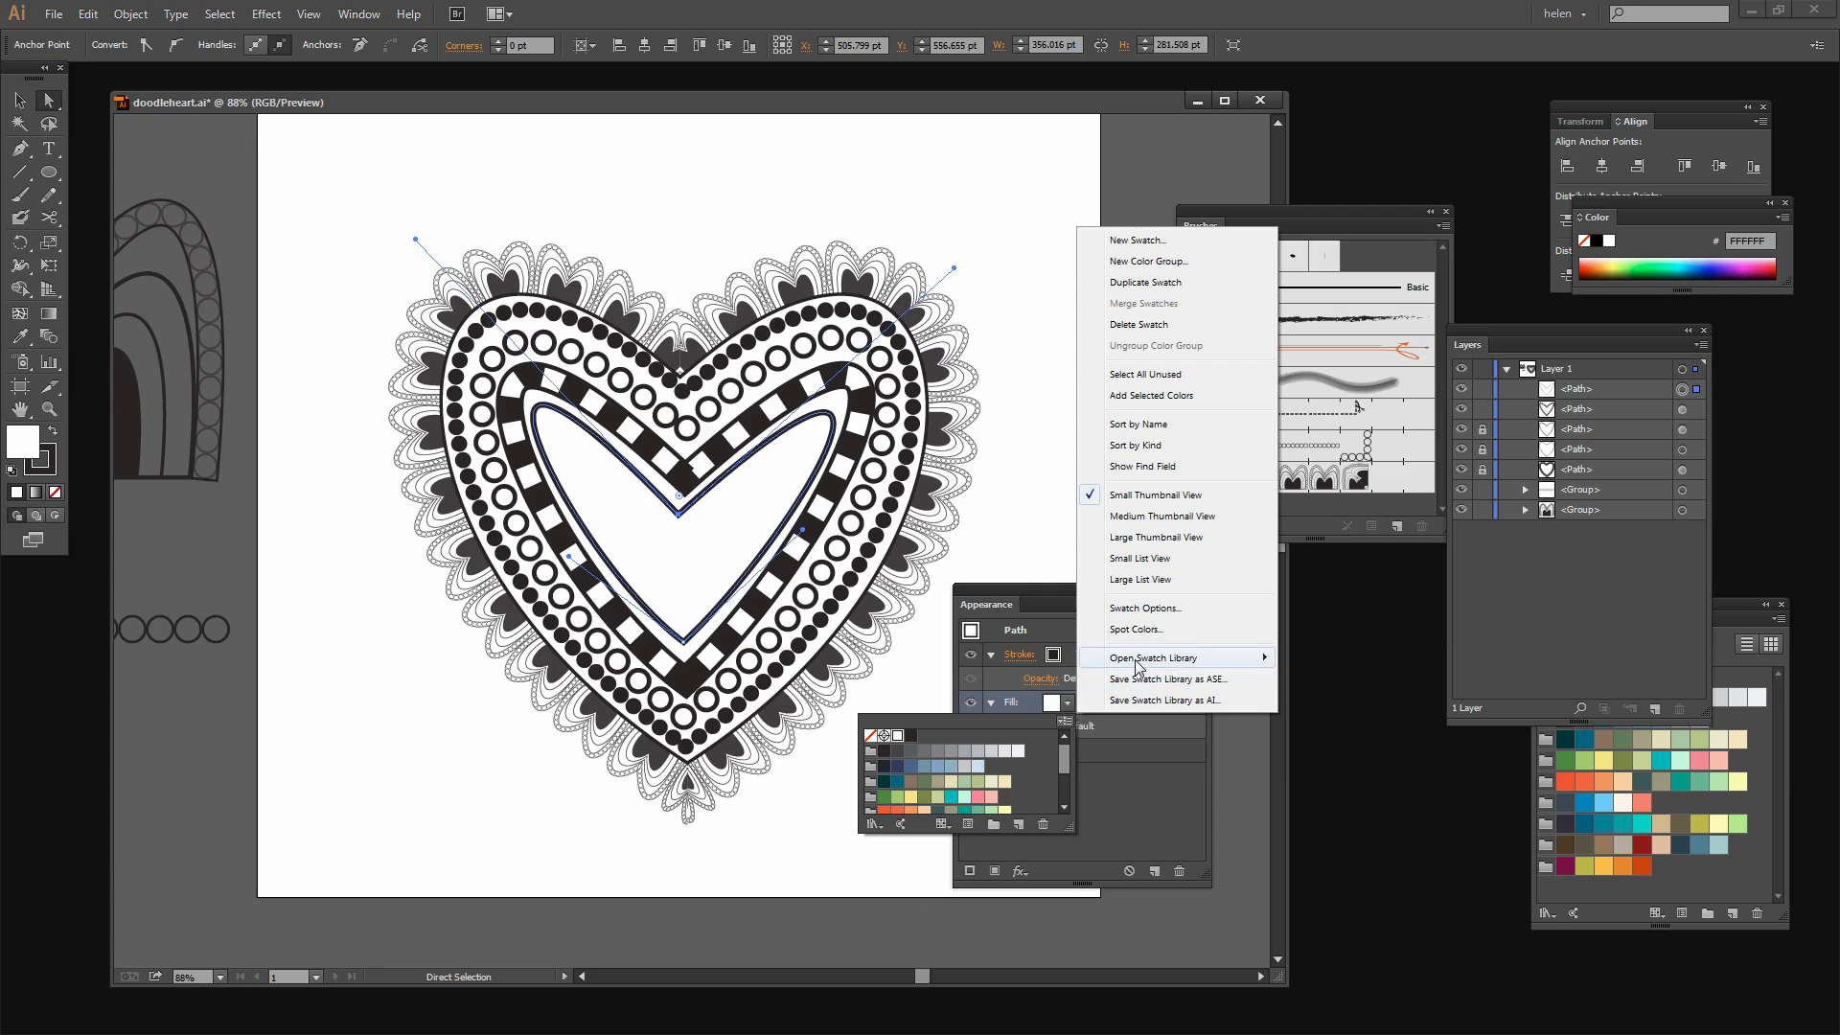
pyautogui.moveTo(1139, 665)
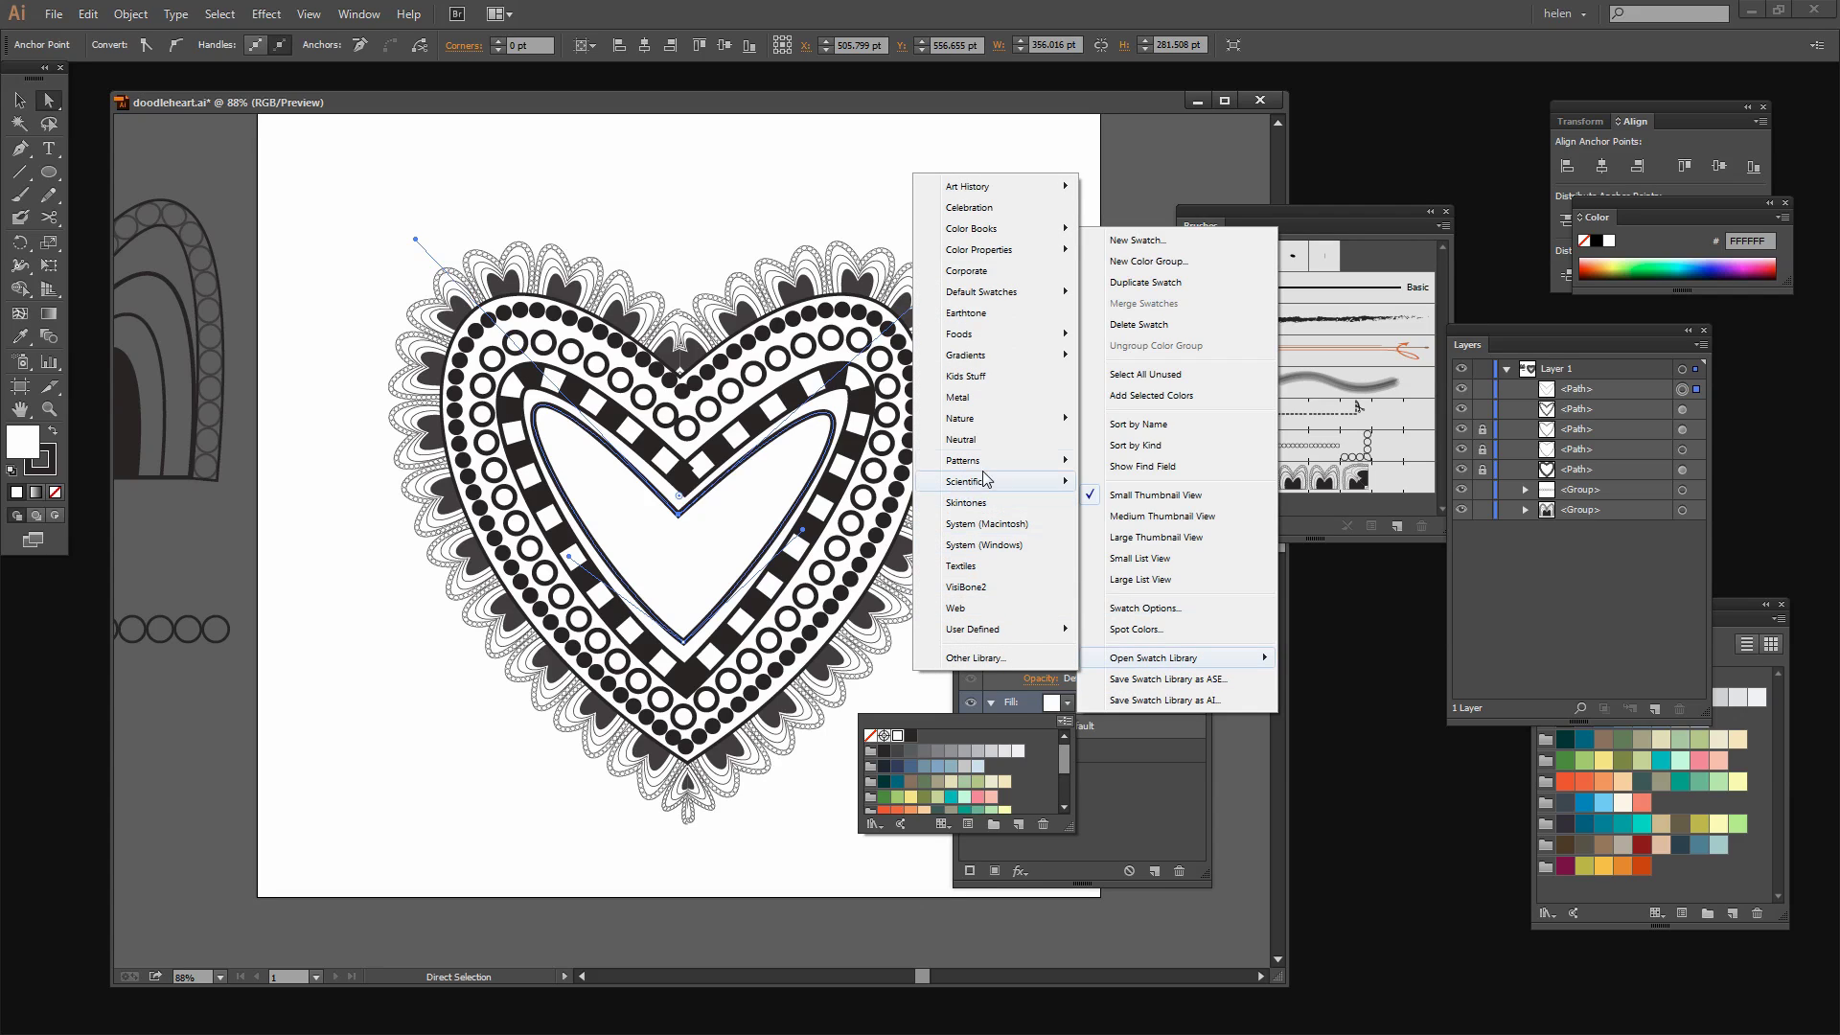
pyautogui.moveTo(972, 469)
pyautogui.moveTo(859, 468)
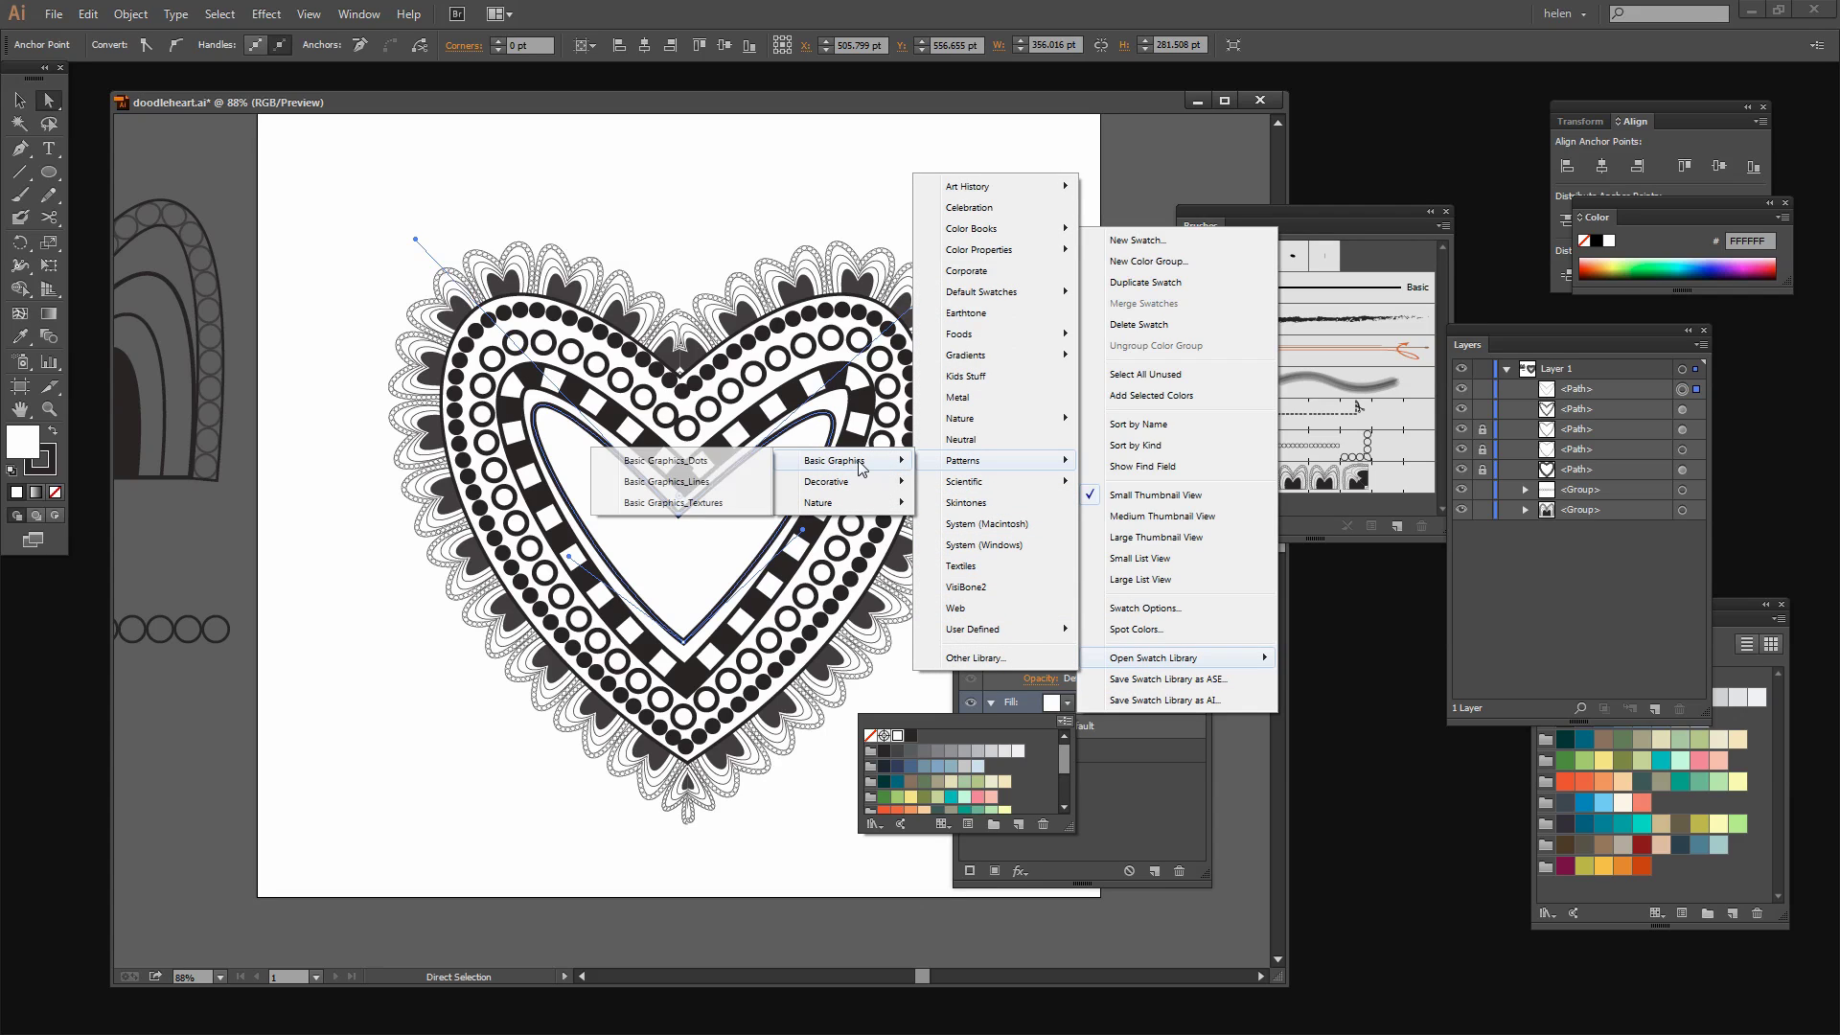
pyautogui.click(687, 487)
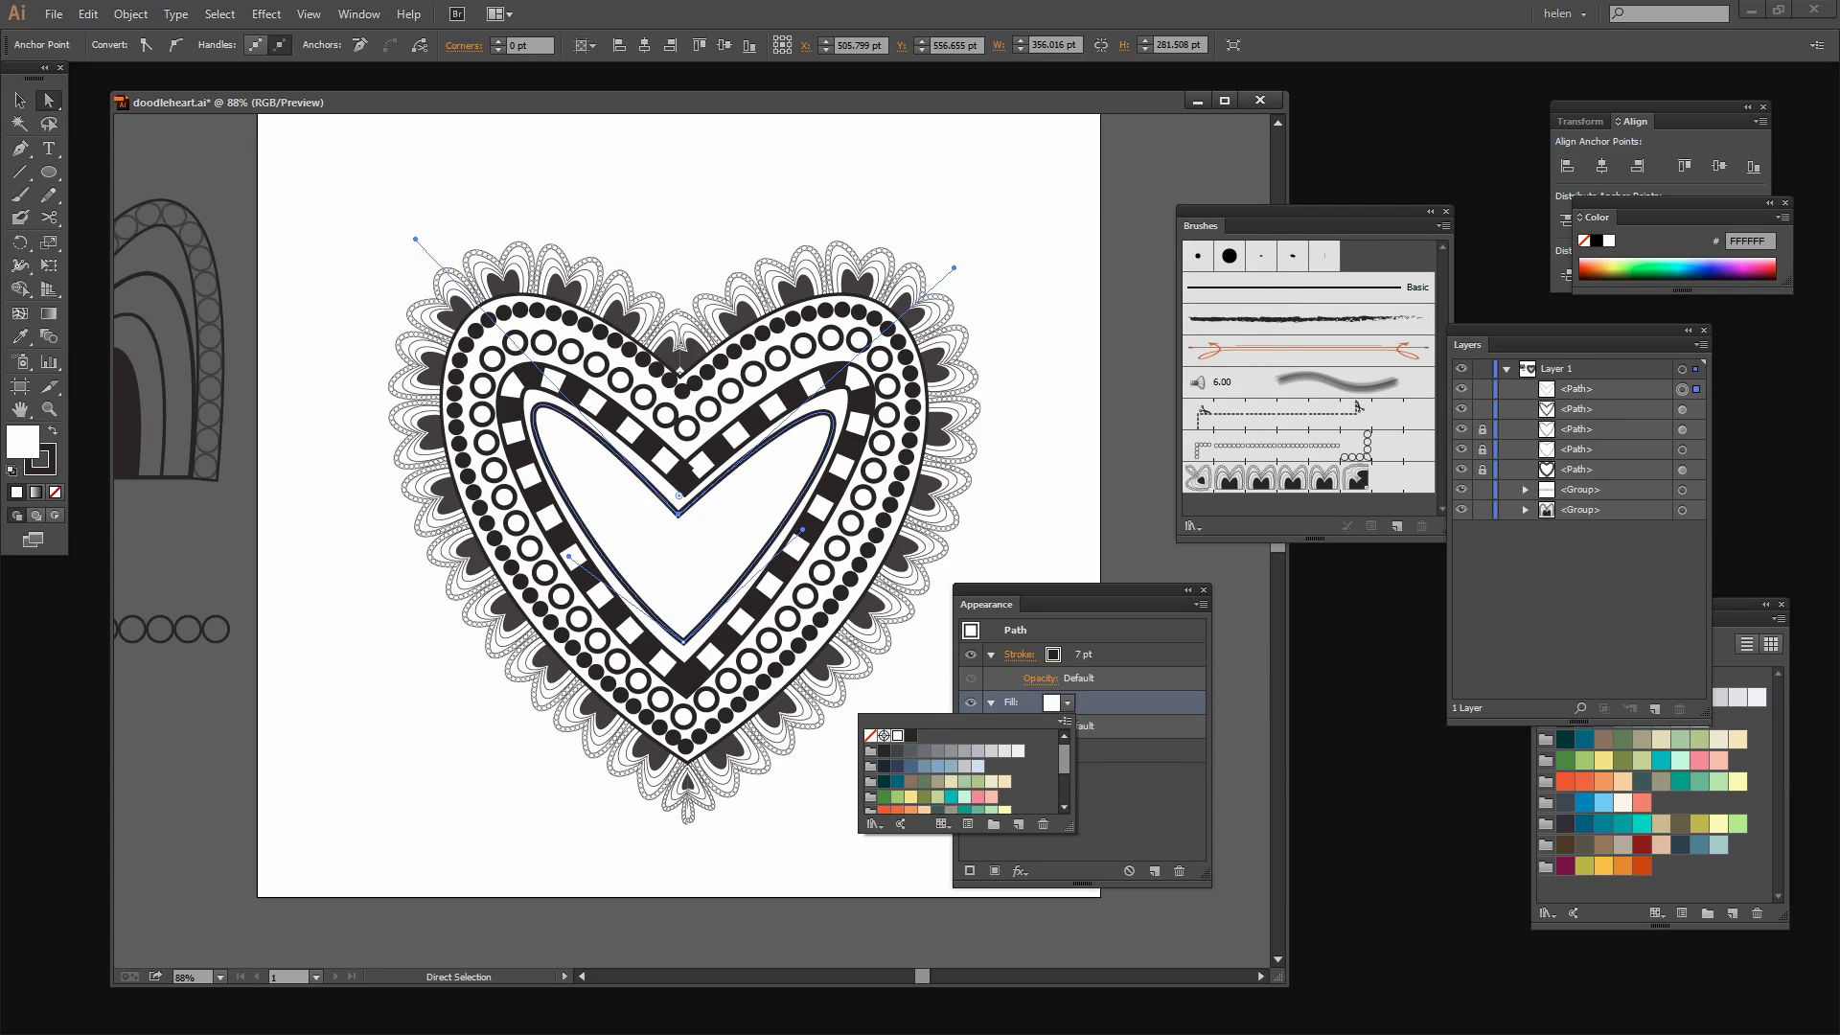
pyautogui.click(140, 525)
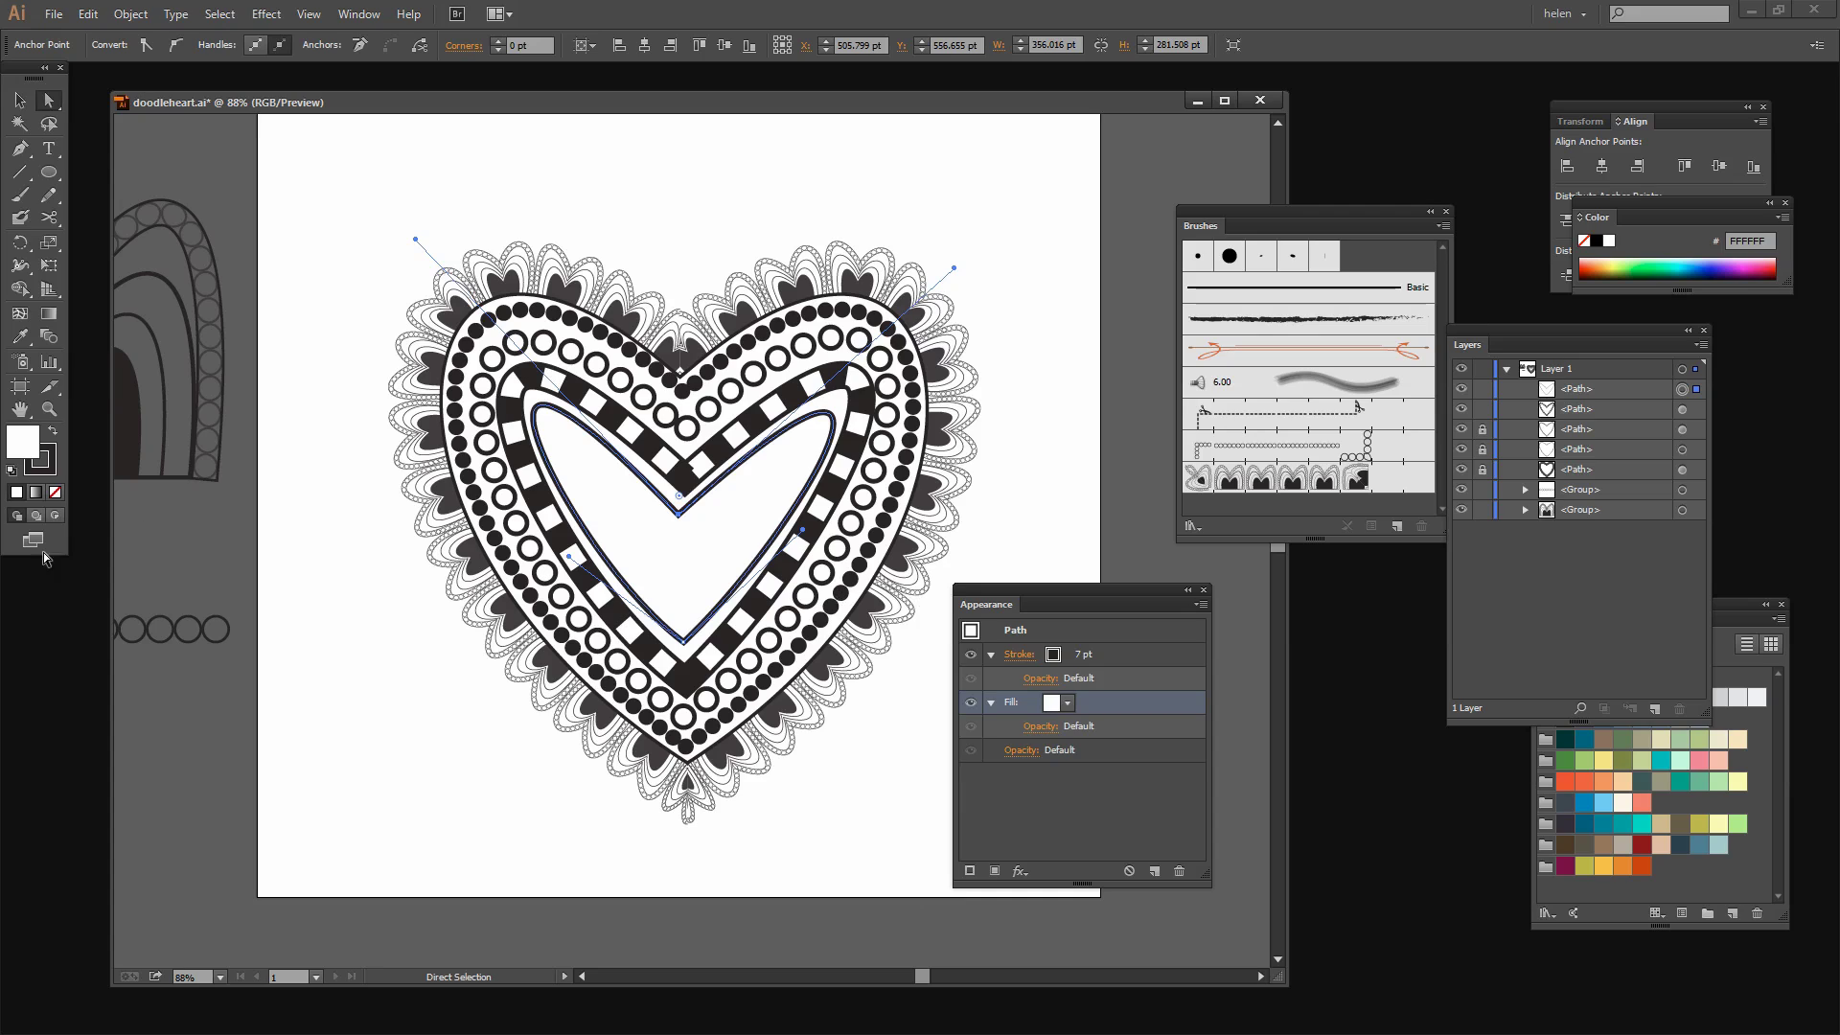
pyautogui.moveTo(335, 772)
pyautogui.mouseDown()
pyautogui.moveTo(423, 820)
pyautogui.moveTo(326, 788)
pyautogui.mouseUp()
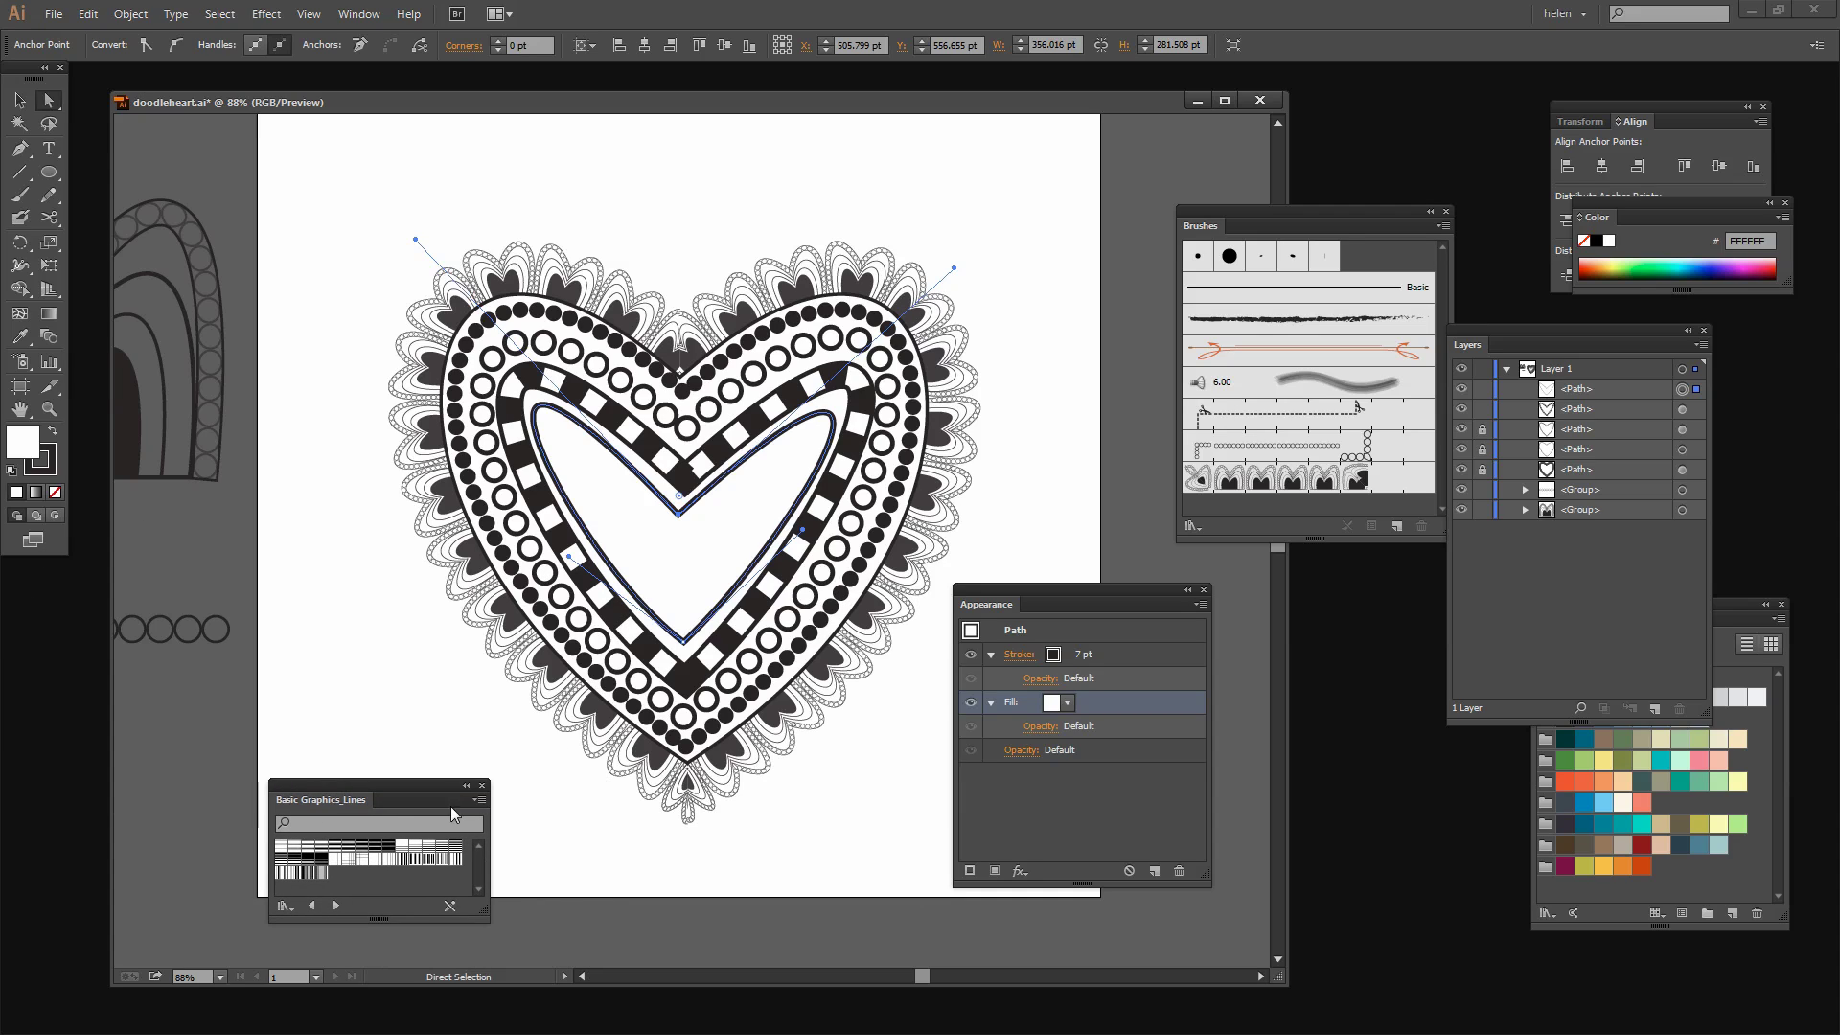
pyautogui.click(1069, 708)
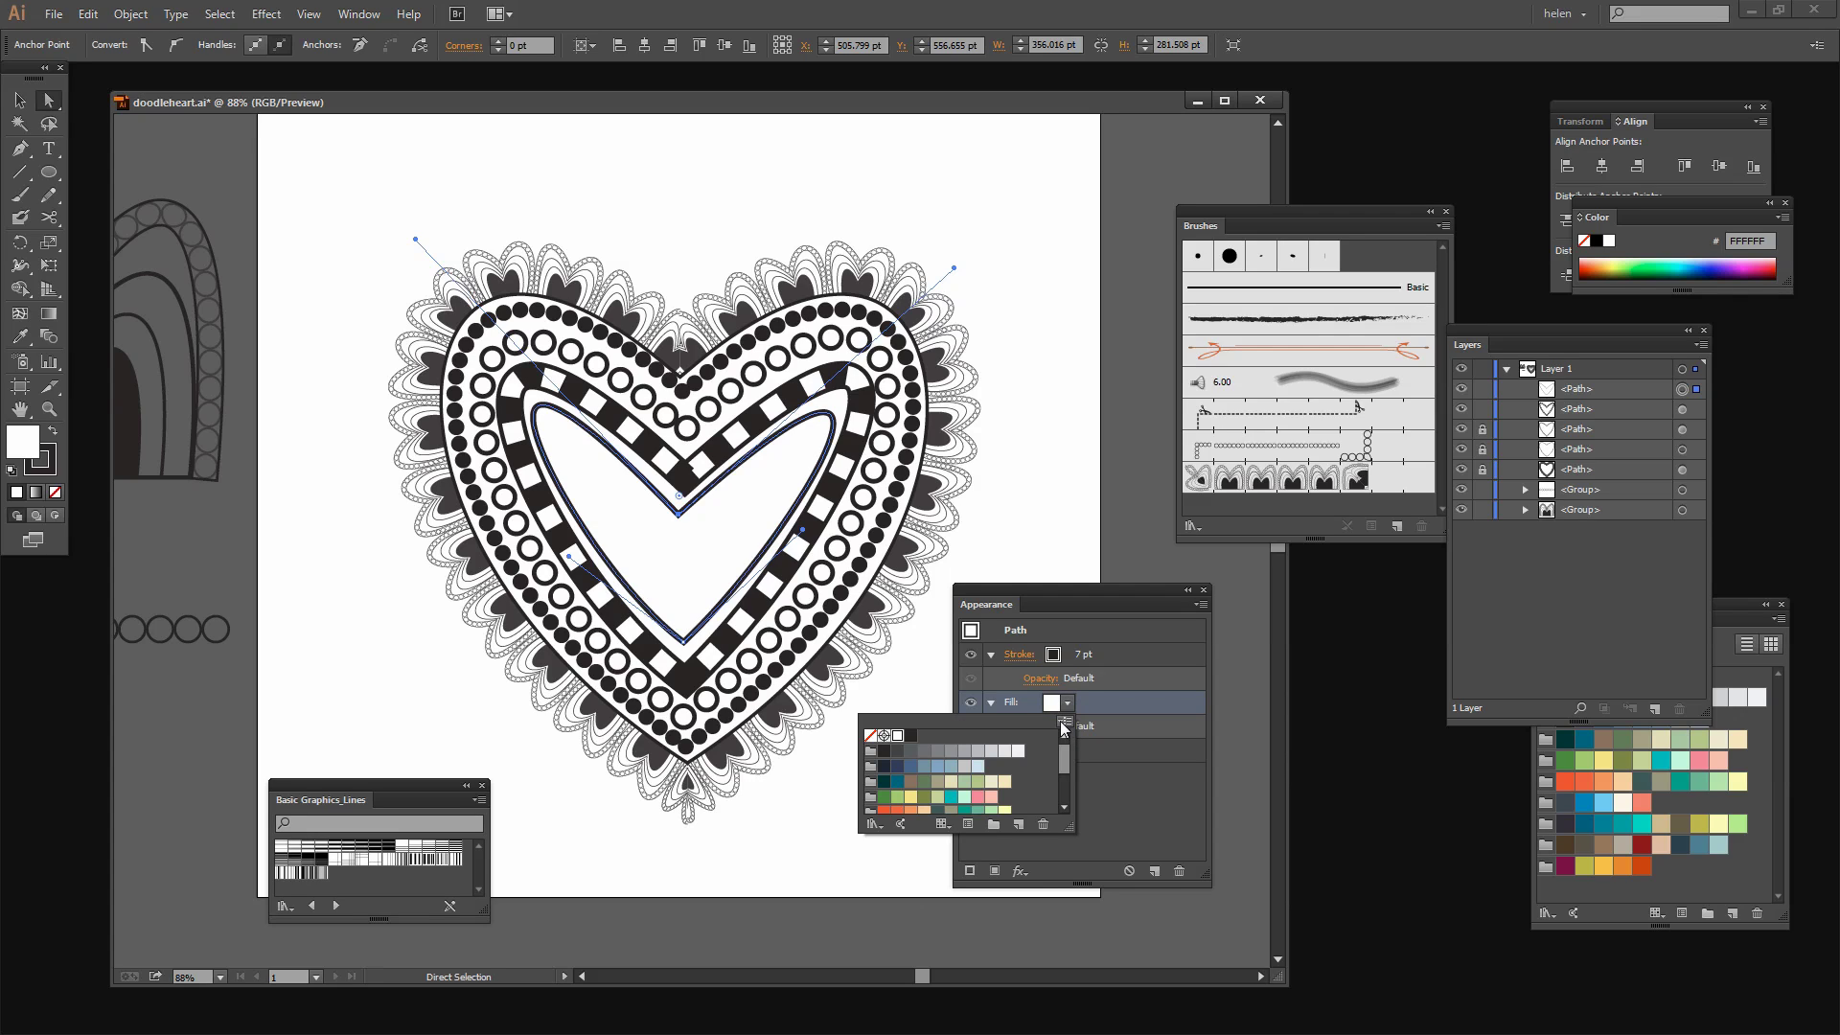
pyautogui.click(1064, 726)
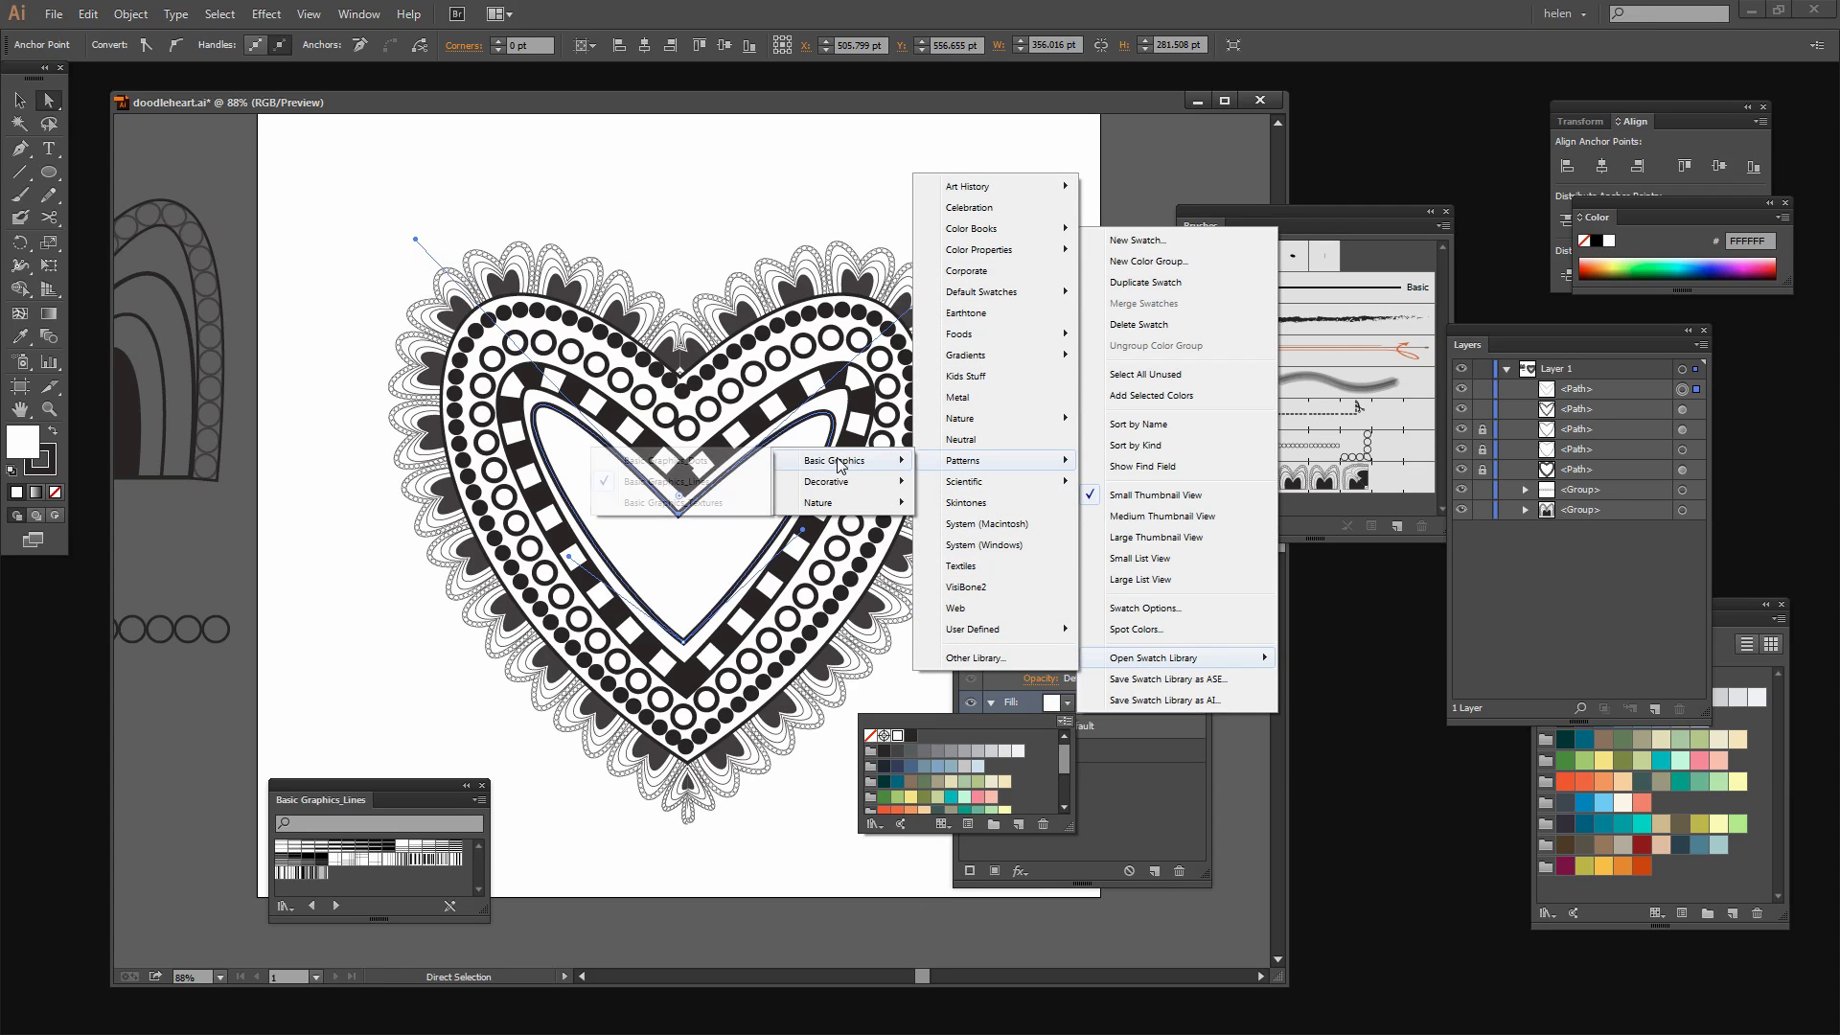
pyautogui.moveTo(843, 461)
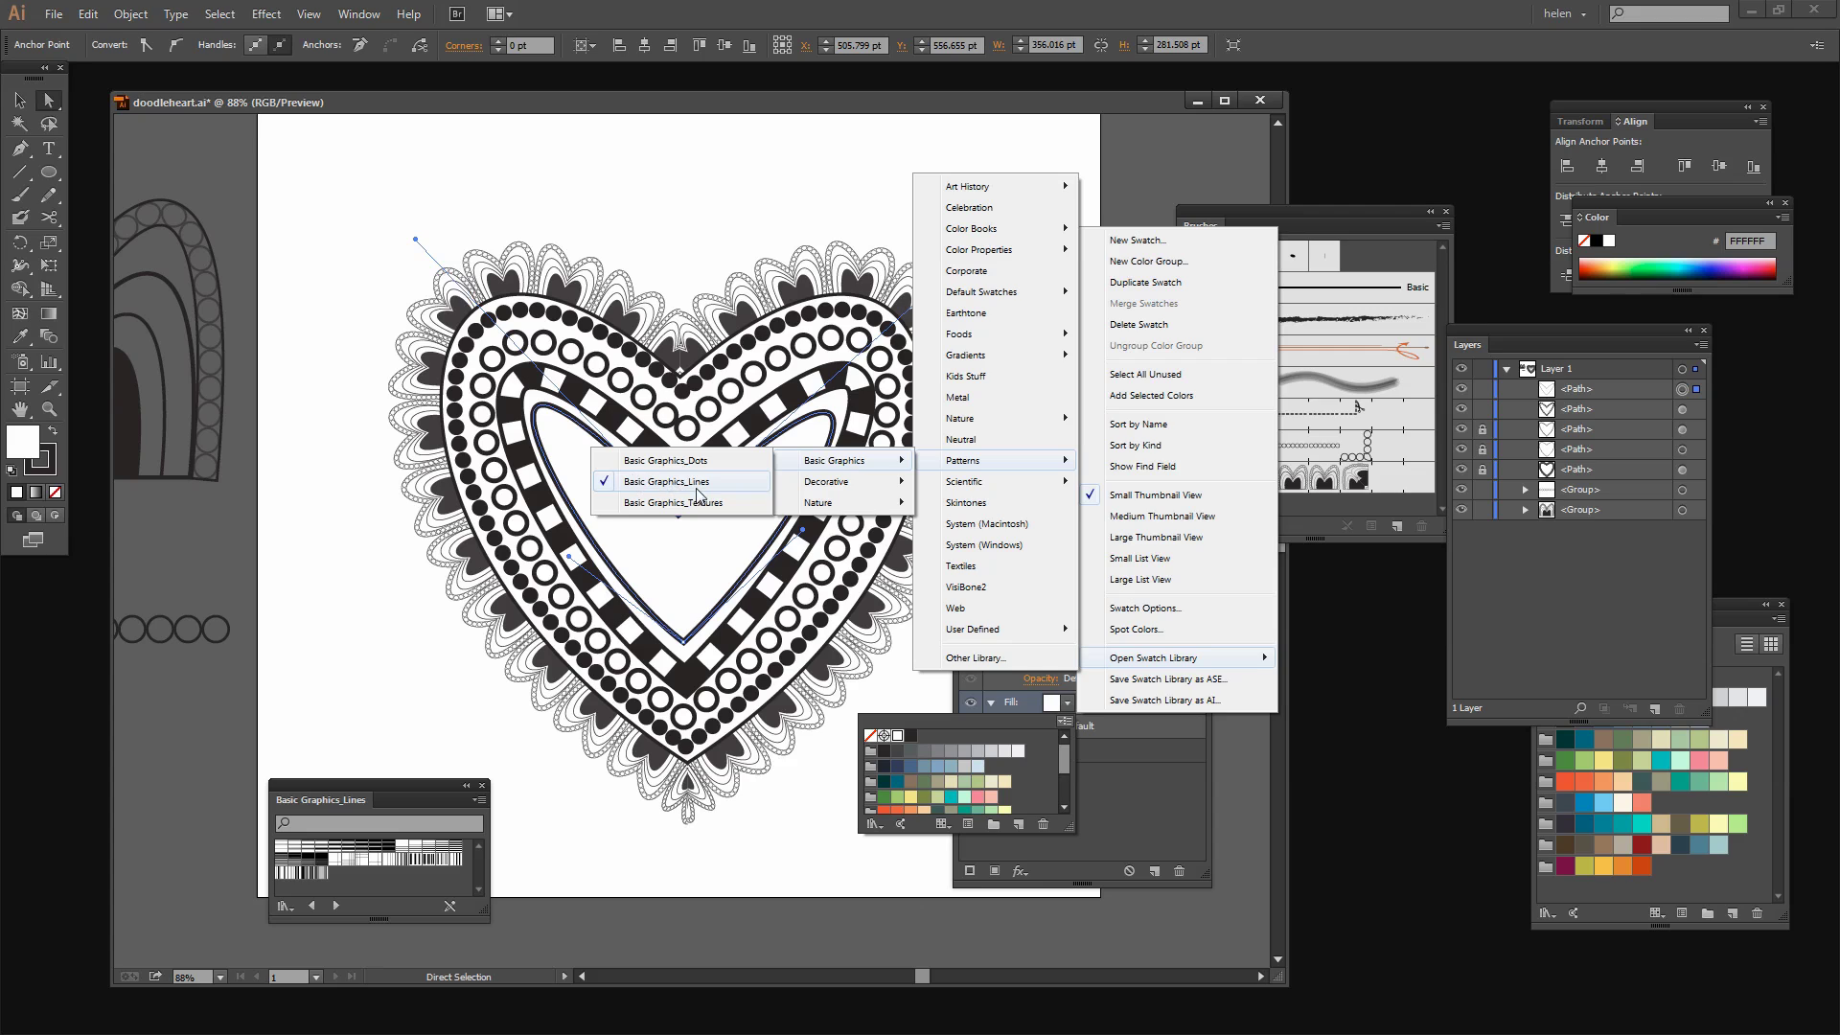
pyautogui.click(378, 782)
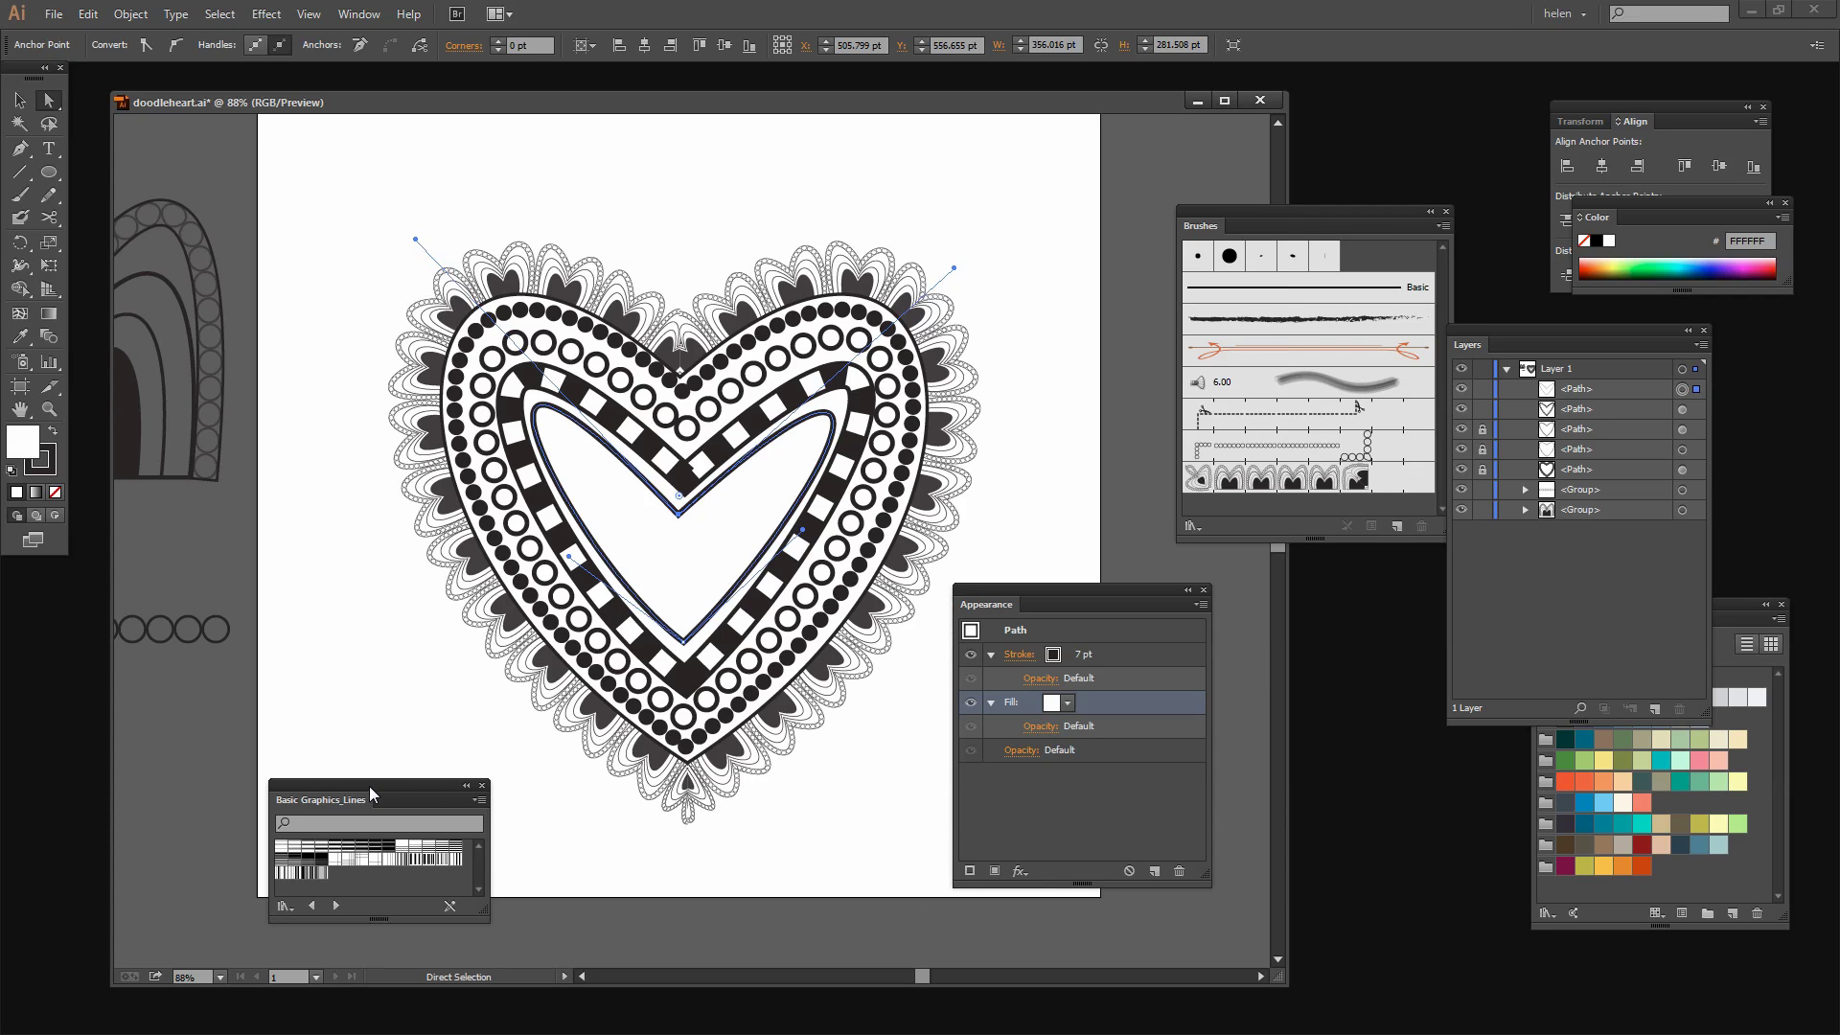
# Step: Fill the innermost heart with the 10 lpi 70% line pattern, deselect it and move the pattern library off the artwork
pyautogui.moveTo(370, 786); pyautogui.dragTo(387, 594)
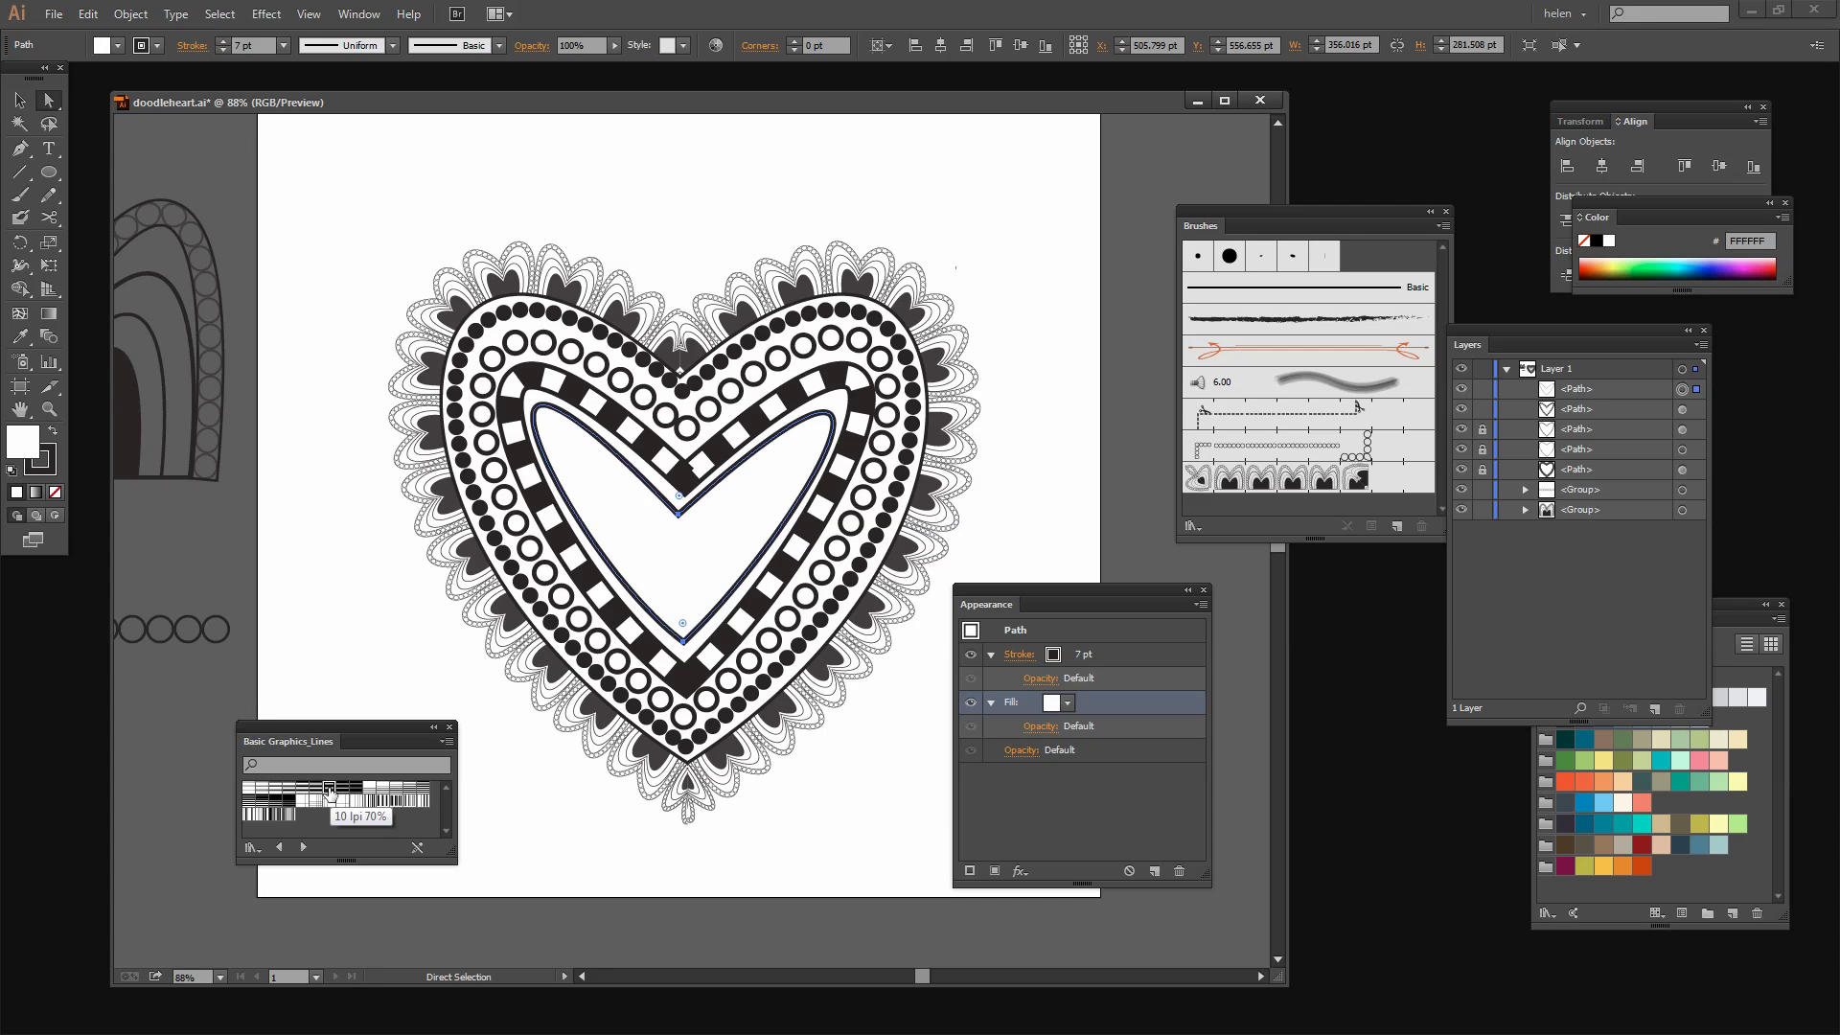
pyautogui.click(328, 790)
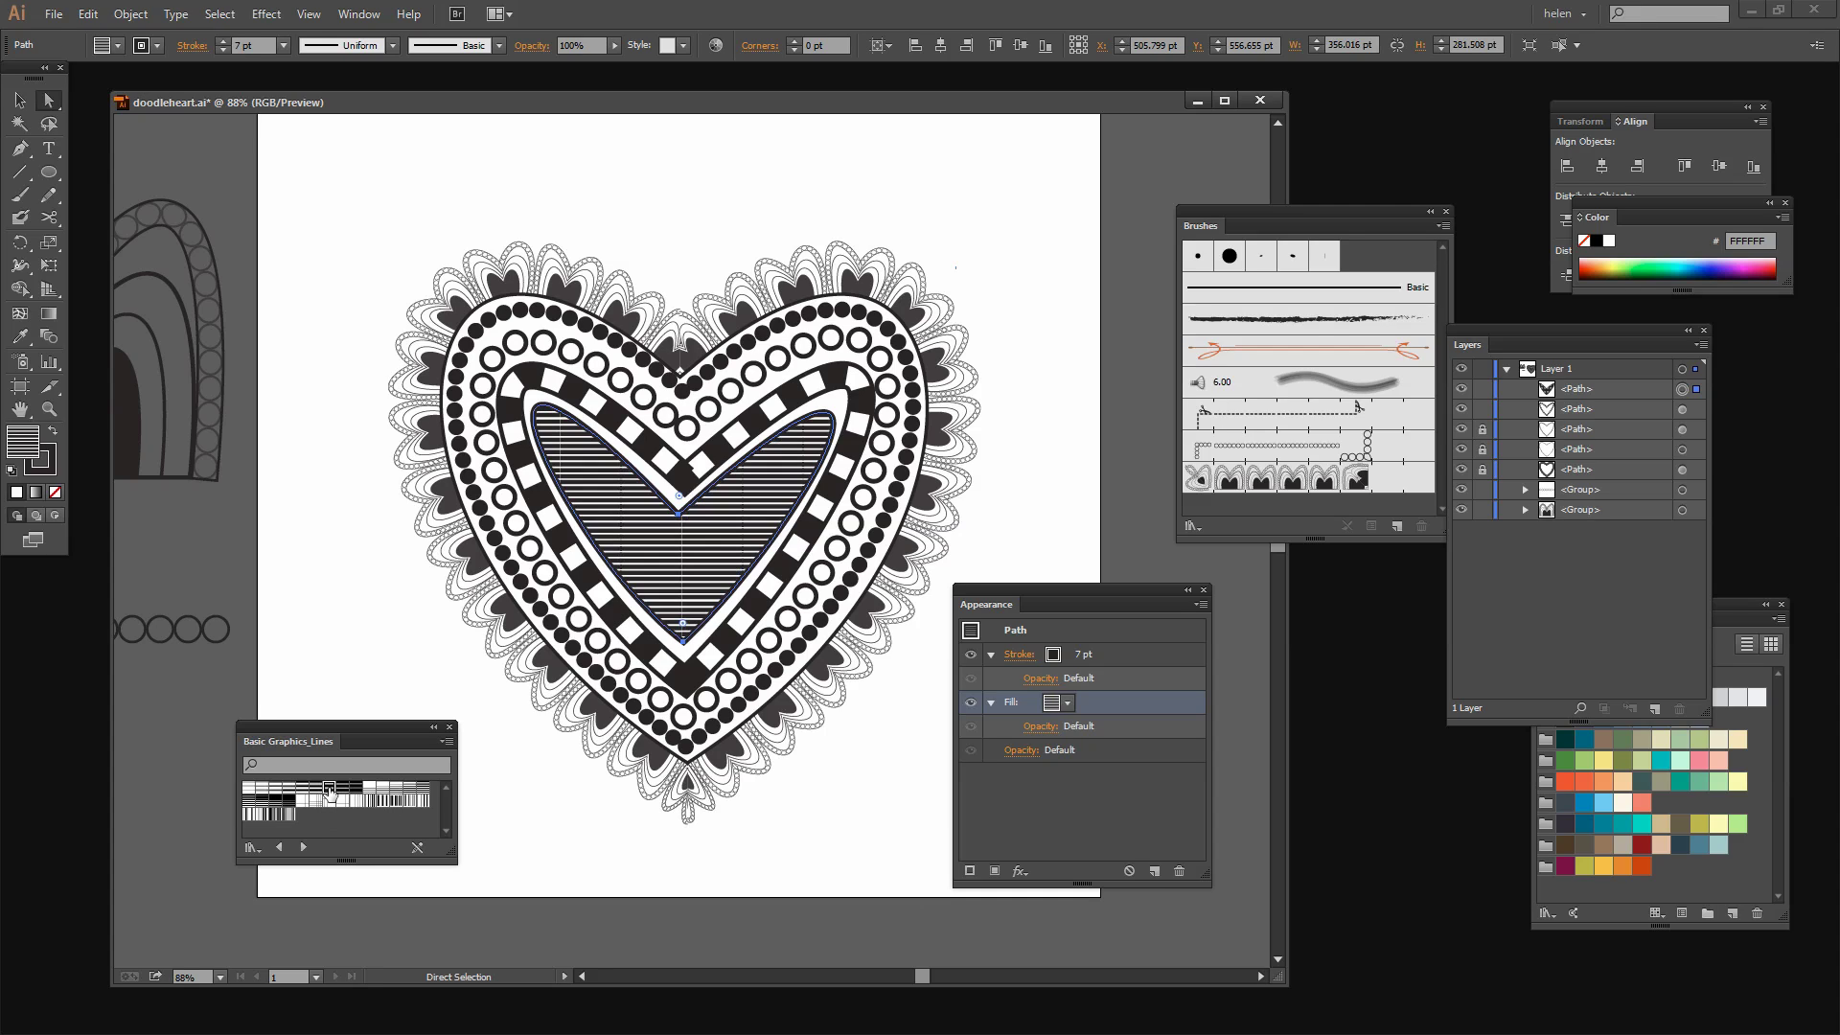
pyautogui.click(548, 856)
pyautogui.moveTo(312, 724); pyautogui.dragTo(1384, 759)
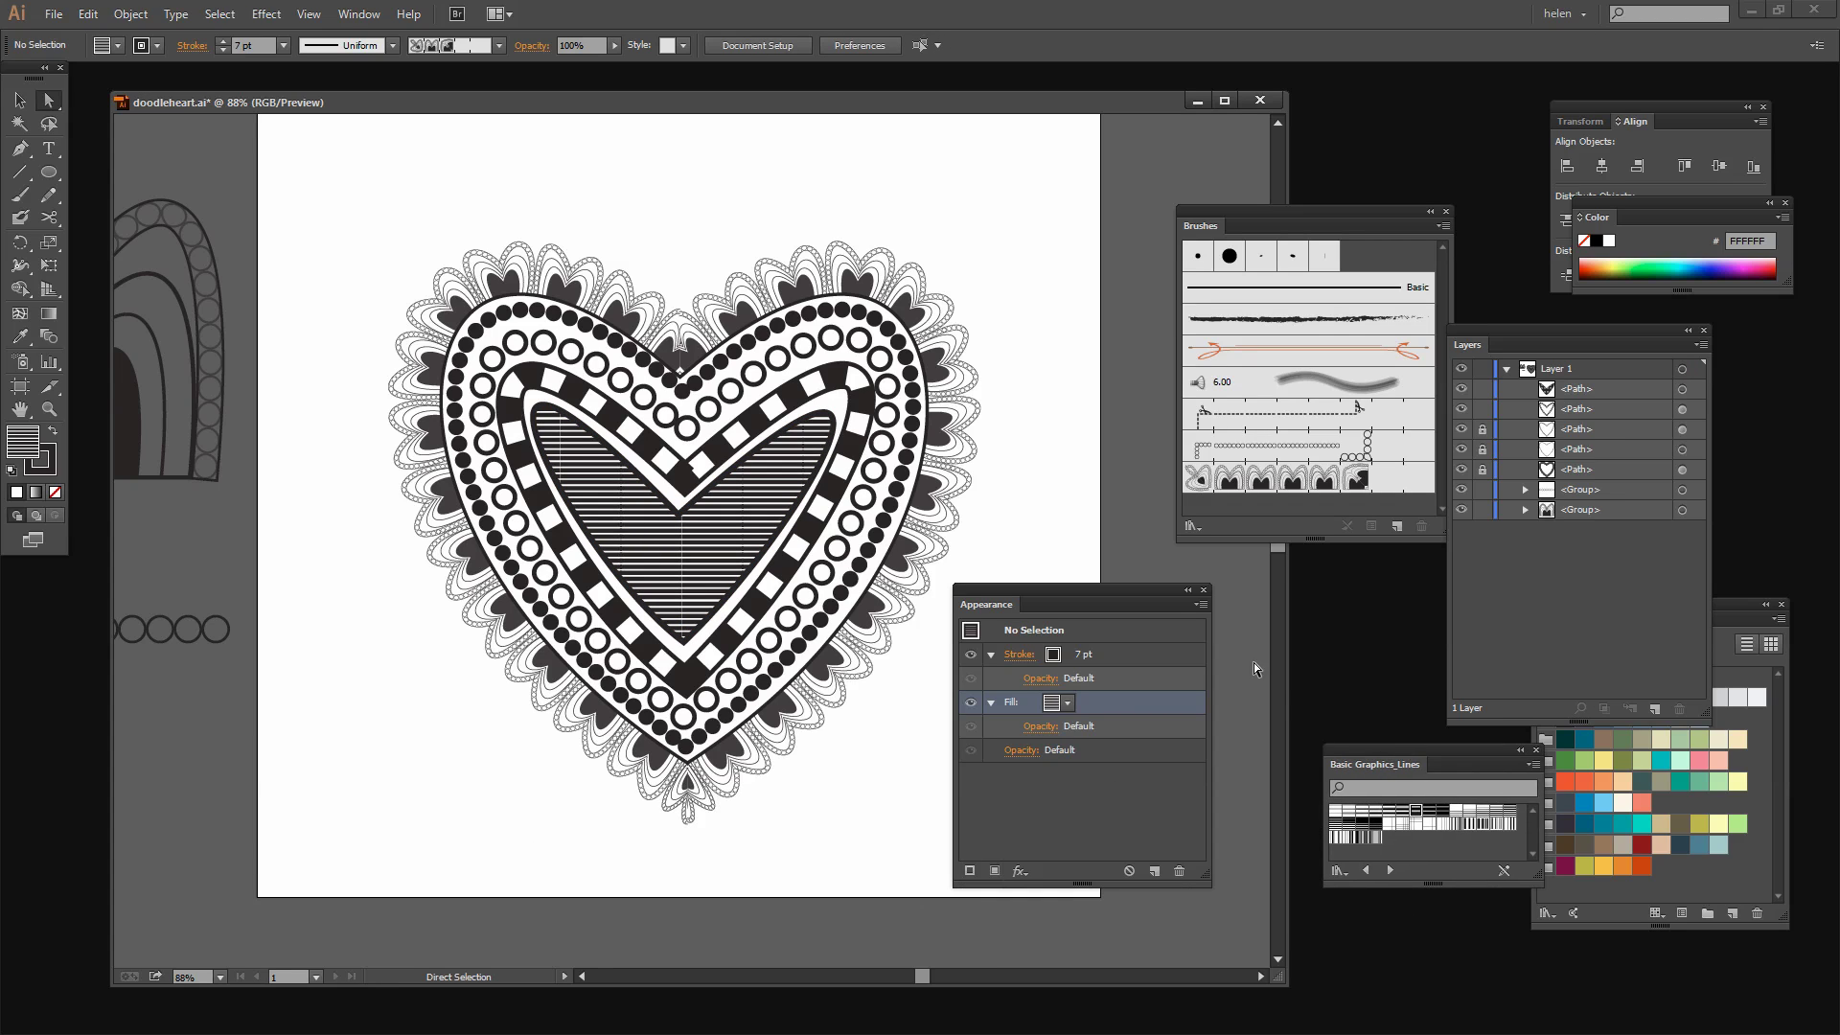